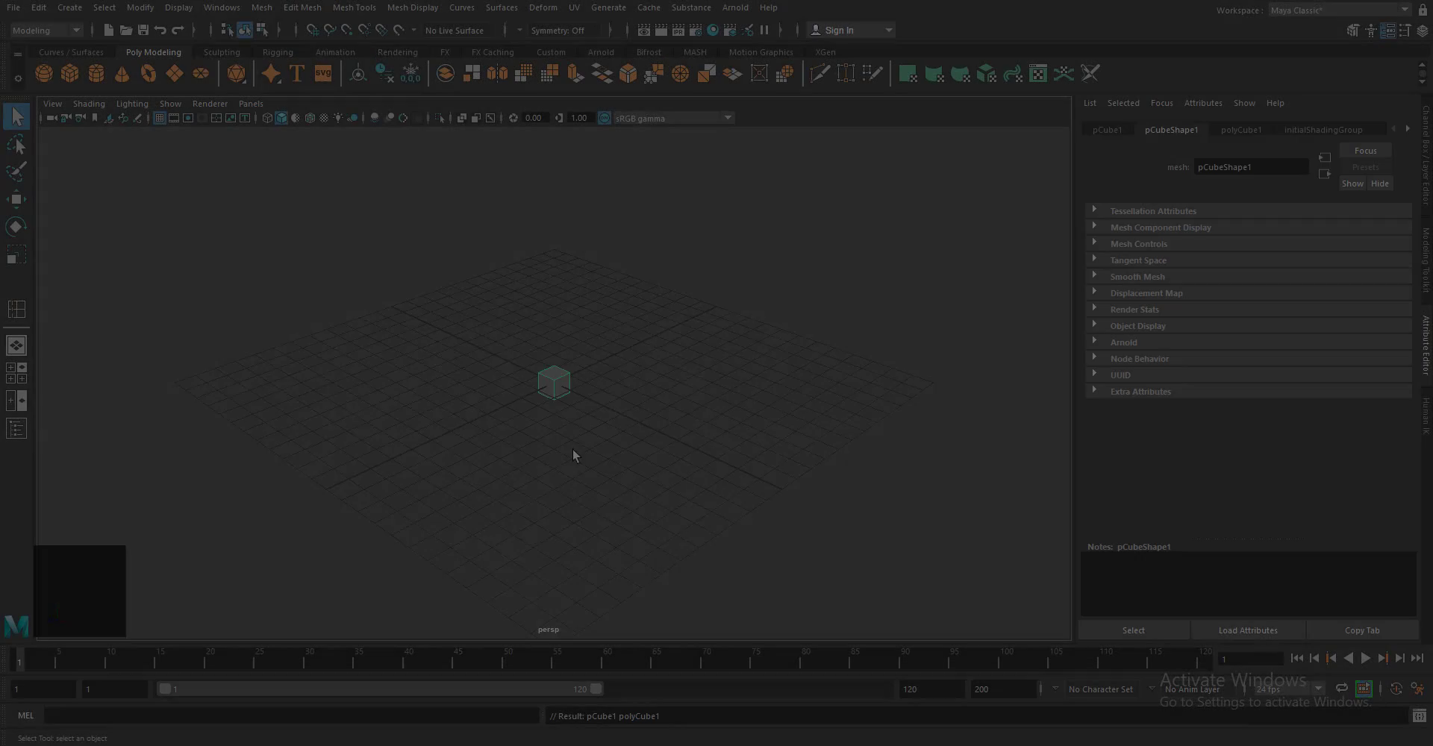
Squash the cube into a low slab, then clone it into a thin pillar below it
{"action": "left_click_drag", "start_coordinate": [553, 295], "coordinate": [553, 343]}
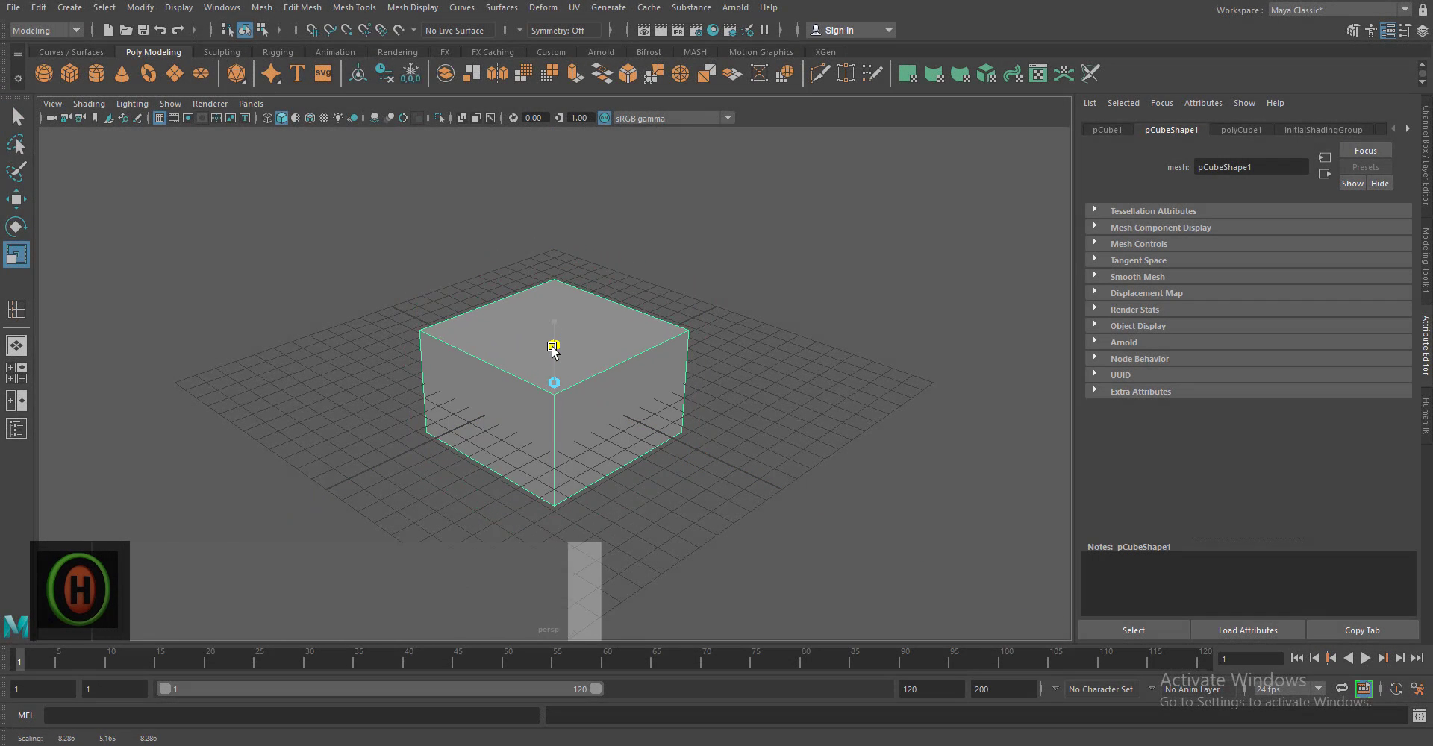
{"action": "left_click_drag", "start_coordinate": [688, 432], "coordinate": [641, 496]}
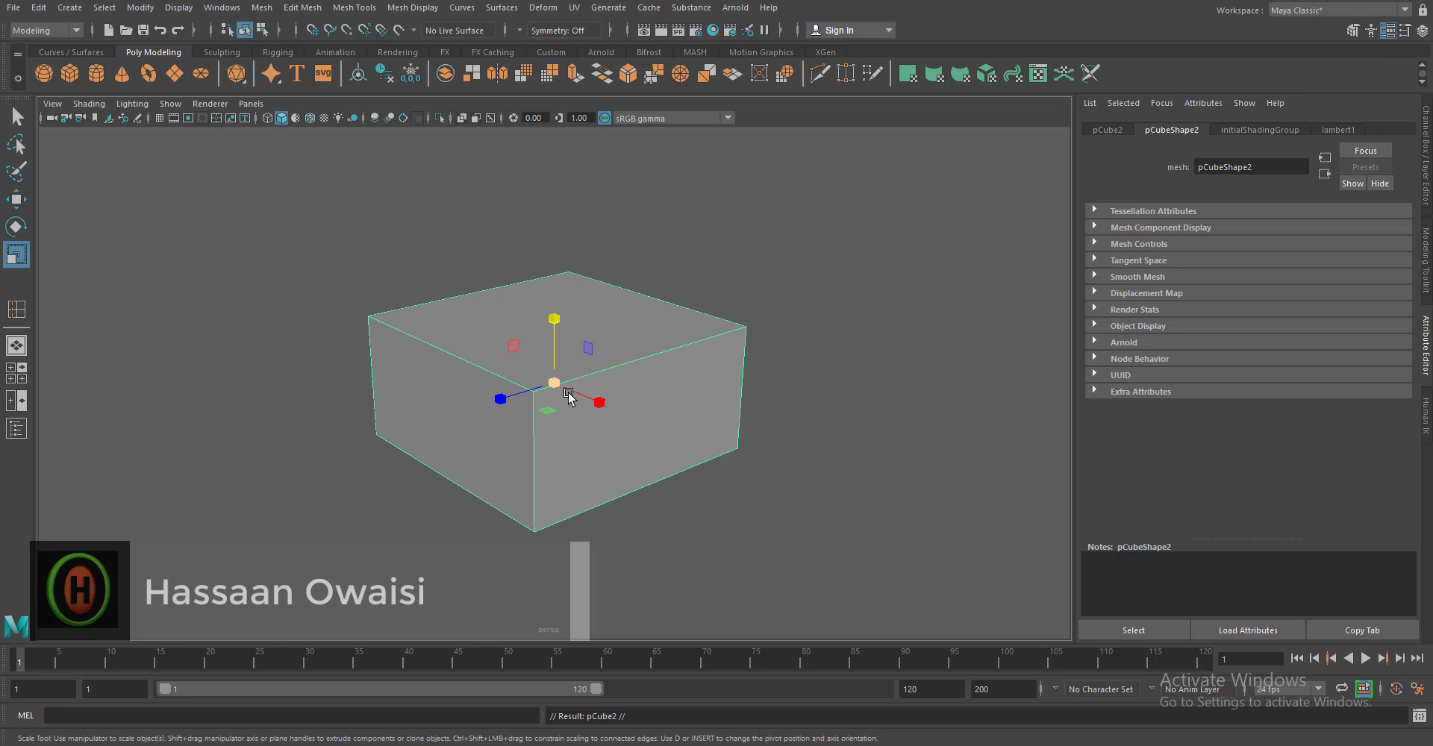
{"action": "left_click_drag", "start_coordinate": [568, 395], "coordinate": [714, 452]}
{"action": "key", "text": "w"}
{"action": "key", "text": "r"}
{"action": "key", "text": "w"}
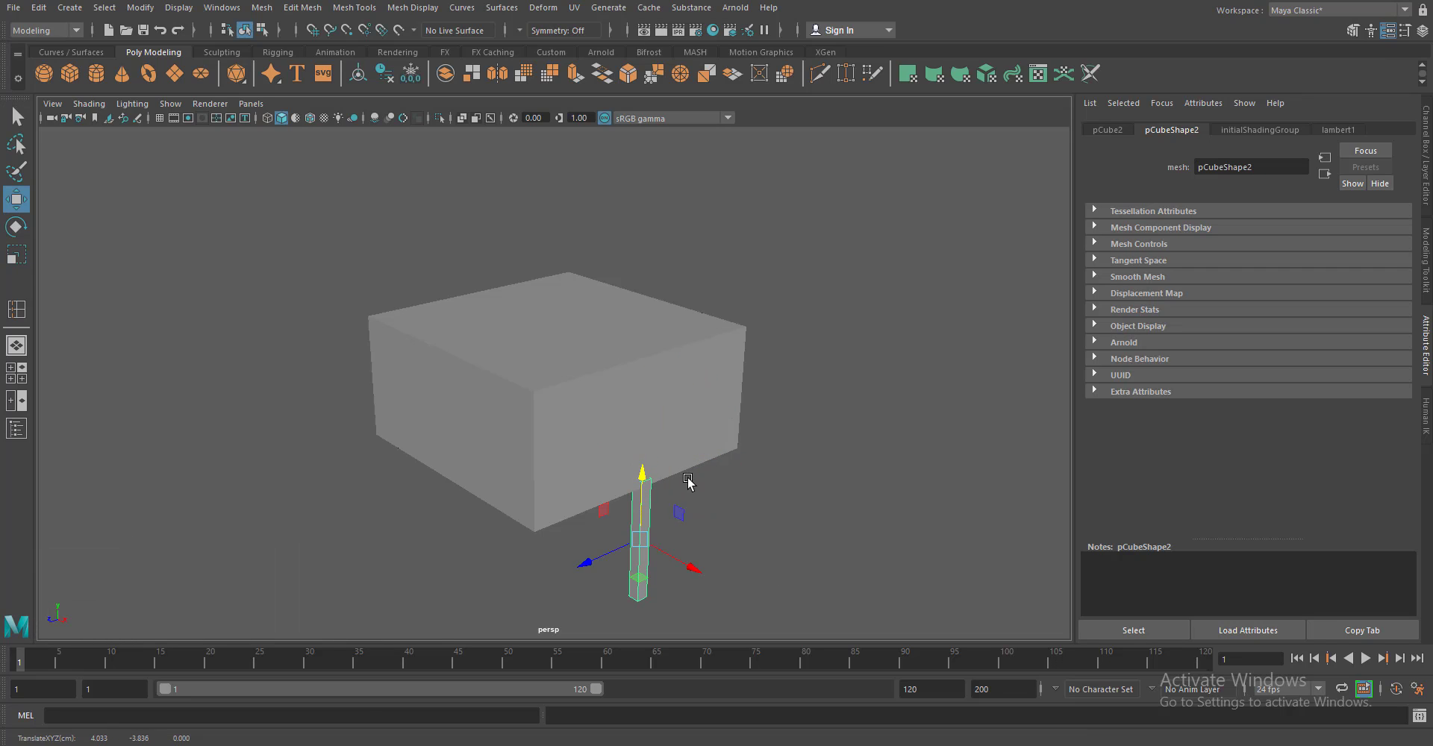
Bevel the pillar with a small fraction and slide it under a corner of the slab
{"action": "key", "text": "f"}
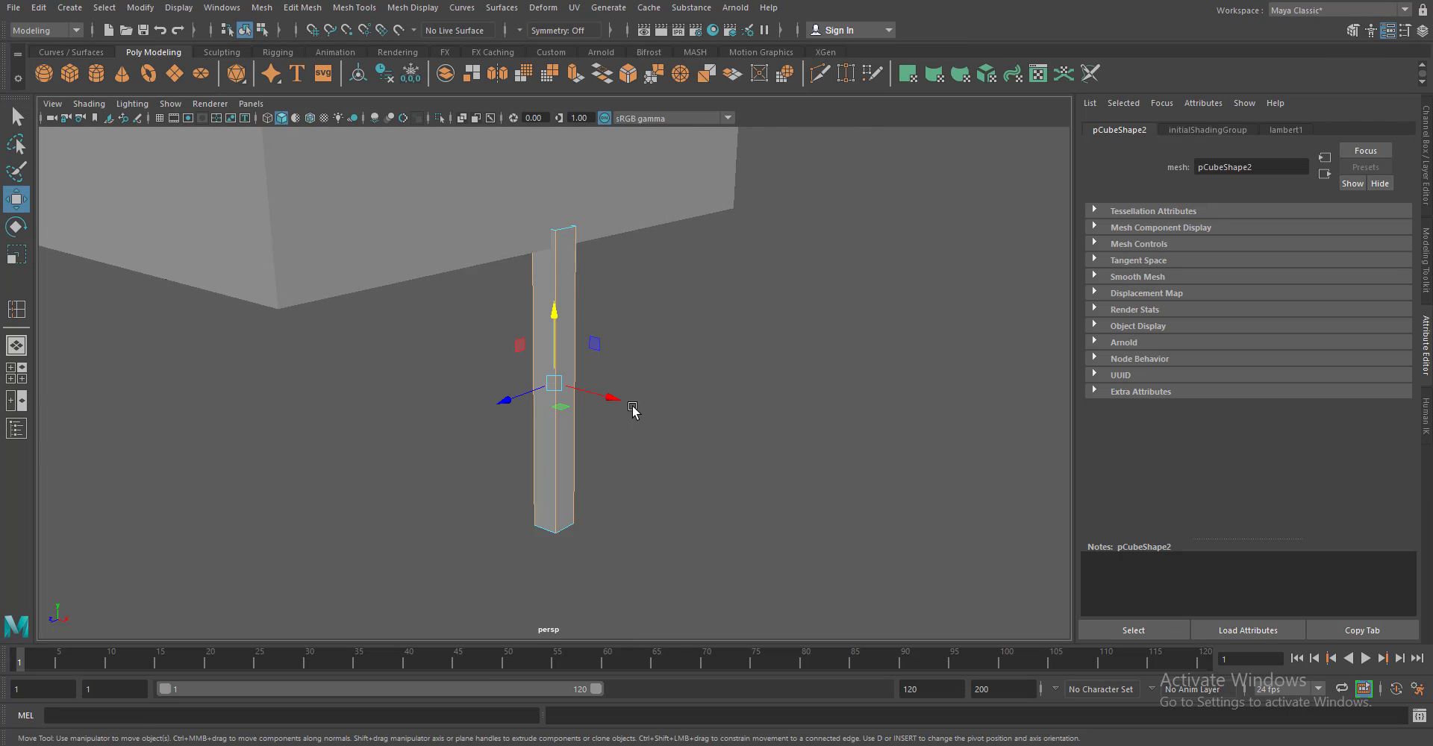
{"action": "left_click", "coordinate": [628, 75]}
{"action": "left_click_drag", "start_coordinate": [678, 586], "coordinate": [717, 523]}
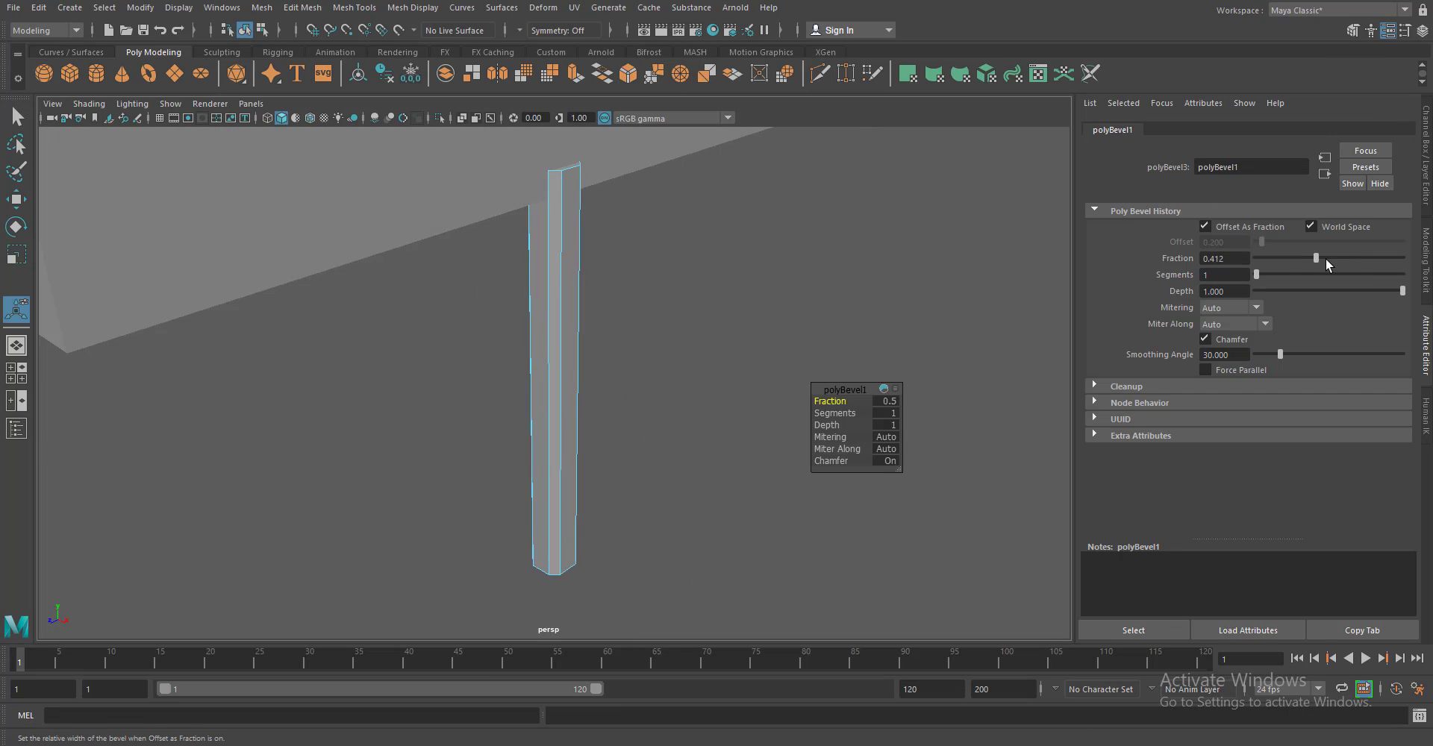
{"action": "left_click_drag", "start_coordinate": [1326, 258], "coordinate": [1285, 260]}
{"action": "left_click_drag", "start_coordinate": [611, 354], "coordinate": [592, 406]}
{"action": "key", "text": "w"}
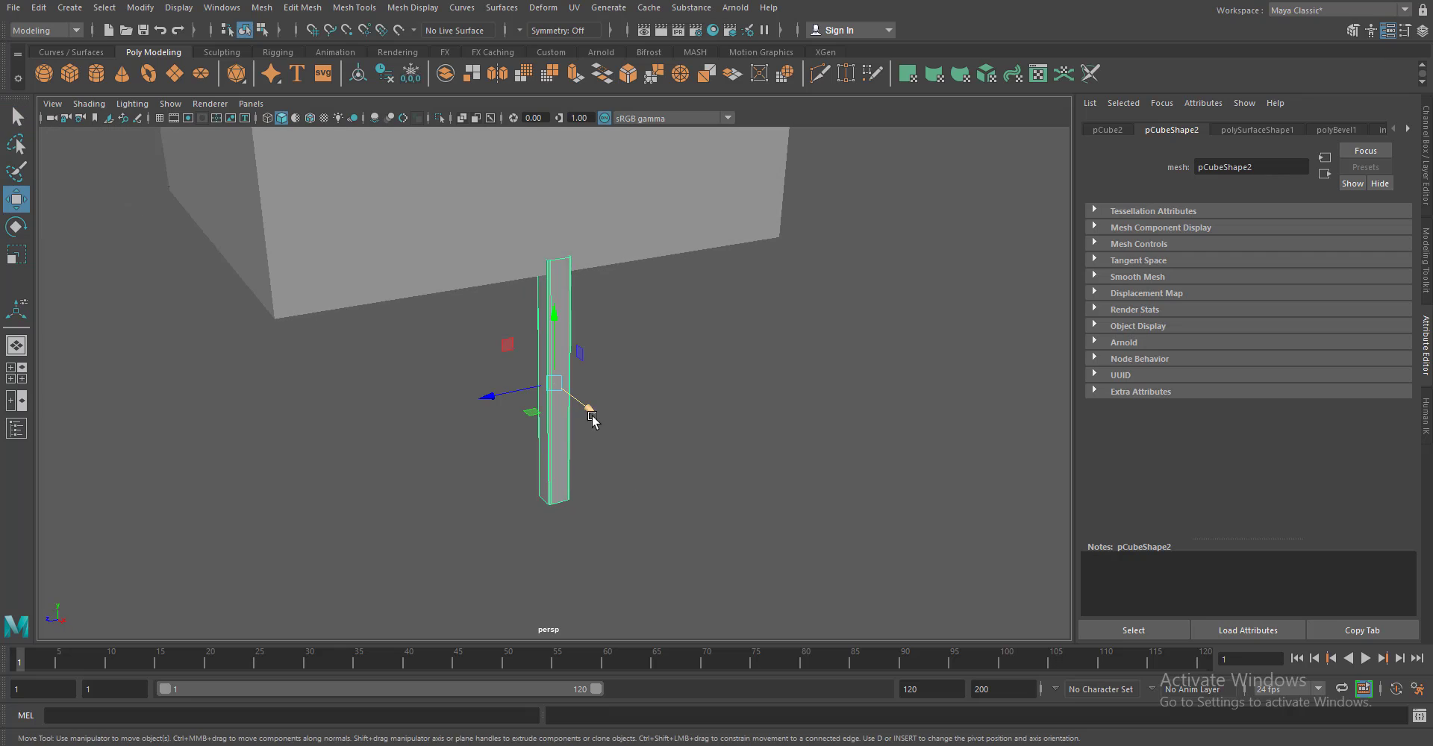
{"action": "left_click_drag", "start_coordinate": [550, 320], "coordinate": [777, 369]}
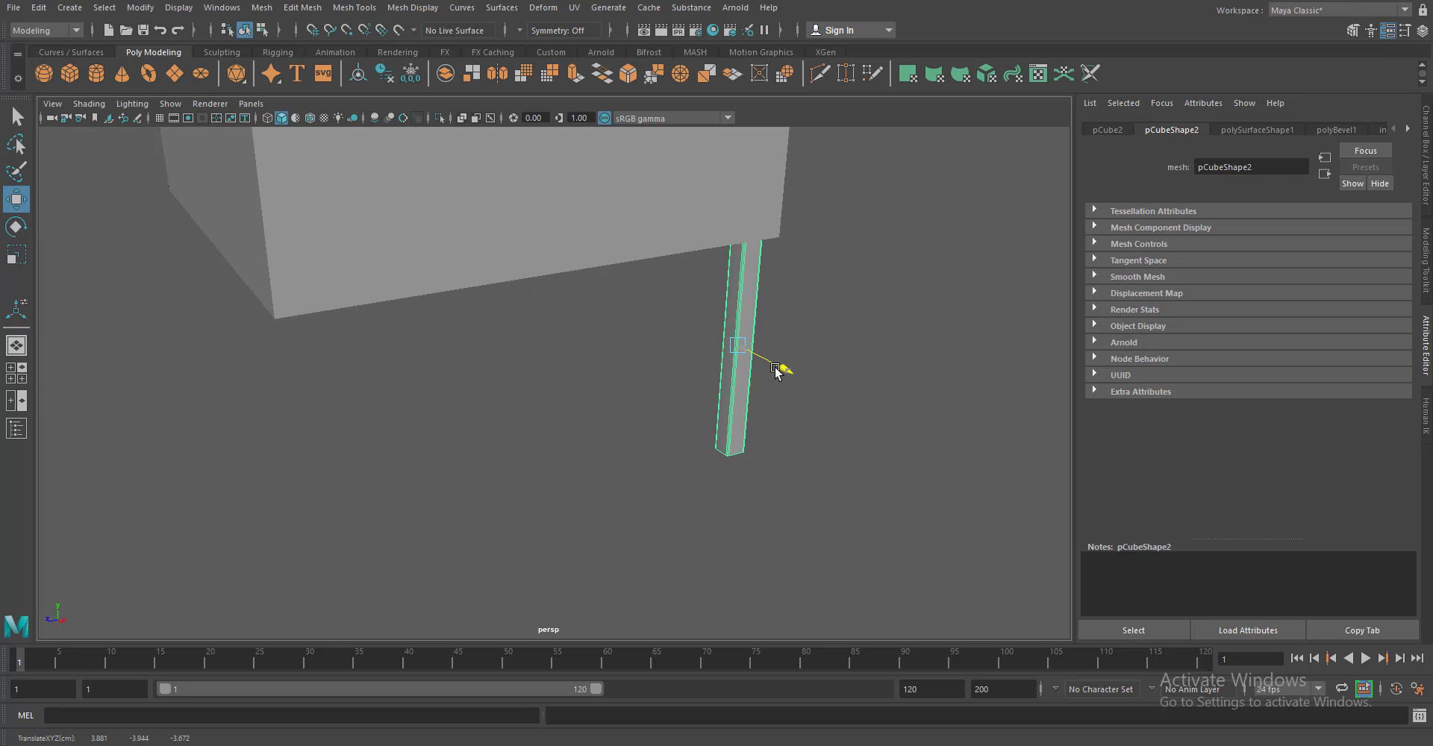
Duplicate the beveled leg with Ctrl+D and place the copies under the remaining corners
{"action": "key", "text": "ctrl+d"}
{"action": "key", "text": "space"}
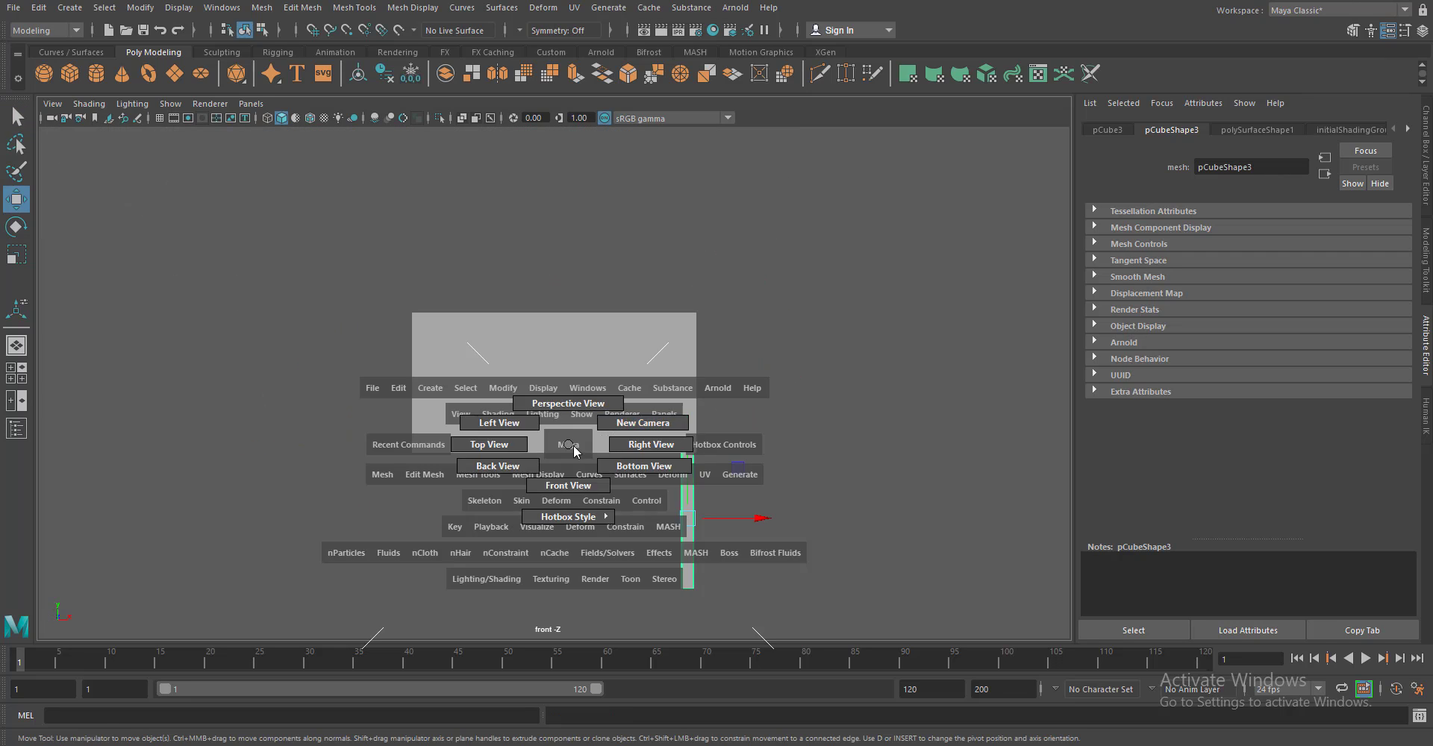
{"action": "left_click_drag", "start_coordinate": [616, 435], "coordinate": [660, 444]}
{"action": "scroll", "scroll_direction": "down", "scroll_amount": 3}
{"action": "scroll", "scroll_direction": "up", "scroll_amount": 3}
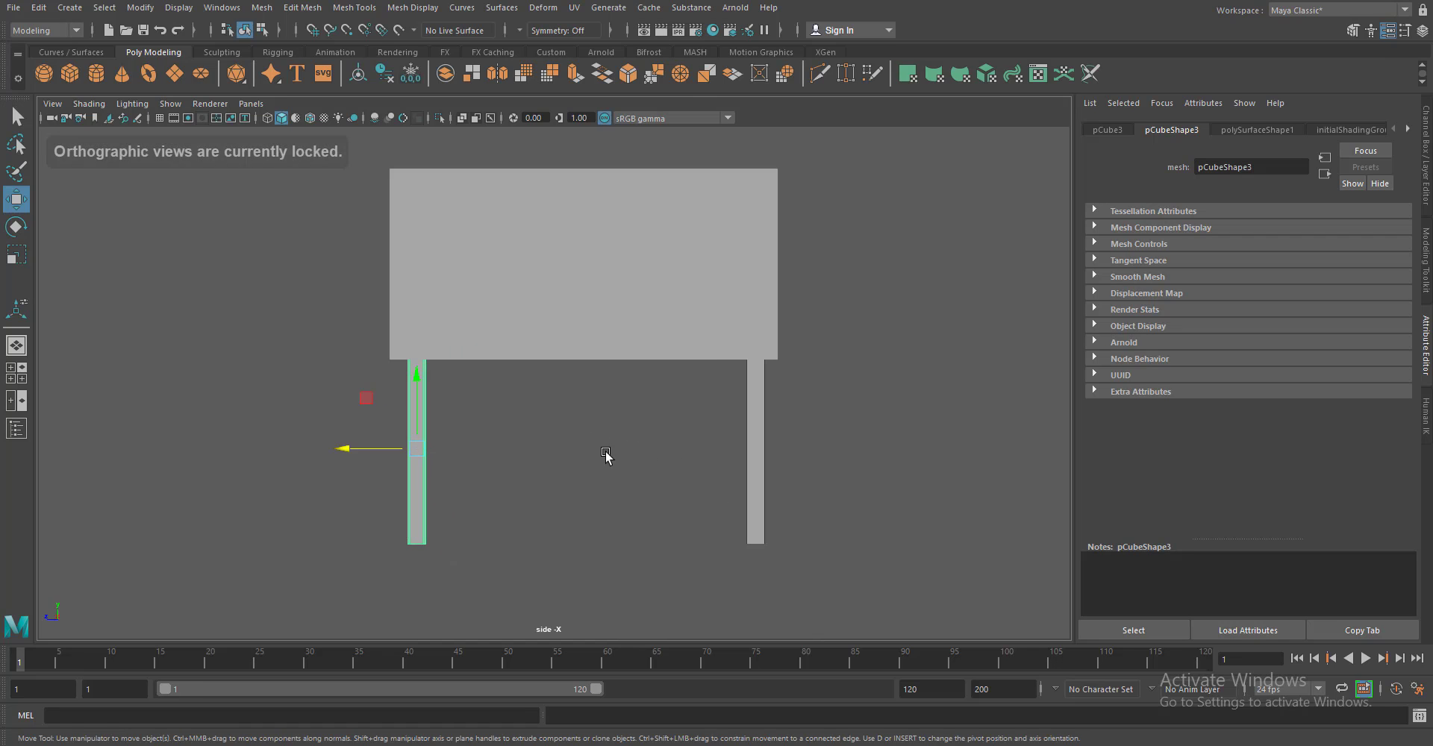
{"action": "left_click_drag", "start_coordinate": [347, 452], "coordinate": [634, 388]}
{"action": "left_click", "coordinate": [620, 350]}
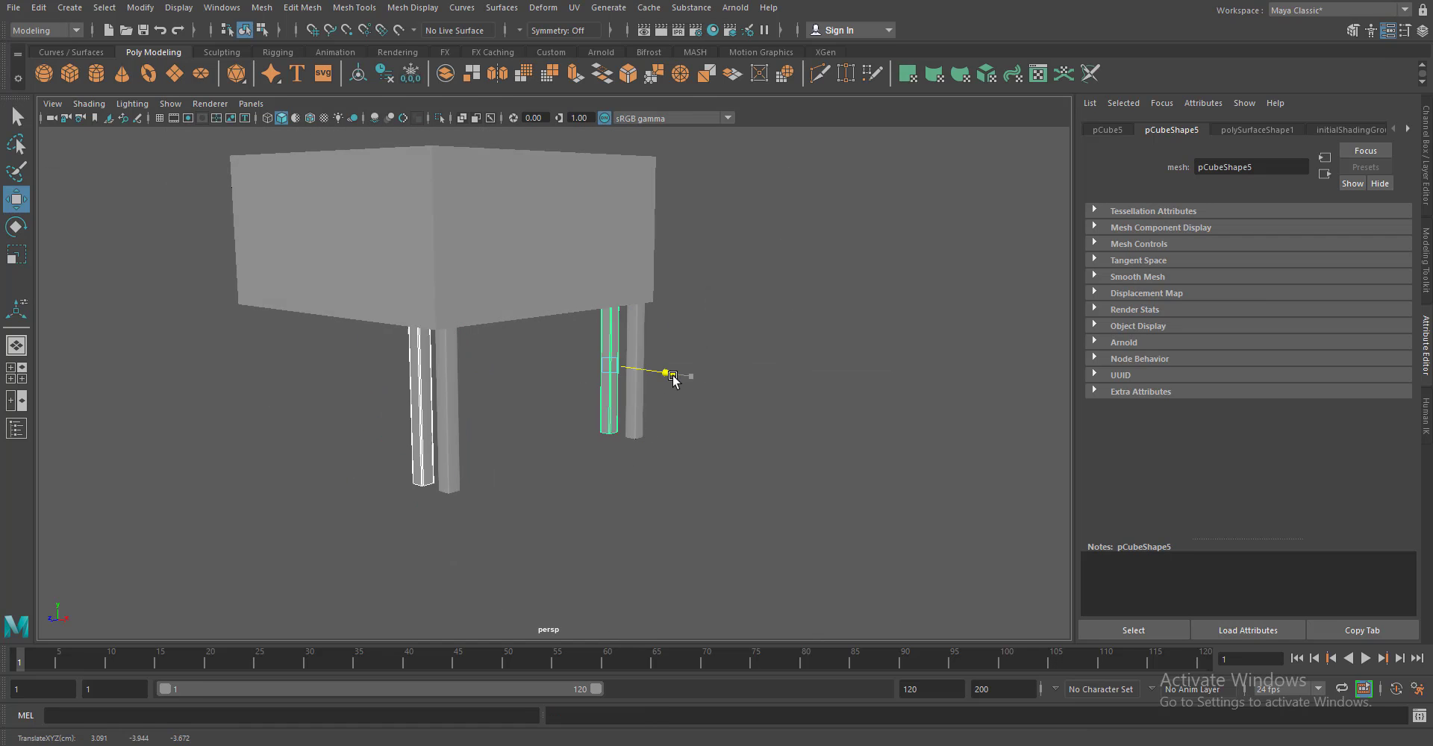
{"action": "left_click_drag", "start_coordinate": [690, 376], "coordinate": [600, 363]}
{"action": "scroll", "scroll_direction": "down", "scroll_amount": 3}
{"action": "scroll", "scroll_direction": "up", "scroll_amount": 3}
{"action": "left_click", "coordinate": [682, 445]}
Stretch the box wider along X and slide and widen its edge loop
{"action": "key", "text": "r"}
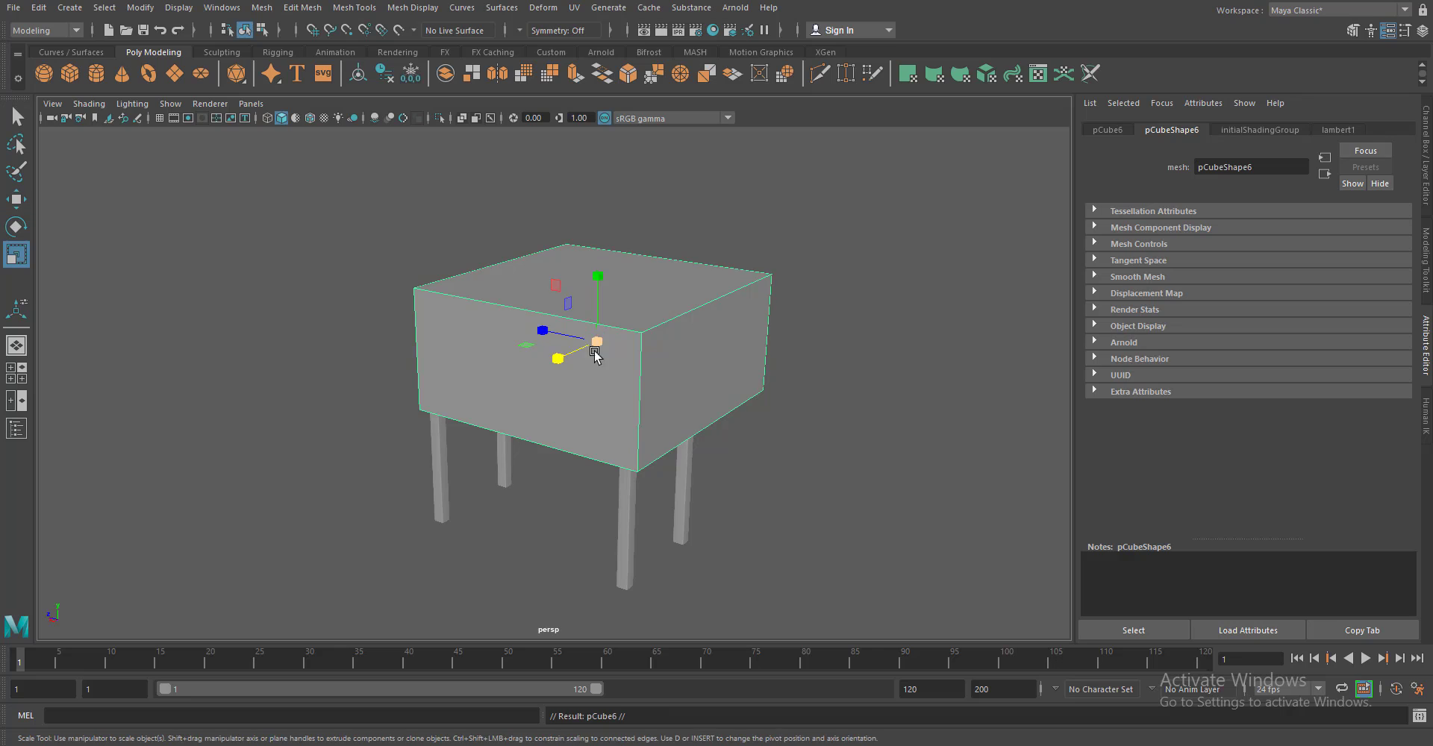
{"action": "left_click_drag", "start_coordinate": [595, 353], "coordinate": [573, 336]}
{"action": "key", "text": "w"}
{"action": "key", "text": "r"}
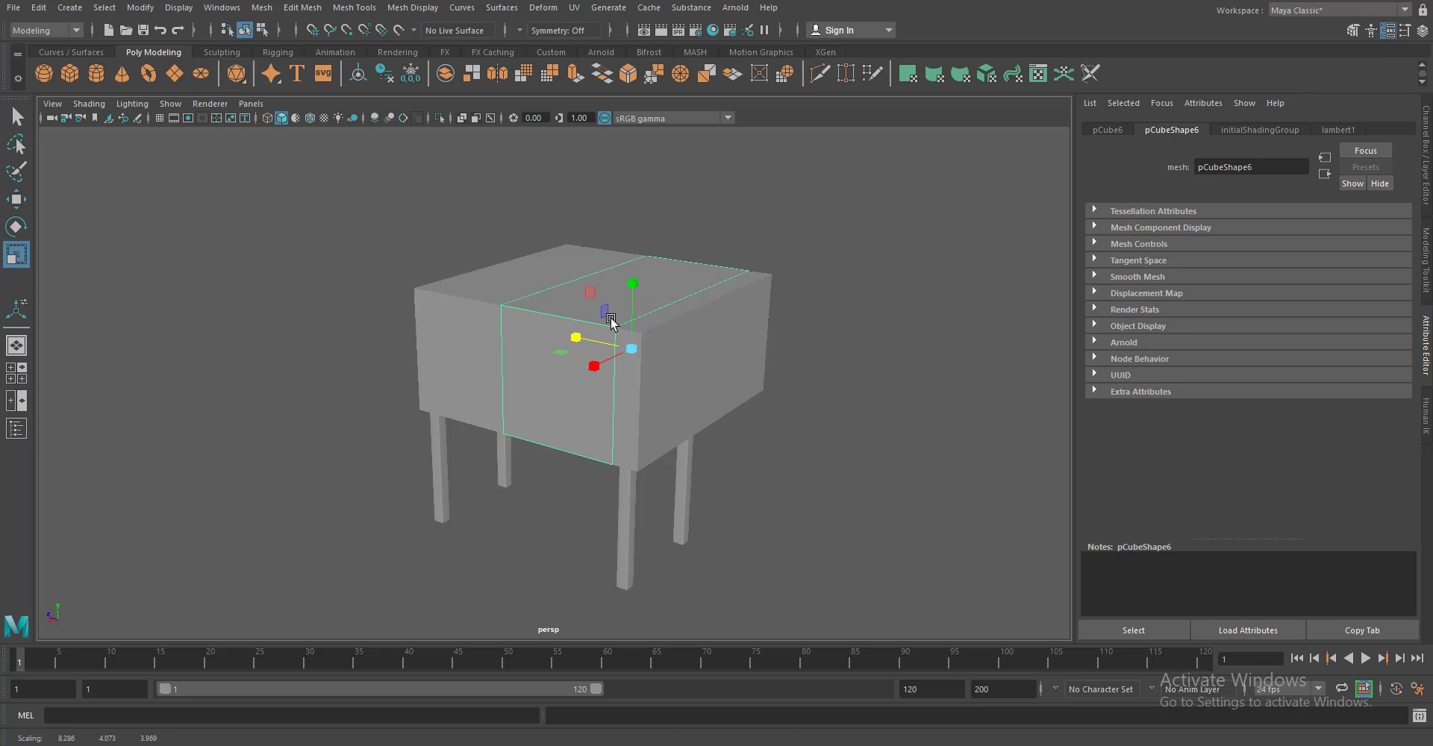
Extrude the rear top faces upward with Ctrl+E into a tall block
{"action": "key", "text": "ctrl+e"}
{"action": "key", "text": "w"}
{"action": "left_click_drag", "start_coordinate": [655, 314], "coordinate": [660, 173]}
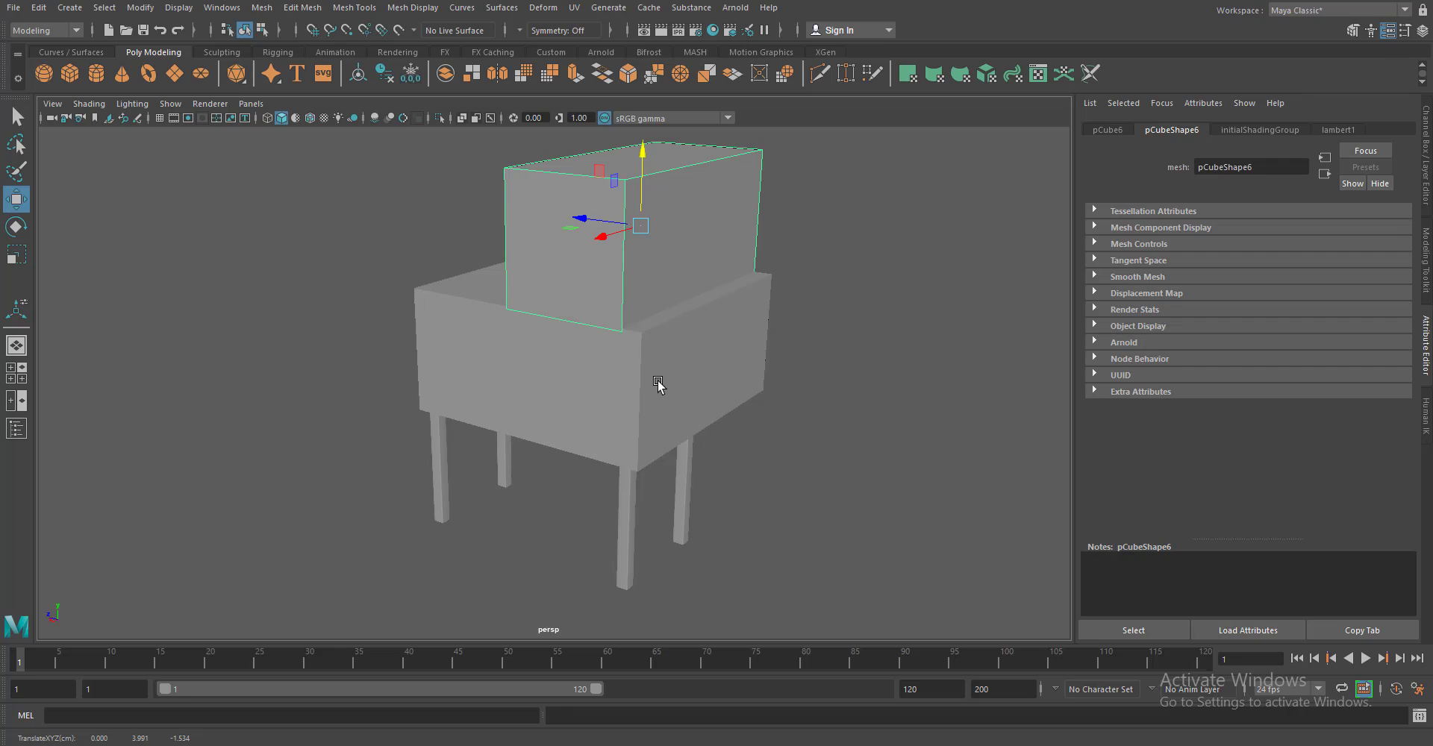
{"action": "left_click_drag", "start_coordinate": [643, 478], "coordinate": [643, 518]}
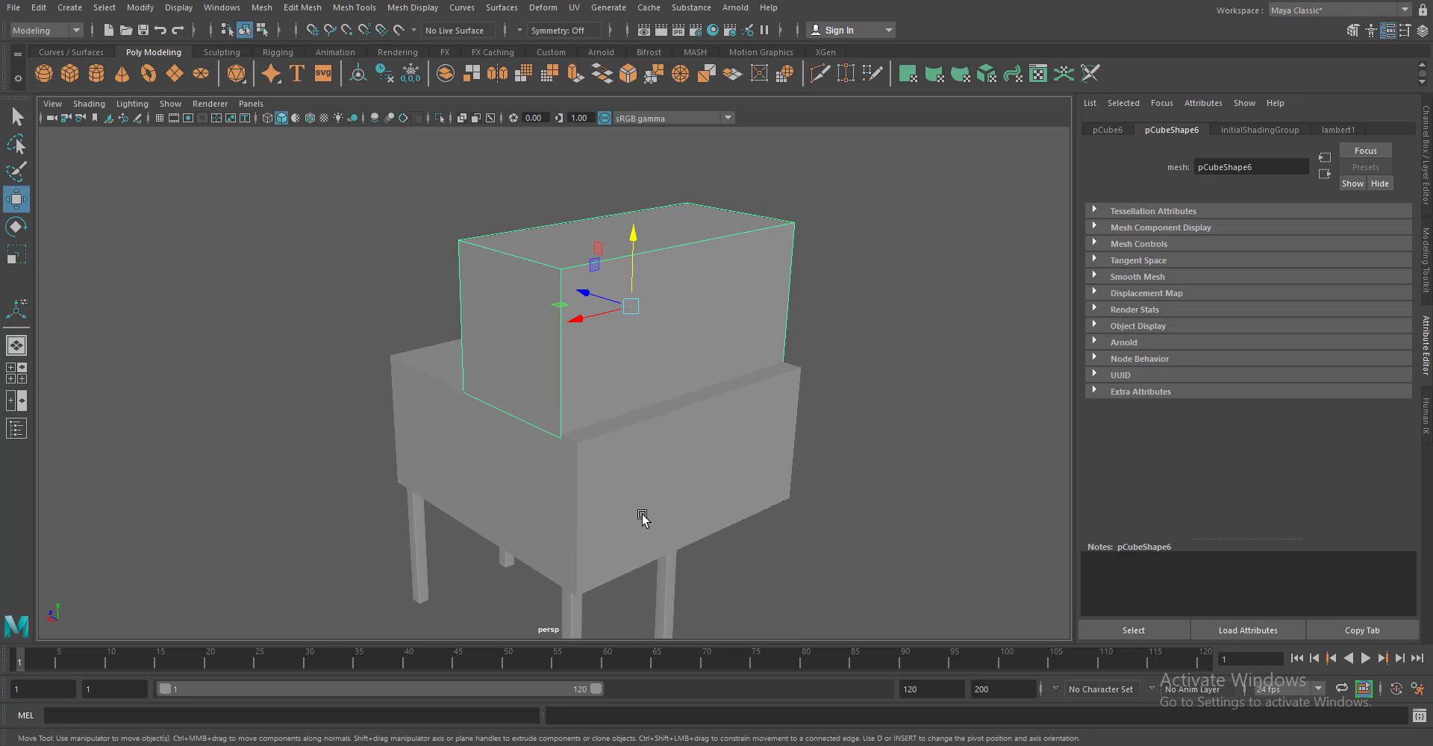
{"action": "left_click_drag", "start_coordinate": [705, 282], "coordinate": [675, 407]}
{"action": "left_click", "coordinate": [354, 7]}
{"action": "left_click", "coordinate": [377, 101]}
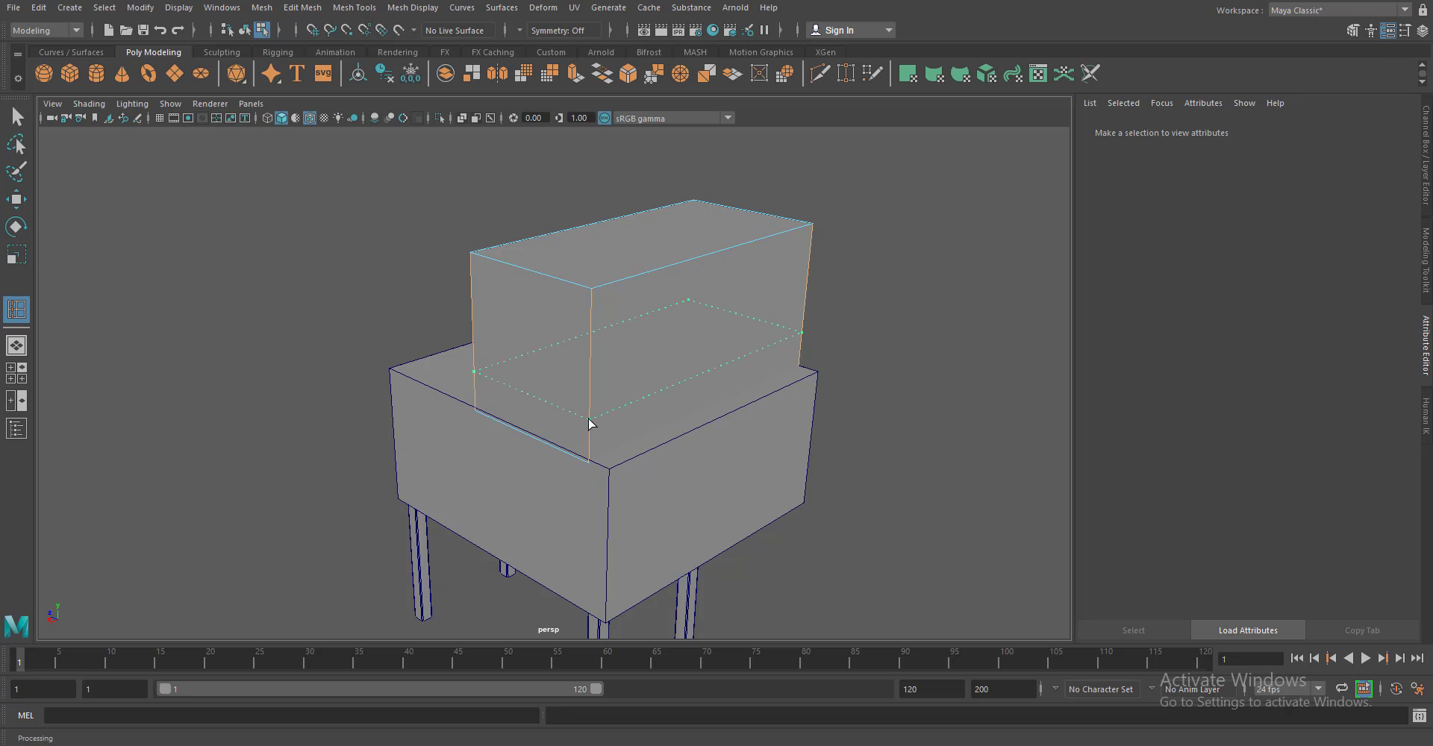
Add a horizontal edge loop on the upper block and extrude its front face forward
{"action": "left_click", "coordinate": [589, 413]}
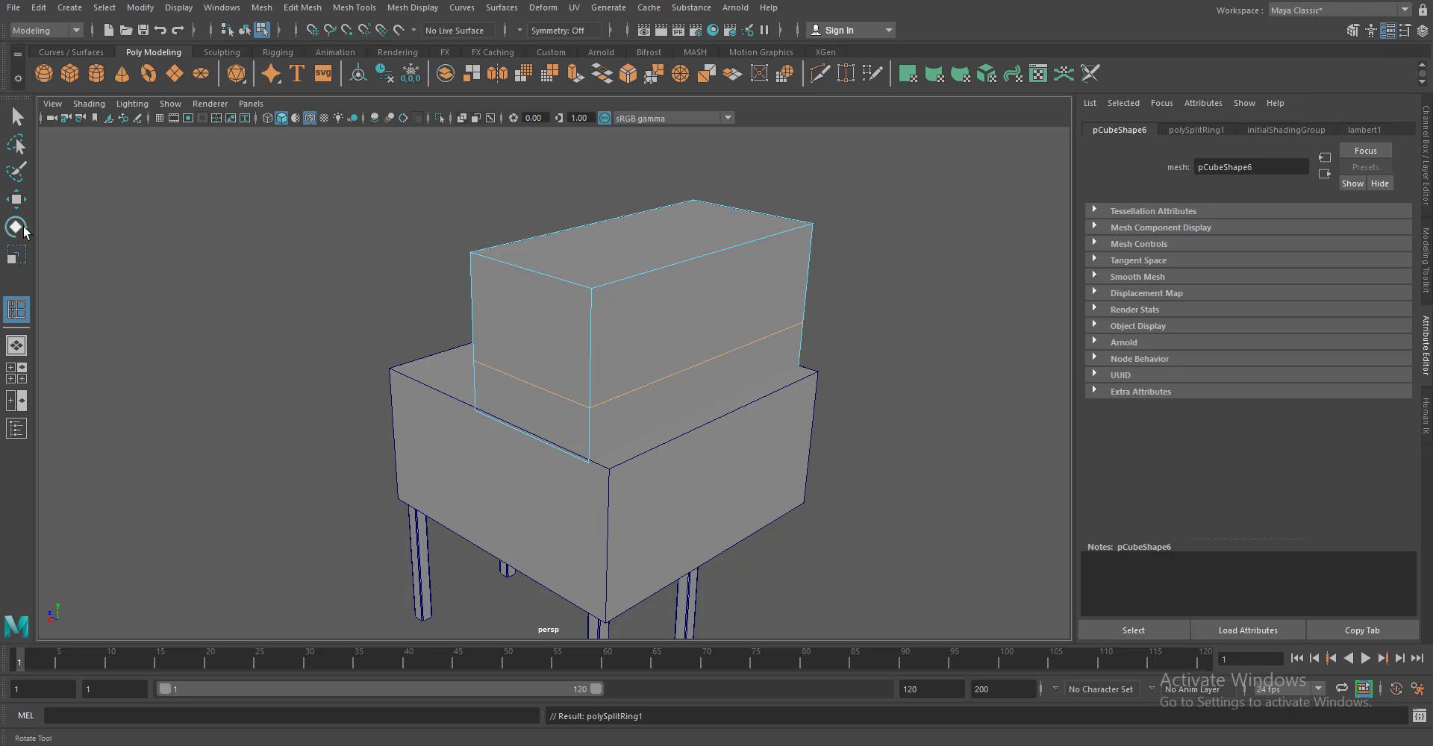
{"action": "key", "text": "w"}
{"action": "left_click", "coordinate": [515, 324]}
{"action": "key", "text": "ctrl+e"}
{"action": "left_click_drag", "start_coordinate": [515, 325], "coordinate": [384, 398]}
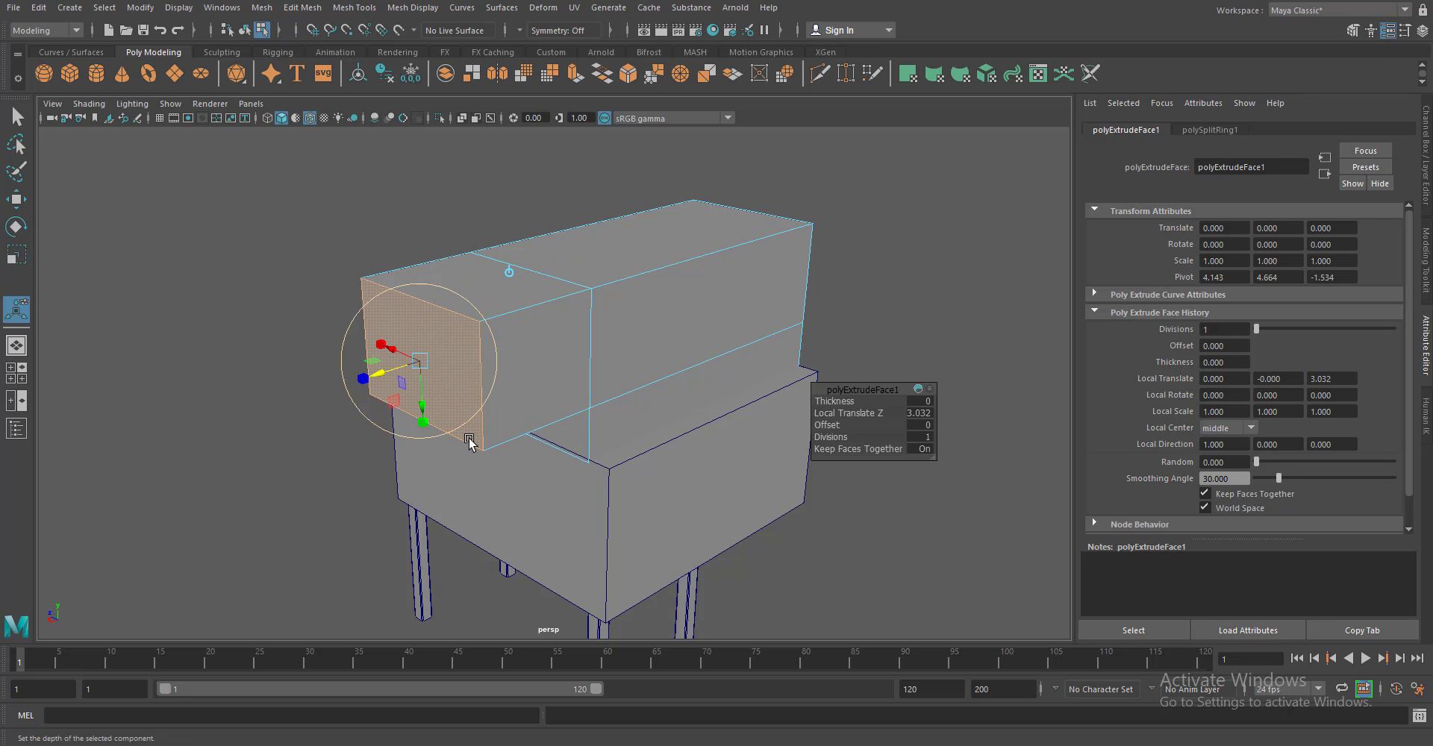
{"action": "left_click_drag", "start_coordinate": [467, 438], "coordinate": [527, 473]}
{"action": "scroll", "scroll_direction": "up", "scroll_amount": 3}
{"action": "key", "text": "q"}
{"action": "left_click_drag", "start_coordinate": [582, 531], "coordinate": [733, 509]}
Bevel the top front edge of the forward extension into a slope
{"action": "left_click", "coordinate": [580, 307]}
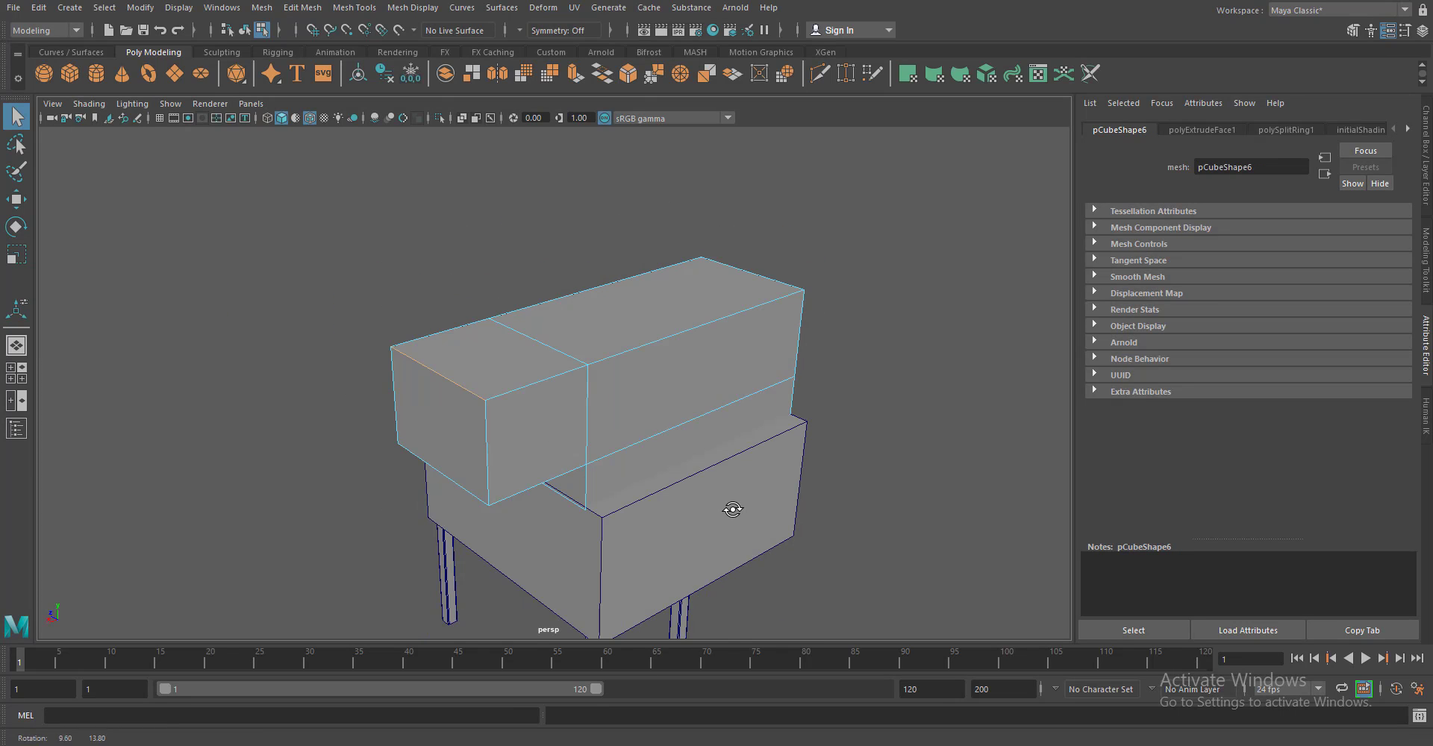
{"action": "left_click", "coordinate": [602, 74]}
{"action": "scroll", "scroll_direction": "up", "scroll_amount": 3}
{"action": "scroll", "scroll_direction": "up", "scroll_amount": 3}
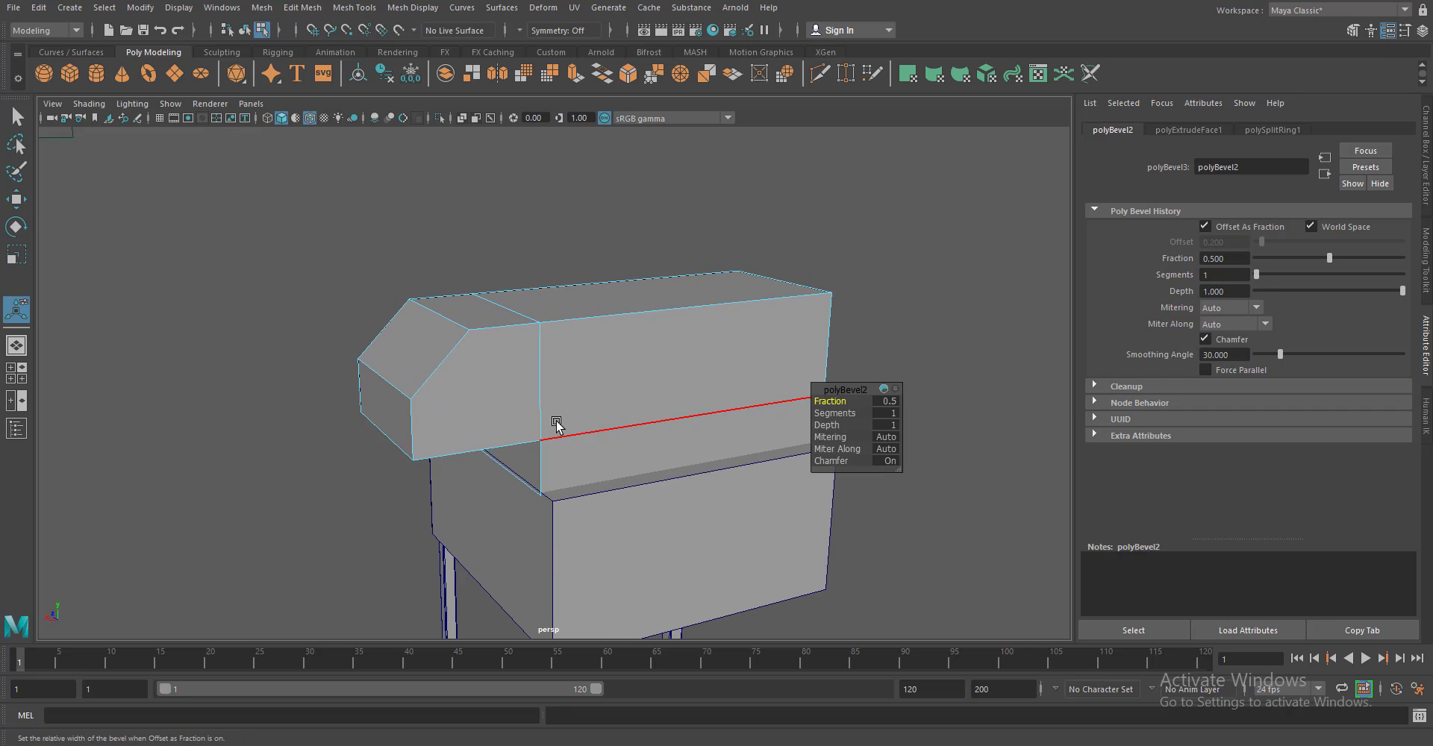
{"action": "left_click_drag", "start_coordinate": [551, 418], "coordinate": [567, 385]}
Extrude the top face behind the bevel upward and scale it narrower into a small step
{"action": "key", "text": "F11"}
{"action": "left_click", "coordinate": [505, 333]}
{"action": "key", "text": "ctrl+e"}
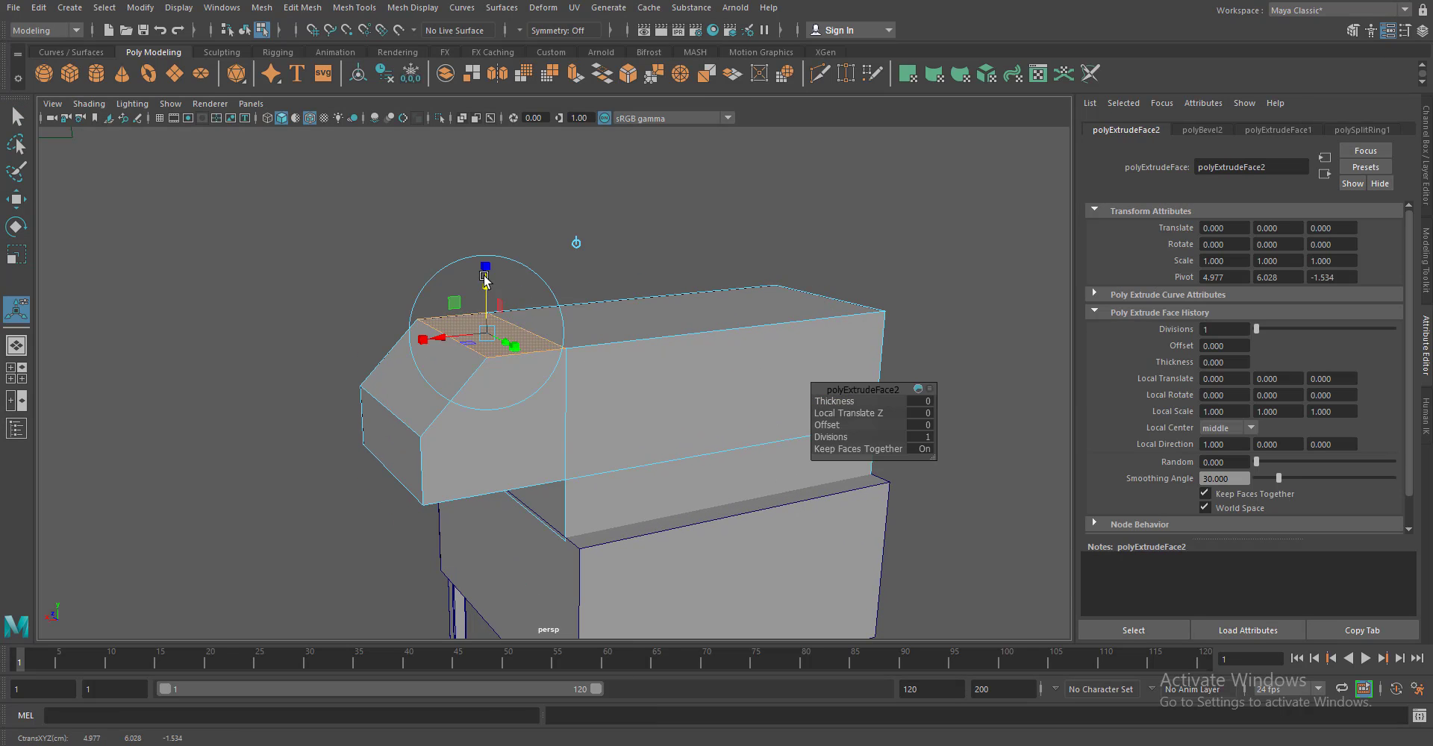
{"action": "left_click_drag", "start_coordinate": [487, 275], "coordinate": [484, 224]}
{"action": "left_click_drag", "start_coordinate": [538, 295], "coordinate": [592, 382]}
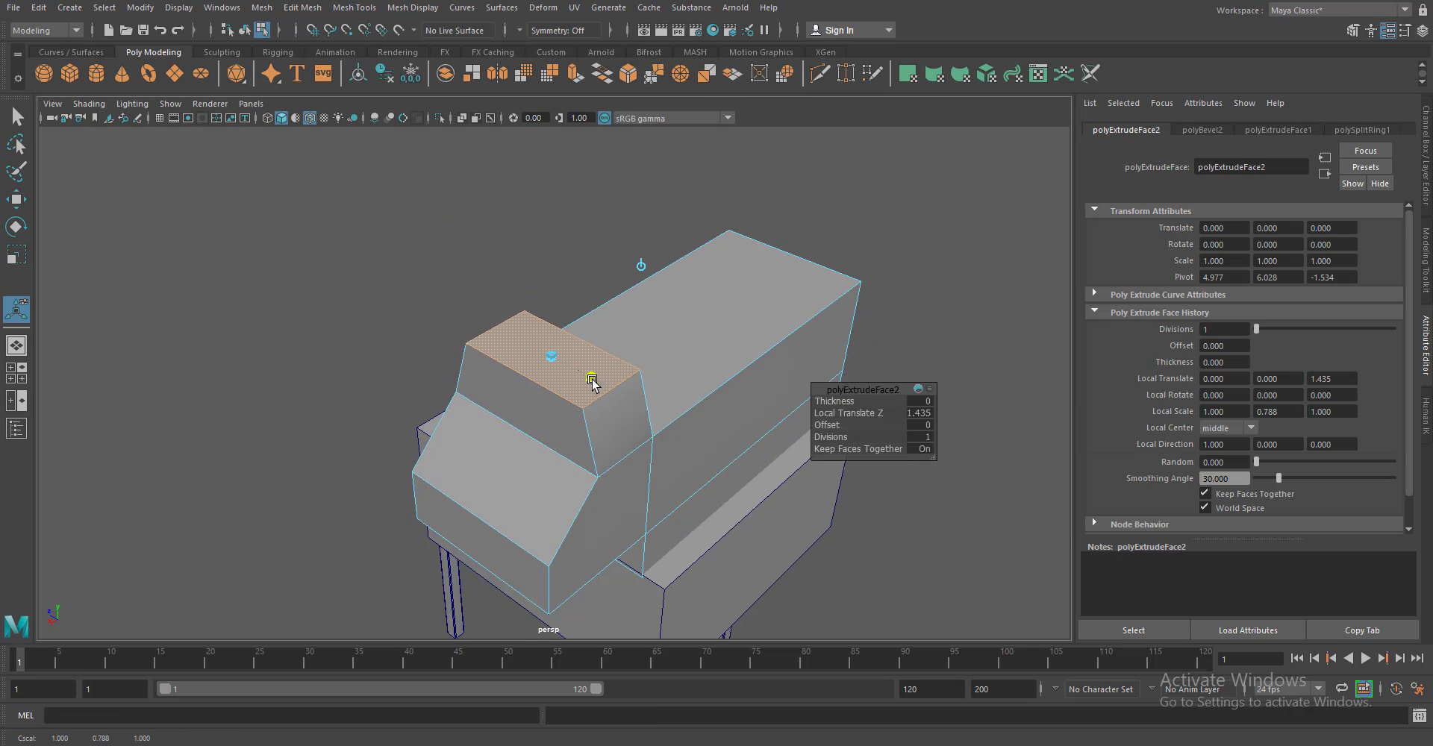
{"action": "left_click_drag", "start_coordinate": [505, 389], "coordinate": [597, 224]}
Extrude the rear block's top face to make it much taller
{"action": "left_click", "coordinate": [582, 186]}
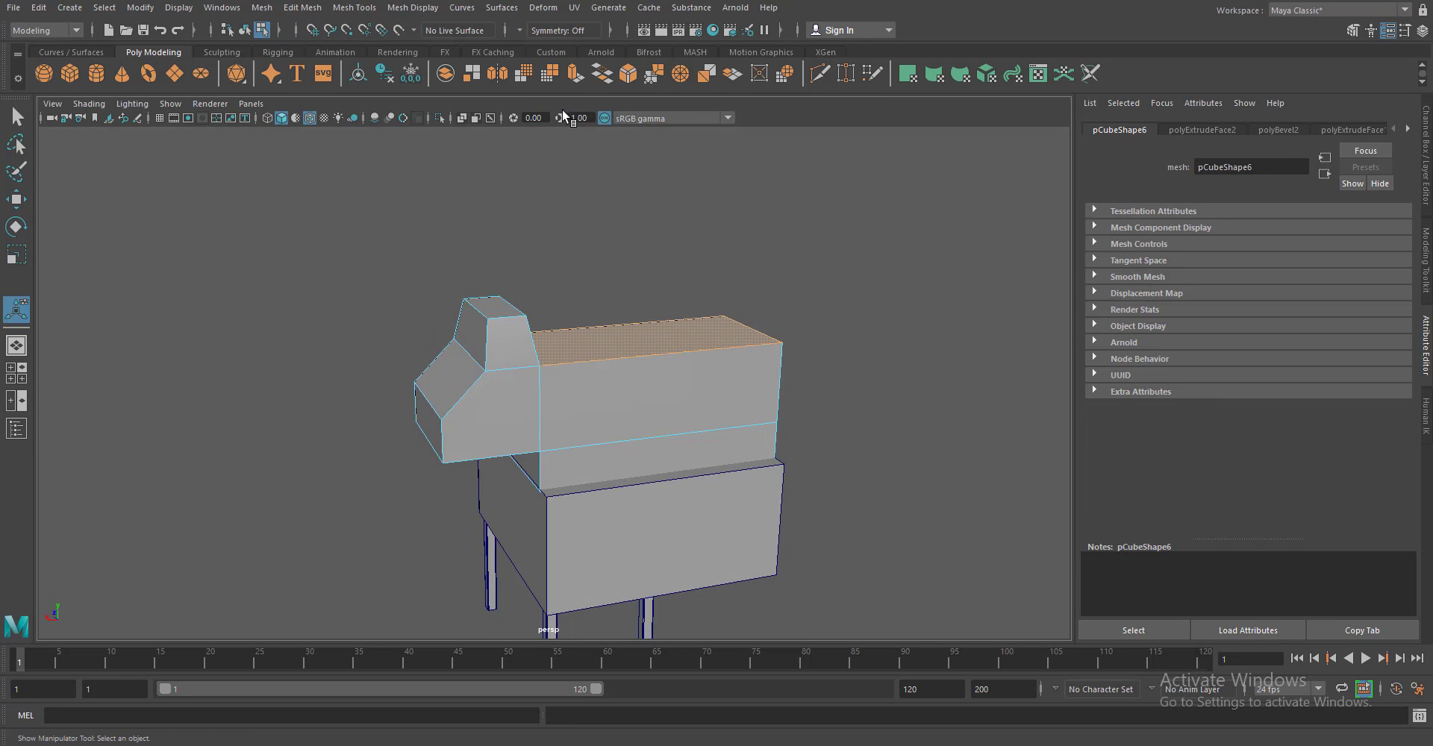
{"action": "key", "text": "ctrl+e"}
{"action": "left_click_drag", "start_coordinate": [643, 268], "coordinate": [550, 212]}
Chamfer the rear block's top front edge with Ctrl+B
{"action": "key", "text": "F10"}
{"action": "left_click", "coordinate": [551, 209]}
{"action": "key", "text": "ctrl+b"}
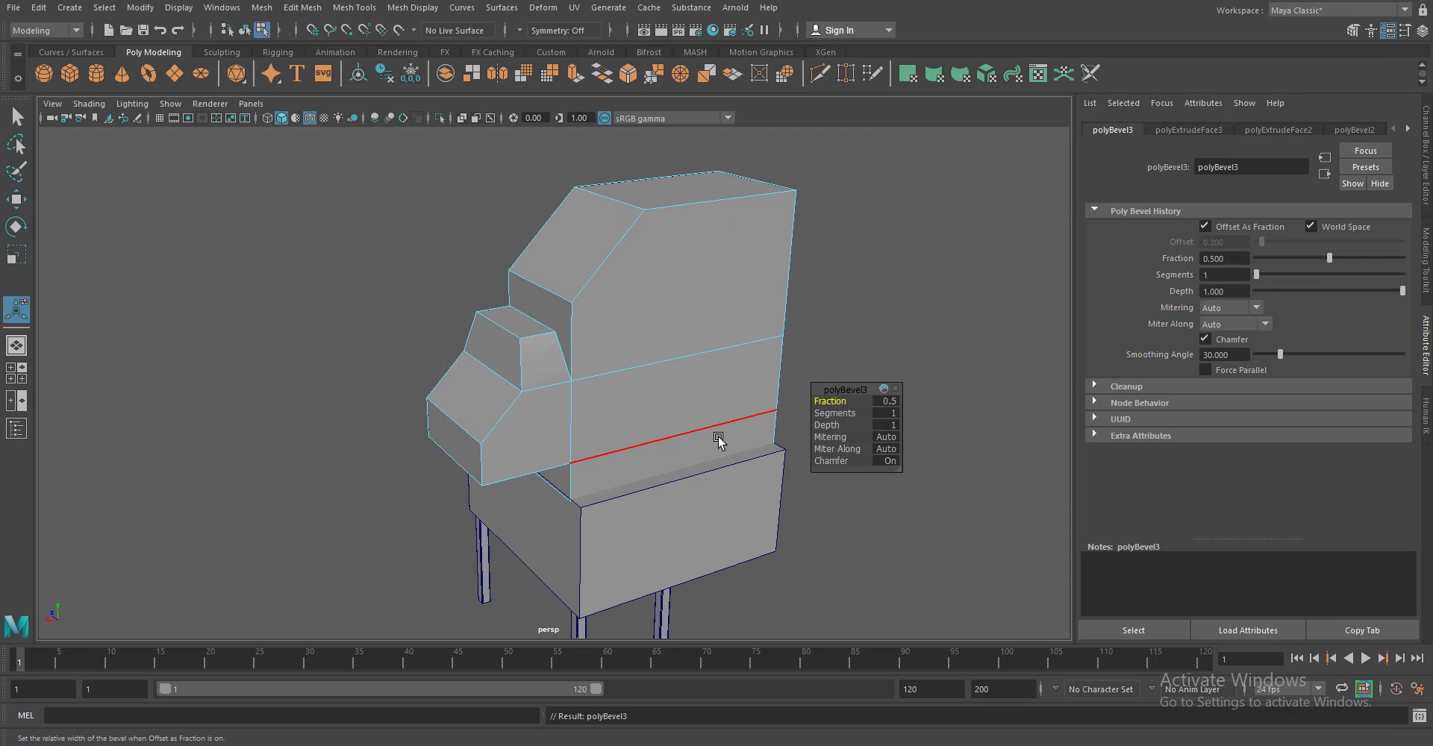
{"action": "scroll", "scroll_direction": "up", "scroll_amount": 3}
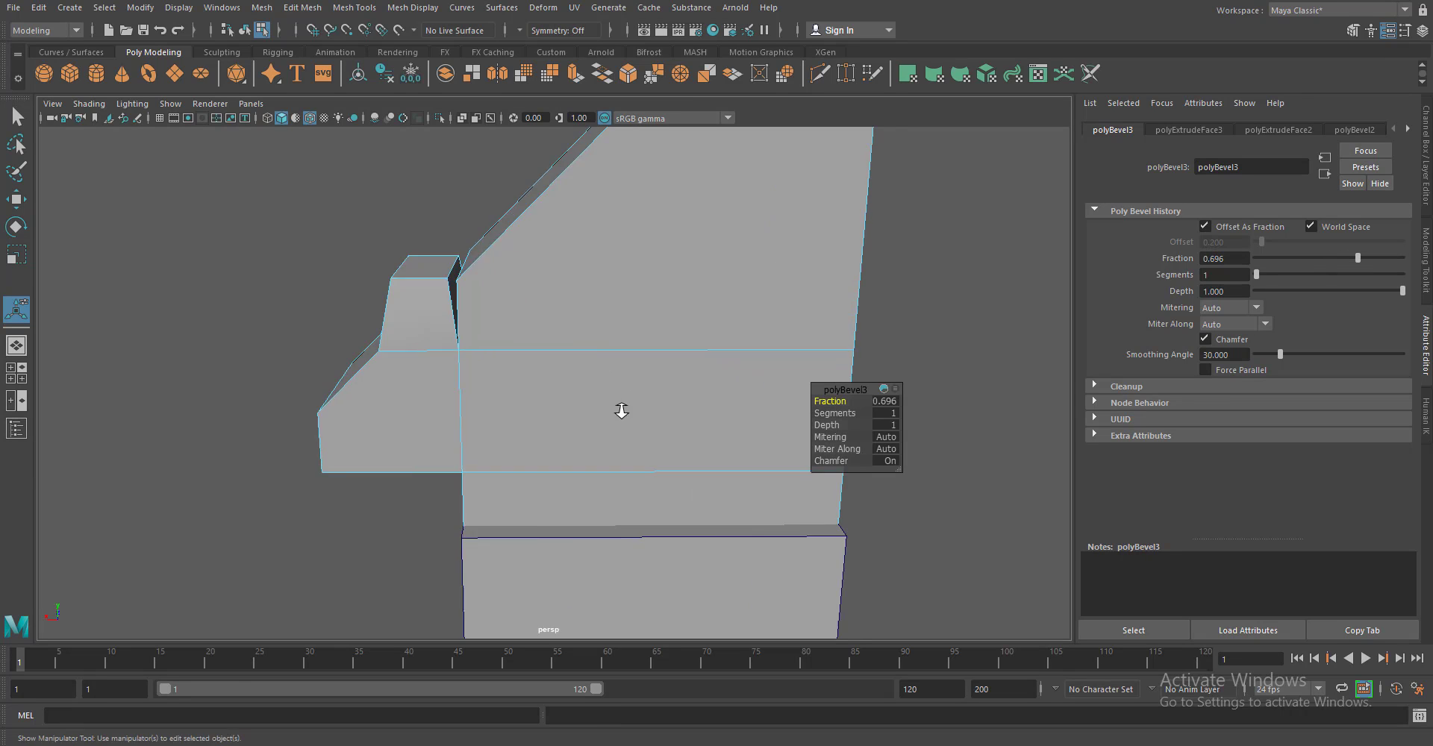
{"action": "scroll", "scroll_direction": "down", "scroll_amount": 3}
Extrude the rear block's top face and scale it down into a tapered cap
{"action": "left_click_drag", "start_coordinate": [729, 240], "coordinate": [729, 269]}
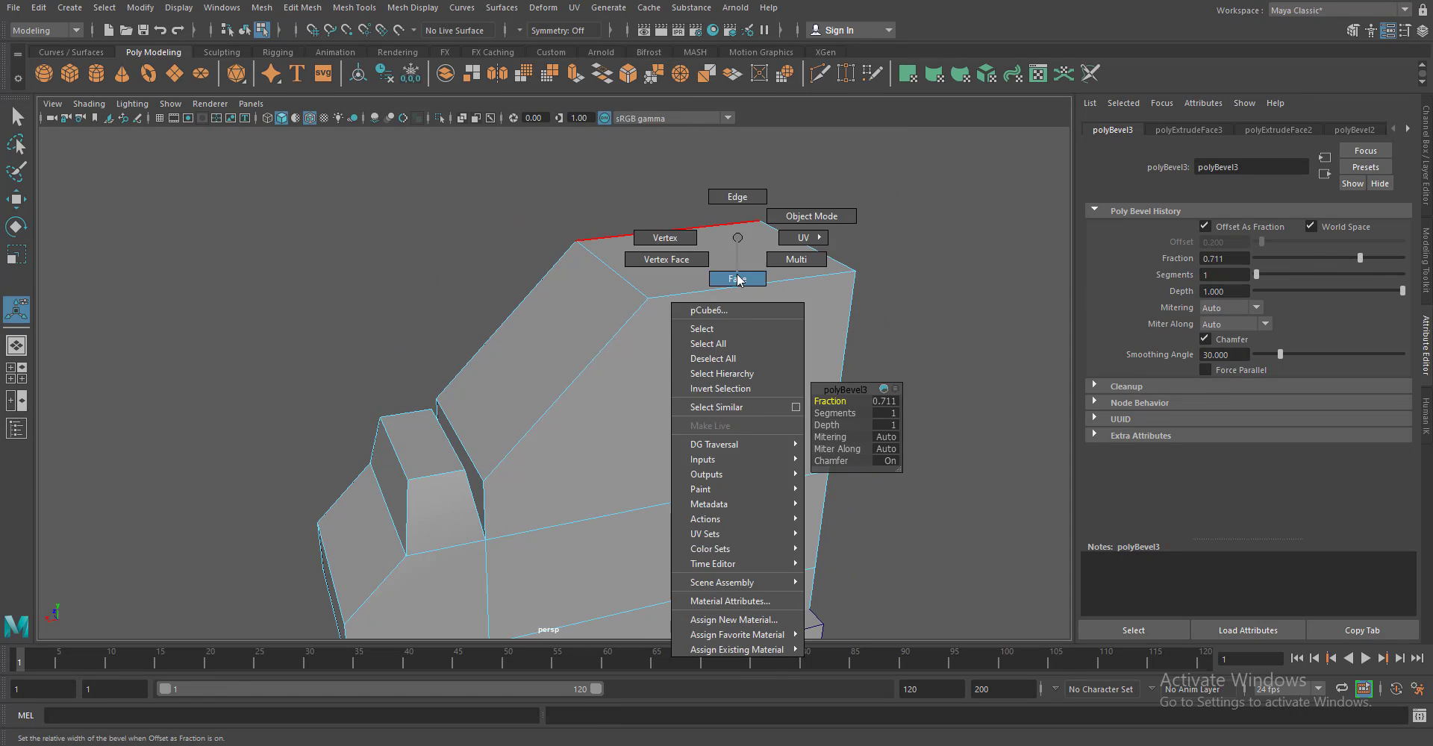
{"action": "left_click", "coordinate": [736, 233]}
{"action": "left_click_drag", "start_coordinate": [735, 233], "coordinate": [770, 347]}
{"action": "left_click", "coordinate": [594, 74]}
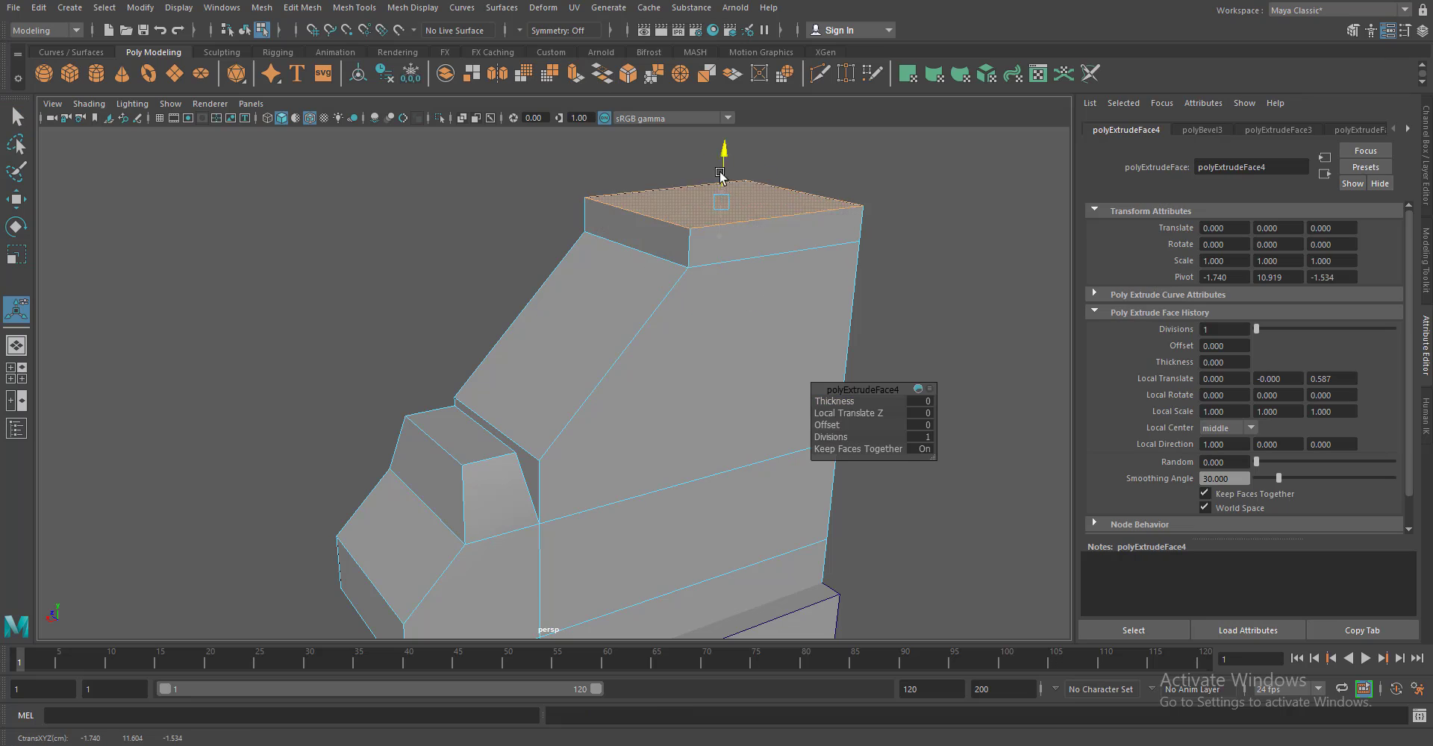
{"action": "left_click_drag", "start_coordinate": [713, 291], "coordinate": [718, 269]}
{"action": "left_click_drag", "start_coordinate": [718, 268], "coordinate": [753, 379]}
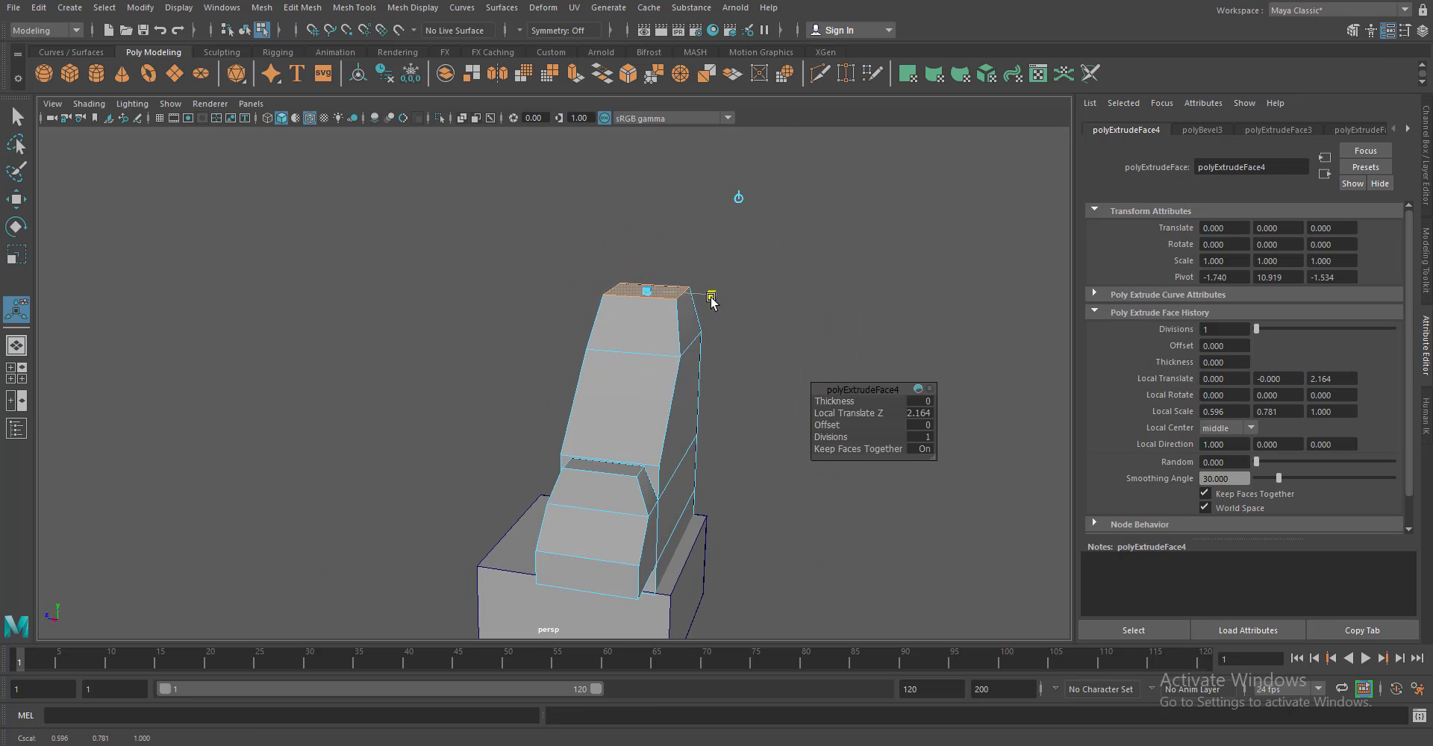
{"action": "left_click_drag", "start_coordinate": [712, 300], "coordinate": [702, 302]}
{"action": "left_click_drag", "start_coordinate": [702, 302], "coordinate": [643, 455]}
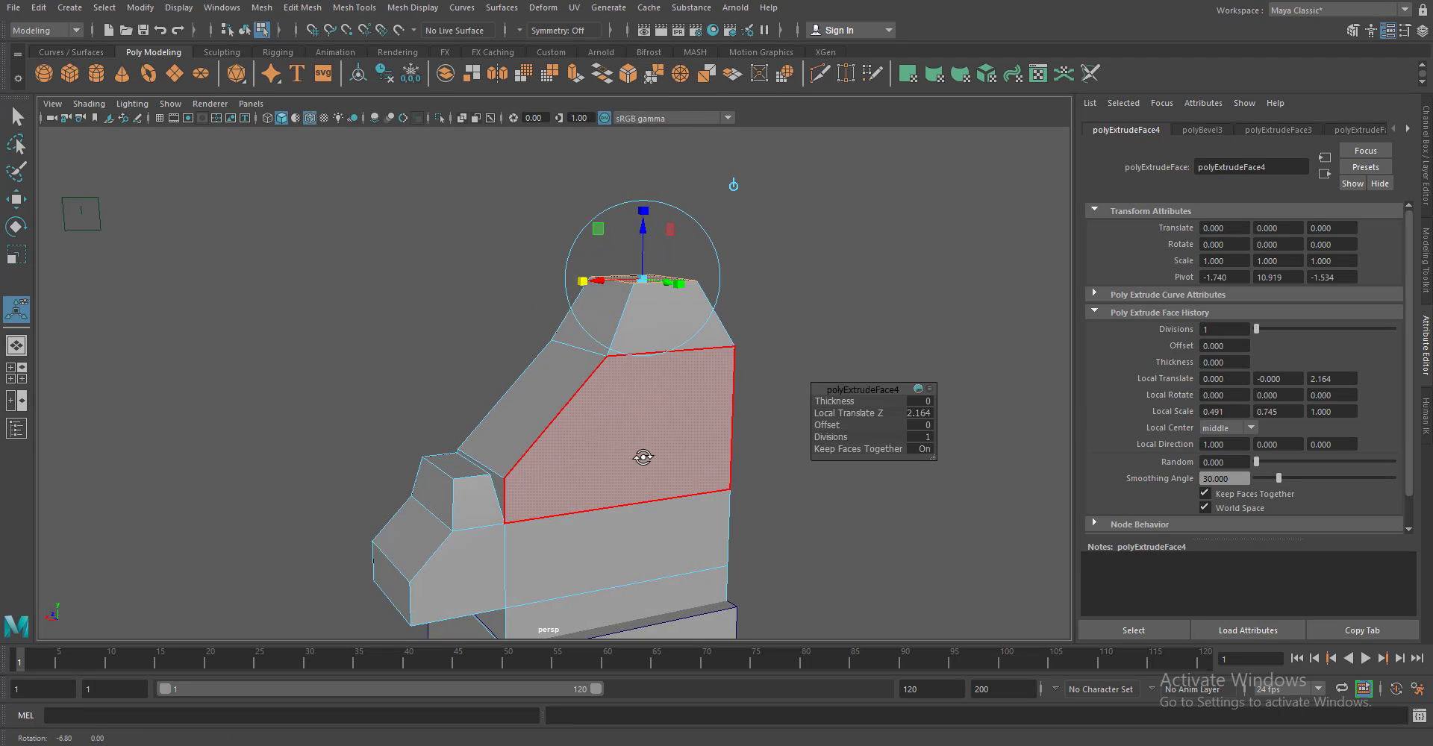
{"action": "left_click_drag", "start_coordinate": [637, 362], "coordinate": [676, 361]}
{"action": "left_click_drag", "start_coordinate": [675, 361], "coordinate": [649, 489]}
{"action": "left_click", "coordinate": [542, 550]}
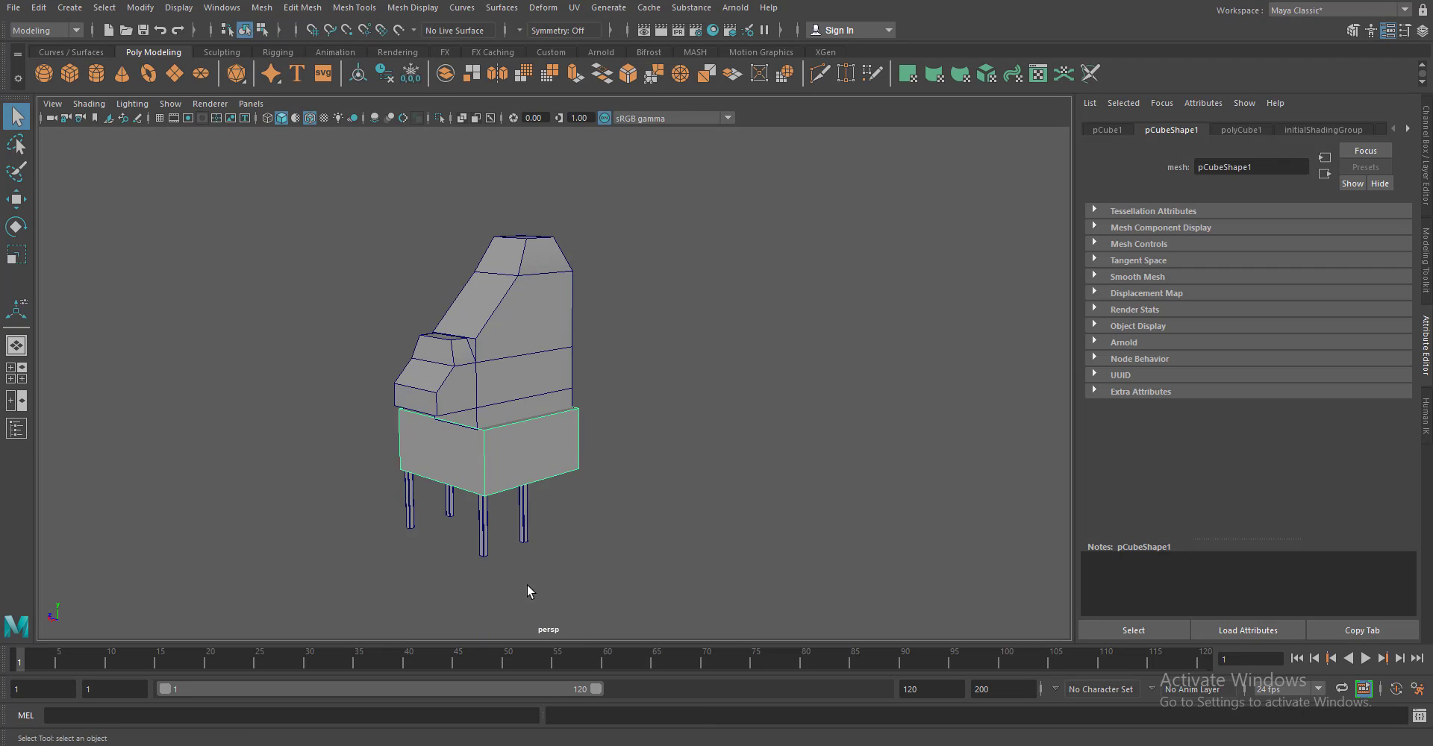
{"action": "left_click_drag", "start_coordinate": [527, 584], "coordinate": [535, 607]}
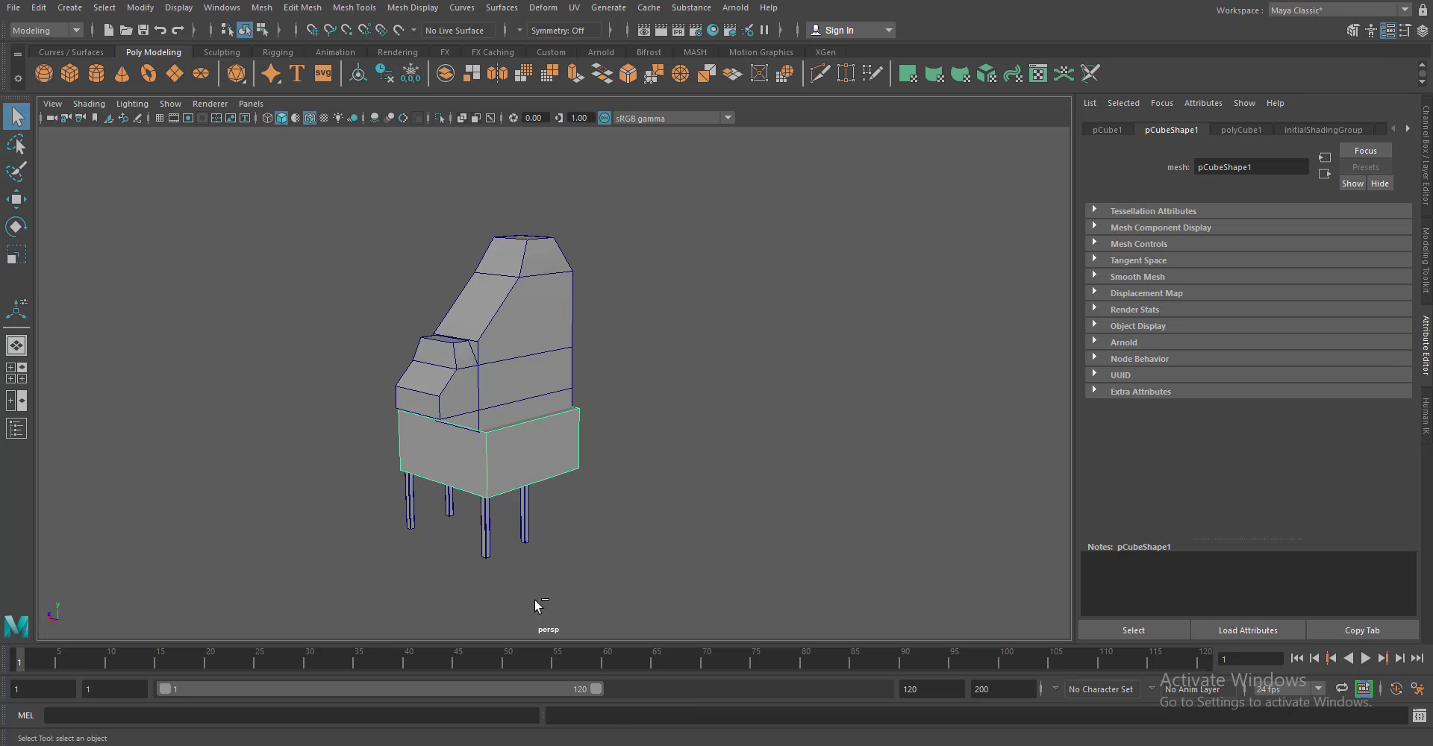
Duplicate the base box and move the copy down and out to the machine's side
{"action": "key", "text": "ctrl+d"}
{"action": "key", "text": "w"}
{"action": "left_click_drag", "start_coordinate": [490, 361], "coordinate": [507, 440]}
{"action": "left_click_drag", "start_coordinate": [439, 511], "coordinate": [660, 589]}
{"action": "scroll", "scroll_direction": "up", "scroll_amount": 3}
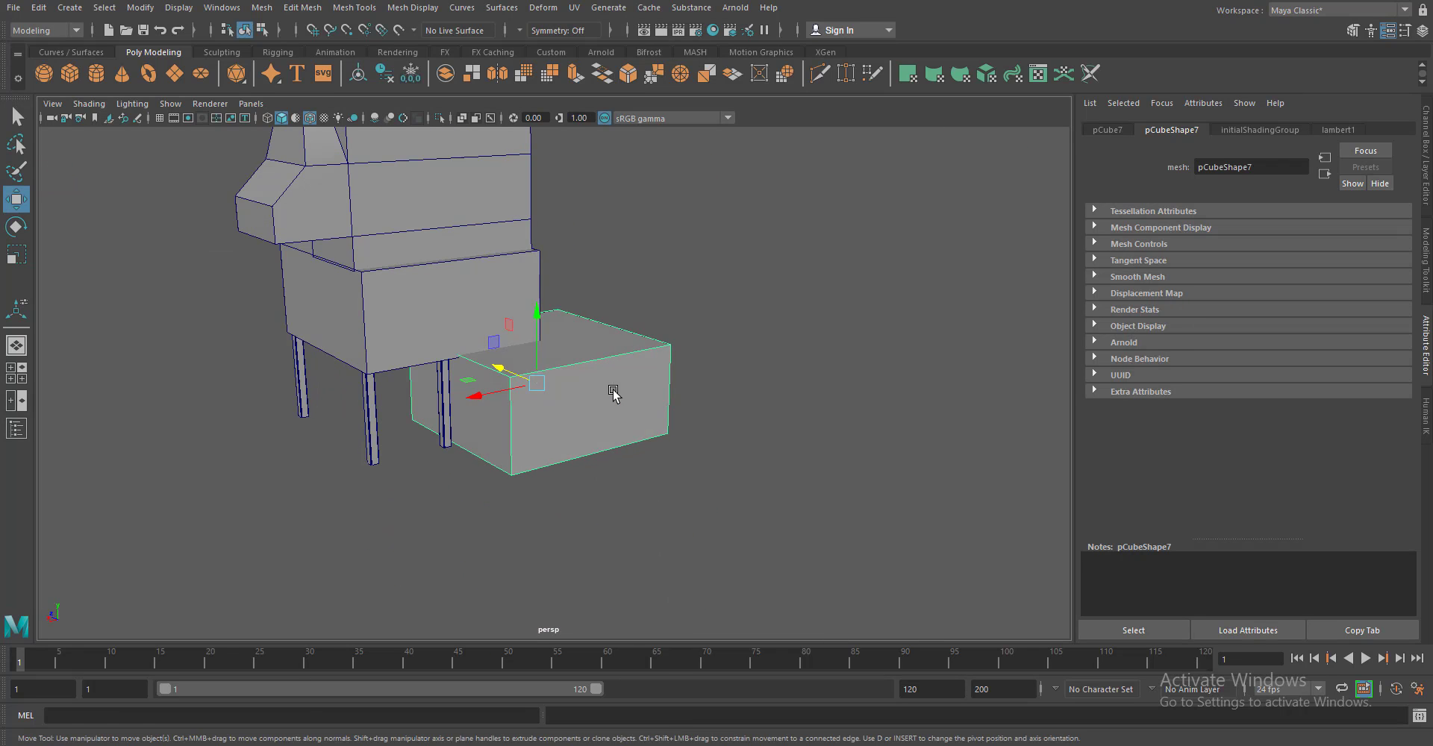
{"action": "key", "text": "F11"}
{"action": "left_click", "coordinate": [567, 400]}
{"action": "left_click_drag", "start_coordinate": [595, 401], "coordinate": [297, 263]}
{"action": "key", "text": "F8"}
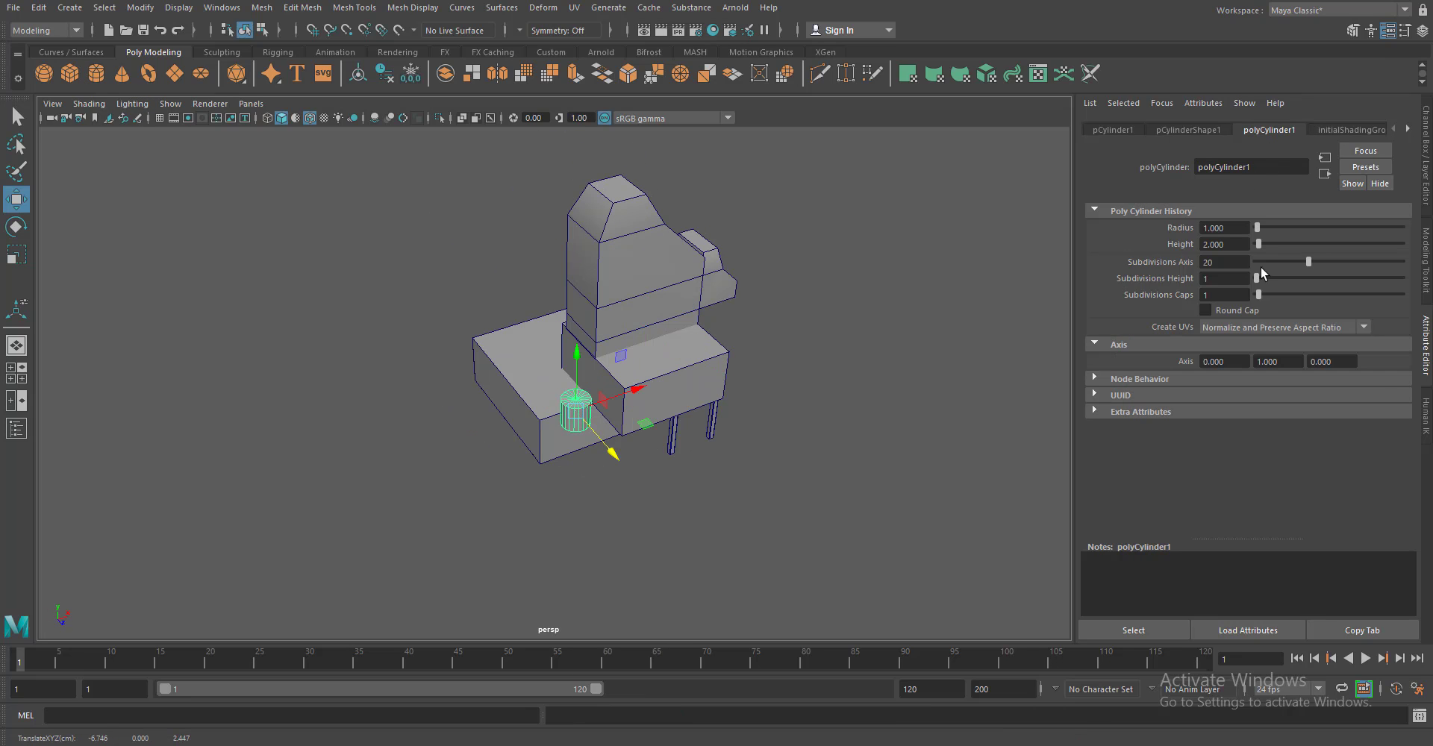
Scale the new cylinder up to about 1.8 times its size
{"action": "left_click_drag", "start_coordinate": [610, 448], "coordinate": [927, 585]}
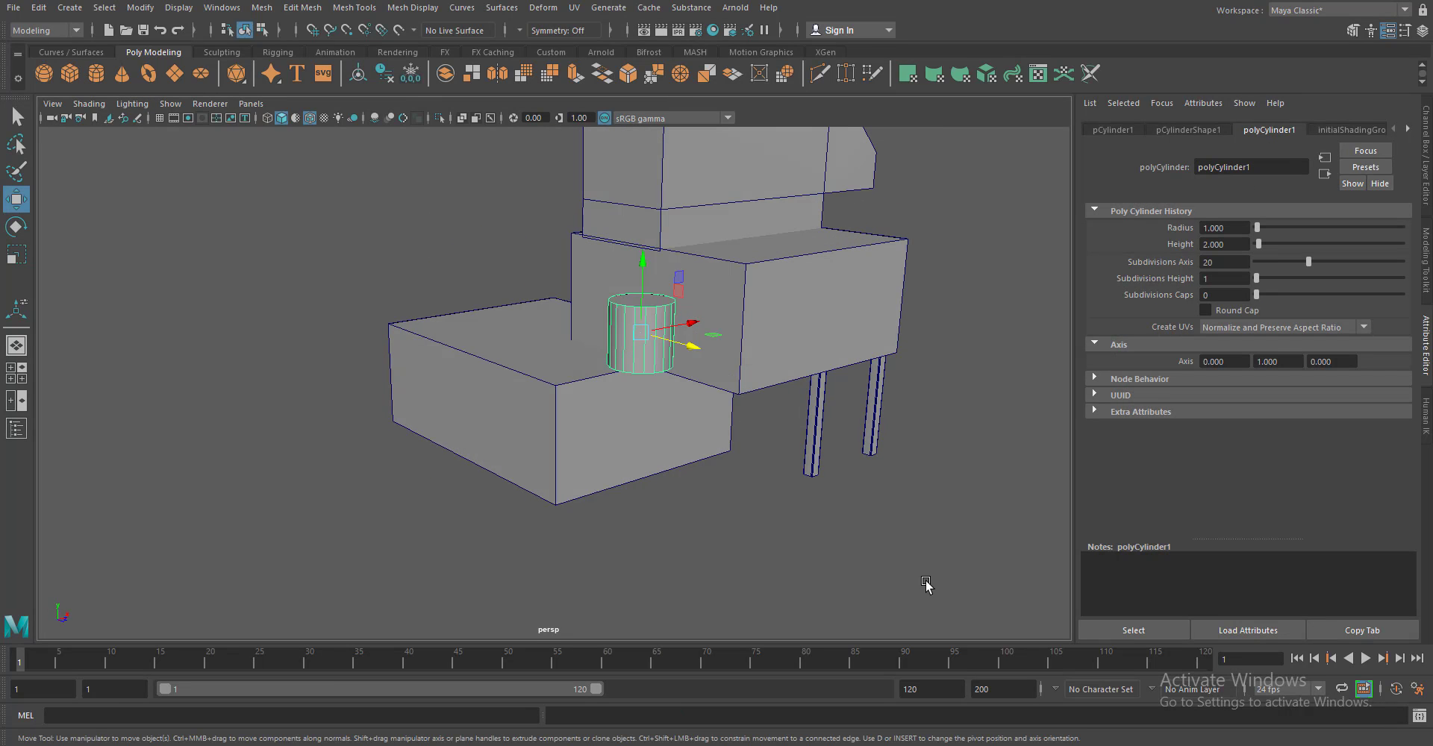
{"action": "left_click_drag", "start_coordinate": [927, 584], "coordinate": [730, 544]}
{"action": "key", "text": "r"}
{"action": "left_click_drag", "start_coordinate": [444, 393], "coordinate": [617, 425]}
In the side view, move the cylinder into place beside the machine's base block
{"action": "key", "text": "space"}
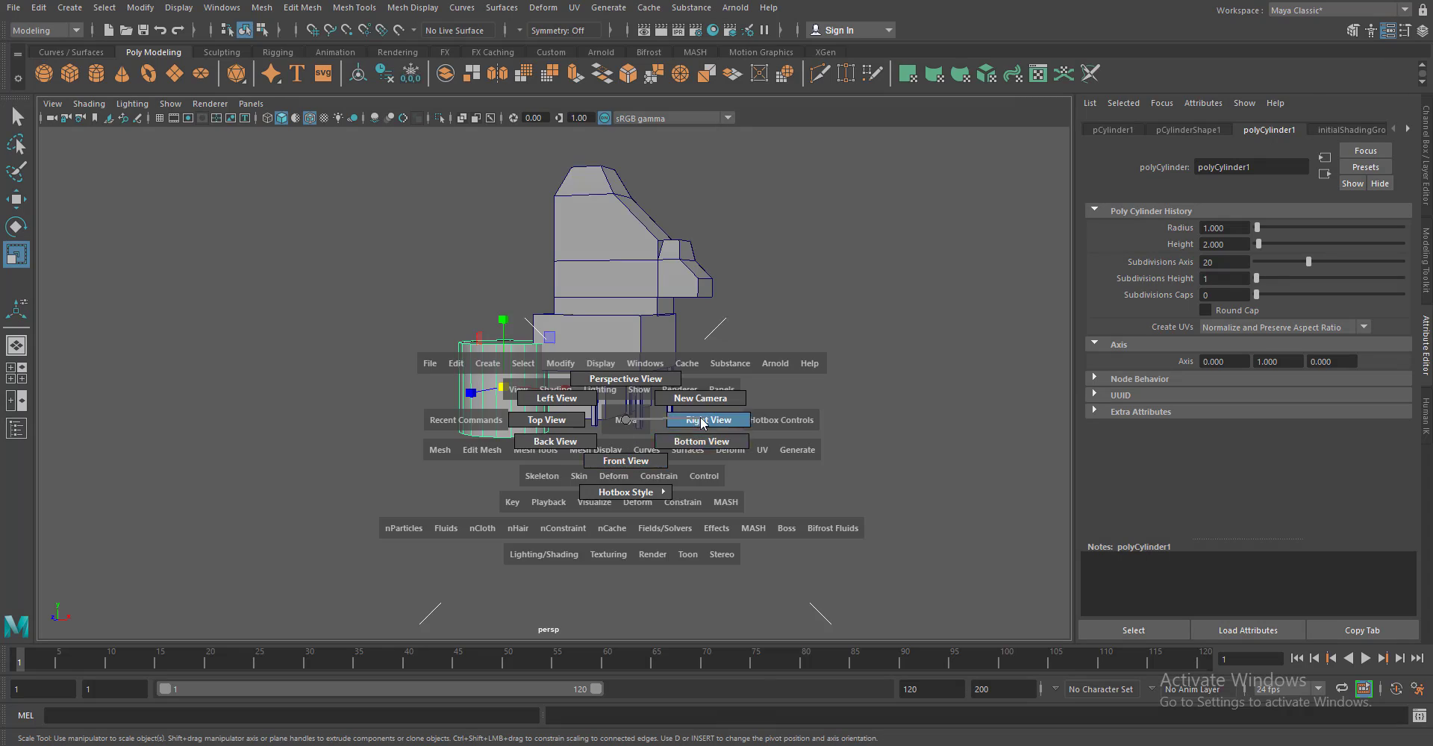
{"action": "left_click", "coordinate": [702, 420]}
{"action": "key", "text": "w"}
{"action": "left_click_drag", "start_coordinate": [419, 410], "coordinate": [450, 412]}
{"action": "left_click_drag", "start_coordinate": [514, 344], "coordinate": [515, 335]}
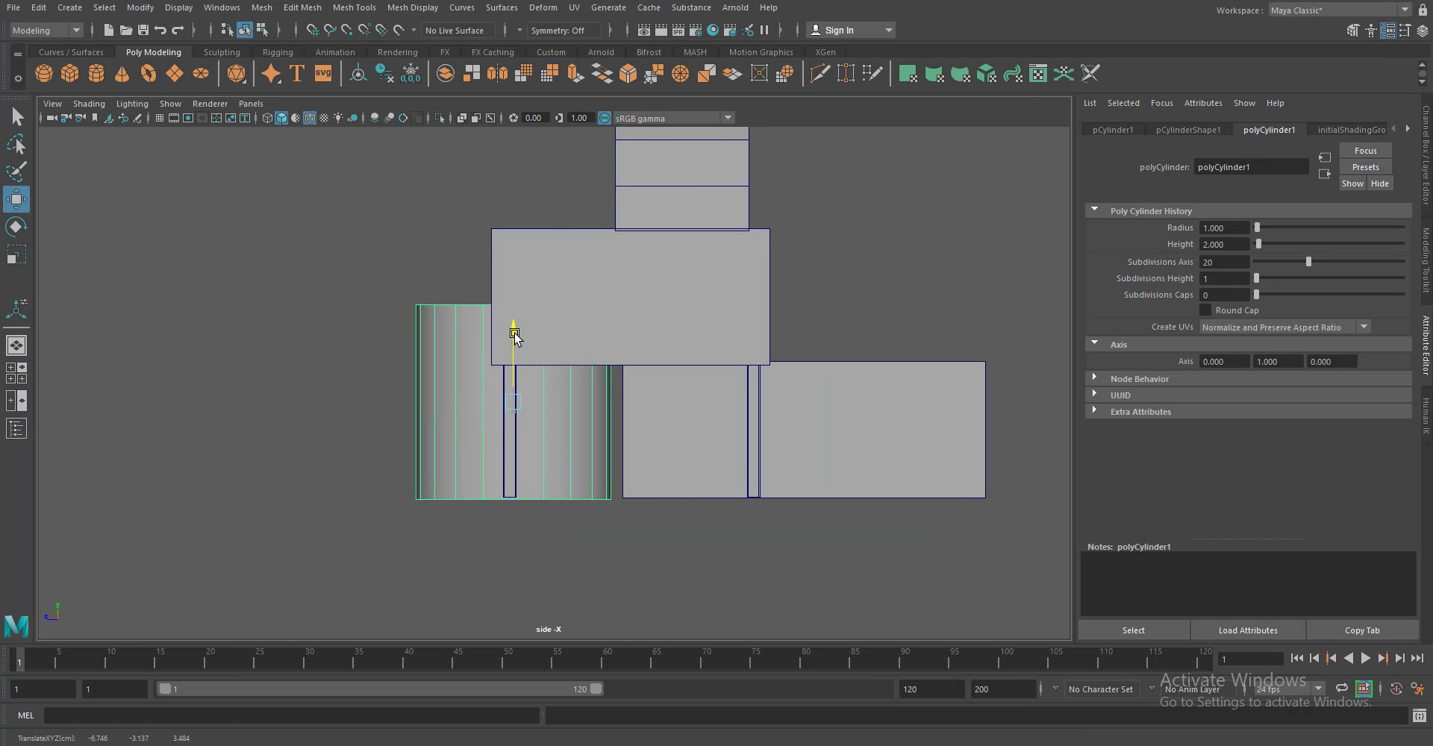
Raise the cylinder's top vertices to stretch it up to the body's height
{"action": "left_click_drag", "start_coordinate": [514, 351], "coordinate": [374, 324]}
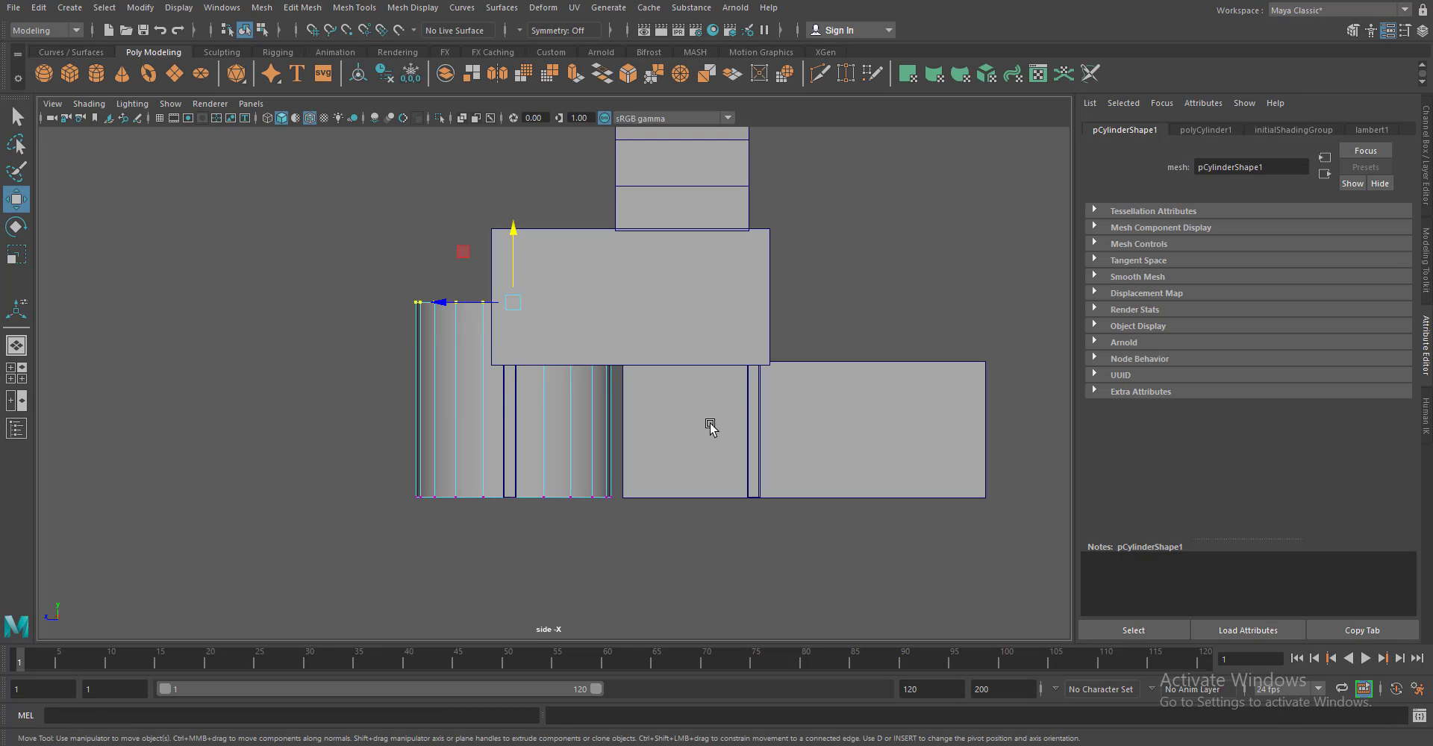
{"action": "left_click_drag", "start_coordinate": [741, 403], "coordinate": [733, 480]}
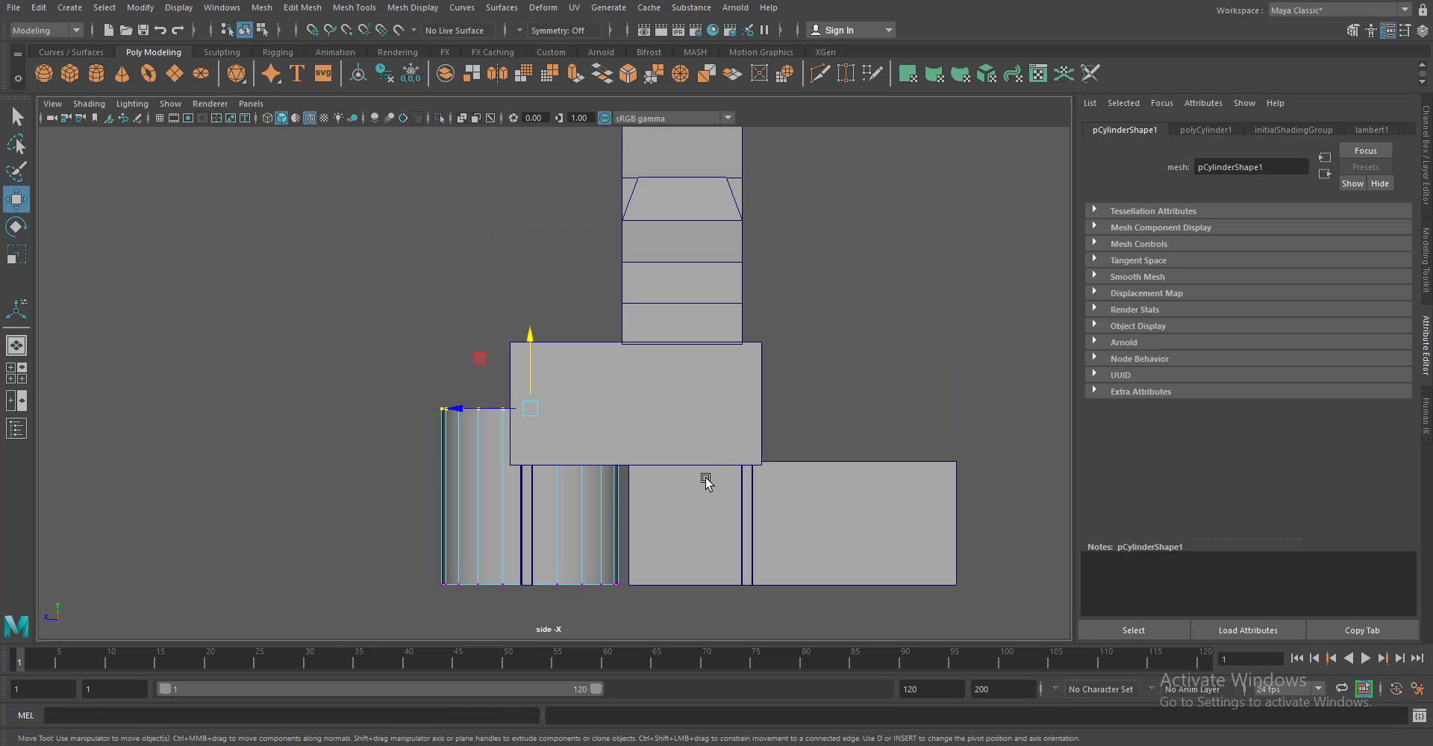
{"action": "left_click_drag", "start_coordinate": [532, 339], "coordinate": [536, 235]}
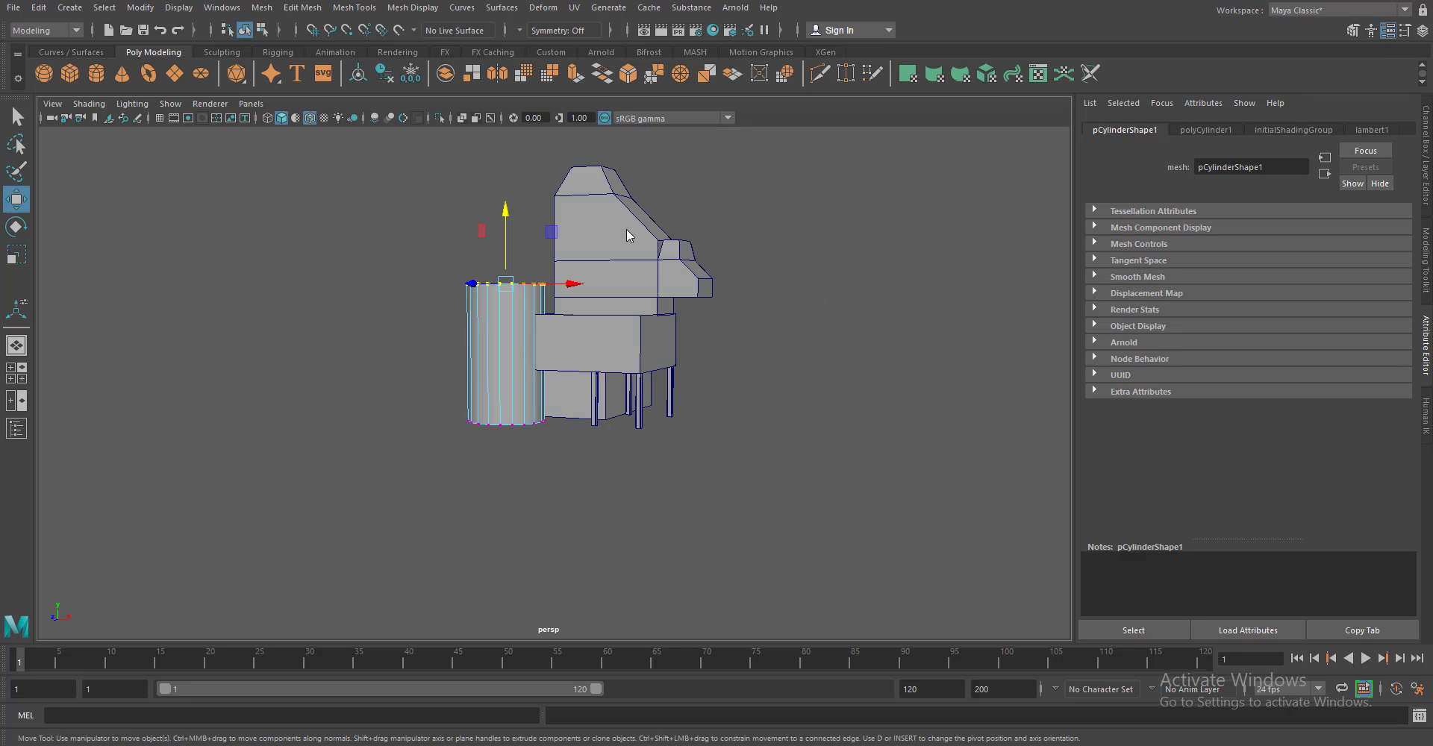
{"action": "scroll", "scroll_direction": "down", "scroll_amount": 3}
{"action": "scroll", "scroll_direction": "up", "scroll_amount": 3}
{"action": "scroll", "scroll_direction": "up", "scroll_amount": 3}
Extrude the tank's top face, scale it to 0.9 and raise it about 4.6 units
{"action": "key", "text": "F11"}
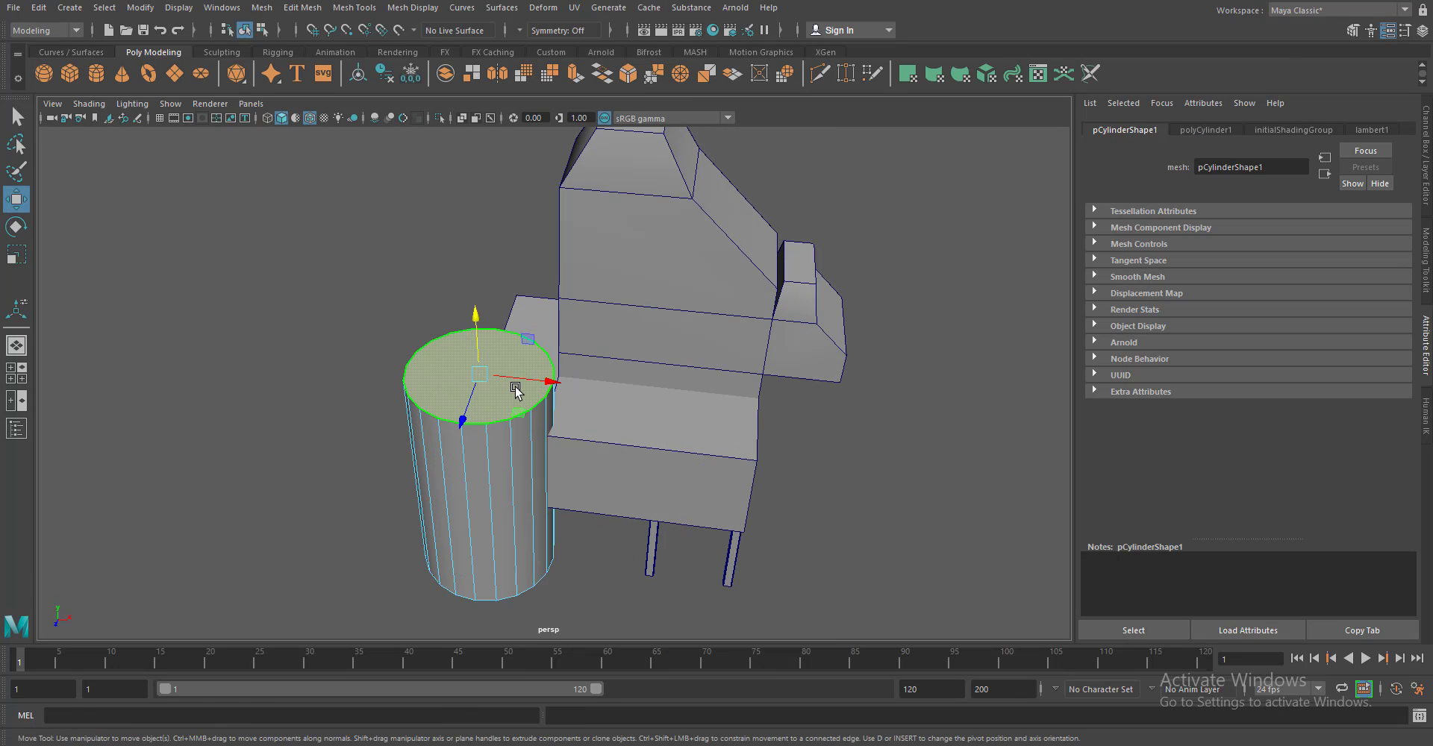
{"action": "left_click", "coordinate": [480, 379]}
{"action": "key", "text": "ctrl+e"}
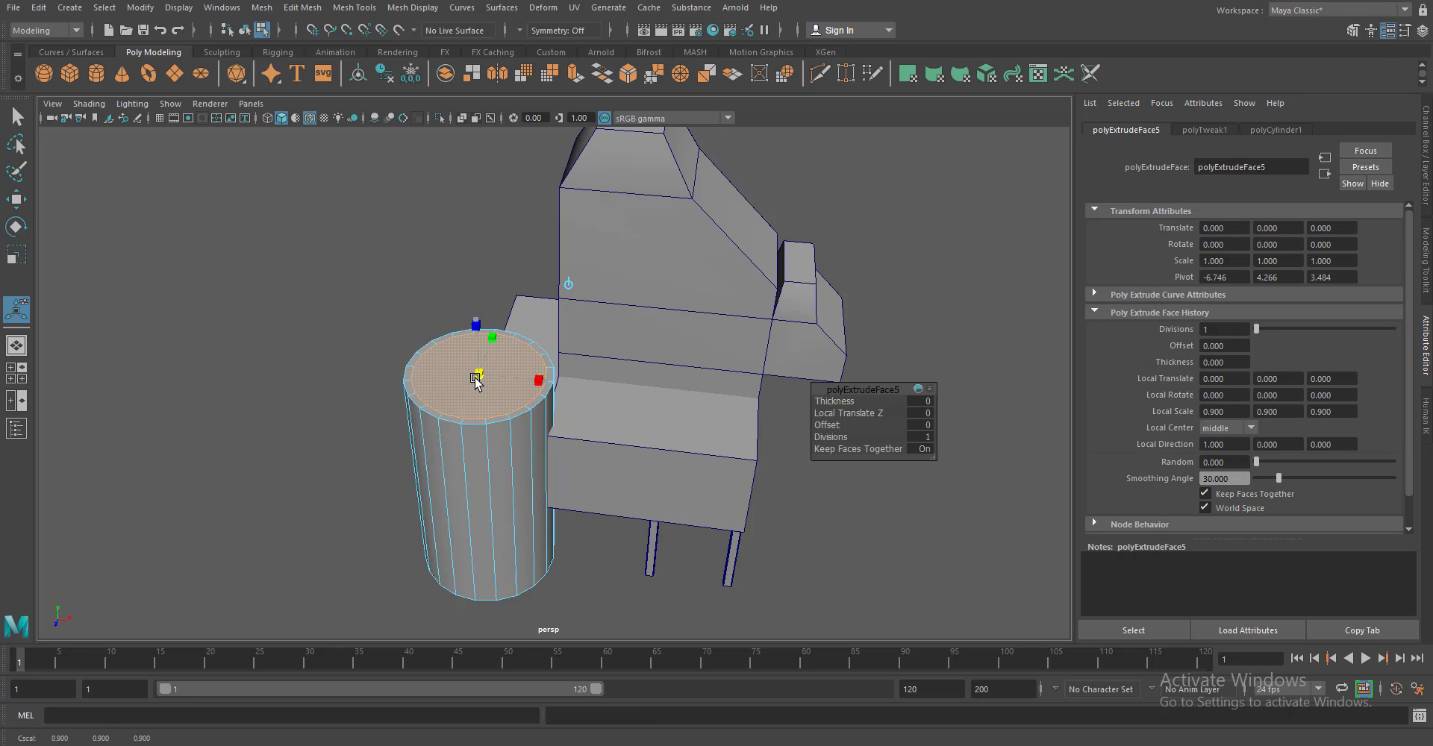
{"action": "left_click_drag", "start_coordinate": [477, 343], "coordinate": [563, 412]}
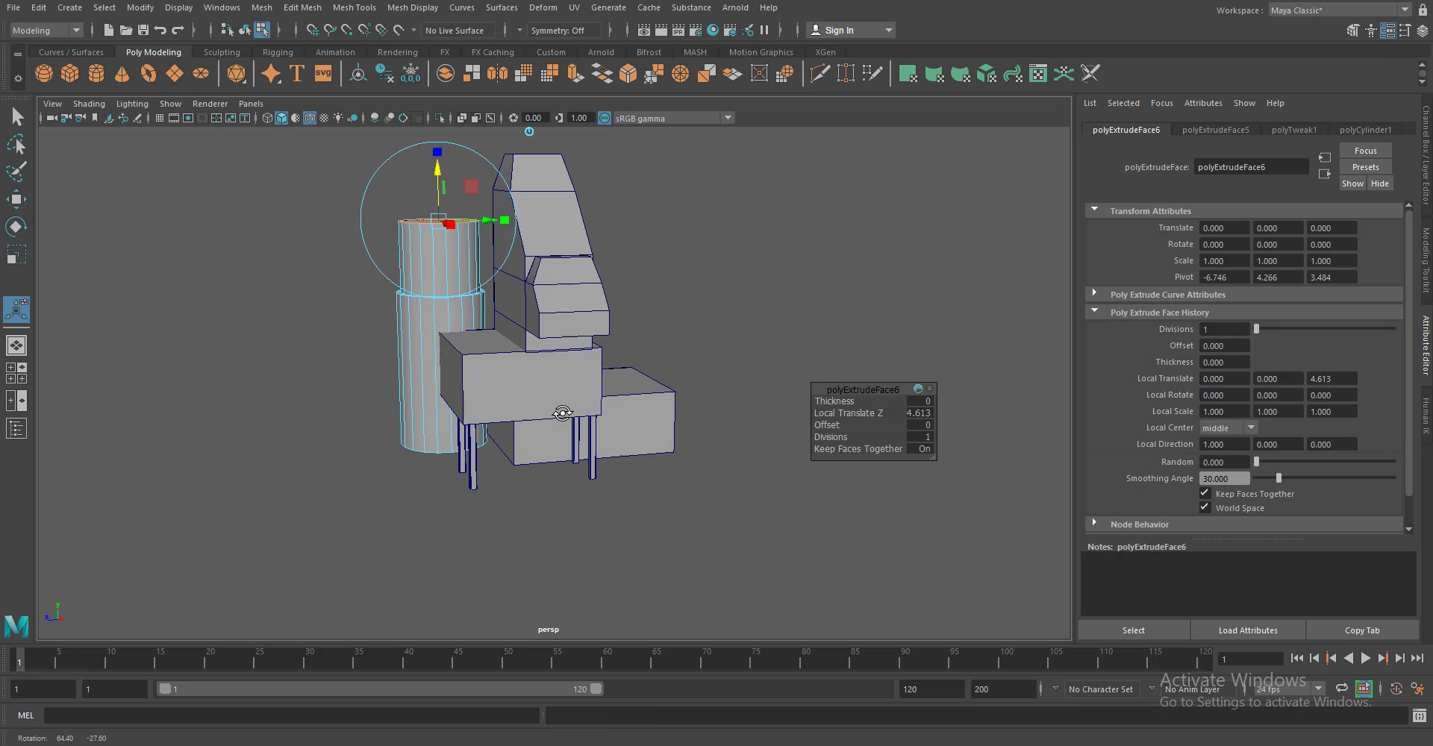
Select the tank's middle ring faces and extrude them outward 0.088 as a thin band
{"action": "left_click_drag", "start_coordinate": [439, 179], "coordinate": [512, 323]}
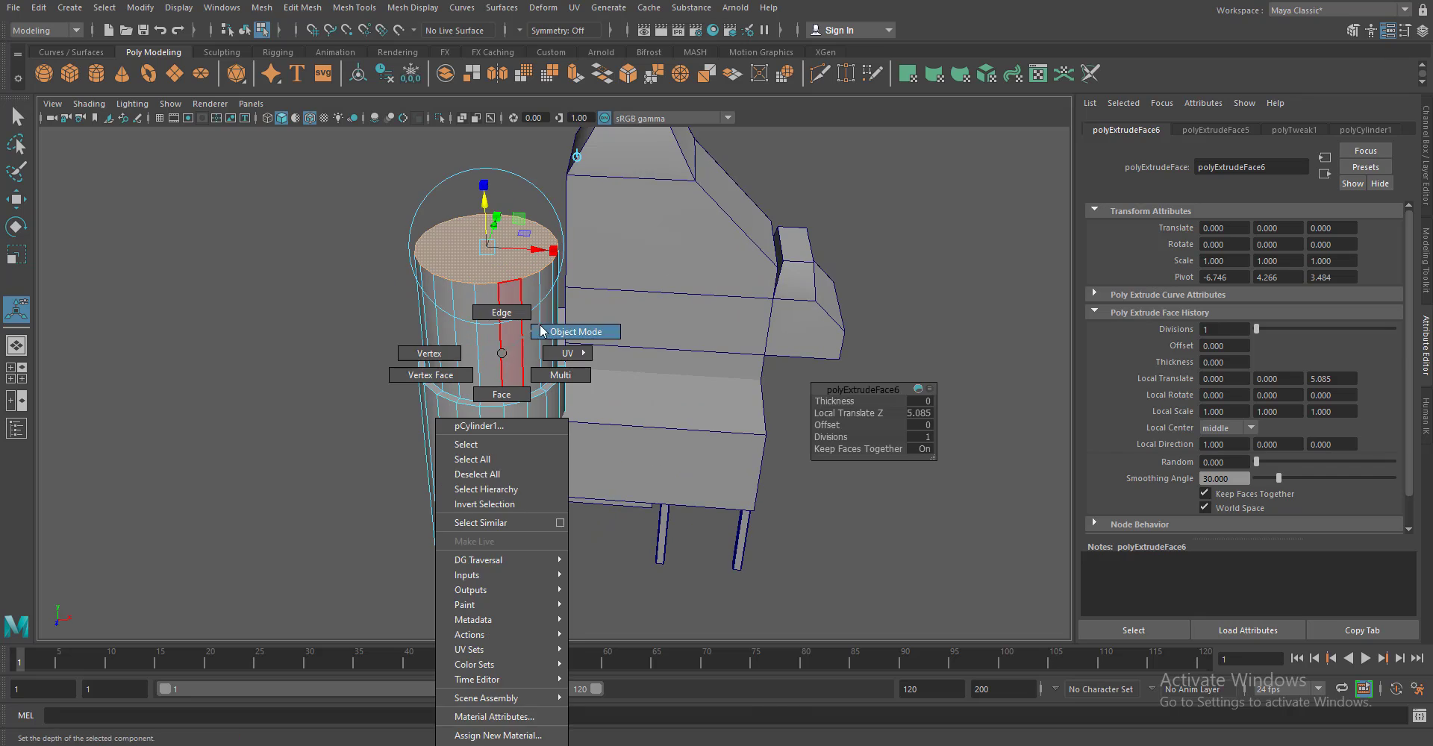
{"action": "left_click_drag", "start_coordinate": [512, 323], "coordinate": [512, 291]}
{"action": "left_click_drag", "start_coordinate": [523, 336], "coordinate": [266, 532]}
{"action": "left_click_drag", "start_coordinate": [266, 532], "coordinate": [523, 381]}
{"action": "left_click", "coordinate": [425, 407]}
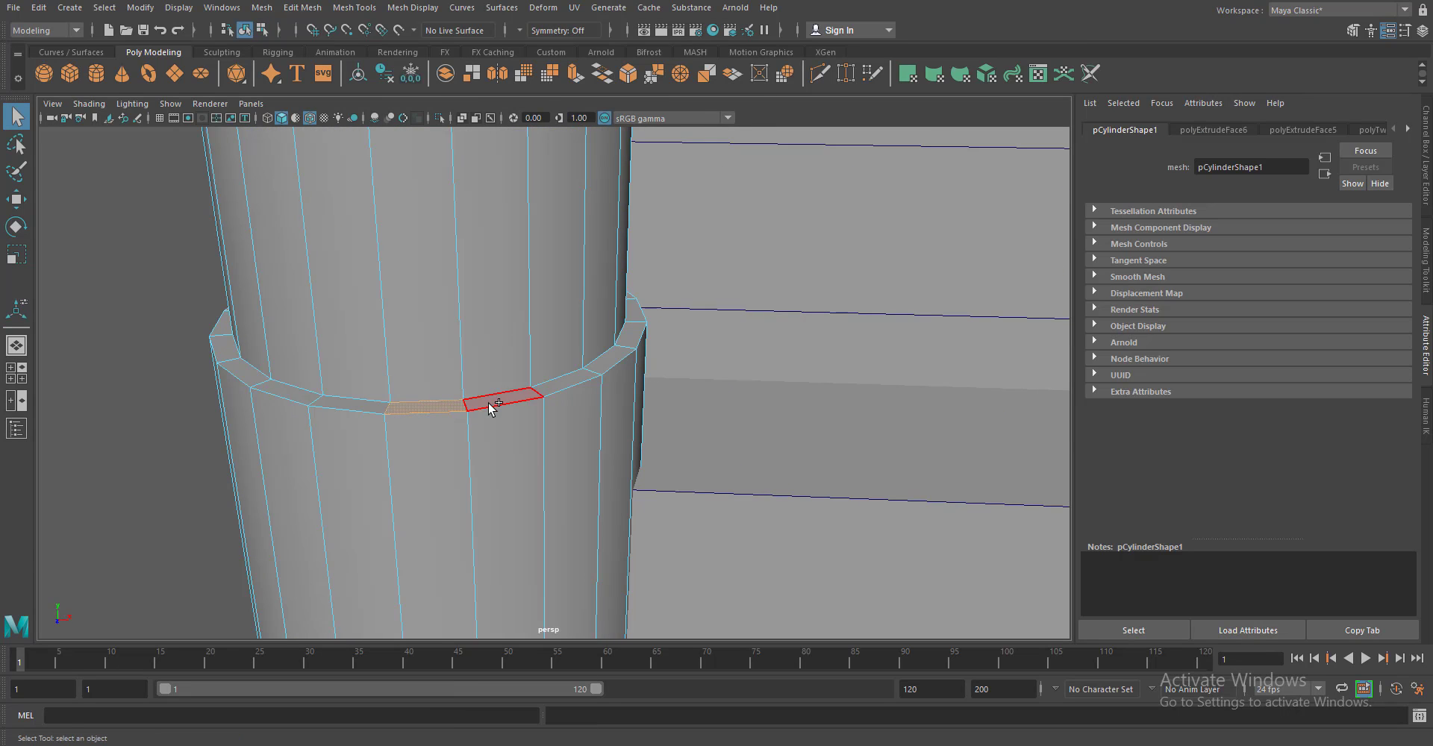
{"action": "left_click", "coordinate": [576, 78]}
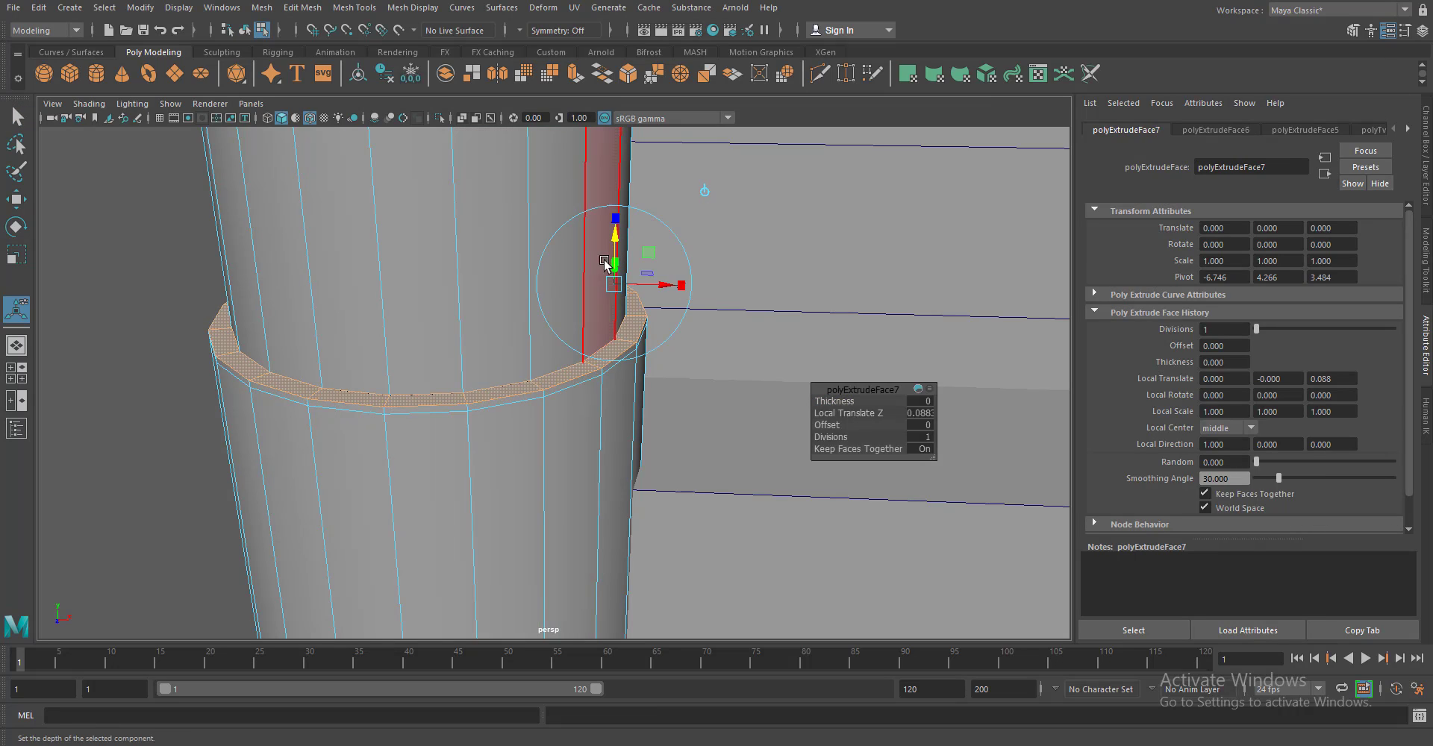
Extrude the band again, push it outward into a flange and lower it slightly
{"action": "left_click", "coordinate": [425, 409]}
{"action": "left_click", "coordinate": [576, 75]}
{"action": "left_click_drag", "start_coordinate": [646, 297], "coordinate": [685, 278]}
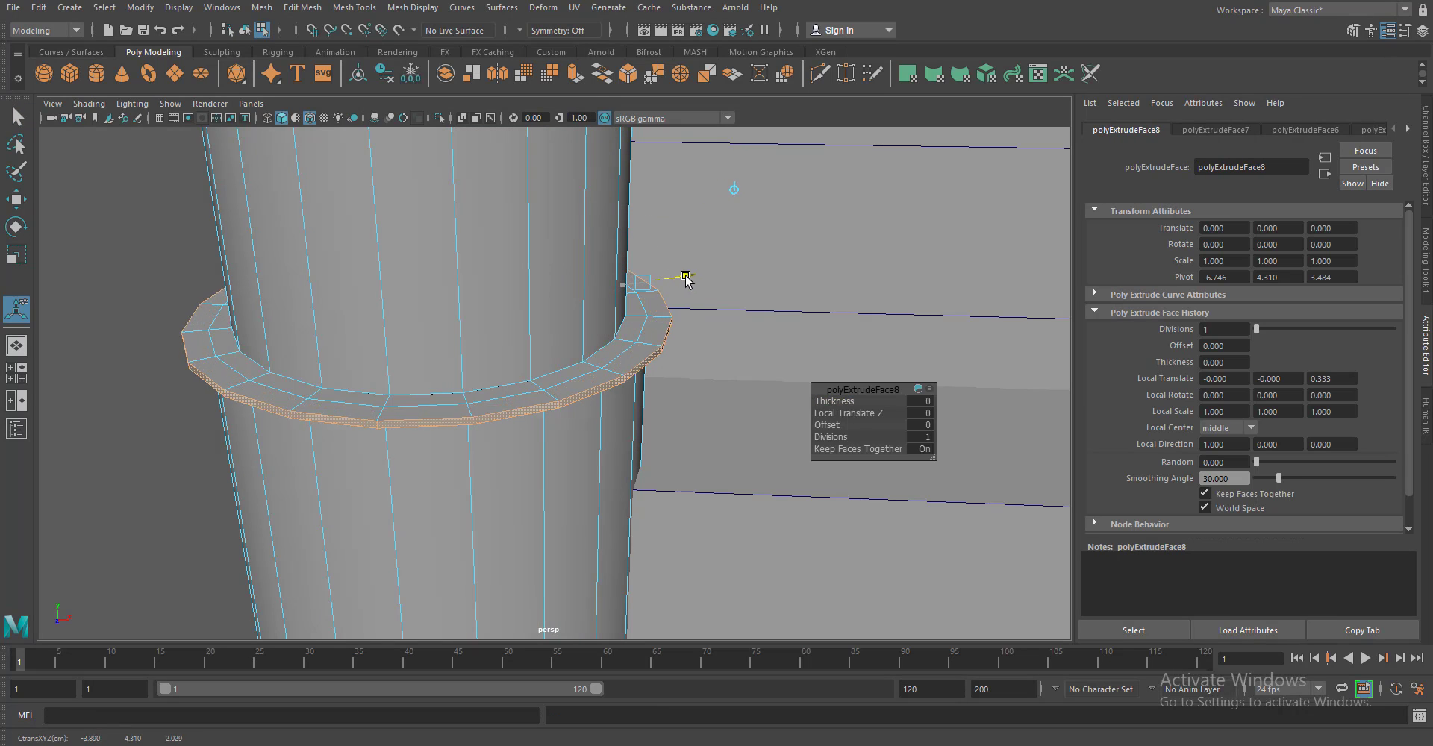
{"action": "key", "text": "w"}
{"action": "left_click_drag", "start_coordinate": [430, 242], "coordinate": [599, 539]}
Scale the flange flat along Y
{"action": "scroll", "scroll_direction": "up", "scroll_amount": 3}
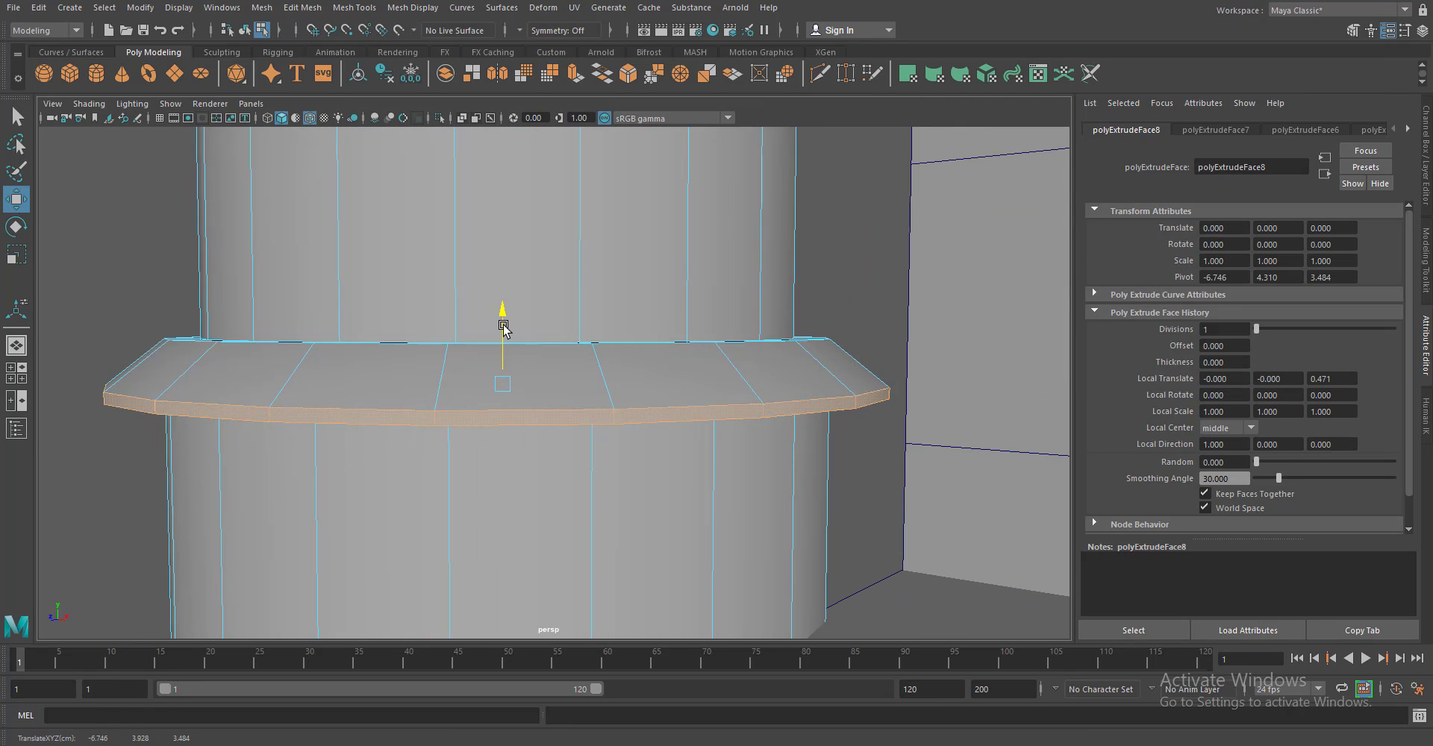
{"action": "key", "text": "e"}
{"action": "key", "text": "F8"}
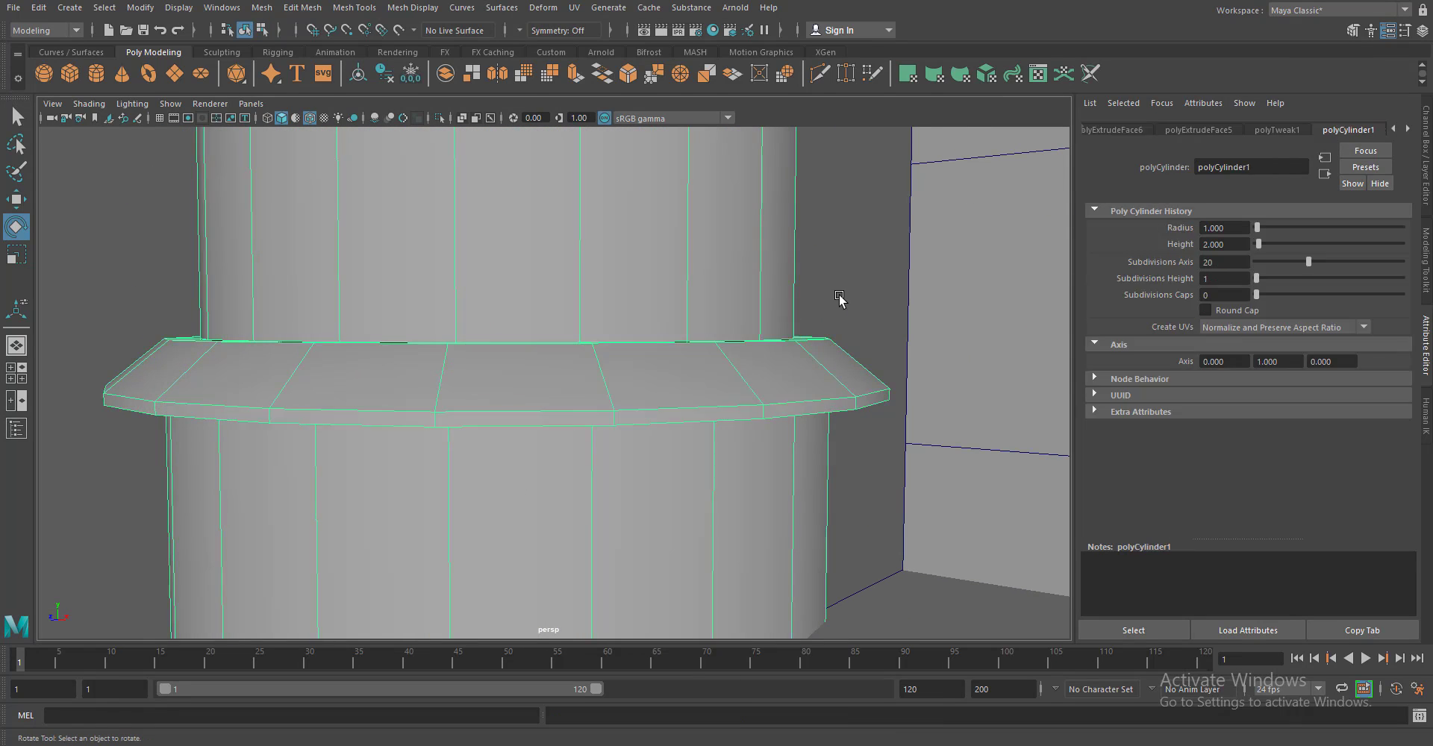
{"action": "left_click_drag", "start_coordinate": [848, 298], "coordinate": [640, 502]}
{"action": "left_click", "coordinate": [617, 419]}
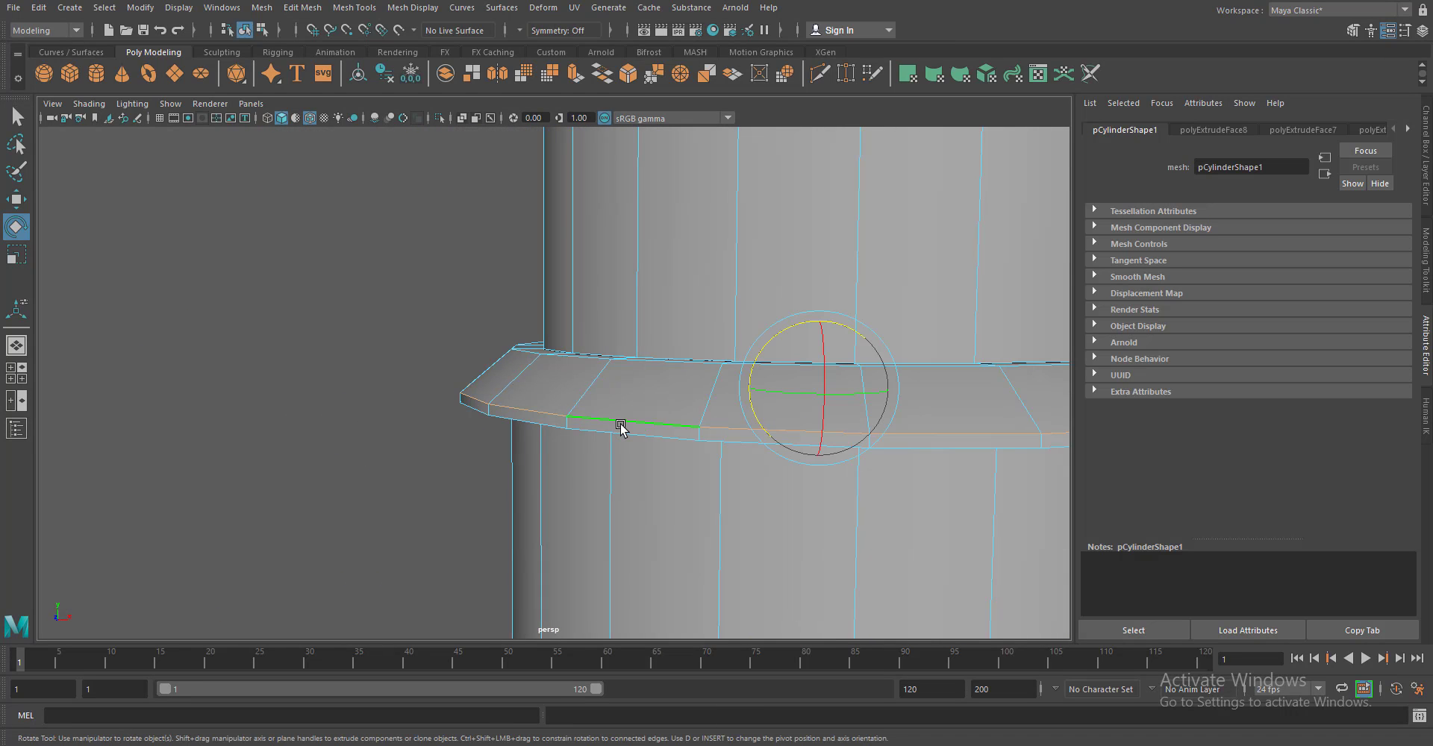
{"action": "key", "text": "r"}
{"action": "left_click_drag", "start_coordinate": [819, 390], "coordinate": [822, 390]}
{"action": "key", "text": "w"}
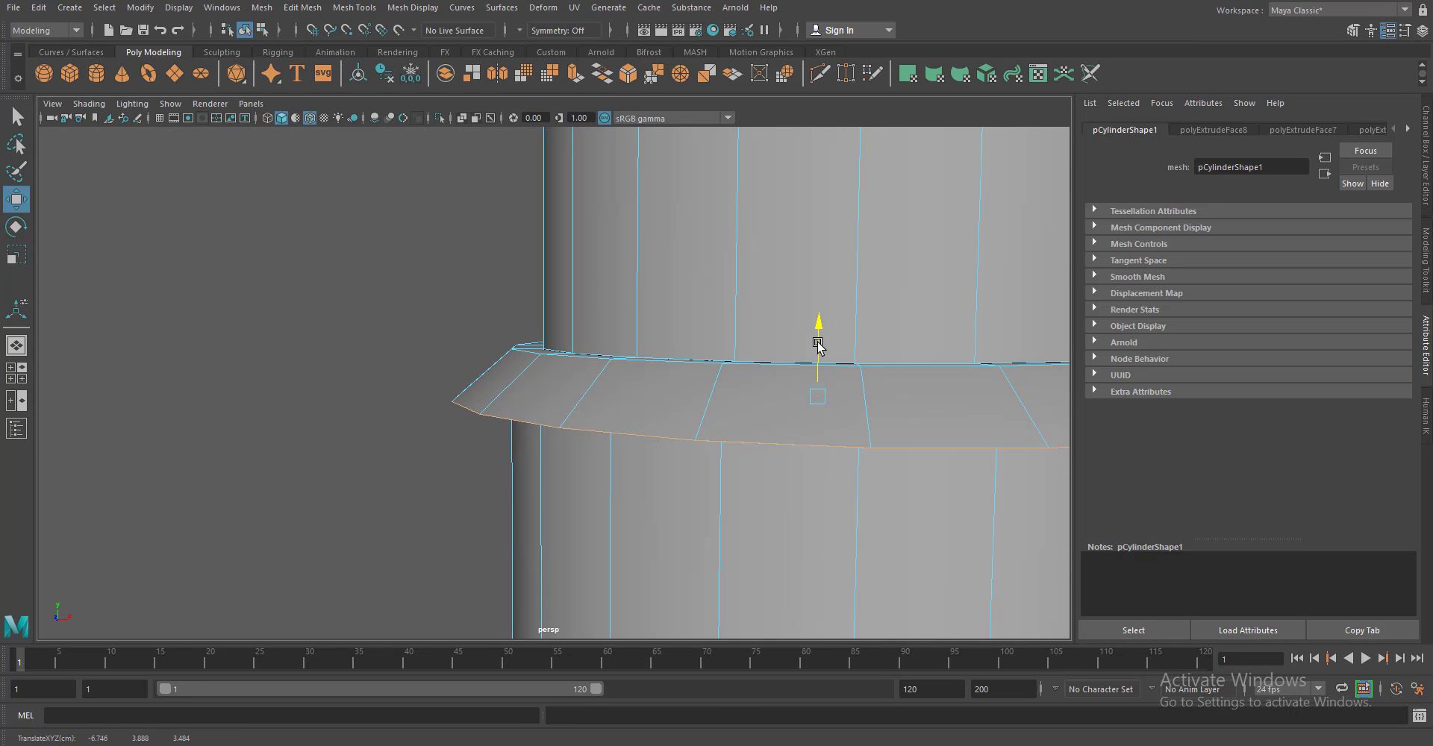
Return to Object Mode, deselect all, and orbit out to view the whole machine
{"action": "left_click_drag", "start_coordinate": [492, 373], "coordinate": [570, 333]}
{"action": "scroll", "scroll_direction": "down", "scroll_amount": 3}
{"action": "left_click_drag", "start_coordinate": [826, 474], "coordinate": [822, 589]}
{"action": "left_click", "coordinate": [737, 489]}
{"action": "left_click", "coordinate": [819, 487]}
{"action": "scroll", "scroll_direction": "down", "scroll_amount": 3}
{"action": "left_click_drag", "start_coordinate": [819, 487], "coordinate": [446, 495]}
{"action": "left_click_drag", "start_coordinate": [589, 550], "coordinate": [594, 551]}
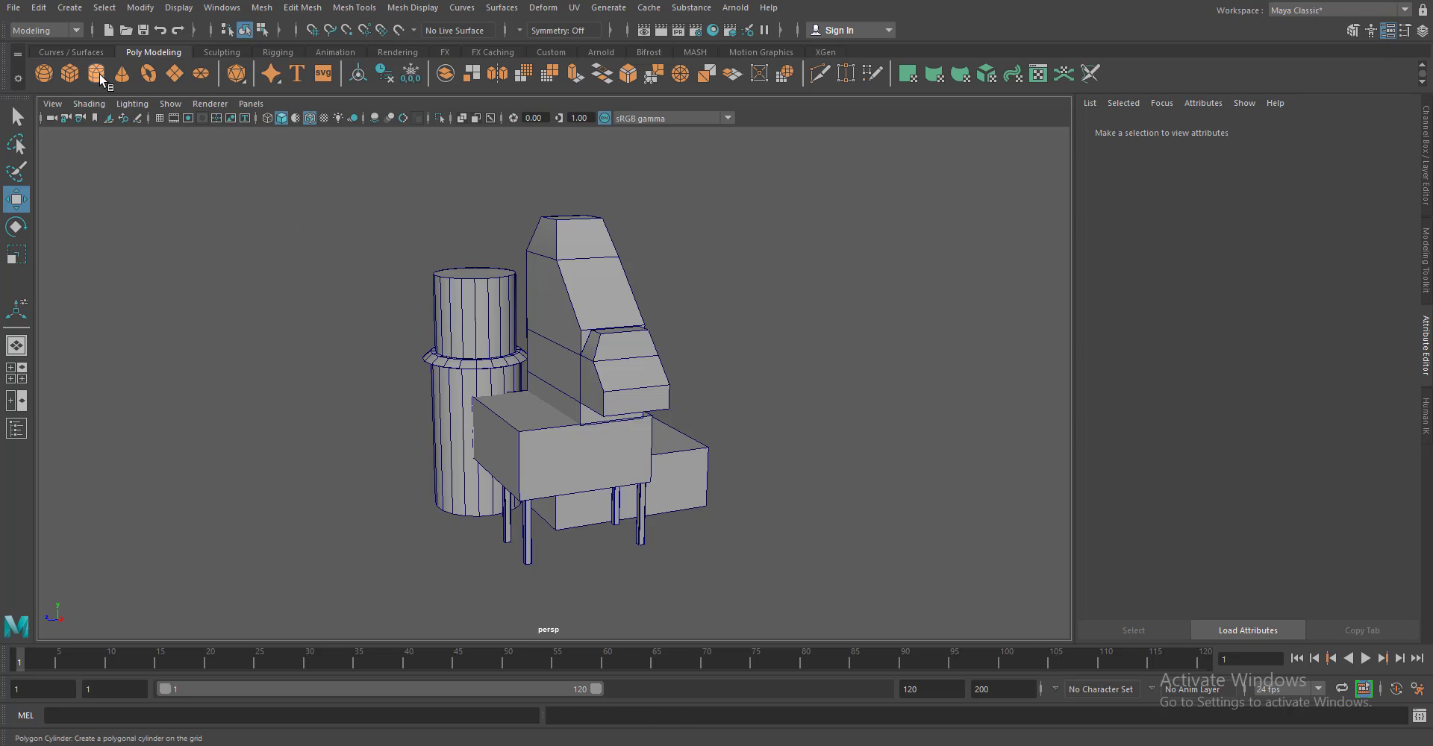
Create a cylinder with 0 cap subdivisions and move it in front of the tall tank
{"action": "left_click", "coordinate": [103, 80]}
{"action": "left_click_drag", "start_coordinate": [601, 468], "coordinate": [631, 485]}
{"action": "left_click_drag", "start_coordinate": [1259, 295], "coordinate": [1254, 295]}
{"action": "left_click_drag", "start_coordinate": [556, 475], "coordinate": [598, 548]}
Scale the new cylinder up about 1.9 times, making it narrower and taller
{"action": "key", "text": "f"}
{"action": "key", "text": "r"}
{"action": "left_click_drag", "start_coordinate": [554, 384], "coordinate": [589, 410]}
{"action": "left_click_drag", "start_coordinate": [554, 320], "coordinate": [550, 294]}
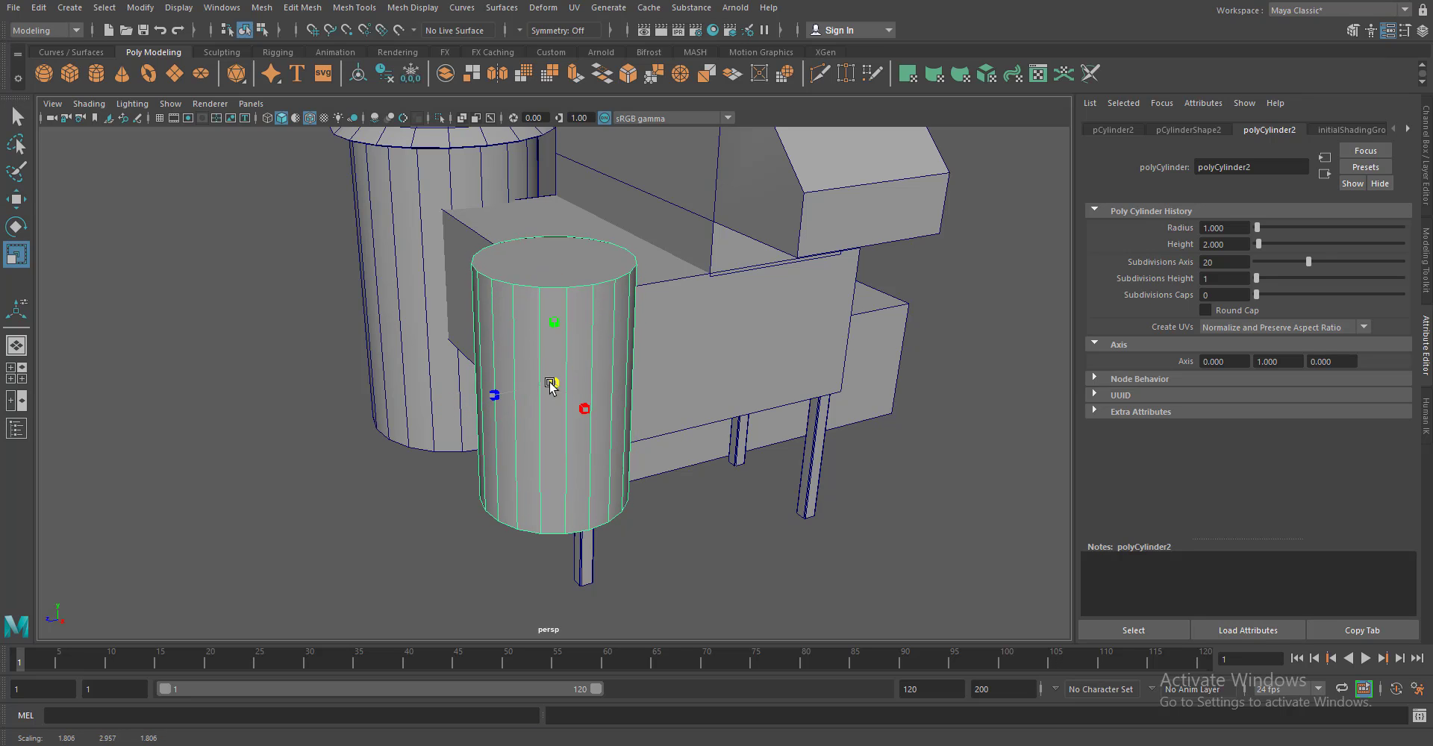
{"action": "left_click_drag", "start_coordinate": [603, 418], "coordinate": [569, 384]}
{"action": "key", "text": "w"}
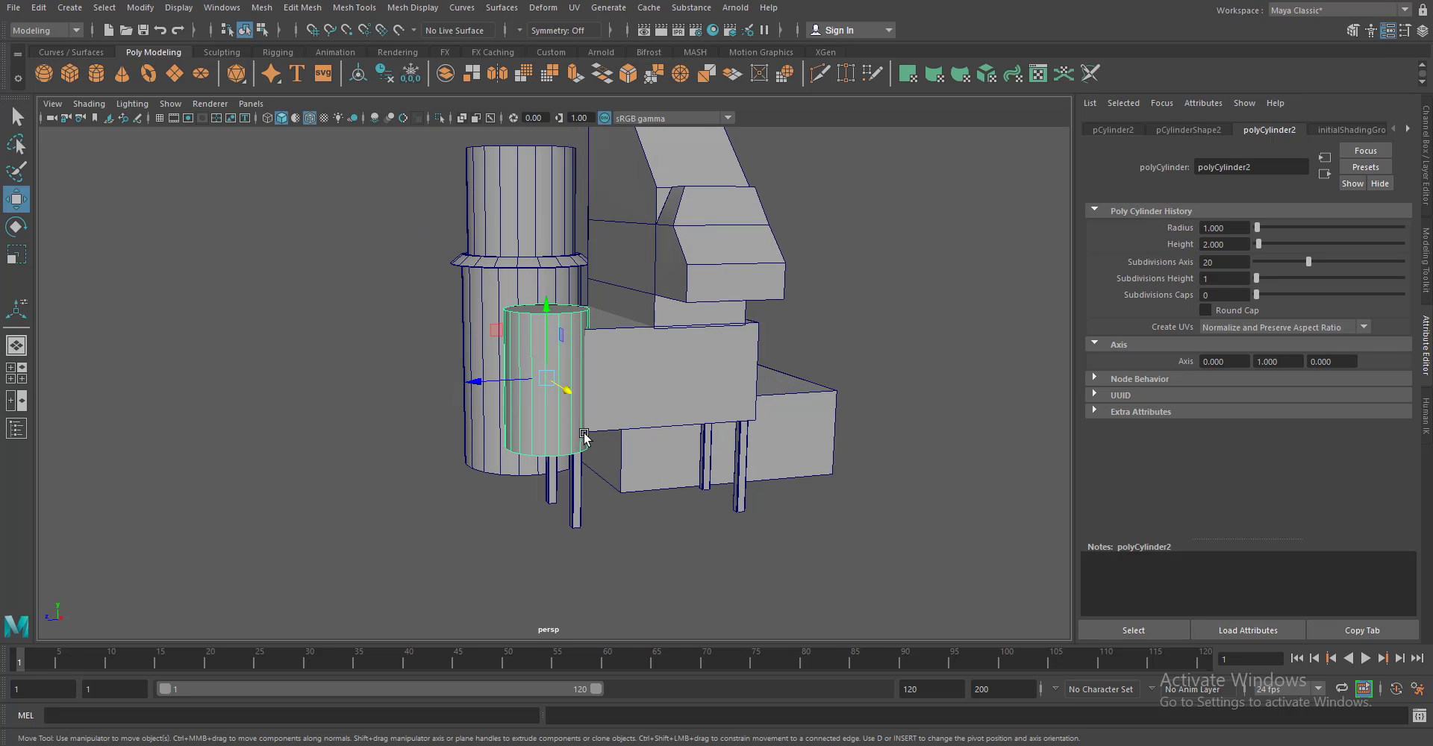
{"action": "key", "text": "r"}
{"action": "left_click_drag", "start_coordinate": [559, 327], "coordinate": [548, 310]}
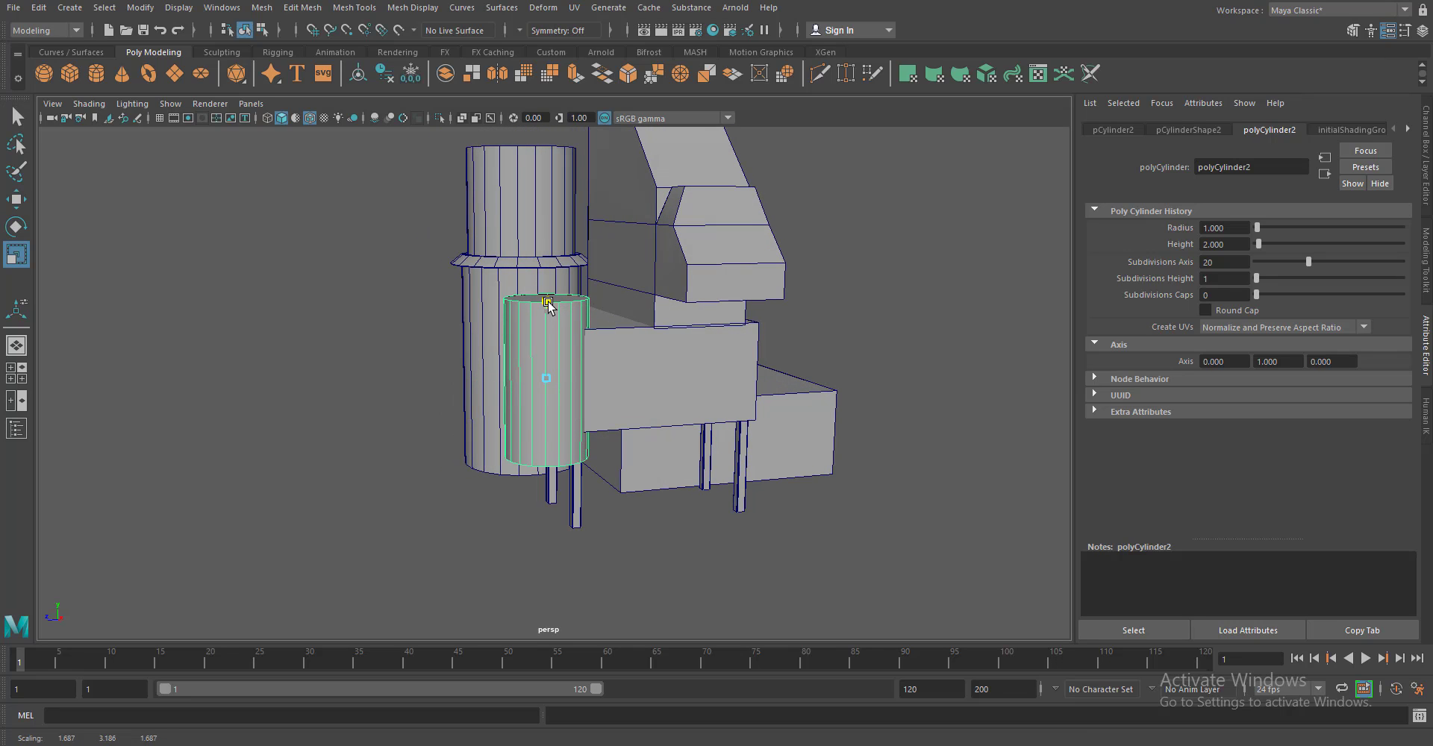
{"action": "left_click_drag", "start_coordinate": [551, 306], "coordinate": [614, 494]}
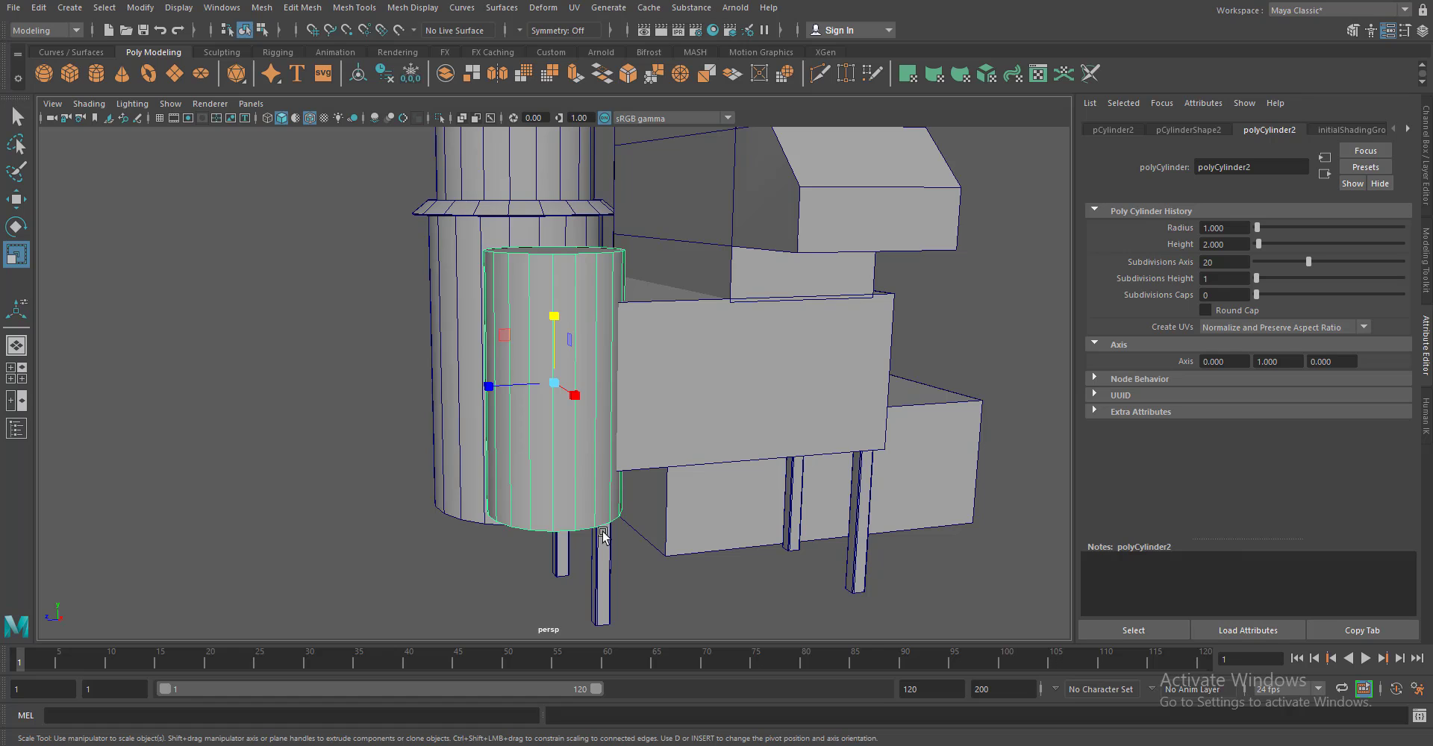
Bevel the cylinder's bottom edge loop into a tapered, chamfered base
{"action": "left_click_drag", "start_coordinate": [603, 536], "coordinate": [593, 298]}
{"action": "key", "text": "w"}
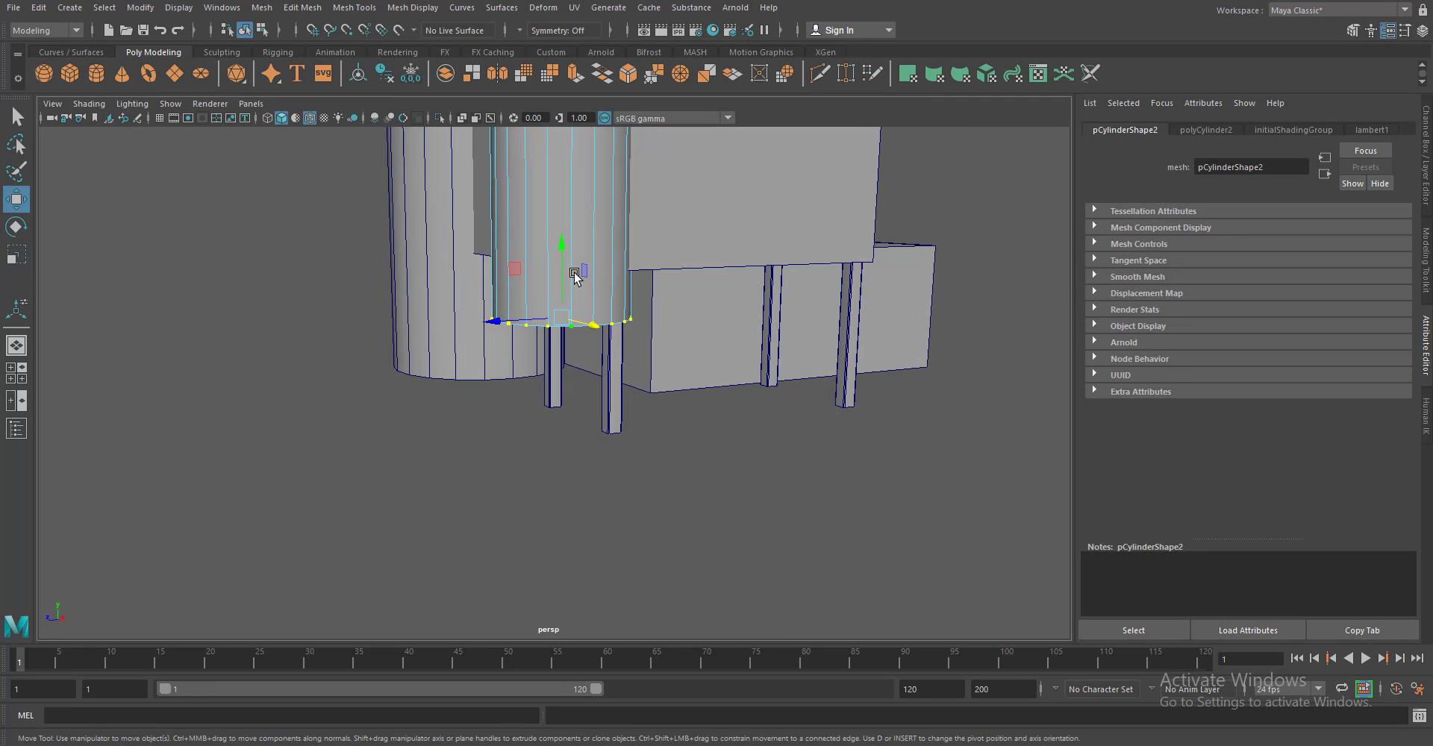
{"action": "left_click_drag", "start_coordinate": [640, 384], "coordinate": [615, 204]}
{"action": "key", "text": "ctrl+b"}
Insert an edge loop around the second tank and slide it down the body
{"action": "left_click", "coordinate": [354, 8]}
{"action": "left_click", "coordinate": [403, 118]}
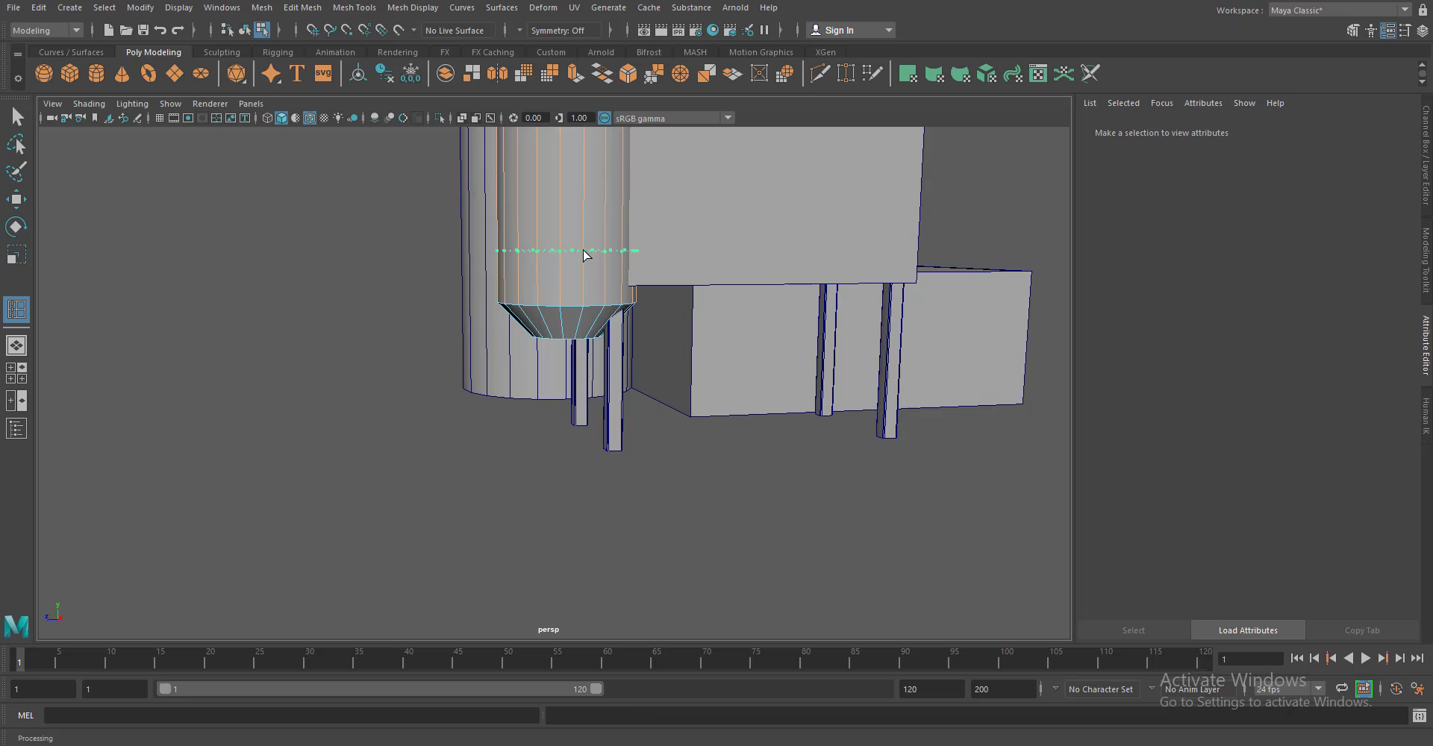
{"action": "left_click", "coordinate": [584, 255]}
{"action": "scroll", "scroll_direction": "up", "scroll_amount": 3}
{"action": "left_click_drag", "start_coordinate": [577, 264], "coordinate": [597, 545]}
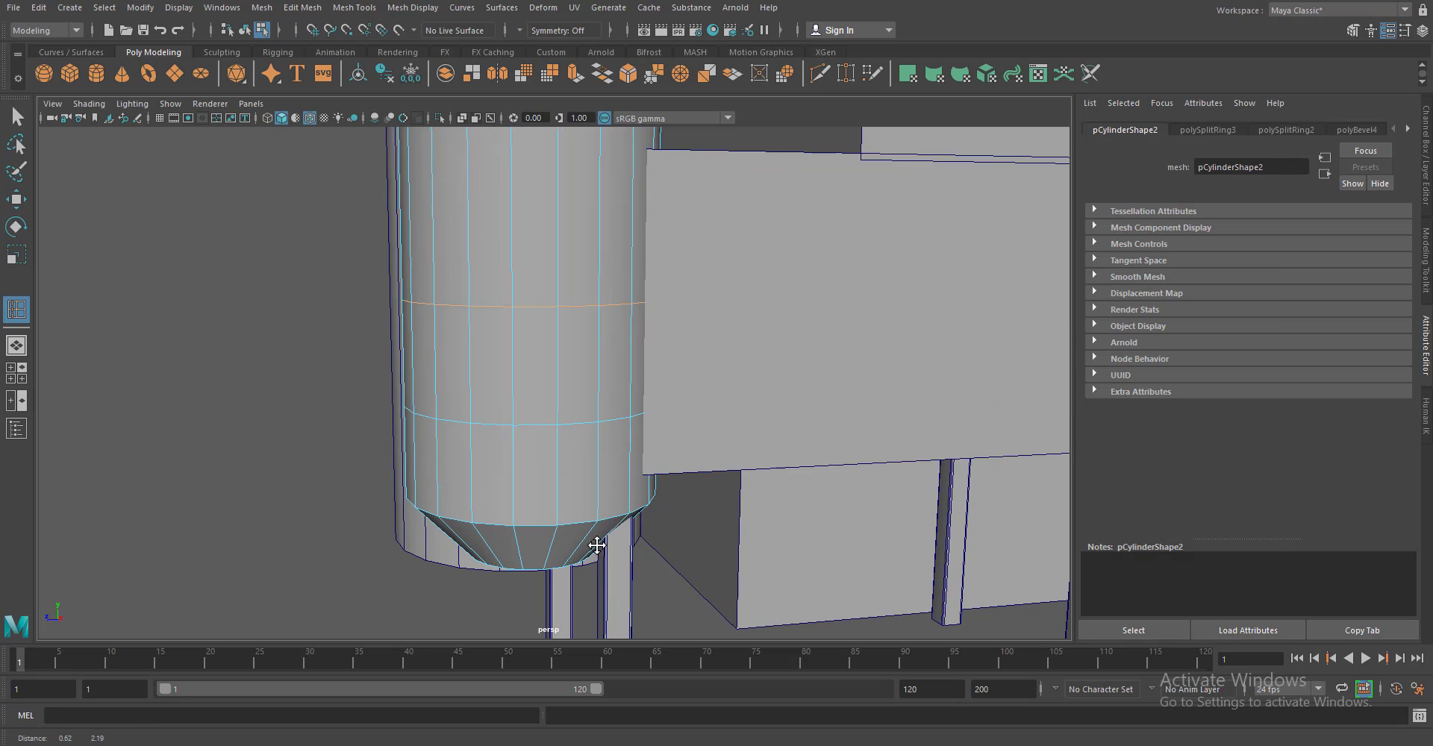
{"action": "scroll", "scroll_direction": "down", "scroll_amount": 3}
{"action": "left_click_drag", "start_coordinate": [641, 383], "coordinate": [568, 323]}
{"action": "key", "text": "w"}
{"action": "left_click_drag", "start_coordinate": [530, 123], "coordinate": [571, 407]}
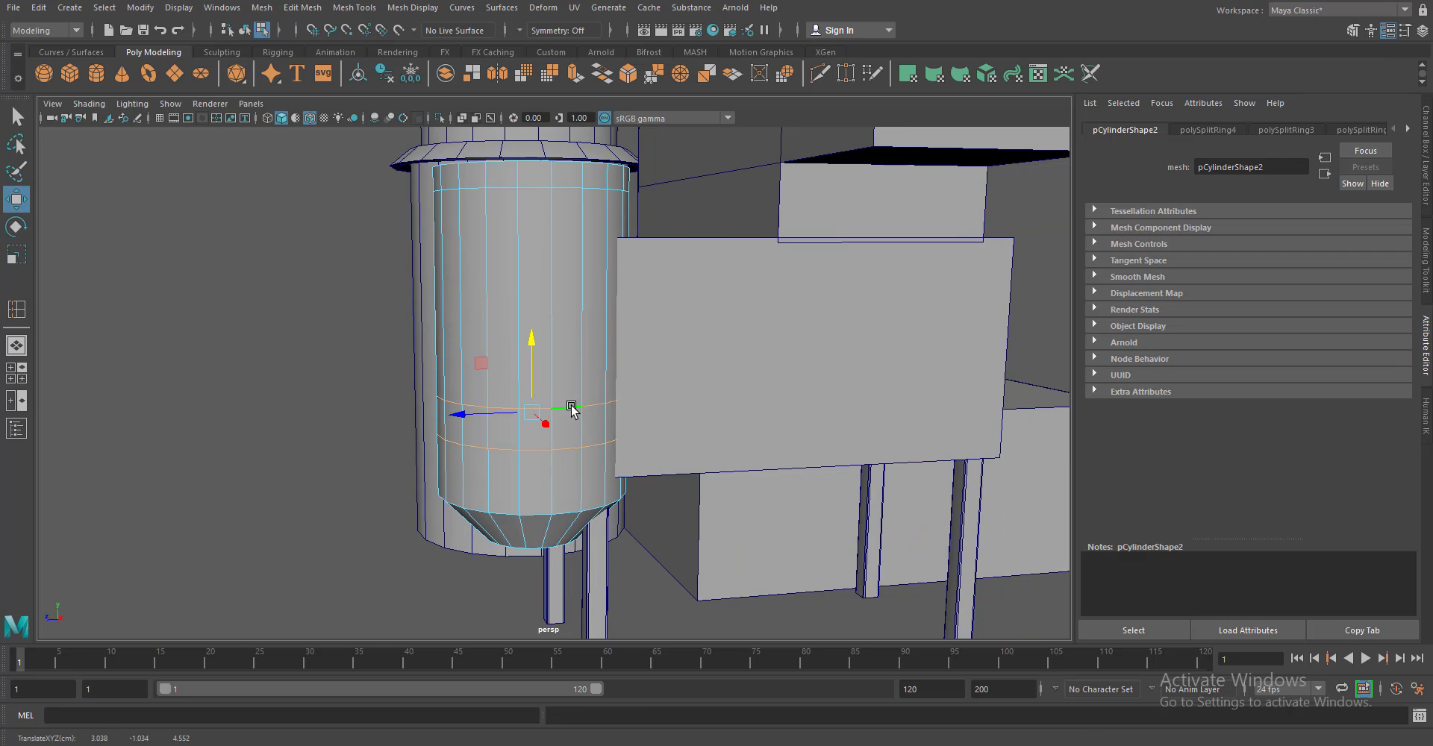
Bevel the lower edge loop and a loop near the tank top at about 0.175 fraction
{"action": "key", "text": "ctrl+b"}
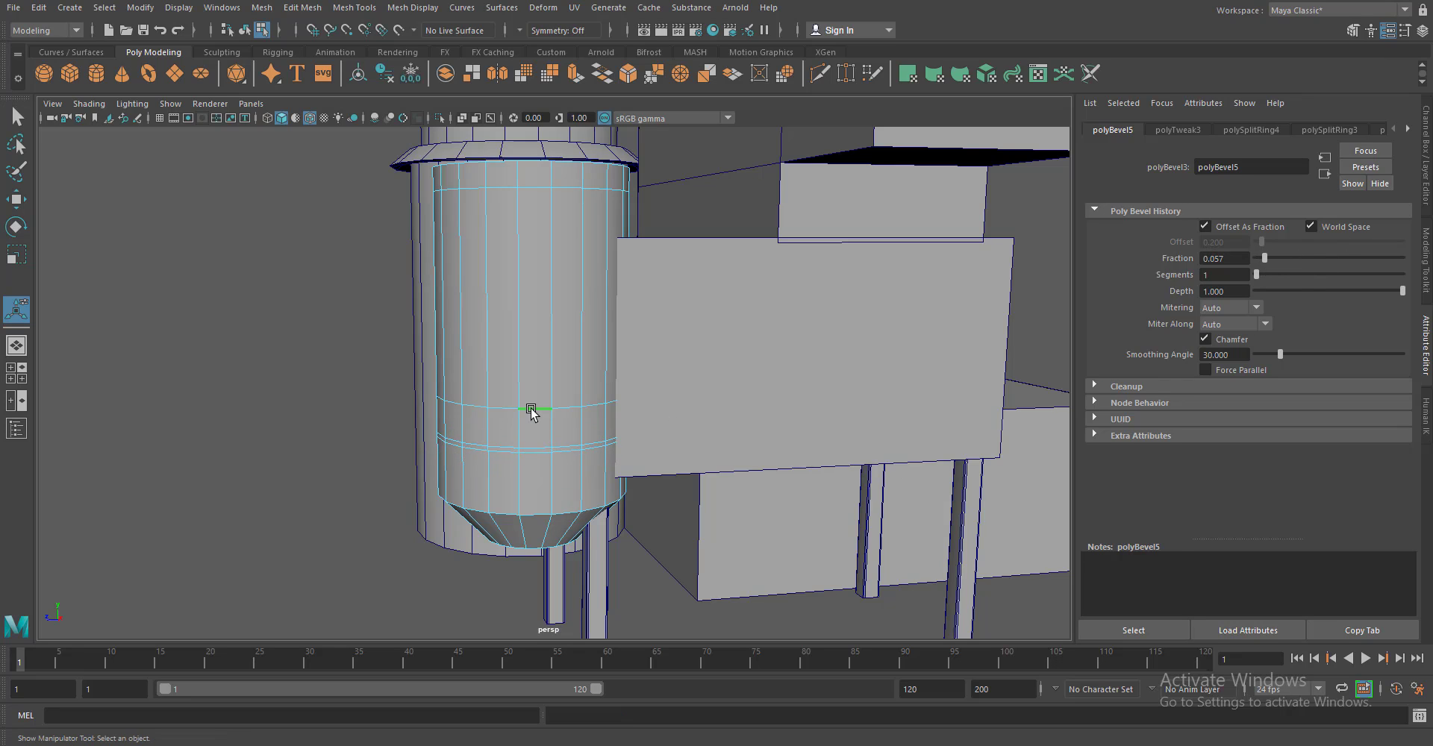
{"action": "double_click", "coordinate": [545, 183]}
{"action": "key", "text": "ctrl+b"}
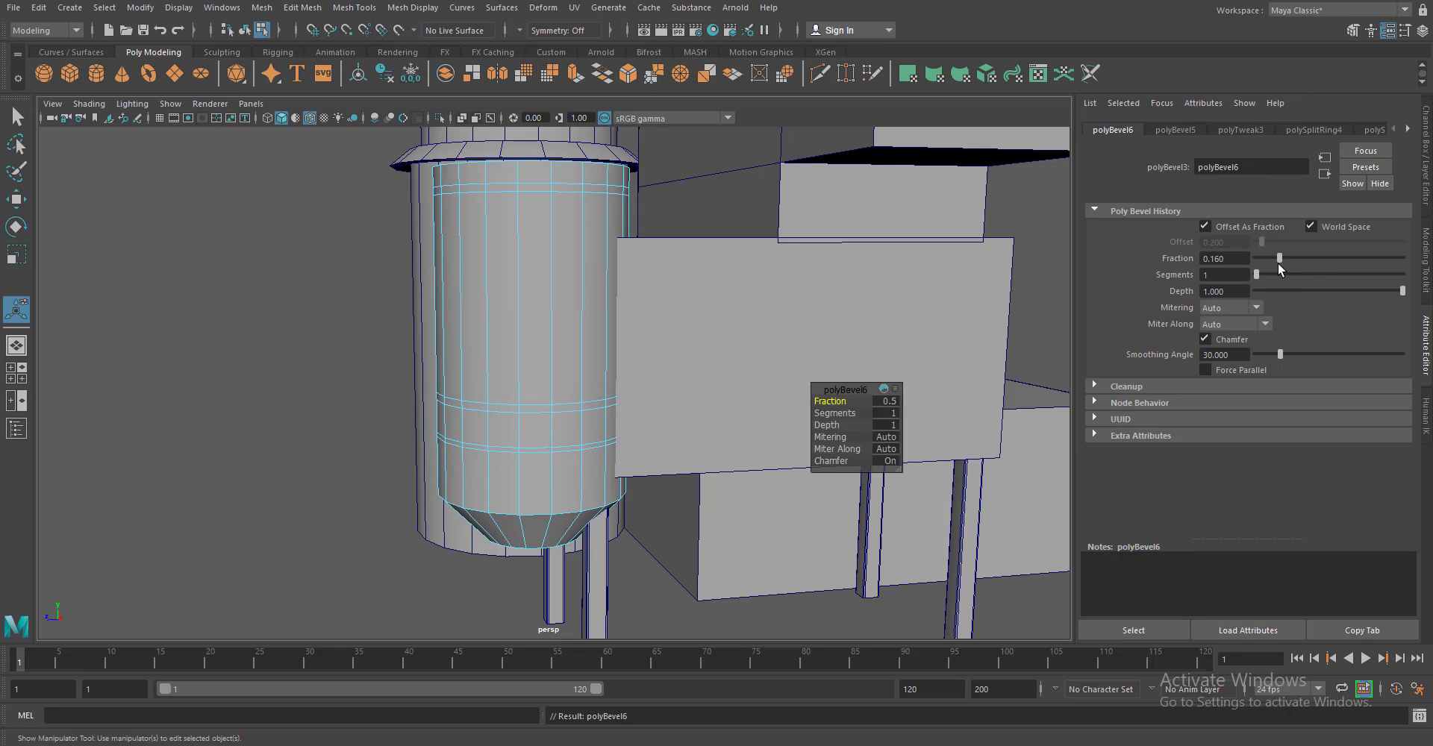
{"action": "key", "text": "w"}
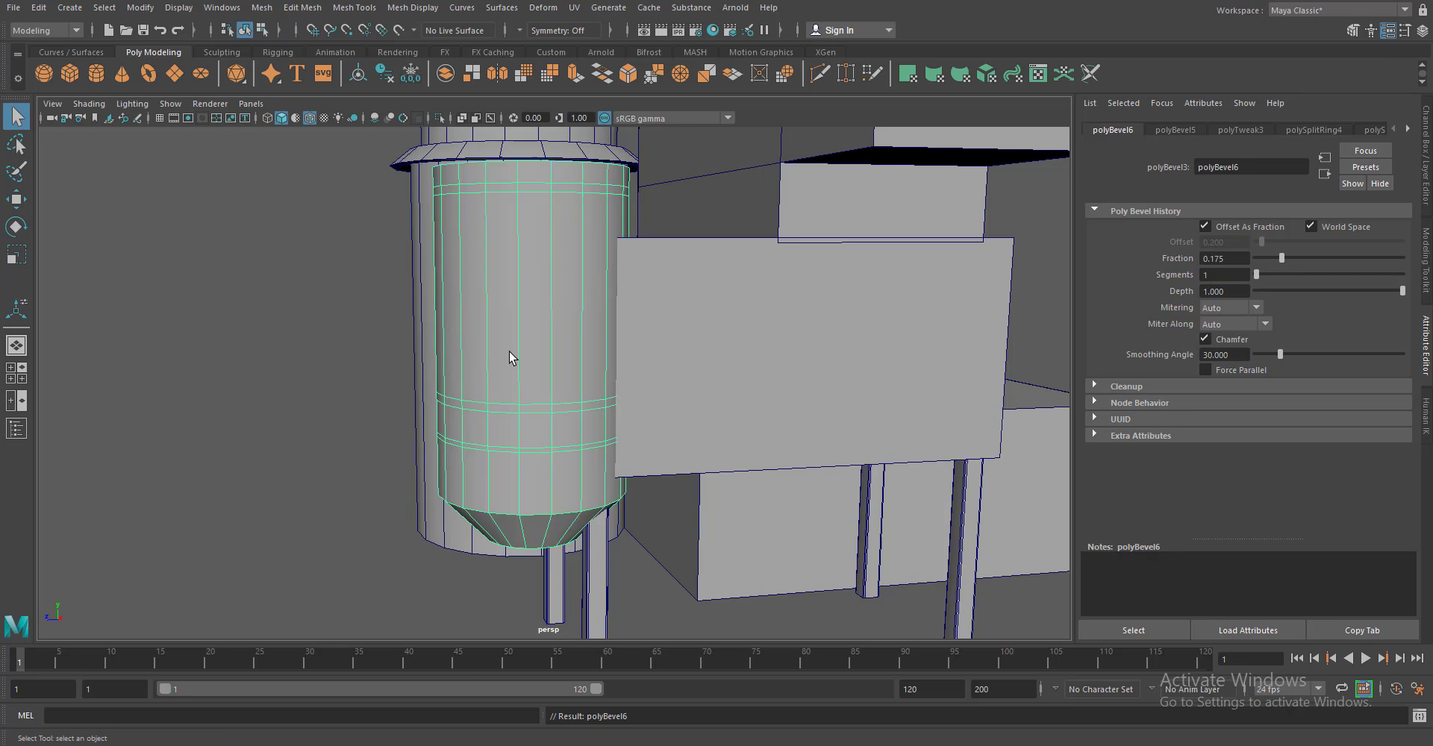
{"action": "left_click", "coordinate": [509, 352]}
{"action": "left_click_drag", "start_coordinate": [509, 352], "coordinate": [496, 374]}
Shift the leg left, then extrude a face ring on the small tank inward as a groove
{"action": "left_click", "coordinate": [582, 537]}
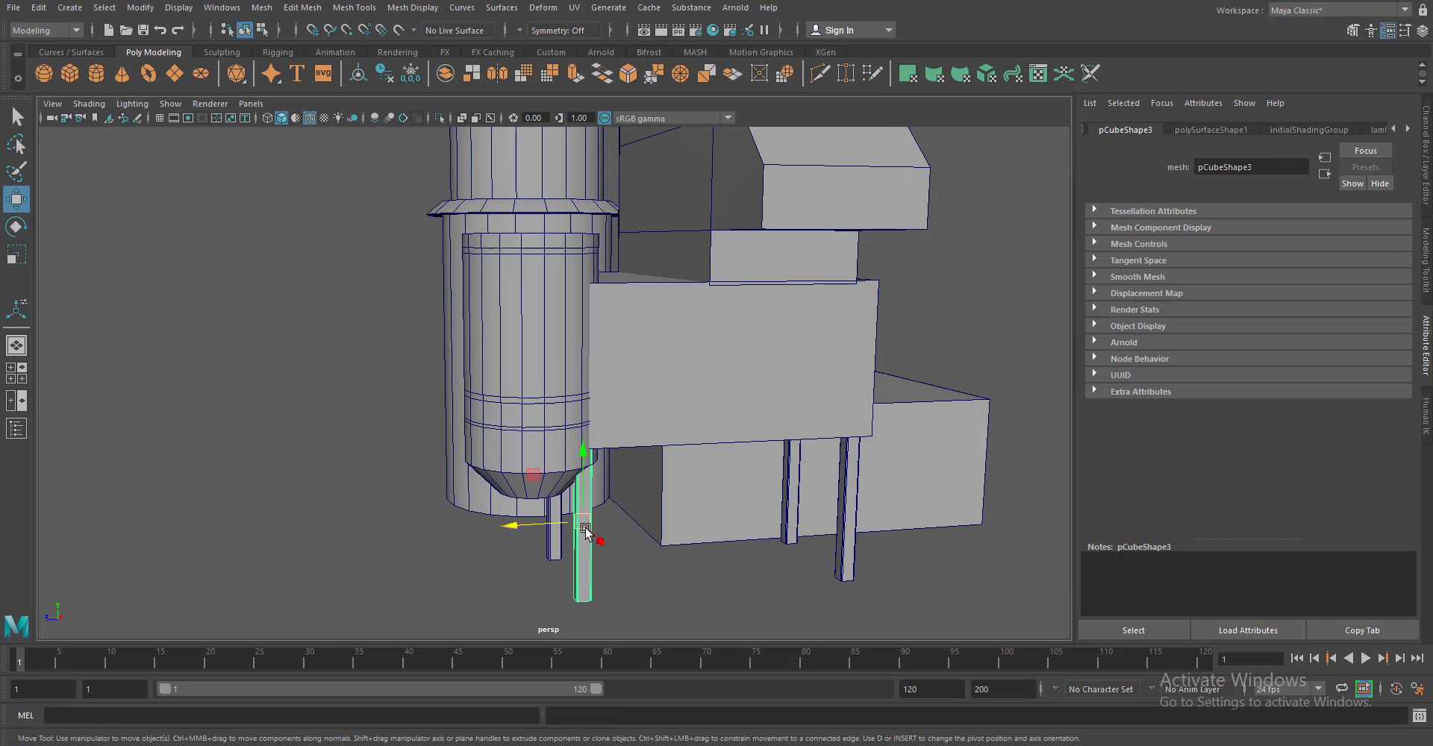
{"action": "left_click_drag", "start_coordinate": [515, 491], "coordinate": [498, 493]}
{"action": "left_click_drag", "start_coordinate": [762, 582], "coordinate": [556, 503]}
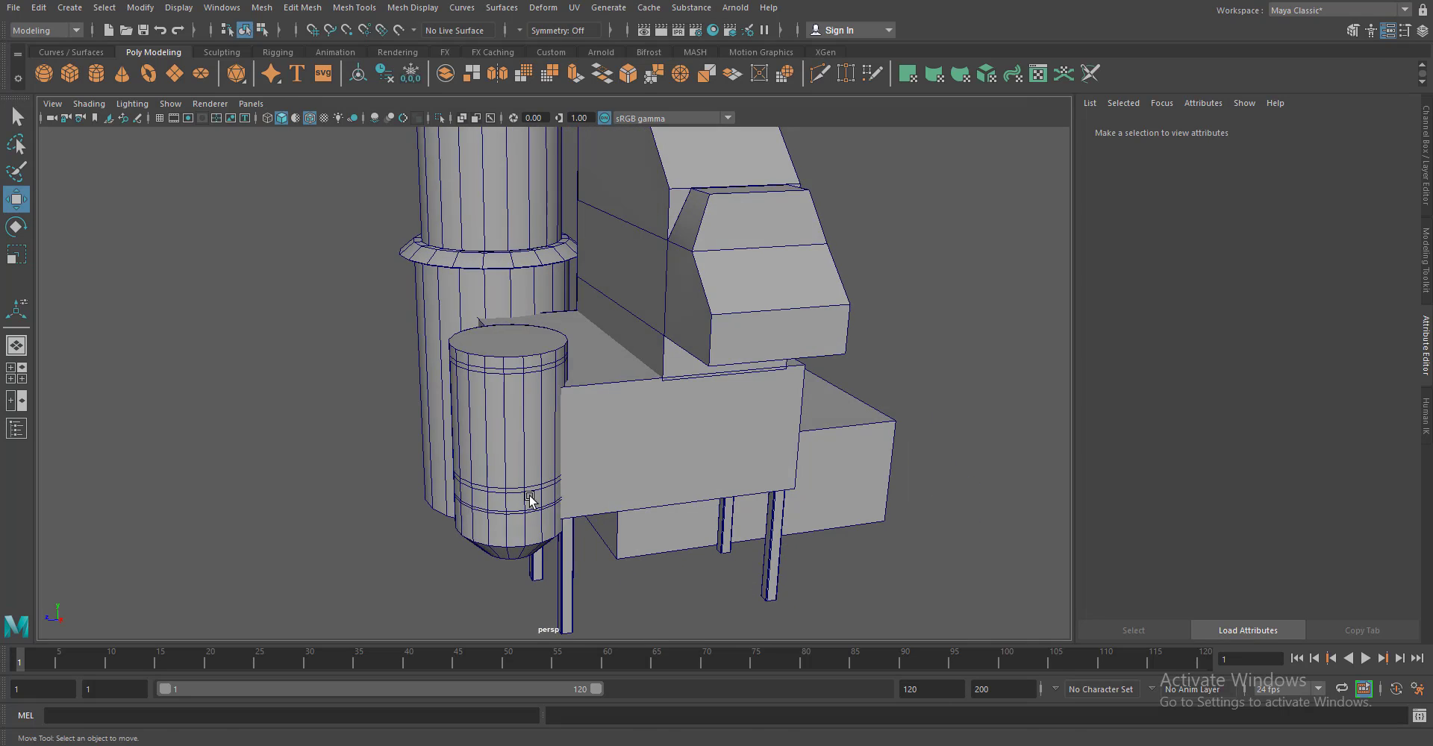
{"action": "left_click", "coordinate": [556, 502]}
{"action": "scroll", "scroll_direction": "up", "scroll_amount": 3}
{"action": "left_click_drag", "start_coordinate": [556, 589], "coordinate": [558, 630]}
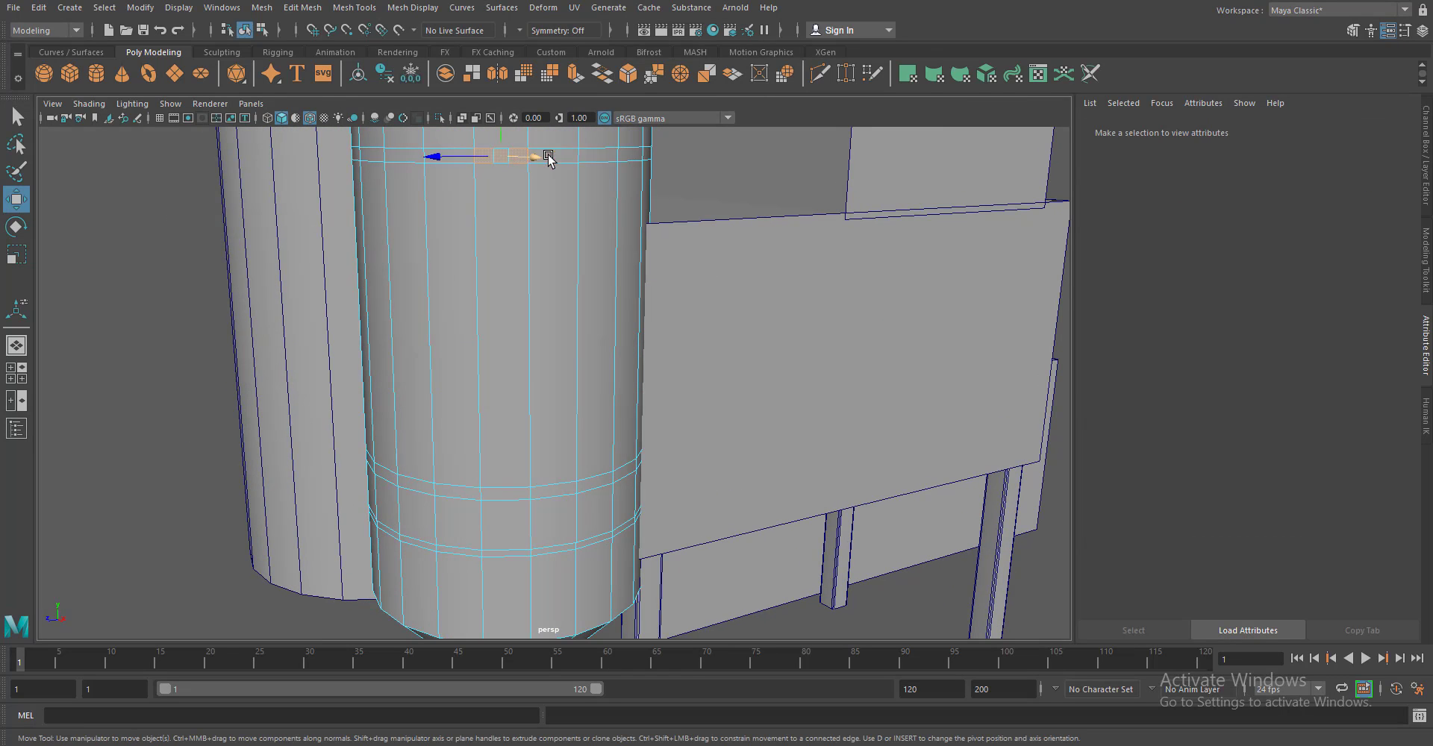
{"action": "key", "text": "ctrl+e"}
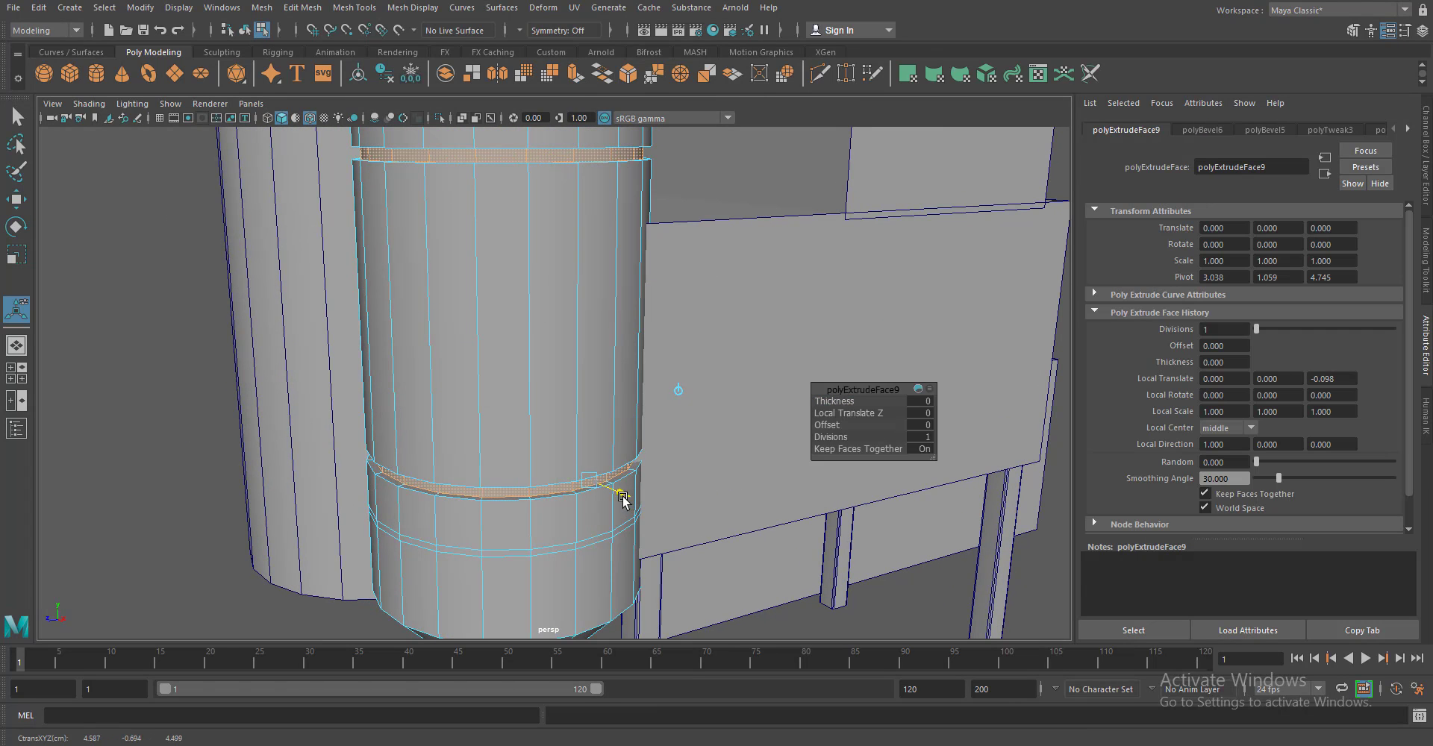
{"action": "left_click_drag", "start_coordinate": [619, 499], "coordinate": [450, 502]}
Extrude a second, lower face ring on the tank into another groove
{"action": "double_click", "coordinate": [451, 498]}
{"action": "key", "text": "ctrl+e"}
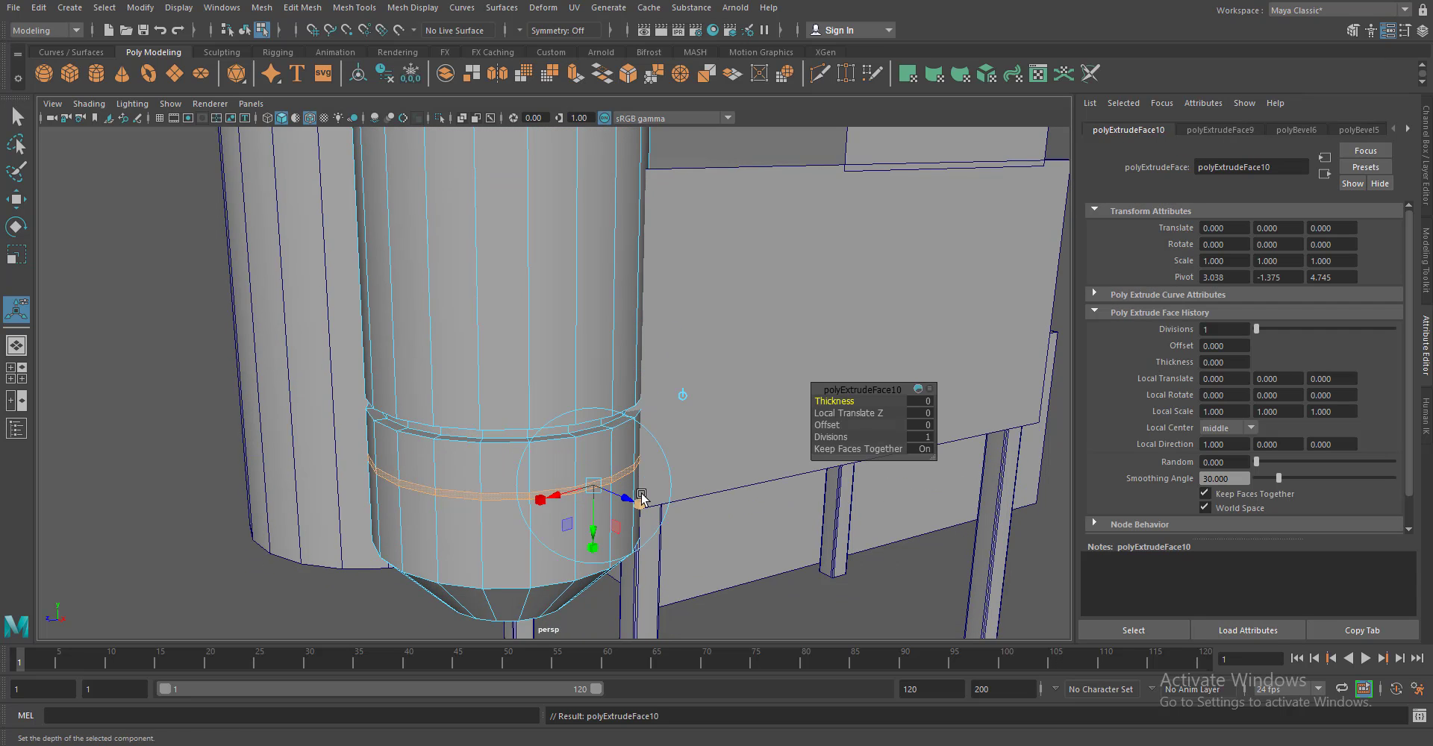
{"action": "key", "text": "q"}
{"action": "left_click_drag", "start_coordinate": [617, 500], "coordinate": [523, 522]}
{"action": "left_click_drag", "start_coordinate": [523, 523], "coordinate": [463, 530]}
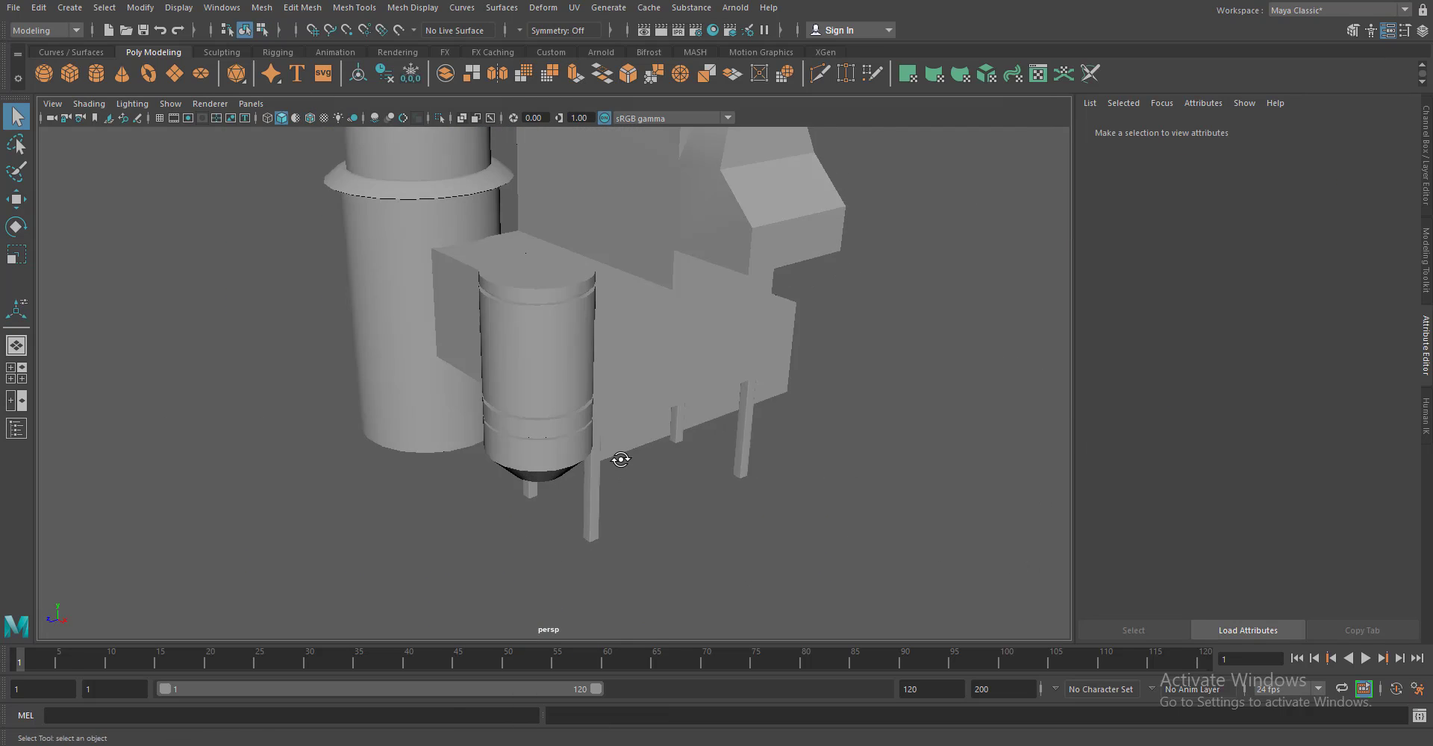
{"action": "left_click_drag", "start_coordinate": [462, 530], "coordinate": [481, 534]}
{"action": "left_click", "coordinate": [481, 534]}
{"action": "key", "text": "f"}
Bevel the groove edges to round them off, then reselect the small tank
{"action": "left_click_drag", "start_coordinate": [522, 485], "coordinate": [572, 425]}
{"action": "scroll", "scroll_direction": "up", "scroll_amount": 3}
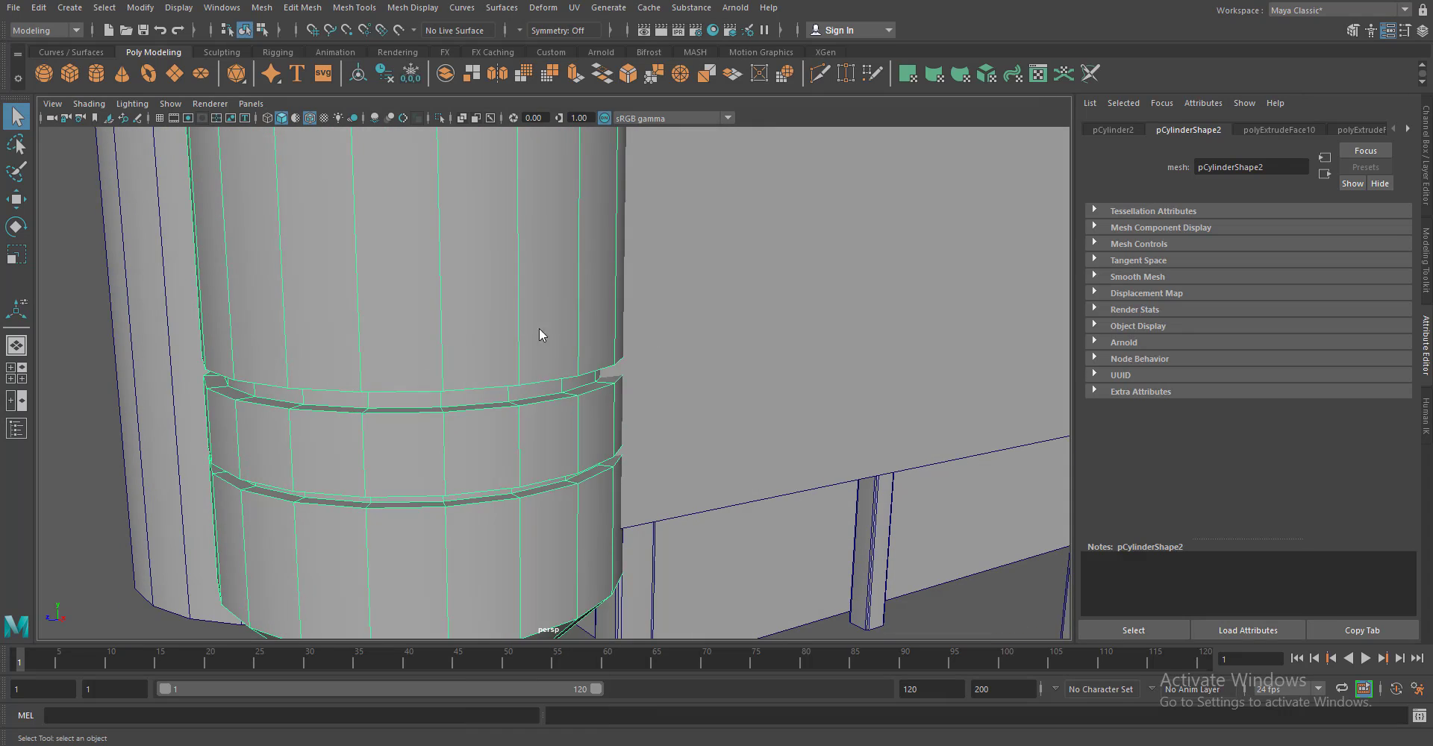
{"action": "left_click_drag", "start_coordinate": [543, 480], "coordinate": [517, 382]}
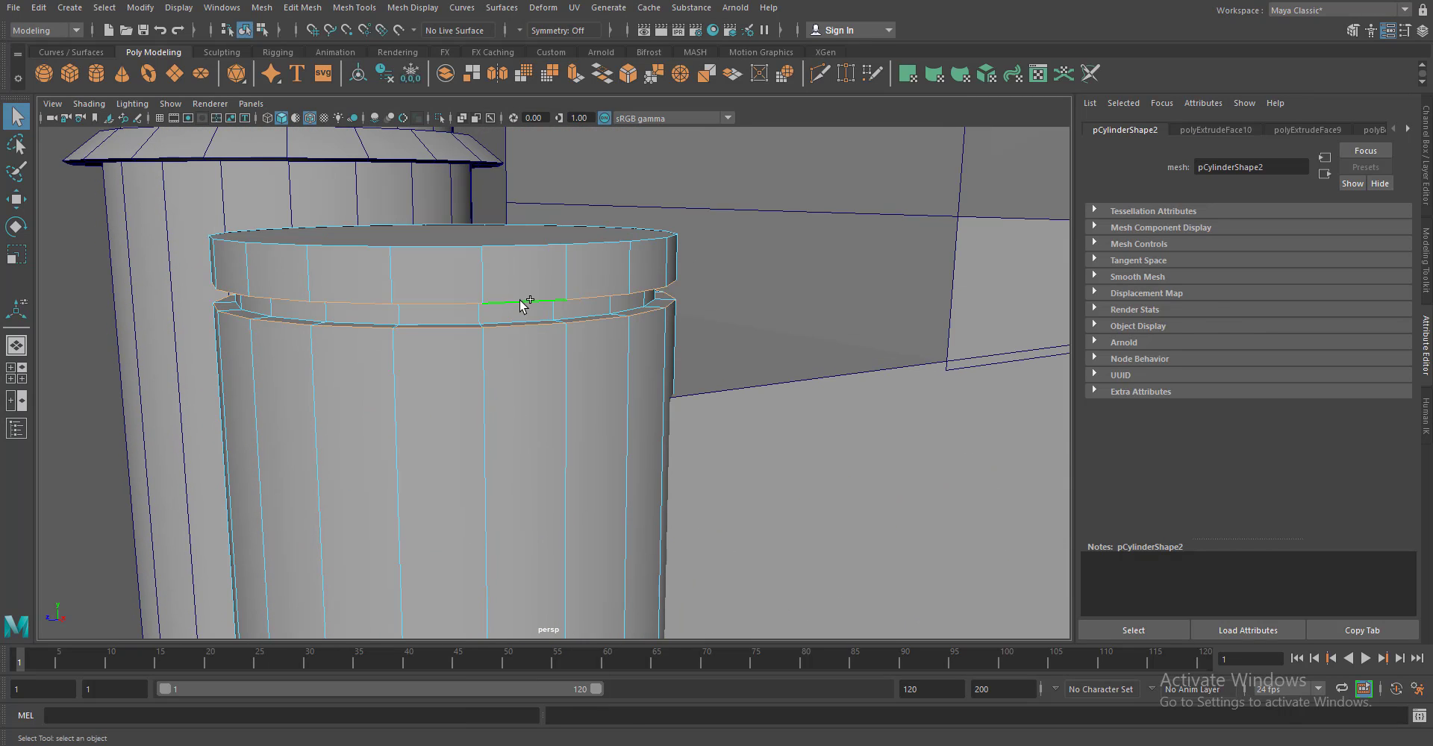
{"action": "key", "text": "ctrl+b"}
{"action": "left_click_drag", "start_coordinate": [682, 496], "coordinate": [790, 429]}
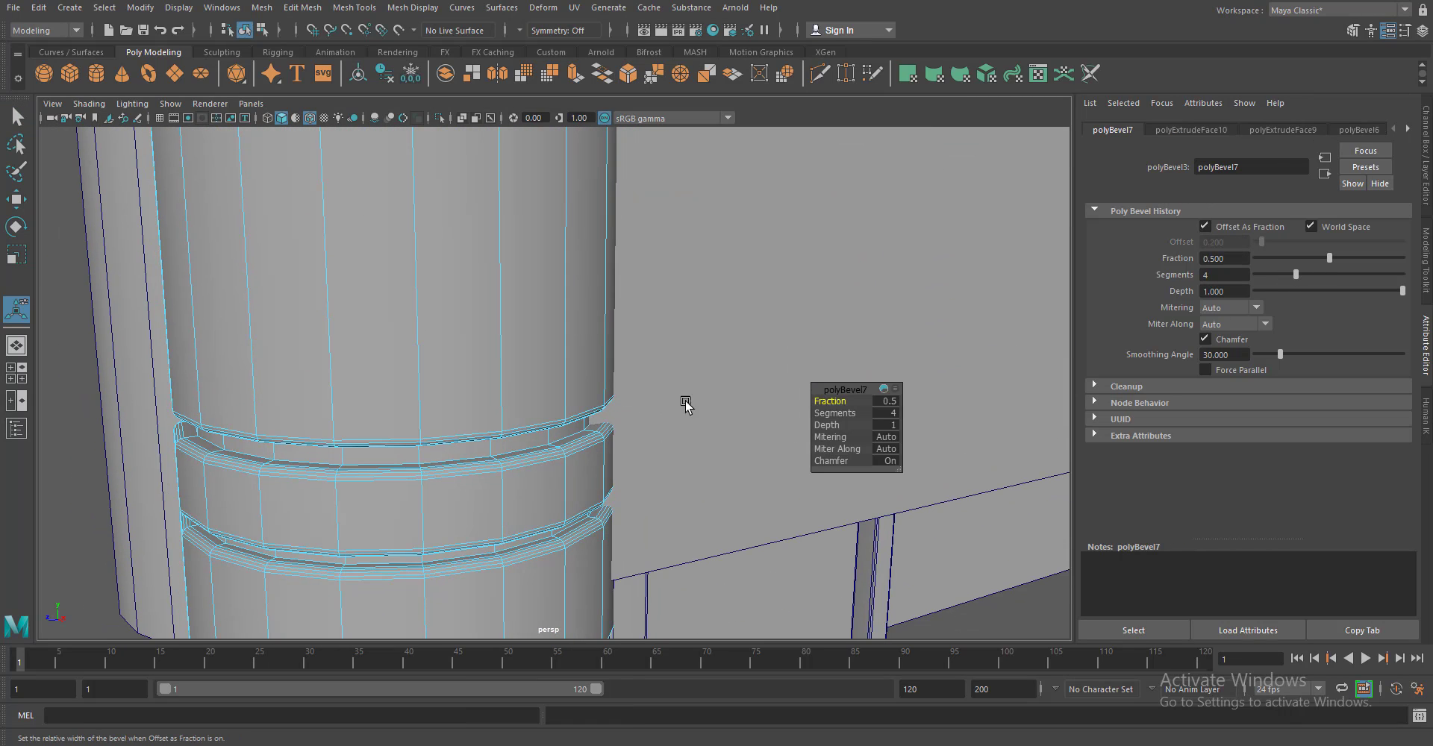
{"action": "left_click", "coordinate": [682, 403]}
{"action": "scroll", "scroll_direction": "down", "scroll_amount": 3}
{"action": "left_click_drag", "start_coordinate": [821, 582], "coordinate": [665, 570]}
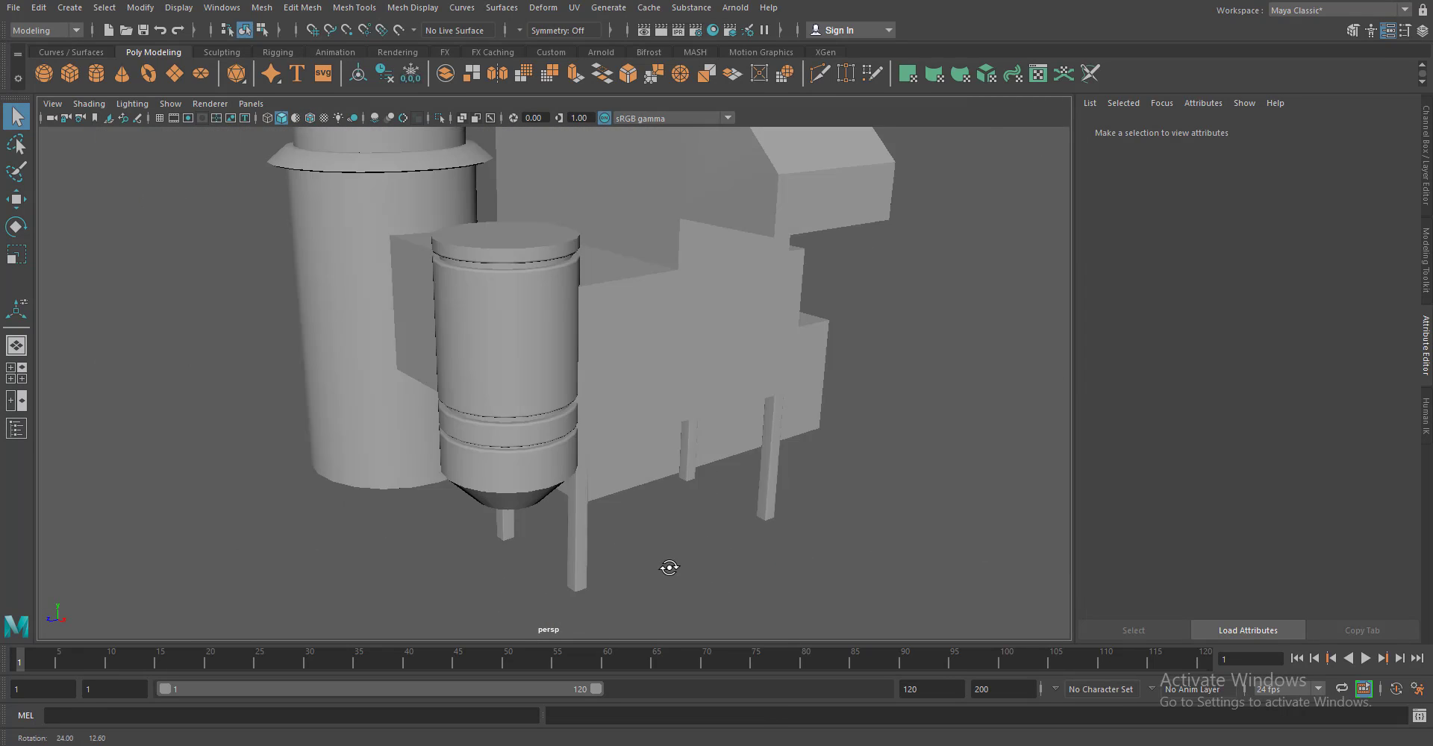
{"action": "left_click", "coordinate": [514, 430]}
Shift-duplicate the banded tank to the right and extrude the front tank's top face
{"action": "key", "text": "w"}
{"action": "left_click_drag", "start_coordinate": [561, 367], "coordinate": [676, 529]}
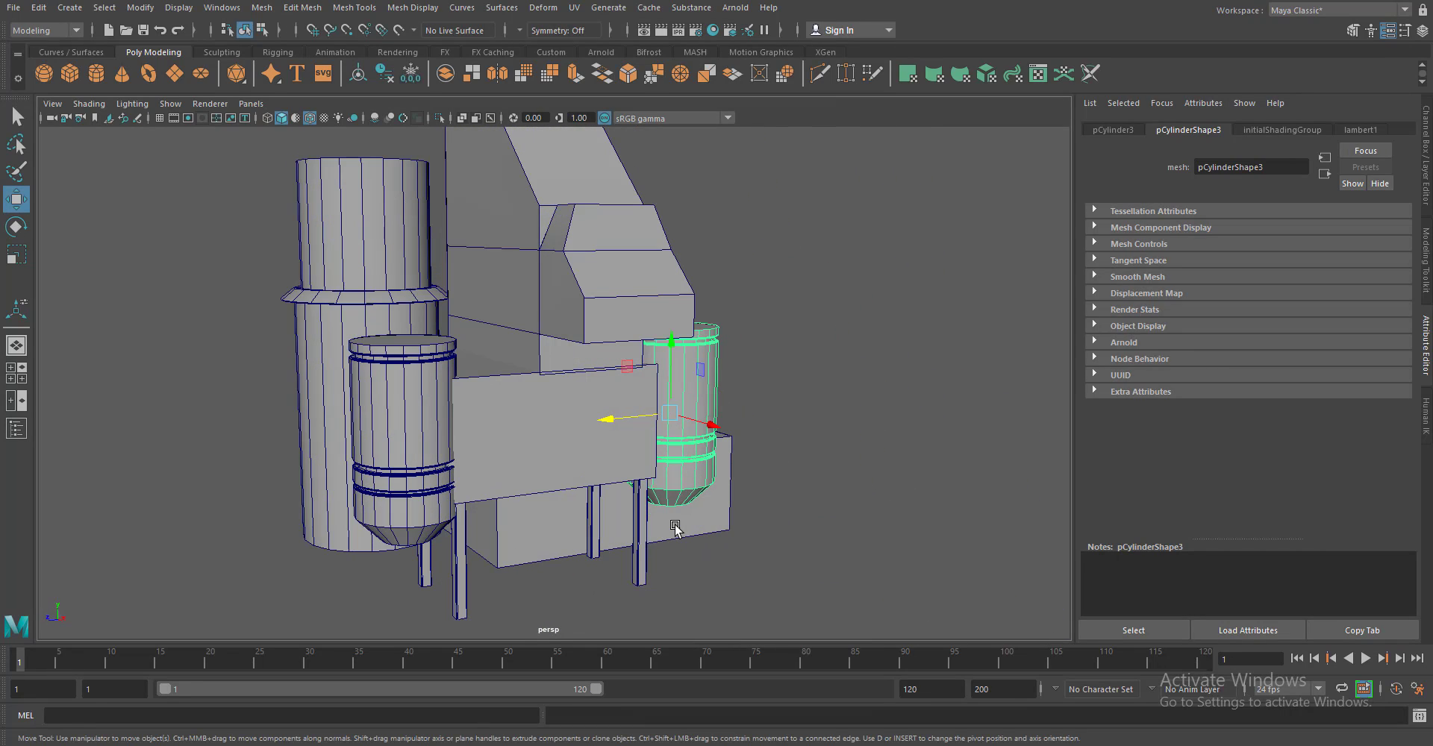
{"action": "left_click_drag", "start_coordinate": [497, 506], "coordinate": [736, 506]}
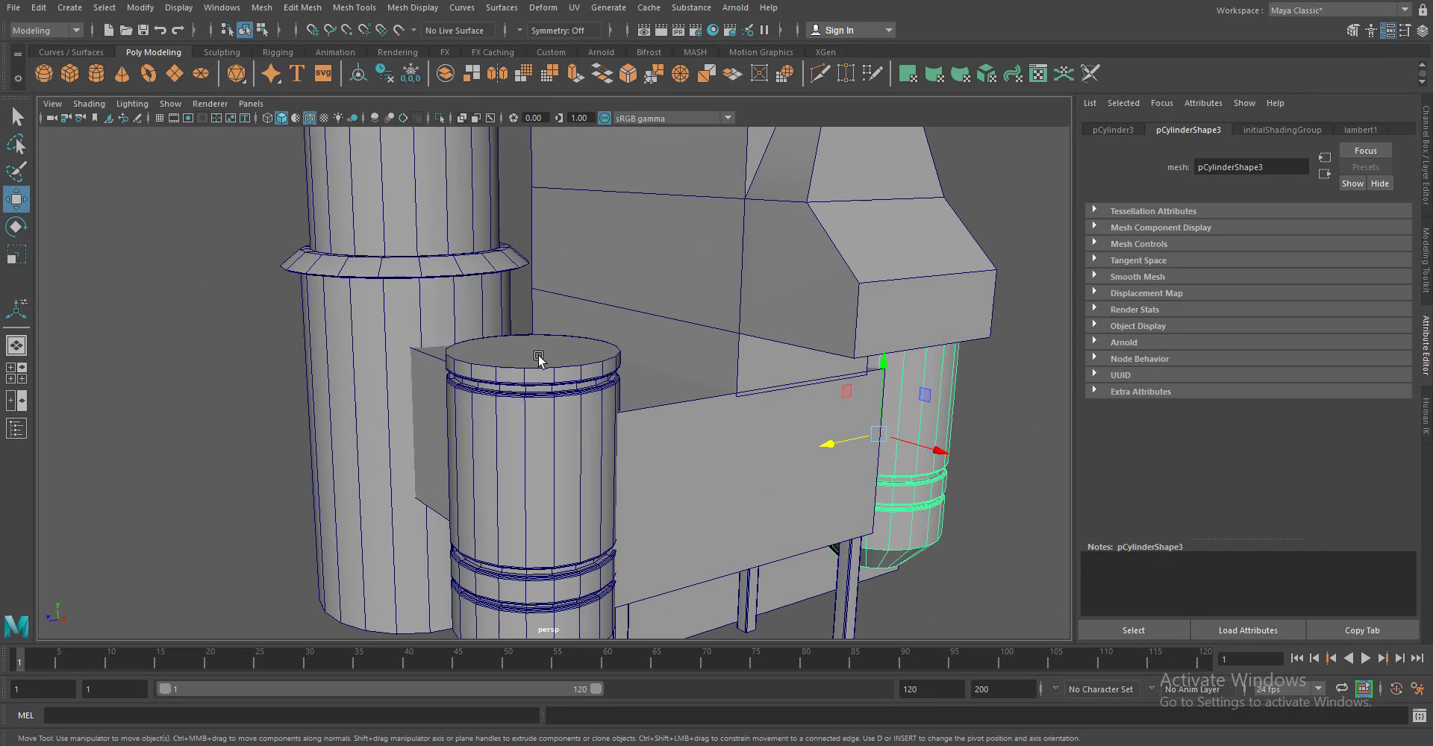
{"action": "left_click", "coordinate": [518, 369]}
{"action": "key", "text": "ctrl+e"}
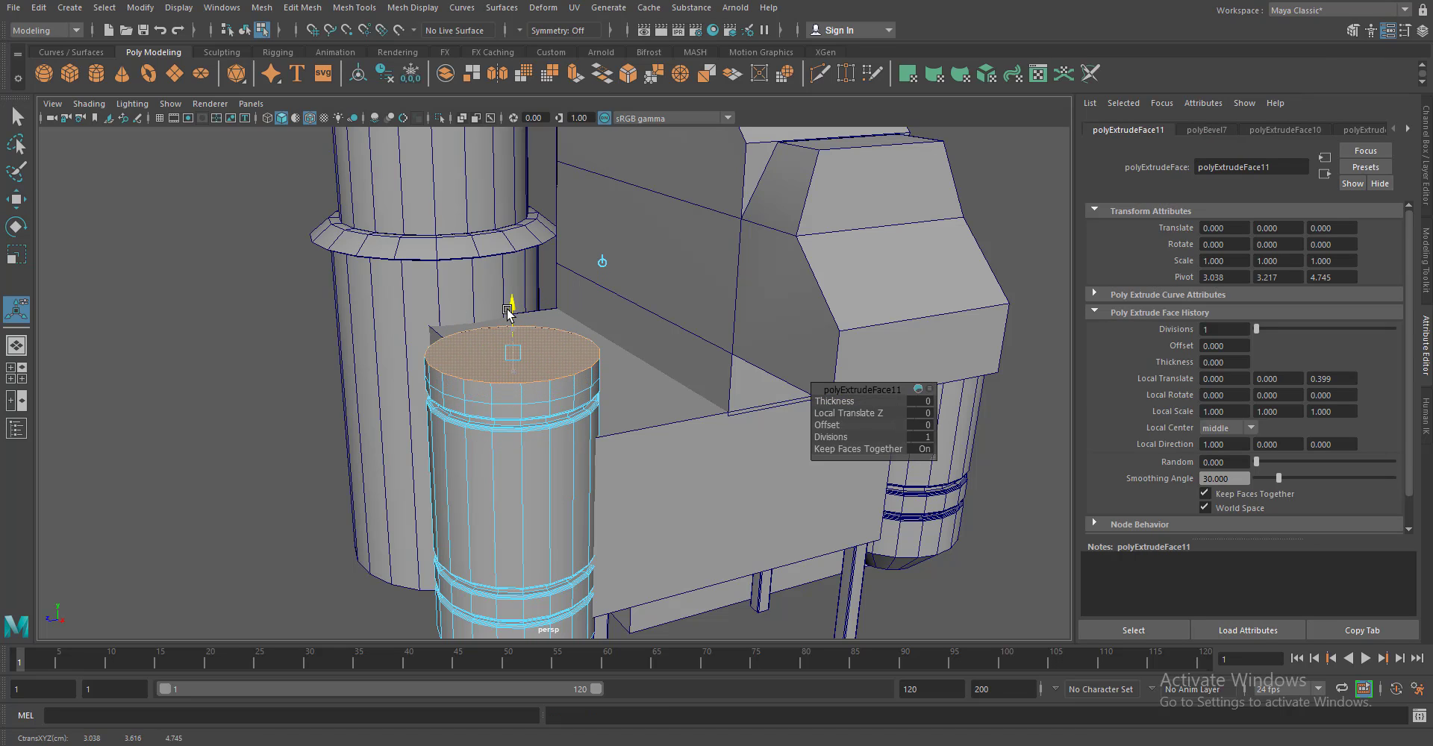
Extrude the top face out into a wide rim, then upward, shrinking it toward a cone point
{"action": "key", "text": "ctrl+e"}
{"action": "left_click_drag", "start_coordinate": [589, 390], "coordinate": [632, 401]}
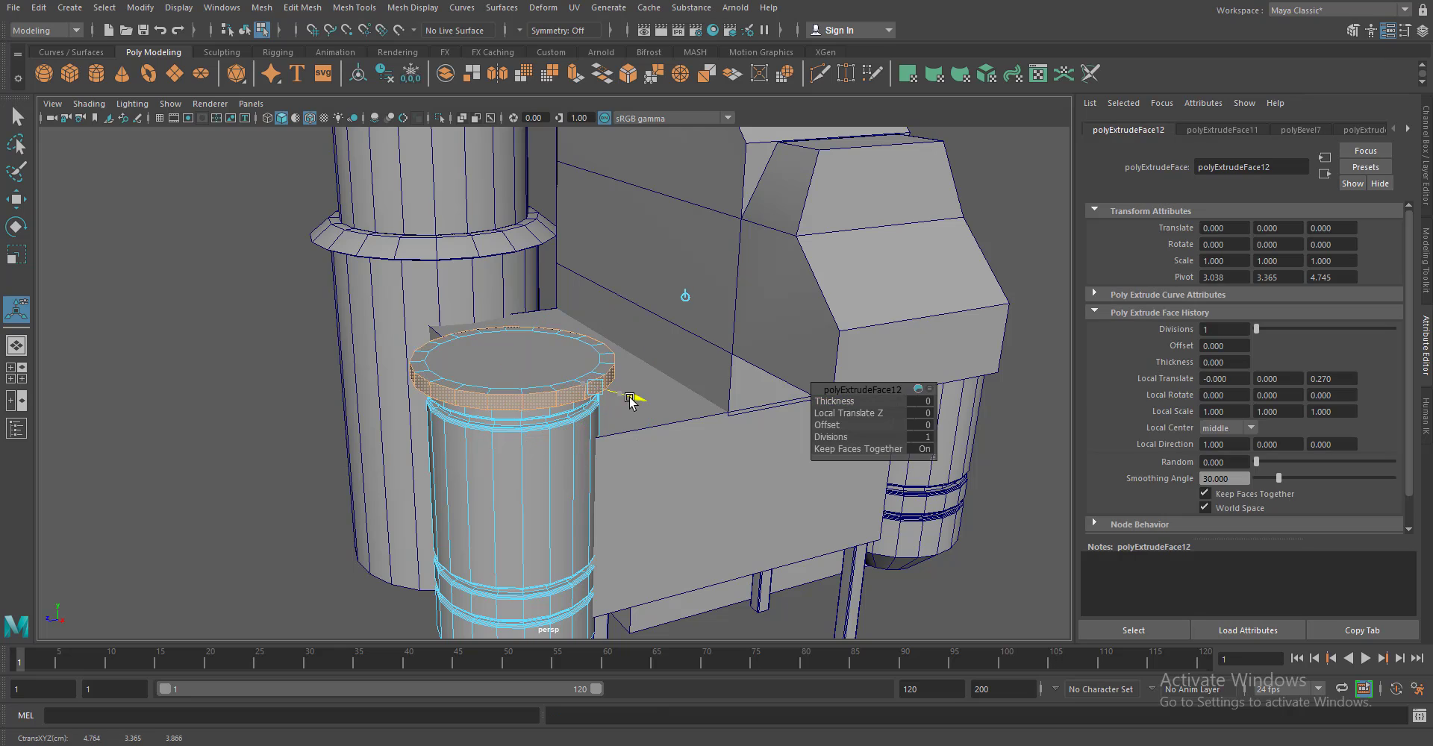
{"action": "key", "text": "ctrl+e"}
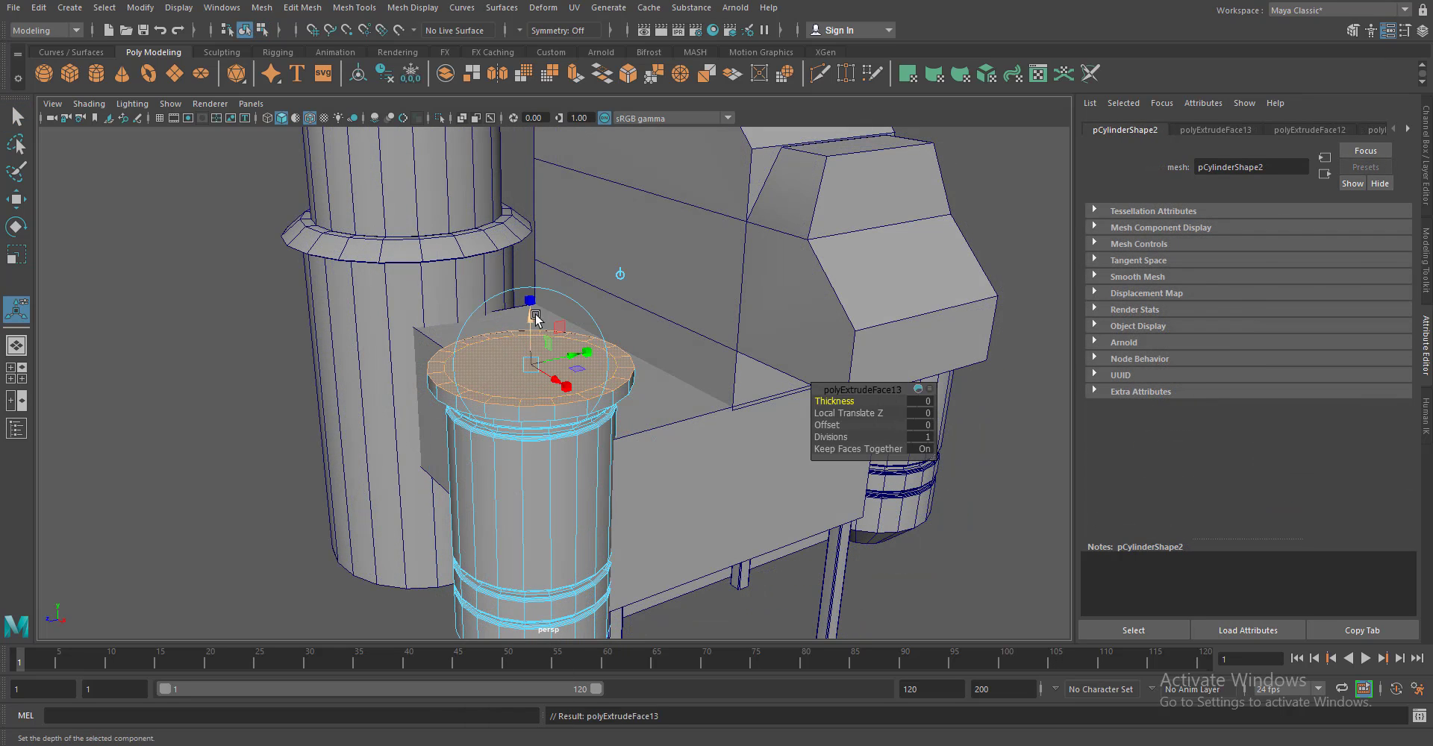
{"action": "left_click_drag", "start_coordinate": [528, 313], "coordinate": [418, 200]}
{"action": "key", "text": "r"}
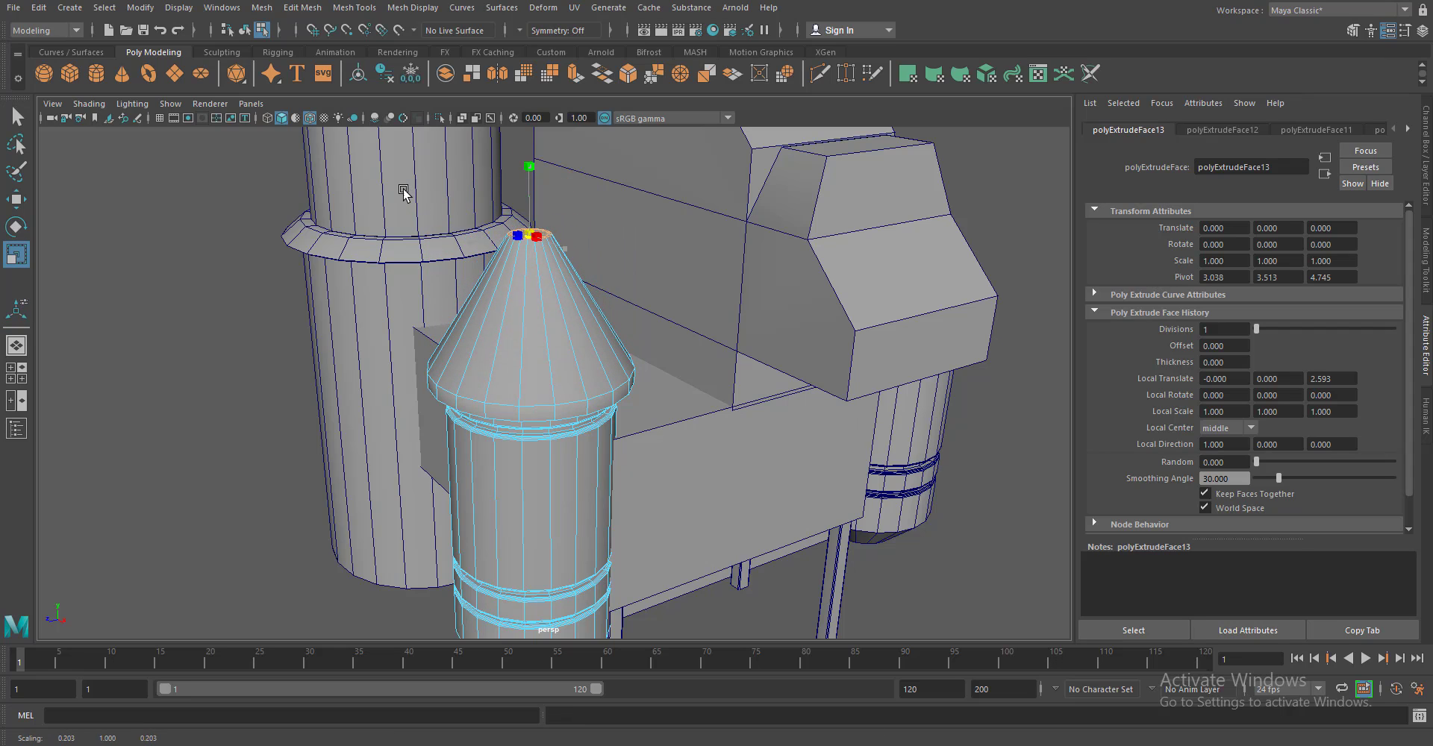
Raise and slightly widen the edge loop under the cone, fine-tuning its height in side view
{"action": "scroll", "scroll_direction": "down", "scroll_amount": 3}
{"action": "scroll", "scroll_direction": "up", "scroll_amount": 3}
{"action": "scroll", "scroll_direction": "up", "scroll_amount": 3}
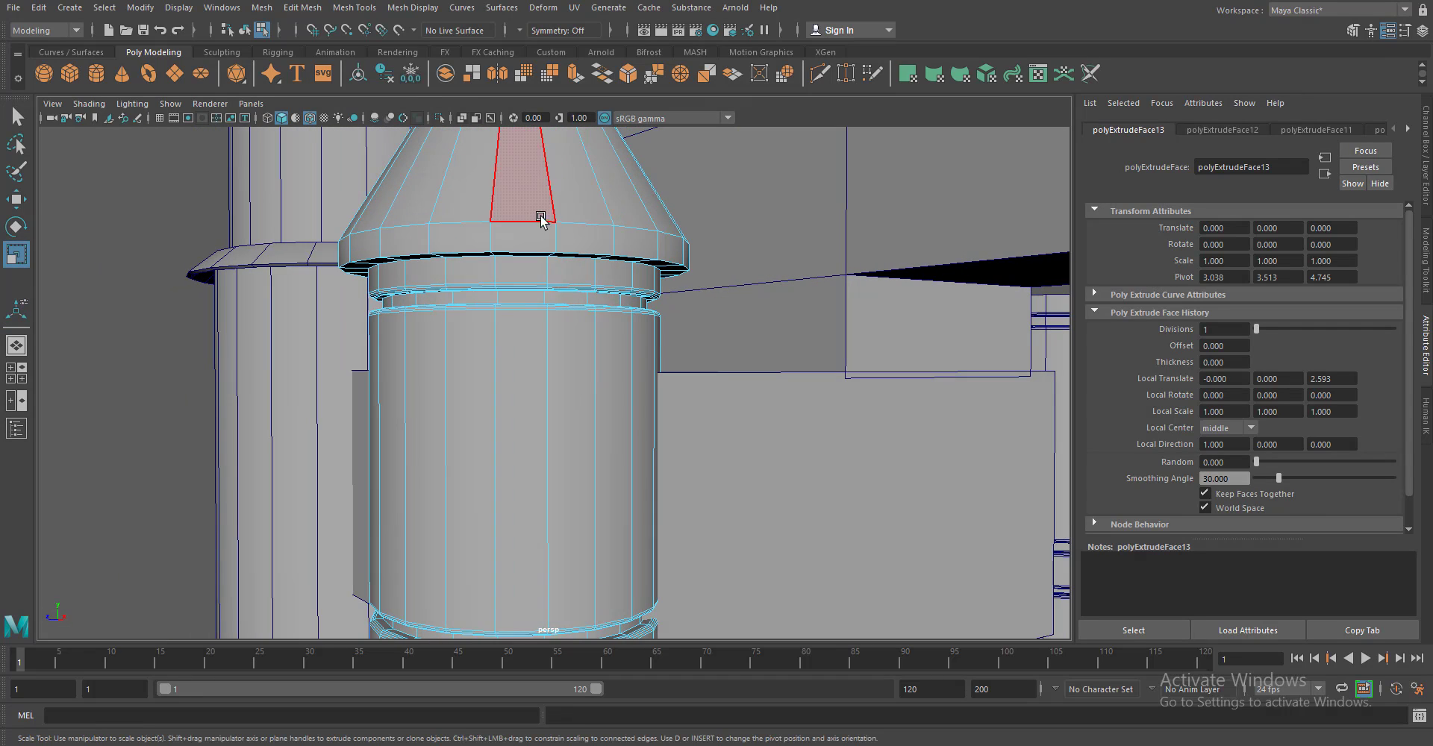
{"action": "double_click", "coordinate": [530, 221]}
{"action": "key", "text": "w"}
{"action": "left_click_drag", "start_coordinate": [516, 182], "coordinate": [515, 224]}
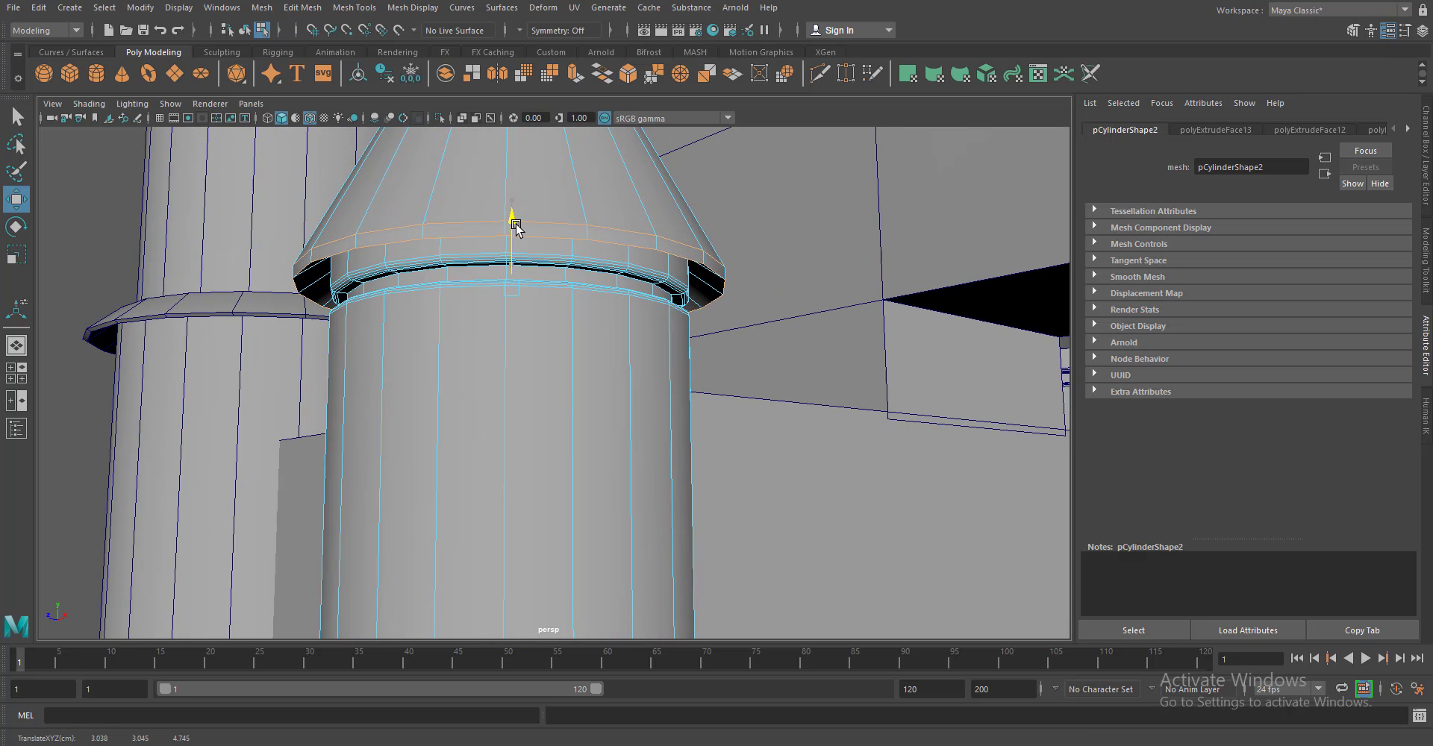
{"action": "key", "text": "r"}
{"action": "left_click_drag", "start_coordinate": [515, 285], "coordinate": [527, 289]}
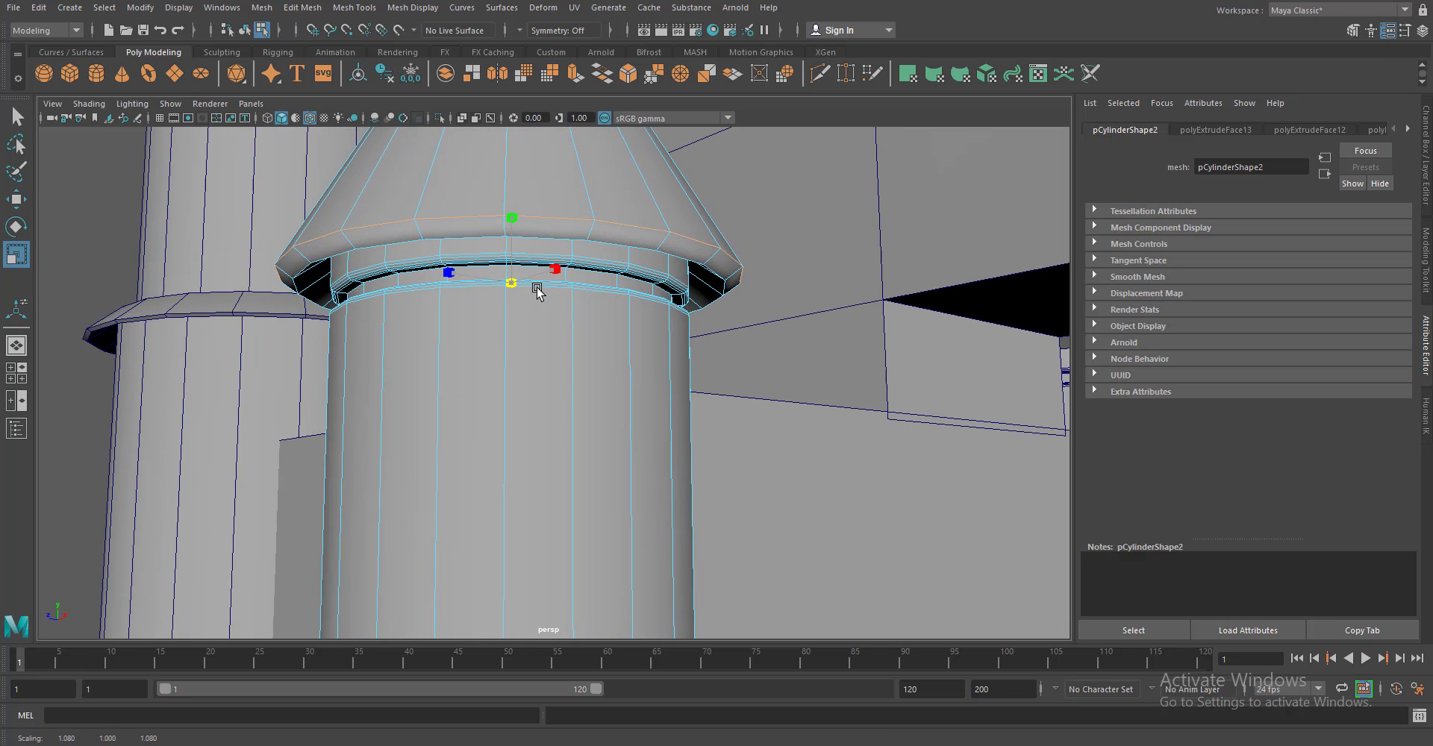
{"action": "key", "text": "w"}
{"action": "left_click_drag", "start_coordinate": [512, 217], "coordinate": [512, 228]}
{"action": "key", "text": "space"}
{"action": "left_click_drag", "start_coordinate": [608, 282], "coordinate": [648, 291]}
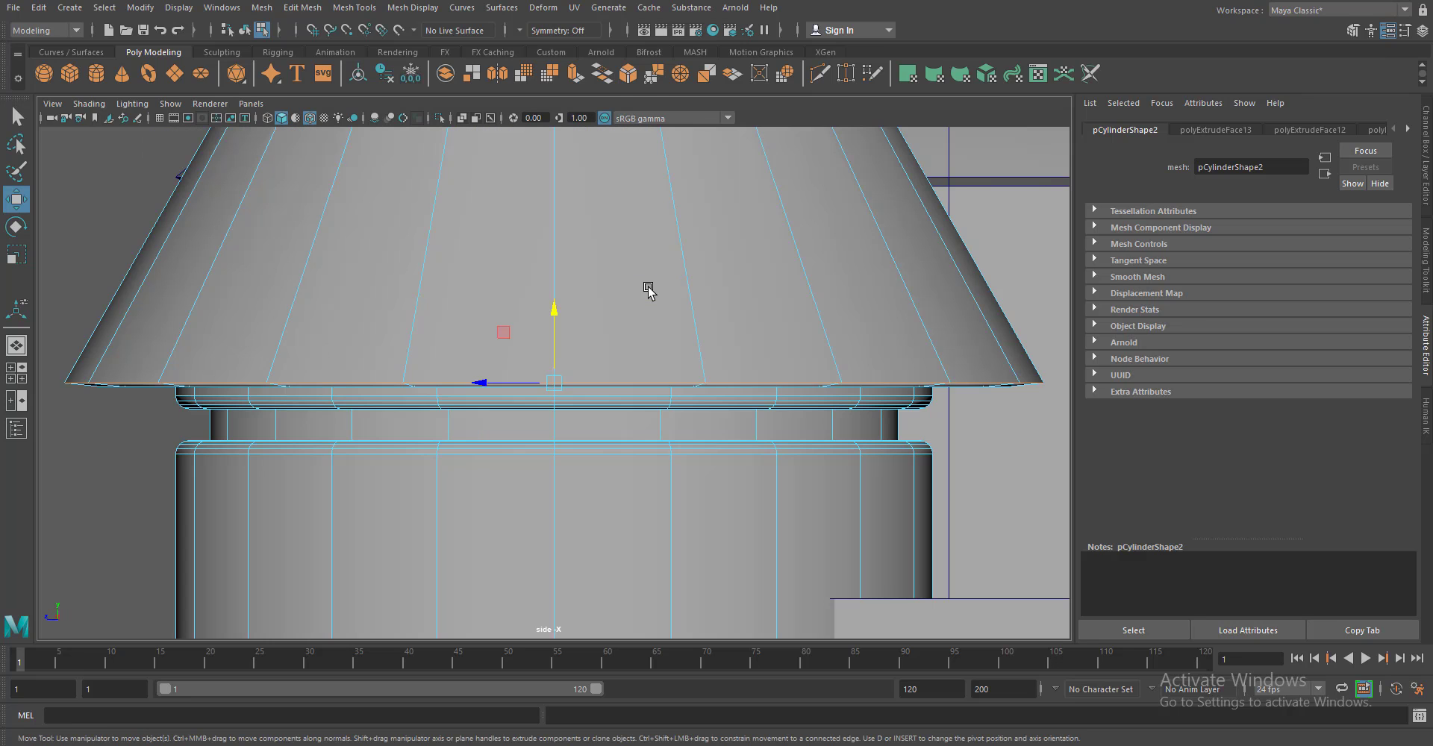
{"action": "left_click_drag", "start_coordinate": [554, 302], "coordinate": [663, 400]}
{"action": "key", "text": "space"}
Bevel the ring at the cone's tip at a 0.51 fraction, then select the top cap face
{"action": "scroll", "scroll_direction": "up", "scroll_amount": 3}
{"action": "double_click", "coordinate": [562, 486]}
{"action": "left_click", "coordinate": [1329, 258]}
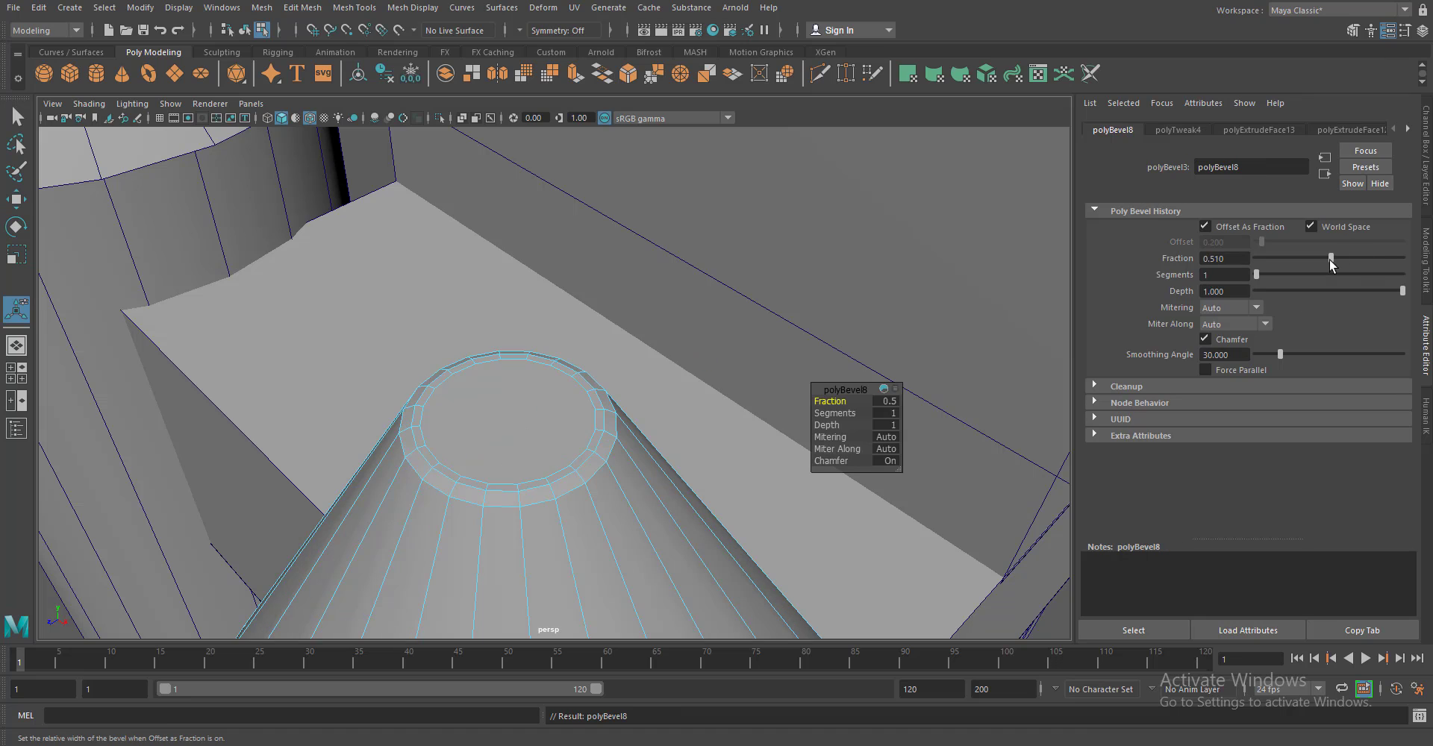
{"action": "left_click_drag", "start_coordinate": [512, 378], "coordinate": [512, 432]}
{"action": "left_click", "coordinate": [506, 419]}
Reselect the cone-topped tank and its top cap face for editing
{"action": "key", "text": "r"}
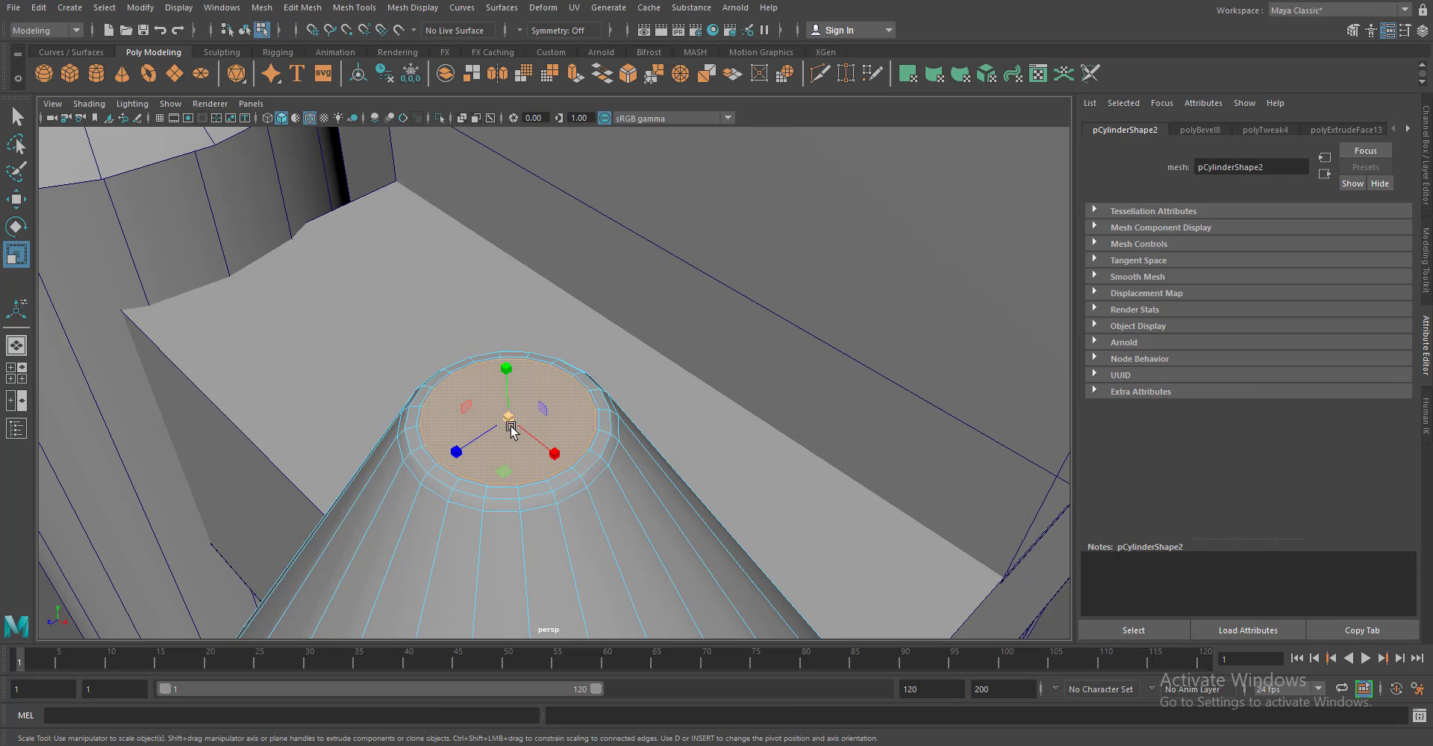
{"action": "scroll", "scroll_direction": "down", "scroll_amount": 3}
{"action": "key", "text": "F8"}
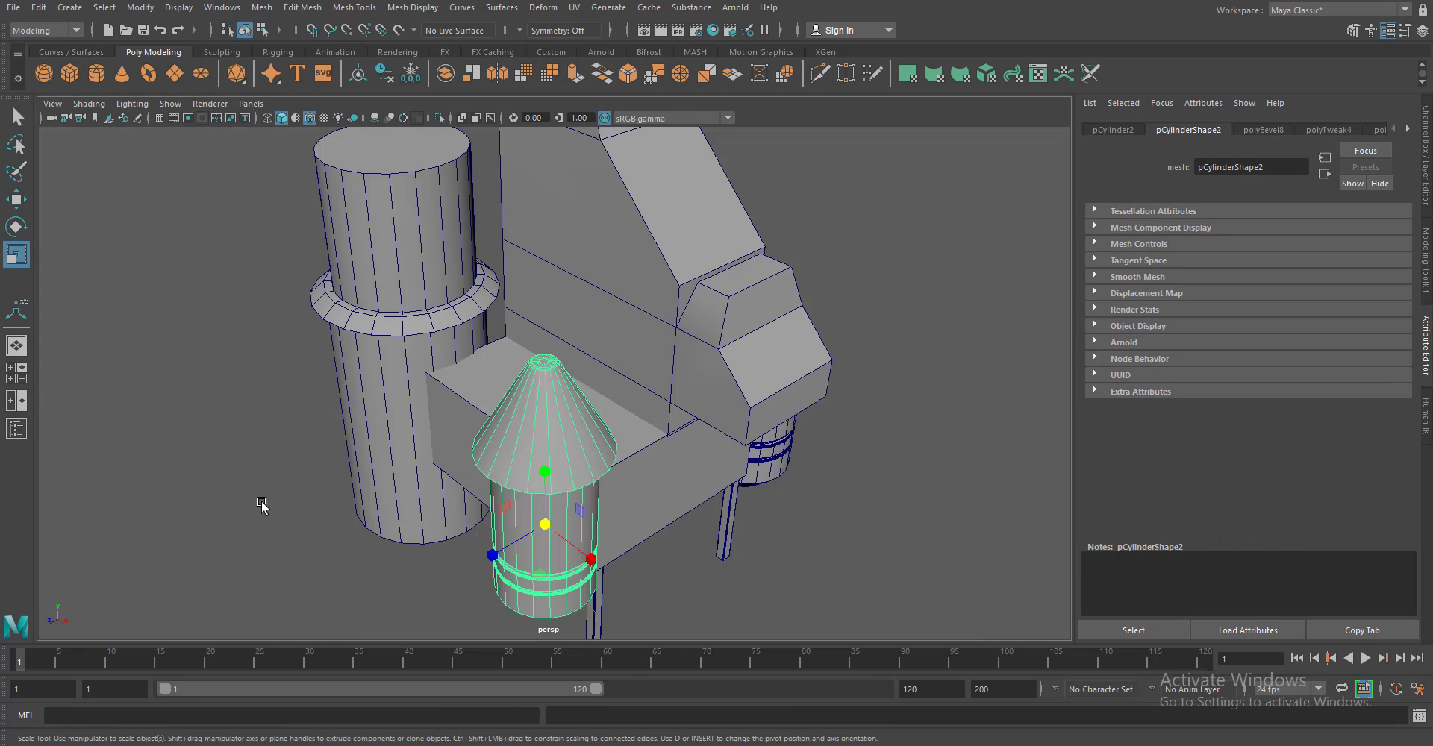
{"action": "scroll", "scroll_direction": "up", "scroll_amount": 3}
{"action": "scroll", "scroll_direction": "down", "scroll_amount": 3}
{"action": "left_click", "coordinate": [543, 586]}
{"action": "scroll", "scroll_direction": "up", "scroll_amount": 3}
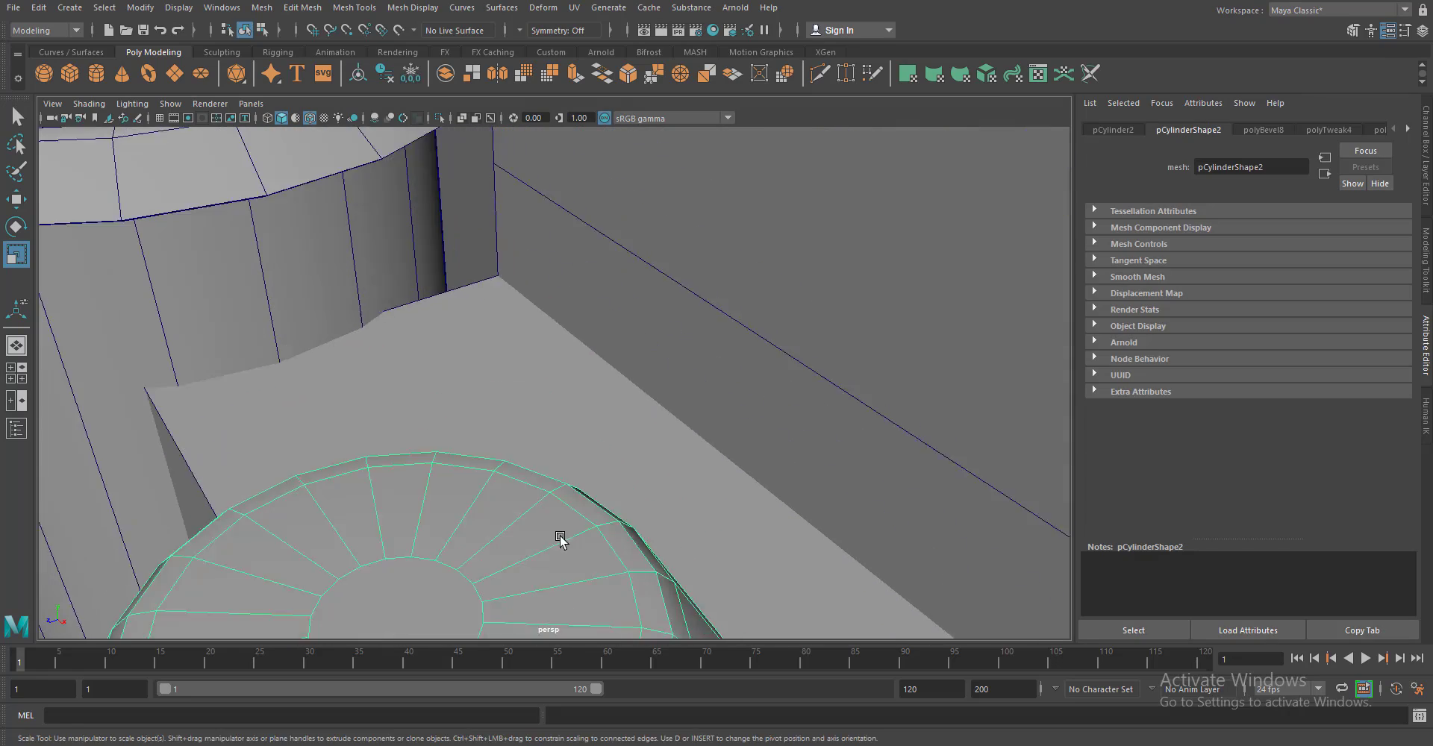
{"action": "left_click_drag", "start_coordinate": [600, 358], "coordinate": [601, 405]}
{"action": "left_click", "coordinate": [440, 310]}
{"action": "key", "text": "w"}
{"action": "left_click_drag", "start_coordinate": [448, 313], "coordinate": [537, 505]}
Raise and scale a lower edge loop on the cone roof
{"action": "left_click_drag", "start_coordinate": [512, 368], "coordinate": [425, 374]}
{"action": "double_click", "coordinate": [418, 357]}
{"action": "left_click_drag", "start_coordinate": [378, 281], "coordinate": [388, 258]}
{"action": "key", "text": "r"}
{"action": "left_click_drag", "start_coordinate": [403, 324], "coordinate": [377, 324]}
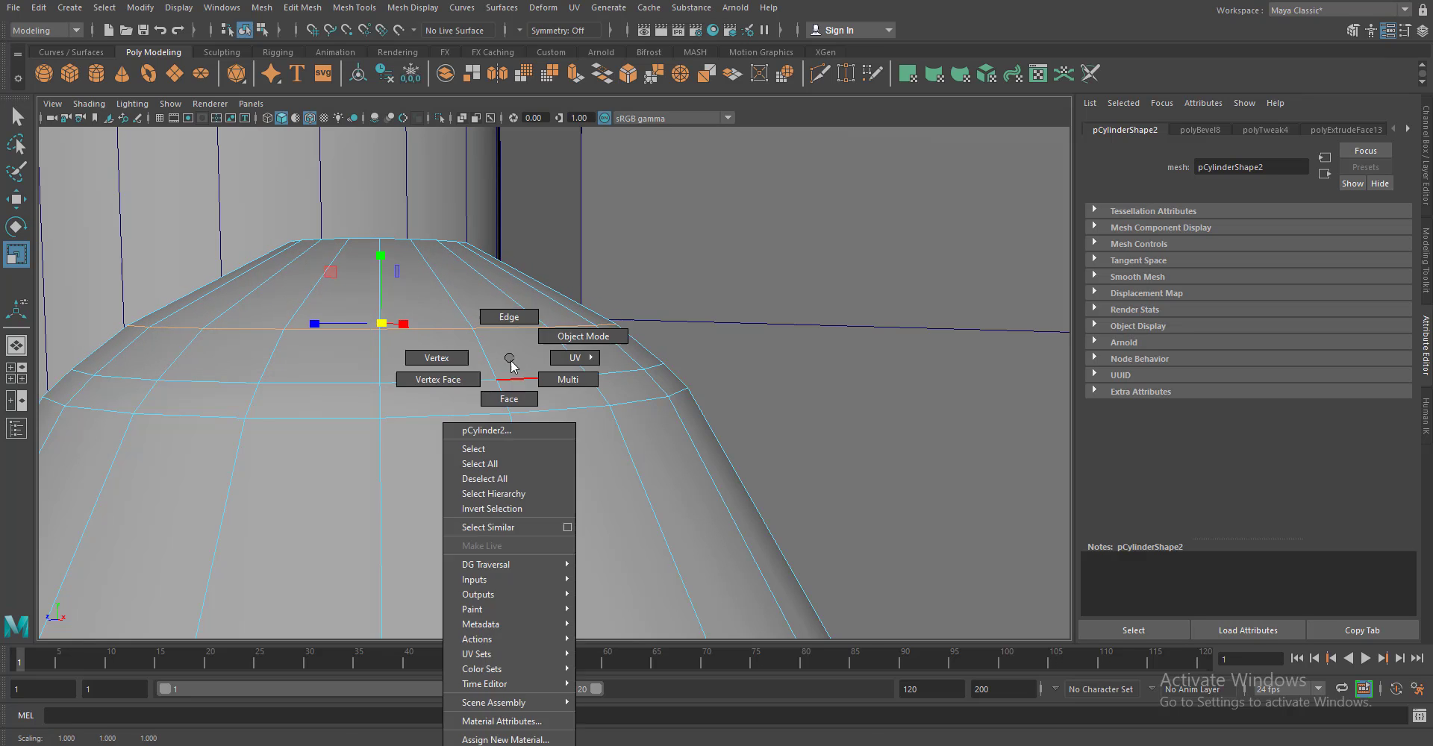
{"action": "left_click_drag", "start_coordinate": [512, 366], "coordinate": [579, 335]}
{"action": "scroll", "scroll_direction": "down", "scroll_amount": 3}
Insert an extra edge loop on the cone and tighten its loops in side view
{"action": "left_click", "coordinate": [306, 406]}
{"action": "scroll", "scroll_direction": "down", "scroll_amount": 3}
{"action": "left_click", "coordinate": [354, 8]}
{"action": "left_click", "coordinate": [388, 102]}
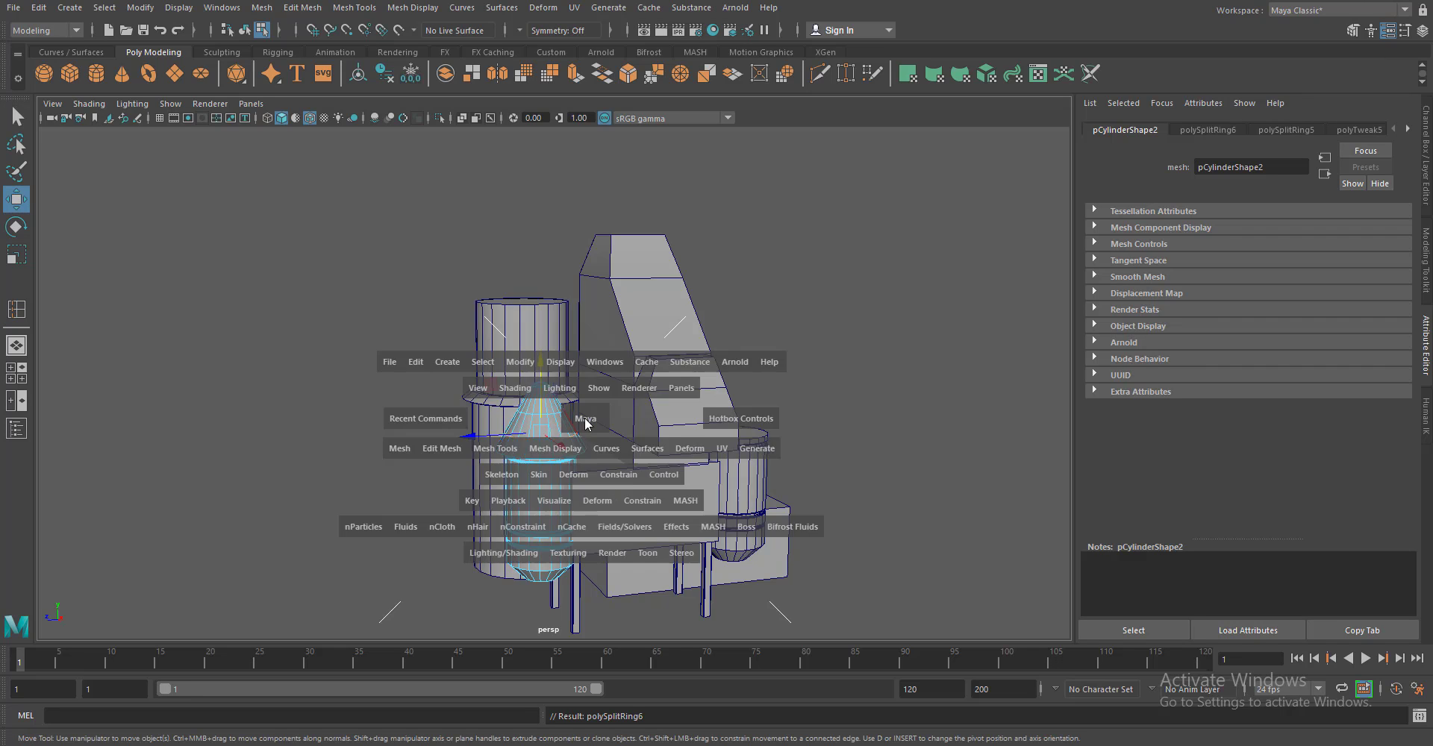
{"action": "left_click_drag", "start_coordinate": [552, 388], "coordinate": [624, 391]}
{"action": "key", "text": "f"}
{"action": "key", "text": "r"}
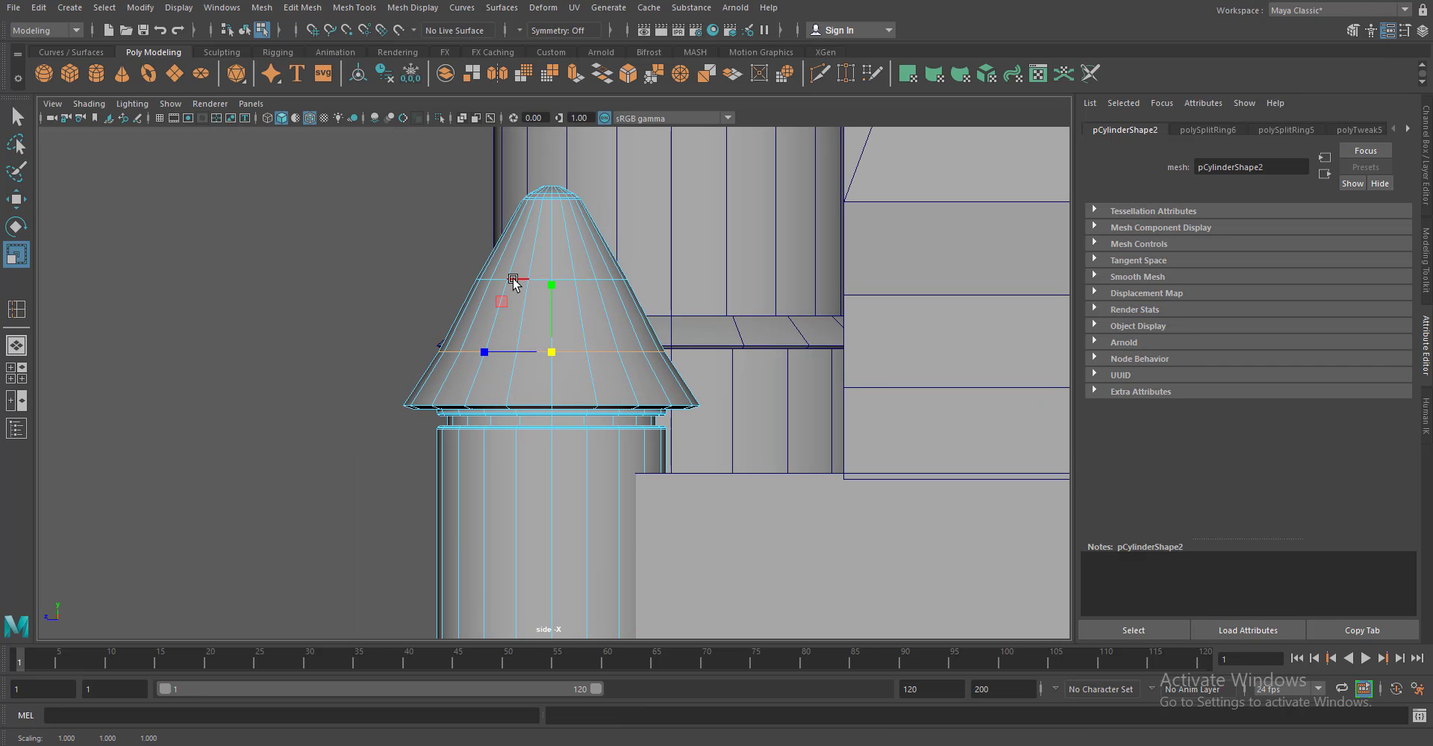
{"action": "double_click", "coordinate": [514, 279]}
{"action": "left_click_drag", "start_coordinate": [552, 280], "coordinate": [537, 280]}
{"action": "double_click", "coordinate": [531, 281]}
{"action": "key", "text": "F8"}
{"action": "left_click", "coordinate": [463, 336]}
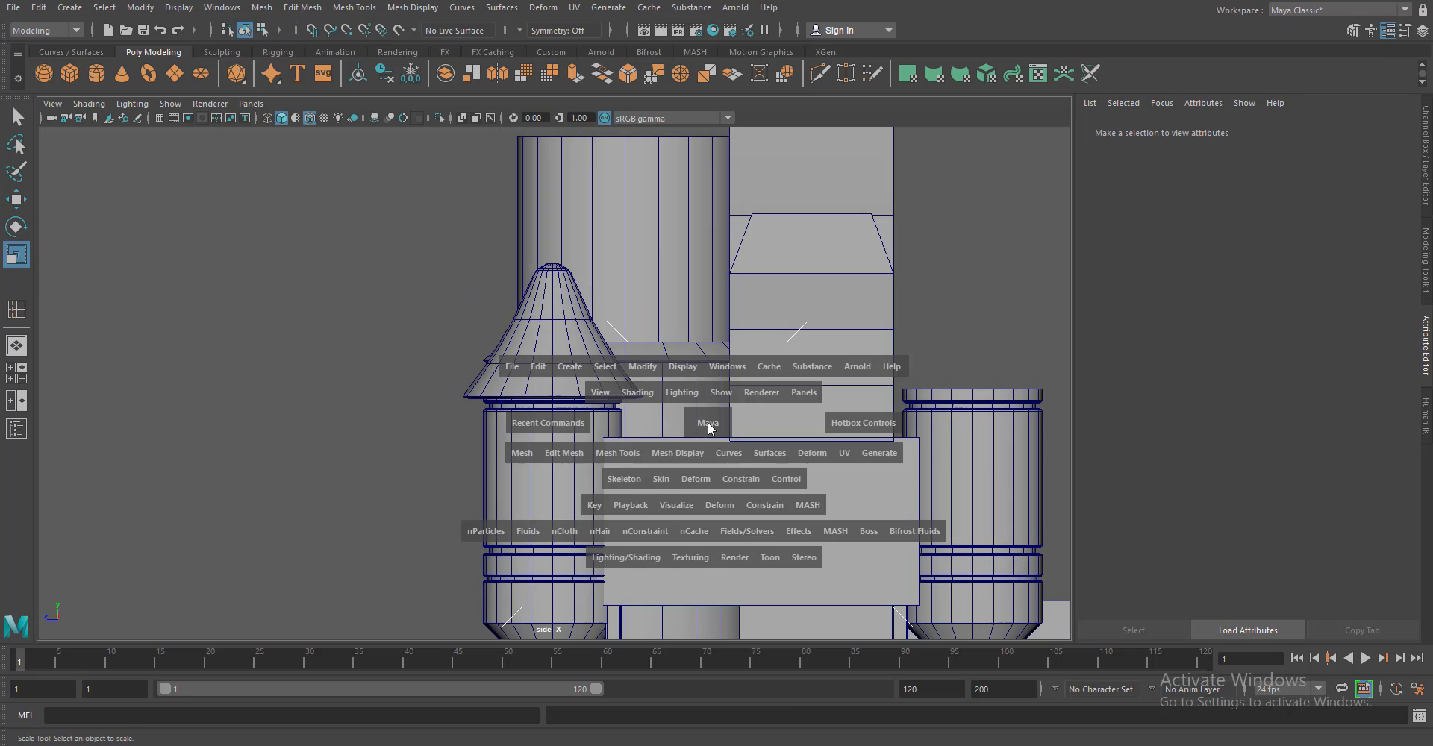
{"action": "left_click_drag", "start_coordinate": [689, 415], "coordinate": [522, 418]}
Duplicate the left leg, rotate it horizontal, and raise it under the platform as a crossbar
{"action": "left_click", "coordinate": [374, 484]}
{"action": "key", "text": "ctrl+d"}
{"action": "key", "text": "e"}
{"action": "left_click_drag", "start_coordinate": [523, 373], "coordinate": [607, 486]}
{"action": "key", "text": "w"}
{"action": "left_click_drag", "start_coordinate": [528, 394], "coordinate": [573, 415]}
{"action": "key", "text": "f"}
{"action": "scroll", "scroll_direction": "down", "scroll_amount": 3}
Stretch the crossbar much longer across the tower legs
{"action": "key", "text": "r"}
{"action": "left_click_drag", "start_coordinate": [589, 366], "coordinate": [665, 448]}
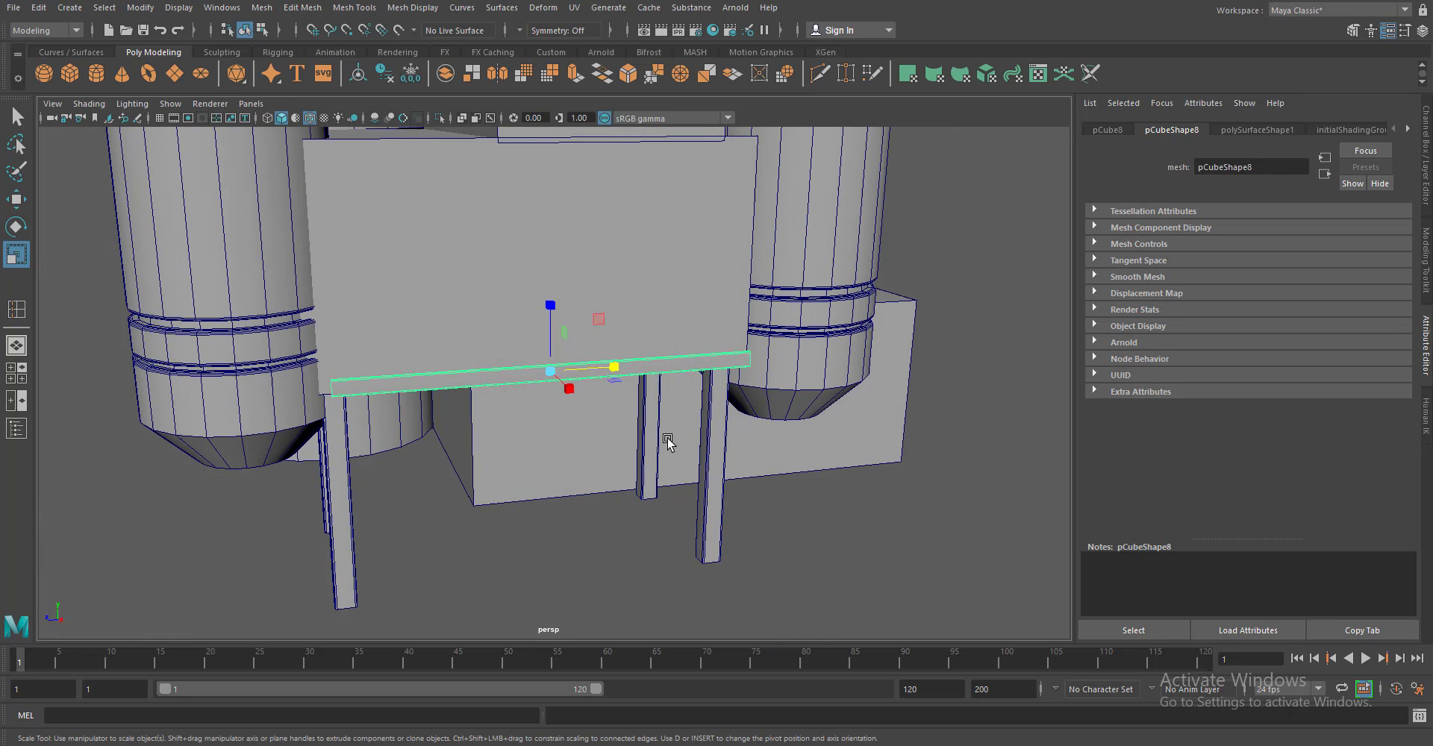
{"action": "key", "text": "w"}
{"action": "key", "text": "r"}
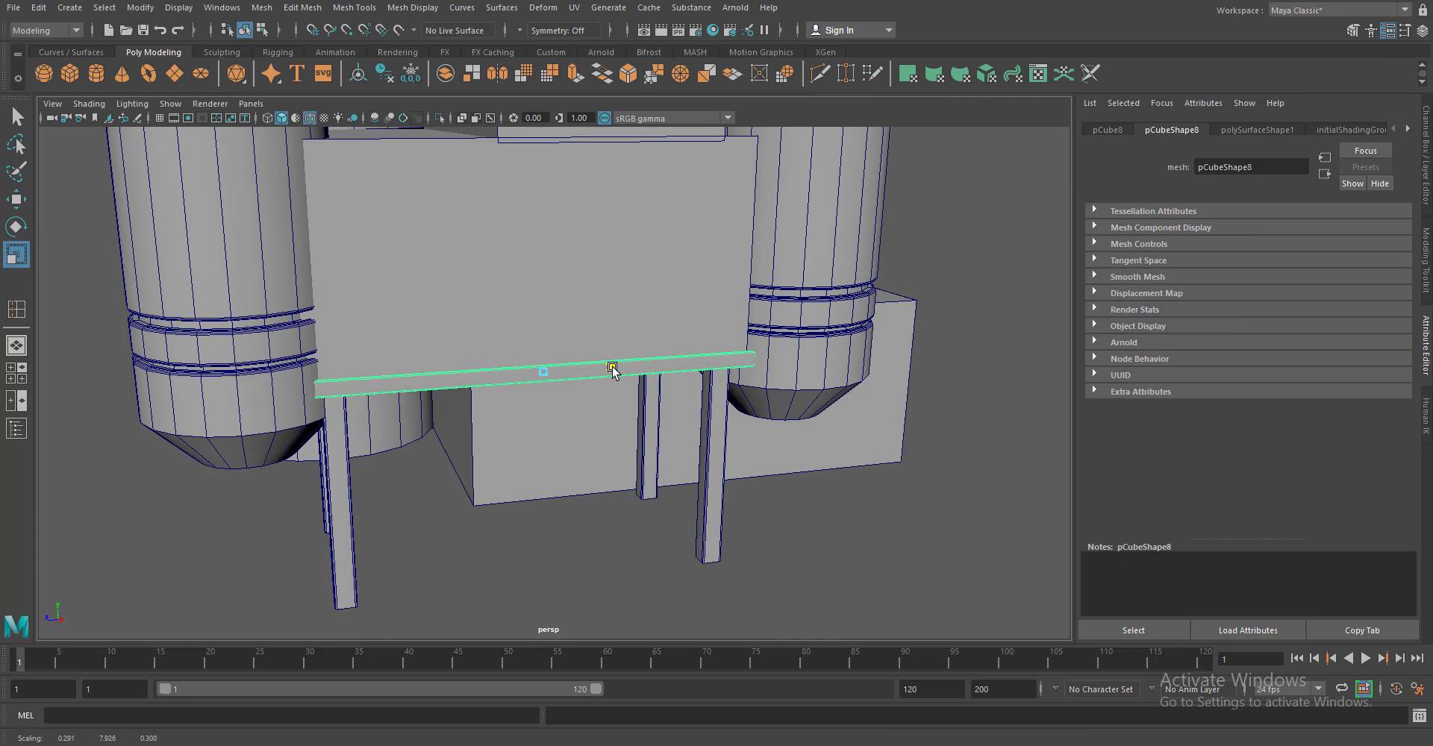
{"action": "scroll", "scroll_direction": "down", "scroll_amount": 3}
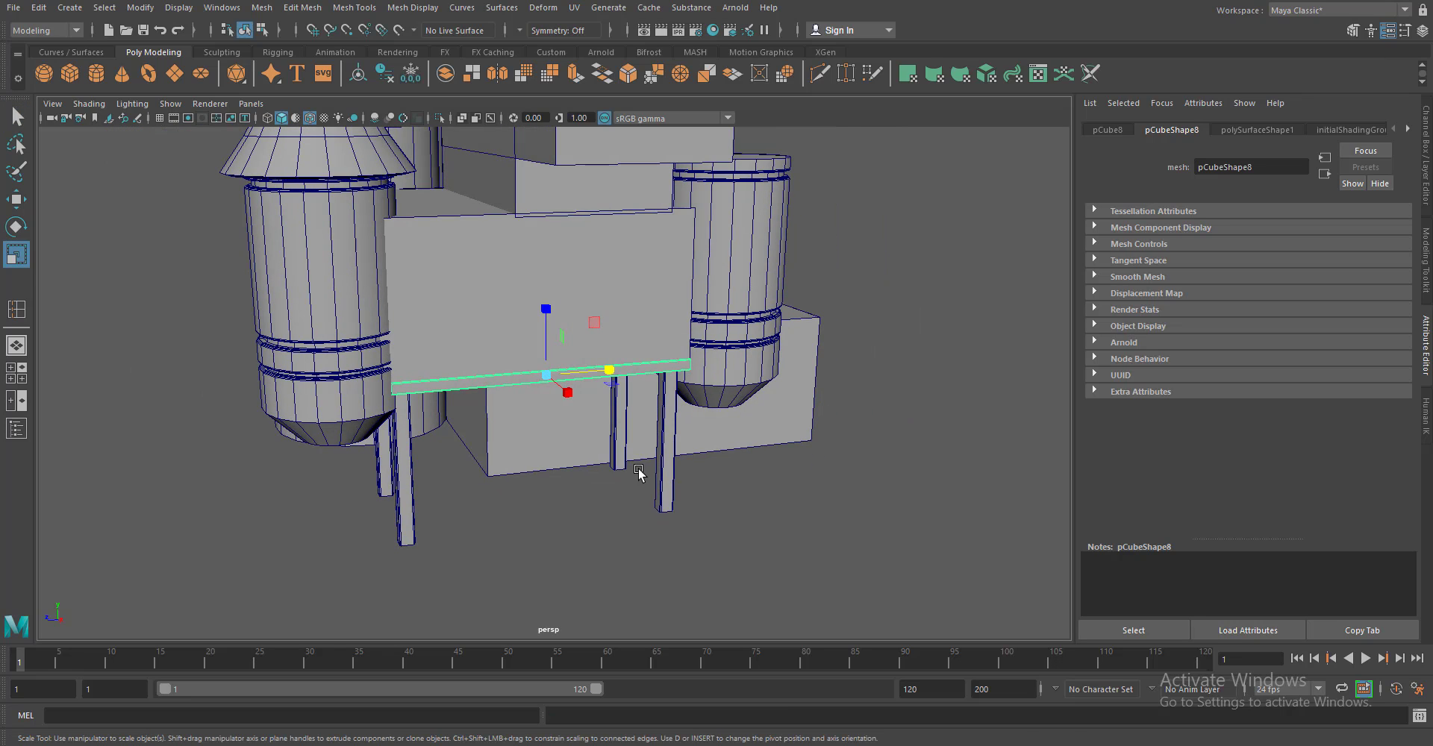
Copy the crossbar upward and turn a copy into an upright strut slid into place
{"action": "left_click_drag", "start_coordinate": [549, 307], "coordinate": [547, 143]}
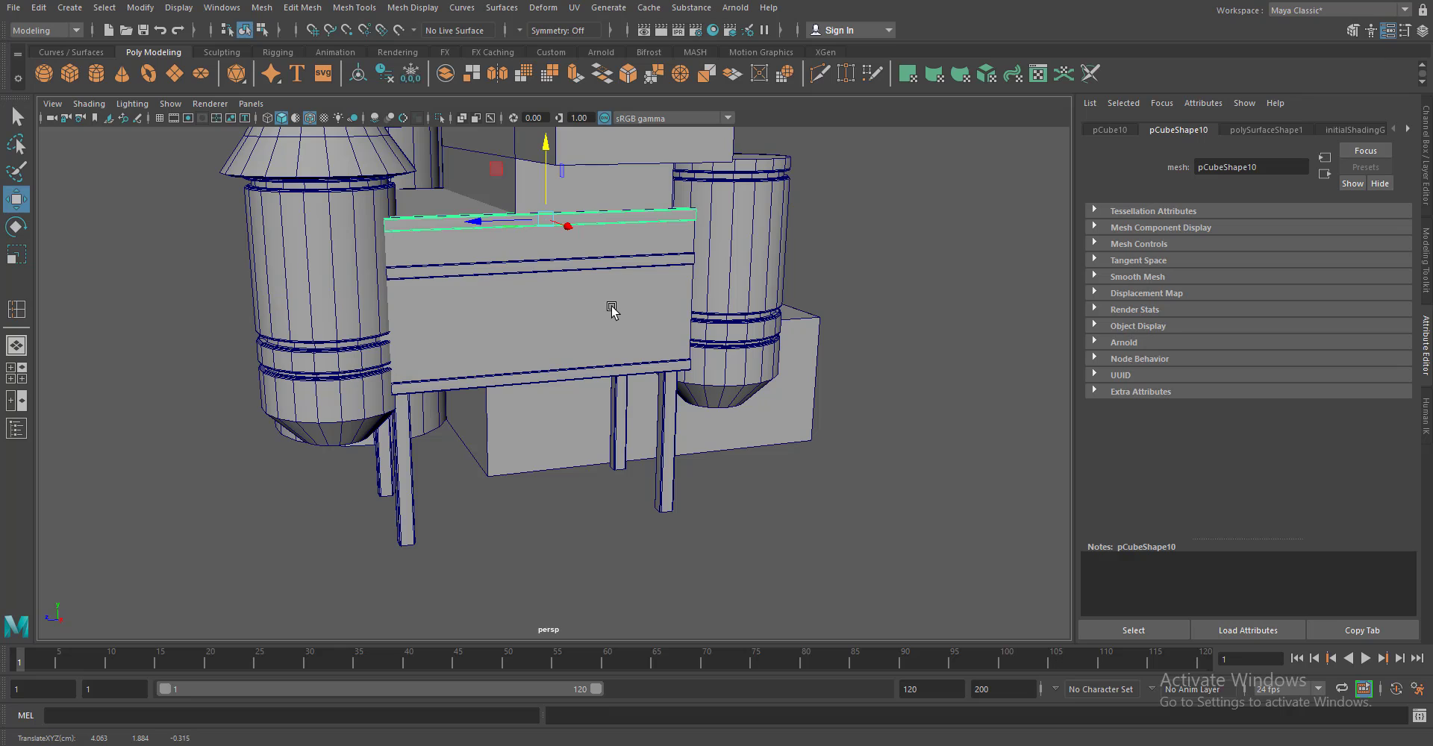
{"action": "left_click_drag", "start_coordinate": [613, 391], "coordinate": [487, 420]}
{"action": "key", "text": "e"}
{"action": "key", "text": "w"}
{"action": "left_click_drag", "start_coordinate": [441, 378], "coordinate": [461, 358]}
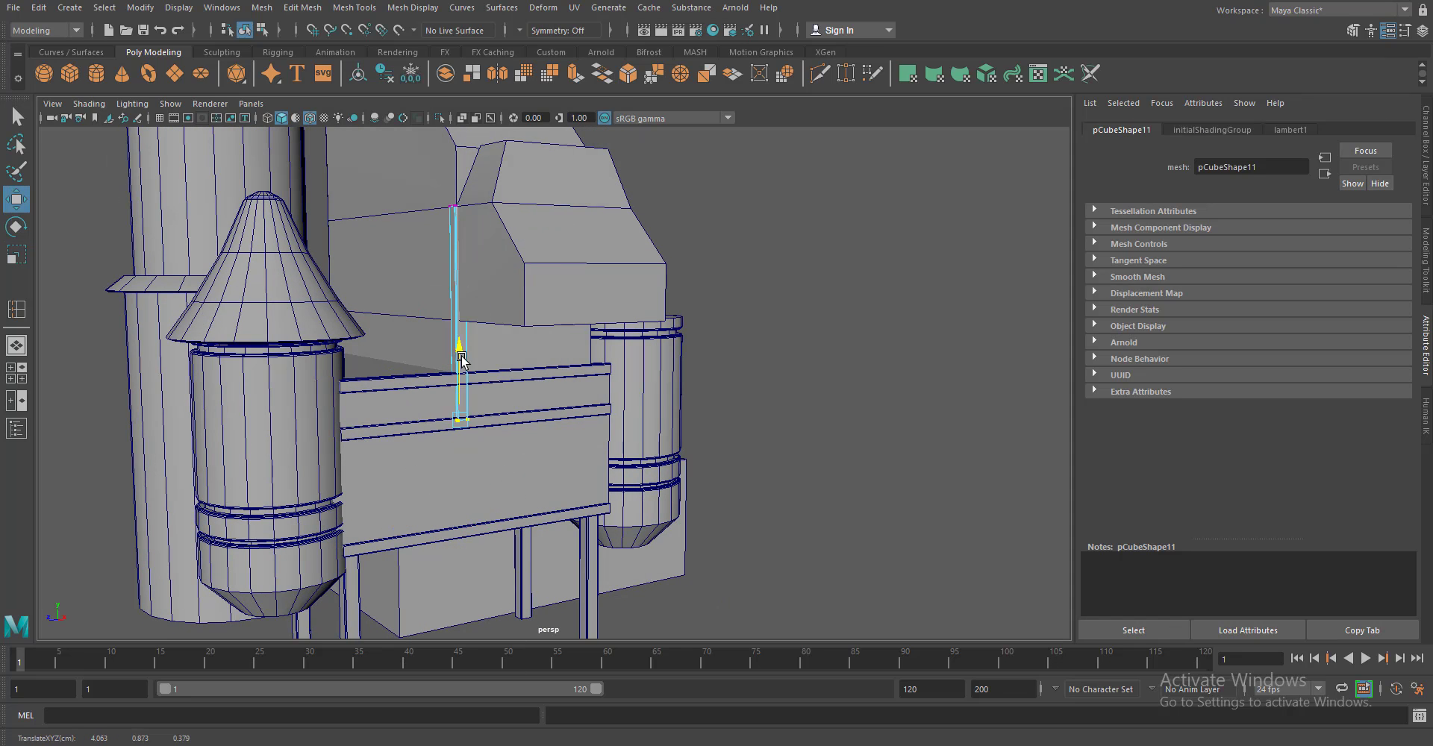
Duplicate the upright strut and zoom in around the tower
{"action": "key", "text": "ctrl+d"}
{"action": "scroll", "scroll_direction": "down", "scroll_amount": 3}
{"action": "scroll", "scroll_direction": "up", "scroll_amount": 3}
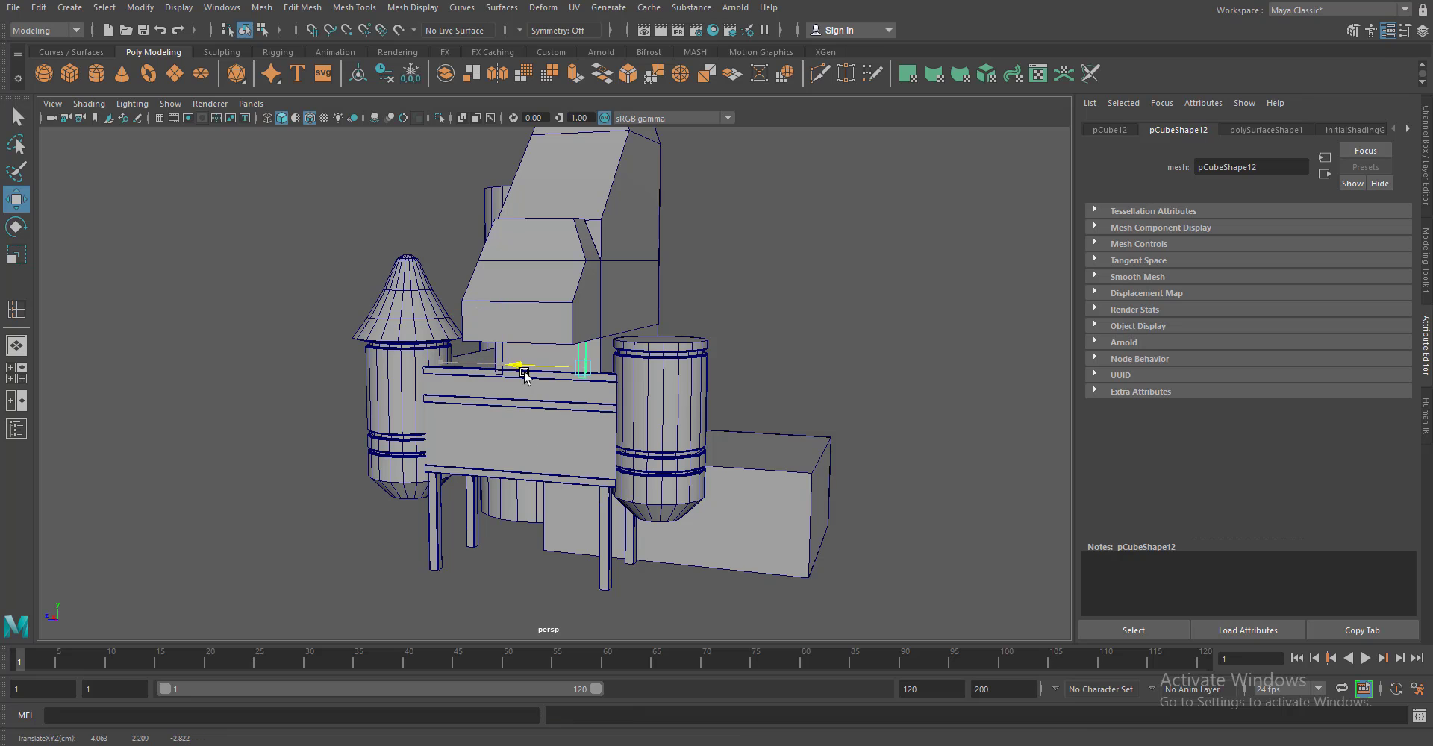
{"action": "left_click_drag", "start_coordinate": [542, 379], "coordinate": [726, 451]}
{"action": "left_click", "coordinate": [726, 452]}
{"action": "scroll", "scroll_direction": "up", "scroll_amount": 3}
{"action": "scroll", "scroll_direction": "up", "scroll_amount": 3}
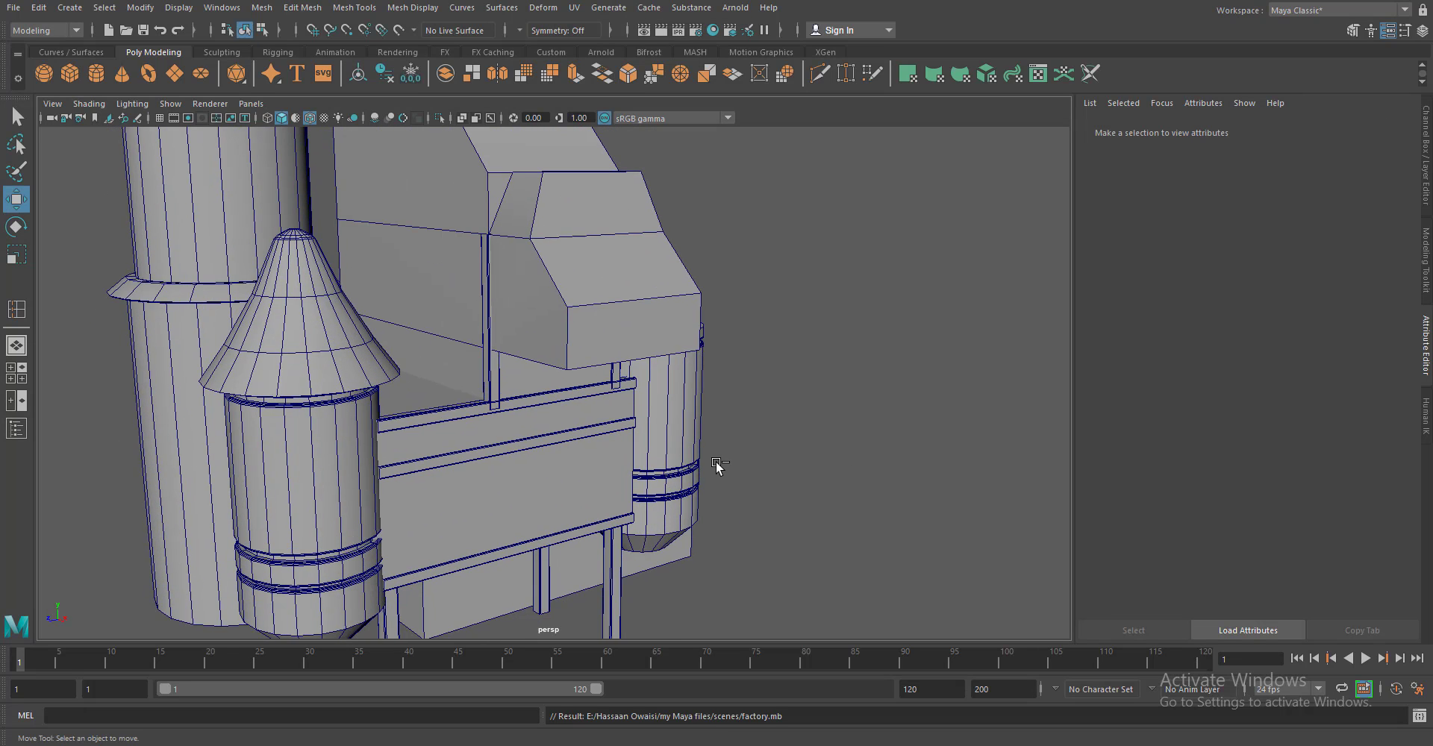
{"action": "scroll", "scroll_direction": "up", "scroll_amount": 3}
Tilt the strut into a diagonal brace and position and size it under the hopper
{"action": "left_click", "coordinate": [497, 329]}
{"action": "key", "text": "e"}
{"action": "left_click_drag", "start_coordinate": [544, 321], "coordinate": [549, 358]}
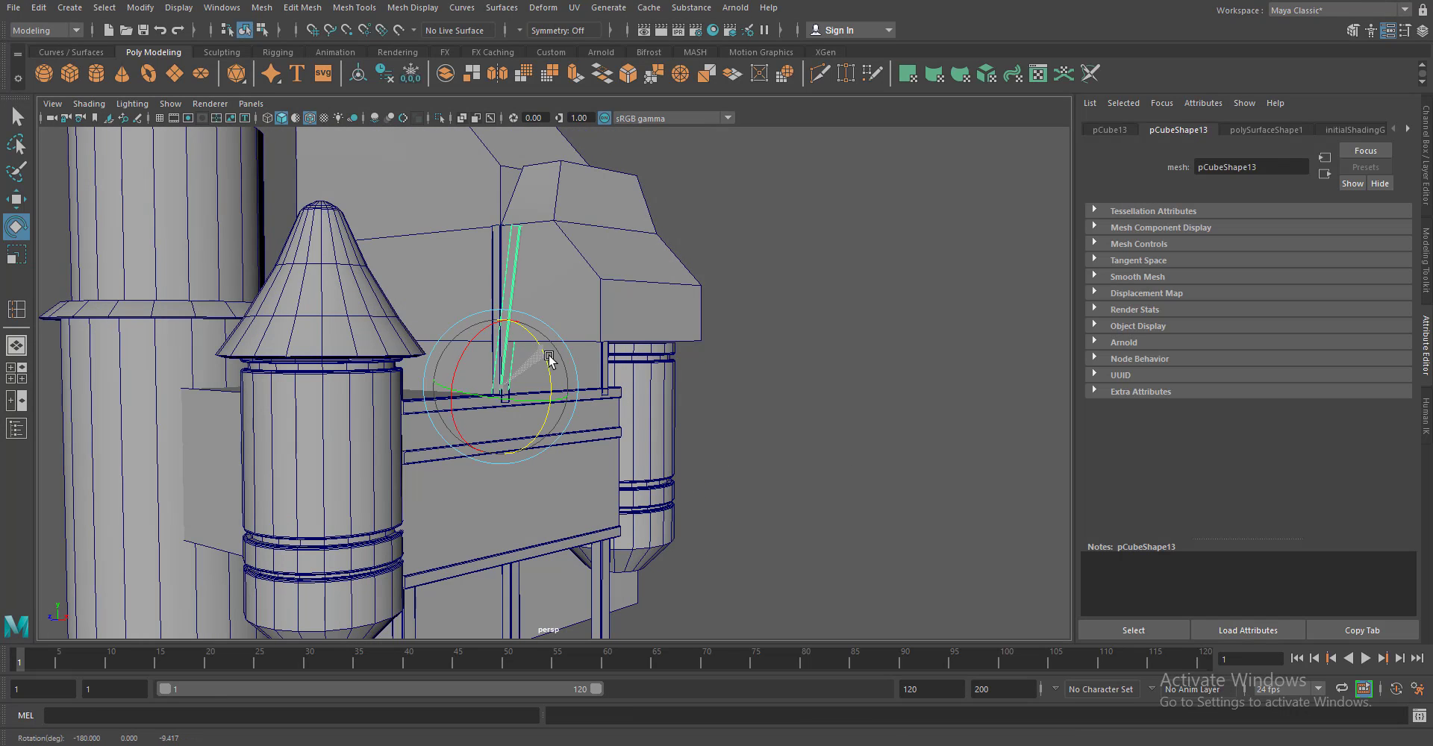
{"action": "left_click_drag", "start_coordinate": [591, 424], "coordinate": [545, 474]}
{"action": "key", "text": "w"}
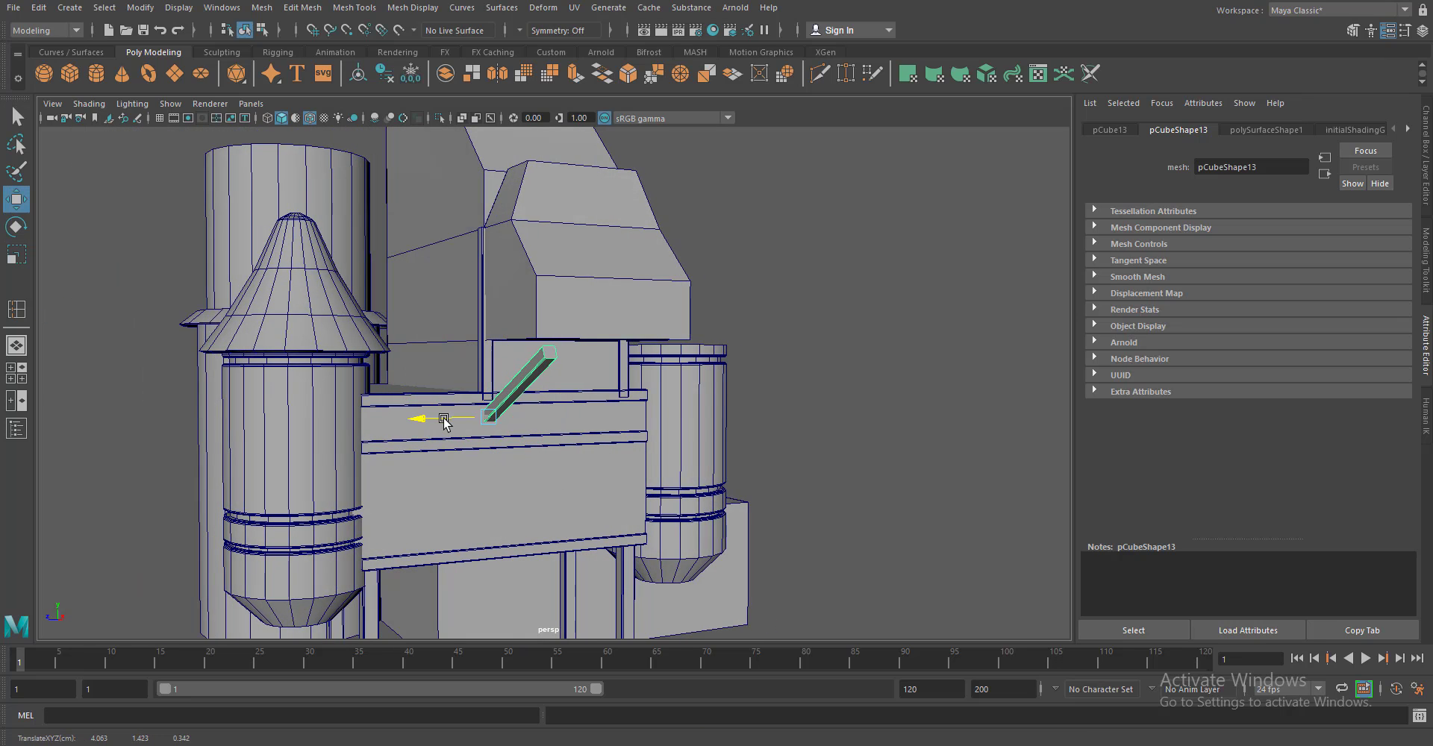
{"action": "left_click_drag", "start_coordinate": [444, 422], "coordinate": [562, 411]}
{"action": "key", "text": "e"}
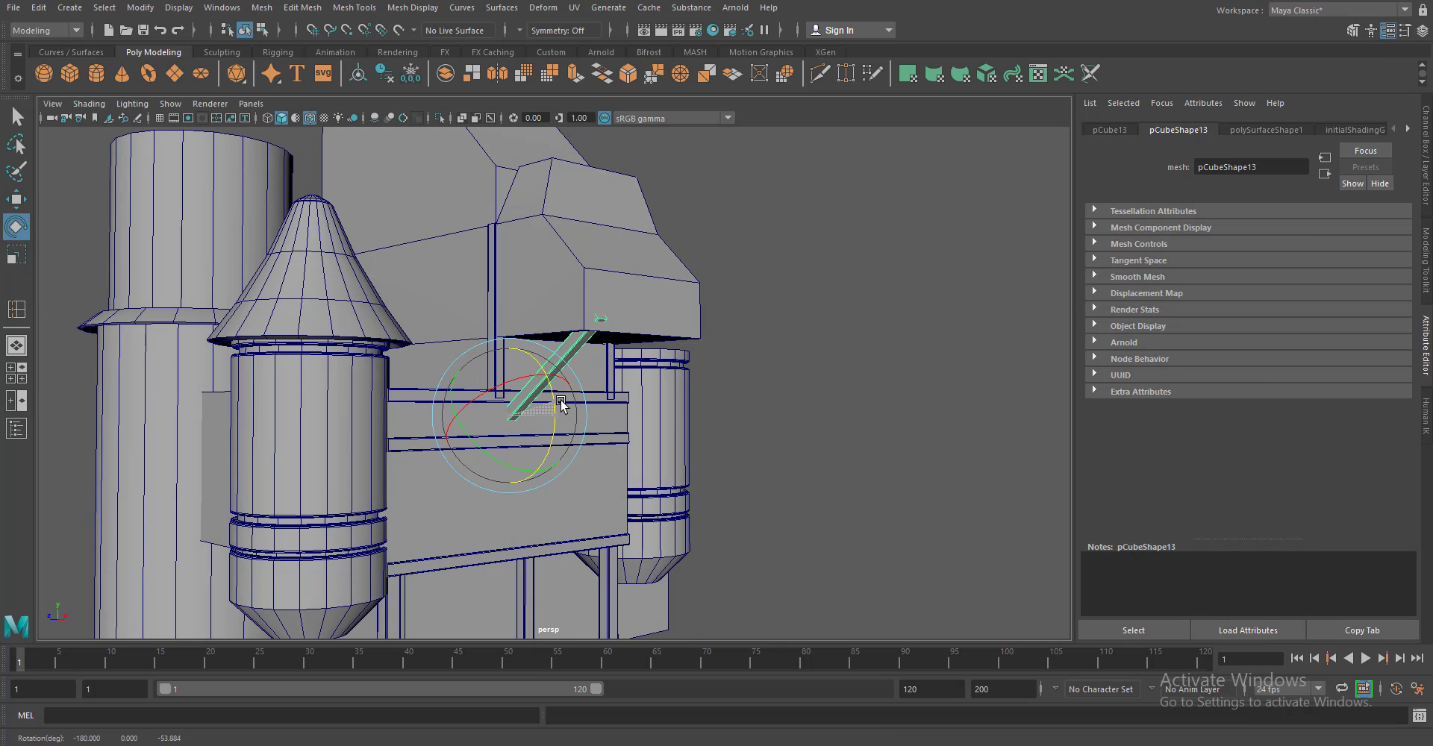
{"action": "key", "text": "r"}
{"action": "left_click_drag", "start_coordinate": [476, 454], "coordinate": [507, 431]}
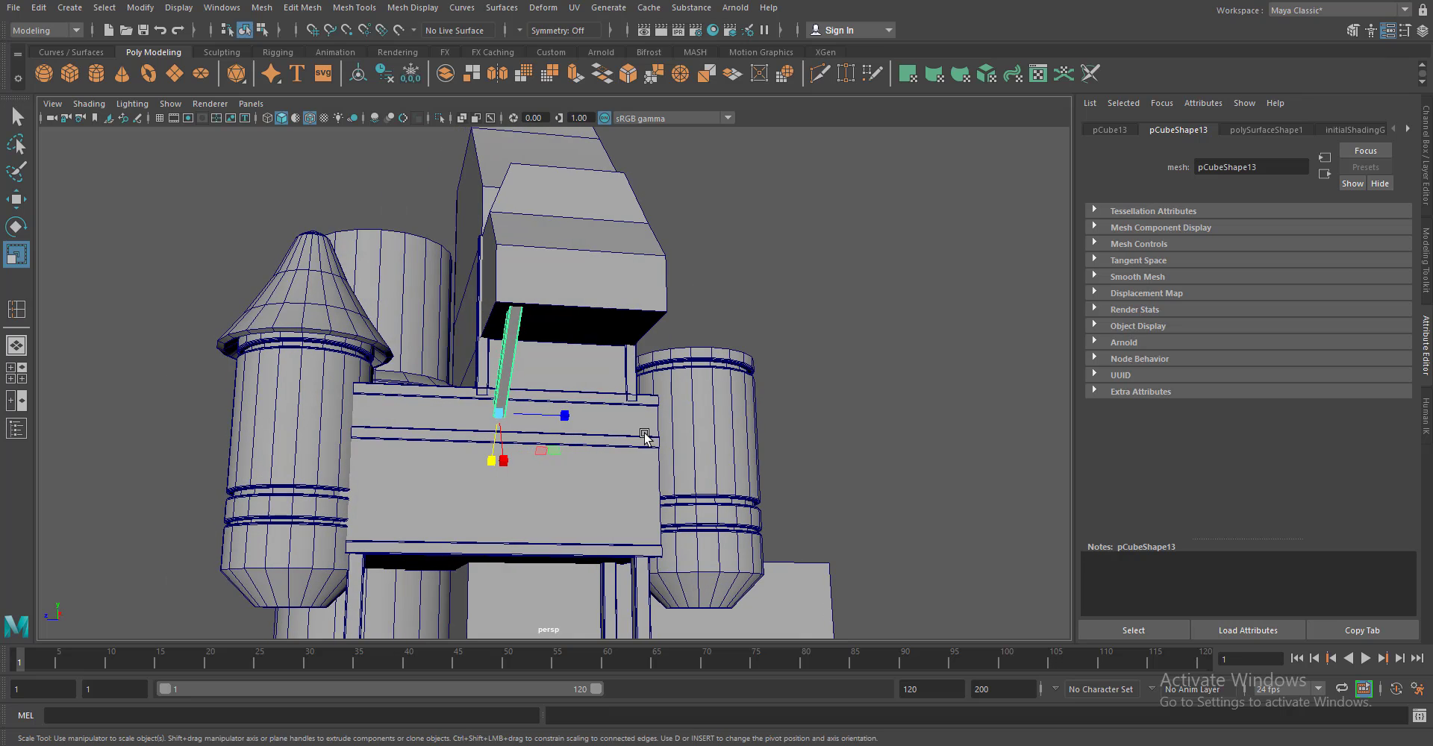
{"action": "key", "text": "w"}
Duplicate the diagonal brace and shift the copy alongside the first along Z
{"action": "key", "text": "ctrl+d"}
{"action": "left_click_drag", "start_coordinate": [694, 464], "coordinate": [465, 425]}
{"action": "key", "text": "e"}
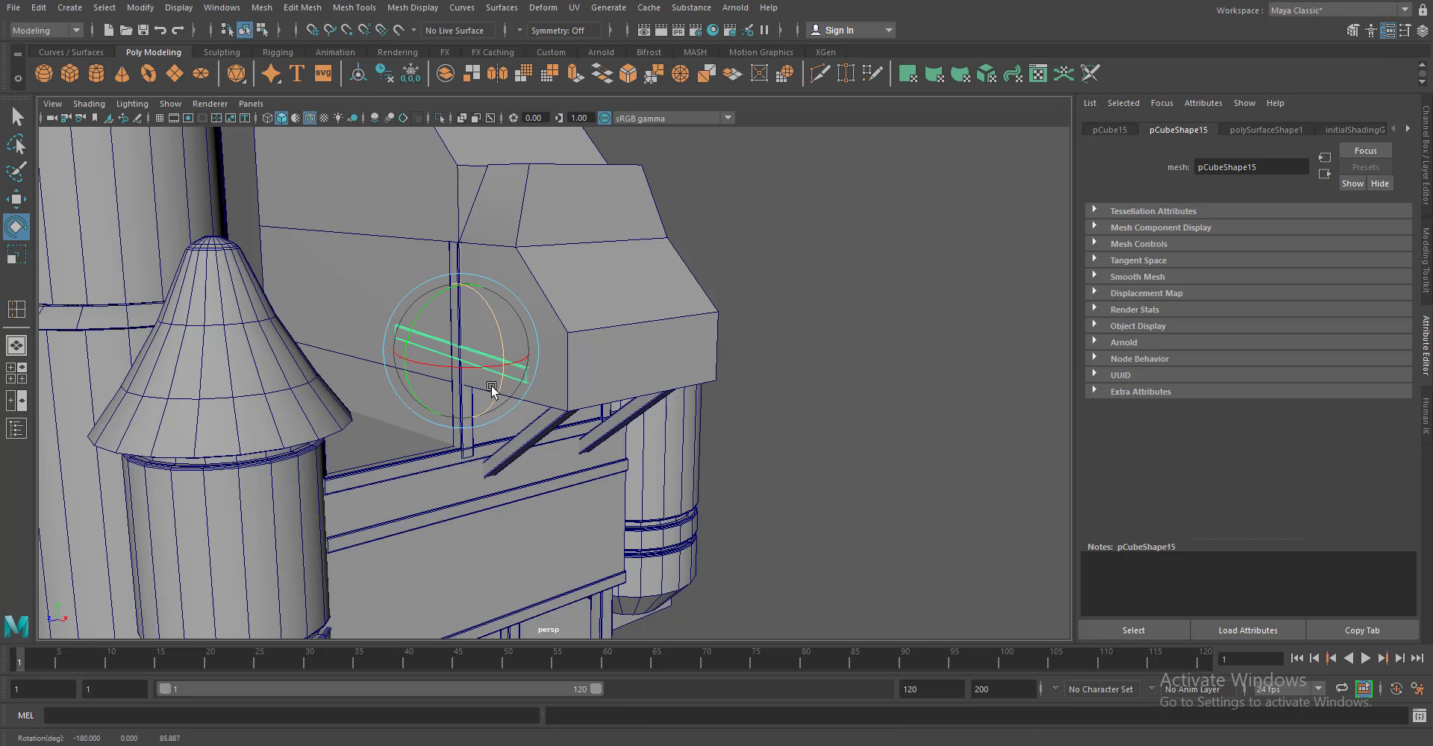
Rotate the bar level and stretch it into a long horizontal rail along the hopper
{"action": "key", "text": "w"}
{"action": "left_click_drag", "start_coordinate": [492, 389], "coordinate": [555, 431]}
{"action": "scroll", "scroll_direction": "up", "scroll_amount": 3}
{"action": "key", "text": "e"}
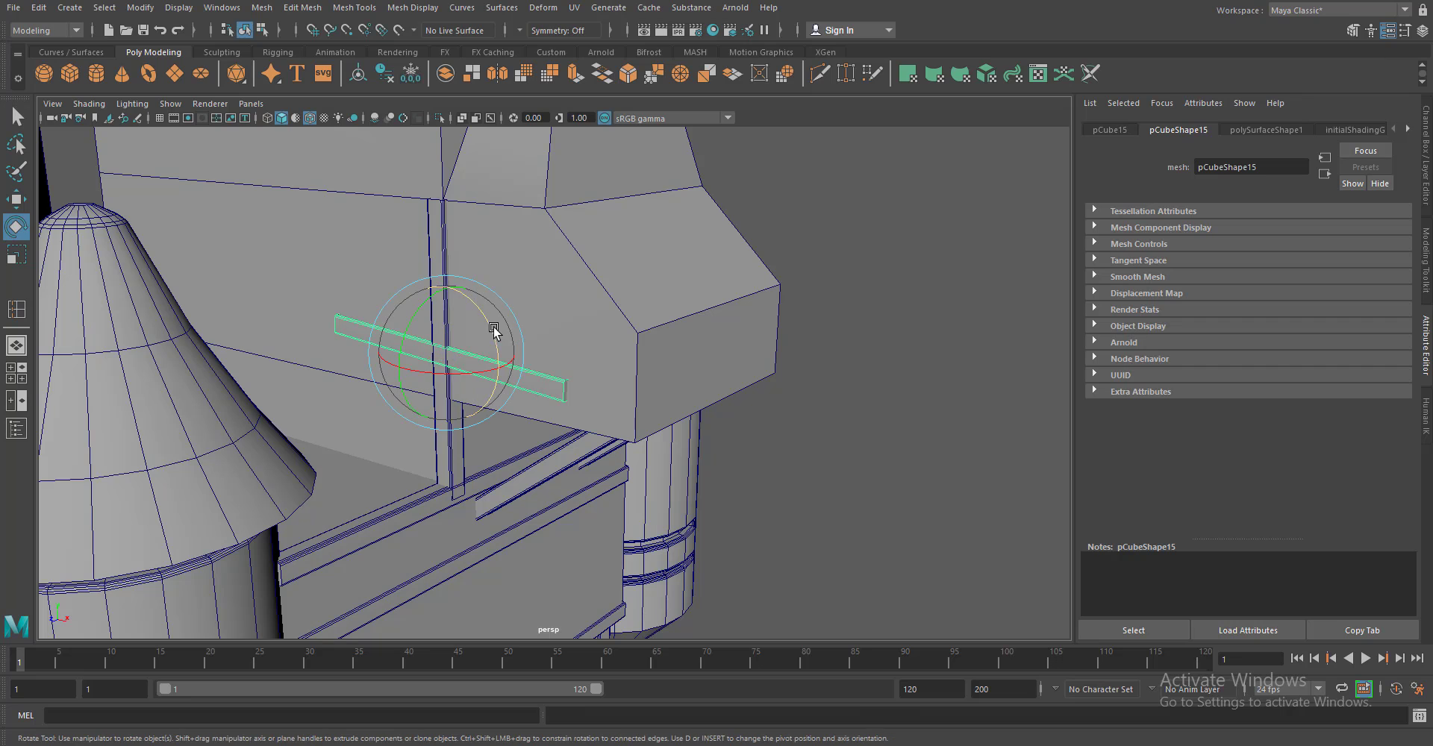
{"action": "left_click_drag", "start_coordinate": [496, 329], "coordinate": [445, 320]}
{"action": "key", "text": "w"}
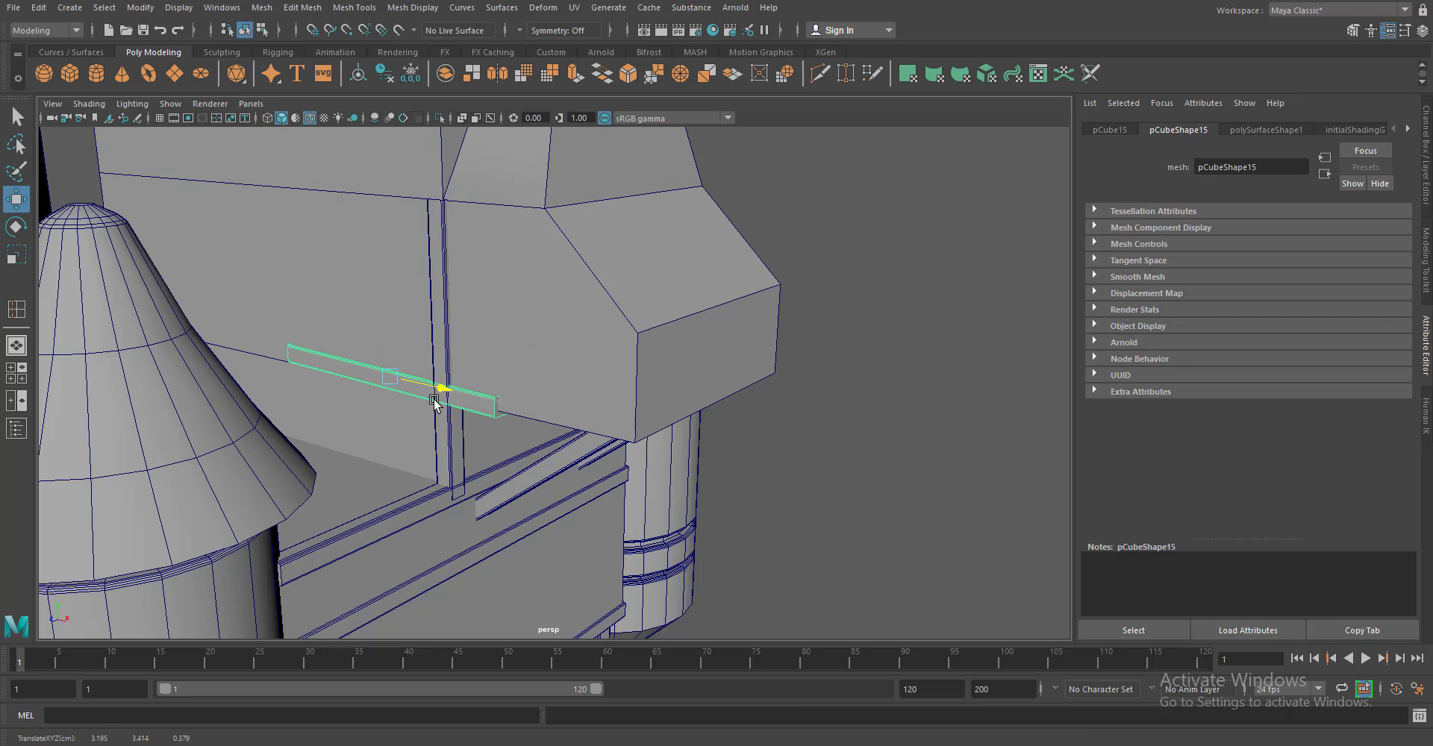
{"action": "left_click_drag", "start_coordinate": [434, 403], "coordinate": [359, 438]}
{"action": "key", "text": "r"}
{"action": "left_click_drag", "start_coordinate": [385, 375], "coordinate": [330, 349]}
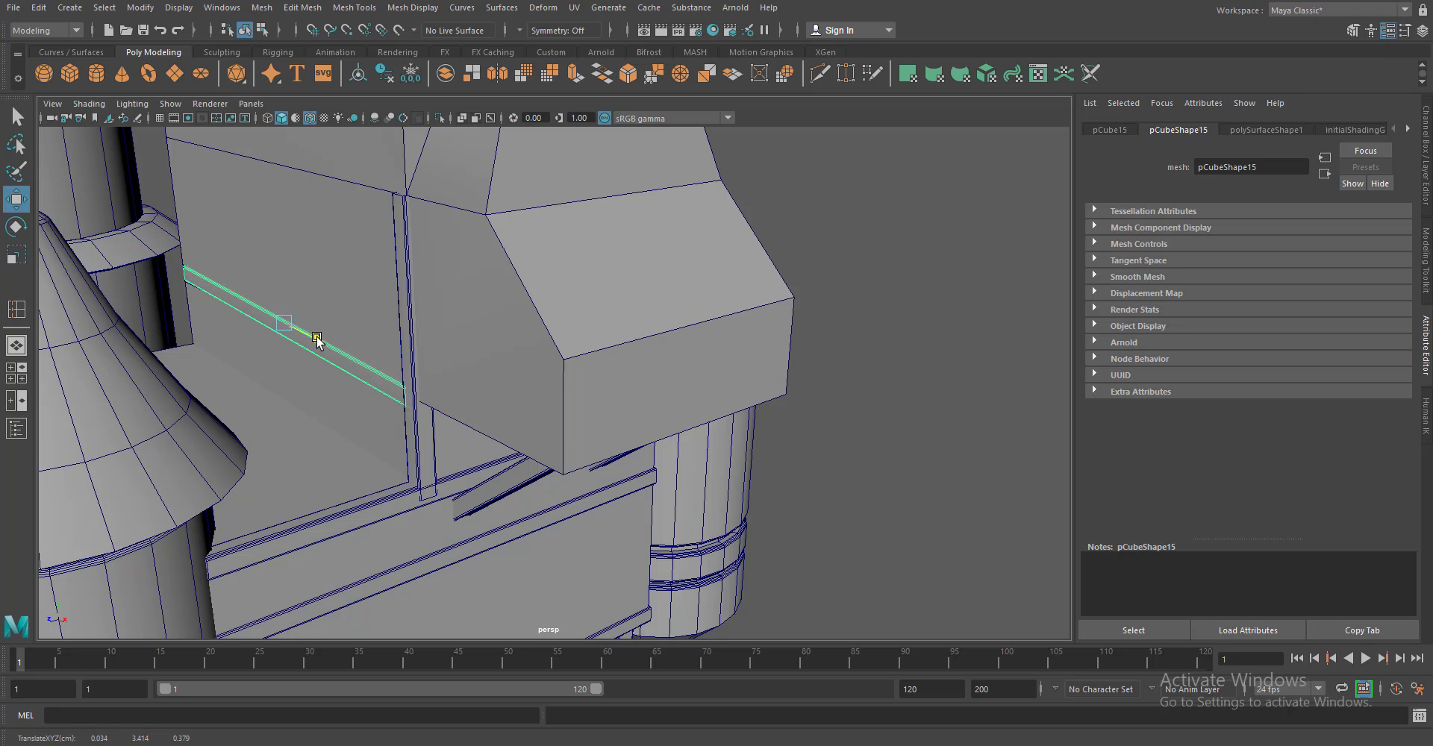
{"action": "left_click_drag", "start_coordinate": [316, 340], "coordinate": [490, 349]}
{"action": "key", "text": "r"}
Copy the rail higher up the side and add an upright post at the rails' end
{"action": "key", "text": "ctrl+d"}
{"action": "key", "text": "w"}
{"action": "left_click_drag", "start_coordinate": [372, 276], "coordinate": [372, 161]}
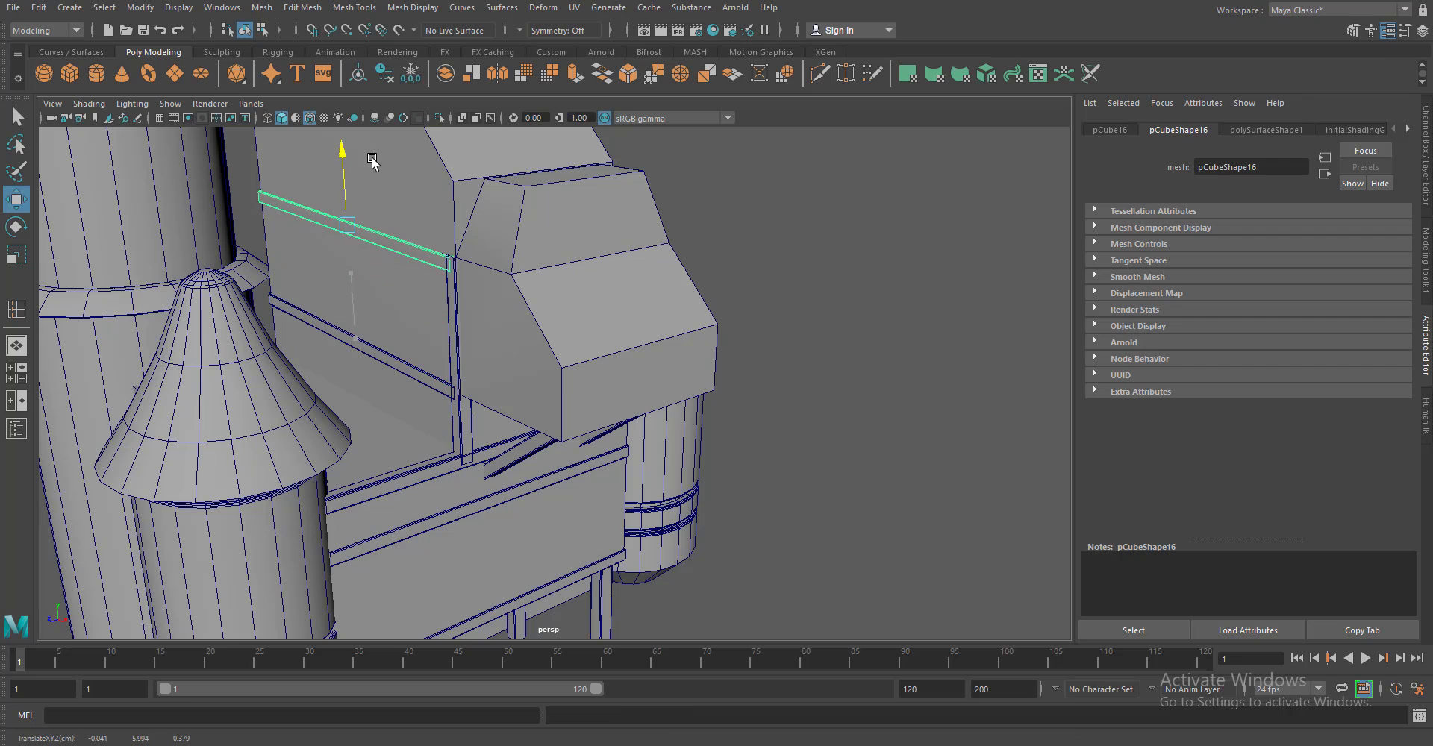
{"action": "left_click", "coordinate": [454, 327]}
{"action": "key", "text": "ctrl+d"}
{"action": "left_click_drag", "start_coordinate": [485, 371], "coordinate": [505, 382]}
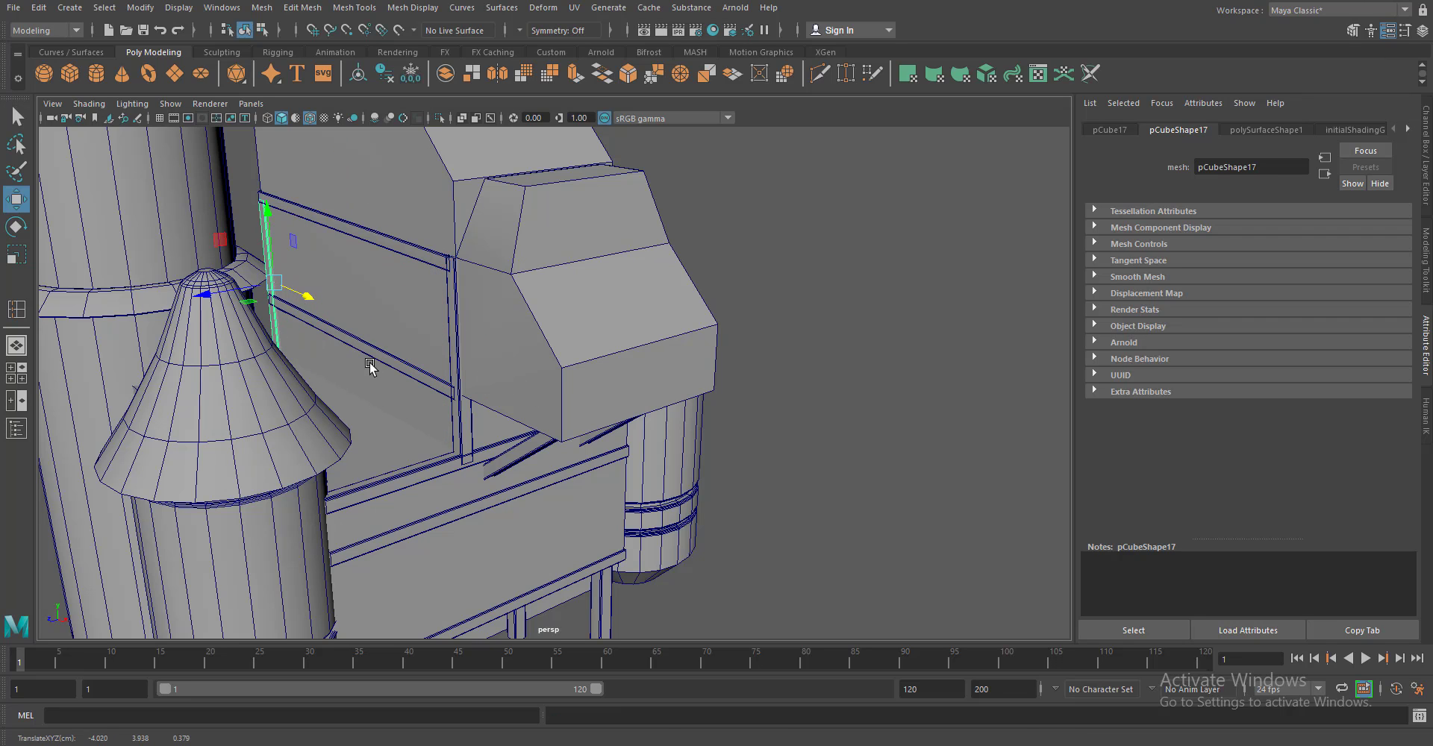
Move a copy of both rails and the post to the opposite side of the hopper
{"action": "left_click_drag", "start_coordinate": [370, 366], "coordinate": [448, 246]}
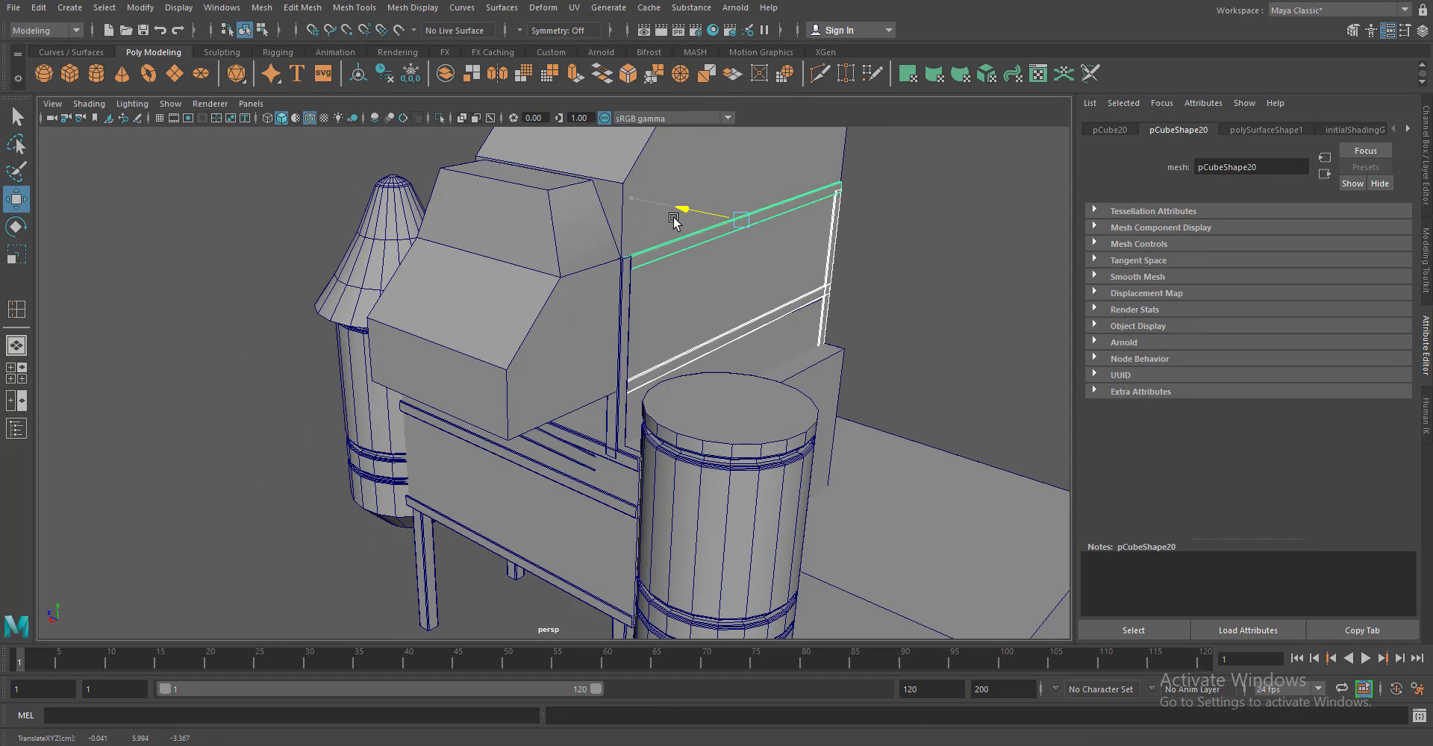
{"action": "left_click_drag", "start_coordinate": [631, 215], "coordinate": [465, 487]}
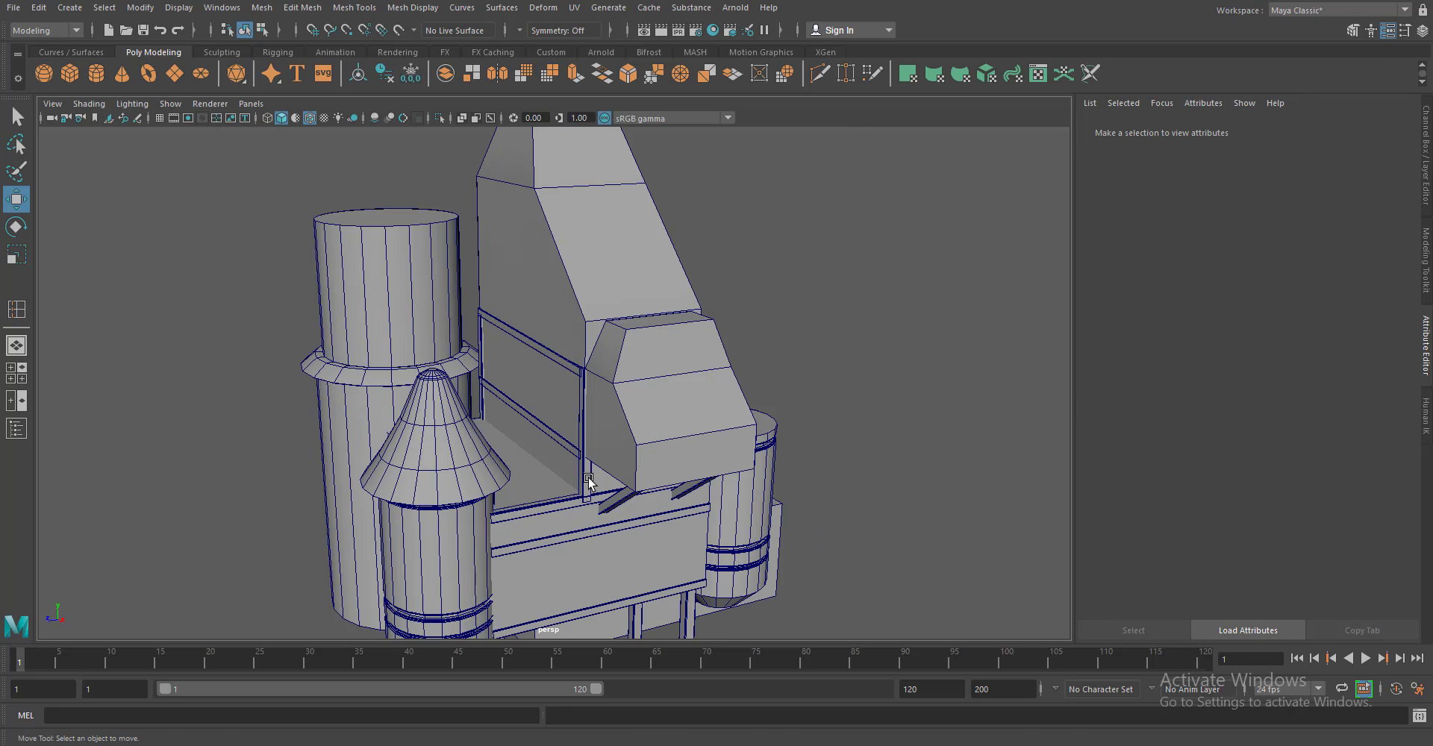
{"action": "left_click", "coordinate": [464, 487]}
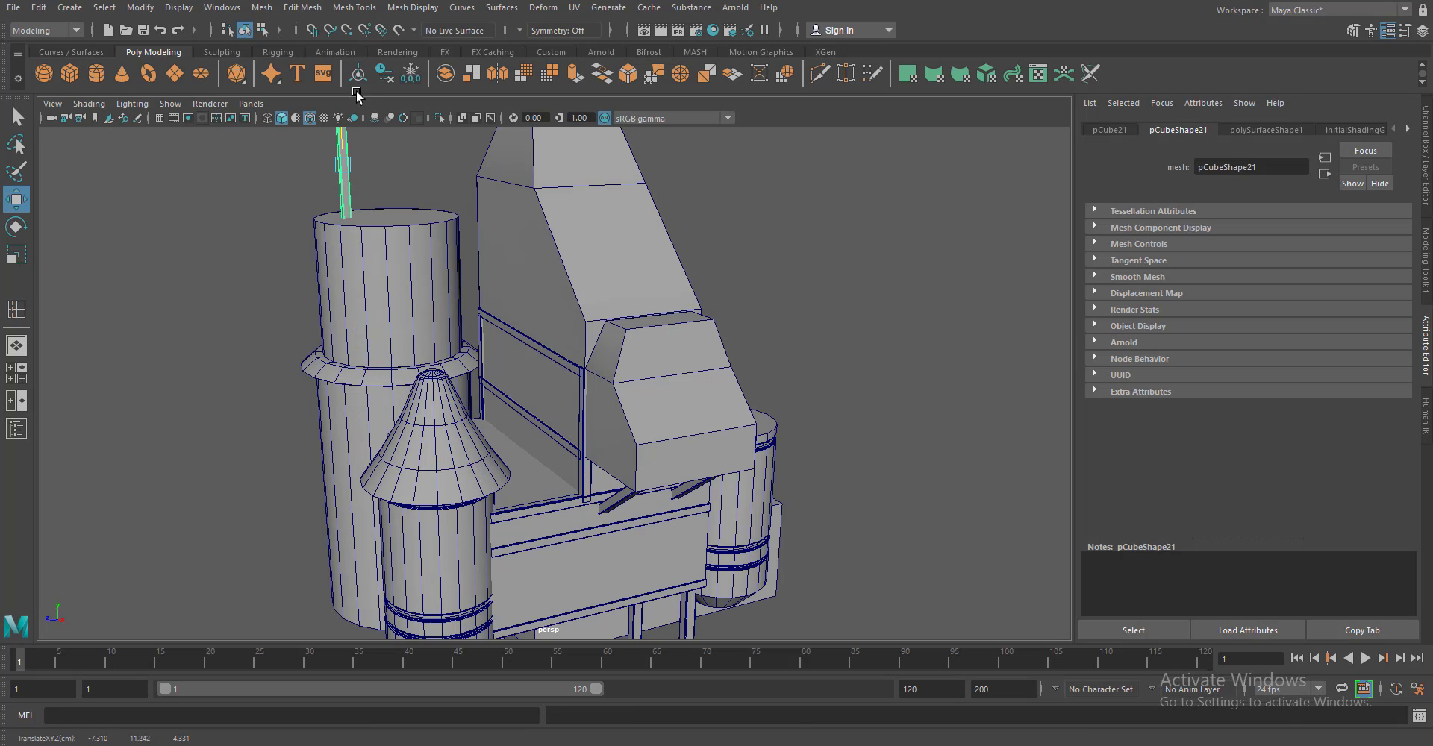
Resize the thin post atop the tall cylinder, undoing a trial duplicate
{"action": "key", "text": "f"}
{"action": "left_click_drag", "start_coordinate": [617, 520], "coordinate": [515, 580]}
{"action": "scroll", "scroll_direction": "up", "scroll_amount": 3}
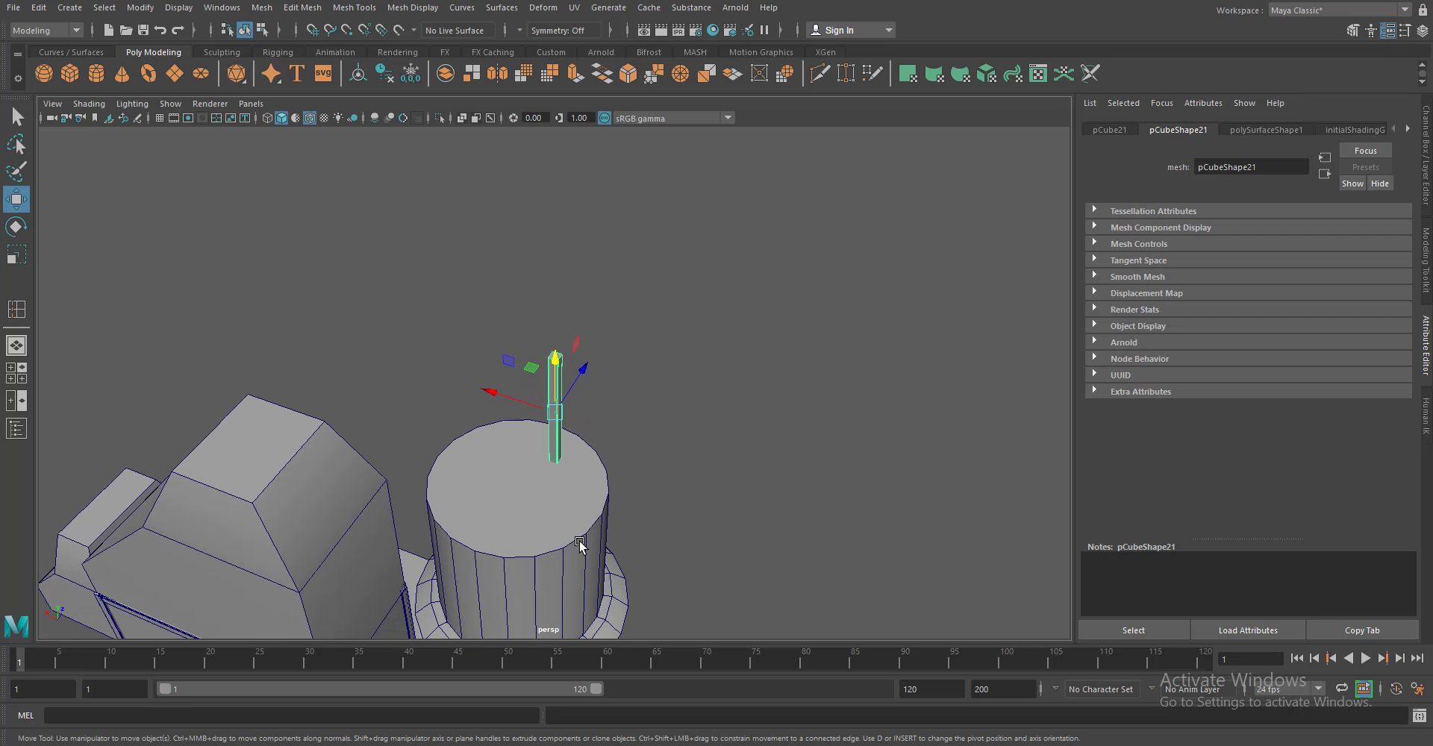
{"action": "left_click_drag", "start_coordinate": [580, 539], "coordinate": [667, 462]}
{"action": "key", "text": "r"}
{"action": "scroll", "scroll_direction": "up", "scroll_amount": 3}
{"action": "scroll", "scroll_direction": "down", "scroll_amount": 3}
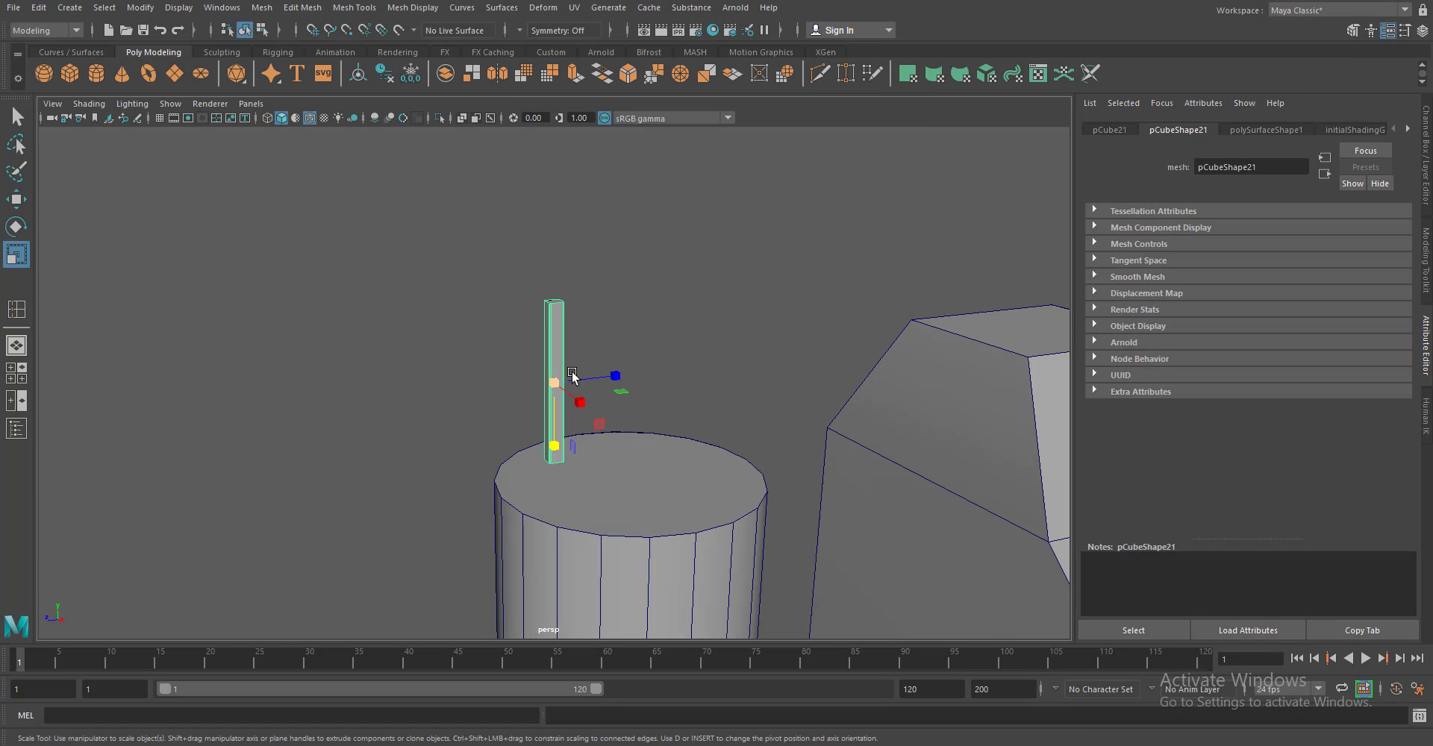
{"action": "key", "text": "w"}
{"action": "left_click_drag", "start_coordinate": [553, 457], "coordinate": [527, 478]}
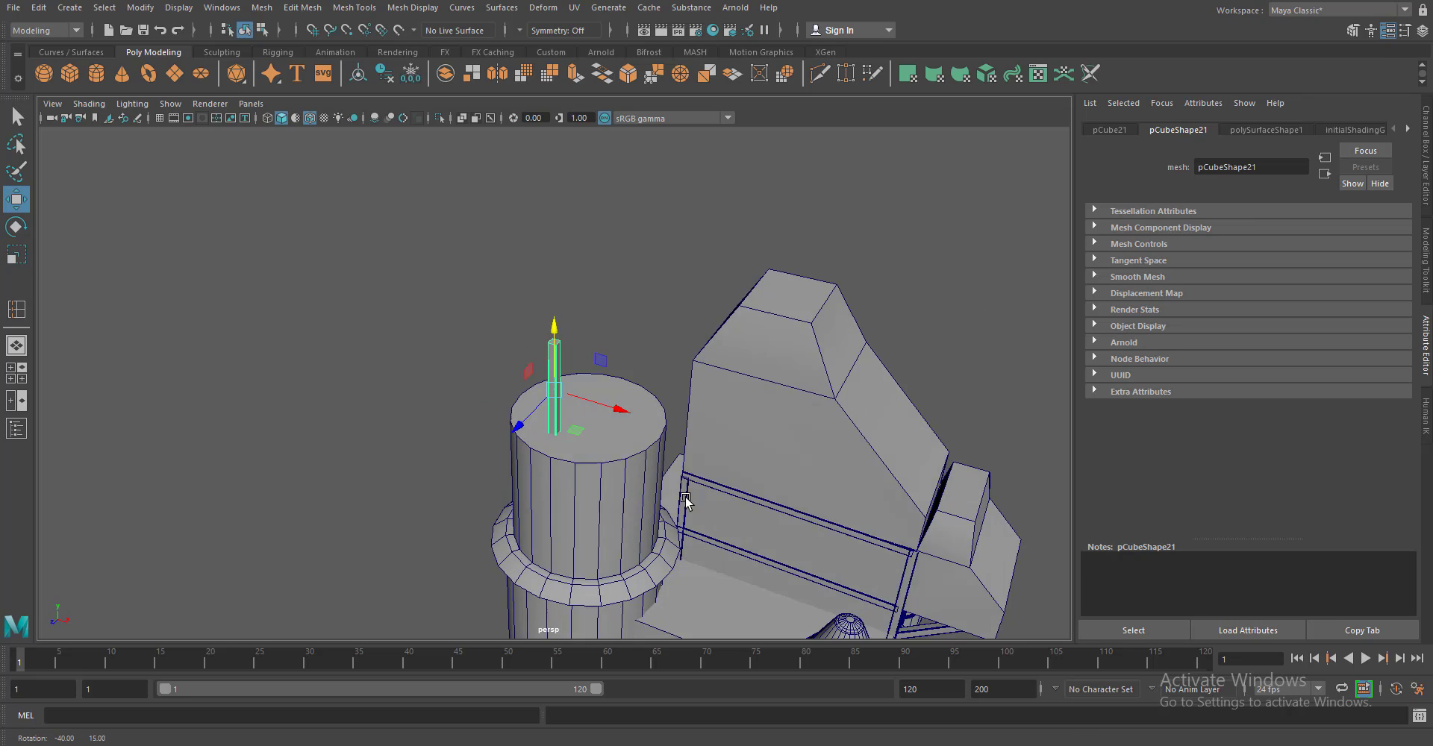
{"action": "key", "text": "ctrl+d"}
{"action": "scroll", "scroll_direction": "up", "scroll_amount": 3}
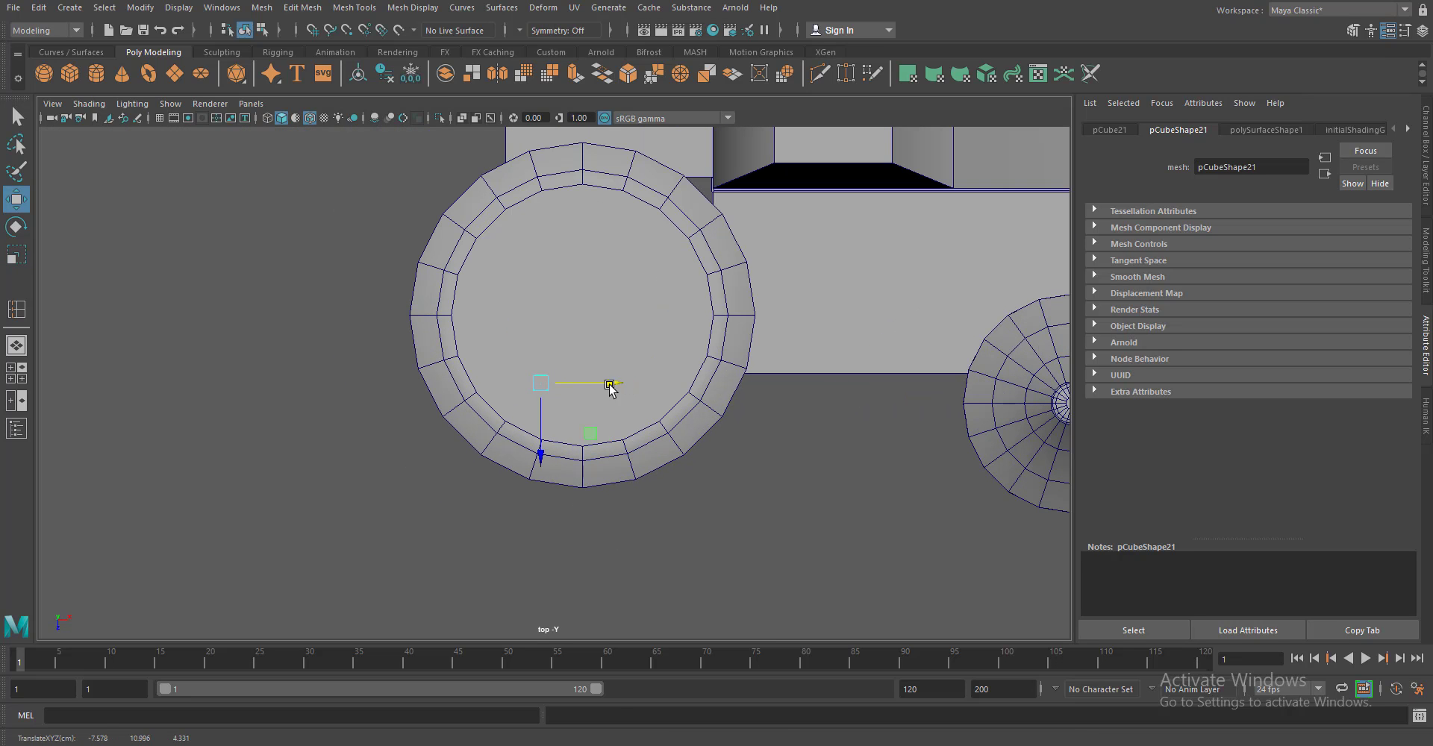
{"action": "left_click_drag", "start_coordinate": [608, 388], "coordinate": [705, 393]}
{"action": "key", "text": "ctrl+z"}
Check the post from side view, then place post copies at the cylinder-top corners in top view
{"action": "key", "text": "space"}
{"action": "left_click_drag", "start_coordinate": [657, 414], "coordinate": [743, 411]}
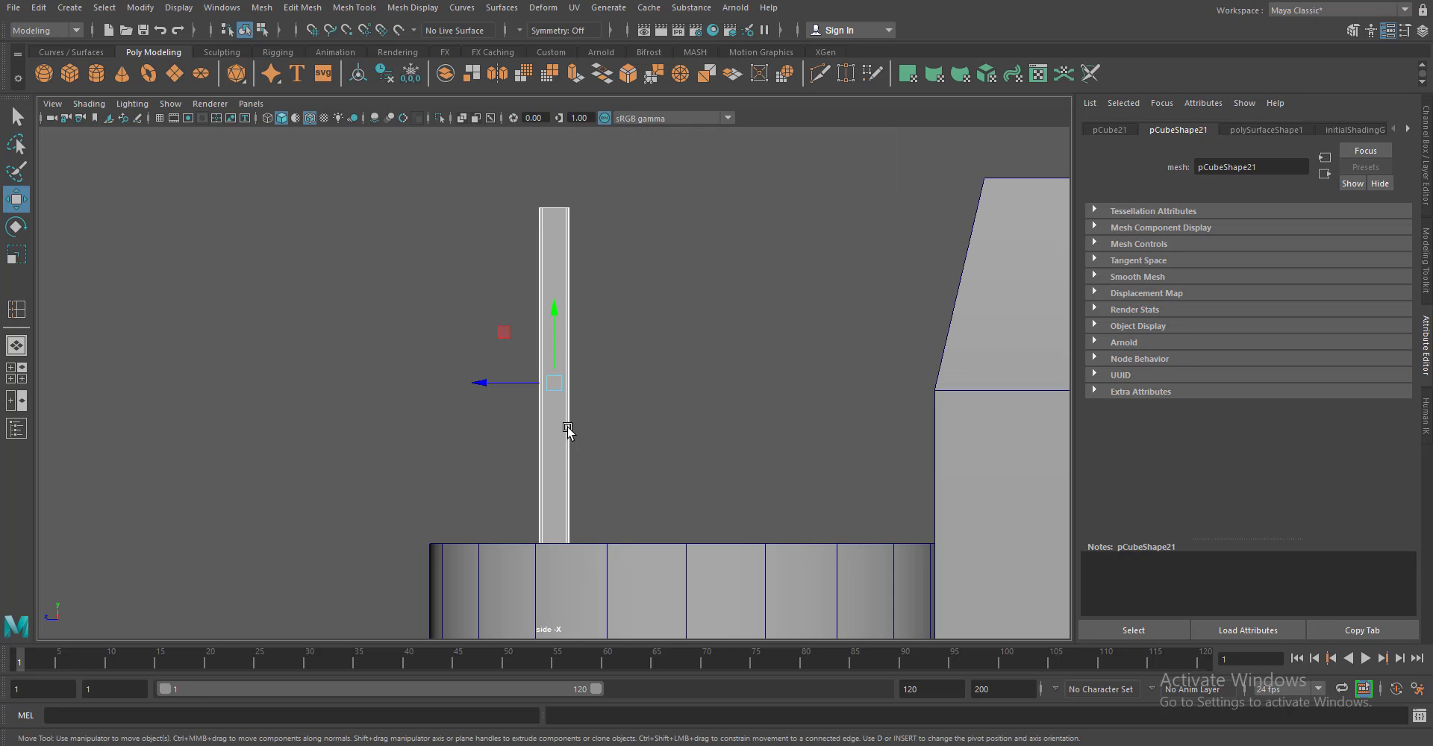
{"action": "key", "text": "space"}
{"action": "left_click_drag", "start_coordinate": [561, 481], "coordinate": [704, 418]}
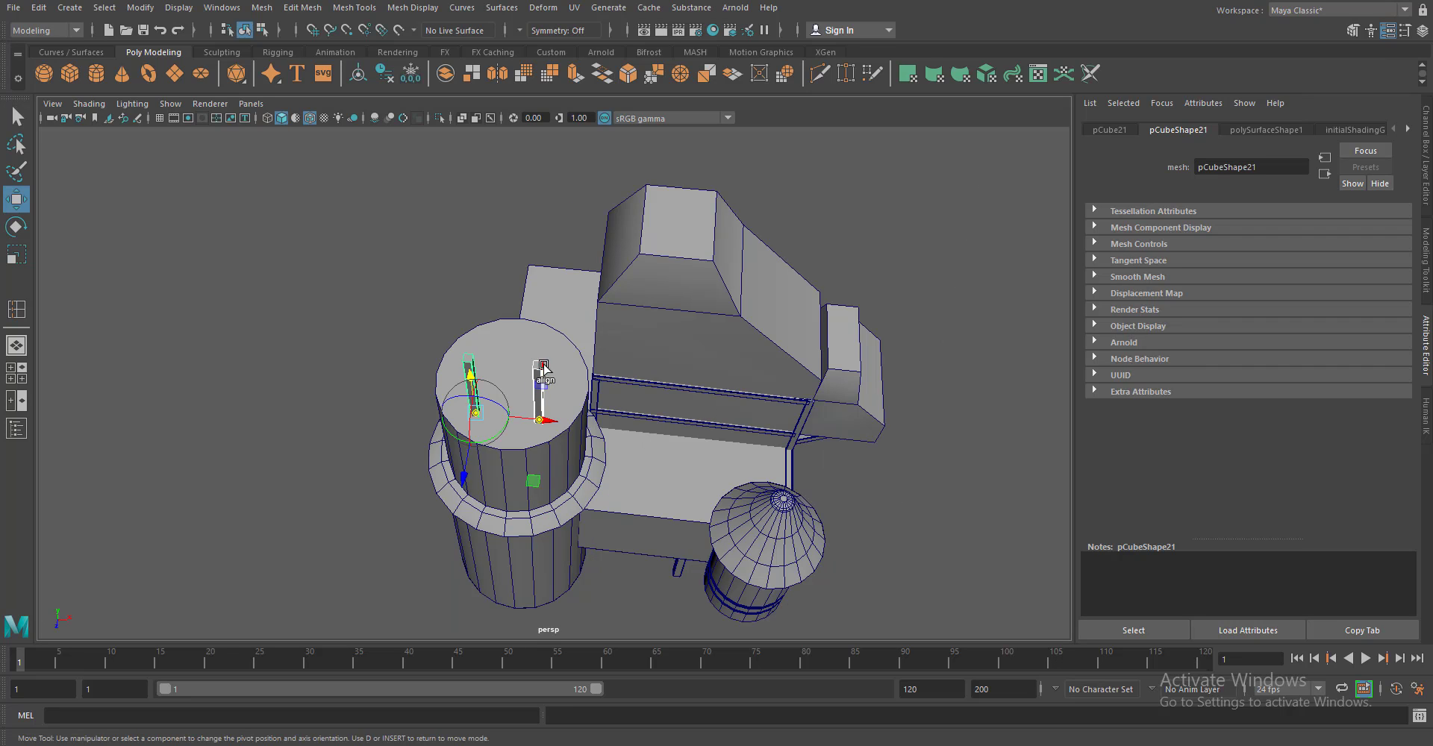
{"action": "left_click", "coordinate": [544, 368]}
{"action": "key", "text": "space"}
{"action": "left_click_drag", "start_coordinate": [544, 455], "coordinate": [536, 400]}
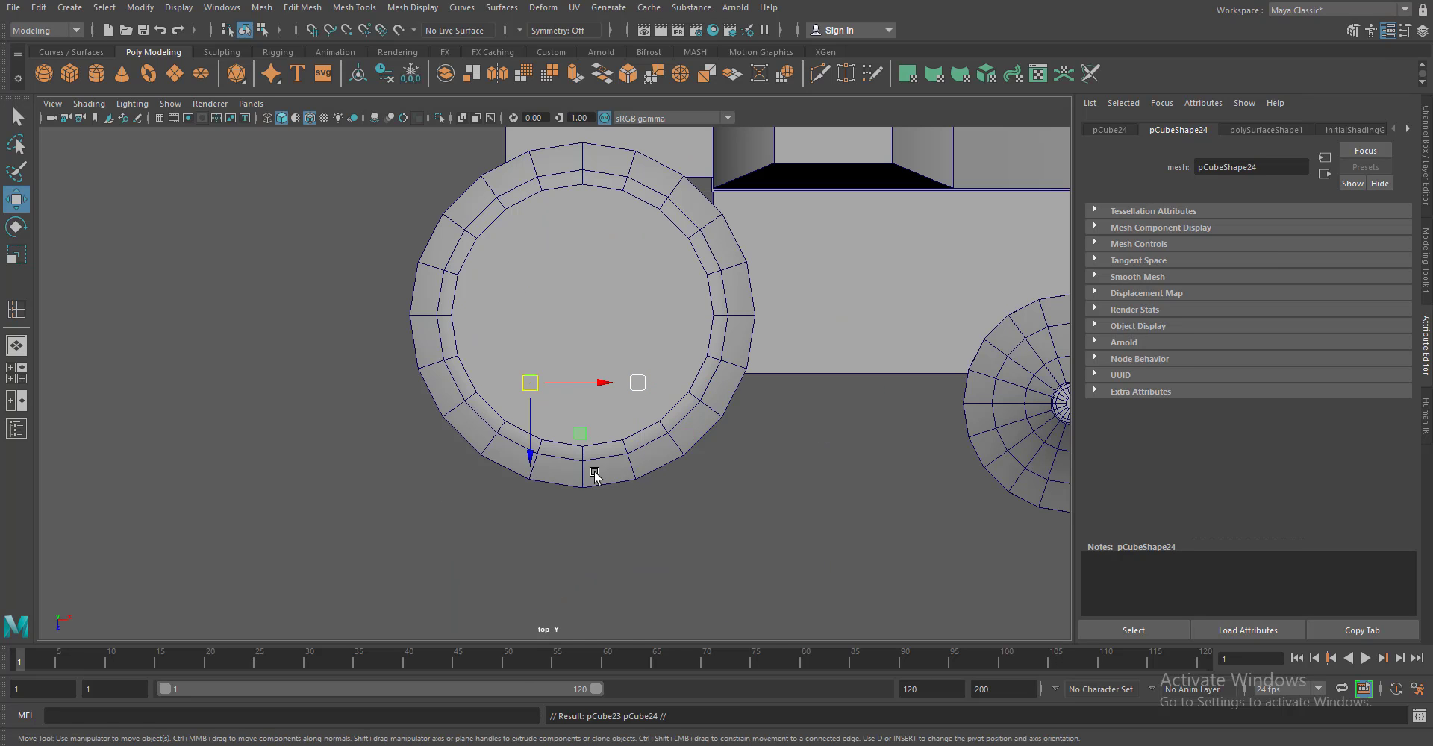
{"action": "left_click_drag", "start_coordinate": [529, 459], "coordinate": [517, 347]}
Rotate the bottom-right and right-hand legs so they lean inward
{"action": "left_click", "coordinate": [637, 383]}
{"action": "scroll", "scroll_direction": "up", "scroll_amount": 3}
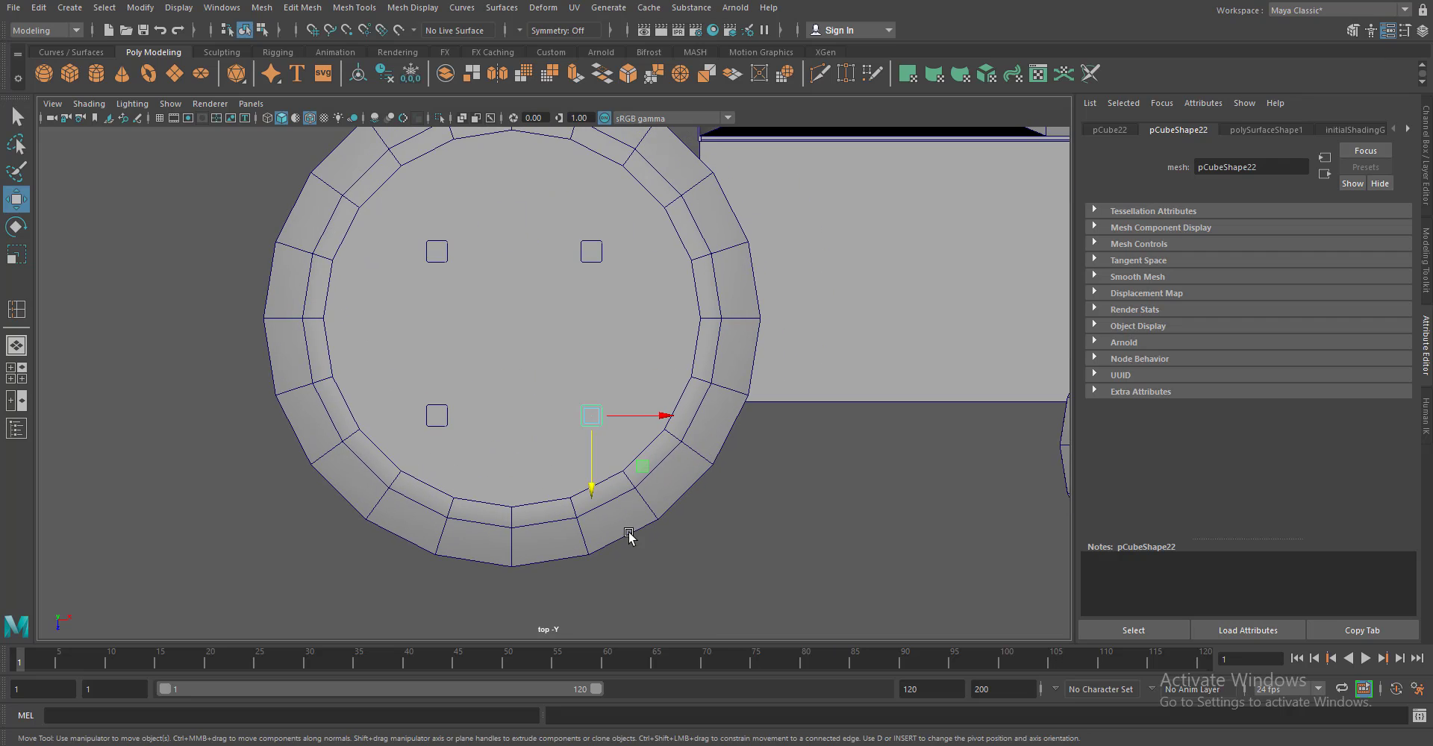
{"action": "key", "text": "e"}
{"action": "left_click_drag", "start_coordinate": [631, 416], "coordinate": [484, 421]}
{"action": "left_click", "coordinate": [440, 416]}
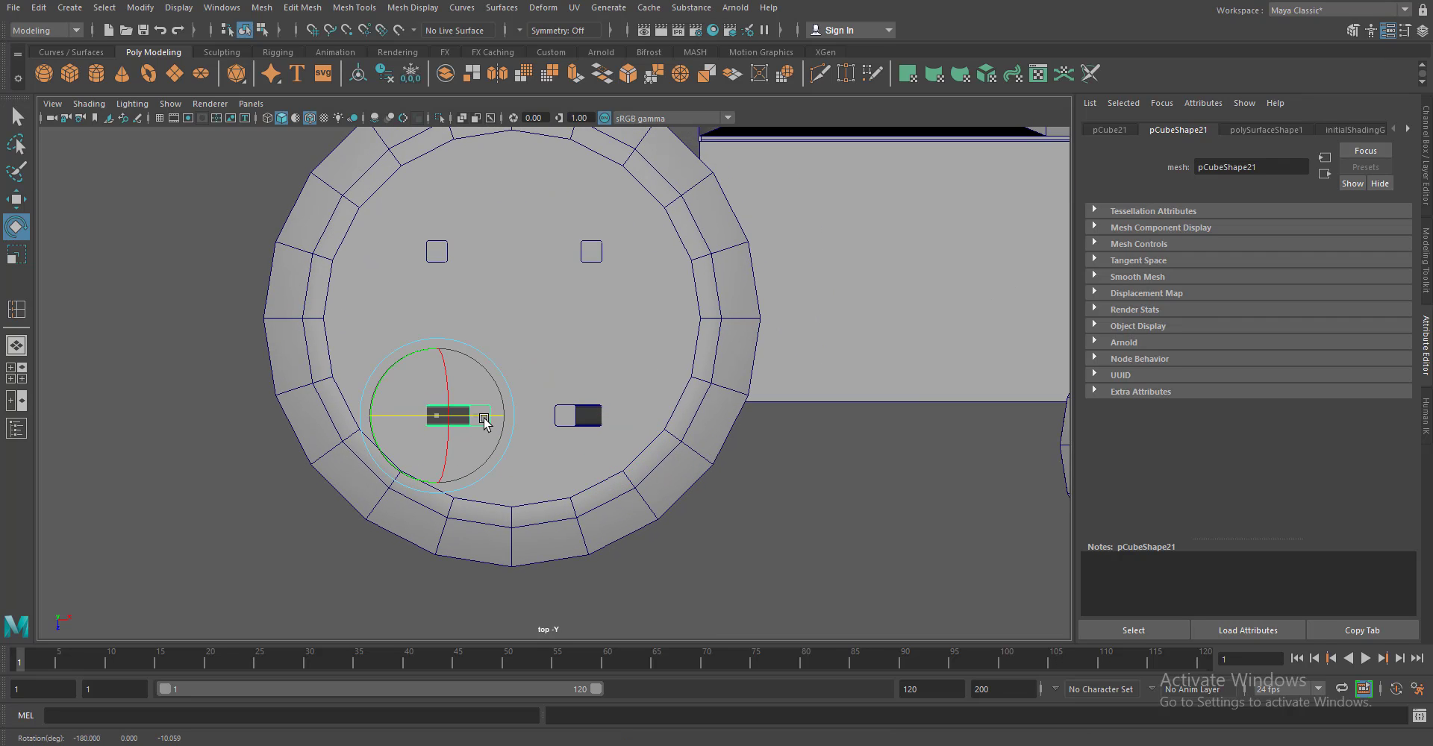
{"action": "left_click", "coordinate": [591, 251]}
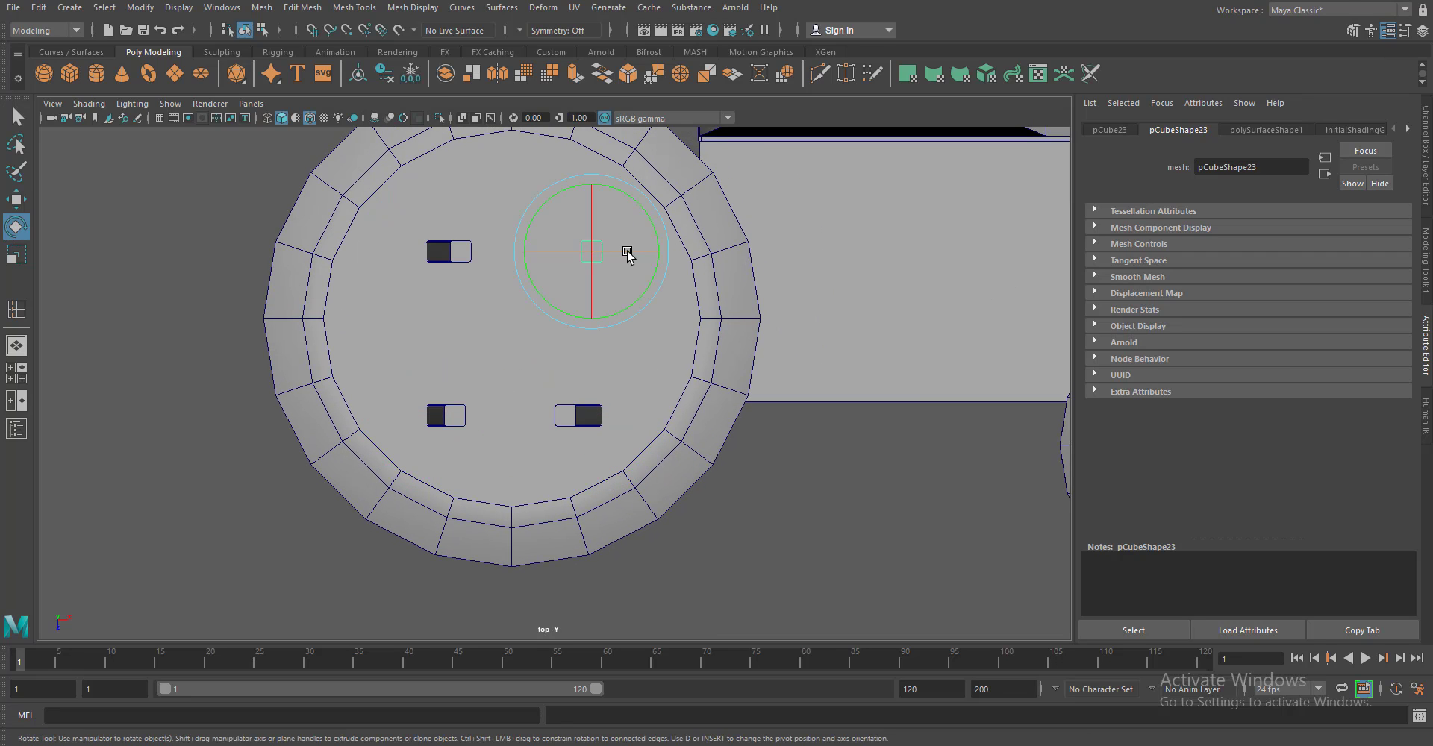
{"action": "left_click_drag", "start_coordinate": [627, 247], "coordinate": [592, 262]}
{"action": "left_click", "coordinate": [439, 252]}
{"action": "left_click_drag", "start_coordinate": [445, 282], "coordinate": [441, 285]}
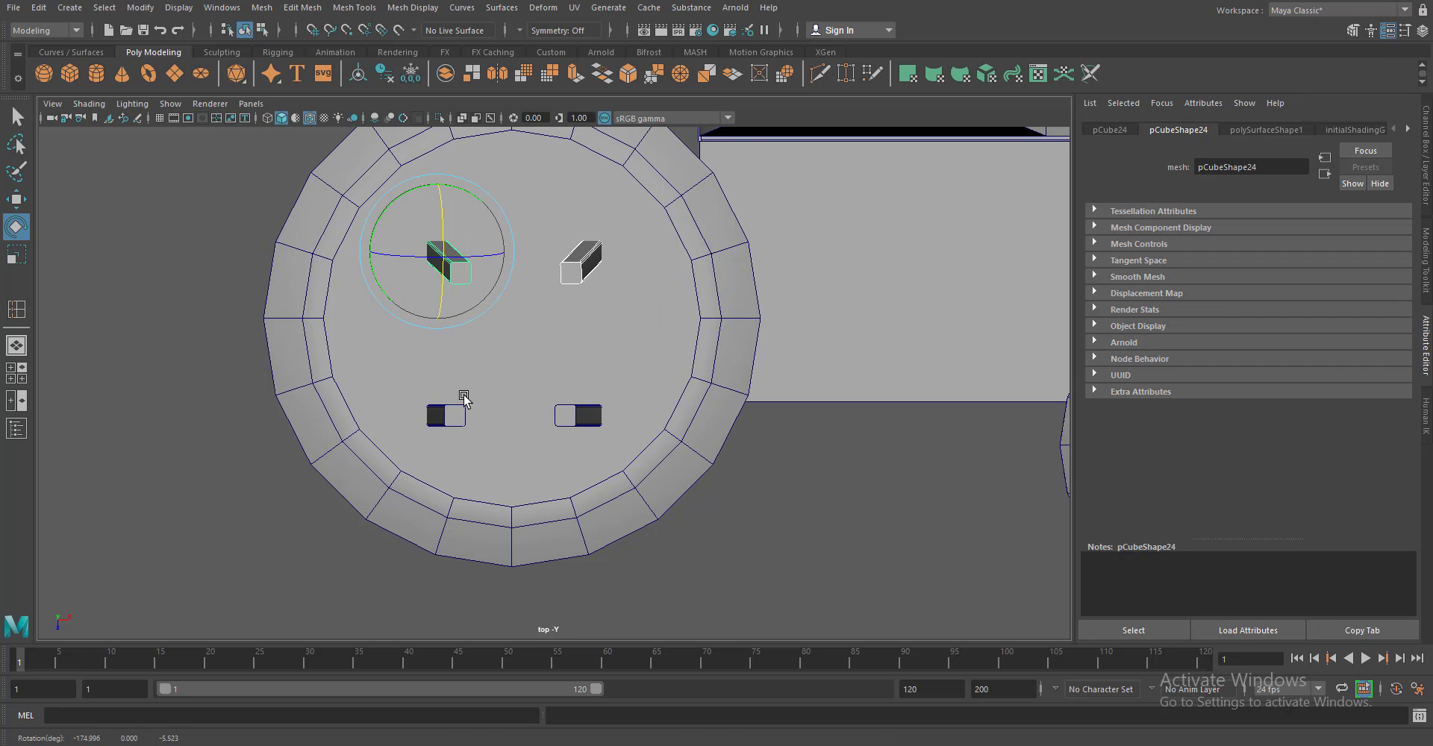
Tilt both bottom legs inward and orbit to check all four leaning legs
{"action": "left_click", "coordinate": [445, 416]}
{"action": "left_click", "coordinate": [579, 416]}
{"action": "left_click_drag", "start_coordinate": [573, 442], "coordinate": [579, 441]}
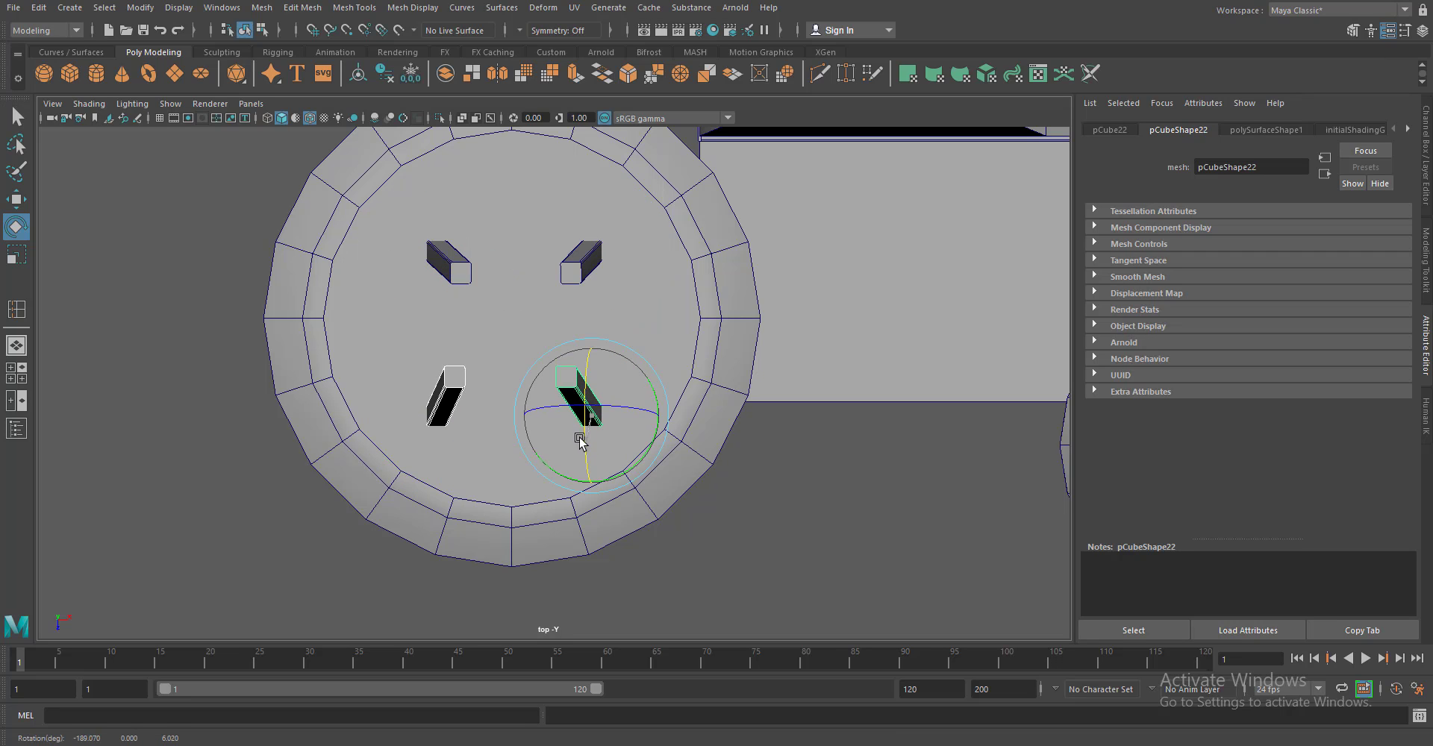
{"action": "left_click", "coordinate": [440, 396]}
{"action": "left_click_drag", "start_coordinate": [473, 406], "coordinate": [657, 388]}
{"action": "left_click", "coordinate": [661, 393]}
{"action": "left_click", "coordinate": [70, 73]}
{"action": "scroll", "scroll_direction": "down", "scroll_amount": 3}
Scale the new cube into a thin slab spanning the four legs and raise it onto them
{"action": "key", "text": "w"}
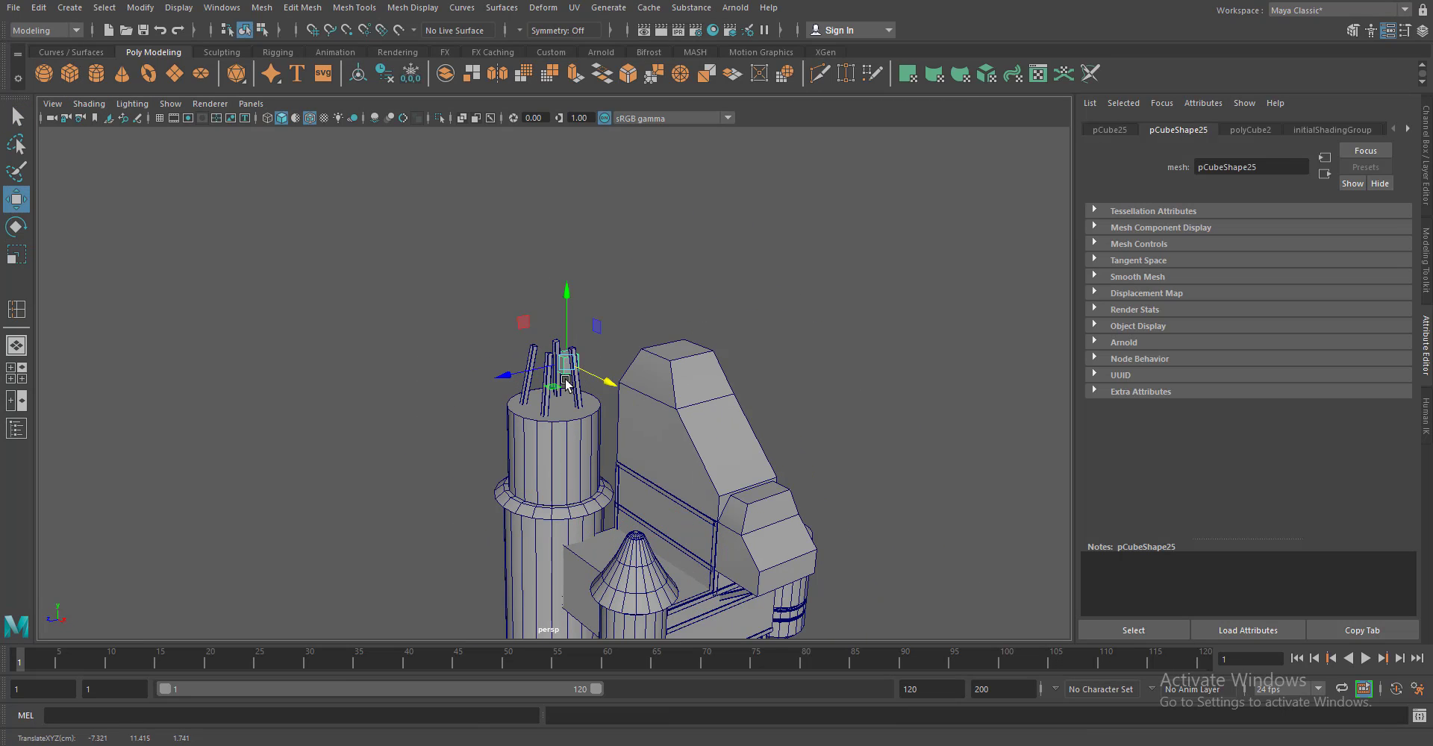
{"action": "key", "text": "space"}
{"action": "left_click_drag", "start_coordinate": [566, 383], "coordinate": [508, 331]}
{"action": "key", "text": "r"}
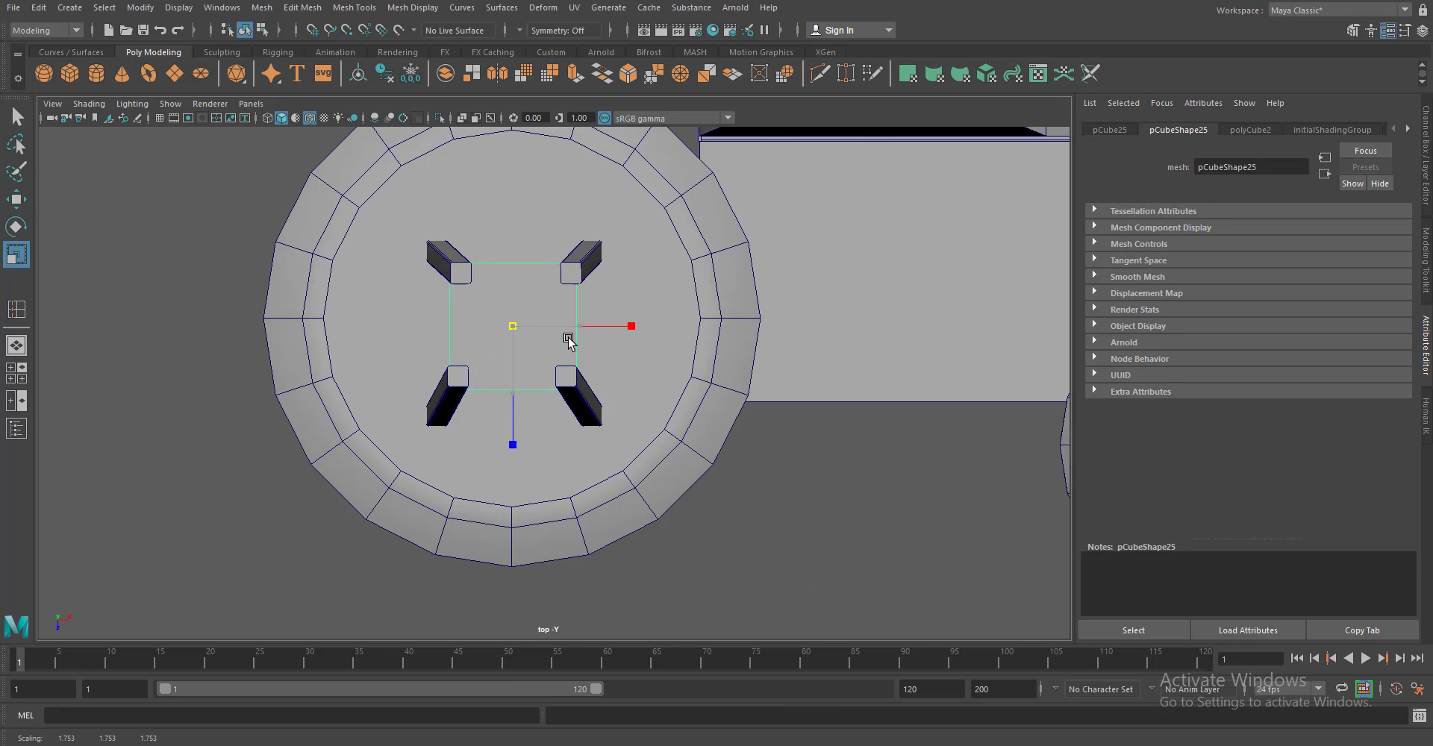
{"action": "key", "text": "space"}
{"action": "left_click_drag", "start_coordinate": [577, 354], "coordinate": [609, 468]}
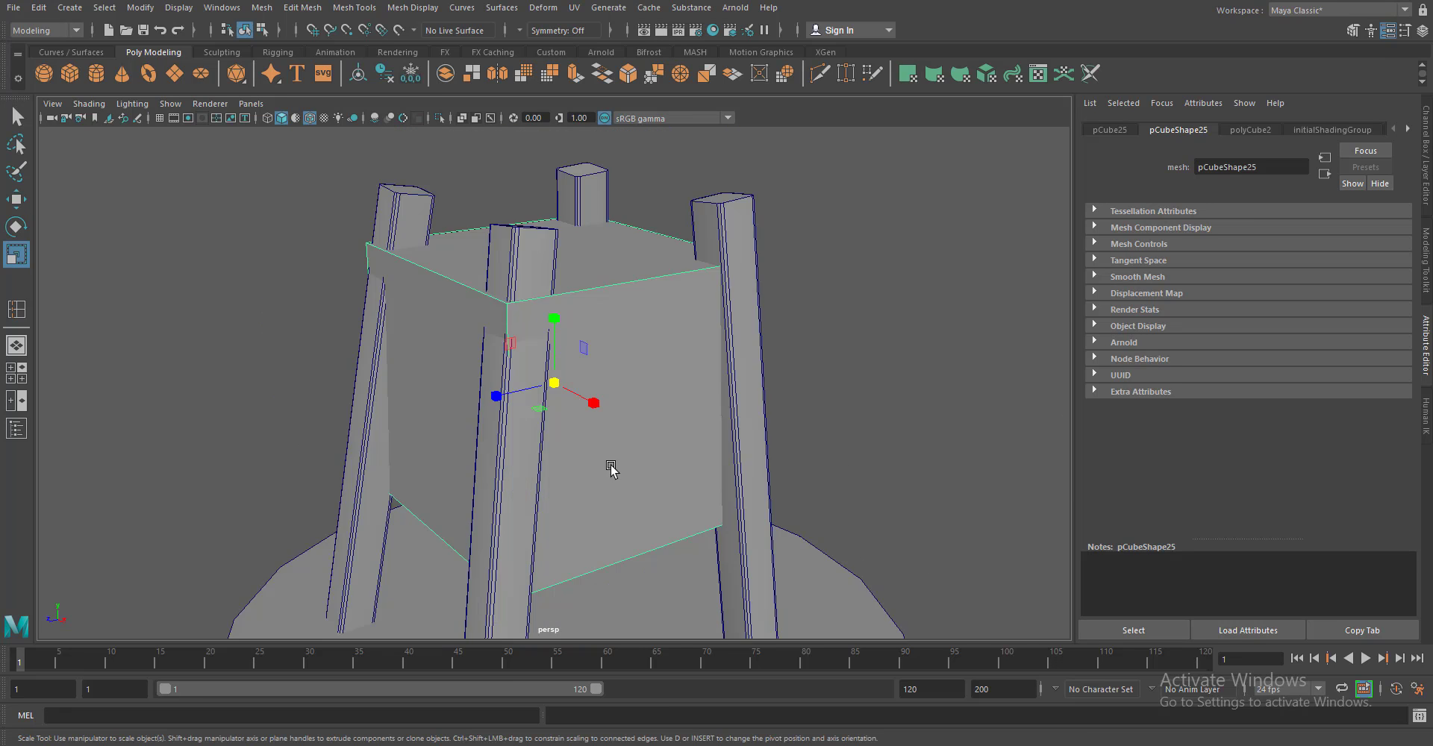
{"action": "left_click_drag", "start_coordinate": [554, 320], "coordinate": [562, 375]}
{"action": "key", "text": "w"}
{"action": "left_click_drag", "start_coordinate": [554, 317], "coordinate": [543, 198]}
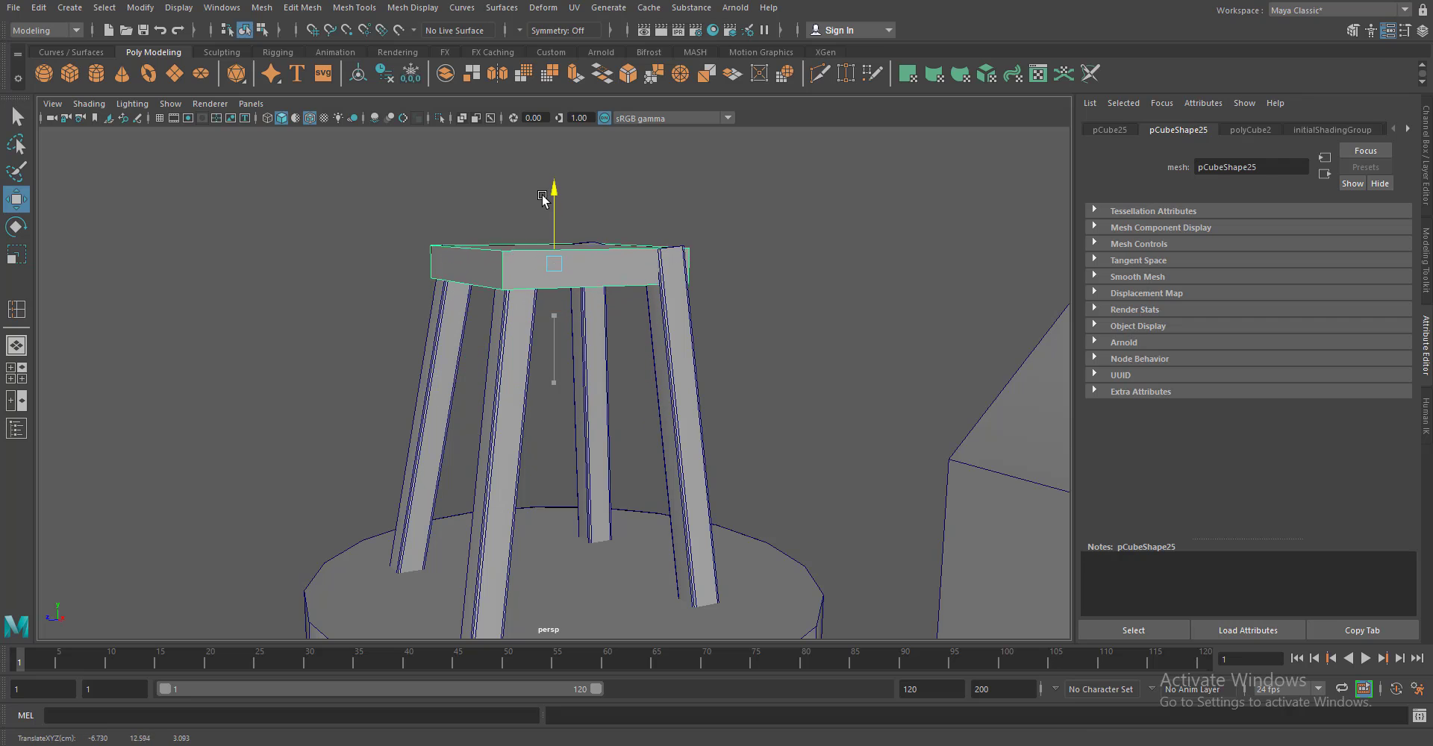
Delete the slab's top face and extrude its rim inward to open the middle
{"action": "left_click_drag", "start_coordinate": [559, 256], "coordinate": [800, 378]}
{"action": "scroll", "scroll_direction": "up", "scroll_amount": 3}
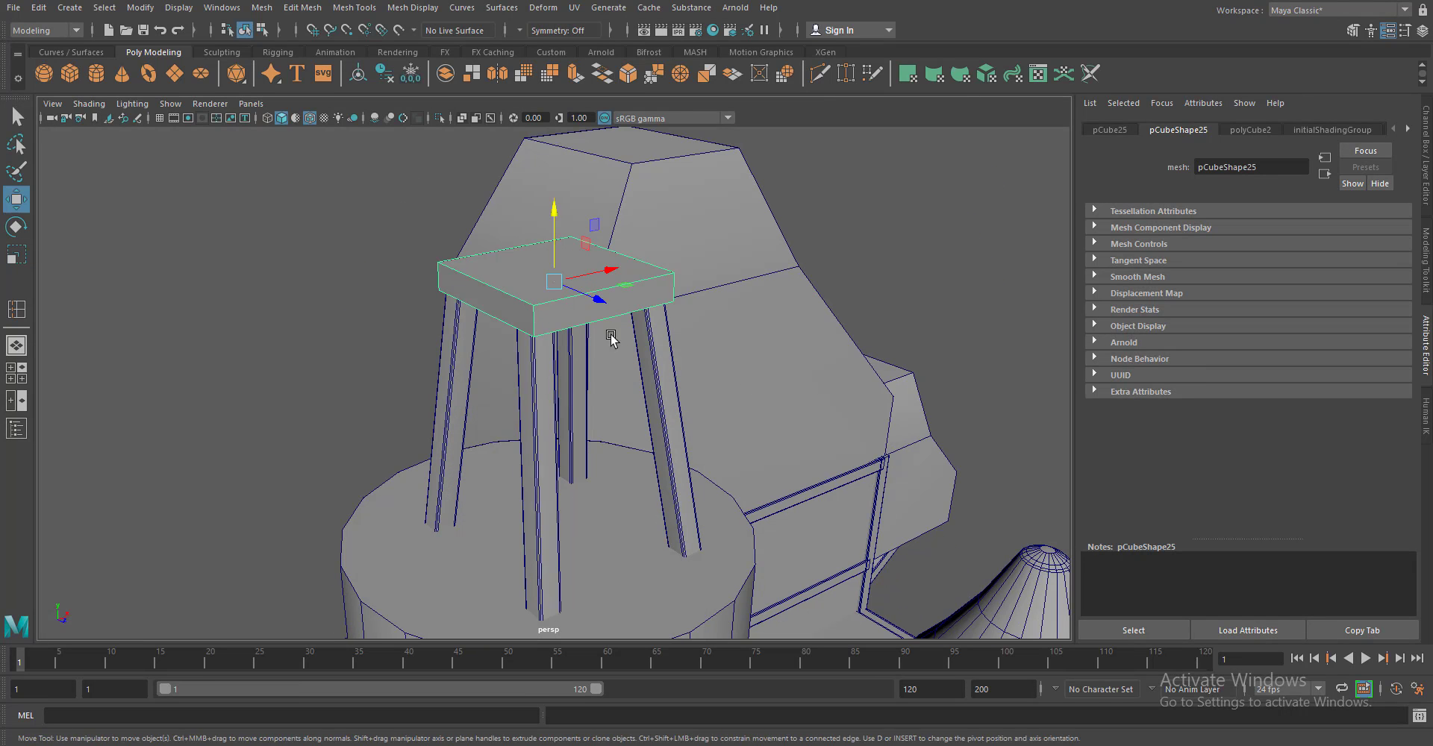
{"action": "left_click_drag", "start_coordinate": [569, 278], "coordinate": [643, 288]}
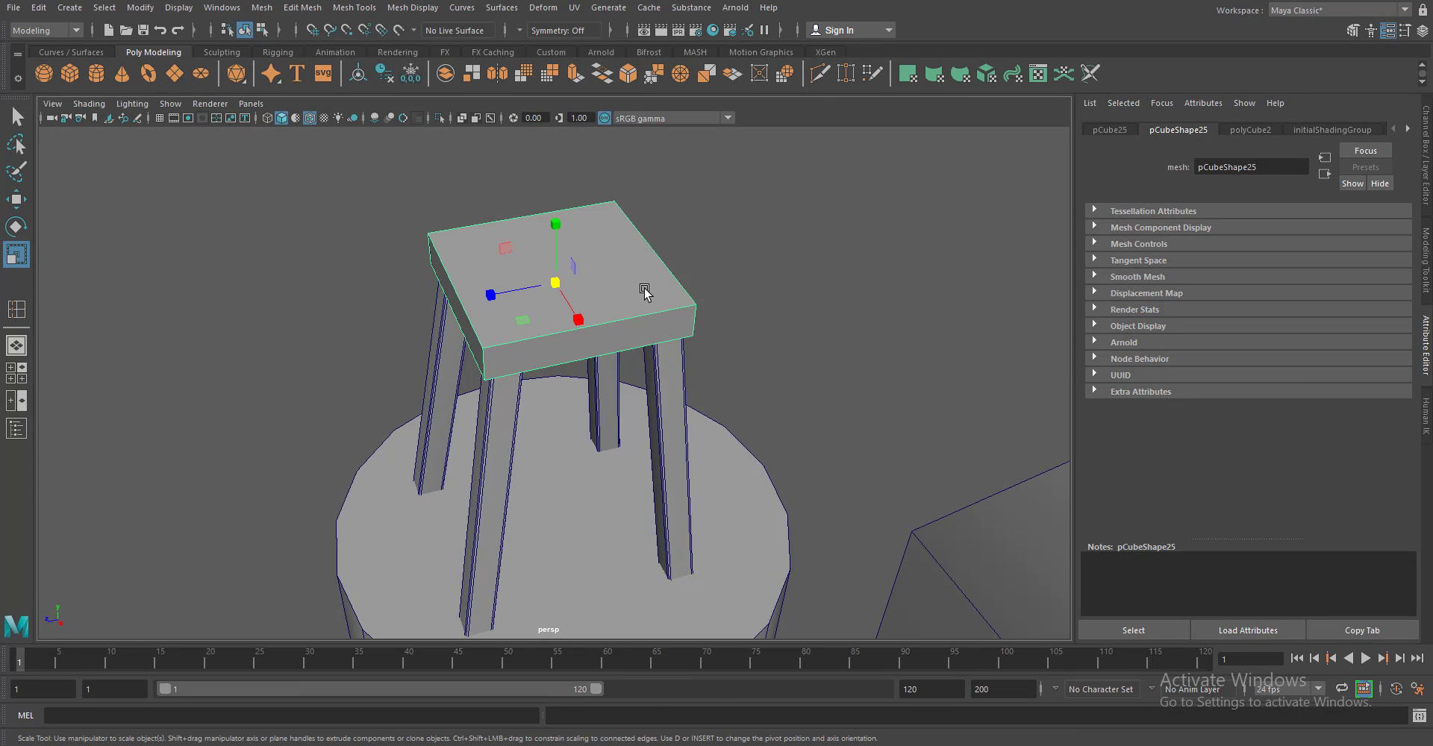
{"action": "key", "text": "r"}
{"action": "key", "text": "Delete"}
{"action": "left_click_drag", "start_coordinate": [597, 269], "coordinate": [640, 209]}
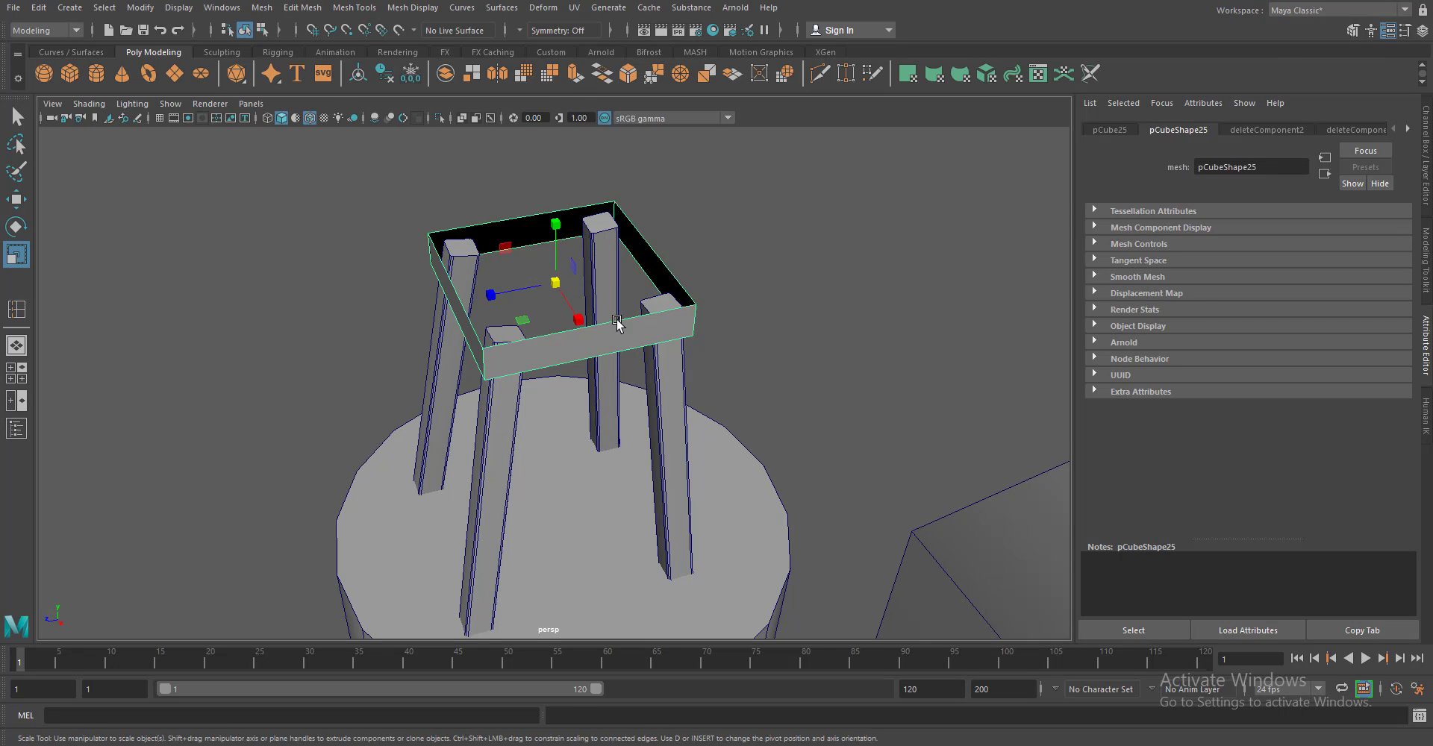
{"action": "key", "text": "ctrl+e"}
{"action": "left_click_drag", "start_coordinate": [416, 310], "coordinate": [475, 312]}
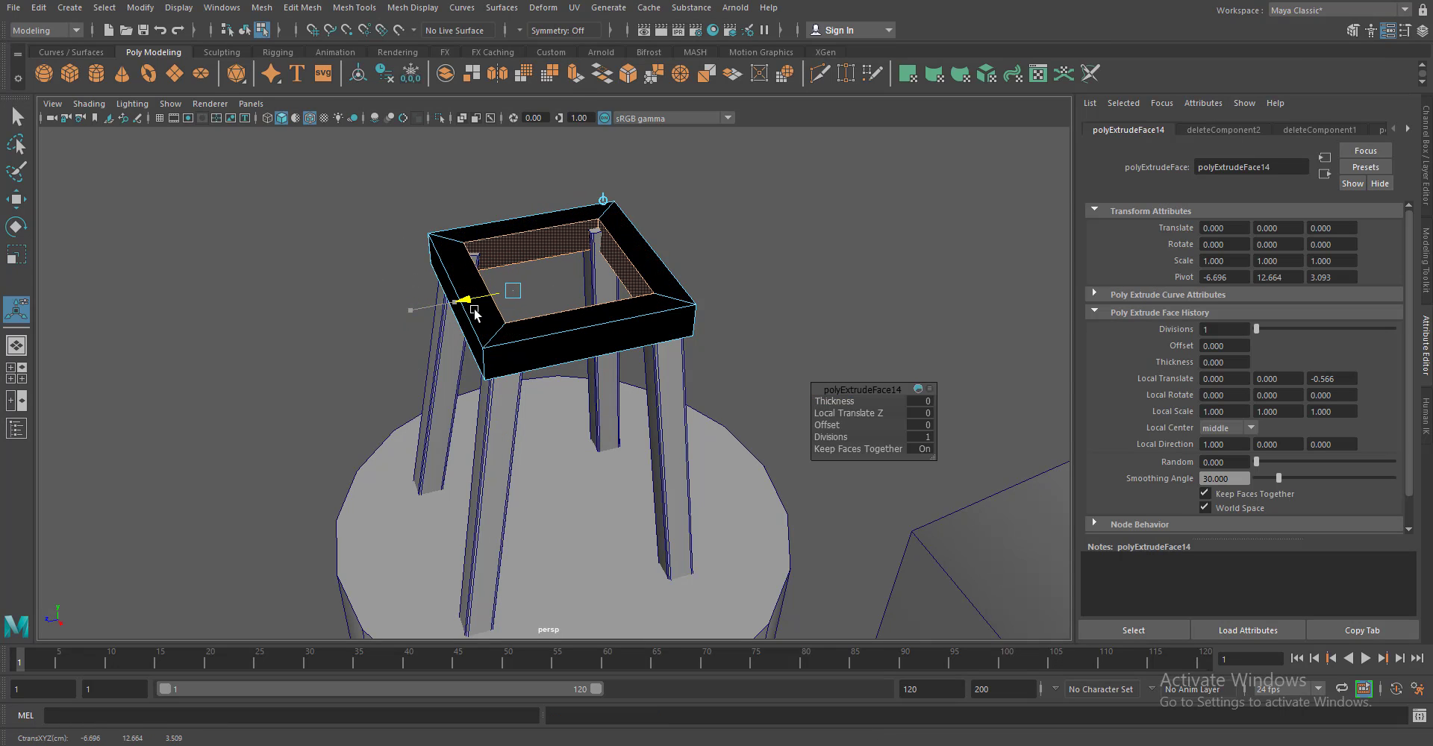
Bevel the frame's edges with a fraction of about 0.237
{"action": "left_click_drag", "start_coordinate": [476, 313], "coordinate": [614, 306]}
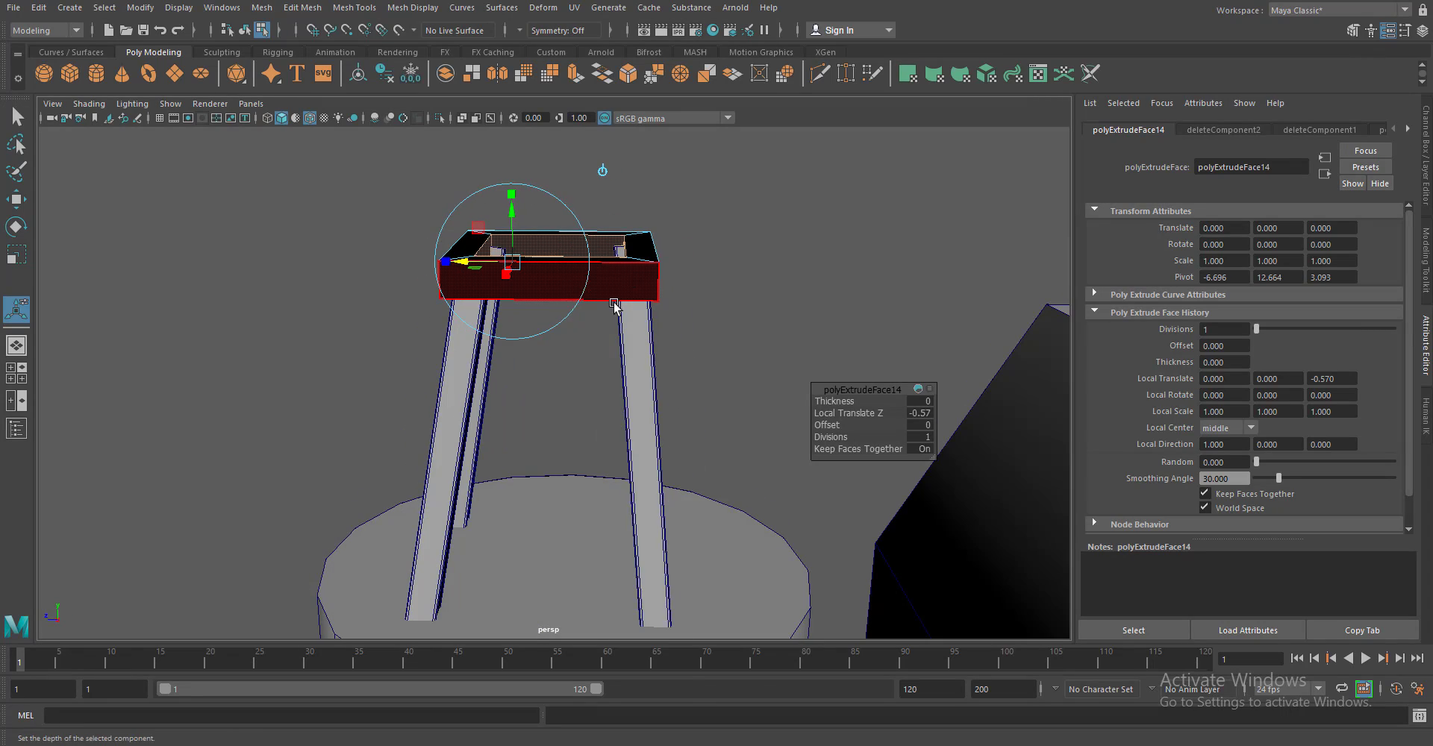
{"action": "left_click_drag", "start_coordinate": [614, 306], "coordinate": [649, 276]}
{"action": "left_click_drag", "start_coordinate": [477, 314], "coordinate": [523, 359]}
{"action": "left_click_drag", "start_coordinate": [657, 288], "coordinate": [657, 275]}
{"action": "key", "text": "r"}
{"action": "left_click_drag", "start_coordinate": [447, 224], "coordinate": [378, 181]}
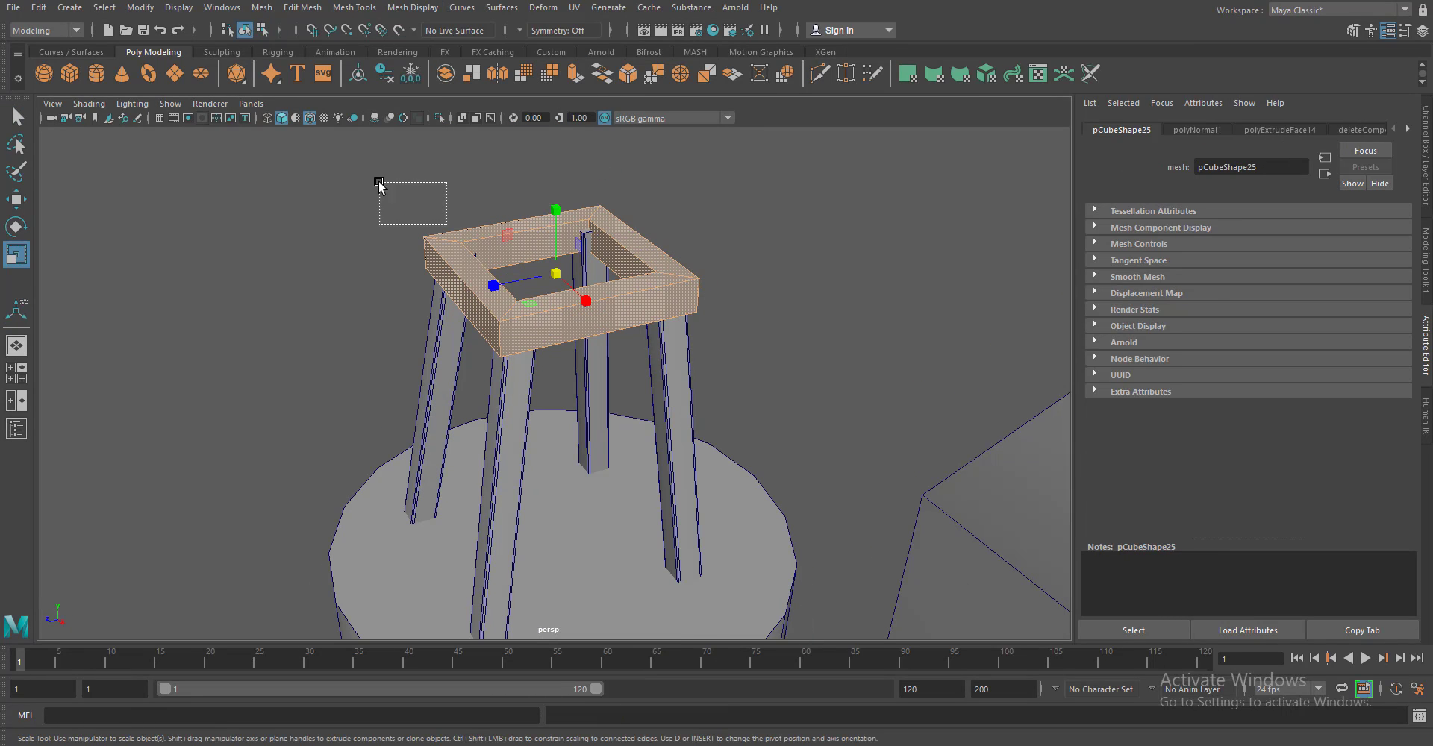
{"action": "left_click", "coordinate": [617, 82]}
{"action": "left_click_drag", "start_coordinate": [522, 336], "coordinate": [463, 321]}
{"action": "left_click_drag", "start_coordinate": [1328, 255], "coordinate": [1288, 261]}
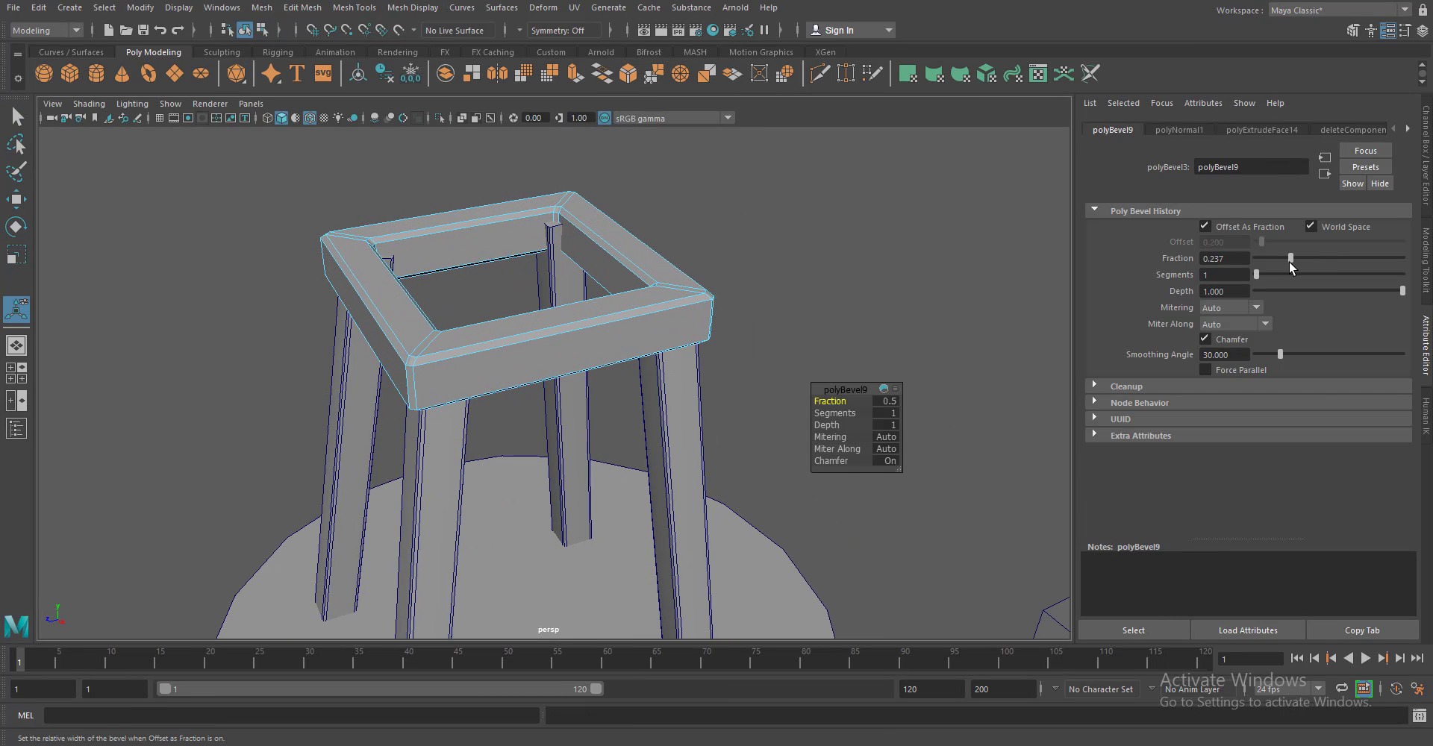
{"action": "key", "text": "F8"}
{"action": "key", "text": "q"}
Orbit out to view the whole tower and select the legs together with the frame
{"action": "left_click", "coordinate": [740, 264]}
{"action": "left_click_drag", "start_coordinate": [740, 265], "coordinate": [364, 193]}
{"action": "left_click_drag", "start_coordinate": [365, 192], "coordinate": [715, 419]}
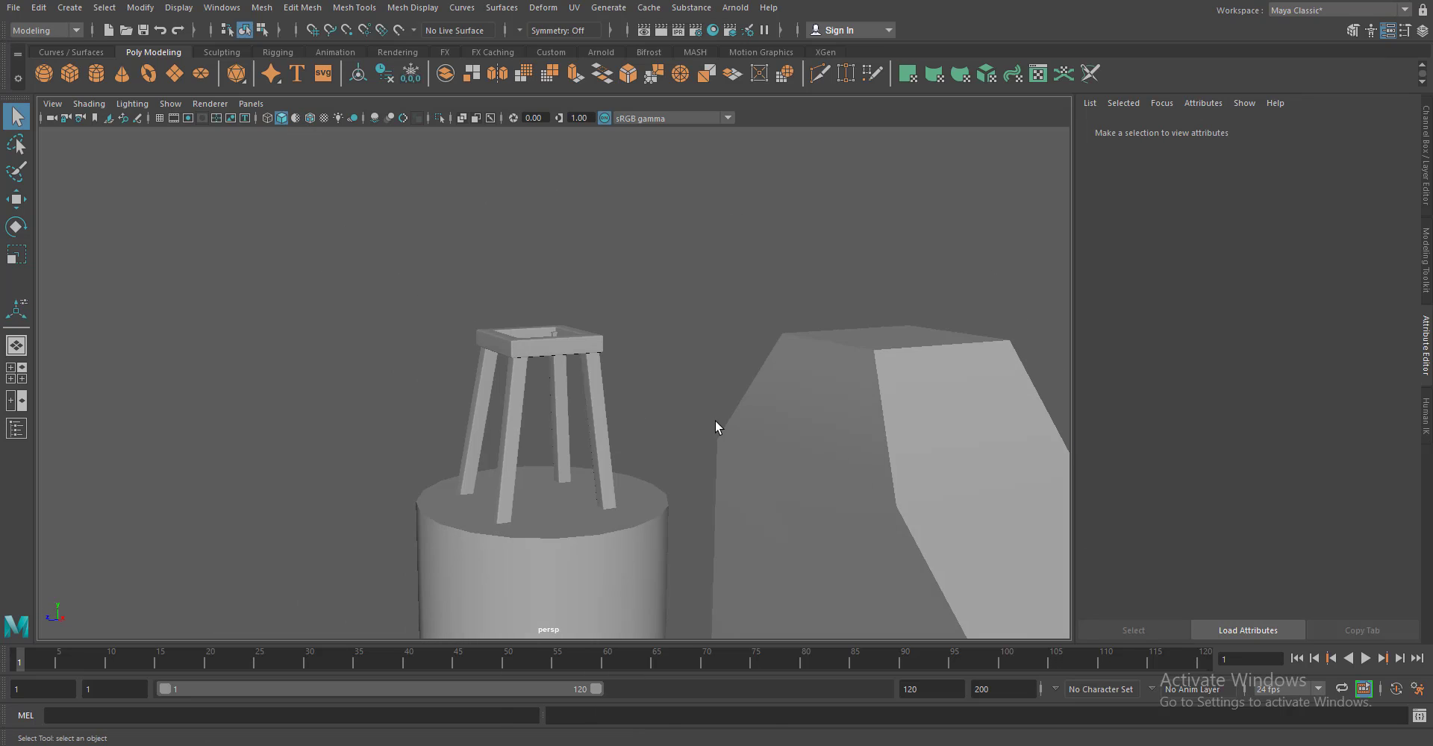
{"action": "scroll", "scroll_direction": "up", "scroll_amount": 3}
{"action": "left_click", "coordinate": [451, 450]}
{"action": "left_click_drag", "start_coordinate": [451, 449], "coordinate": [555, 377]}
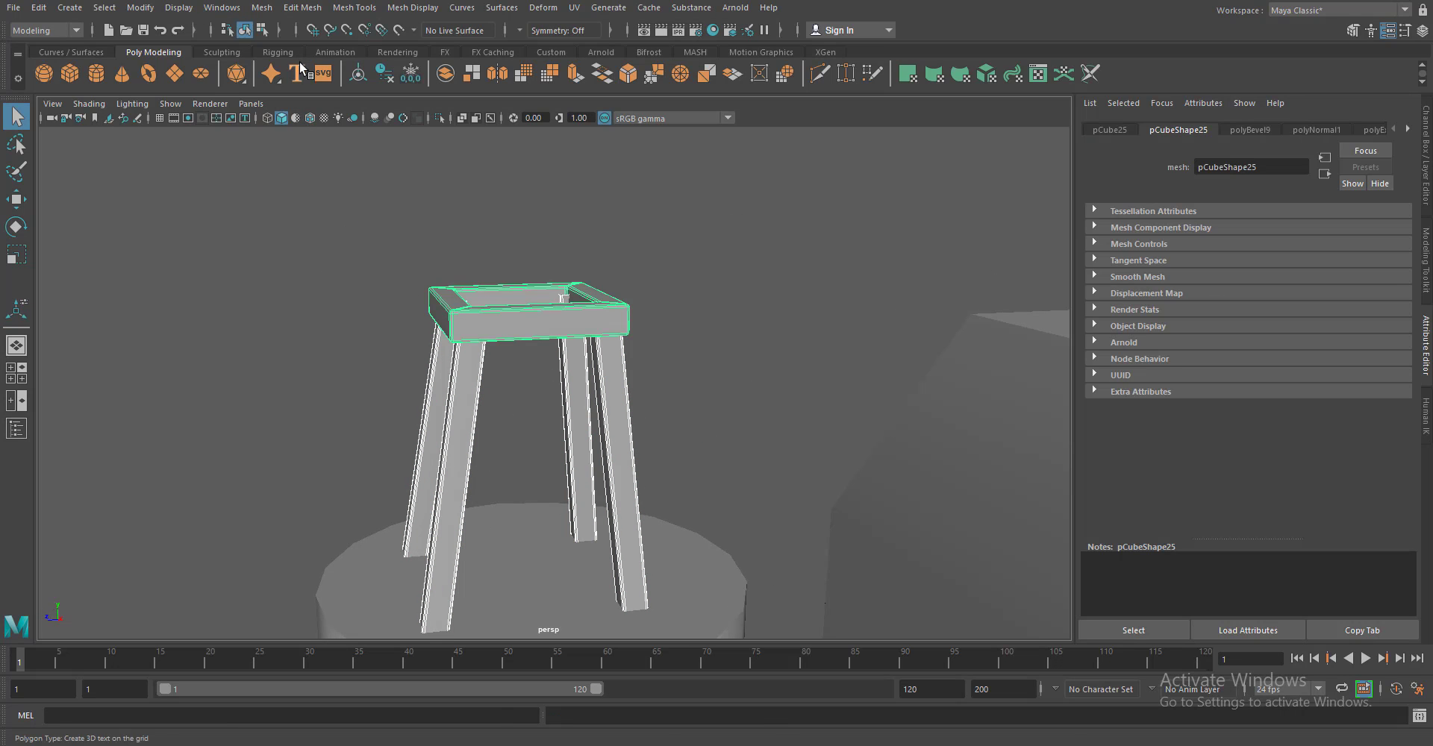
Duplicate the legs and frame, combine the copy, and shrink and squash it into a second tier
{"action": "key", "text": "ctrl+d"}
{"action": "key", "text": "w"}
{"action": "left_click", "coordinate": [297, 64]}
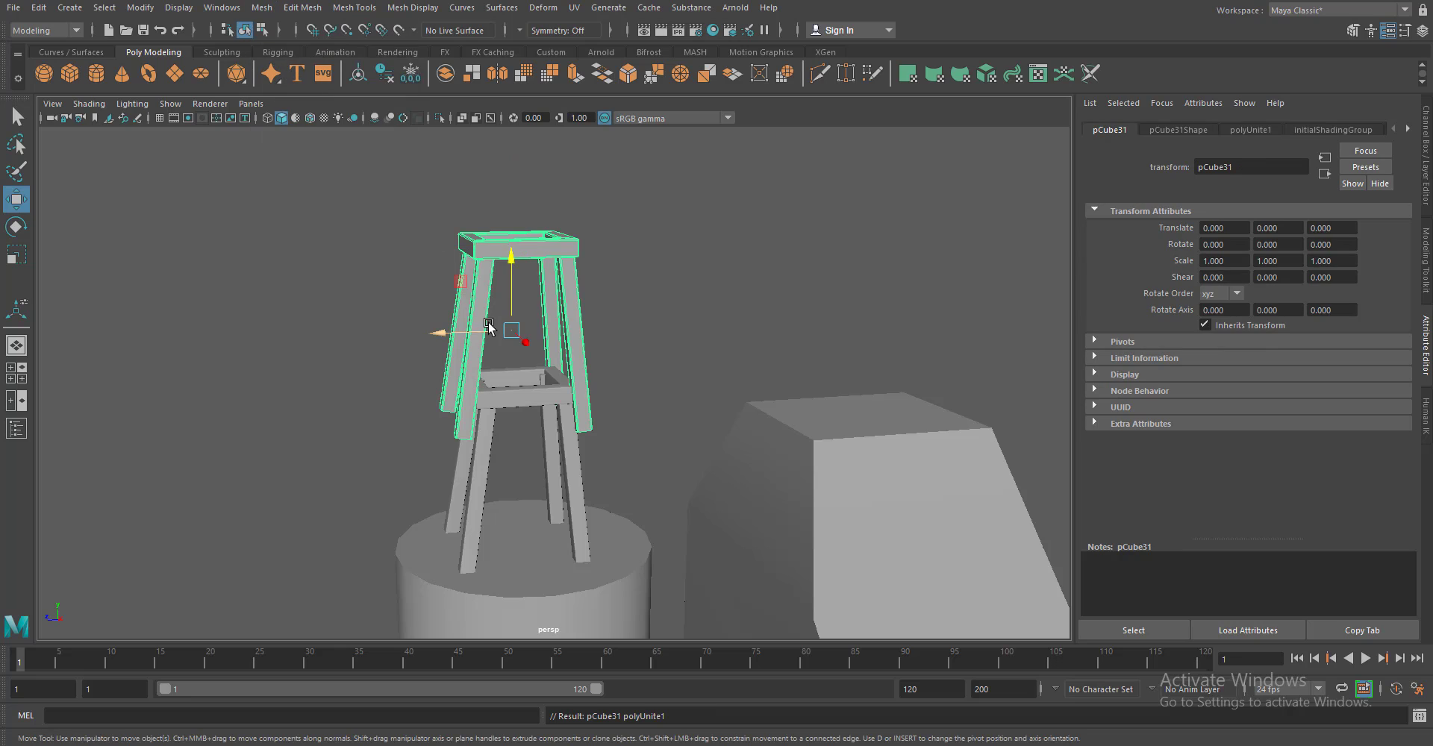
{"action": "left_click_drag", "start_coordinate": [584, 326], "coordinate": [643, 346]}
{"action": "key", "text": "f"}
{"action": "key", "text": "r"}
{"action": "left_click_drag", "start_coordinate": [552, 381], "coordinate": [510, 377]}
{"action": "left_click_drag", "start_coordinate": [554, 316], "coordinate": [568, 399]}
{"action": "key", "text": "w"}
{"action": "scroll", "scroll_direction": "down", "scroll_amount": 3}
{"action": "left_click_drag", "start_coordinate": [603, 388], "coordinate": [603, 454]}
Duplicate the upper tier, raise the copy above it and shrink it slightly
{"action": "key", "text": "ctrl+d"}
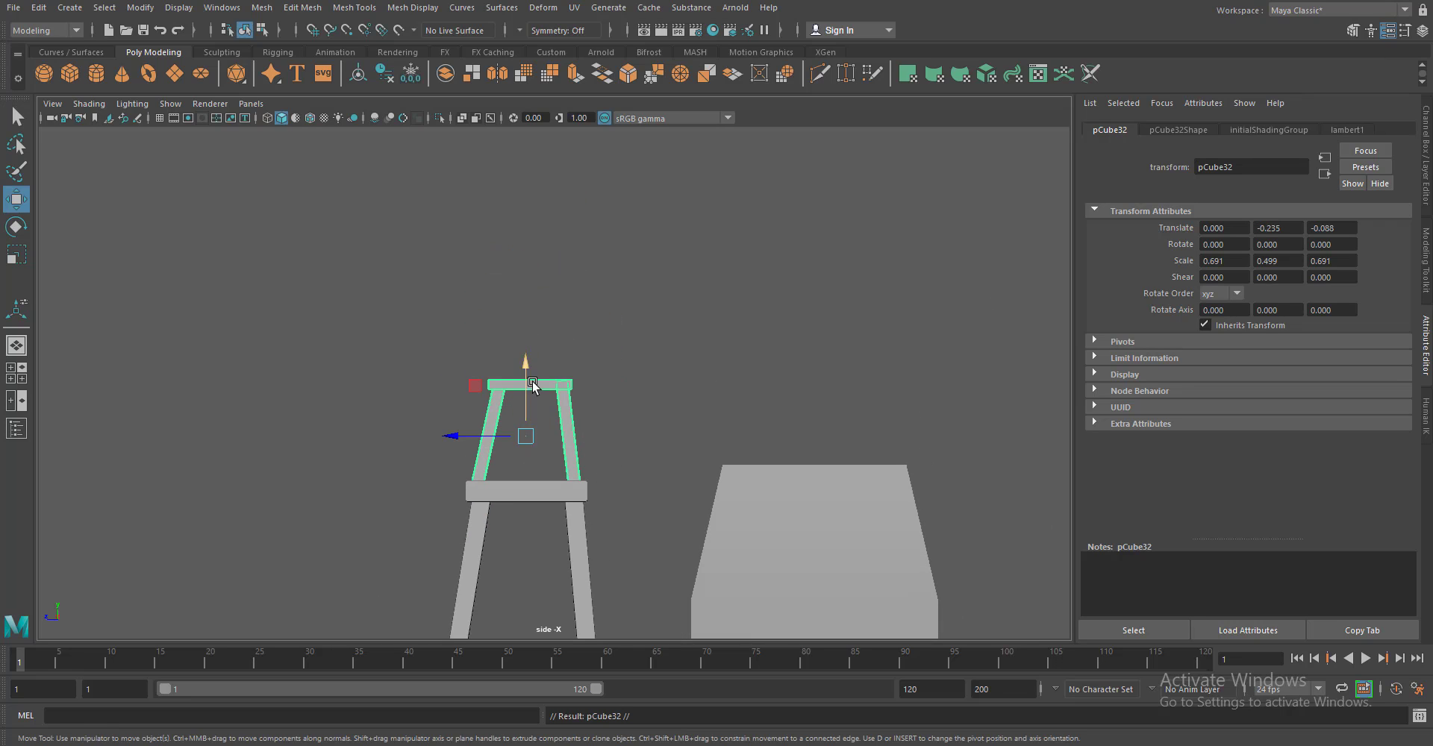
{"action": "left_click_drag", "start_coordinate": [525, 374], "coordinate": [522, 267]}
{"action": "key", "text": "r"}
{"action": "left_click_drag", "start_coordinate": [526, 328], "coordinate": [492, 342]}
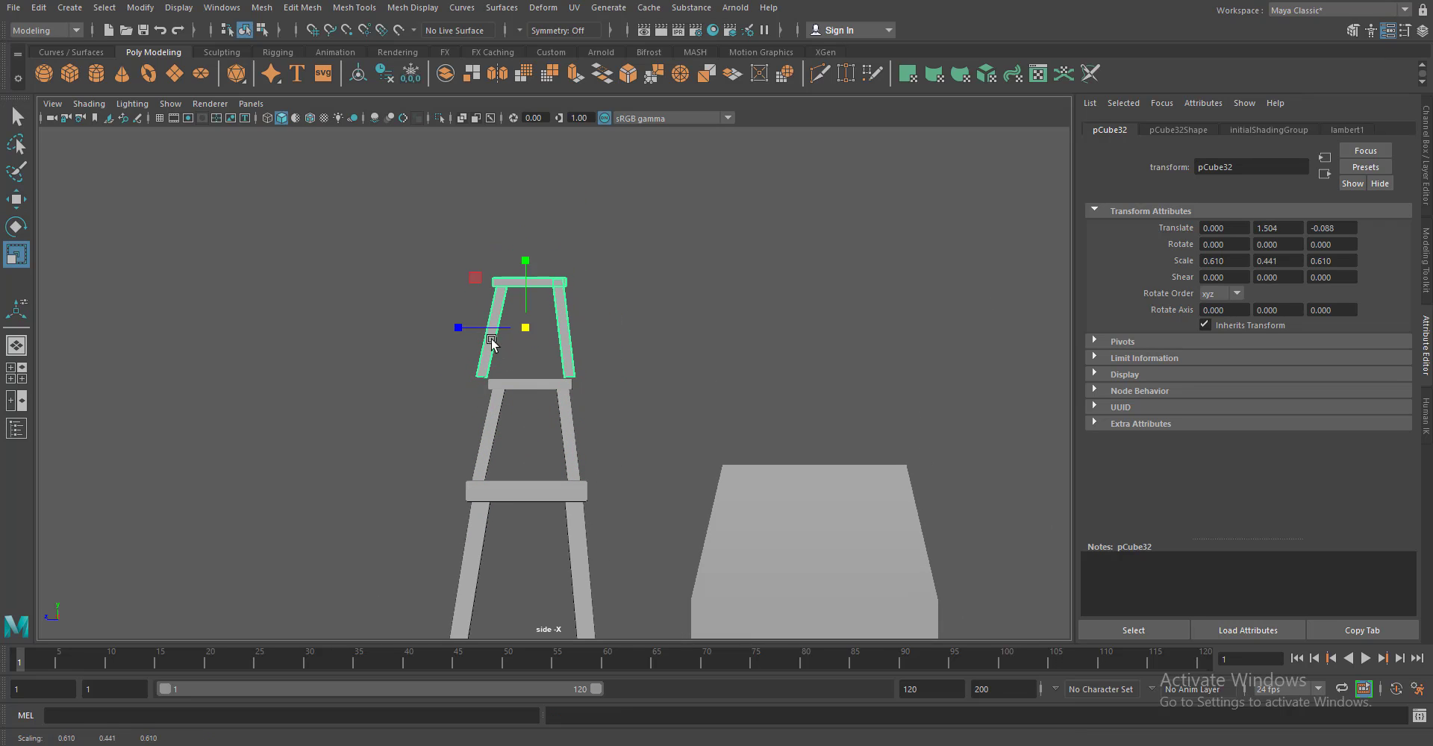
{"action": "key", "text": "w"}
{"action": "scroll", "scroll_direction": "up", "scroll_amount": 3}
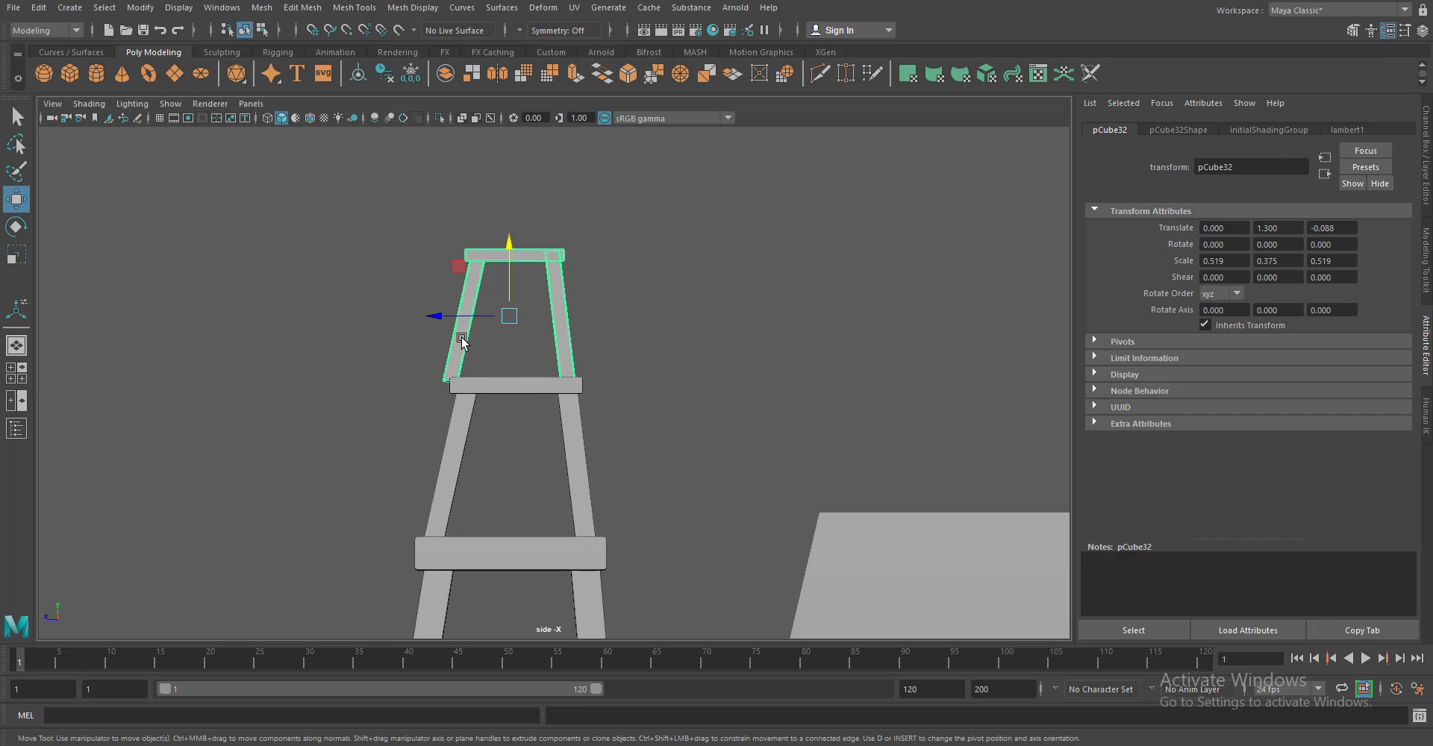
Taper the top tier by narrowing its upper vertices into a pointed spire
{"action": "key", "text": "F9"}
{"action": "left_click_drag", "start_coordinate": [393, 217], "coordinate": [492, 432]}
{"action": "left_click_drag", "start_coordinate": [397, 315], "coordinate": [407, 316]}
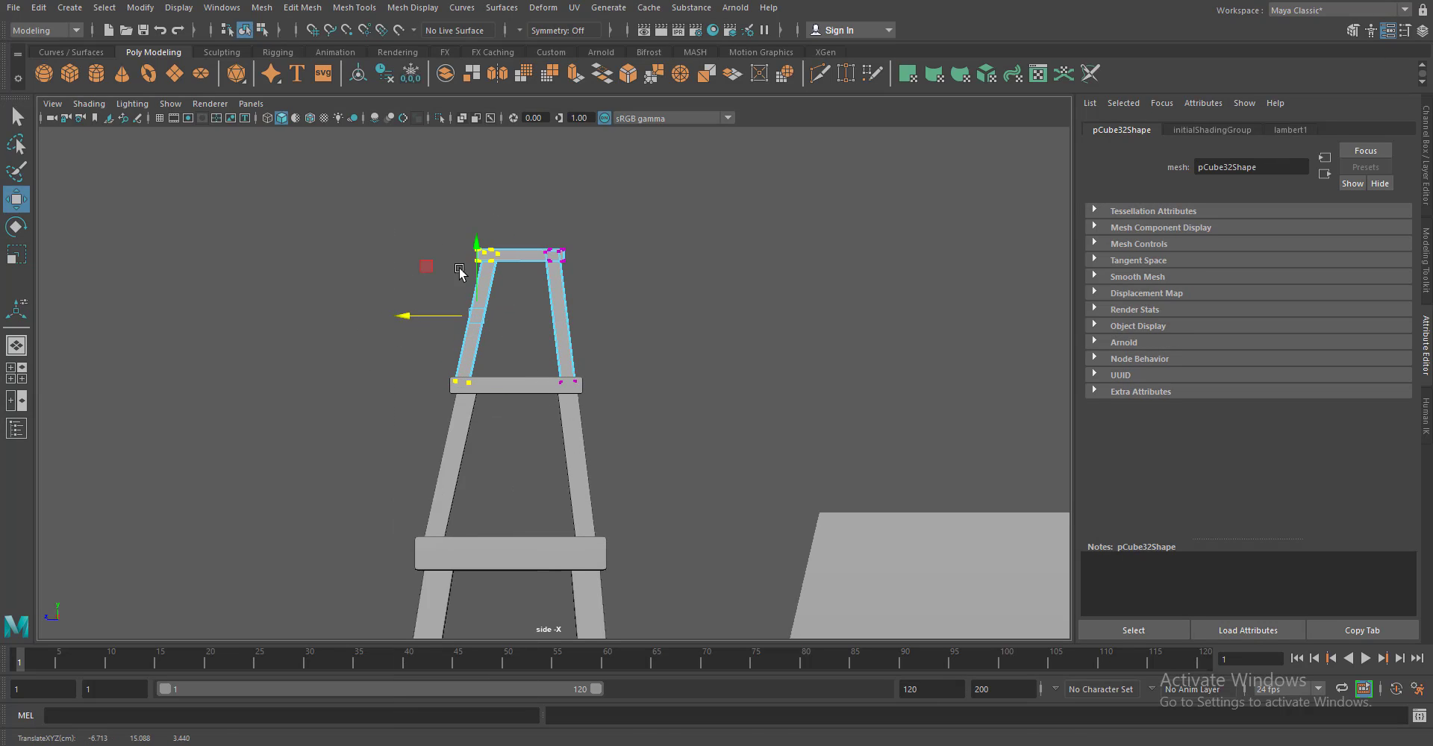
{"action": "left_click_drag", "start_coordinate": [433, 196], "coordinate": [630, 297]}
{"action": "key", "text": "r"}
{"action": "left_click_drag", "start_coordinate": [534, 256], "coordinate": [523, 256]}
{"action": "key", "text": "w"}
{"action": "left_click_drag", "start_coordinate": [524, 199], "coordinate": [524, 233]}
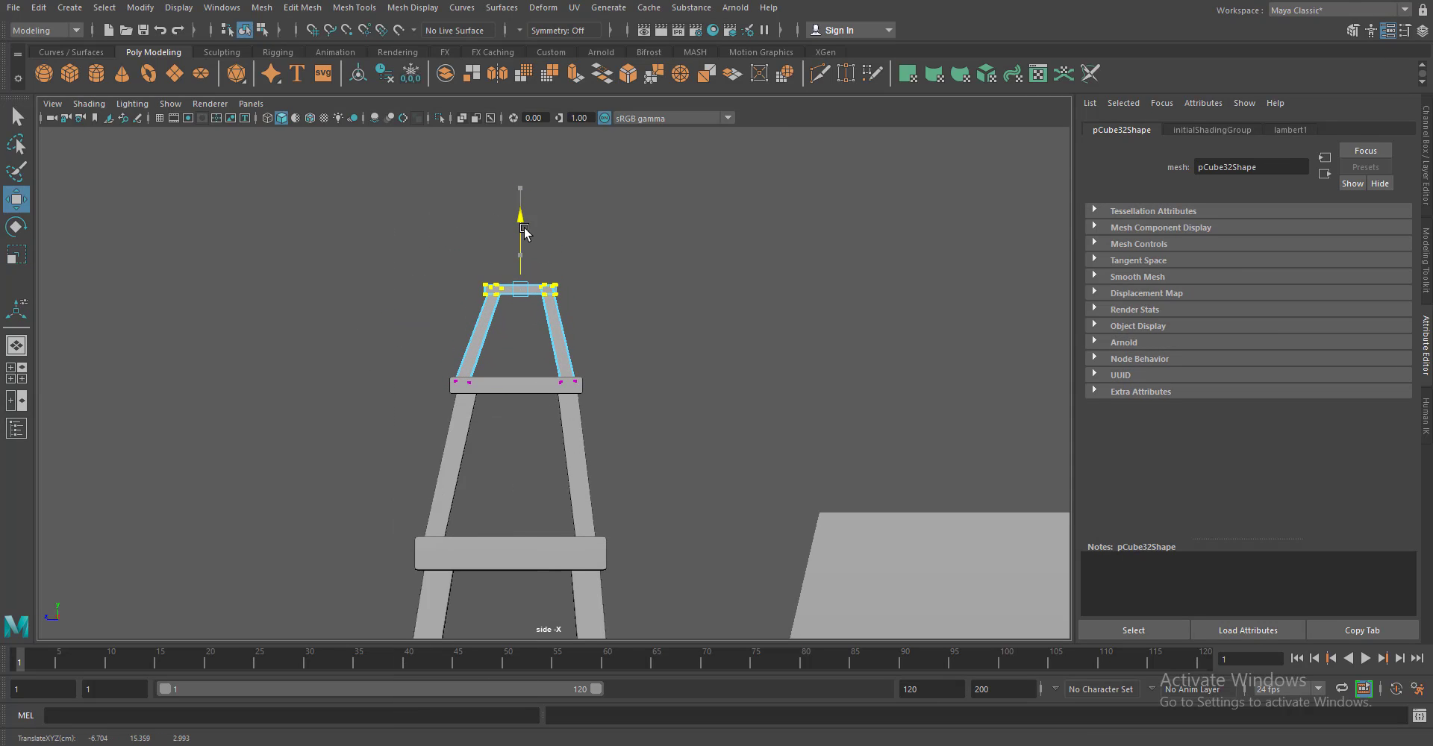
{"action": "left_click_drag", "start_coordinate": [524, 231], "coordinate": [634, 269]}
{"action": "key", "text": "space"}
{"action": "left_click_drag", "start_coordinate": [640, 368], "coordinate": [583, 368]}
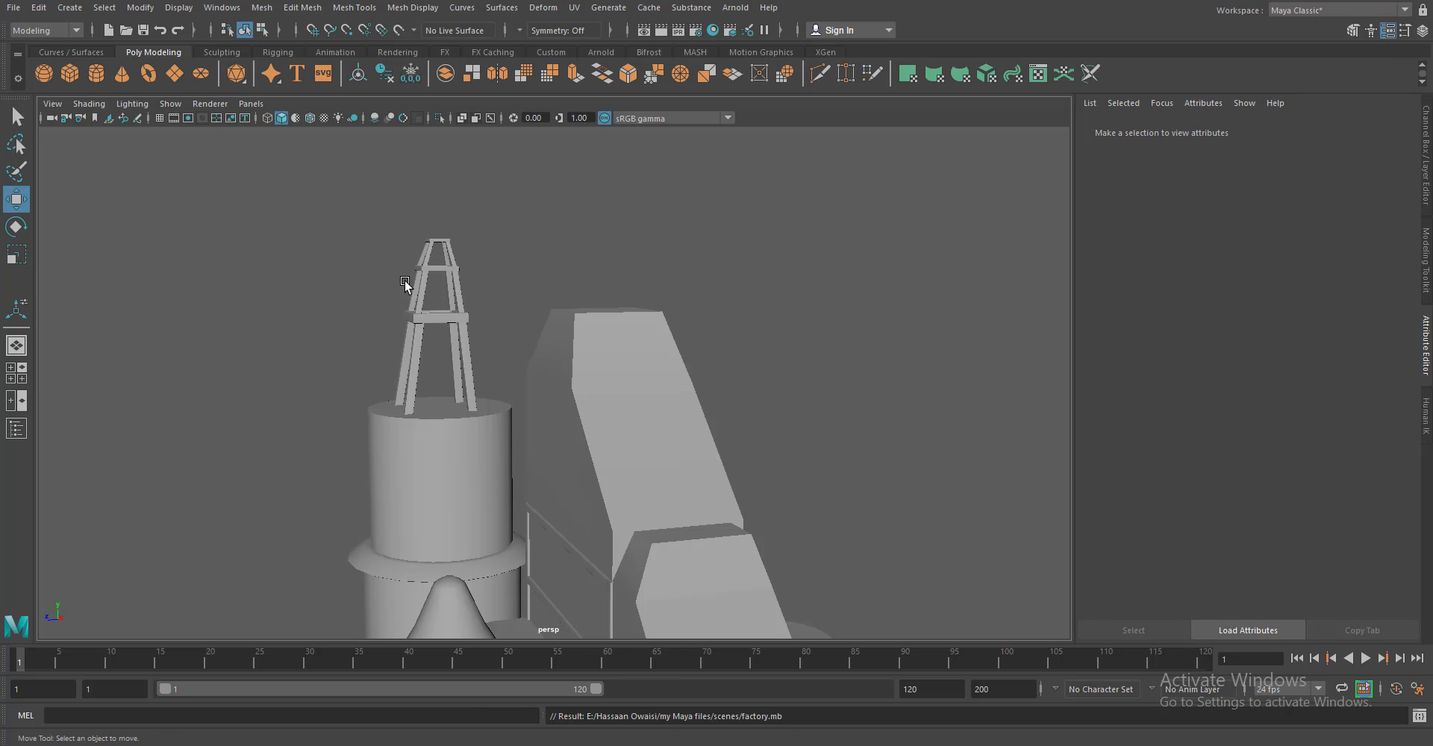
Combine the tower pieces into one object, slim and reposition it, and save the scene
{"action": "left_click", "coordinate": [262, 7]}
{"action": "left_click", "coordinate": [336, 77]}
{"action": "left_click_drag", "start_coordinate": [426, 309], "coordinate": [473, 329]}
{"action": "key", "text": "r"}
{"action": "left_click", "coordinate": [441, 457]}
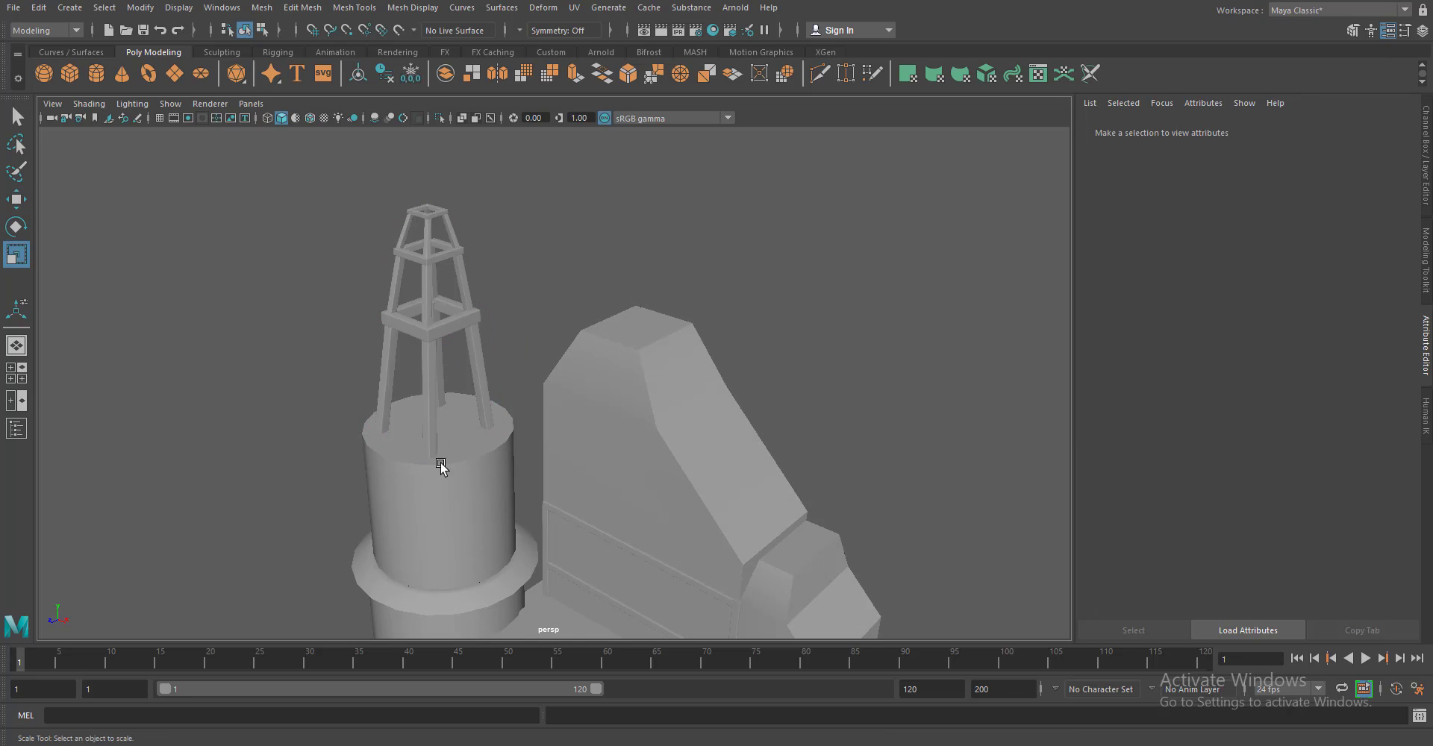
{"action": "key", "text": "ctrl+s"}
{"action": "left_click_drag", "start_coordinate": [441, 457], "coordinate": [522, 418]}
Lift the pCylinder4 canister up to the tower and view it from the side
{"action": "left_click", "coordinate": [416, 513]}
{"action": "key", "text": "w"}
{"action": "left_click_drag", "start_coordinate": [416, 513], "coordinate": [416, 384]}
{"action": "key", "text": "space"}
{"action": "left_click", "coordinate": [630, 413]}
{"action": "scroll", "scroll_direction": "down", "scroll_amount": 3}
Scale pCylinder4 thinner and taller and raise it inside the tower's lower section
{"action": "key", "text": "r"}
{"action": "scroll", "scroll_direction": "up", "scroll_amount": 3}
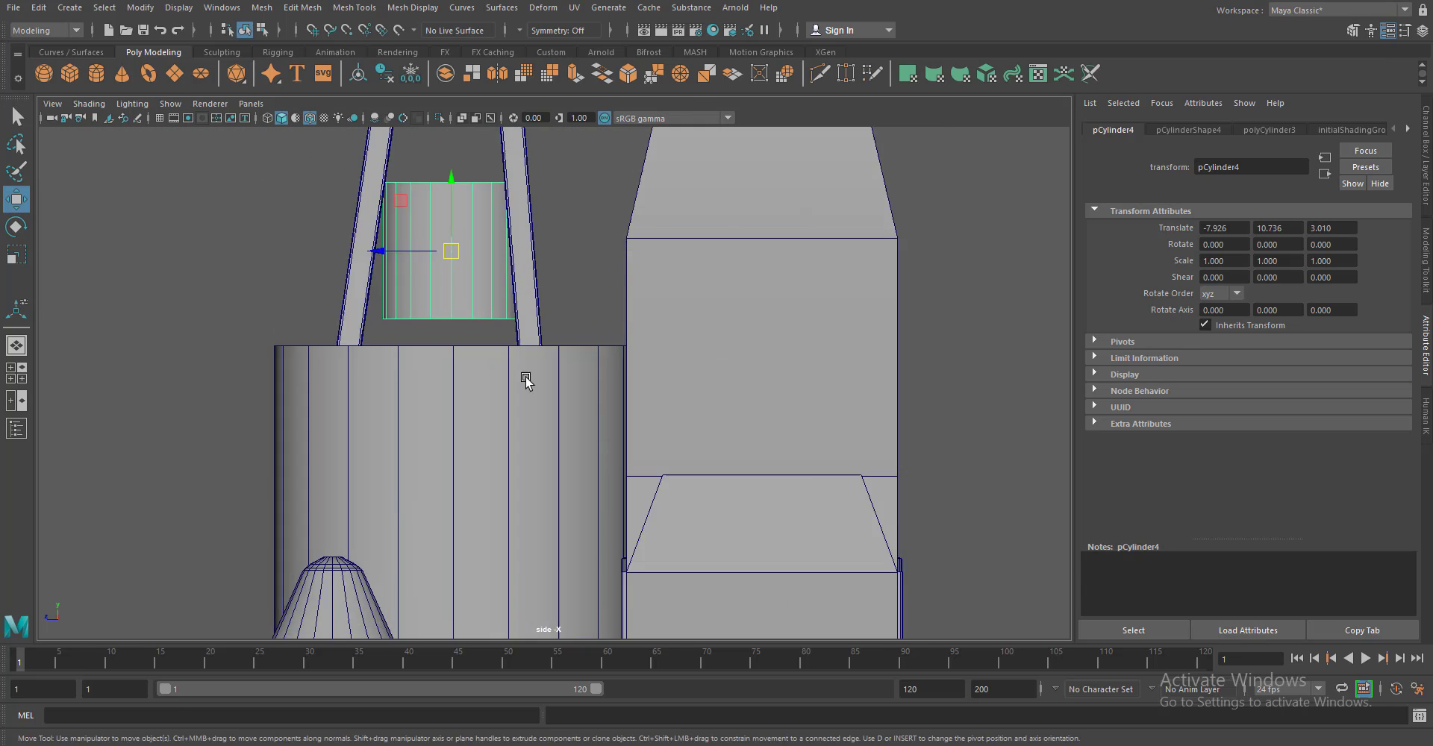
{"action": "left_click_drag", "start_coordinate": [492, 332], "coordinate": [452, 328]}
{"action": "left_click", "coordinate": [1269, 129]}
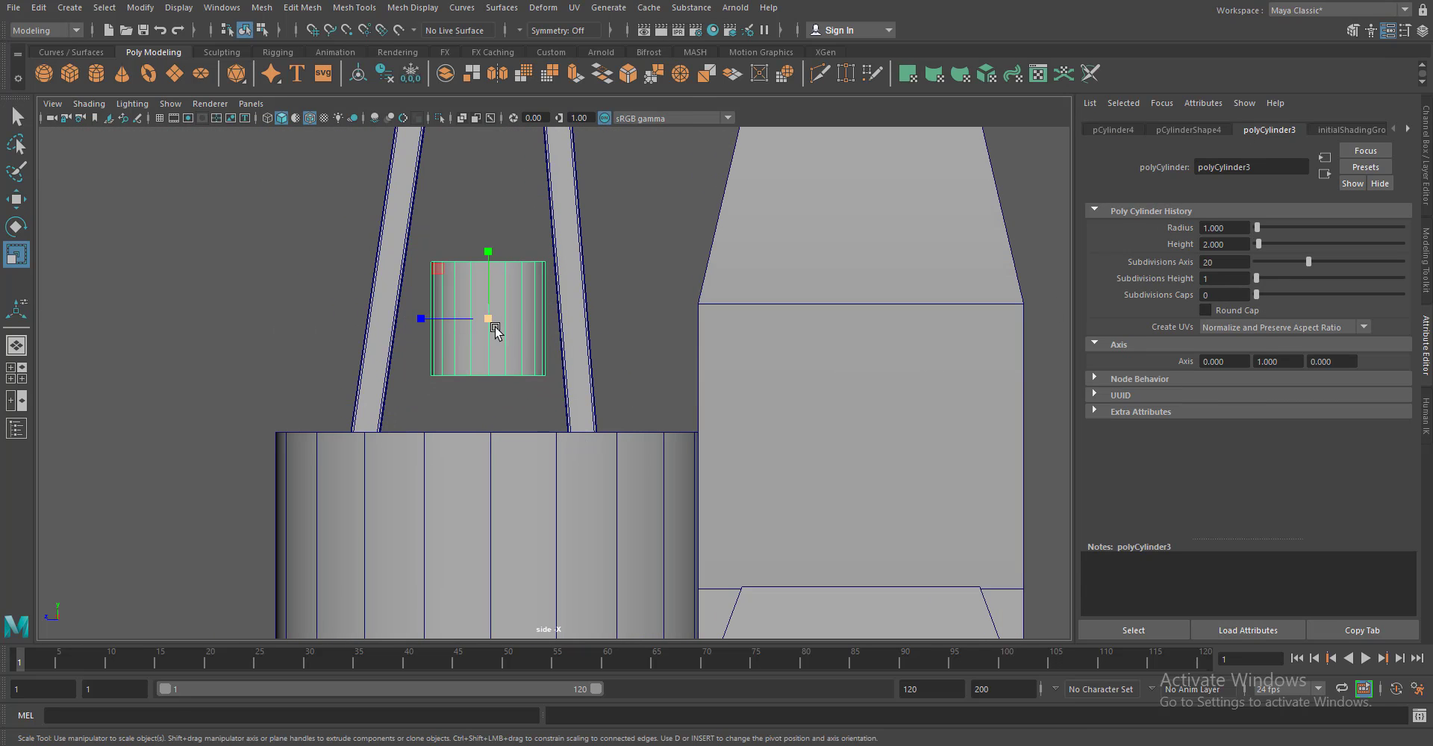
{"action": "left_click_drag", "start_coordinate": [488, 251], "coordinate": [487, 226]}
{"action": "key", "text": "w"}
{"action": "left_click_drag", "start_coordinate": [494, 316], "coordinate": [483, 304]}
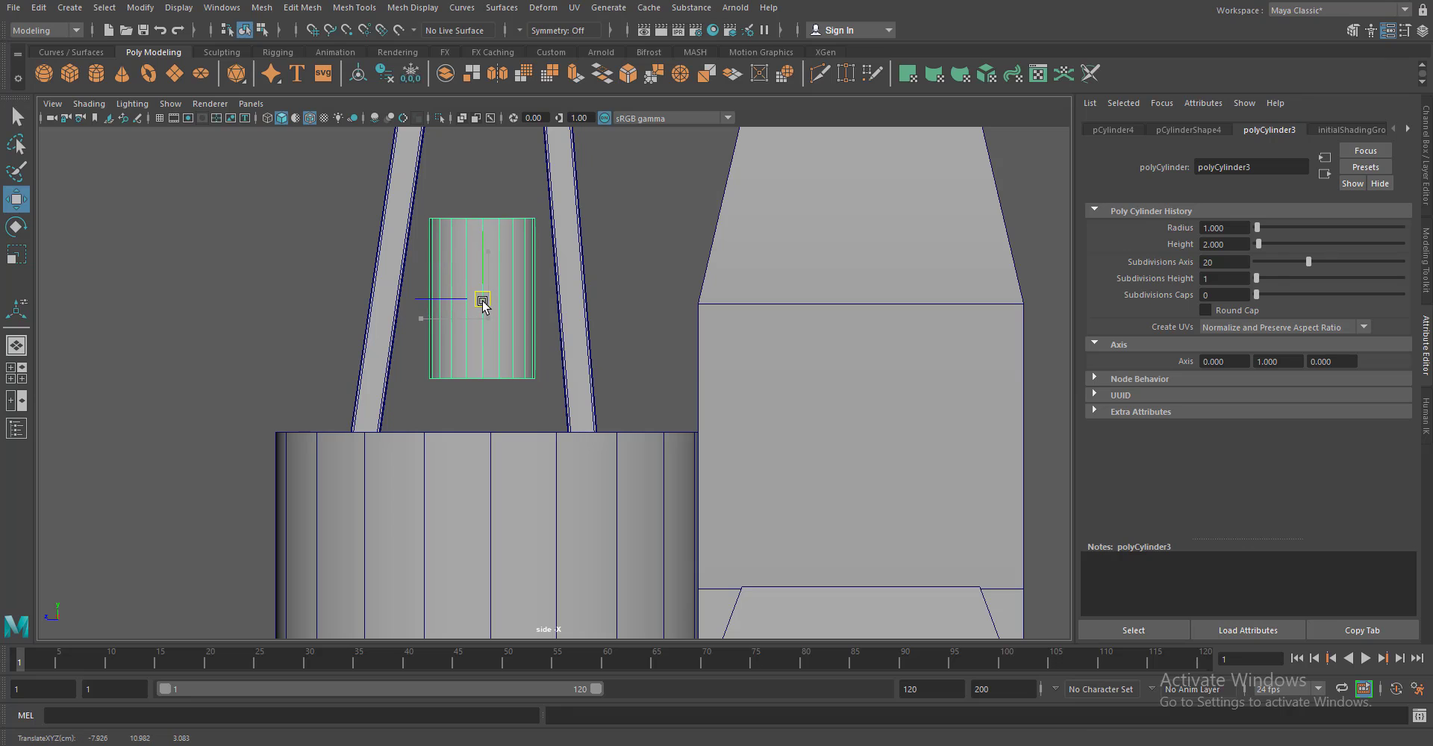
{"action": "key", "text": "r"}
{"action": "scroll", "scroll_direction": "down", "scroll_amount": 3}
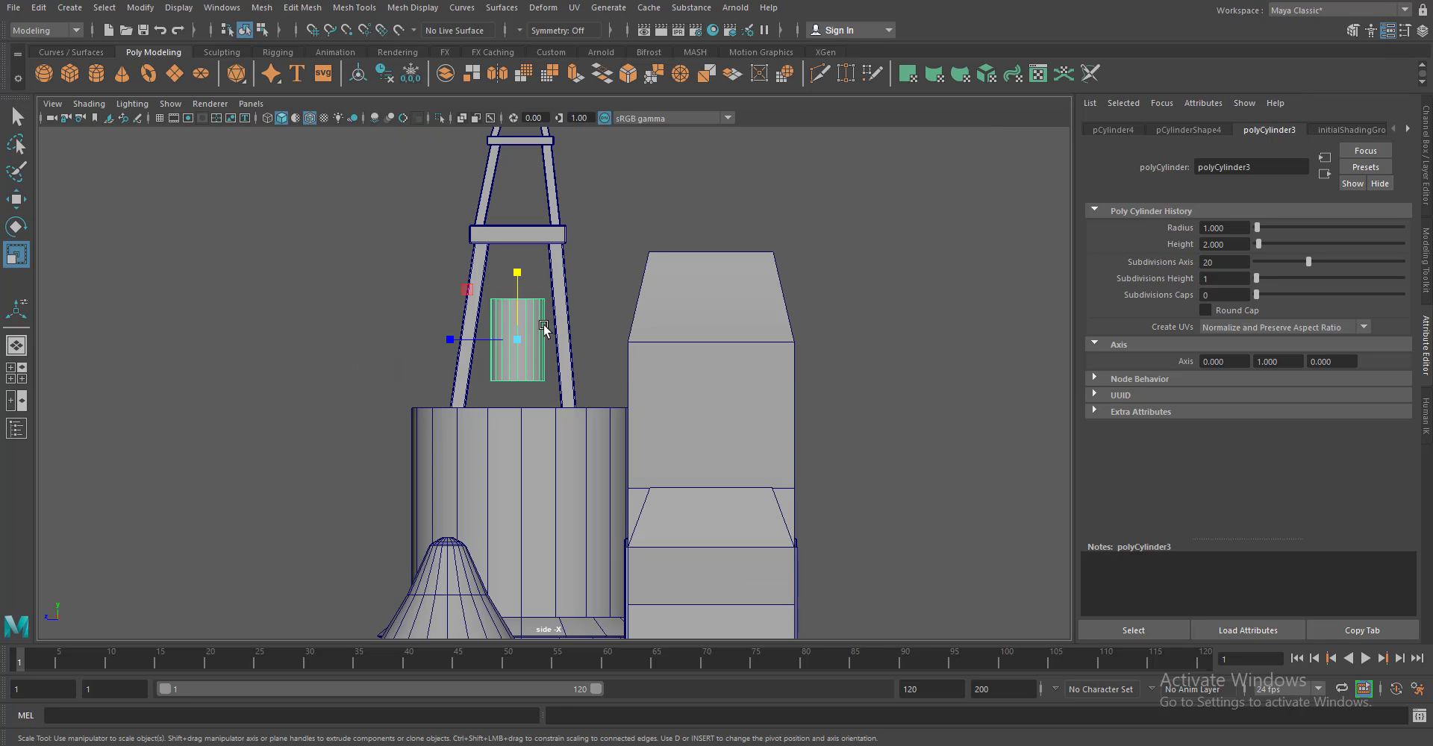
{"action": "scroll", "scroll_direction": "up", "scroll_amount": 3}
{"action": "scroll", "scroll_direction": "up", "scroll_amount": 3}
{"action": "scroll", "scroll_direction": "up", "scroll_amount": 3}
Insert horizontal edge loops on pCylinder4, then select its top face in perspective
{"action": "left_click", "coordinate": [354, 7]}
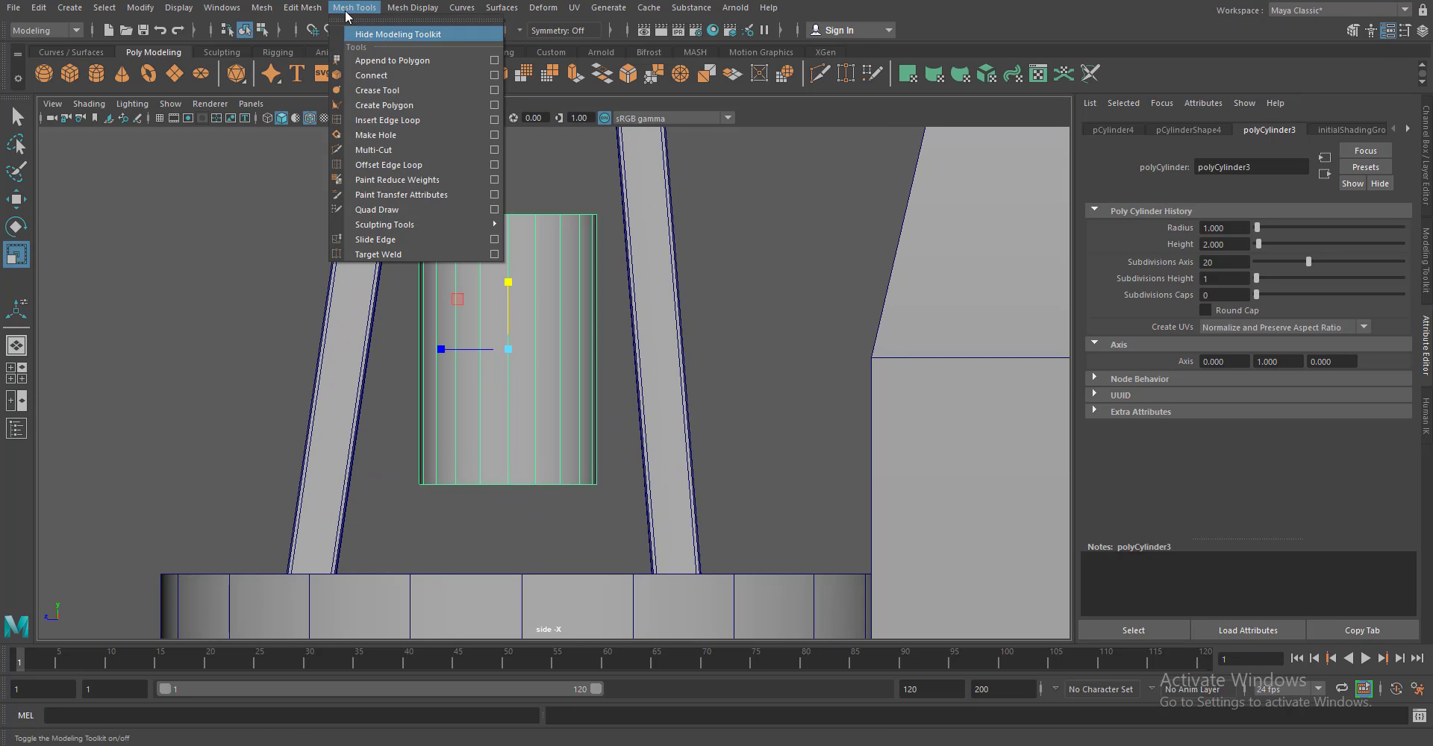
{"action": "left_click", "coordinate": [381, 128]}
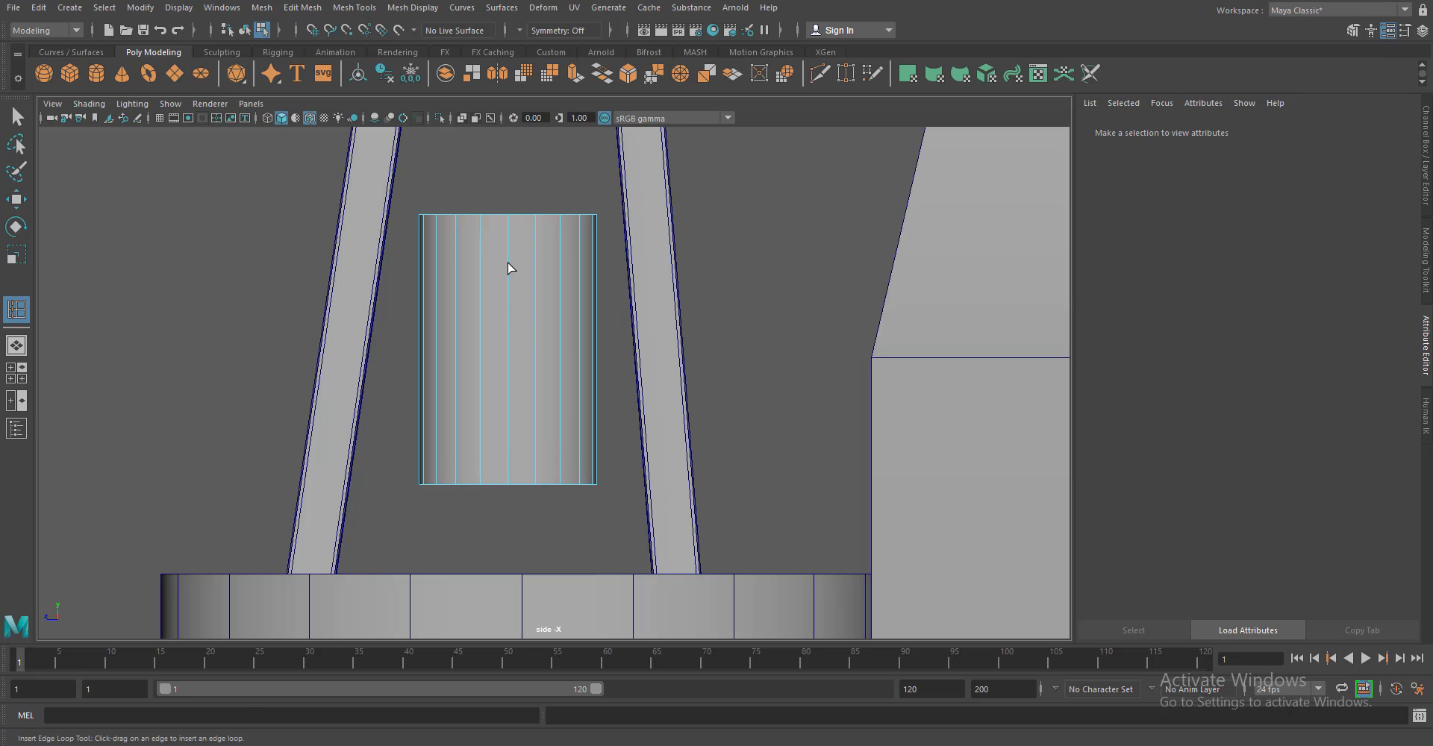
{"action": "left_click", "coordinate": [507, 265]}
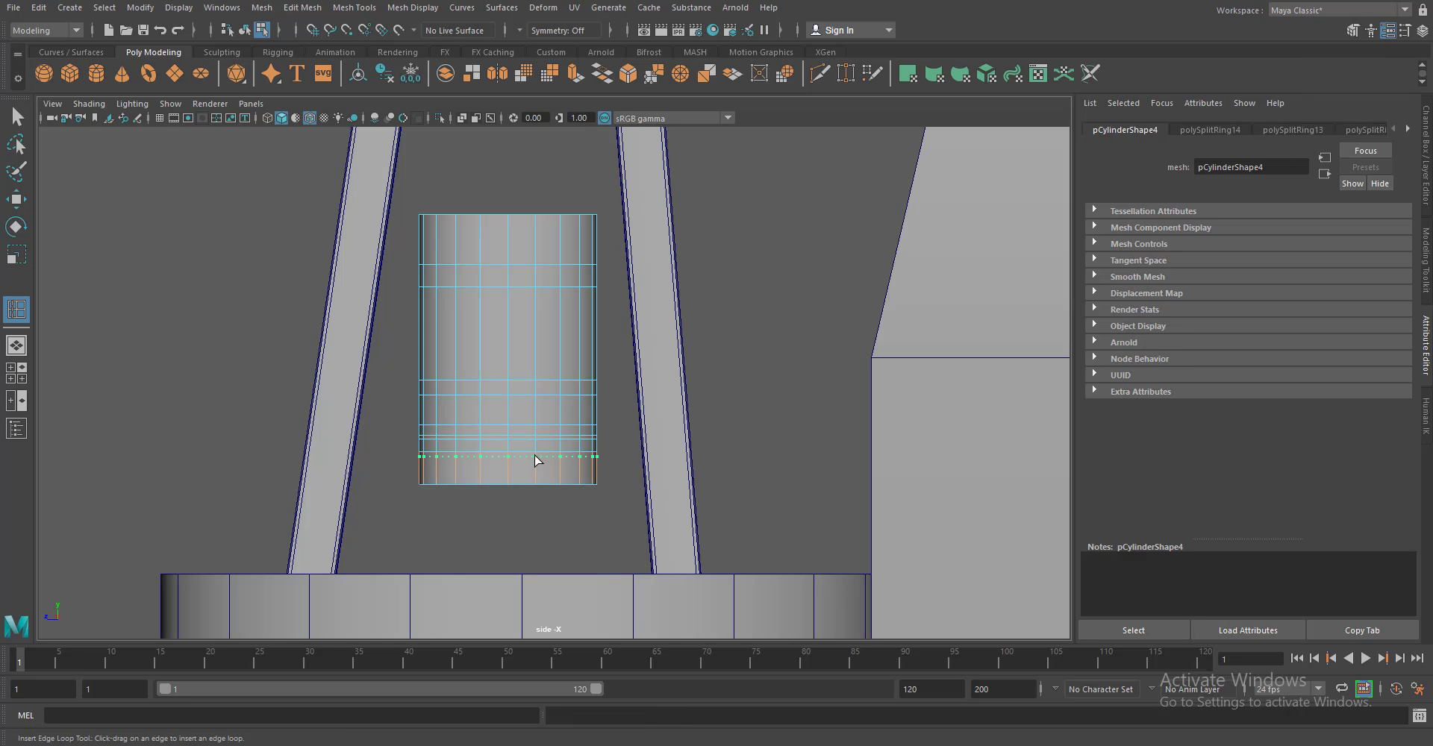
{"action": "key", "text": "w"}
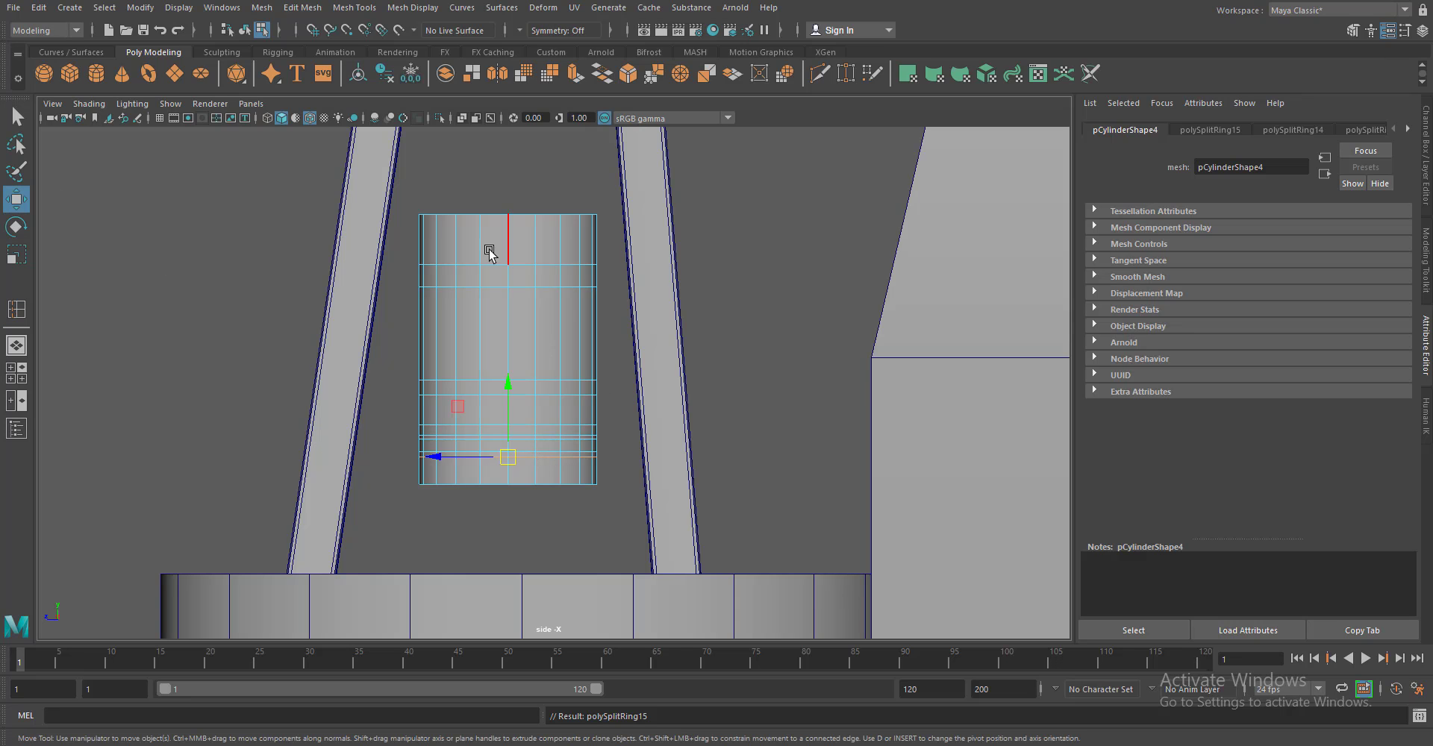
{"action": "left_click", "coordinate": [601, 407]}
Bevel the canister's top face into a dome: Fraction 0.871, Segments 4, Depth 0.639
{"action": "key", "text": "f"}
{"action": "scroll", "scroll_direction": "down", "scroll_amount": 3}
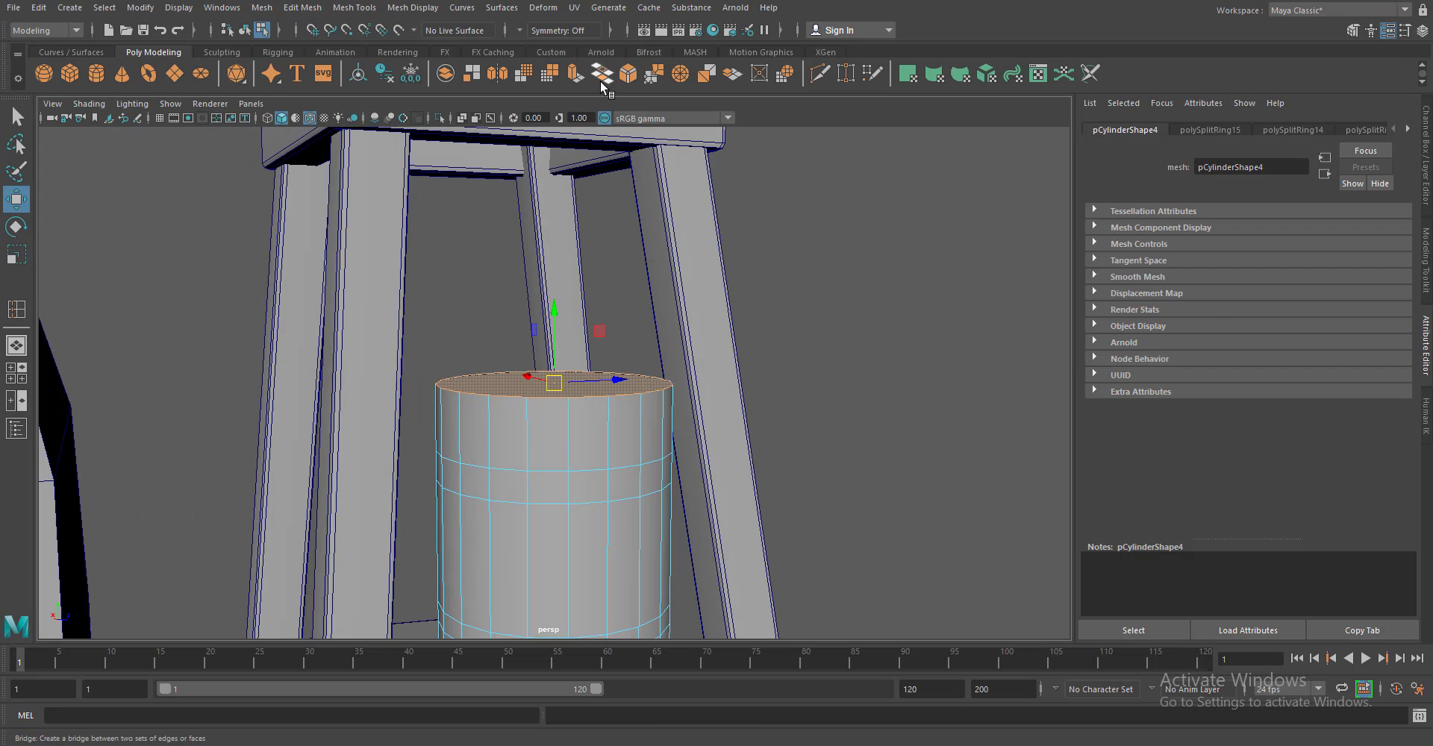
{"action": "left_click", "coordinate": [601, 73]}
{"action": "left_click_drag", "start_coordinate": [1332, 259], "coordinate": [1364, 267]}
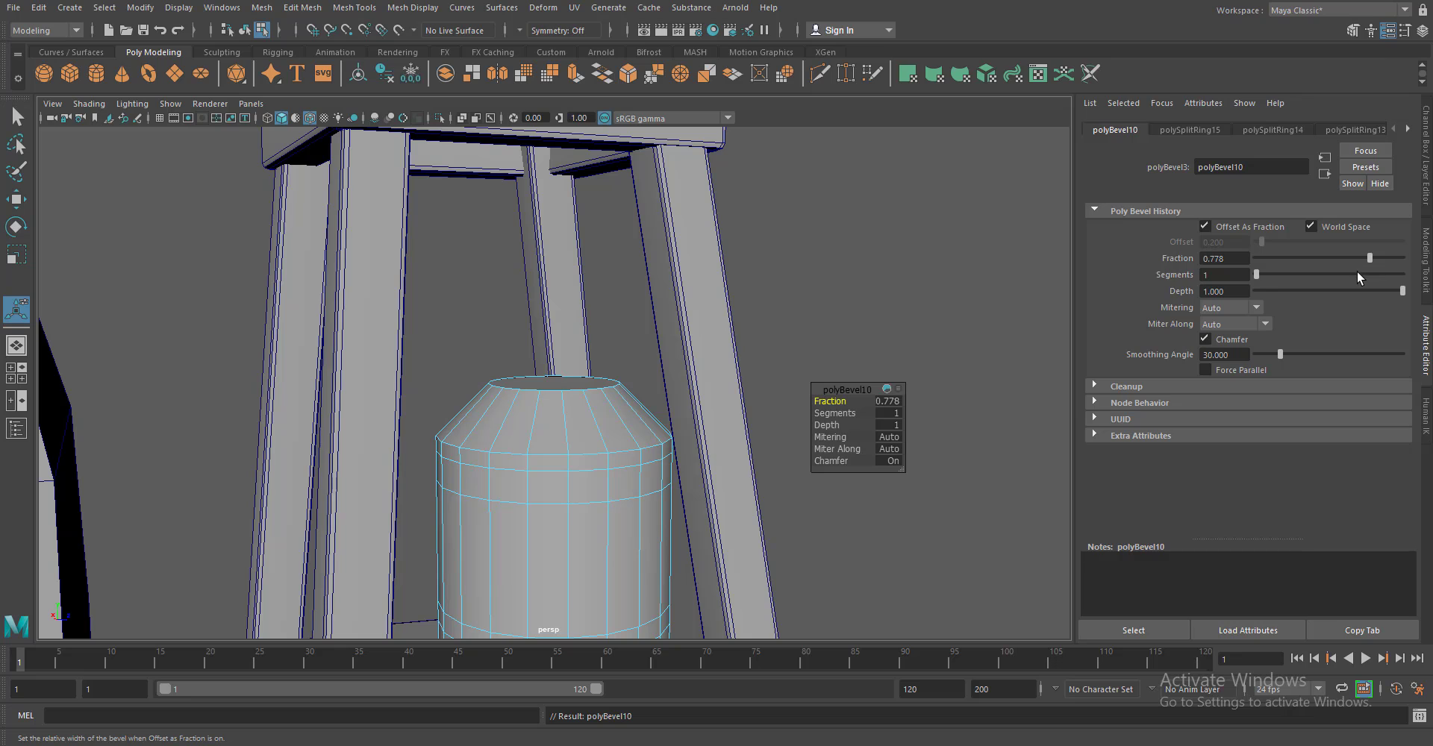
{"action": "left_click_drag", "start_coordinate": [1259, 274], "coordinate": [1299, 278]}
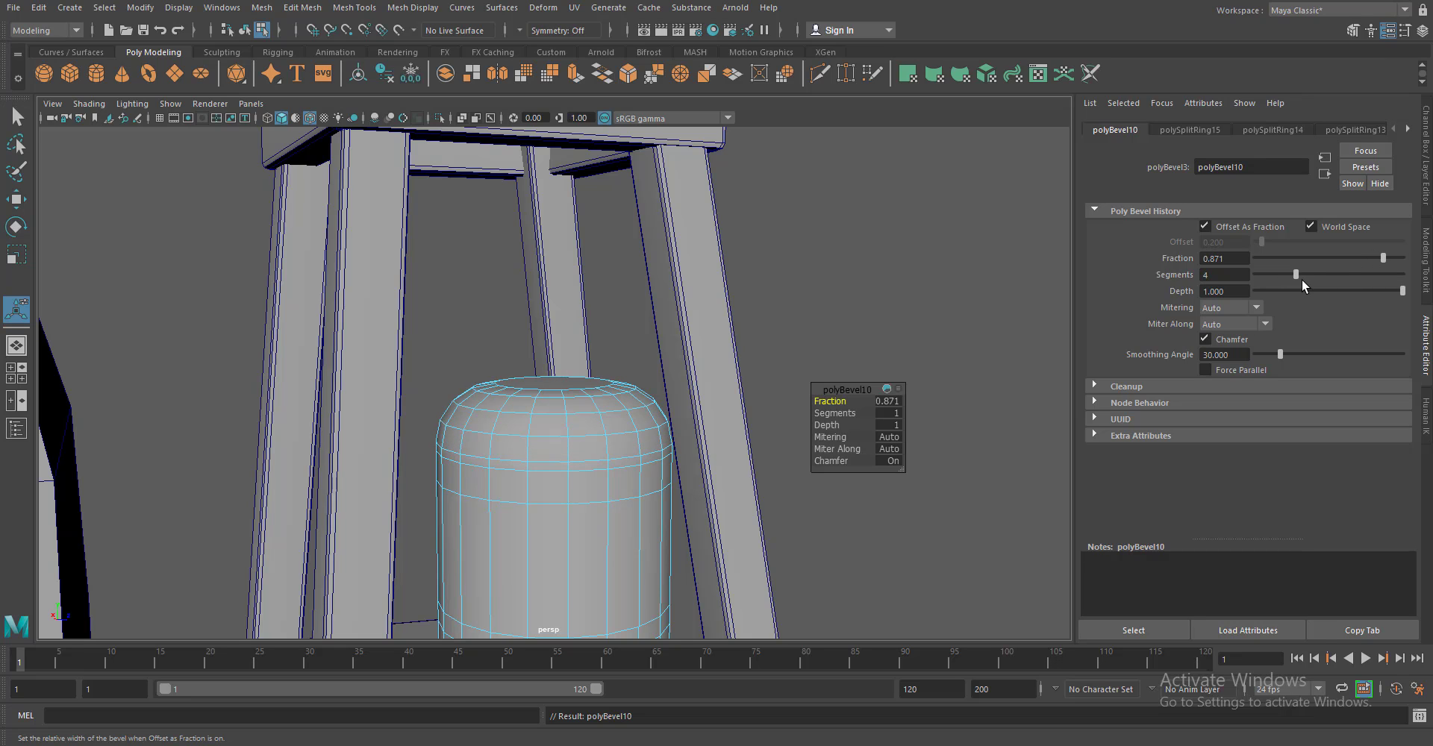
{"action": "left_click_drag", "start_coordinate": [1390, 291], "coordinate": [1374, 298]}
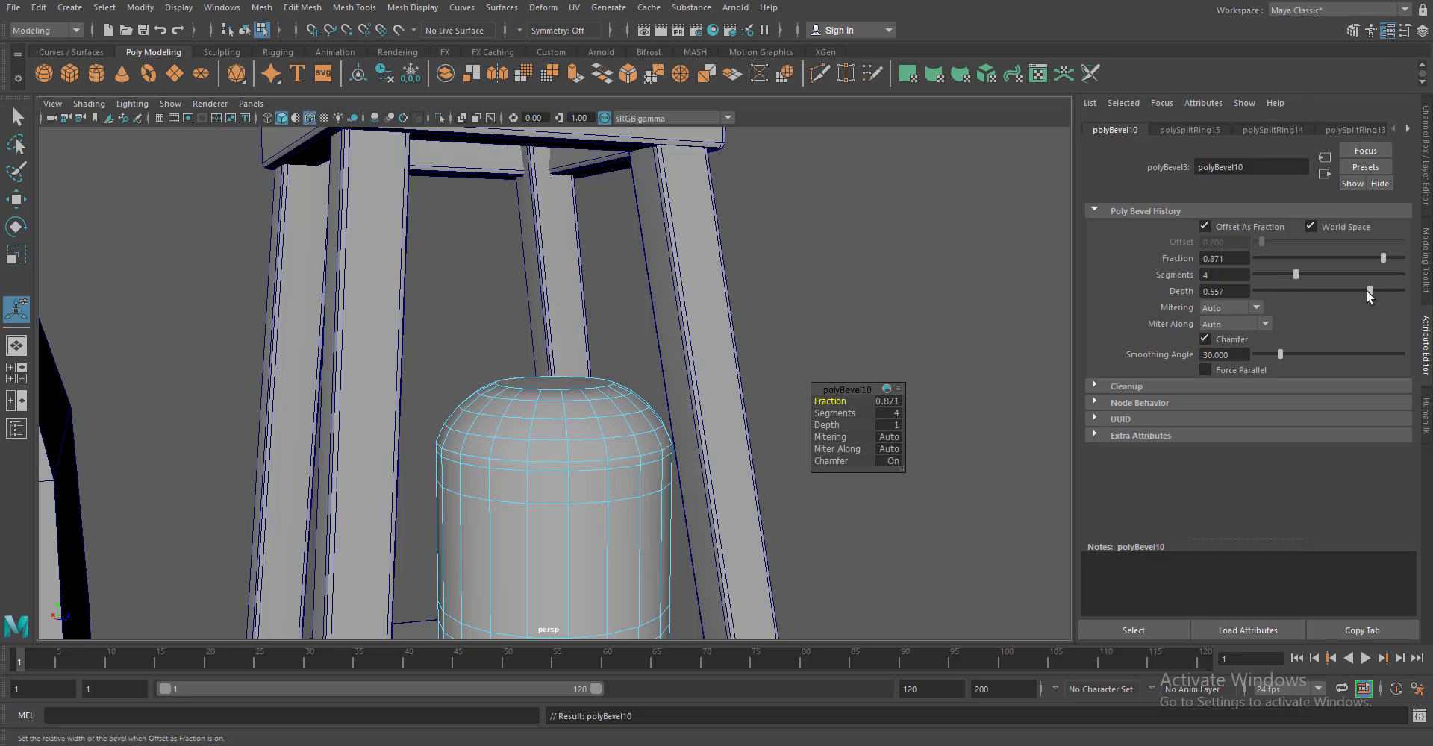
Extrude the face ring below the dome outward 0.1 to form a rim
{"action": "left_click_drag", "start_coordinate": [746, 478], "coordinate": [607, 502]}
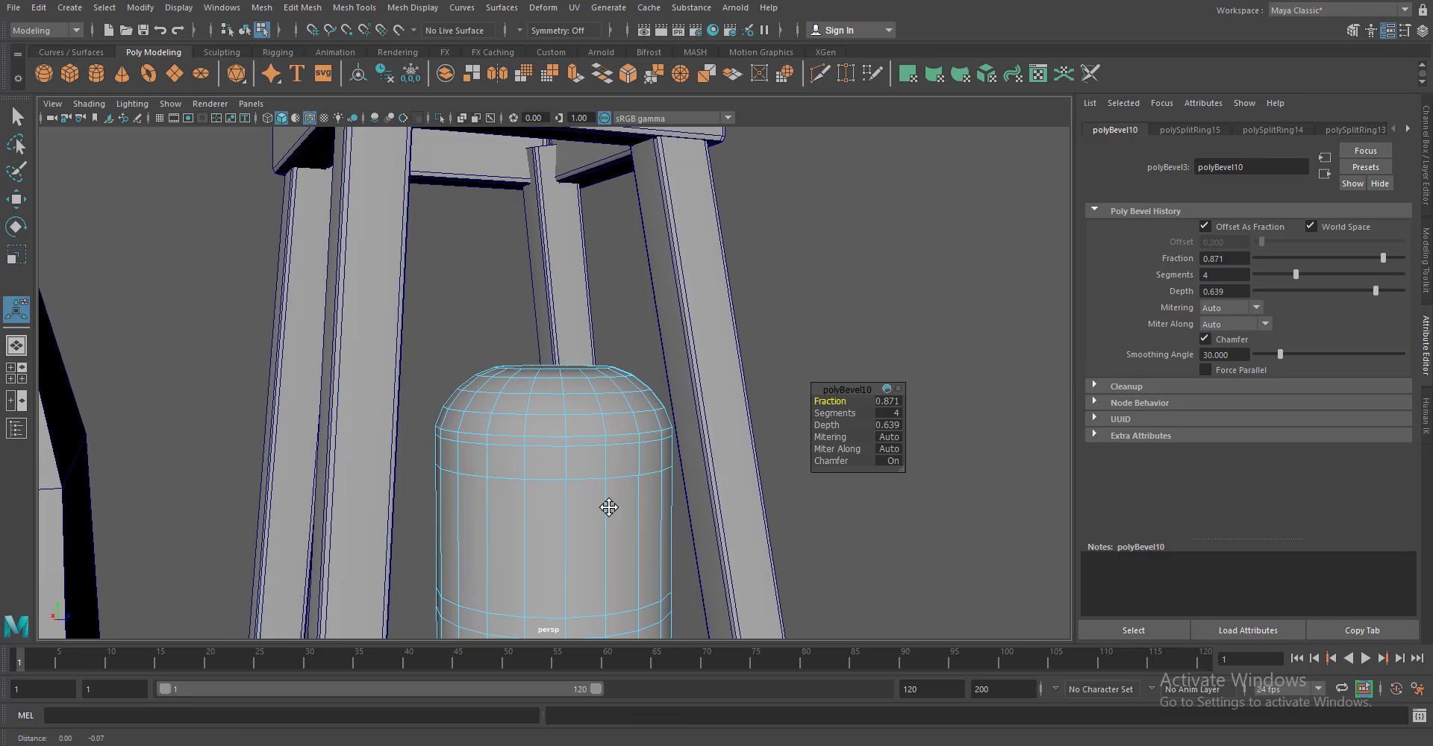
{"action": "left_click", "coordinate": [582, 444]}
{"action": "key", "text": "ctrl+e"}
{"action": "left_click_drag", "start_coordinate": [508, 418], "coordinate": [382, 456]}
{"action": "left_click_drag", "start_coordinate": [383, 457], "coordinate": [516, 424]}
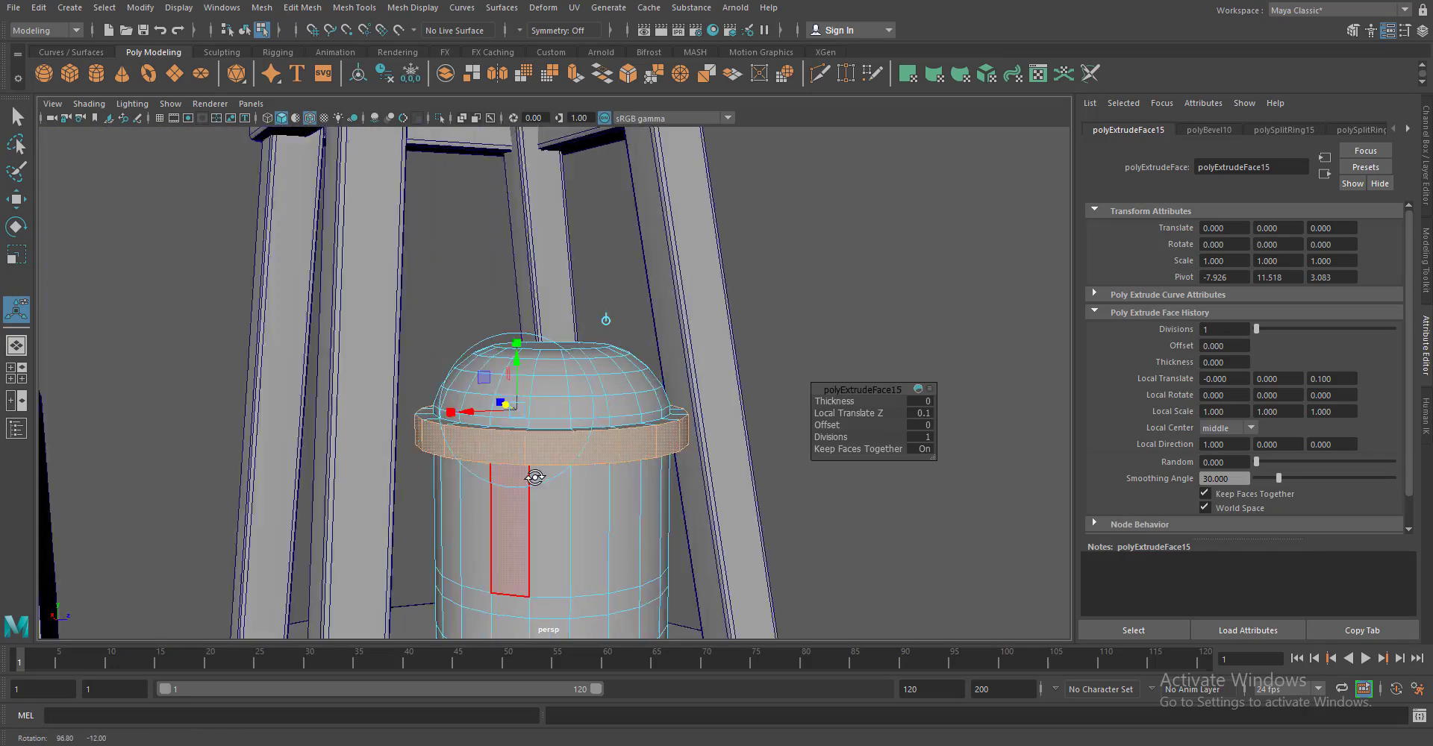
Extrude two face rings on the canister's lower half and flatten them into thin ridges
{"action": "double_click", "coordinate": [516, 424]}
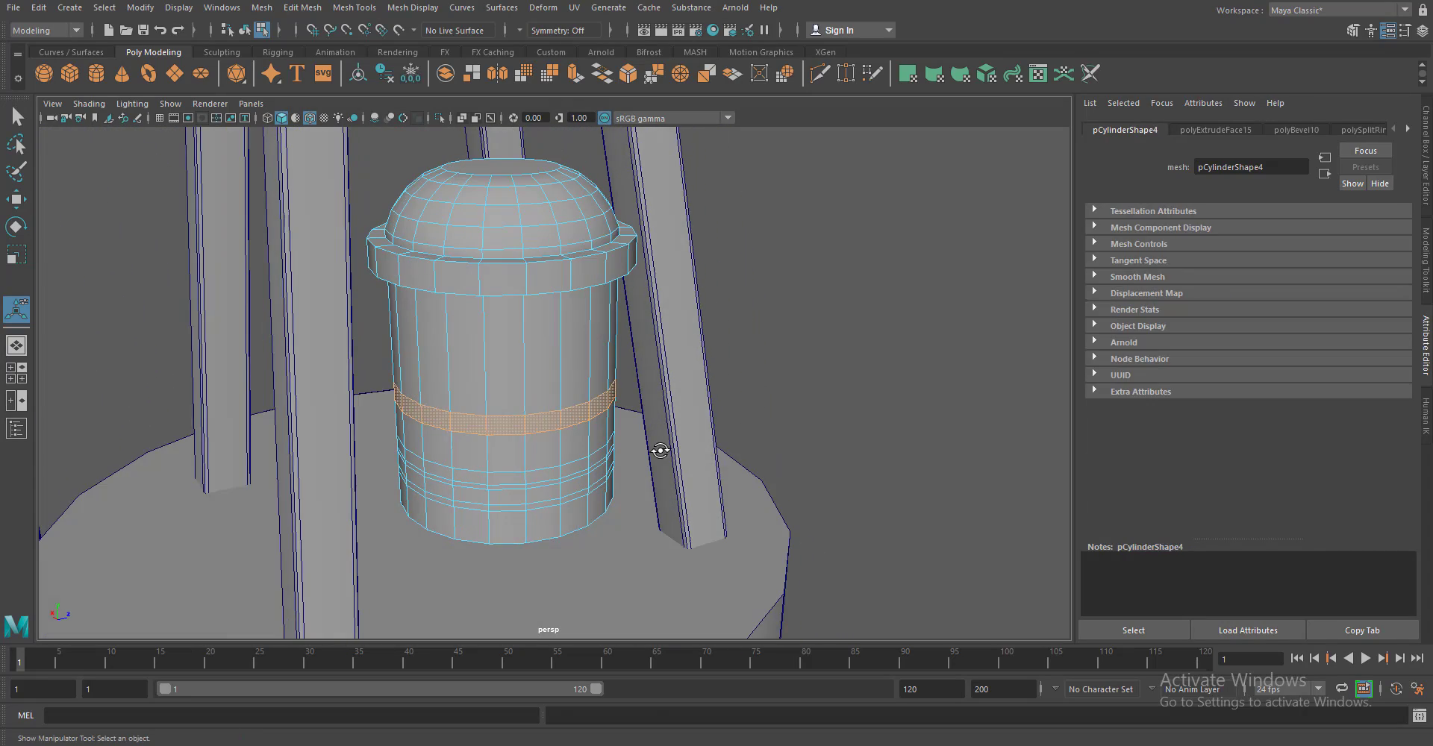
{"action": "key", "text": "ctrl+e"}
{"action": "left_click_drag", "start_coordinate": [607, 461], "coordinate": [754, 419]}
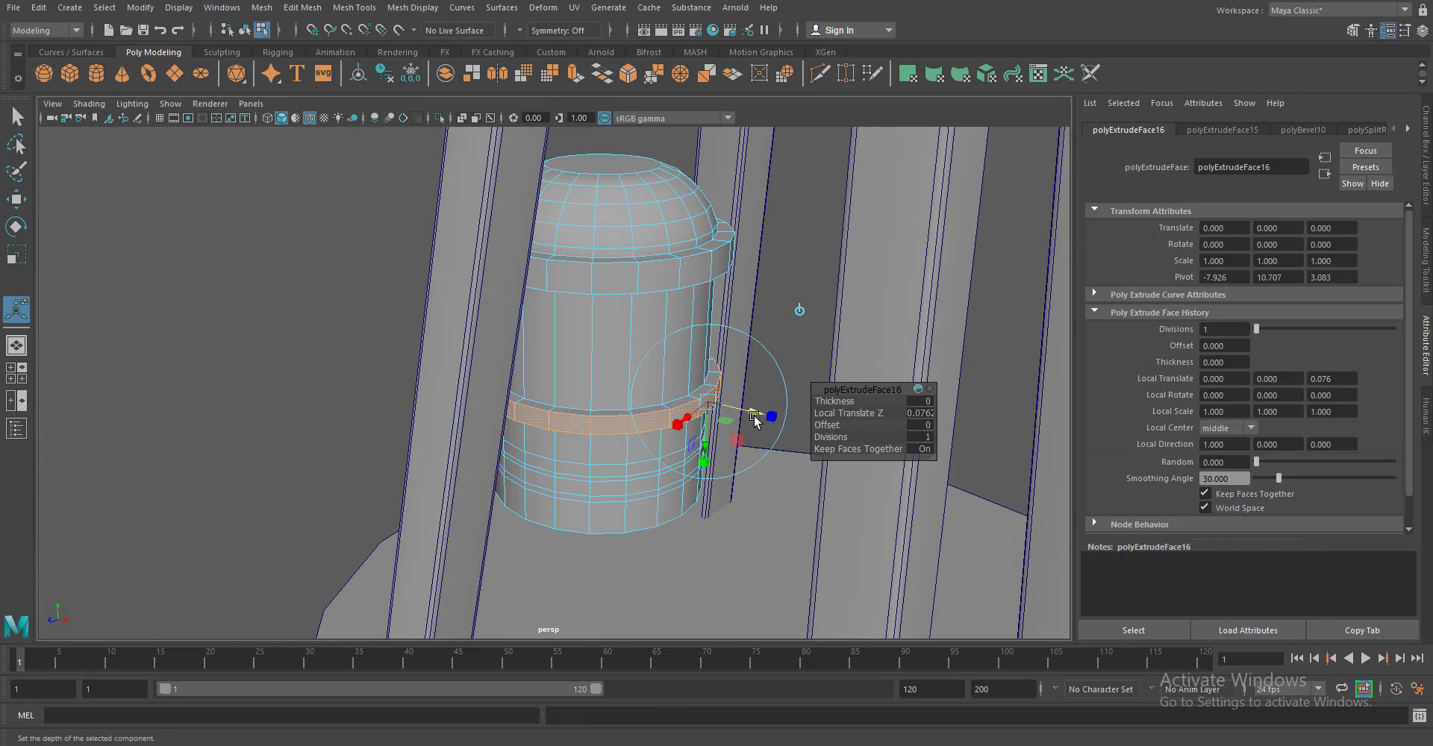
{"action": "left_click_drag", "start_coordinate": [706, 457], "coordinate": [653, 483]}
{"action": "scroll", "scroll_direction": "up", "scroll_amount": 3}
{"action": "double_click", "coordinate": [490, 490]}
{"action": "left_click_drag", "start_coordinate": [490, 489], "coordinate": [323, 496]}
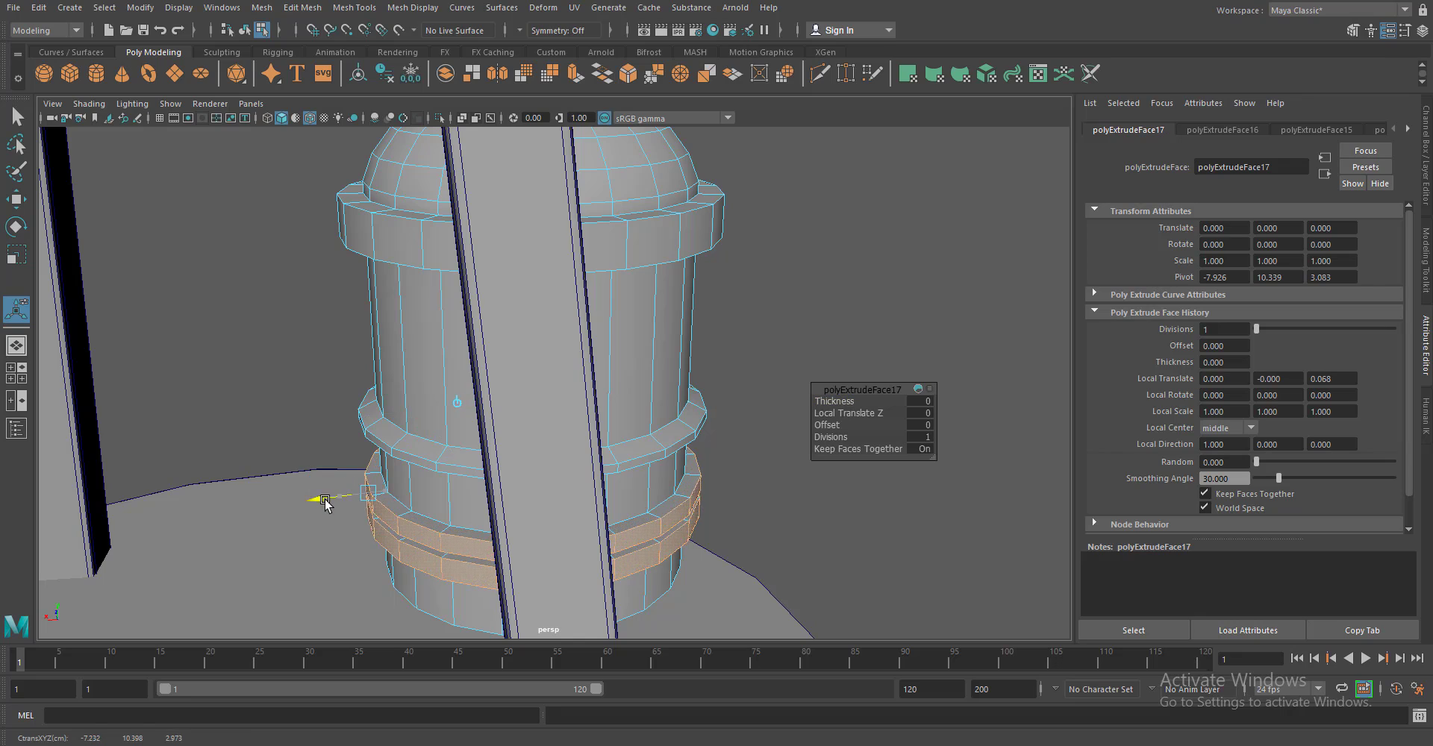
{"action": "left_click_drag", "start_coordinate": [608, 499], "coordinate": [361, 502]}
{"action": "left_click_drag", "start_coordinate": [361, 502], "coordinate": [787, 544]}
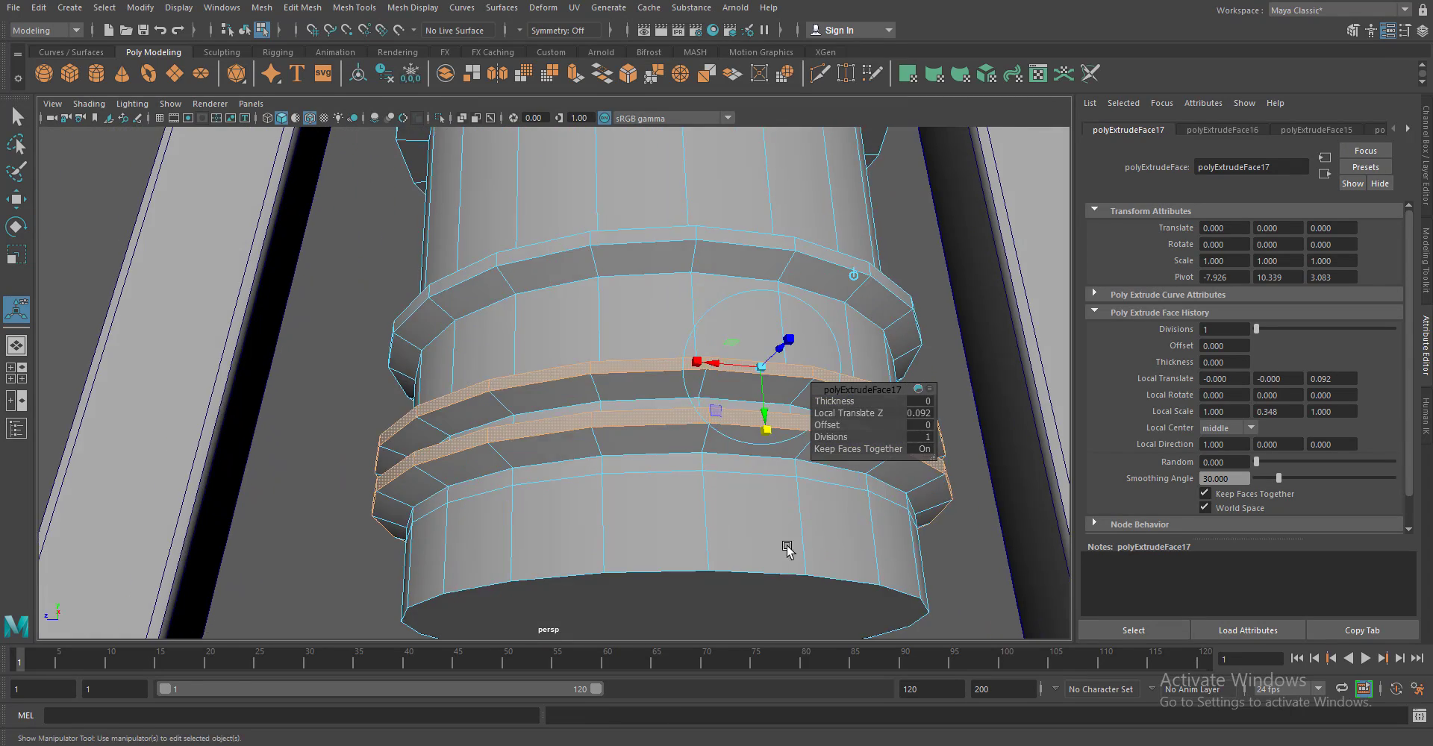
{"action": "left_click_drag", "start_coordinate": [787, 544], "coordinate": [747, 499]}
Bevel the bottom edge loop with Fraction 0.912, Segments 6, Depth 0.649
{"action": "double_click", "coordinate": [746, 499]}
{"action": "key", "text": "ctrl+b"}
{"action": "left_click_drag", "start_coordinate": [1293, 258], "coordinate": [1389, 258]}
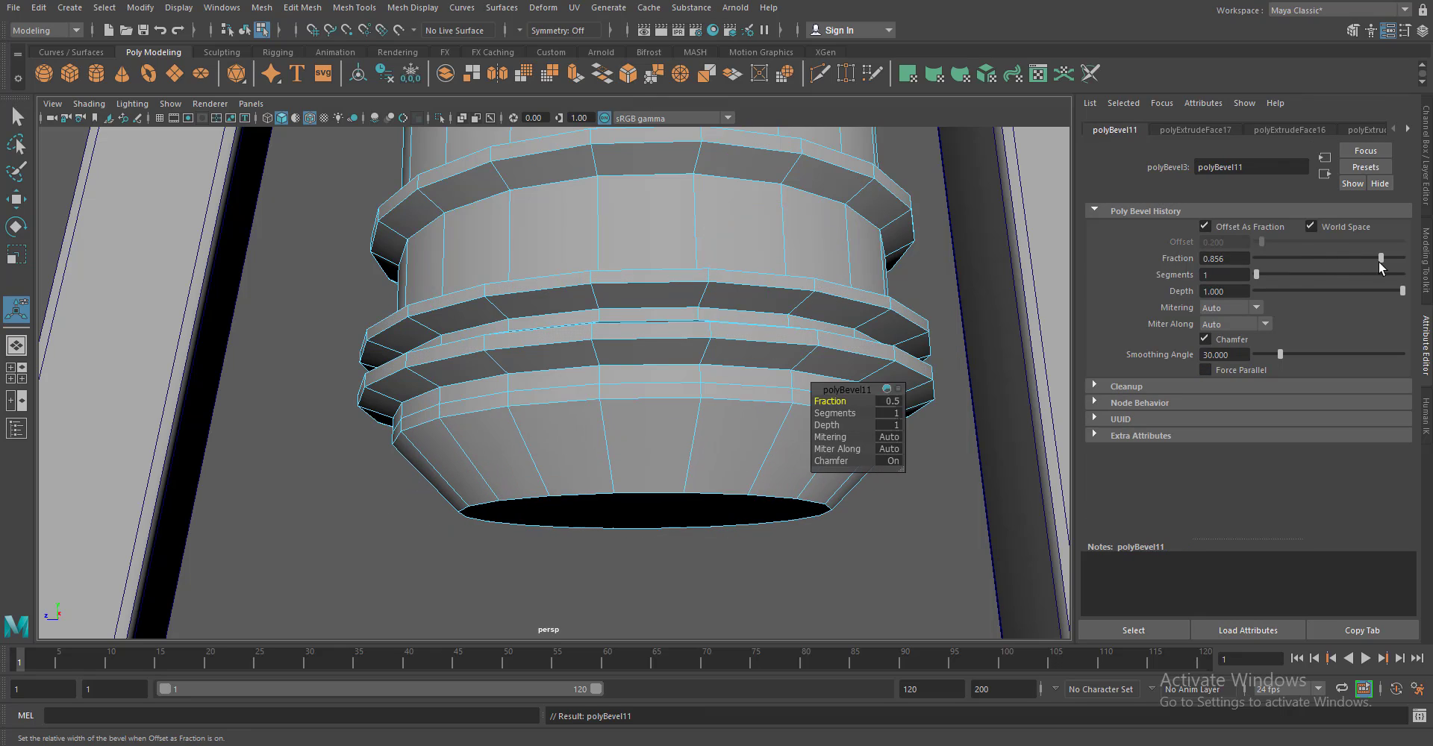
{"action": "left_click_drag", "start_coordinate": [1257, 275], "coordinate": [1372, 285]}
{"action": "key", "text": "q"}
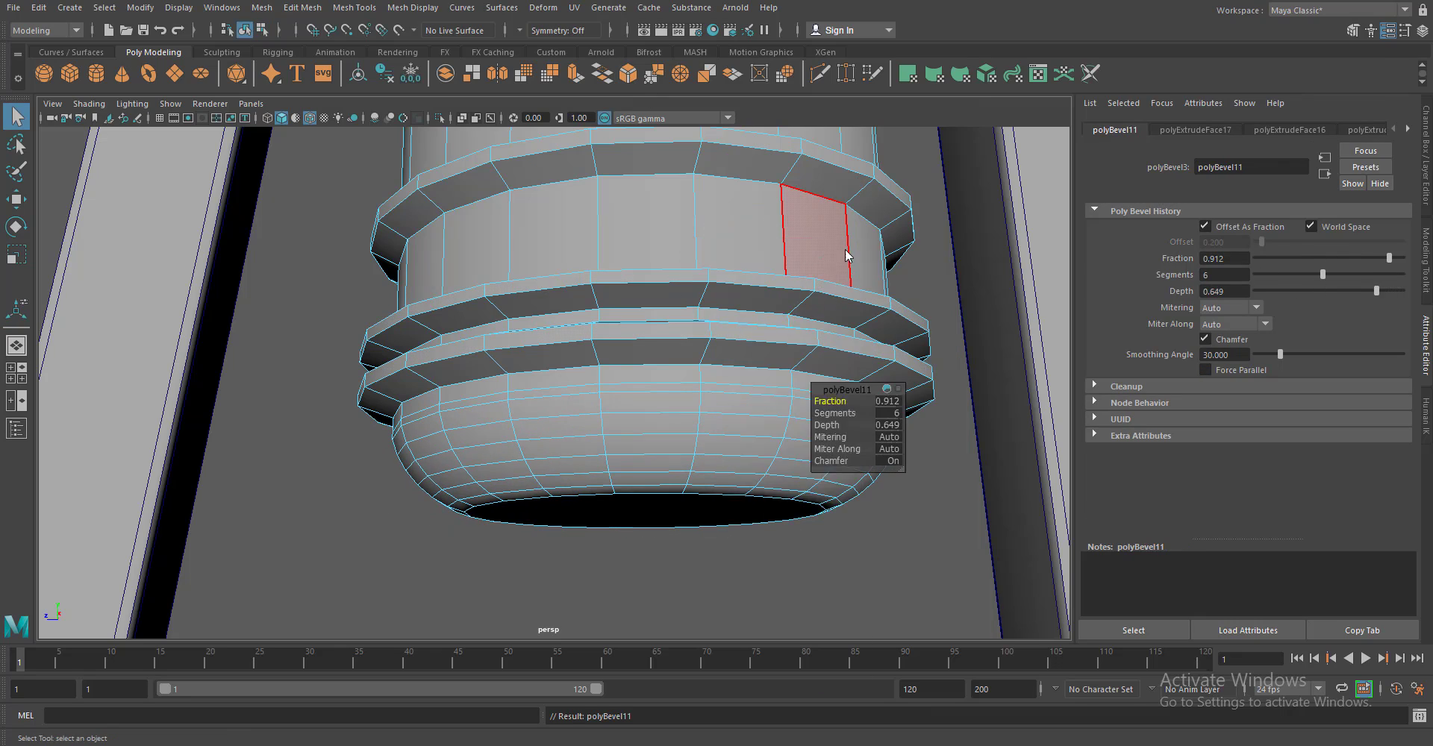
{"action": "left_click_drag", "start_coordinate": [1030, 379], "coordinate": [886, 523]}
{"action": "scroll", "scroll_direction": "up", "scroll_amount": 3}
{"action": "left_click_drag", "start_coordinate": [548, 460], "coordinate": [464, 276]}
Insert supporting edge loops along the canister's upper rim and band
{"action": "left_click", "coordinate": [354, 7]}
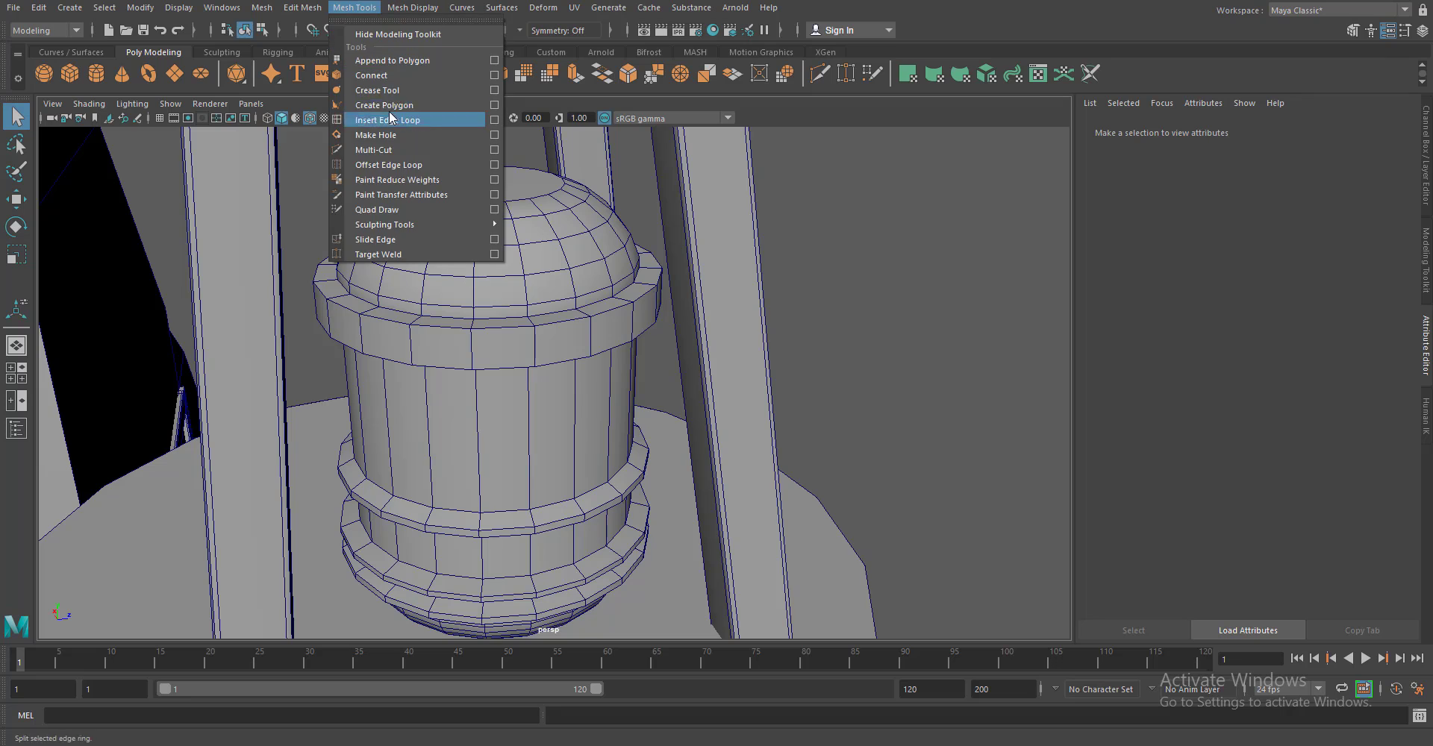
{"action": "left_click", "coordinate": [388, 117]}
{"action": "scroll", "scroll_direction": "up", "scroll_amount": 3}
{"action": "left_click_drag", "start_coordinate": [518, 319], "coordinate": [520, 330]}
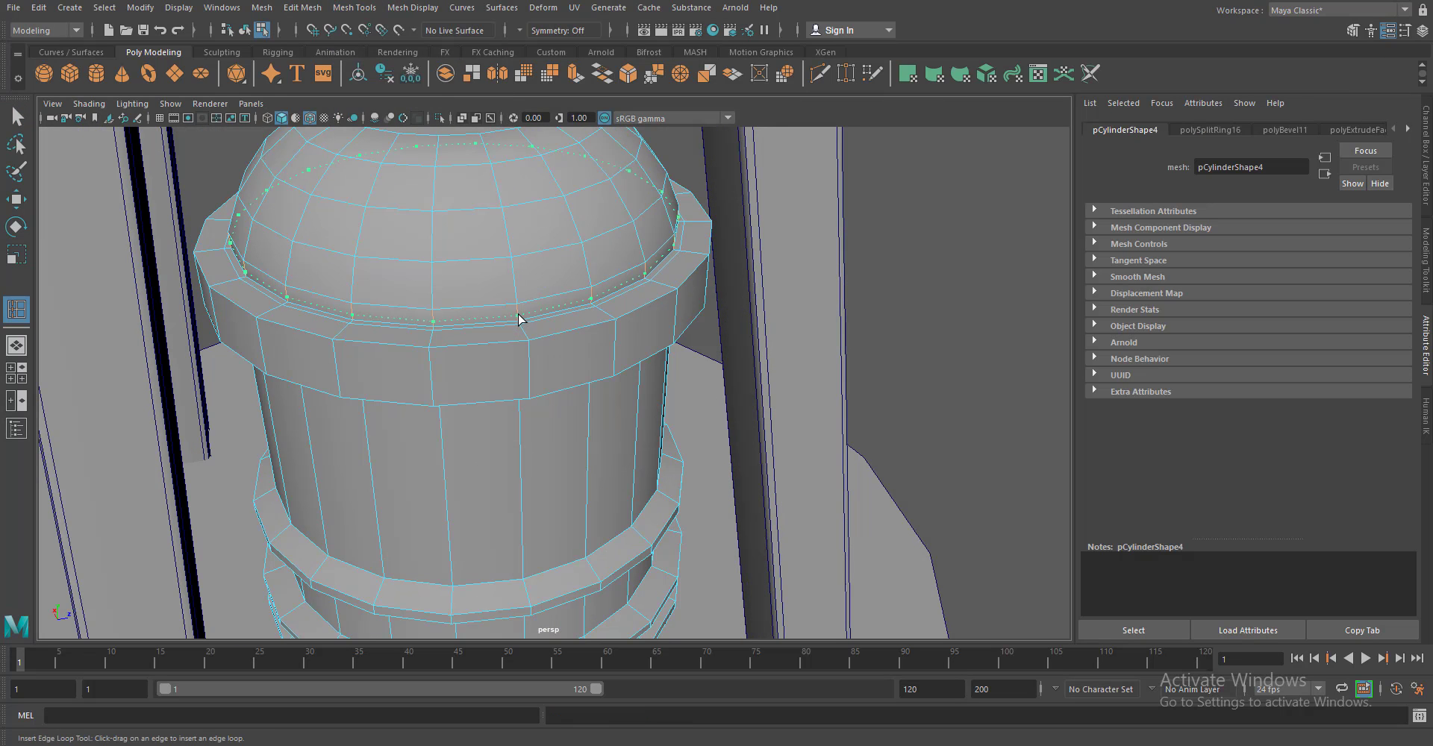
{"action": "left_click_drag", "start_coordinate": [529, 396], "coordinate": [624, 416]}
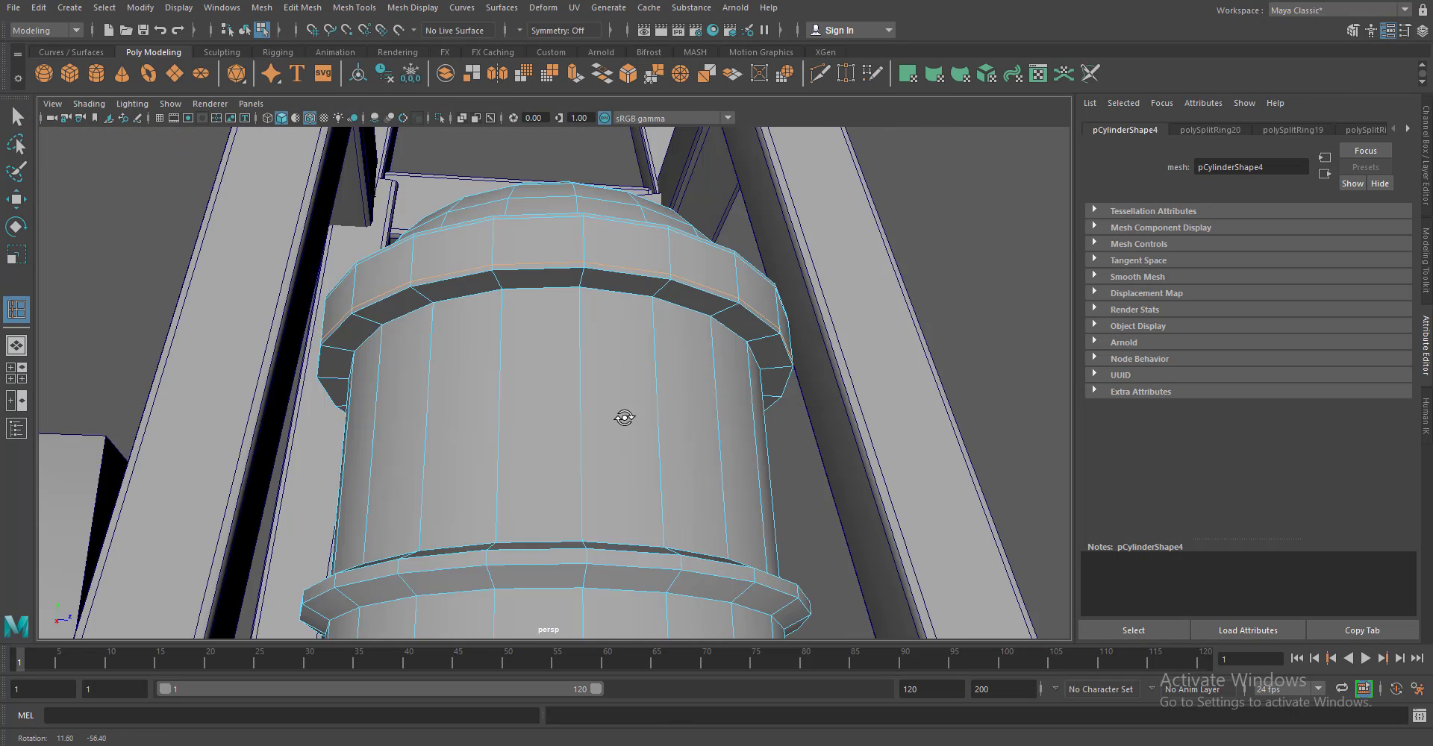
{"action": "scroll", "scroll_direction": "up", "scroll_amount": 3}
{"action": "left_click", "coordinate": [562, 224]}
{"action": "left_click", "coordinate": [559, 247]}
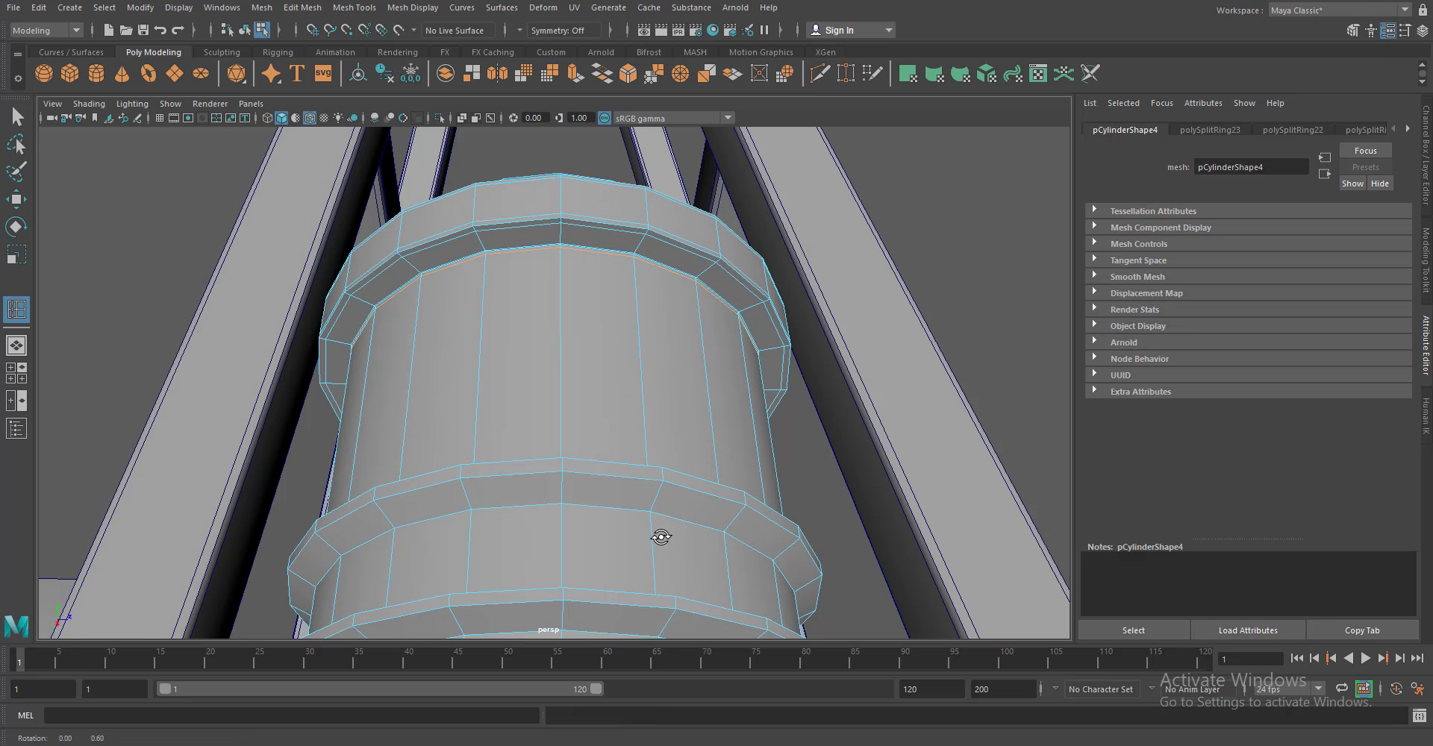
Add edge loops beside the lower band and along the lower ridge
{"action": "left_click_drag", "start_coordinate": [657, 535], "coordinate": [626, 416]}
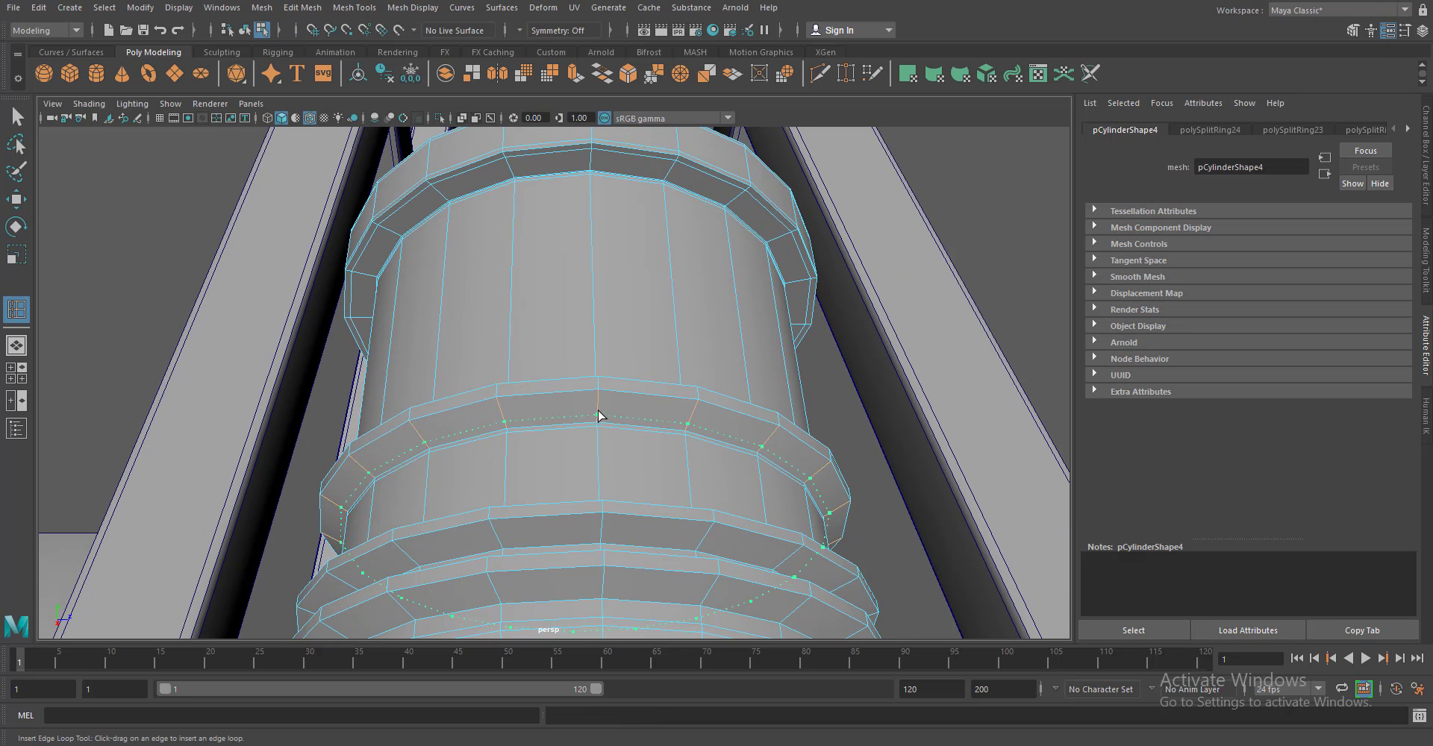
{"action": "left_click_drag", "start_coordinate": [602, 413], "coordinate": [632, 451]}
{"action": "scroll", "scroll_direction": "up", "scroll_amount": 3}
{"action": "left_click", "coordinate": [635, 552]}
{"action": "scroll", "scroll_direction": "down", "scroll_amount": 3}
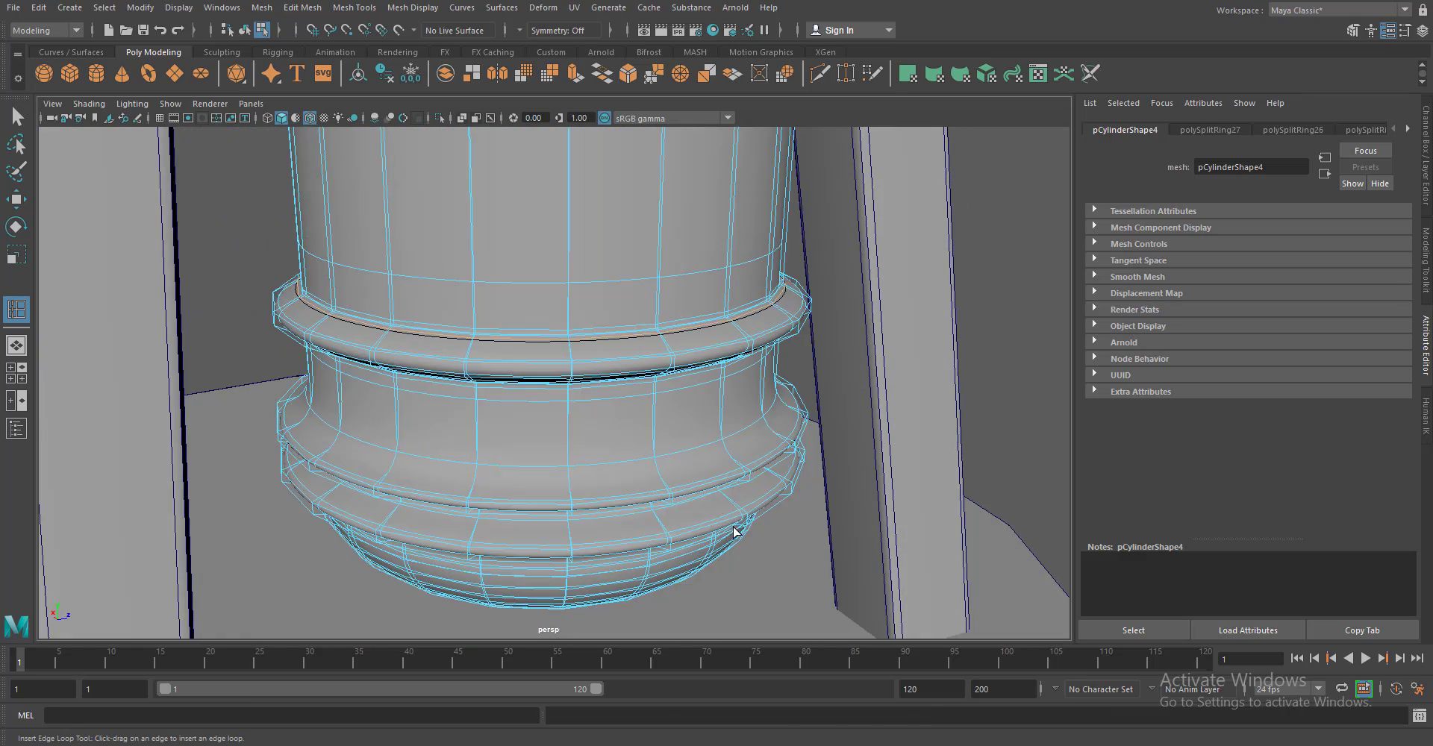
{"action": "left_click", "coordinate": [638, 460]}
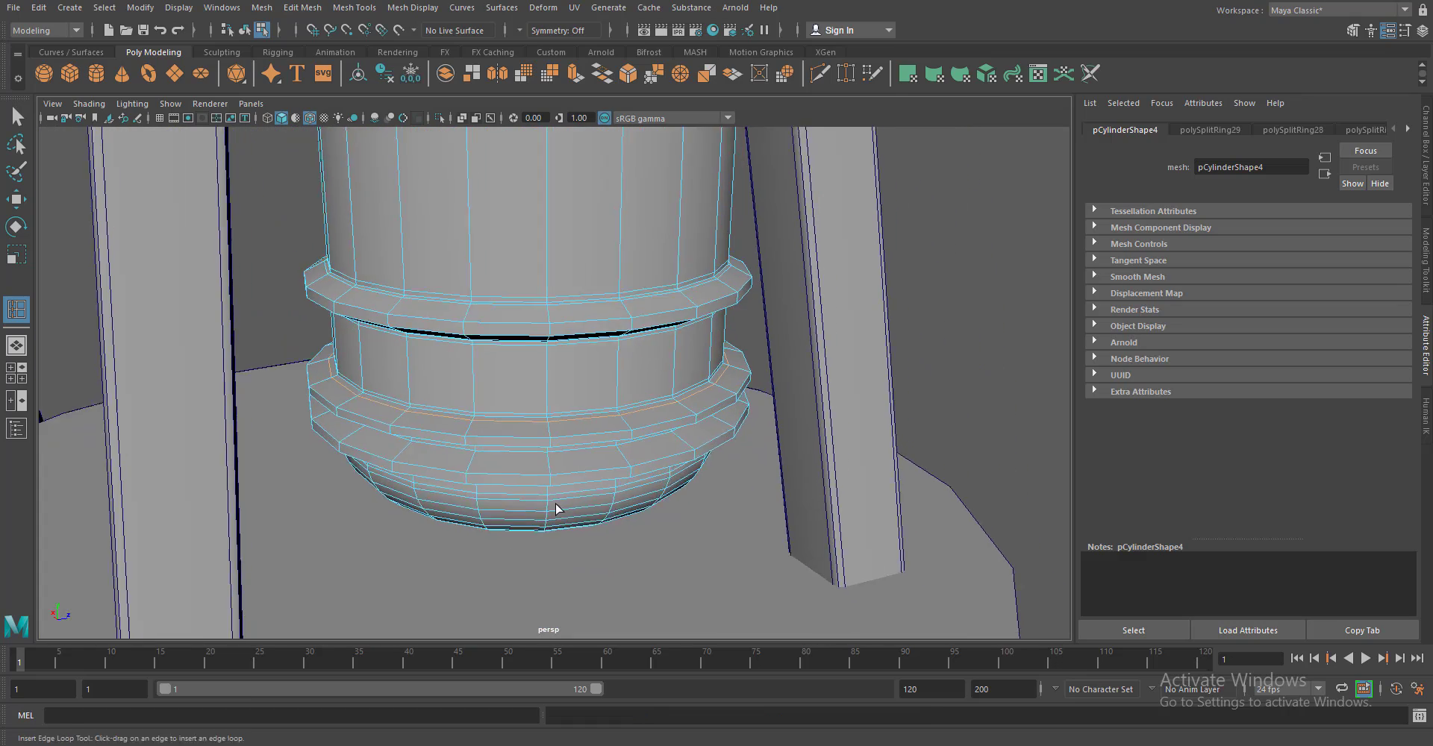
{"action": "scroll", "scroll_direction": "up", "scroll_amount": 3}
{"action": "left_click", "coordinate": [557, 473]}
{"action": "left_click_drag", "start_coordinate": [558, 473], "coordinate": [565, 289]}
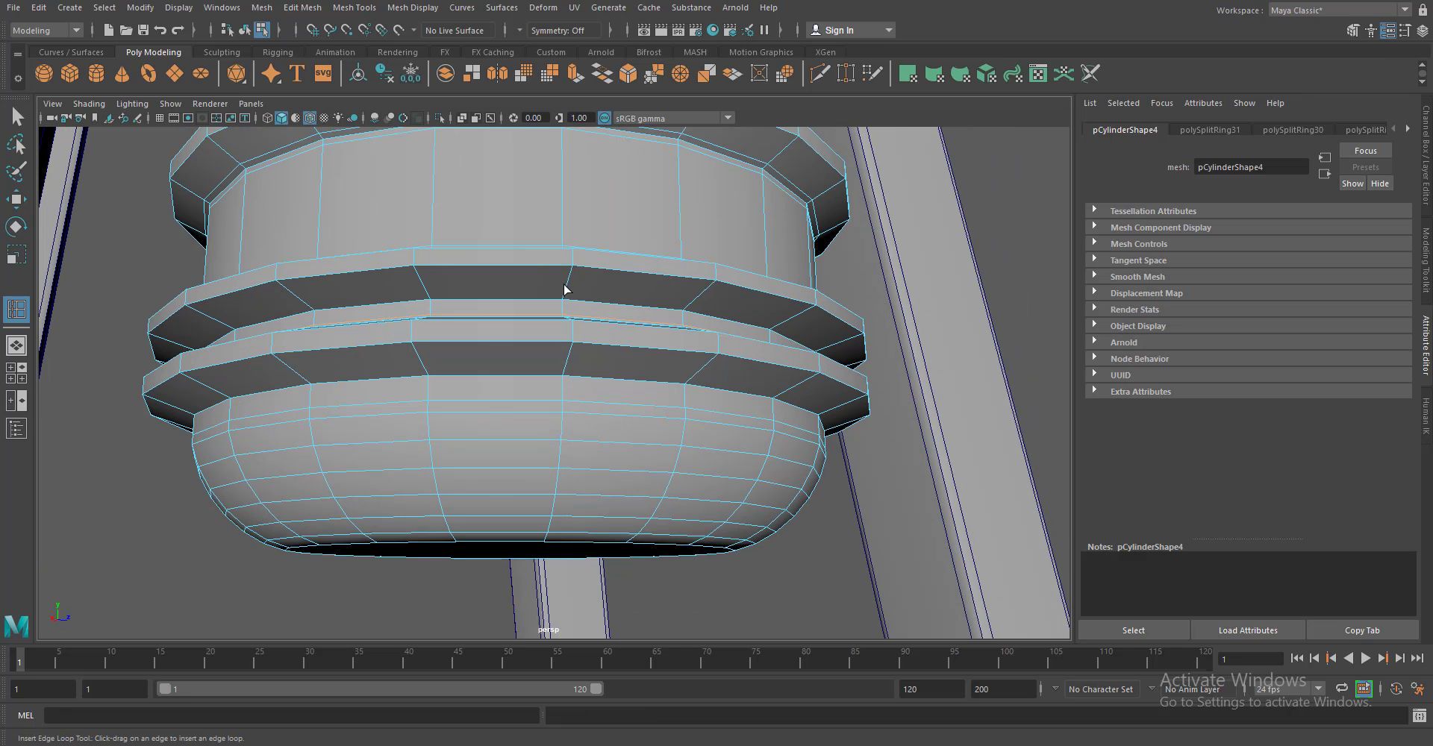
{"action": "left_click", "coordinate": [563, 371]}
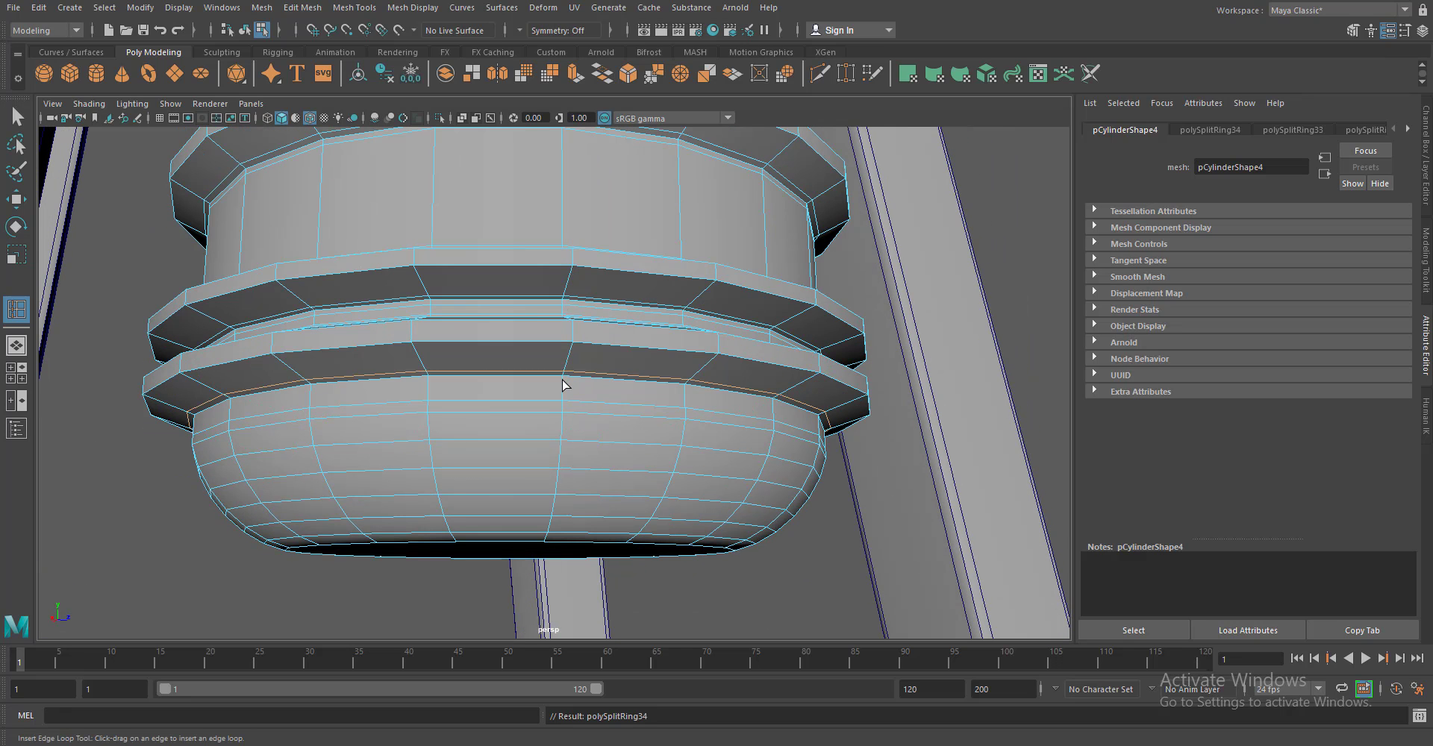
{"action": "left_click", "coordinate": [563, 387]}
{"action": "scroll", "scroll_direction": "down", "scroll_amount": 3}
{"action": "scroll", "scroll_direction": "down", "scroll_amount": 3}
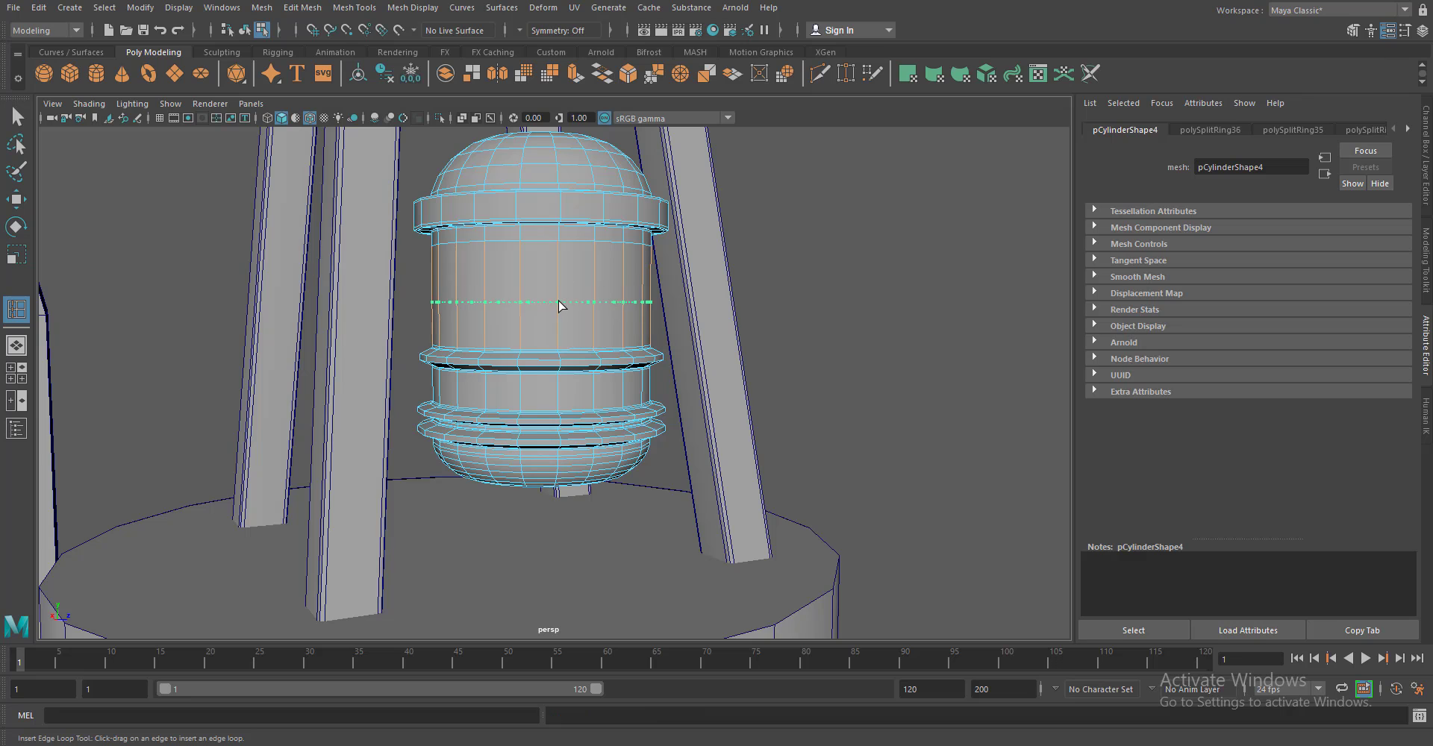
Select faces around the canister's middle band and delete them to cut window openings
{"action": "key", "text": "w"}
{"action": "left_click_drag", "start_coordinate": [545, 249], "coordinate": [544, 288]}
{"action": "left_click", "coordinate": [501, 282]}
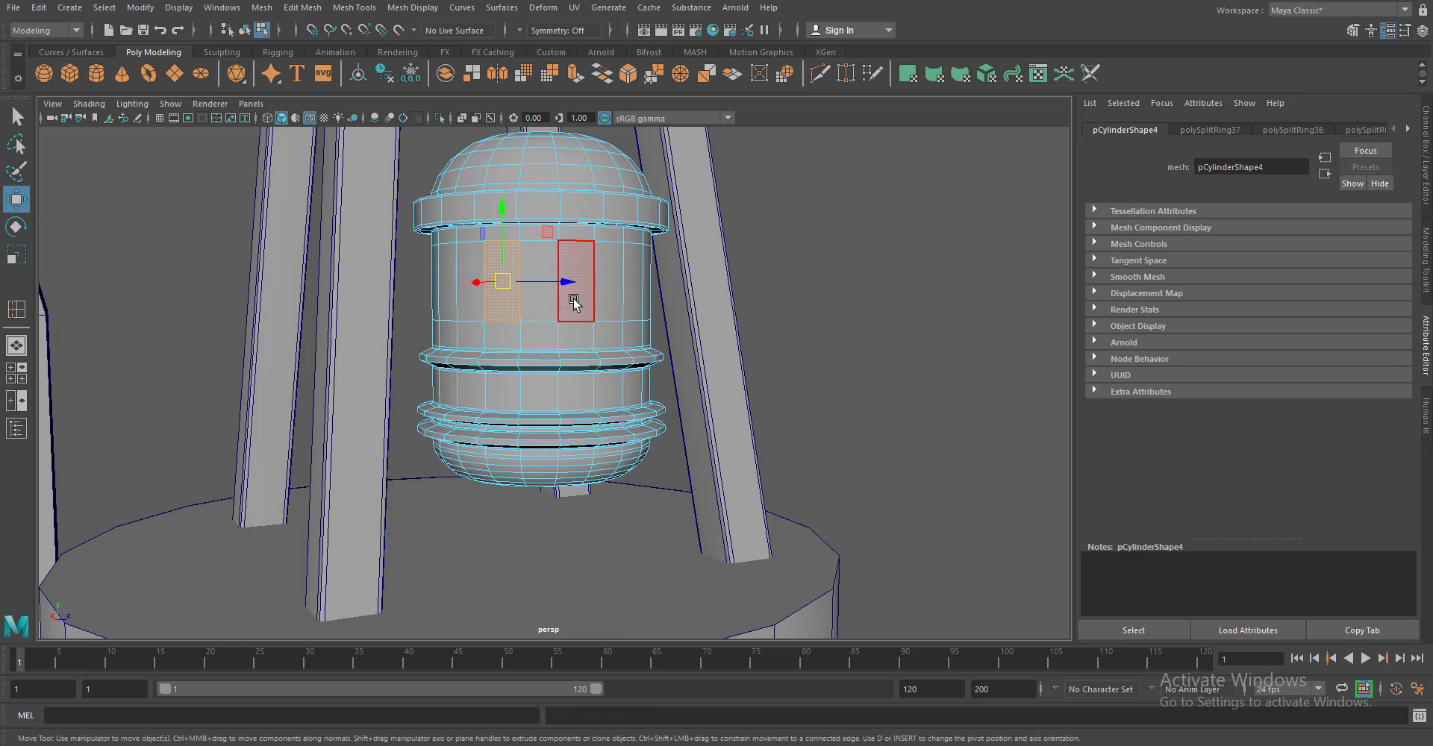
{"action": "left_click_drag", "start_coordinate": [646, 348], "coordinate": [535, 315]}
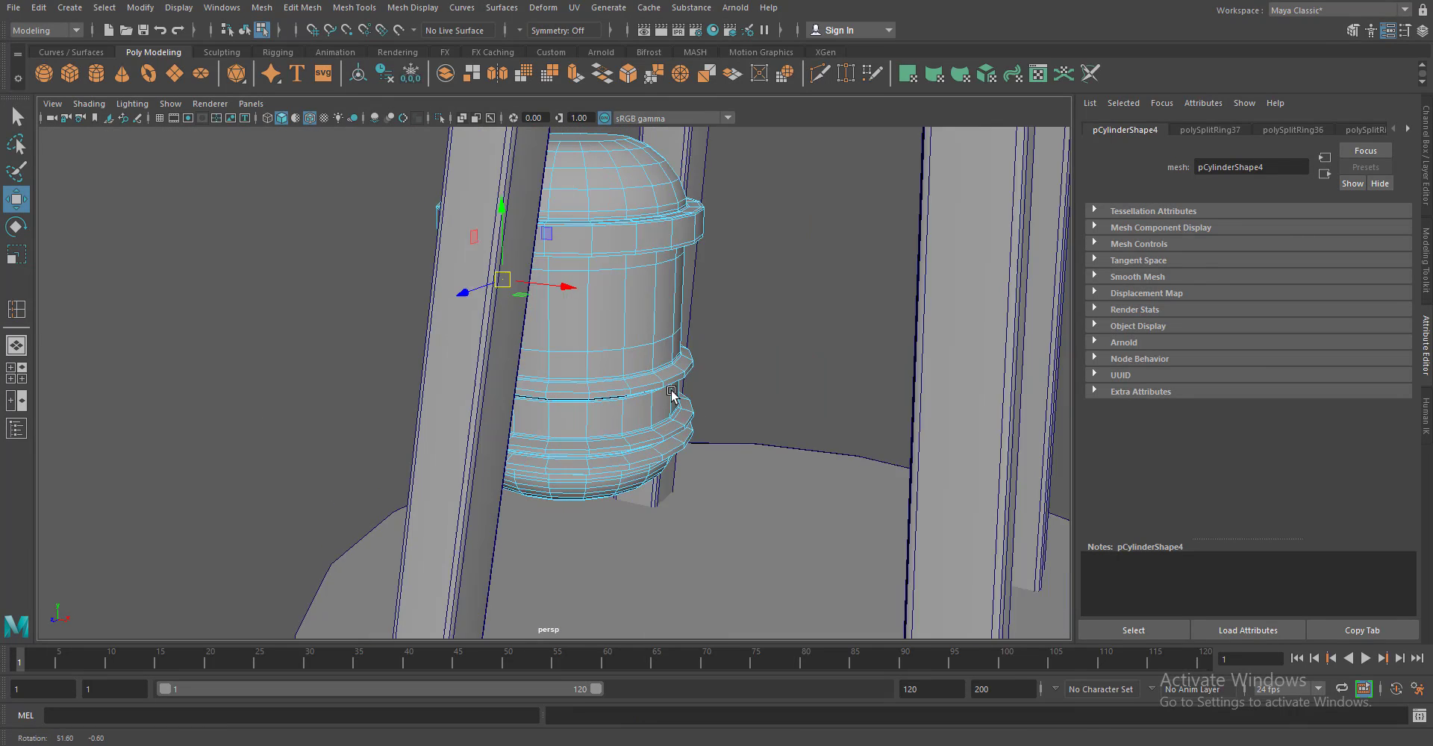
{"action": "left_click_drag", "start_coordinate": [721, 356], "coordinate": [595, 375]}
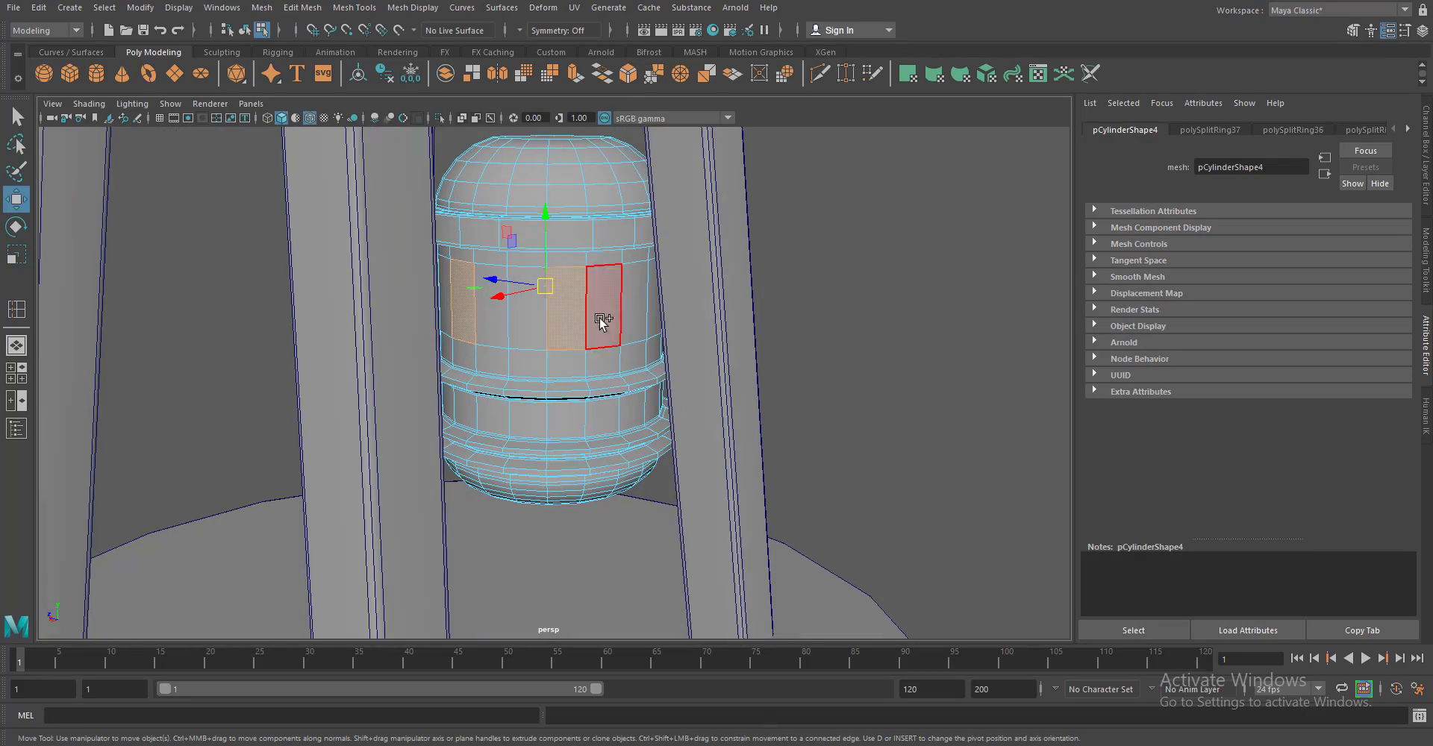
{"action": "left_click_drag", "start_coordinate": [601, 321], "coordinate": [484, 317]}
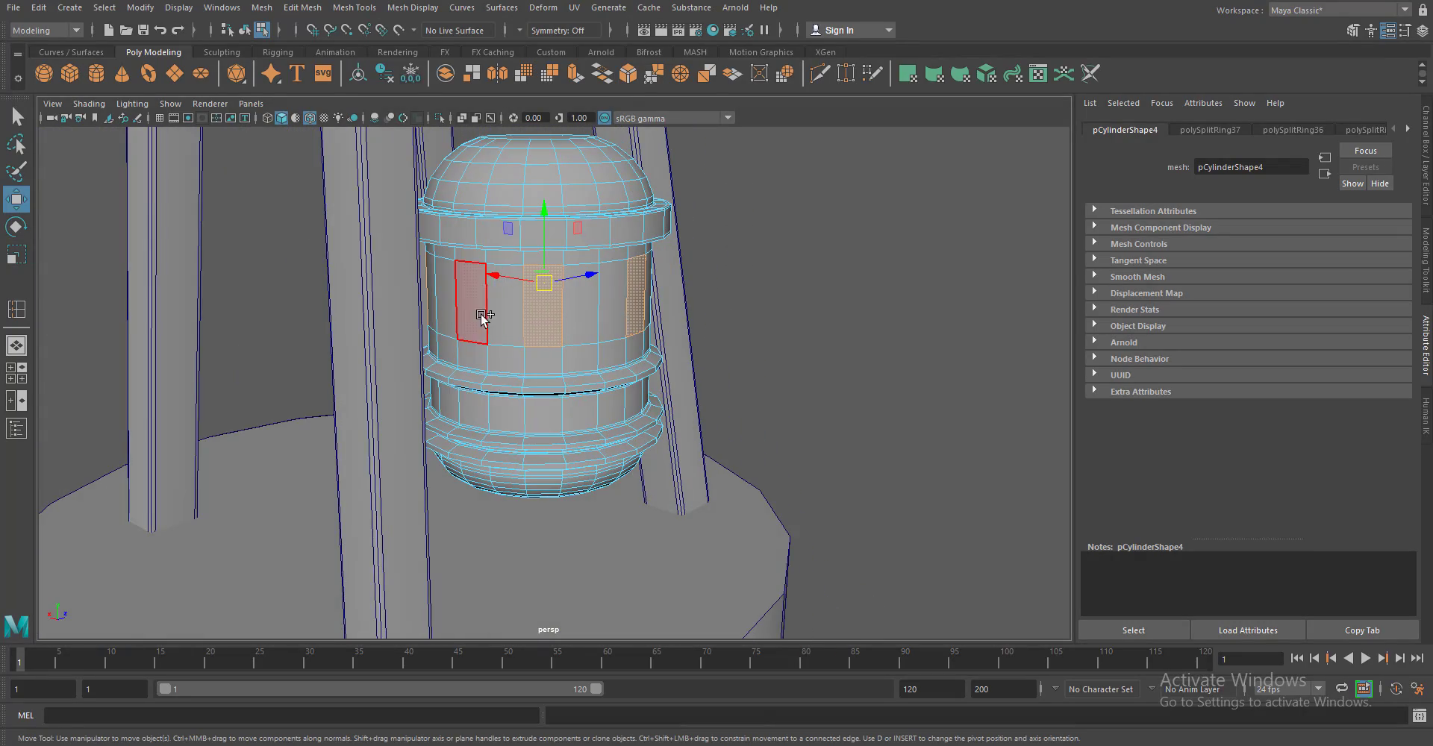
{"action": "left_click_drag", "start_coordinate": [650, 457], "coordinate": [710, 432]}
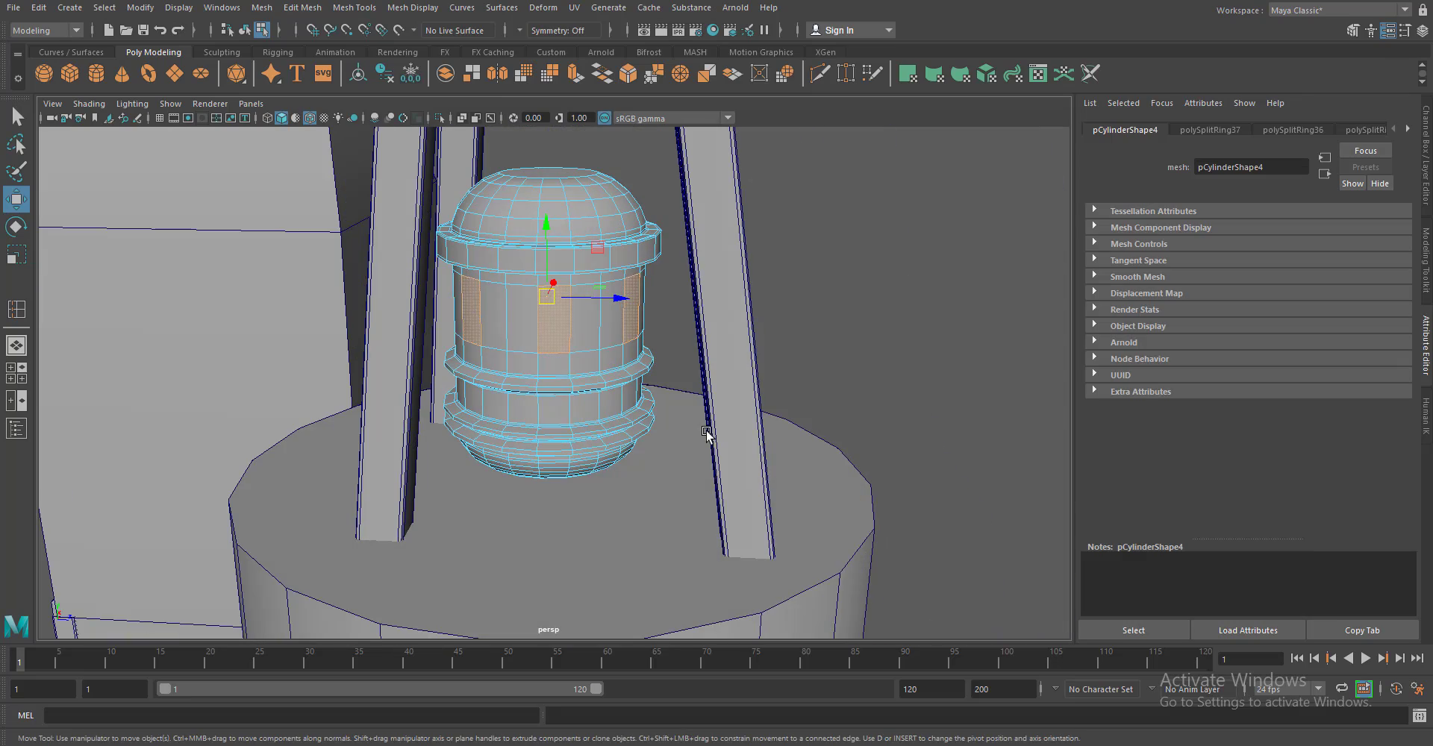
{"action": "key", "text": "Delete"}
Return to object mode and move the canister up out of the tower
{"action": "right_click", "coordinate": [593, 284]}
{"action": "left_click", "coordinate": [666, 259]}
{"action": "left_click_drag", "start_coordinate": [842, 333], "coordinate": [657, 416]}
{"action": "left_click_drag", "start_coordinate": [657, 415], "coordinate": [822, 454]}
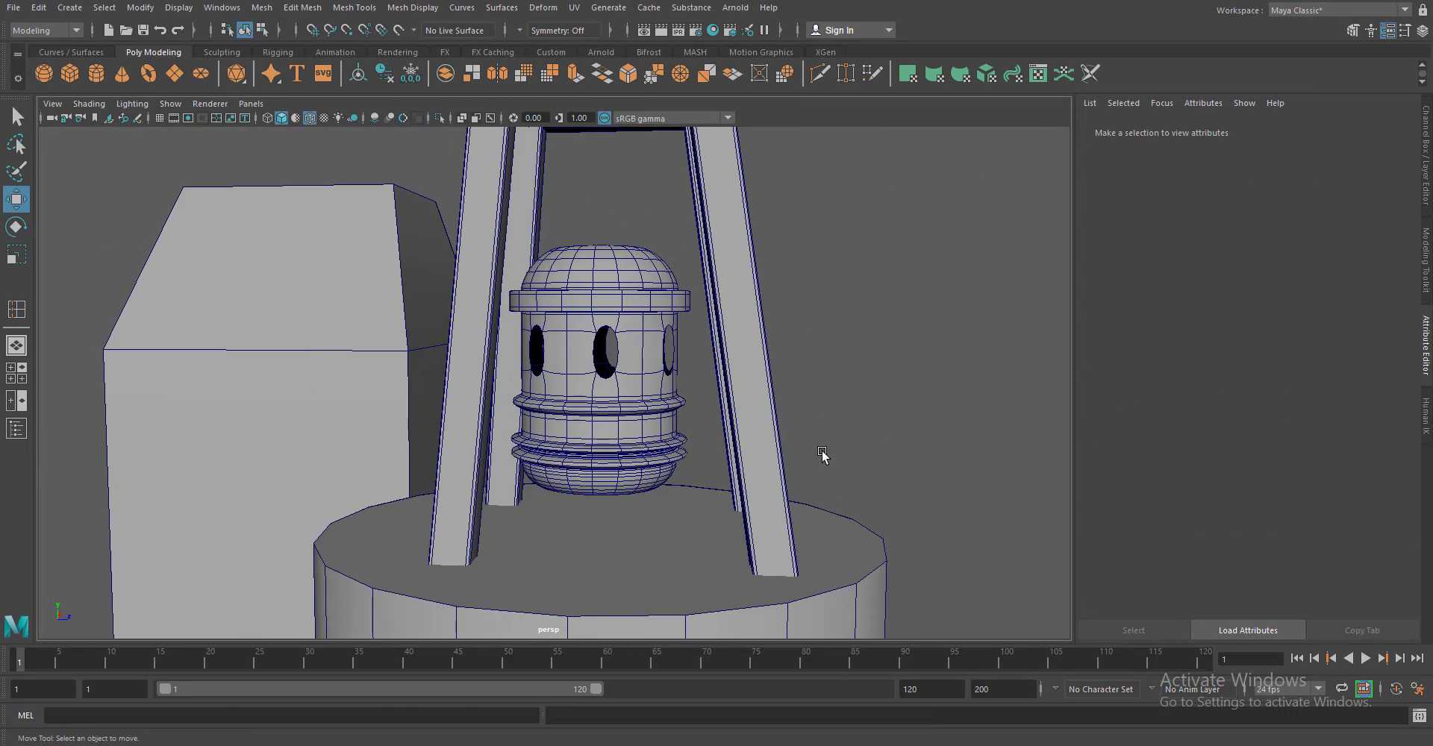
{"action": "left_click", "coordinate": [601, 359]}
{"action": "left_click_drag", "start_coordinate": [601, 359], "coordinate": [592, 368]}
Extrude the canister's bottom face and shrink it inward
{"action": "left_click", "coordinate": [592, 380]}
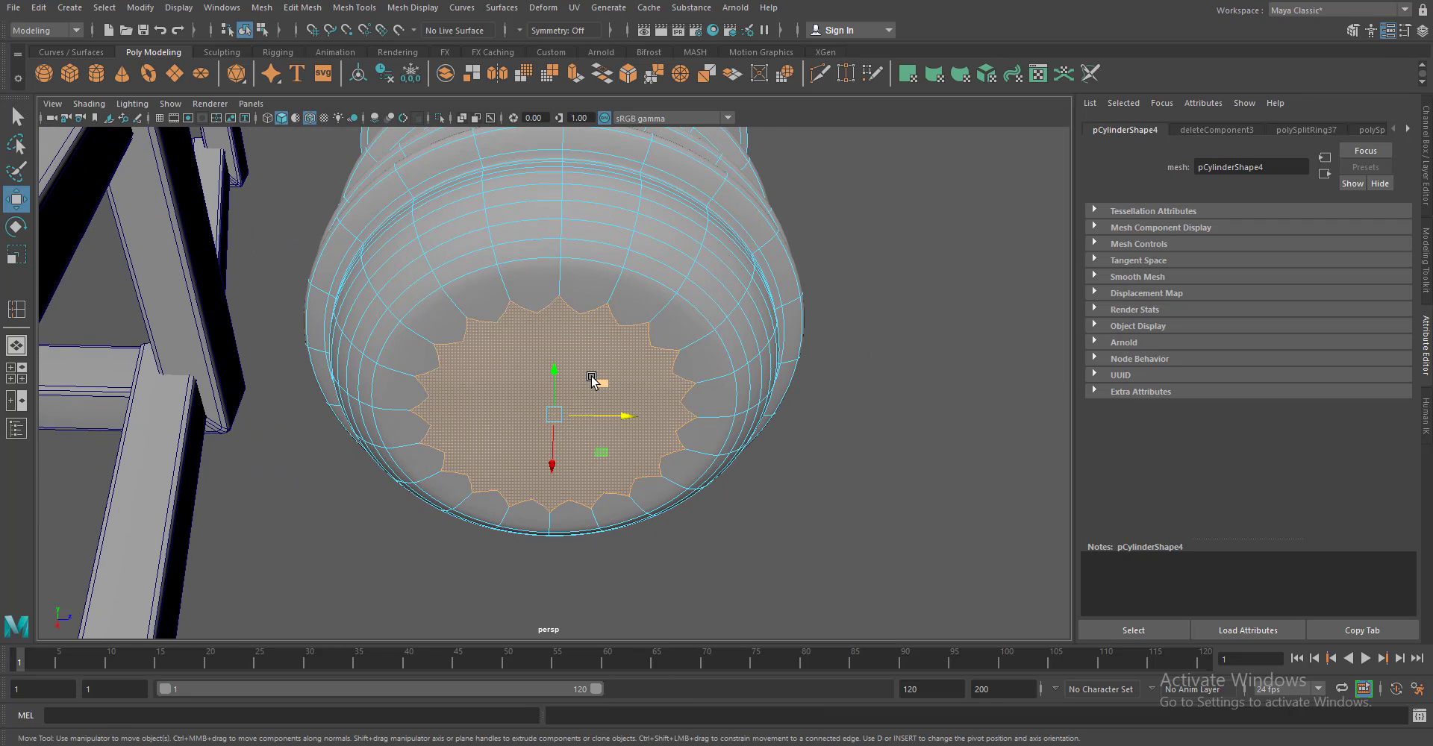
{"action": "left_click_drag", "start_coordinate": [592, 379], "coordinate": [578, 283]}
{"action": "left_click_drag", "start_coordinate": [553, 416], "coordinate": [568, 415]}
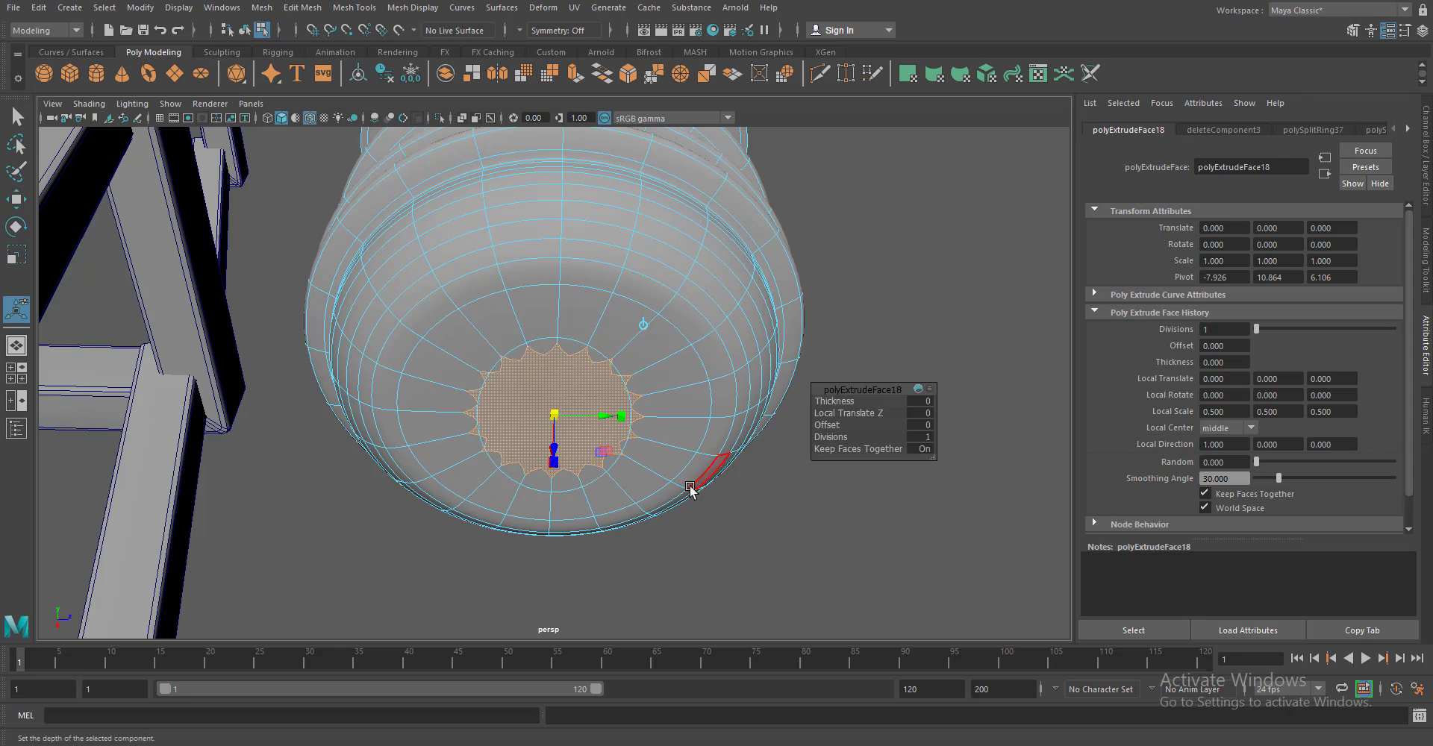
{"action": "left_click_drag", "start_coordinate": [691, 489], "coordinate": [677, 400]}
{"action": "left_click_drag", "start_coordinate": [537, 407], "coordinate": [643, 410]}
{"action": "key", "text": "ctrl+z"}
{"action": "left_click_drag", "start_coordinate": [550, 295], "coordinate": [874, 483]}
Extrude the bottom face again and pull it down into a long stem
{"action": "key", "text": "ctrl+e"}
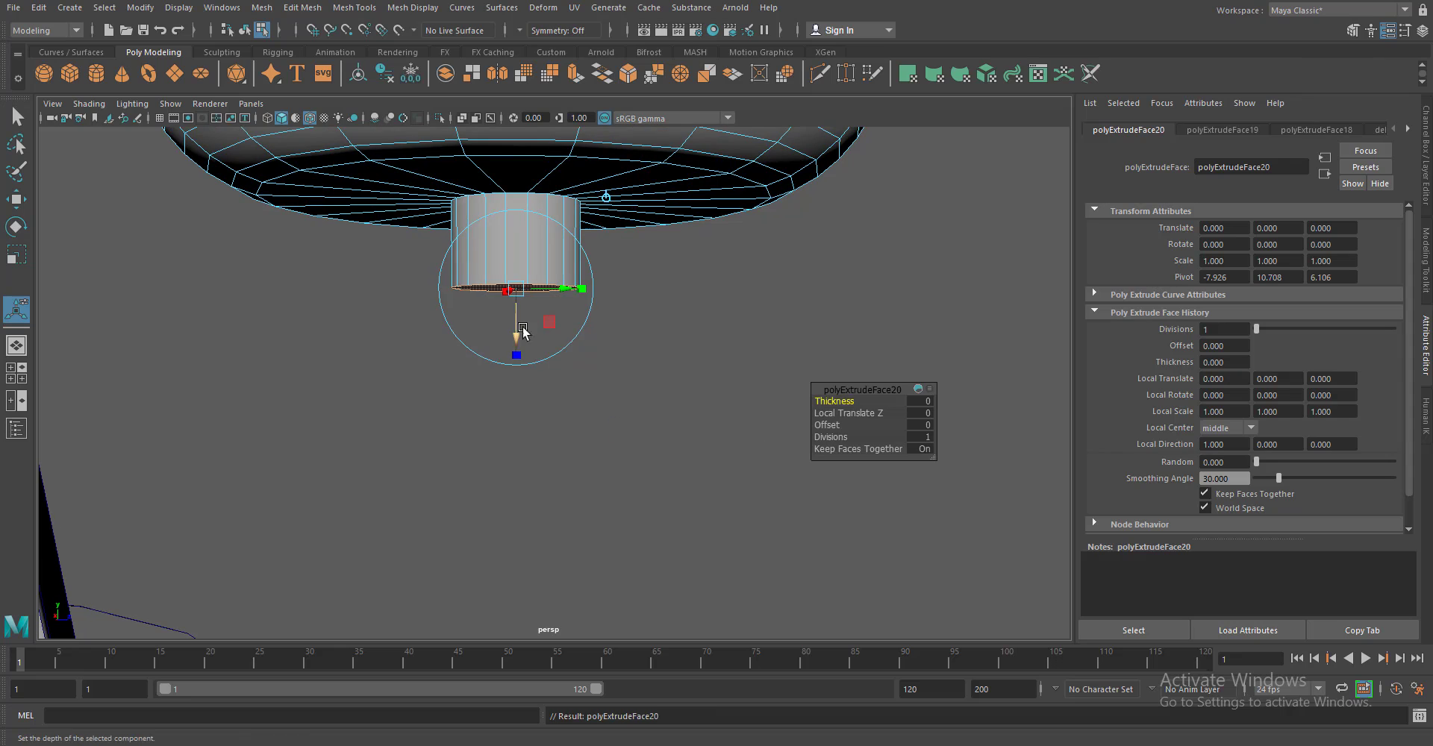
{"action": "left_click_drag", "start_coordinate": [574, 303], "coordinate": [574, 310]}
{"action": "left_click_drag", "start_coordinate": [519, 361], "coordinate": [522, 400]}
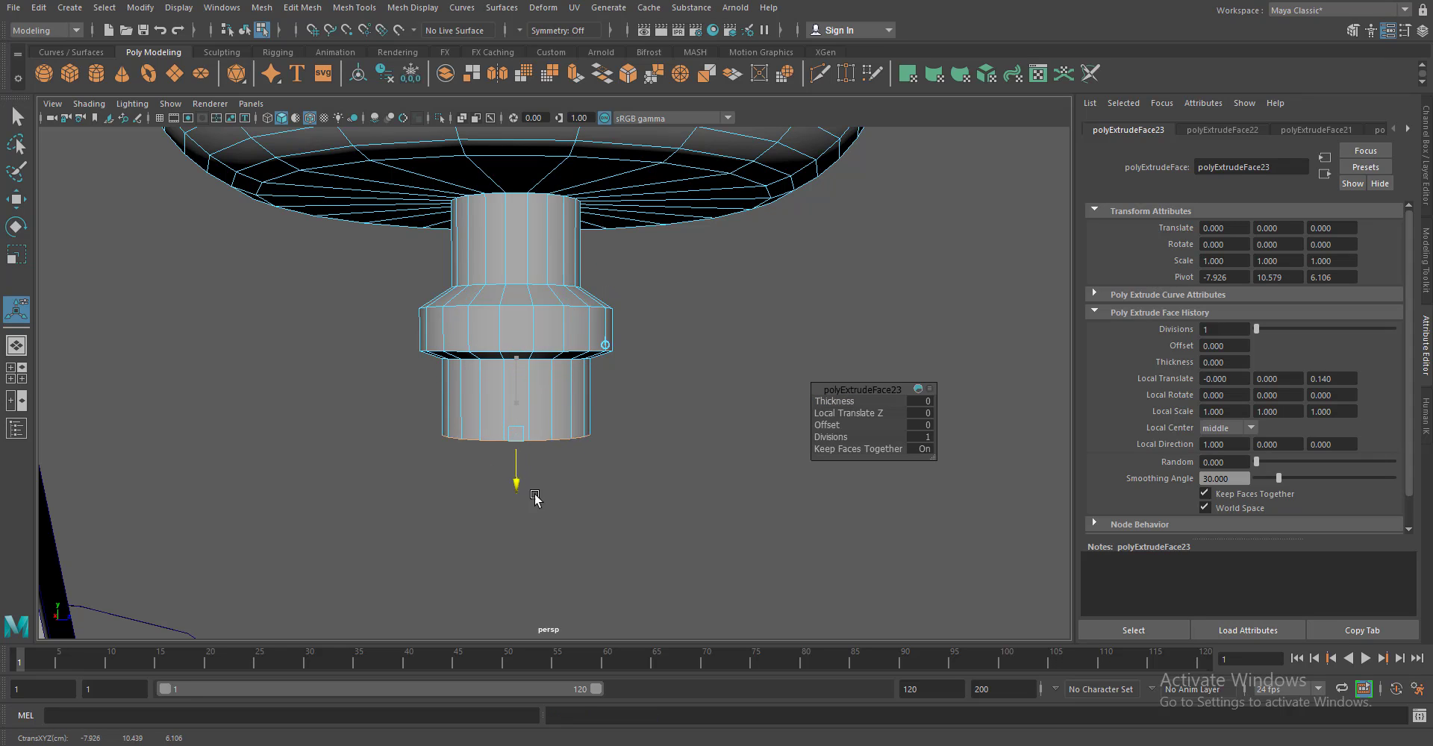
{"action": "left_click_drag", "start_coordinate": [524, 440], "coordinate": [549, 579]}
{"action": "left_click_drag", "start_coordinate": [631, 506], "coordinate": [651, 409]}
Extrude the stem's end into a widened flange, then a narrower tip section
{"action": "key", "text": "ctrl+e"}
{"action": "left_click_drag", "start_coordinate": [520, 500], "coordinate": [521, 510]}
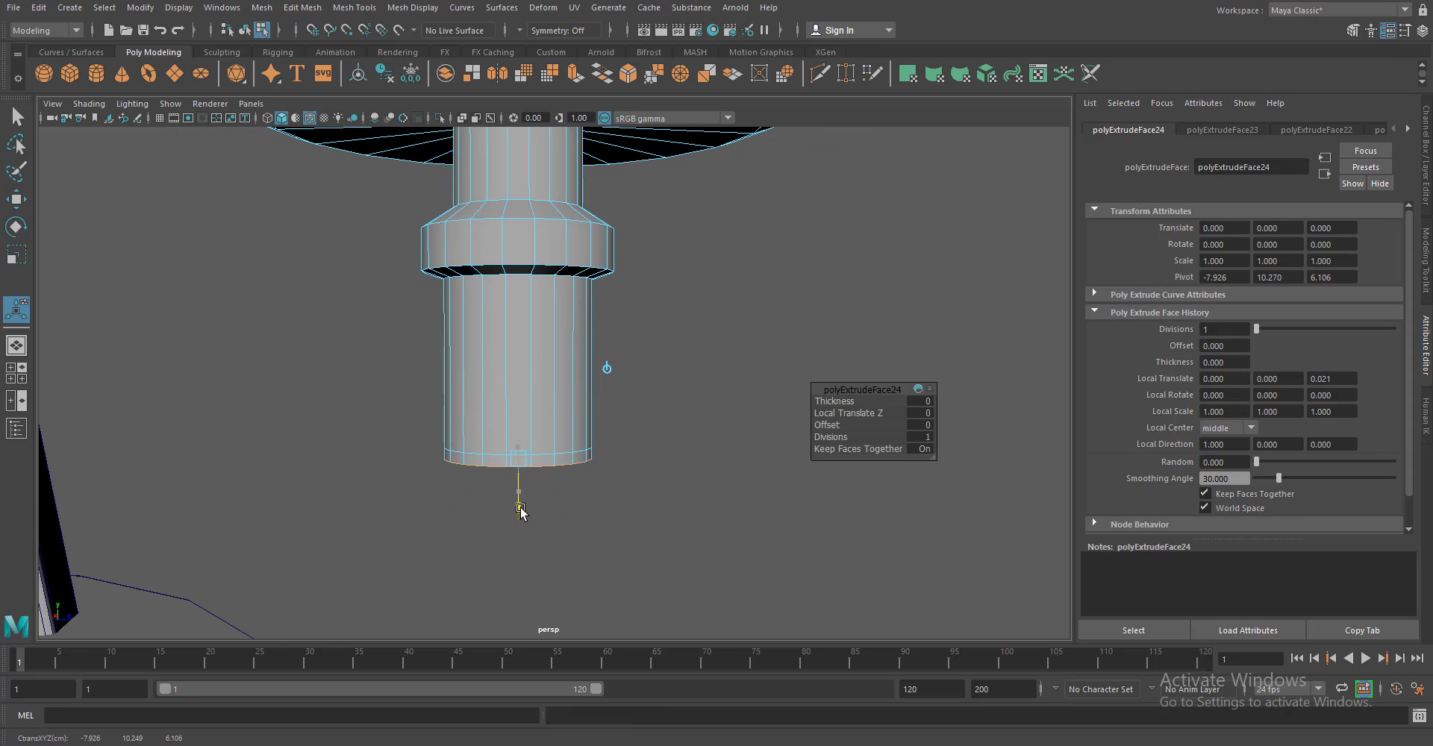
{"action": "left_click_drag", "start_coordinate": [528, 461], "coordinate": [567, 462]}
{"action": "key", "text": "ctrl+e"}
{"action": "left_click_drag", "start_coordinate": [518, 511], "coordinate": [522, 552]}
{"action": "left_click", "coordinate": [518, 526]}
Extrude the bottom cap and shrink it inward, checking the smoothed preview
{"action": "key", "text": "q"}
{"action": "left_click_drag", "start_coordinate": [561, 293], "coordinate": [550, 288]}
{"action": "left_click_drag", "start_coordinate": [550, 288], "coordinate": [557, 327]}
{"action": "left_click", "coordinate": [523, 351]}
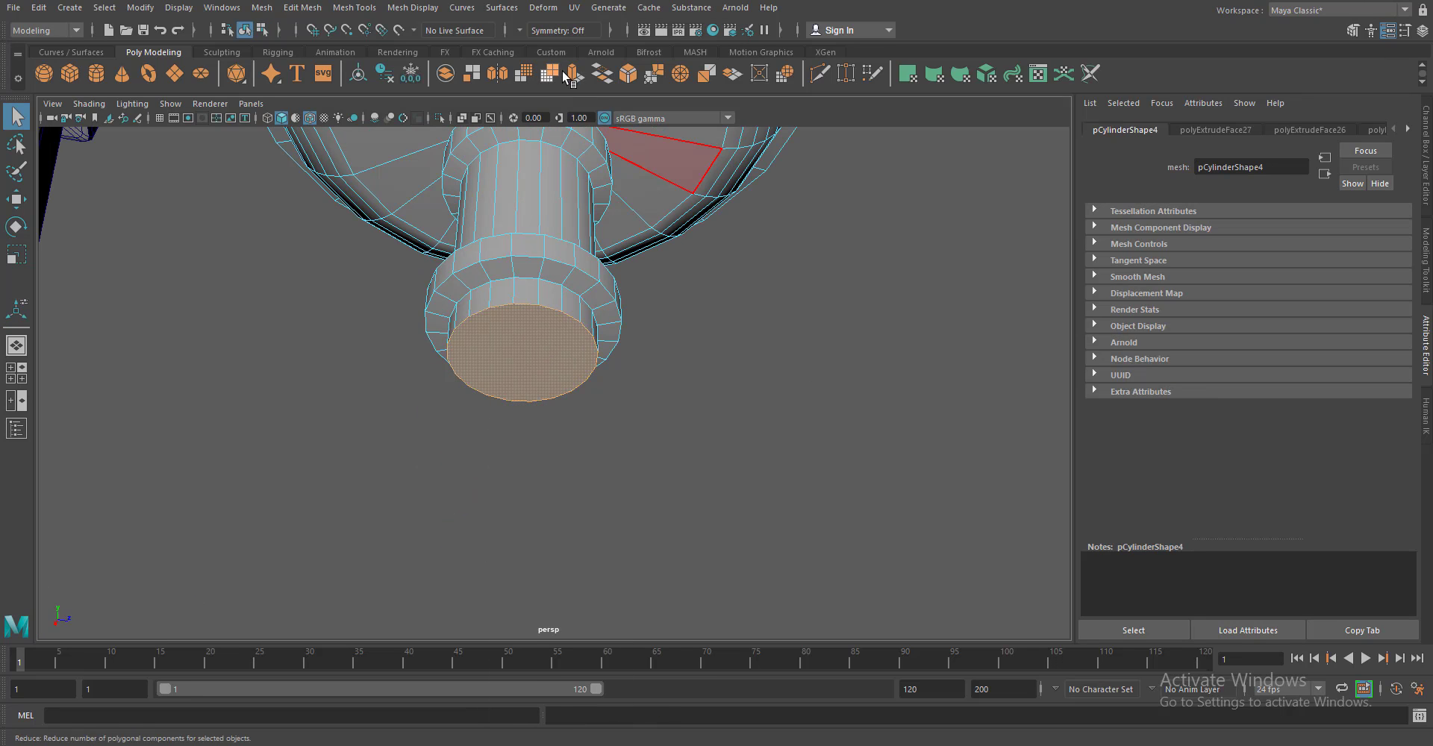
{"action": "left_click", "coordinate": [550, 73]}
{"action": "key", "text": "ctrl+z"}
{"action": "left_click", "coordinate": [573, 73]}
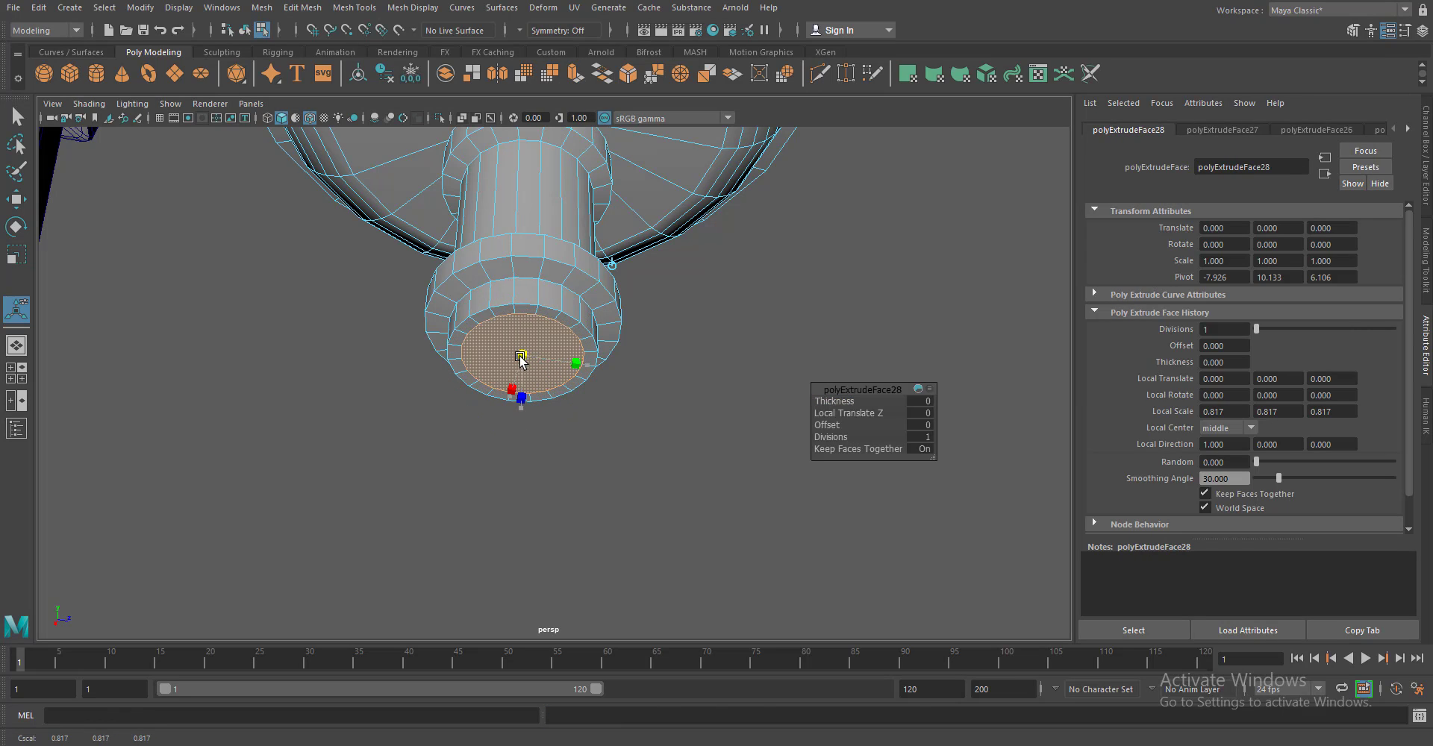
{"action": "key", "text": "3"}
{"action": "left_click_drag", "start_coordinate": [522, 360], "coordinate": [762, 292]}
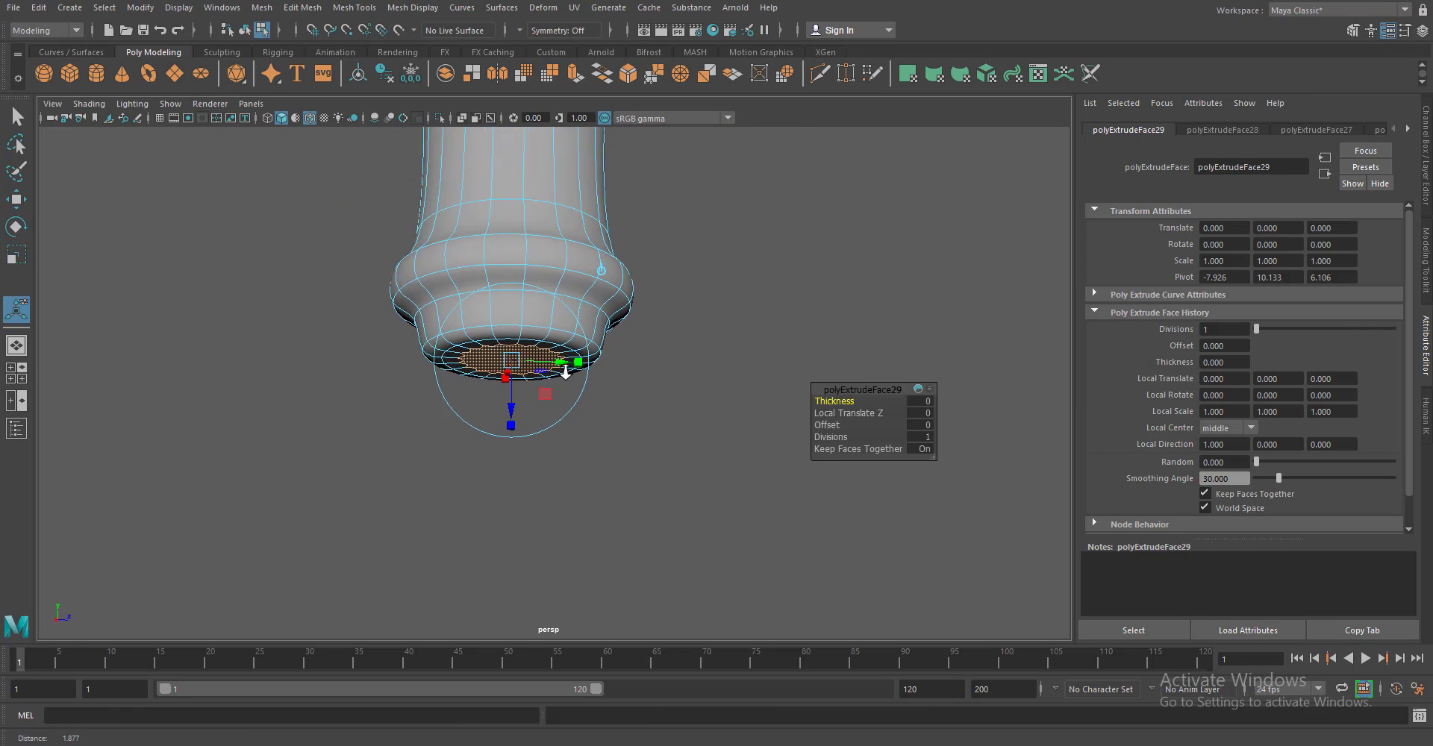
{"action": "key", "text": "1"}
{"action": "left_click", "coordinate": [762, 291]}
{"action": "left_click", "coordinate": [354, 8]}
Insert edge loops near the stem's top, along the stem, beside the flange and bottom ring
{"action": "left_click", "coordinate": [390, 120]}
{"action": "scroll", "scroll_direction": "up", "scroll_amount": 3}
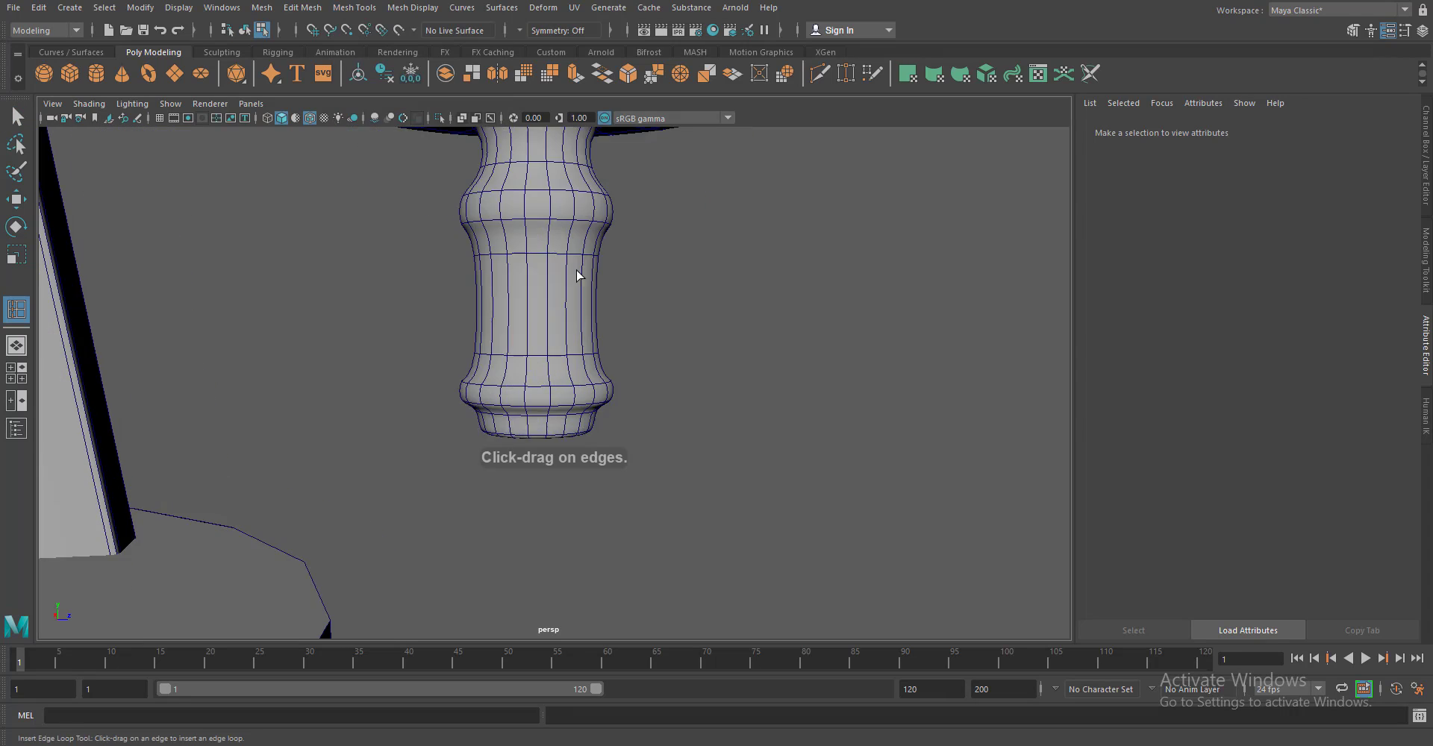
{"action": "key", "text": "1"}
{"action": "left_click", "coordinate": [571, 231]}
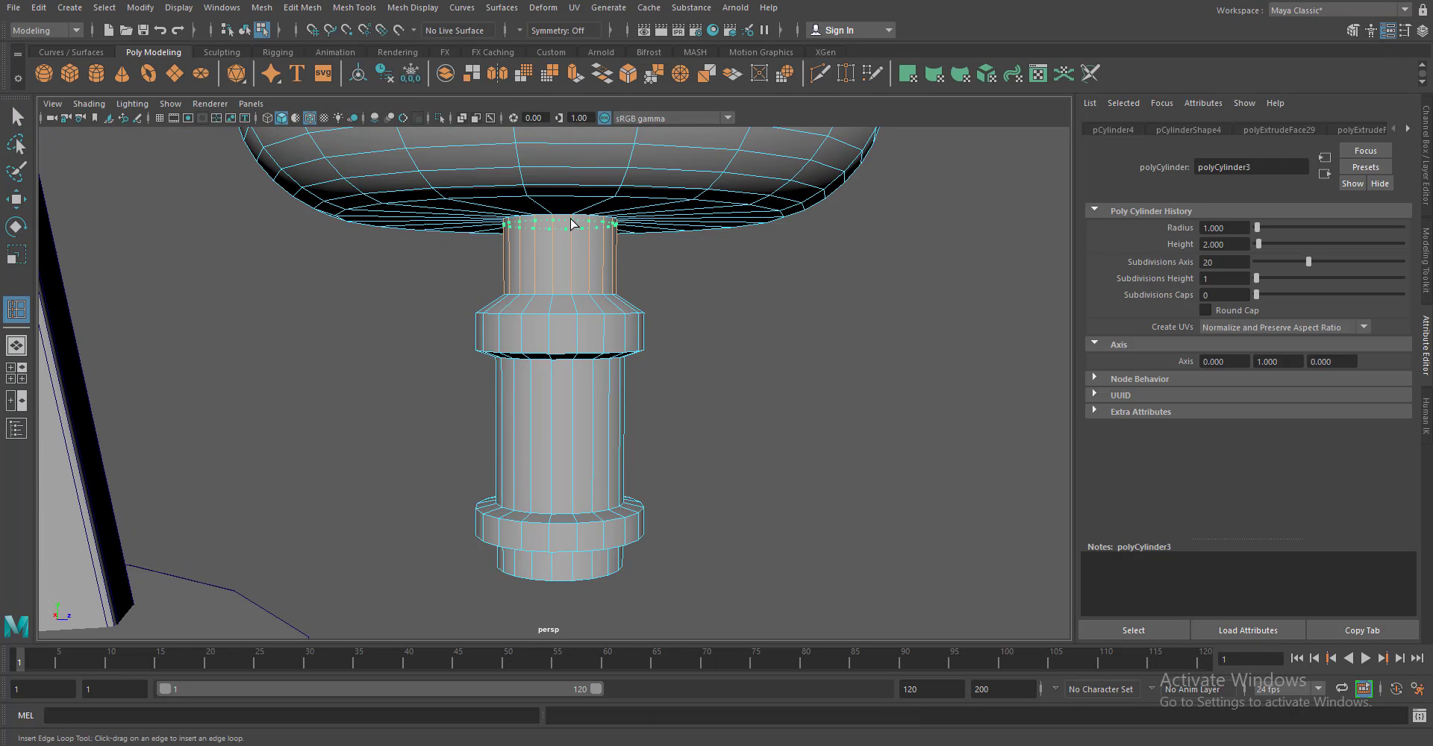
{"action": "left_click", "coordinate": [571, 222]}
{"action": "key", "text": "1"}
{"action": "left_click_drag", "start_coordinate": [607, 403], "coordinate": [583, 276]}
{"action": "left_click", "coordinate": [577, 258]}
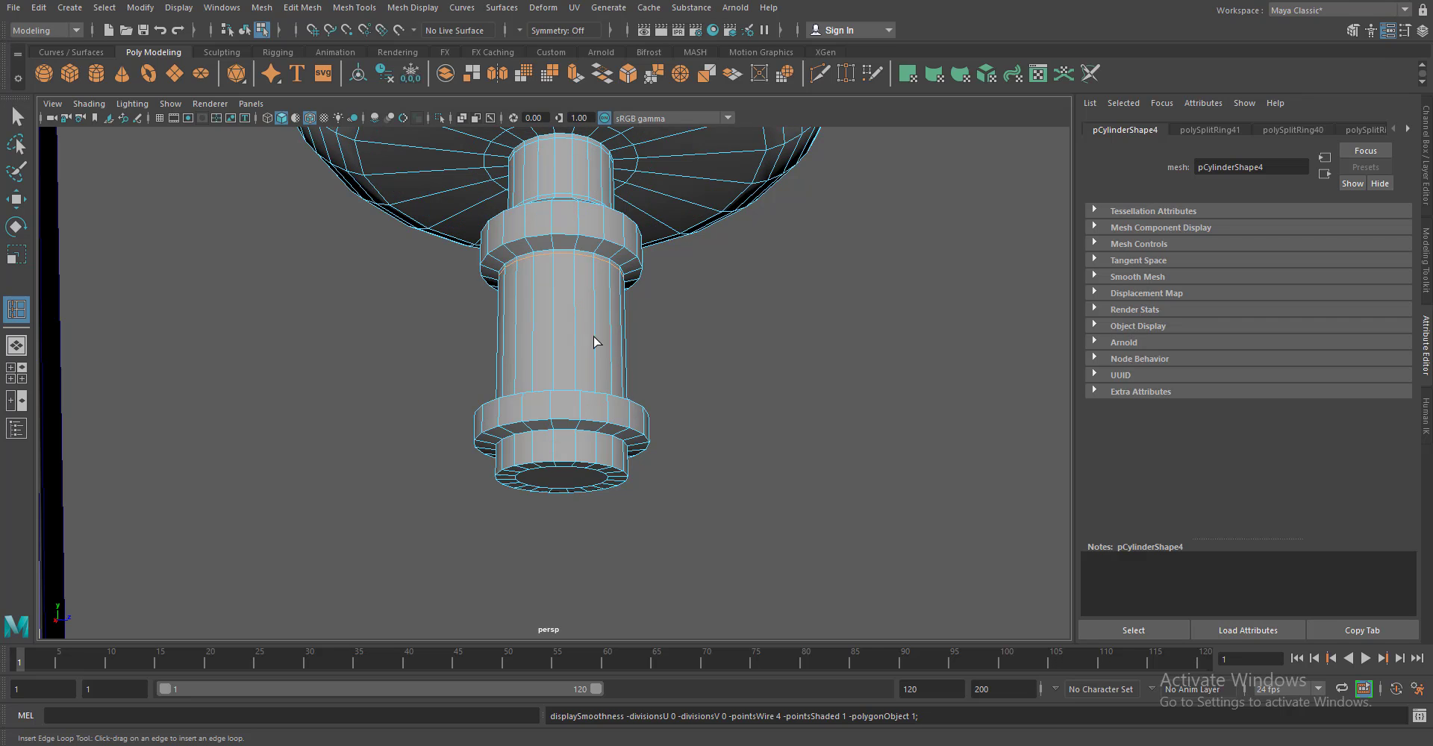
{"action": "left_click_drag", "start_coordinate": [595, 342], "coordinate": [679, 304]}
{"action": "left_click", "coordinate": [604, 527]}
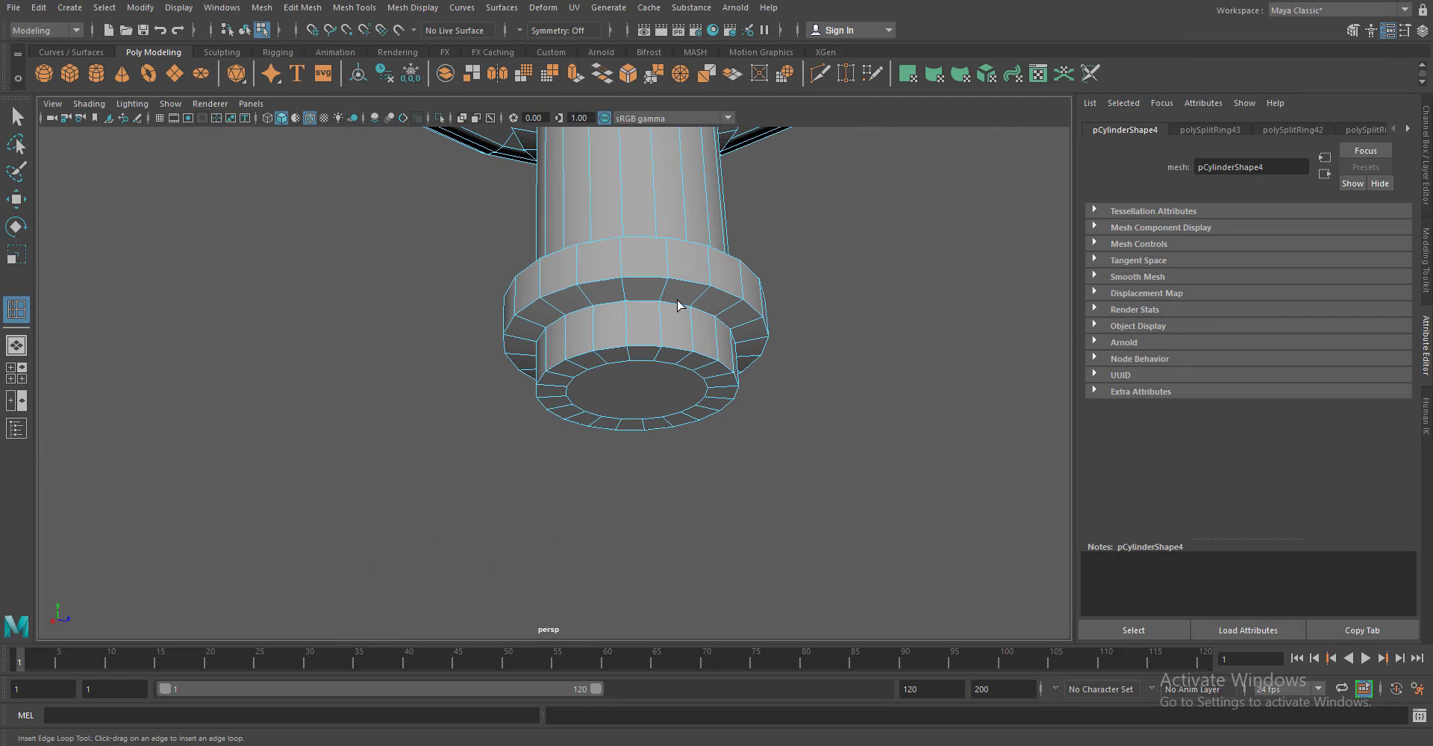
{"action": "left_click", "coordinate": [657, 358]}
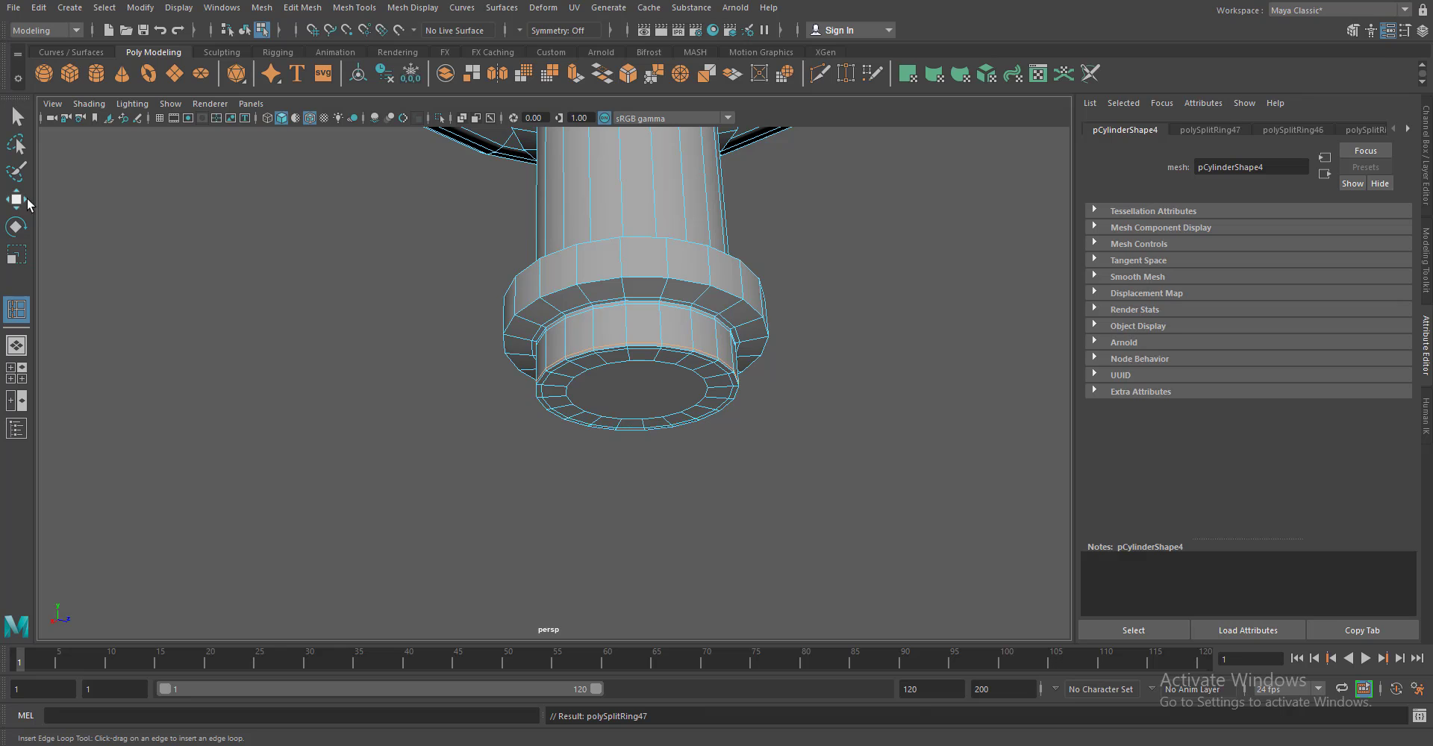
Deselect the stem and save the scene as factory.mb
{"action": "left_click", "coordinate": [17, 199]}
{"action": "left_click", "coordinate": [722, 491]}
{"action": "key", "text": "ctrl+s"}
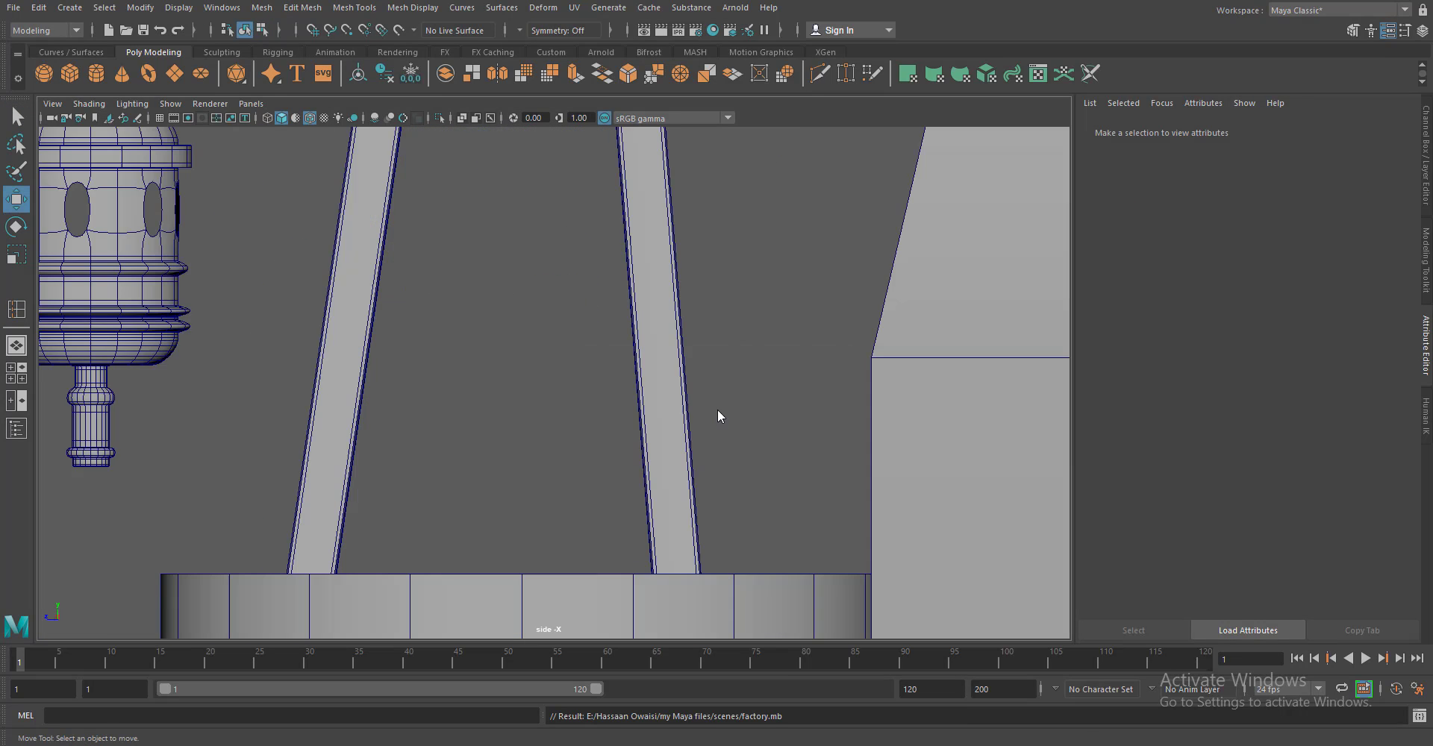
Move the canister to the tower centre, resting on the tank base
{"action": "scroll", "scroll_direction": "down", "scroll_amount": 3}
{"action": "left_click", "coordinate": [439, 350]}
{"action": "left_click_drag", "start_coordinate": [373, 346], "coordinate": [483, 352]}
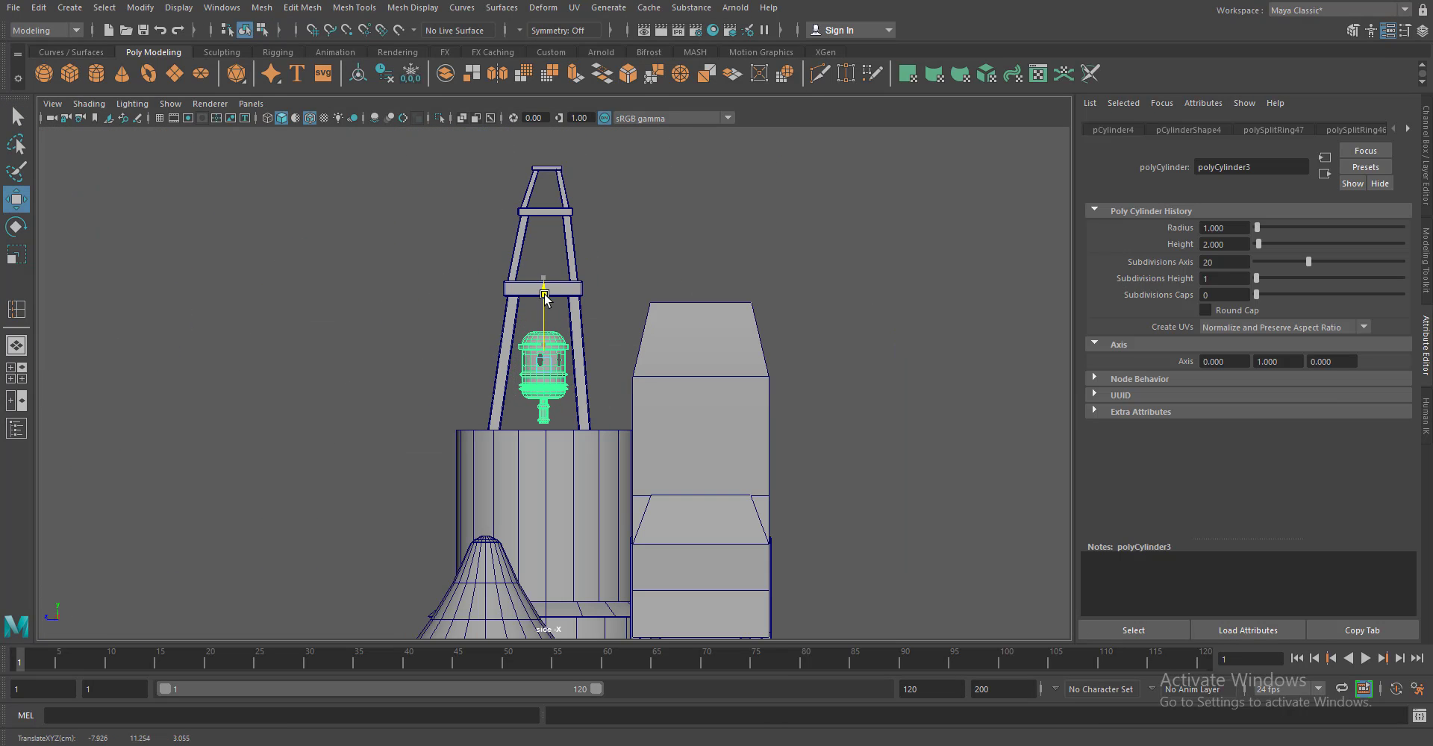
{"action": "left_click_drag", "start_coordinate": [544, 291], "coordinate": [550, 318]}
{"action": "key", "text": "f"}
{"action": "scroll", "scroll_direction": "down", "scroll_amount": 3}
{"action": "scroll", "scroll_direction": "down", "scroll_amount": 3}
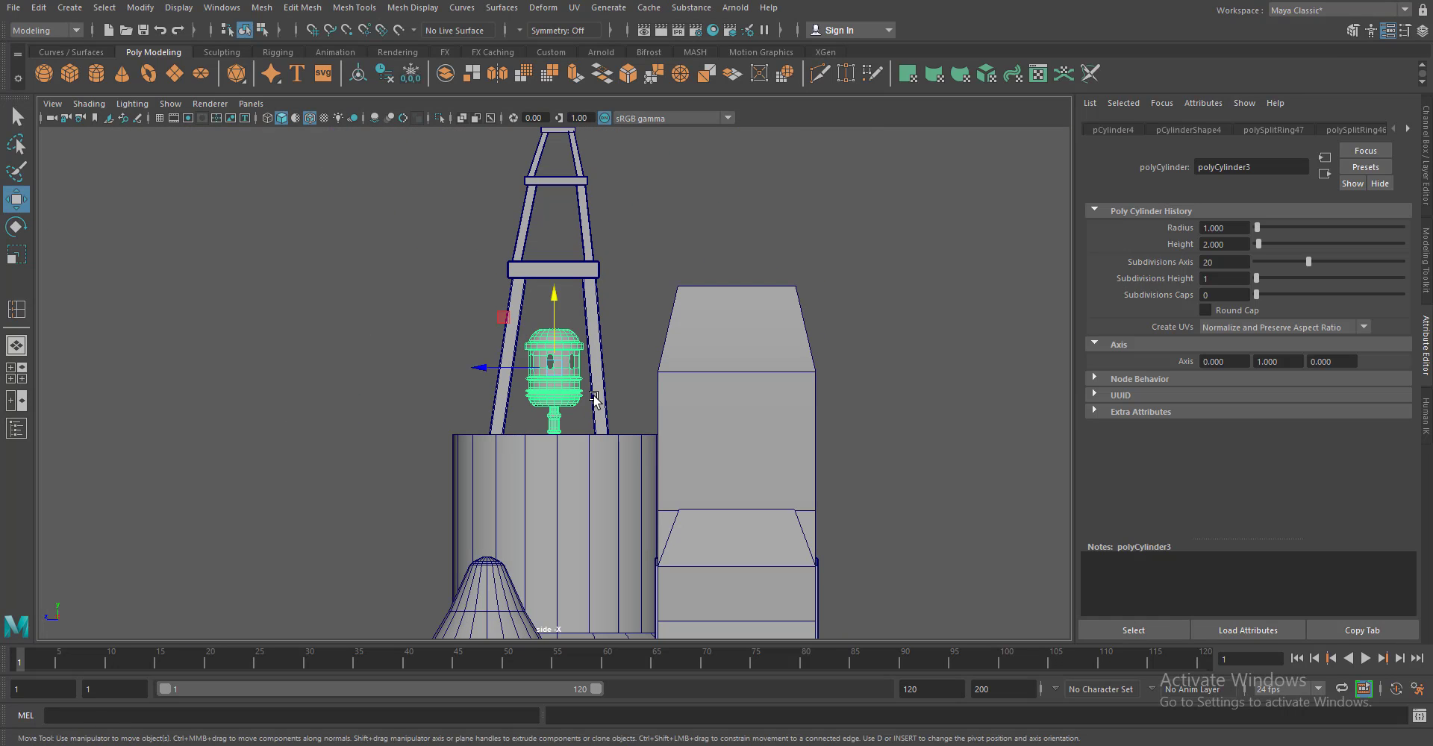
Duplicate the canister and raise the copy into the tower
{"action": "key", "text": "ctrl+d"}
{"action": "left_click_drag", "start_coordinate": [554, 367], "coordinate": [555, 250]}
{"action": "key", "text": "r"}
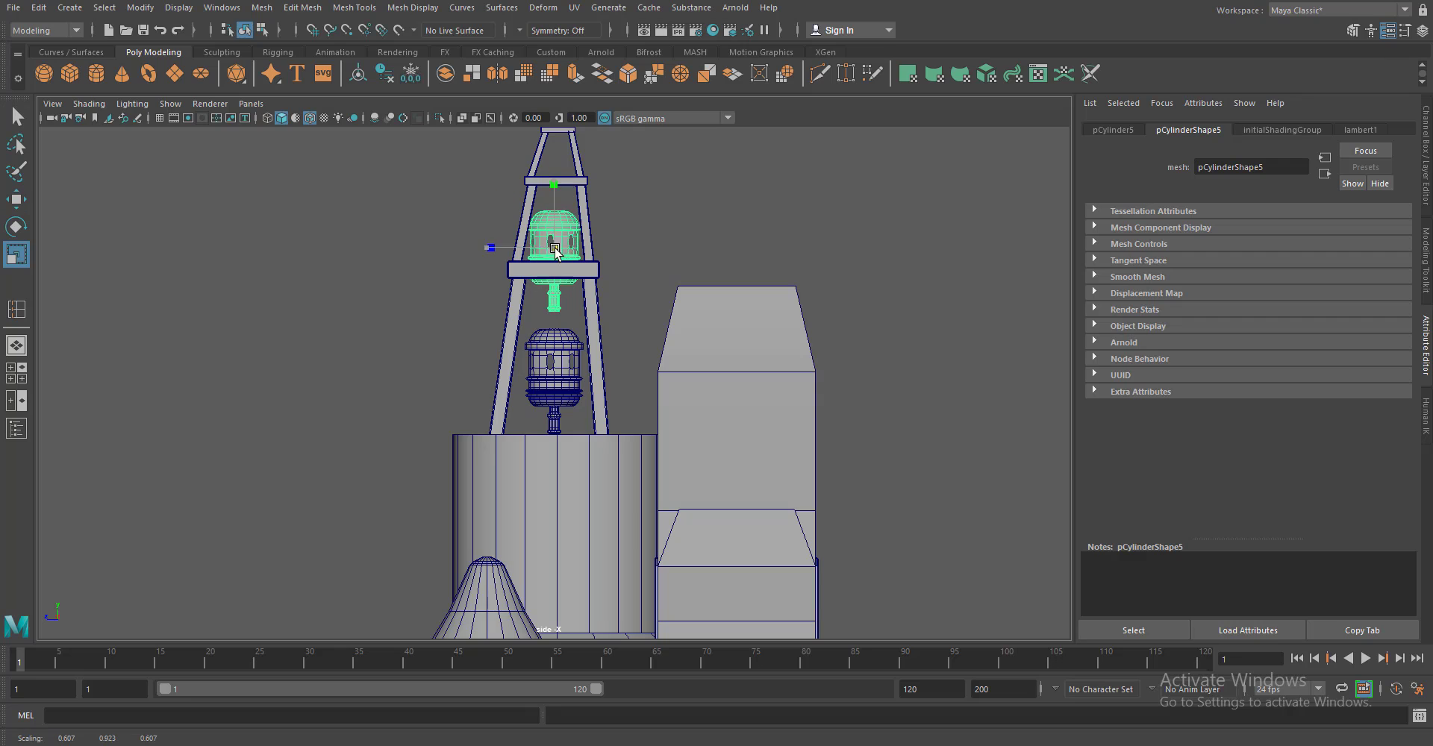
Add a third canister at the tower top, scaled smaller and lowered into place
{"action": "key", "text": "ctrl+d"}
{"action": "key", "text": "w"}
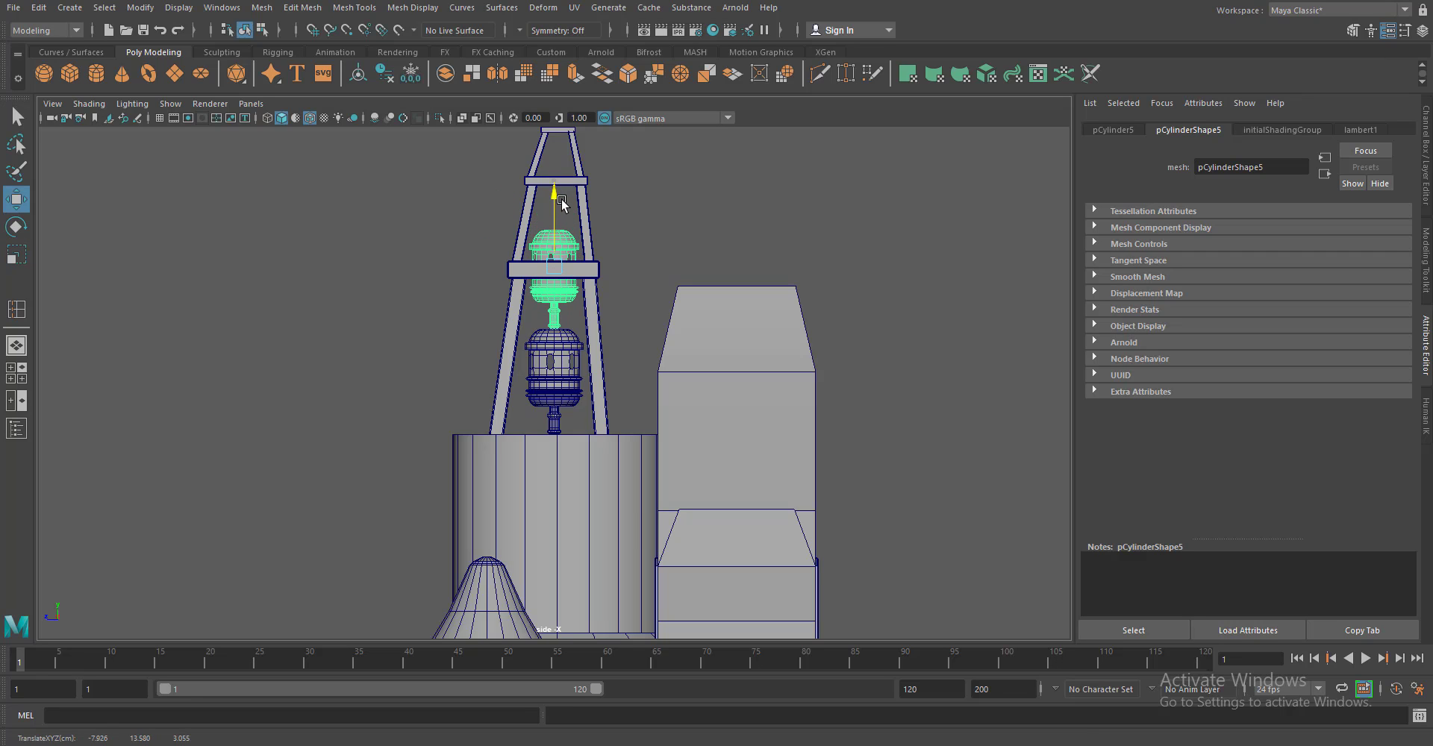
{"action": "left_click_drag", "start_coordinate": [561, 196], "coordinate": [545, 142]}
{"action": "key", "text": "r"}
{"action": "scroll", "scroll_direction": "down", "scroll_amount": 3}
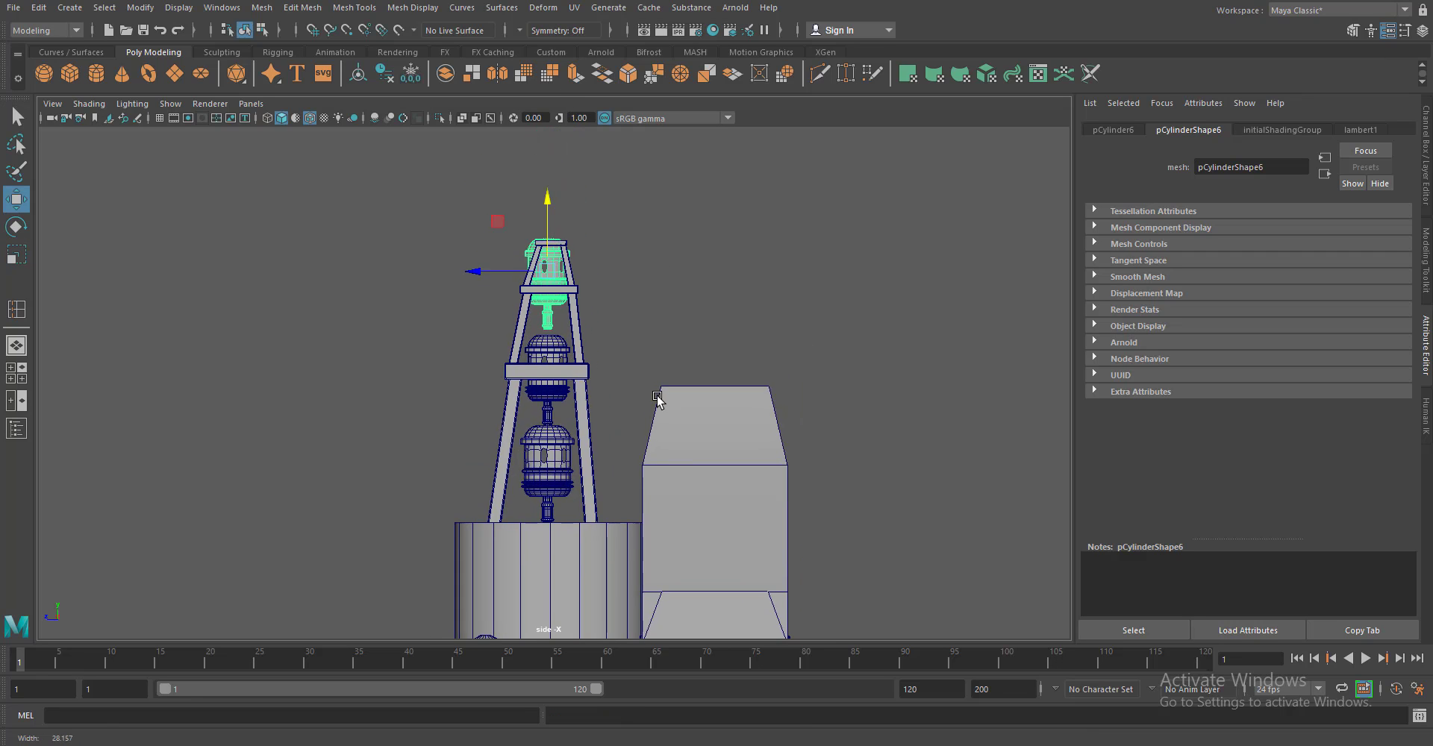
{"action": "scroll", "scroll_direction": "up", "scroll_amount": 3}
{"action": "key", "text": "w"}
{"action": "left_click_drag", "start_coordinate": [557, 219], "coordinate": [558, 240]}
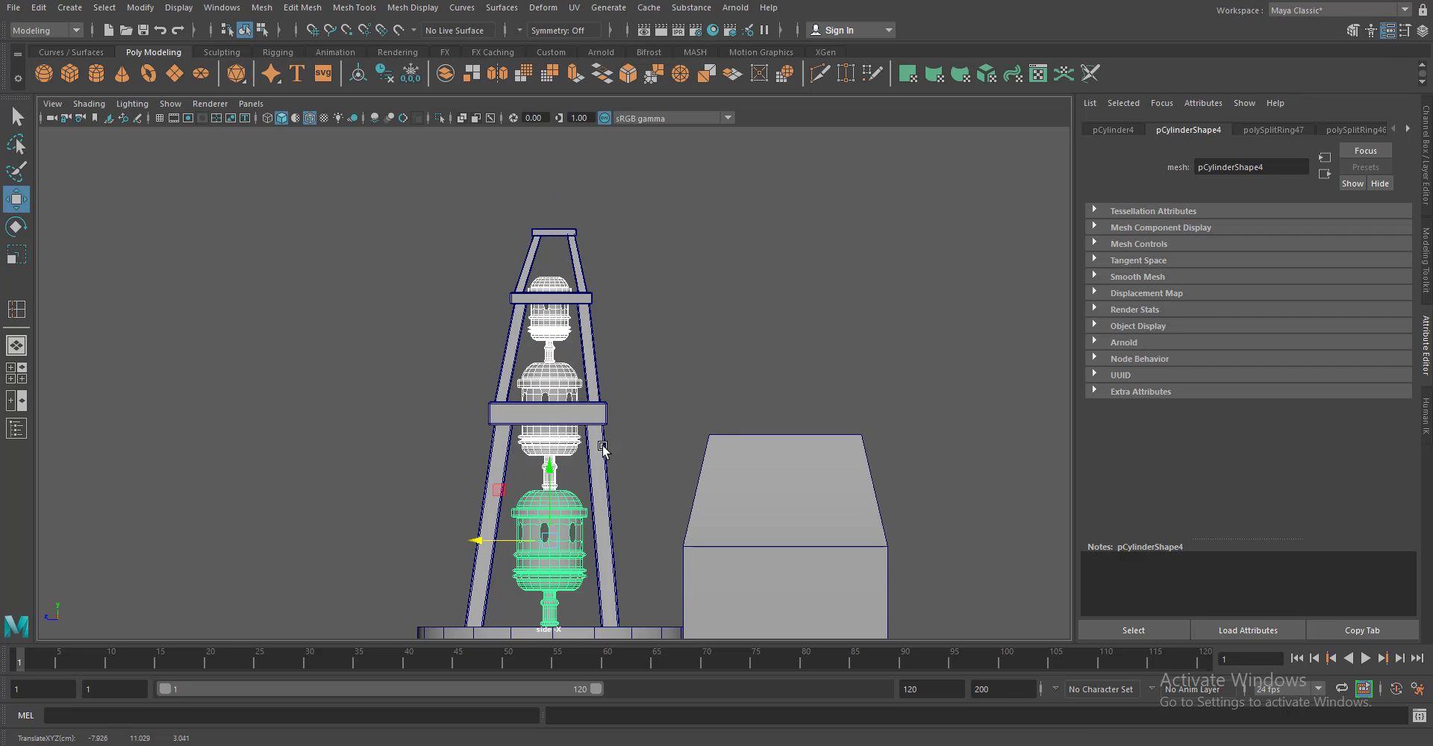
{"action": "left_click", "coordinate": [635, 396]}
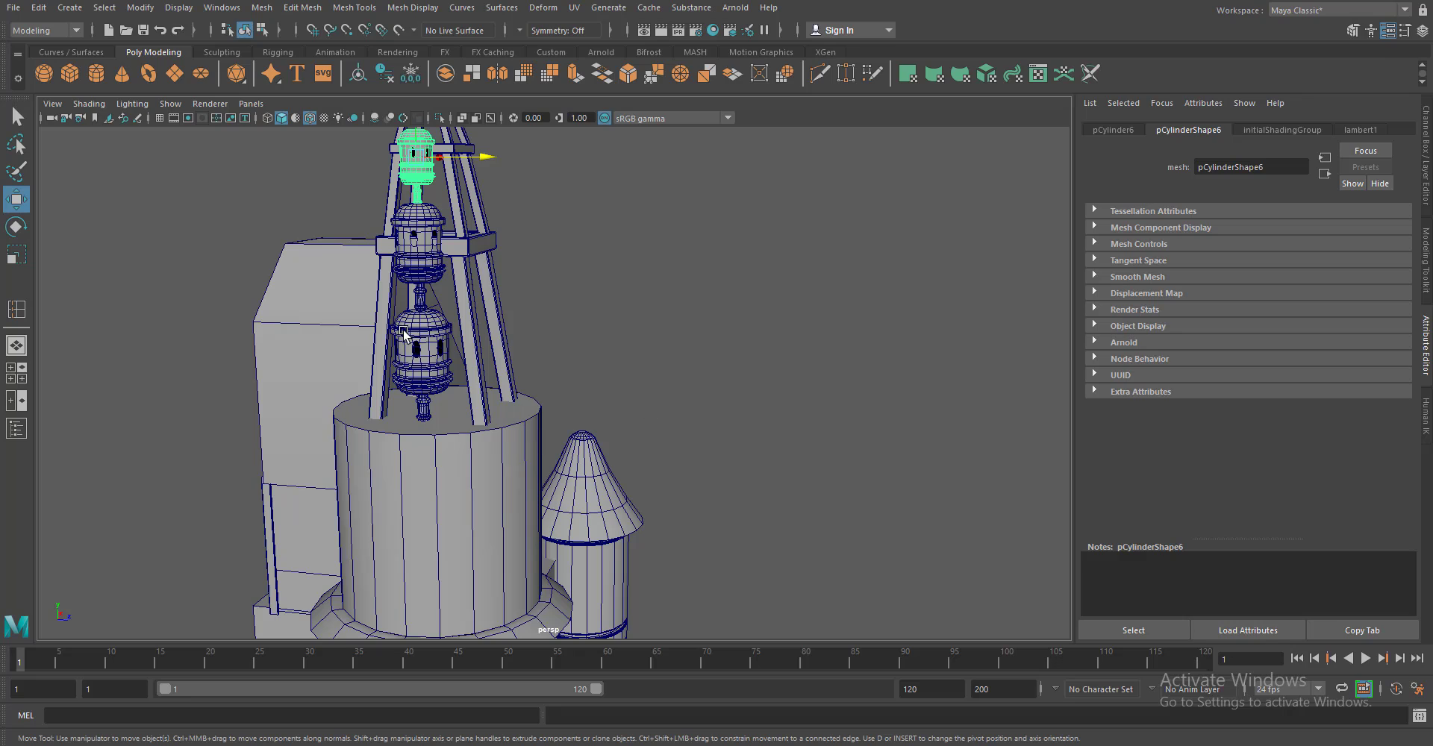
Extrude the top canister's top face upward into a thin pipe above the tower
{"action": "left_click_drag", "start_coordinate": [496, 336], "coordinate": [595, 338]}
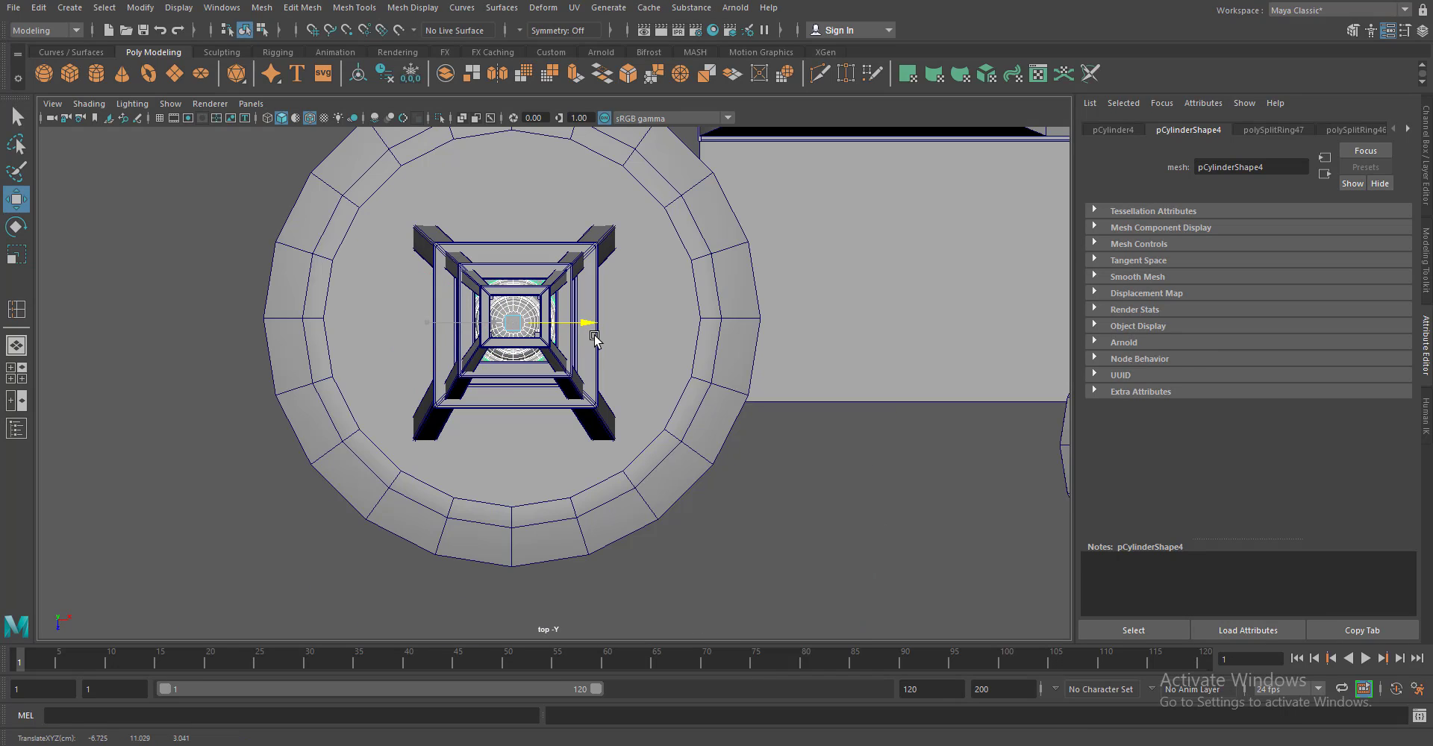
{"action": "left_click_drag", "start_coordinate": [787, 333], "coordinate": [422, 458]}
{"action": "scroll", "scroll_direction": "up", "scroll_amount": 3}
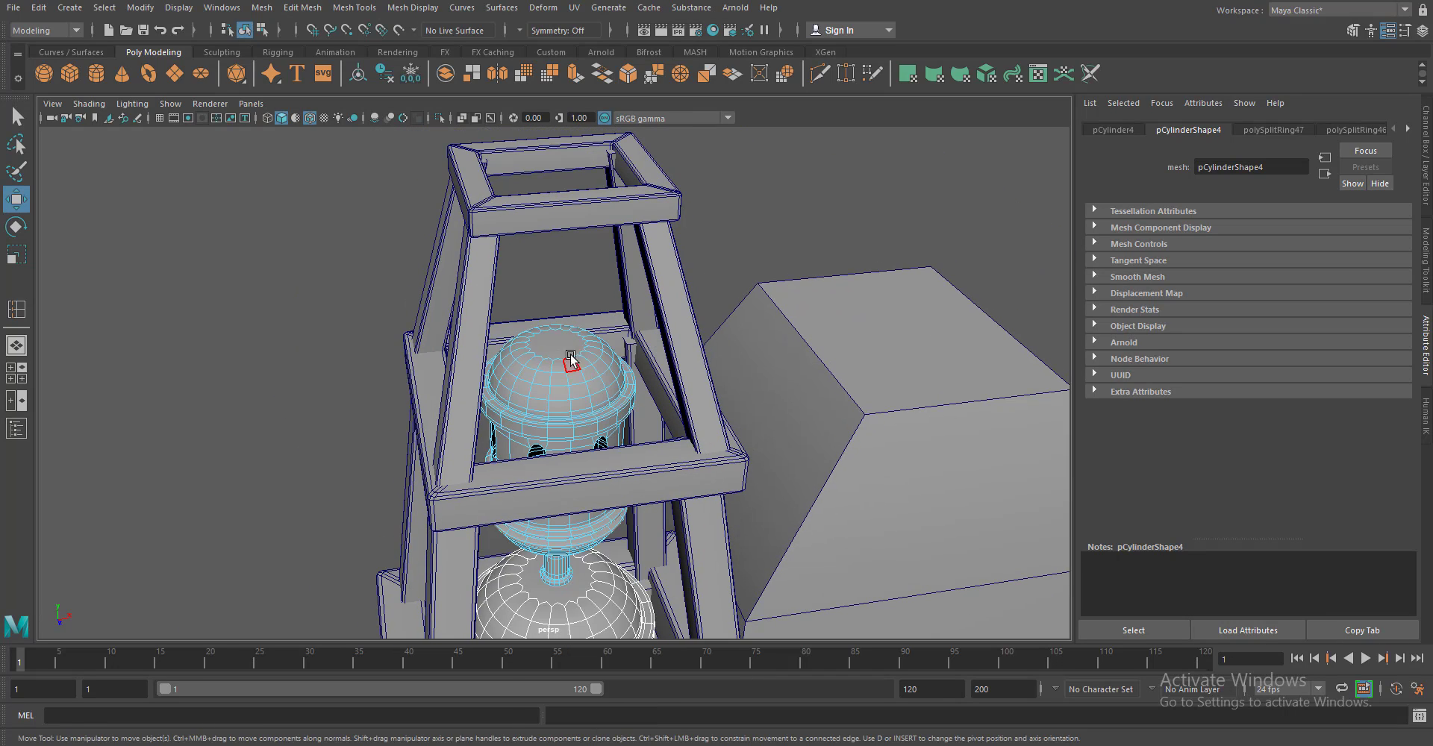
{"action": "left_click", "coordinate": [570, 361]}
{"action": "left_click", "coordinate": [575, 75]}
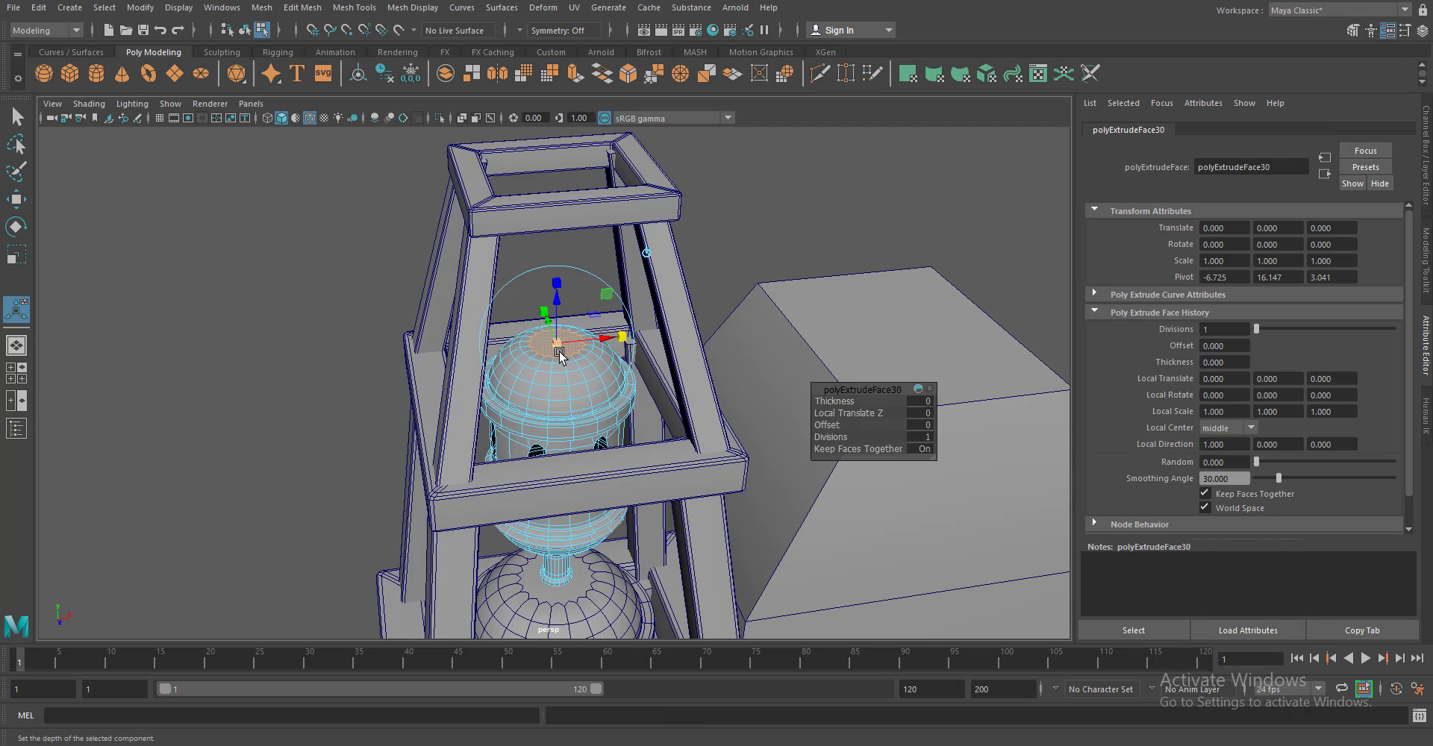
{"action": "key", "text": "ctrl+e"}
{"action": "left_click_drag", "start_coordinate": [557, 312], "coordinate": [560, 257]}
{"action": "scroll", "scroll_direction": "up", "scroll_amount": 3}
{"action": "scroll", "scroll_direction": "up", "scroll_amount": 3}
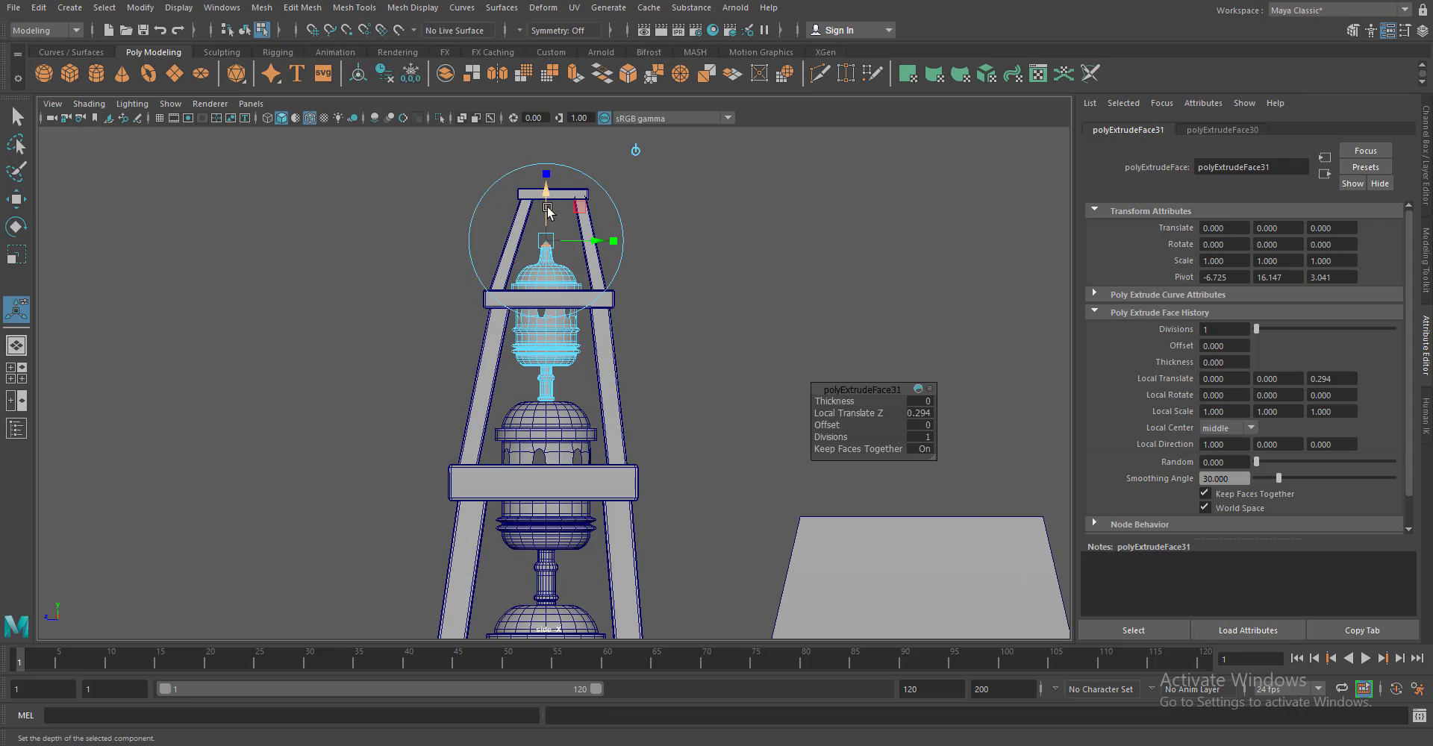
{"action": "left_click", "coordinate": [575, 75]}
{"action": "left_click_drag", "start_coordinate": [547, 167], "coordinate": [569, 153]}
Tilt the pipe end and extrude it sideways to bend the pipe
{"action": "key", "text": "ctrl+e"}
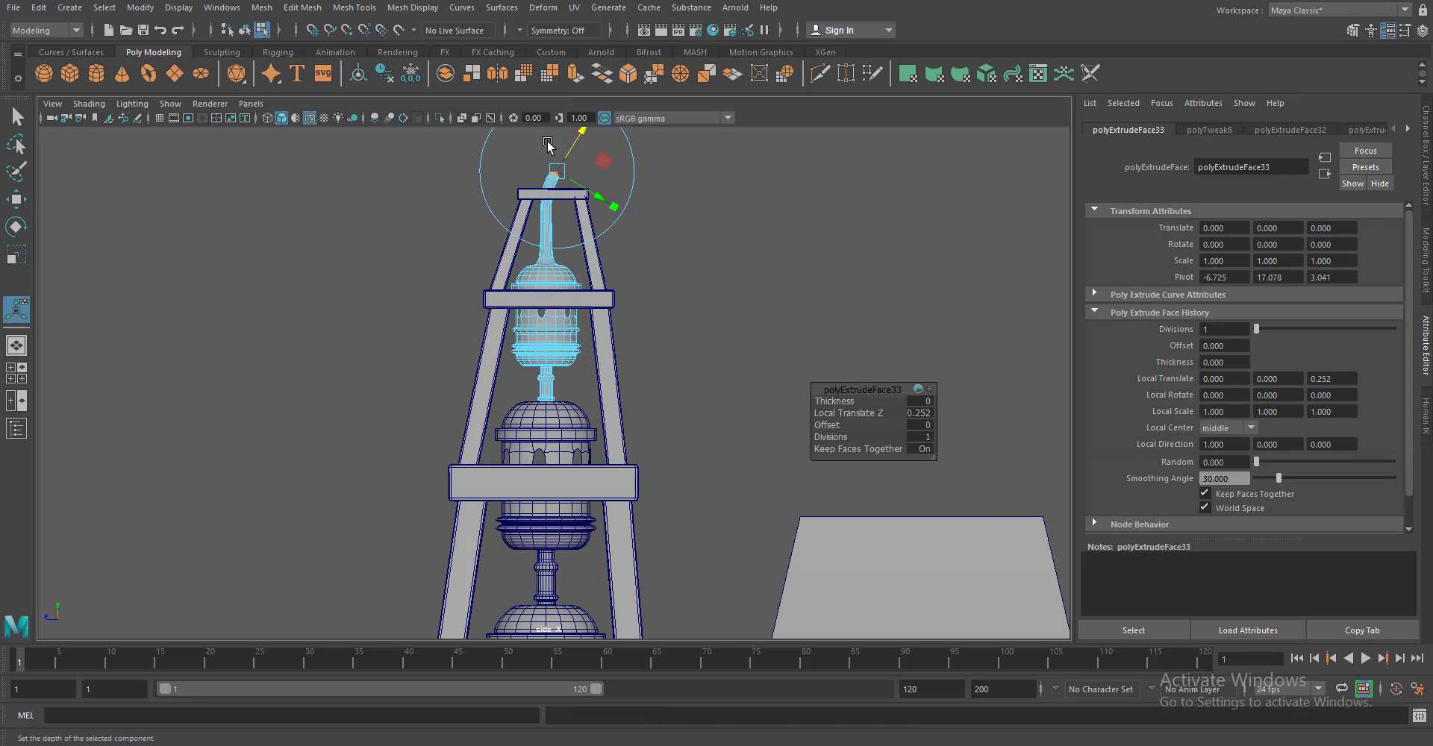
{"action": "left_click_drag", "start_coordinate": [669, 299], "coordinate": [671, 327]}
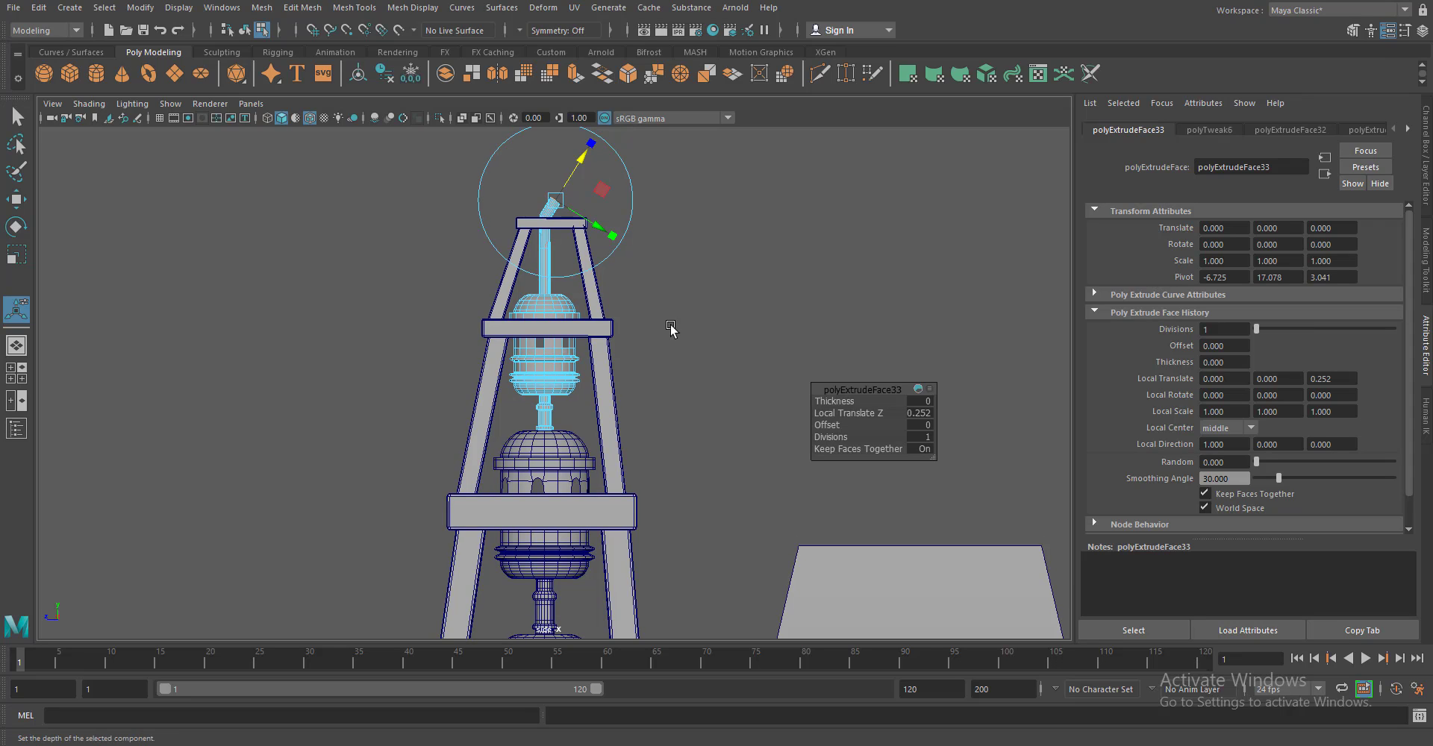
{"action": "key", "text": "e"}
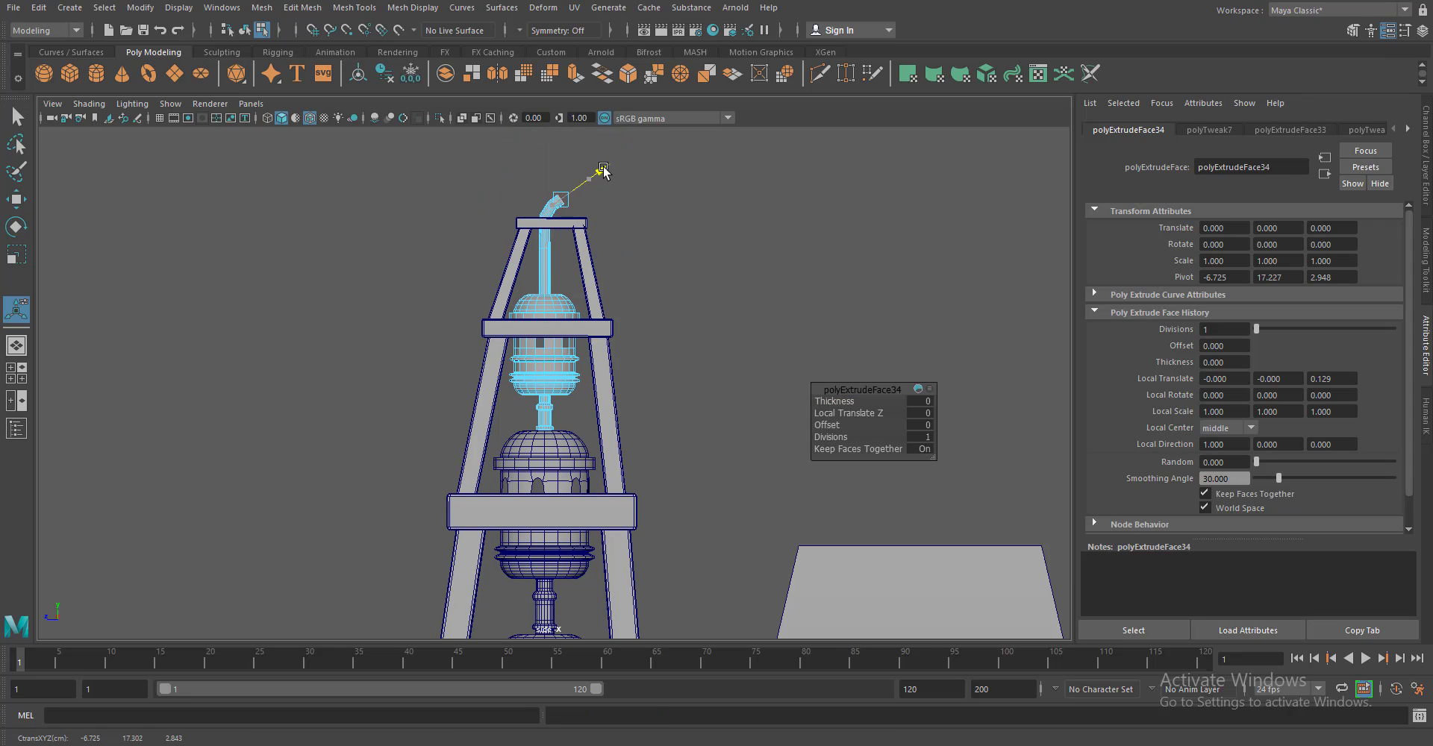
{"action": "left_click_drag", "start_coordinate": [603, 149], "coordinate": [614, 159]}
{"action": "key", "text": "ctrl+e"}
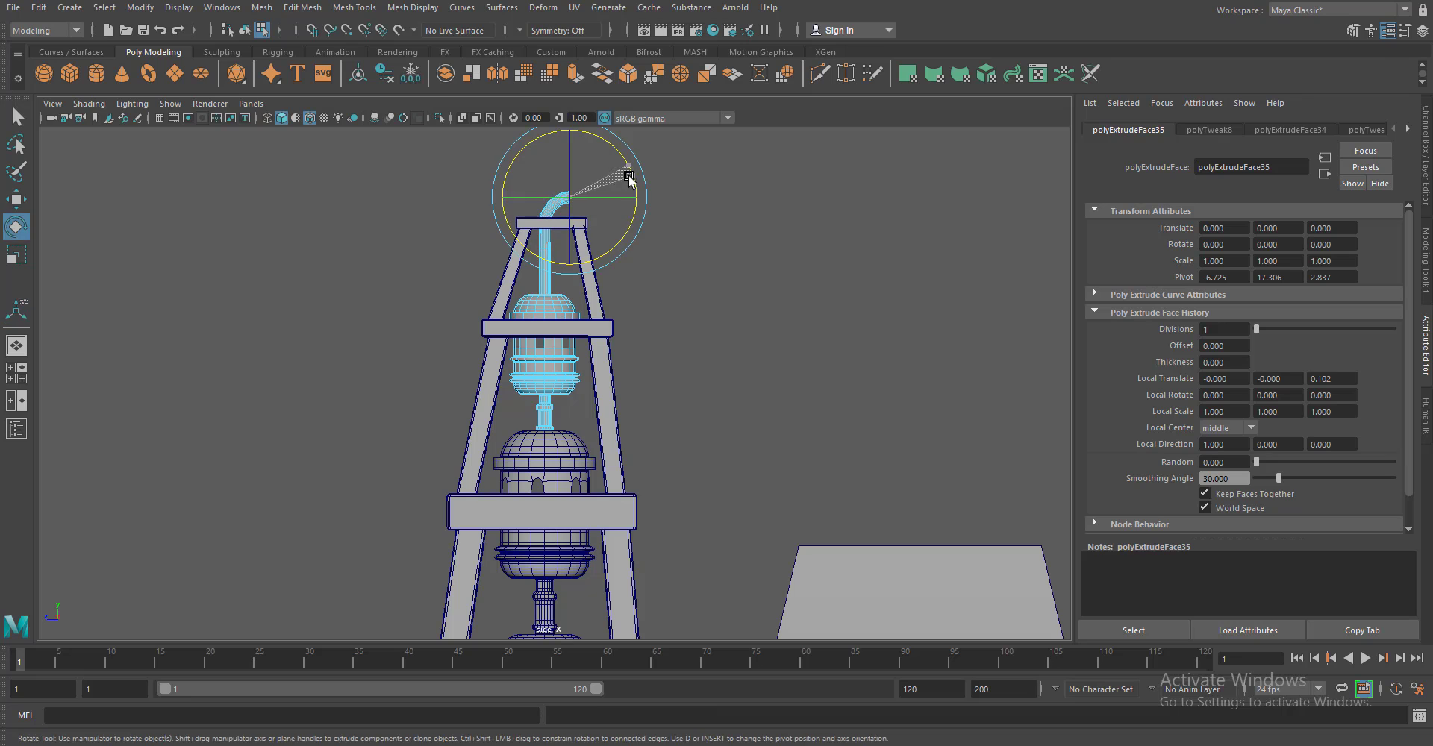
{"action": "left_click_drag", "start_coordinate": [615, 189], "coordinate": [631, 197]}
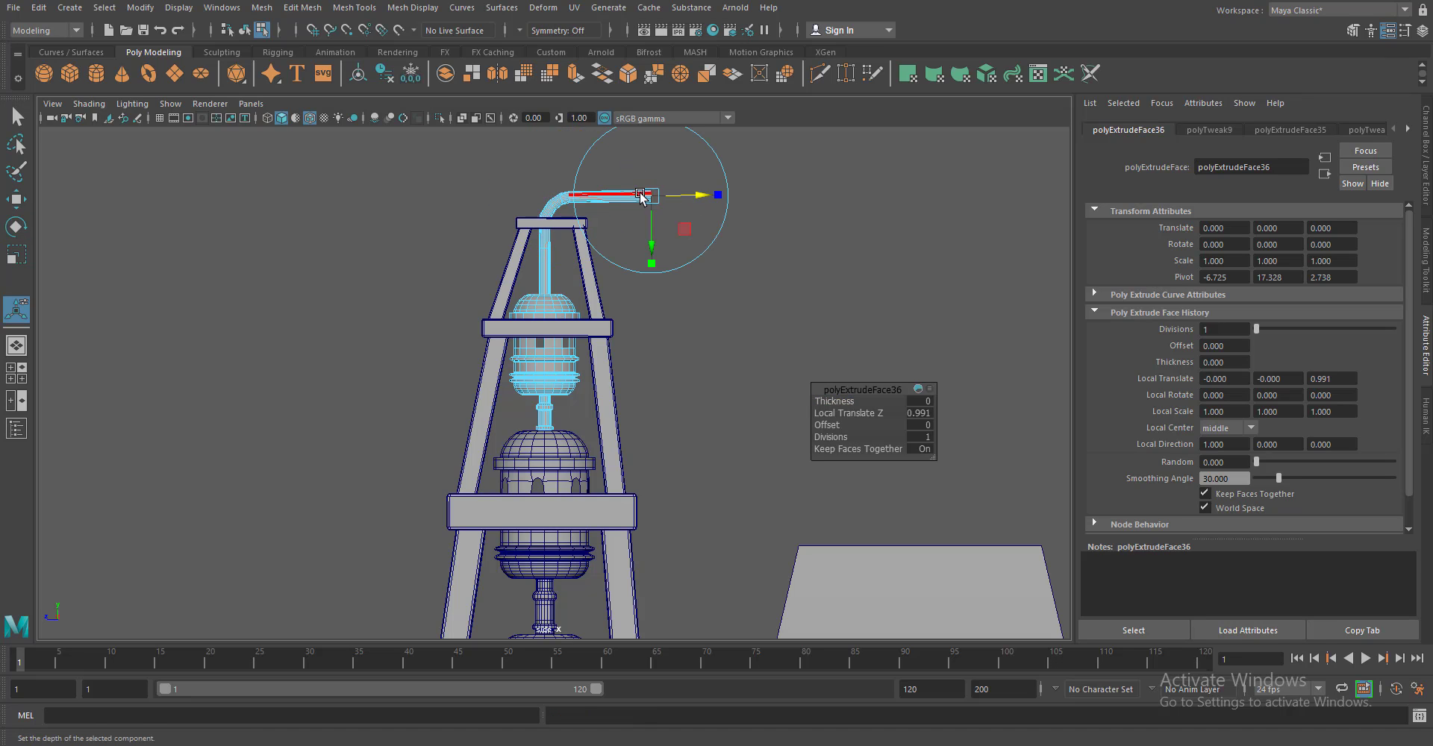
{"action": "left_click_drag", "start_coordinate": [589, 202], "coordinate": [672, 170]}
{"action": "left_click_drag", "start_coordinate": [631, 299], "coordinate": [630, 278]}
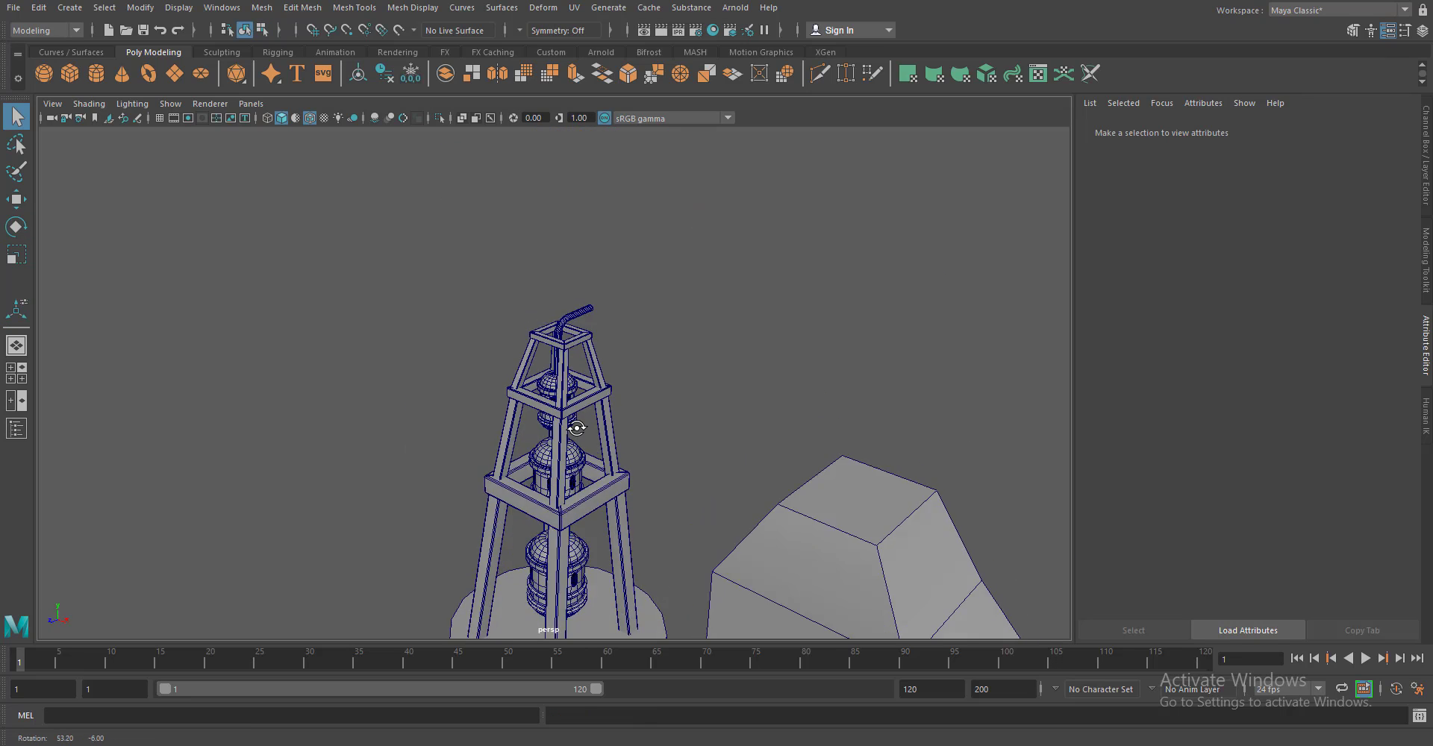
Move the thin post beside the left tank up above the tower in front view
{"action": "left_click_drag", "start_coordinate": [612, 448], "coordinate": [568, 522]}
{"action": "scroll", "scroll_direction": "down", "scroll_amount": 3}
{"action": "left_click", "coordinate": [489, 473]}
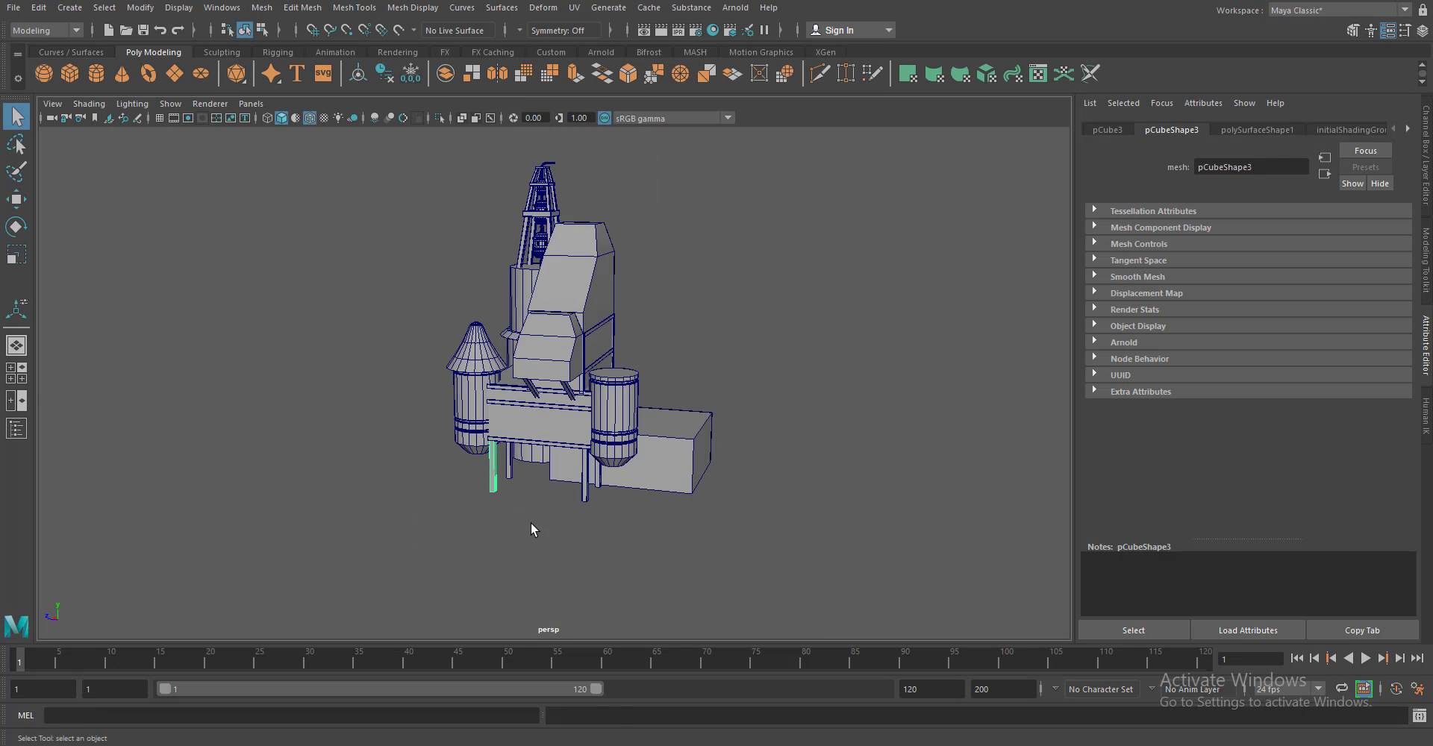
{"action": "key", "text": "w"}
{"action": "key", "text": "space"}
{"action": "left_click_drag", "start_coordinate": [723, 377], "coordinate": [723, 432]}
{"action": "scroll", "scroll_direction": "down", "scroll_amount": 3}
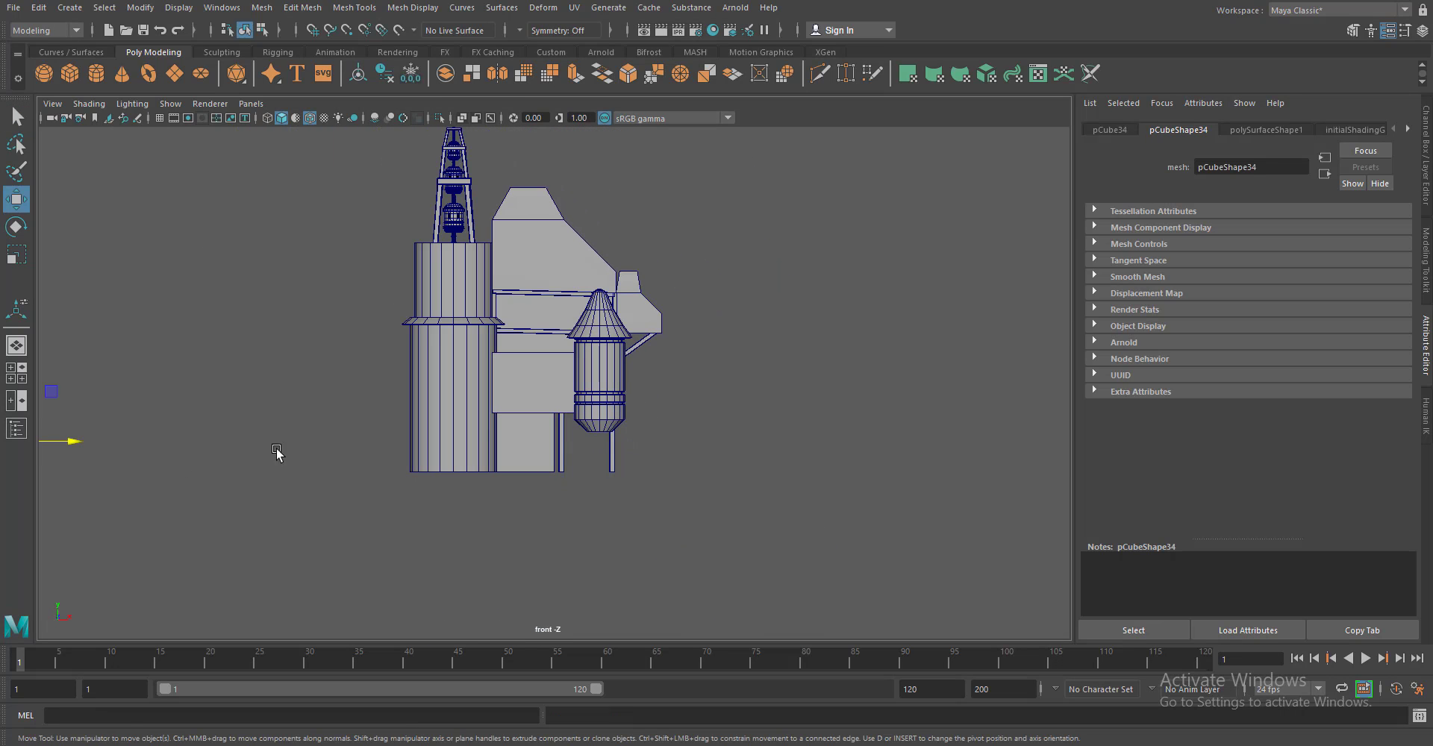
{"action": "left_click", "coordinate": [321, 443]}
{"action": "key", "text": "ctrl+z"}
{"action": "left_click_drag", "start_coordinate": [298, 486], "coordinate": [624, 586]}
{"action": "scroll", "scroll_direction": "down", "scroll_amount": 3}
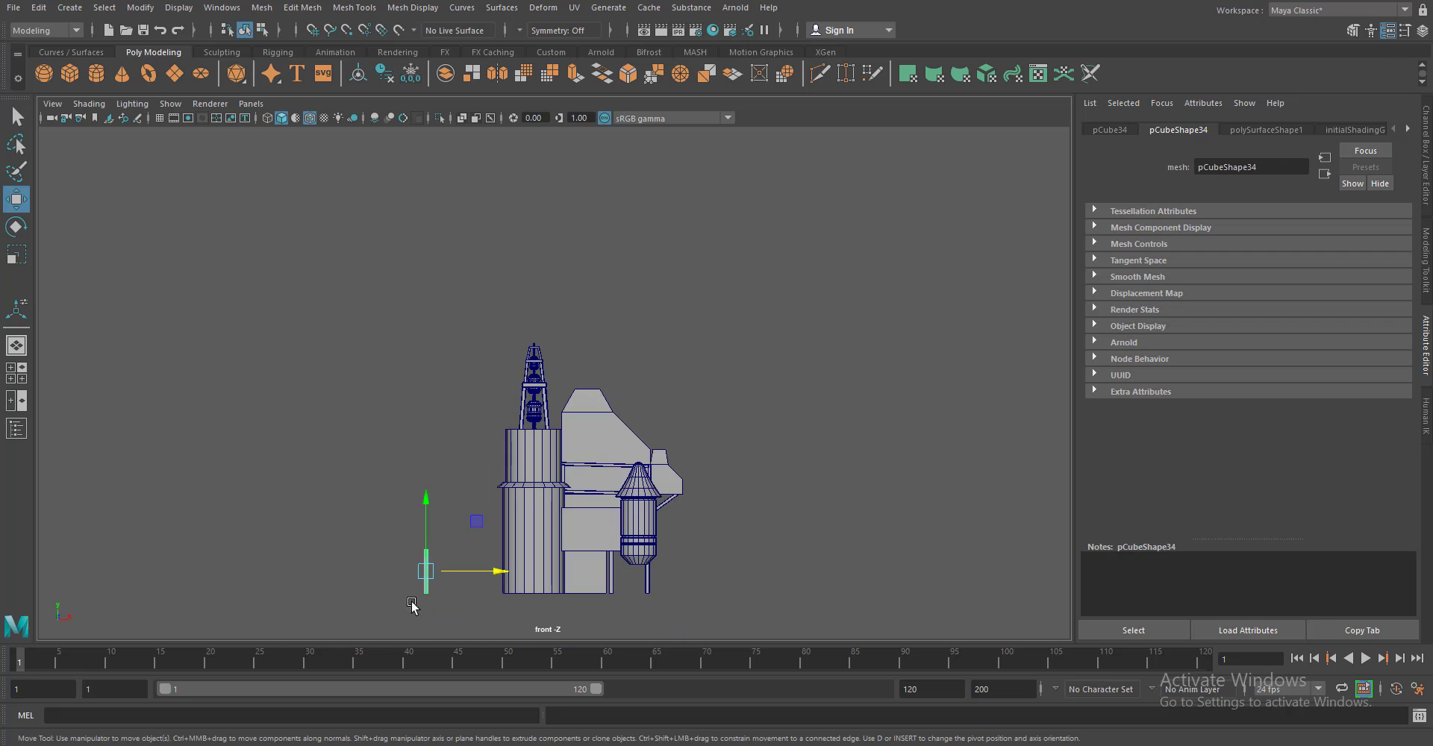
{"action": "left_click_drag", "start_coordinate": [424, 596], "coordinate": [529, 309]}
Scale the post up into a tall rail
{"action": "key", "text": "r"}
{"action": "scroll", "scroll_direction": "up", "scroll_amount": 3}
{"action": "scroll", "scroll_direction": "up", "scroll_amount": 3}
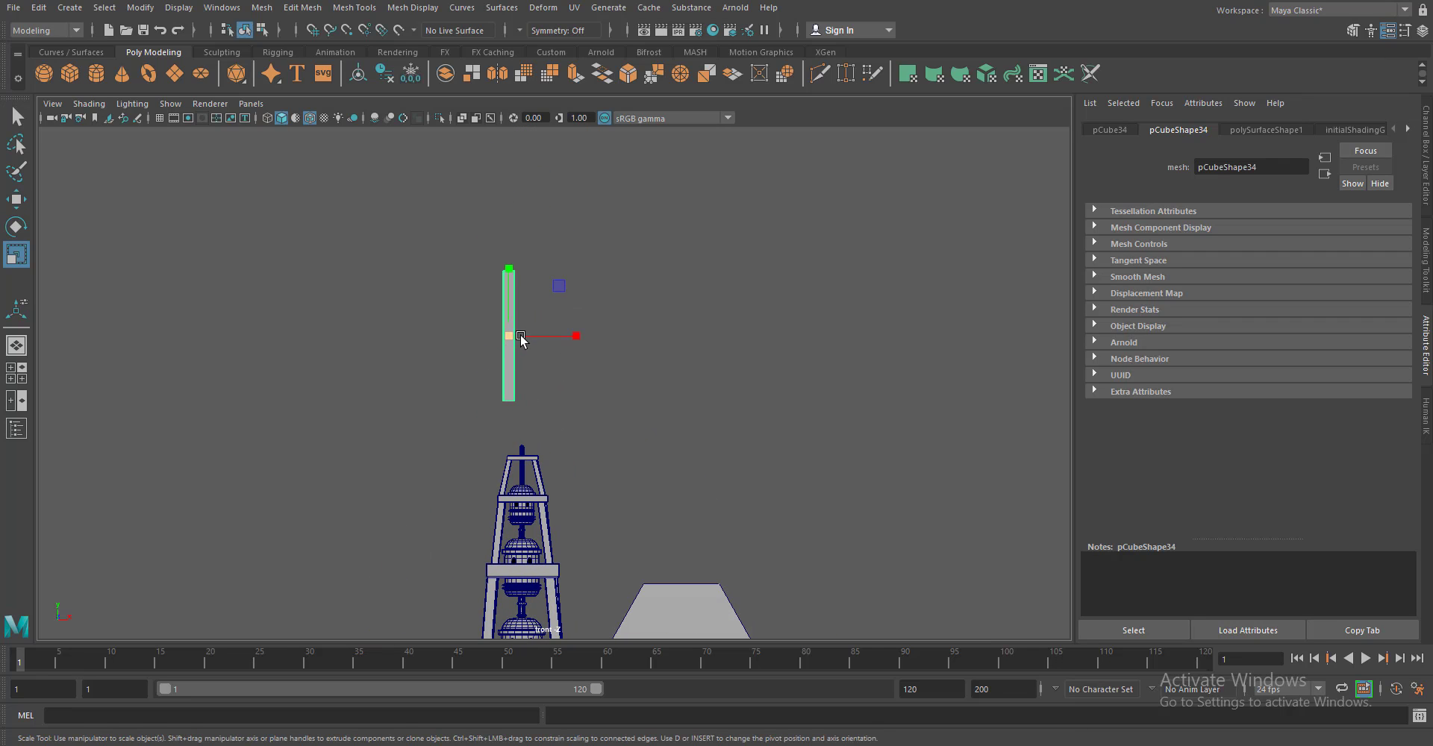
{"action": "scroll", "scroll_direction": "up", "scroll_amount": 3}
{"action": "scroll", "scroll_direction": "up", "scroll_amount": 3}
{"action": "left_click_drag", "start_coordinate": [477, 235], "coordinate": [483, 200]}
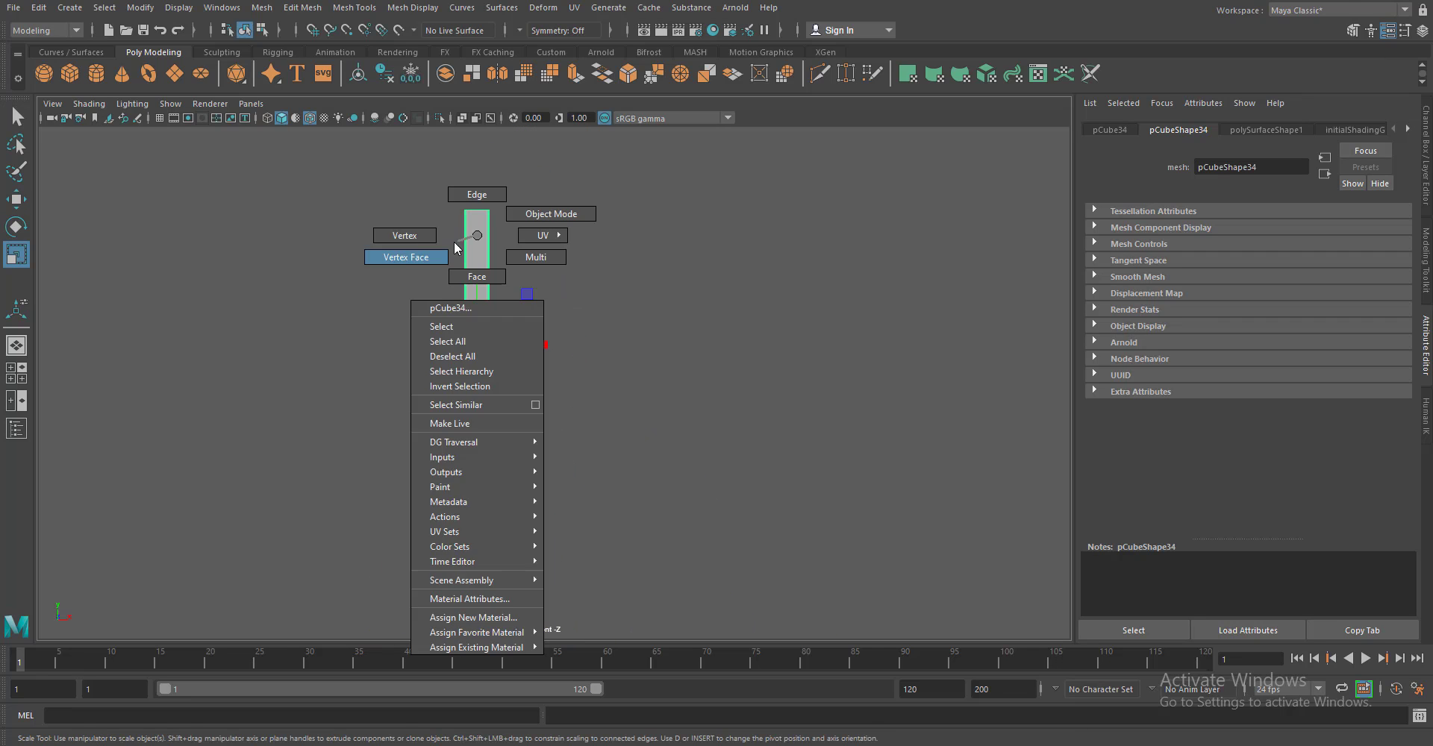
{"action": "key", "text": "w"}
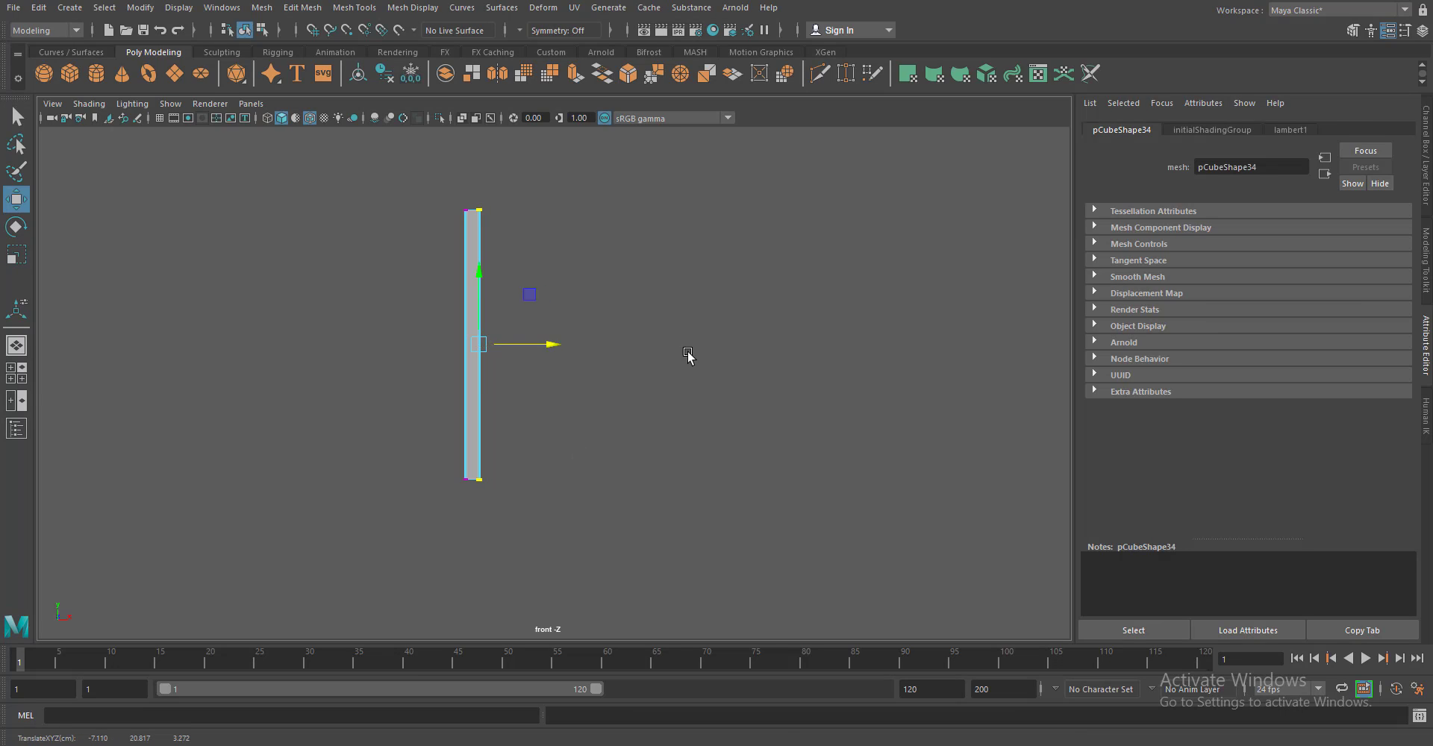
{"action": "key", "text": "f"}
{"action": "key", "text": "space"}
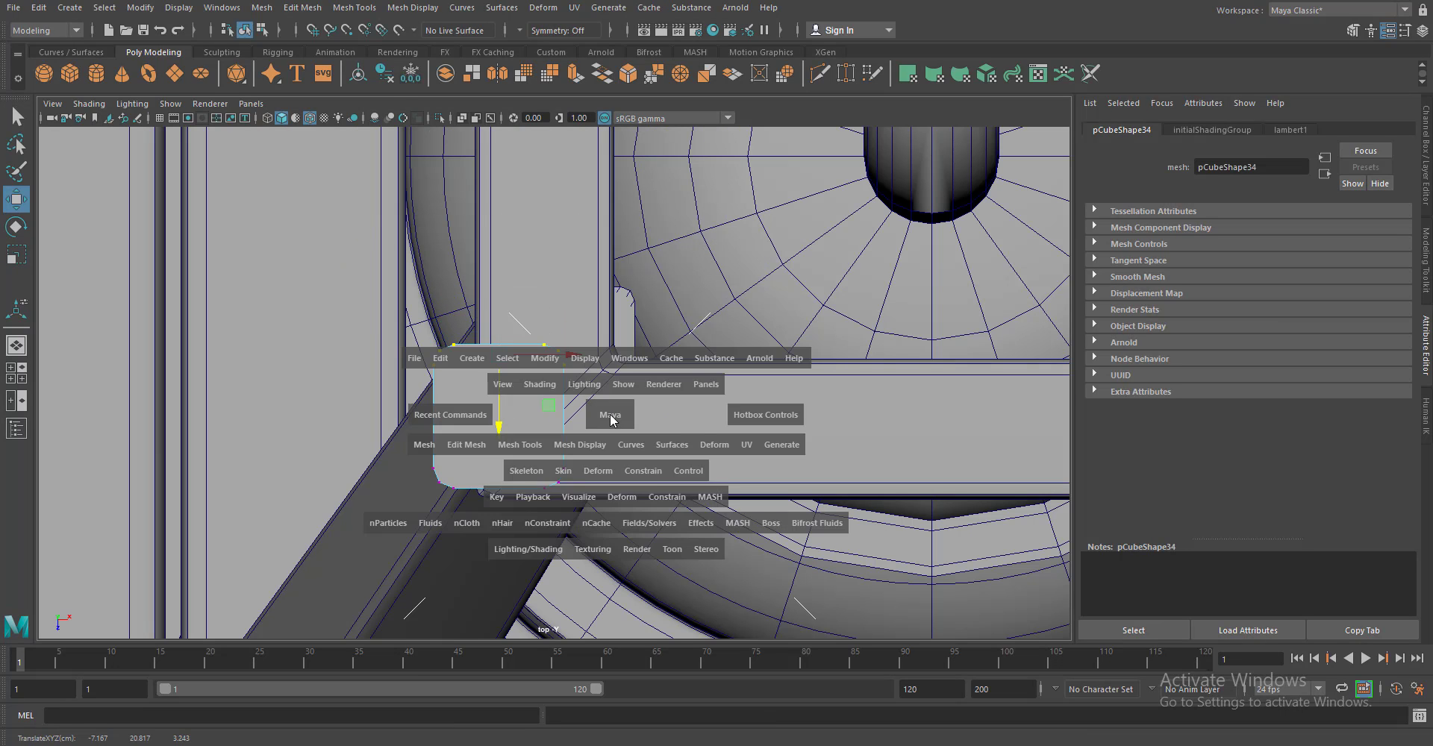
{"action": "left_click_drag", "start_coordinate": [607, 415], "coordinate": [597, 452]}
{"action": "scroll", "scroll_direction": "up", "scroll_amount": 3}
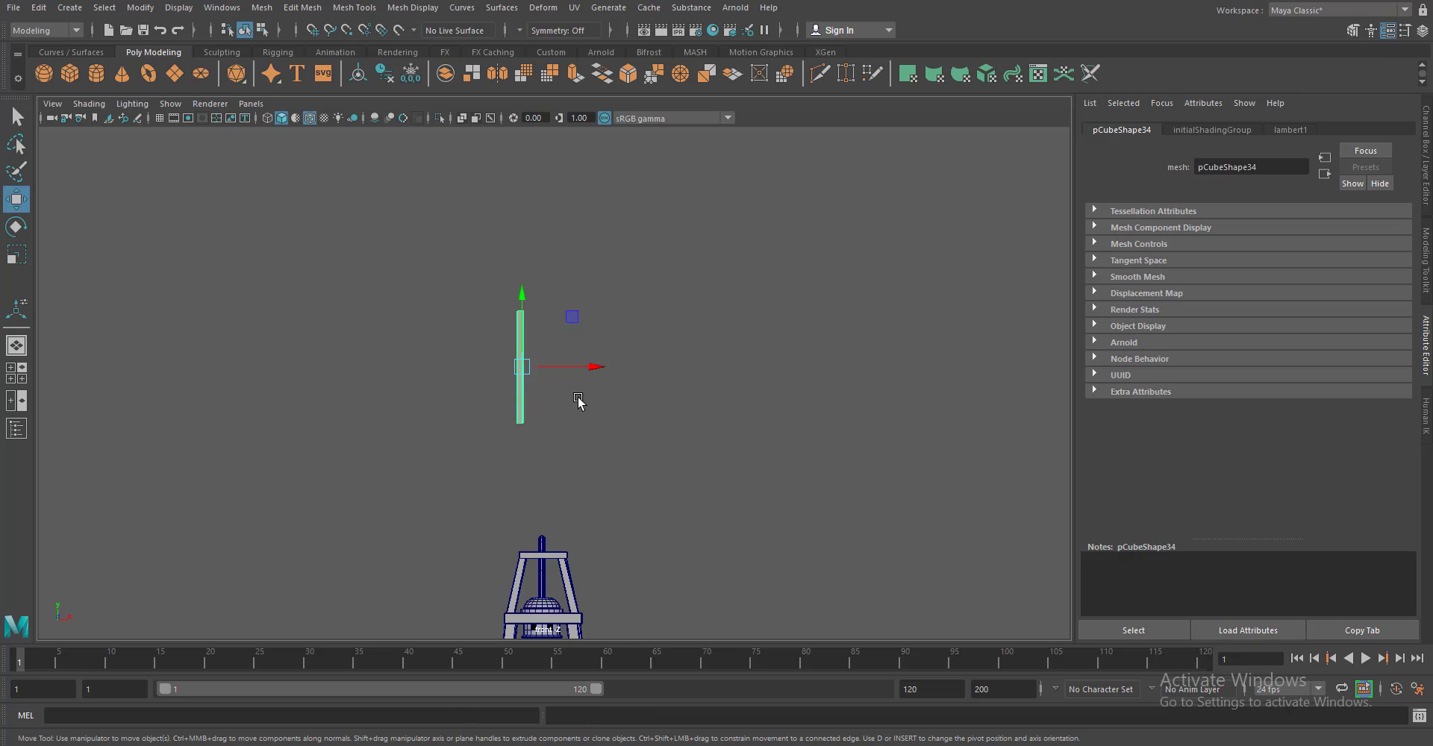
Narrow the post's bottom vertices to taper its lower end
{"action": "left_click", "coordinate": [521, 400]}
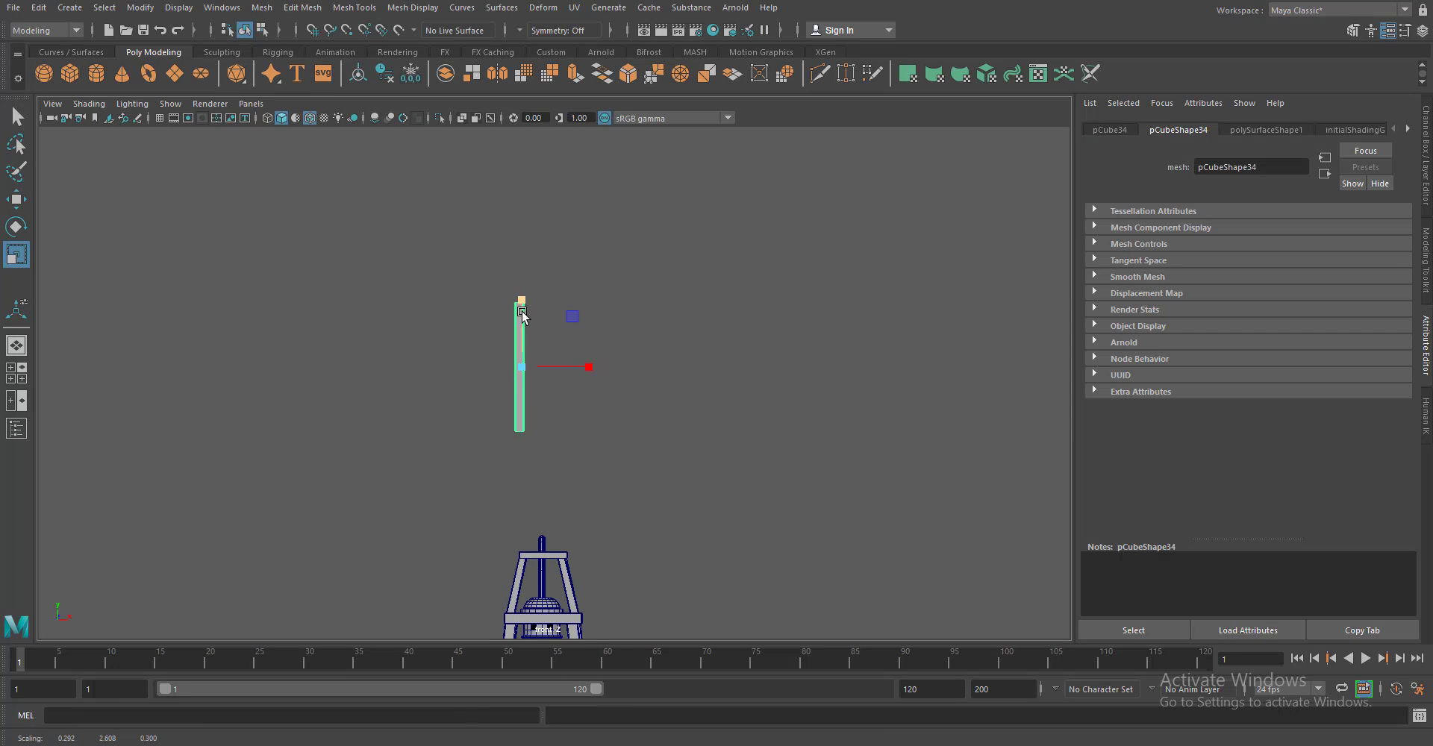
{"action": "left_click_drag", "start_coordinate": [521, 317], "coordinate": [478, 333]}
{"action": "left_click_drag", "start_coordinate": [515, 407], "coordinate": [491, 389]}
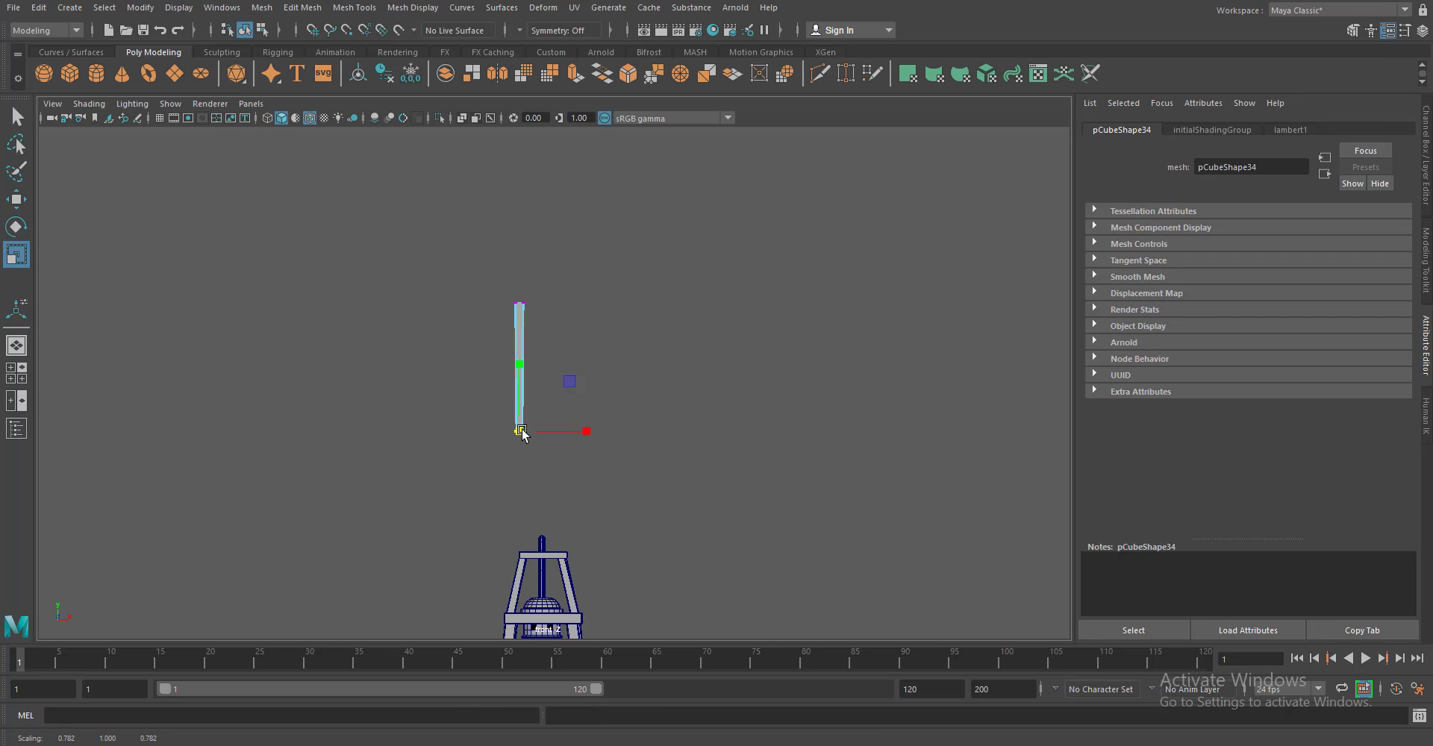
{"action": "key", "text": "F8"}
Tilt the rail to Rotate Z 9
{"action": "key", "text": "f"}
{"action": "key", "text": "e"}
{"action": "key", "text": "ctrl+a"}
{"action": "type", "text": "9"}
{"action": "key", "text": "Return"}
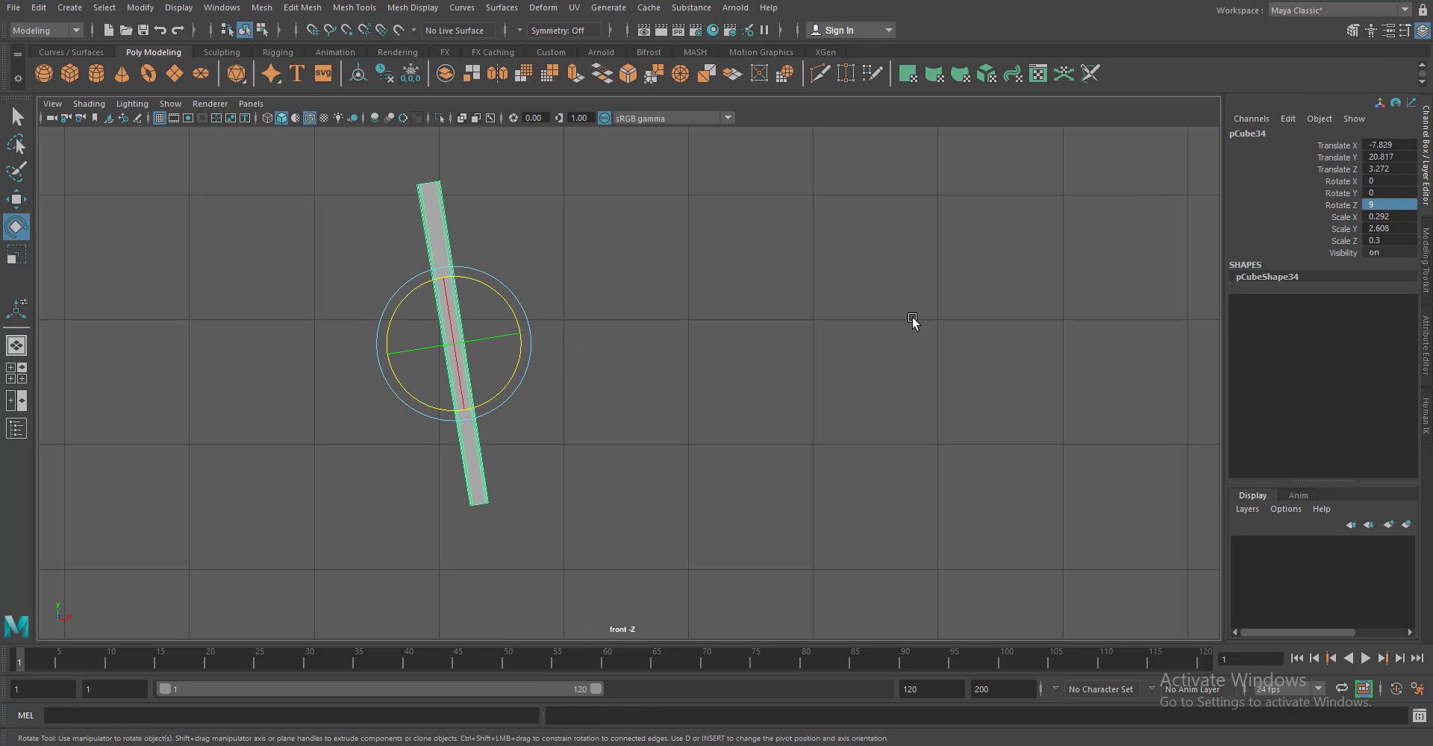
Make a copy of the rail tilted -9 degrees the opposite way
{"action": "left_click_drag", "start_coordinate": [512, 326], "coordinate": [616, 357]}
{"action": "key", "text": "Return"}
{"action": "key", "text": "w"}
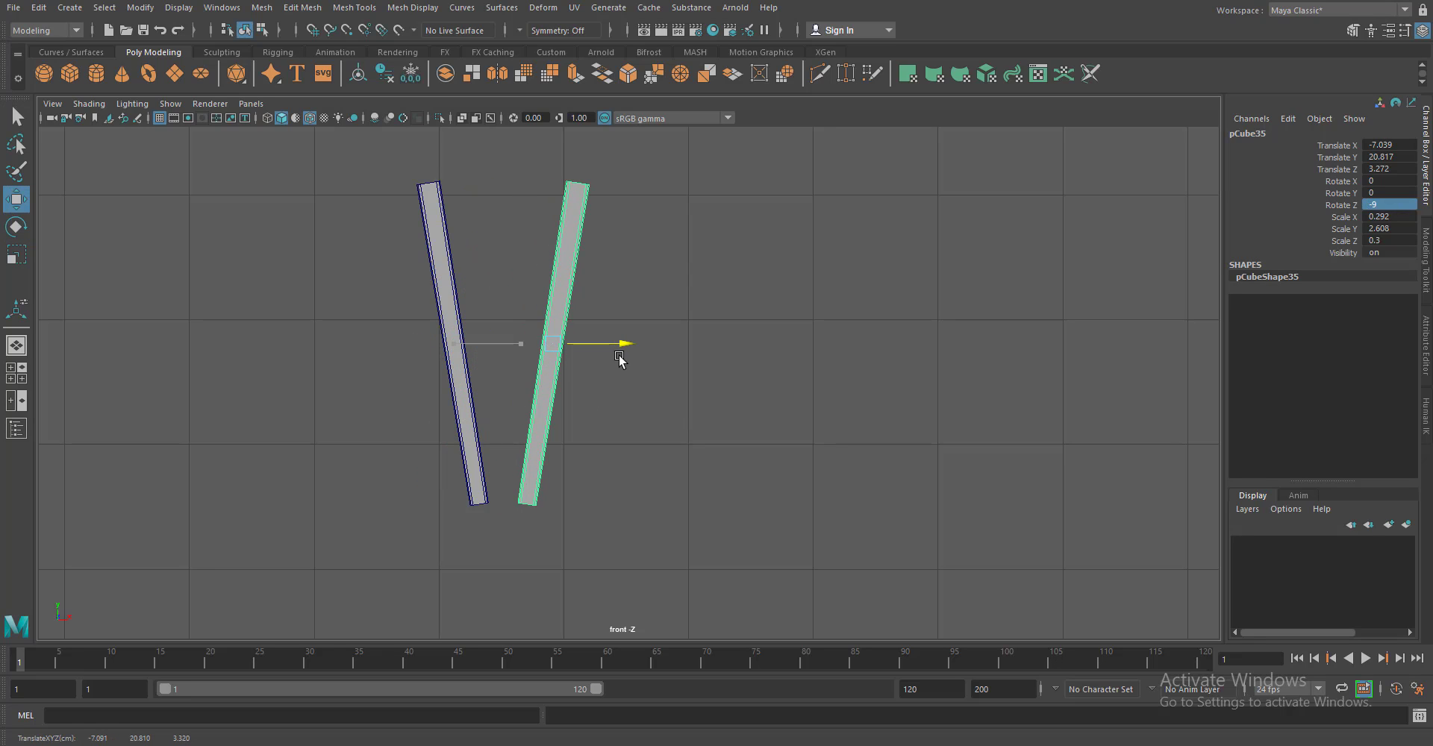
{"action": "left_click", "coordinate": [647, 571]}
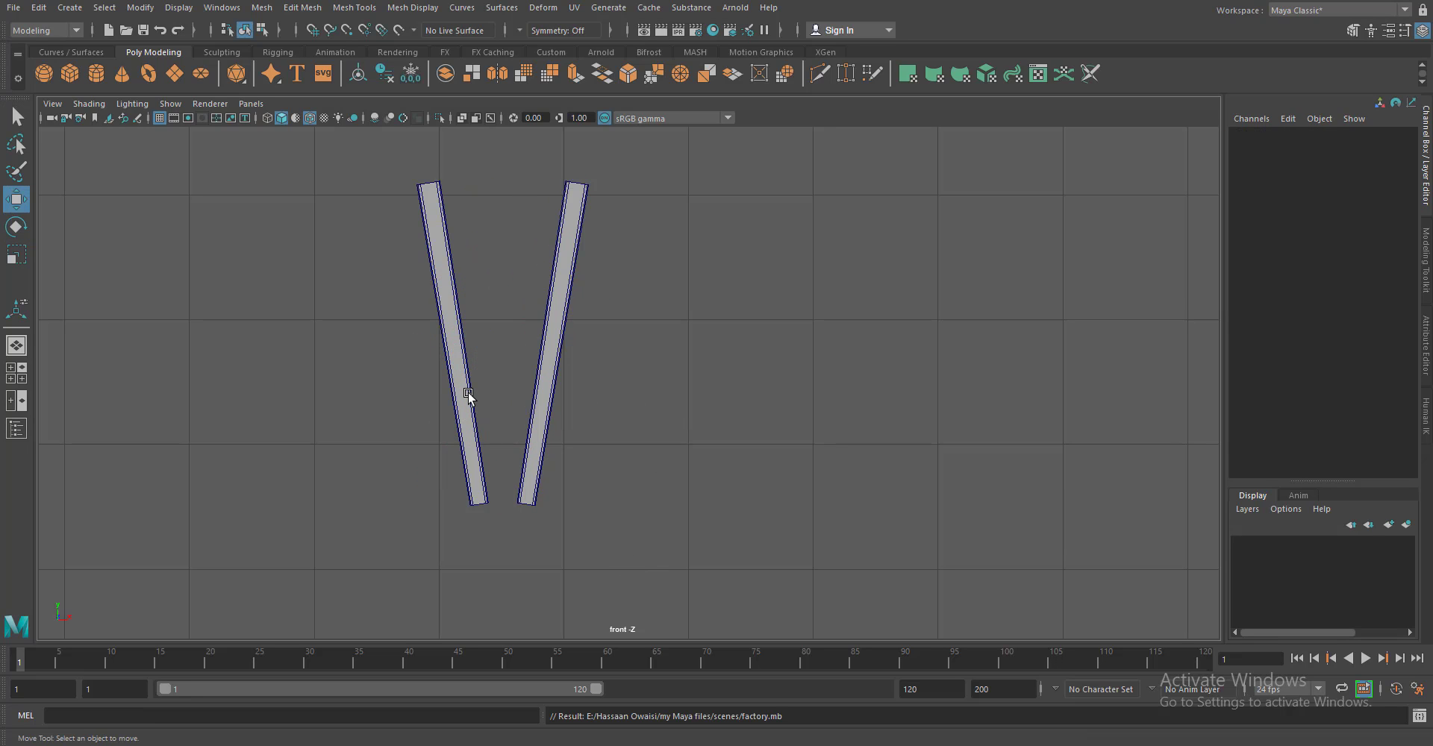
Make another rail copy set upright at Rotate Z 0, placed right of the rails
{"action": "left_click", "coordinate": [546, 384]}
{"action": "left_click_drag", "start_coordinate": [553, 351], "coordinate": [735, 343]}
{"action": "type", "text": "0"}
{"action": "key", "text": "Return"}
{"action": "scroll", "scroll_direction": "up", "scroll_amount": 3}
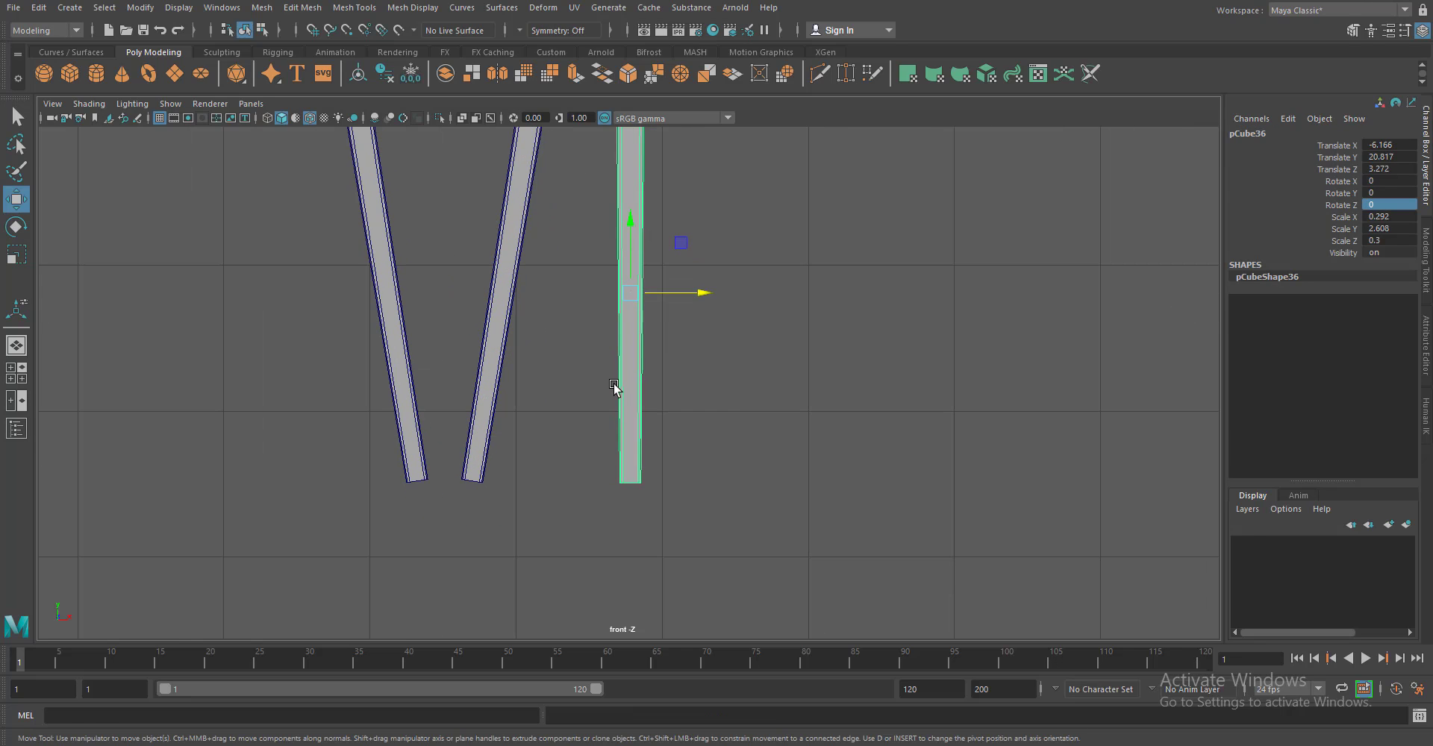
{"action": "key", "text": "F9"}
{"action": "left_click_drag", "start_coordinate": [597, 574], "coordinate": [804, 446]}
Shape the spare cube copy into a thin horizontal bar and place it between the rails near the top
{"action": "key", "text": "r"}
{"action": "left_click_drag", "start_coordinate": [630, 344], "coordinate": [697, 321]}
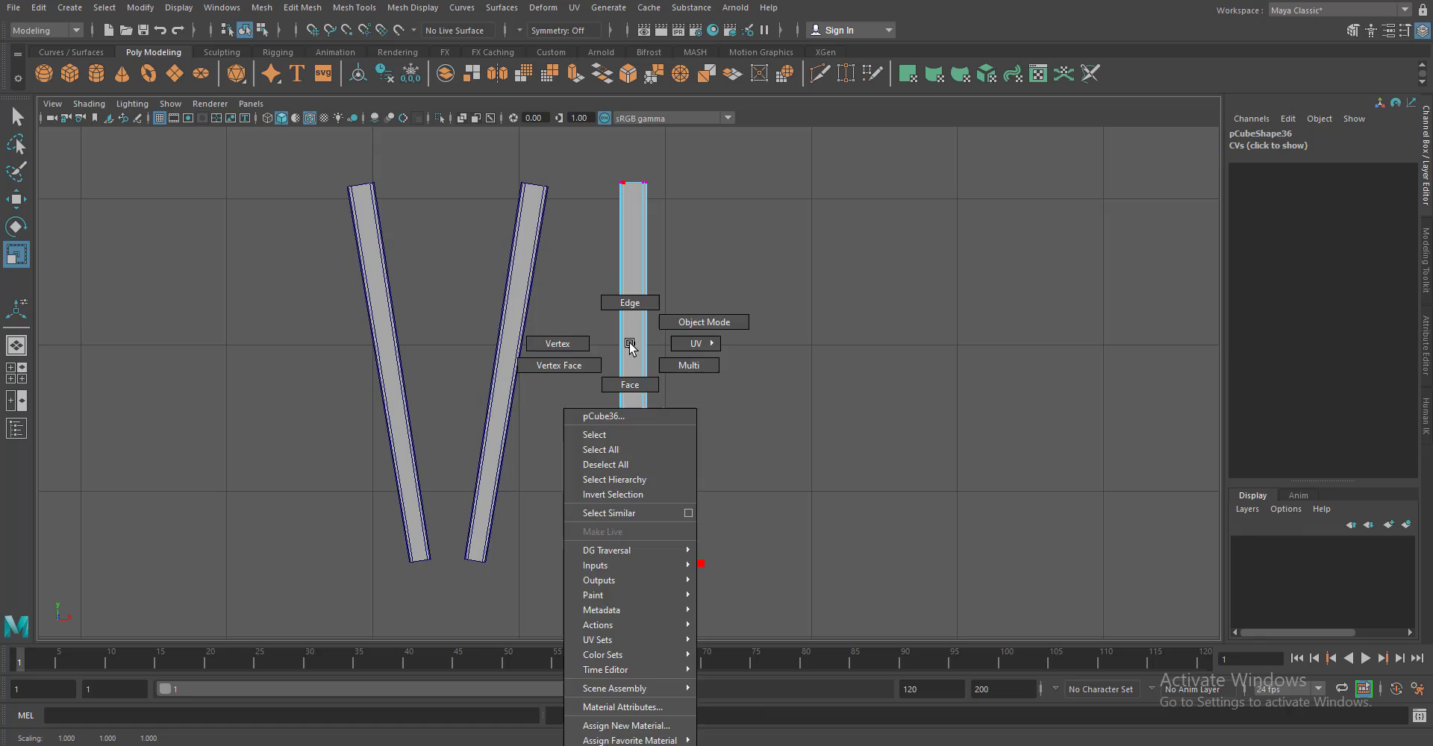
{"action": "left_click_drag", "start_coordinate": [637, 375], "coordinate": [519, 373]}
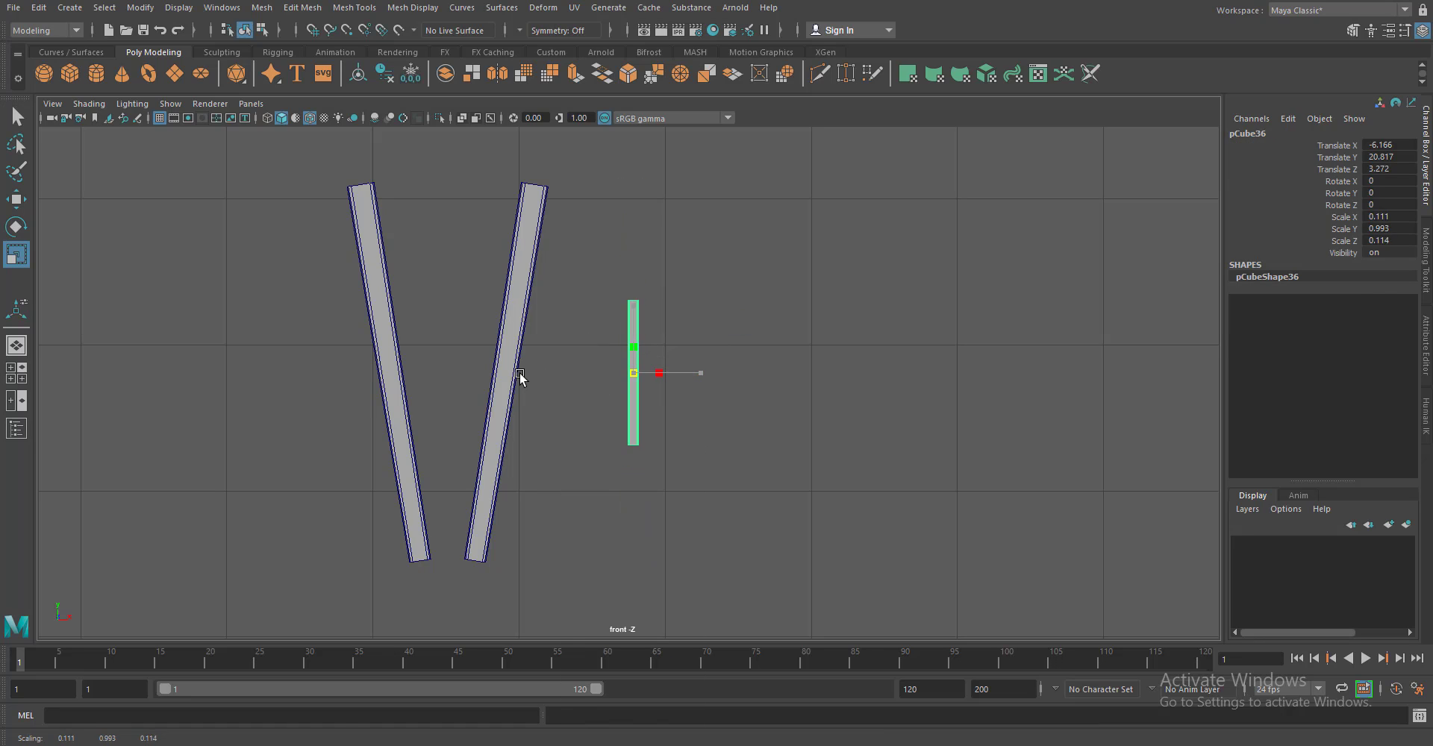
{"action": "left_click_drag", "start_coordinate": [622, 310], "coordinate": [627, 291]}
{"action": "key", "text": "e"}
{"action": "left_click_drag", "start_coordinate": [695, 330], "coordinate": [662, 328]}
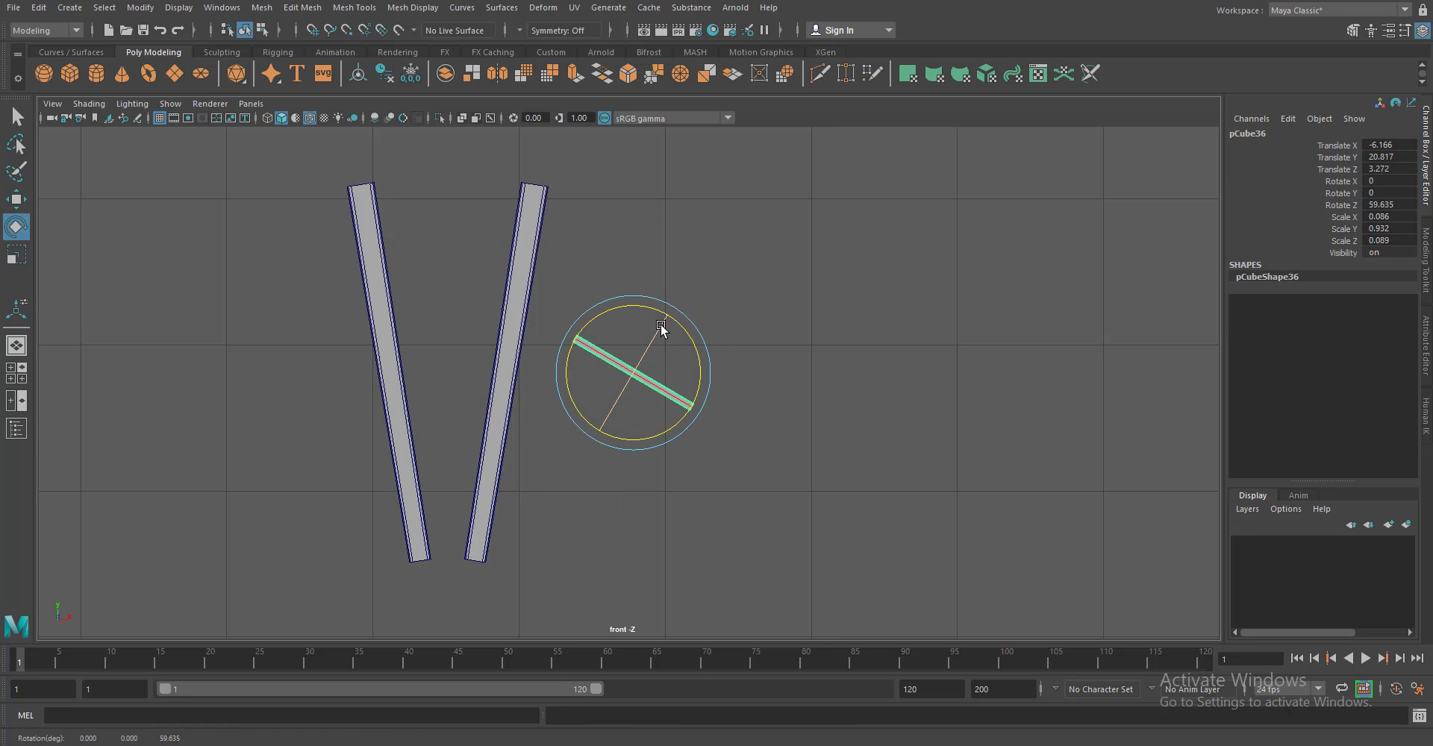
{"action": "key", "text": "w"}
{"action": "left_click_drag", "start_coordinate": [633, 372], "coordinate": [452, 236]}
{"action": "key", "text": "r"}
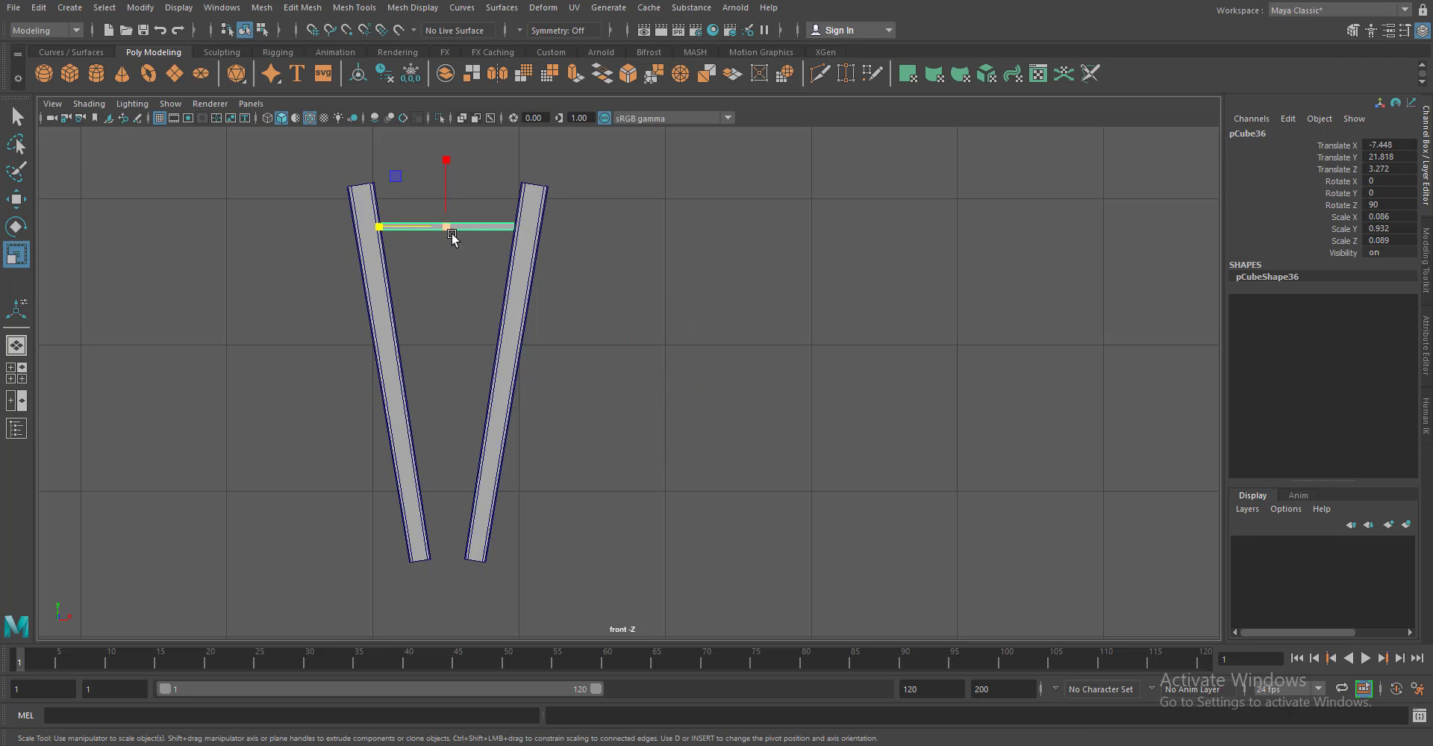
{"action": "left_click_drag", "start_coordinate": [448, 168], "coordinate": [446, 240]}
Add three more evenly spaced rungs below and narrow the lower rungs to fit the tapered rails
{"action": "key", "text": "shift+d"}
{"action": "key", "text": "shift+d"}
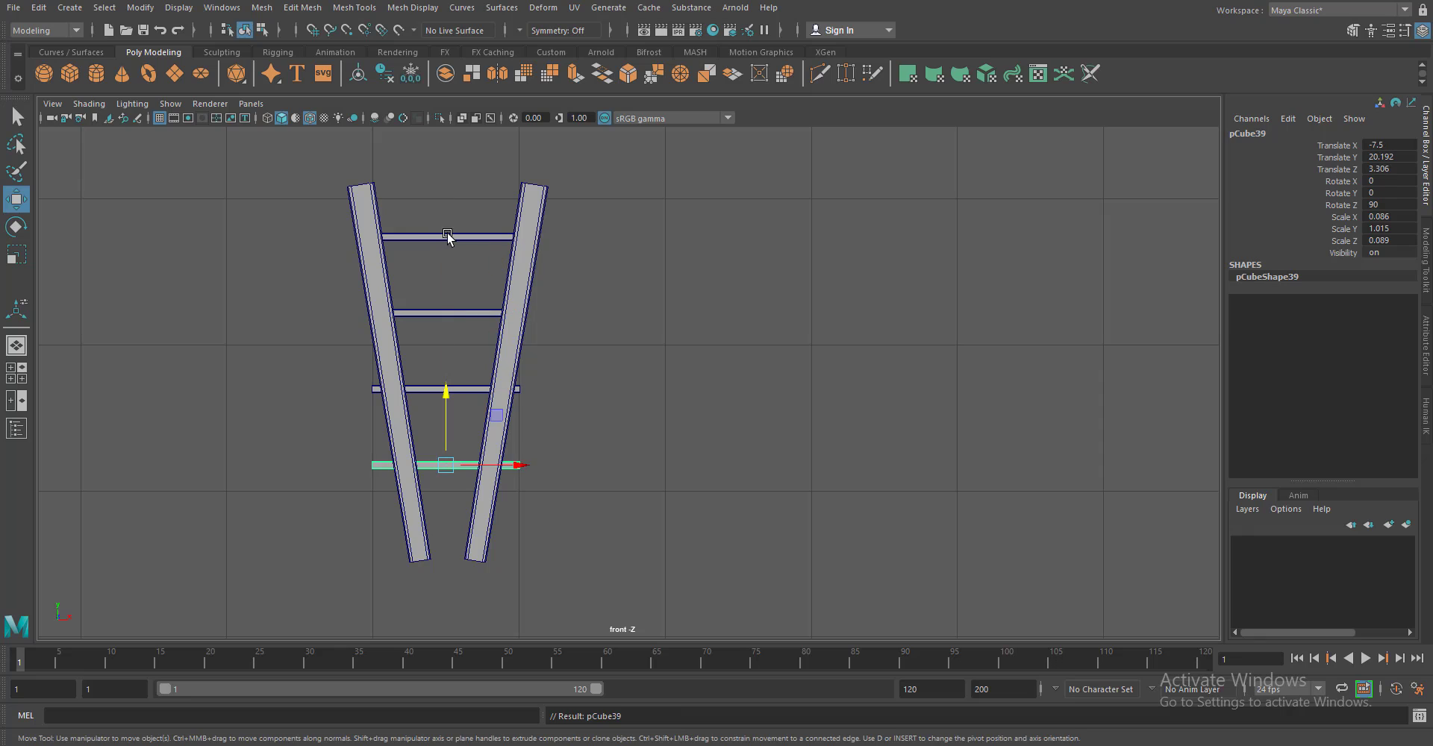
{"action": "key", "text": "r"}
{"action": "left_click", "coordinate": [267, 118]}
{"action": "left_click_drag", "start_coordinate": [380, 465], "coordinate": [393, 469]}
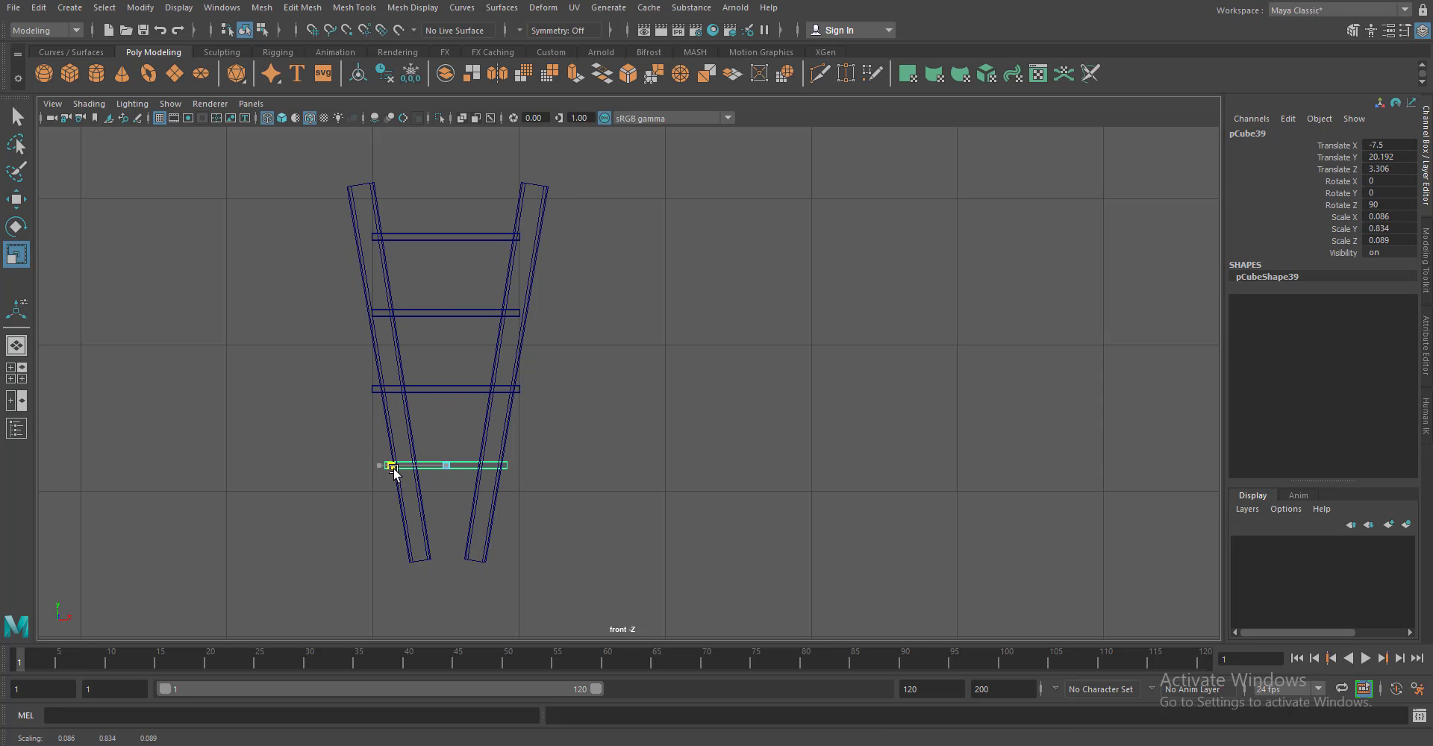
{"action": "left_click", "coordinate": [384, 388]}
{"action": "left_click", "coordinate": [414, 312]}
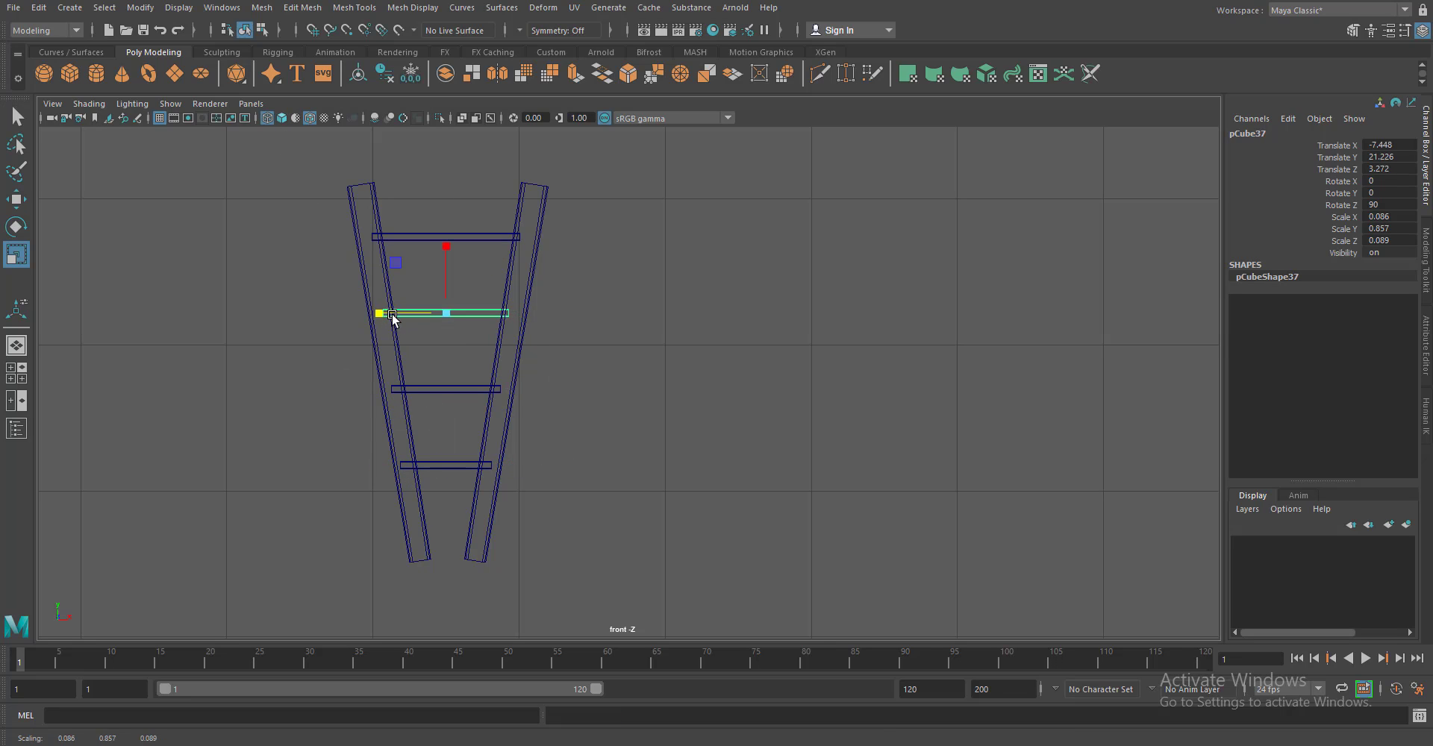
{"action": "key", "text": "5"}
{"action": "key", "text": "space"}
{"action": "key", "text": "f"}
{"action": "left_click_drag", "start_coordinate": [608, 407], "coordinate": [754, 437]}
{"action": "key", "text": "space"}
{"action": "key", "text": "space"}
Scale the ladder up to about 1.32 and save the scene
{"action": "left_click", "coordinate": [262, 7]}
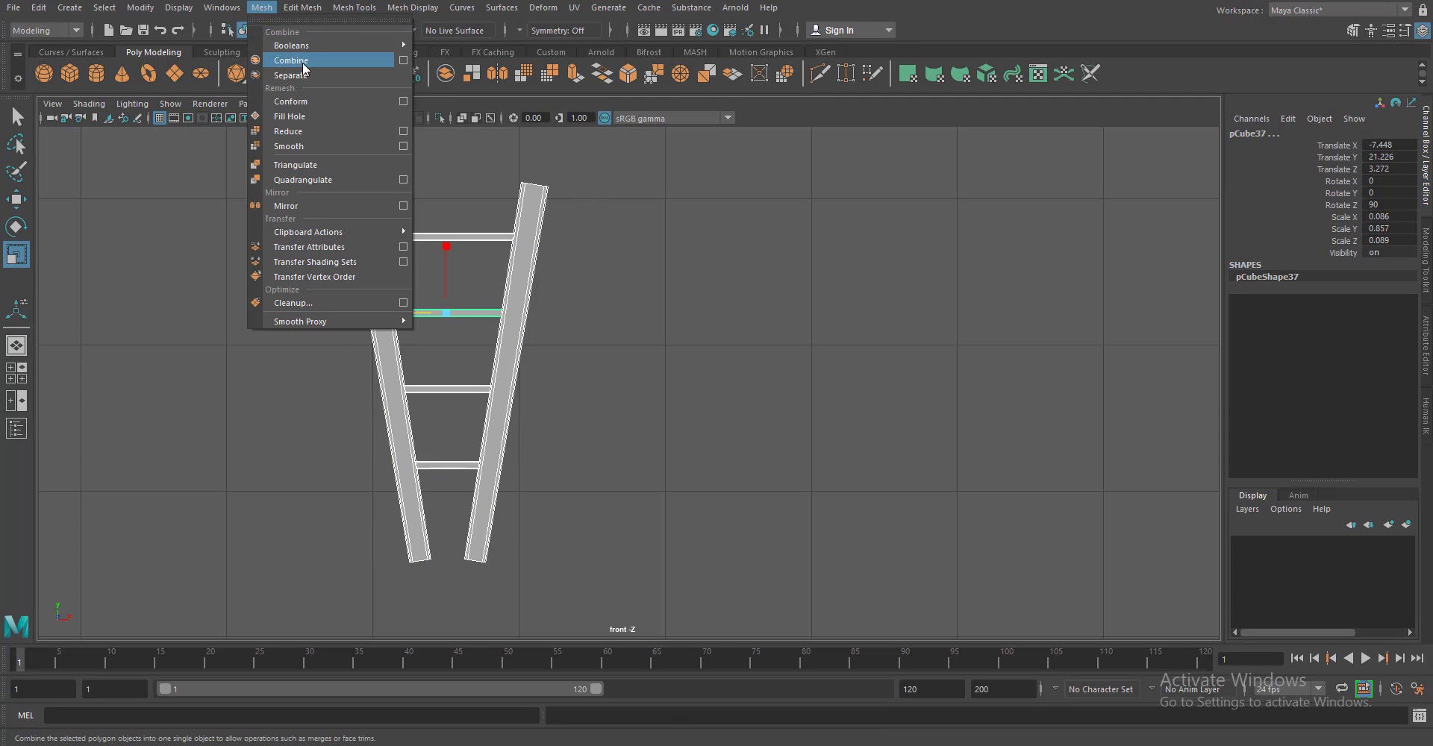
{"action": "scroll", "scroll_direction": "down", "scroll_amount": 3}
{"action": "key", "text": "e"}
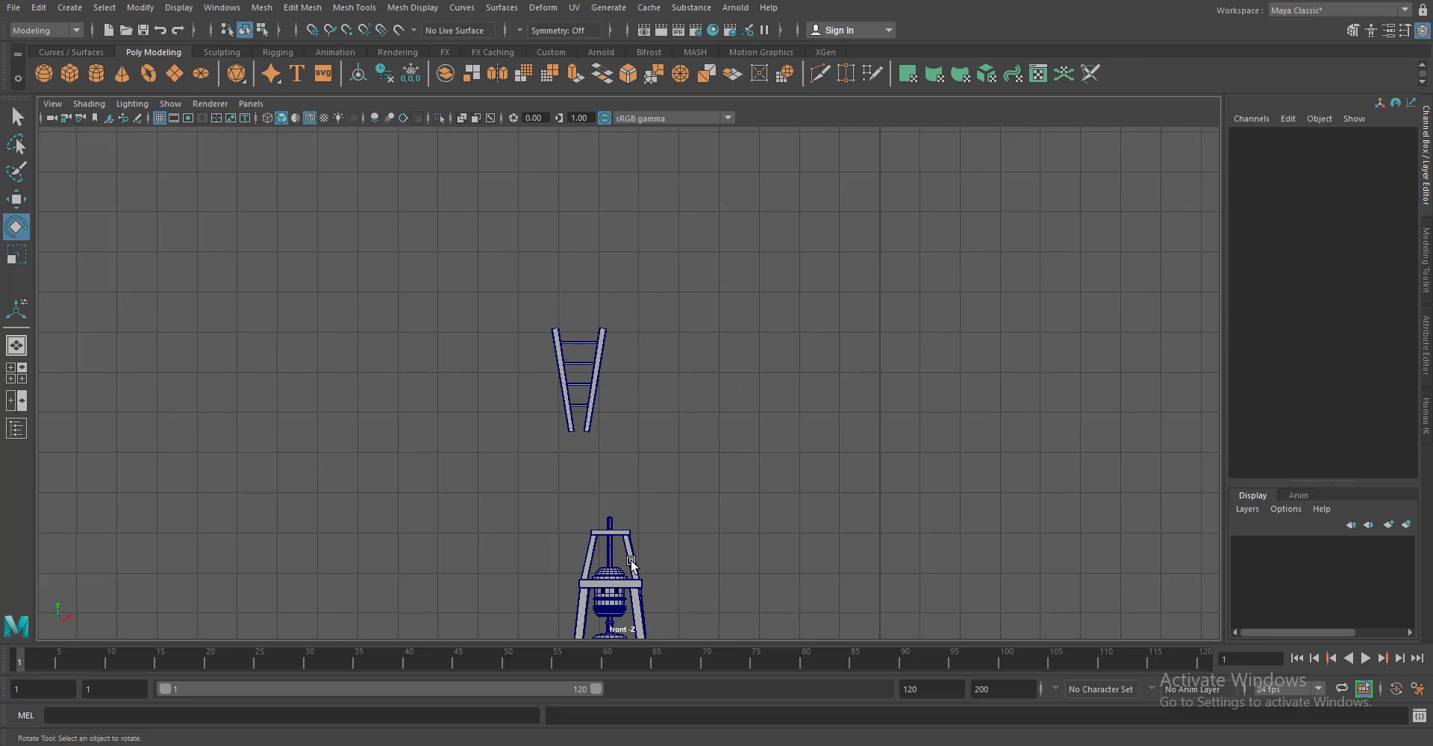
{"action": "scroll", "scroll_direction": "up", "scroll_amount": 3}
{"action": "left_click_drag", "start_coordinate": [627, 333], "coordinate": [627, 396]}
{"action": "left_click", "coordinate": [552, 246]}
{"action": "key", "text": "r"}
{"action": "left_click_drag", "start_coordinate": [533, 244], "coordinate": [557, 253]}
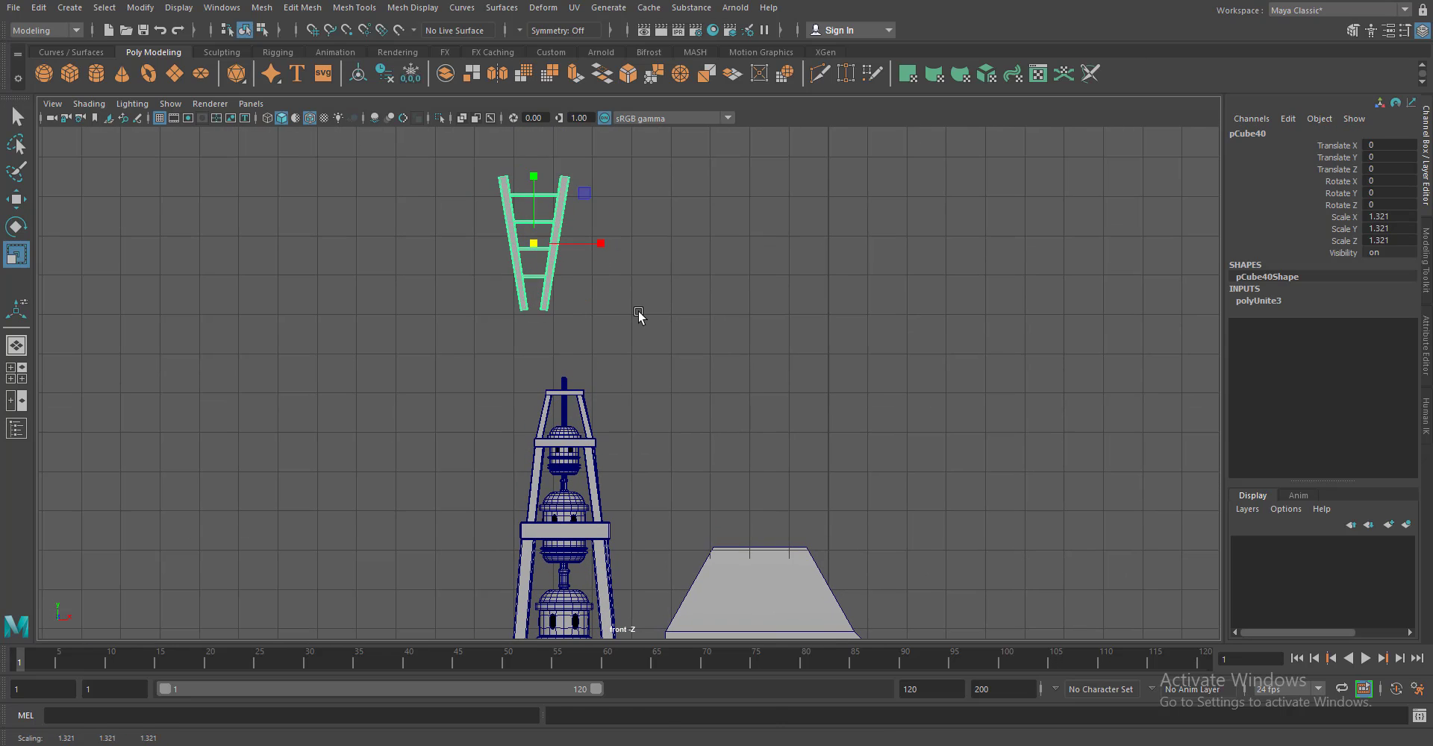
{"action": "left_click", "coordinate": [638, 311]}
{"action": "key", "text": "ctrl+s"}
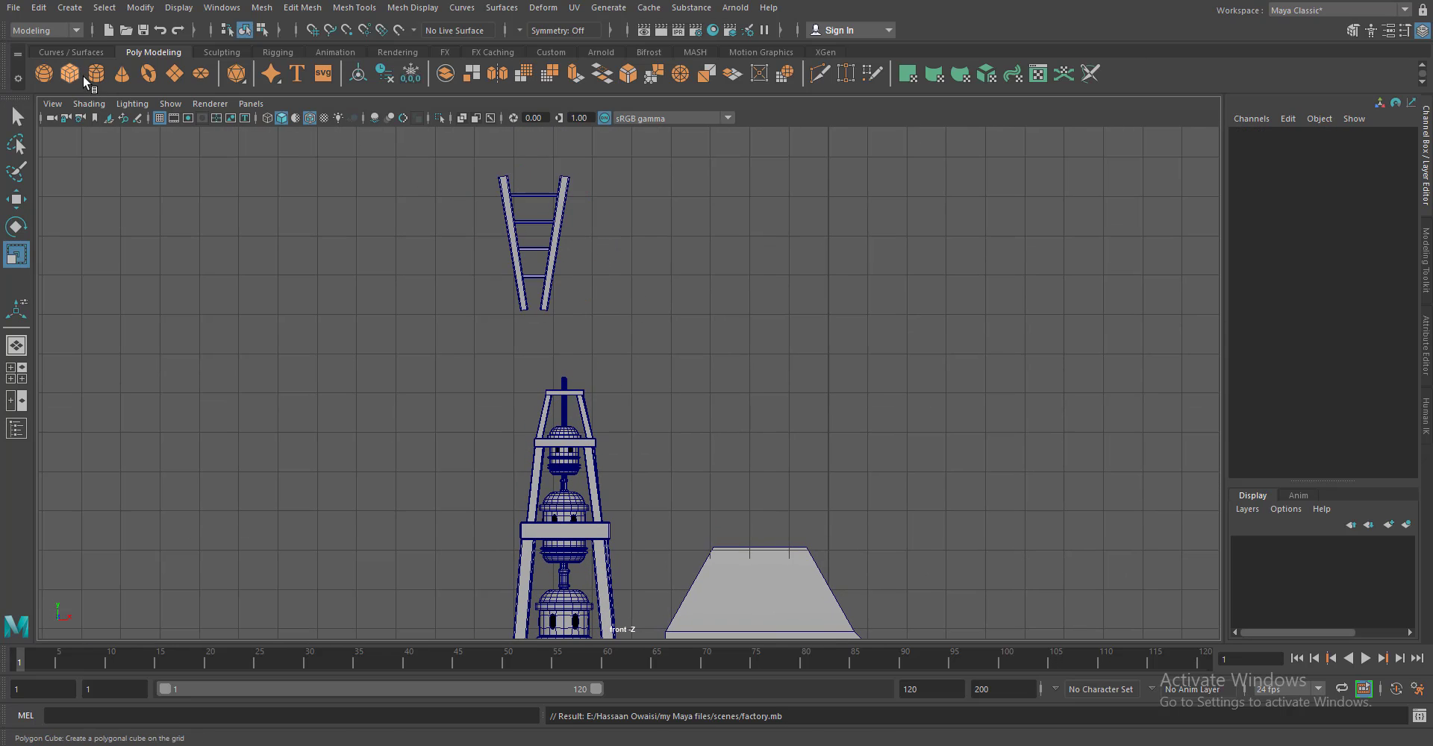
Add a new cube on the ladder, then shift the ladder down and narrow its width to match
{"action": "left_click", "coordinate": [83, 77]}
{"action": "key", "text": "w"}
{"action": "scroll", "scroll_direction": "down", "scroll_amount": 3}
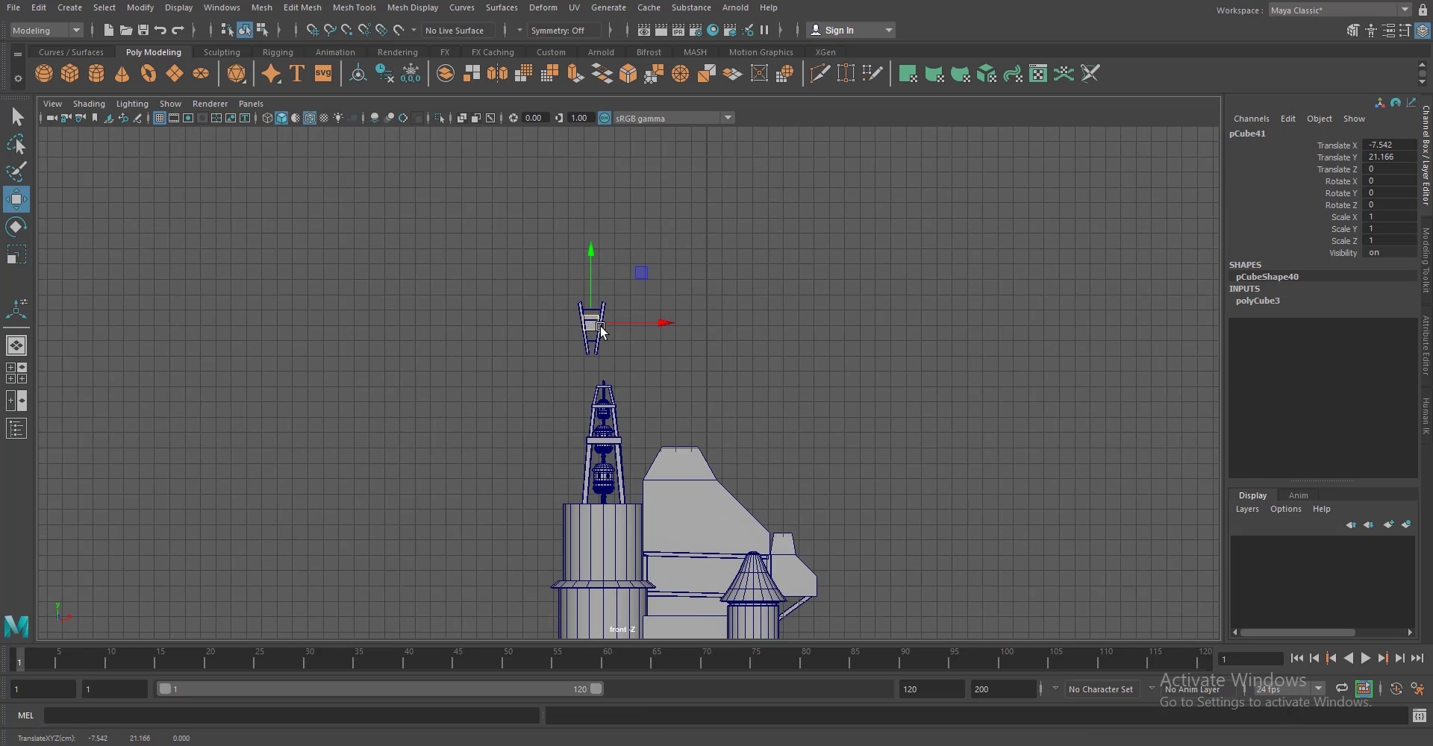
{"action": "scroll", "scroll_direction": "up", "scroll_amount": 3}
{"action": "left_click_drag", "start_coordinate": [640, 388], "coordinate": [705, 323]}
{"action": "key", "text": "r"}
{"action": "left_click", "coordinate": [269, 118]}
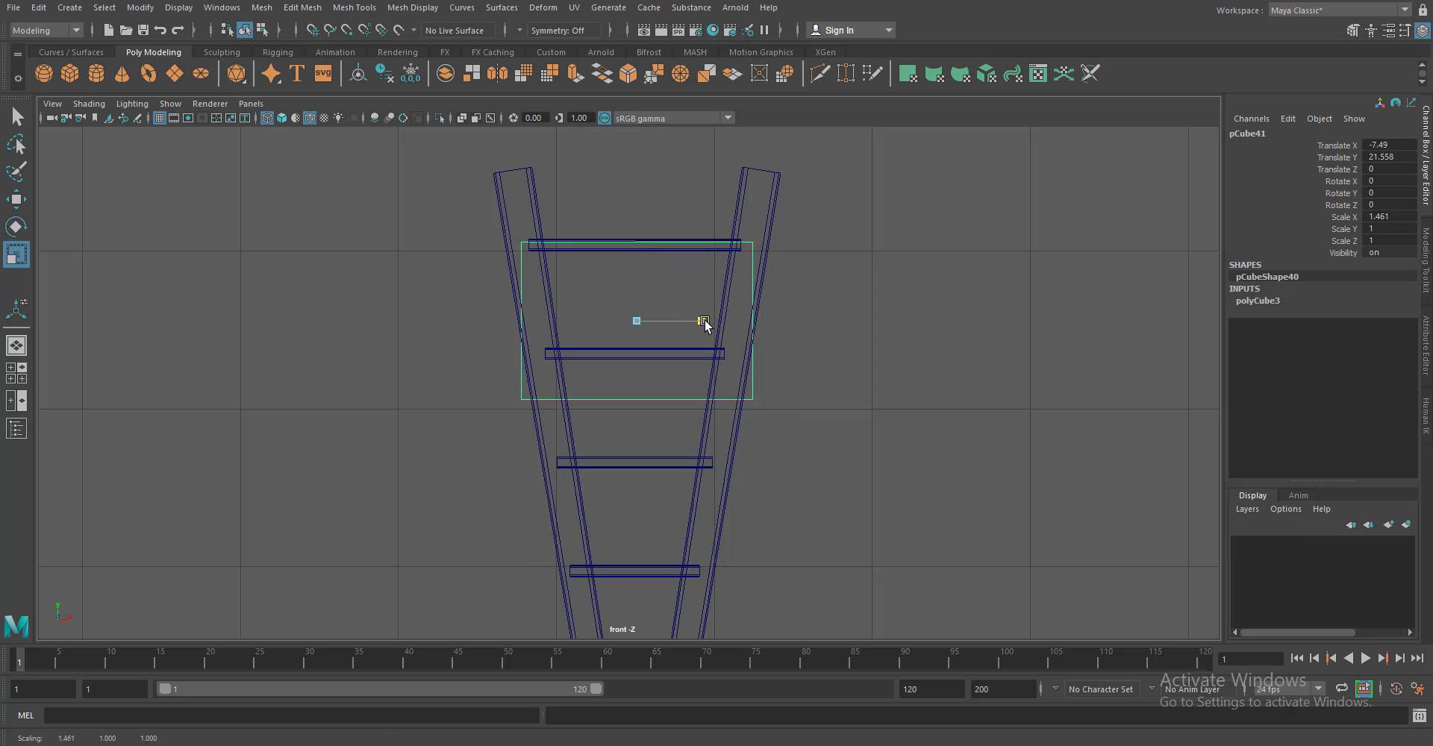
{"action": "left_click", "coordinate": [642, 407]}
{"action": "key", "text": "w"}
{"action": "left_click_drag", "start_coordinate": [477, 211], "coordinate": [635, 400]}
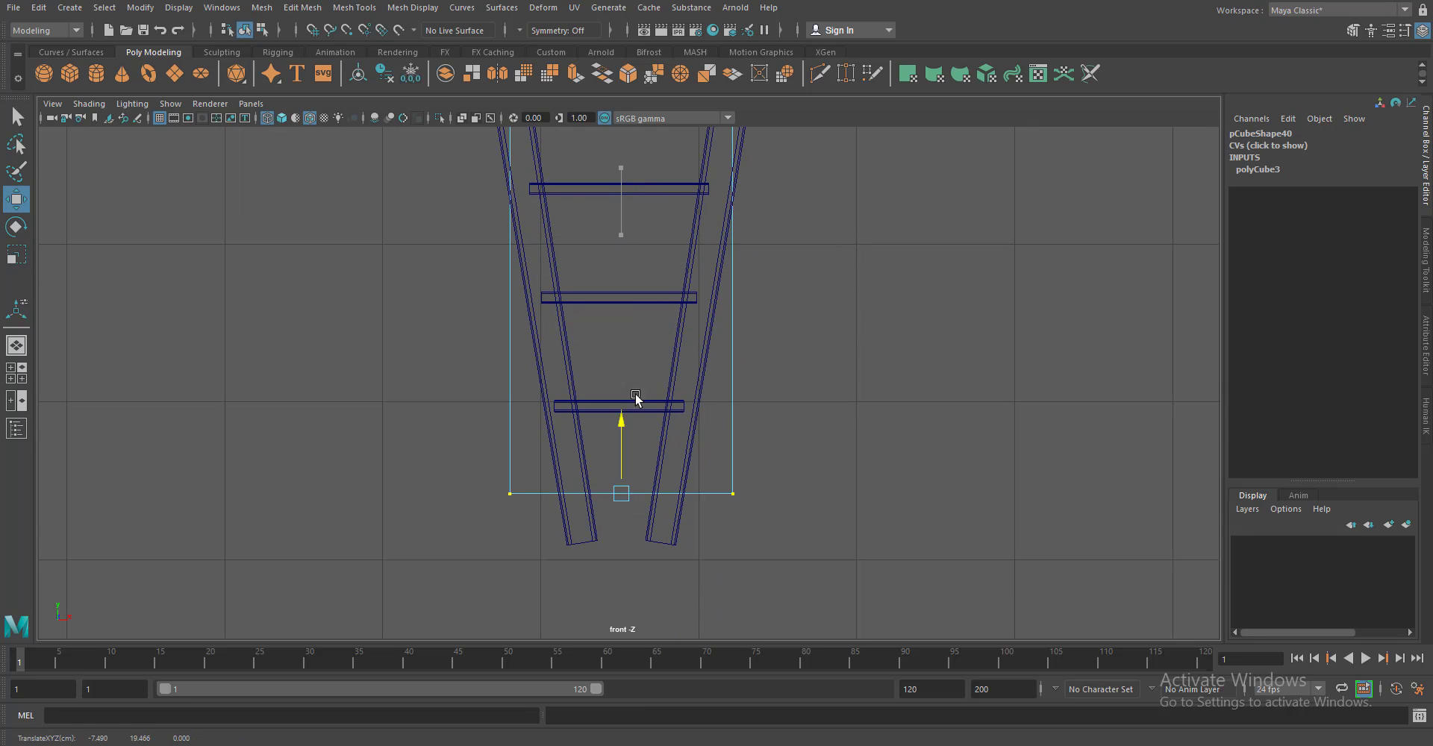
{"action": "key", "text": "r"}
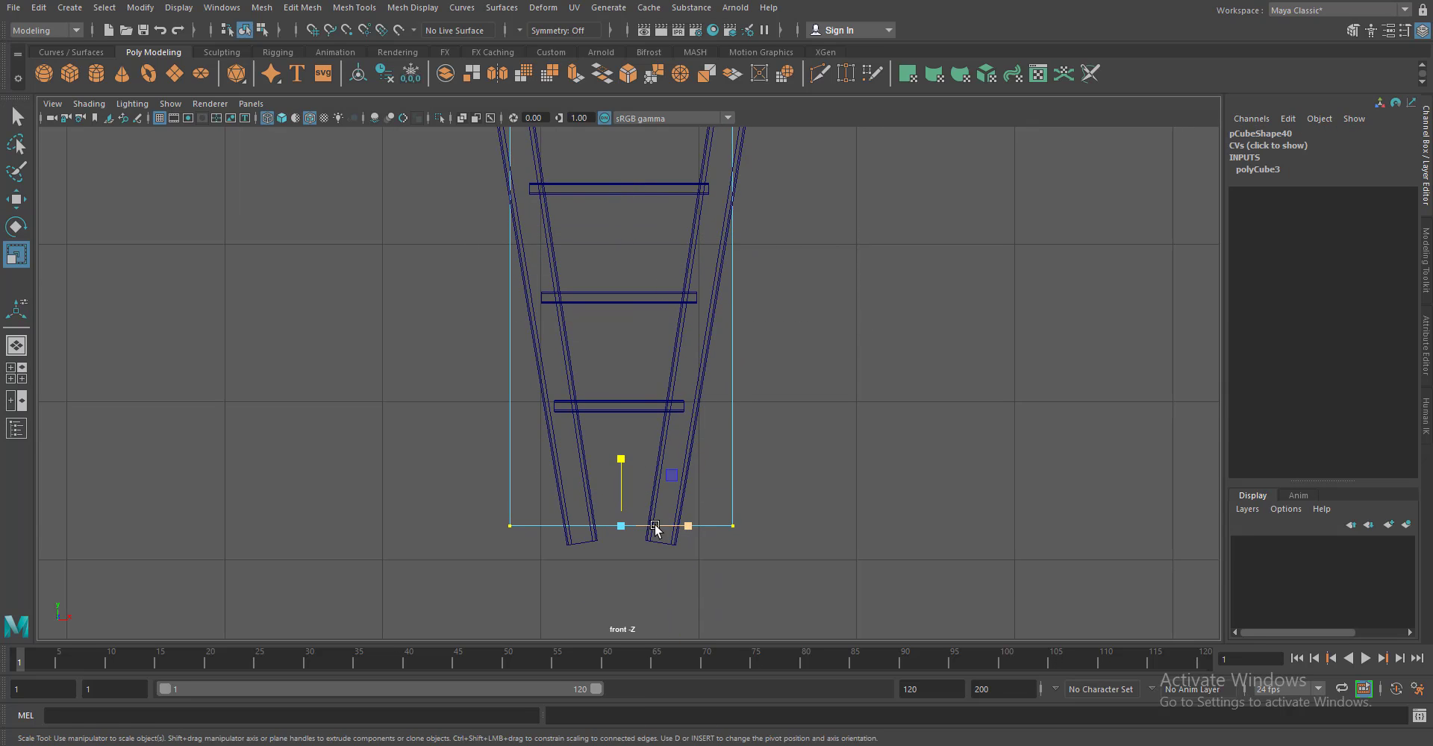
{"action": "left_click_drag", "start_coordinate": [683, 527], "coordinate": [652, 532]}
{"action": "left_click", "coordinate": [282, 118]}
{"action": "left_click", "coordinate": [644, 271]}
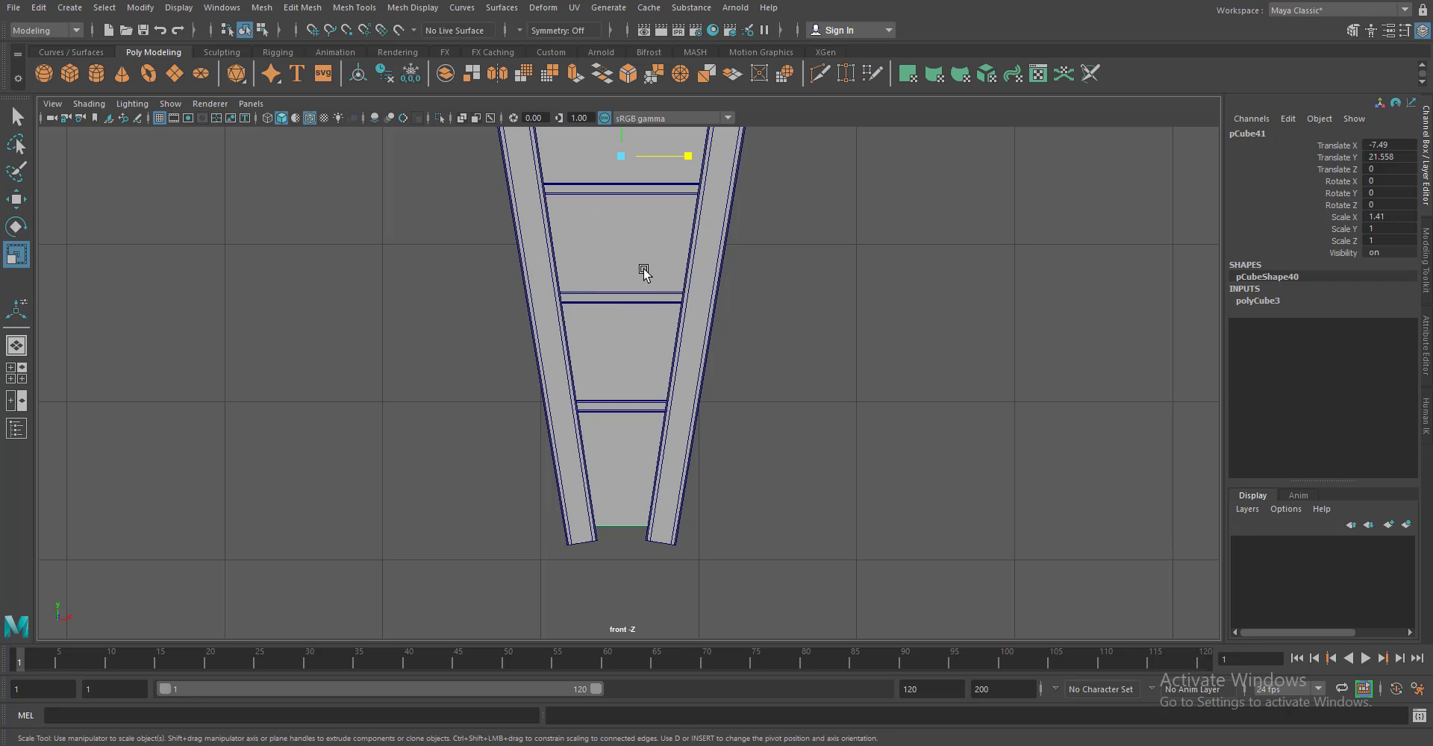
In top view, slide the new panel between the rails and make it much thinner along Z
{"action": "key", "text": "space"}
{"action": "key", "text": "space"}
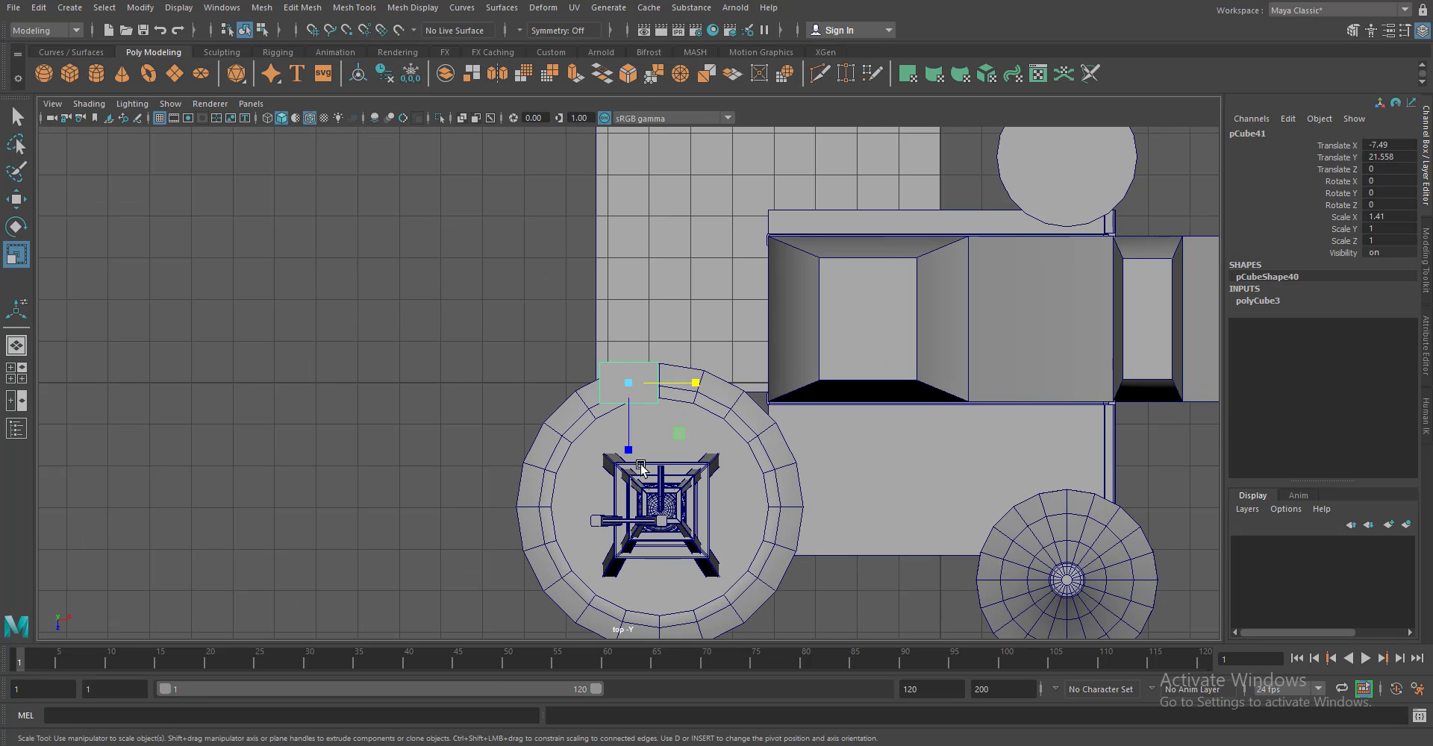
{"action": "key", "text": "w"}
{"action": "left_click_drag", "start_coordinate": [627, 396], "coordinate": [629, 586]}
{"action": "key", "text": "f"}
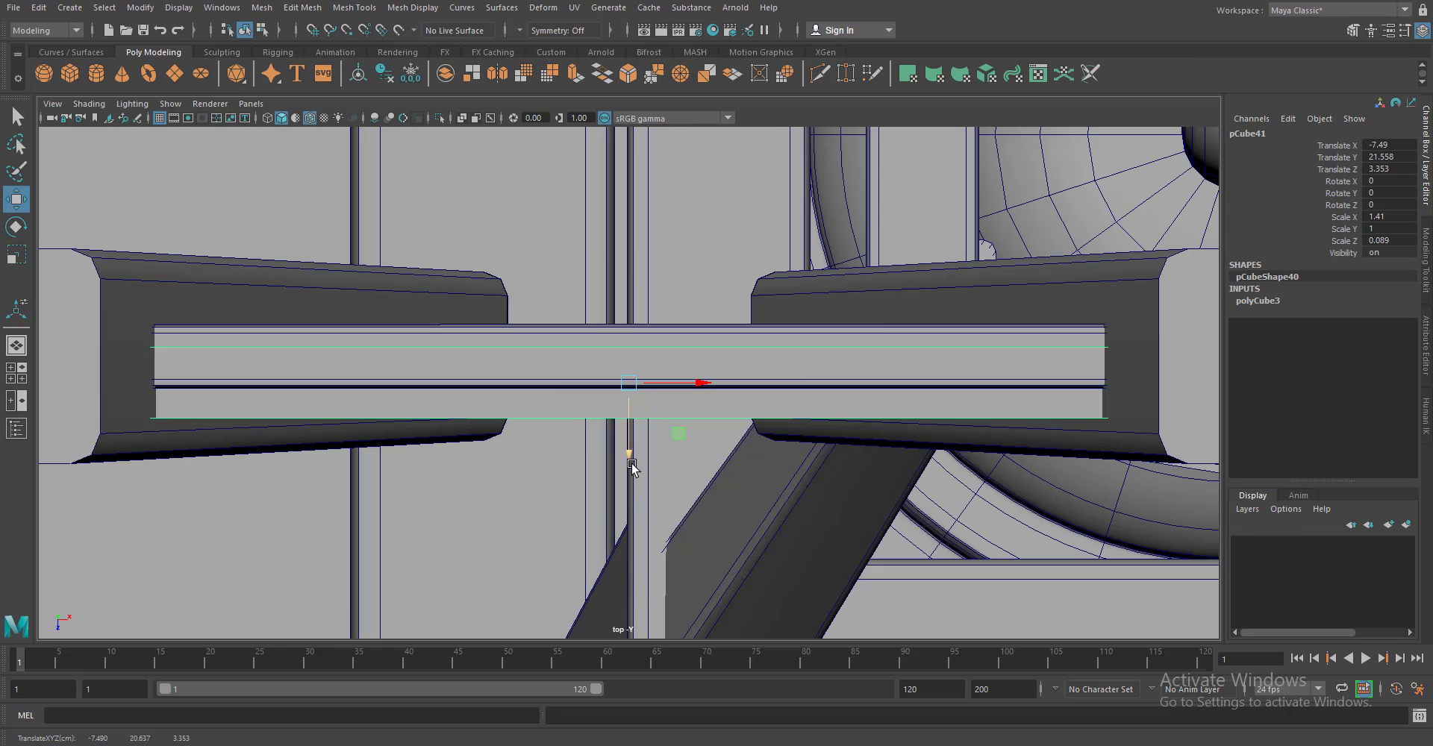
{"action": "key", "text": "r"}
{"action": "left_click_drag", "start_coordinate": [630, 425], "coordinate": [630, 376]}
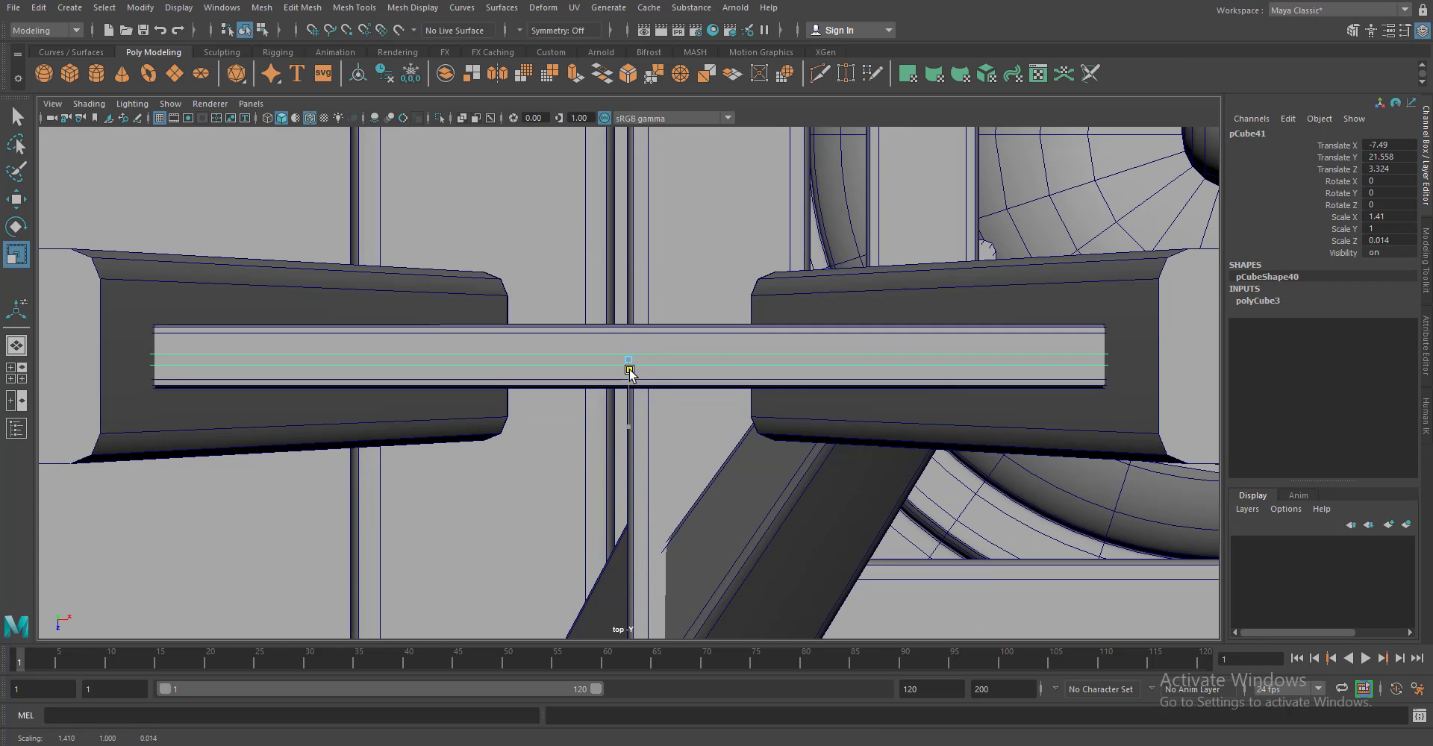
{"action": "key", "text": "w"}
{"action": "key", "text": "space"}
{"action": "key", "text": "space"}
Combine all the rails, rungs and panel into one ladder mesh
{"action": "key", "text": "ctrl+1"}
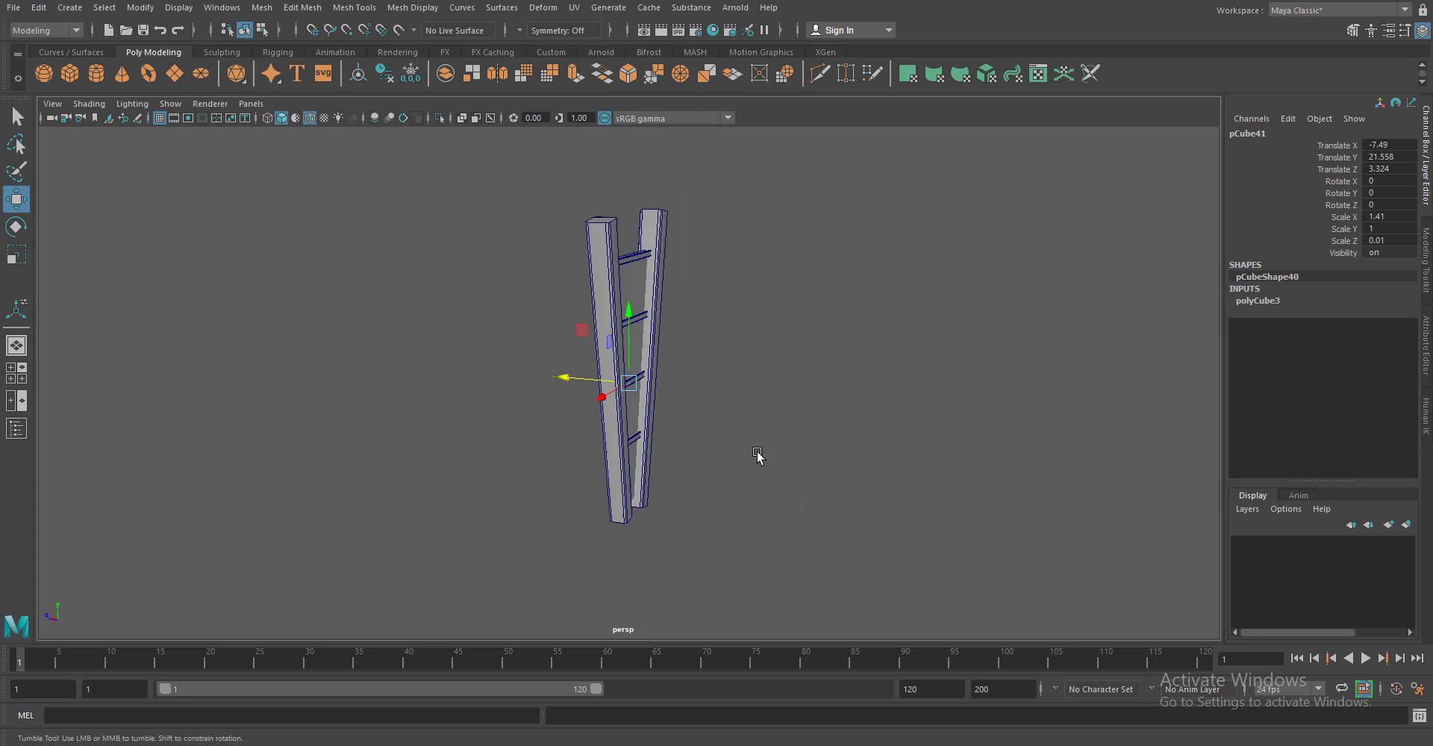
{"action": "left_click", "coordinate": [261, 8]}
{"action": "left_click", "coordinate": [283, 50]}
{"action": "left_click", "coordinate": [688, 390]}
Duplicate the ladder, flip the copy 180° on Z, move it below, and combine both
{"action": "left_click", "coordinate": [656, 368]}
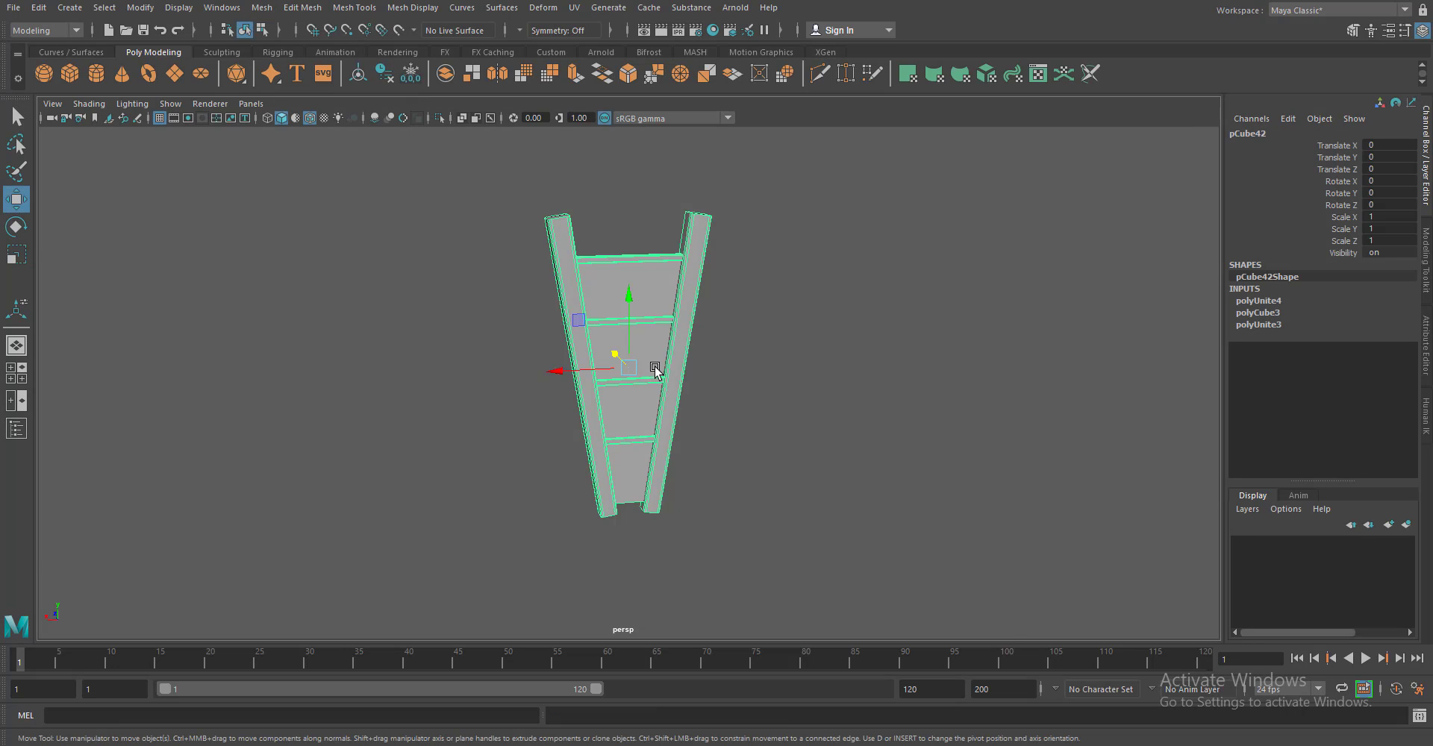
{"action": "left_click_drag", "start_coordinate": [656, 368], "coordinate": [657, 414]}
{"action": "scroll", "scroll_direction": "down", "scroll_amount": 3}
{"action": "scroll", "scroll_direction": "down", "scroll_amount": 3}
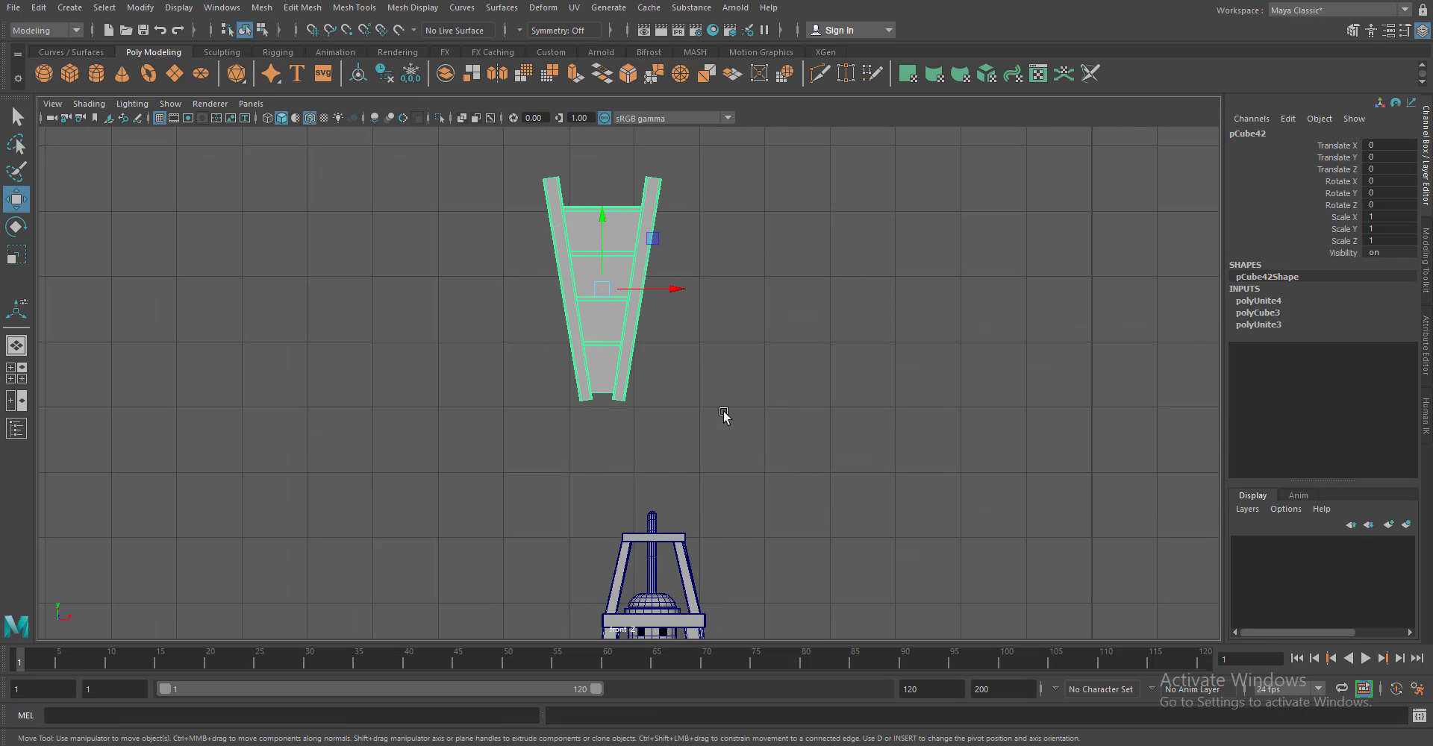
{"action": "key", "text": "e"}
{"action": "key", "text": "ctrl+d"}
{"action": "left_click_drag", "start_coordinate": [596, 263], "coordinate": [575, 217]}
{"action": "type", "text": "80"}
{"action": "key", "text": "Return"}
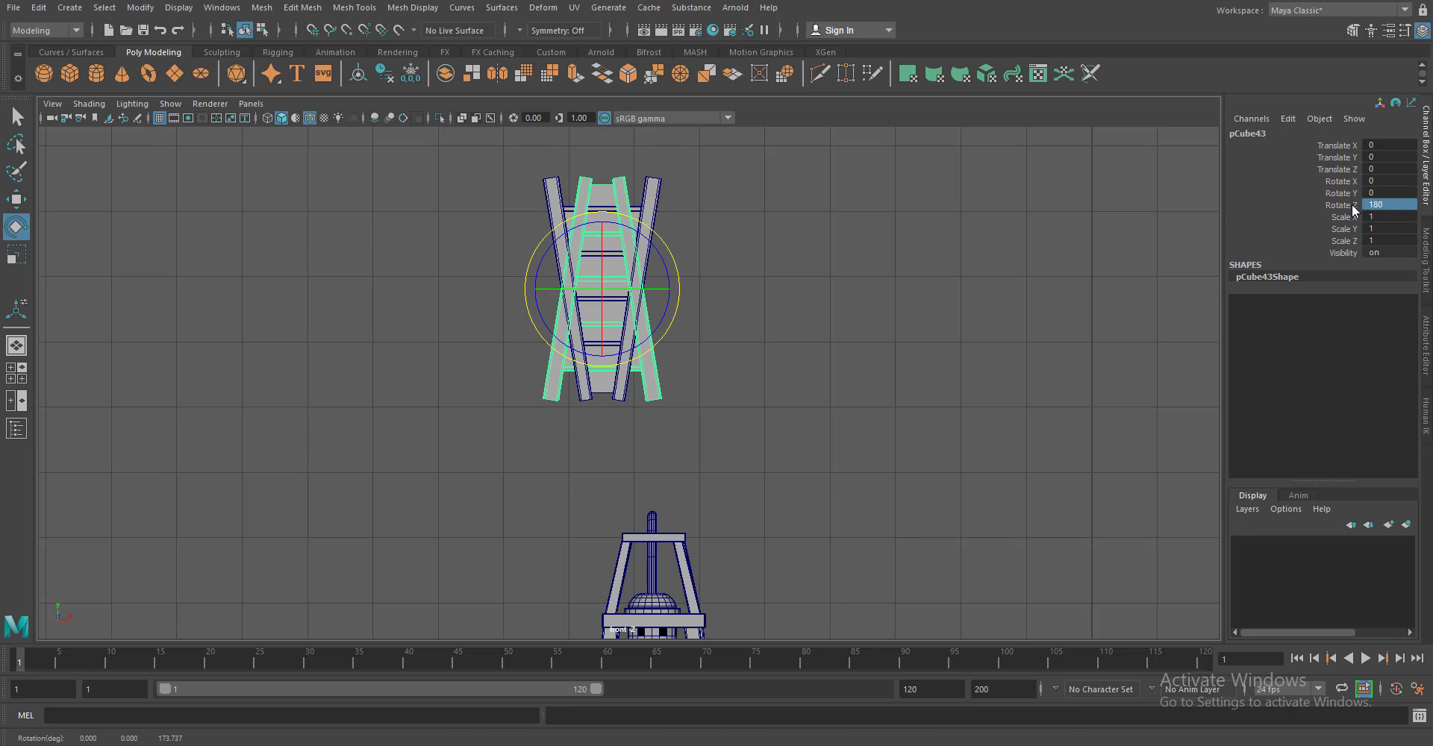
{"action": "key", "text": "w"}
{"action": "left_click_drag", "start_coordinate": [601, 289], "coordinate": [601, 513]}
{"action": "left_click", "coordinate": [625, 340]}
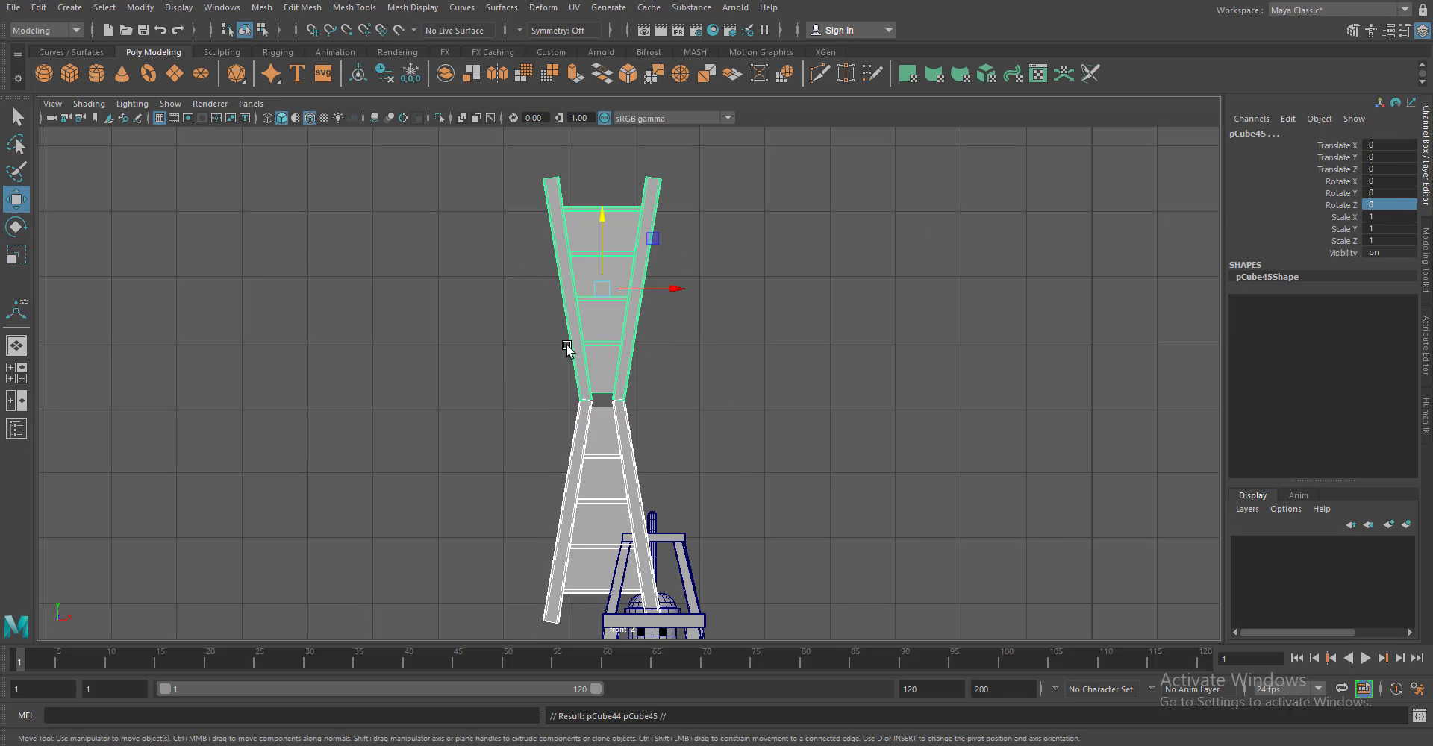
{"action": "left_click", "coordinate": [262, 7]}
{"action": "left_click", "coordinate": [283, 52]}
Duplicate the ladder pair and rotate the copy to -90° on Z as crossing blades
{"action": "key", "text": "e"}
{"action": "left_click_drag", "start_coordinate": [567, 345], "coordinate": [657, 361]}
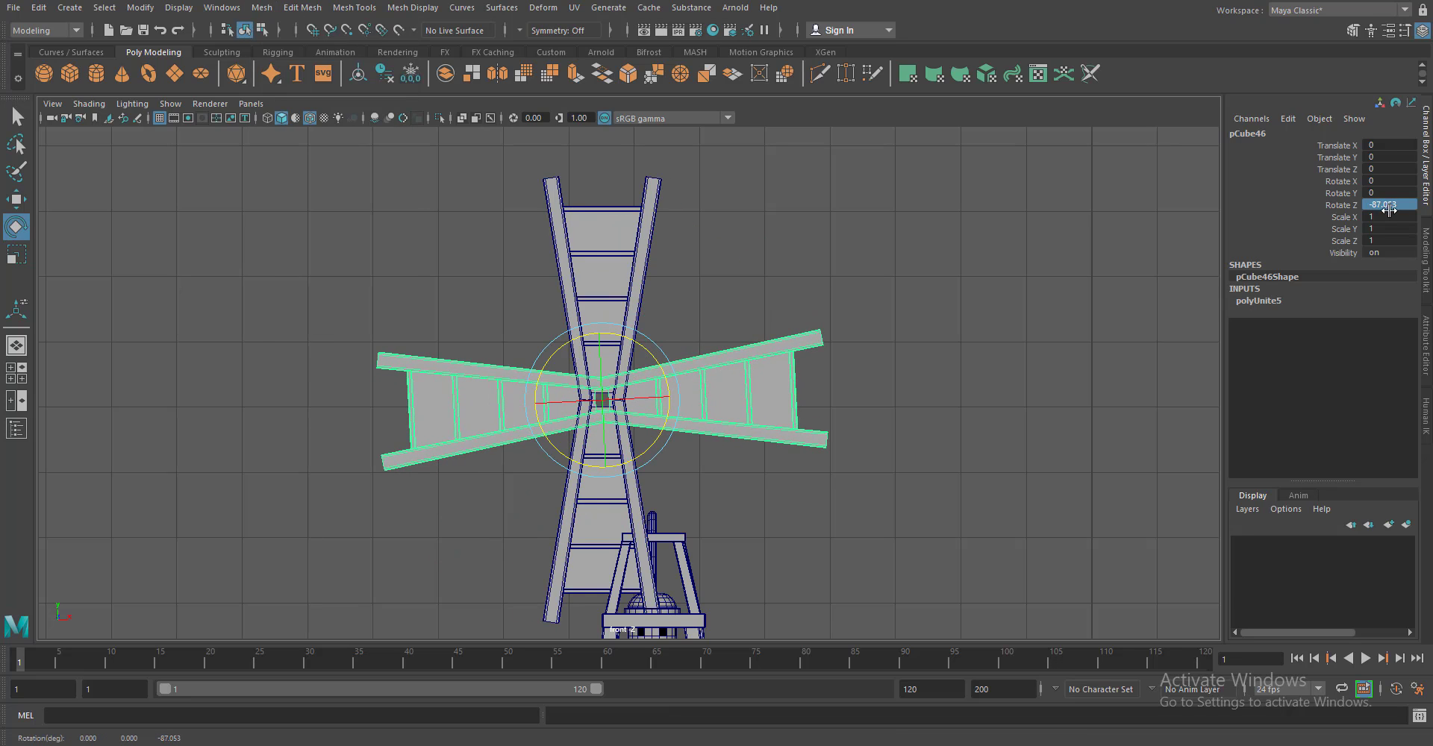
{"action": "type", "text": "-90"}
{"action": "key", "text": "Return"}
{"action": "key", "text": "w"}
{"action": "left_click", "coordinate": [755, 531]}
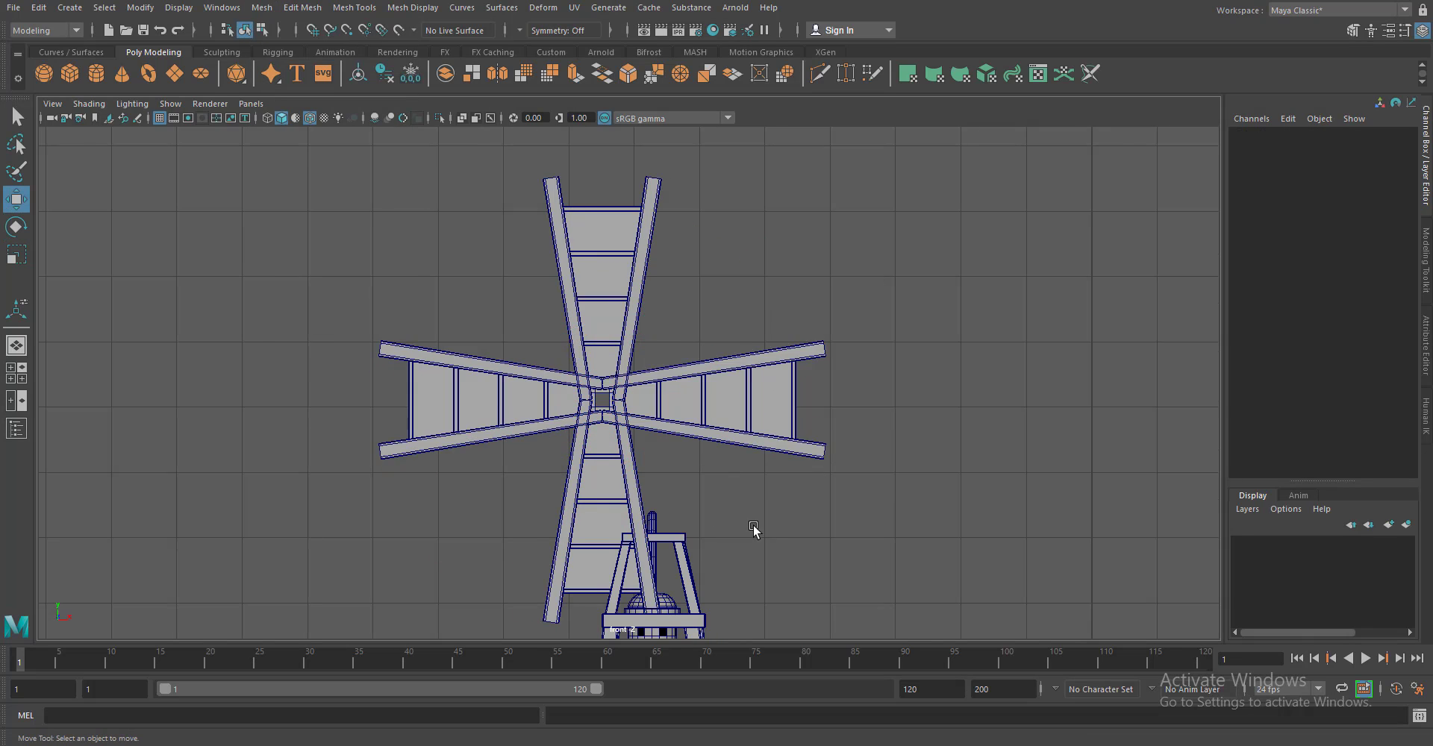
{"action": "scroll", "scroll_direction": "up", "scroll_amount": 3}
{"action": "left_click", "coordinate": [717, 397]}
{"action": "left_click", "coordinate": [262, 8]}
Separate the windmill, recombine each side blade, and move the left and right blades outward
{"action": "left_click", "coordinate": [291, 76]}
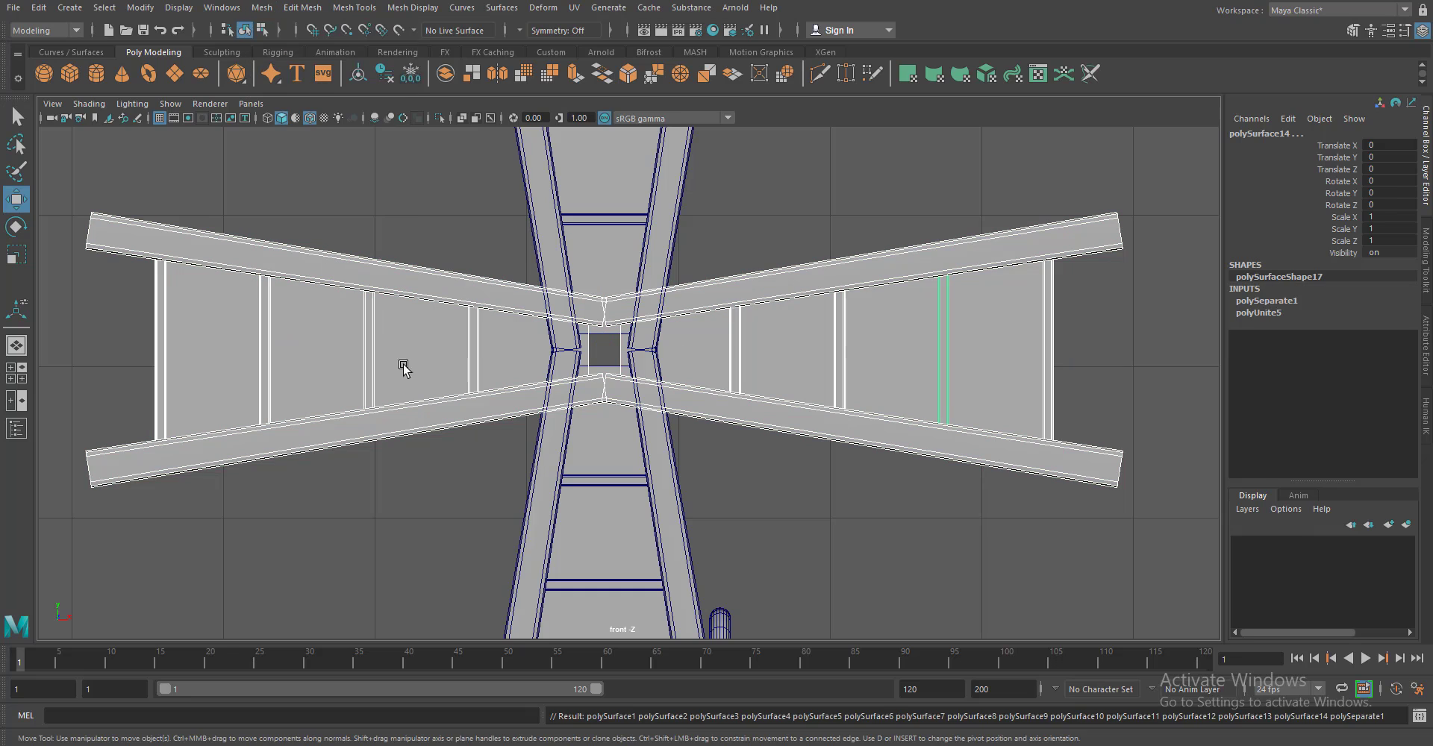
{"action": "left_click_drag", "start_coordinate": [64, 182], "coordinate": [505, 477]}
{"action": "left_click", "coordinate": [262, 7]}
{"action": "left_click", "coordinate": [291, 61]}
{"action": "left_click_drag", "start_coordinate": [1162, 195], "coordinate": [706, 537]}
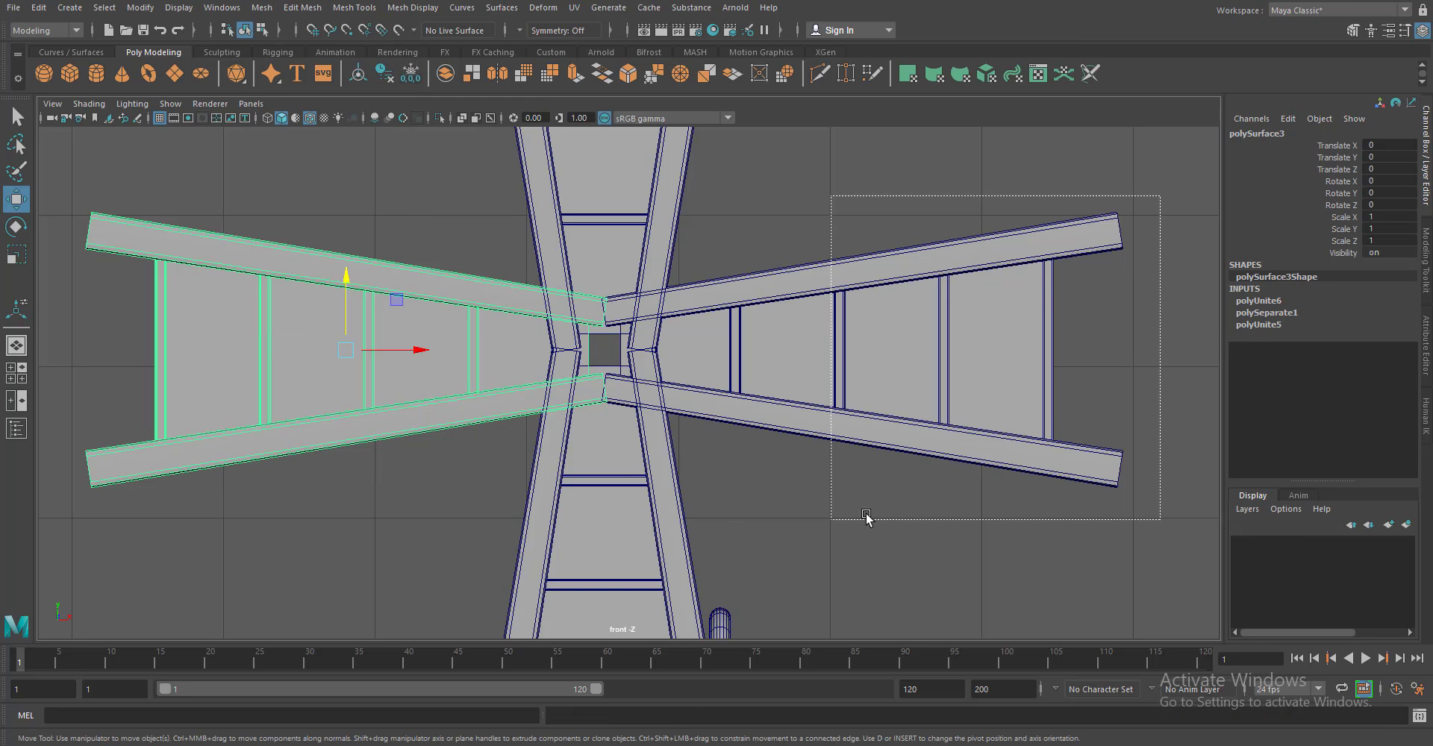
{"action": "left_click", "coordinate": [262, 7]}
{"action": "left_click", "coordinate": [292, 60]}
{"action": "left_click_drag", "start_coordinate": [939, 348], "coordinate": [970, 360]}
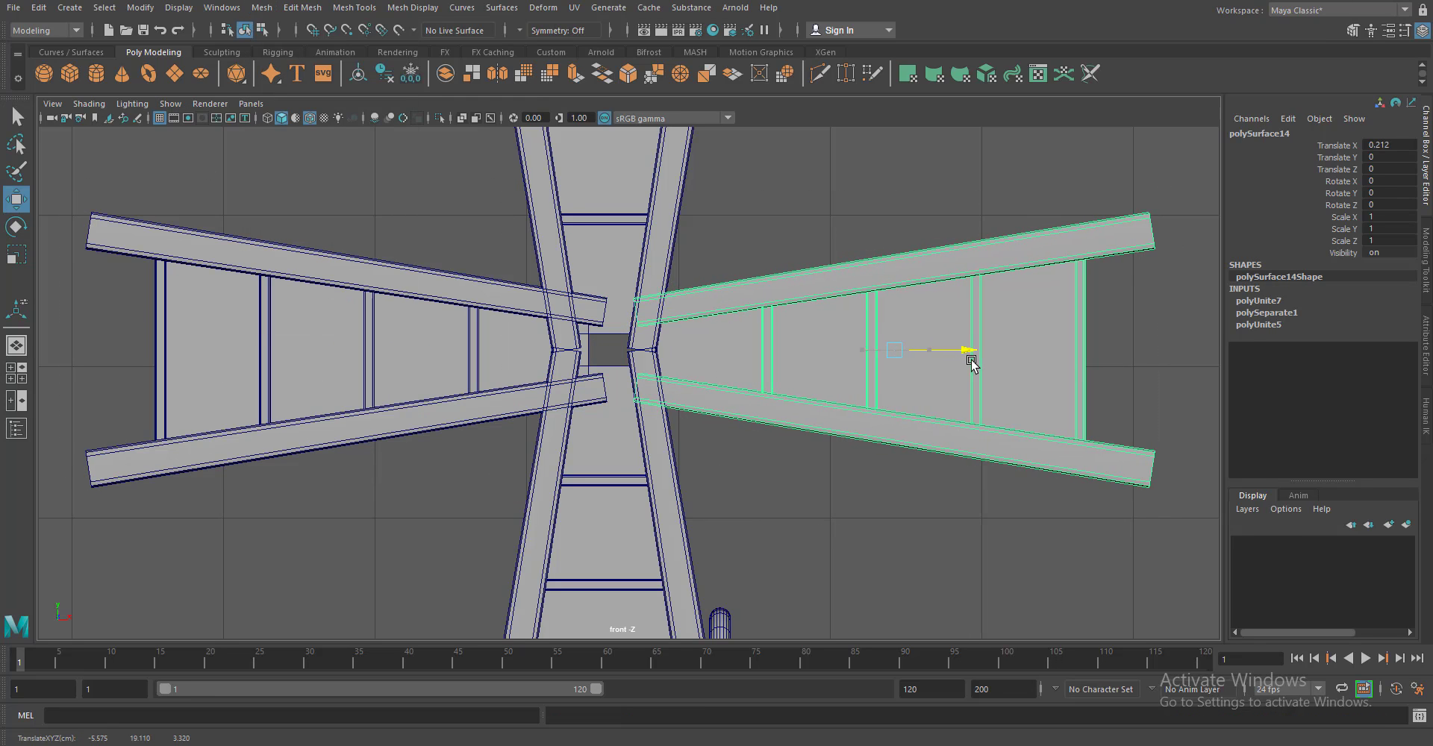
{"action": "left_click", "coordinate": [543, 405]}
{"action": "left_click_drag", "start_coordinate": [418, 352], "coordinate": [383, 351]}
Duplicate the upper blade downward to form the bottom blade, then select the combined blades
{"action": "left_click", "coordinate": [601, 269]}
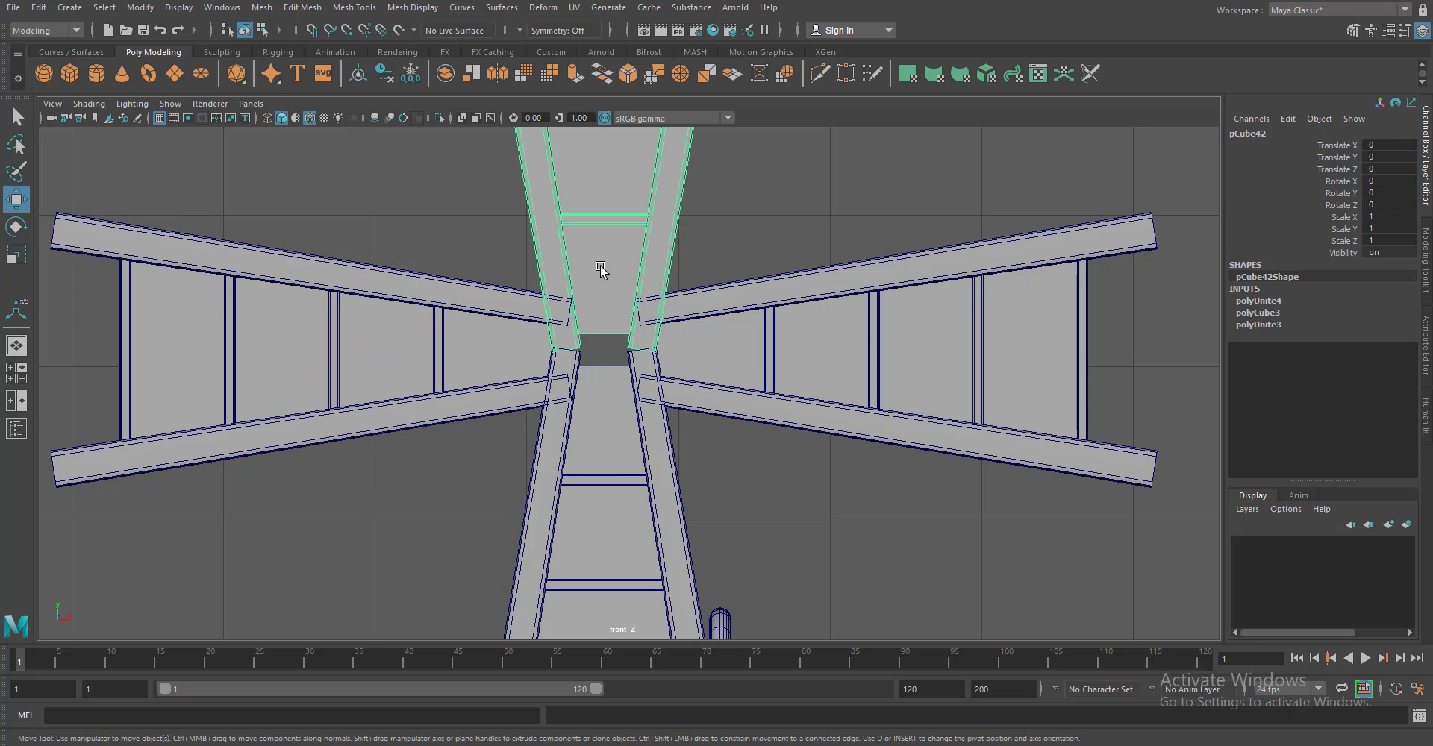
{"action": "left_click", "coordinate": [358, 81]}
{"action": "scroll", "scroll_direction": "down", "scroll_amount": 3}
{"action": "key", "text": "ctrl+shift+d"}
{"action": "left_click_drag", "start_coordinate": [619, 246], "coordinate": [623, 415]}
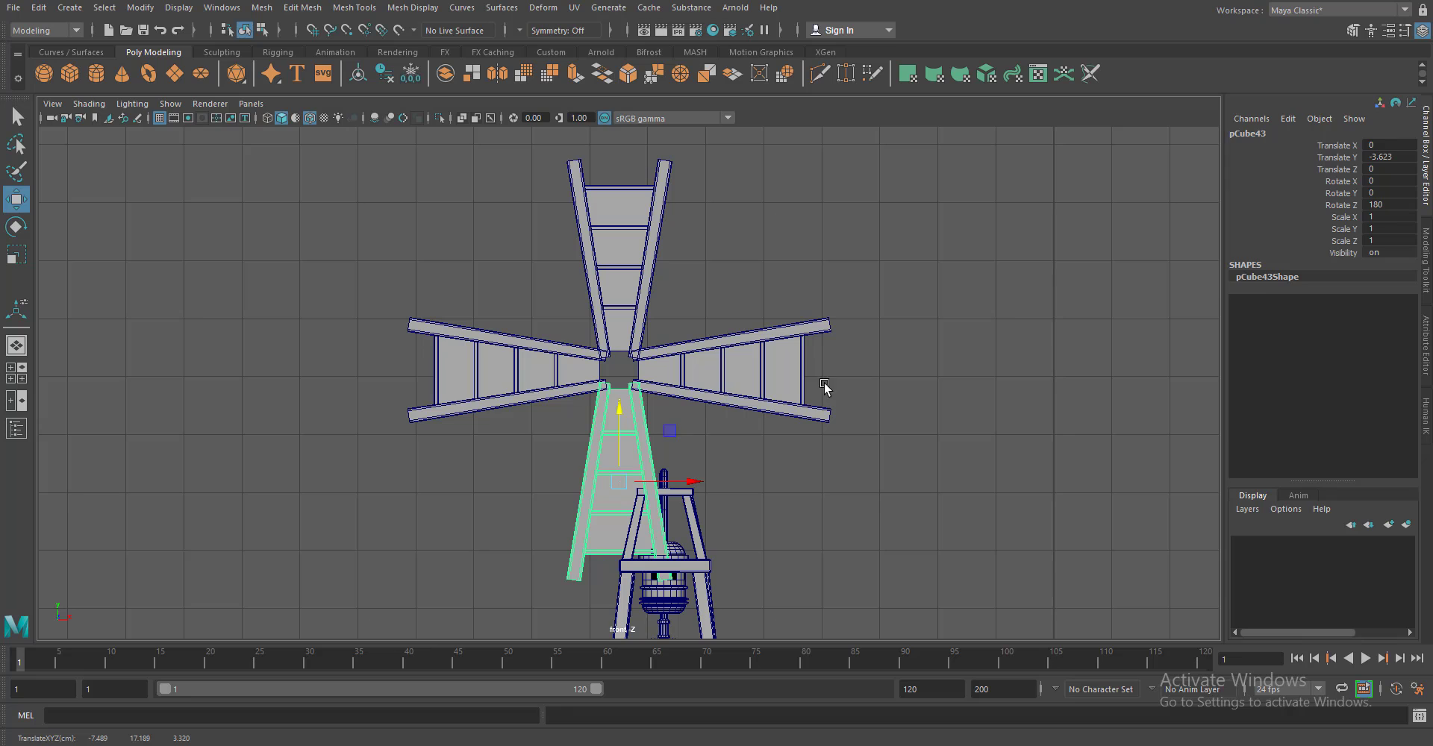
{"action": "scroll", "scroll_direction": "down", "scroll_amount": 3}
{"action": "key", "text": "ctrl+g"}
{"action": "left_click", "coordinate": [796, 346]}
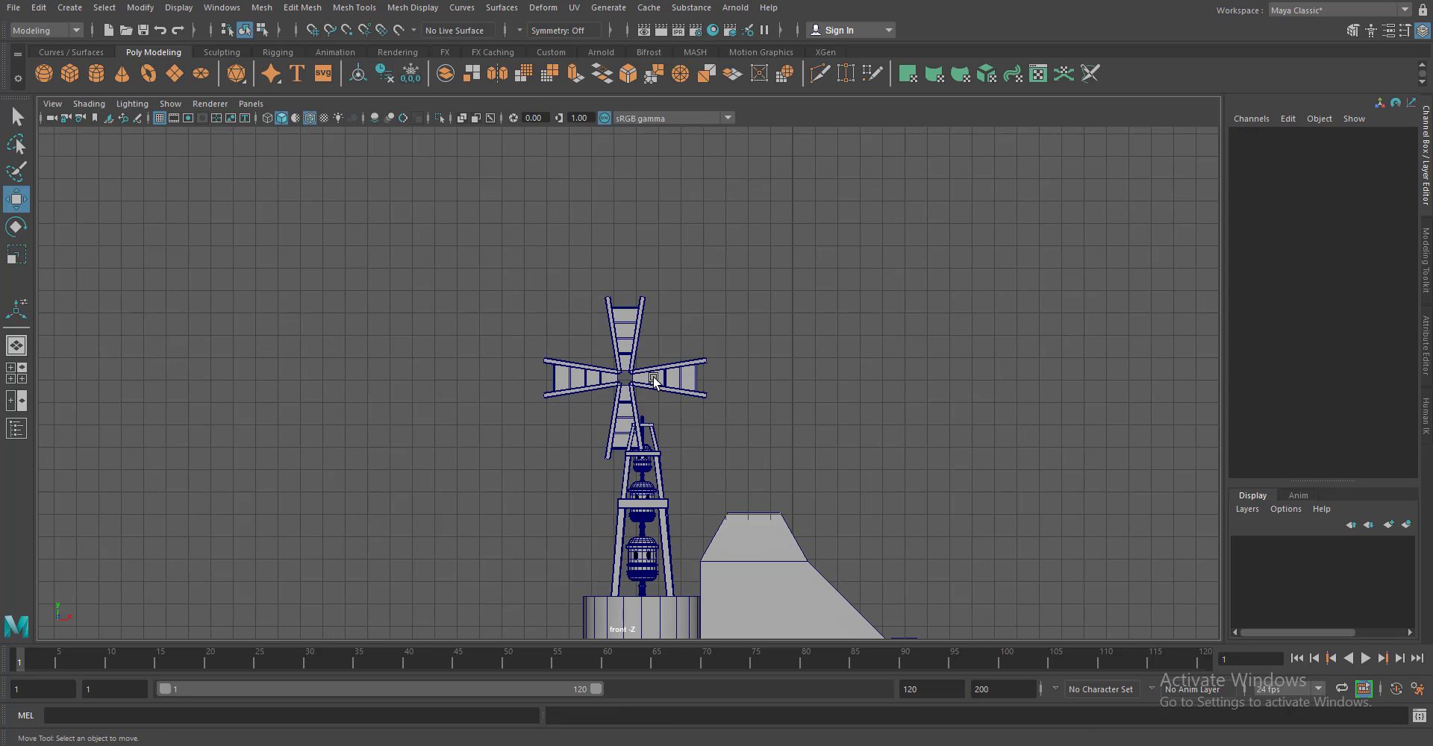
{"action": "left_click", "coordinate": [654, 381]}
Move the windmill blades down onto the tower top and align them along Z
{"action": "key", "text": "space"}
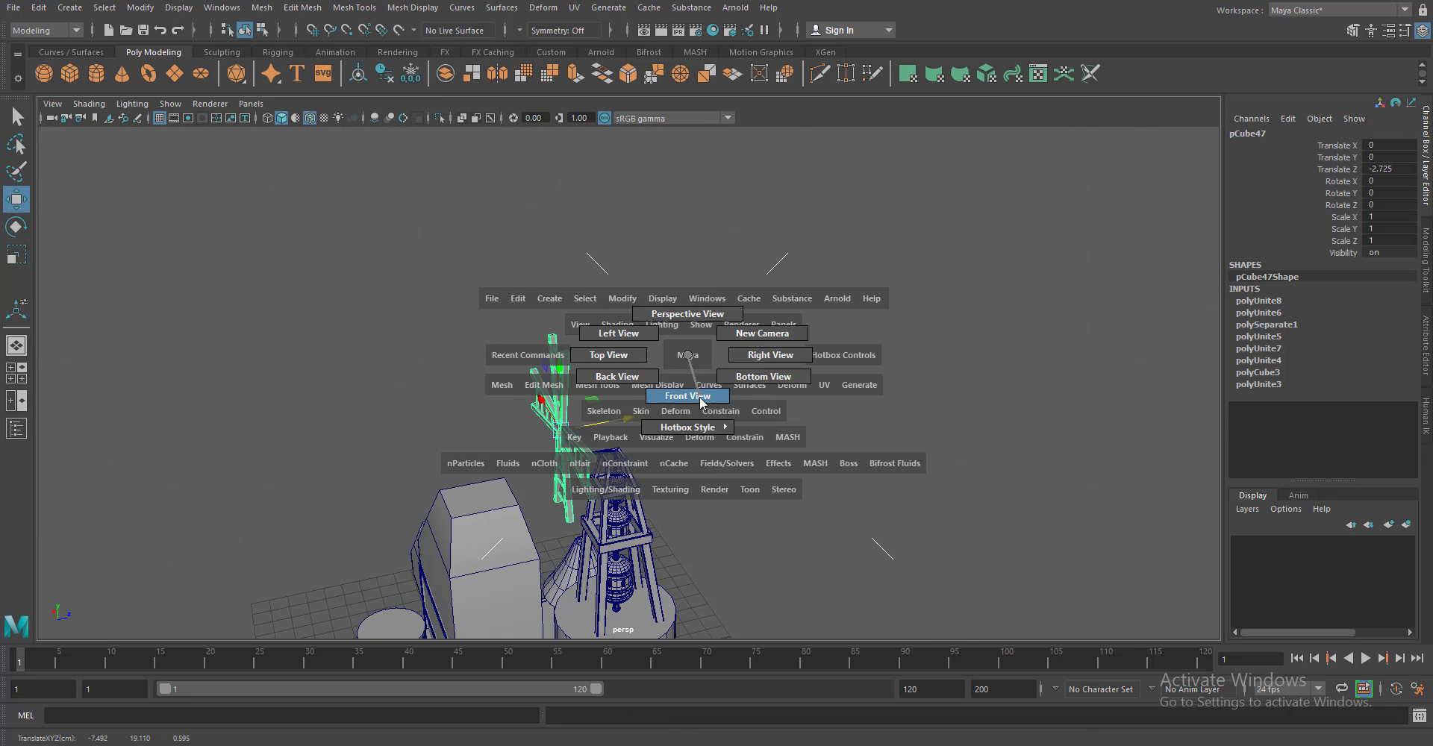
{"action": "left_click_drag", "start_coordinate": [687, 355], "coordinate": [700, 403]}
{"action": "scroll", "scroll_direction": "up", "scroll_amount": 3}
{"action": "left_click_drag", "start_coordinate": [658, 226], "coordinate": [687, 364]}
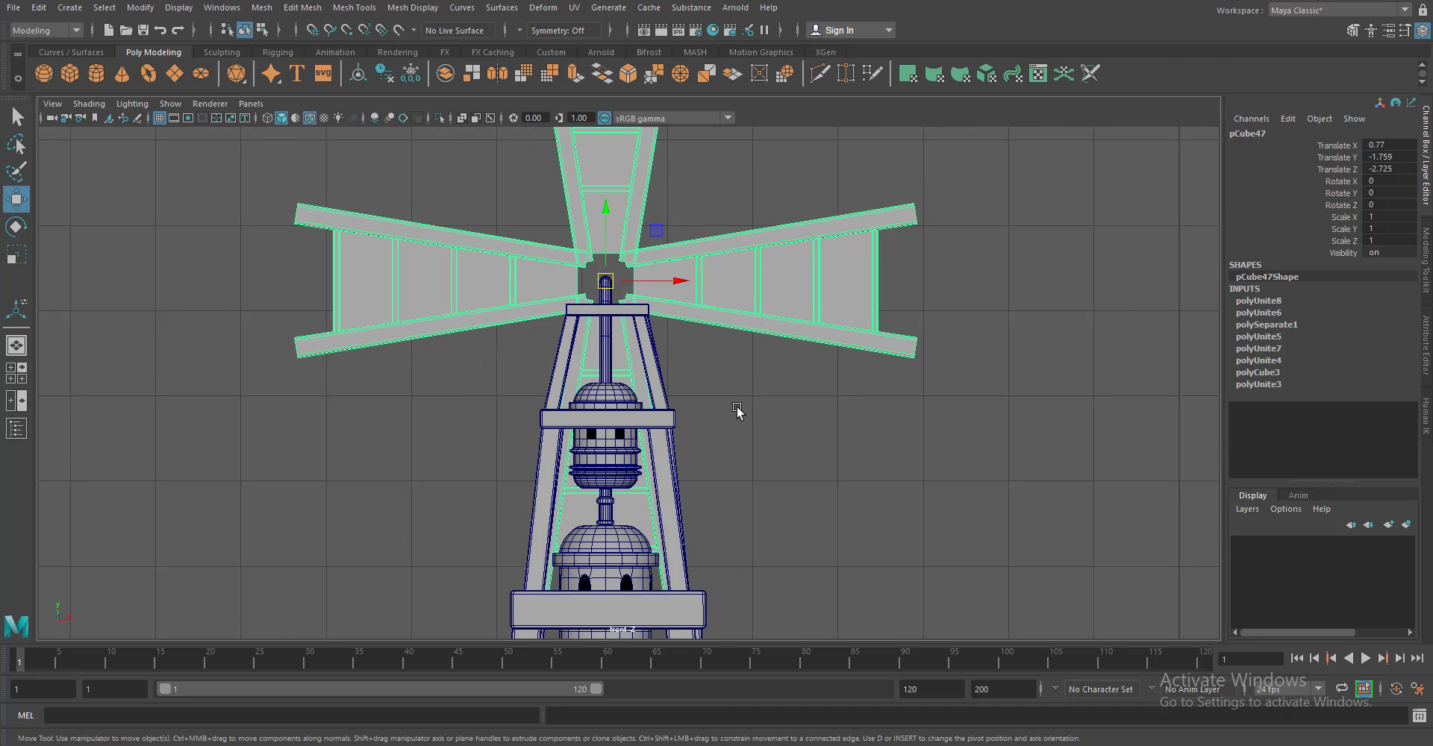
{"action": "key", "text": "space"}
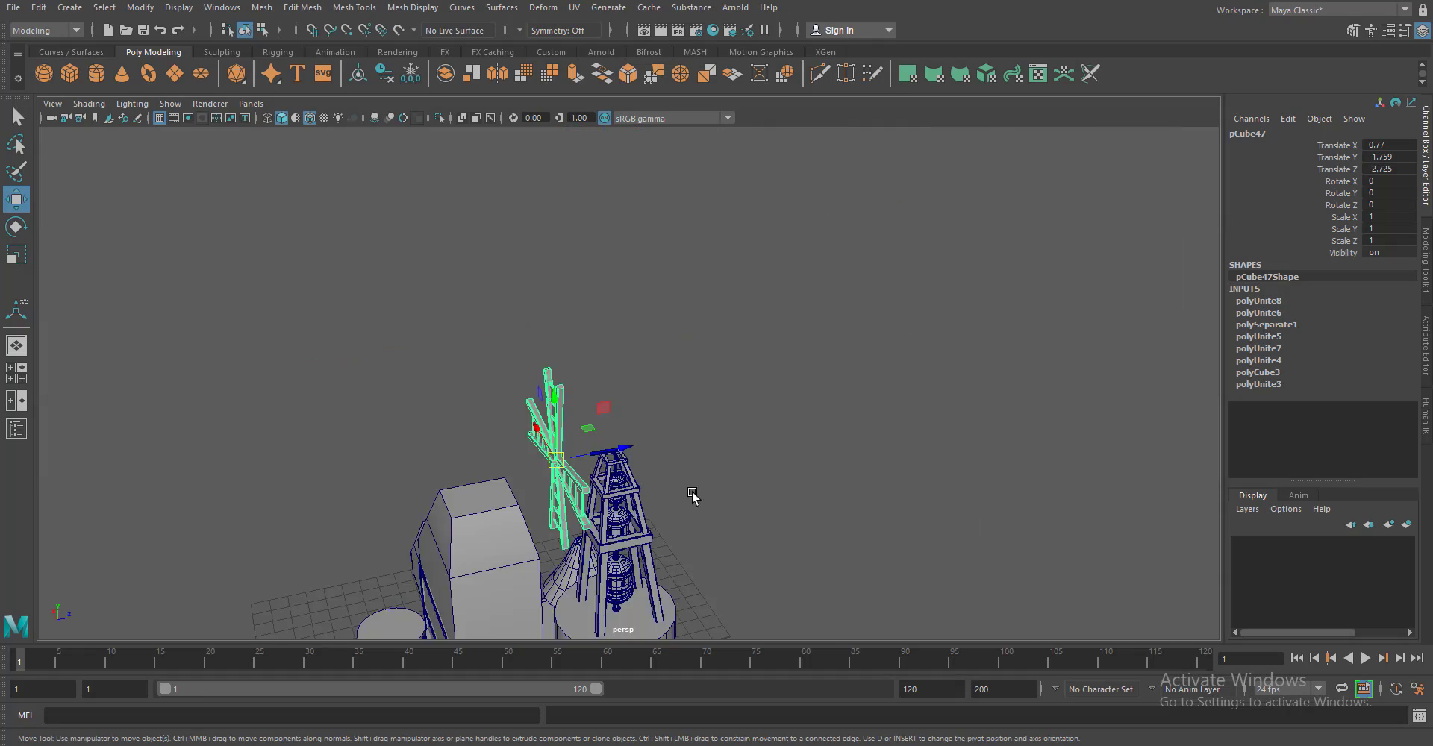
{"action": "left_click_drag", "start_coordinate": [523, 373], "coordinate": [672, 336]}
{"action": "left_click_drag", "start_coordinate": [776, 440], "coordinate": [764, 474]}
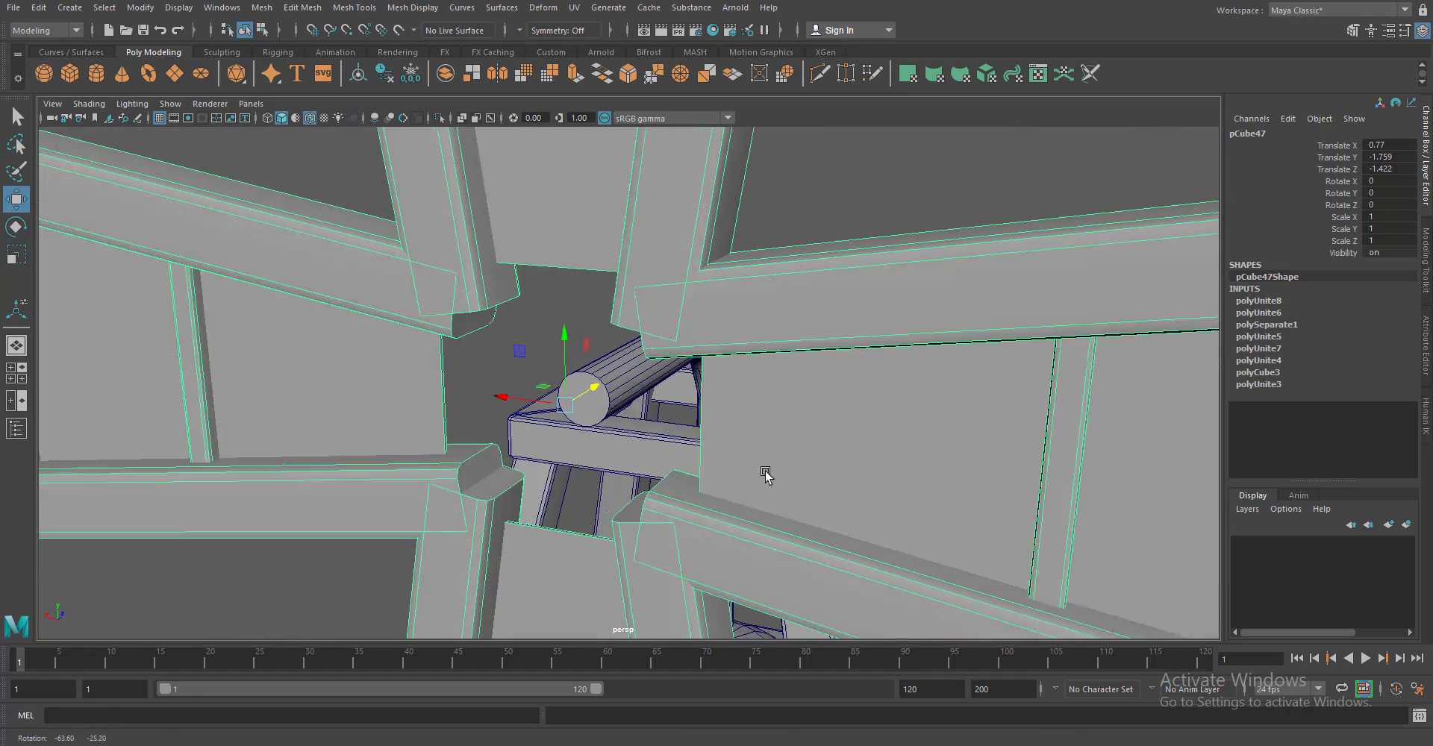
{"action": "left_click_drag", "start_coordinate": [608, 400], "coordinate": [627, 478]}
Extrude the hub cylinder's end face and widen it about 5.1 times into a disc
{"action": "key", "text": "ctrl+e"}
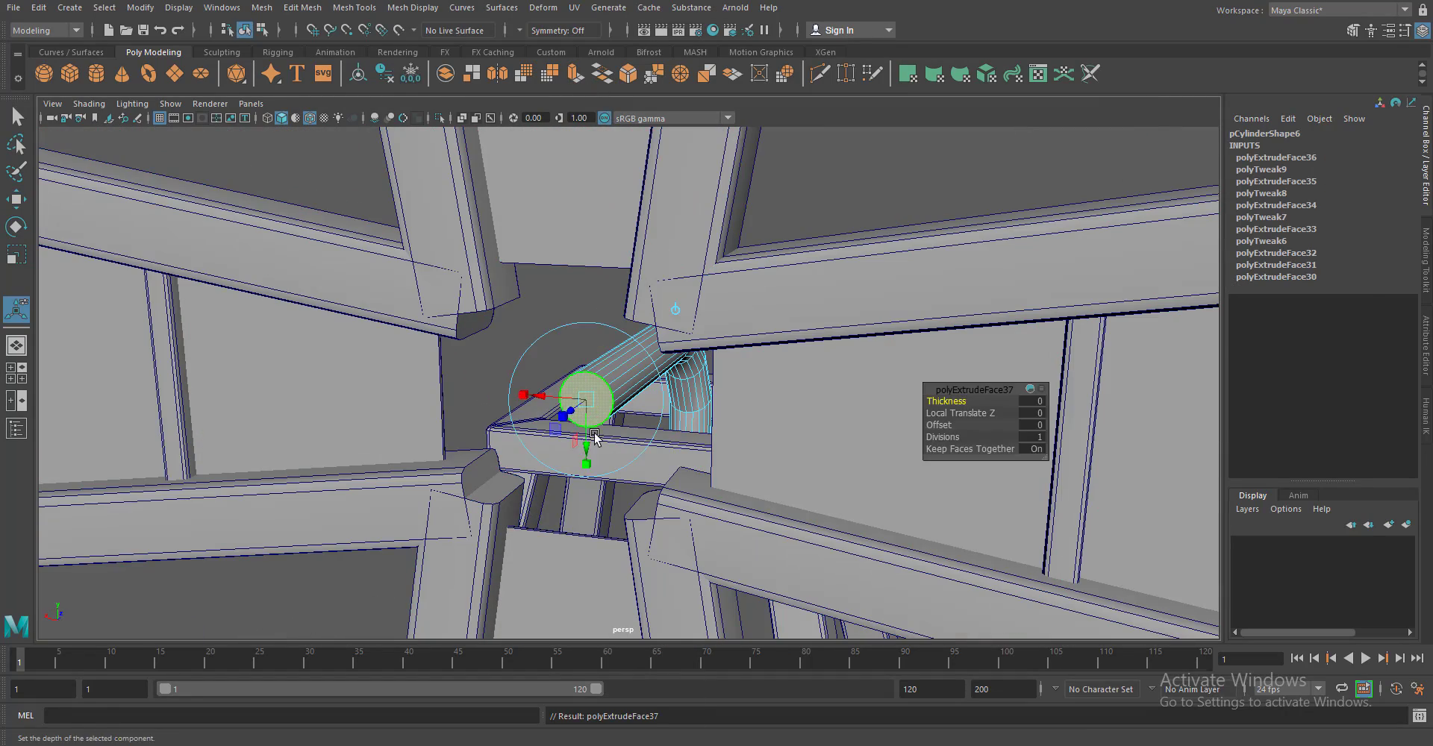
{"action": "left_click_drag", "start_coordinate": [571, 411], "coordinate": [513, 413]}
{"action": "key", "text": "ctrl+e"}
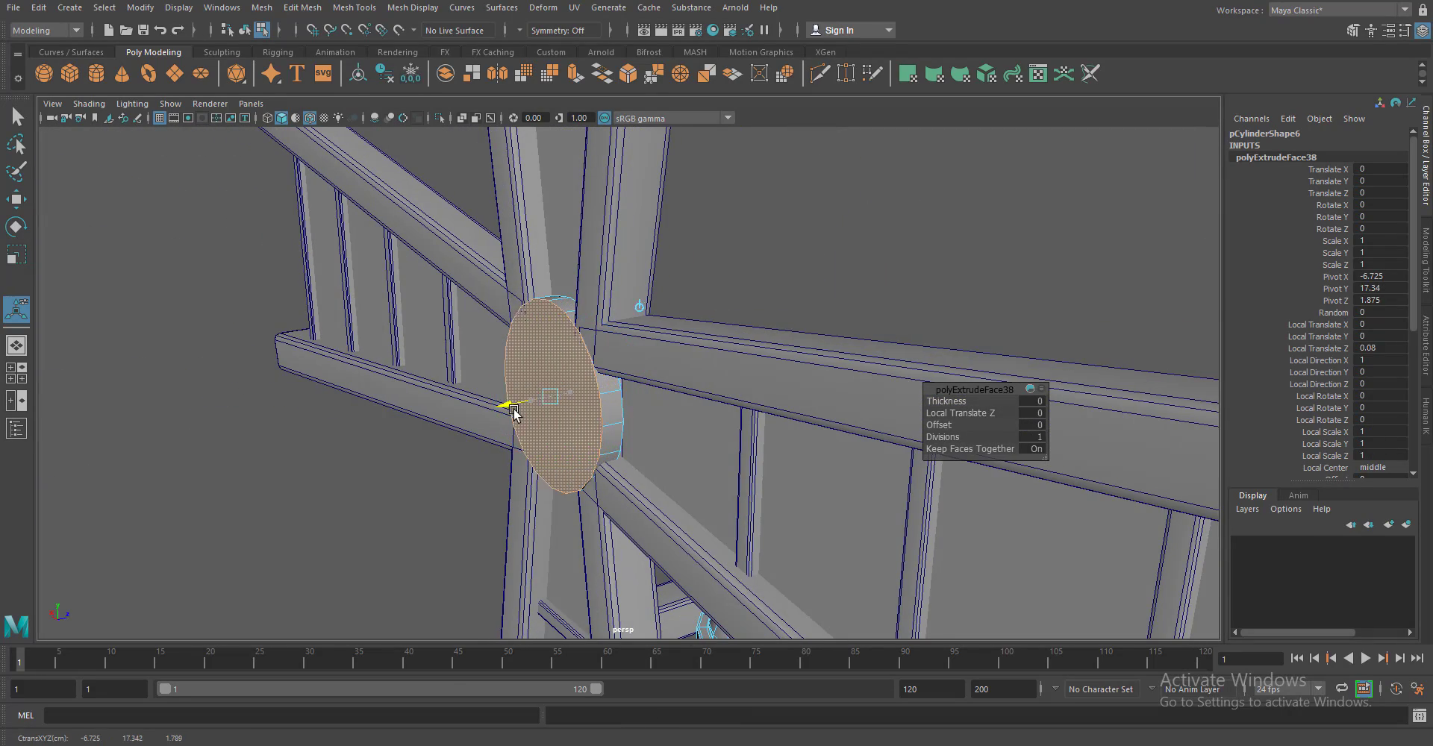
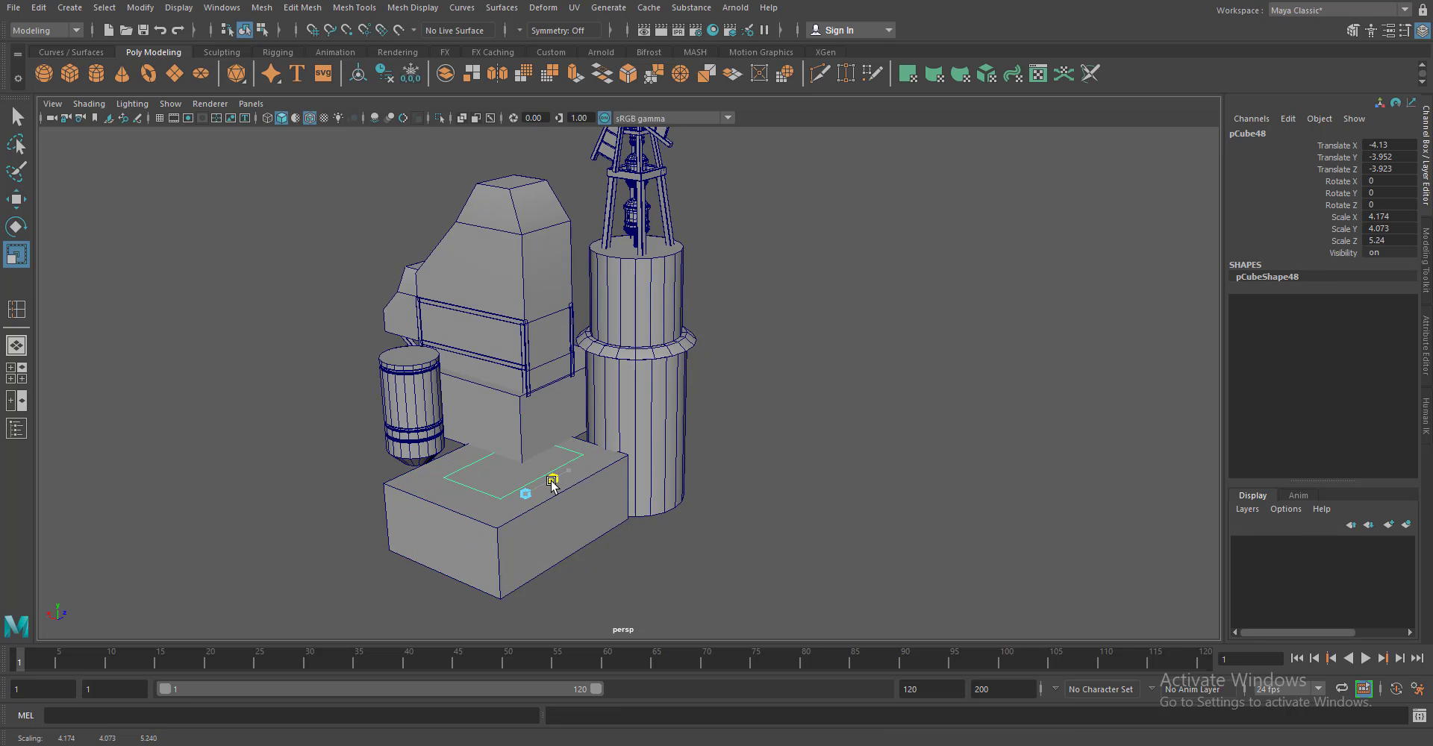
Move the box onto the building, widen it along X and make it shallower
{"action": "key", "text": "w"}
{"action": "left_click_drag", "start_coordinate": [552, 470], "coordinate": [495, 373]}
{"action": "scroll", "scroll_direction": "up", "scroll_amount": 3}
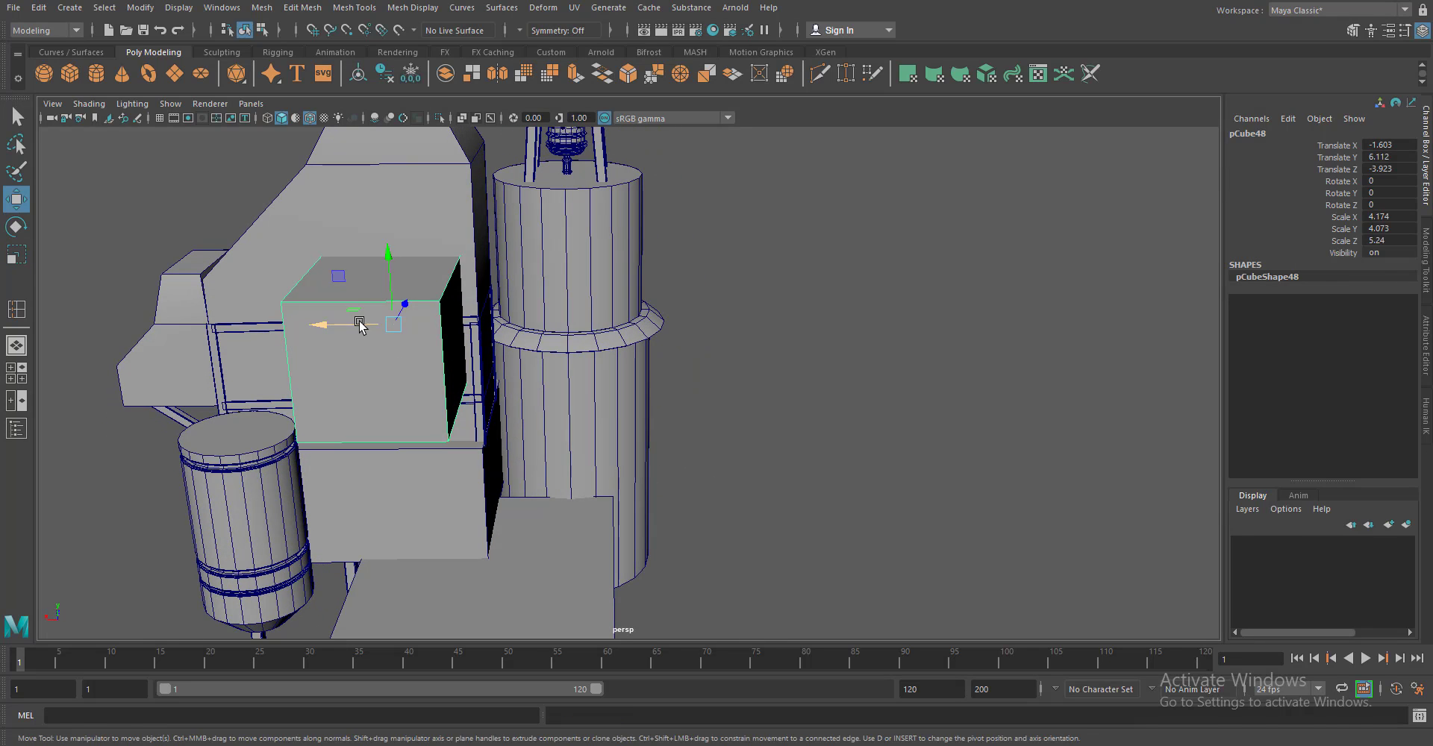
{"action": "left_click_drag", "start_coordinate": [400, 314], "coordinate": [614, 358]}
{"action": "scroll", "scroll_direction": "up", "scroll_amount": 3}
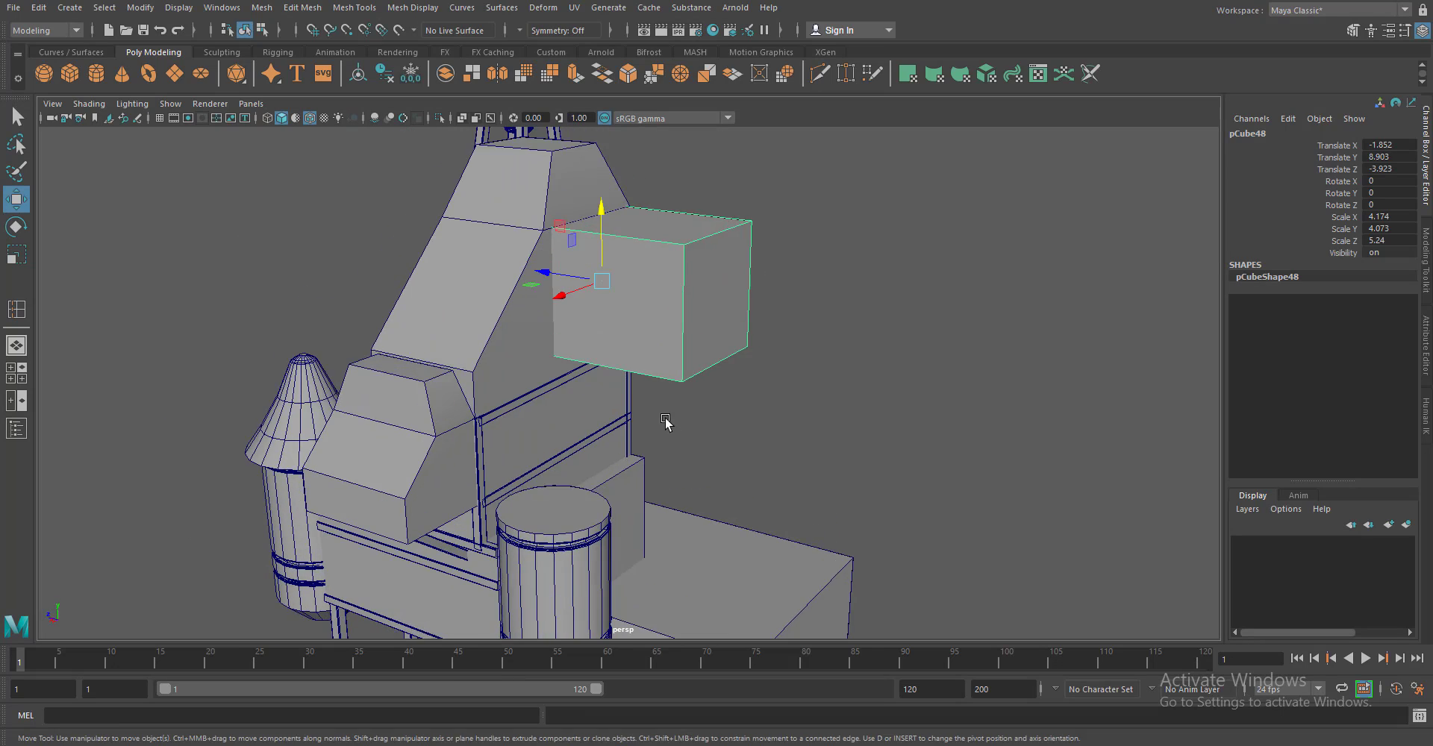
{"action": "scroll", "scroll_direction": "down", "scroll_amount": 3}
{"action": "left_click_drag", "start_coordinate": [597, 224], "coordinate": [583, 393]}
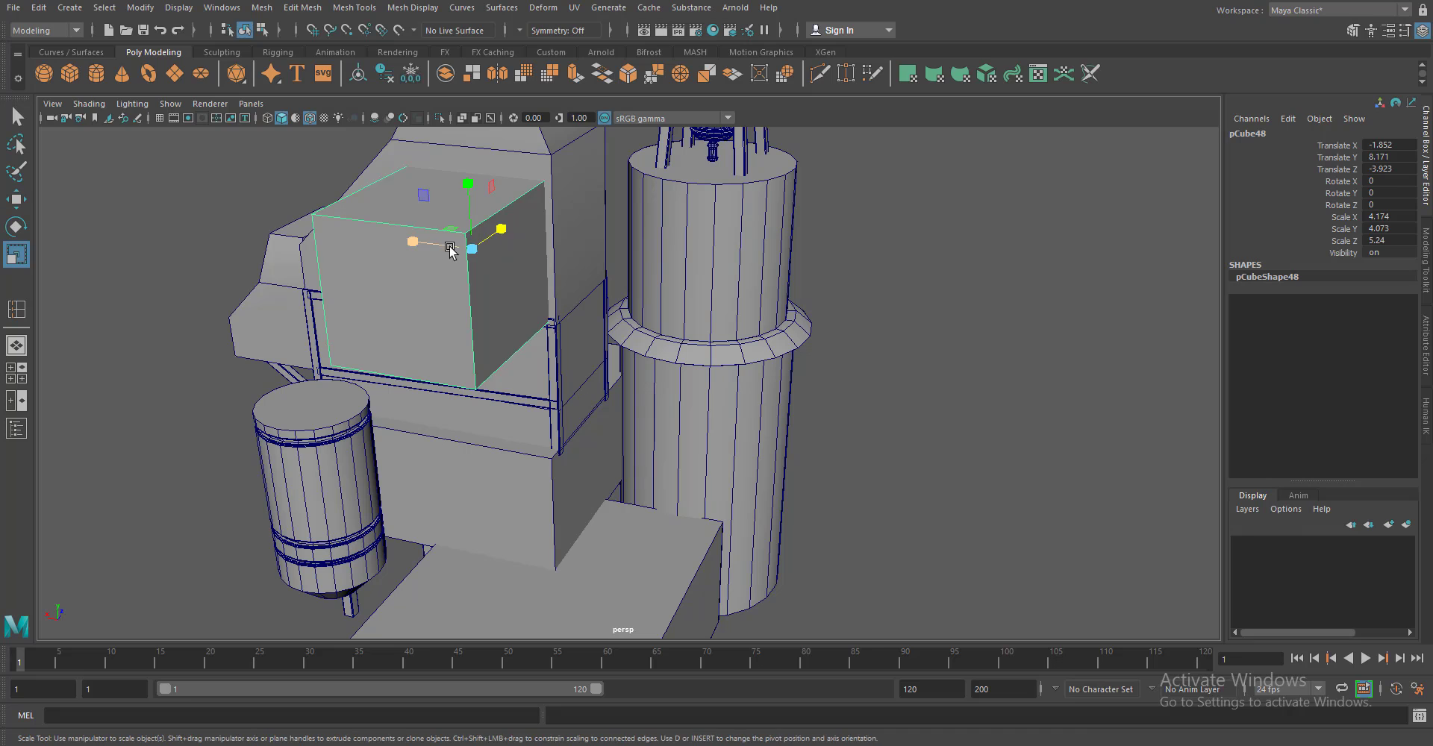
{"action": "left_click_drag", "start_coordinate": [450, 251], "coordinate": [401, 245]}
{"action": "left_click_drag", "start_coordinate": [719, 329], "coordinate": [582, 314]}
{"action": "key", "text": "w"}
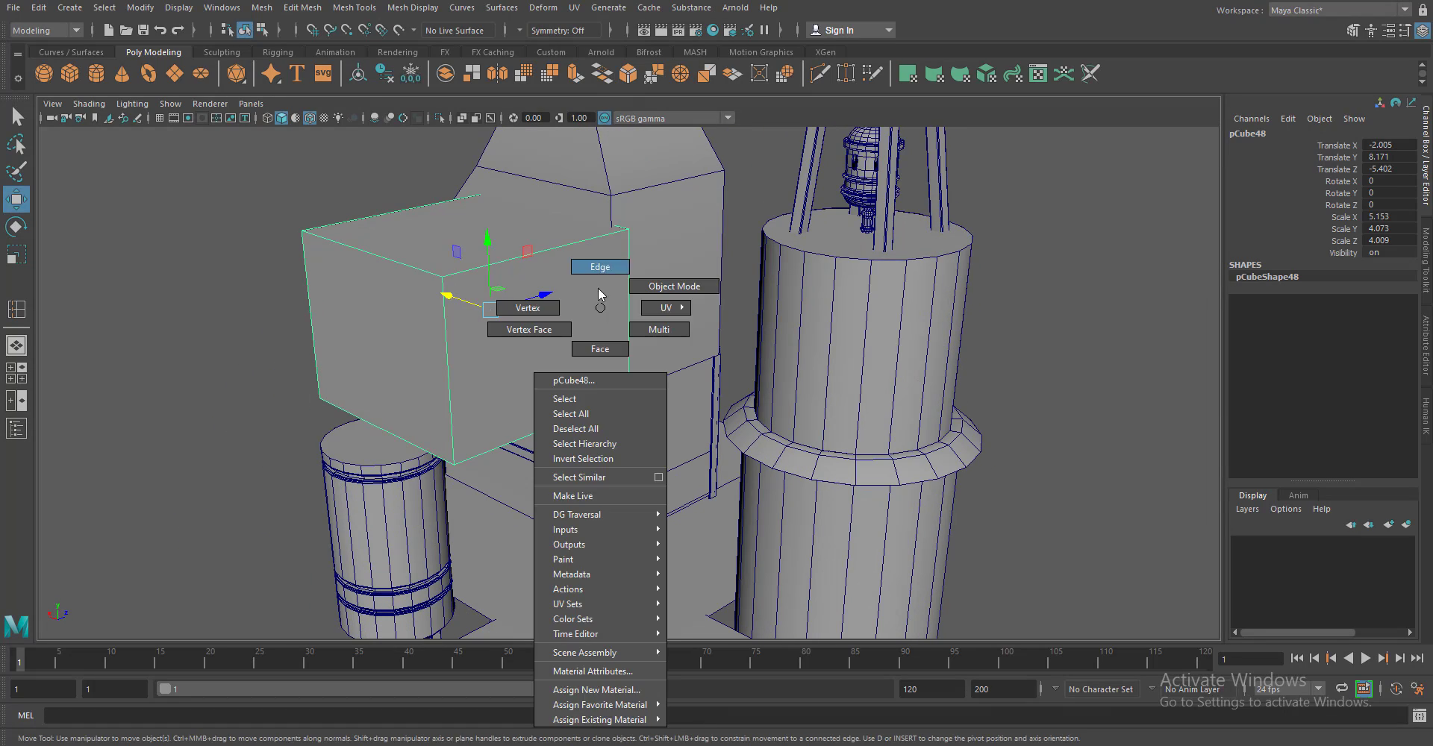
Bevel the box's top edge, then extrude the top face upward and shrink it into a cap
{"action": "left_click_drag", "start_coordinate": [594, 306], "coordinate": [606, 267]}
{"action": "key", "text": "ctrl+b"}
{"action": "left_click_drag", "start_coordinate": [631, 457], "coordinate": [448, 273]}
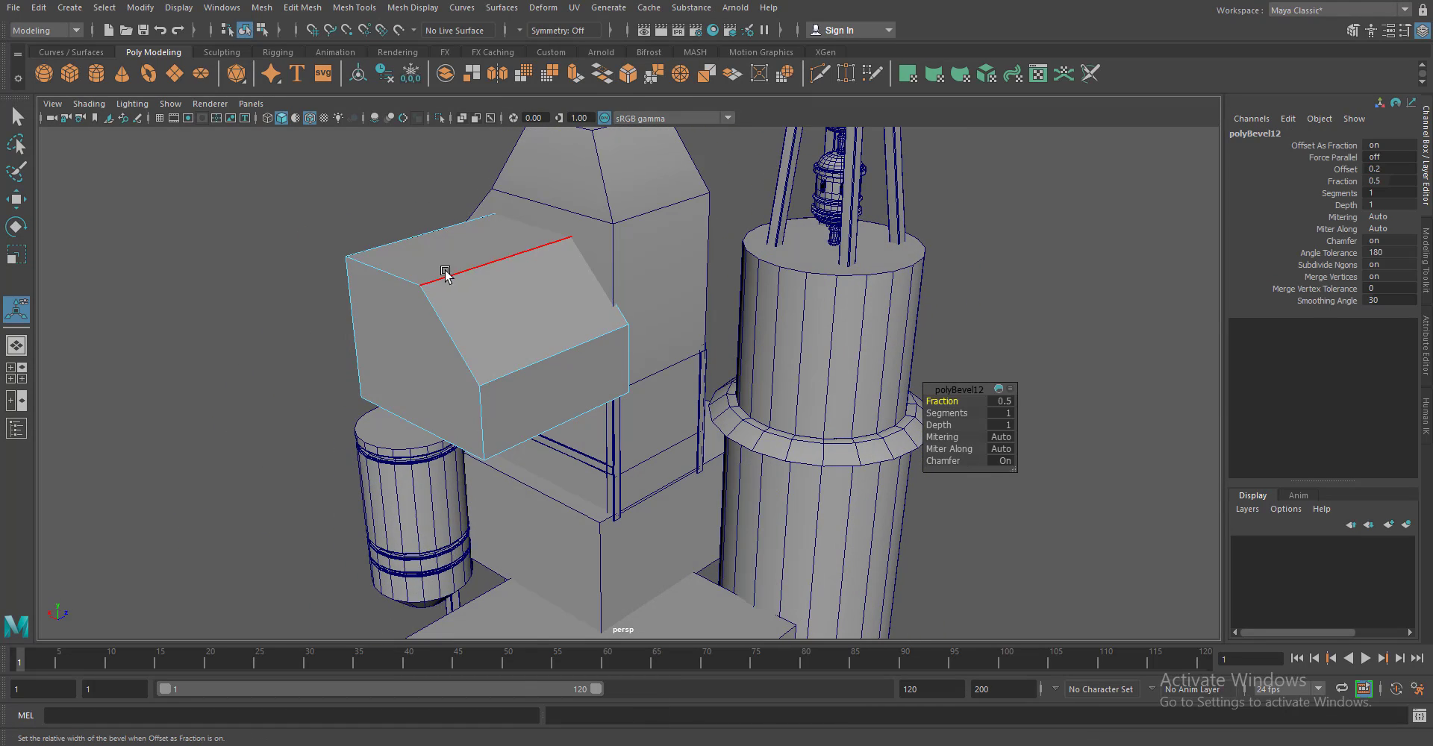
{"action": "left_click_drag", "start_coordinate": [448, 273], "coordinate": [457, 258]}
{"action": "left_click", "coordinate": [572, 78]}
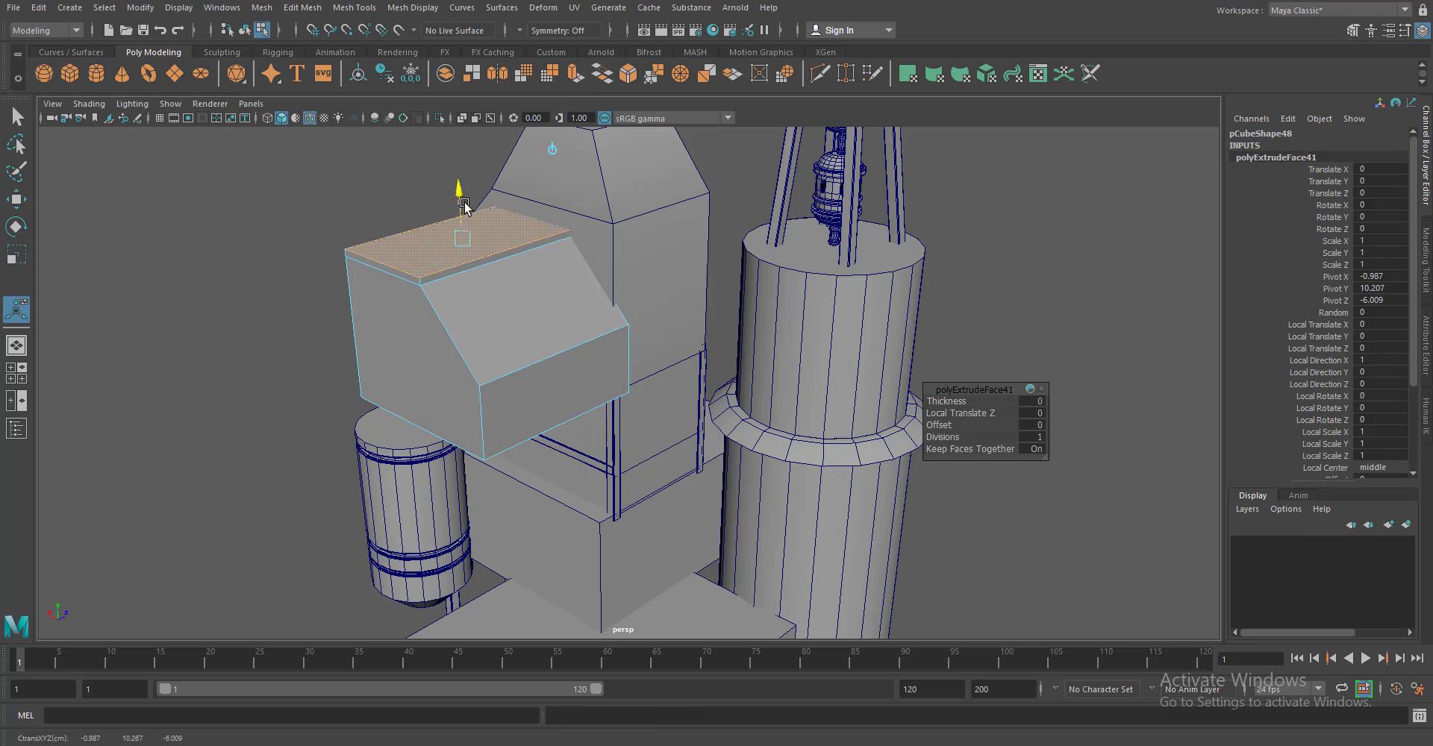
{"action": "left_click_drag", "start_coordinate": [457, 191], "coordinate": [456, 134]}
{"action": "left_click_drag", "start_coordinate": [545, 287], "coordinate": [556, 365]}
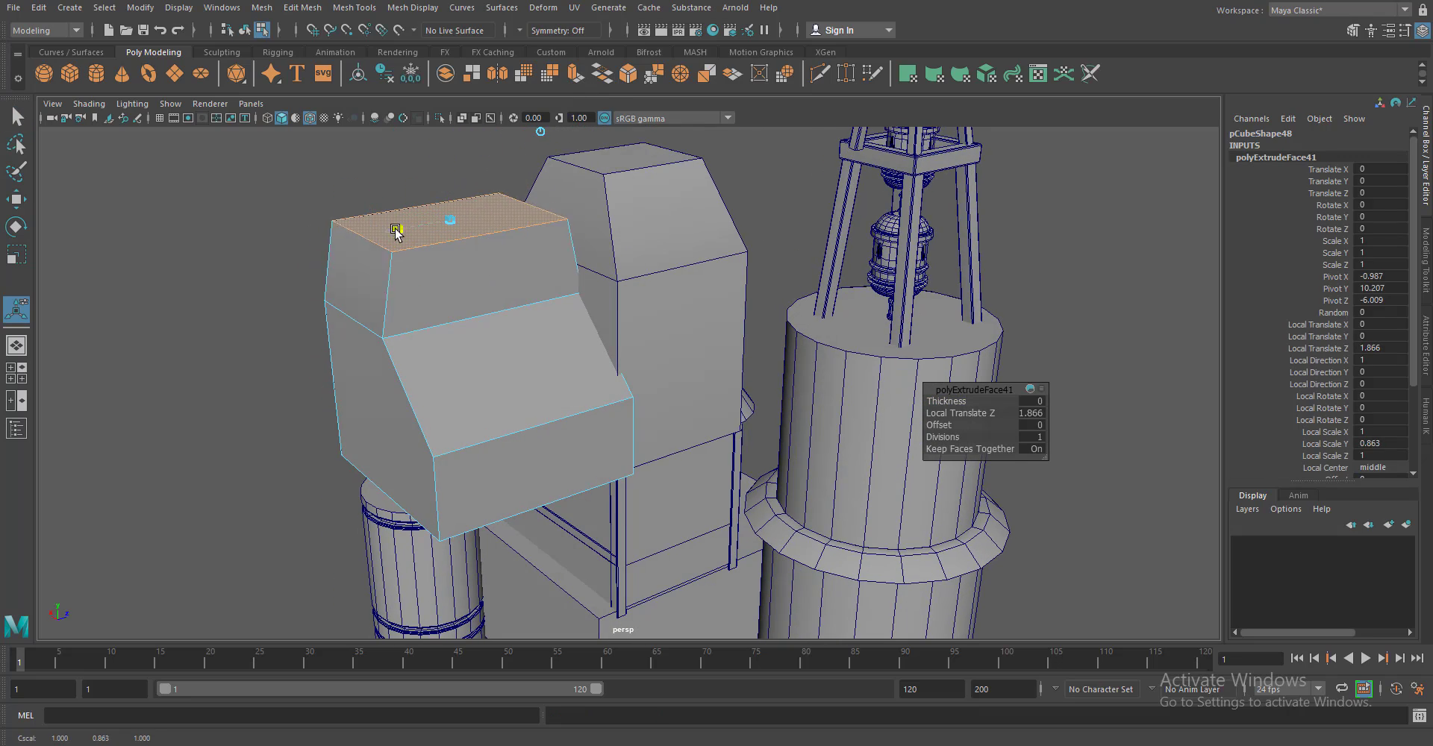
{"action": "left_click_drag", "start_coordinate": [373, 223], "coordinate": [448, 311]}
{"action": "left_click_drag", "start_coordinate": [388, 288], "coordinate": [418, 290]}
{"action": "left_click_drag", "start_coordinate": [780, 416], "coordinate": [551, 388]}
{"action": "key", "text": "q"}
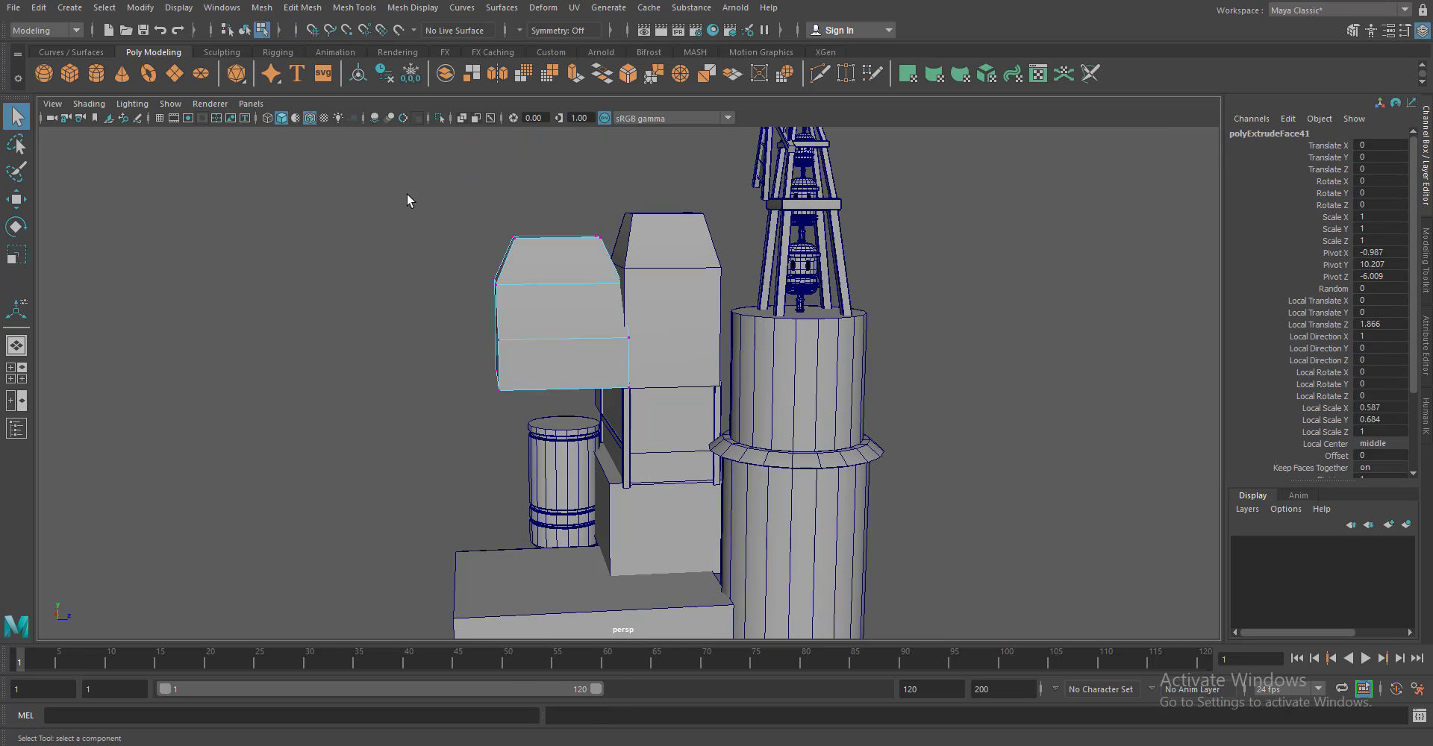
Slide the housing's left-side vertices outward along X and nudge the housing along Z
{"action": "left_click_drag", "start_coordinate": [406, 194], "coordinate": [544, 414]}
{"action": "key", "text": "w"}
{"action": "left_click_drag", "start_coordinate": [578, 314], "coordinate": [590, 351]}
{"action": "left_click_drag", "start_coordinate": [590, 350], "coordinate": [642, 323]}
{"action": "left_click_drag", "start_coordinate": [642, 322], "coordinate": [608, 318]}
{"action": "left_click", "coordinate": [455, 394]}
{"action": "left_click_drag", "start_coordinate": [608, 319], "coordinate": [603, 319]}
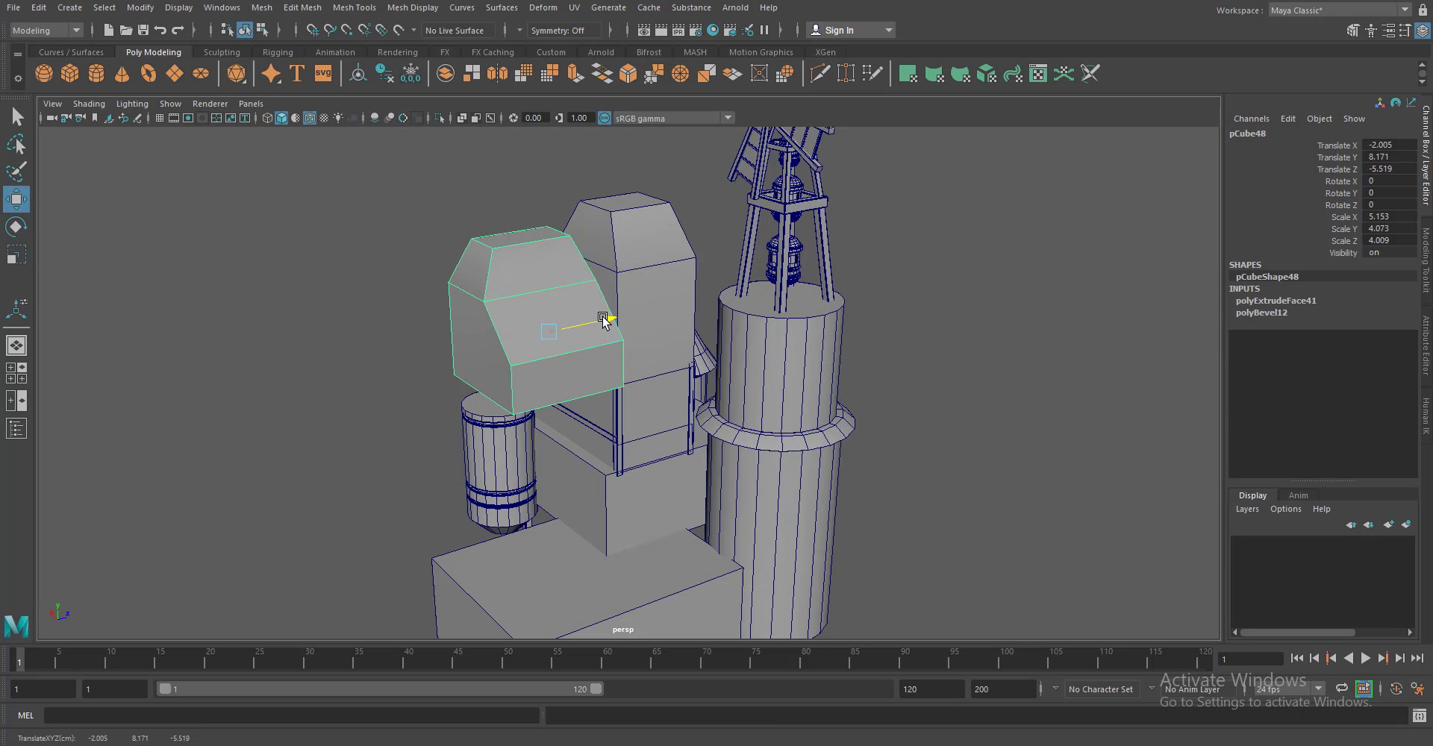
Frame the whole model and select a diagonal brace under the housing
{"action": "left_click", "coordinate": [1028, 422]}
{"action": "key", "text": "a"}
{"action": "left_click_drag", "start_coordinate": [634, 467], "coordinate": [585, 509]}
{"action": "left_click", "coordinate": [450, 474]}
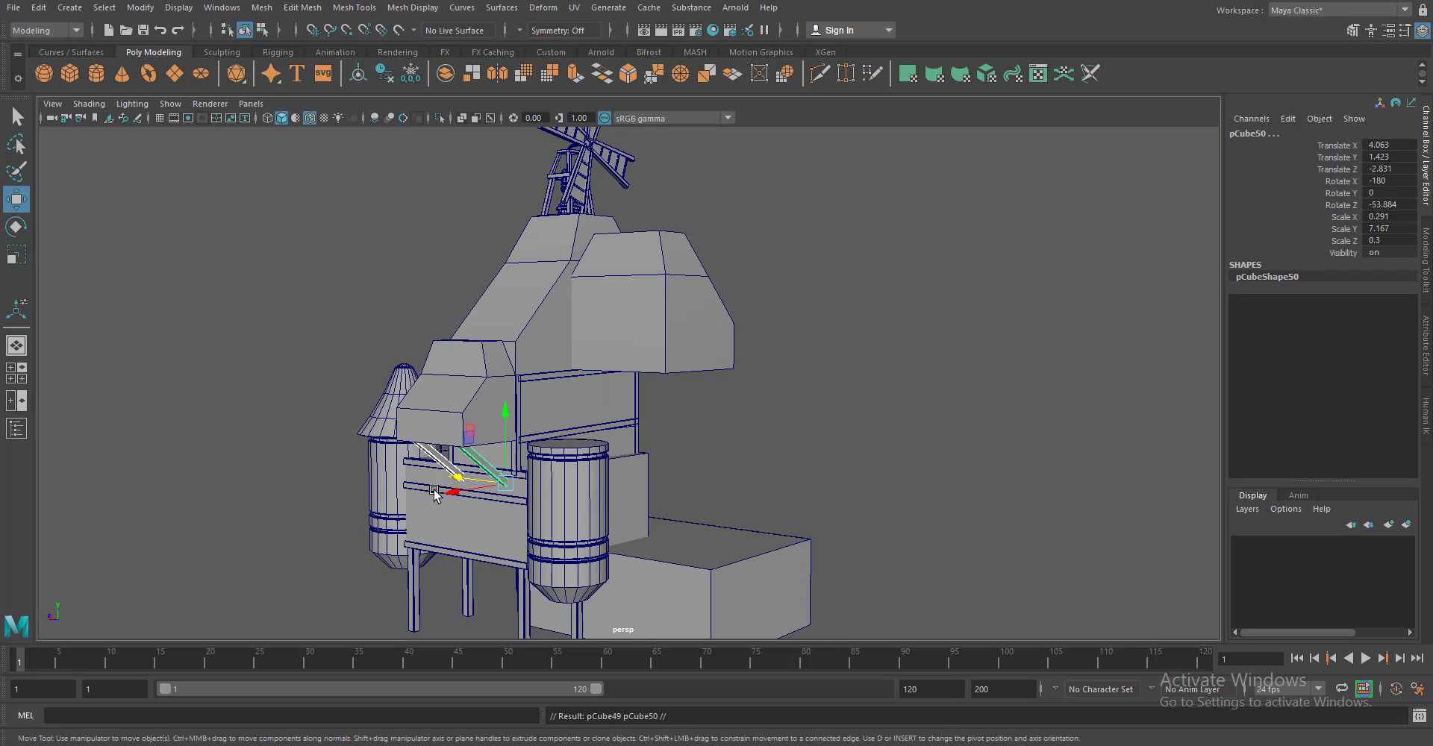
Rotate the duplicated braces 90 degrees and position them under the new housing
{"action": "left_click_drag", "start_coordinate": [434, 495], "coordinate": [795, 549]}
{"action": "type", "text": "e"}
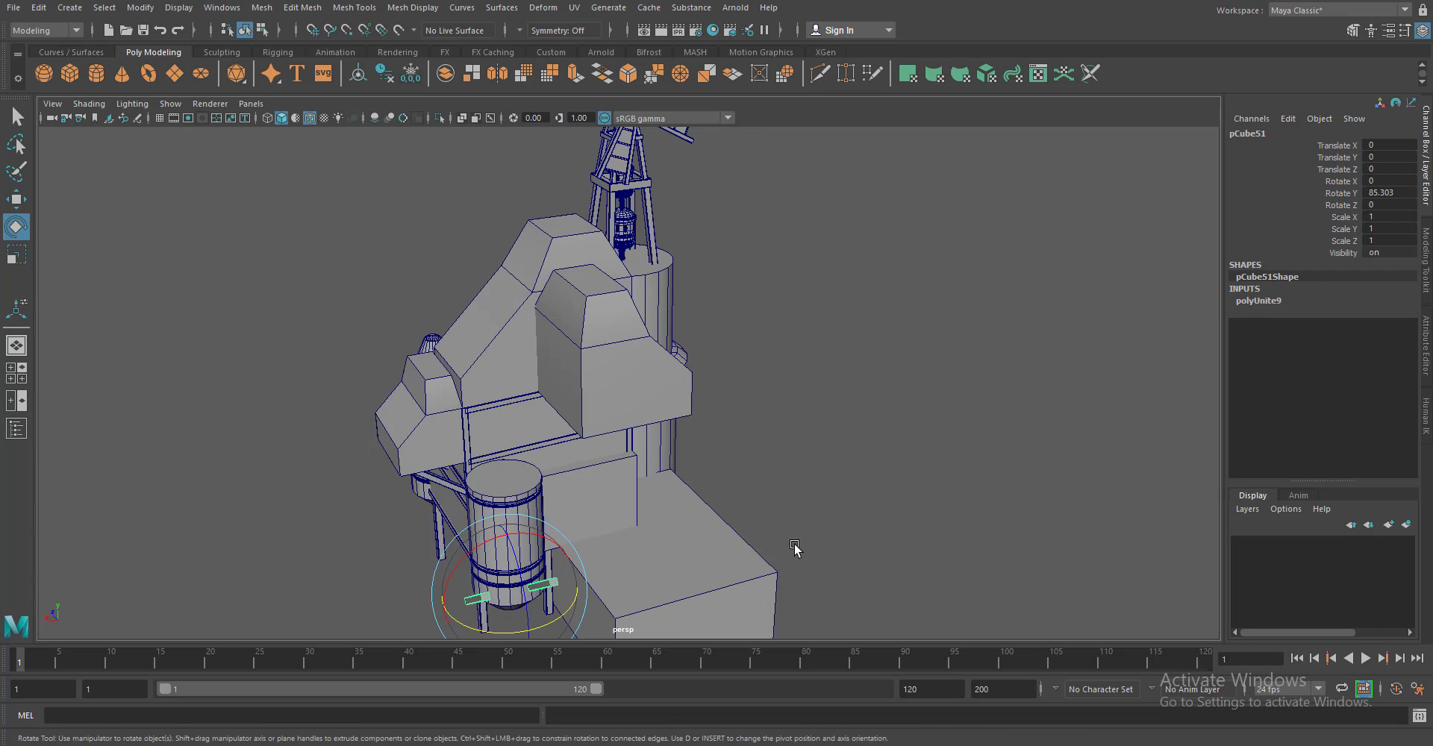
{"action": "type", "text": "0"}
{"action": "key", "text": "Return"}
{"action": "key", "text": "w"}
{"action": "left_click_drag", "start_coordinate": [415, 492], "coordinate": [526, 489]}
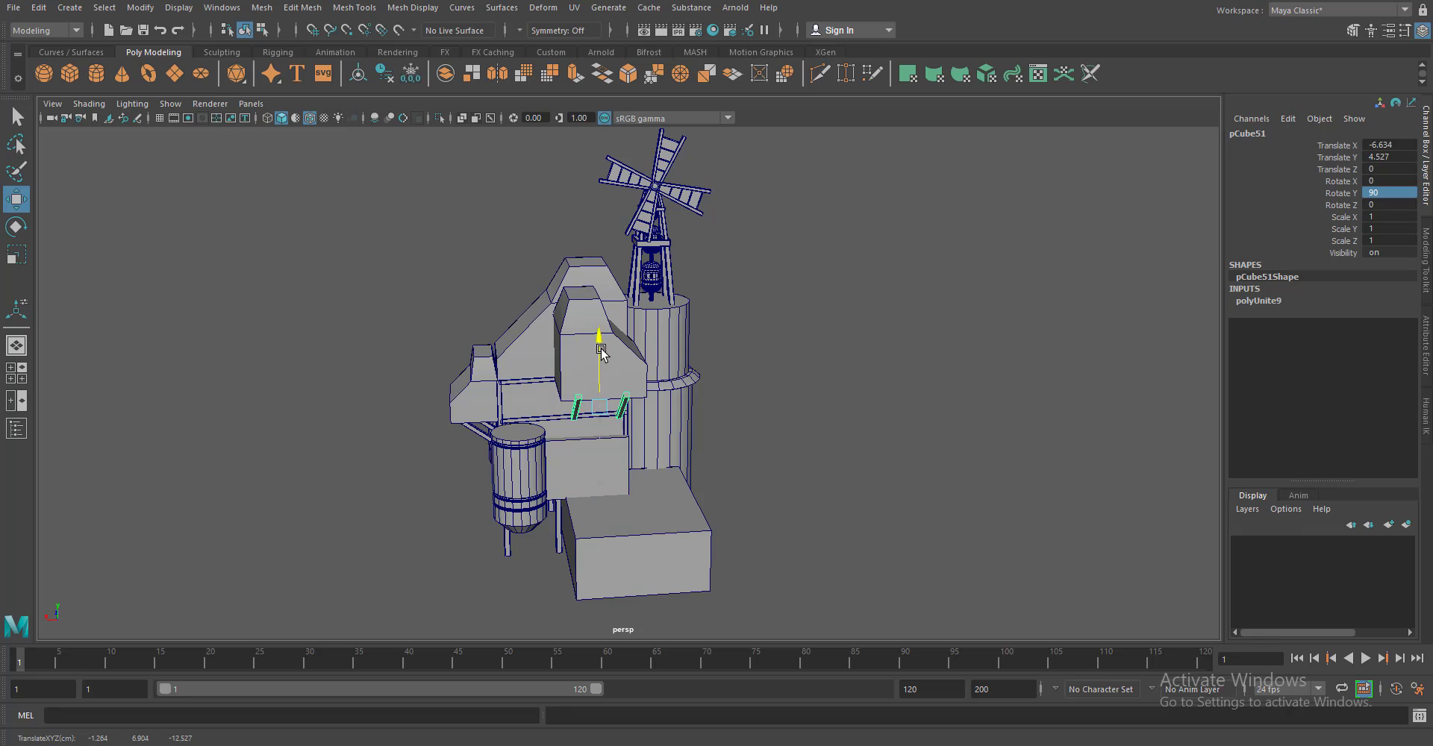
{"action": "left_click_drag", "start_coordinate": [602, 353], "coordinate": [602, 340]}
{"action": "key", "text": "f"}
{"action": "left_click_drag", "start_coordinate": [614, 503], "coordinate": [523, 448]}
{"action": "left_click_drag", "start_coordinate": [462, 377], "coordinate": [424, 384]}
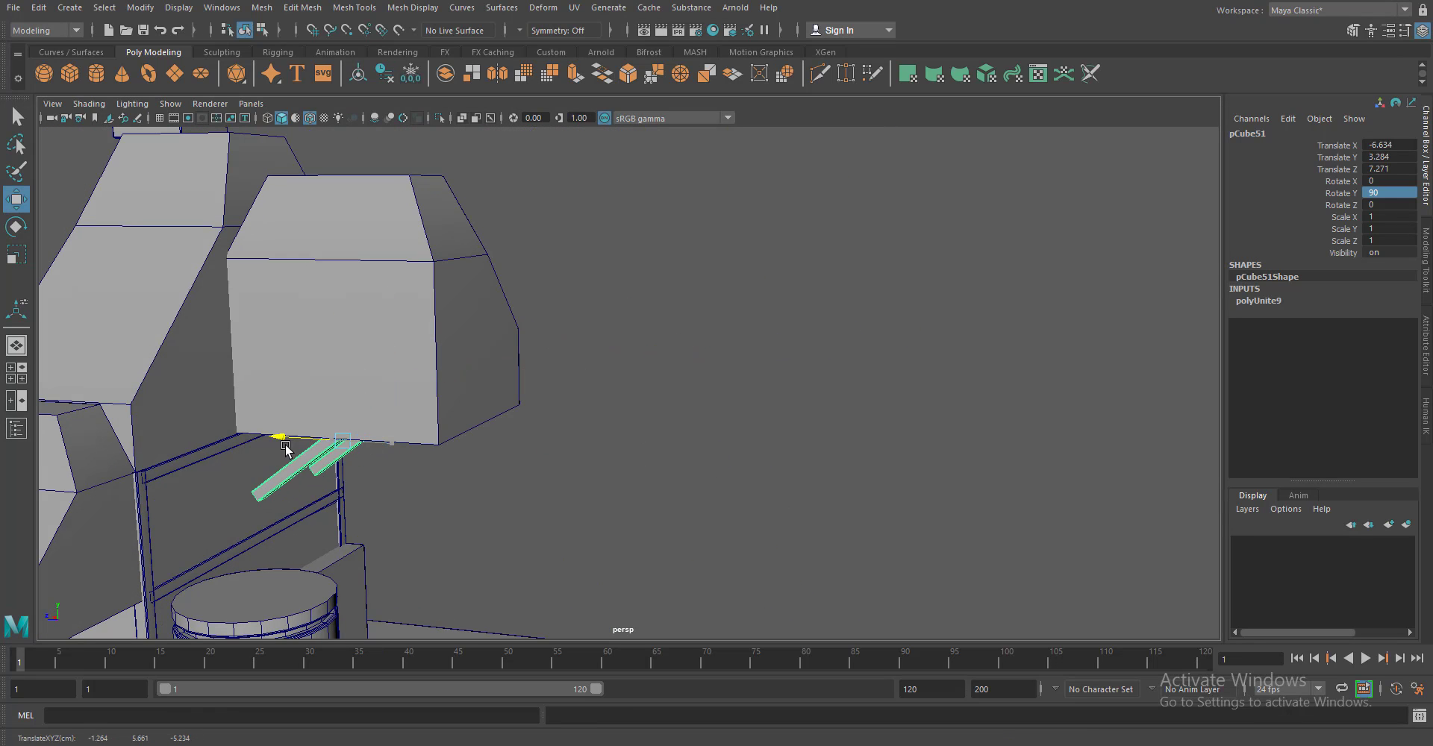
{"action": "left_click_drag", "start_coordinate": [286, 448], "coordinate": [299, 440]}
{"action": "scroll", "scroll_direction": "down", "scroll_amount": 3}
Raise the braces slightly in the front view, then check them in perspective
{"action": "key", "text": "space"}
{"action": "left_click_drag", "start_coordinate": [661, 388], "coordinate": [526, 416]}
{"action": "key", "text": "space"}
{"action": "scroll", "scroll_direction": "down", "scroll_amount": 3}
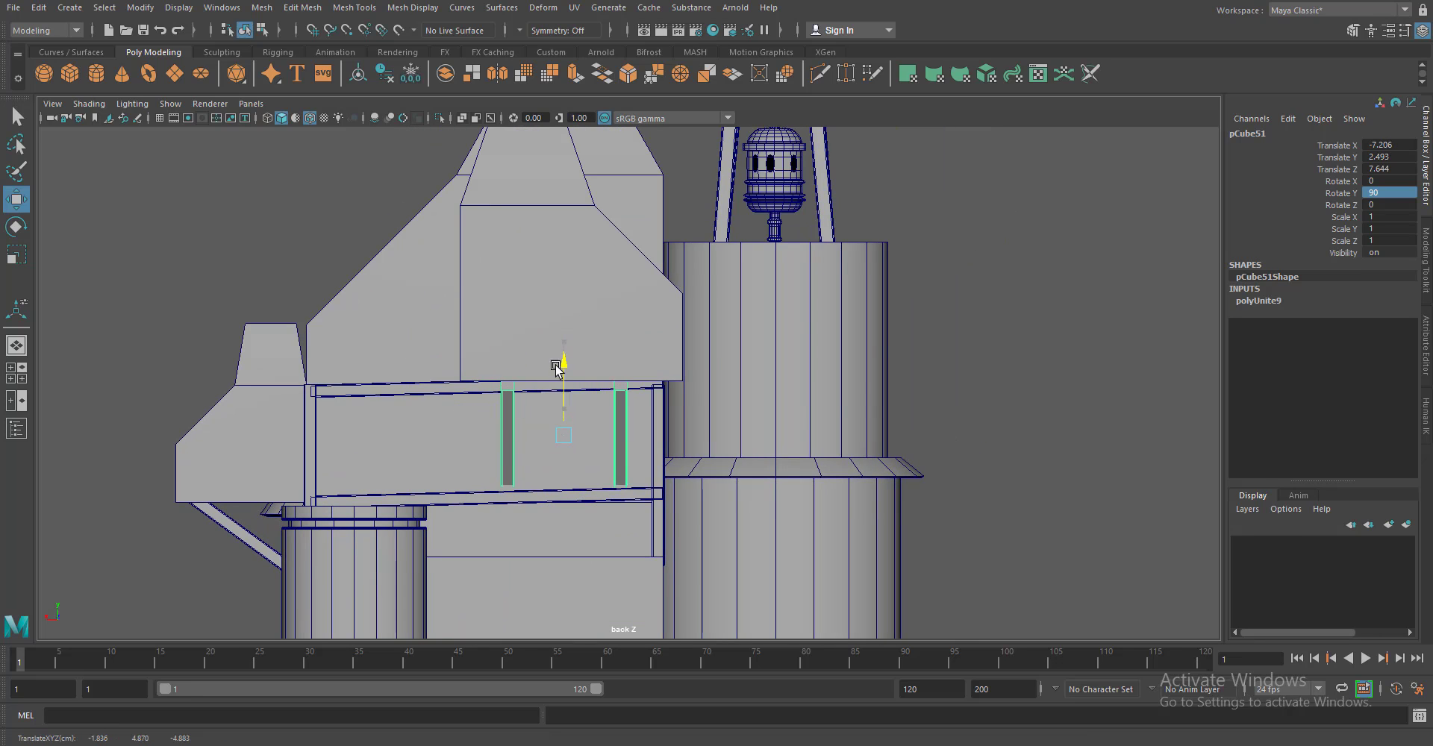
{"action": "left_click_drag", "start_coordinate": [556, 367], "coordinate": [556, 350]}
{"action": "key", "text": "space"}
{"action": "left_click_drag", "start_coordinate": [991, 368], "coordinate": [933, 368]}
{"action": "left_click_drag", "start_coordinate": [639, 518], "coordinate": [592, 486]}
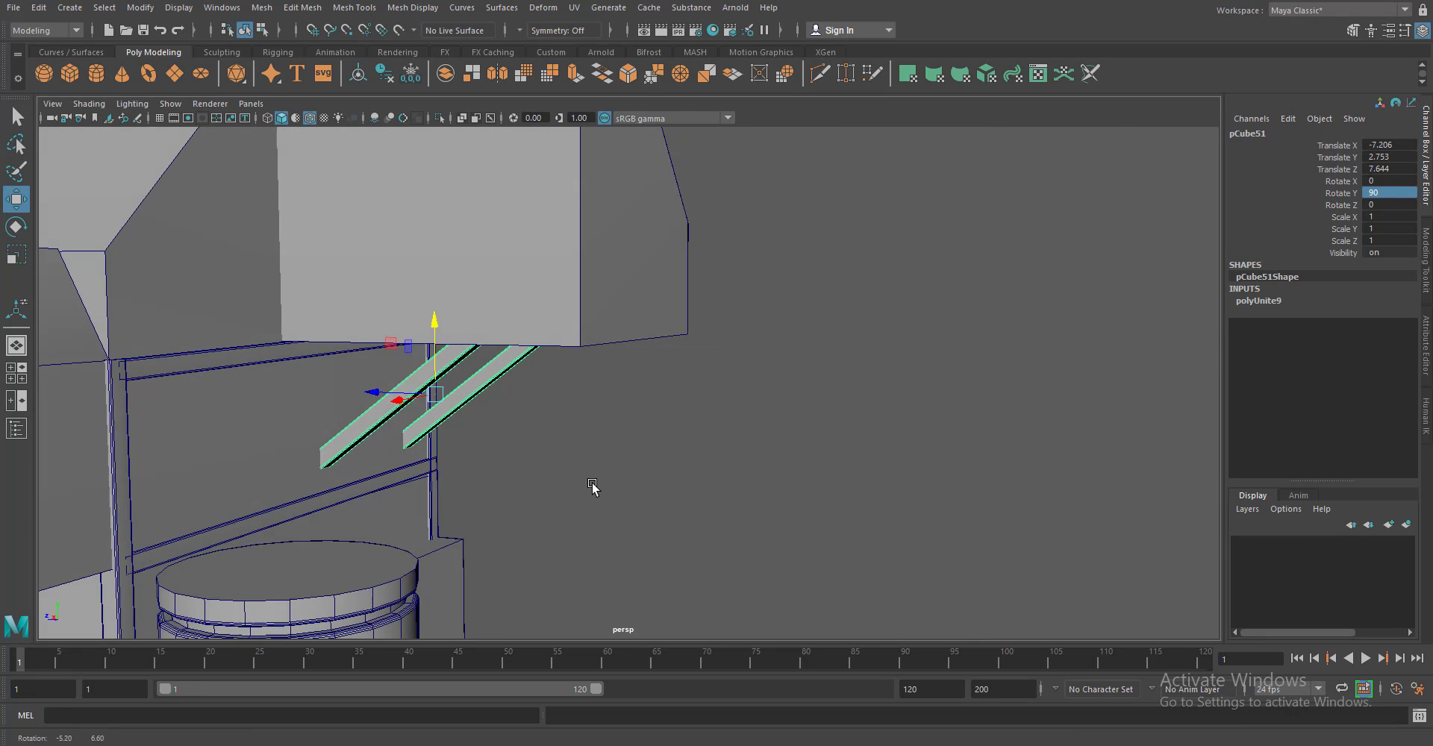
{"action": "left_click_drag", "start_coordinate": [352, 400], "coordinate": [675, 258]}
Duplicate the base box, flatten it into a slab, and slide it out along X as a ledge
{"action": "left_click", "coordinate": [707, 587]}
{"action": "scroll", "scroll_direction": "down", "scroll_amount": 3}
{"action": "key", "text": "ctrl+d"}
{"action": "key", "text": "r"}
{"action": "key", "text": "w"}
{"action": "scroll", "scroll_direction": "up", "scroll_amount": 3}
{"action": "scroll", "scroll_direction": "down", "scroll_amount": 3}
{"action": "scroll", "scroll_direction": "up", "scroll_amount": 3}
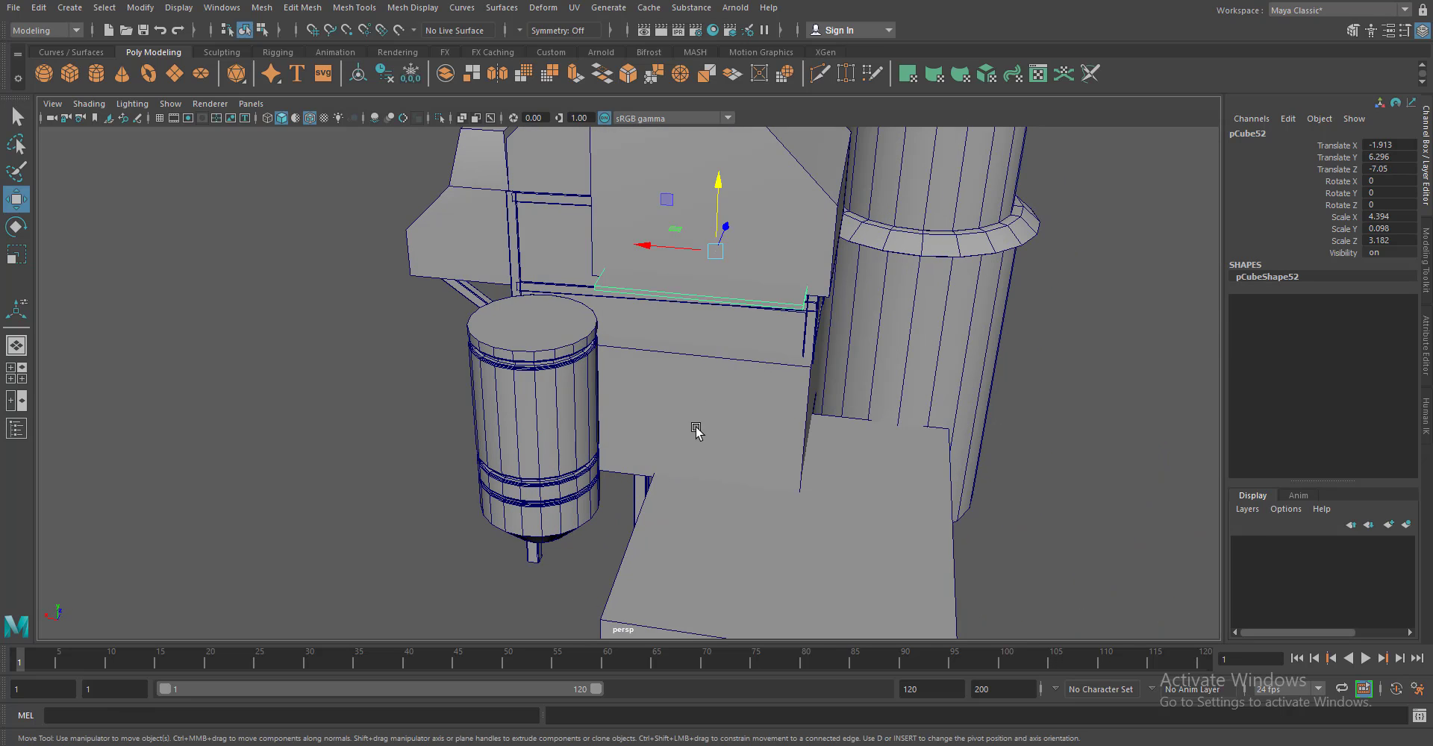
{"action": "scroll", "scroll_direction": "down", "scroll_amount": 3}
{"action": "left_click_drag", "start_coordinate": [696, 431], "coordinate": [627, 519]}
{"action": "scroll", "scroll_direction": "up", "scroll_amount": 3}
{"action": "left_click_drag", "start_coordinate": [616, 357], "coordinate": [650, 358]}
{"action": "key", "text": "w"}
{"action": "scroll", "scroll_direction": "down", "scroll_amount": 3}
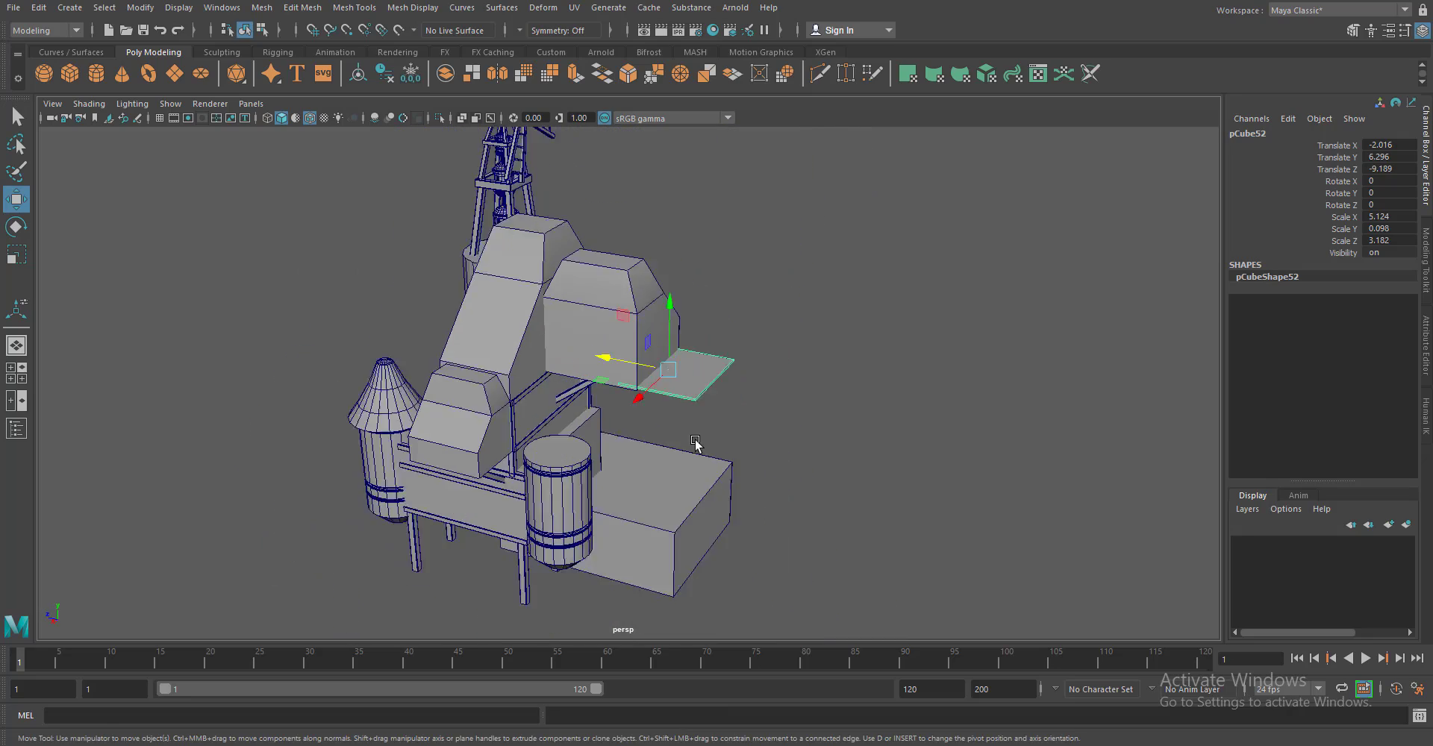
Copy the pair of struts to a lower position beneath the ledge
{"action": "left_click_drag", "start_coordinate": [697, 448], "coordinate": [528, 448]}
{"action": "scroll", "scroll_direction": "up", "scroll_amount": 3}
{"action": "left_click_drag", "start_coordinate": [756, 431], "coordinate": [834, 460]}
{"action": "scroll", "scroll_direction": "down", "scroll_amount": 3}
{"action": "scroll", "scroll_direction": "up", "scroll_amount": 3}
{"action": "left_click", "coordinate": [603, 403]}
{"action": "left_click_drag", "start_coordinate": [577, 322], "coordinate": [580, 361]}
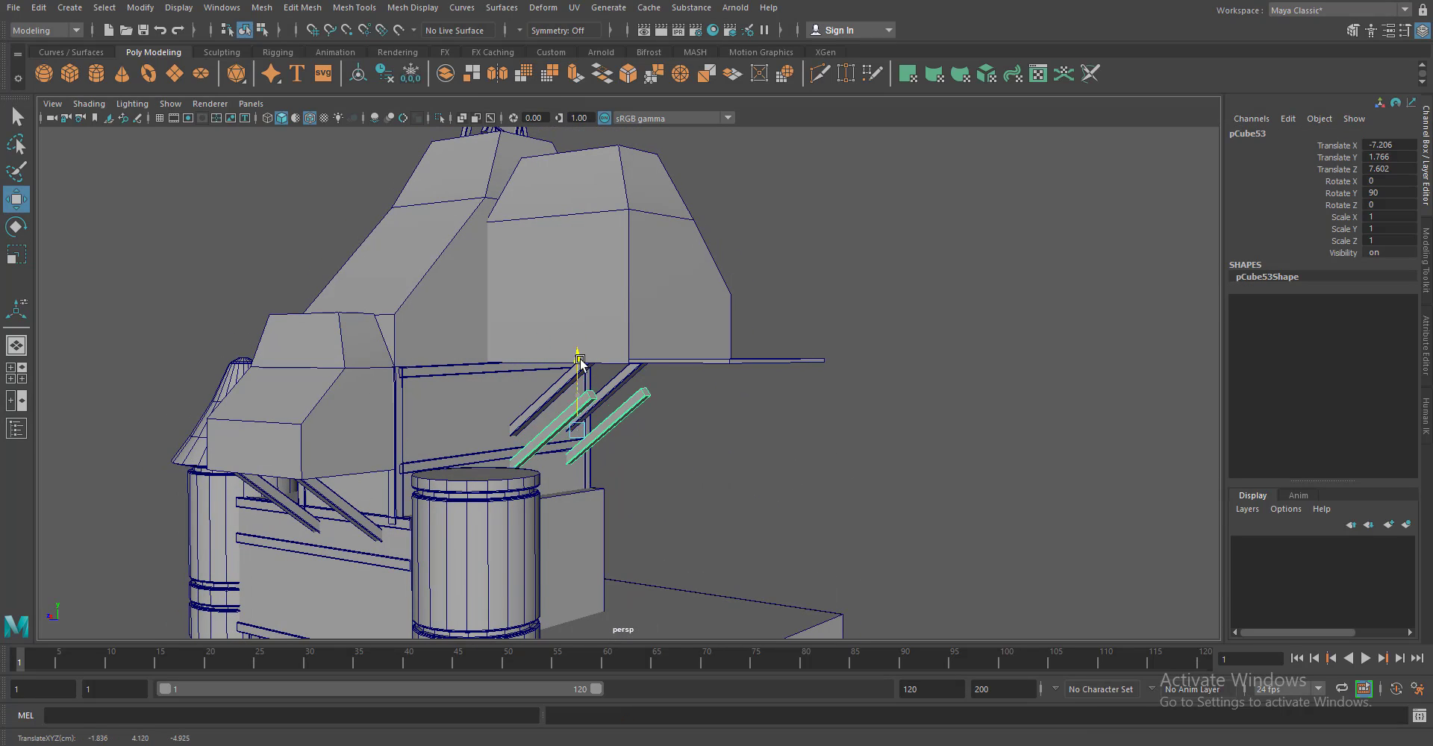
Move the struts' upper end vertices out under the slab's tip in side view
{"action": "key", "text": "F9"}
{"action": "left_click_drag", "start_coordinate": [656, 489], "coordinate": [707, 487]}
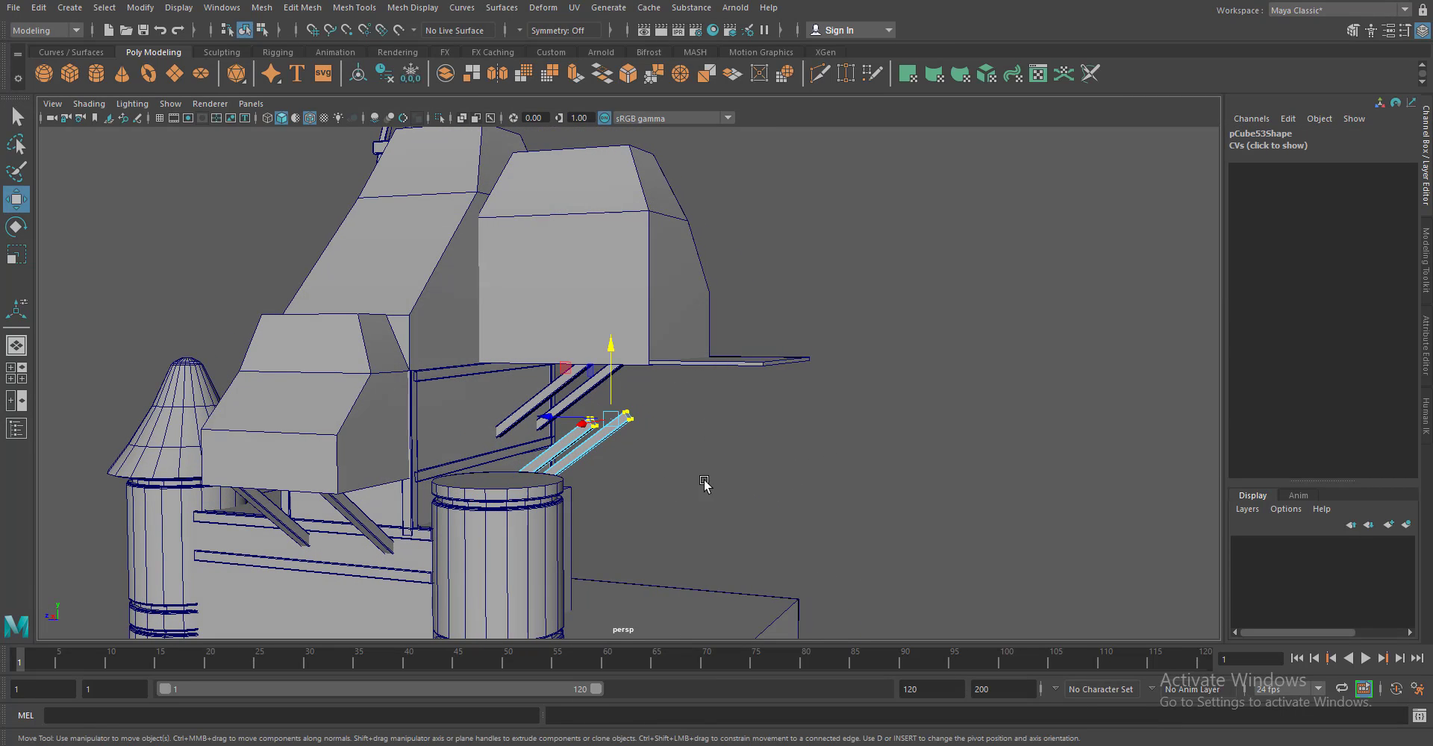
{"action": "left_click_drag", "start_coordinate": [661, 436], "coordinate": [559, 420]}
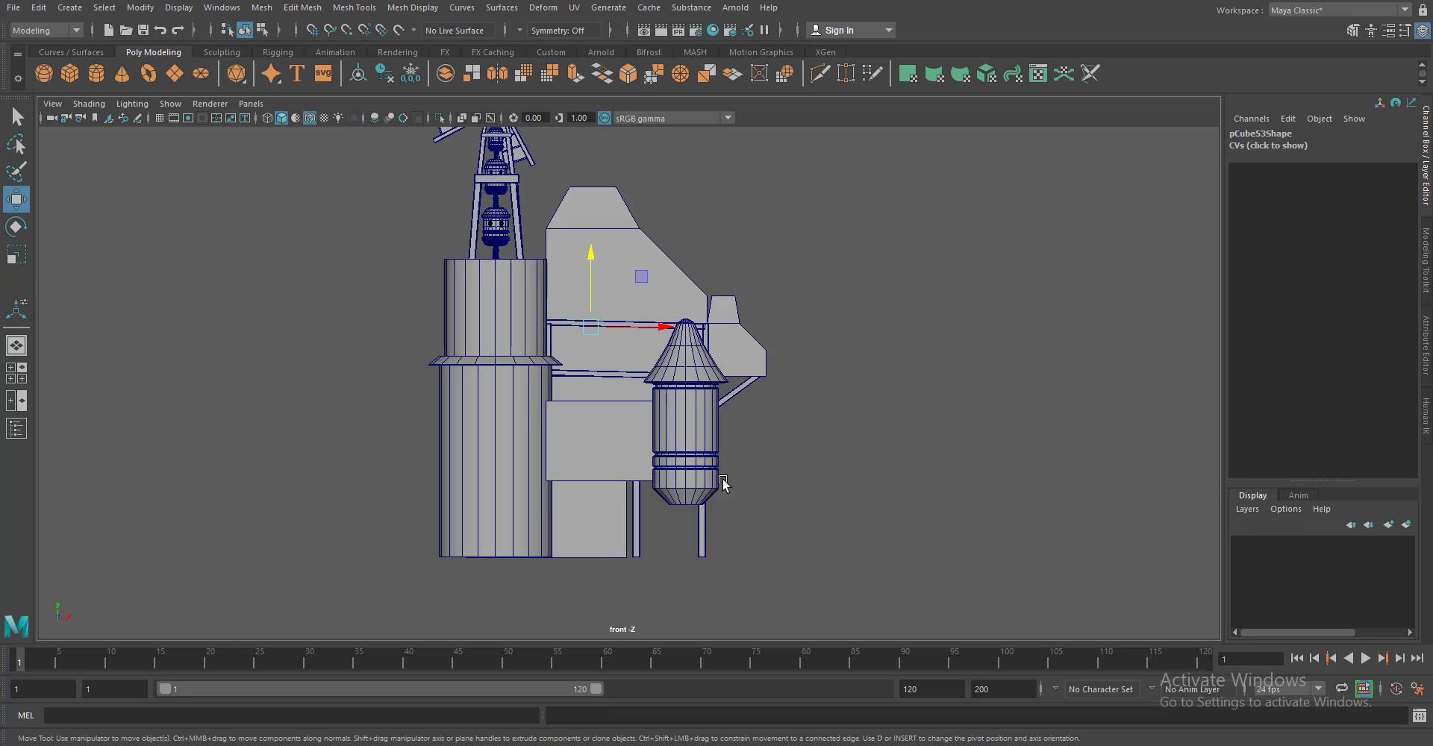
{"action": "key", "text": "f"}
{"action": "left_click_drag", "start_coordinate": [604, 379], "coordinate": [680, 372]}
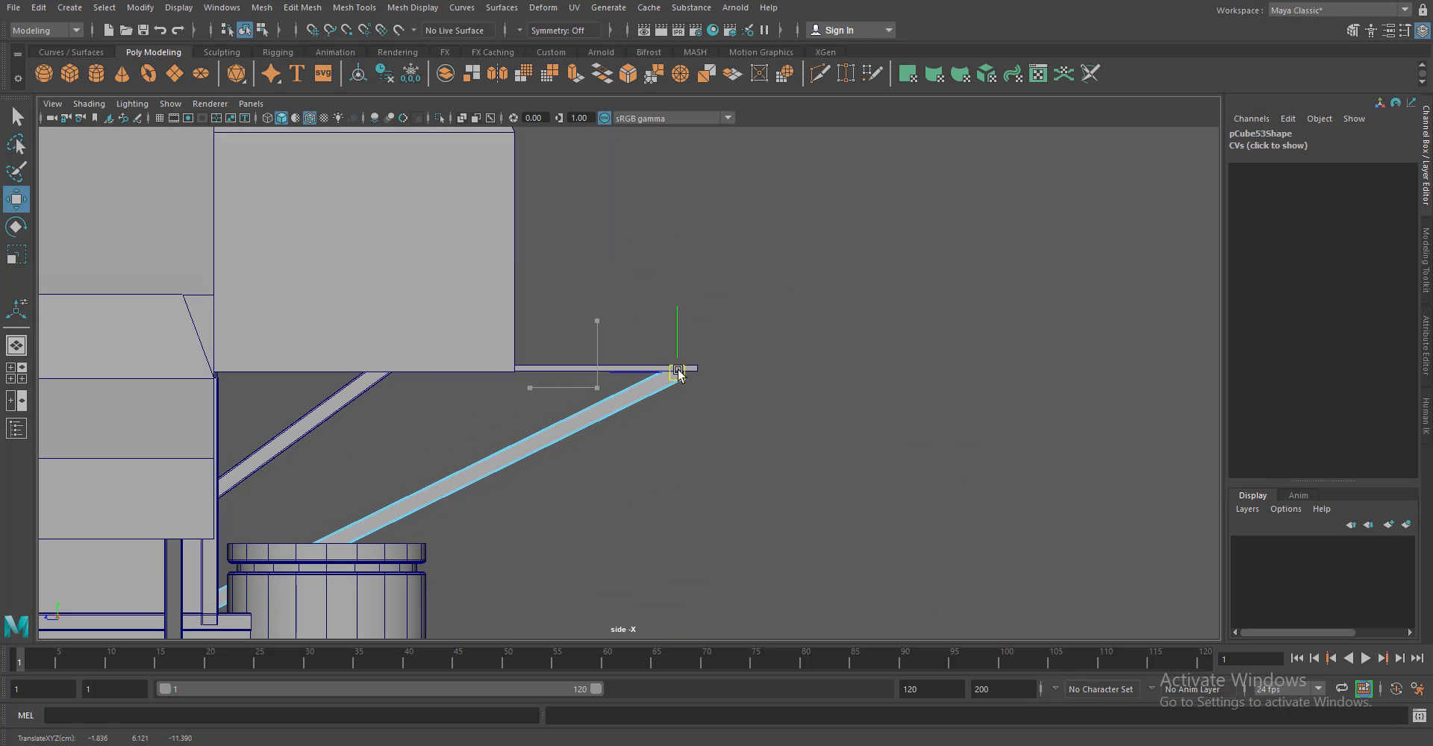
{"action": "scroll", "scroll_direction": "up", "scroll_amount": 3}
{"action": "scroll", "scroll_direction": "down", "scroll_amount": 3}
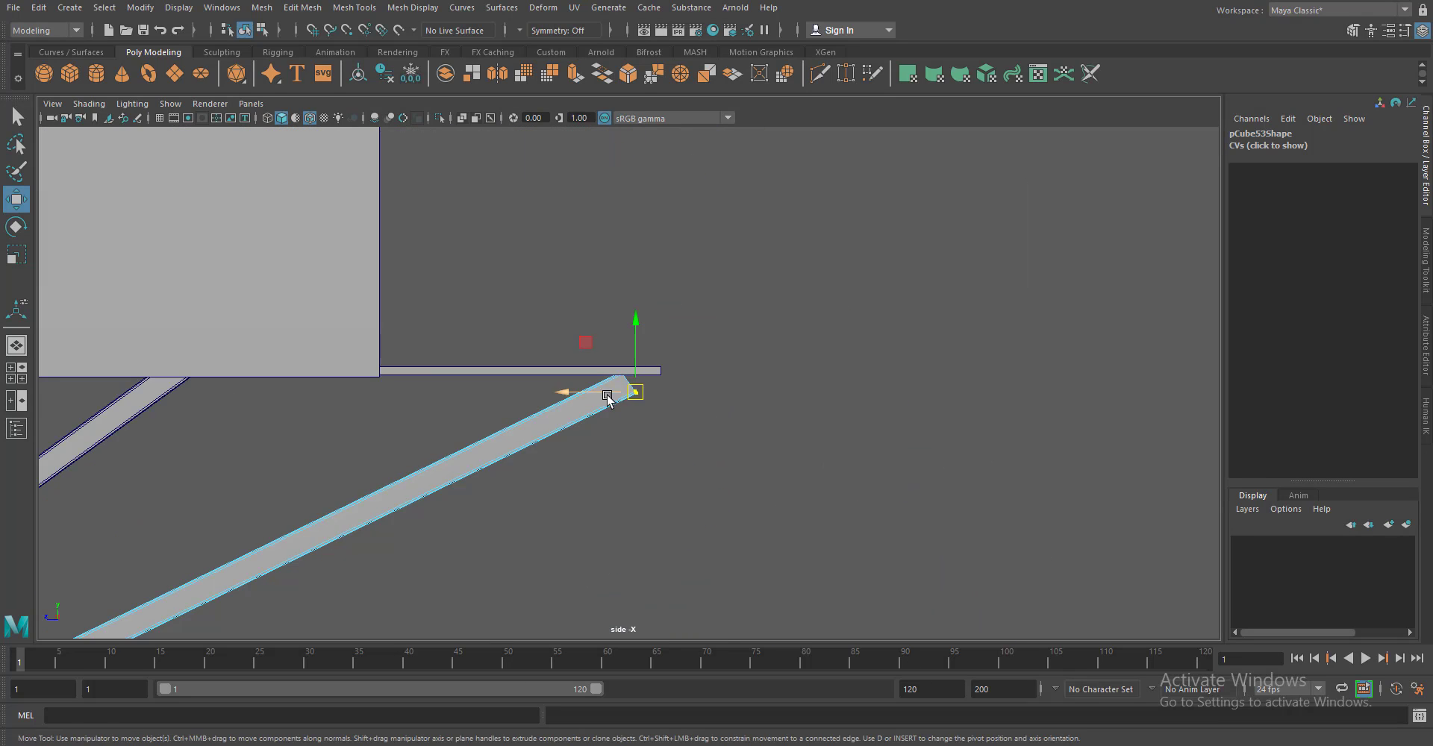
{"action": "left_click_drag", "start_coordinate": [634, 380], "coordinate": [604, 382]}
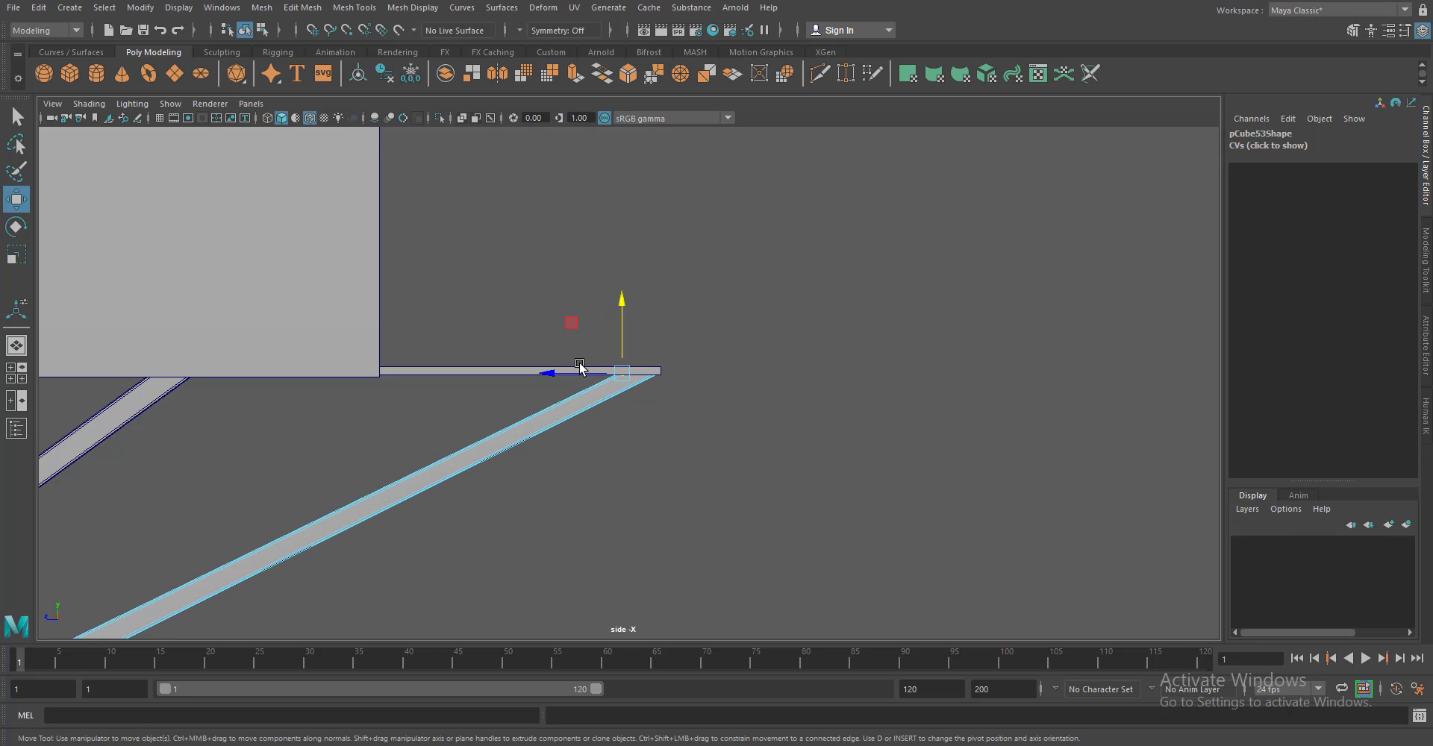
{"action": "left_click_drag", "start_coordinate": [573, 373], "coordinate": [568, 372]}
{"action": "scroll", "scroll_direction": "down", "scroll_amount": 3}
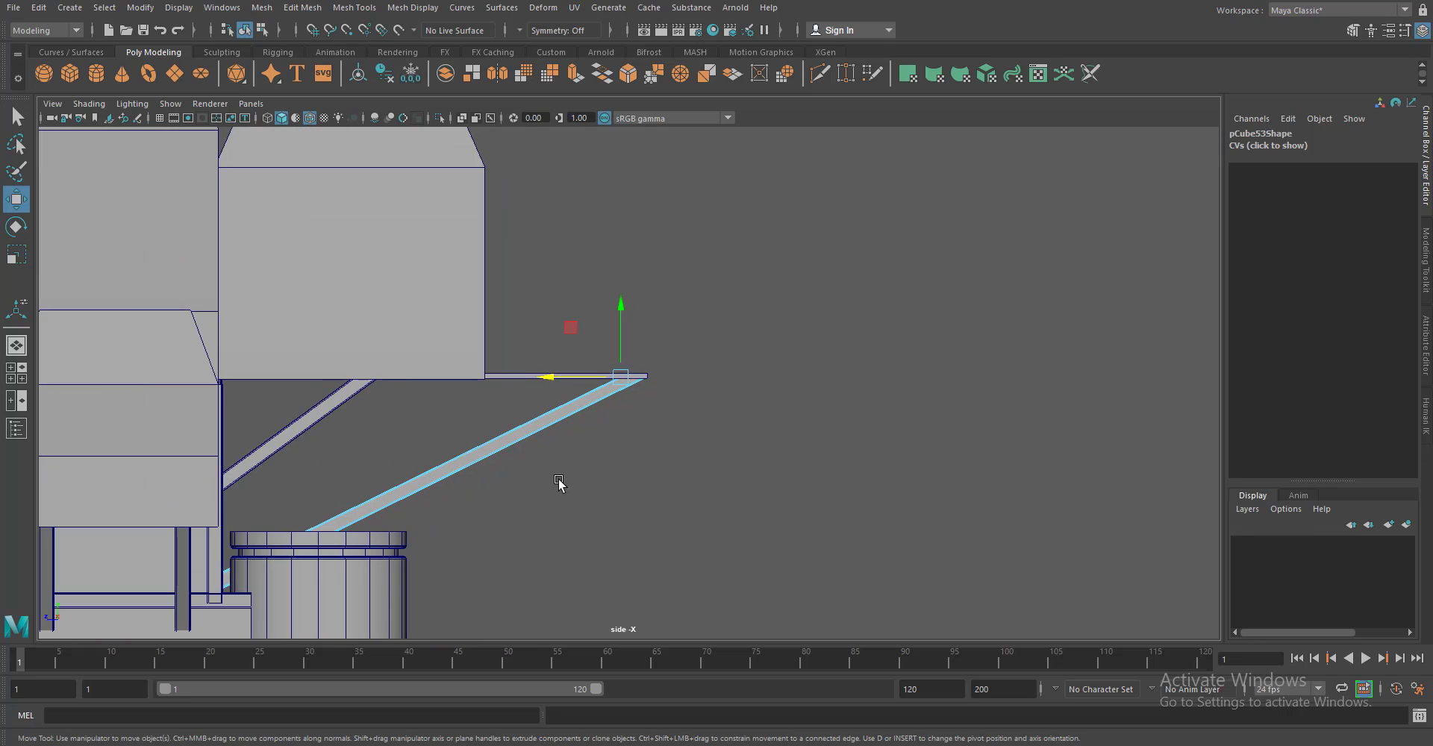
{"action": "left_click_drag", "start_coordinate": [576, 374], "coordinate": [642, 336]}
Pull the lower strut pair's end vertices back toward the housing in side view
{"action": "left_click_drag", "start_coordinate": [698, 440], "coordinate": [720, 531]}
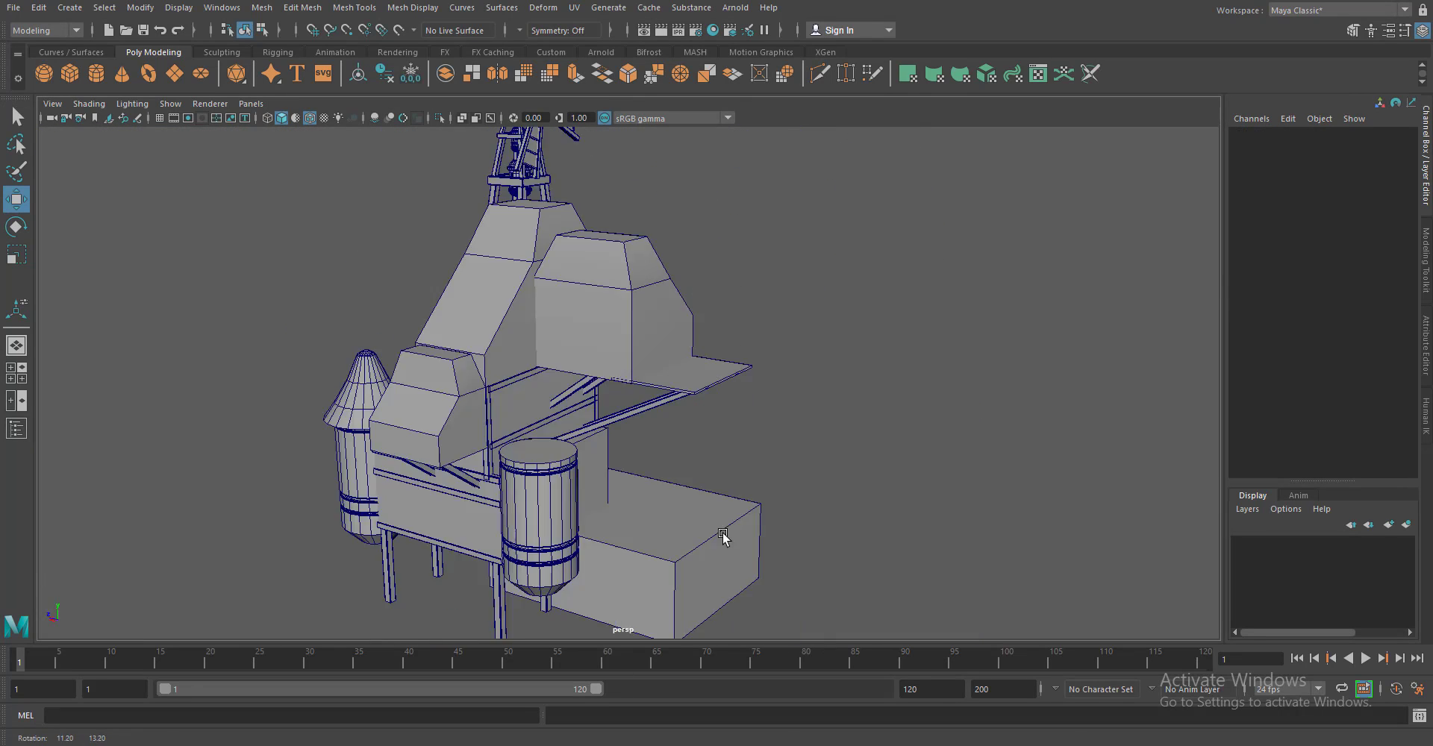
{"action": "scroll", "scroll_direction": "up", "scroll_amount": 3}
{"action": "left_click", "coordinate": [709, 404]}
{"action": "key", "text": "space"}
{"action": "left_click_drag", "start_coordinate": [737, 448], "coordinate": [616, 507]}
{"action": "key", "text": "F9"}
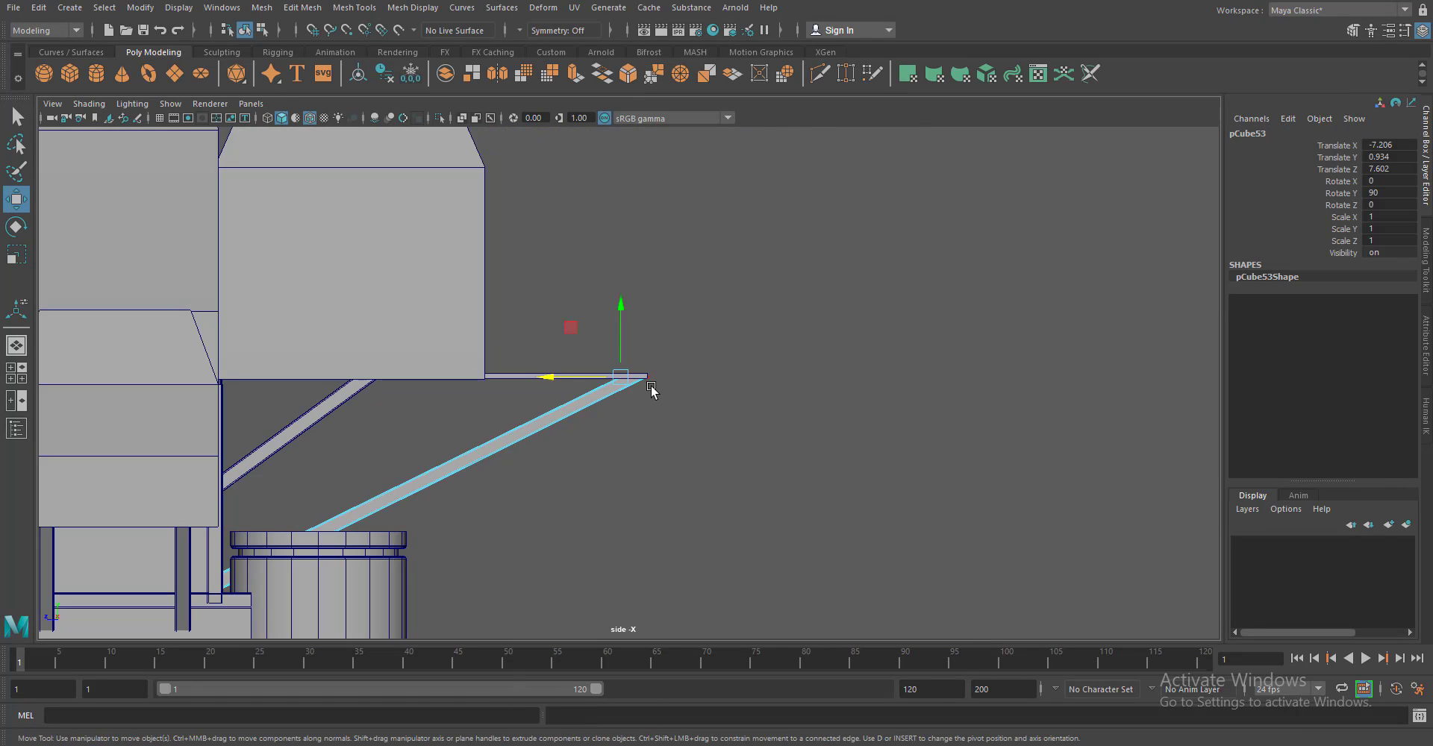
{"action": "left_click_drag", "start_coordinate": [659, 391], "coordinate": [501, 384]}
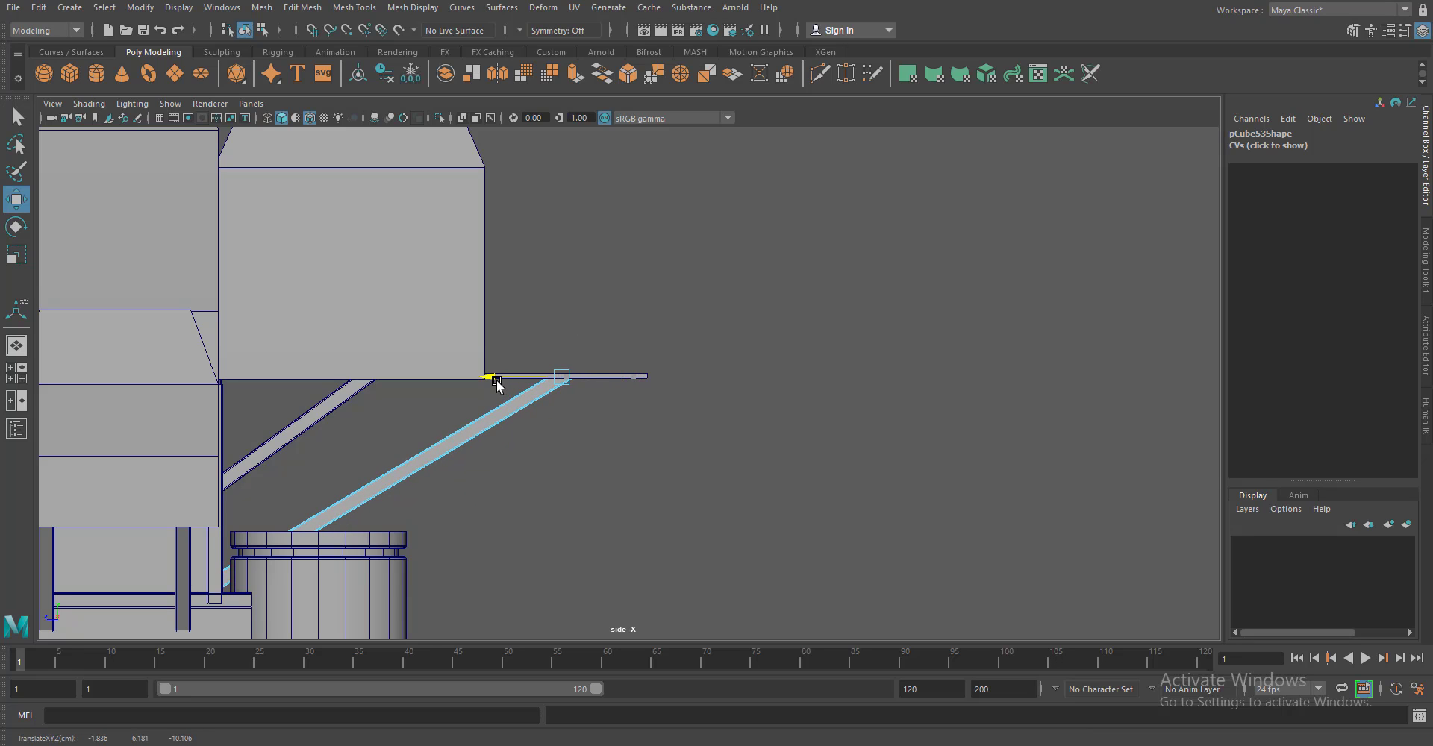
{"action": "key", "text": "F8"}
Rotate and scale the upper diagonal strut into a brace angle
{"action": "left_click", "coordinate": [350, 398]}
{"action": "key", "text": "e"}
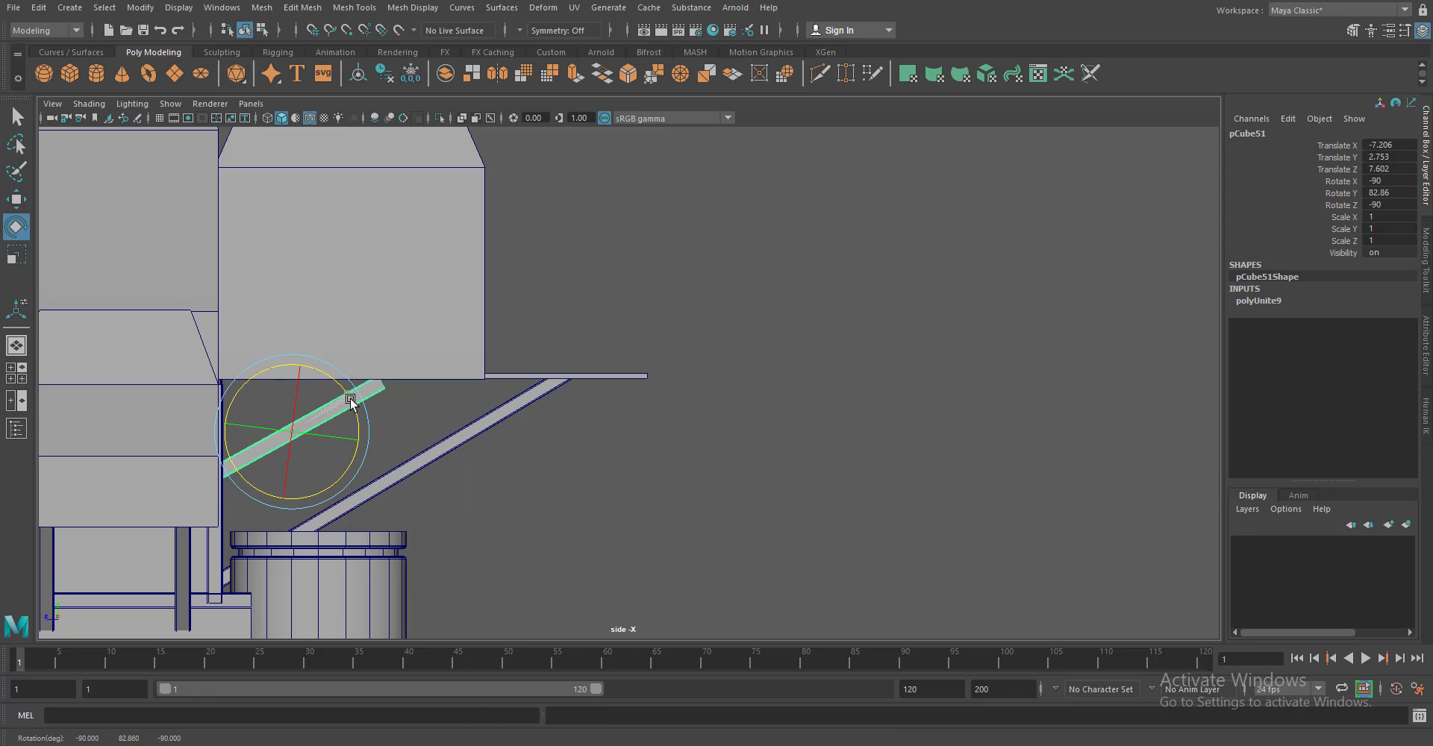
{"action": "key", "text": "r"}
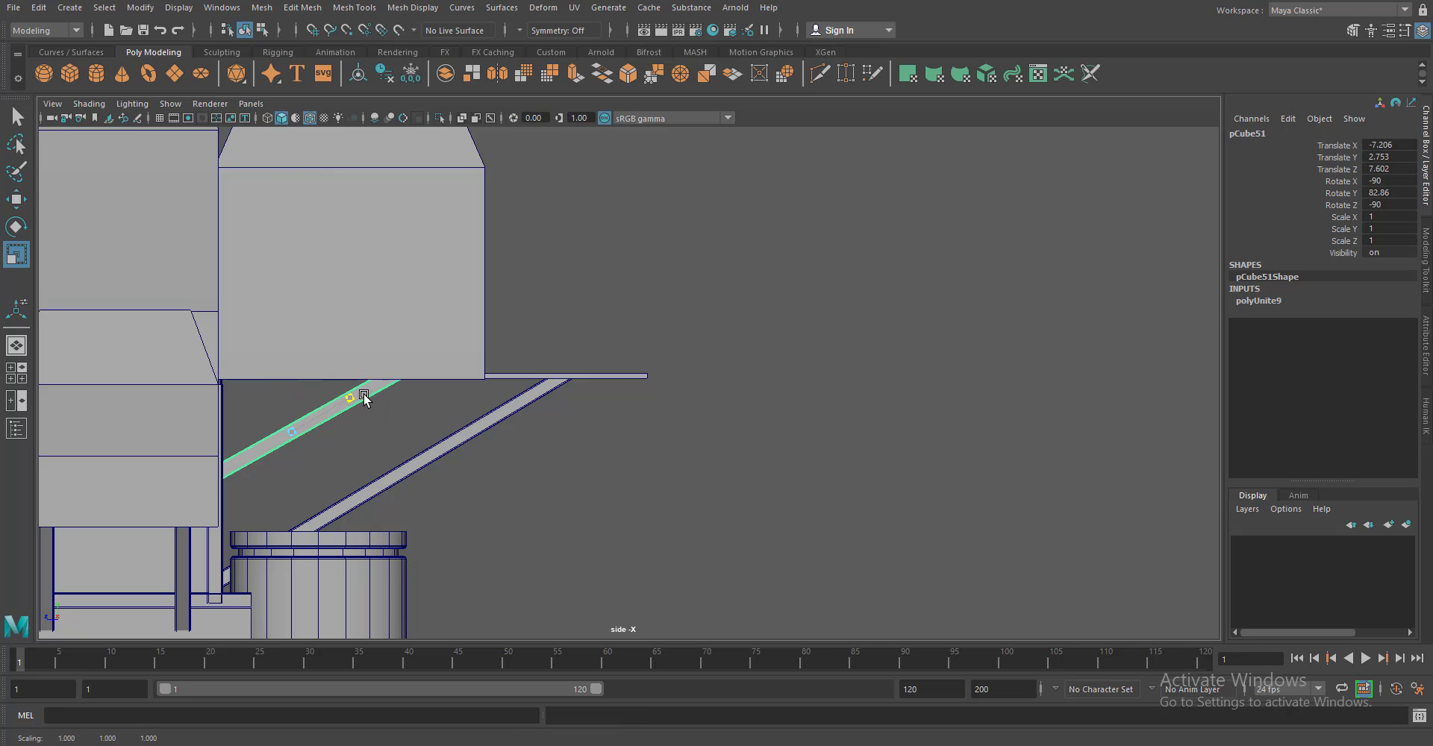
{"action": "left_click", "coordinate": [765, 541]}
Raise a vertical beam over the platform and scale it down into a thin post
{"action": "key", "text": "f"}
{"action": "scroll", "scroll_direction": "up", "scroll_amount": 3}
{"action": "left_click", "coordinate": [426, 471]}
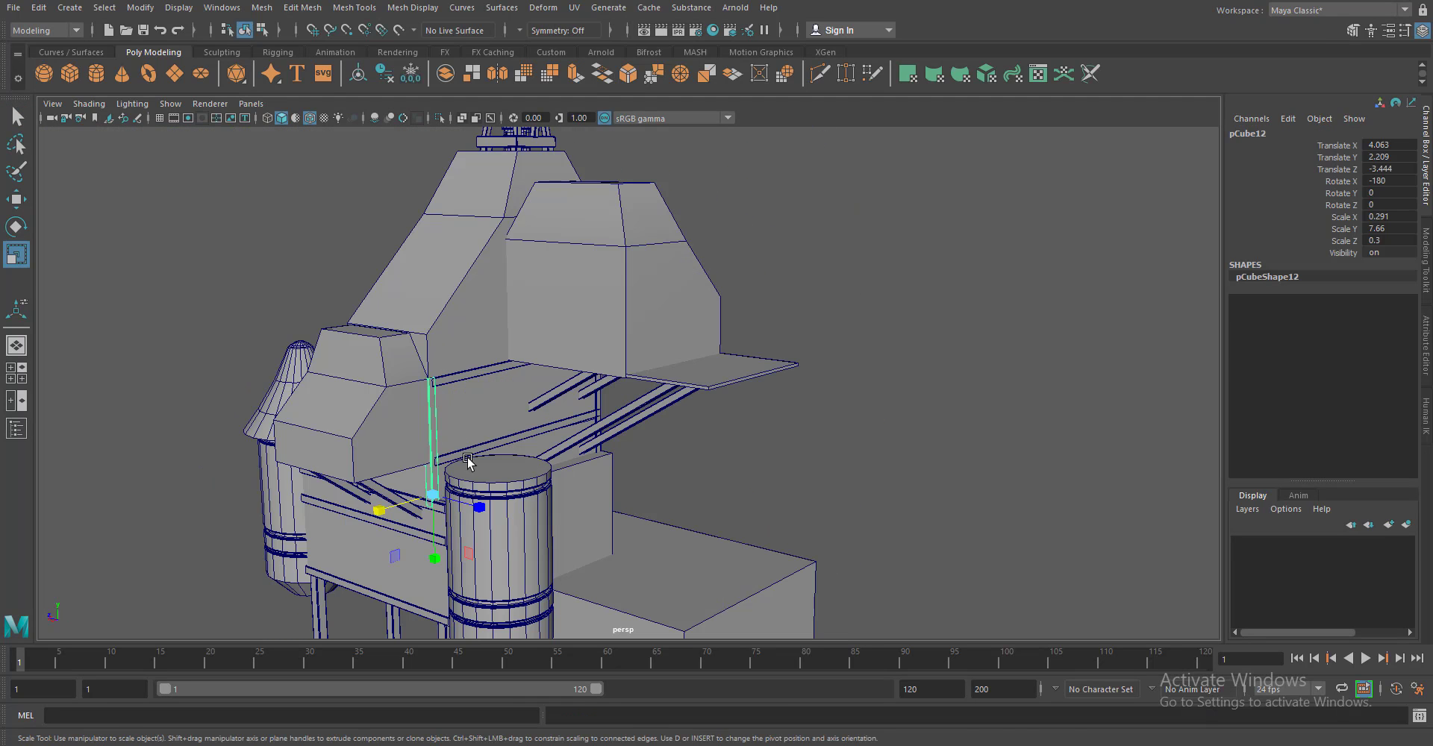
{"action": "key", "text": "w"}
{"action": "left_click_drag", "start_coordinate": [427, 433], "coordinate": [427, 328]}
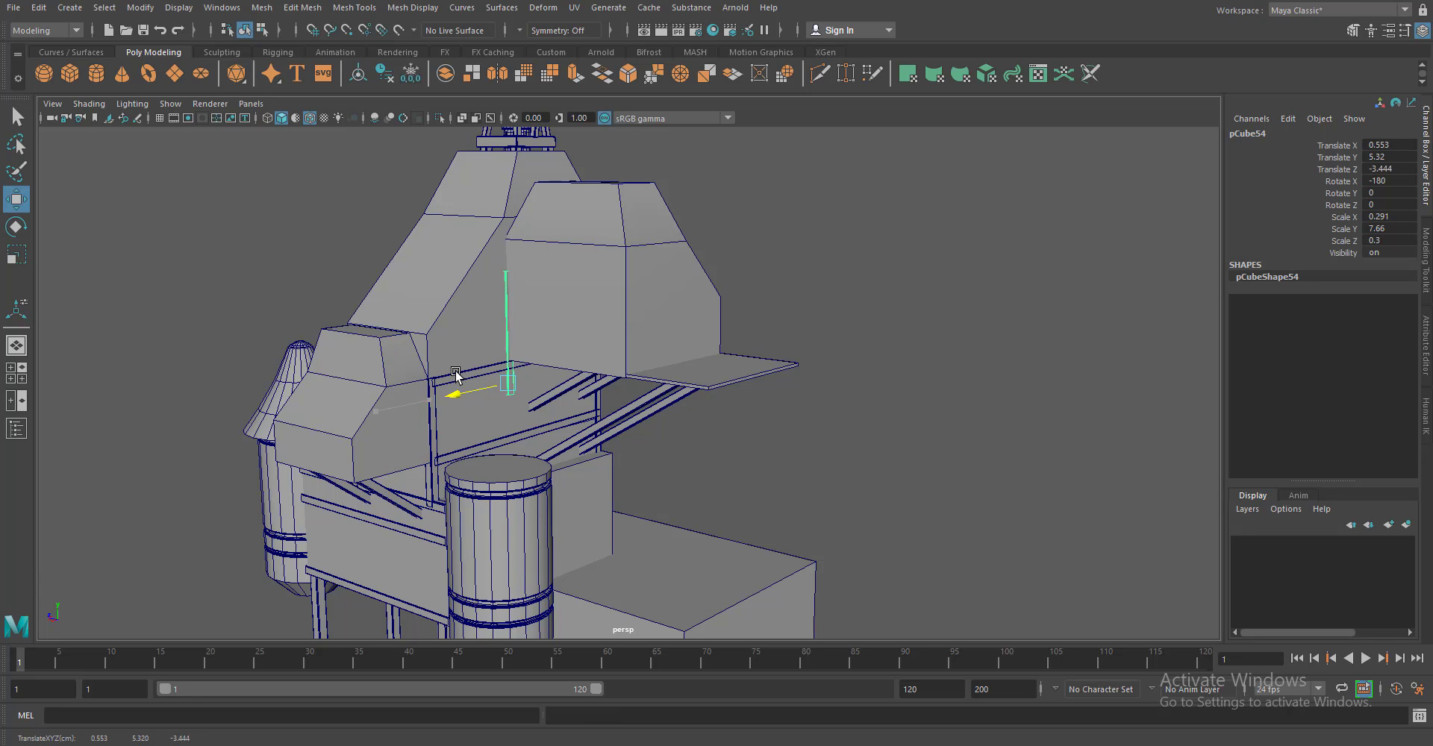
{"action": "left_click_drag", "start_coordinate": [593, 404], "coordinate": [619, 448]}
{"action": "left_click_drag", "start_coordinate": [620, 448], "coordinate": [639, 463]}
{"action": "key", "text": "r"}
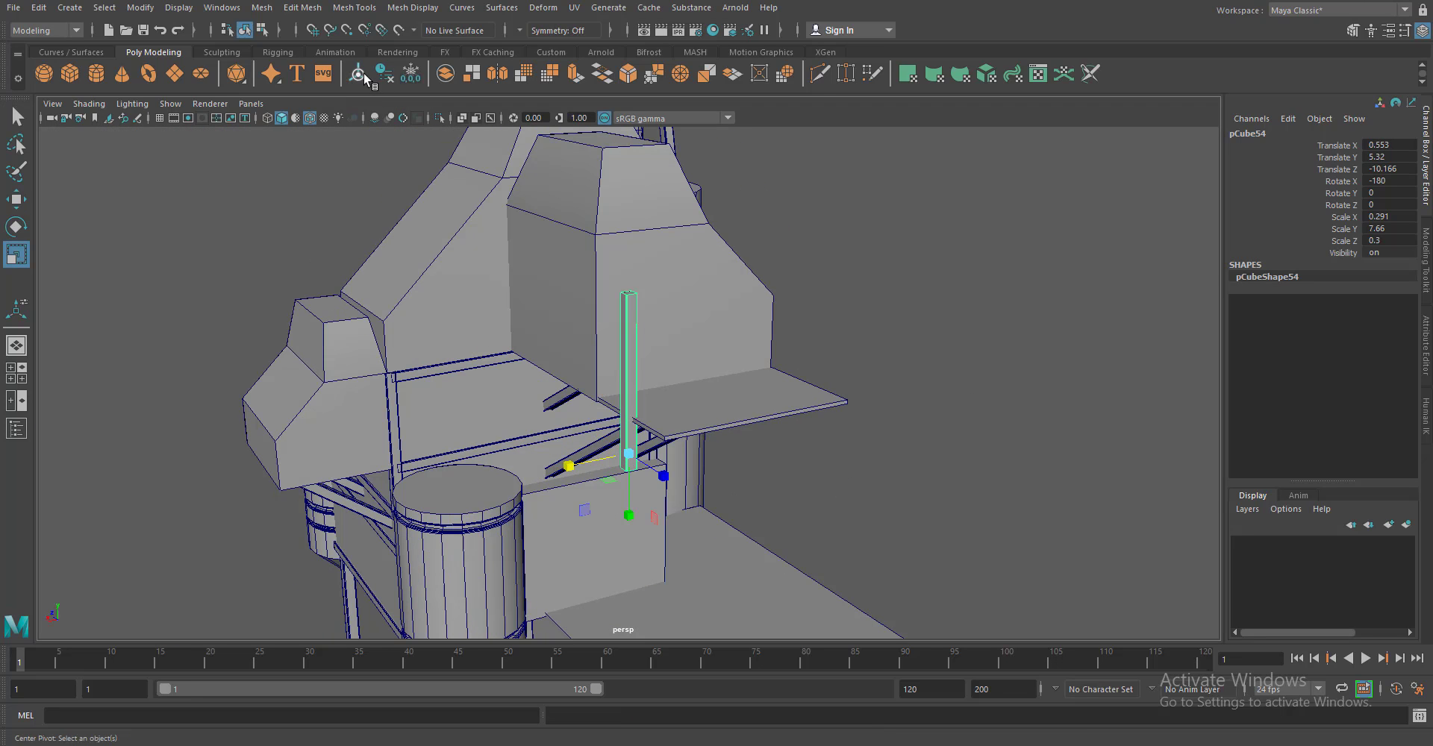
{"action": "left_click", "coordinate": [358, 73]}
{"action": "left_click_drag", "start_coordinate": [628, 382], "coordinate": [627, 387]}
{"action": "key", "text": "f"}
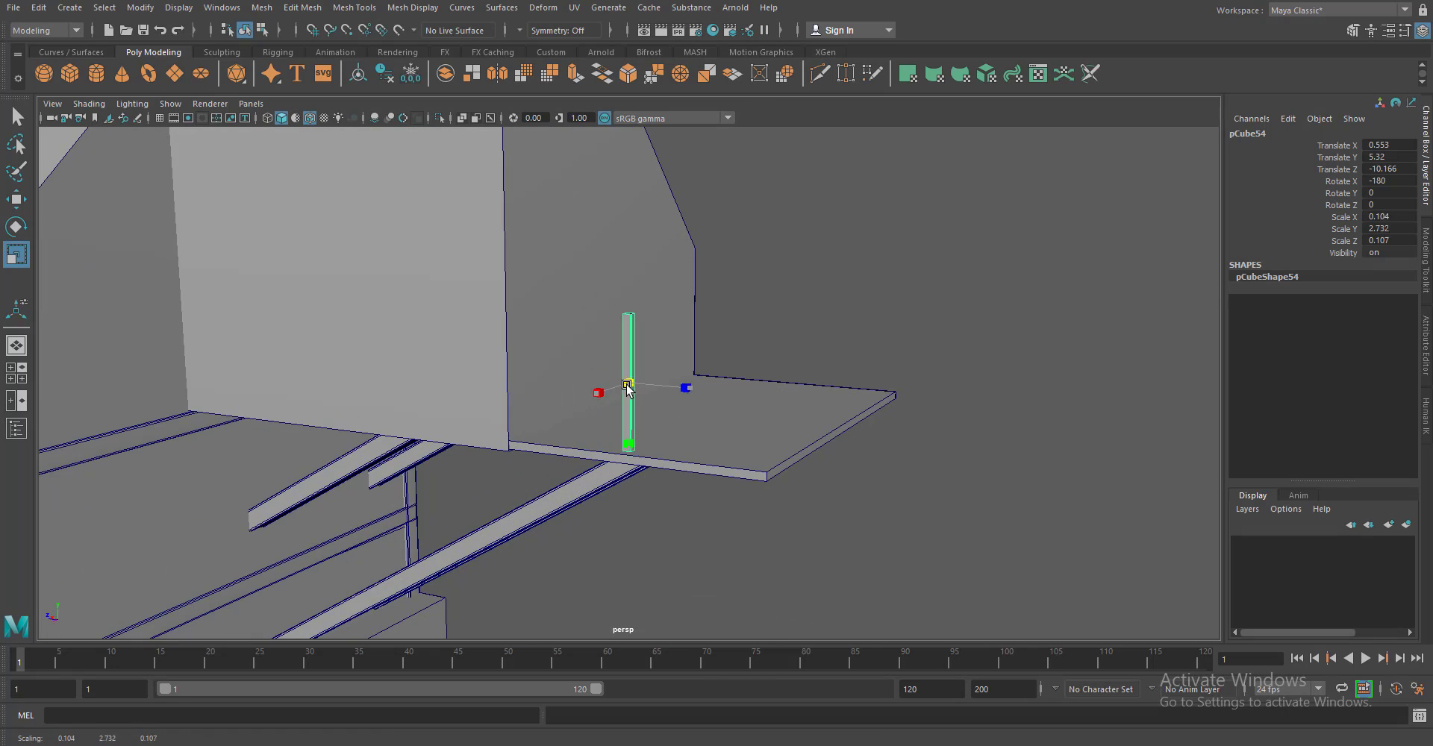
Set the post on the platform edge and repeat evenly spaced copies along the front edge
{"action": "key", "text": "w"}
{"action": "left_click_drag", "start_coordinate": [630, 326], "coordinate": [631, 347]}
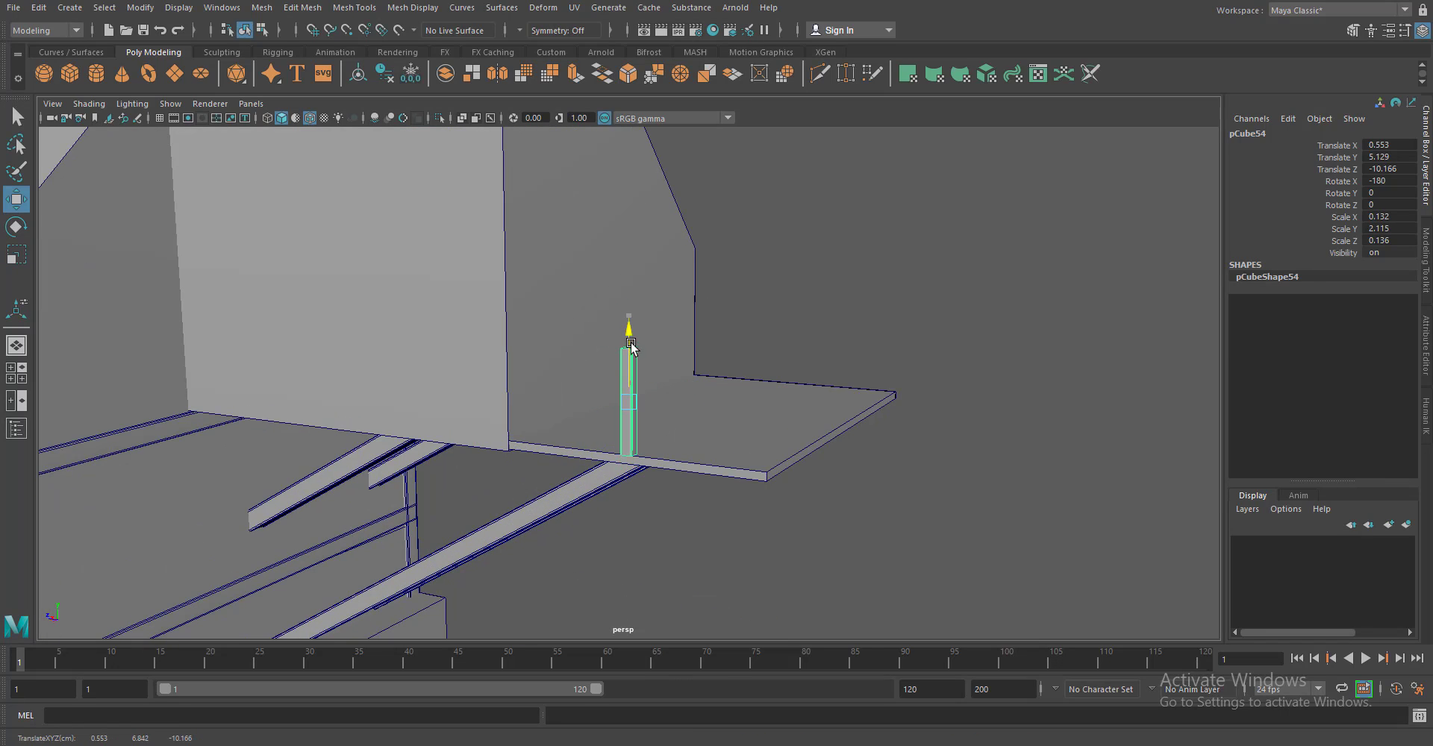
{"action": "left_click_drag", "start_coordinate": [758, 549], "coordinate": [599, 496]}
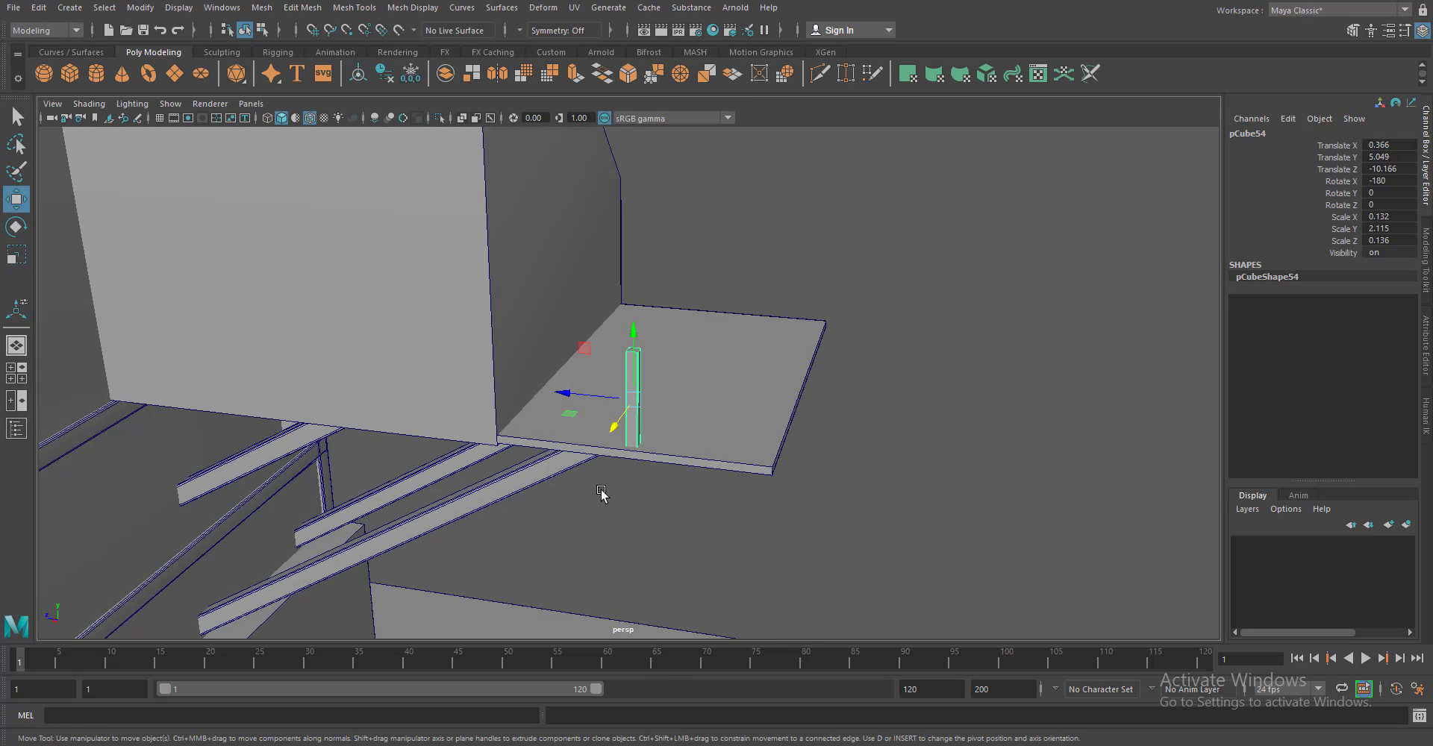
{"action": "left_click_drag", "start_coordinate": [570, 401], "coordinate": [515, 394]}
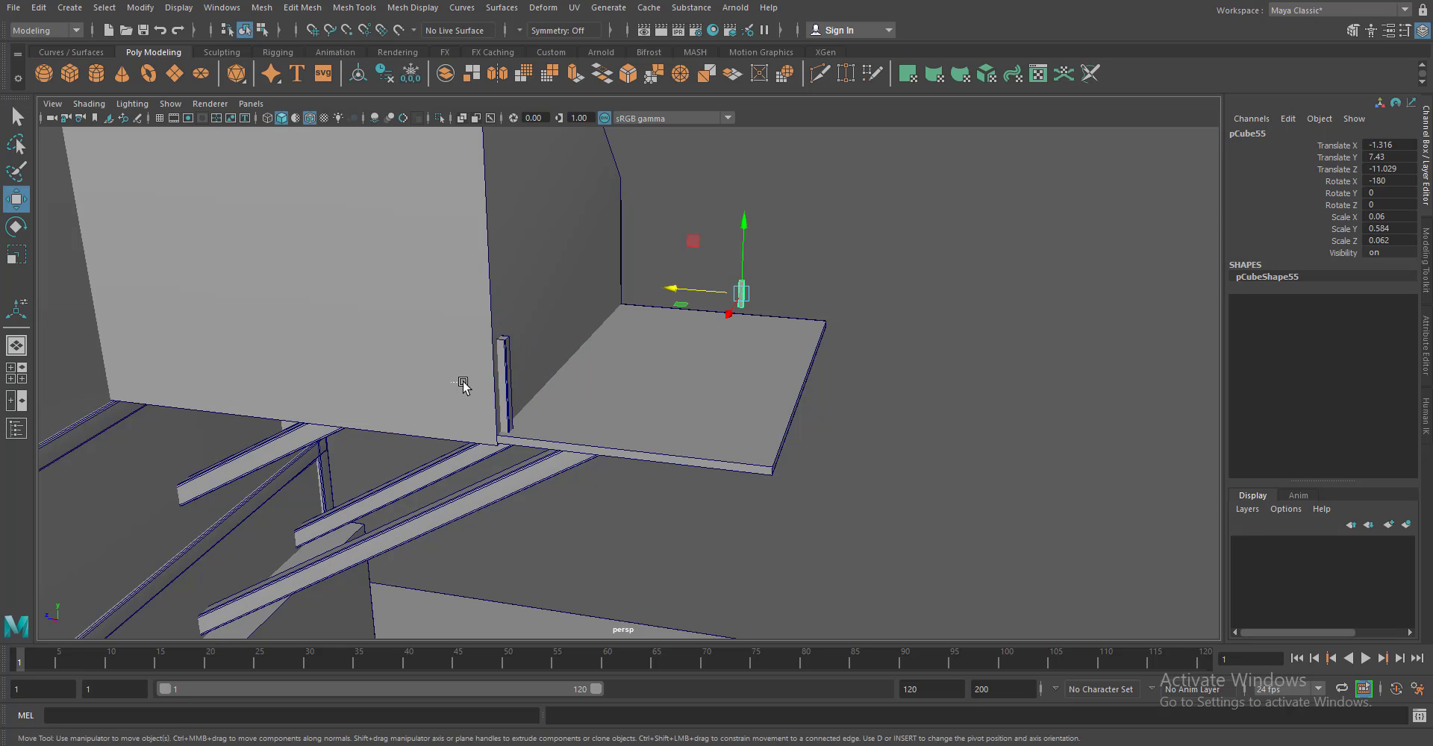
{"action": "left_click", "coordinate": [742, 294]}
{"action": "left_click", "coordinate": [583, 512]}
{"action": "key", "text": "ctrl+z"}
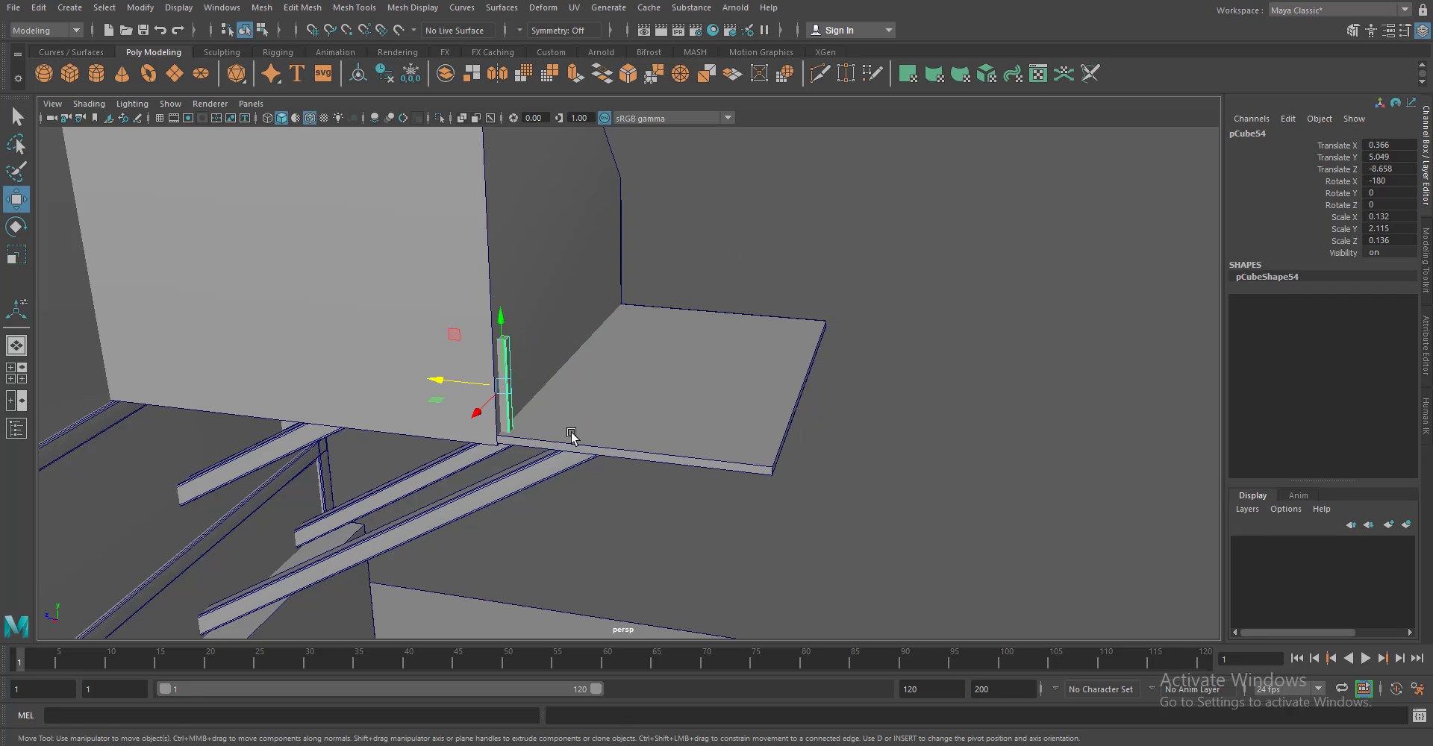
{"action": "left_click_drag", "start_coordinate": [439, 384], "coordinate": [506, 395]}
{"action": "key", "text": "shift+d"}
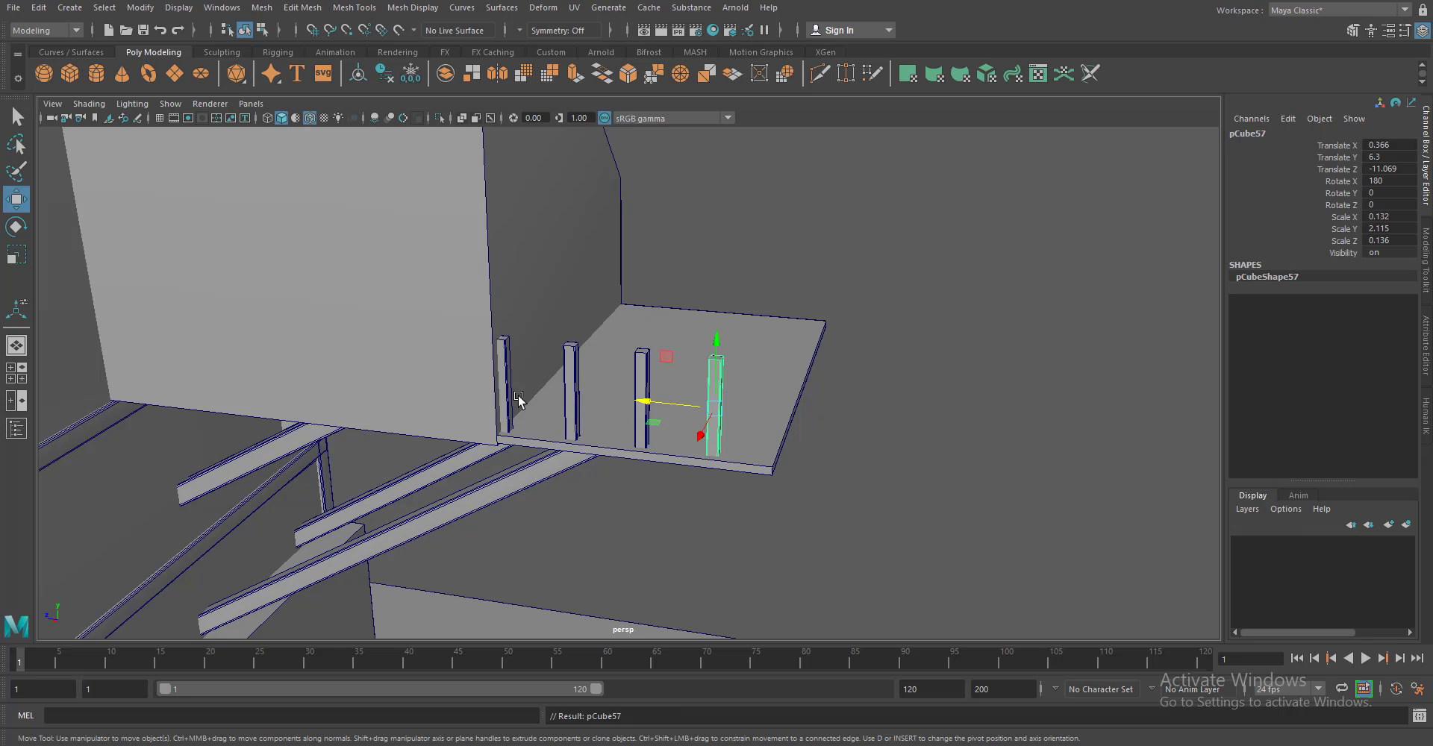
{"action": "left_click_drag", "start_coordinate": [591, 415], "coordinate": [620, 407]}
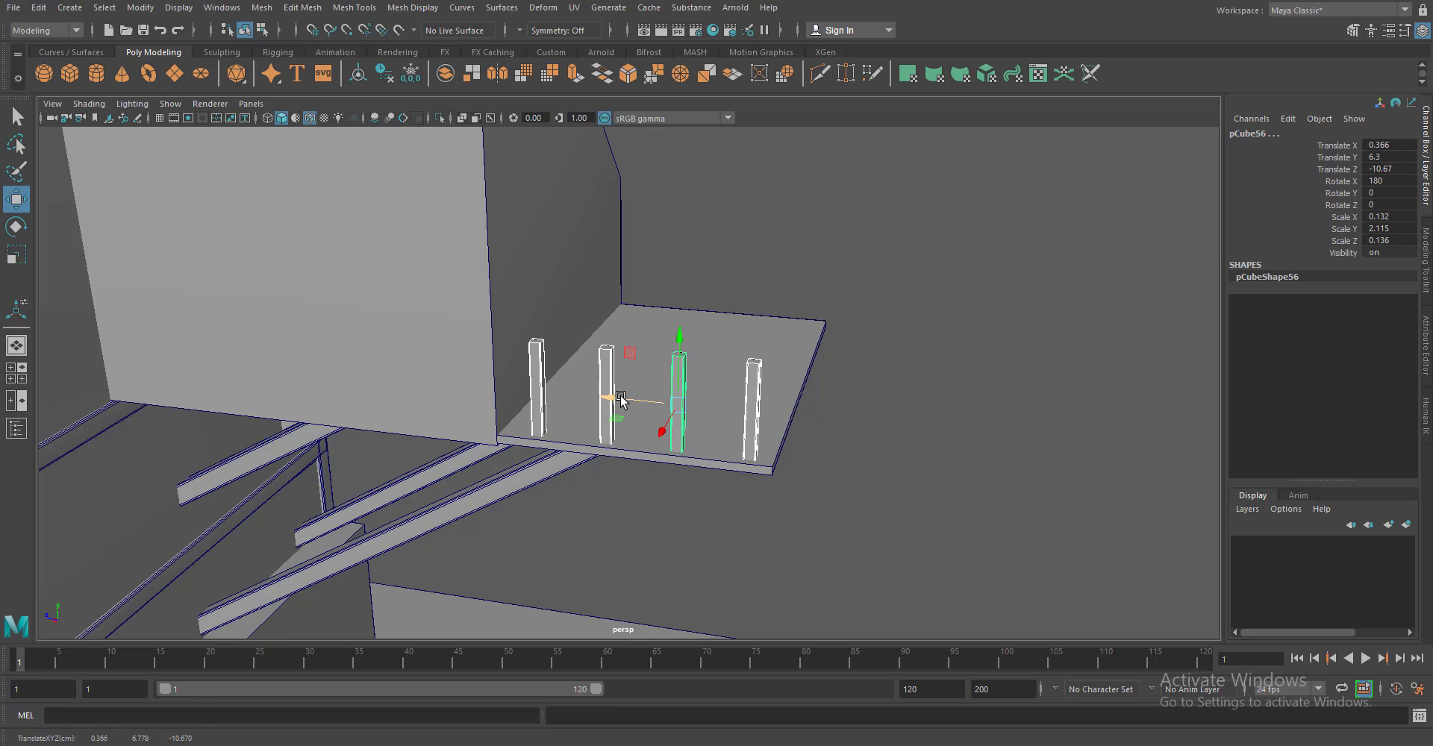
Duplicate the row of posts, rotate it 90 degrees and place it along the side edge
{"action": "key", "text": "ctrl+d"}
{"action": "left_click_drag", "start_coordinate": [618, 401], "coordinate": [598, 439]}
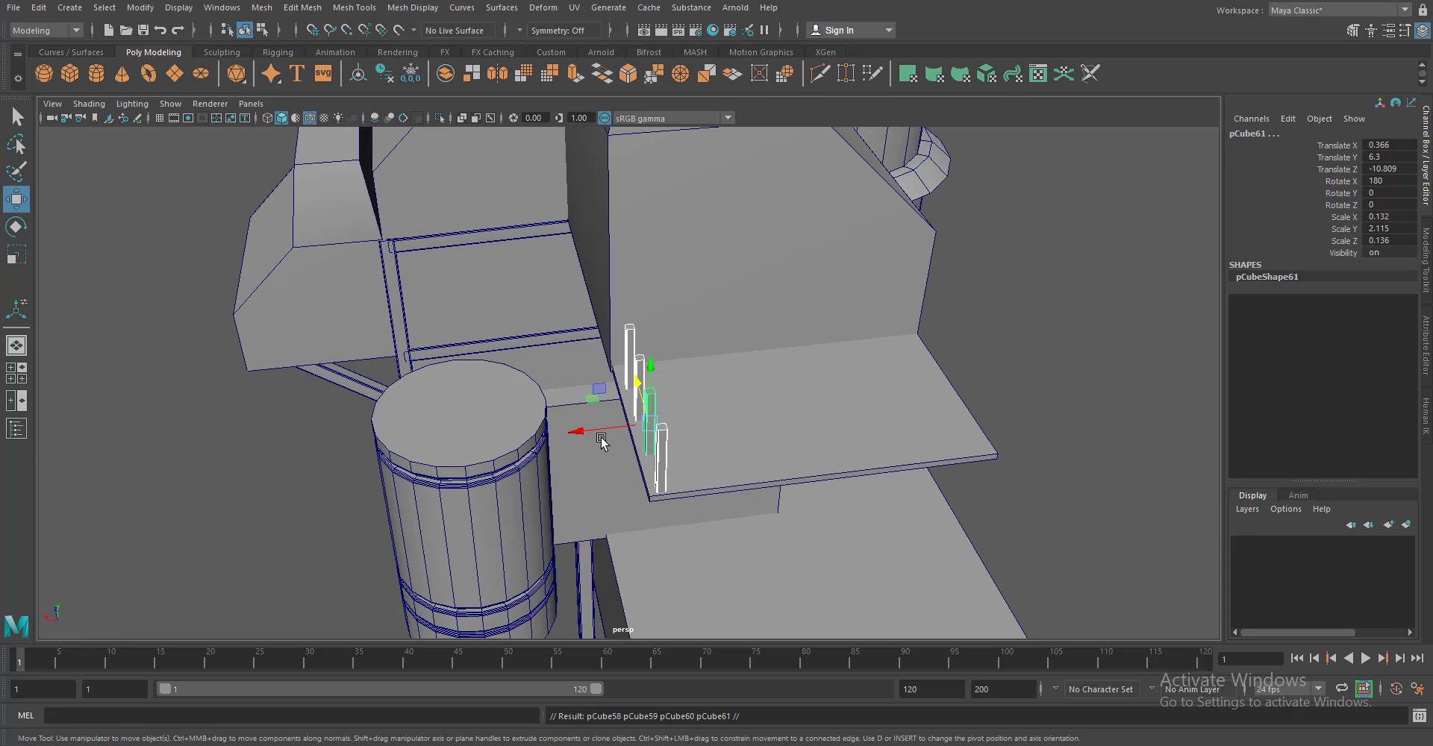
{"action": "left_click_drag", "start_coordinate": [598, 439], "coordinate": [911, 431]}
{"action": "left_click_drag", "start_coordinate": [917, 433], "coordinate": [716, 416]}
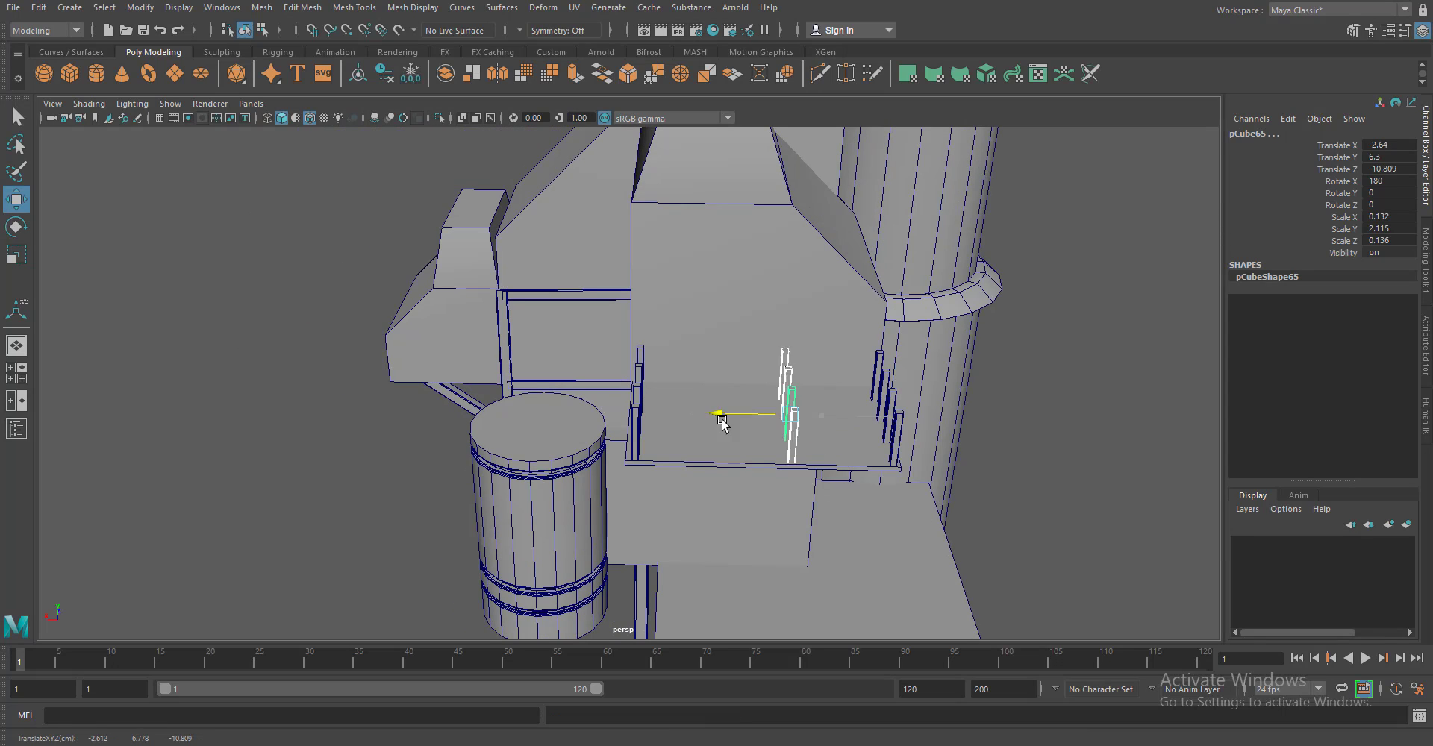
{"action": "key", "text": "e"}
{"action": "left_click_drag", "start_coordinate": [757, 469], "coordinate": [927, 490]}
{"action": "key", "text": "Return"}
{"action": "key", "text": "w"}
{"action": "left_click_drag", "start_coordinate": [694, 317], "coordinate": [785, 477]}
Lay one post flat at -90 degrees to start a horizontal rail
{"action": "left_click", "coordinate": [873, 459]}
{"action": "left_click", "coordinate": [735, 453]}
{"action": "left_click_drag", "start_coordinate": [723, 485], "coordinate": [719, 552]}
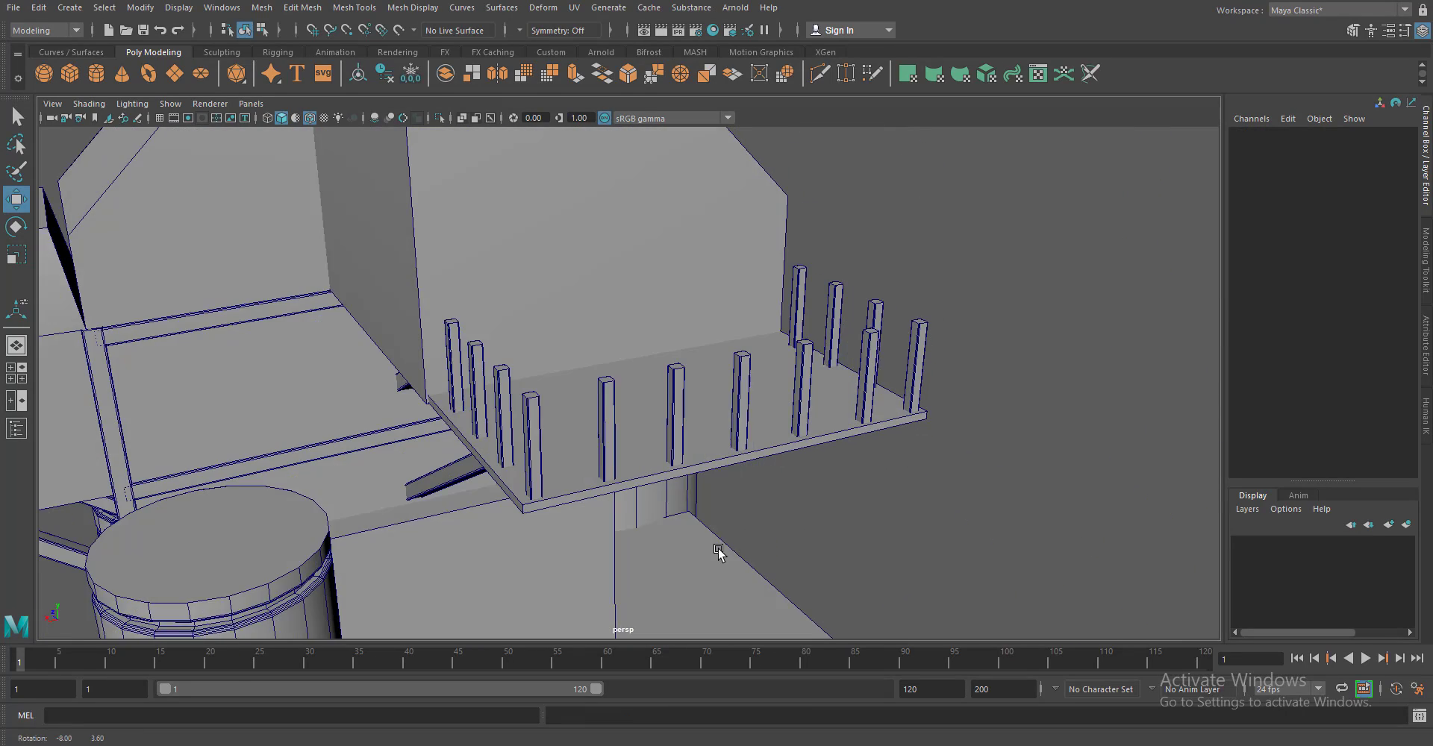
{"action": "left_click", "coordinate": [505, 418]}
{"action": "left_click_drag", "start_coordinate": [505, 417], "coordinate": [521, 444]}
{"action": "type", "text": "e"}
{"action": "type", "text": "0"}
{"action": "key", "text": "Return"}
{"action": "type", "text": "90"}
{"action": "key", "text": "Return"}
Fit the rail along the front posts and duplicate it into a second, lower rail
{"action": "key", "text": "r"}
{"action": "key", "text": "w"}
{"action": "key", "text": "r"}
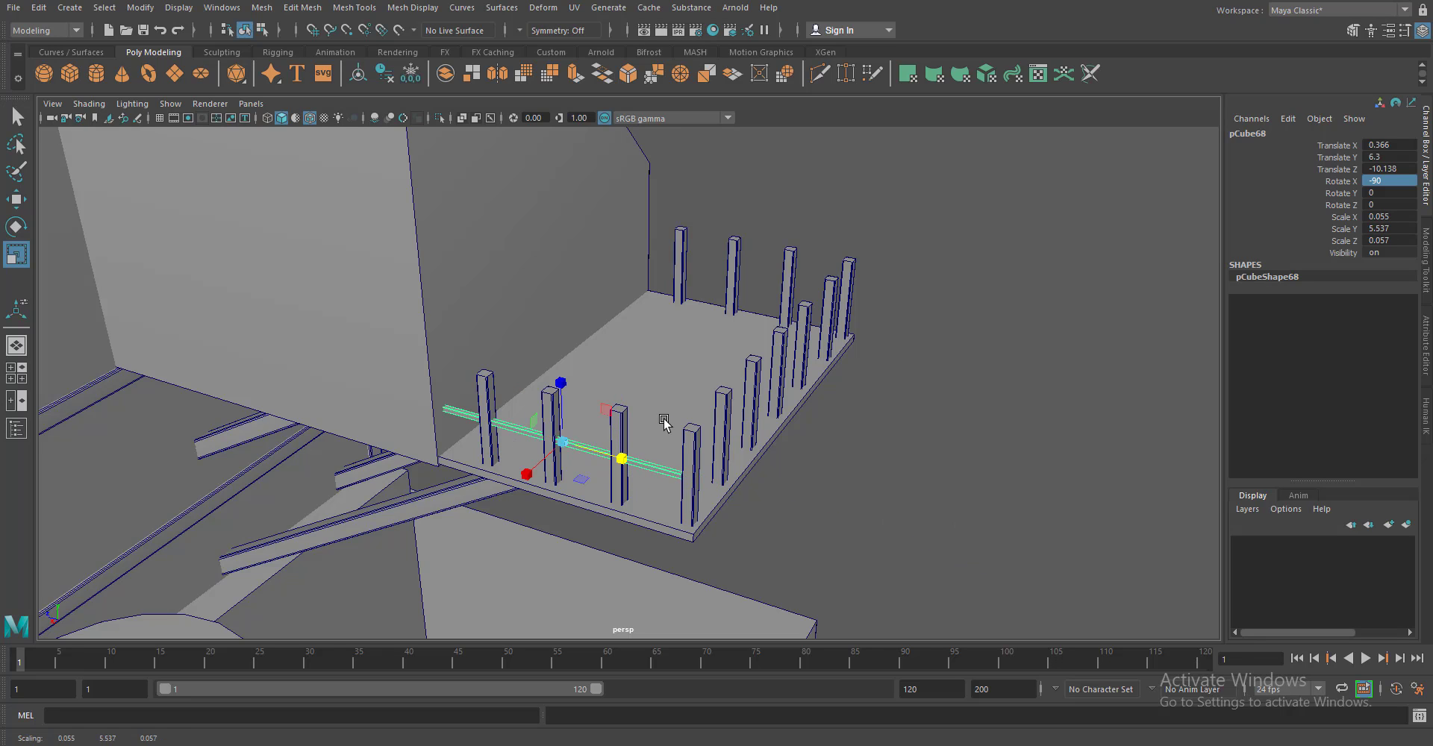
{"action": "key", "text": "w"}
{"action": "left_click_drag", "start_coordinate": [561, 385], "coordinate": [565, 357]}
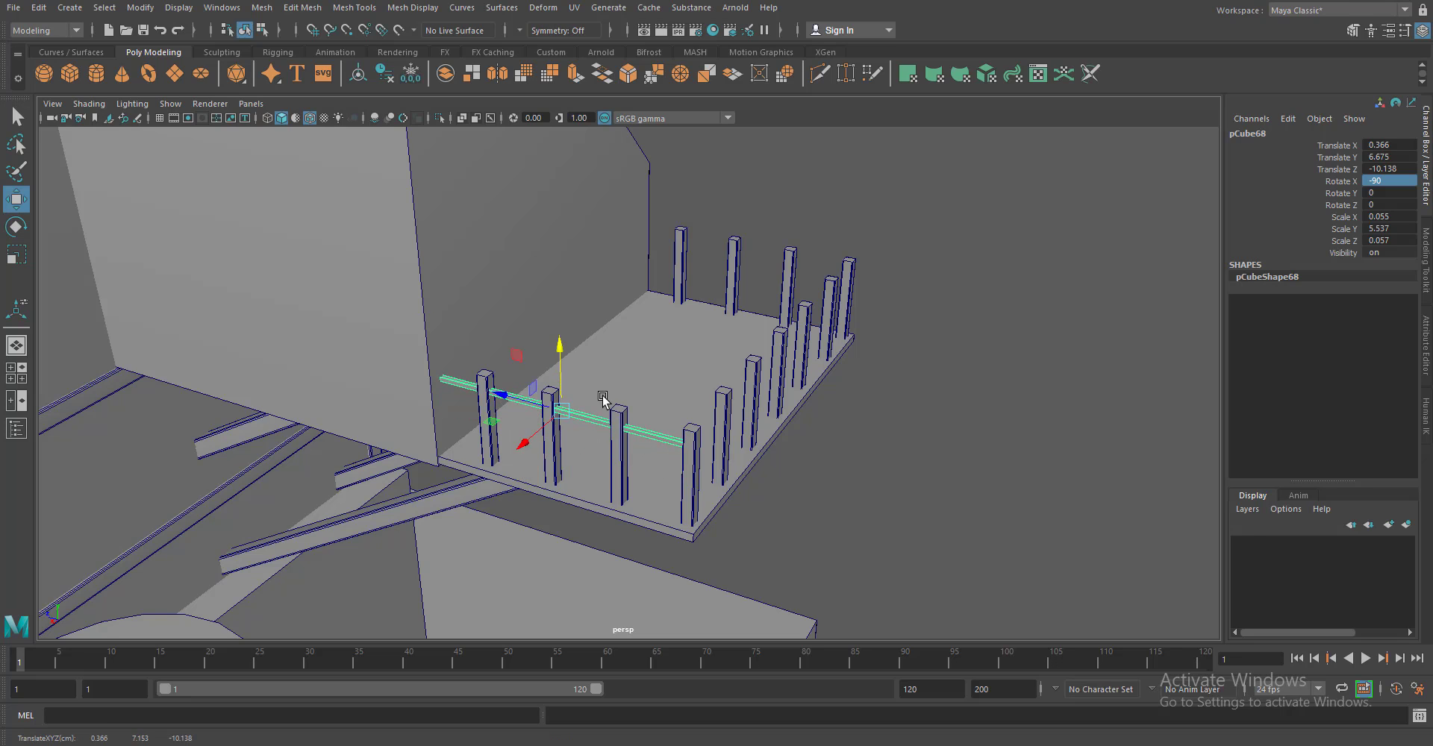
{"action": "key", "text": "ctrl+d"}
{"action": "left_click_drag", "start_coordinate": [560, 346], "coordinate": [561, 379]}
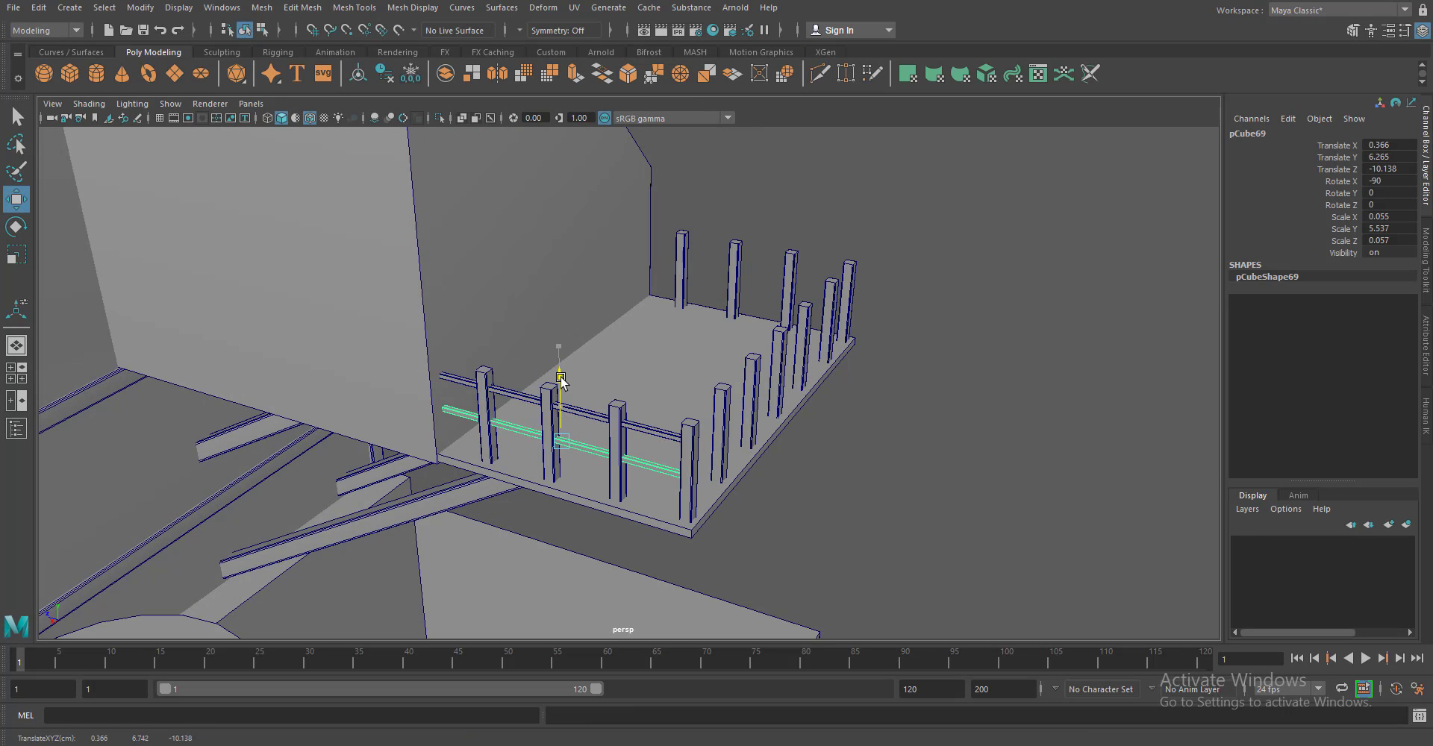
Copy both rails onto the back posts and along the fence, then combine them with Mesh > Combine
{"action": "left_click", "coordinate": [567, 409]}
{"action": "key", "text": "ctrl+d"}
{"action": "left_click_drag", "start_coordinate": [512, 432], "coordinate": [709, 282]}
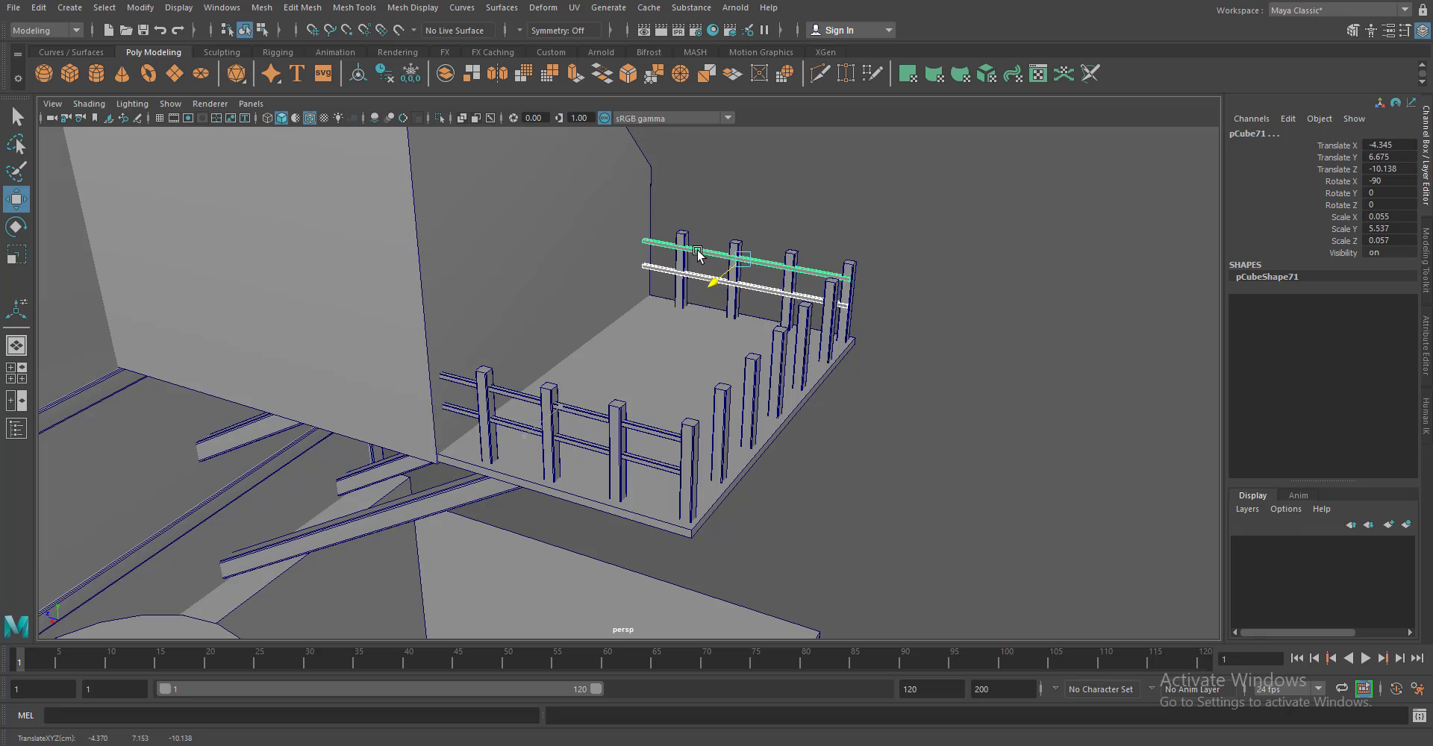
{"action": "key", "text": "f"}
{"action": "left_click_drag", "start_coordinate": [737, 422], "coordinate": [359, 483]}
{"action": "key", "text": "ctrl+d"}
{"action": "left_click", "coordinate": [262, 8]}
{"action": "left_click", "coordinate": [299, 53]}
Rotate the combined rails 90 degrees, stretch them to the side's length and seat them on the side posts
{"action": "key", "text": "e"}
{"action": "left_click_drag", "start_coordinate": [375, 410], "coordinate": [394, 415]}
{"action": "type", "text": "0"}
{"action": "key", "text": "Return"}
{"action": "scroll", "scroll_direction": "down", "scroll_amount": 3}
{"action": "key", "text": "w"}
{"action": "key", "text": "r"}
{"action": "key", "text": "w"}
Select an end face of the base box, then return to object selection
{"action": "scroll", "scroll_direction": "down", "scroll_amount": 3}
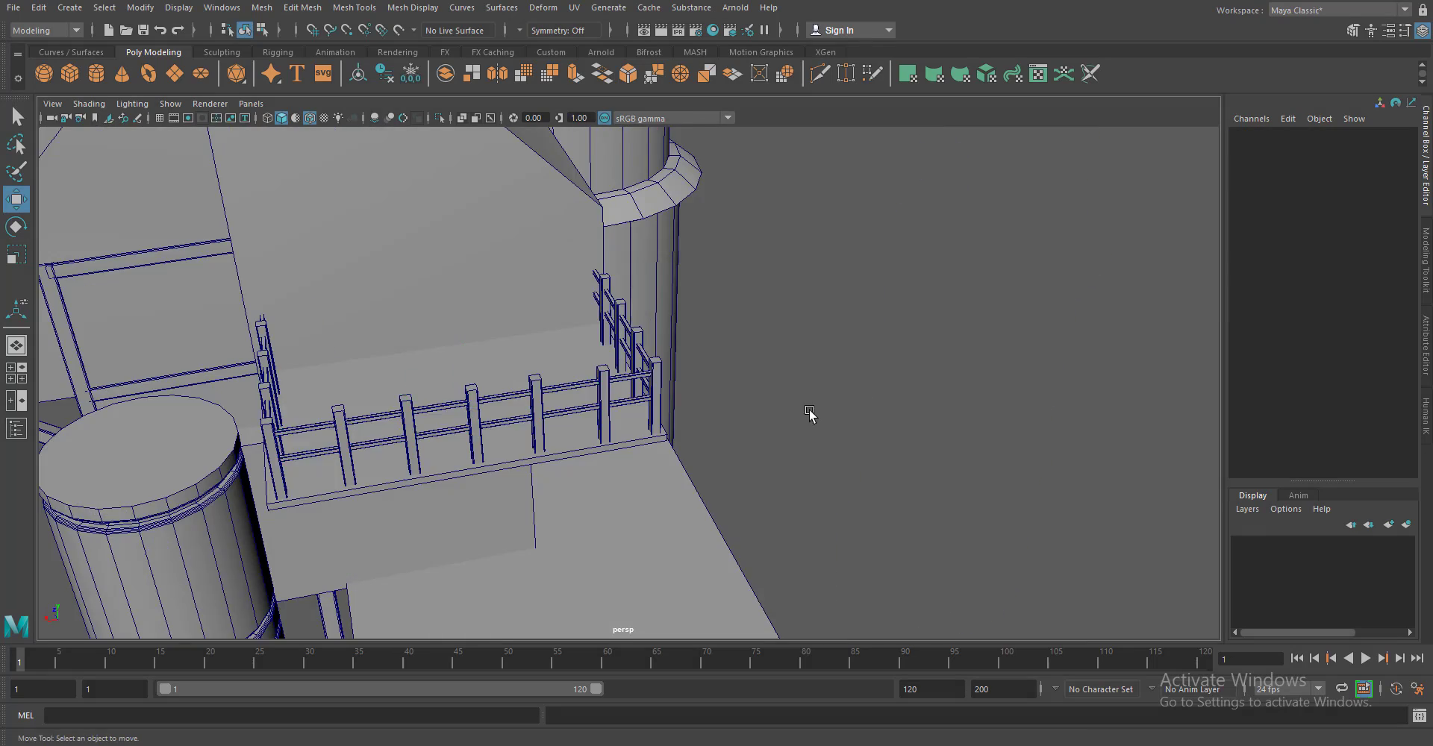
{"action": "scroll", "scroll_direction": "down", "scroll_amount": 3}
{"action": "left_click_drag", "start_coordinate": [649, 411], "coordinate": [672, 328]}
{"action": "left_click", "coordinate": [678, 554]}
{"action": "left_click_drag", "start_coordinate": [709, 534], "coordinate": [640, 530]}
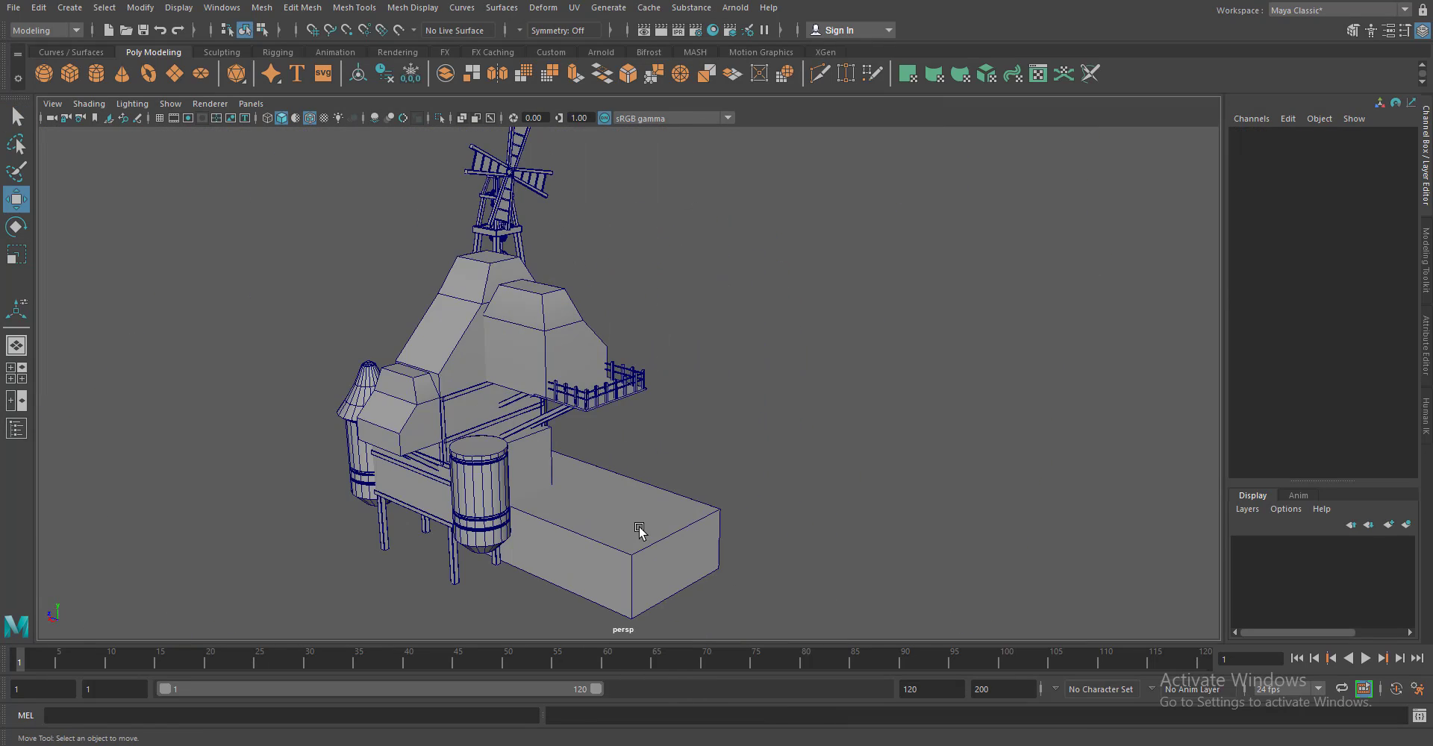
Toggle wireframe on shaded models, then duplicate a brace plank and tilt the copy
{"action": "left_click", "coordinate": [309, 118]}
{"action": "left_click", "coordinate": [374, 118]}
{"action": "left_click_drag", "start_coordinate": [694, 435], "coordinate": [365, 208]}
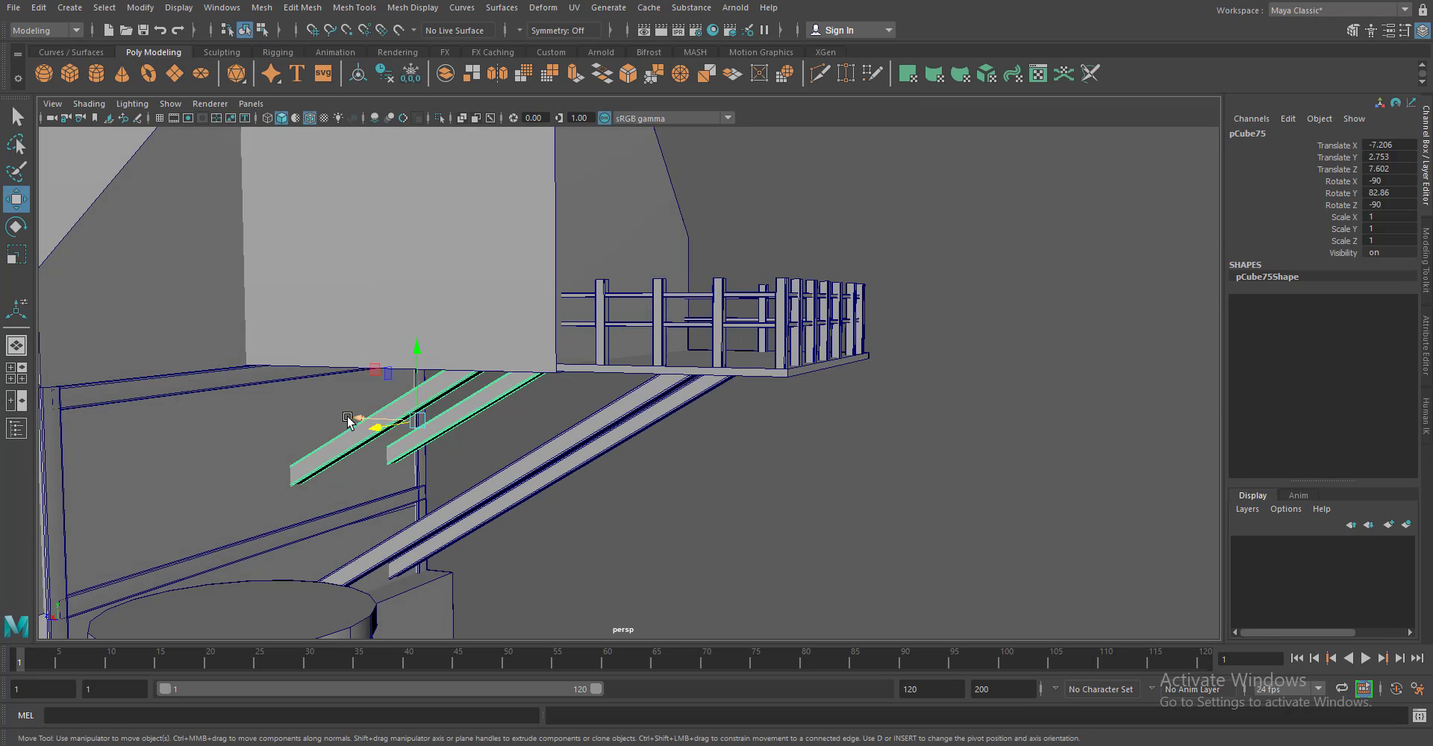
{"action": "key", "text": "e"}
{"action": "key", "text": "r"}
{"action": "left_click_drag", "start_coordinate": [489, 420], "coordinate": [538, 481]}
In the side view, reorient the plank copy and move it up toward the platform
{"action": "double_click", "coordinate": [16, 255]}
{"action": "left_click", "coordinate": [521, 120]}
{"action": "scroll", "scroll_direction": "up", "scroll_amount": 3}
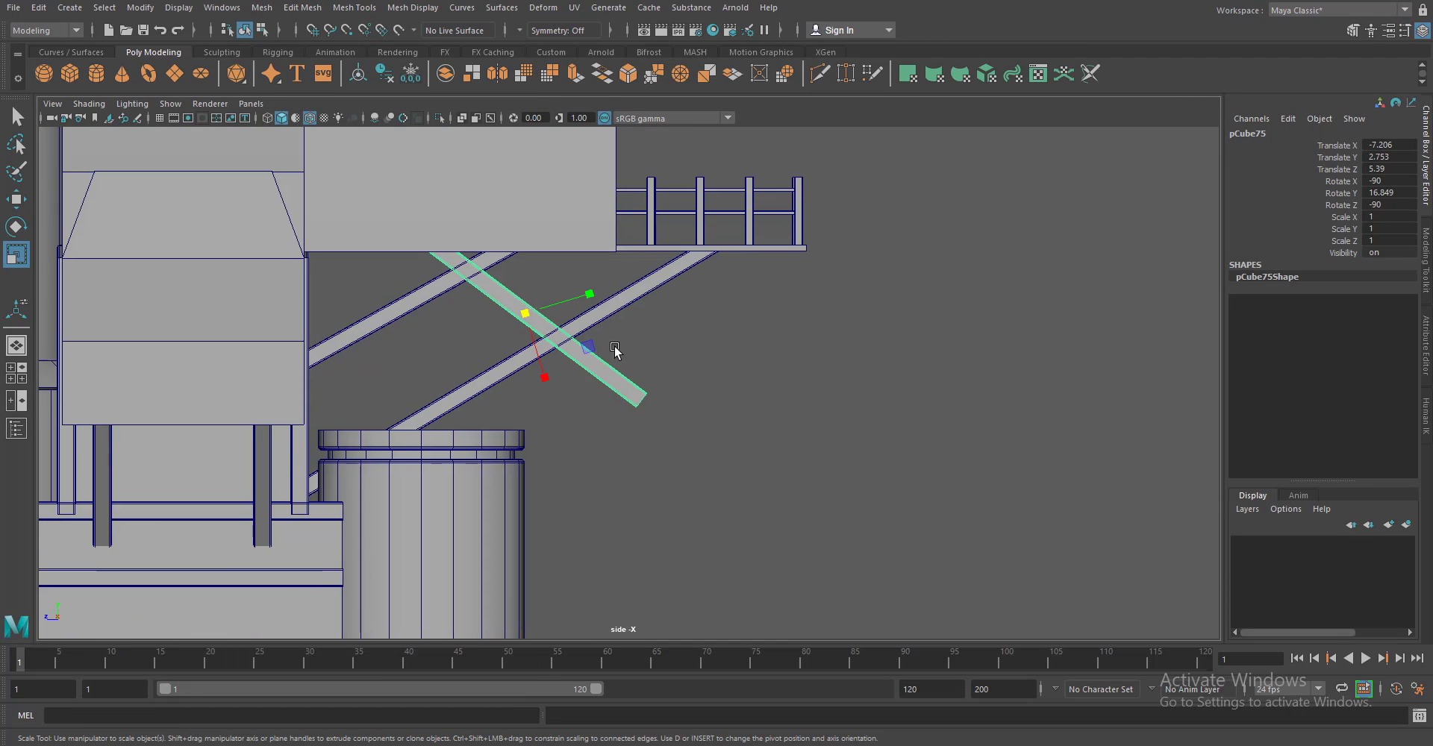
{"action": "scroll", "scroll_direction": "up", "scroll_amount": 3}
{"action": "left_click_drag", "start_coordinate": [562, 426], "coordinate": [508, 357]}
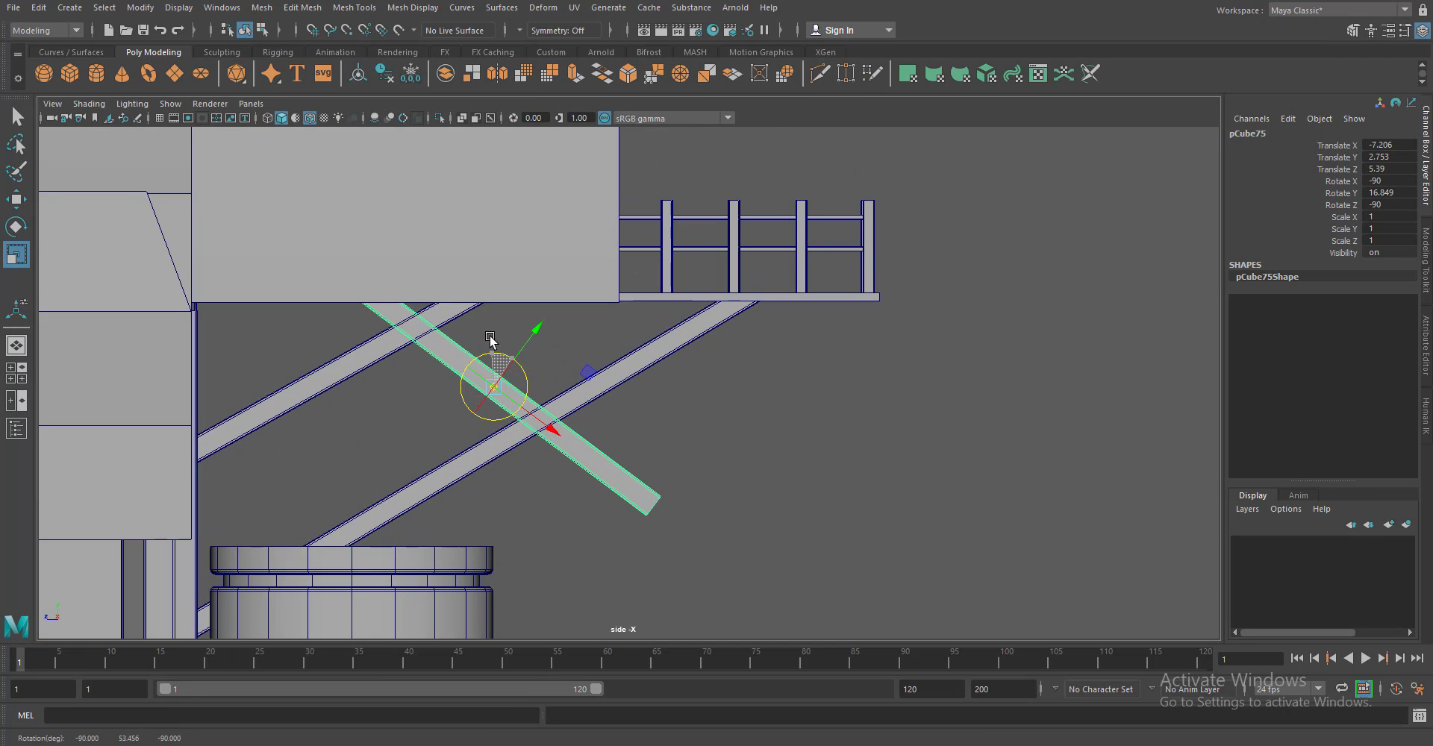
{"action": "key", "text": "w"}
{"action": "left_click_drag", "start_coordinate": [544, 422], "coordinate": [588, 347]}
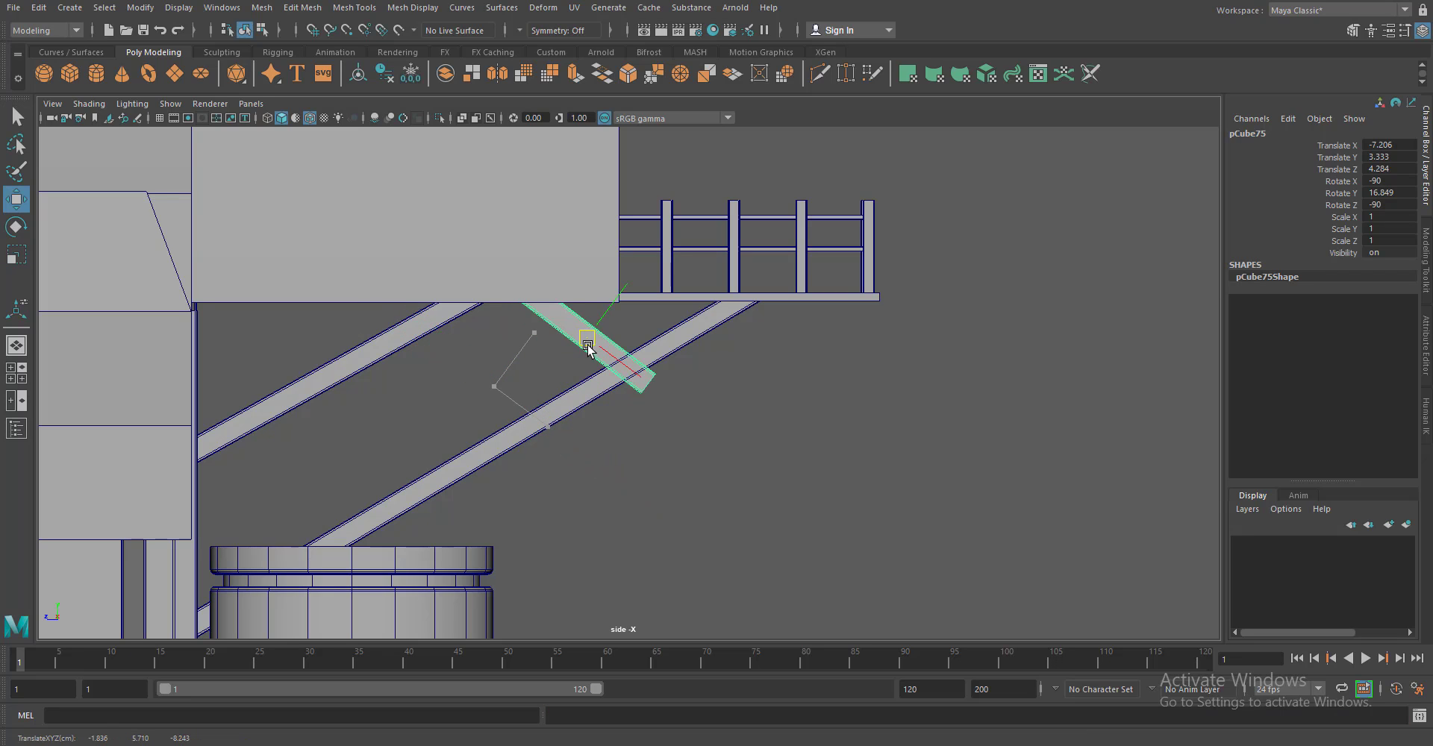
Steepen the plank and settle it as a short strut between brace and platform
{"action": "key", "text": "e"}
{"action": "left_click_drag", "start_coordinate": [632, 307], "coordinate": [630, 320]}
{"action": "key", "text": "r"}
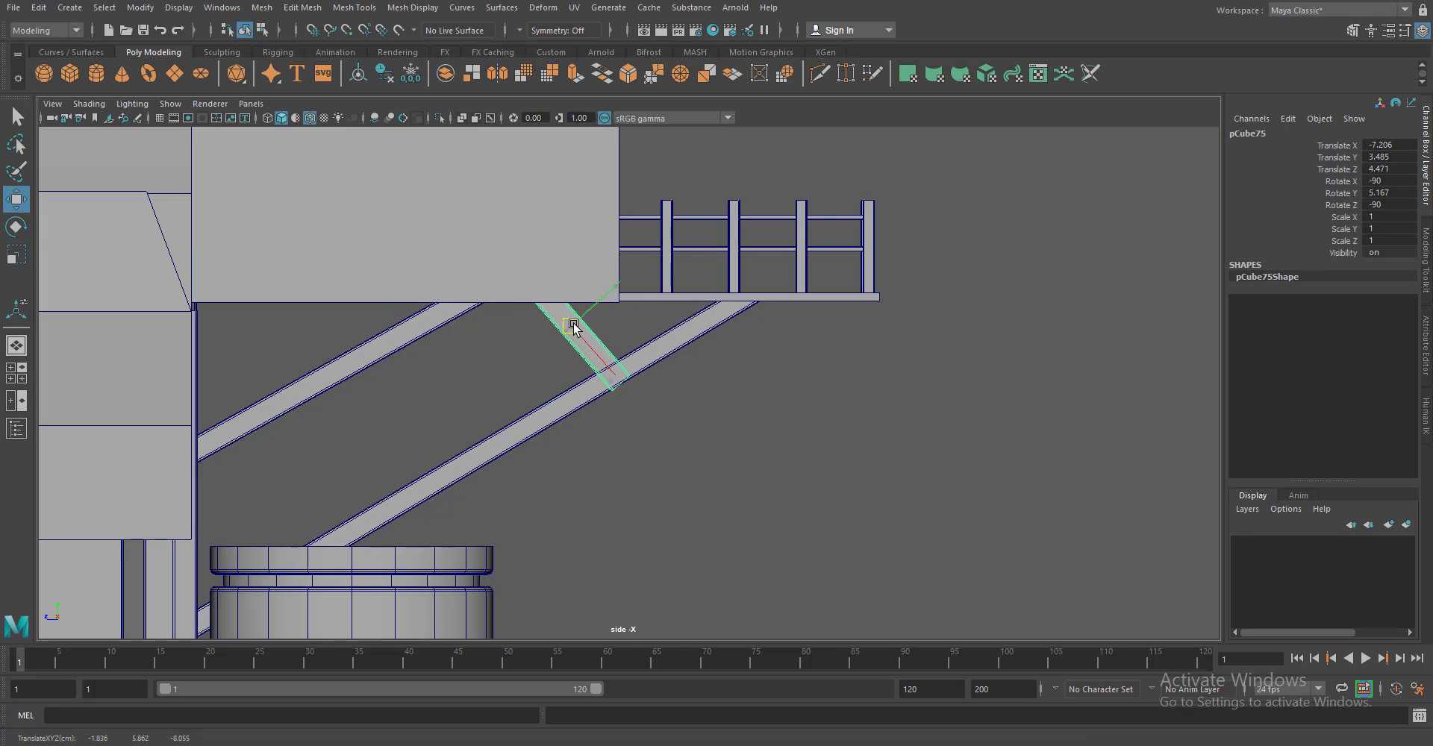
{"action": "key", "text": "w"}
{"action": "left_click_drag", "start_coordinate": [598, 362], "coordinate": [578, 338]}
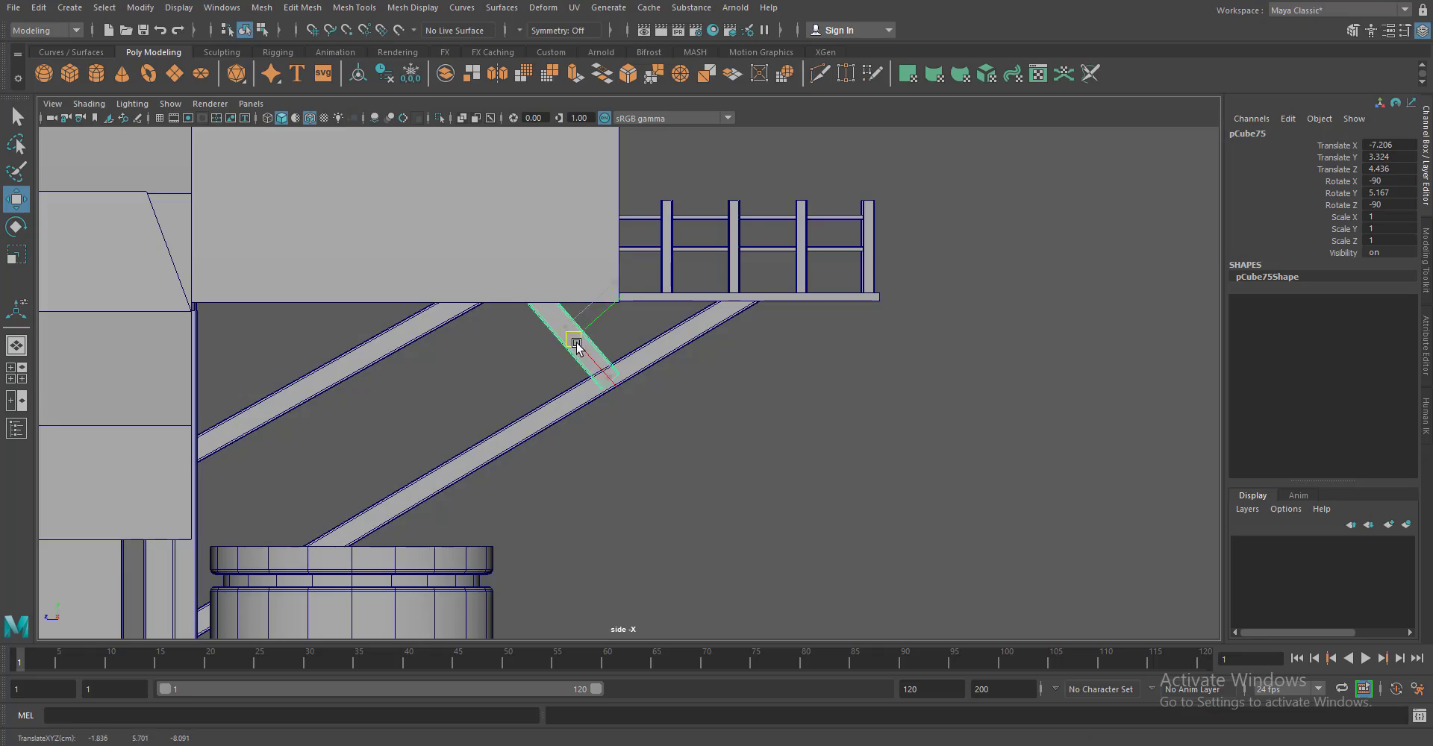
Back in perspective, select and frame the low base box
{"action": "key", "text": "space"}
{"action": "left_click_drag", "start_coordinate": [737, 416], "coordinate": [598, 496]}
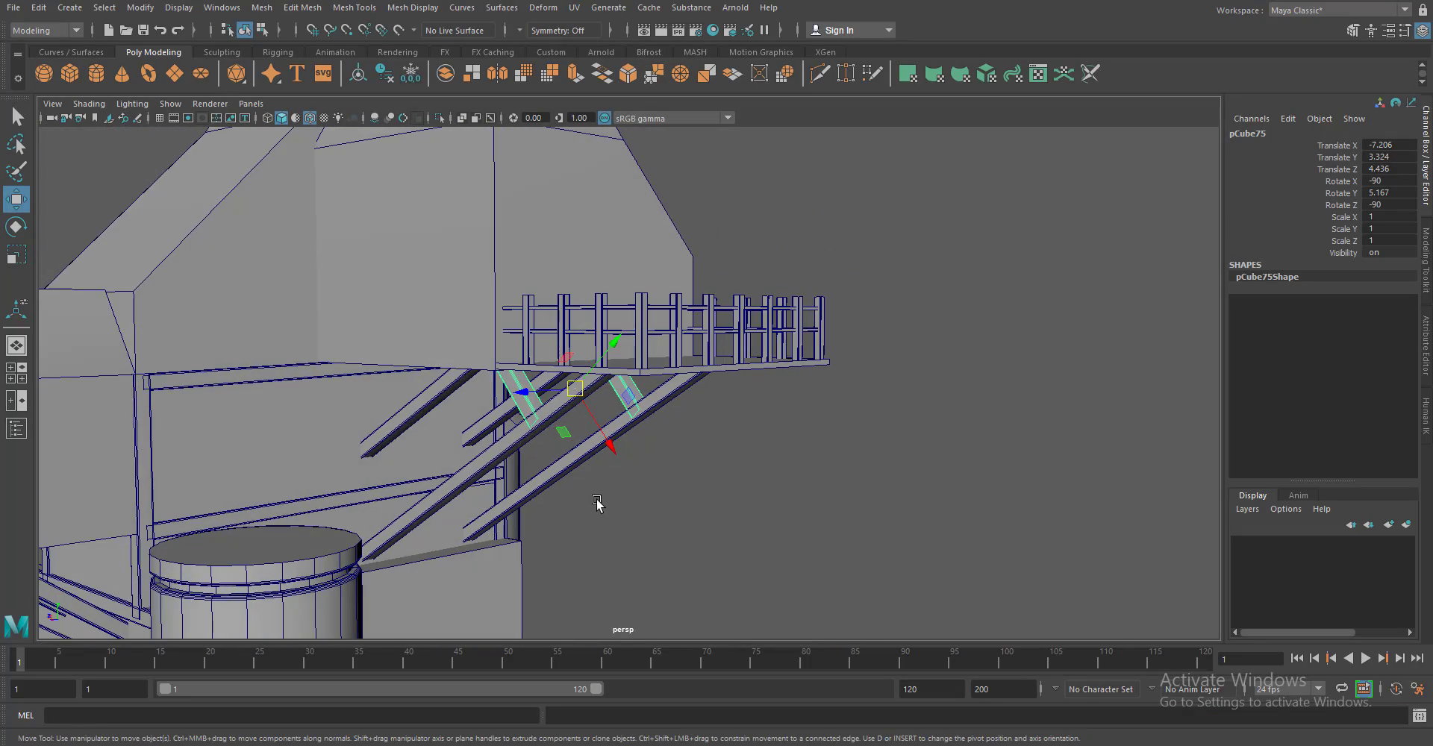
{"action": "scroll", "scroll_direction": "down", "scroll_amount": 3}
{"action": "left_click", "coordinate": [709, 641]}
{"action": "key", "text": "f"}
{"action": "left_click", "coordinate": [353, 8]}
Insert two edge loops across the base box
{"action": "left_click", "coordinate": [388, 99]}
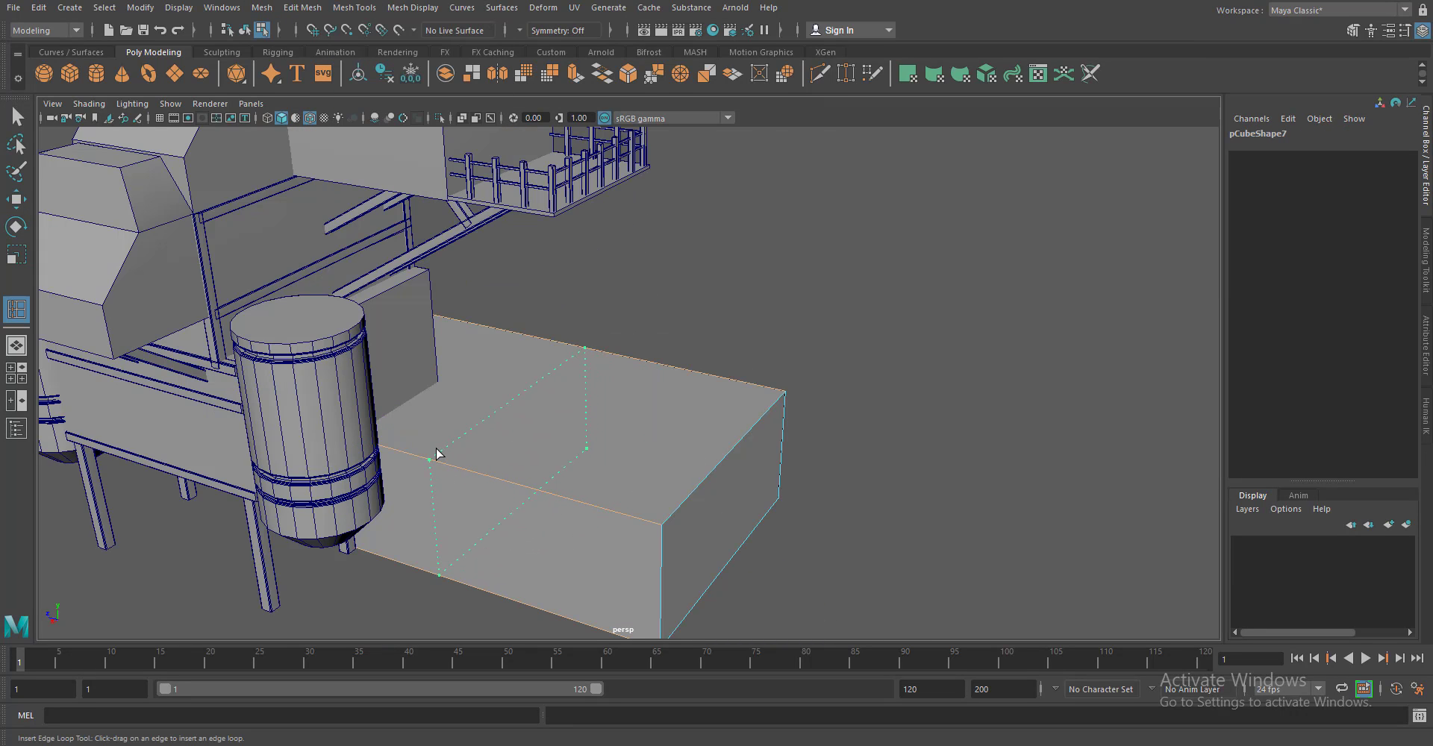
{"action": "left_click", "coordinate": [418, 442]}
{"action": "left_click_drag", "start_coordinate": [418, 443], "coordinate": [741, 490]}
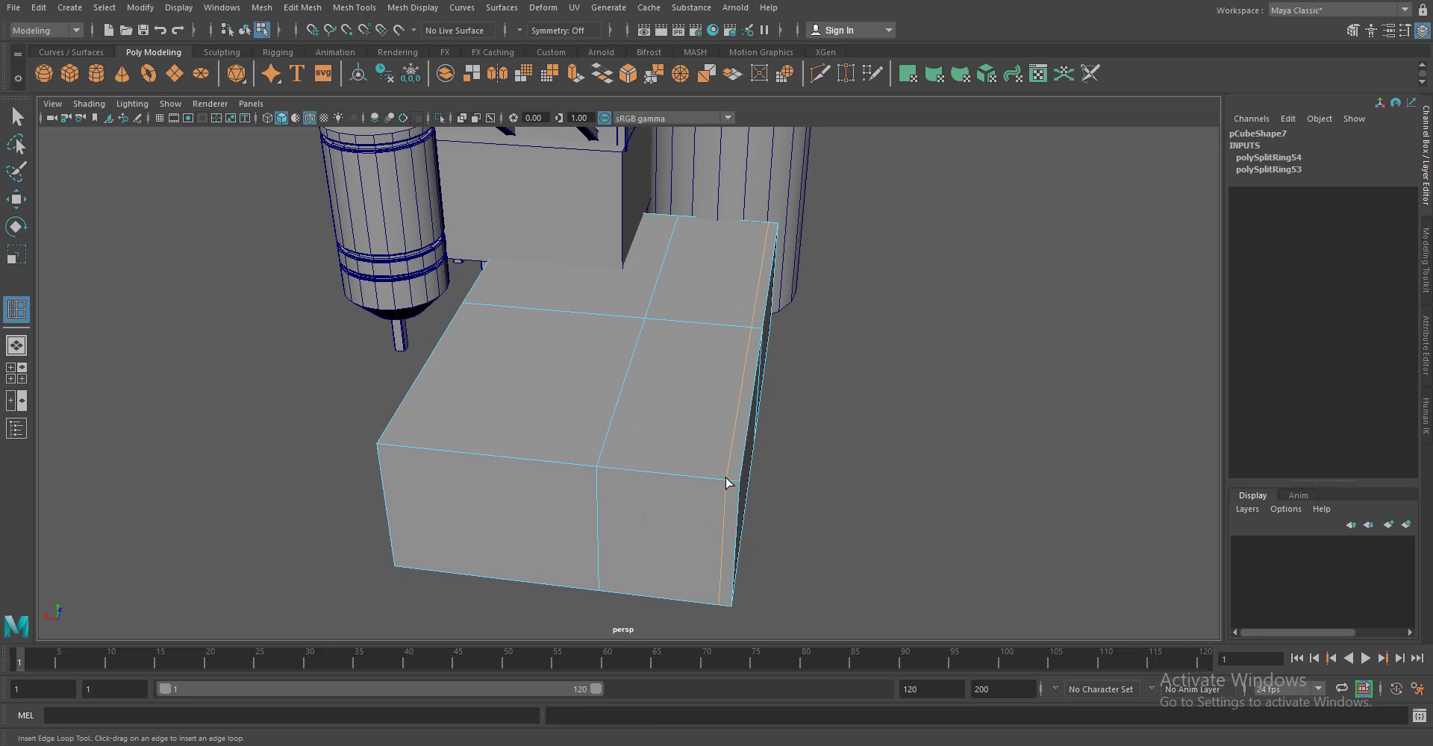
{"action": "left_click", "coordinate": [604, 469]}
{"action": "left_click_drag", "start_coordinate": [605, 472], "coordinate": [566, 349]}
Extrude the slab's top face and sink it to about -0.324 local Z, then deselect
{"action": "left_click", "coordinate": [567, 433]}
{"action": "key", "text": "ctrl+e"}
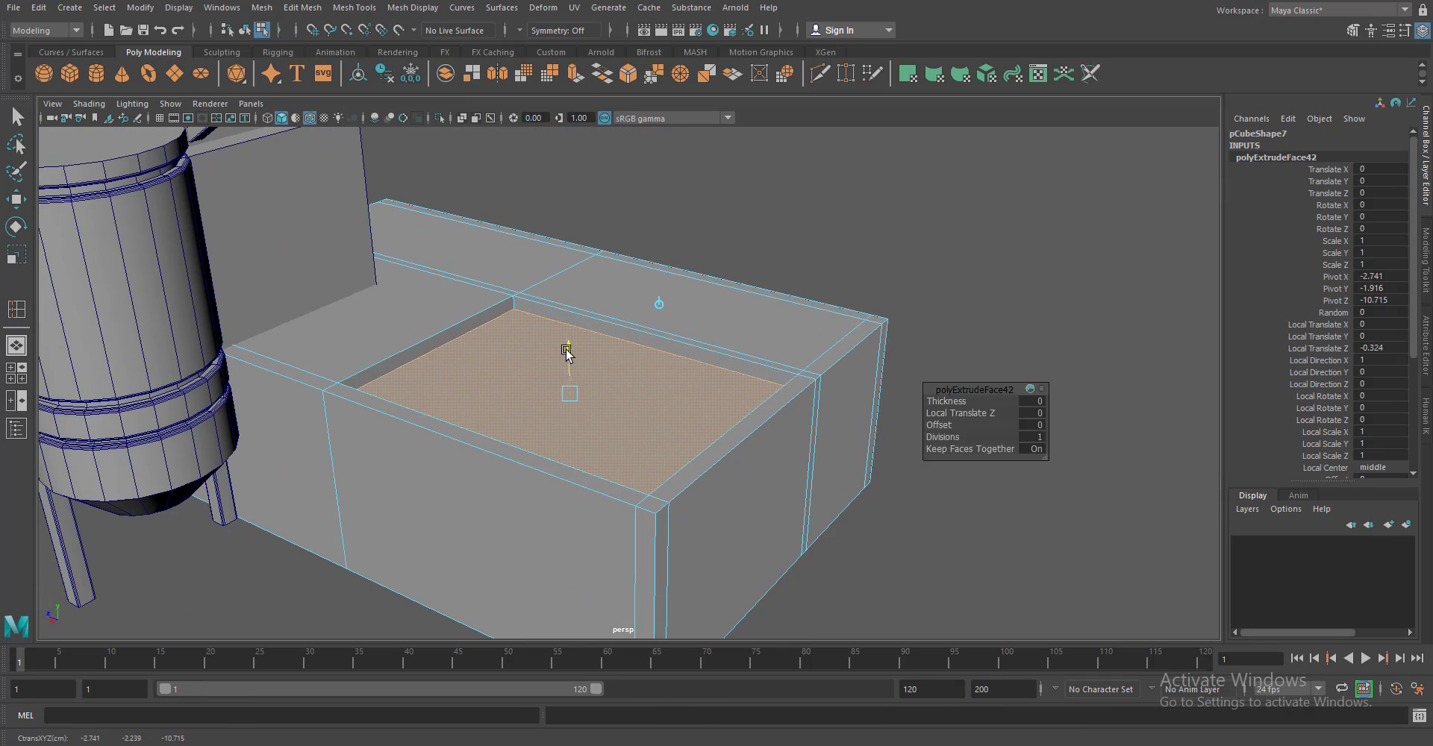
{"action": "left_click_drag", "start_coordinate": [578, 463], "coordinate": [700, 505]}
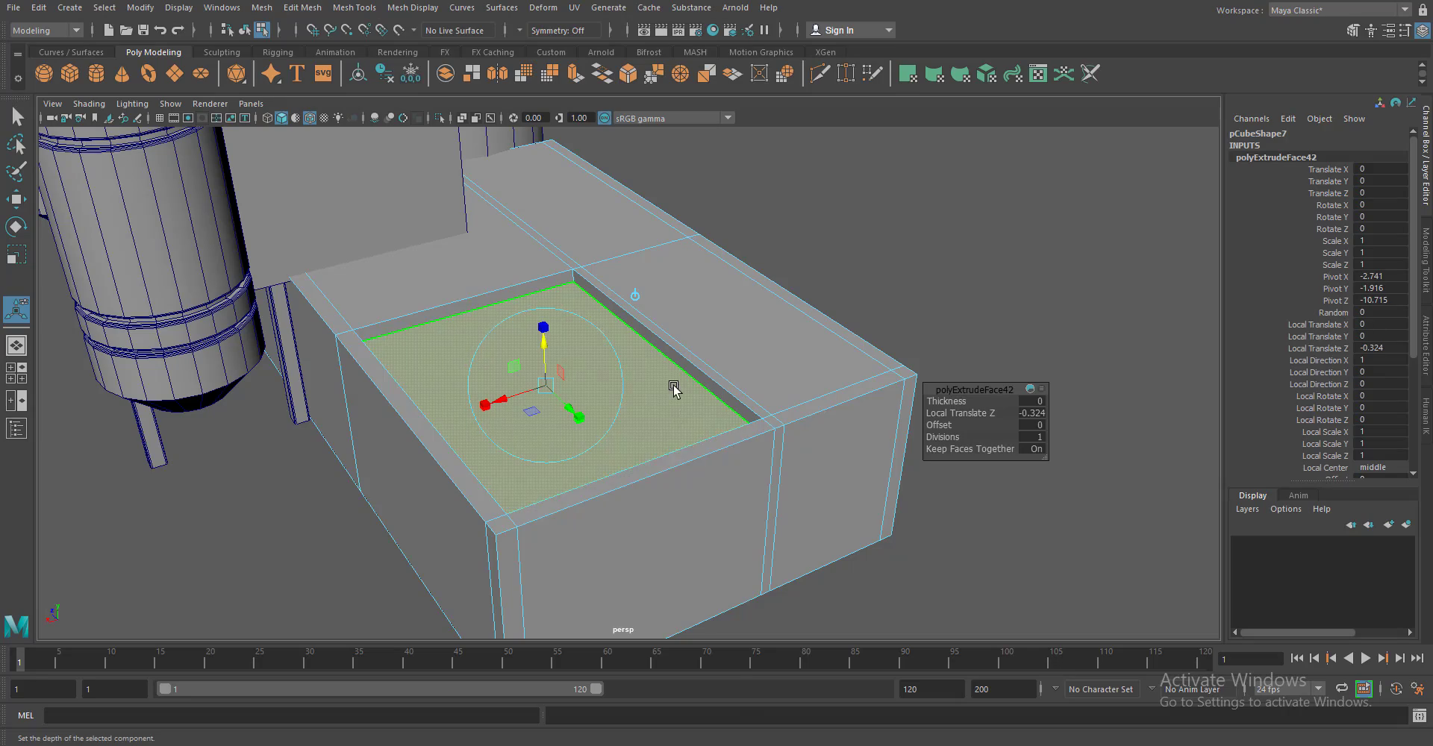
{"action": "left_click_drag", "start_coordinate": [674, 388], "coordinate": [545, 337]}
{"action": "left_click", "coordinate": [857, 281]}
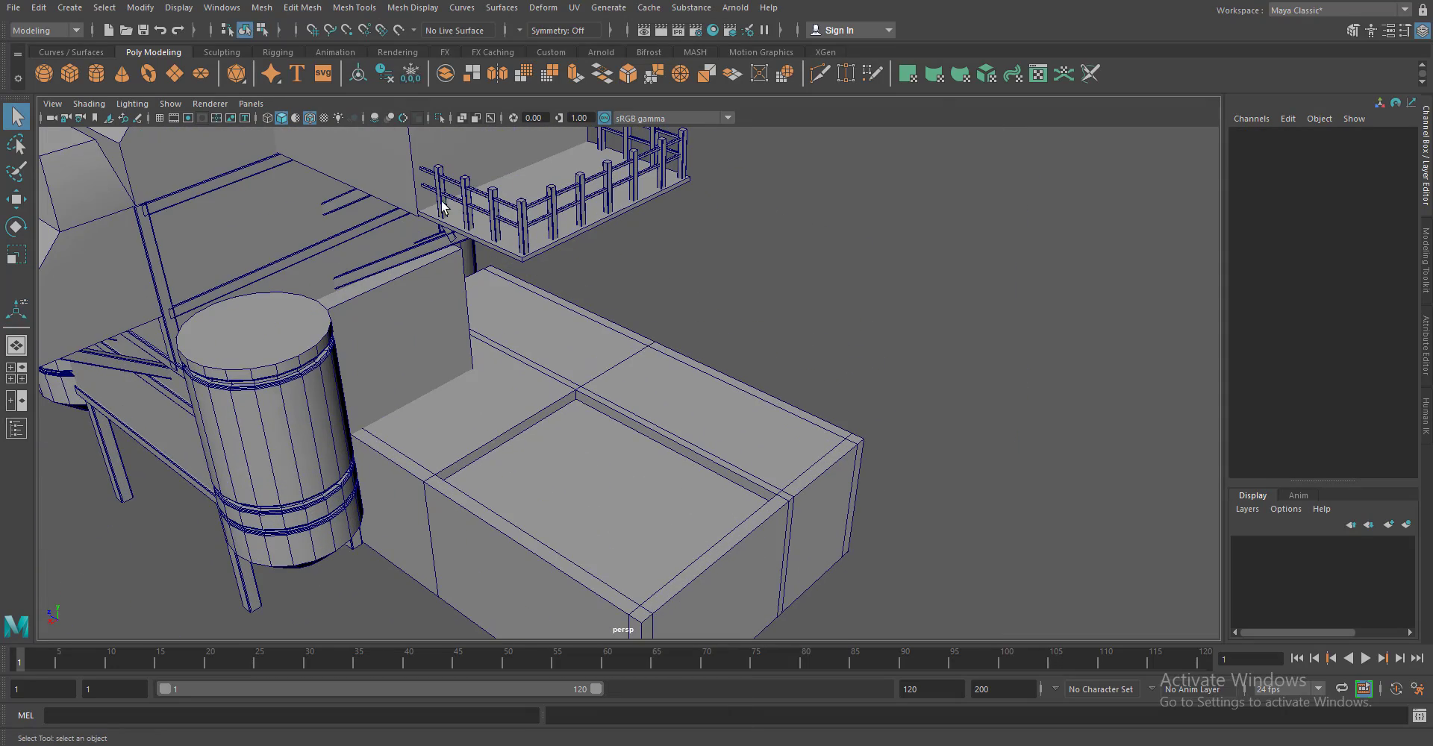
Copy balcony railing posts down onto the slab and extend them along its edge in side view
{"action": "left_click", "coordinate": [442, 206]}
{"action": "left_click_drag", "start_coordinate": [498, 256], "coordinate": [528, 363]}
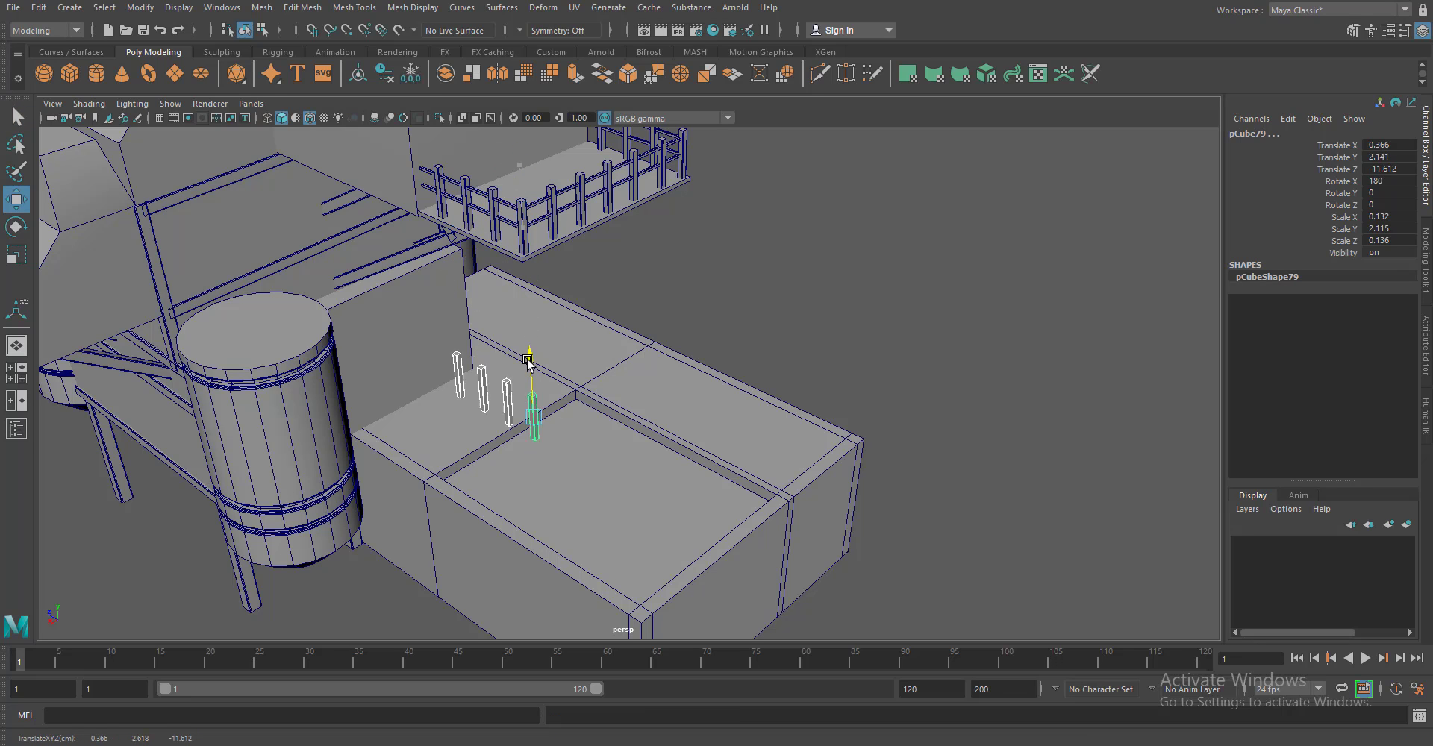
{"action": "left_click_drag", "start_coordinate": [527, 509], "coordinate": [595, 471]}
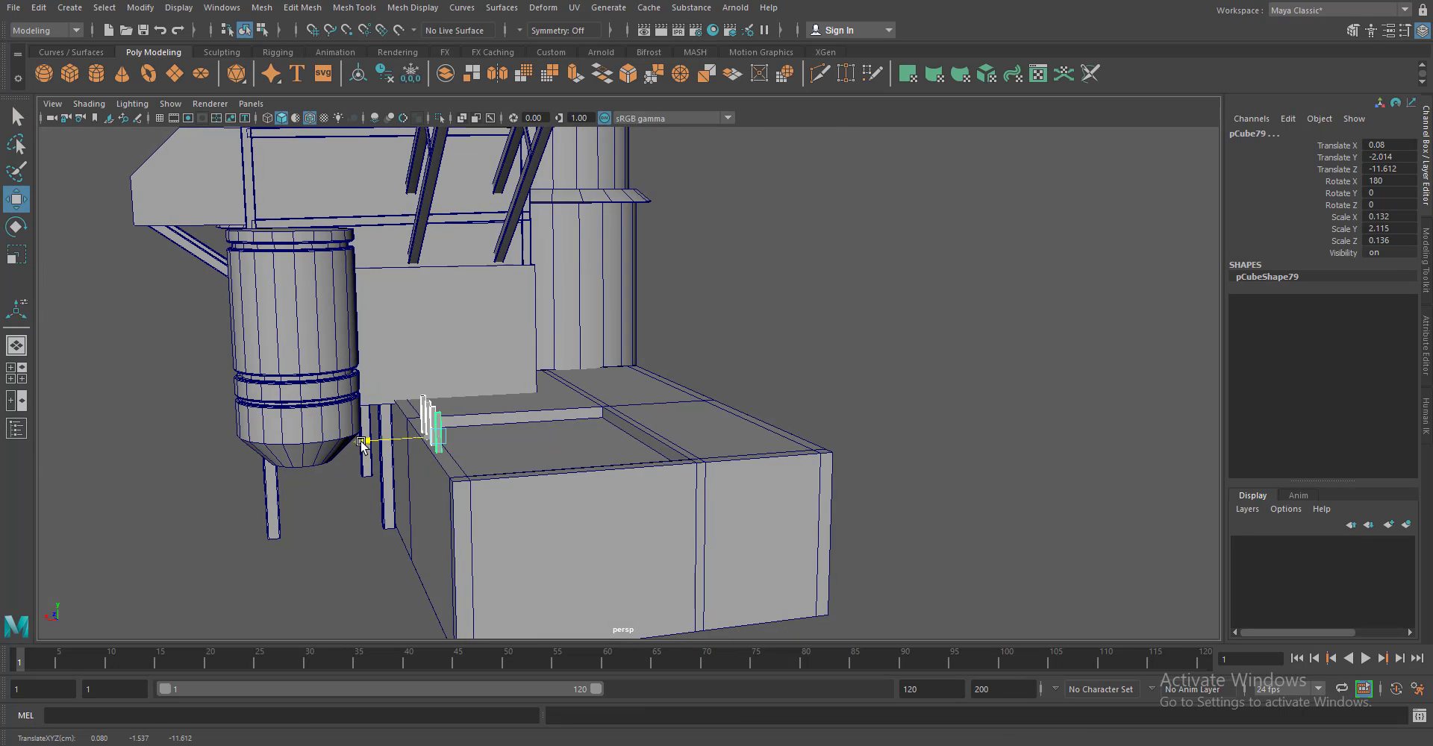
{"action": "scroll", "scroll_direction": "up", "scroll_amount": 3}
{"action": "left_click_drag", "start_coordinate": [724, 409], "coordinate": [505, 384]}
{"action": "key", "text": "space"}
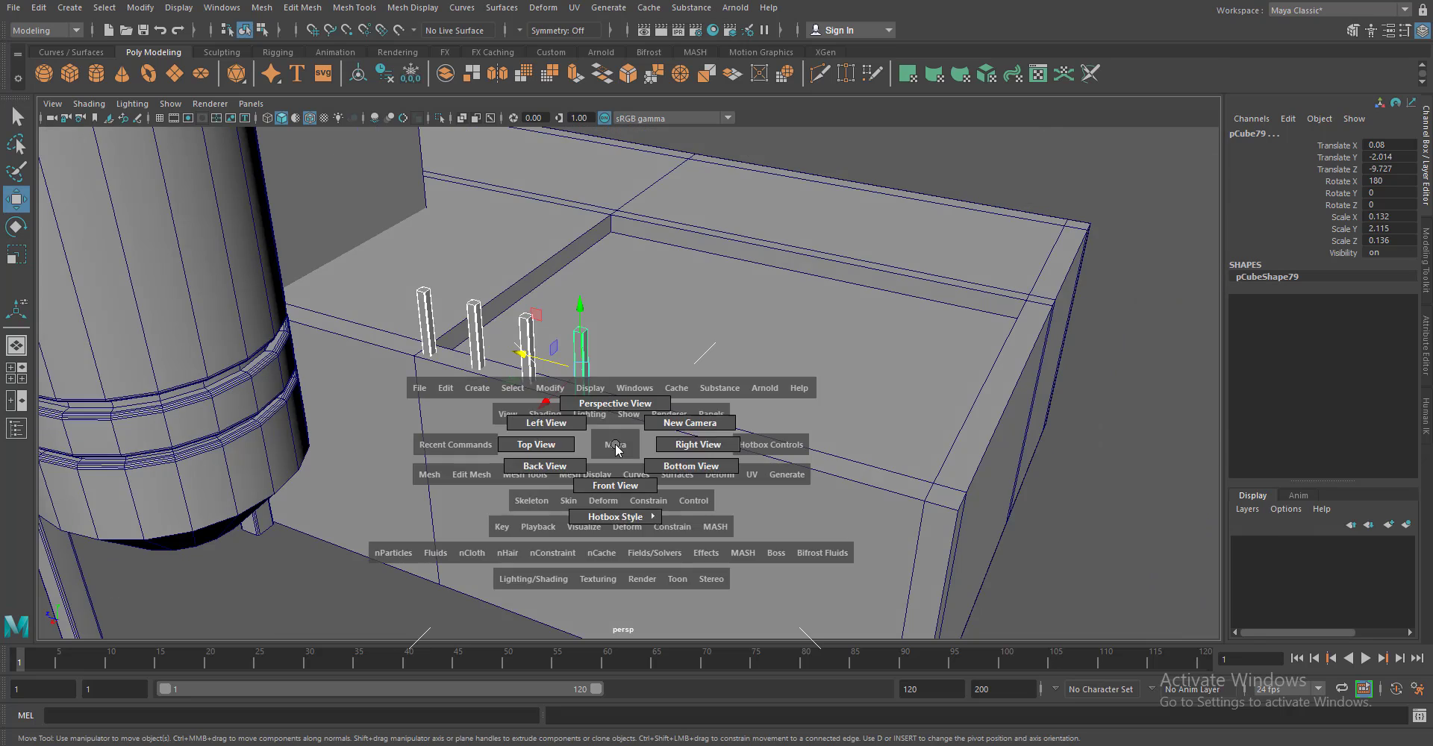
{"action": "left_click", "coordinate": [544, 419]}
{"action": "scroll", "scroll_direction": "down", "scroll_amount": 3}
{"action": "left_click_drag", "start_coordinate": [574, 520], "coordinate": [496, 288]}
{"action": "scroll", "scroll_direction": "up", "scroll_amount": 3}
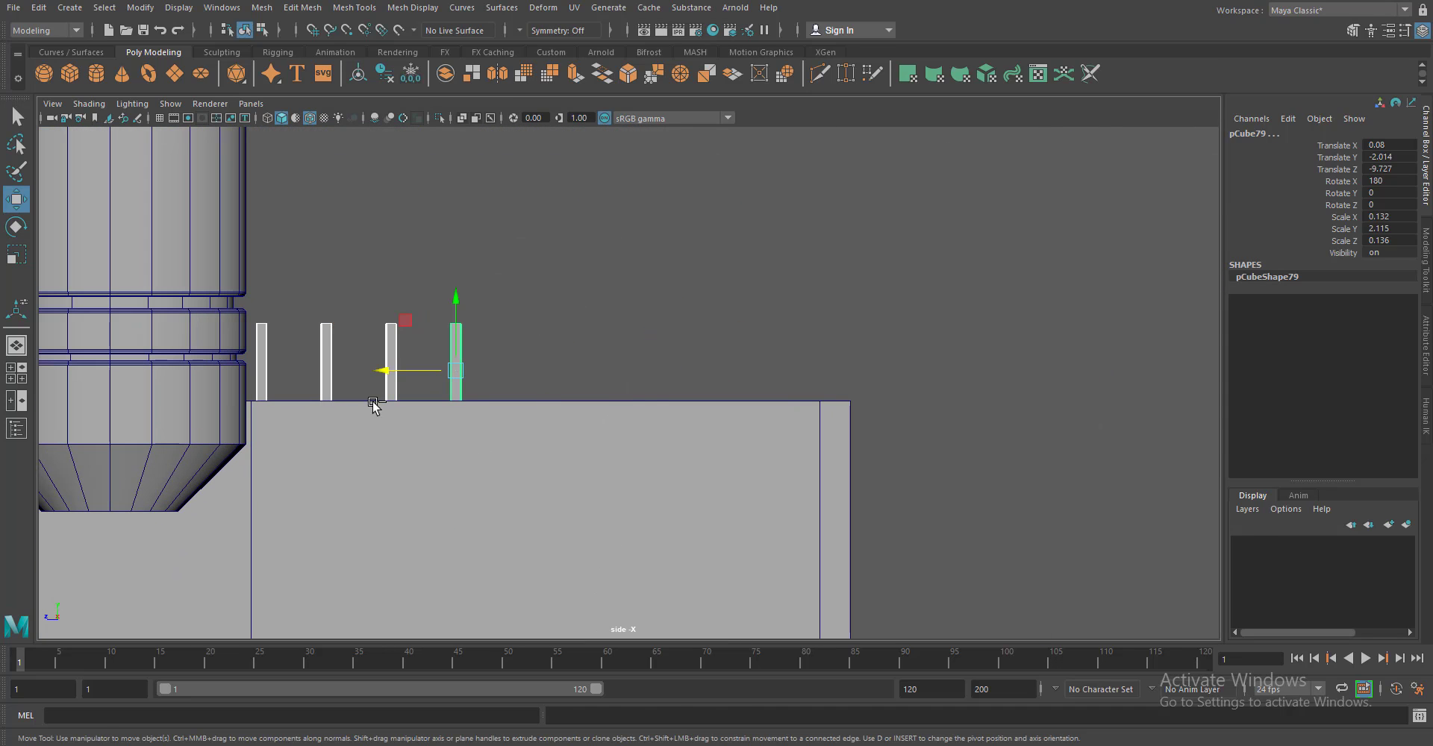
{"action": "left_click_drag", "start_coordinate": [383, 371], "coordinate": [654, 375]}
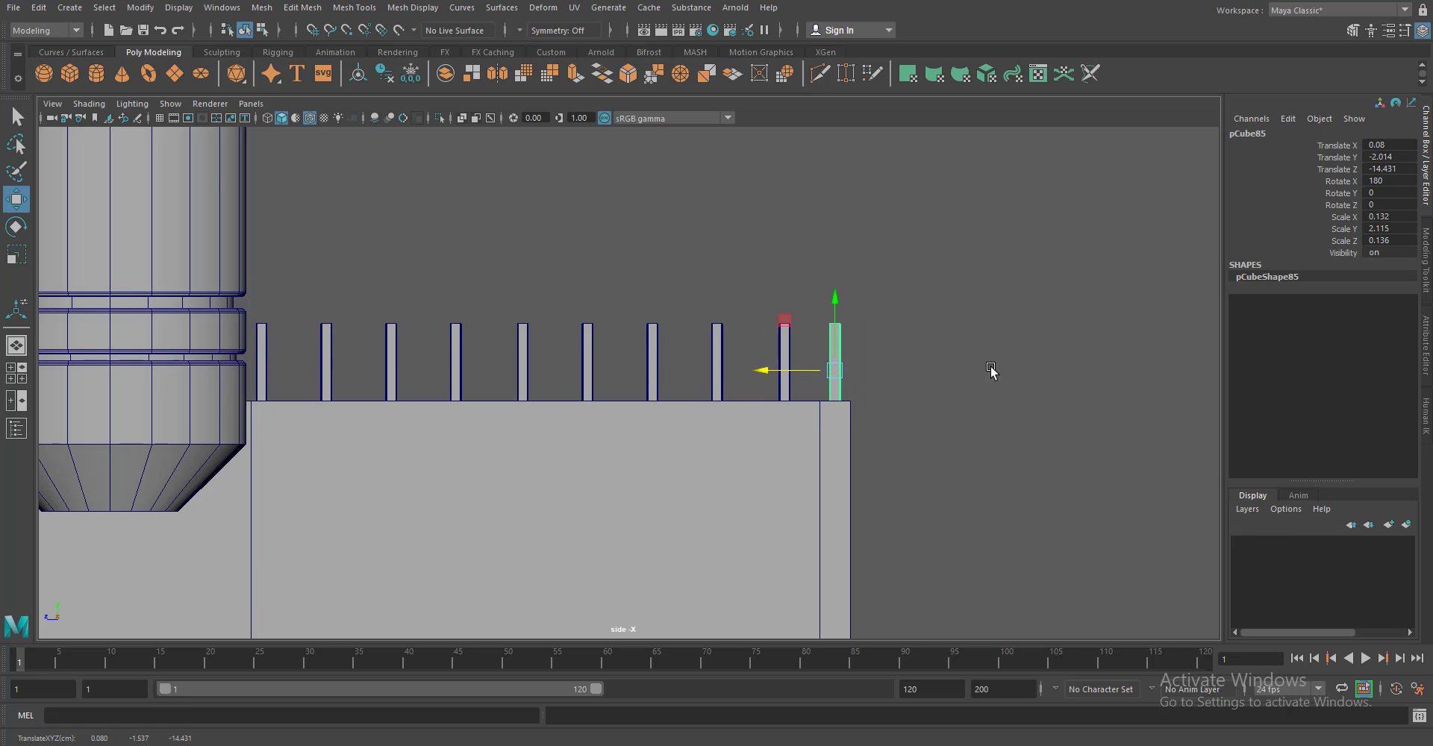
Copy the whole row of posts to the opposite slab edge from the top view
{"action": "left_click_drag", "start_coordinate": [896, 318], "coordinate": [255, 407]}
{"action": "key", "text": "space"}
{"action": "left_click", "coordinate": [978, 377]}
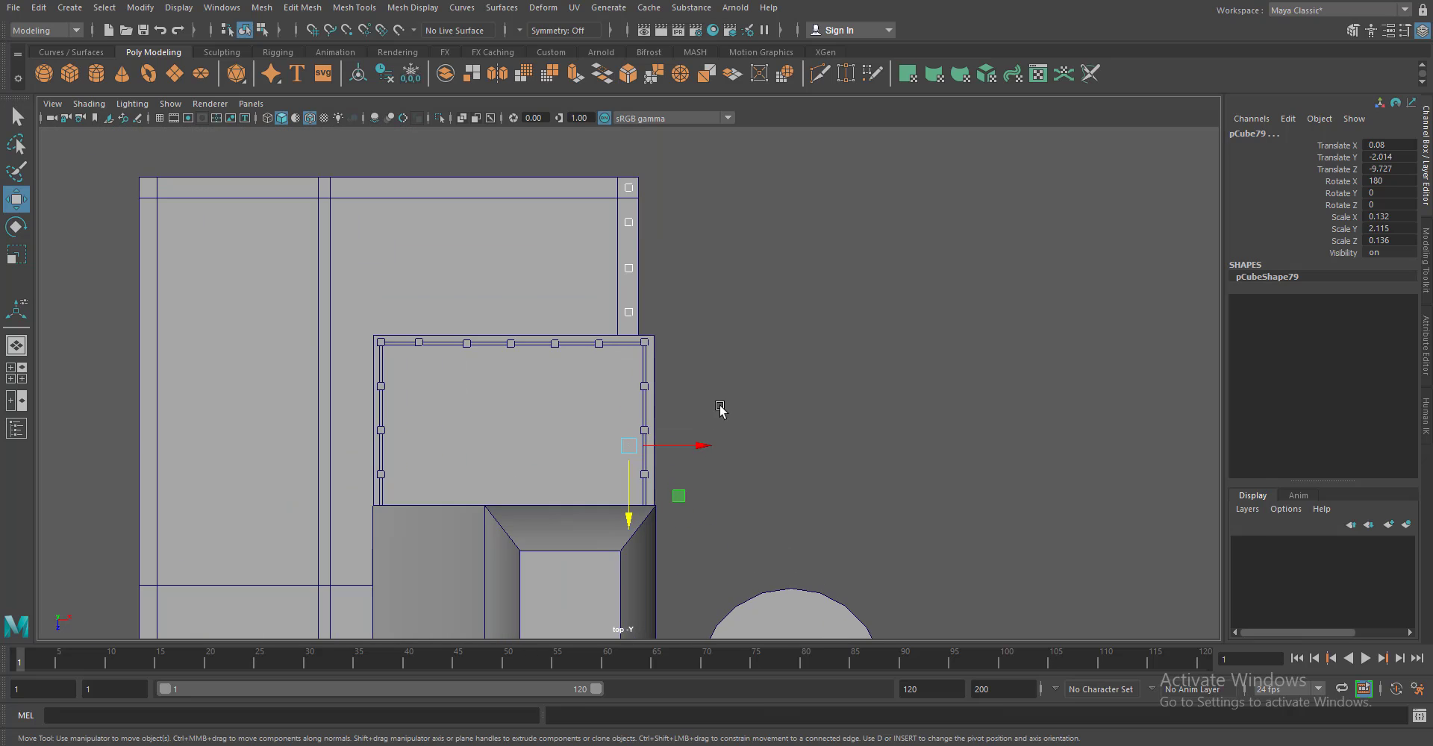
{"action": "left_click_drag", "start_coordinate": [702, 449], "coordinate": [418, 447]}
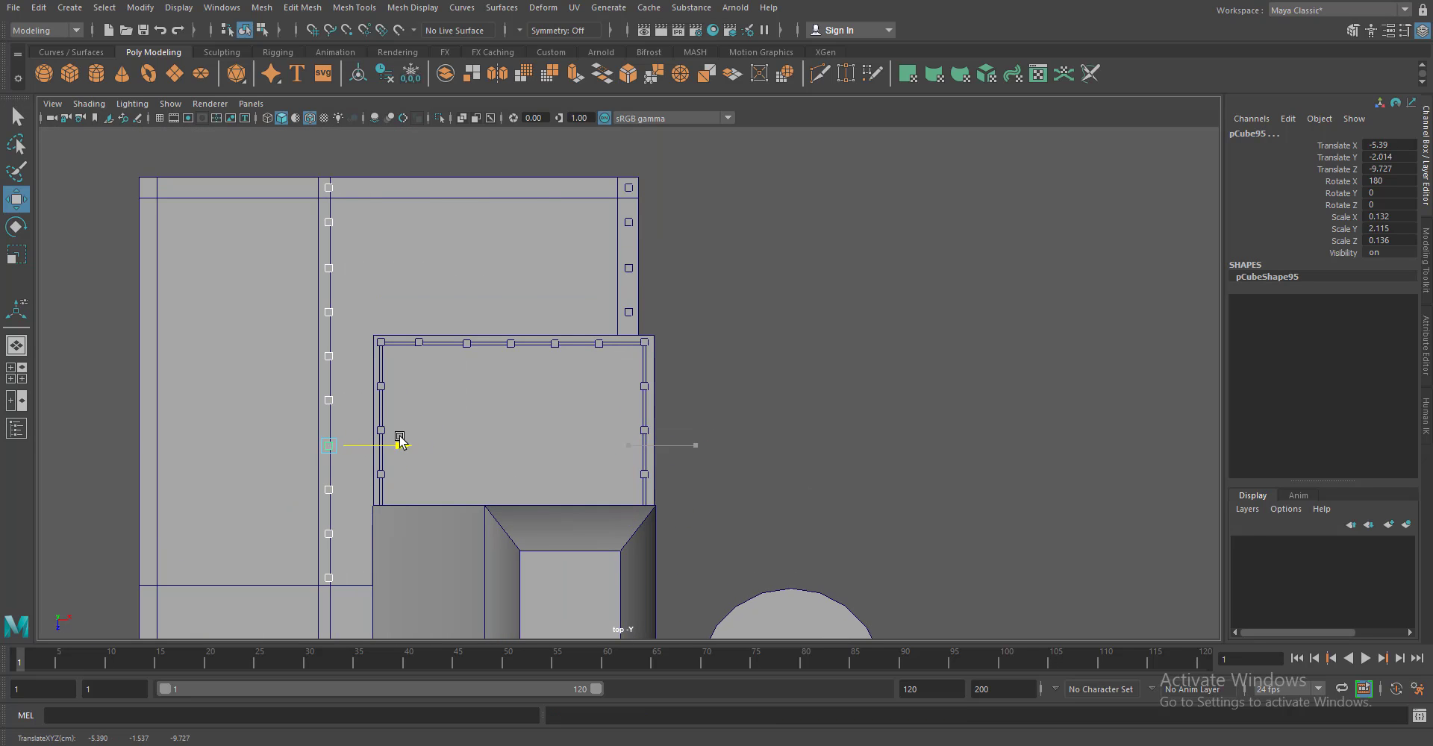
{"action": "key", "text": "space"}
{"action": "left_click", "coordinate": [812, 327]}
{"action": "left_click_drag", "start_coordinate": [812, 326], "coordinate": [851, 550]}
Combine selected posts into one object, rotate it 90°, and move it onto the side edge
{"action": "left_click", "coordinate": [919, 485]}
{"action": "key", "text": "q"}
{"action": "left_click", "coordinate": [873, 497]}
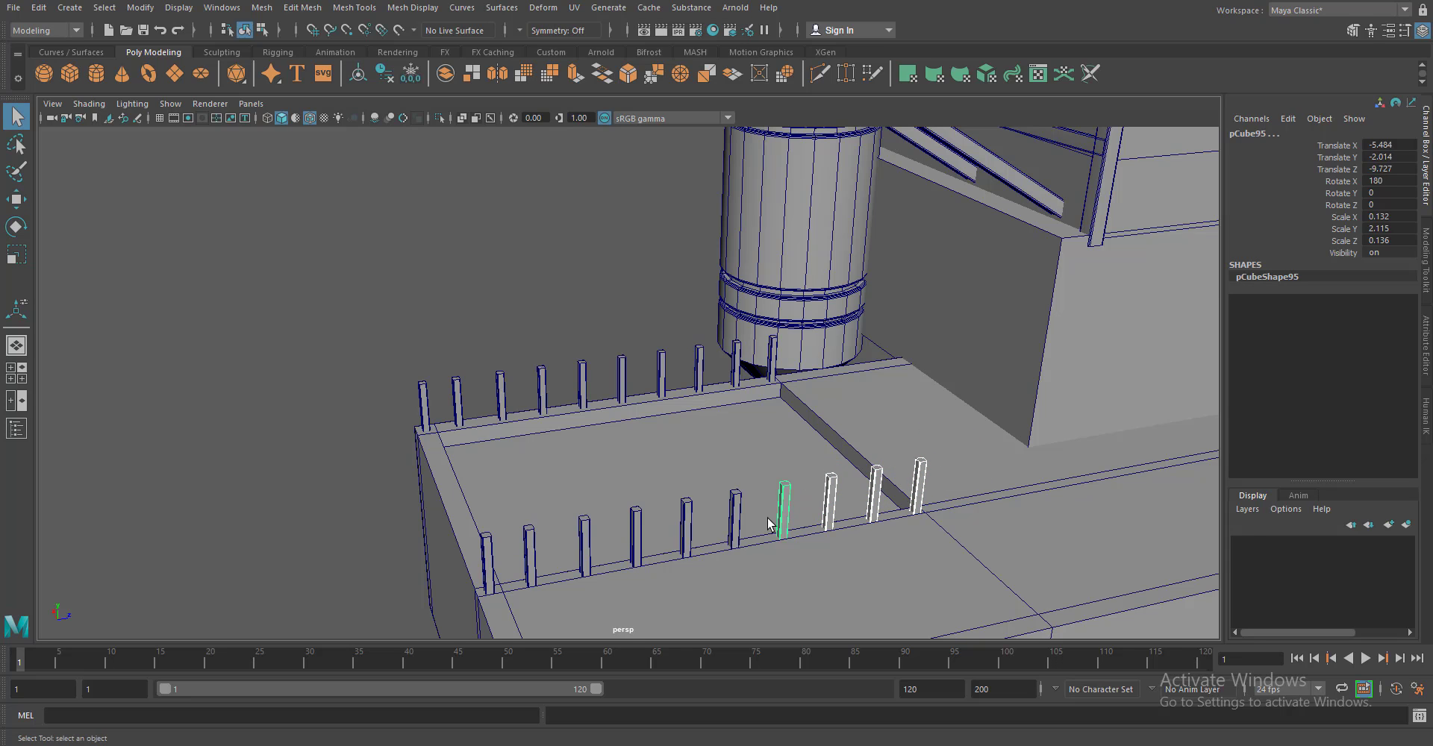
{"action": "left_click_drag", "start_coordinate": [769, 525], "coordinate": [763, 599]}
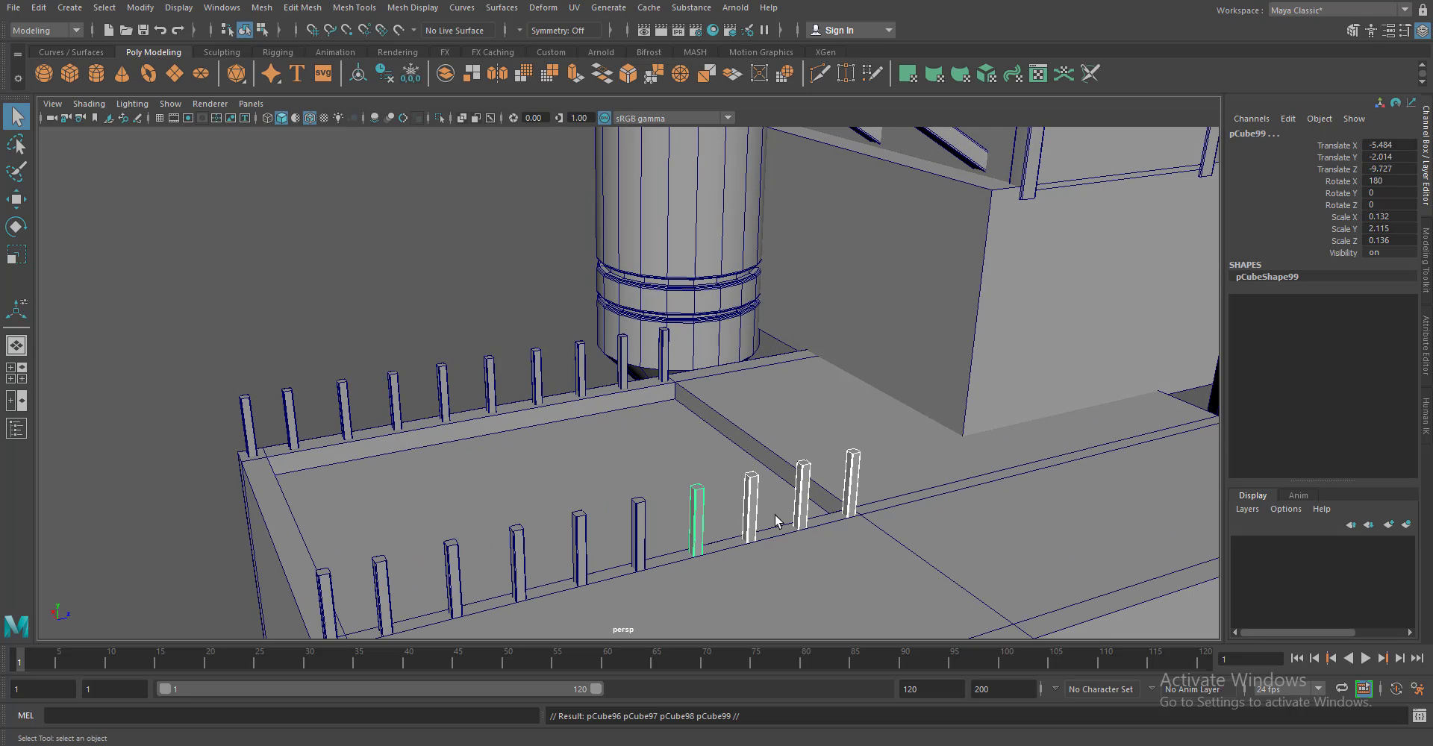
{"action": "key", "text": "w"}
{"action": "left_click", "coordinate": [262, 8]}
{"action": "left_click", "coordinate": [291, 41]}
{"action": "key", "text": "e"}
{"action": "left_click_drag", "start_coordinate": [769, 477], "coordinate": [681, 497]}
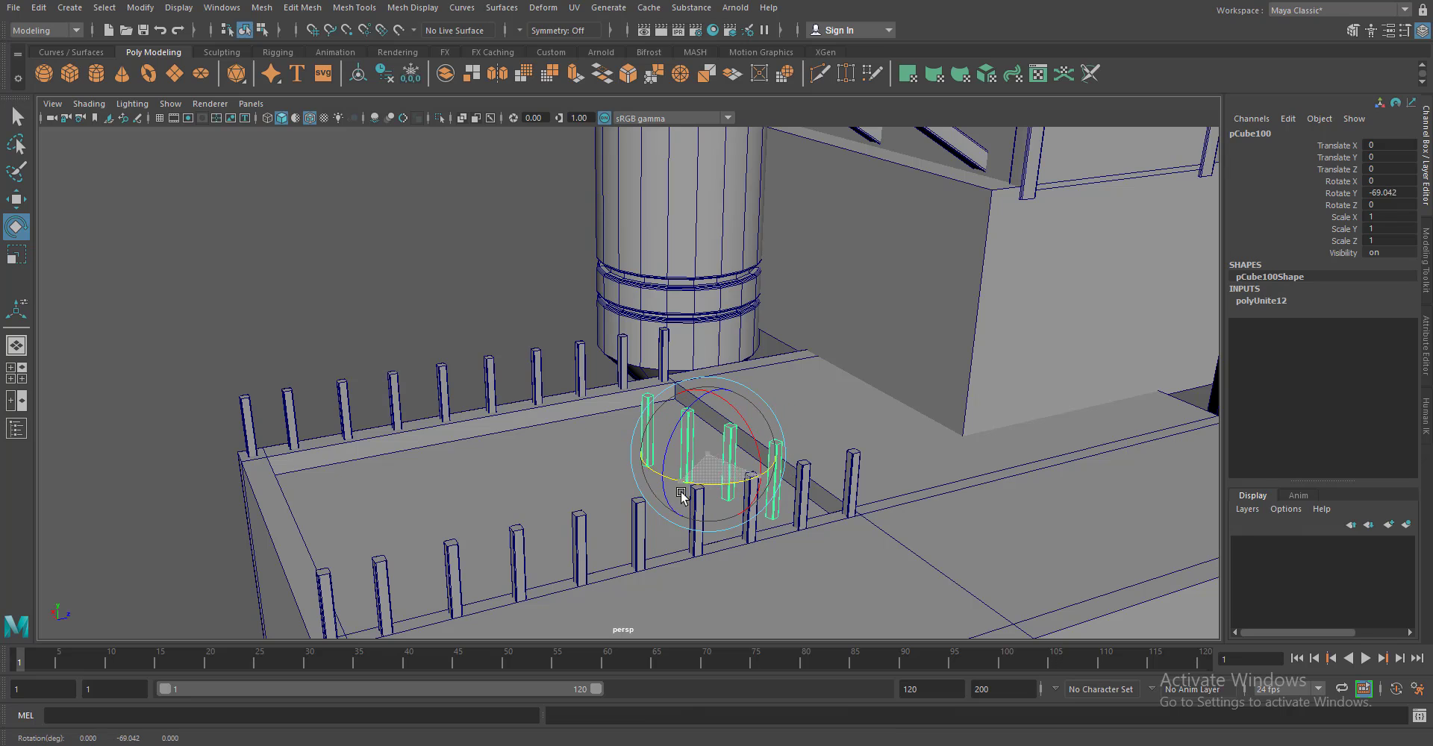
{"action": "key", "text": "Return"}
{"action": "key", "text": "w"}
{"action": "left_click_drag", "start_coordinate": [710, 432], "coordinate": [590, 409]}
Snap individual posts and a duplicated post into place along the basin rim and back edge
{"action": "left_click", "coordinate": [364, 403]}
{"action": "left_click_drag", "start_coordinate": [363, 403], "coordinate": [298, 359]}
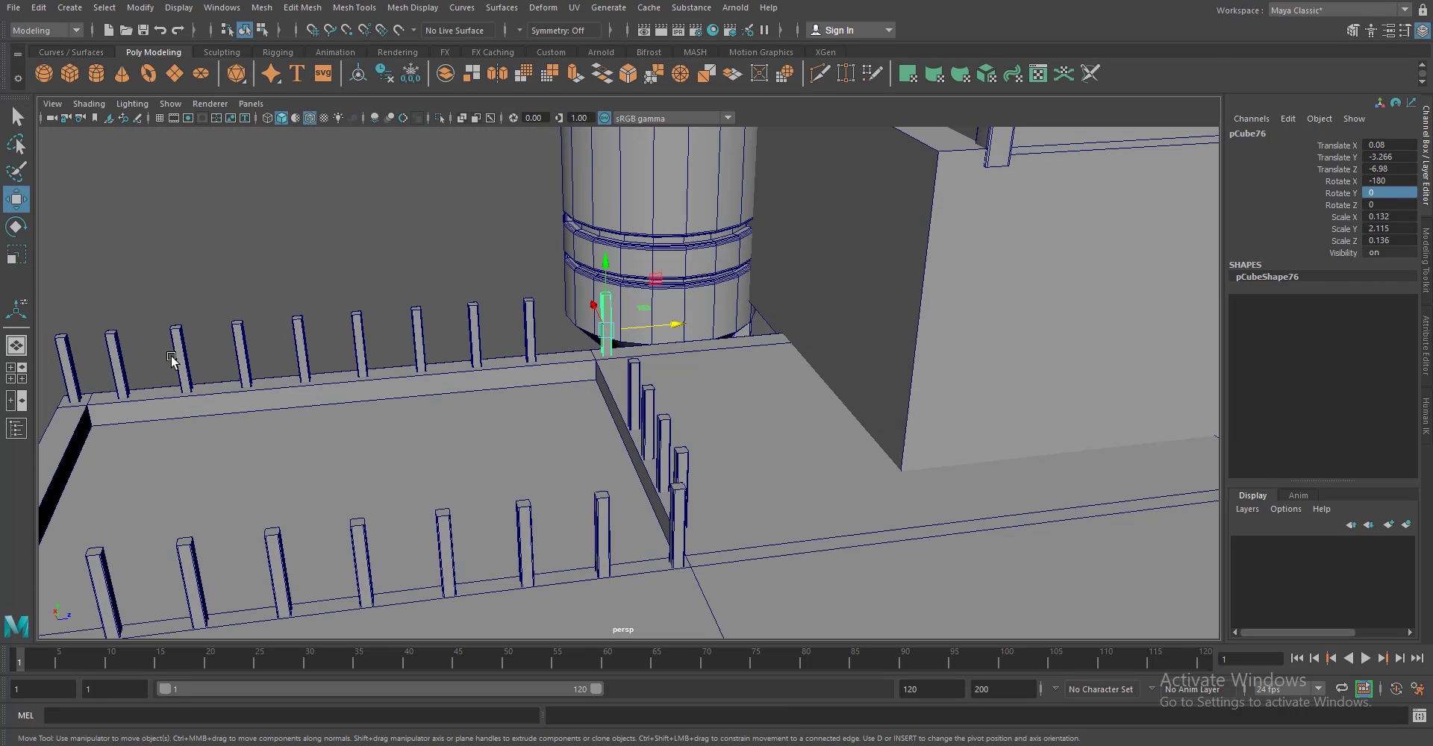
{"action": "left_click", "coordinate": [115, 366]}
{"action": "key", "text": "q"}
{"action": "left_click", "coordinate": [529, 328]}
{"action": "key", "text": "w"}
{"action": "left_click_drag", "start_coordinate": [529, 328], "coordinate": [729, 458]}
{"action": "key", "text": "ctrl+d"}
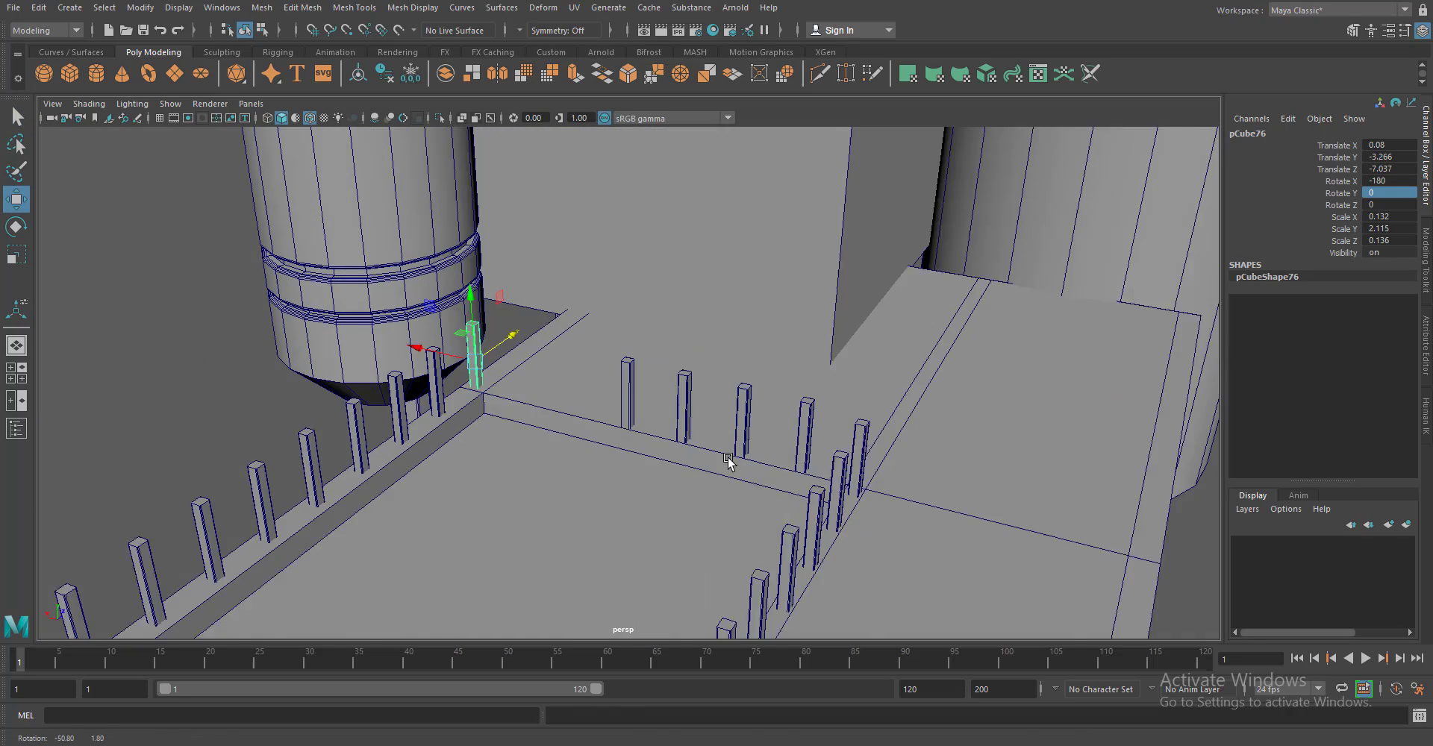
{"action": "left_click_drag", "start_coordinate": [416, 359], "coordinate": [786, 338]}
{"action": "key", "text": "q"}
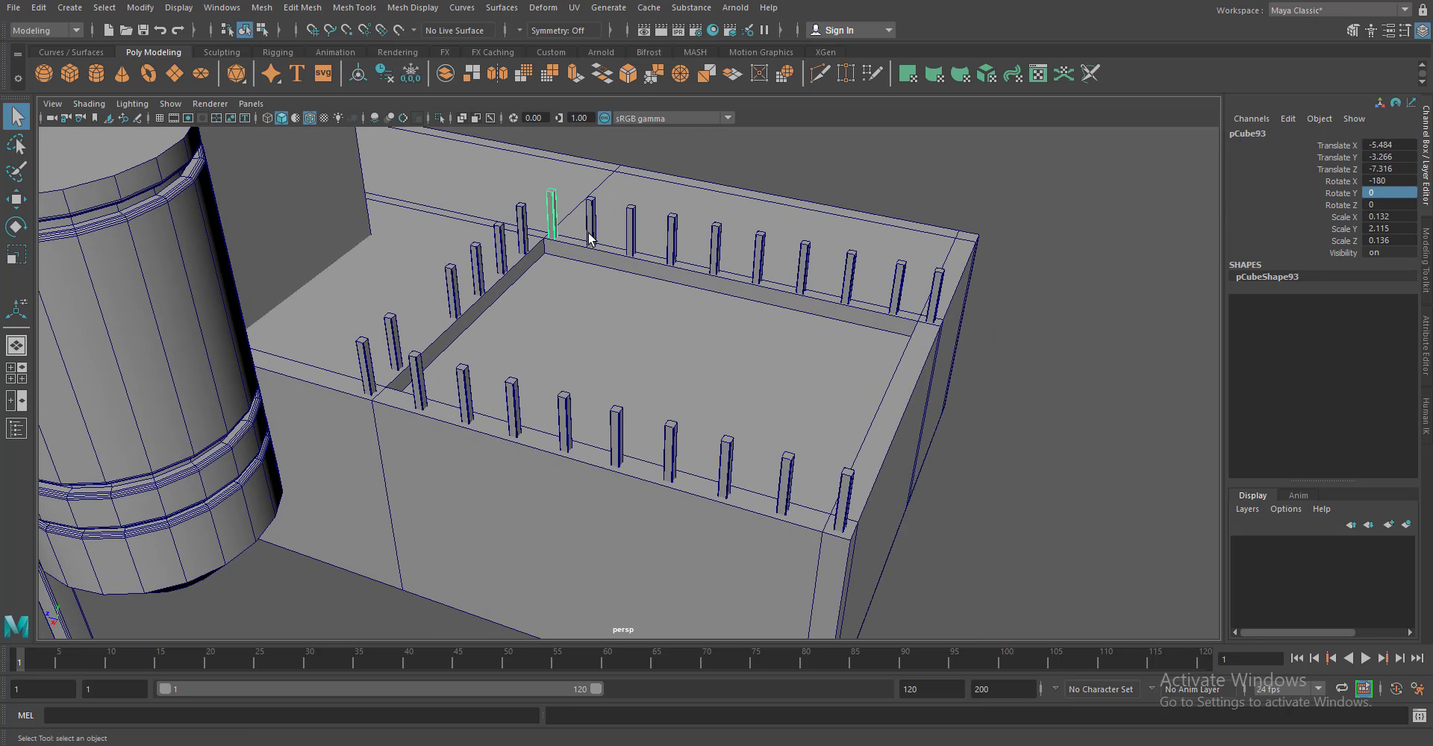
{"action": "key", "text": "w"}
{"action": "left_click_drag", "start_coordinate": [896, 290], "coordinate": [834, 284]}
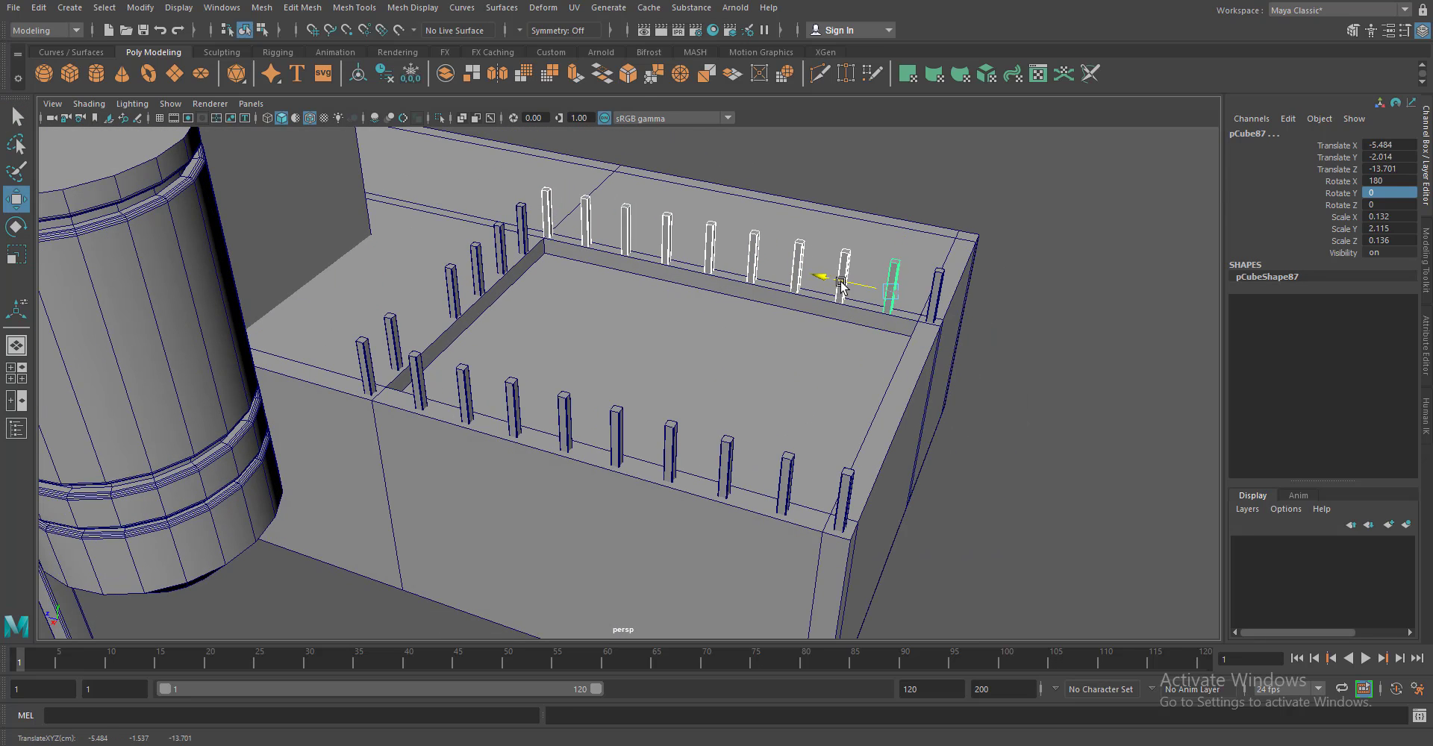
Slide the front-corner post along the front edge and review the whole fenced pen
{"action": "left_click", "coordinate": [452, 257]}
{"action": "left_click_drag", "start_coordinate": [969, 423], "coordinate": [433, 469]}
{"action": "left_click", "coordinate": [379, 418]}
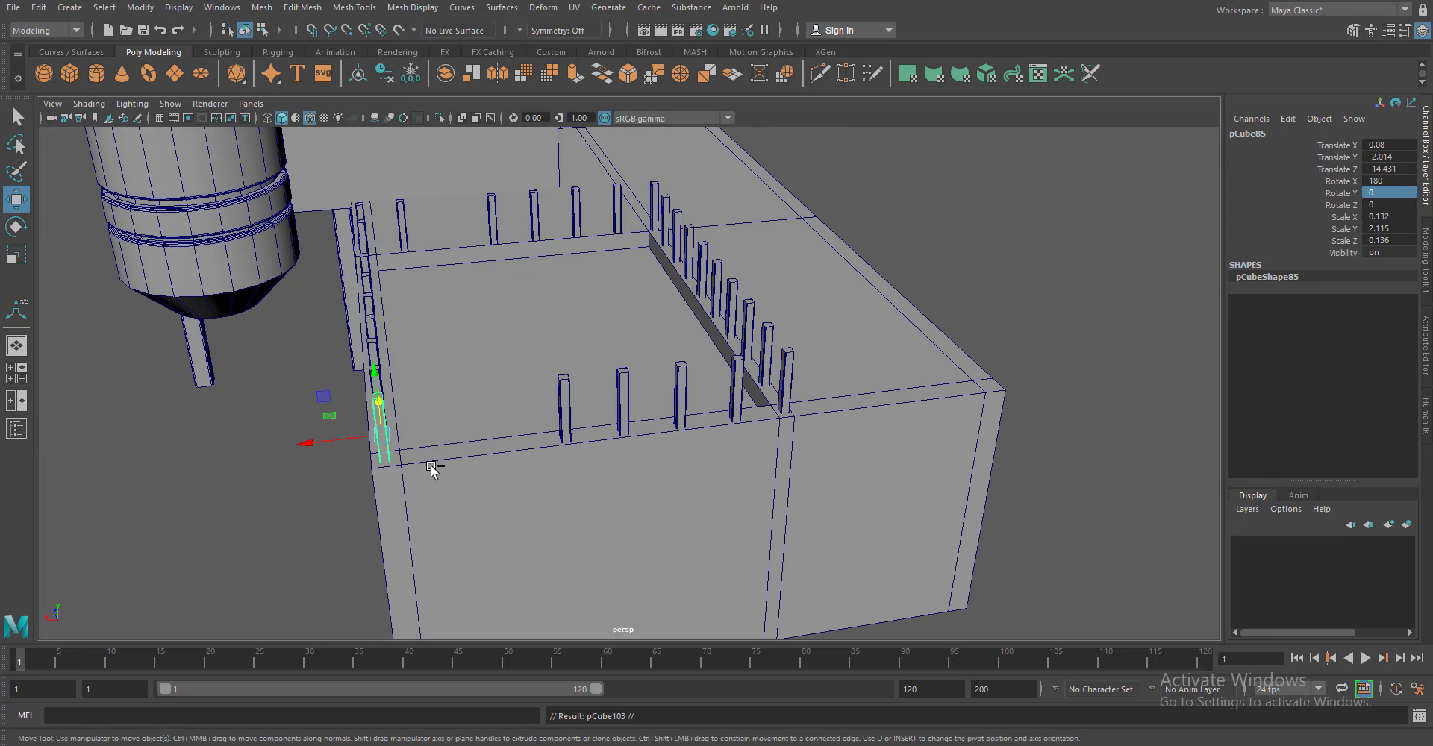
{"action": "left_click_drag", "start_coordinate": [329, 441], "coordinate": [387, 439]}
{"action": "scroll", "scroll_direction": "down", "scroll_amount": 3}
{"action": "left_click_drag", "start_coordinate": [758, 445], "coordinate": [874, 474]}
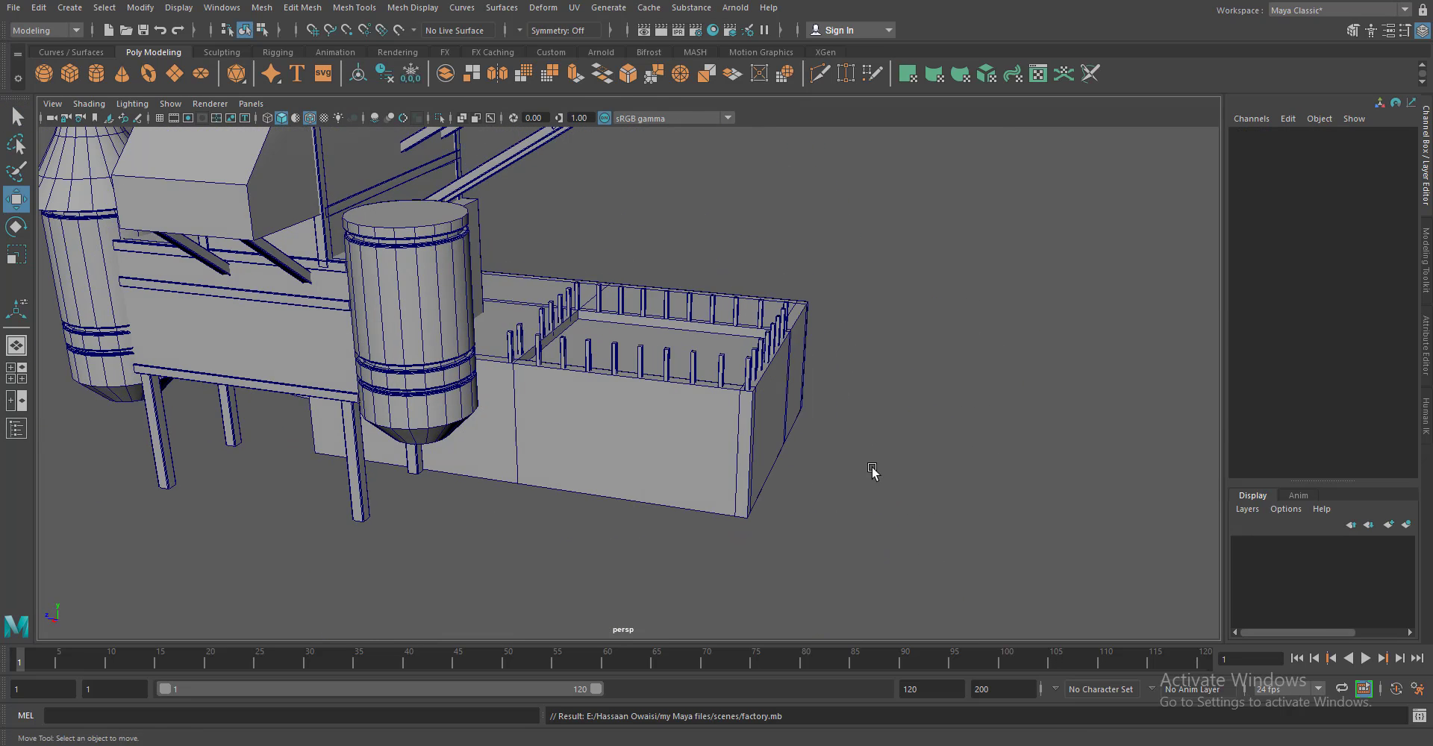
{"action": "scroll", "scroll_direction": "up", "scroll_amount": 3}
{"action": "scroll", "scroll_direction": "down", "scroll_amount": 3}
Copy the balcony rails down into the pen and scale them to span one side
{"action": "key", "text": "q"}
{"action": "left_click", "coordinate": [556, 246]}
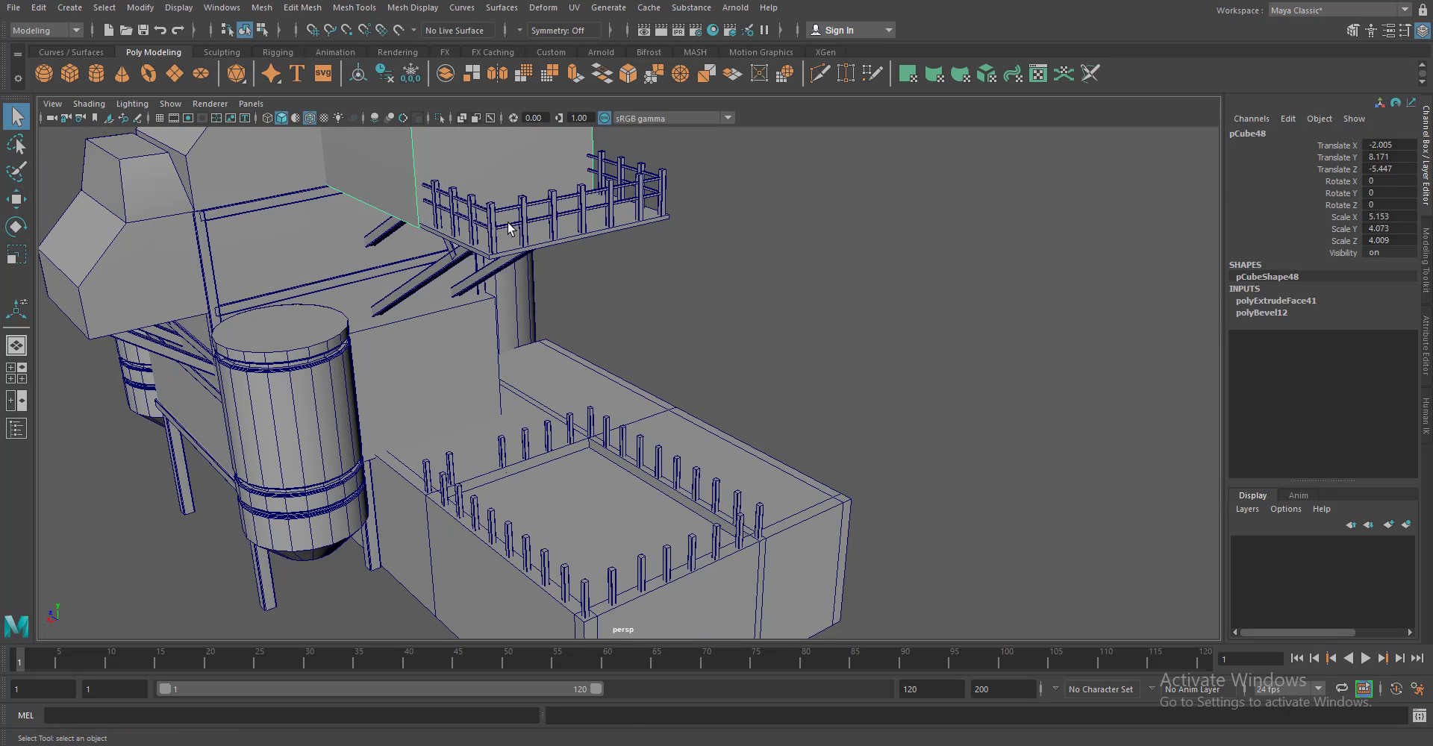
{"action": "key", "text": "w"}
{"action": "left_click_drag", "start_coordinate": [570, 279], "coordinate": [589, 414]}
{"action": "scroll", "scroll_direction": "up", "scroll_amount": 3}
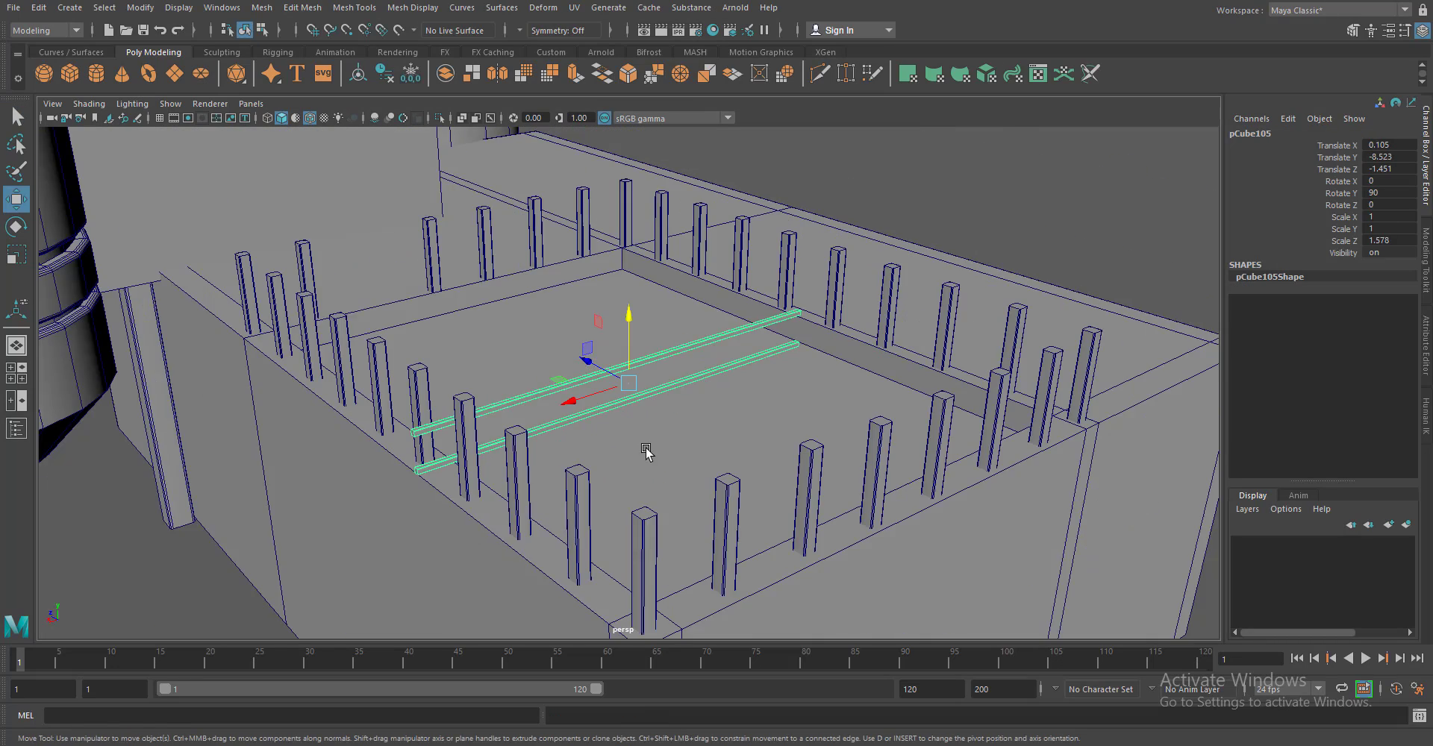
{"action": "left_click_drag", "start_coordinate": [646, 452], "coordinate": [702, 326]}
{"action": "key", "text": "r"}
{"action": "left_click_drag", "start_coordinate": [705, 388], "coordinate": [773, 467]}
Duplicate the rails to the opposite side and fit their left ends to the posts in vertex mode
{"action": "key", "text": "w"}
{"action": "scroll", "scroll_direction": "down", "scroll_amount": 3}
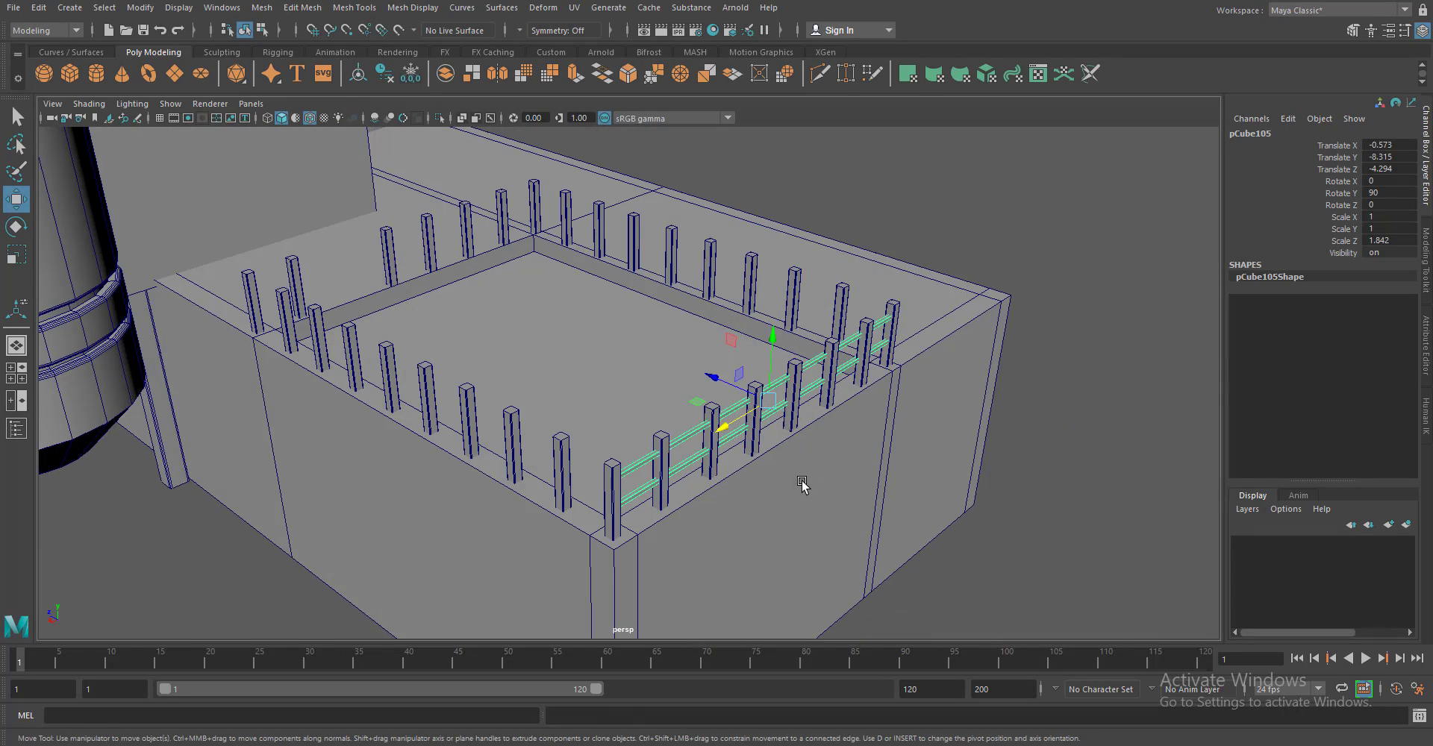
{"action": "key", "text": "ctrl+d"}
{"action": "left_click_drag", "start_coordinate": [739, 385], "coordinate": [377, 233]}
{"action": "key", "text": "f"}
{"action": "left_click_drag", "start_coordinate": [547, 314], "coordinate": [480, 346]}
{"action": "left_click_drag", "start_coordinate": [480, 346], "coordinate": [447, 345]}
{"action": "left_click_drag", "start_coordinate": [567, 347], "coordinate": [493, 423]}
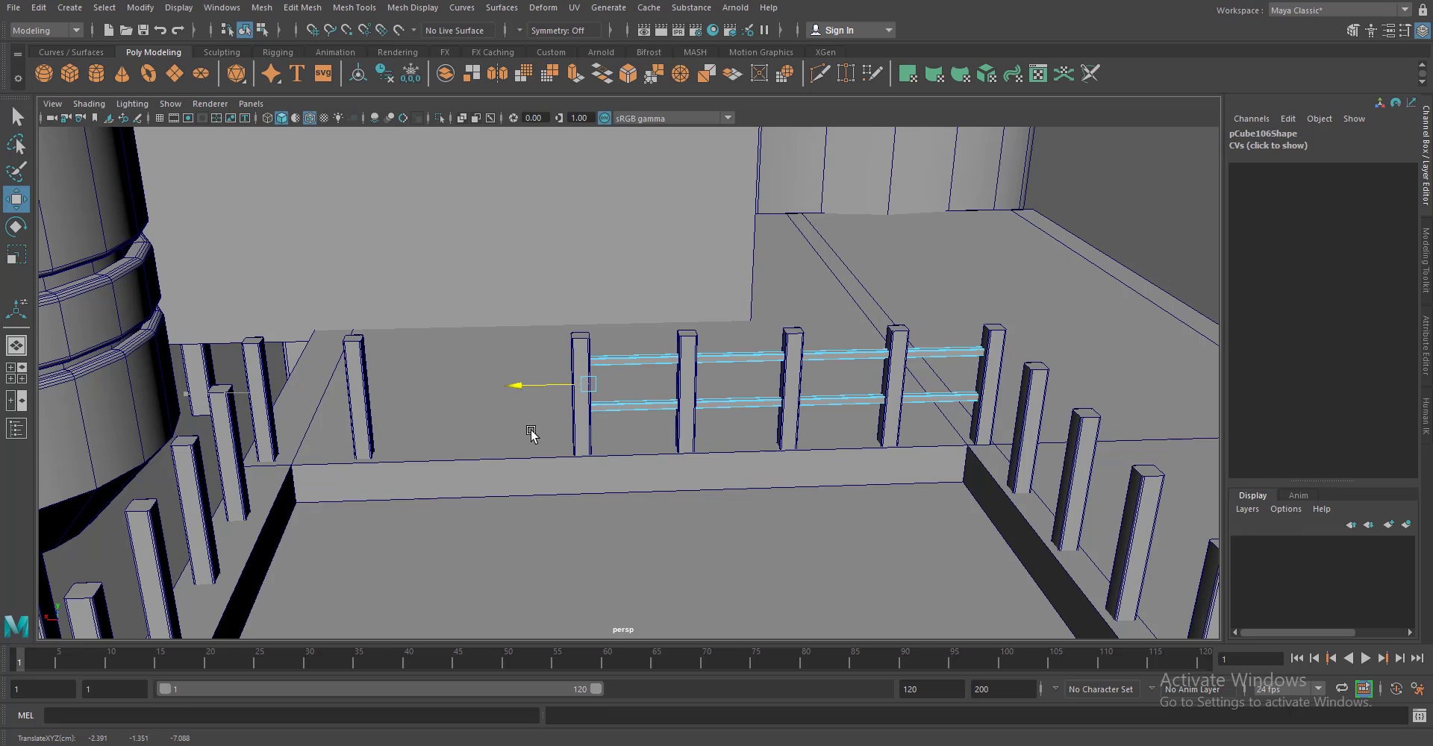
{"action": "key", "text": "F8"}
Duplicate the rails to the left posts and shorten their right ends to fit the gap
{"action": "key", "text": "ctrl+d"}
{"action": "left_click_drag", "start_coordinate": [717, 374], "coordinate": [236, 459]}
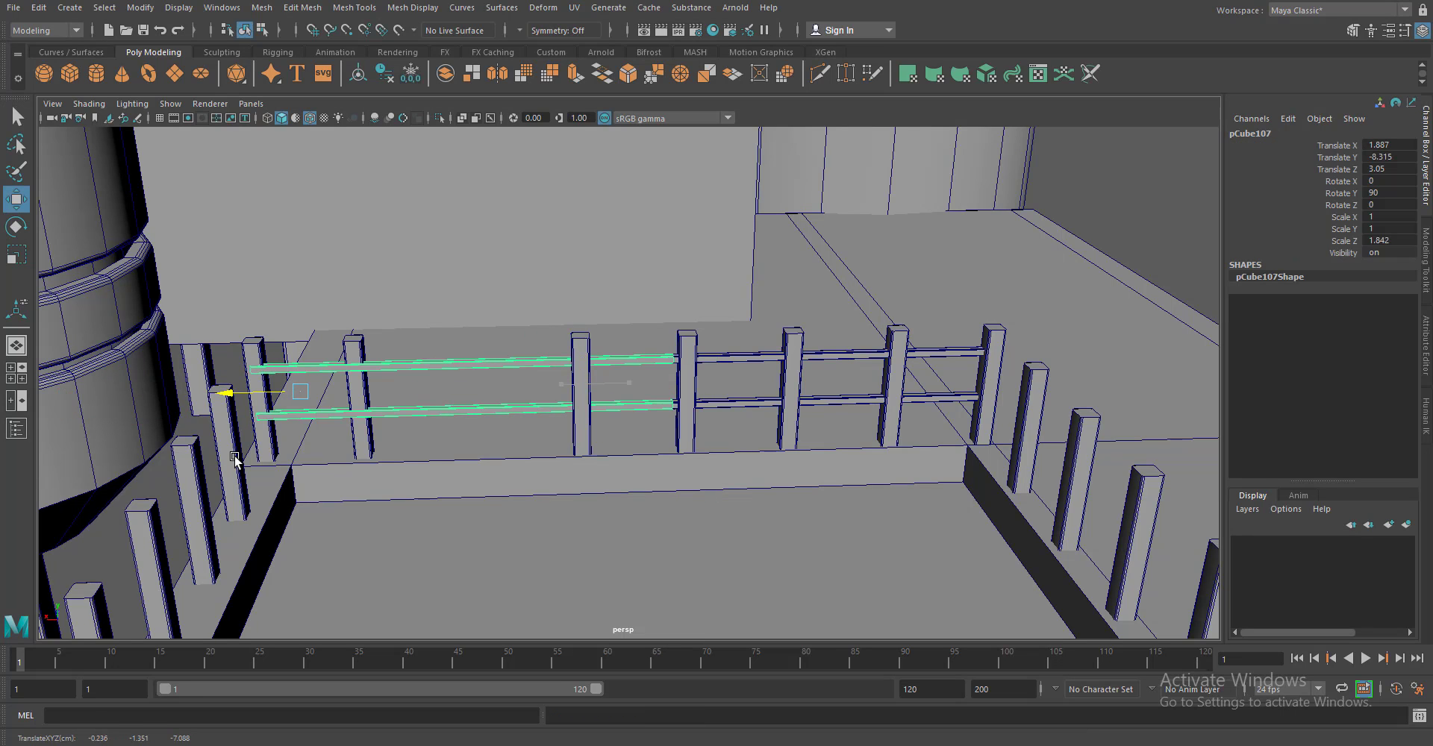
{"action": "key", "text": "F8"}
{"action": "left_click_drag", "start_coordinate": [657, 332], "coordinate": [612, 430]}
{"action": "left_click_drag", "start_coordinate": [611, 418], "coordinate": [310, 418]}
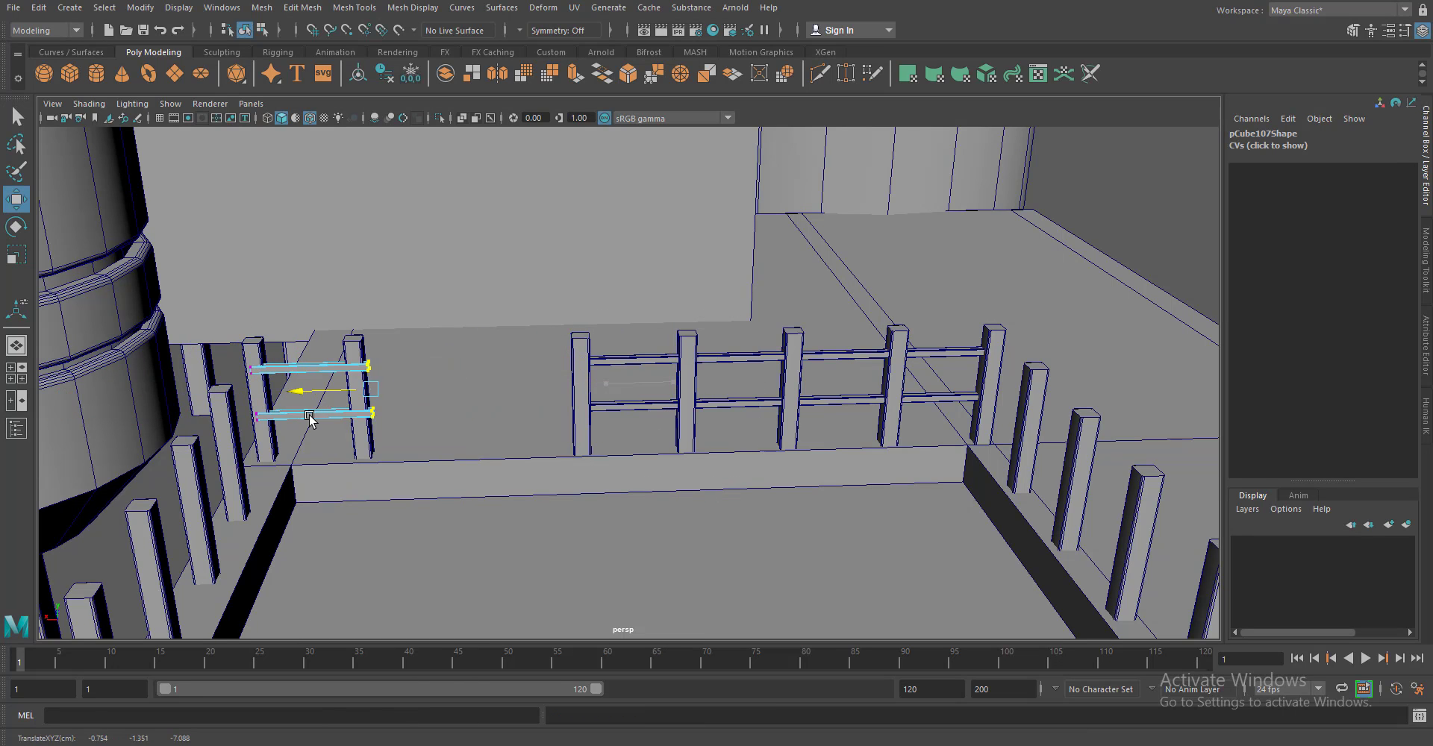
{"action": "key", "text": "F8"}
{"action": "key", "text": "f"}
Rotate a rail pair to run along the back side, position it, and lengthen it to span
{"action": "left_click_drag", "start_coordinate": [585, 411], "coordinate": [723, 513]}
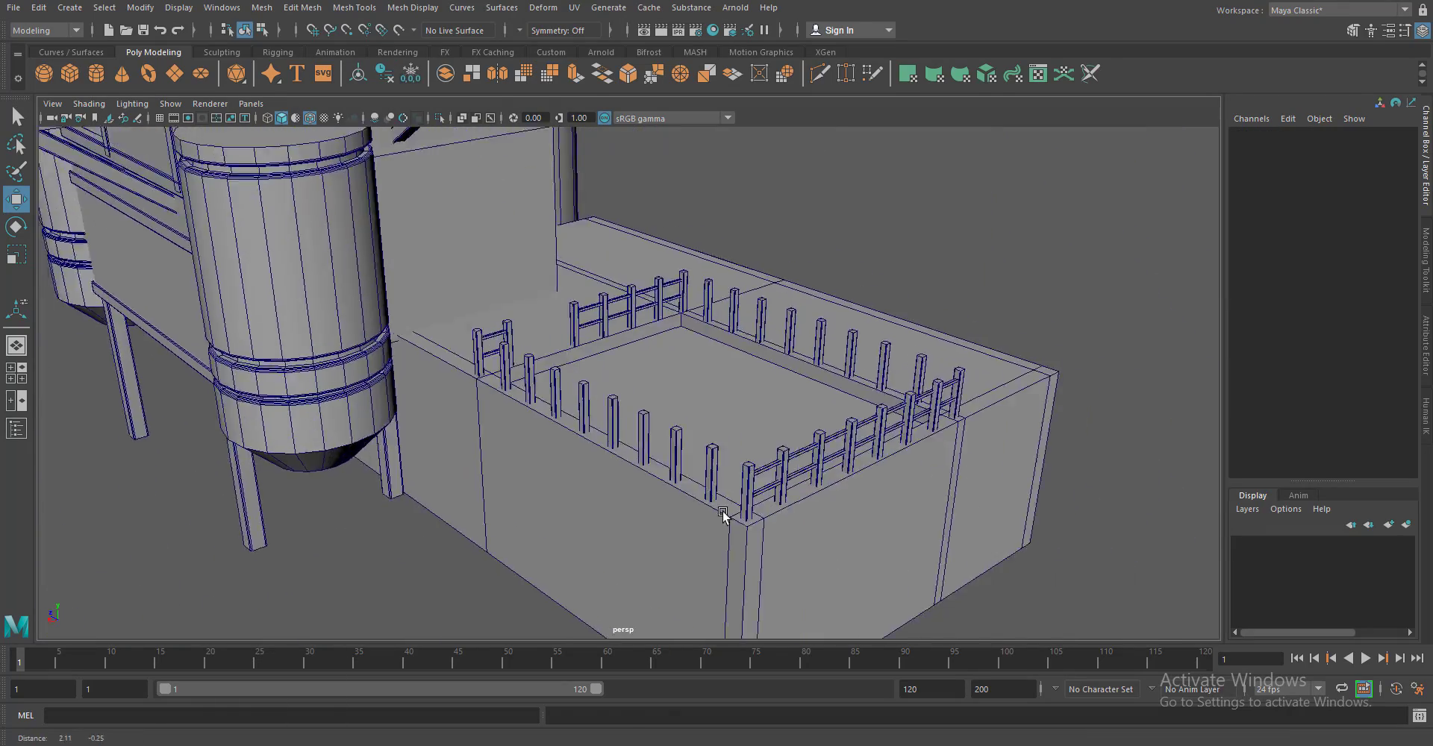
{"action": "key", "text": "e"}
{"action": "left_click_drag", "start_coordinate": [522, 415], "coordinate": [597, 440]}
{"action": "key", "text": "w"}
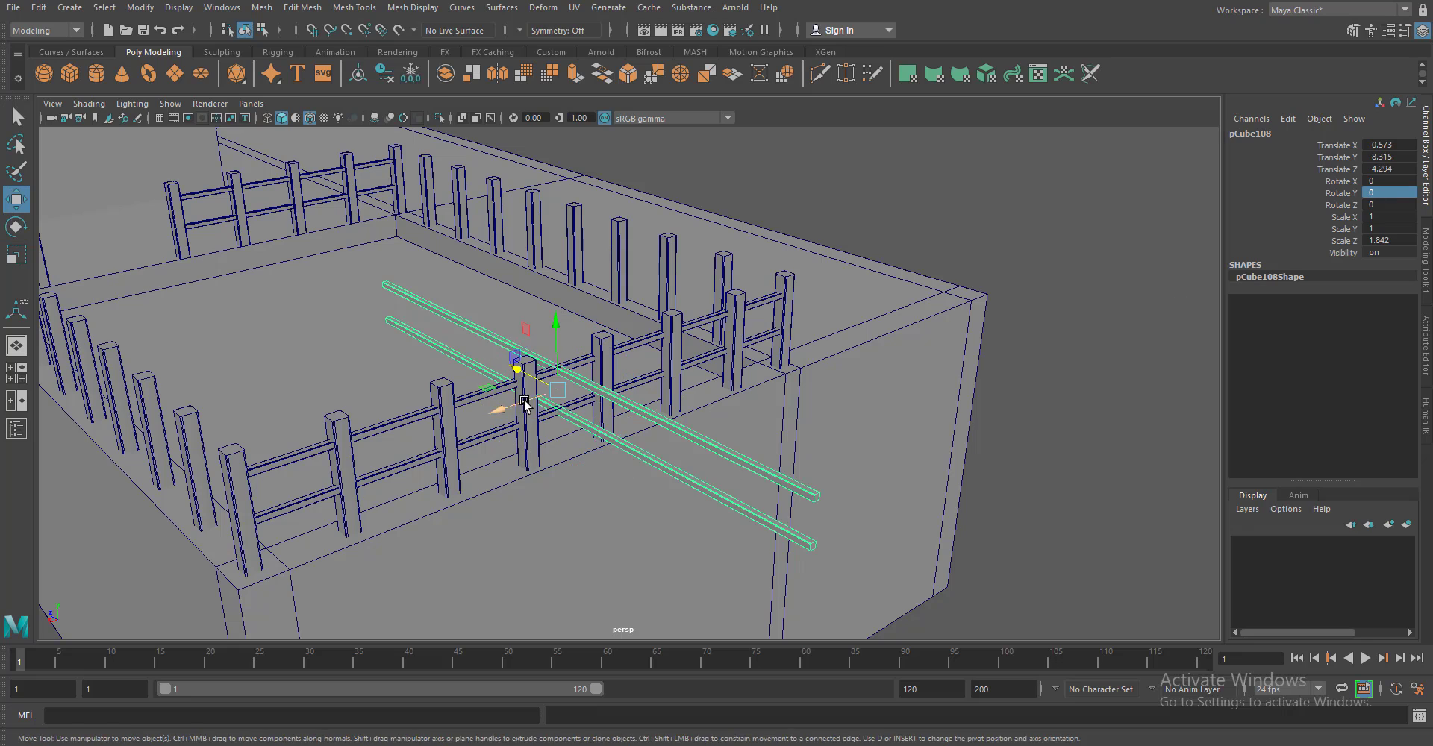
{"action": "left_click_drag", "start_coordinate": [528, 379], "coordinate": [540, 246]}
{"action": "left_click_drag", "start_coordinate": [540, 247], "coordinate": [575, 410]}
{"action": "key", "text": "r"}
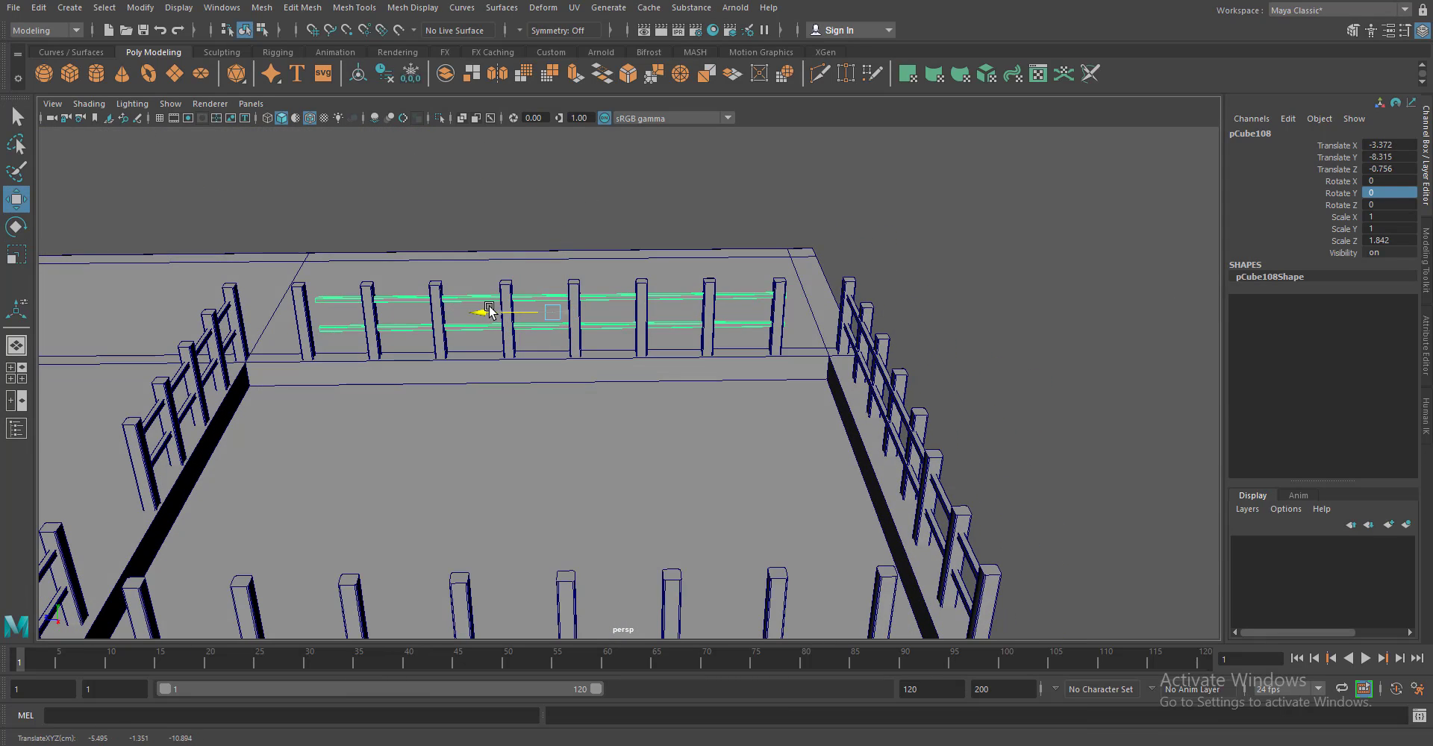
{"action": "left_click_drag", "start_coordinate": [480, 312], "coordinate": [739, 431]}
{"action": "key", "text": "w"}
{"action": "key", "text": "r"}
Duplicate the back rails onto the front fence
{"action": "key", "text": "ctrl+d"}
{"action": "left_click_drag", "start_coordinate": [640, 407], "coordinate": [340, 510]}
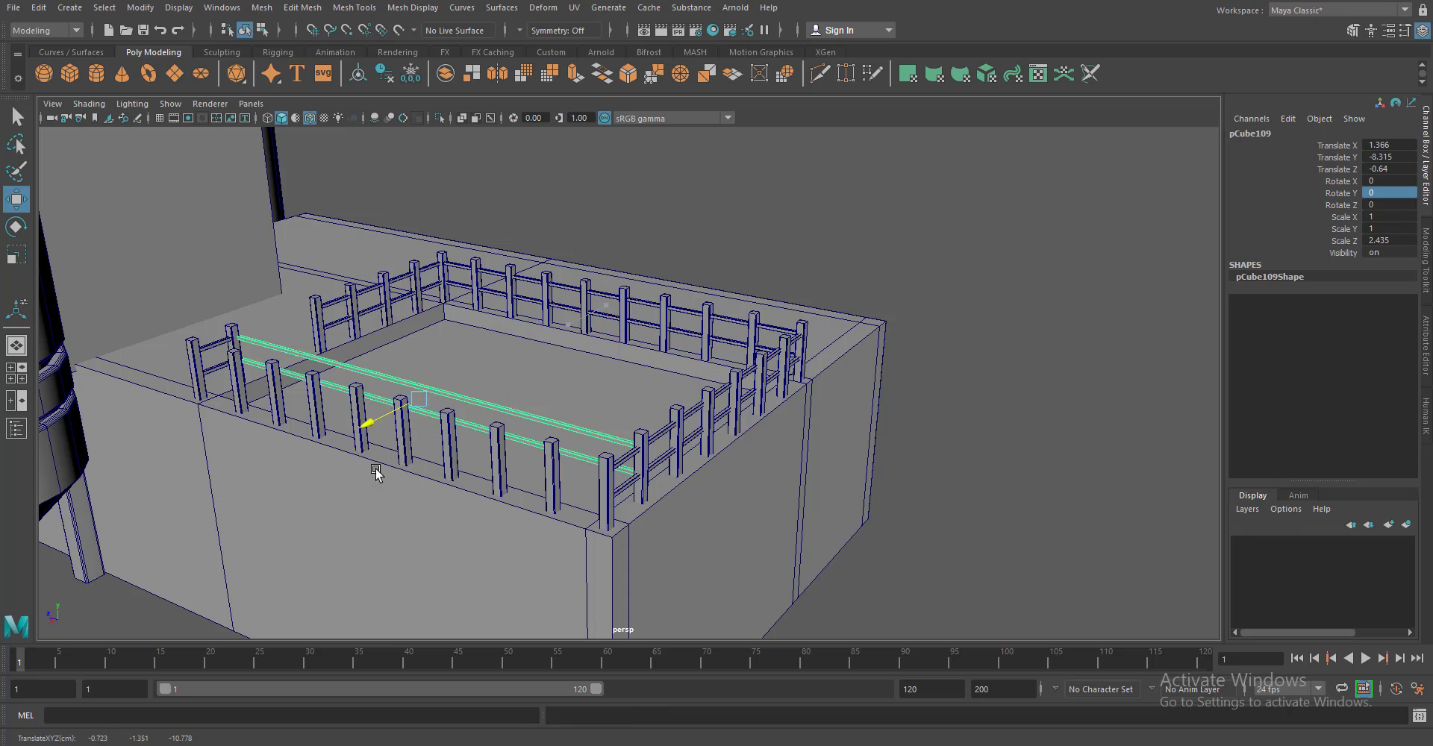
{"action": "scroll", "scroll_direction": "down", "scroll_amount": 3}
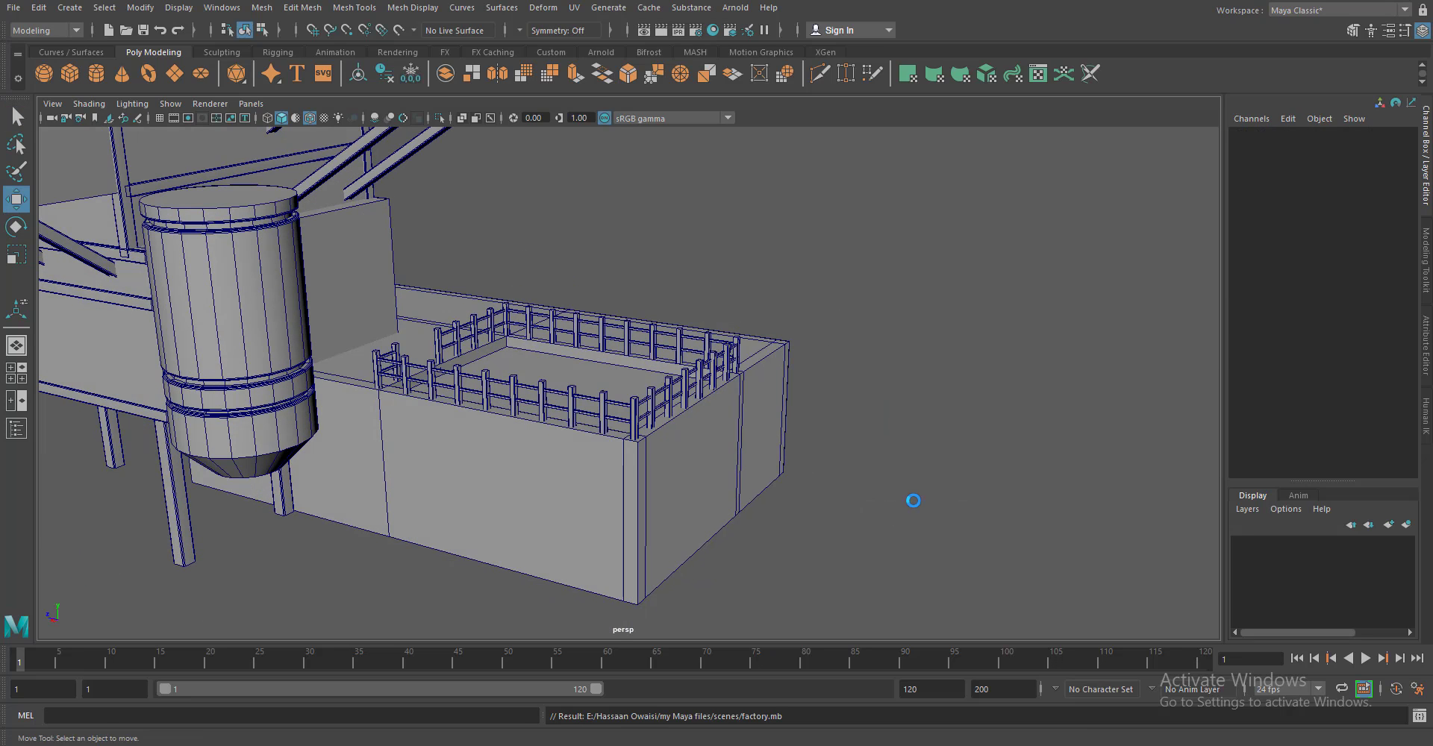
Move pCylinder7 into the fenced basin and centre it from the top view
{"action": "left_click_drag", "start_coordinate": [912, 502], "coordinate": [341, 295]}
{"action": "left_click", "coordinate": [341, 295]}
{"action": "left_click_drag", "start_coordinate": [342, 295], "coordinate": [584, 395]}
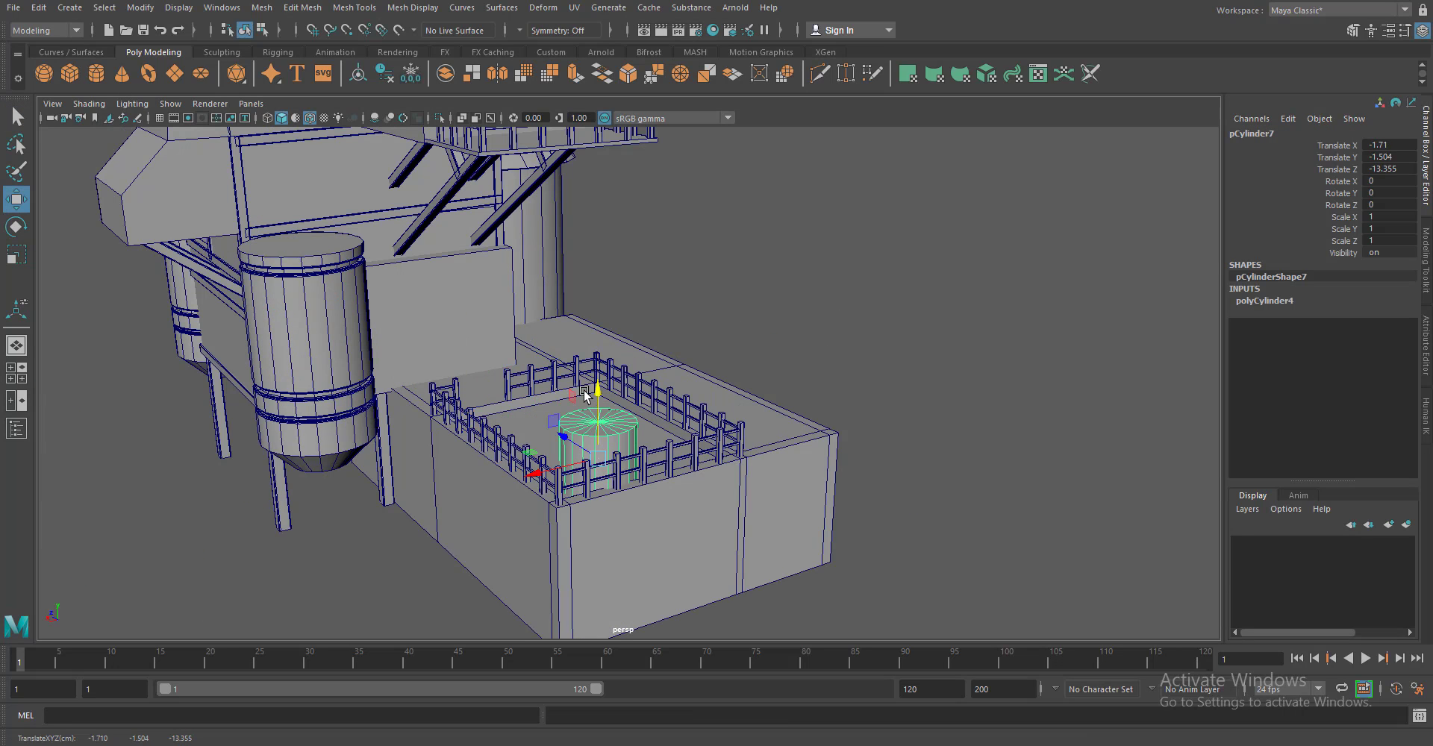
{"action": "key", "text": "space"}
{"action": "key", "text": "4"}
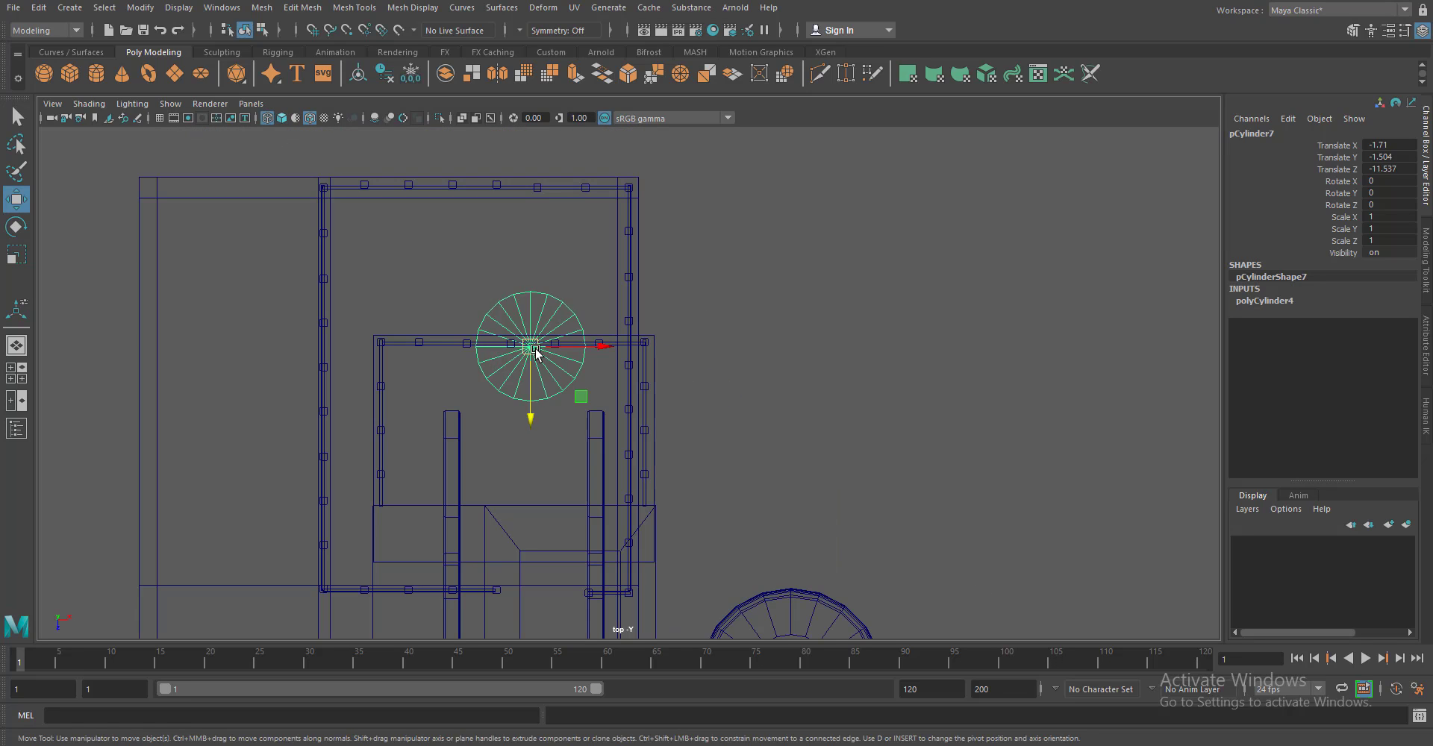
{"action": "left_click_drag", "start_coordinate": [533, 347], "coordinate": [484, 354]}
Scale the cylinder up evenly, flatten it into a low disc, and lower it onto the basin floor
{"action": "key", "text": "r"}
{"action": "left_click_drag", "start_coordinate": [480, 373], "coordinate": [535, 379]}
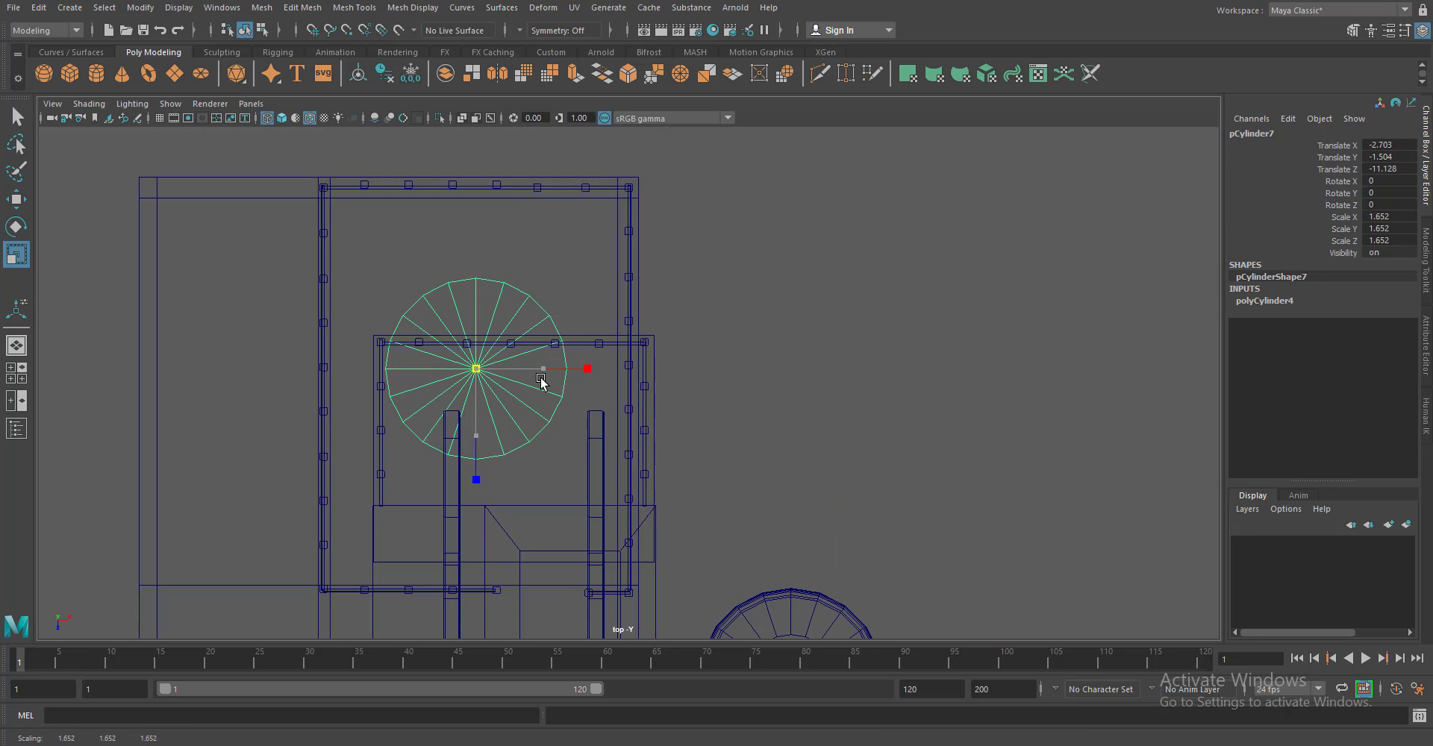
{"action": "key", "text": "space"}
{"action": "left_click_drag", "start_coordinate": [665, 359], "coordinate": [663, 315]}
{"action": "key", "text": "5"}
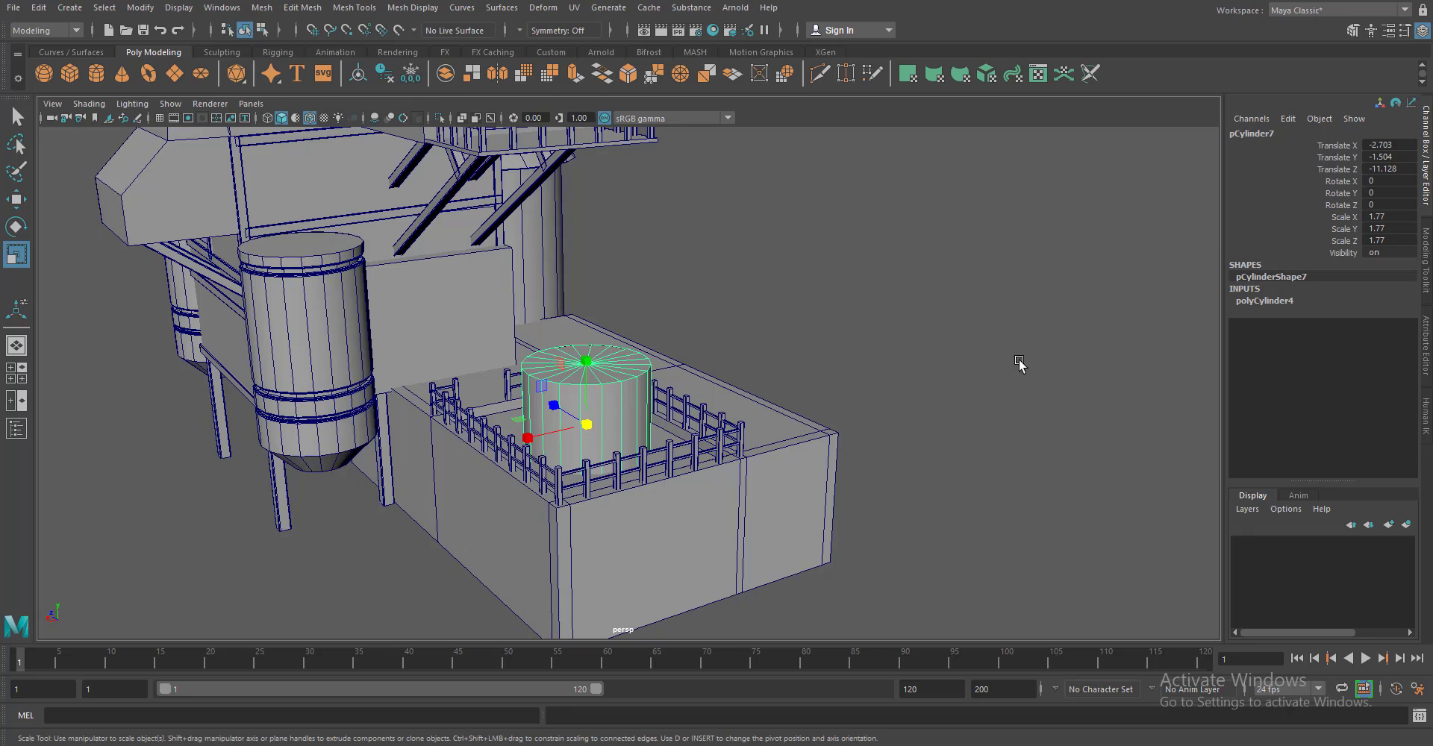
{"action": "key", "text": "ctrl+a"}
{"action": "left_click", "coordinate": [1269, 129]}
{"action": "scroll", "scroll_direction": "up", "scroll_amount": 3}
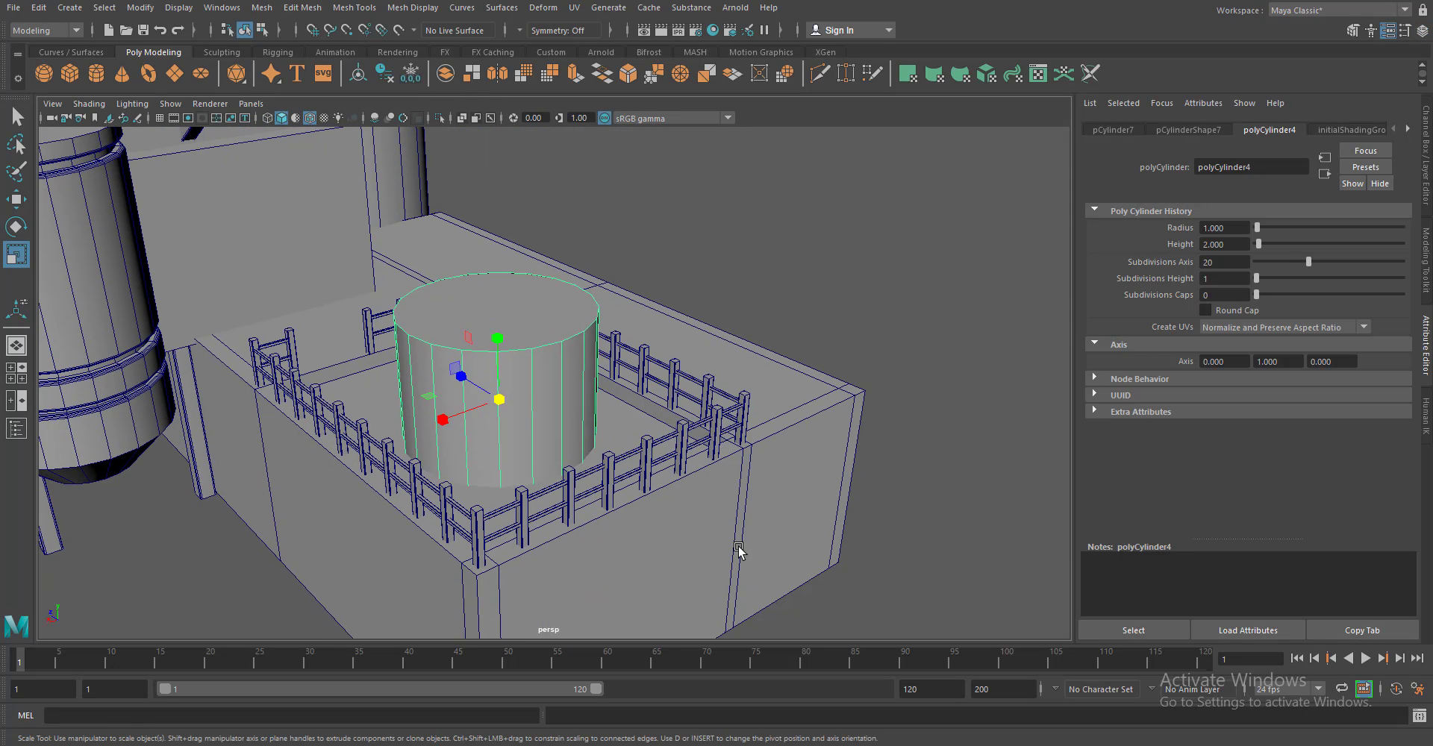
{"action": "left_click_drag", "start_coordinate": [487, 336], "coordinate": [500, 401]}
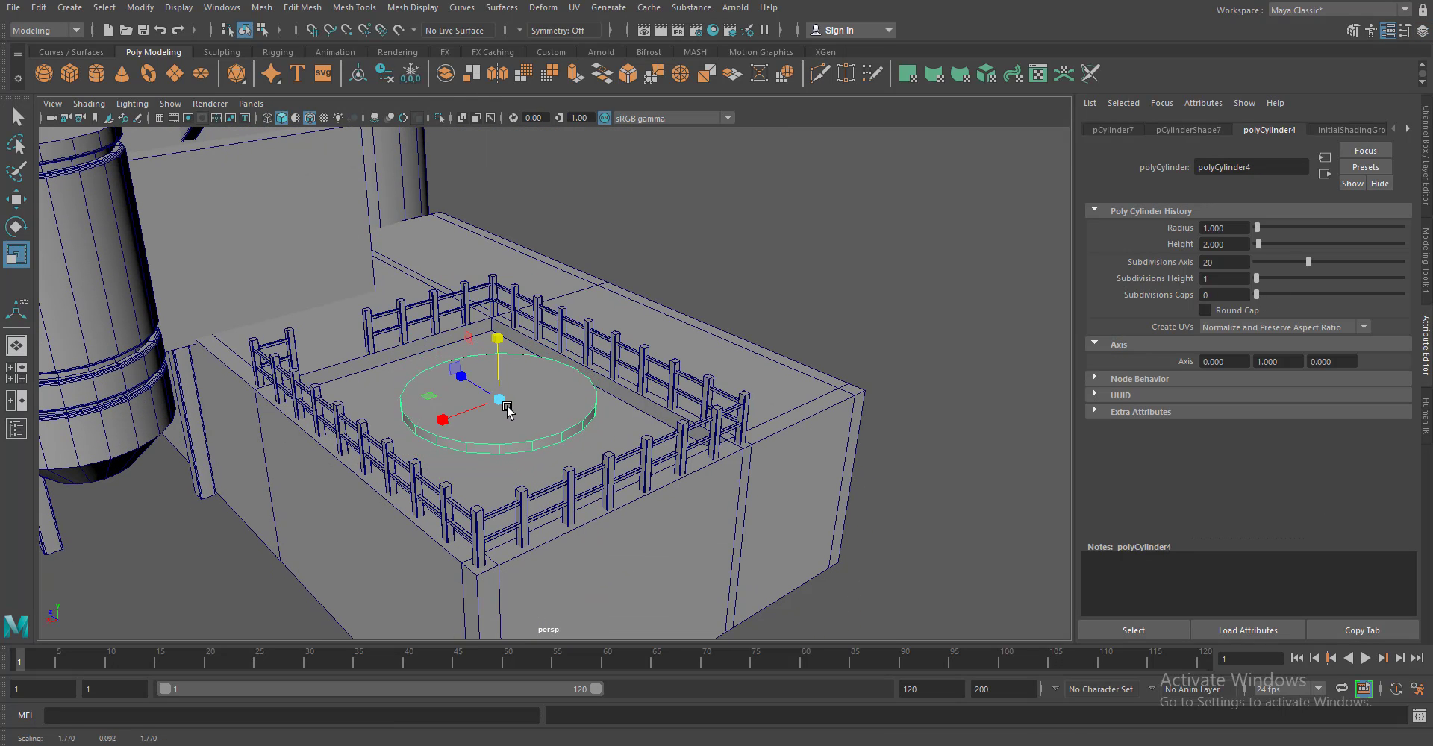
{"action": "key", "text": "w"}
{"action": "left_click_drag", "start_coordinate": [499, 352], "coordinate": [556, 340]}
{"action": "scroll", "scroll_direction": "up", "scroll_amount": 3}
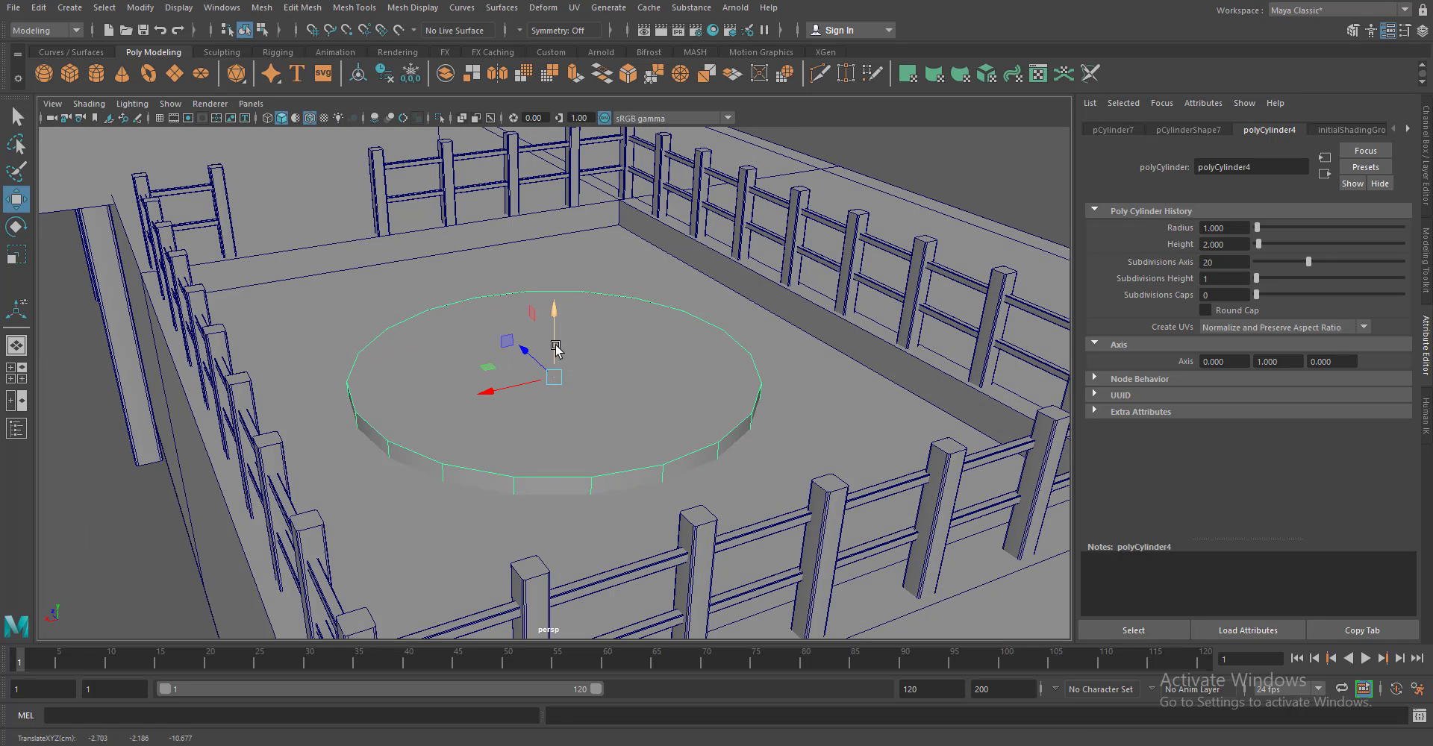
Duplicate the disc, shrink the copy, and raise it above the base
{"action": "key", "text": "ctrl+d"}
{"action": "key", "text": "r"}
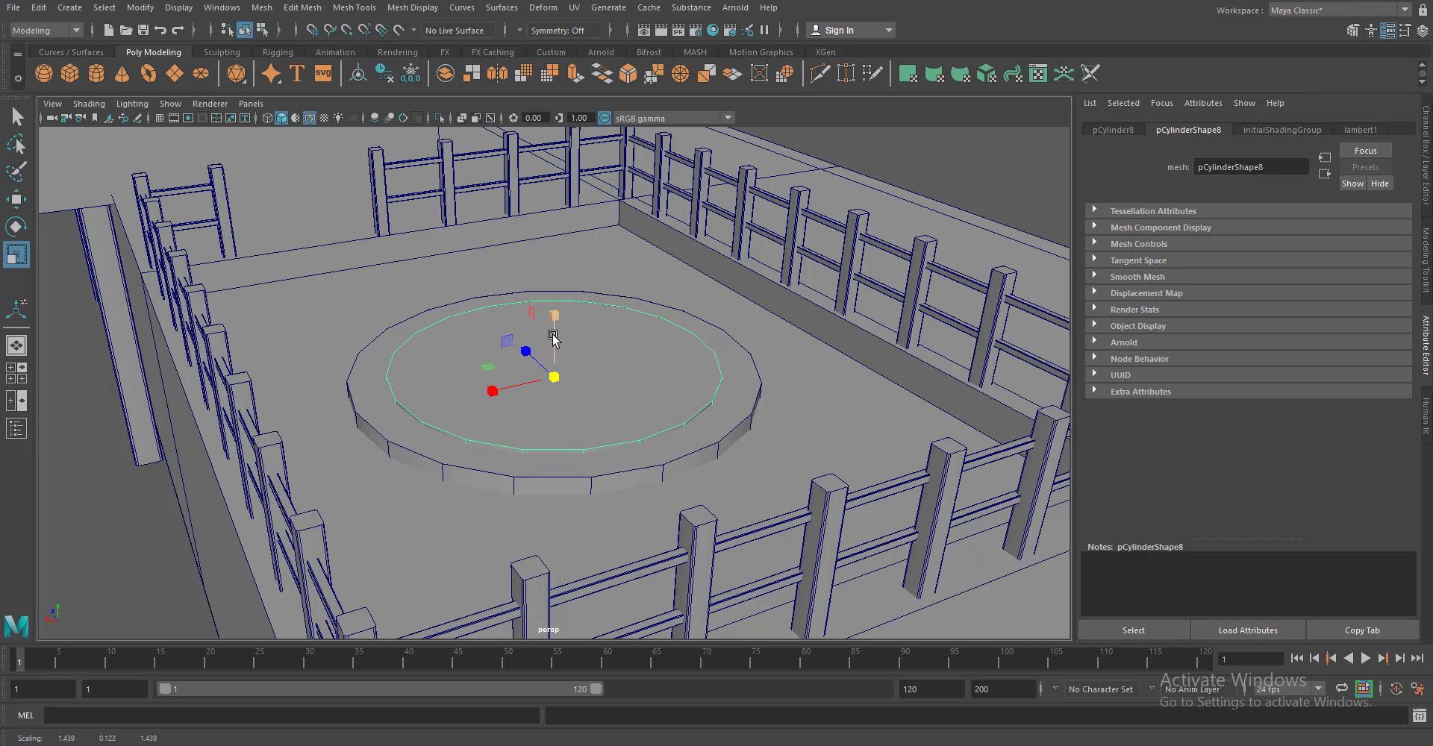
{"action": "key", "text": "w"}
{"action": "left_click_drag", "start_coordinate": [563, 297], "coordinate": [564, 149]}
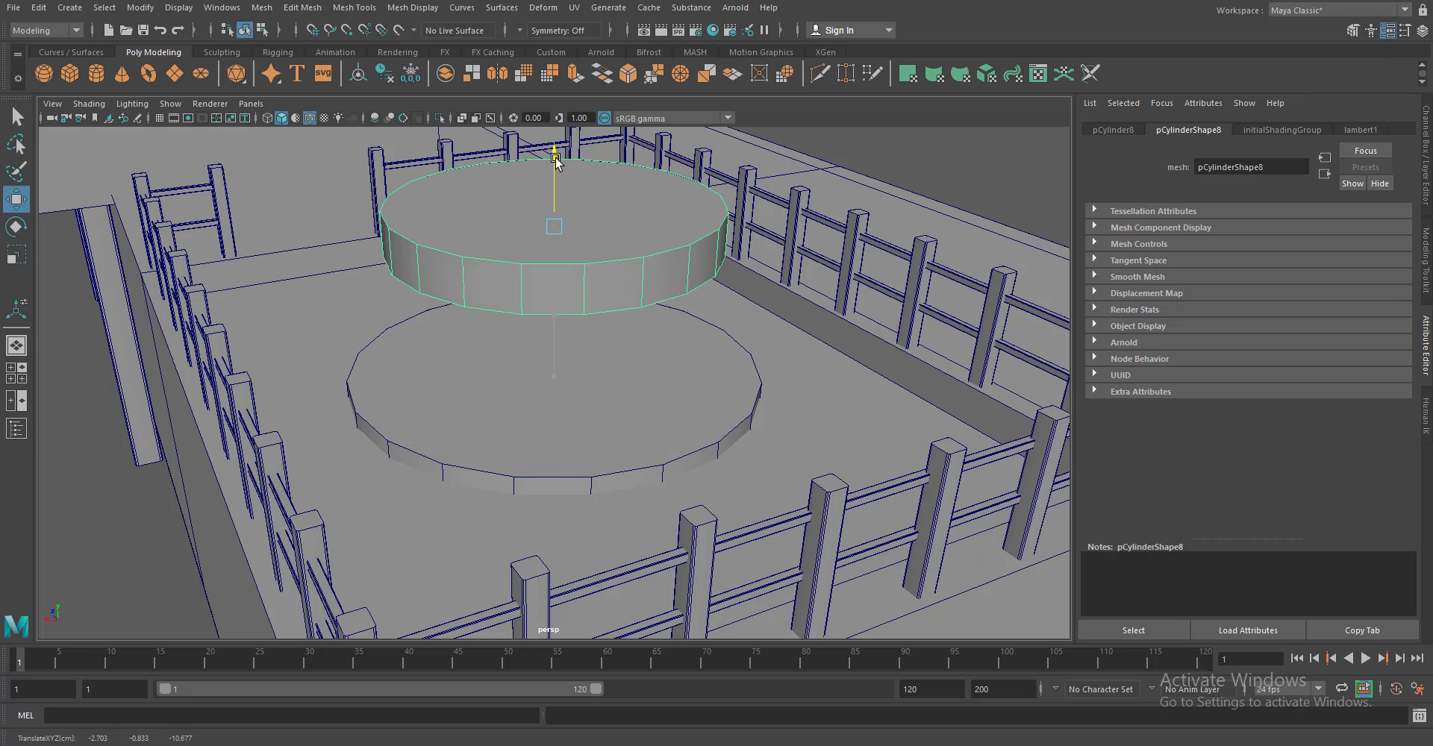
{"action": "scroll", "scroll_direction": "down", "scroll_amount": 3}
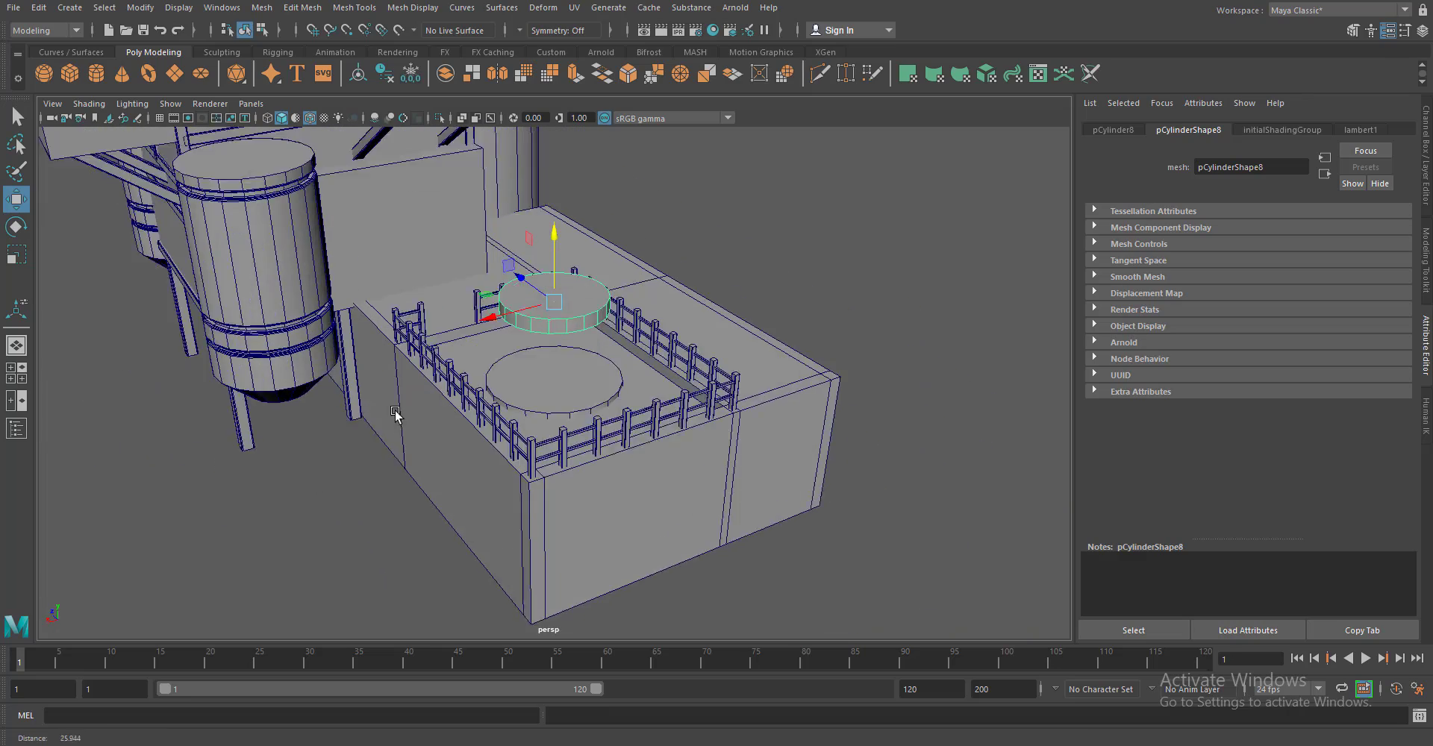
{"action": "left_click_drag", "start_coordinate": [603, 358], "coordinate": [478, 388]}
{"action": "scroll", "scroll_direction": "down", "scroll_amount": 3}
{"action": "left_click", "coordinate": [472, 382]}
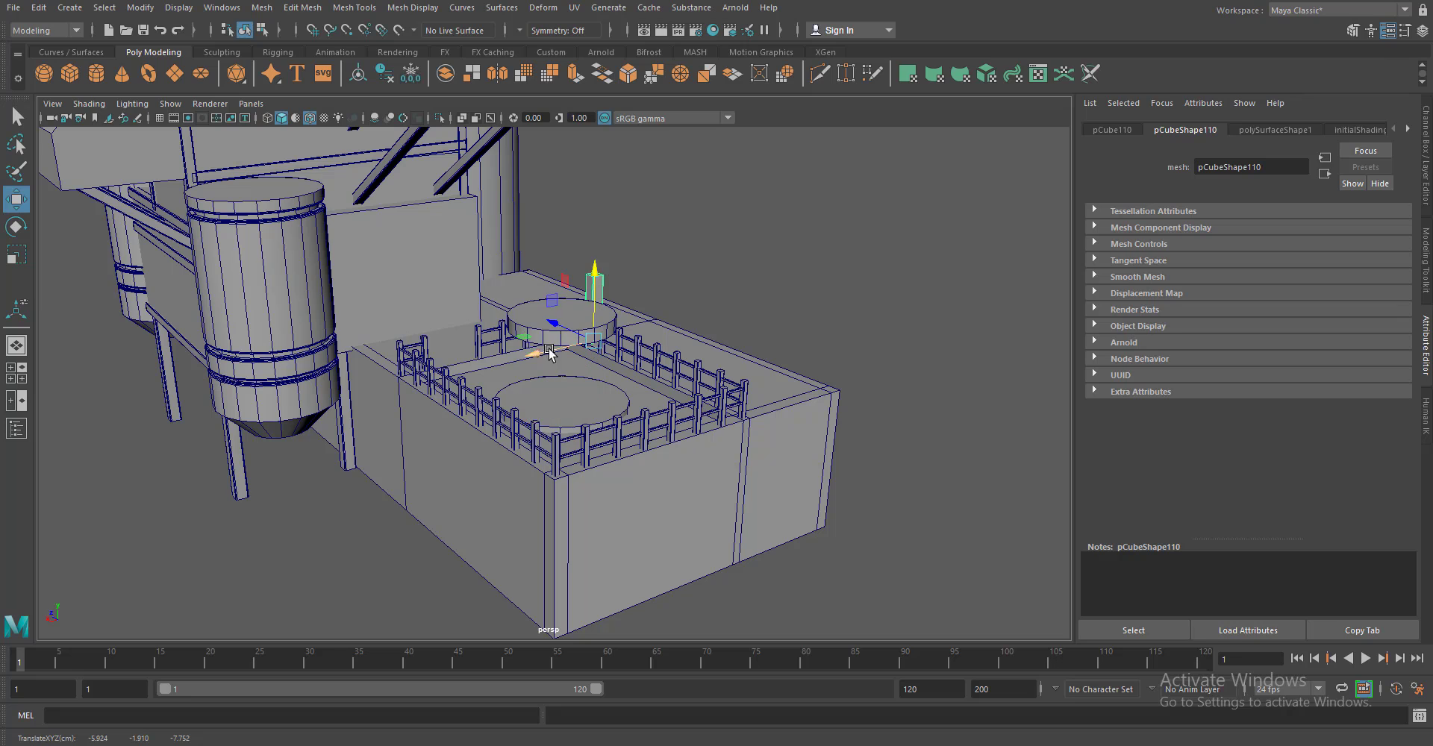
In the top view with wireframe display, select the small rounded block over the basin
{"action": "key", "text": "space"}
{"action": "left_click_drag", "start_coordinate": [651, 472], "coordinate": [698, 482]}
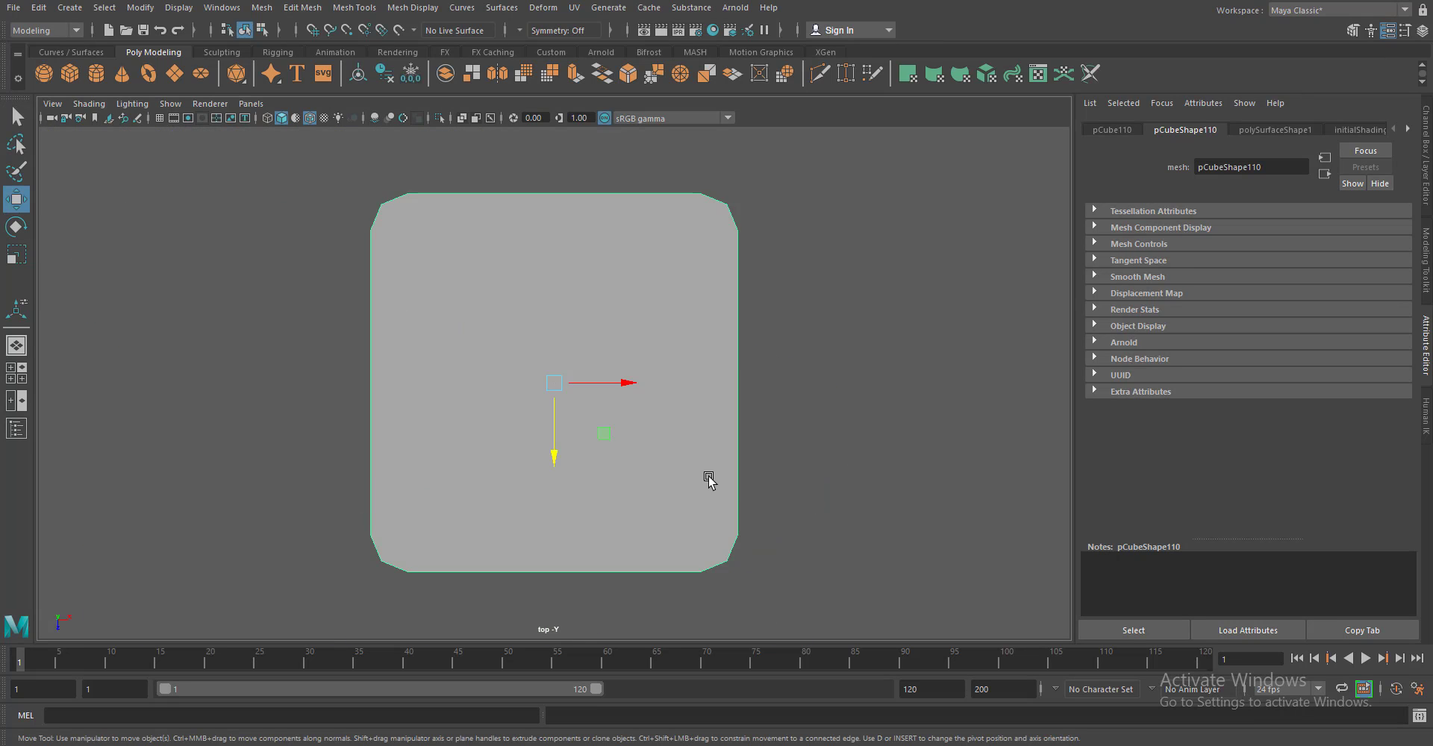
{"action": "scroll", "scroll_direction": "down", "scroll_amount": 3}
{"action": "left_click_drag", "start_coordinate": [494, 319], "coordinate": [479, 297]}
{"action": "left_click", "coordinate": [553, 382]}
{"action": "left_click_drag", "start_coordinate": [560, 373], "coordinate": [406, 265]}
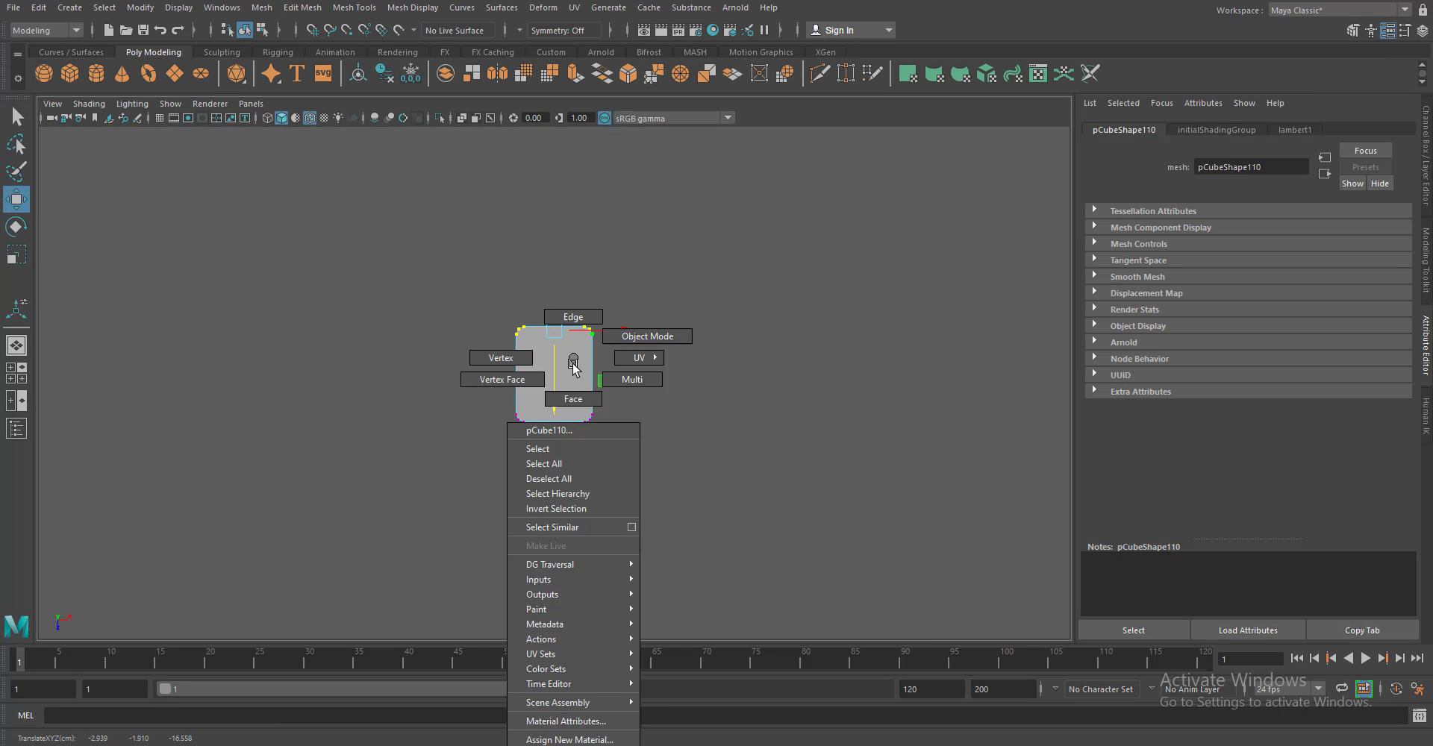
{"action": "scroll", "scroll_direction": "up", "scroll_amount": 3}
{"action": "left_click_drag", "start_coordinate": [406, 264], "coordinate": [603, 383]}
{"action": "key", "text": "4"}
{"action": "scroll", "scroll_direction": "up", "scroll_amount": 3}
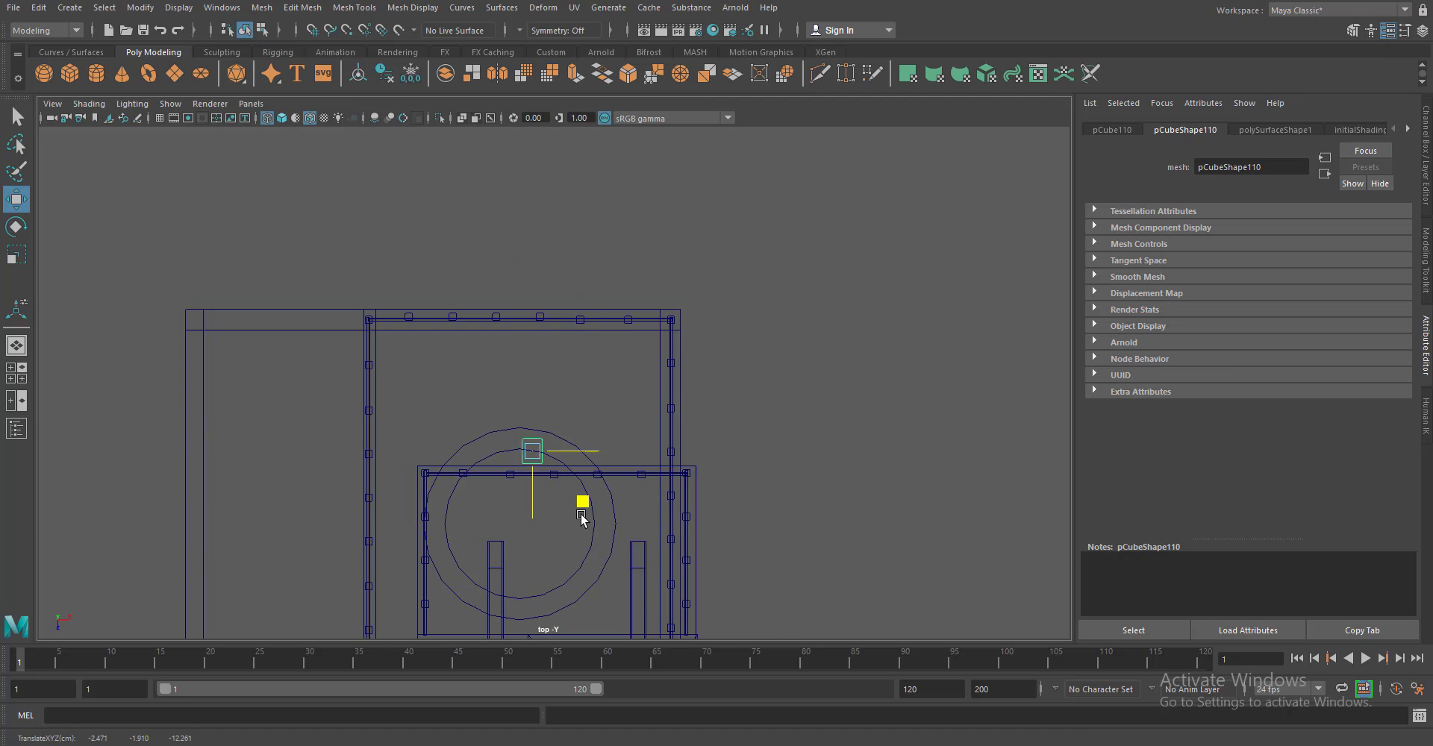
{"action": "scroll", "scroll_direction": "up", "scroll_amount": 3}
{"action": "scroll", "scroll_direction": "up", "scroll_amount": 3}
{"action": "scroll", "scroll_direction": "up", "scroll_amount": 3}
Scale the block into a pillar, place it on the base's rim and angle it along the circle
{"action": "key", "text": "r"}
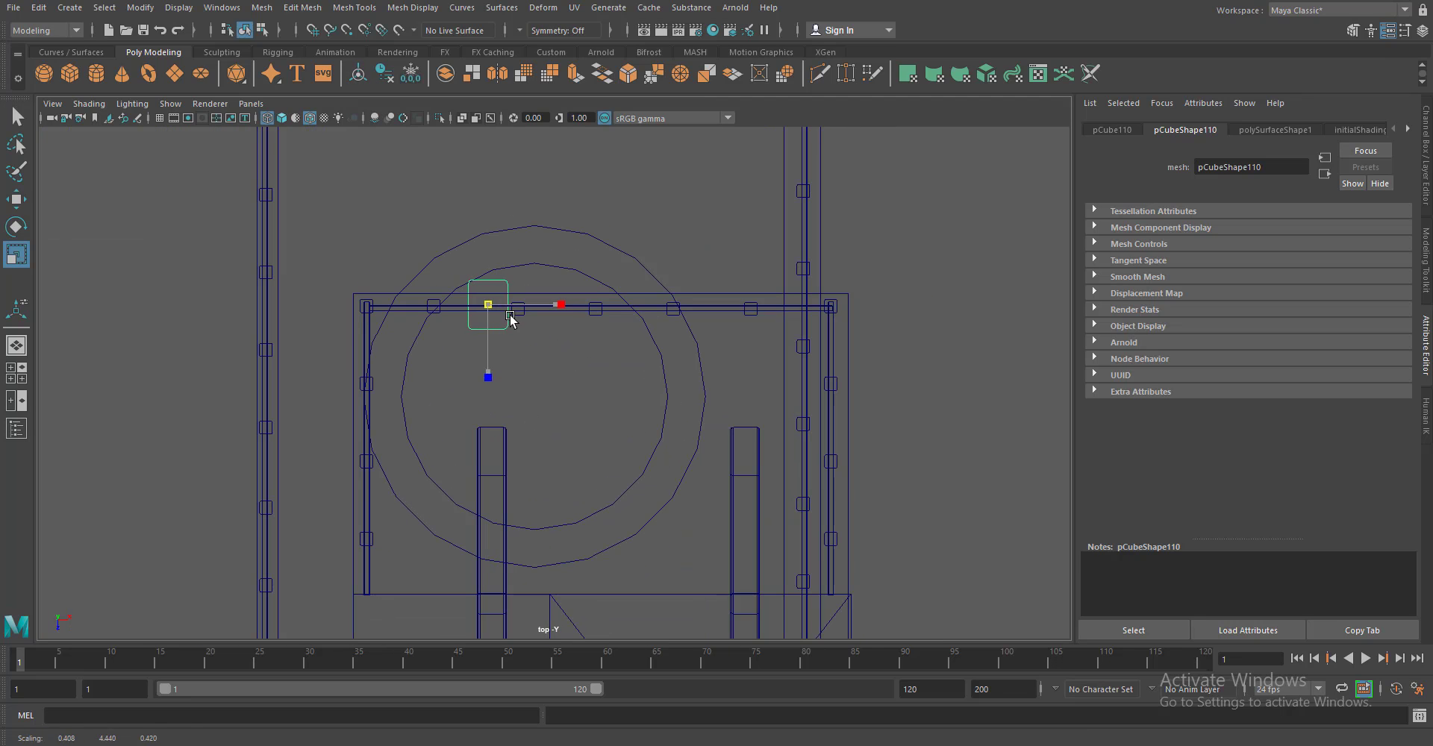
{"action": "key", "text": "w"}
{"action": "left_click_drag", "start_coordinate": [487, 304], "coordinate": [523, 272]}
{"action": "key", "text": "e"}
{"action": "key", "text": "w"}
{"action": "left_click_drag", "start_coordinate": [484, 314], "coordinate": [481, 320]}
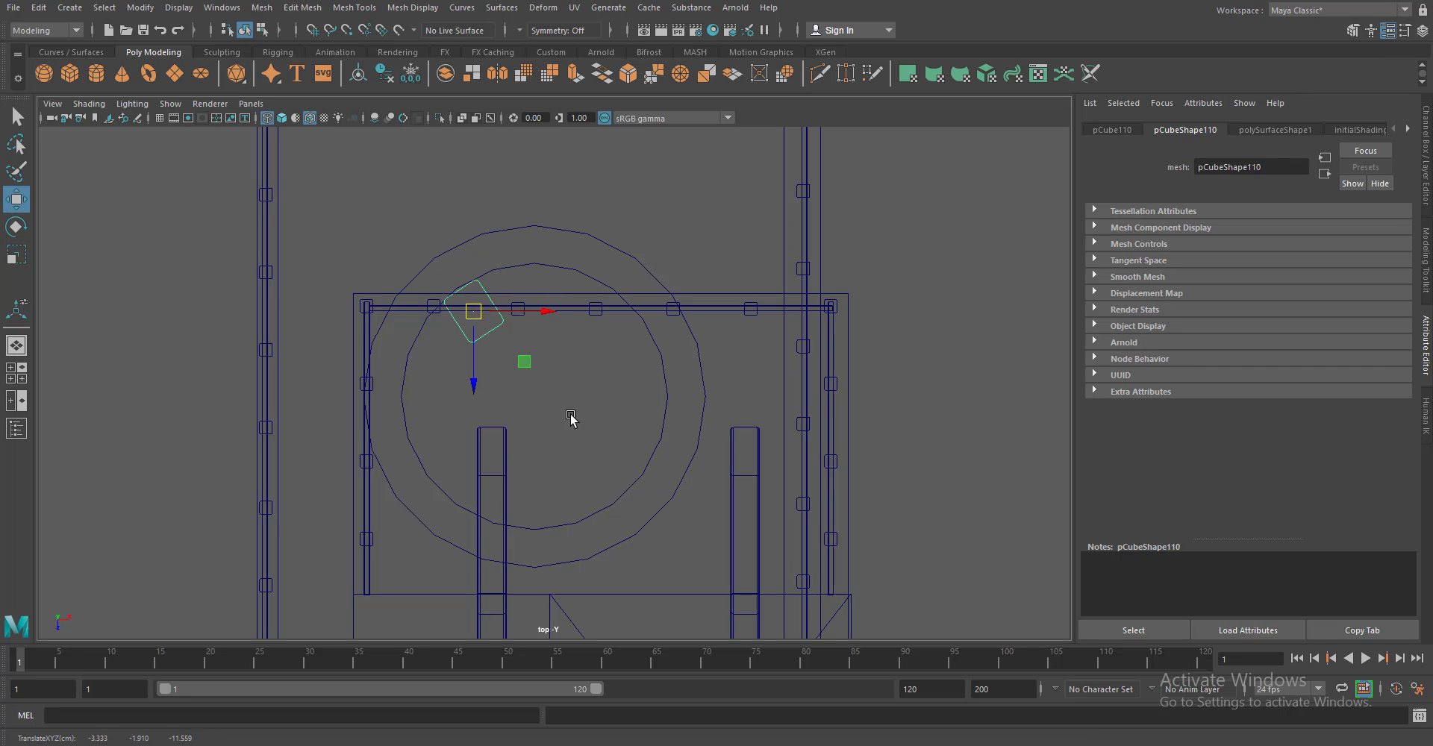
Mirror-duplicate the pillar and nudge both pillars into place around the rim
{"action": "key", "text": "ctrl+shift+d"}
{"action": "key", "text": "ctrl+a"}
{"action": "left_click", "coordinate": [883, 313]}
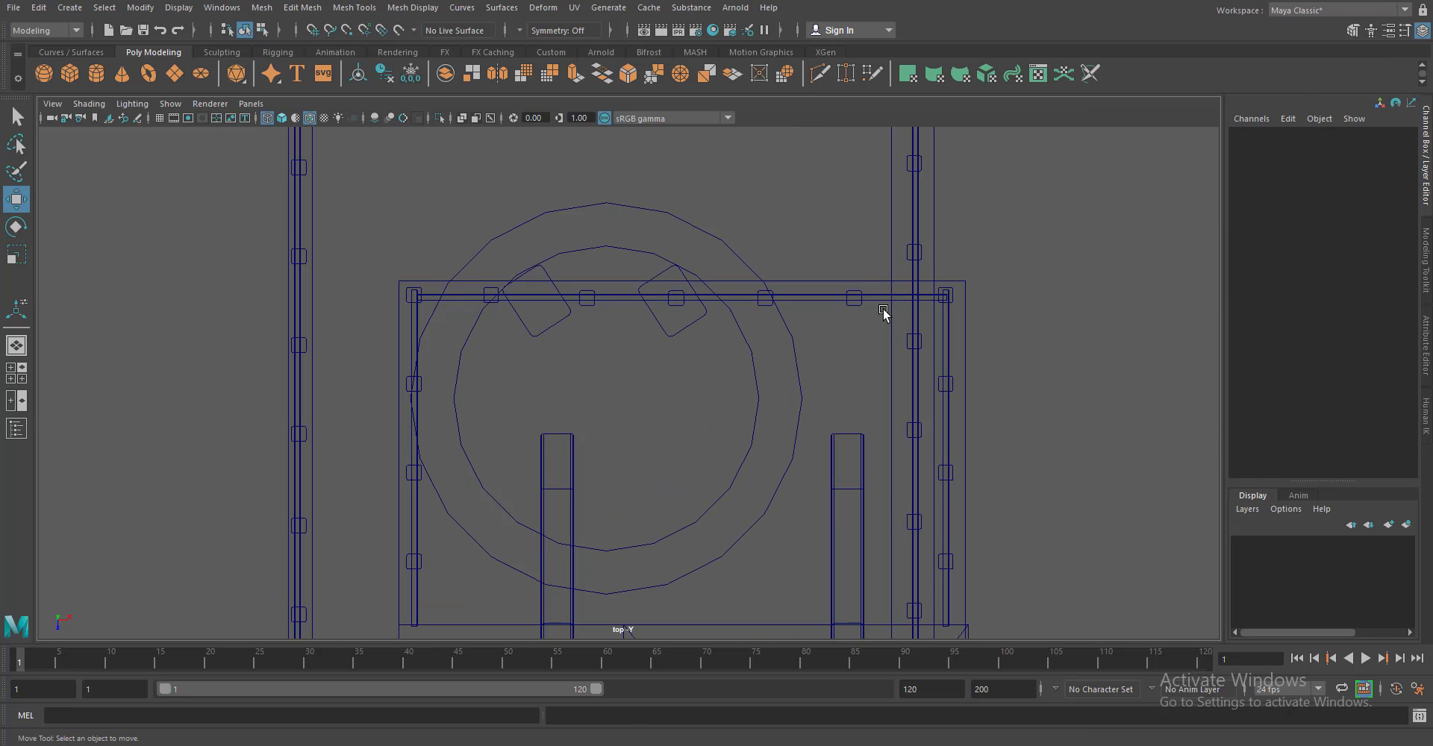
{"action": "left_click", "coordinate": [558, 319]}
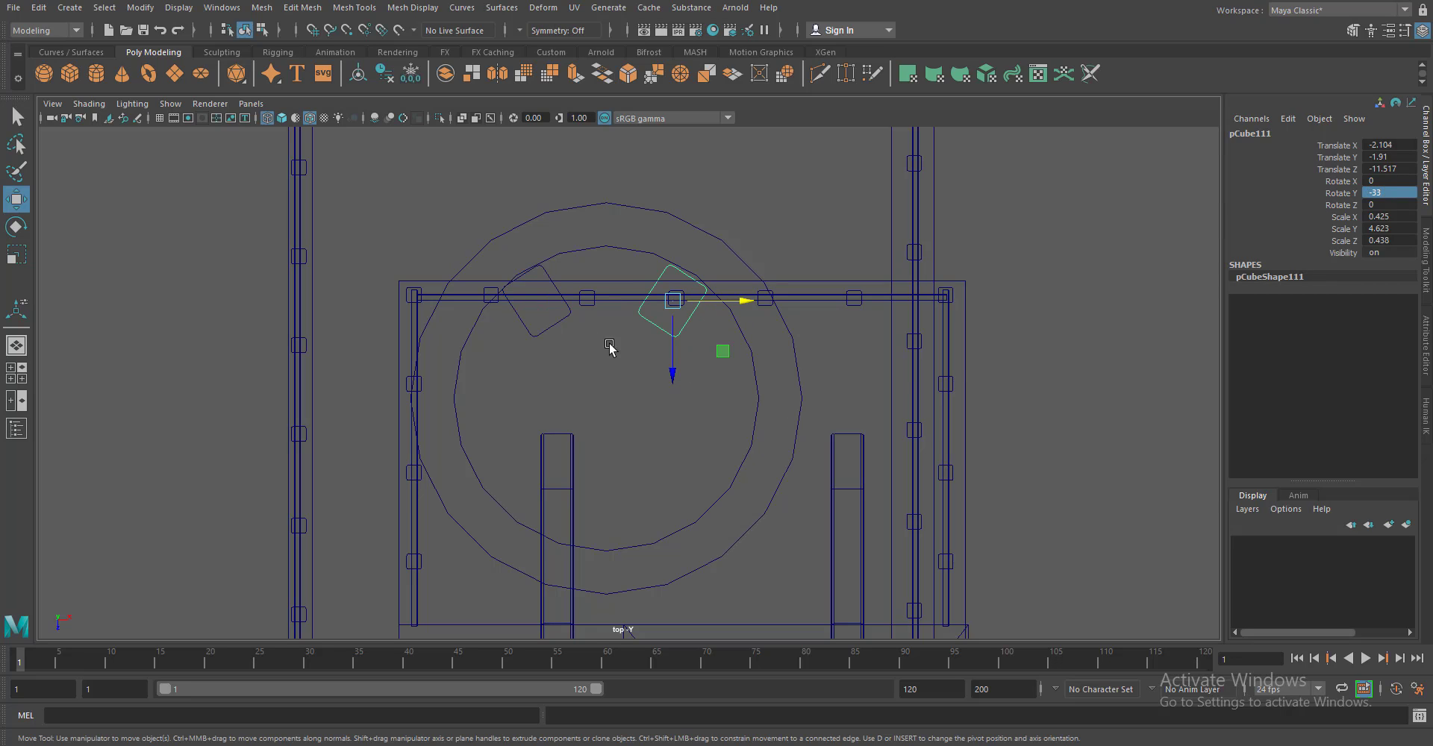
{"action": "left_click", "coordinate": [674, 338]}
{"action": "left_click_drag", "start_coordinate": [676, 340], "coordinate": [745, 371]}
{"action": "left_click", "coordinate": [551, 326]}
{"action": "left_click", "coordinate": [684, 330]}
{"action": "left_click", "coordinate": [559, 332]}
{"action": "left_click_drag", "start_coordinate": [580, 362], "coordinate": [573, 368]}
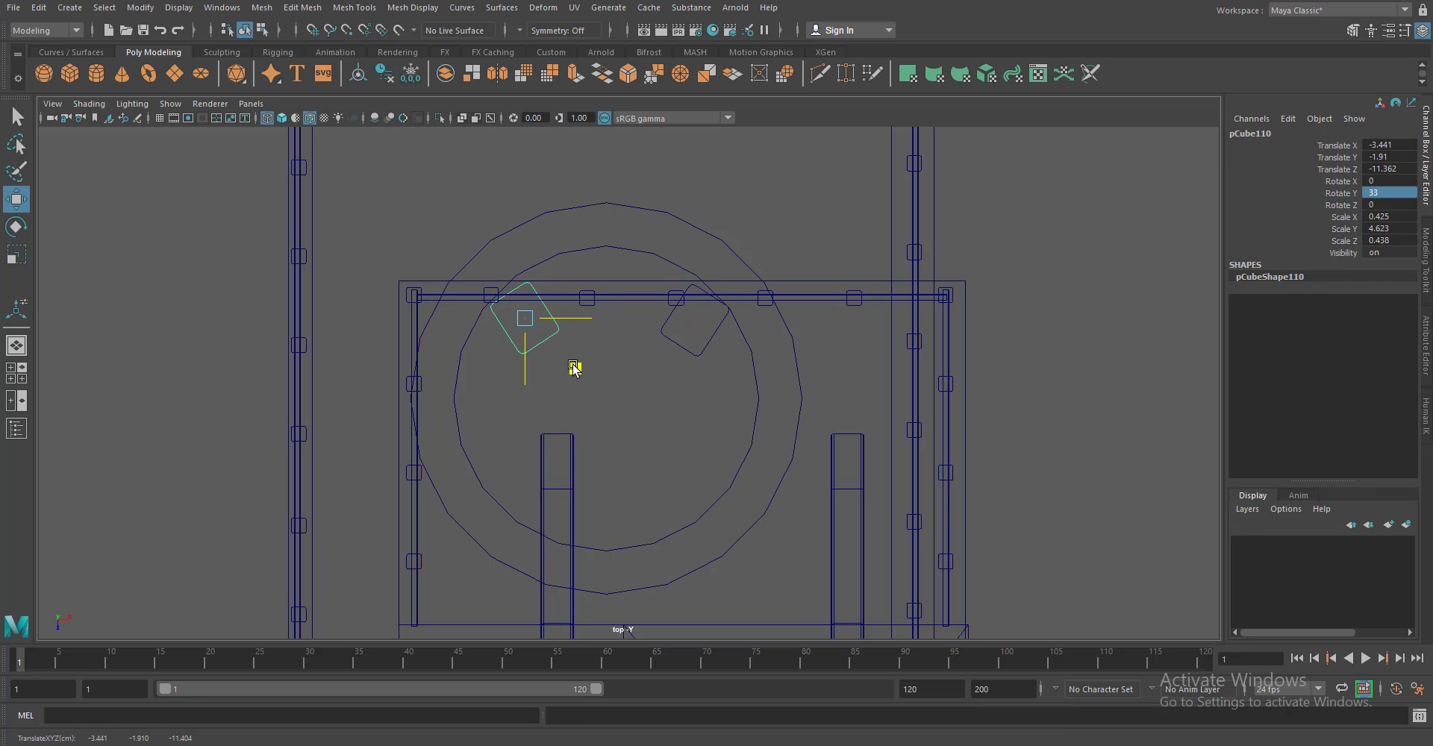
Duplicate and combine the pillar pair, set Rotate Y to 180, and move it to the base's front
{"action": "key", "text": "ctrl+d"}
{"action": "left_click_drag", "start_coordinate": [671, 378], "coordinate": [688, 485]}
{"action": "left_click", "coordinate": [262, 7]}
{"action": "left_click", "coordinate": [283, 44]}
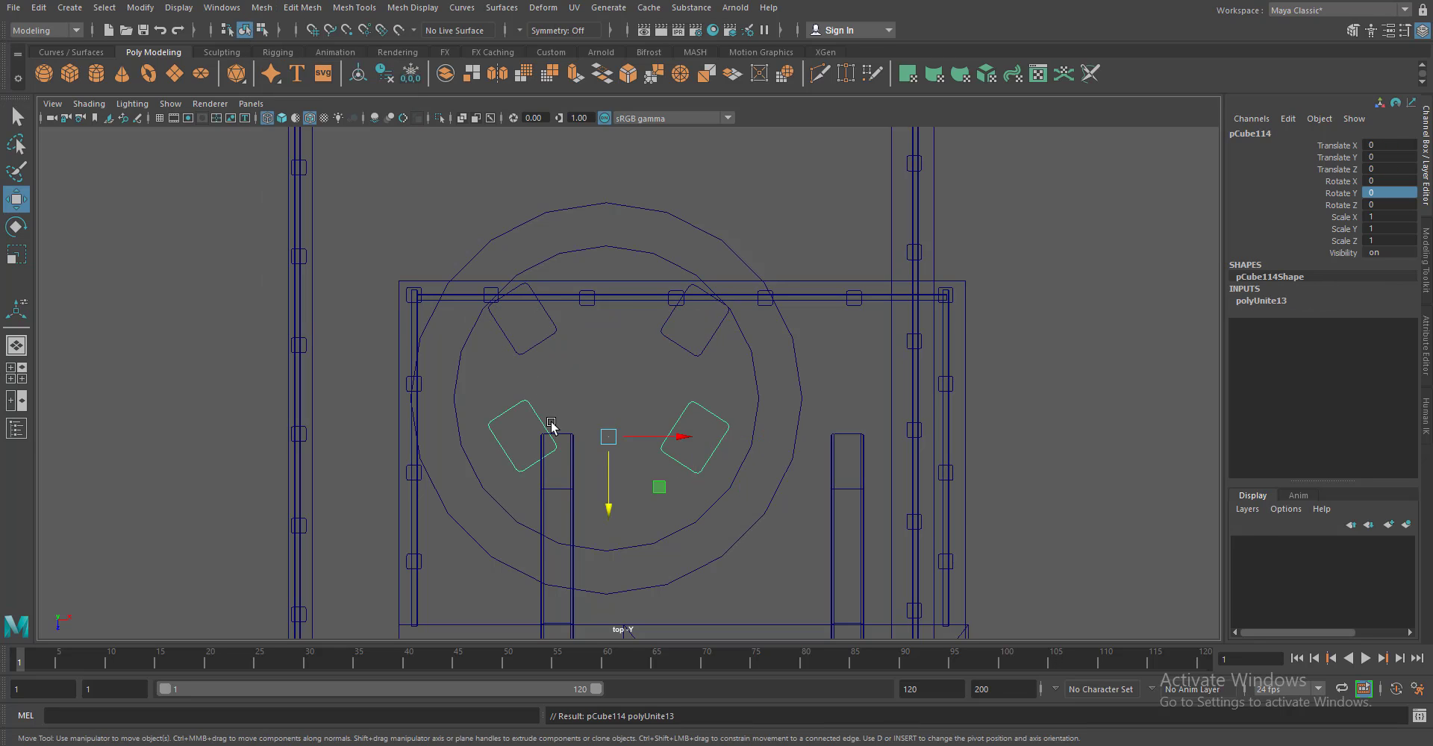
{"action": "key", "text": "e"}
{"action": "left_click_drag", "start_coordinate": [673, 398], "coordinate": [480, 506]}
{"action": "double_click", "coordinate": [1381, 194]}
{"action": "type", "text": "180"}
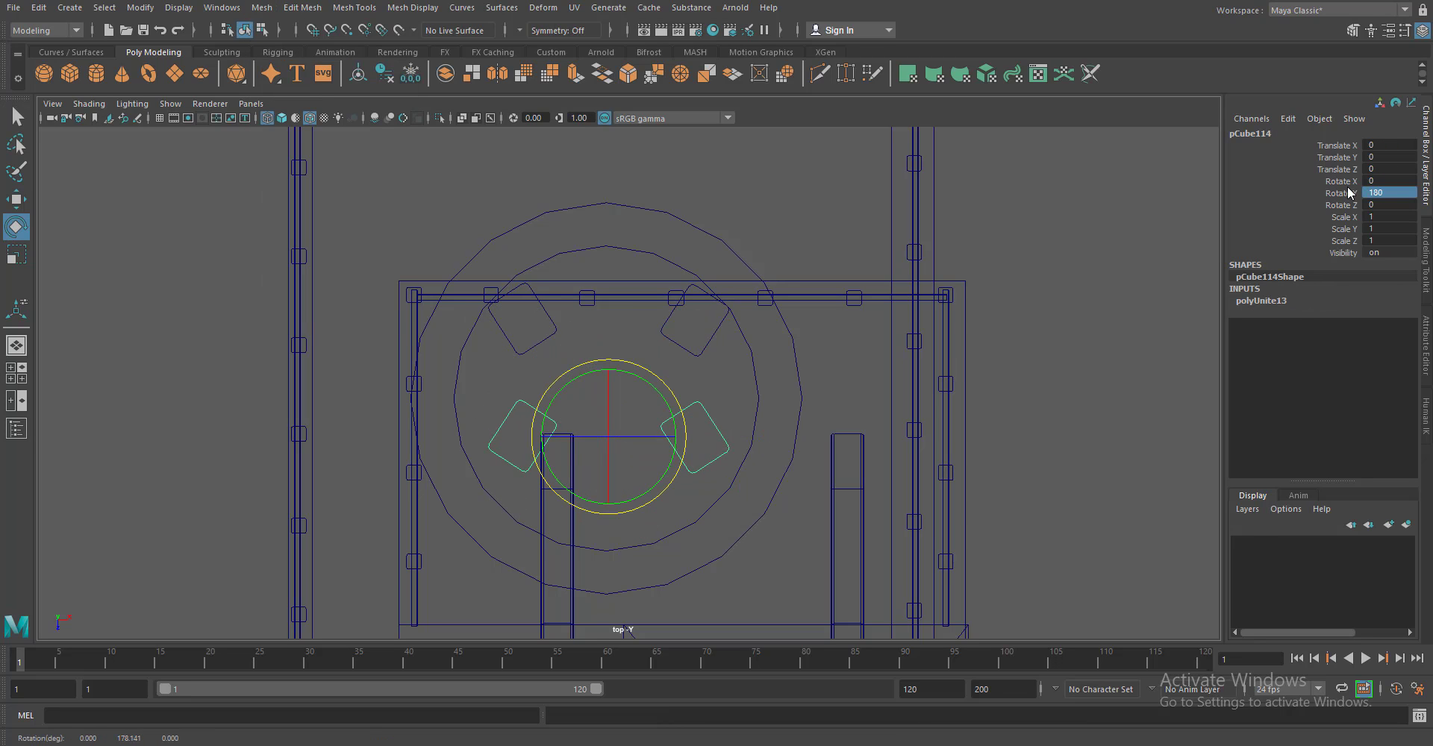
{"action": "key", "text": "Return"}
{"action": "key", "text": "w"}
{"action": "left_click_drag", "start_coordinate": [609, 508], "coordinate": [616, 556]}
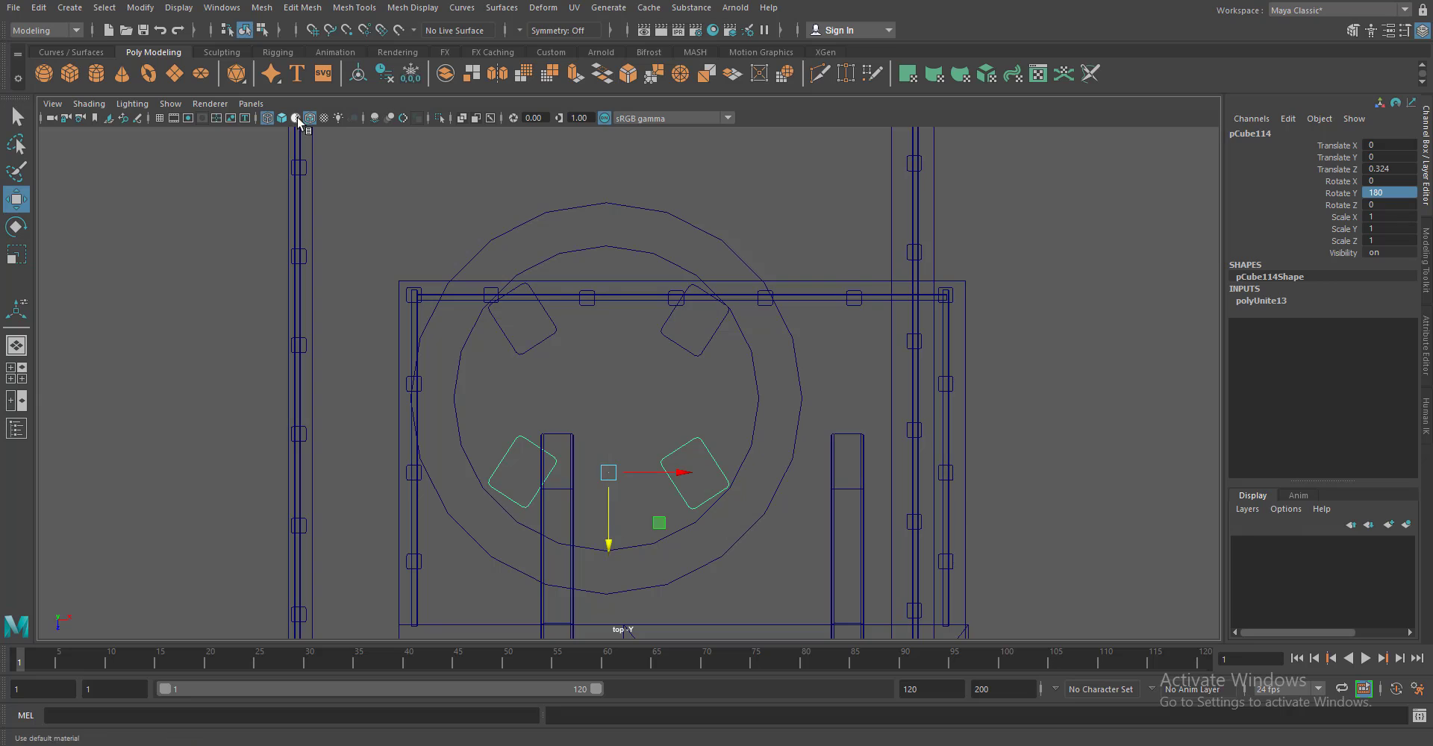
Return to the perspective view and select the raised disc
{"action": "key", "text": "space"}
{"action": "left_click_drag", "start_coordinate": [705, 276], "coordinate": [704, 224]}
{"action": "left_click", "coordinate": [657, 258]}
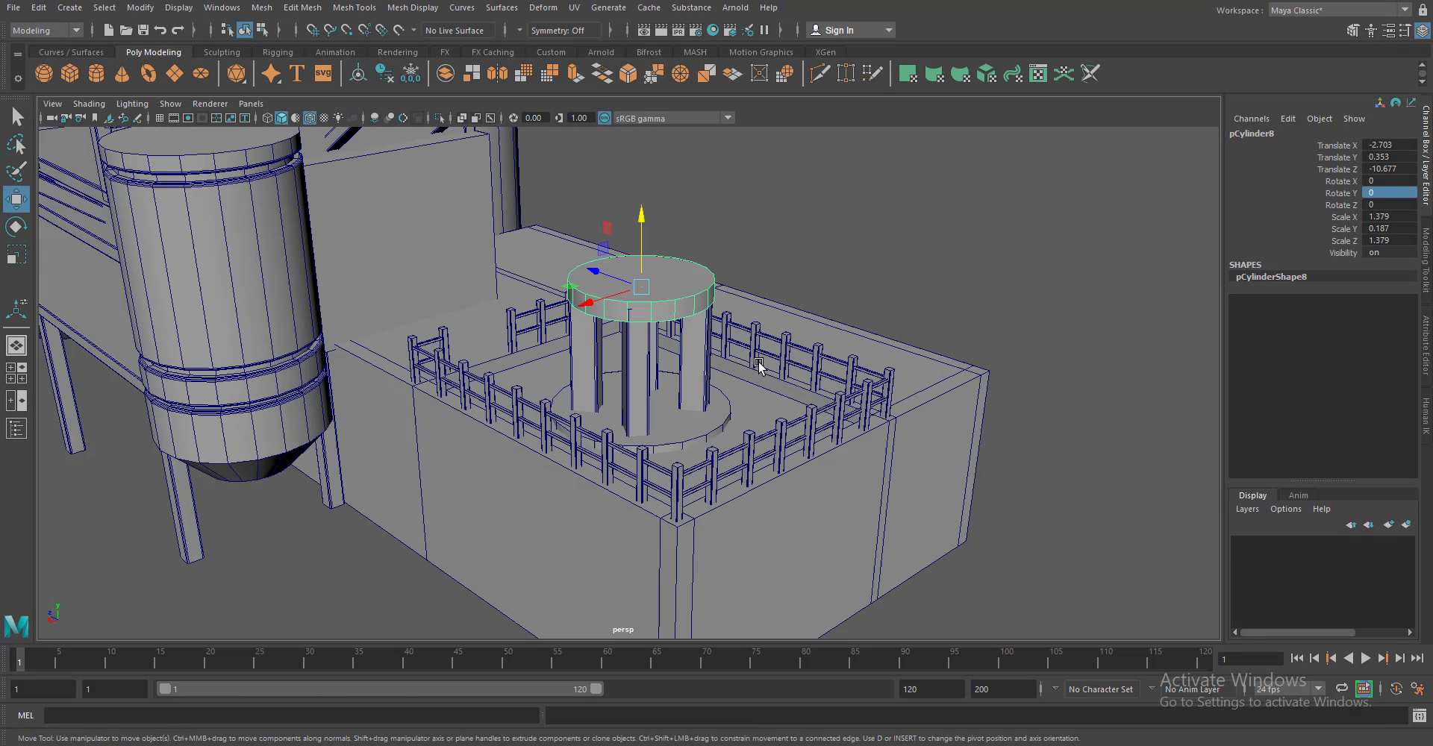
Frame the raised disc and scale it up slightly
{"action": "left_click_drag", "start_coordinate": [759, 365], "coordinate": [771, 378]}
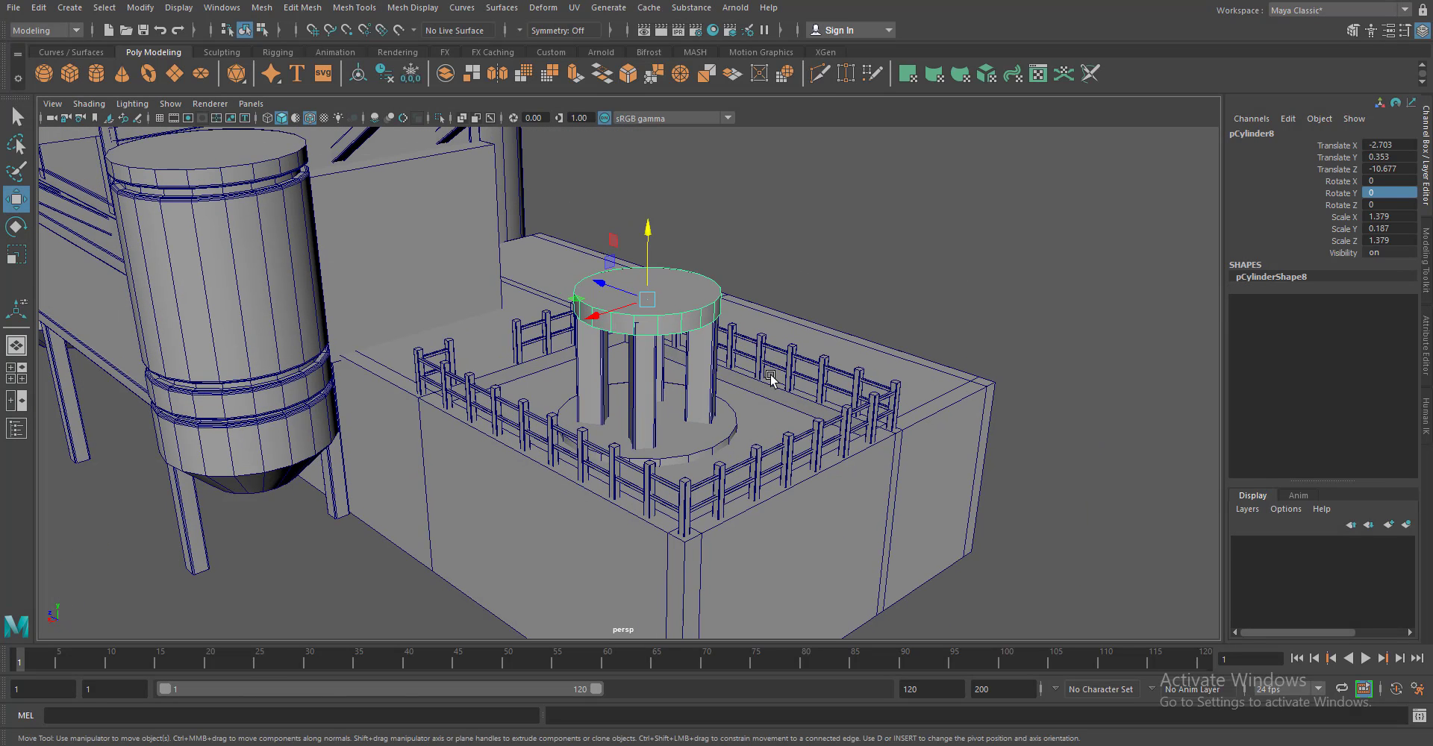
{"action": "key", "text": "r"}
{"action": "key", "text": "f"}
{"action": "left_click_drag", "start_coordinate": [647, 300], "coordinate": [635, 224]}
Extrude the disc's top and side faces, lowering the extruded faces slightly
{"action": "key", "text": "w"}
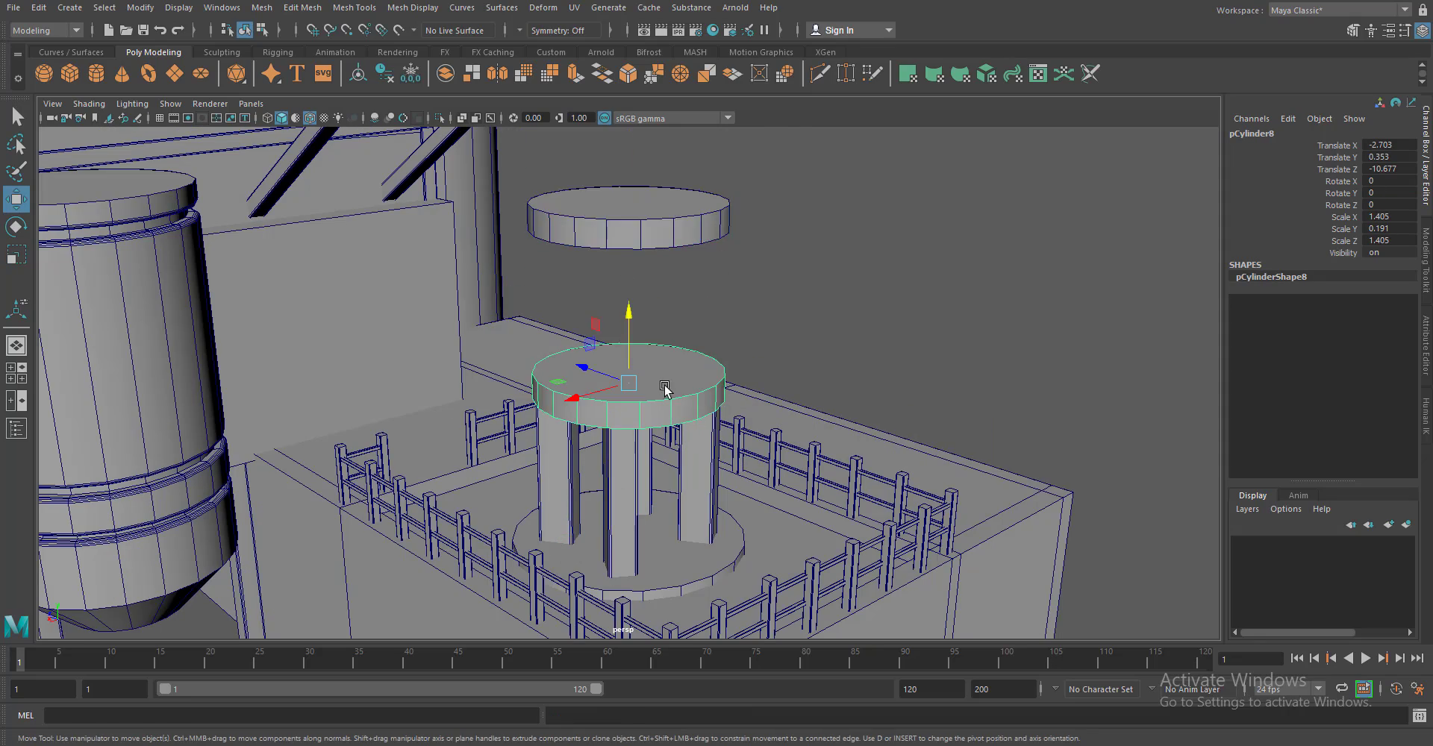
{"action": "scroll", "scroll_direction": "down", "scroll_amount": 3}
{"action": "scroll", "scroll_direction": "up", "scroll_amount": 3}
{"action": "left_click_drag", "start_coordinate": [726, 482], "coordinate": [698, 378]}
{"action": "left_click_drag", "start_coordinate": [698, 378], "coordinate": [757, 378]}
{"action": "left_click", "coordinate": [655, 390]}
{"action": "key", "text": "ctrl+e"}
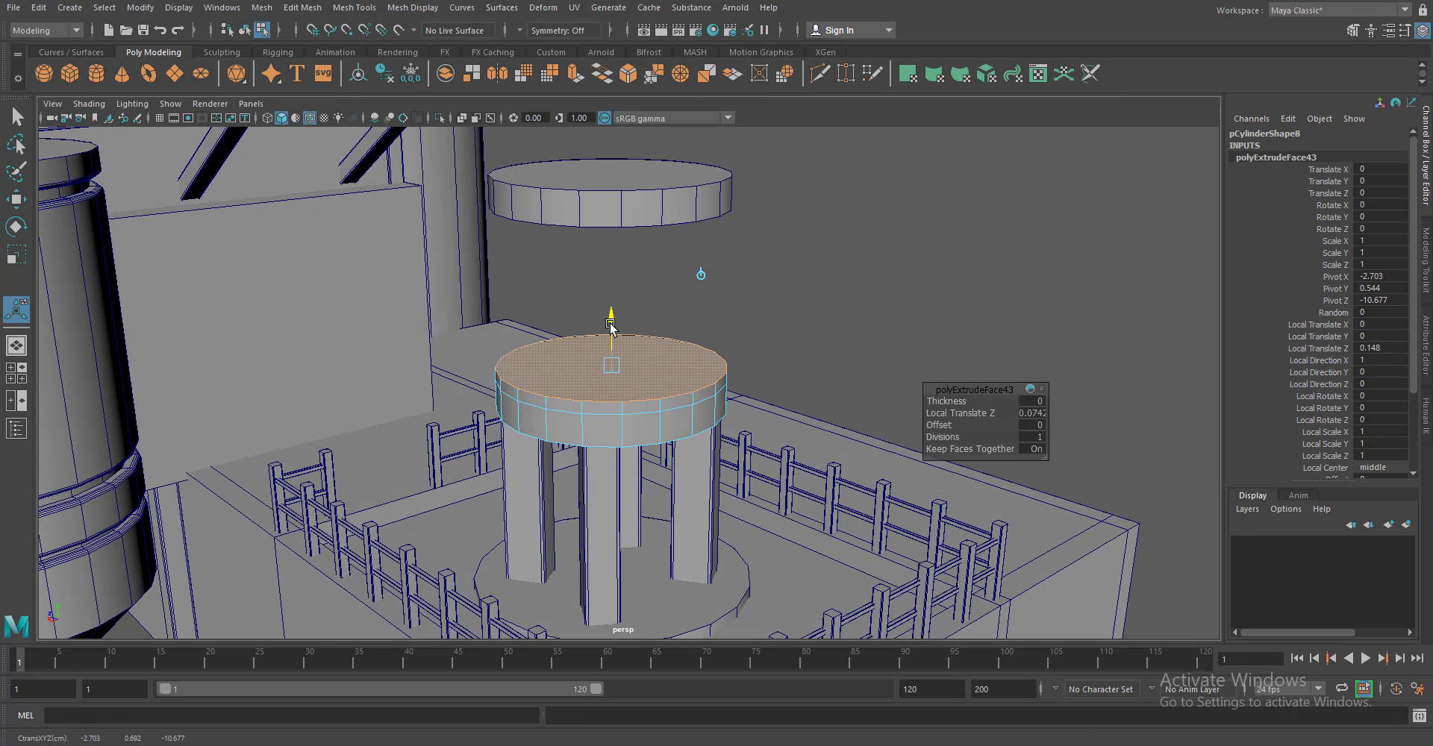
{"action": "left_click", "coordinate": [598, 405]}
{"action": "key", "text": "ctrl+e"}
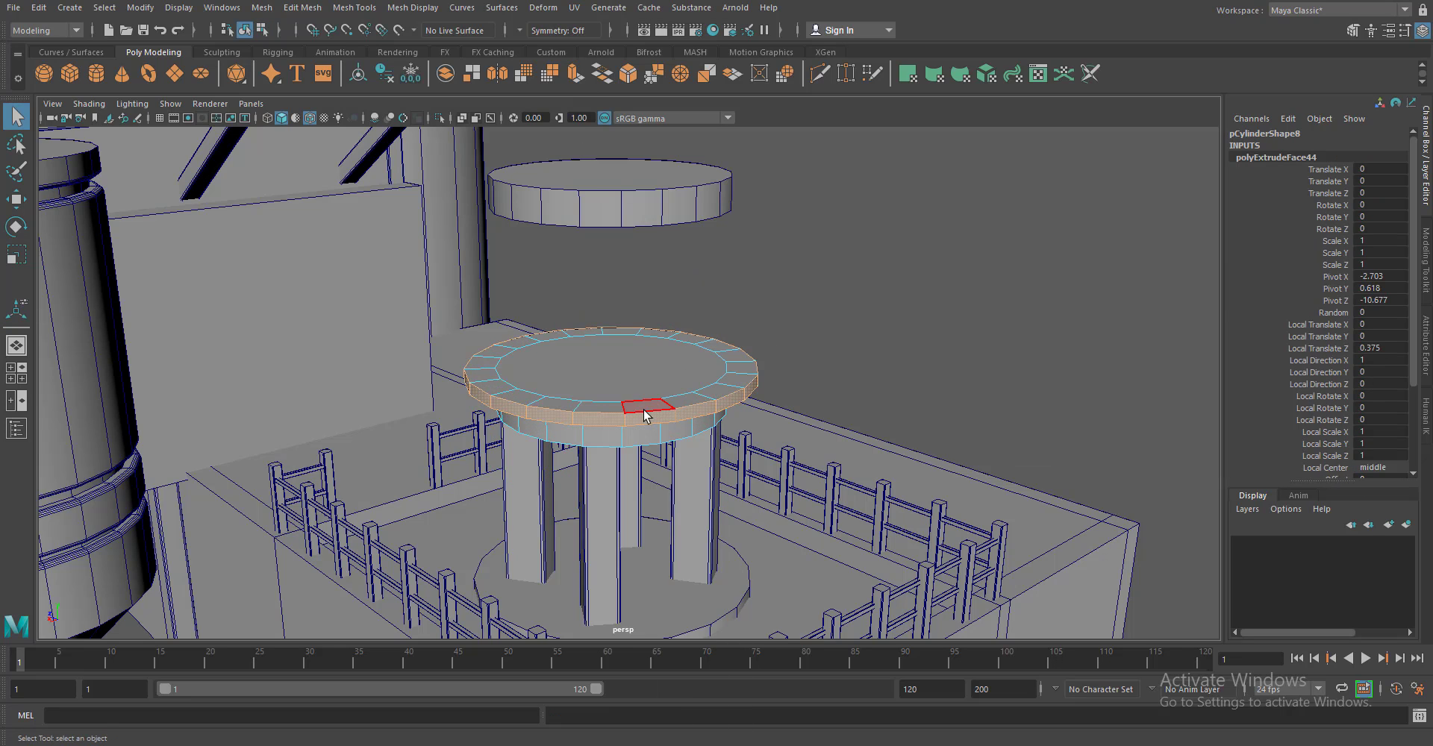
{"action": "key", "text": "w"}
{"action": "left_click_drag", "start_coordinate": [611, 309], "coordinate": [611, 317]}
In the side view, scale the cap's top edge loop outward into a broader bevel
{"action": "key", "text": "space"}
{"action": "left_click_drag", "start_coordinate": [613, 373], "coordinate": [657, 374]}
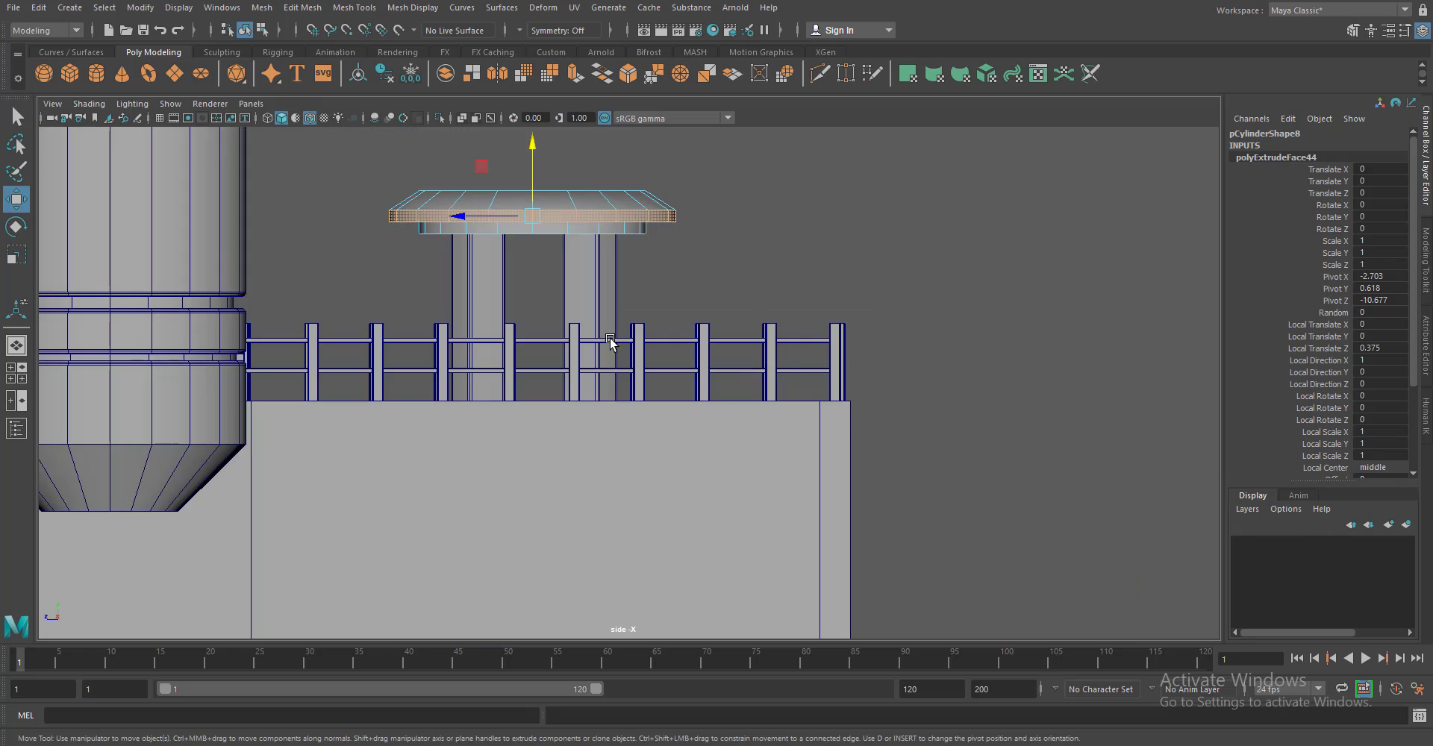
{"action": "scroll", "scroll_direction": "up", "scroll_amount": 3}
{"action": "scroll", "scroll_direction": "up", "scroll_amount": 3}
{"action": "double_click", "coordinate": [658, 291]}
{"action": "key", "text": "r"}
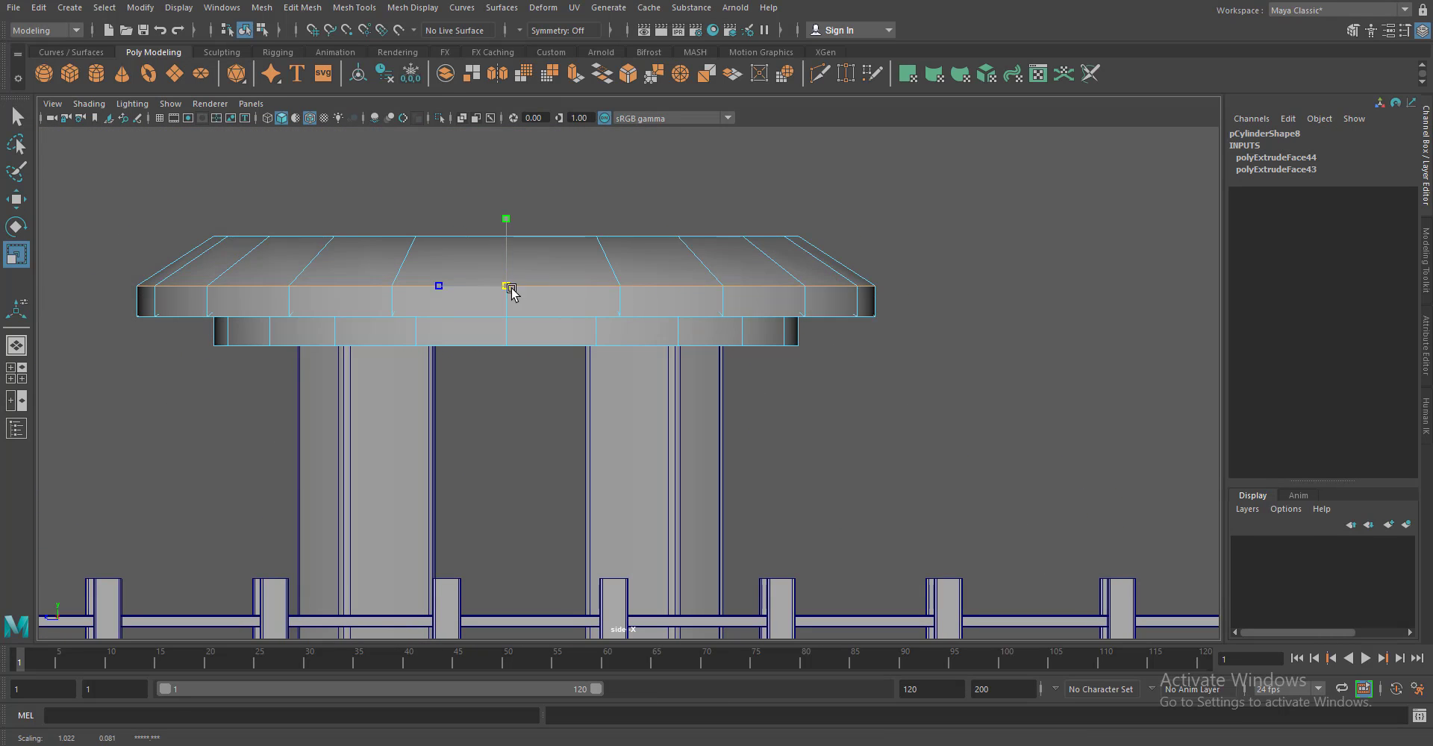
{"action": "left_click_drag", "start_coordinate": [512, 288], "coordinate": [538, 288]}
{"action": "key", "text": "w"}
Marquee-select the cap's top vertices in wireframe and raise them to slope the roof
{"action": "left_click_drag", "start_coordinate": [672, 282], "coordinate": [603, 282]}
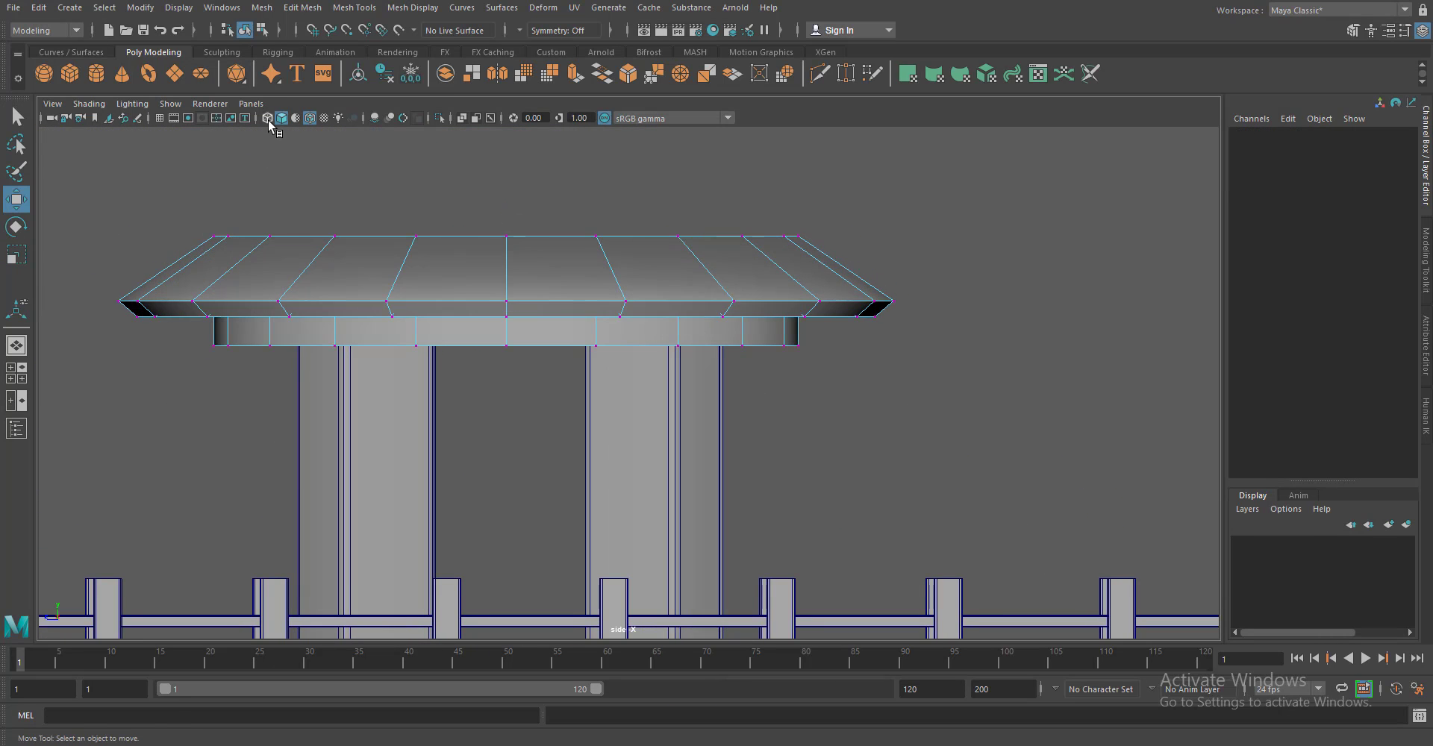
{"action": "left_click", "coordinate": [266, 118]}
{"action": "left_click_drag", "start_coordinate": [586, 315], "coordinate": [931, 323]}
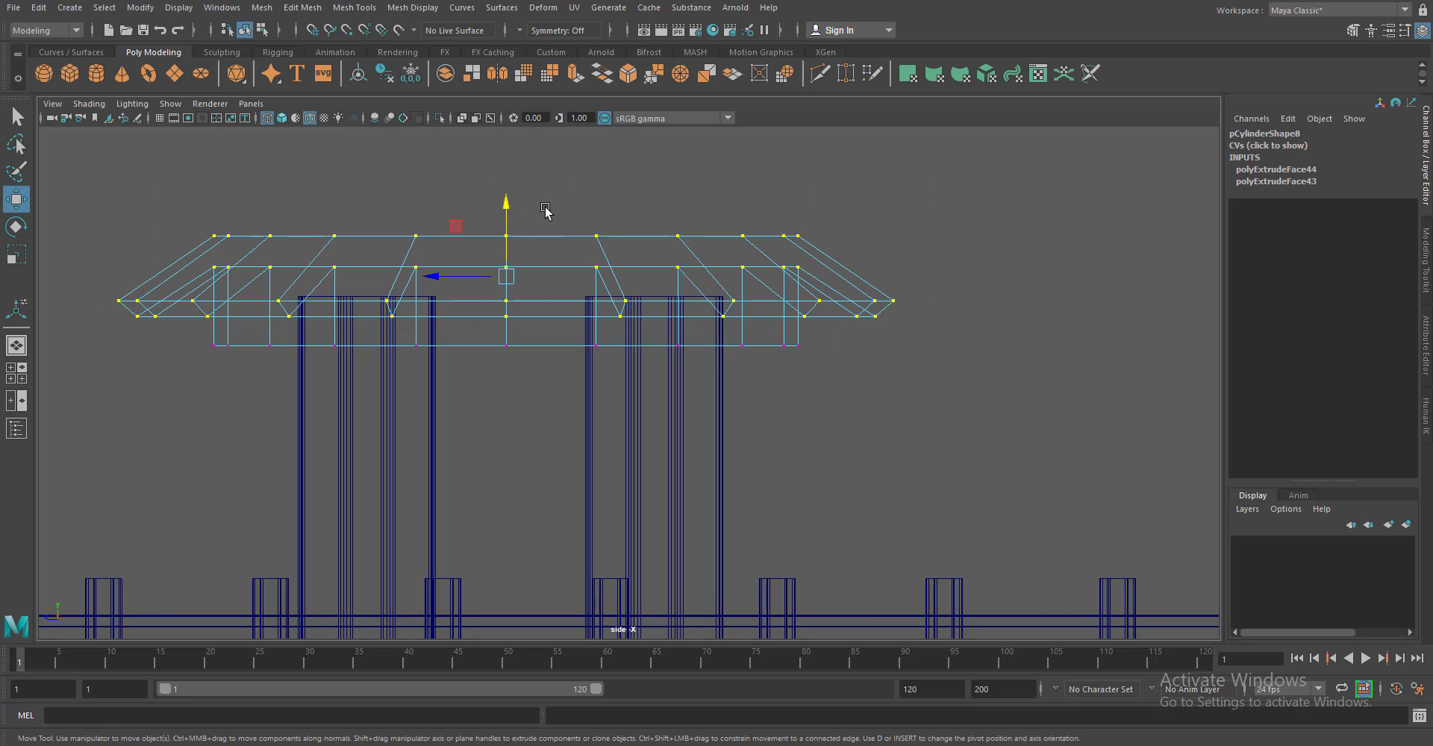
{"action": "left_click_drag", "start_coordinate": [419, 212], "coordinate": [419, 173]}
{"action": "key", "text": "5"}
{"action": "left_click_drag", "start_coordinate": [788, 358], "coordinate": [788, 388]}
Check the cap from the back view, then return to perspective in object mode
{"action": "key", "text": "space"}
{"action": "left_click_drag", "start_coordinate": [742, 346], "coordinate": [729, 310]}
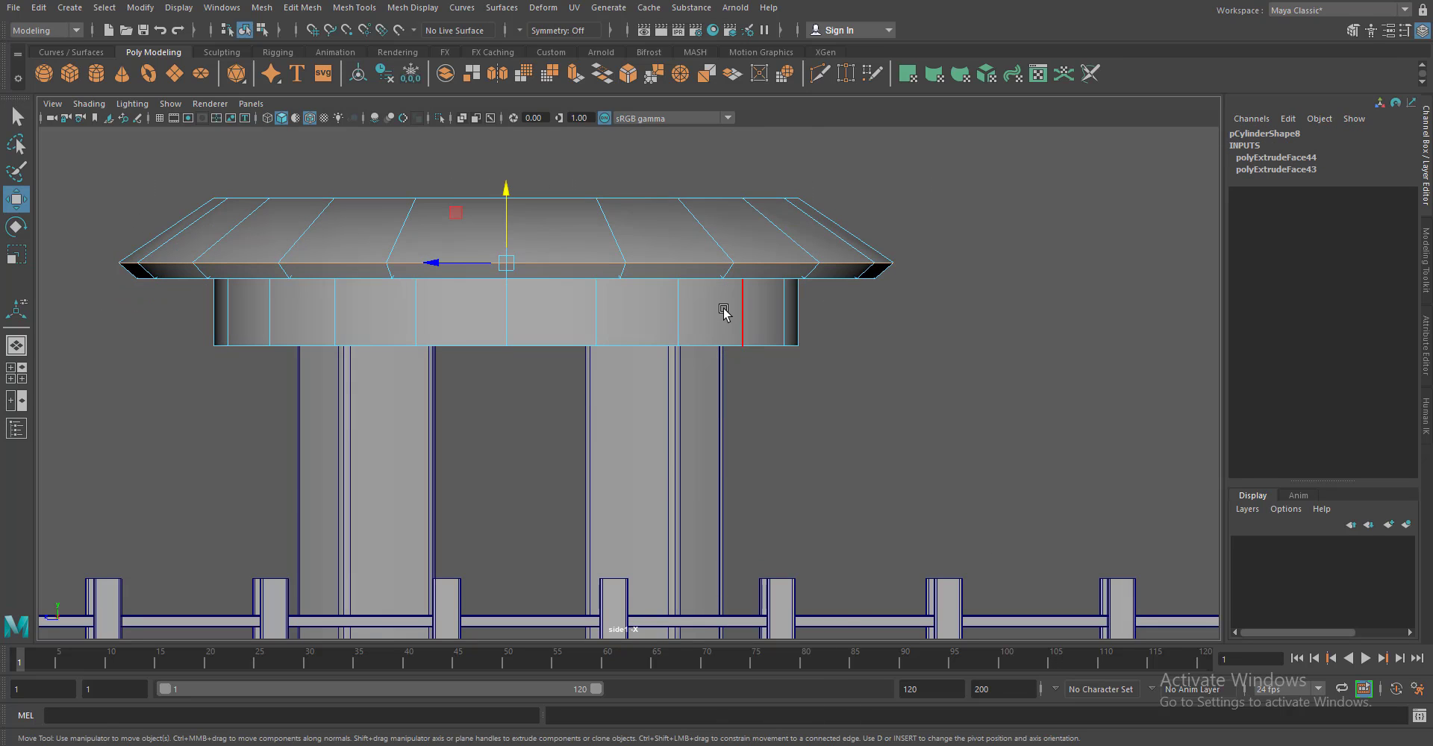
{"action": "key", "text": "space"}
{"action": "left_click_drag", "start_coordinate": [707, 435], "coordinate": [694, 515]}
{"action": "key", "text": "f"}
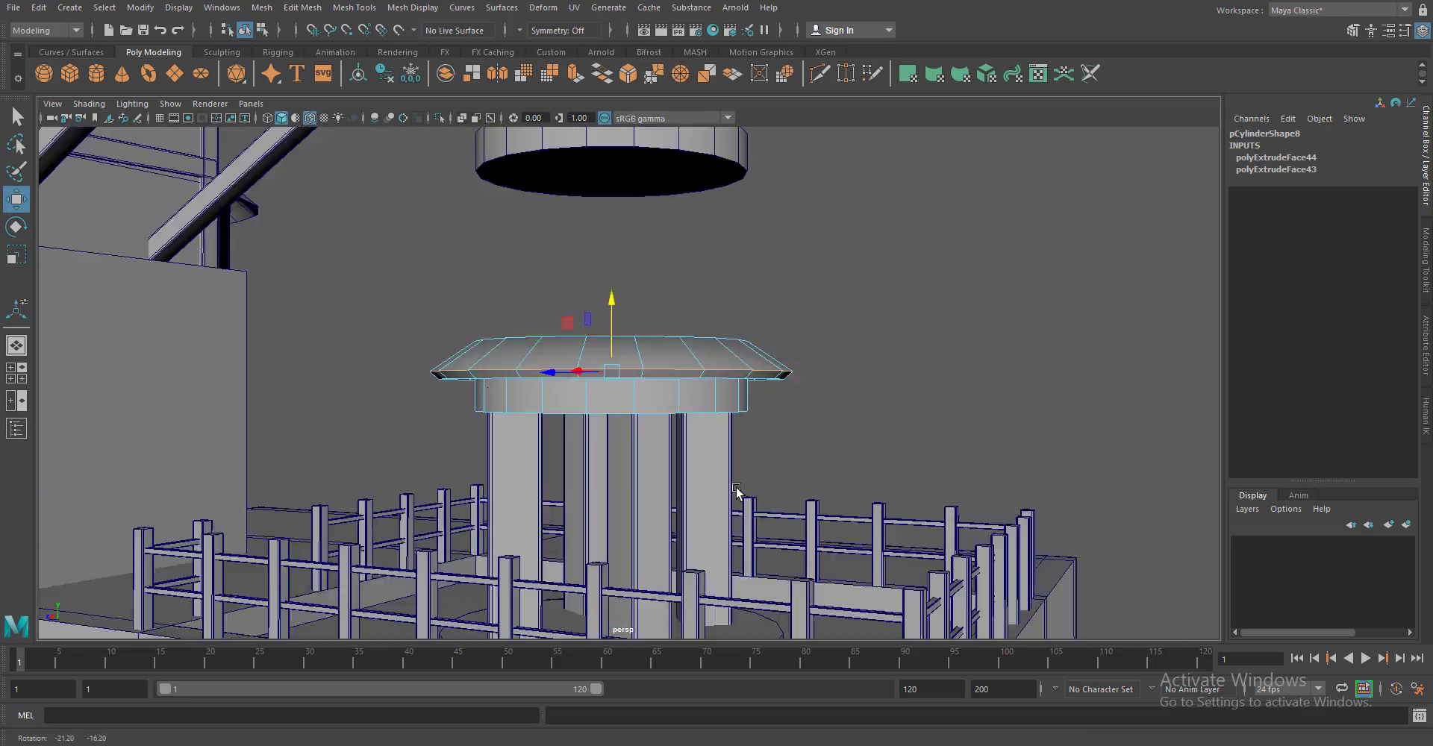
{"action": "left_click_drag", "start_coordinate": [713, 396], "coordinate": [783, 325]}
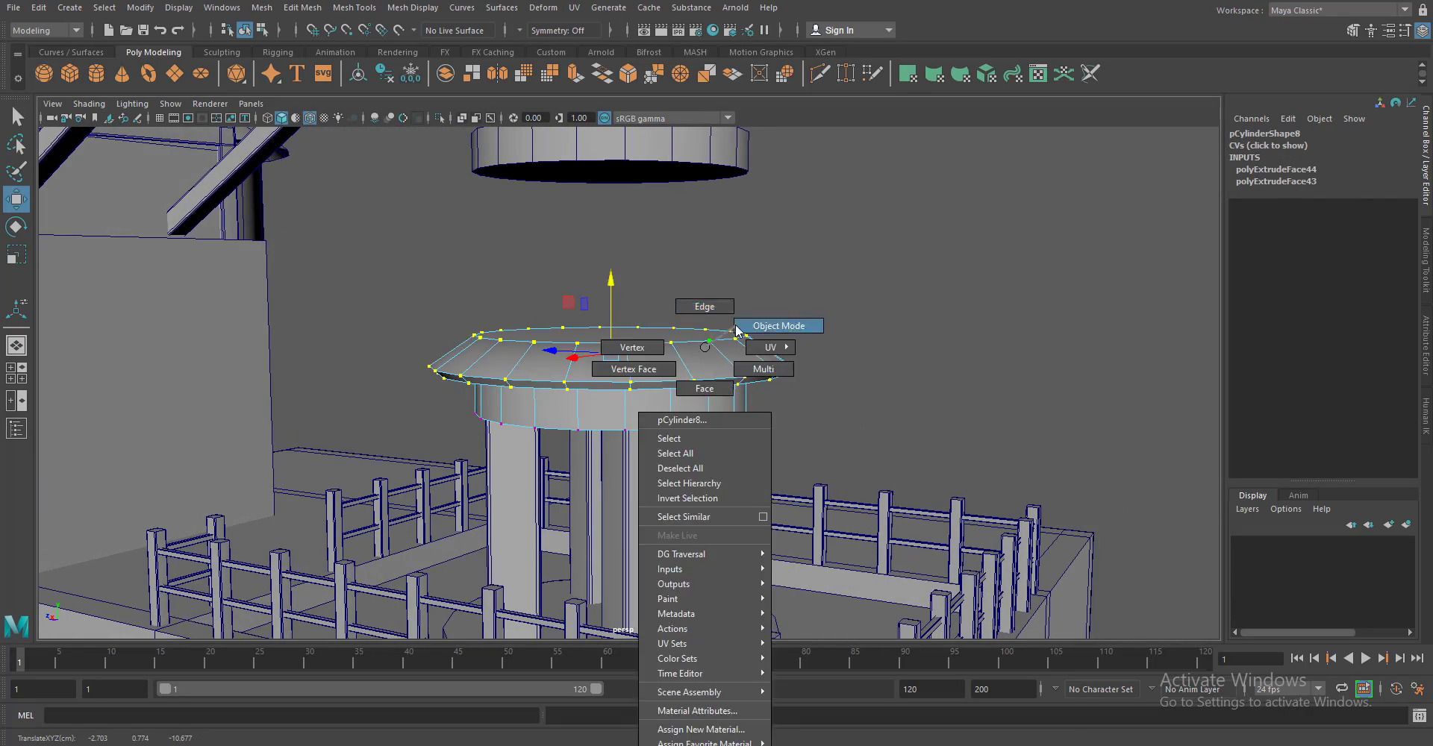
{"action": "scroll", "scroll_direction": "down", "scroll_amount": 3}
{"action": "scroll", "scroll_direction": "up", "scroll_amount": 3}
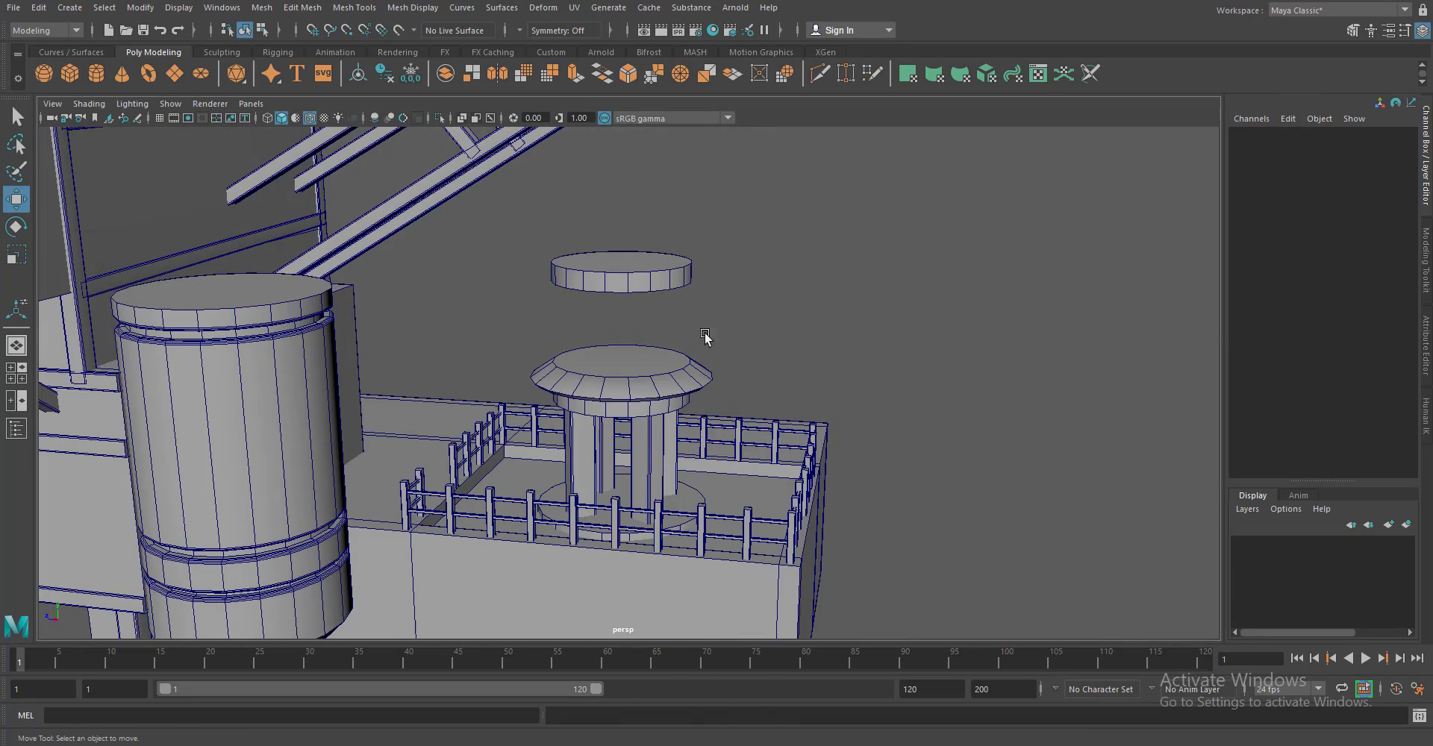
Scale the floating cylinder tall and narrow and set it on the pavilion roof
{"action": "left_click", "coordinate": [656, 280]}
{"action": "key", "text": "r"}
{"action": "left_click_drag", "start_coordinate": [616, 201], "coordinate": [624, 175]}
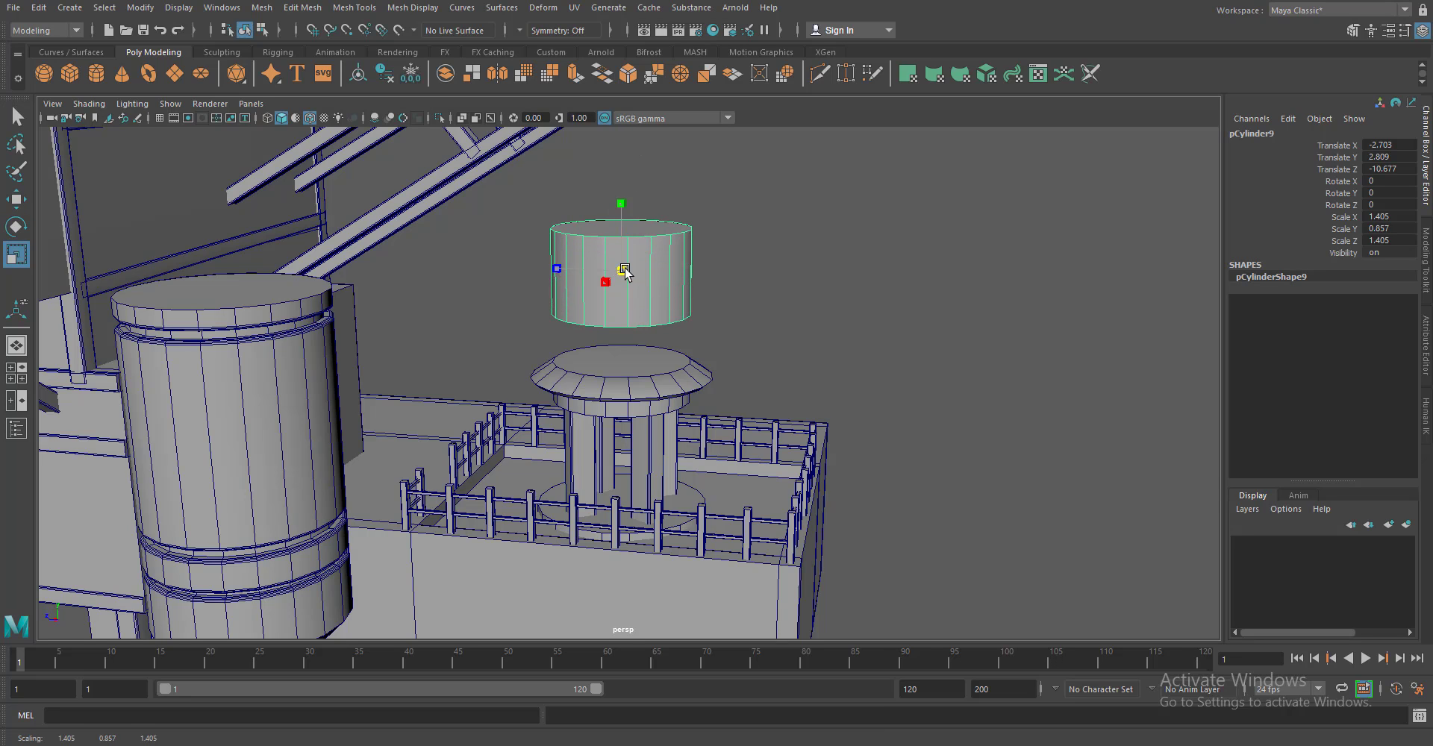
{"action": "left_click_drag", "start_coordinate": [622, 270], "coordinate": [609, 272]}
{"action": "key", "text": "w"}
{"action": "left_click_drag", "start_coordinate": [627, 223], "coordinate": [627, 269]}
{"action": "key", "text": "f"}
{"action": "scroll", "scroll_direction": "down", "scroll_amount": 3}
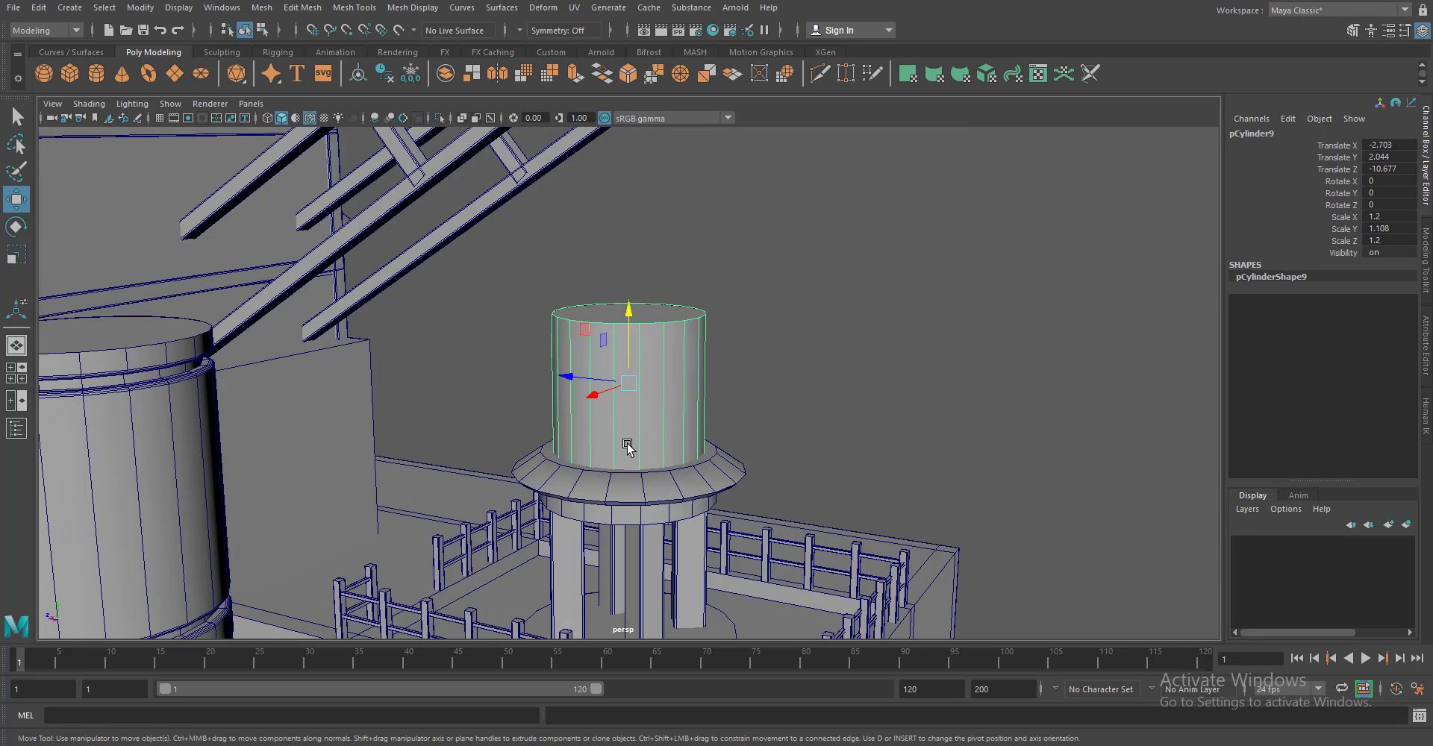
{"action": "scroll", "scroll_direction": "up", "scroll_amount": 3}
{"action": "key", "text": "r"}
{"action": "left_click_drag", "start_coordinate": [629, 318], "coordinate": [645, 306]}
{"action": "key", "text": "w"}
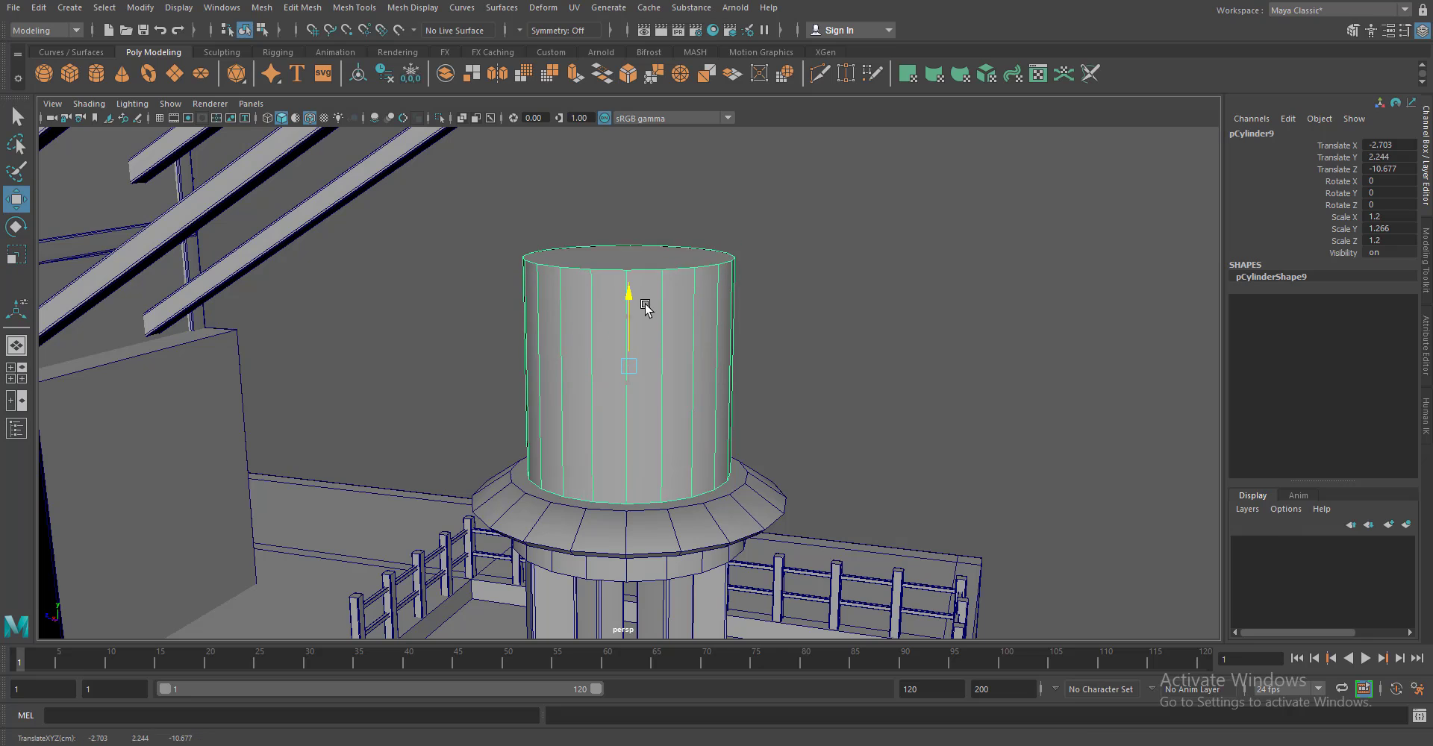
Duplicate the cylinder and flatten the copy into a thin, wide ring at its top
{"action": "left_click_drag", "start_coordinate": [654, 375], "coordinate": [664, 400]}
{"action": "scroll", "scroll_direction": "up", "scroll_amount": 3}
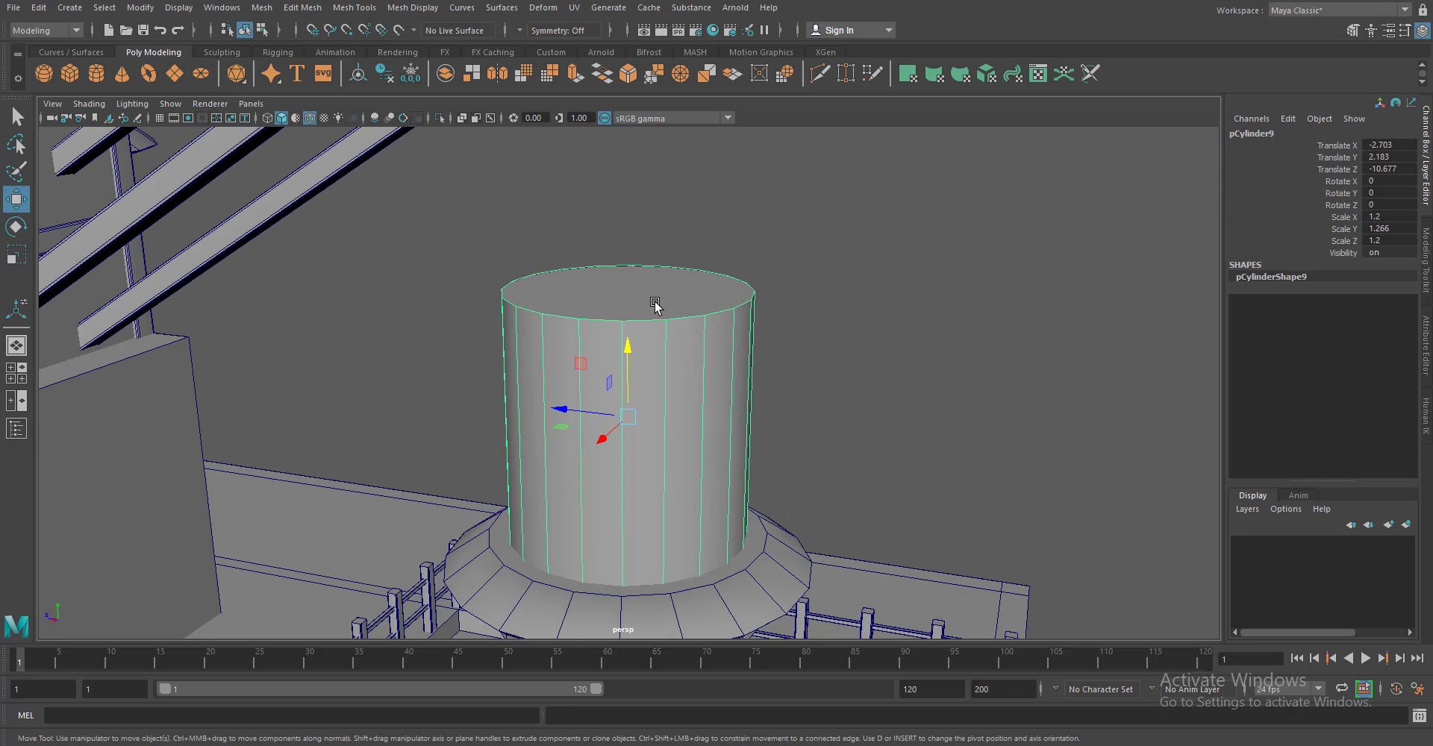
{"action": "right_click", "coordinate": [654, 304]}
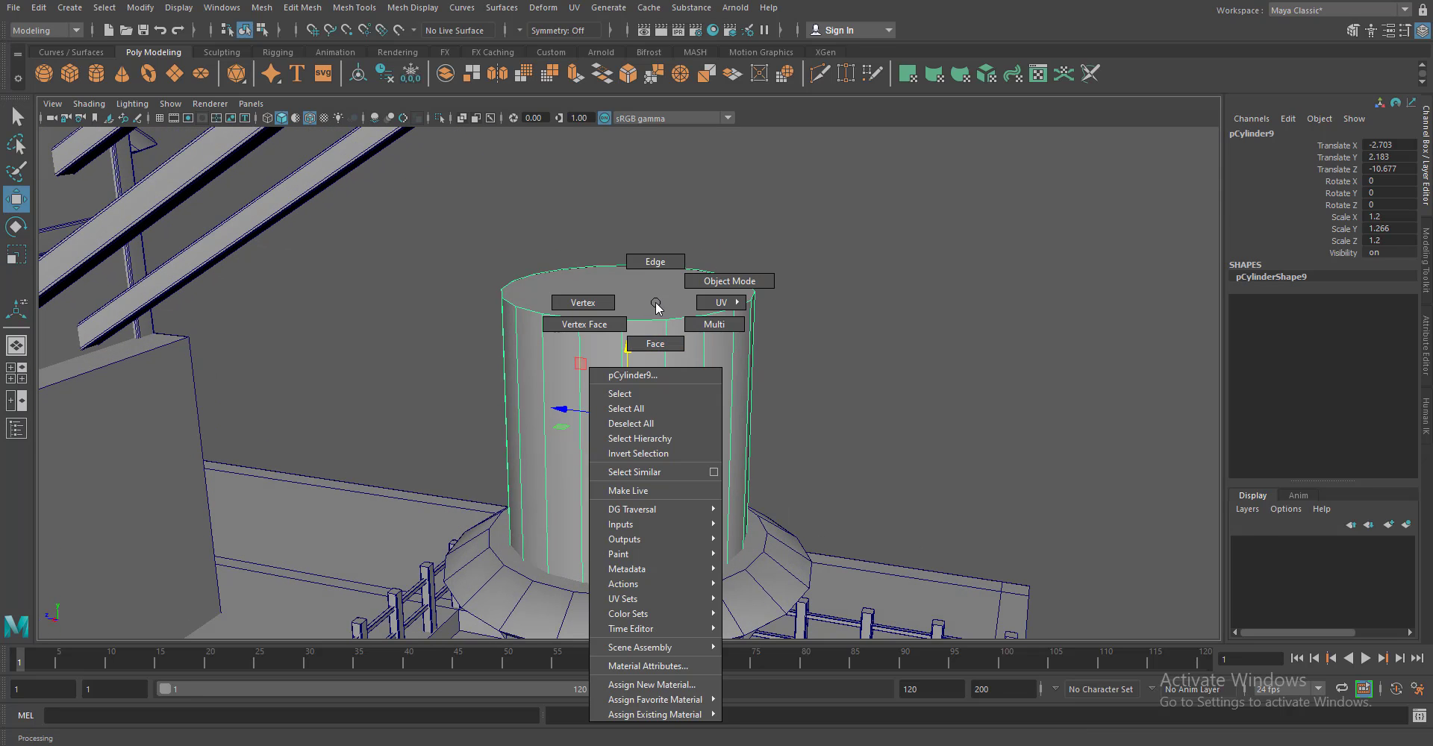
{"action": "key", "text": "ctrl+d"}
{"action": "key", "text": "r"}
{"action": "left_click_drag", "start_coordinate": [631, 340], "coordinate": [630, 246]}
{"action": "key", "text": "w"}
{"action": "key", "text": "r"}
{"action": "left_click_drag", "start_coordinate": [633, 294], "coordinate": [763, 301]}
Extrude the ring's top face upward into a cone
{"action": "left_click_drag", "start_coordinate": [763, 301], "coordinate": [763, 339]}
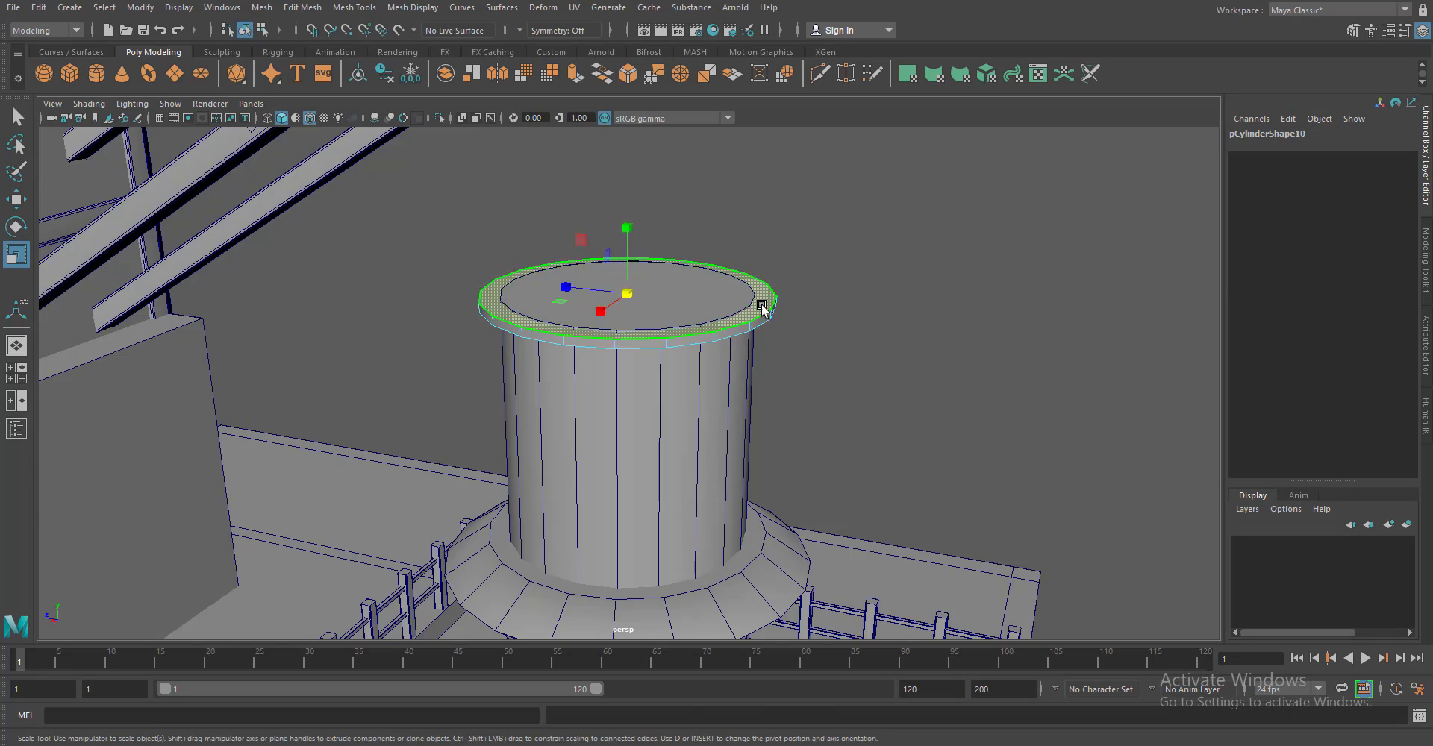
{"action": "scroll", "scroll_direction": "down", "scroll_amount": 3}
{"action": "left_click", "coordinate": [627, 321]}
{"action": "key", "text": "ctrl+e"}
{"action": "left_click_drag", "start_coordinate": [682, 328], "coordinate": [588, 233]}
Insert an edge loop across the cone
{"action": "left_click_drag", "start_coordinate": [627, 176], "coordinate": [599, 272]}
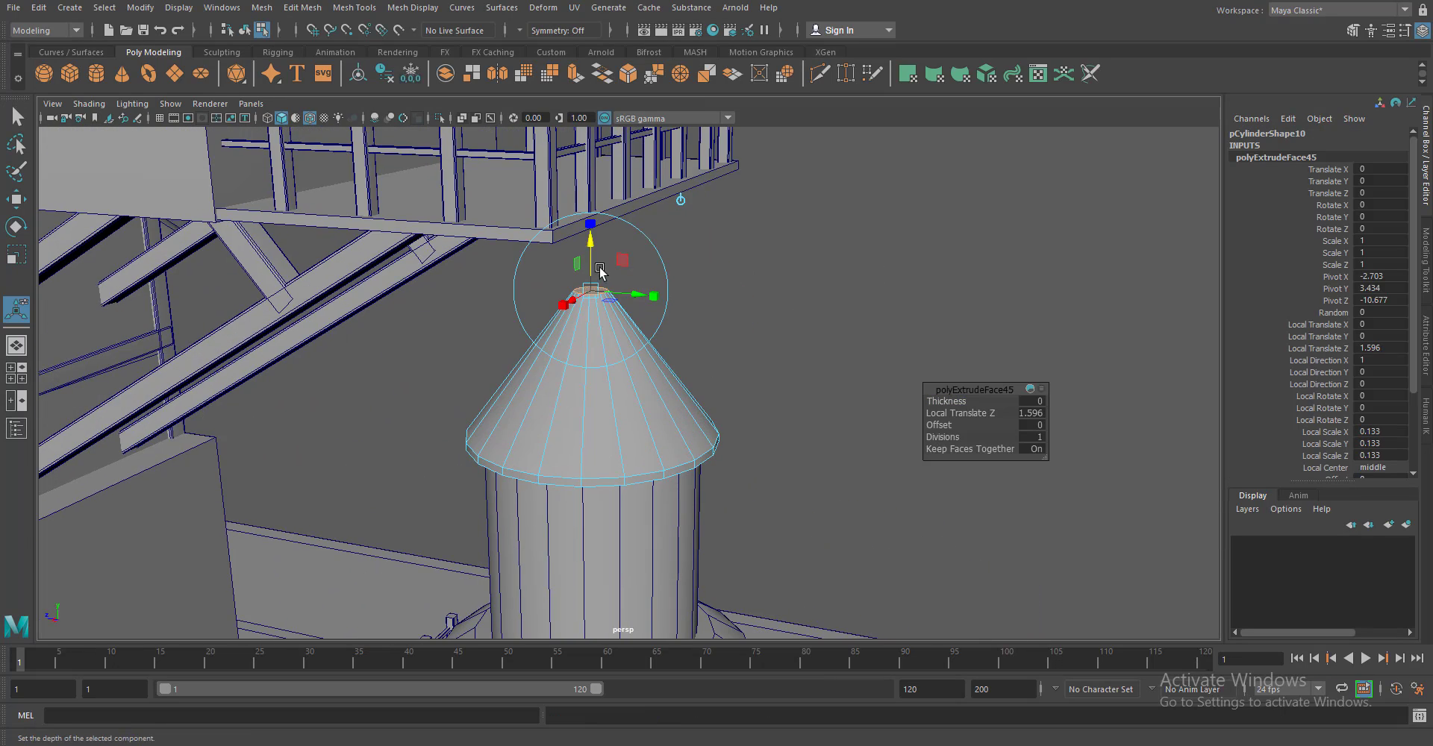
{"action": "right_click", "coordinate": [589, 293]}
{"action": "left_click", "coordinate": [354, 8]}
{"action": "left_click", "coordinate": [373, 100]}
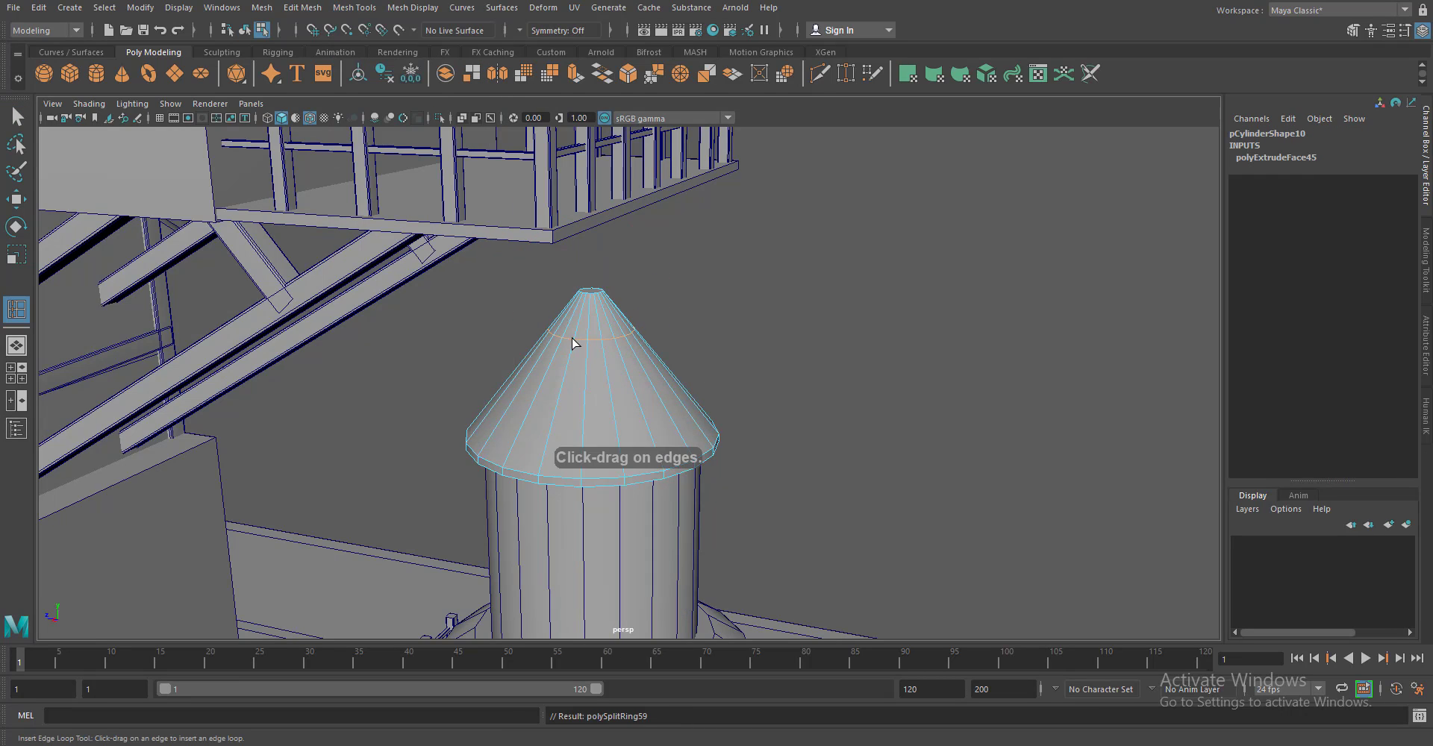
{"action": "left_click", "coordinate": [550, 436]}
{"action": "key", "text": "w"}
{"action": "key", "text": "r"}
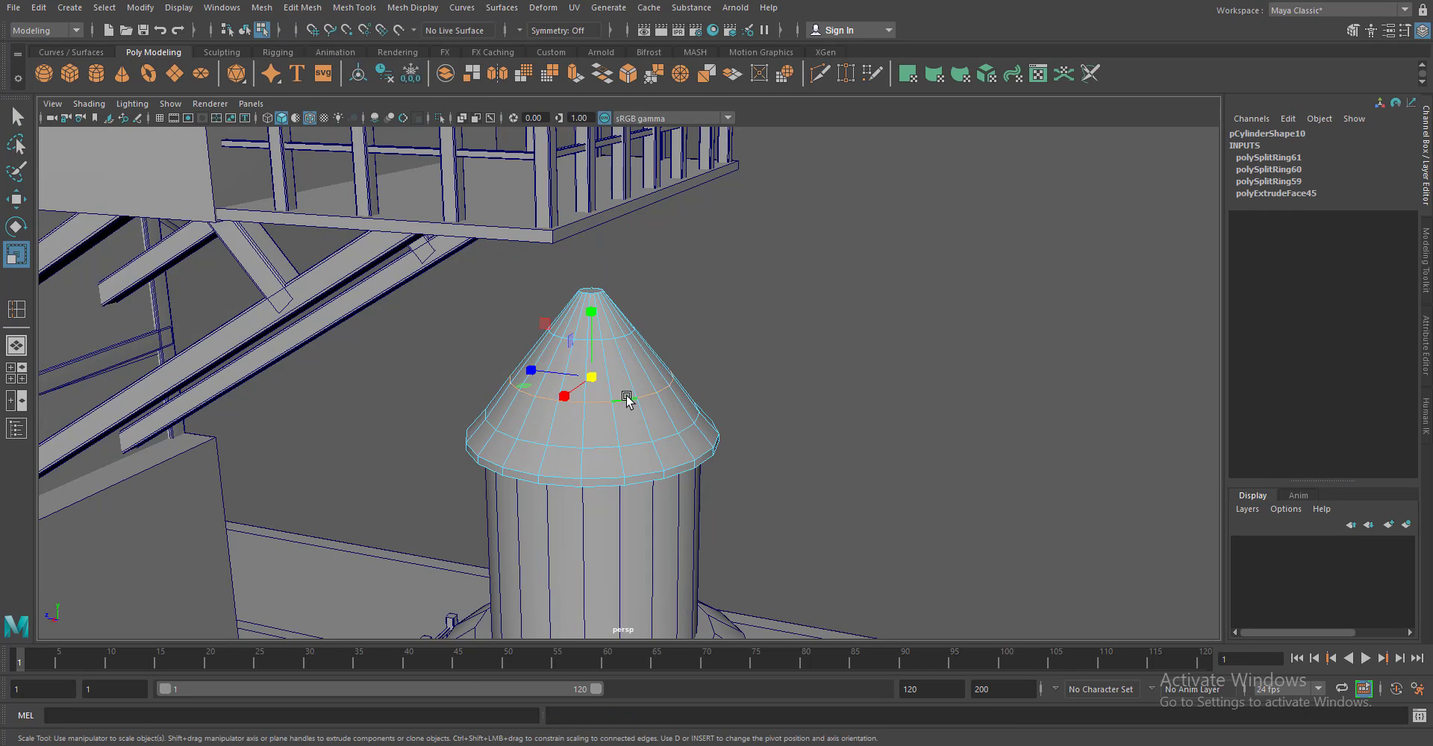
Scale the roof's rim loop to flare it outward and lower
{"action": "scroll", "scroll_direction": "down", "scroll_amount": 3}
{"action": "left_click_drag", "start_coordinate": [733, 473], "coordinate": [717, 473]}
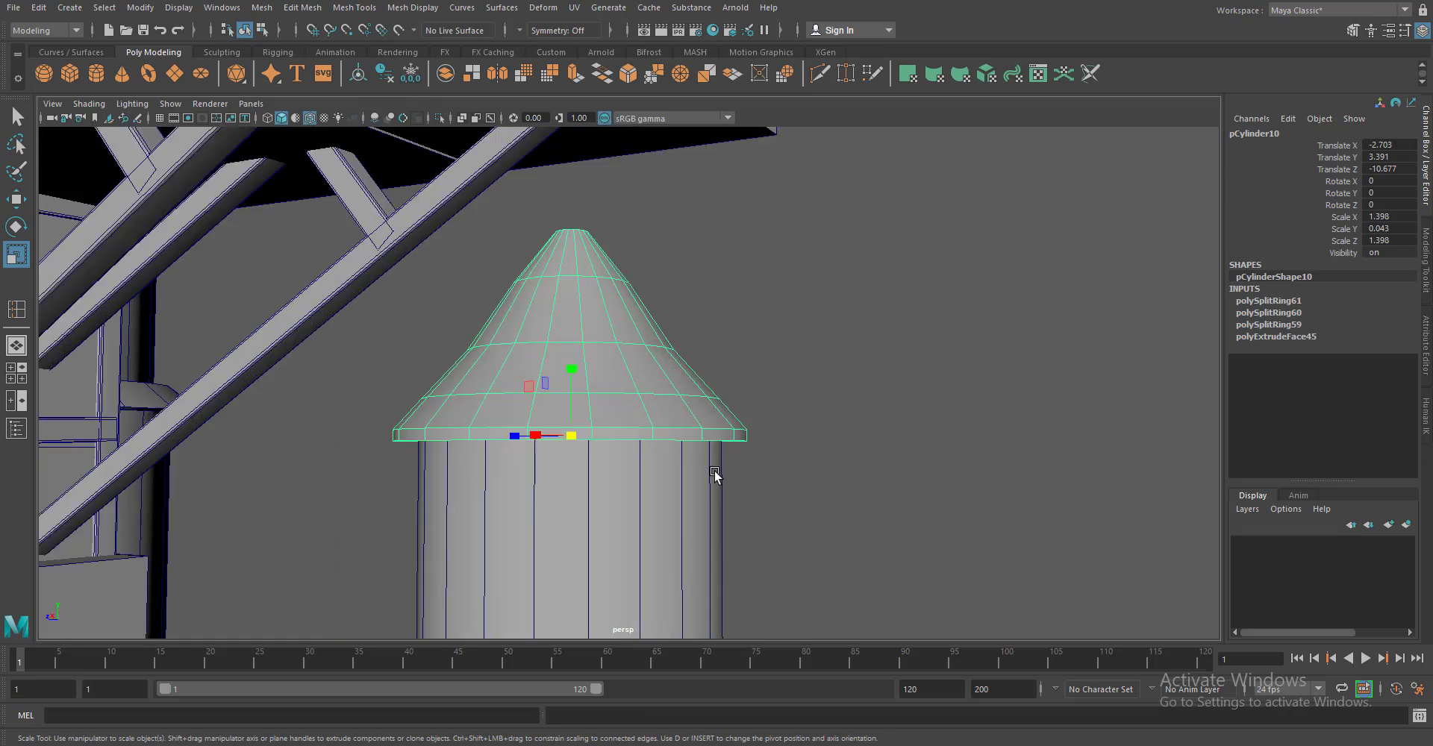
{"action": "scroll", "scroll_direction": "up", "scroll_amount": 3}
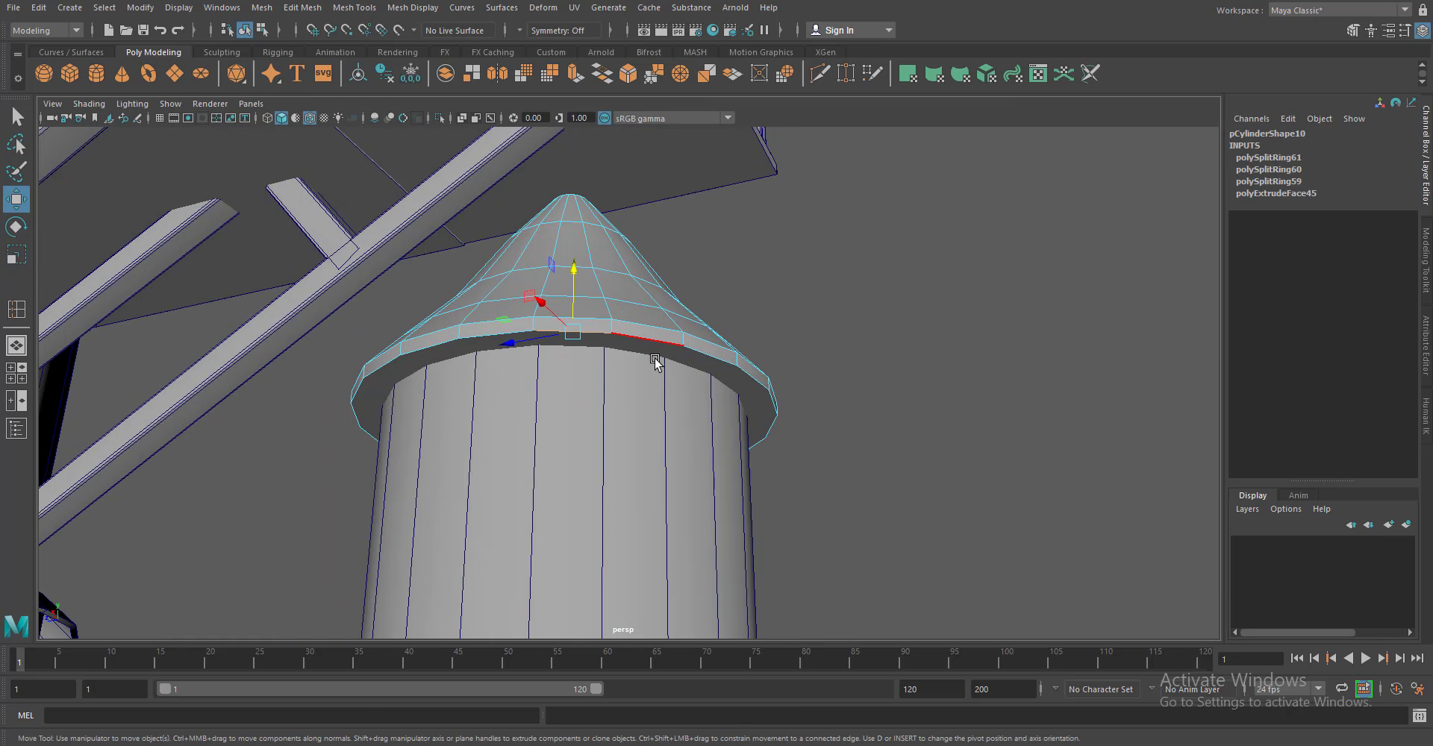
{"action": "right_click", "coordinate": [672, 352]}
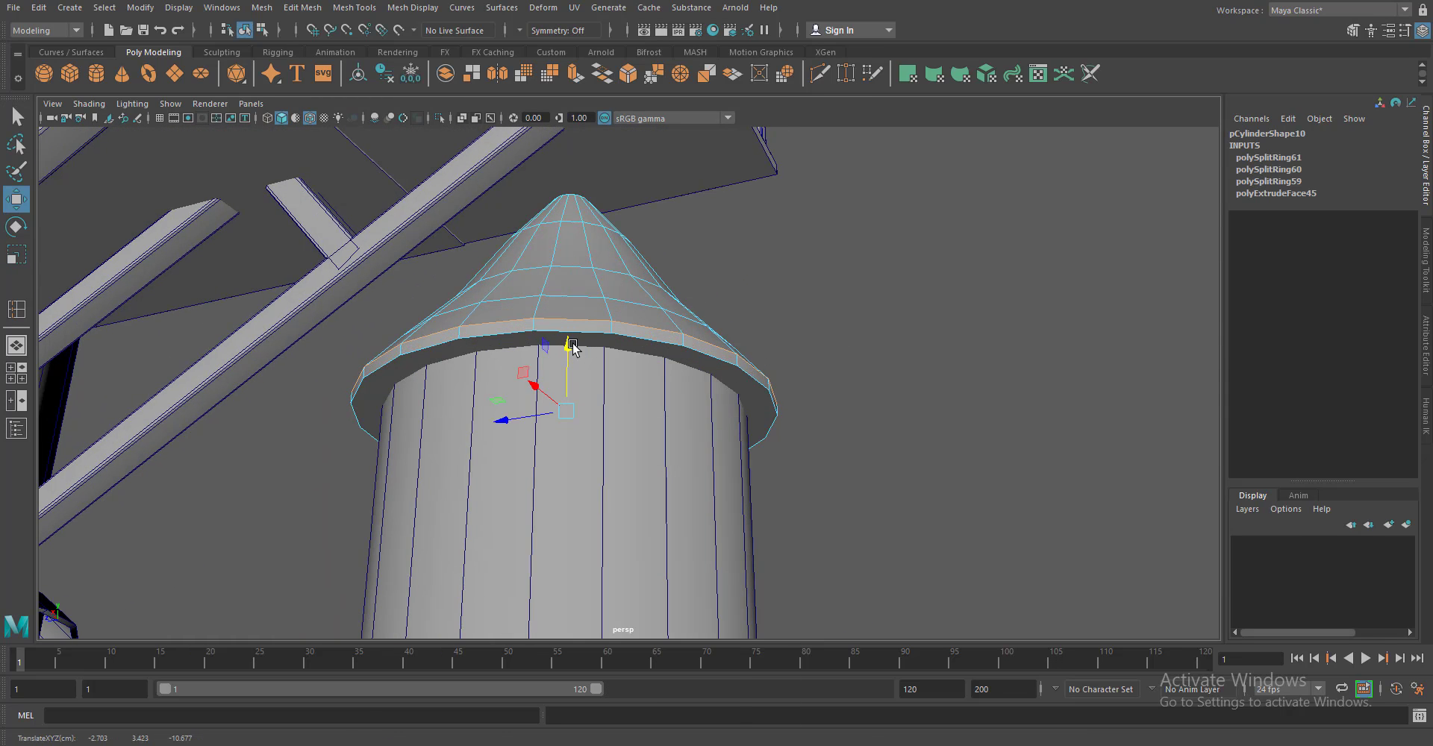
{"action": "key", "text": "r"}
{"action": "left_click_drag", "start_coordinate": [567, 349], "coordinate": [583, 416]}
{"action": "left_click_drag", "start_coordinate": [568, 355], "coordinate": [569, 368]}
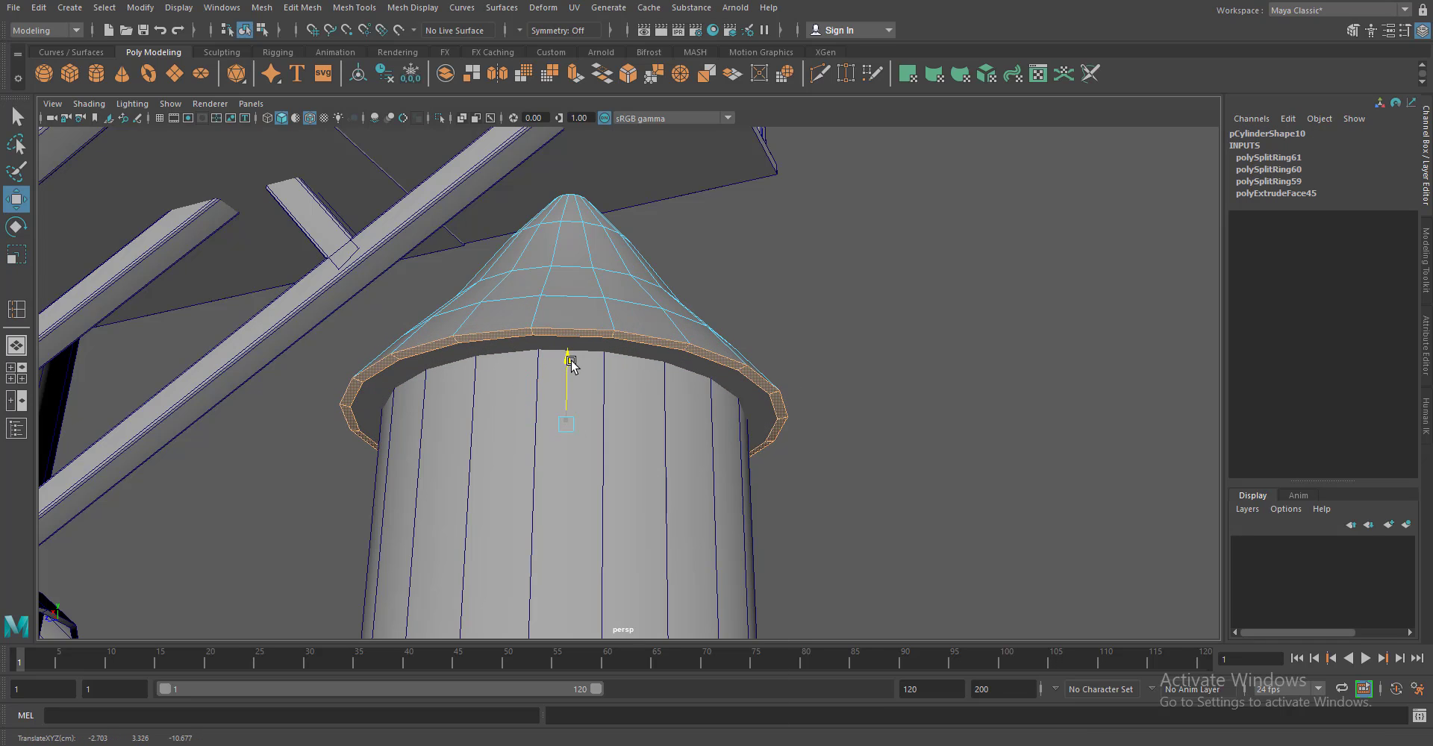
Extrude the rim faces out into a thin lip and enlarge it slightly
{"action": "key", "text": "w"}
{"action": "left_click_drag", "start_coordinate": [761, 448], "coordinate": [643, 463]}
{"action": "scroll", "scroll_direction": "up", "scroll_amount": 3}
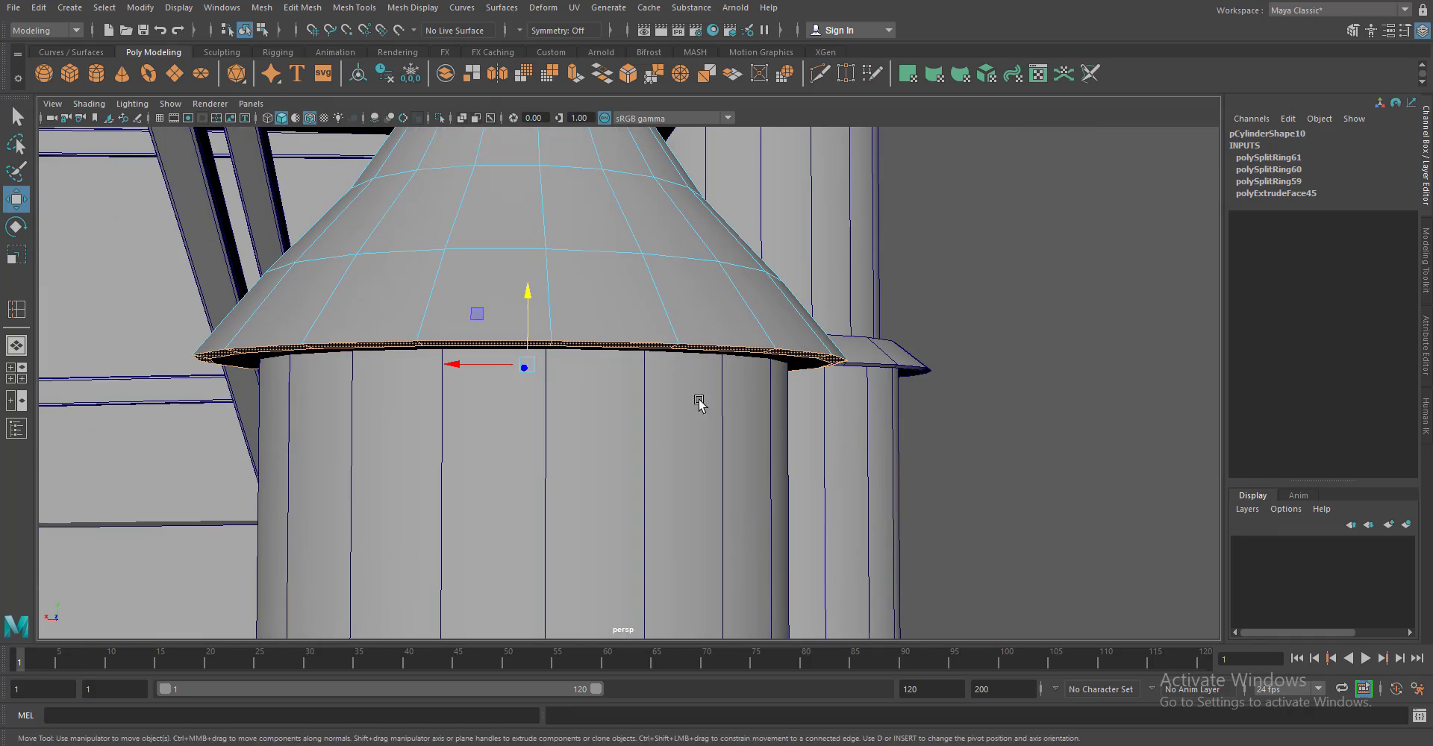
{"action": "key", "text": "ctrl+e"}
{"action": "left_click_drag", "start_coordinate": [210, 377], "coordinate": [198, 395]}
{"action": "key", "text": "r"}
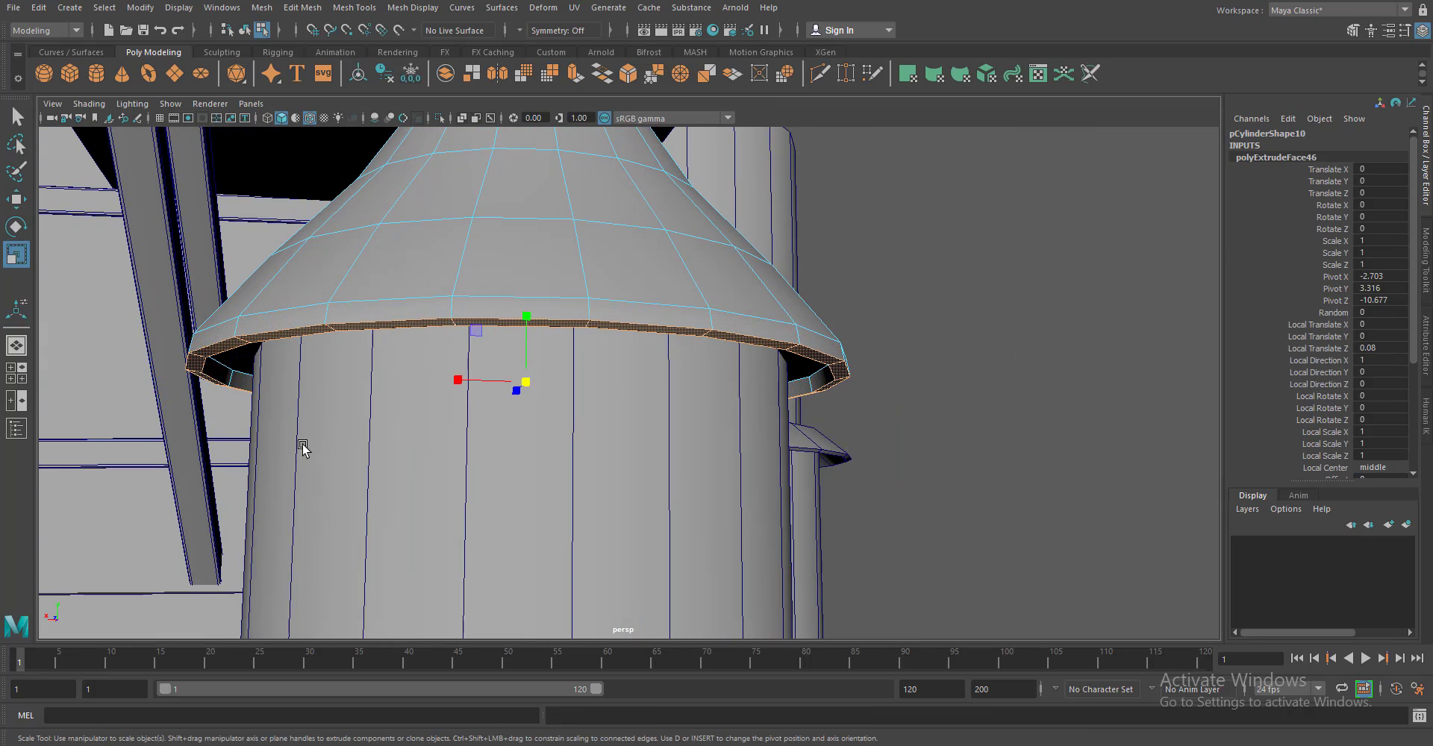
{"action": "left_click_drag", "start_coordinate": [526, 382], "coordinate": [544, 388]}
{"action": "left_click_drag", "start_coordinate": [650, 278], "coordinate": [730, 256]}
{"action": "scroll", "scroll_direction": "down", "scroll_amount": 3}
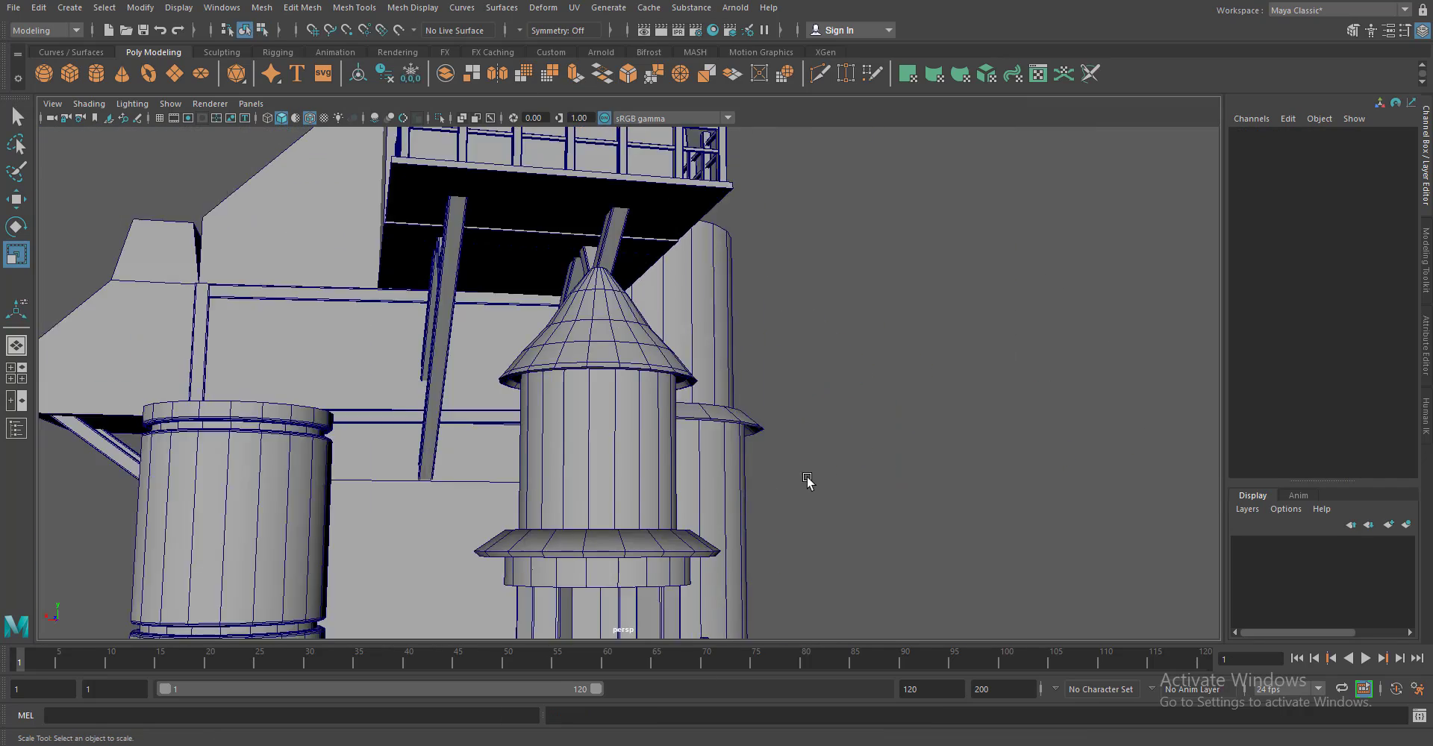
{"action": "left_click_drag", "start_coordinate": [806, 480], "coordinate": [798, 417]}
{"action": "scroll", "scroll_direction": "up", "scroll_amount": 3}
In isolation, extrude the cylinder's top and bottom caps, shrinking each inward
{"action": "key", "text": "ctrl+1"}
{"action": "left_click", "coordinate": [676, 216]}
{"action": "key", "text": "ctrl+e"}
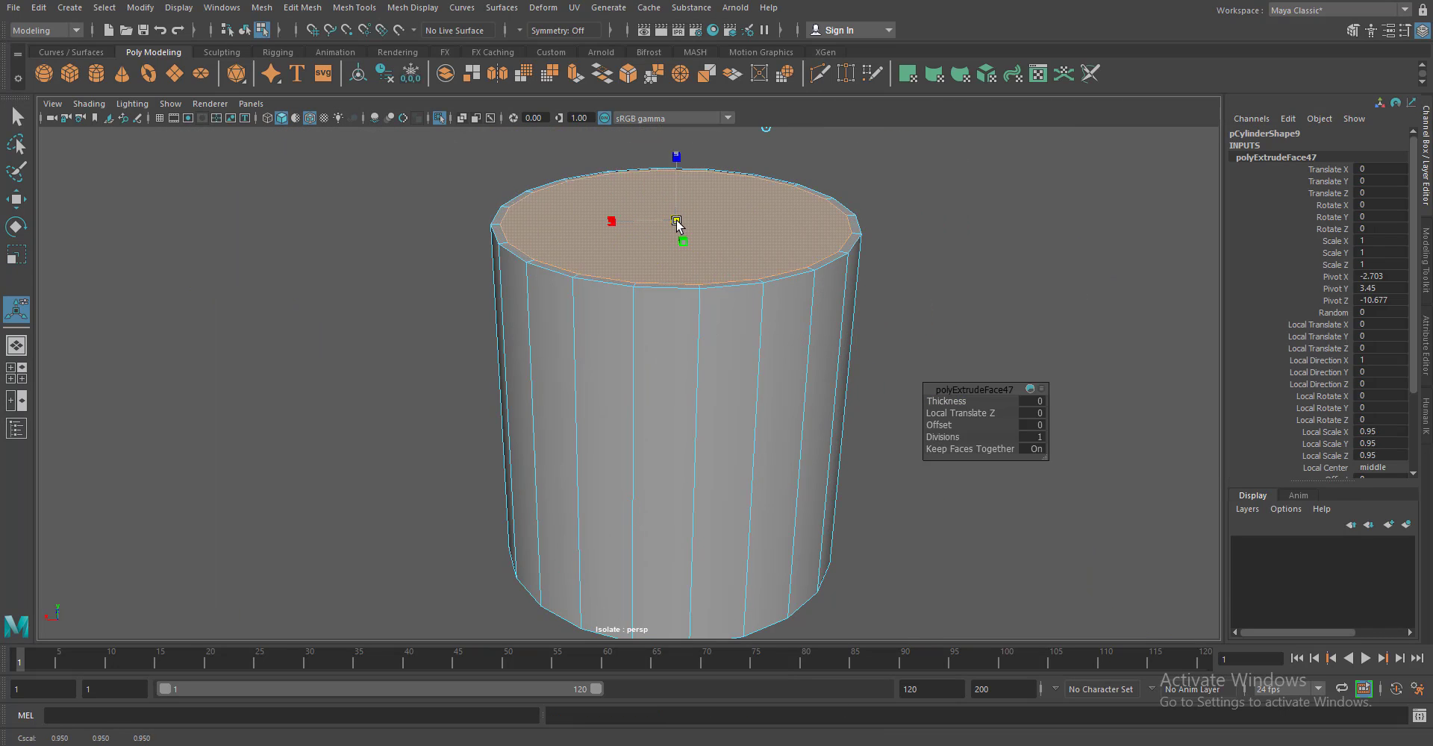
{"action": "key", "text": "3"}
{"action": "key", "text": "ctrl+e"}
{"action": "left_click_drag", "start_coordinate": [716, 311], "coordinate": [665, 591]}
{"action": "key", "text": "ctrl+e"}
{"action": "left_click_drag", "start_coordinate": [675, 535], "coordinate": [649, 539]}
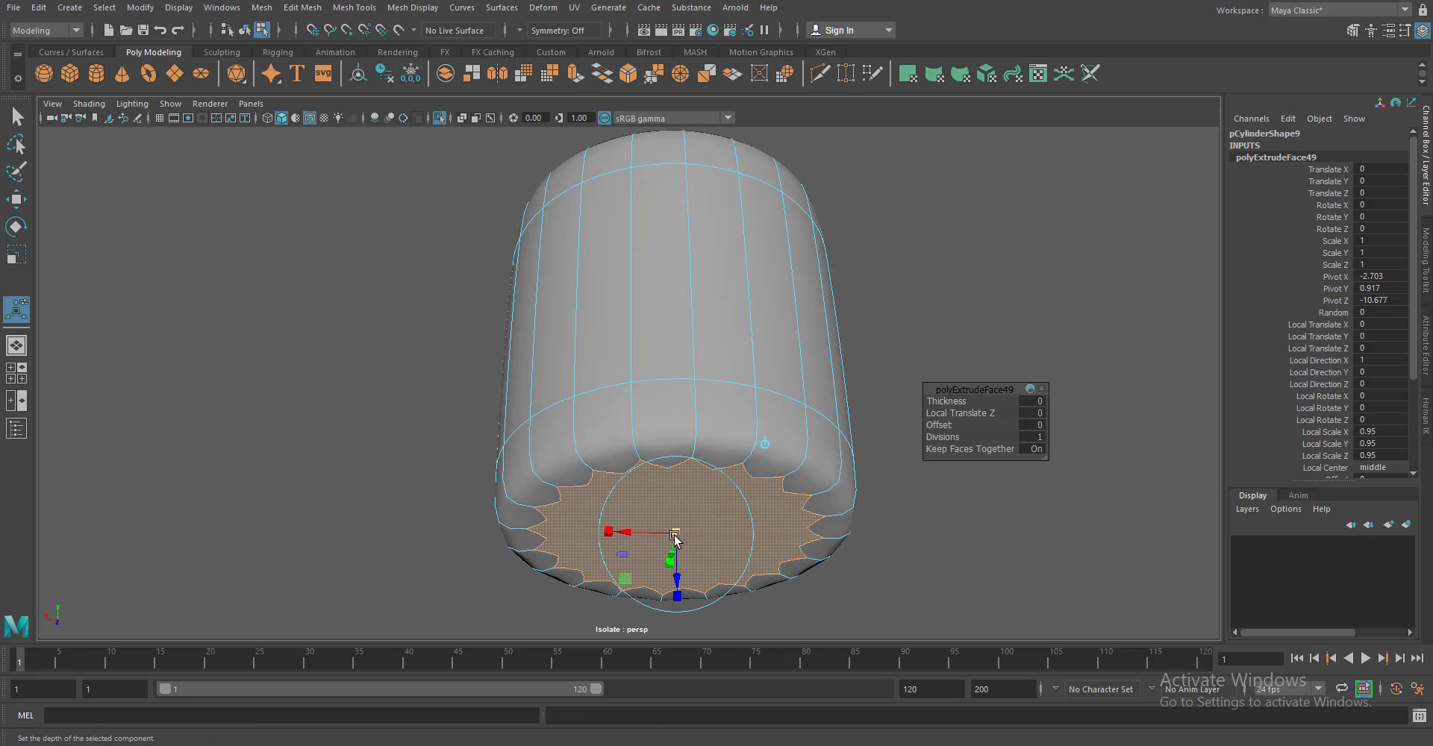
{"action": "key", "text": "ctrl+e"}
{"action": "key", "text": "q"}
{"action": "key", "text": "F8"}
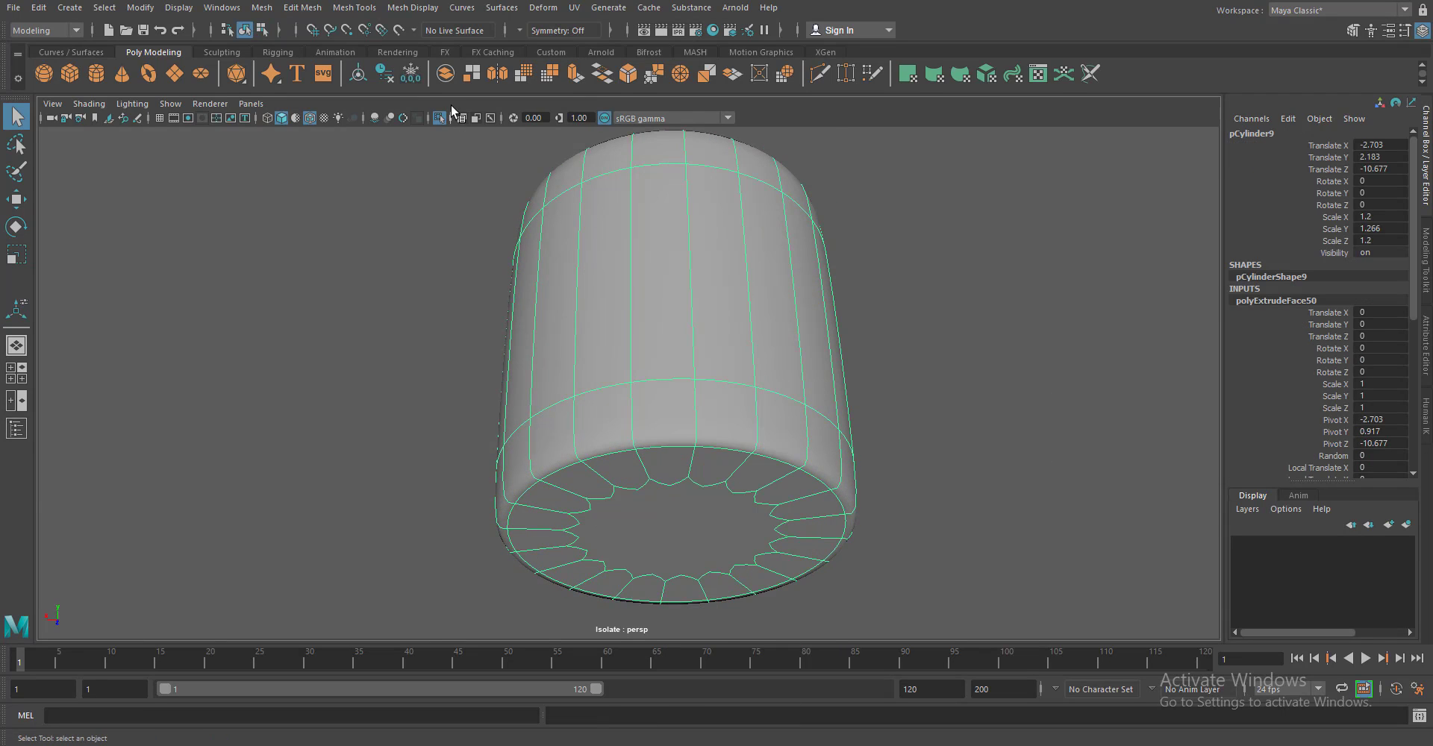
Return to the full scene and select the lower ring below the tower
{"action": "key", "text": "ctrl+1"}
{"action": "left_click", "coordinate": [980, 365]}
{"action": "left_click_drag", "start_coordinate": [979, 365], "coordinate": [668, 471]}
{"action": "scroll", "scroll_direction": "up", "scroll_amount": 3}
{"action": "left_click", "coordinate": [651, 383]}
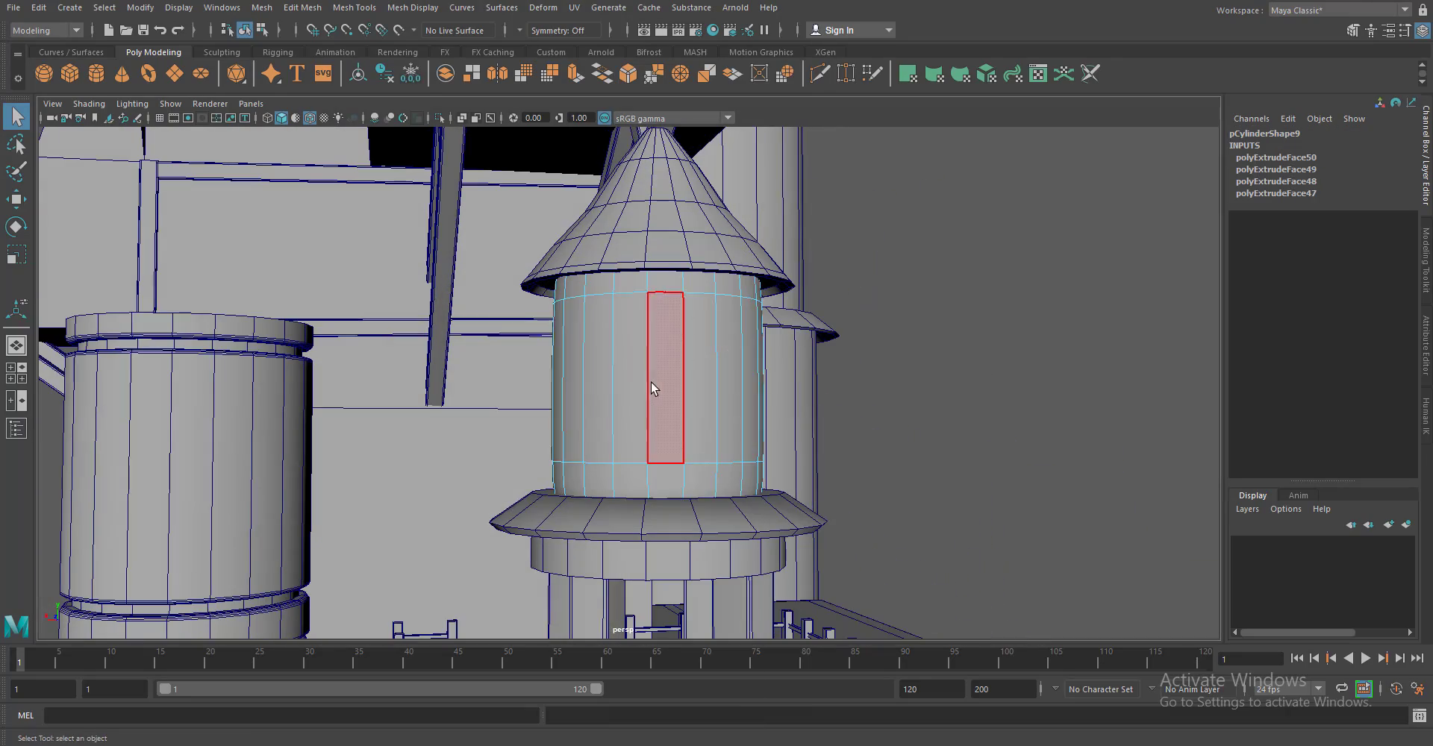
{"action": "key", "text": "r"}
{"action": "left_click_drag", "start_coordinate": [807, 488], "coordinate": [837, 528]}
{"action": "scroll", "scroll_direction": "up", "scroll_amount": 3}
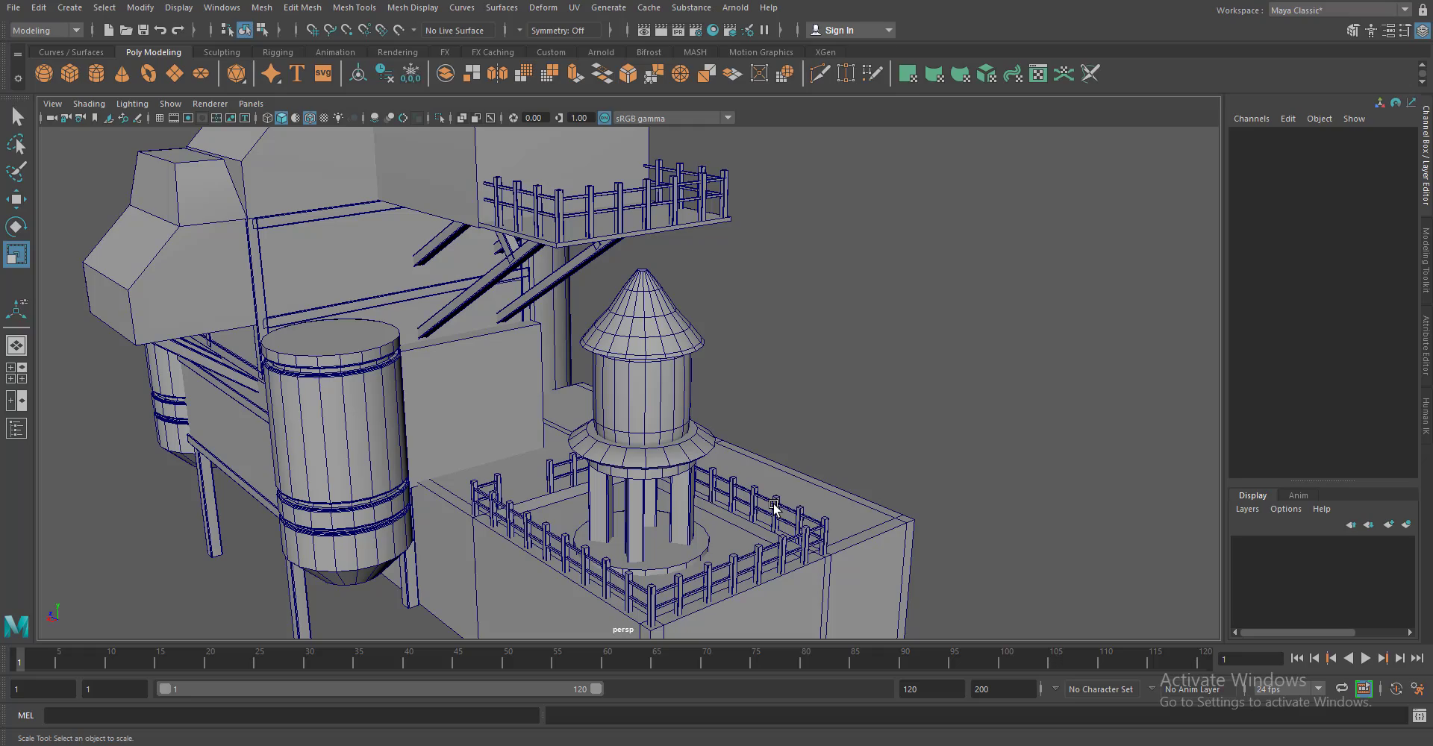
{"action": "scroll", "scroll_direction": "up", "scroll_amount": 3}
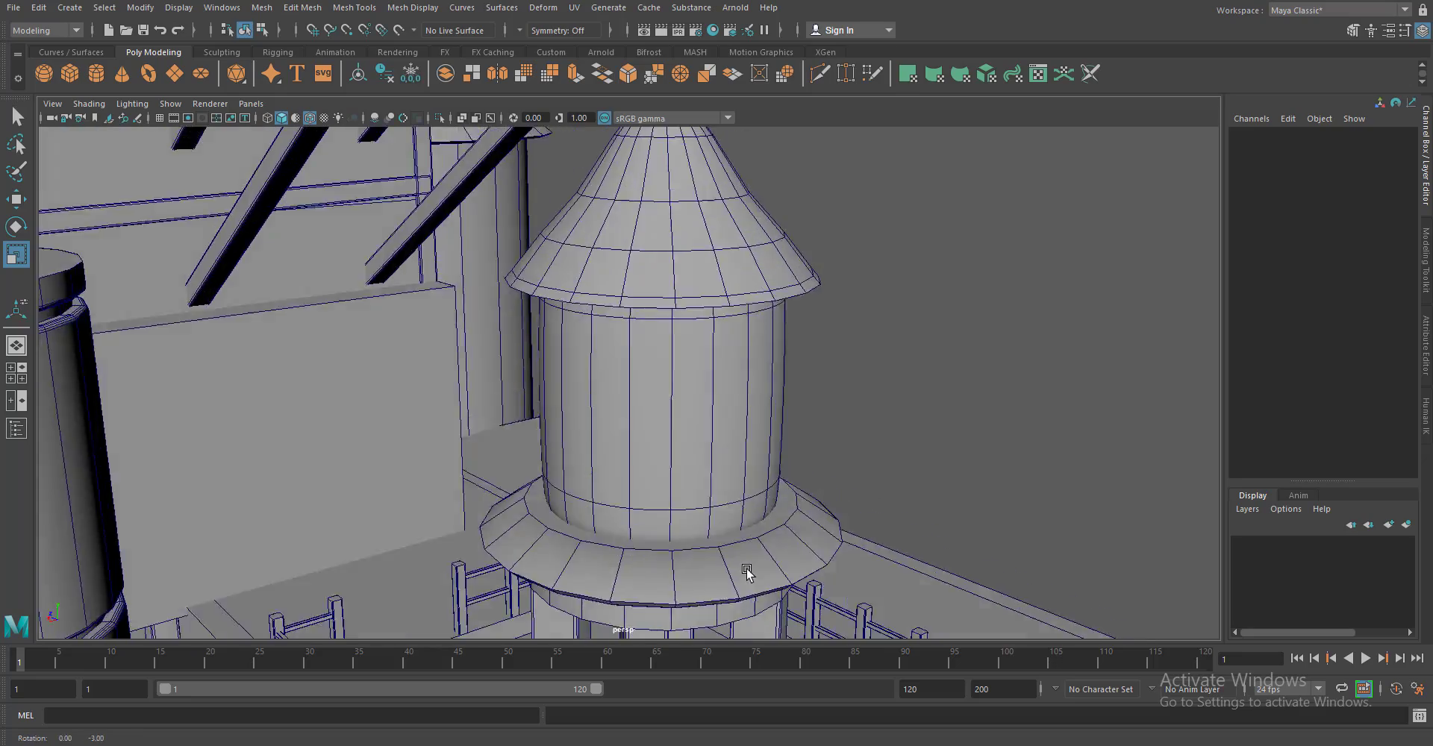
{"action": "left_click", "coordinate": [745, 569]}
{"action": "left_click_drag", "start_coordinate": [862, 565], "coordinate": [787, 569]}
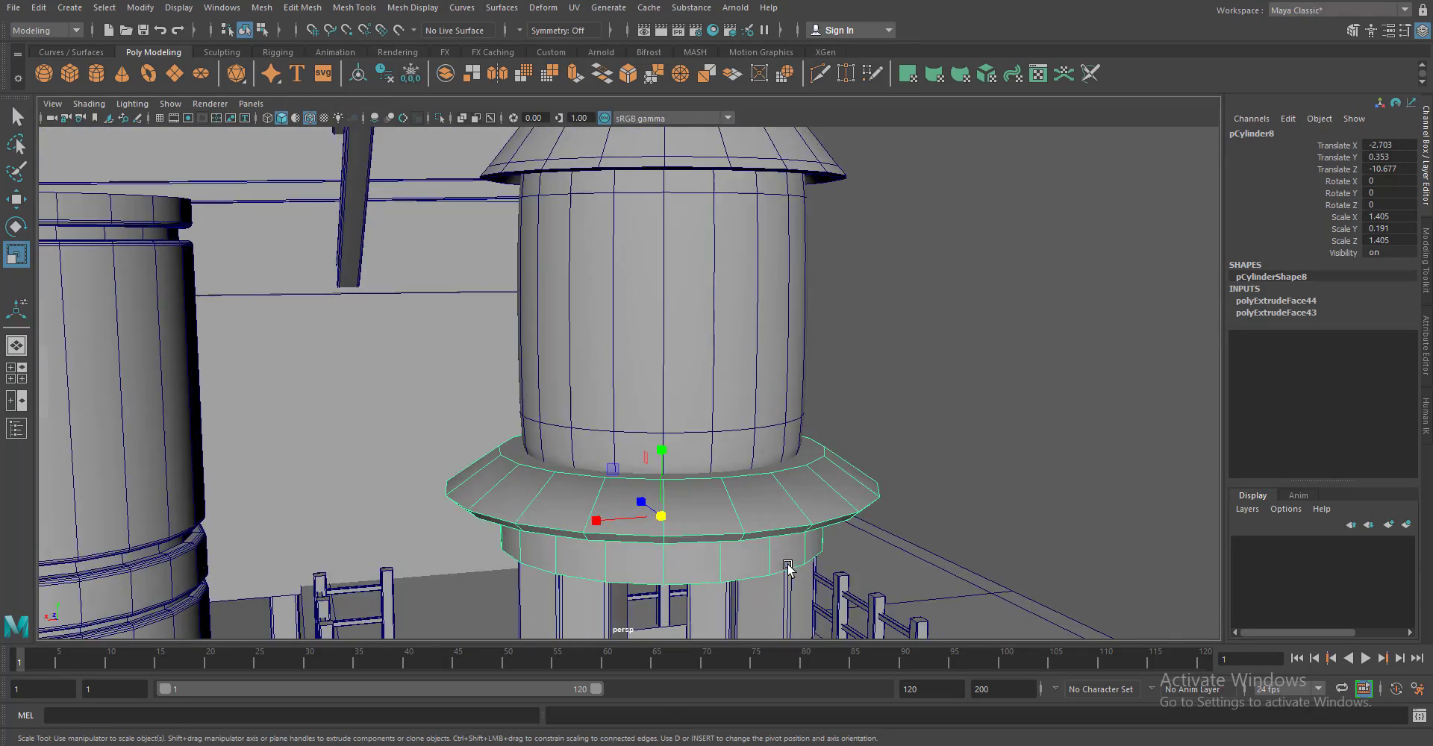
{"action": "scroll", "scroll_direction": "up", "scroll_amount": 3}
{"action": "scroll", "scroll_direction": "up", "scroll_amount": 3}
Extrude the ring's top cap, scale it to an inner circle, and extrude again
{"action": "left_click_drag", "start_coordinate": [825, 396], "coordinate": [841, 429]}
{"action": "left_click", "coordinate": [842, 429]}
{"action": "left_click_drag", "start_coordinate": [842, 430], "coordinate": [768, 426]}
{"action": "key", "text": "ctrl+e"}
{"action": "left_click_drag", "start_coordinate": [659, 508], "coordinate": [821, 493]}
{"action": "key", "text": "ctrl+e"}
{"action": "key", "text": "q"}
Select the round base disc under the tower and duplicate it
{"action": "scroll", "scroll_direction": "down", "scroll_amount": 3}
{"action": "left_click", "coordinate": [871, 495]}
{"action": "left_click_drag", "start_coordinate": [744, 495], "coordinate": [711, 467]}
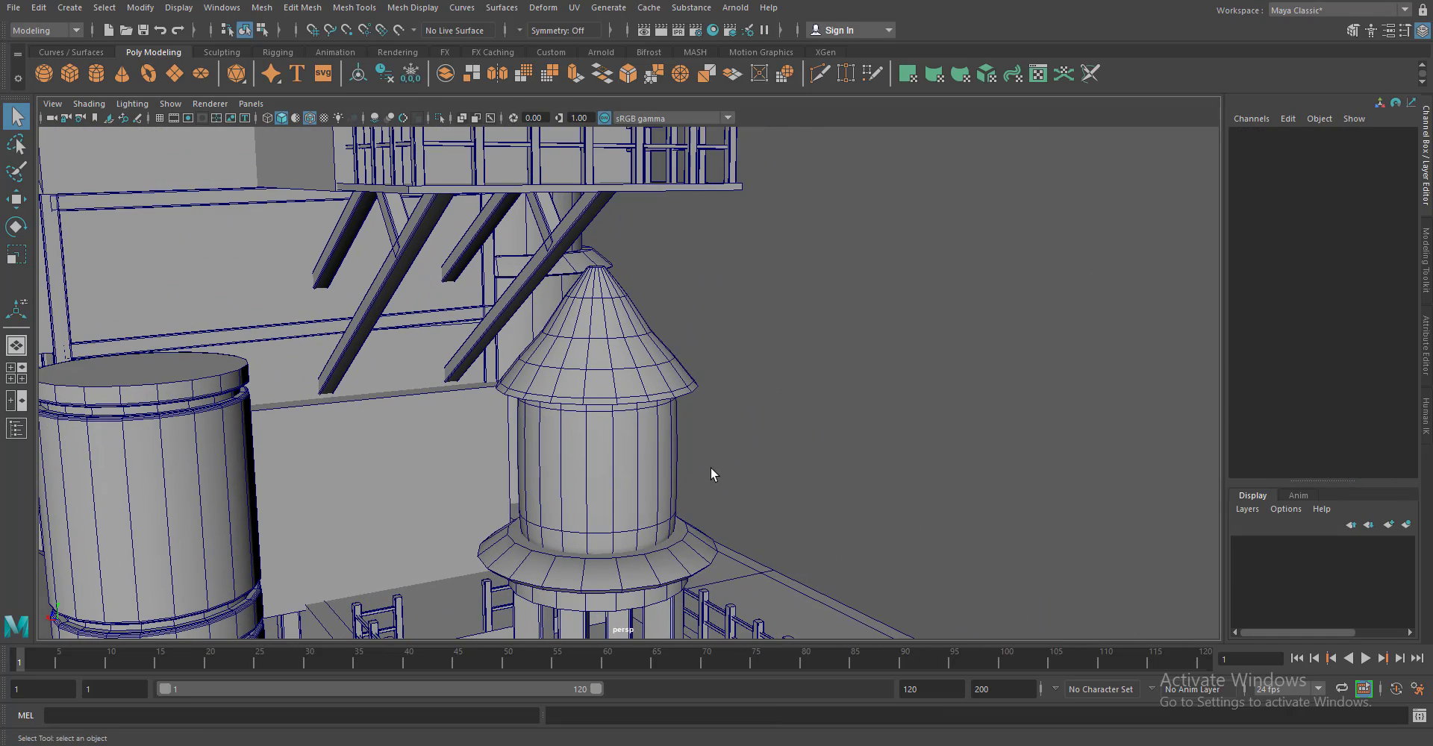
{"action": "left_click", "coordinate": [620, 464]}
{"action": "scroll", "scroll_direction": "down", "scroll_amount": 3}
{"action": "left_click", "coordinate": [632, 459]}
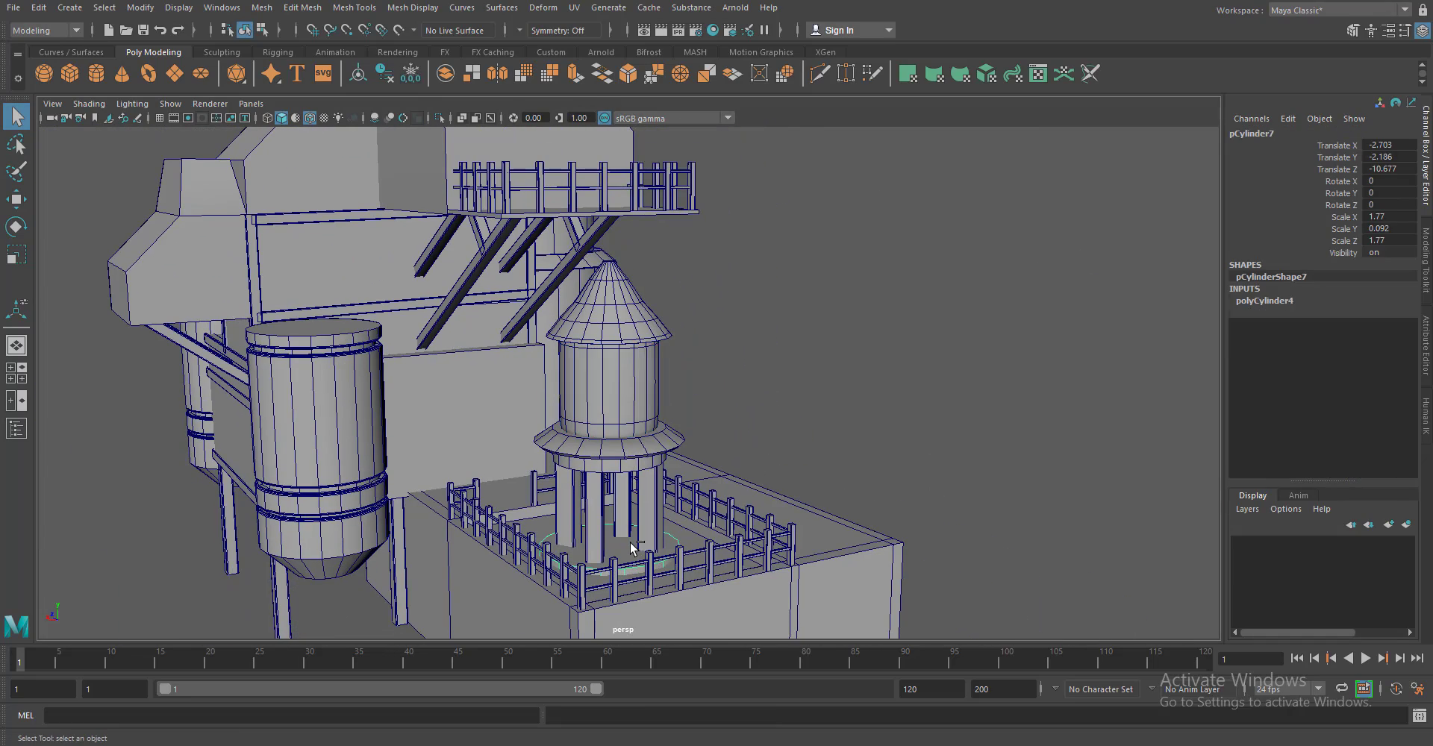
{"action": "key", "text": "w"}
{"action": "scroll", "scroll_direction": "up", "scroll_amount": 3}
Move the disc copy beside the tower and scale it into a thin, tall pole
{"action": "left_click_drag", "start_coordinate": [464, 443], "coordinate": [777, 490]}
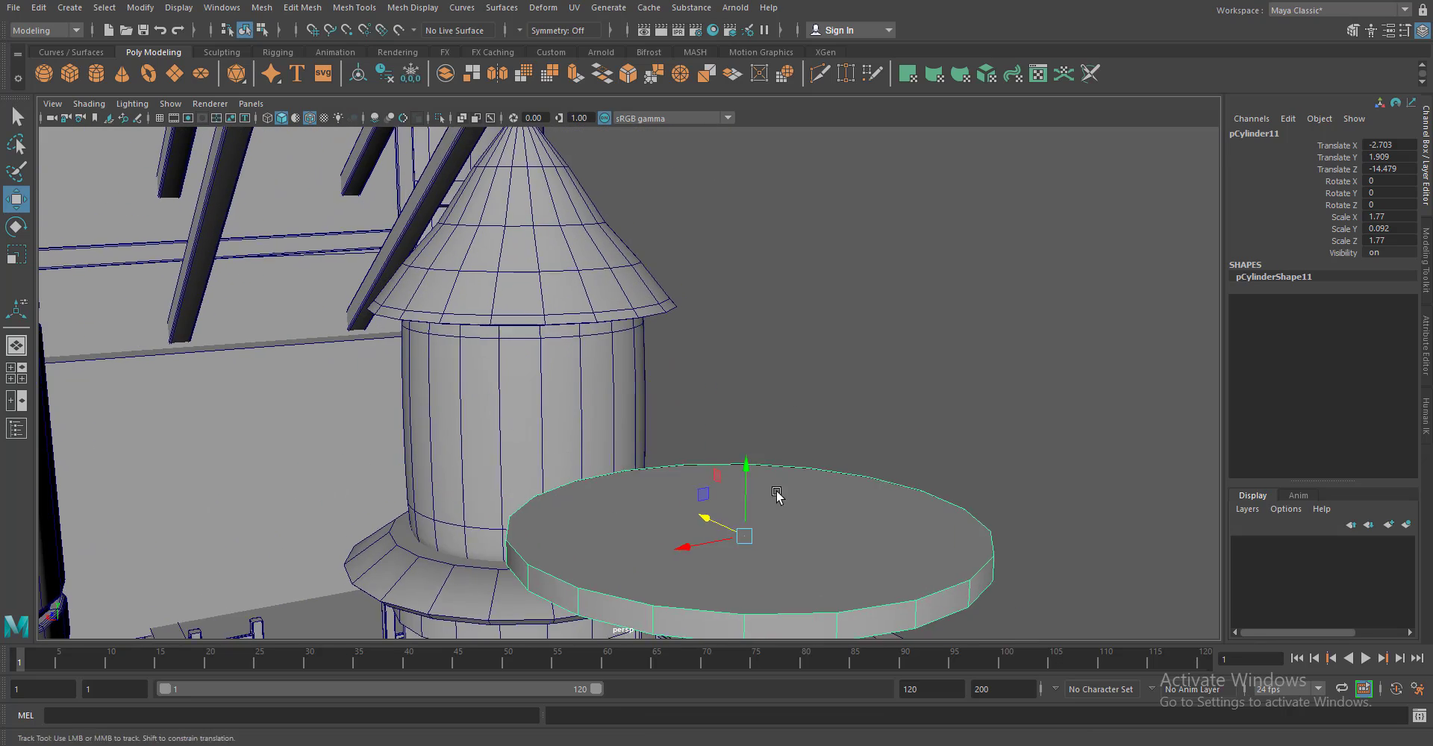
{"action": "left_click_drag", "start_coordinate": [777, 490], "coordinate": [777, 385]}
{"action": "key", "text": "r"}
{"action": "left_click_drag", "start_coordinate": [698, 366], "coordinate": [697, 212]}
{"action": "left_click_drag", "start_coordinate": [697, 432], "coordinate": [363, 410]}
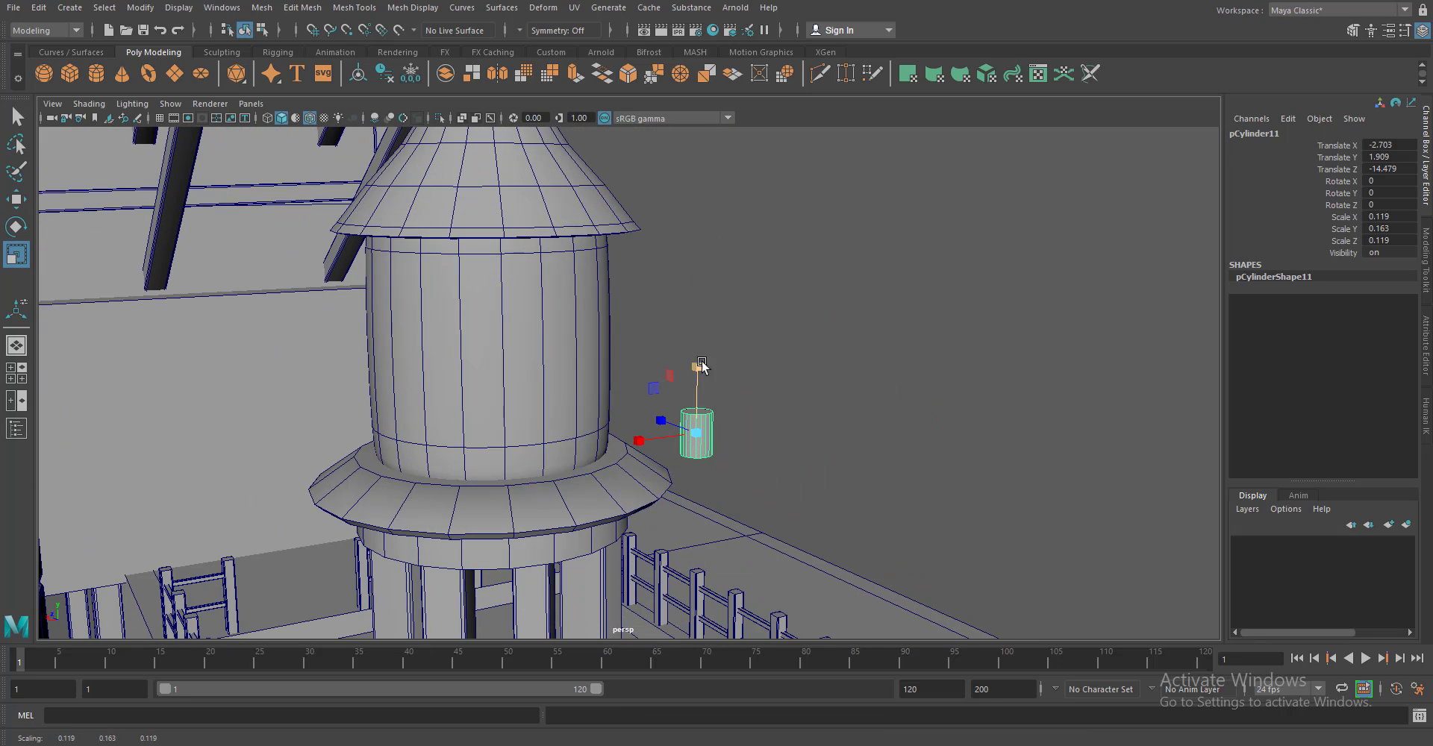
{"action": "left_click_drag", "start_coordinate": [695, 343], "coordinate": [612, 448]}
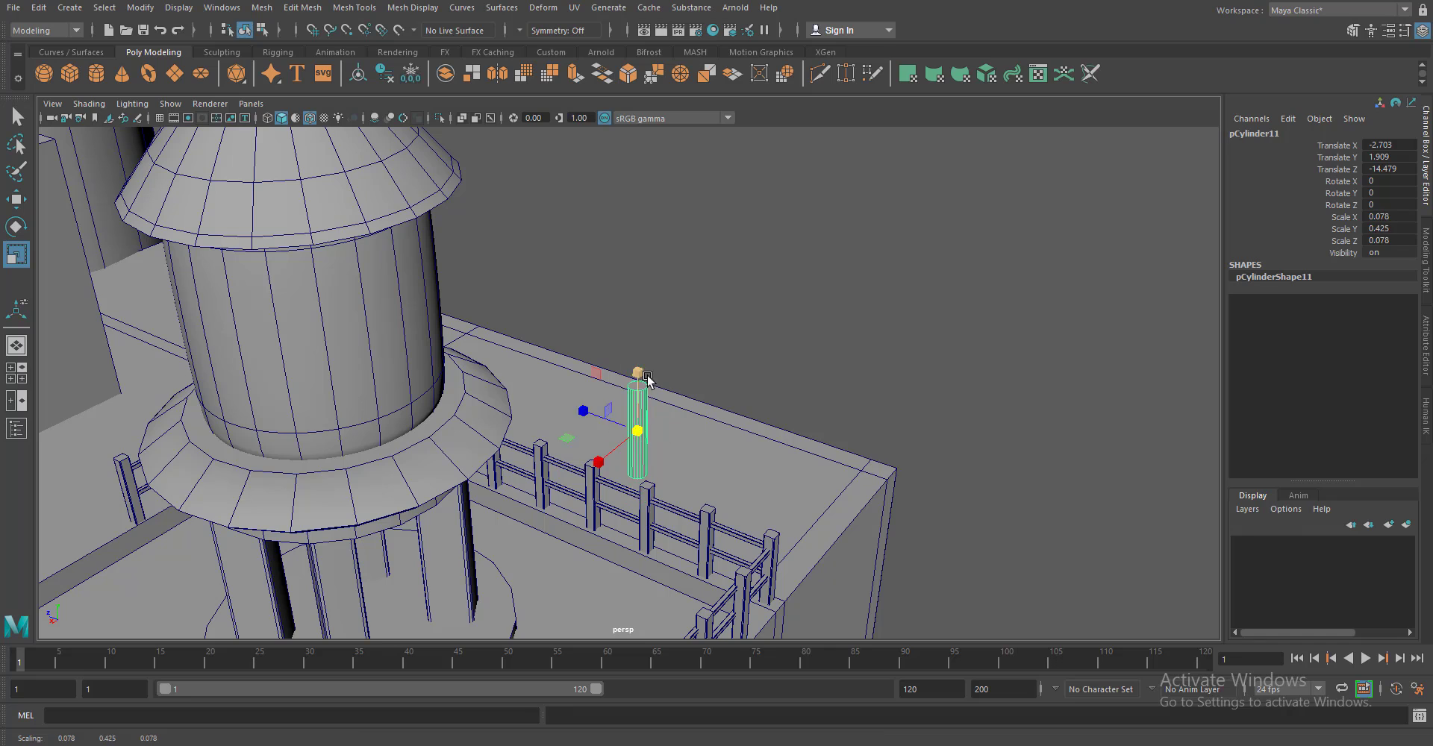
{"action": "scroll", "scroll_direction": "up", "scroll_amount": 3}
{"action": "left_click_drag", "start_coordinate": [637, 362], "coordinate": [630, 240]}
{"action": "scroll", "scroll_direction": "up", "scroll_amount": 3}
{"action": "scroll", "scroll_direction": "down", "scroll_amount": 3}
Extrude the pole's top face, tilt it at an angle, and enlarge it slightly
{"action": "left_click", "coordinate": [672, 332]}
{"action": "key", "text": "ctrl+e"}
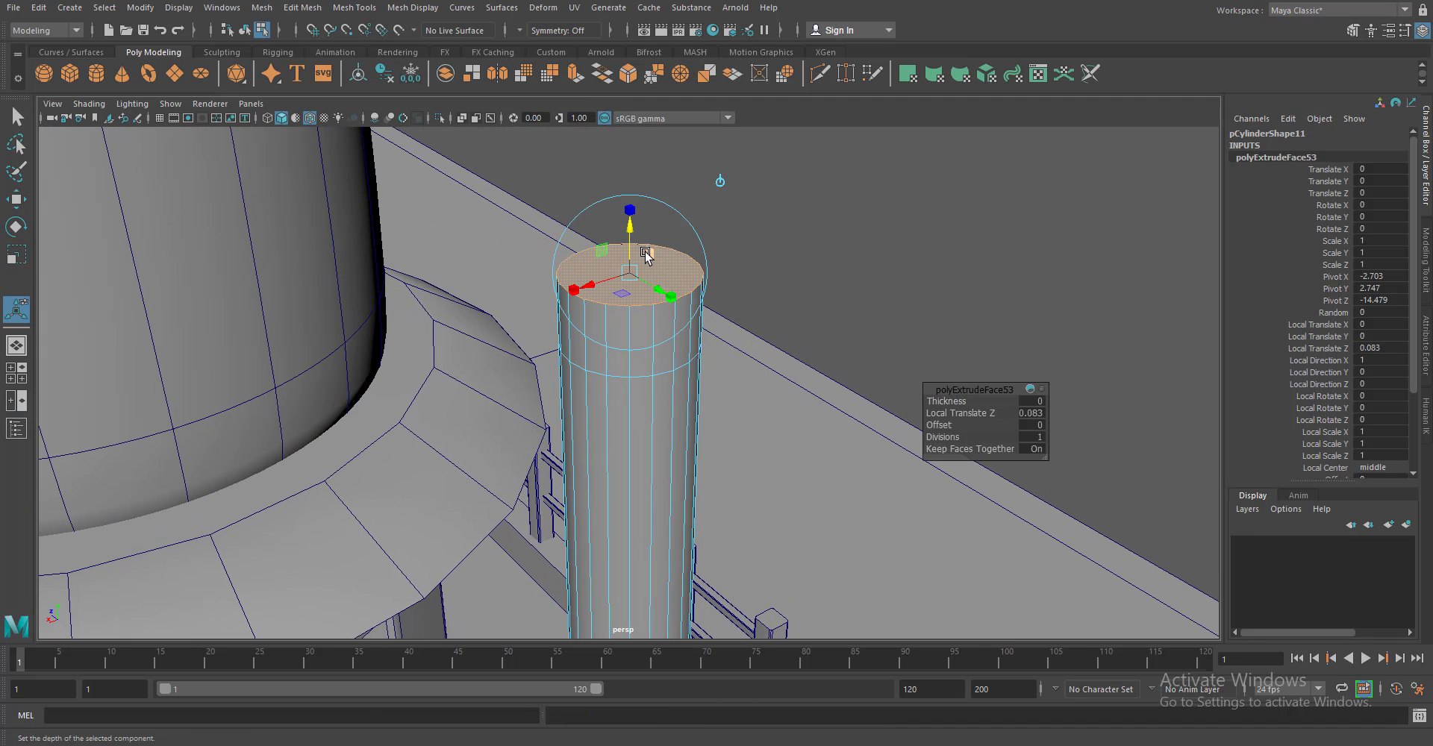
{"action": "key", "text": "e"}
{"action": "left_click_drag", "start_coordinate": [676, 293], "coordinate": [758, 448]}
{"action": "left_click_drag", "start_coordinate": [635, 374], "coordinate": [631, 407]}
{"action": "key", "text": "r"}
{"action": "left_click_drag", "start_coordinate": [534, 323], "coordinate": [541, 326]}
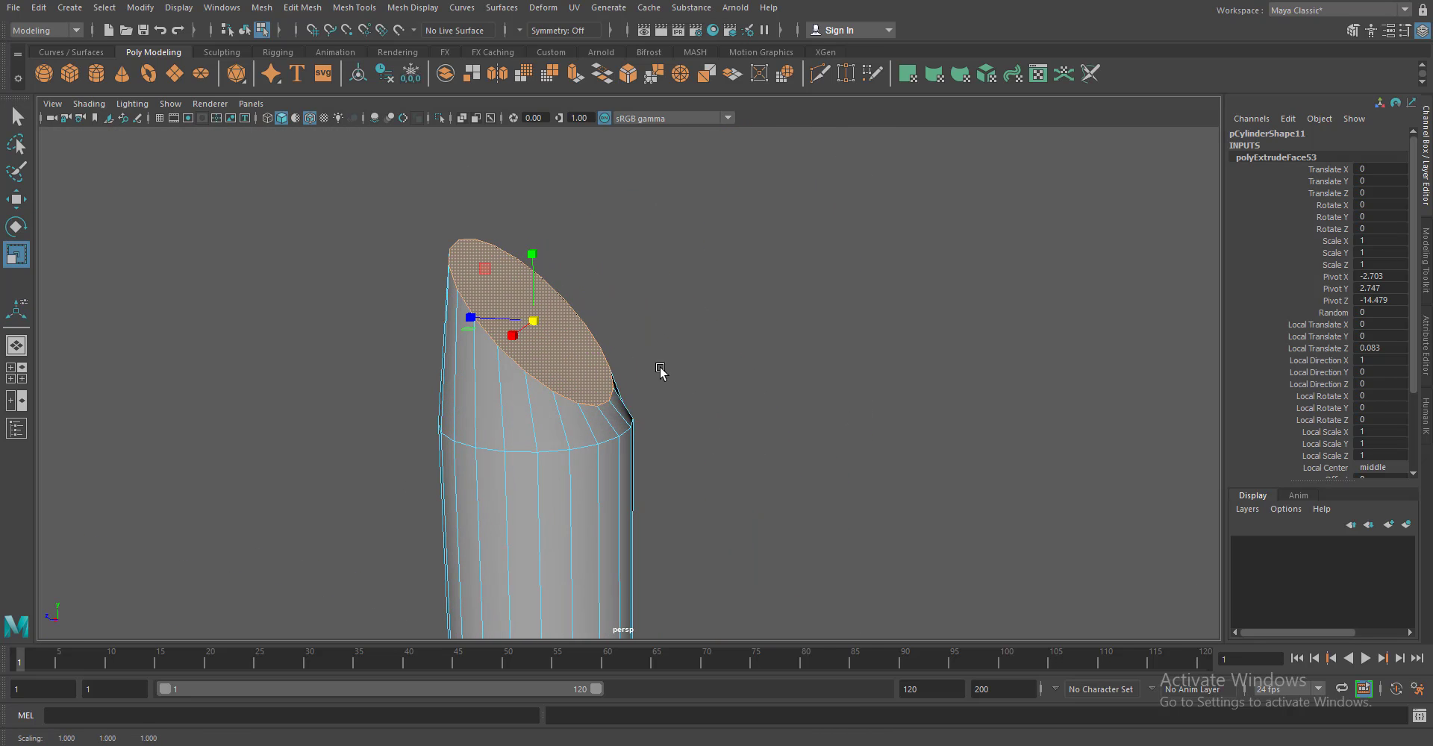
{"action": "left_click_drag", "start_coordinate": [661, 371], "coordinate": [589, 433]}
Extrude the slanted top again, inset a rim, and push it in to hollow the mouth
{"action": "key", "text": "ctrl+e"}
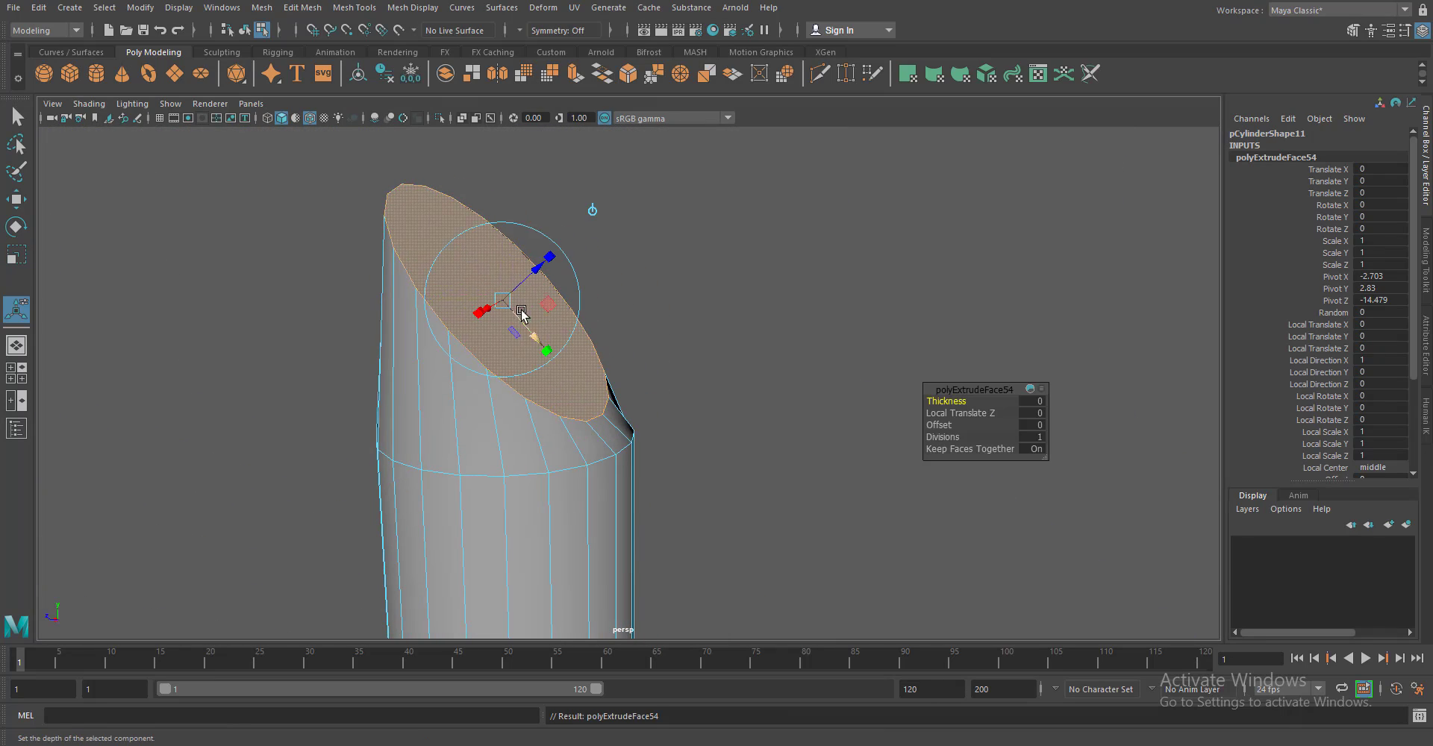
{"action": "left_click_drag", "start_coordinate": [521, 313], "coordinate": [602, 267]}
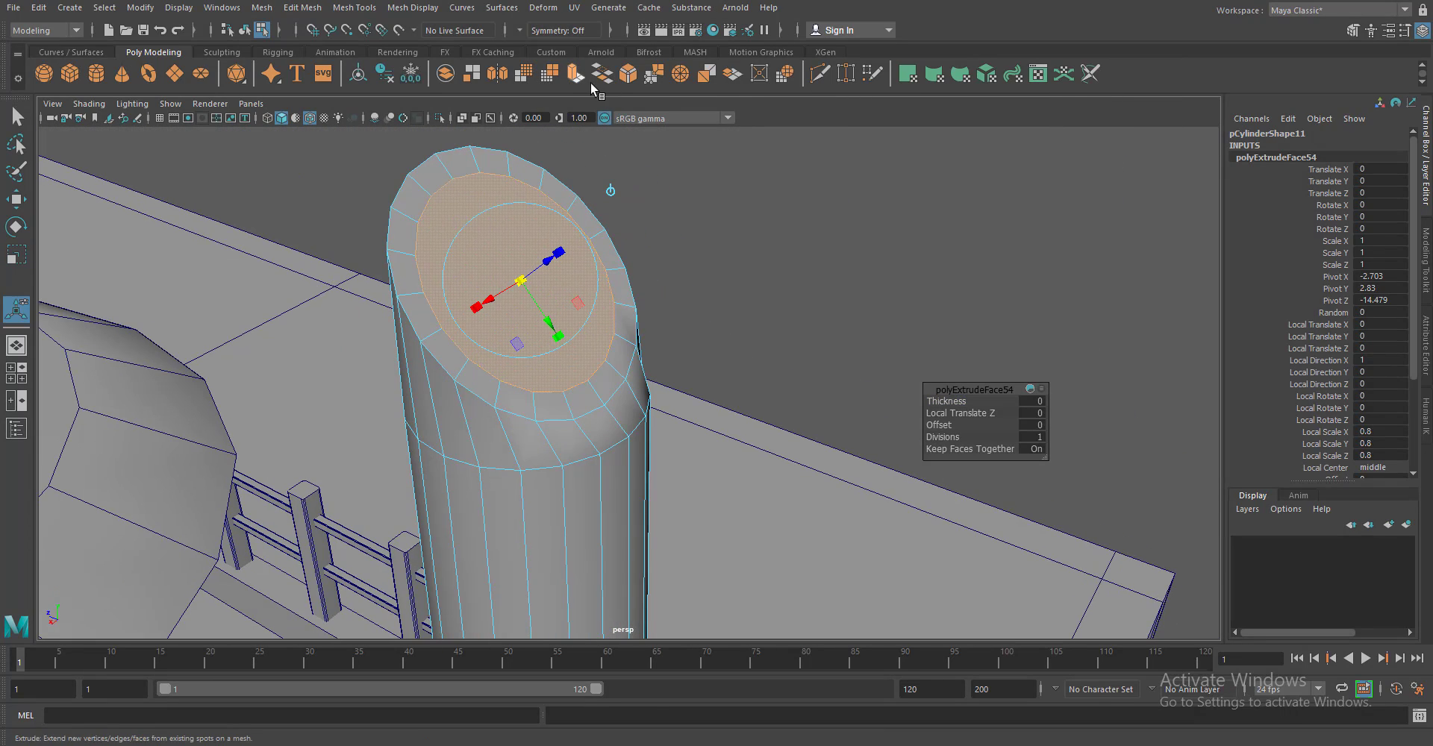
{"action": "left_click_drag", "start_coordinate": [565, 342], "coordinate": [635, 406]}
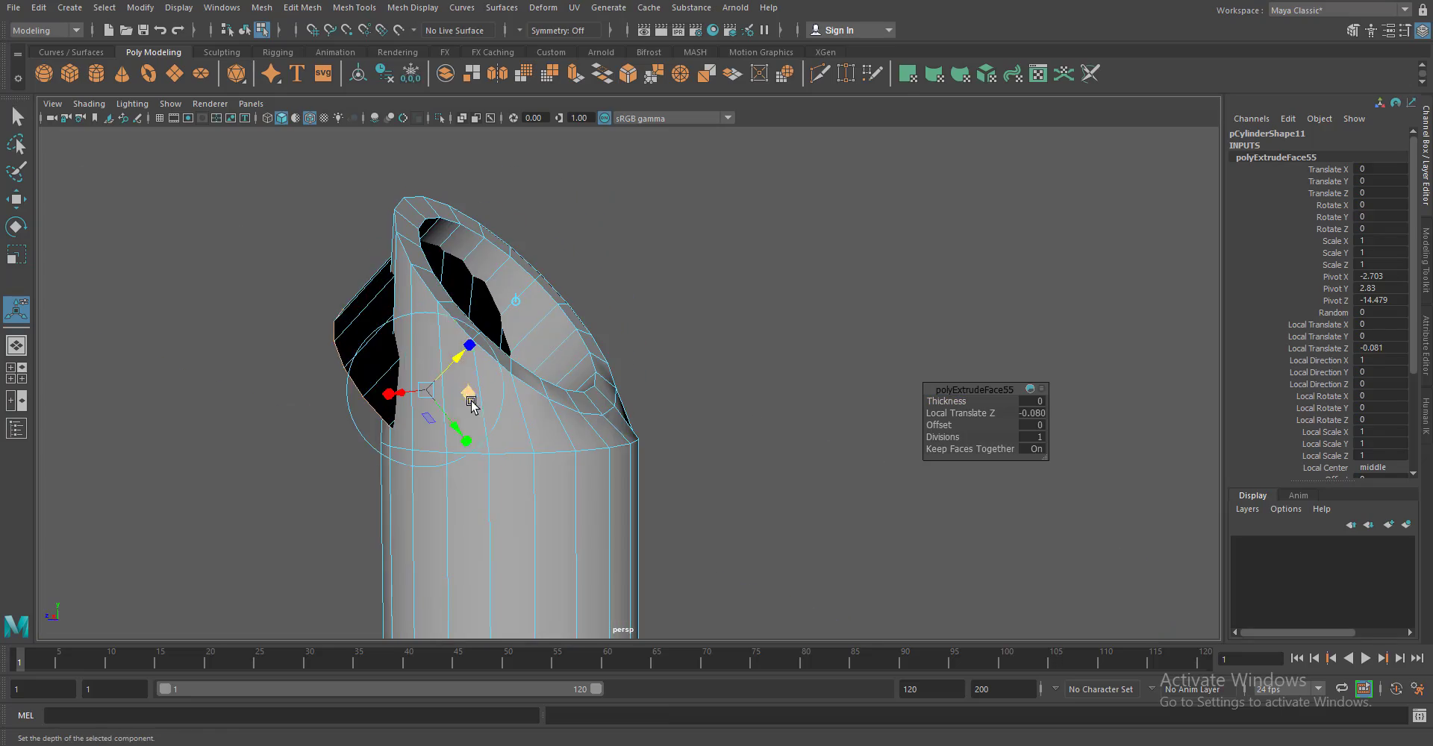
{"action": "left_click_drag", "start_coordinate": [471, 404], "coordinate": [529, 454]}
{"action": "left_click_drag", "start_coordinate": [540, 518], "coordinate": [608, 474]}
{"action": "left_click_drag", "start_coordinate": [687, 606], "coordinate": [682, 480]}
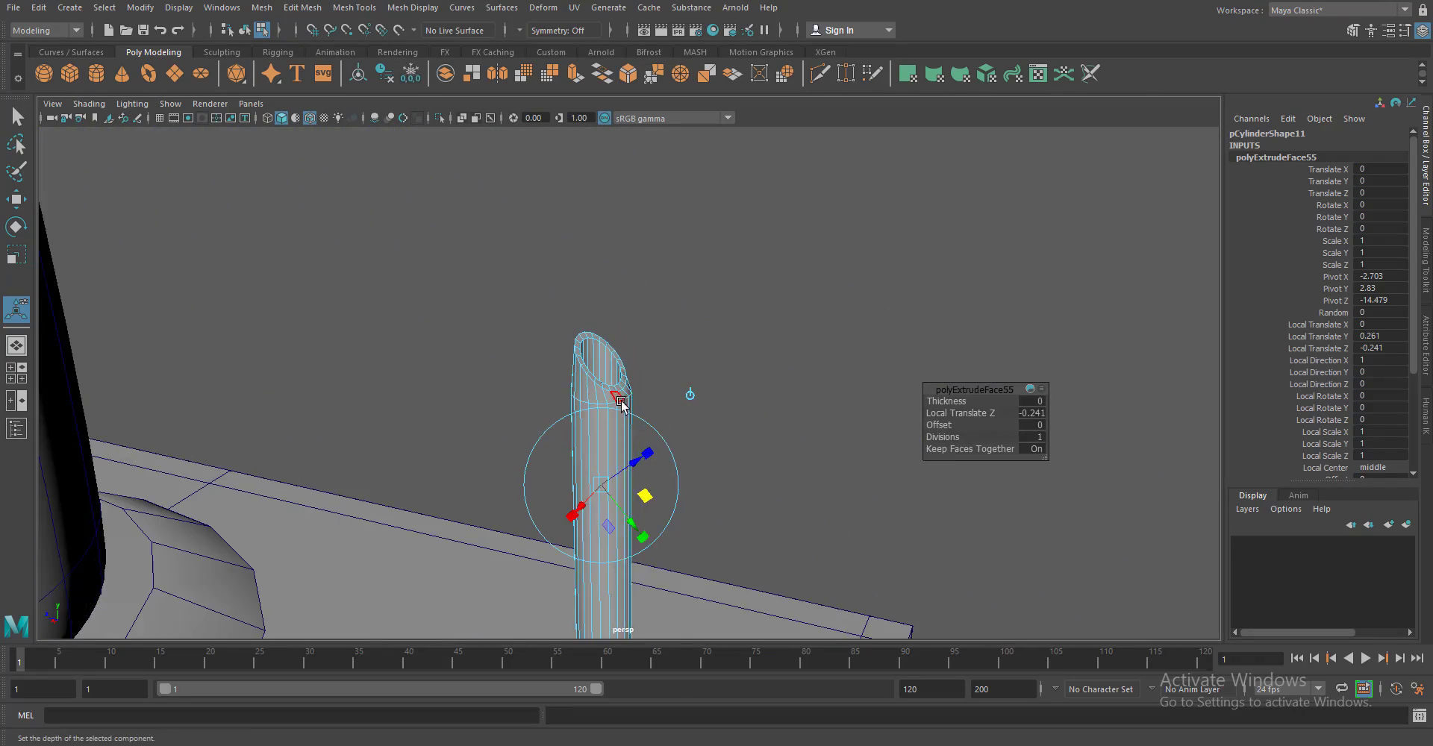
Move the finished pipe behind the tower and raise it onto the conical roof
{"action": "key", "text": "q"}
{"action": "left_click", "coordinate": [657, 427]}
{"action": "key", "text": "w"}
{"action": "left_click_drag", "start_coordinate": [580, 376], "coordinate": [358, 316]}
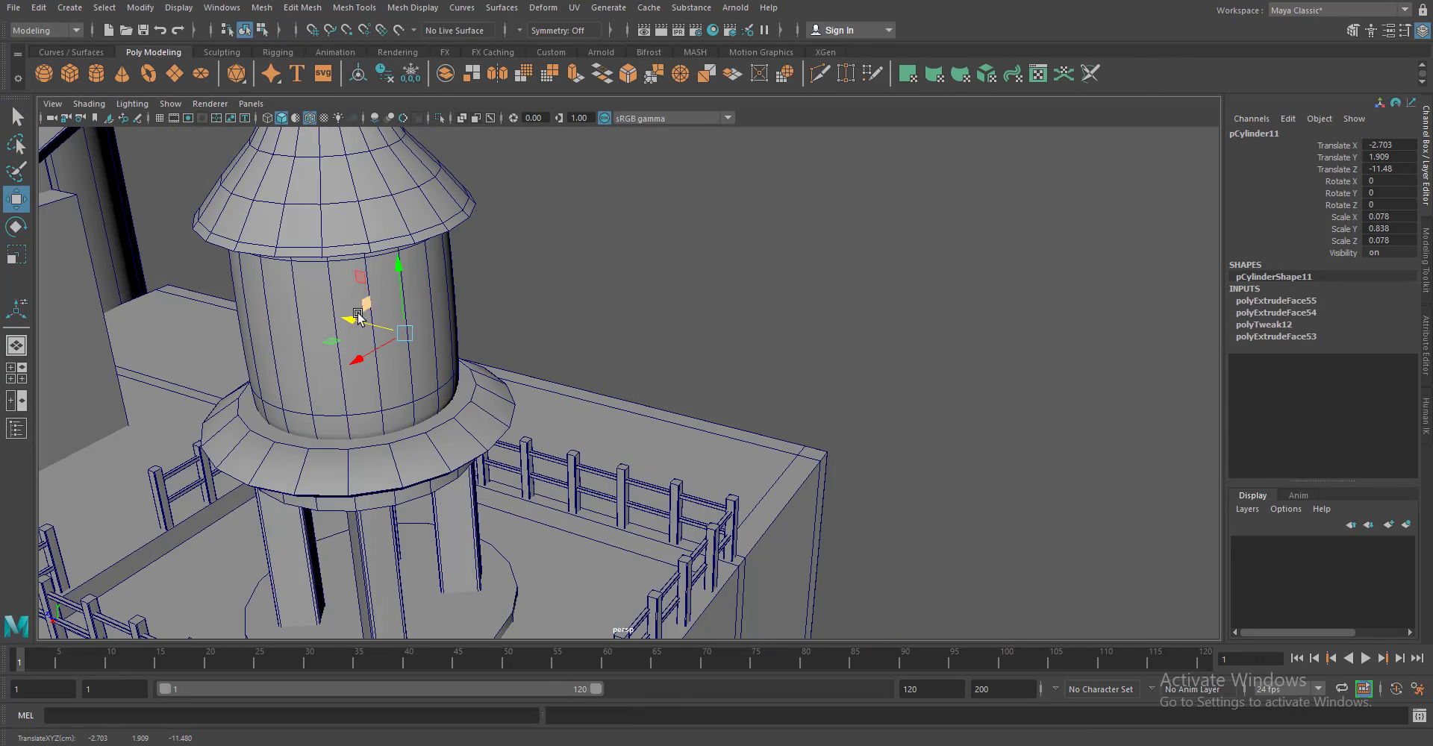
{"action": "left_click_drag", "start_coordinate": [460, 208], "coordinate": [534, 426]}
{"action": "left_click_drag", "start_coordinate": [448, 323], "coordinate": [439, 328]}
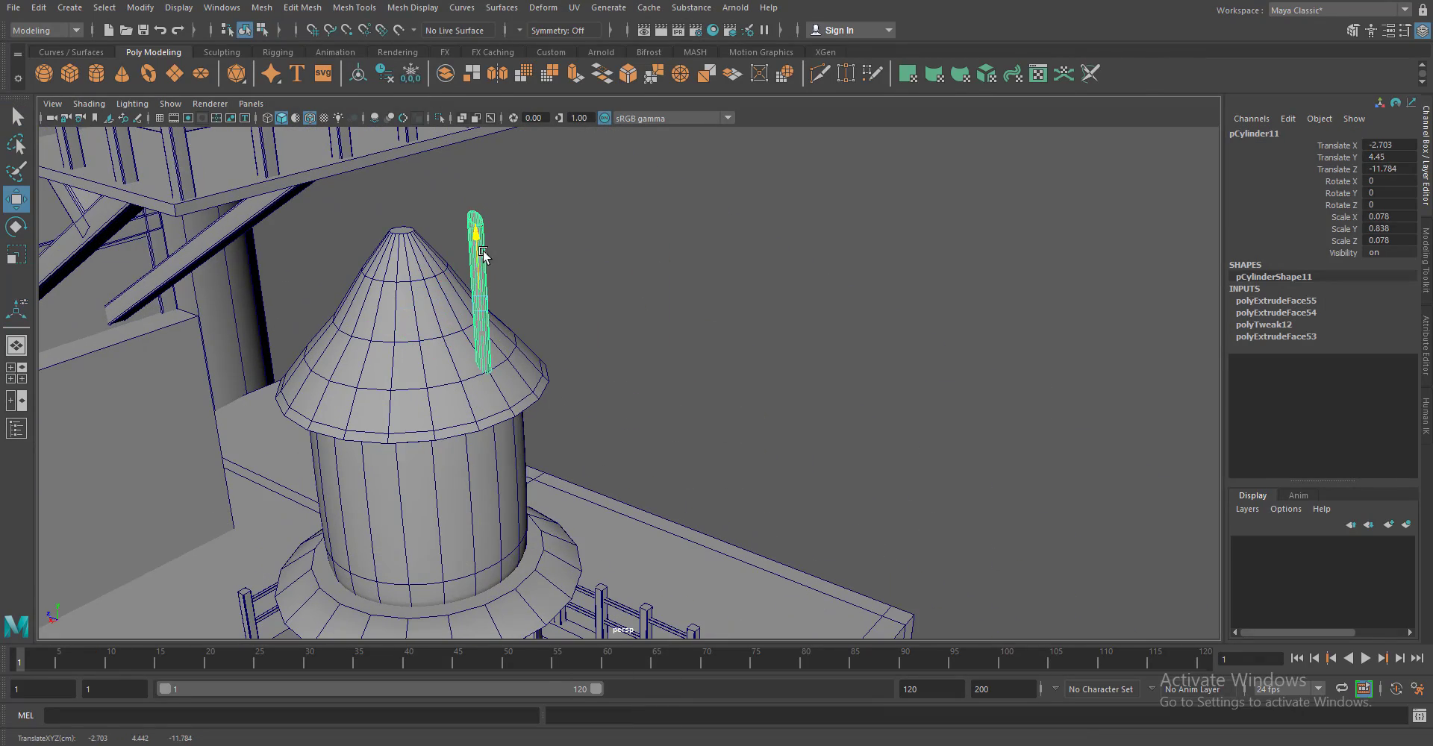
{"action": "left_click", "coordinate": [483, 255]}
{"action": "left_click_drag", "start_coordinate": [483, 254], "coordinate": [384, 250]}
Hide wireframe on shaded view, inspect the roof pipe, and undo several recent changes
{"action": "left_click", "coordinate": [310, 117]}
{"action": "left_click_drag", "start_coordinate": [806, 455], "coordinate": [521, 528]}
{"action": "key", "text": "ctrl+z"}
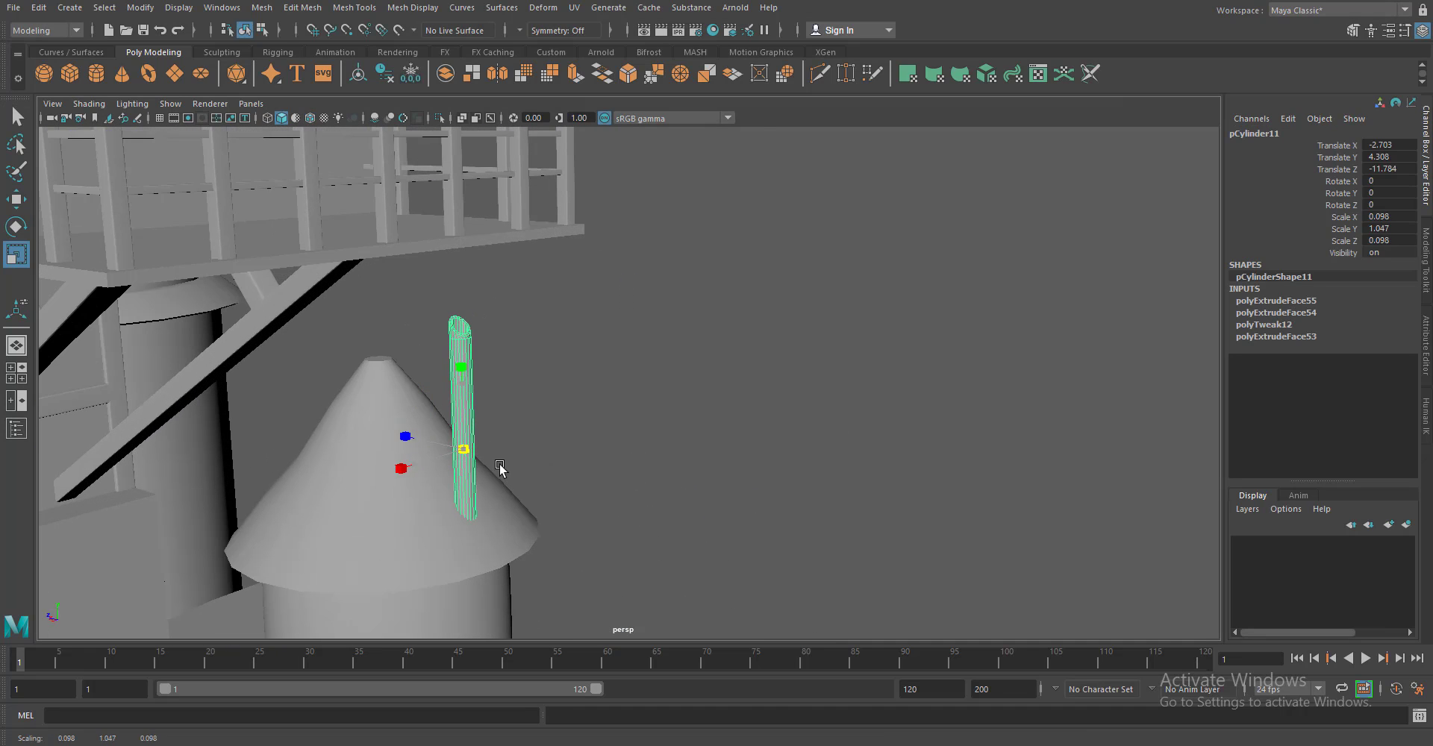
{"action": "left_click_drag", "start_coordinate": [461, 373], "coordinate": [665, 521]}
{"action": "key", "text": "alt+v"}
{"action": "key", "text": "ctrl+z"}
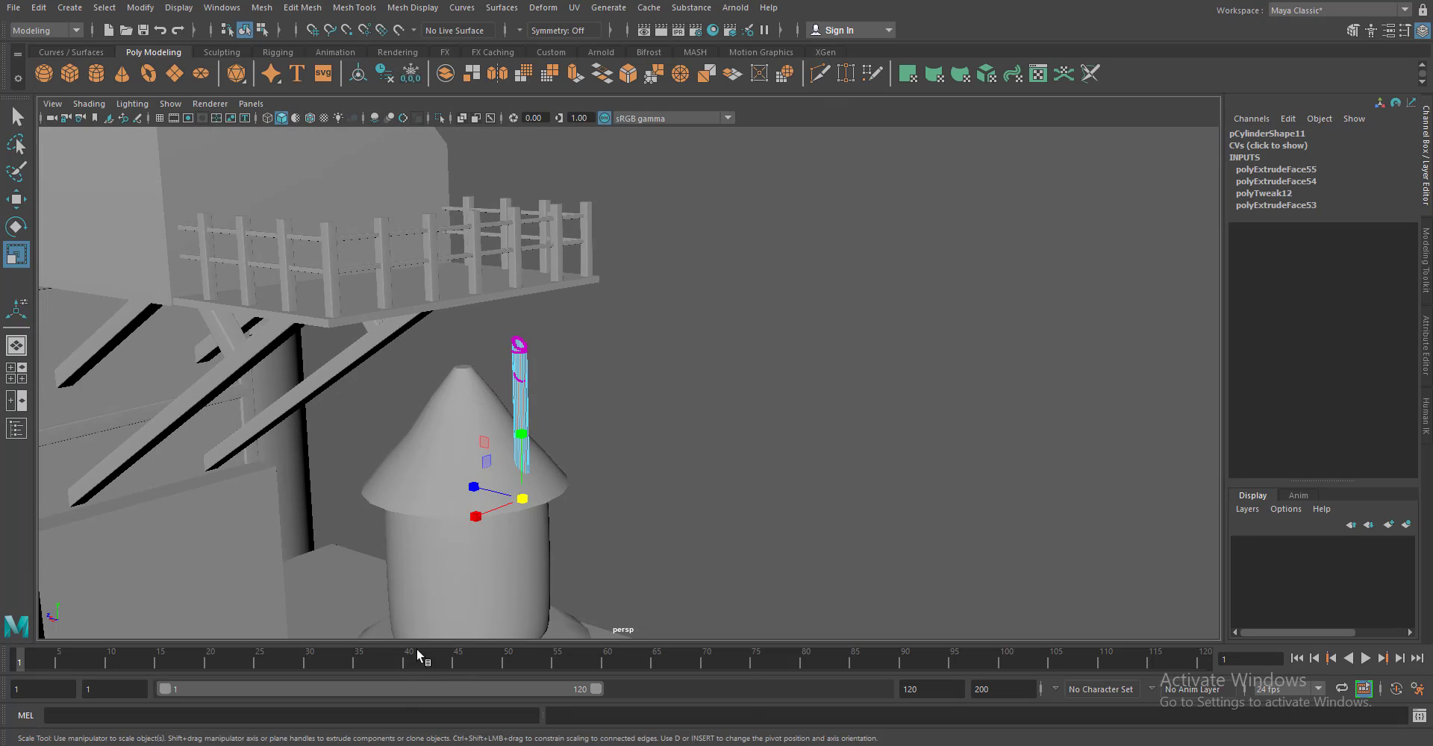
{"action": "key", "text": "ctrl+z"}
{"action": "key", "text": "ctrl+z"}
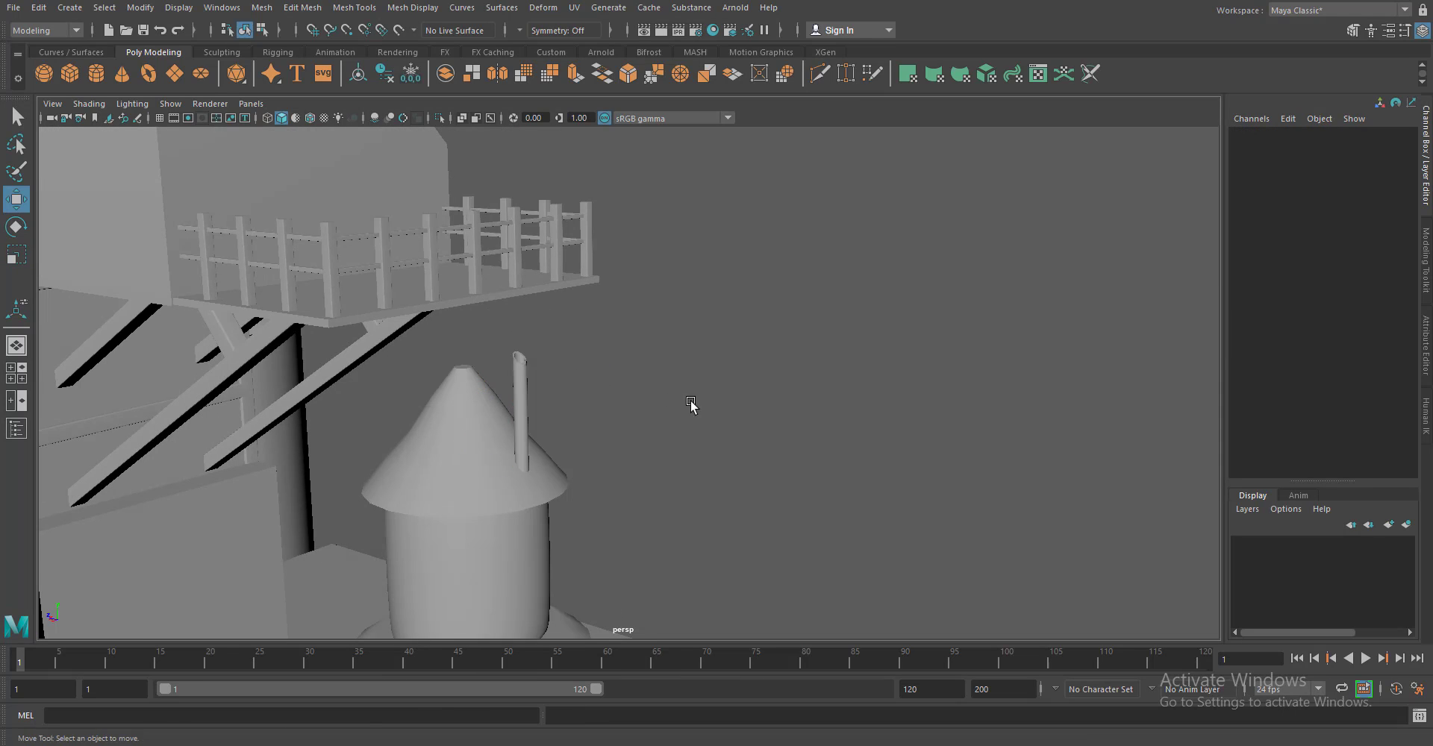
{"action": "key", "text": "ctrl+z"}
{"action": "key", "text": "ctrl+z"}
Duplicate the tower's base disc and scale the copy into a slim column among the pillars
{"action": "left_click", "coordinate": [374, 118]}
{"action": "left_click_drag", "start_coordinate": [777, 458], "coordinate": [918, 508]}
{"action": "left_click", "coordinate": [764, 463]}
{"action": "key", "text": "f"}
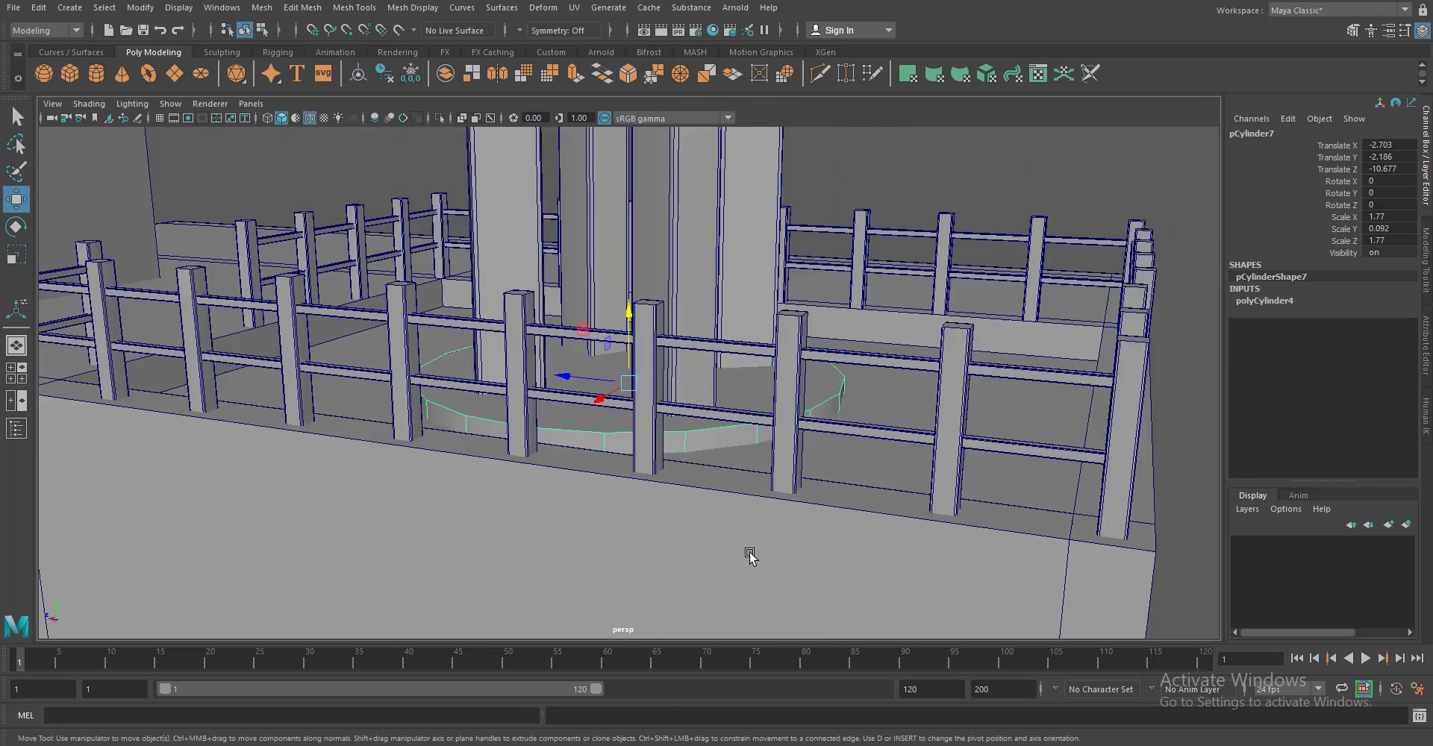
{"action": "key", "text": "r"}
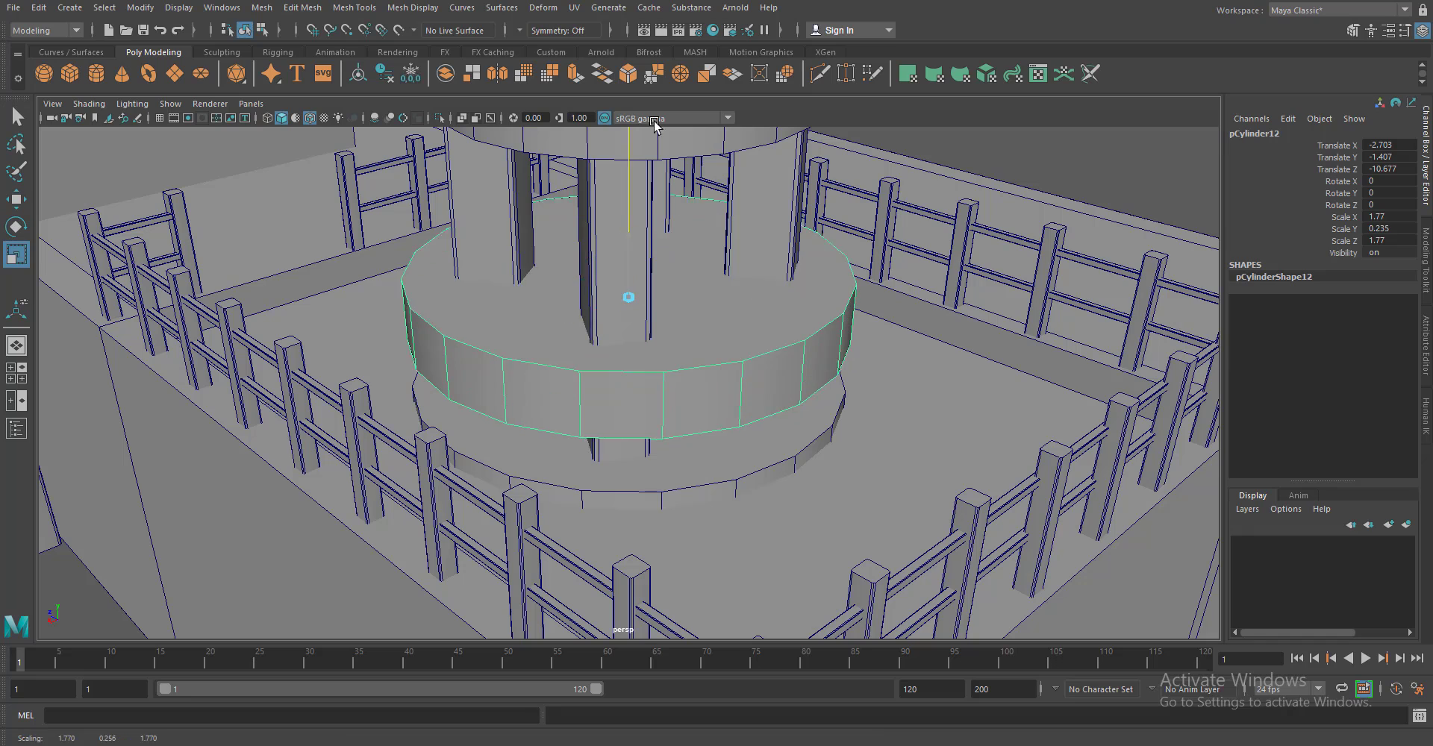
{"action": "left_click_drag", "start_coordinate": [629, 234], "coordinate": [629, 171]}
{"action": "left_click_drag", "start_coordinate": [628, 297], "coordinate": [580, 395]}
{"action": "left_click_drag", "start_coordinate": [628, 299], "coordinate": [610, 301]}
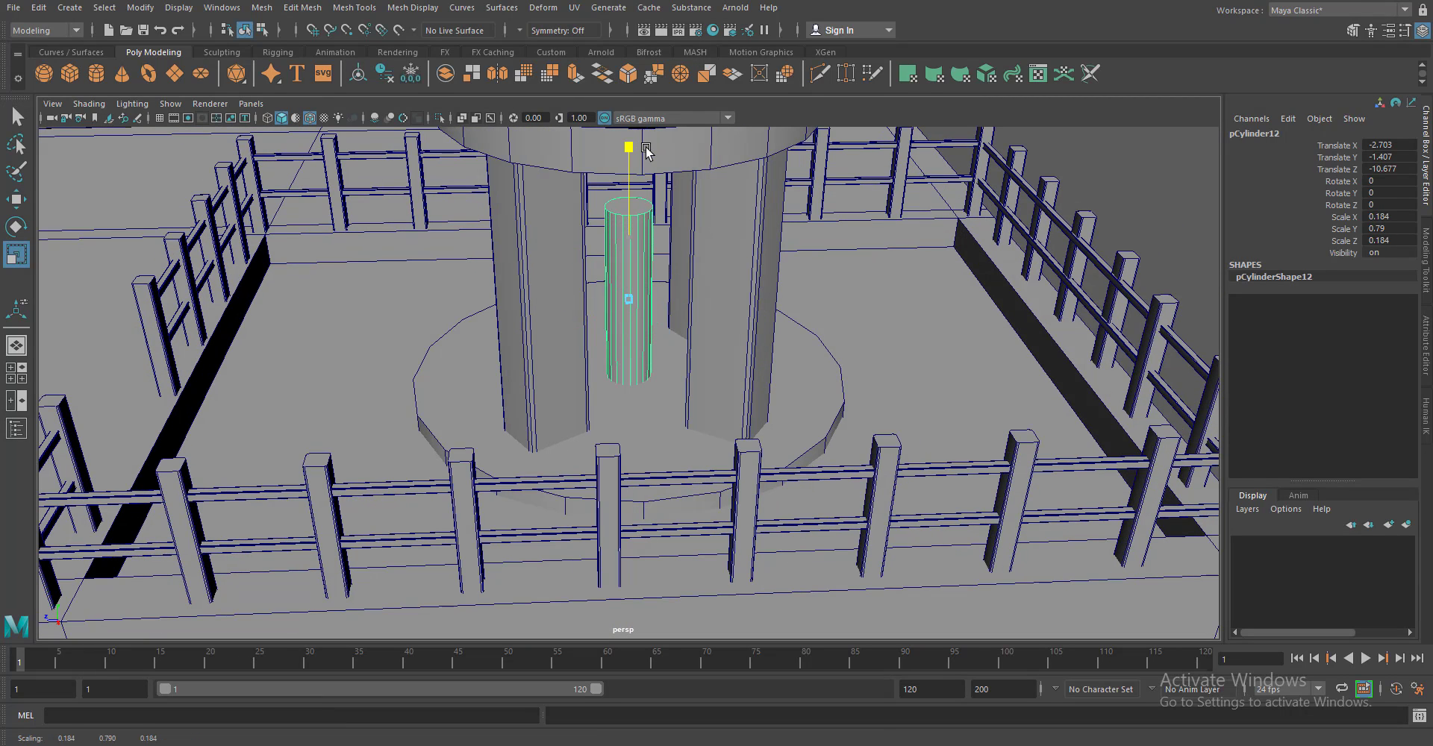
Extrude the slim column's top cap upward toward the ring above
{"action": "left_click_drag", "start_coordinate": [667, 323], "coordinate": [627, 268]}
{"action": "left_click_drag", "start_coordinate": [624, 258], "coordinate": [640, 294]}
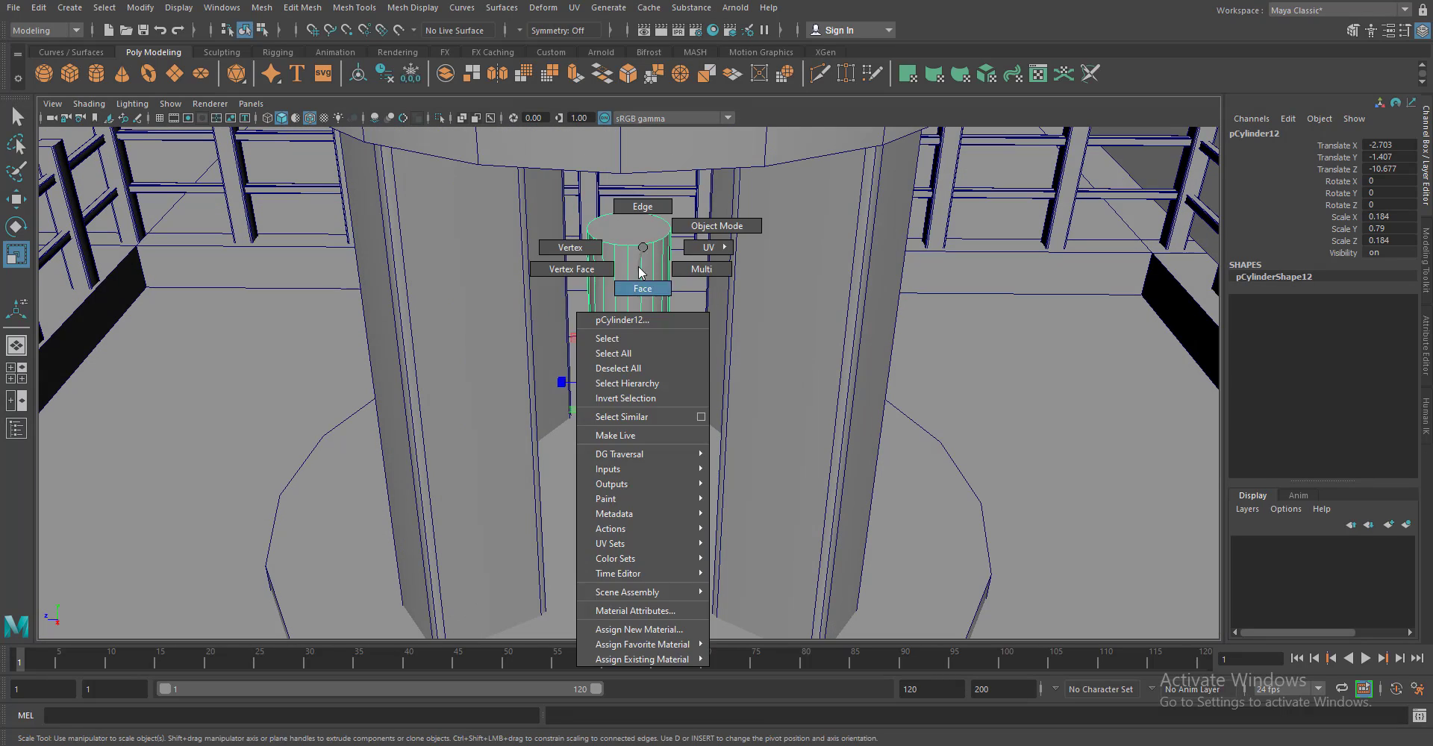
{"action": "left_click", "coordinate": [628, 228]}
{"action": "key", "text": "ctrl+e"}
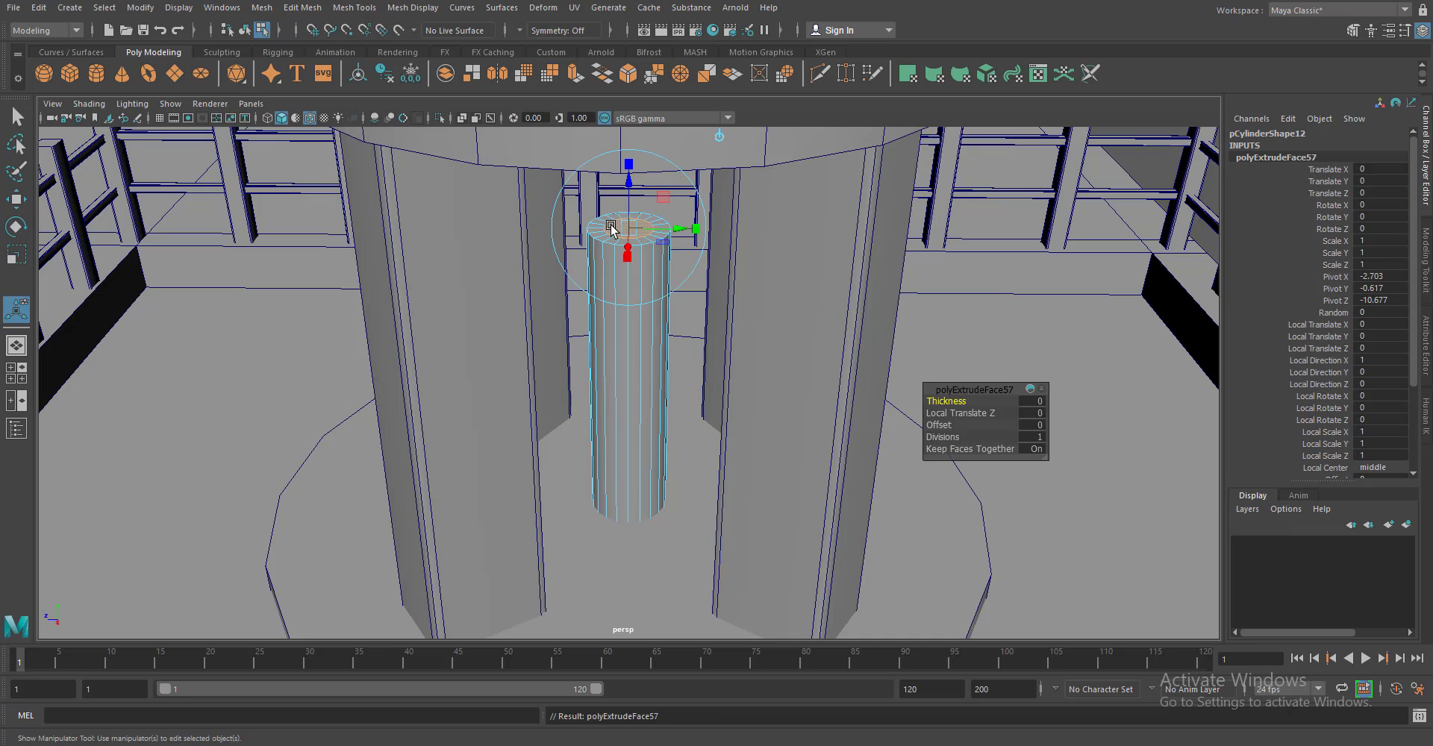
{"action": "left_click_drag", "start_coordinate": [628, 180], "coordinate": [629, 157]}
{"action": "left_click_drag", "start_coordinate": [629, 156], "coordinate": [651, 491]}
Insert two edge loops around the central column and slide one loop up
{"action": "key", "text": "F8"}
{"action": "key", "text": "q"}
{"action": "left_click", "coordinate": [354, 7]}
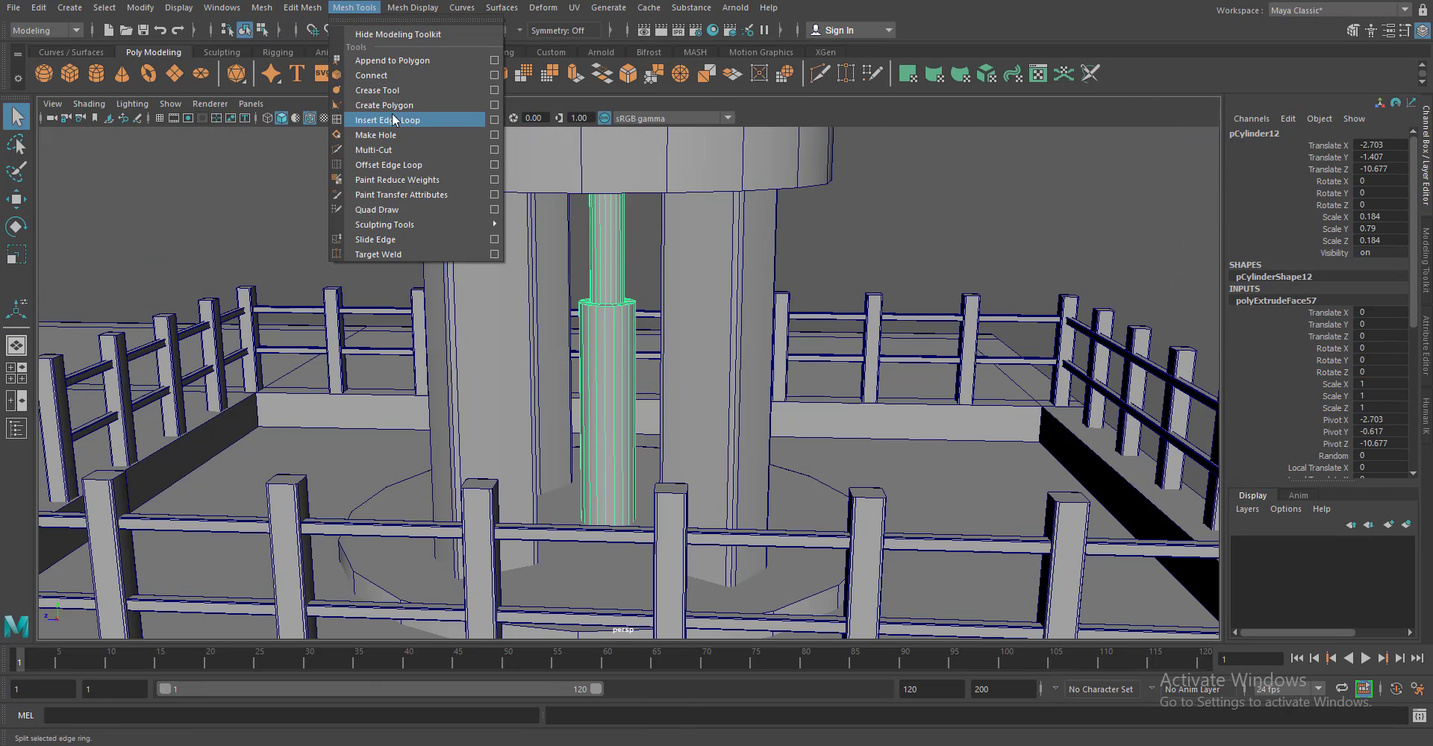
{"action": "left_click", "coordinate": [395, 119]}
{"action": "left_click", "coordinate": [605, 357]}
{"action": "left_click", "coordinate": [609, 372]}
{"action": "left_click_drag", "start_coordinate": [609, 372], "coordinate": [611, 442]}
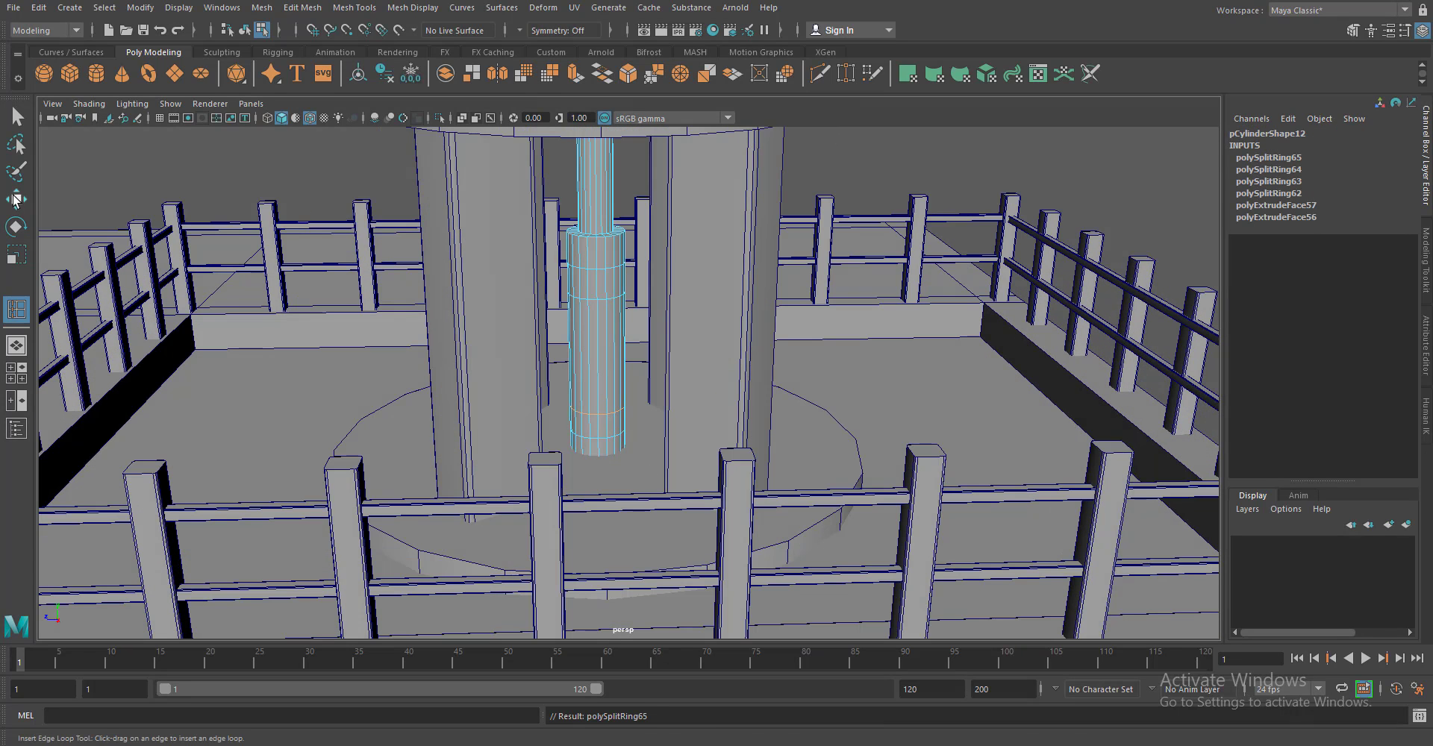
{"action": "left_click", "coordinate": [16, 198]}
{"action": "scroll", "scroll_direction": "up", "scroll_amount": 3}
{"action": "left_click_drag", "start_coordinate": [580, 332], "coordinate": [585, 215]}
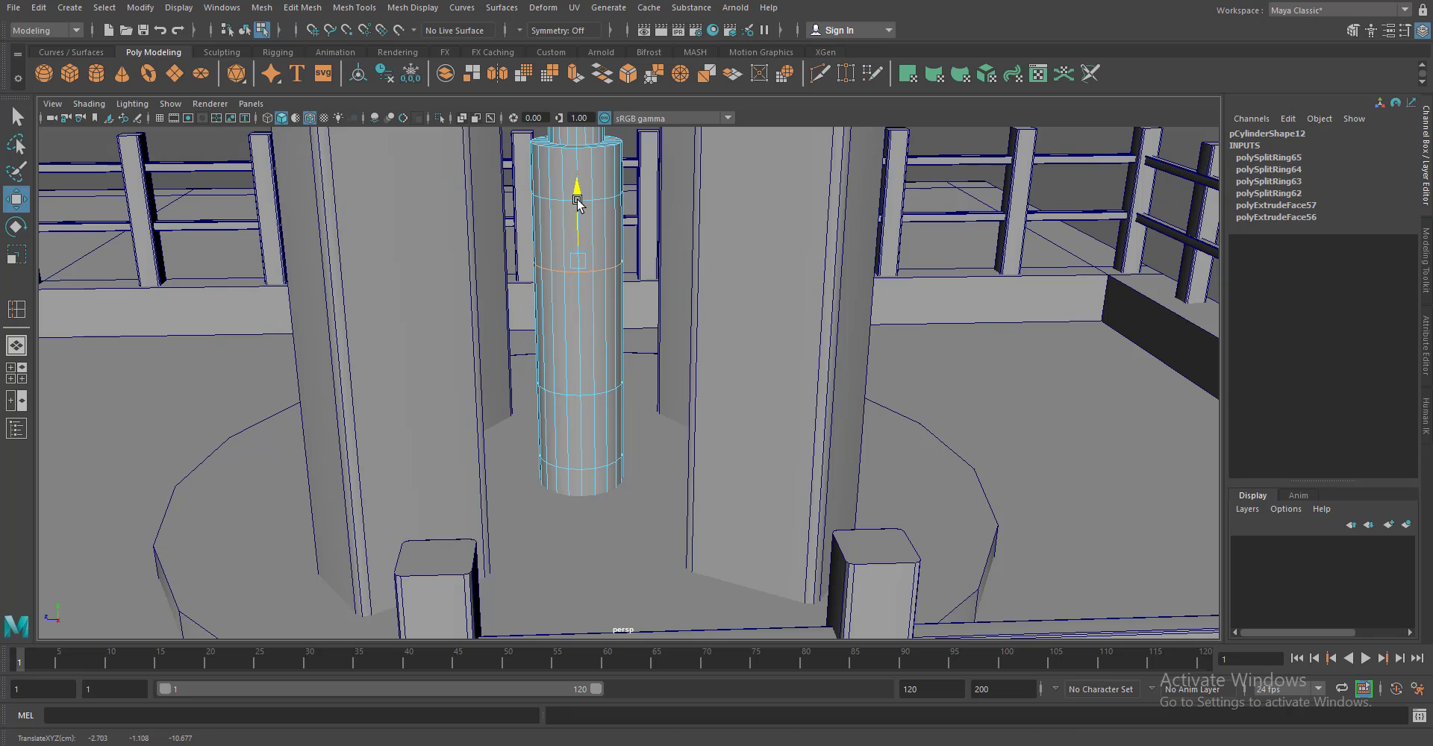
Extrude a band of faces around the column outward into a raised ring
{"action": "key", "text": "F11"}
{"action": "double_click", "coordinate": [571, 224]}
{"action": "key", "text": "ctrl+e"}
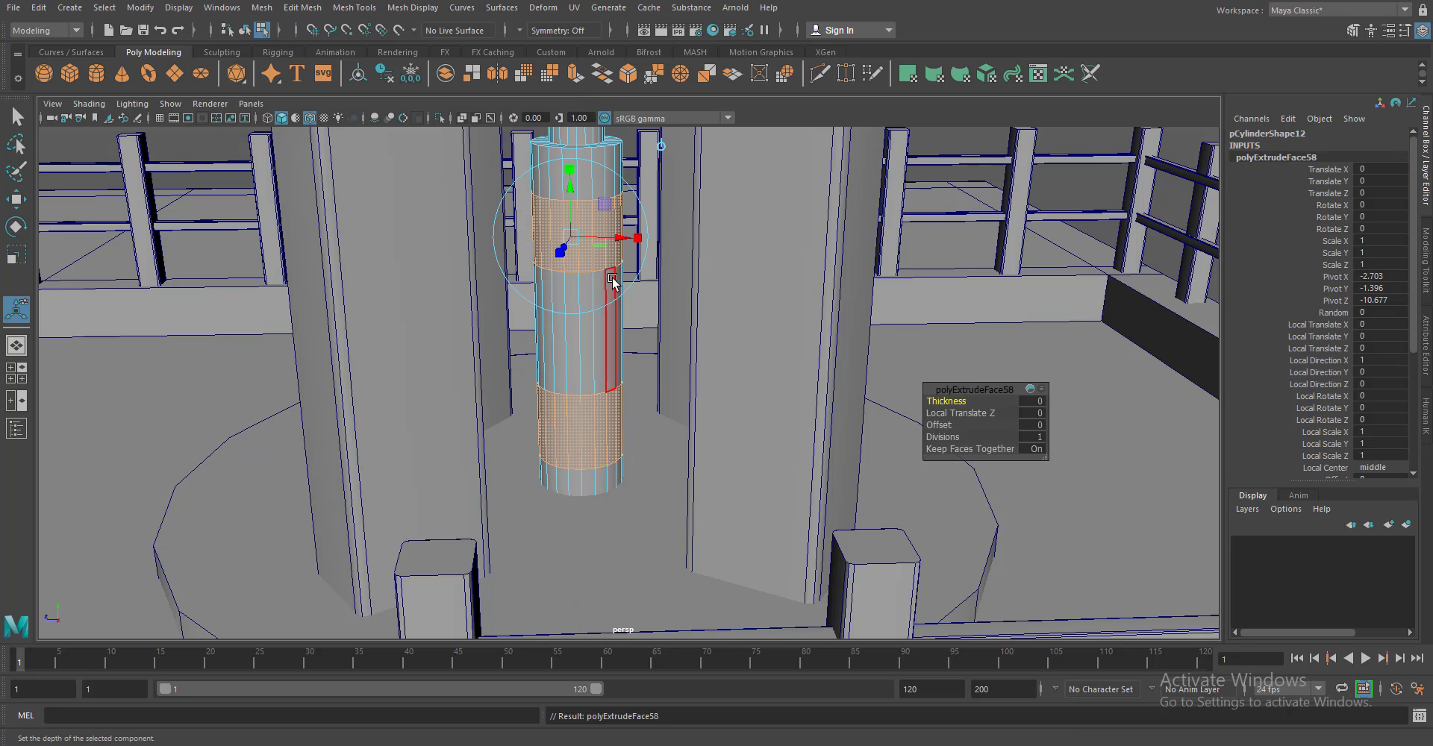
{"action": "left_click_drag", "start_coordinate": [613, 269], "coordinate": [561, 249]}
{"action": "left_click_drag", "start_coordinate": [592, 295], "coordinate": [593, 268]}
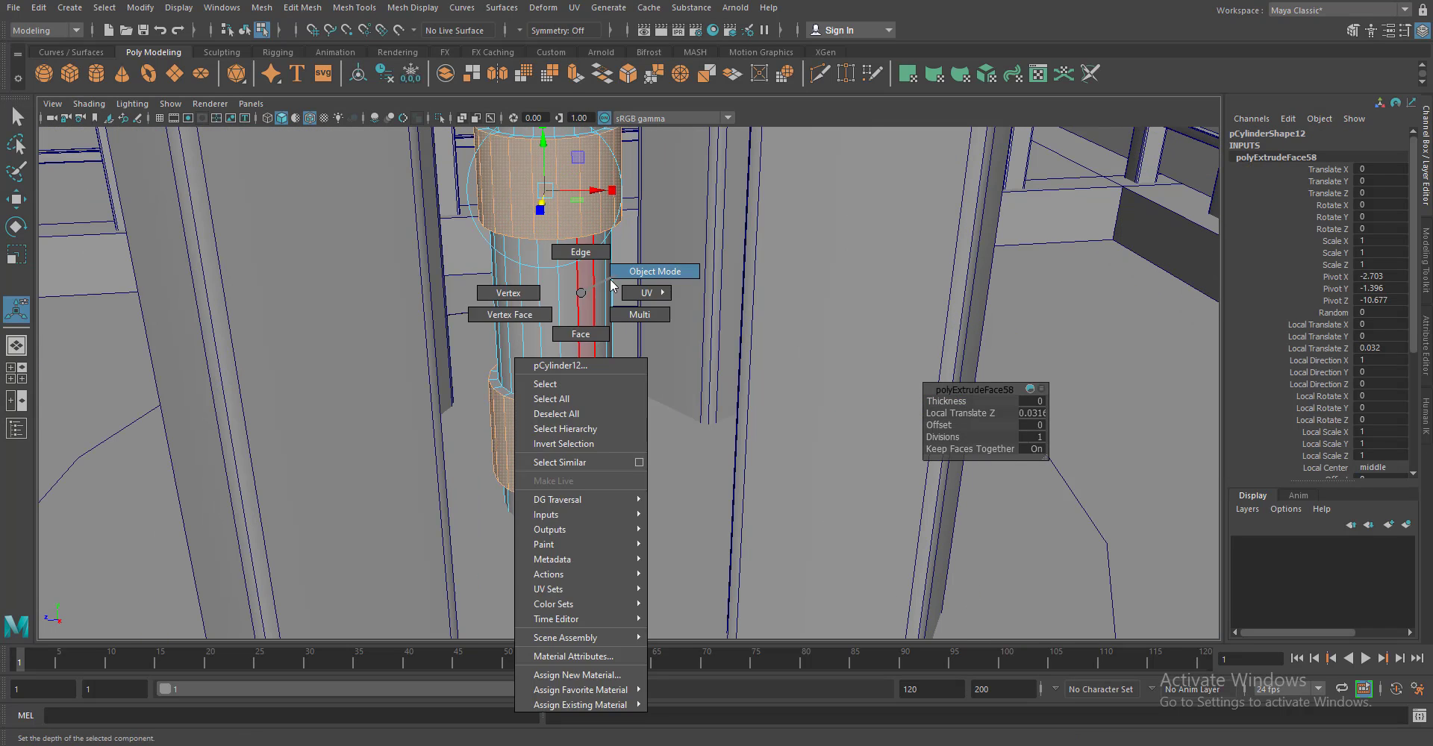
Add an edge loop near the column's base and extrude the bottom face ring into a band
{"action": "left_click", "coordinate": [302, 7]}
{"action": "left_click", "coordinate": [354, 8]}
{"action": "left_click_drag", "start_coordinate": [482, 375], "coordinate": [499, 270]}
{"action": "left_click", "coordinate": [568, 331]}
{"action": "left_click", "coordinate": [25, 200]}
{"action": "double_click", "coordinate": [528, 400]}
{"action": "left_click", "coordinate": [576, 75]}
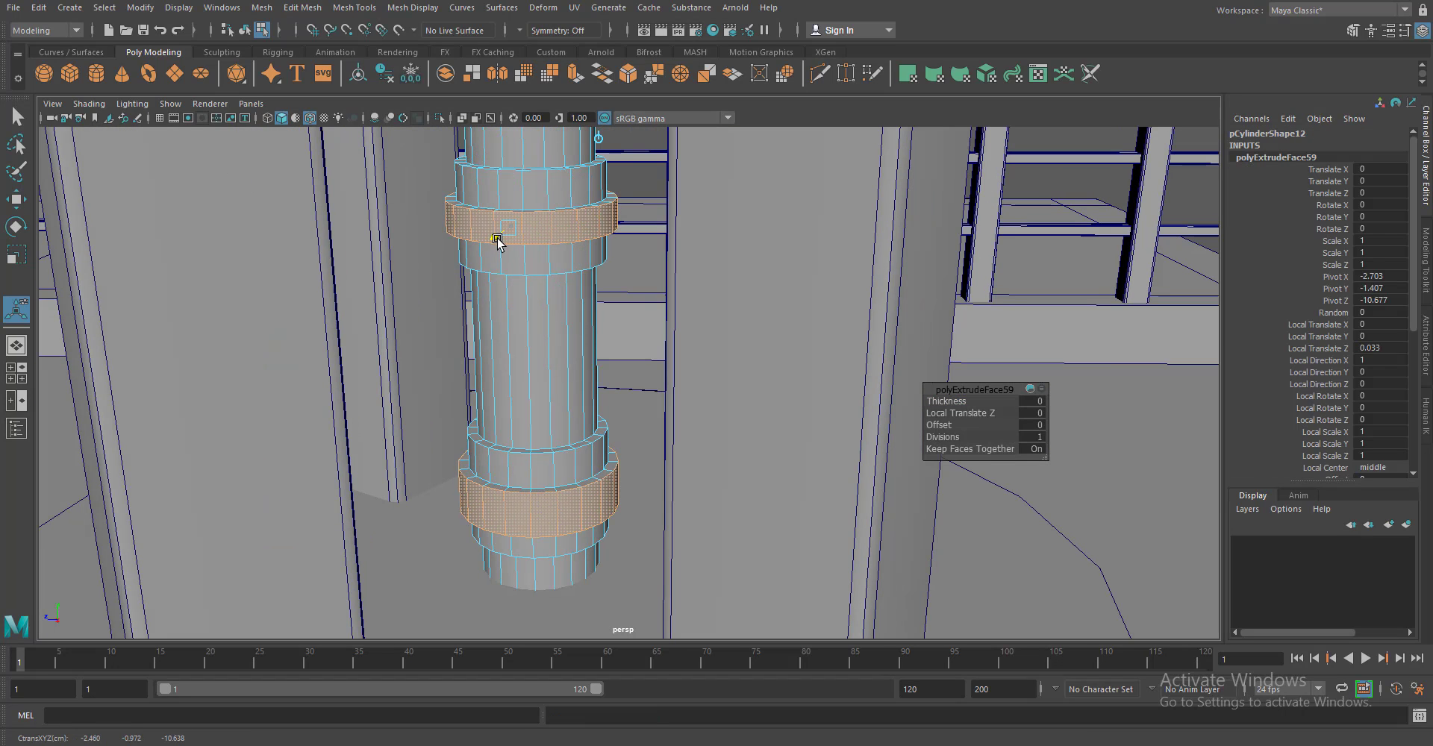
{"action": "key", "text": "F8"}
{"action": "key", "text": "3"}
{"action": "key", "text": "1"}
Insert extra edge loops on the column's lower ring bands
{"action": "left_click", "coordinate": [354, 7]}
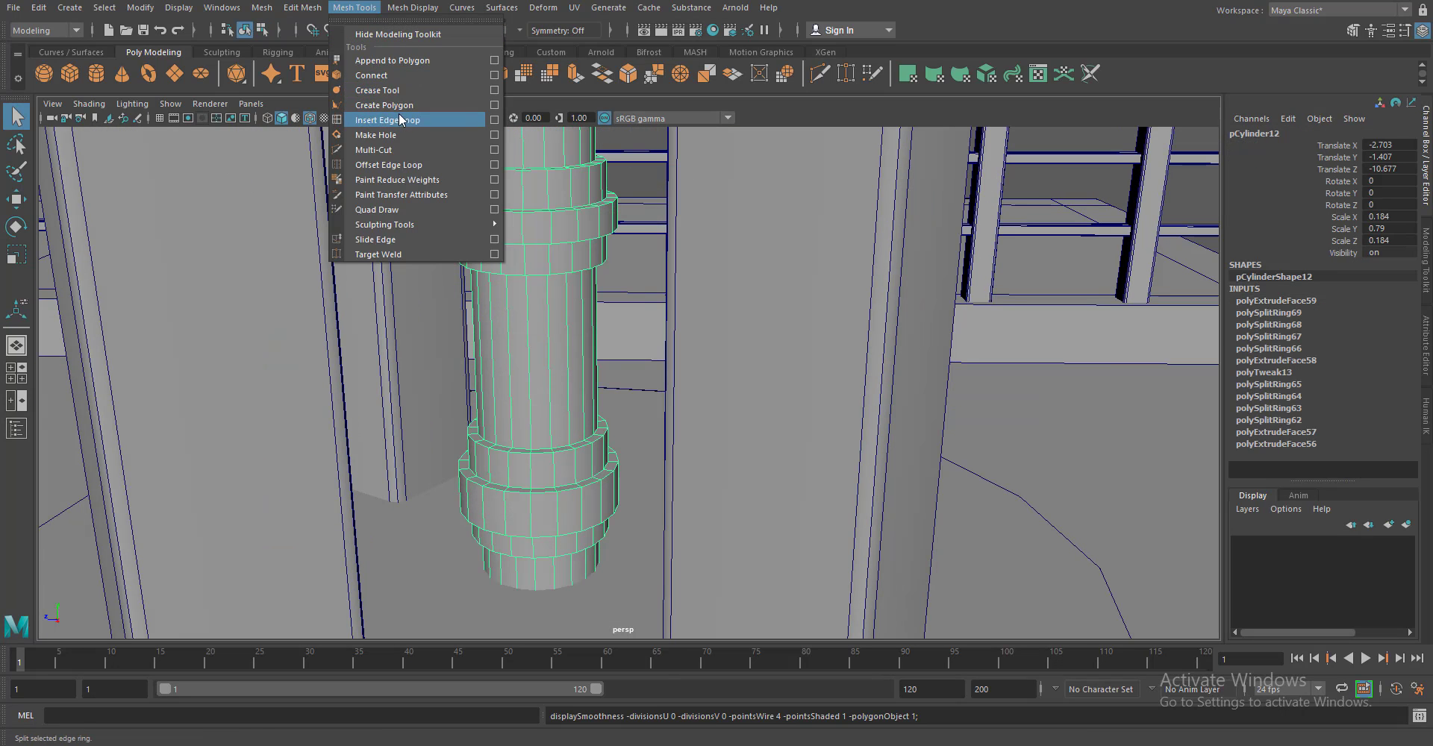
{"action": "left_click", "coordinate": [401, 119]}
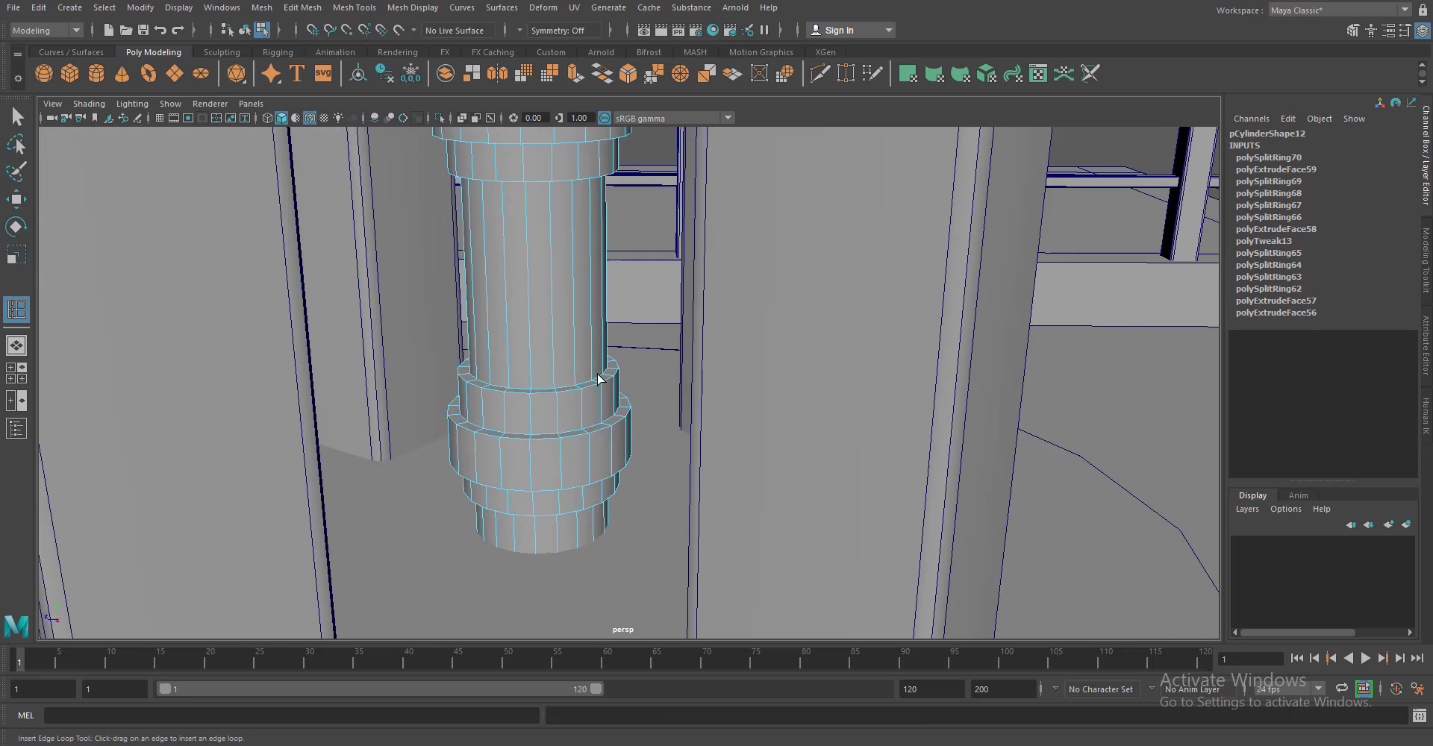
{"action": "scroll", "scroll_direction": "up", "scroll_amount": 3}
{"action": "left_click_drag", "start_coordinate": [678, 372], "coordinate": [556, 505]}
{"action": "left_click", "coordinate": [556, 483]}
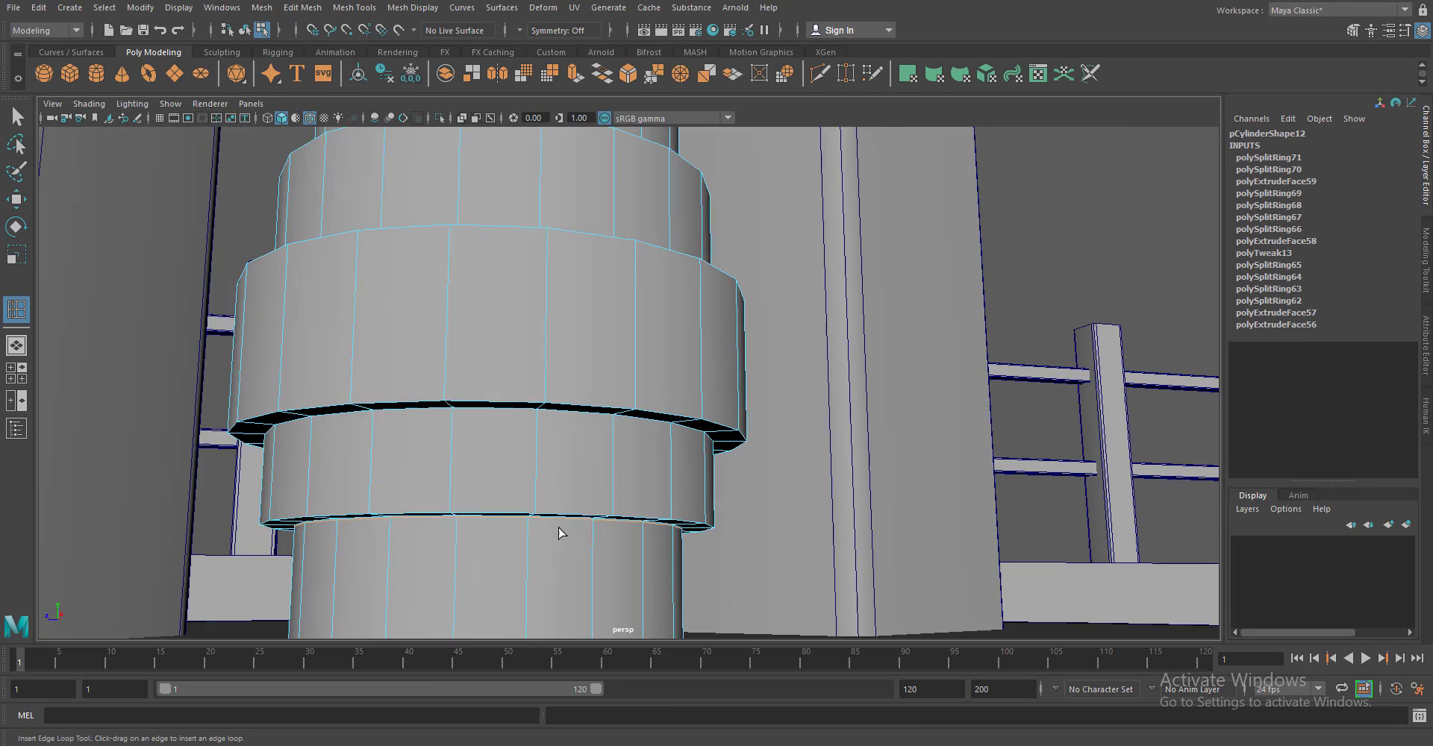
{"action": "scroll", "scroll_direction": "up", "scroll_amount": 3}
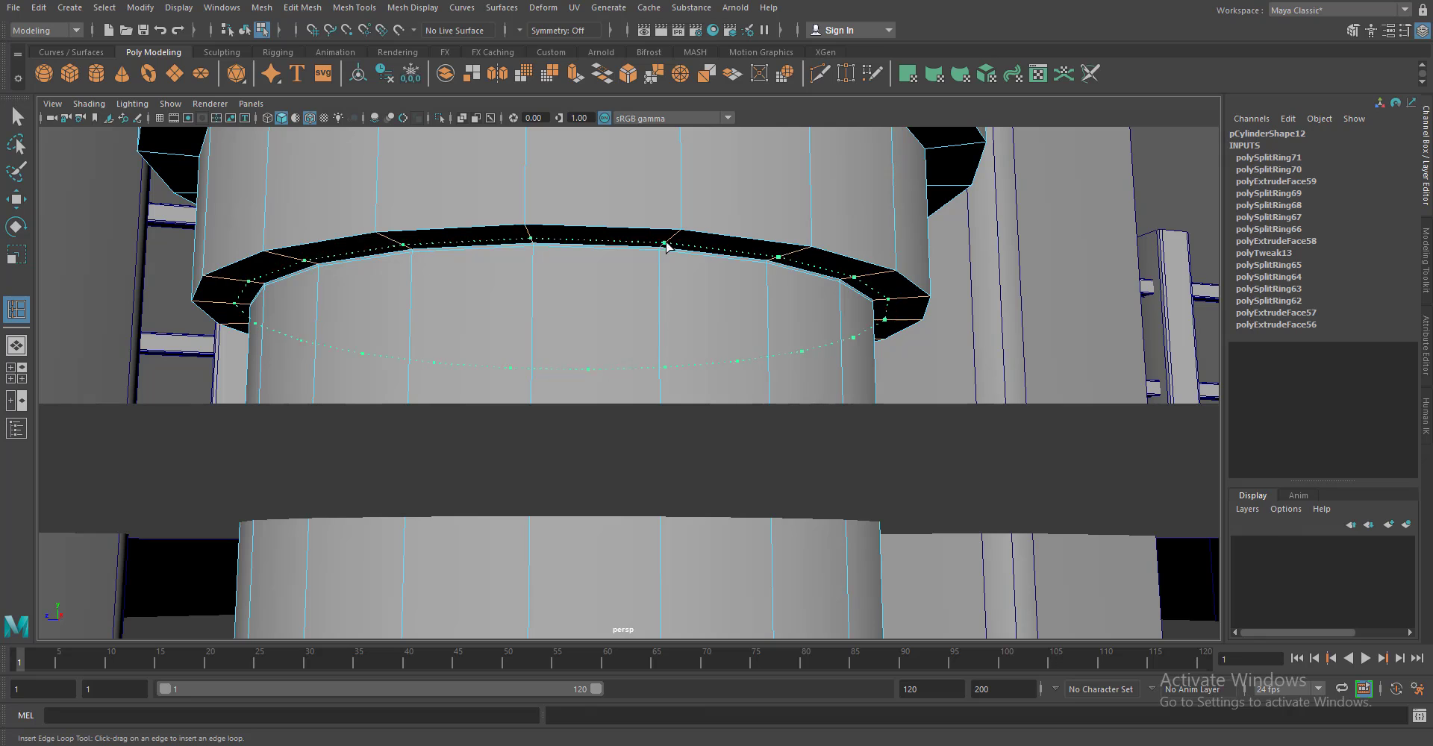
{"action": "left_click_drag", "start_coordinate": [666, 246], "coordinate": [674, 240]}
{"action": "scroll", "scroll_direction": "up", "scroll_amount": 3}
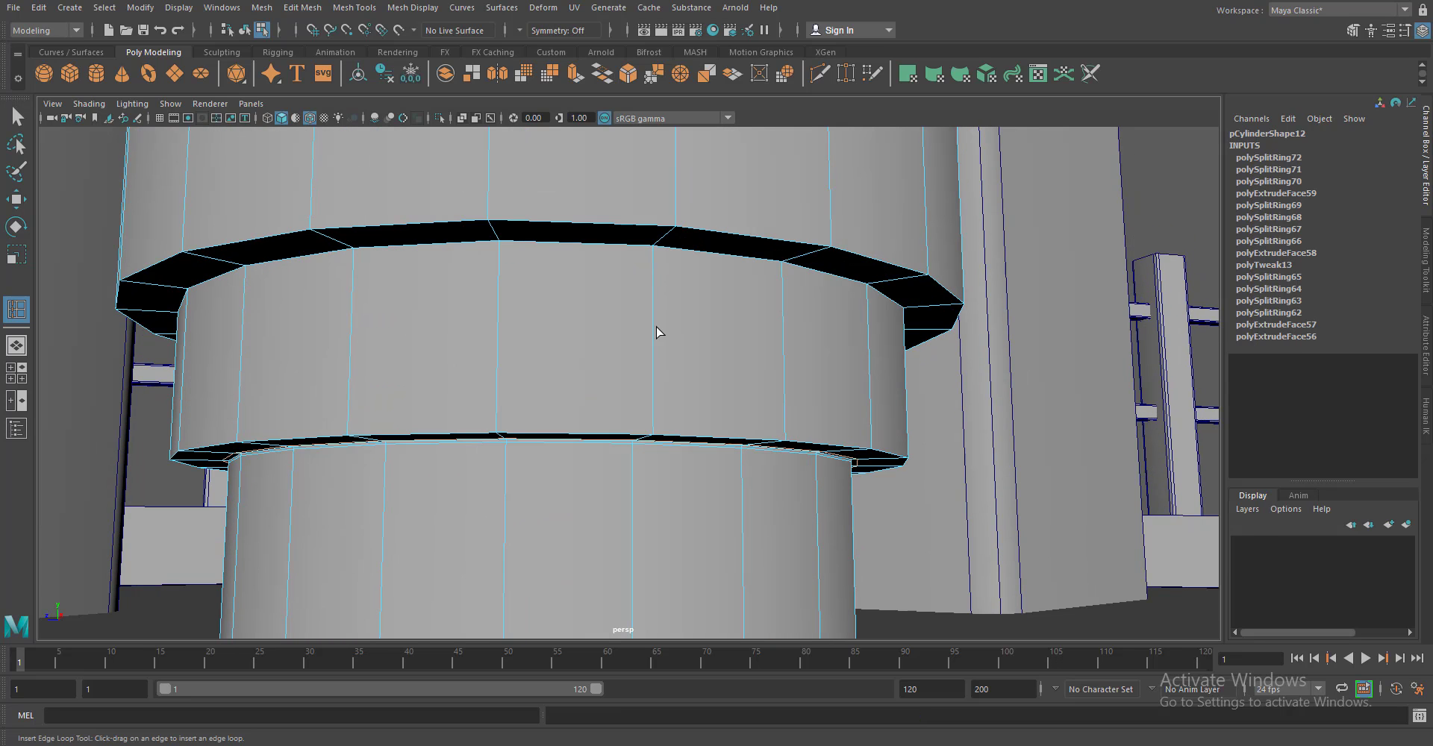
{"action": "left_click", "coordinate": [661, 243]}
Insert and position another edge loop on the column's upper ring
{"action": "scroll", "scroll_direction": "down", "scroll_amount": 3}
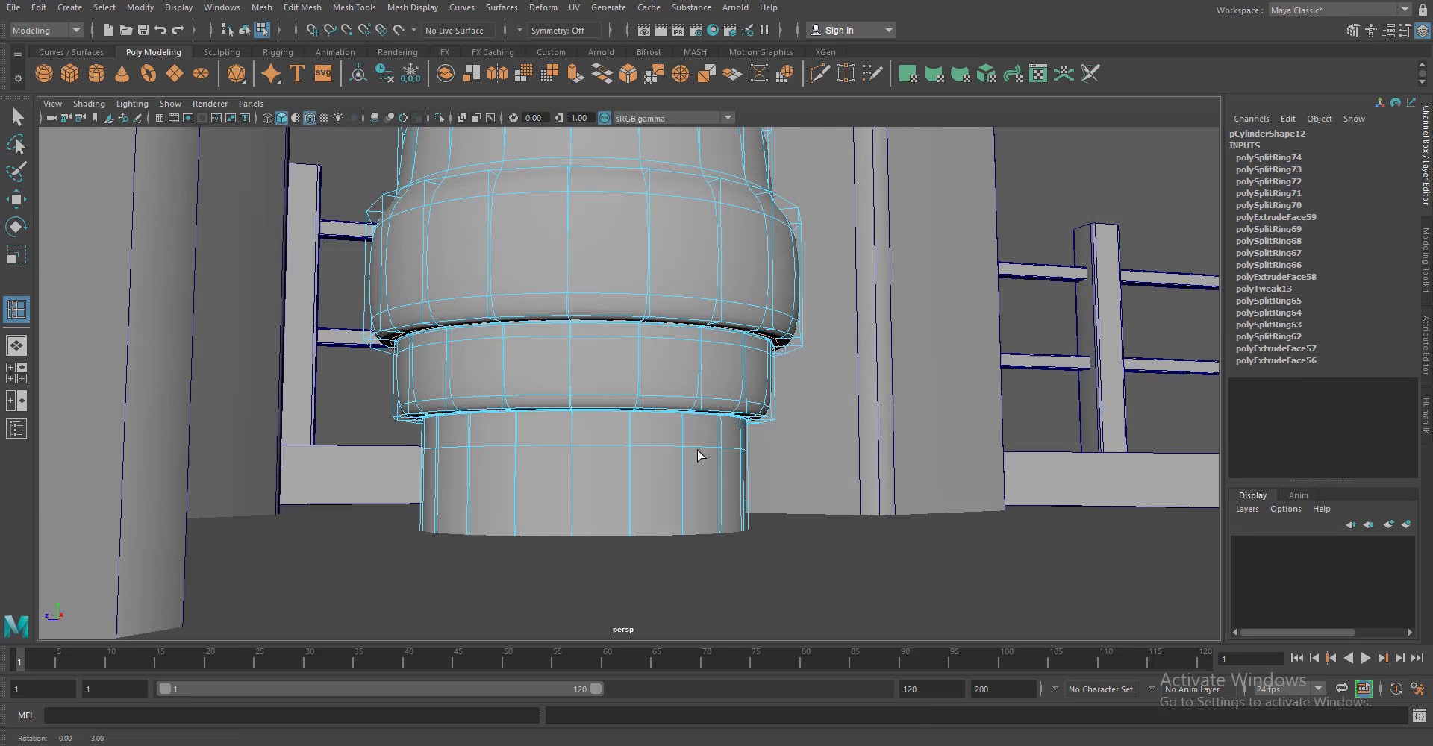
{"action": "left_click_drag", "start_coordinate": [698, 452], "coordinate": [687, 503]}
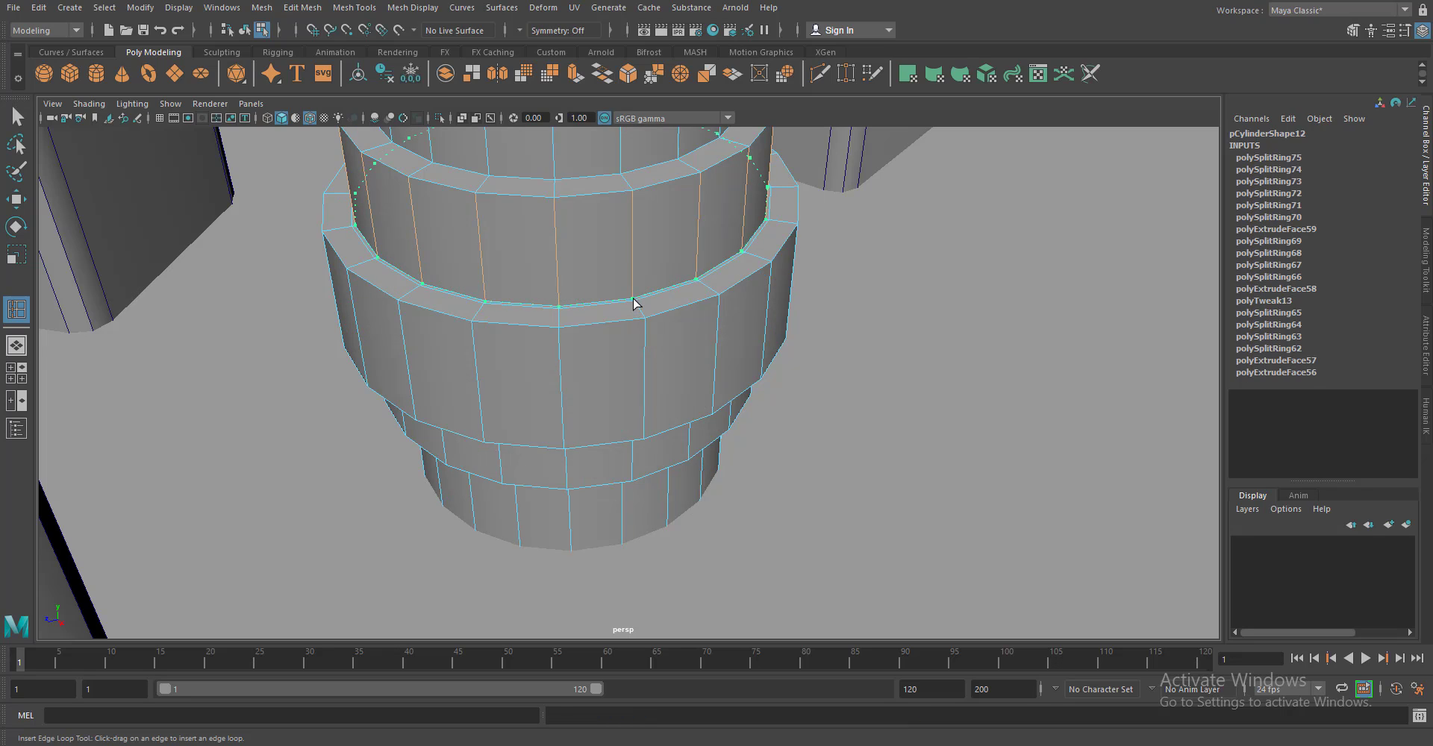
{"action": "left_click", "coordinate": [634, 302]}
{"action": "left_click_drag", "start_coordinate": [634, 303], "coordinate": [729, 407]}
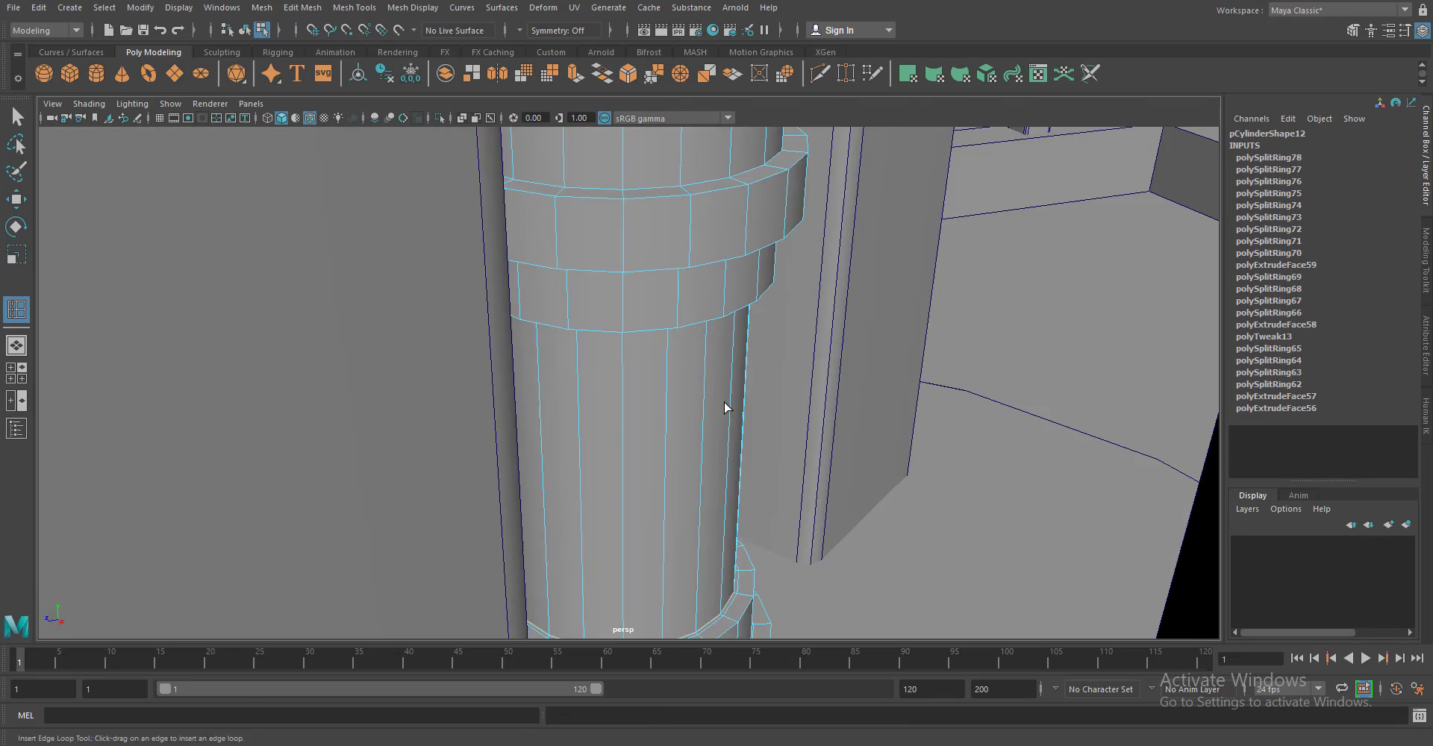
{"action": "key", "text": "w"}
Save the scene to factory.mb
{"action": "scroll", "scroll_direction": "down", "scroll_amount": 3}
{"action": "scroll", "scroll_direction": "up", "scroll_amount": 3}
{"action": "scroll", "scroll_direction": "down", "scroll_amount": 3}
{"action": "scroll", "scroll_direction": "down", "scroll_amount": 3}
{"action": "left_click_drag", "start_coordinate": [819, 417], "coordinate": [598, 440]}
{"action": "scroll", "scroll_direction": "up", "scroll_amount": 3}
{"action": "key", "text": "ctrl+s"}
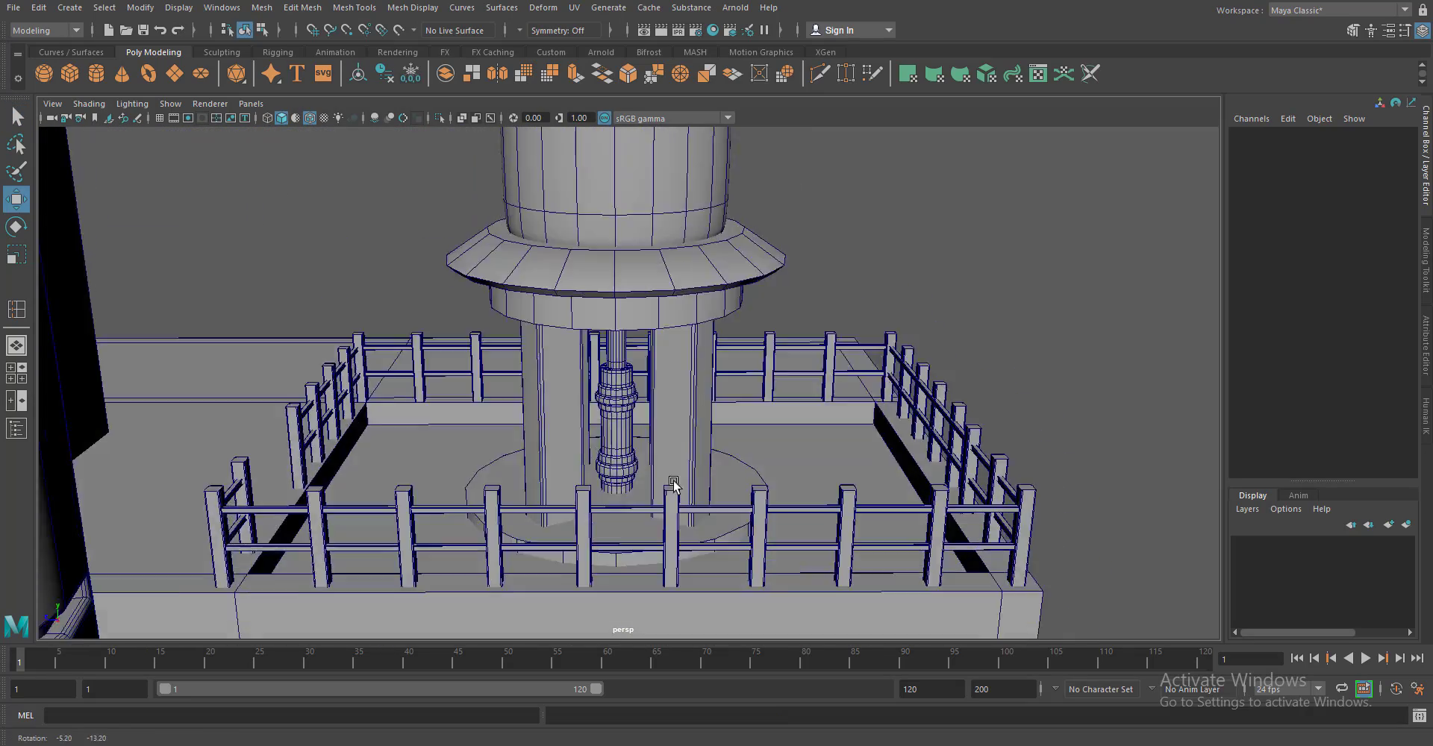
Rescale the slim column pCylinder12 under the tower
{"action": "left_click", "coordinate": [616, 418]}
{"action": "key", "text": "r"}
{"action": "left_click_drag", "start_coordinate": [617, 347], "coordinate": [618, 375]}
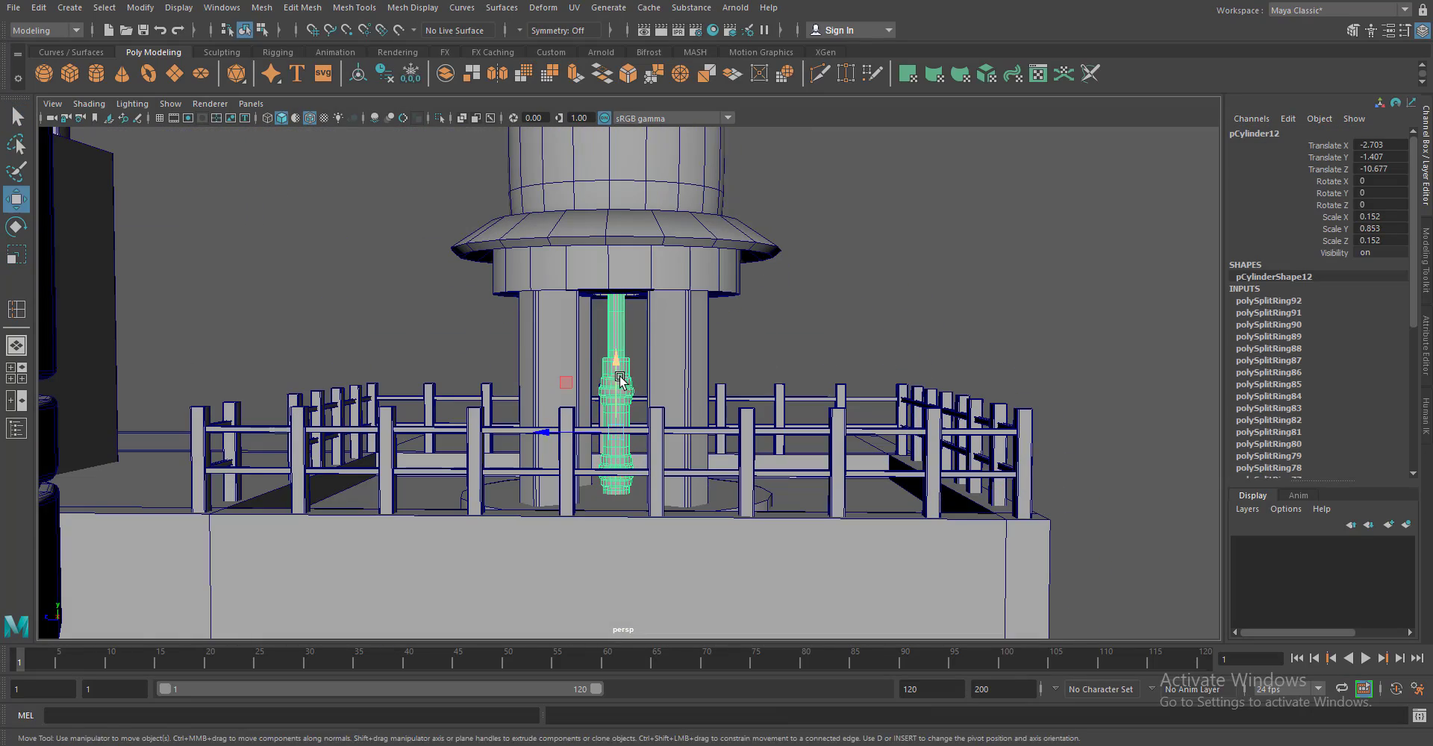
{"action": "key", "text": "w"}
{"action": "left_click", "coordinate": [896, 224]}
{"action": "left_click_drag", "start_coordinate": [896, 224], "coordinate": [746, 336]}
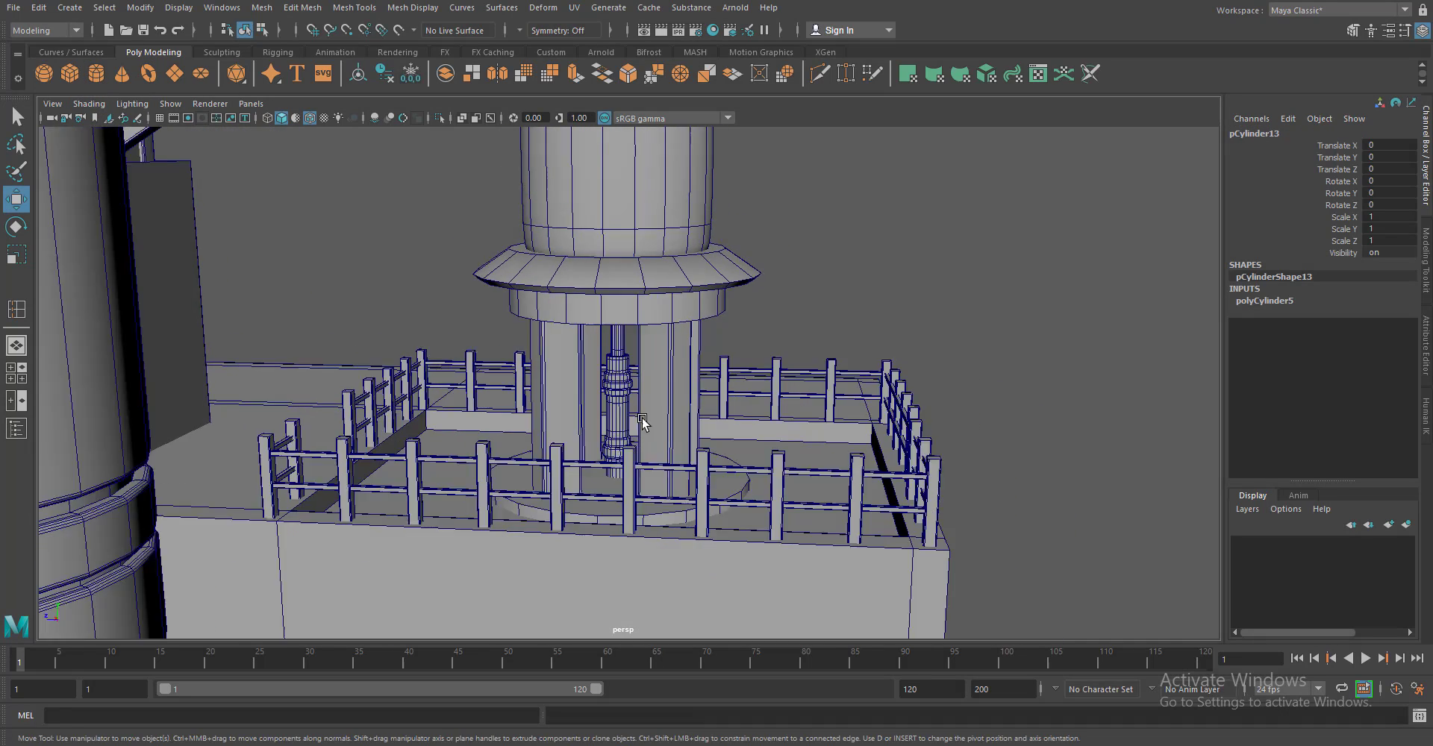
Check the new cylinder's creation settings and flatten it into a thin disk
{"action": "left_click", "coordinate": [1391, 32]}
{"action": "left_click", "coordinate": [1279, 130]}
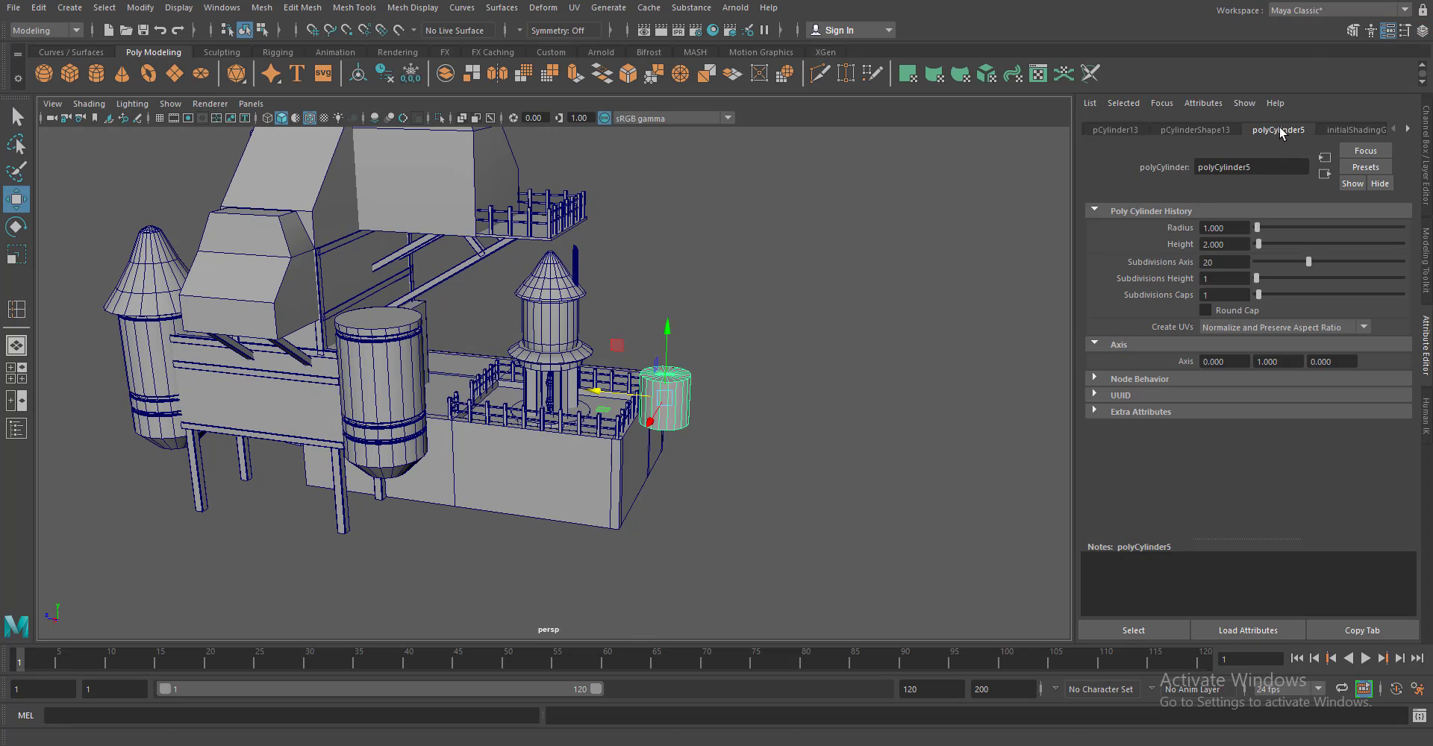
{"action": "key", "text": "f"}
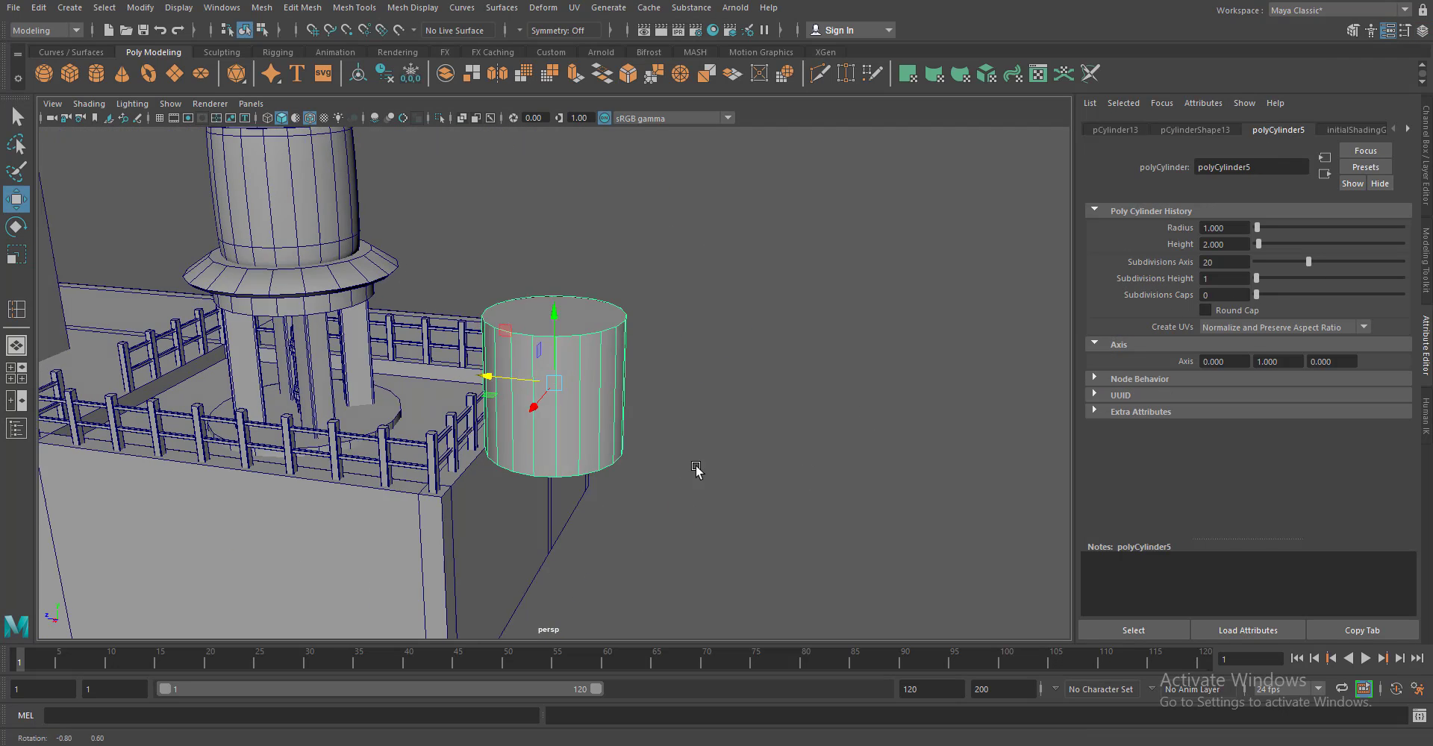
{"action": "key", "text": "r"}
{"action": "left_click_drag", "start_coordinate": [550, 333], "coordinate": [564, 390]}
Delete the disk's cap faces and extrude its sides to thicken the ring
{"action": "scroll", "scroll_direction": "up", "scroll_amount": 3}
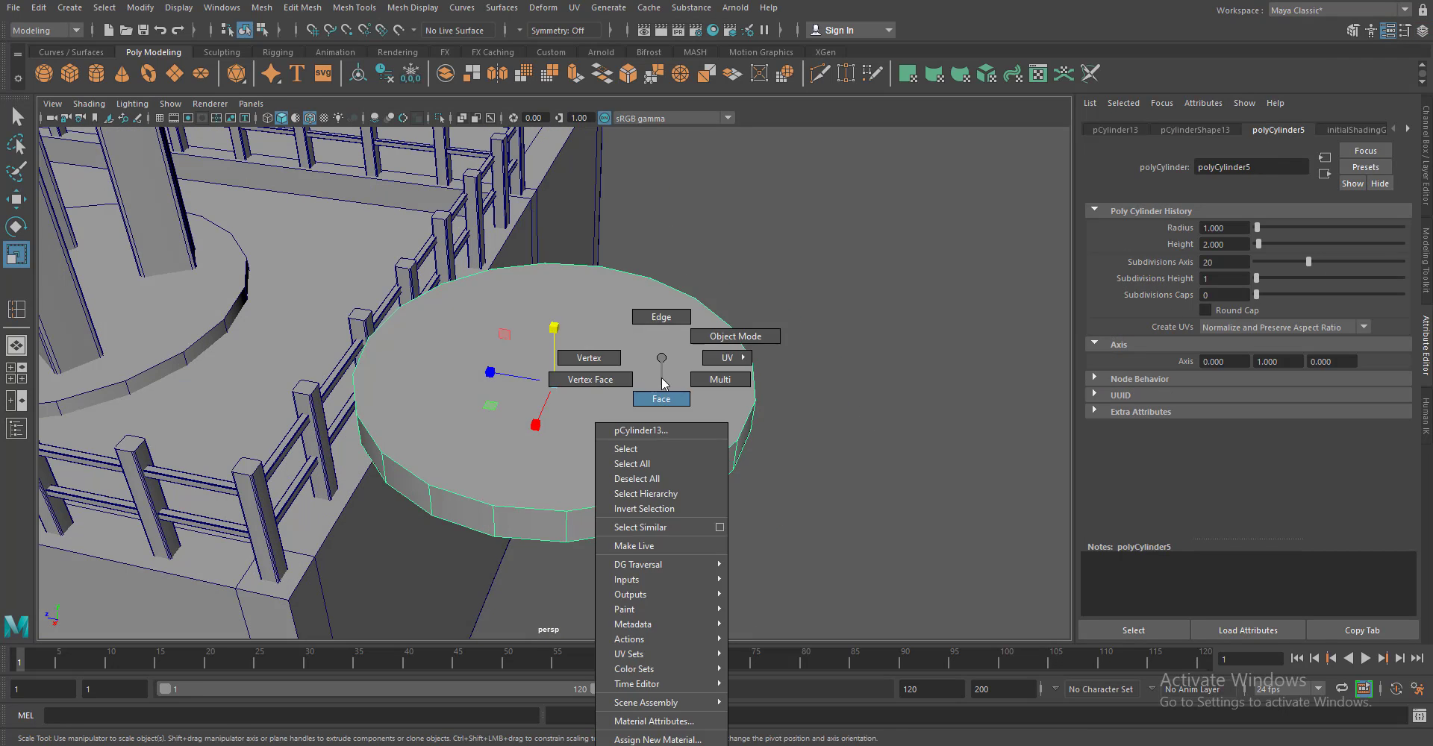
{"action": "left_click_drag", "start_coordinate": [640, 388], "coordinate": [655, 377]}
{"action": "key", "text": "Delete"}
{"action": "left_click_drag", "start_coordinate": [697, 321], "coordinate": [681, 345]}
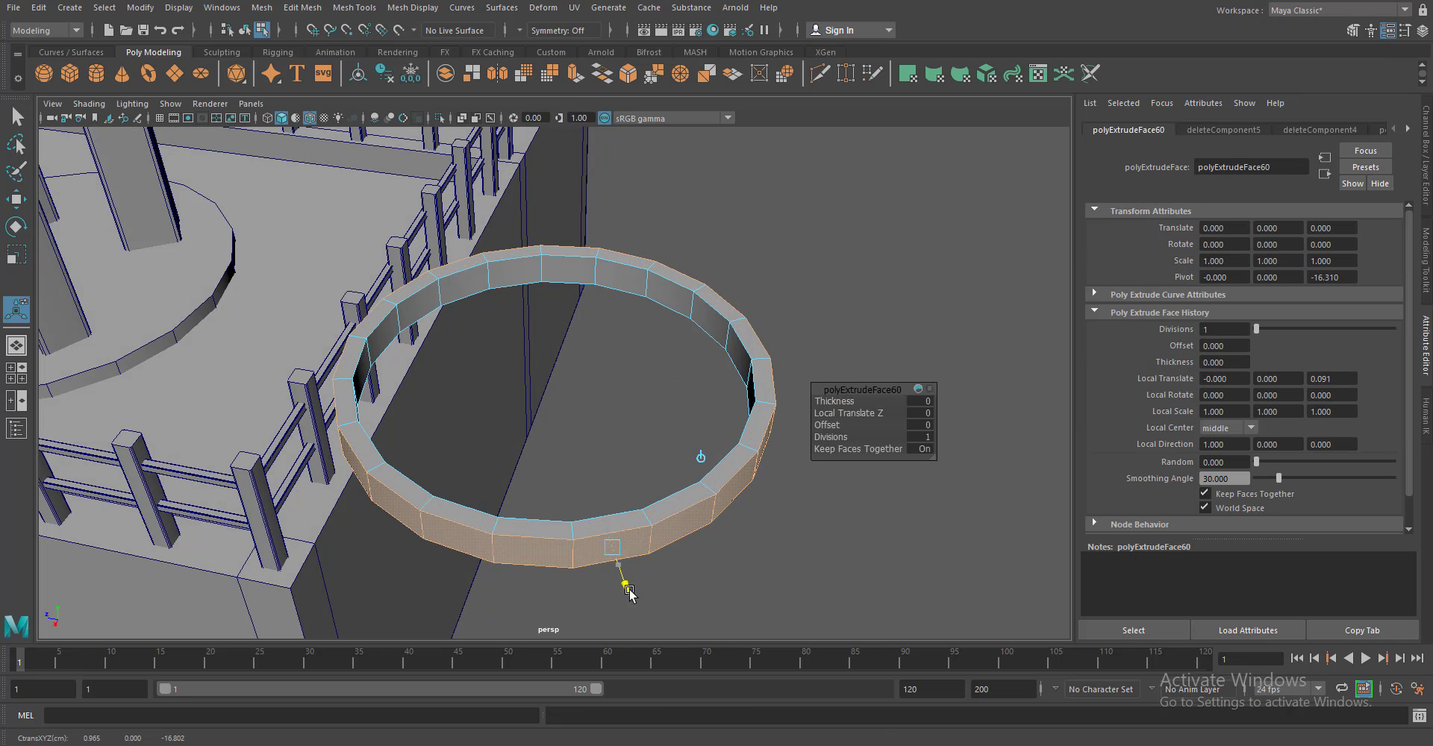
{"action": "left_click_drag", "start_coordinate": [624, 581], "coordinate": [671, 406]}
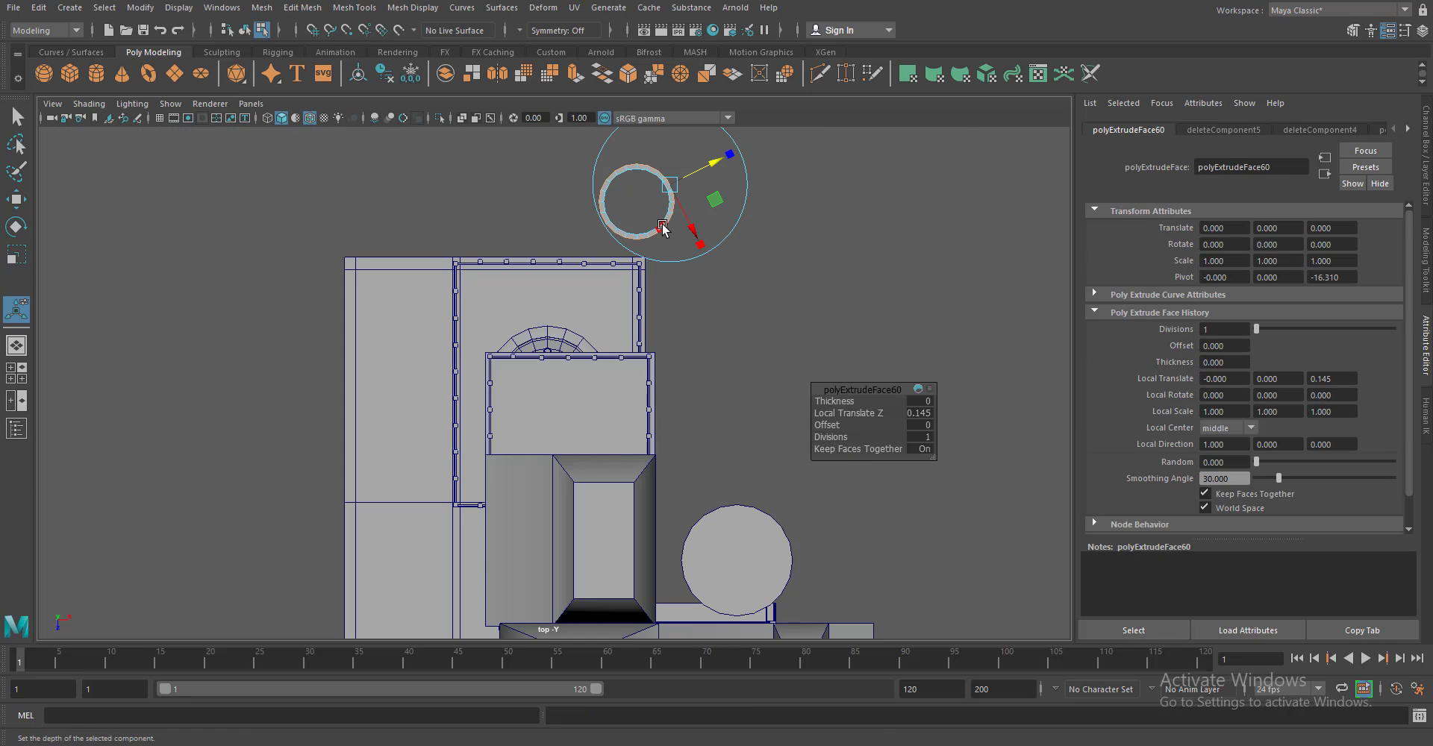
{"action": "key", "text": "q"}
{"action": "key", "text": "f"}
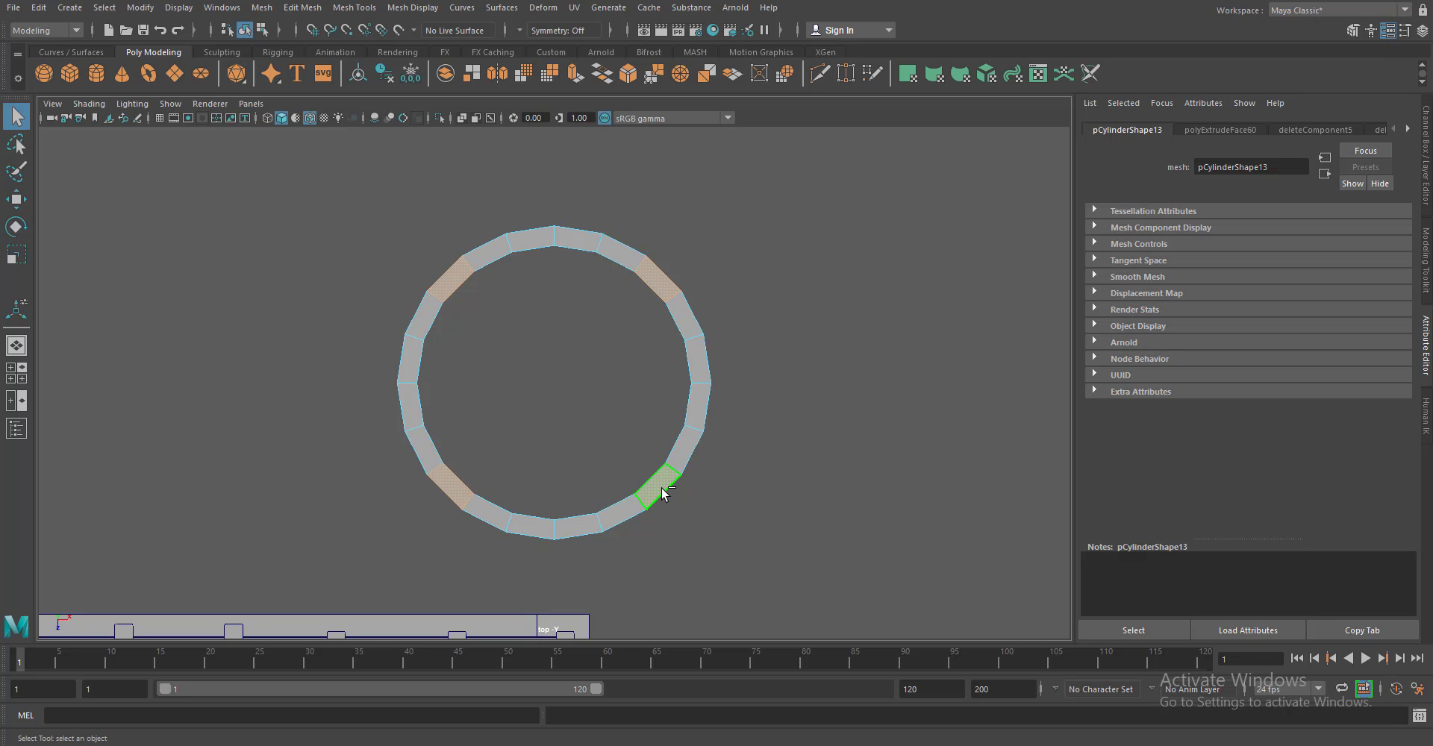
Extrude four rim faces inward to form spokes toward the centre
{"action": "left_click_drag", "start_coordinate": [822, 396], "coordinate": [509, 298]}
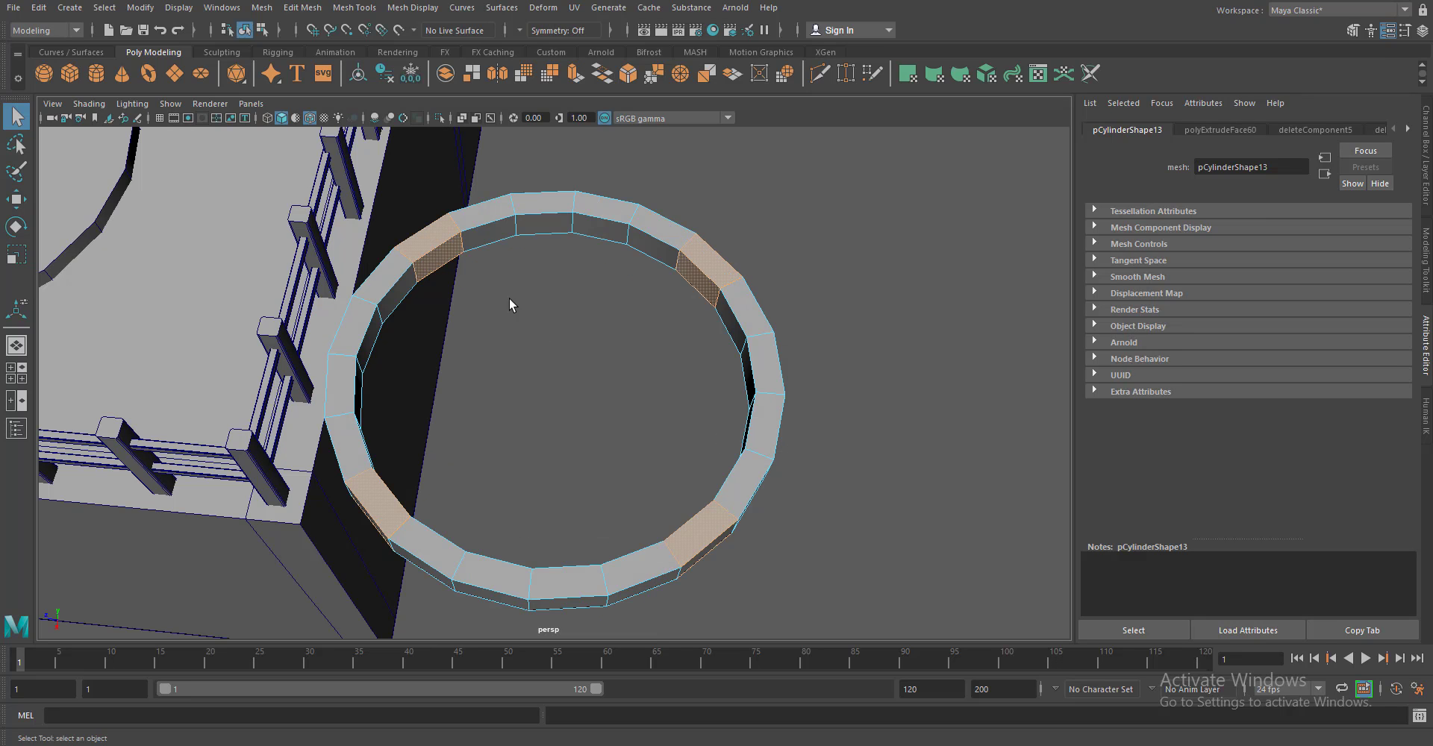
{"action": "left_click_drag", "start_coordinate": [694, 572], "coordinate": [381, 493]}
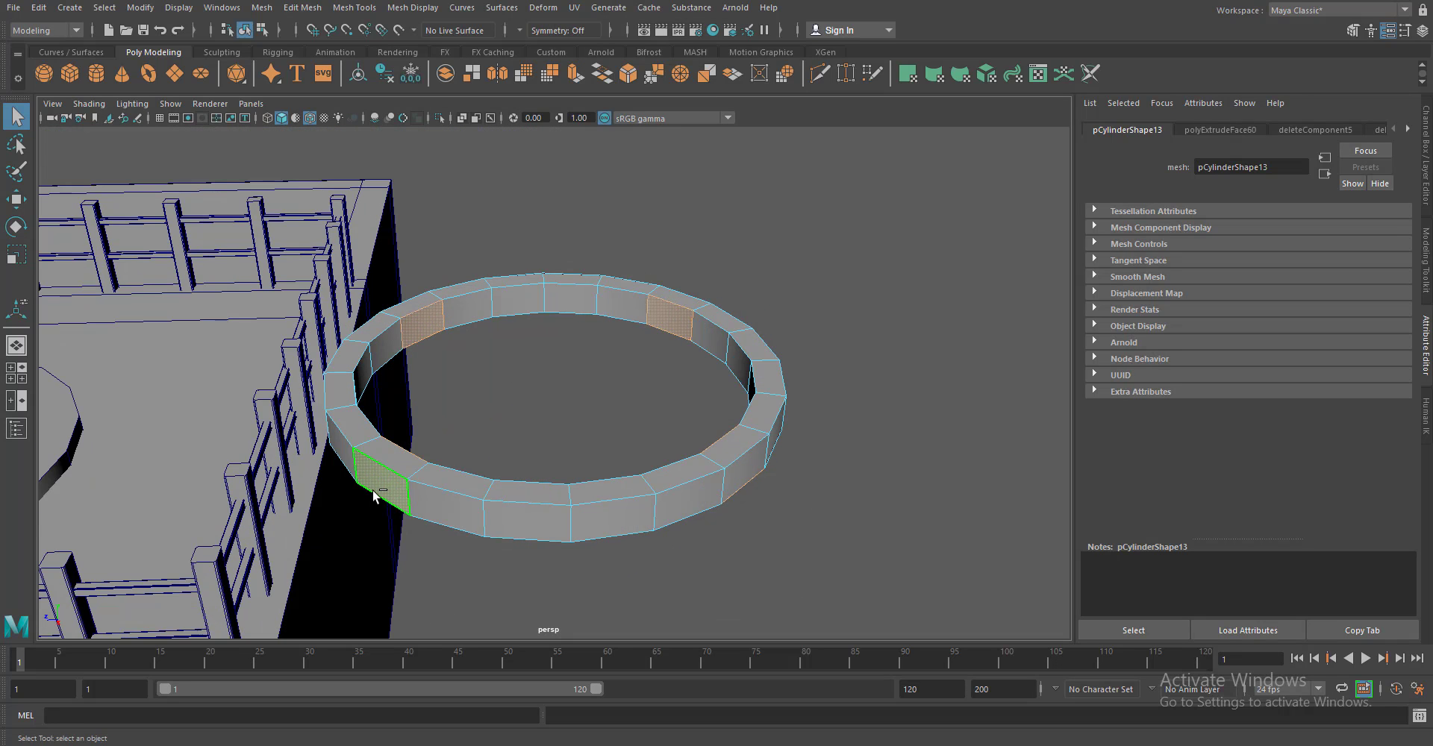
{"action": "left_click_drag", "start_coordinate": [853, 467], "coordinate": [399, 298]}
{"action": "left_click_drag", "start_coordinate": [739, 495], "coordinate": [597, 448]}
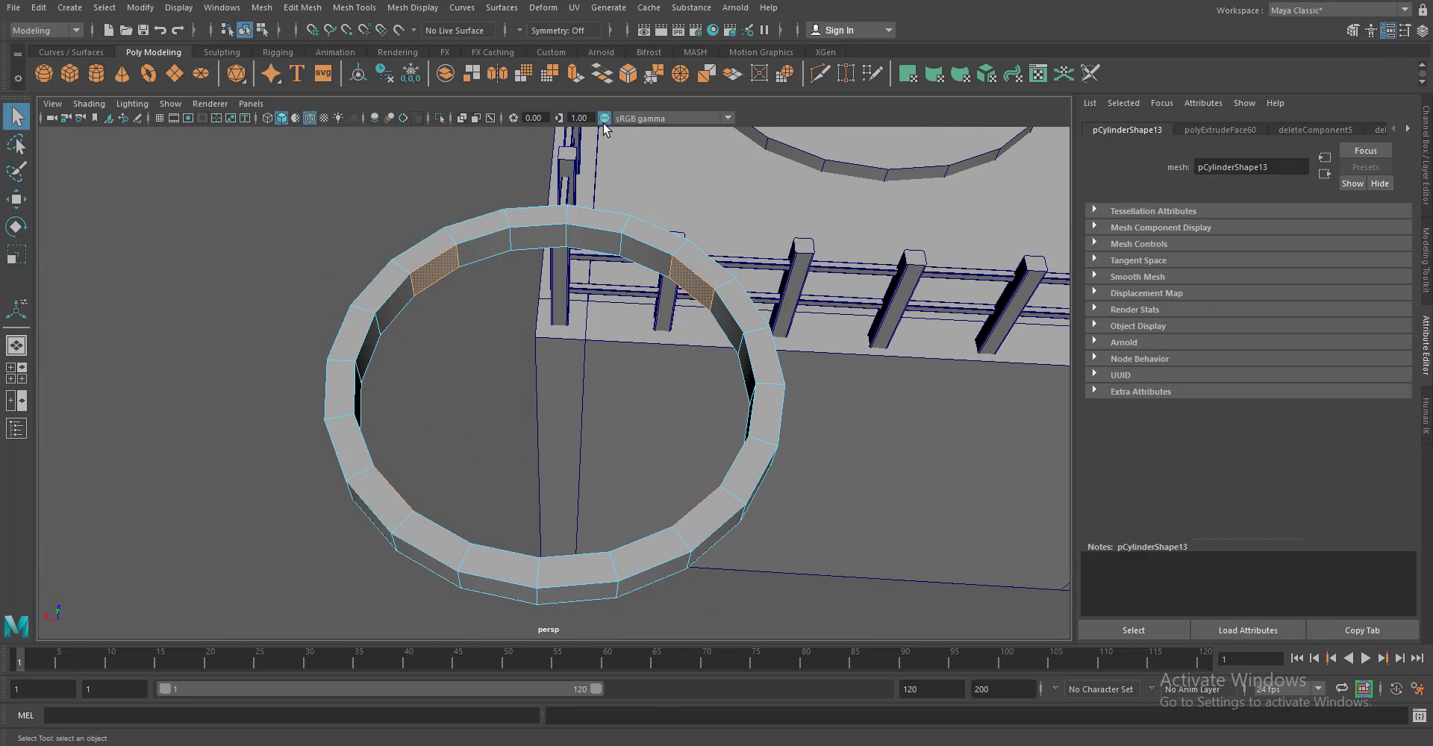
{"action": "key", "text": "ctrl+e"}
{"action": "left_click_drag", "start_coordinate": [448, 455], "coordinate": [678, 499]}
Turn on smooth preview and reshape the spoke tip vertices
{"action": "key", "text": "w"}
{"action": "key", "text": "3"}
{"action": "key", "text": "F8"}
{"action": "key", "text": "F9"}
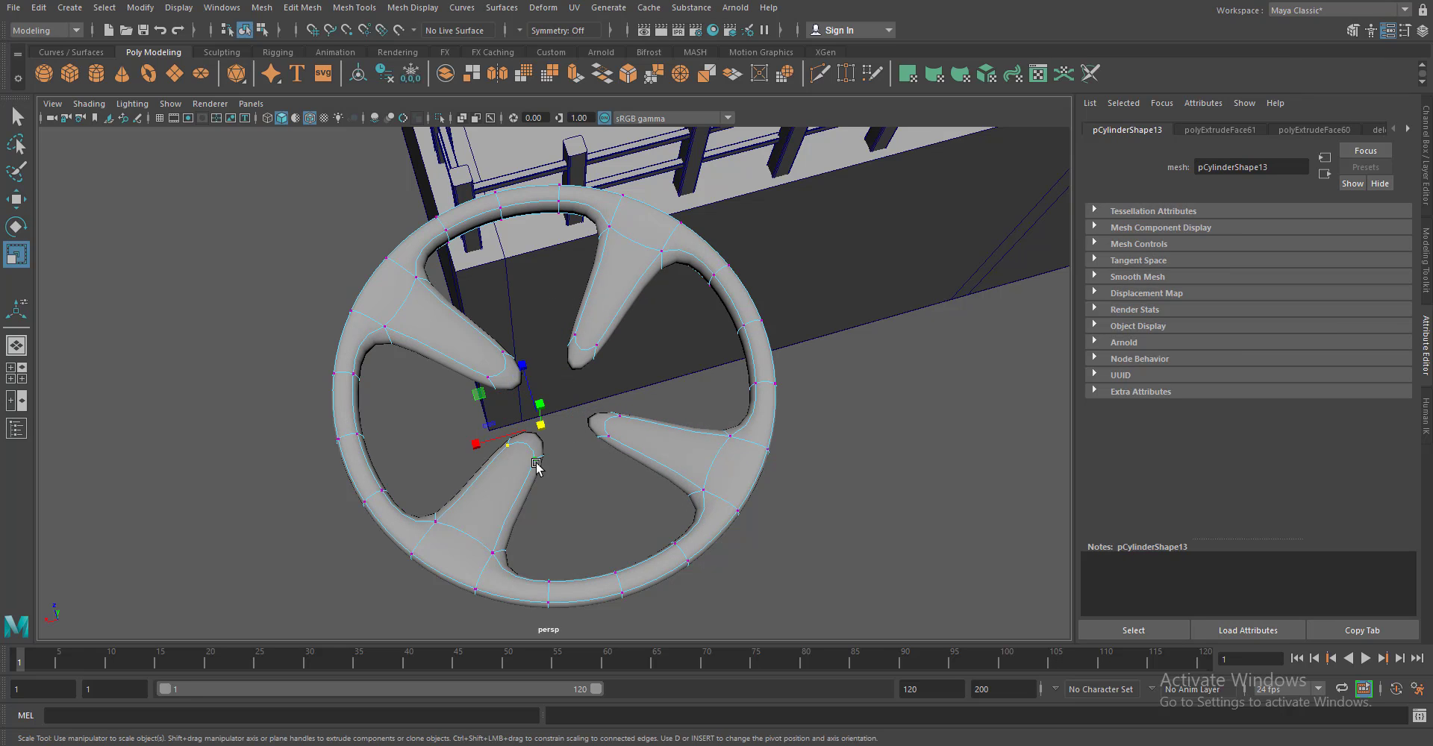
{"action": "left_click_drag", "start_coordinate": [537, 465], "coordinate": [468, 375]}
Insert an edge loop across the wheel's top spoke
{"action": "key", "text": "F8"}
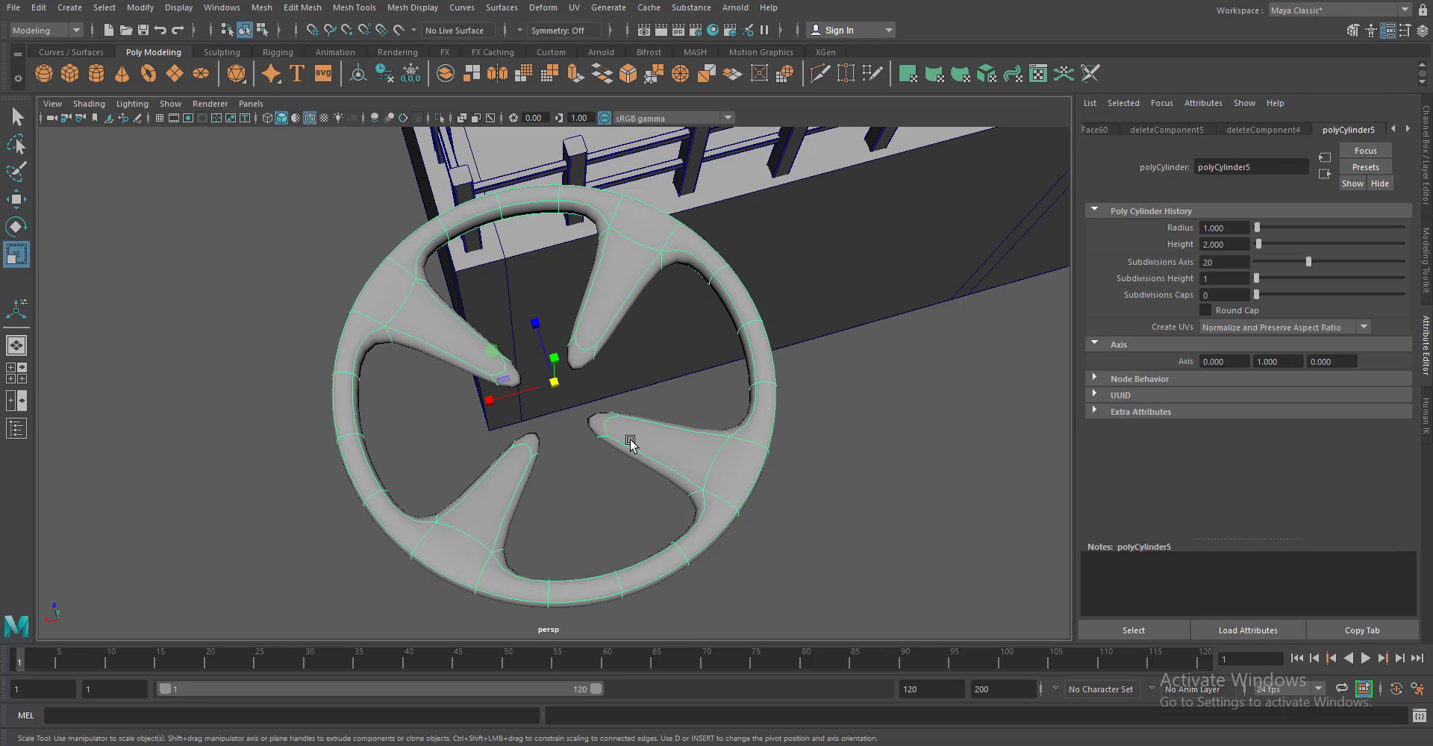
{"action": "left_click", "coordinate": [354, 8]}
{"action": "left_click", "coordinate": [329, 112]}
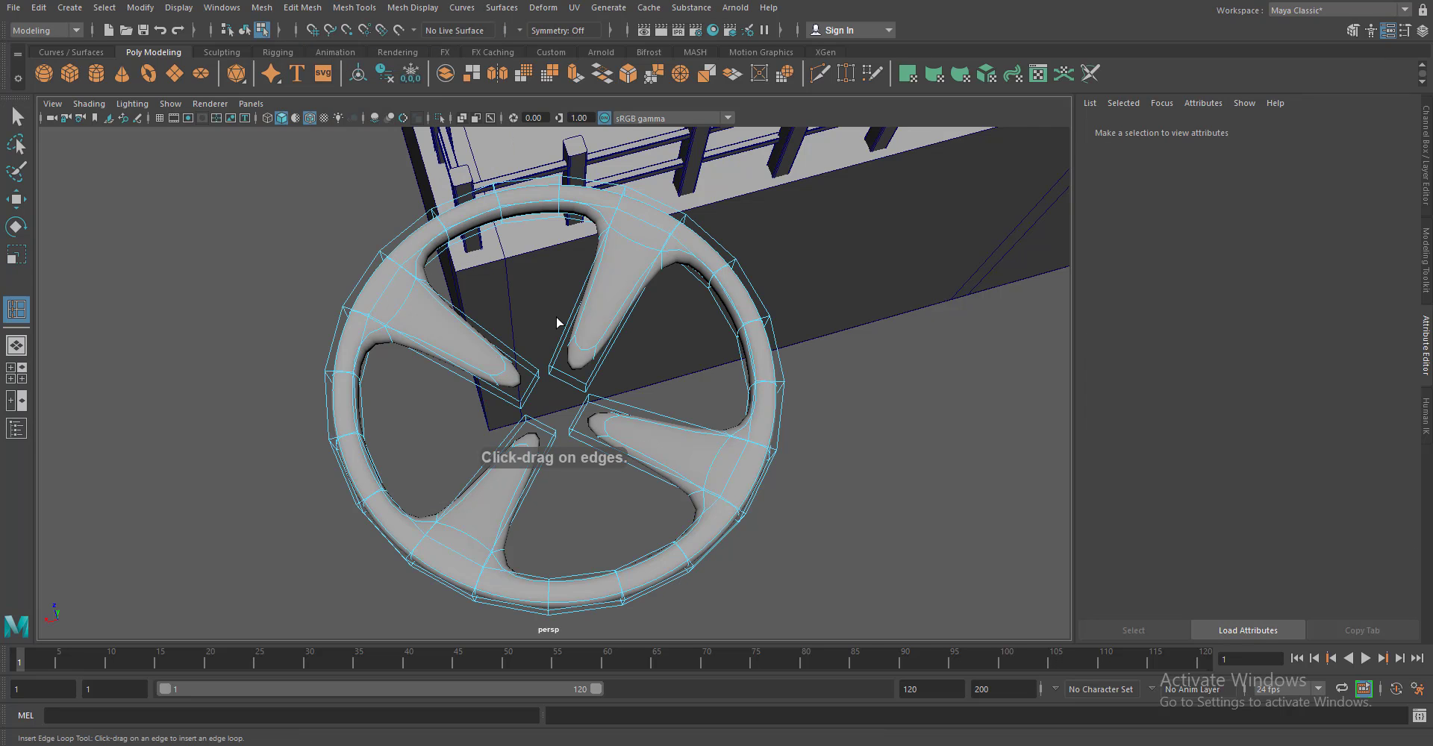
{"action": "left_click", "coordinate": [605, 377]}
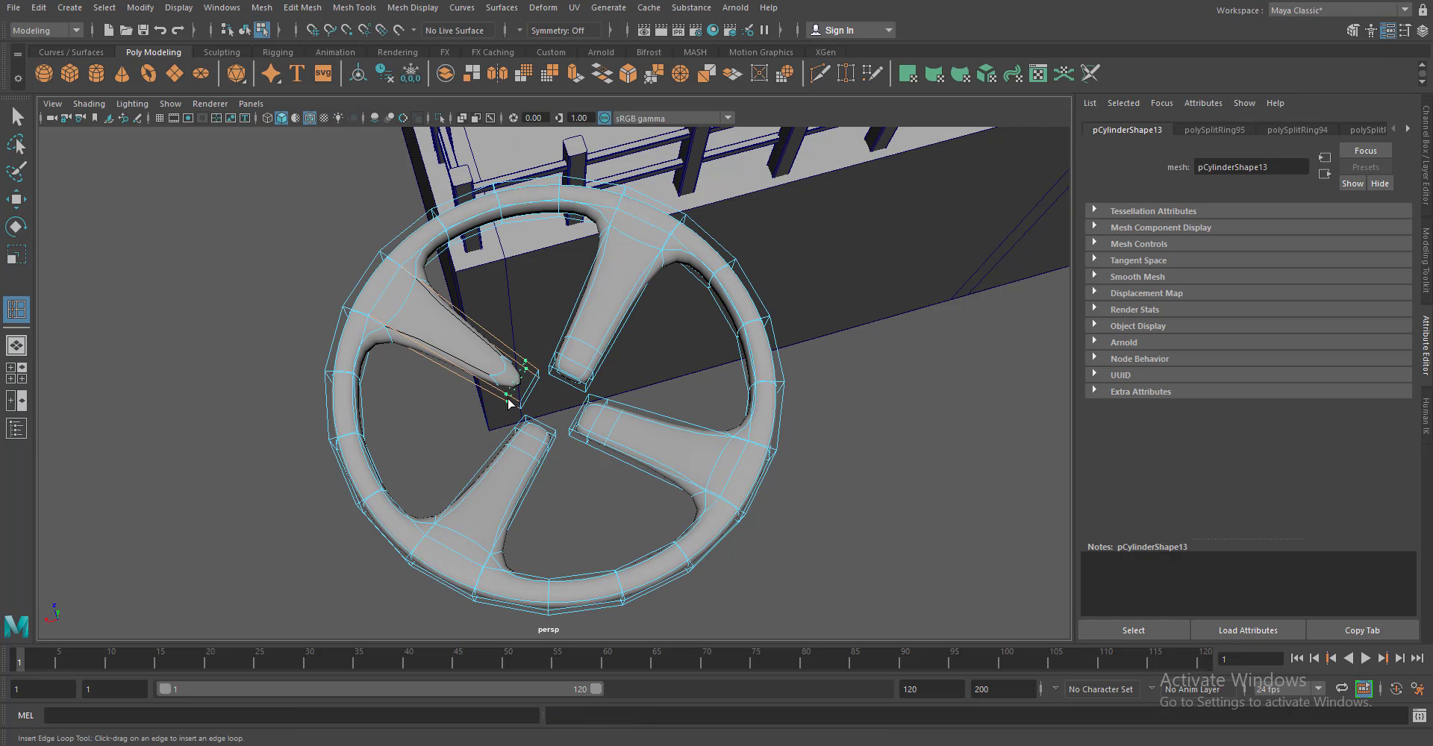
Create a hub cylinder with 0 cap subdivisions and shrink it to a small centre hub
{"action": "left_click", "coordinate": [15, 198]}
{"action": "left_click_drag", "start_coordinate": [743, 312], "coordinate": [754, 284]}
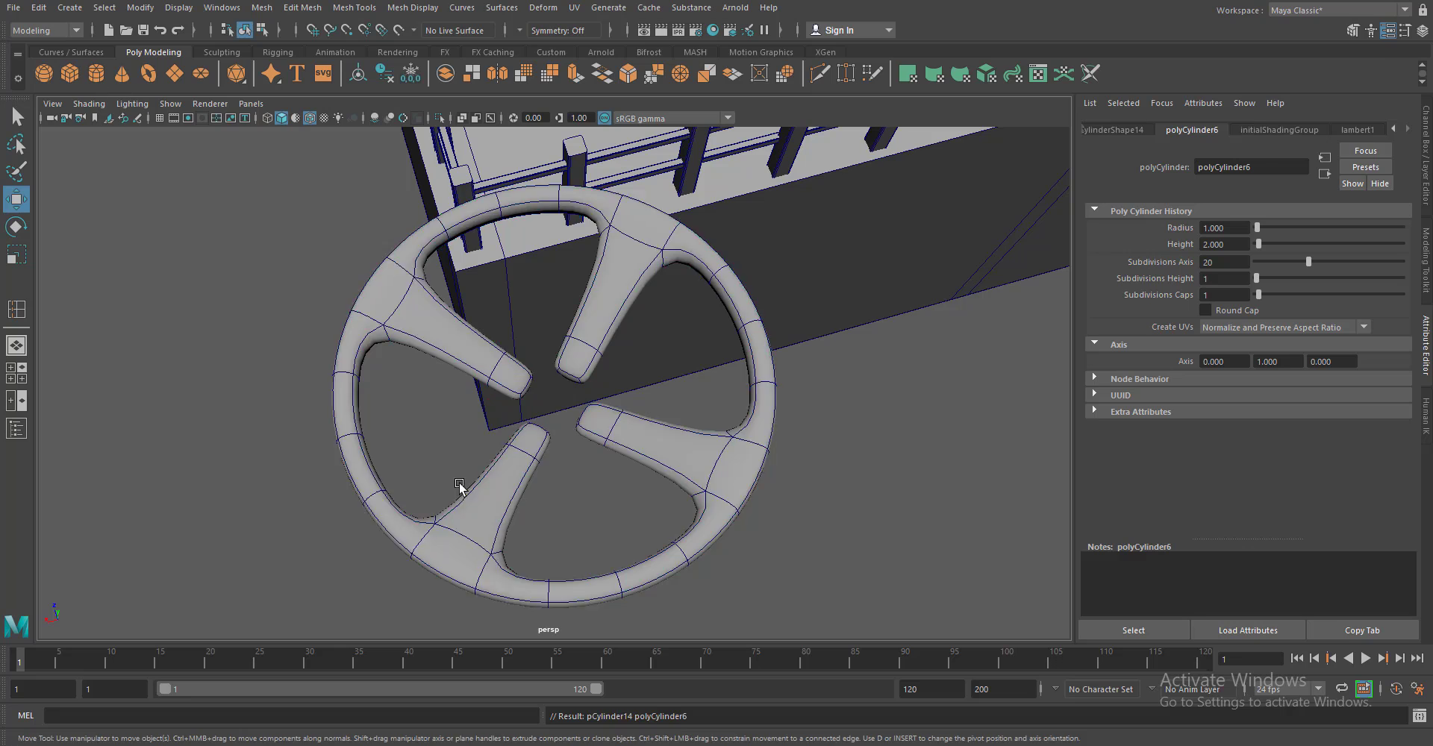
{"action": "scroll", "scroll_direction": "down", "scroll_amount": 3}
{"action": "scroll", "scroll_direction": "down", "scroll_amount": 3}
{"action": "left_click_drag", "start_coordinate": [640, 369], "coordinate": [639, 328]}
{"action": "key", "text": "f"}
{"action": "left_click_drag", "start_coordinate": [1259, 295], "coordinate": [1256, 301]}
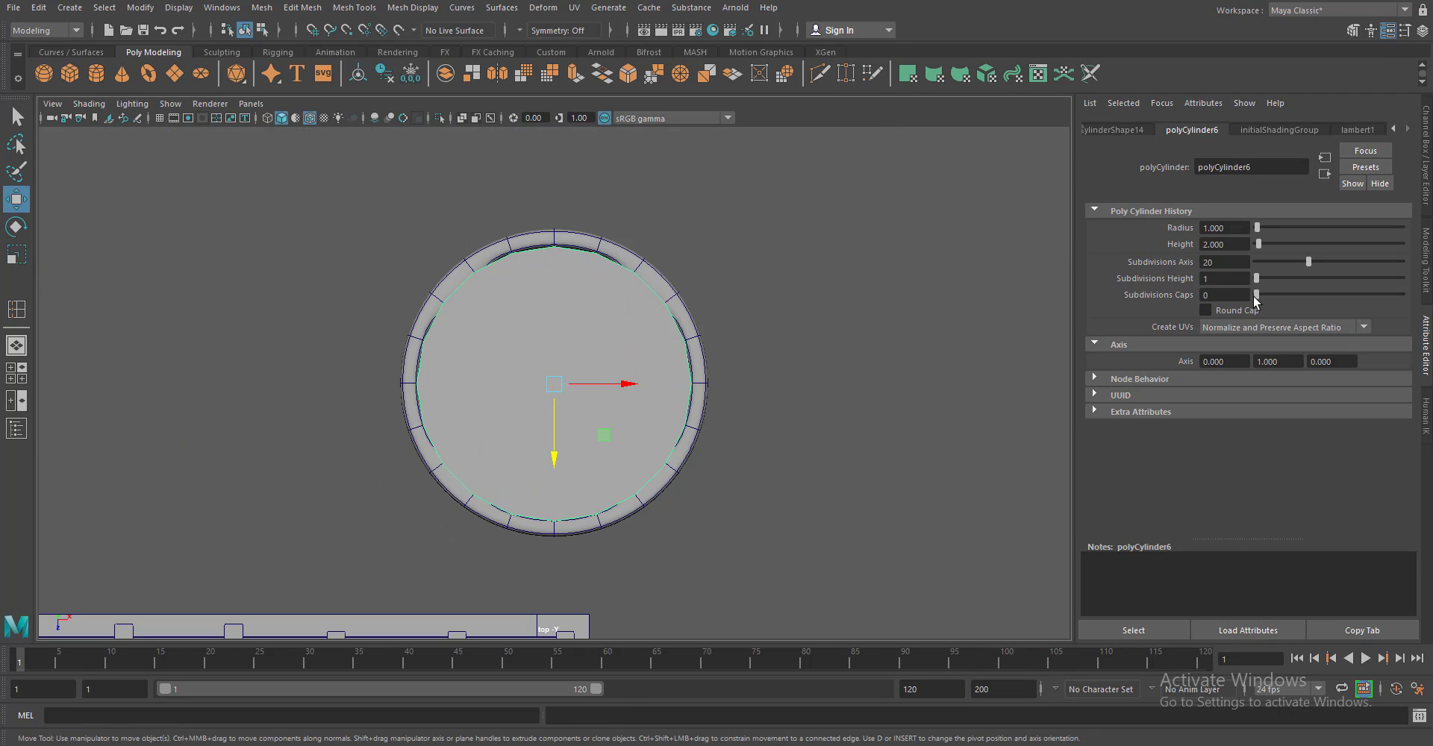
{"action": "left_click_drag", "start_coordinate": [557, 387], "coordinate": [339, 389]}
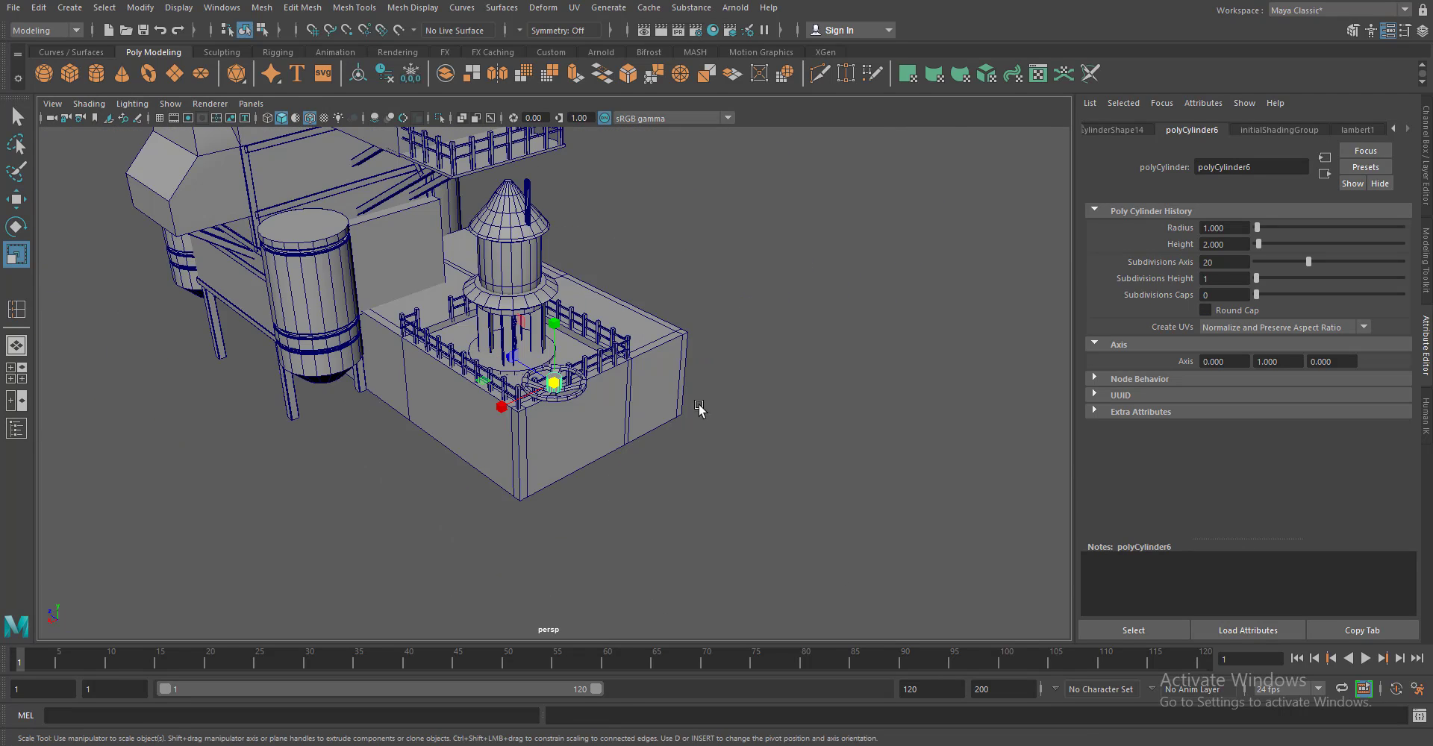
{"action": "key", "text": "f"}
{"action": "key", "text": "w"}
{"action": "left_click_drag", "start_coordinate": [630, 406], "coordinate": [582, 567]}
Extrude the hub's bottom cap into a long stem and add an edge loop on it
{"action": "key", "text": "r"}
{"action": "key", "text": "w"}
{"action": "key", "text": "F11"}
{"action": "left_click", "coordinate": [614, 416]}
{"action": "key", "text": "ctrl+e"}
{"action": "key", "text": "ctrl+e"}
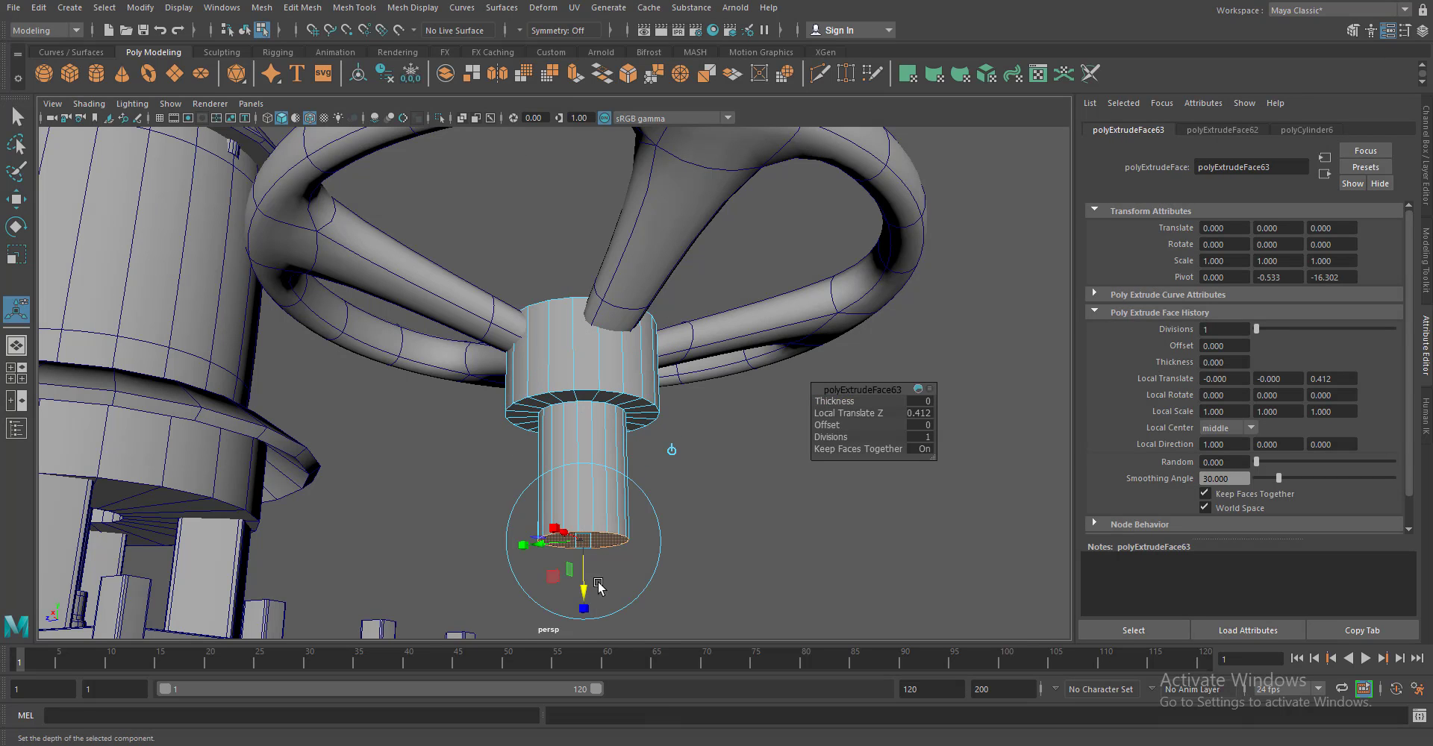
{"action": "left_click_drag", "start_coordinate": [582, 340], "coordinate": [653, 330]}
{"action": "left_click", "coordinate": [371, 12]}
{"action": "left_click", "coordinate": [477, 253]}
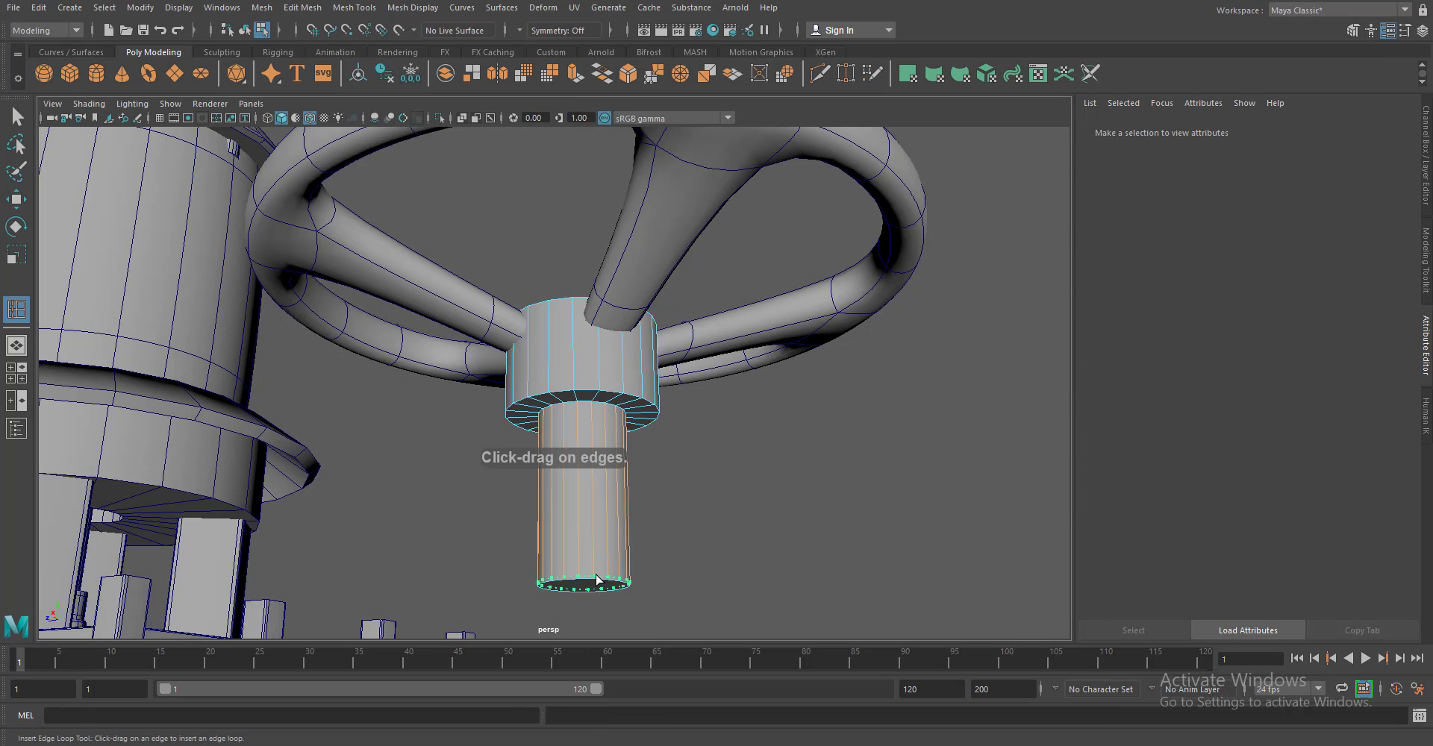
{"action": "left_click_drag", "start_coordinate": [597, 580], "coordinate": [605, 403]}
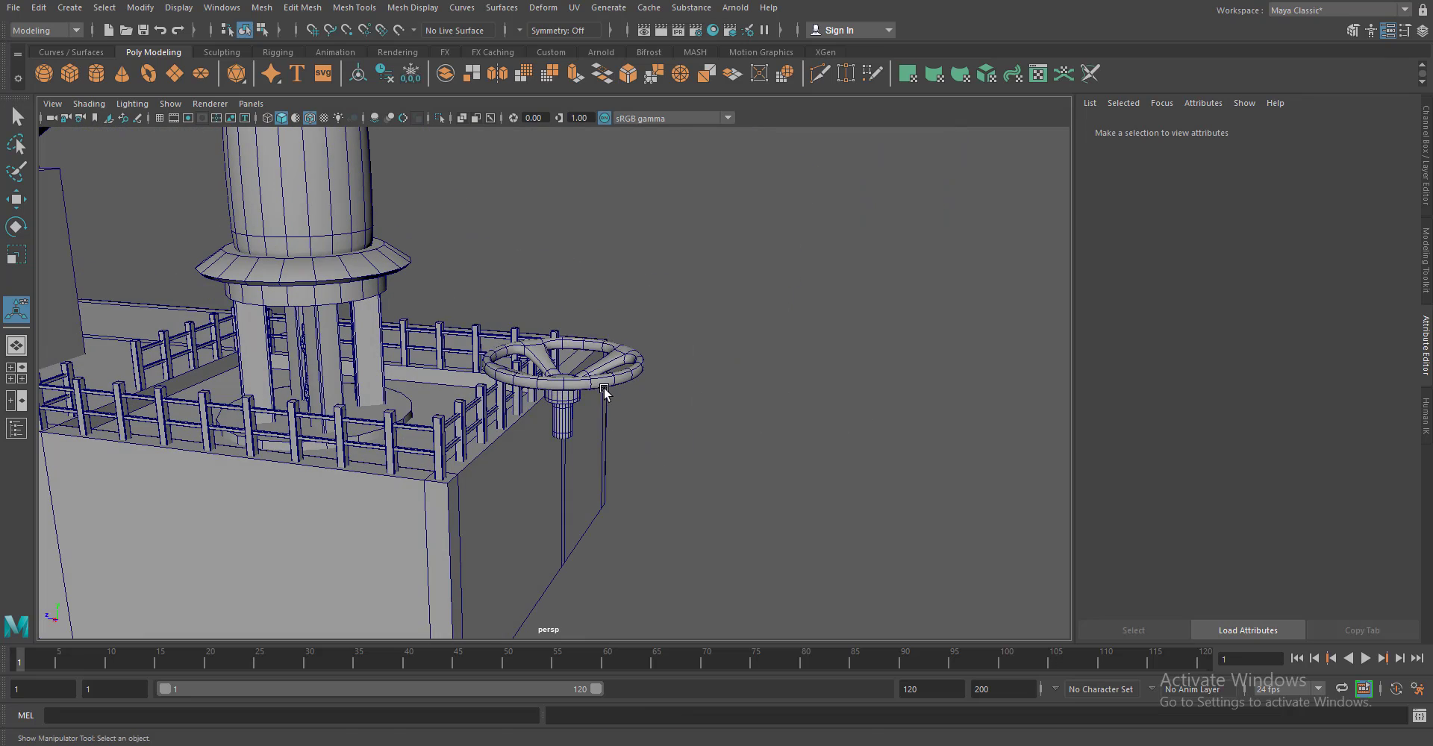
Rotate the valve wheel 90° upright and move it toward the central column
{"action": "key", "text": "r"}
{"action": "key", "text": "space"}
{"action": "left_click_drag", "start_coordinate": [690, 376], "coordinate": [694, 376]}
{"action": "scroll", "scroll_direction": "down", "scroll_amount": 3}
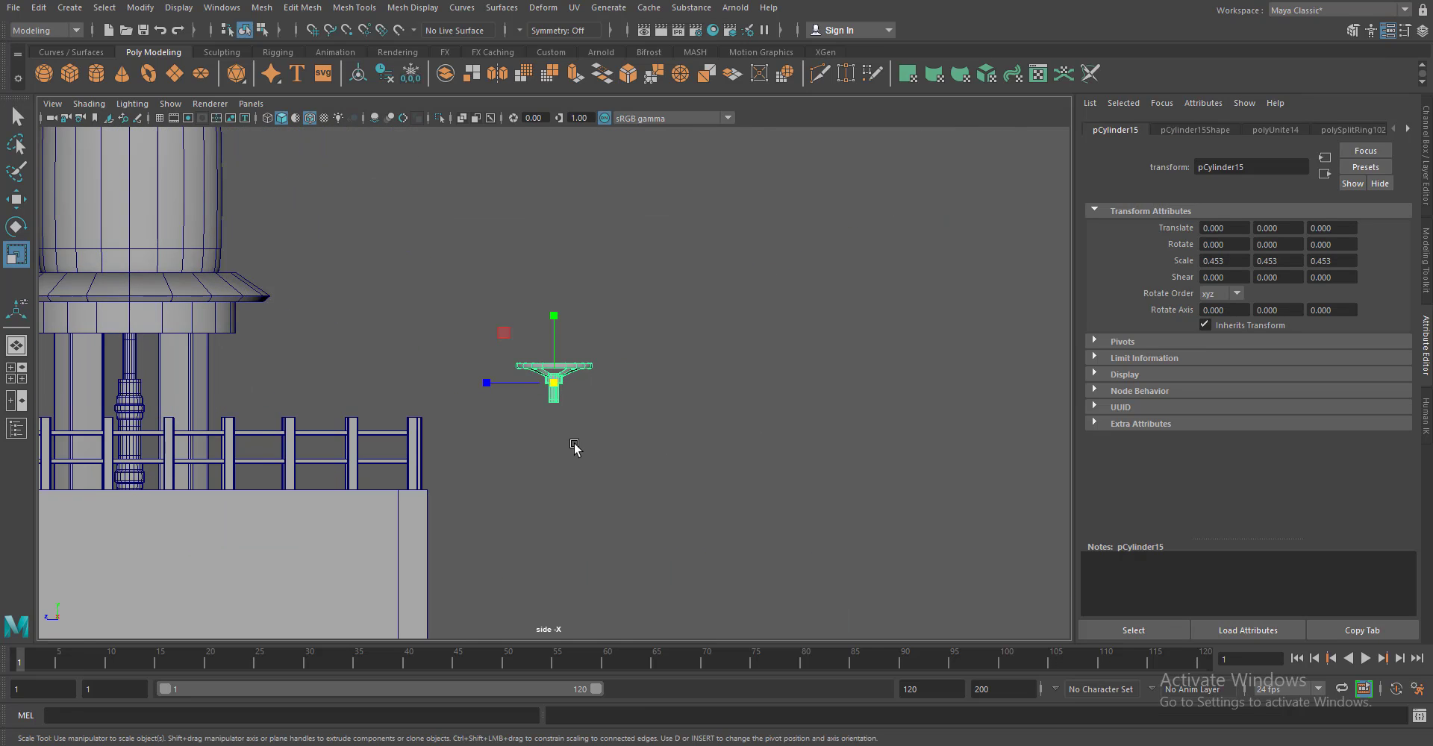
{"action": "scroll", "scroll_direction": "up", "scroll_amount": 3}
{"action": "key", "text": "e"}
{"action": "left_click_drag", "start_coordinate": [817, 320], "coordinate": [745, 317]}
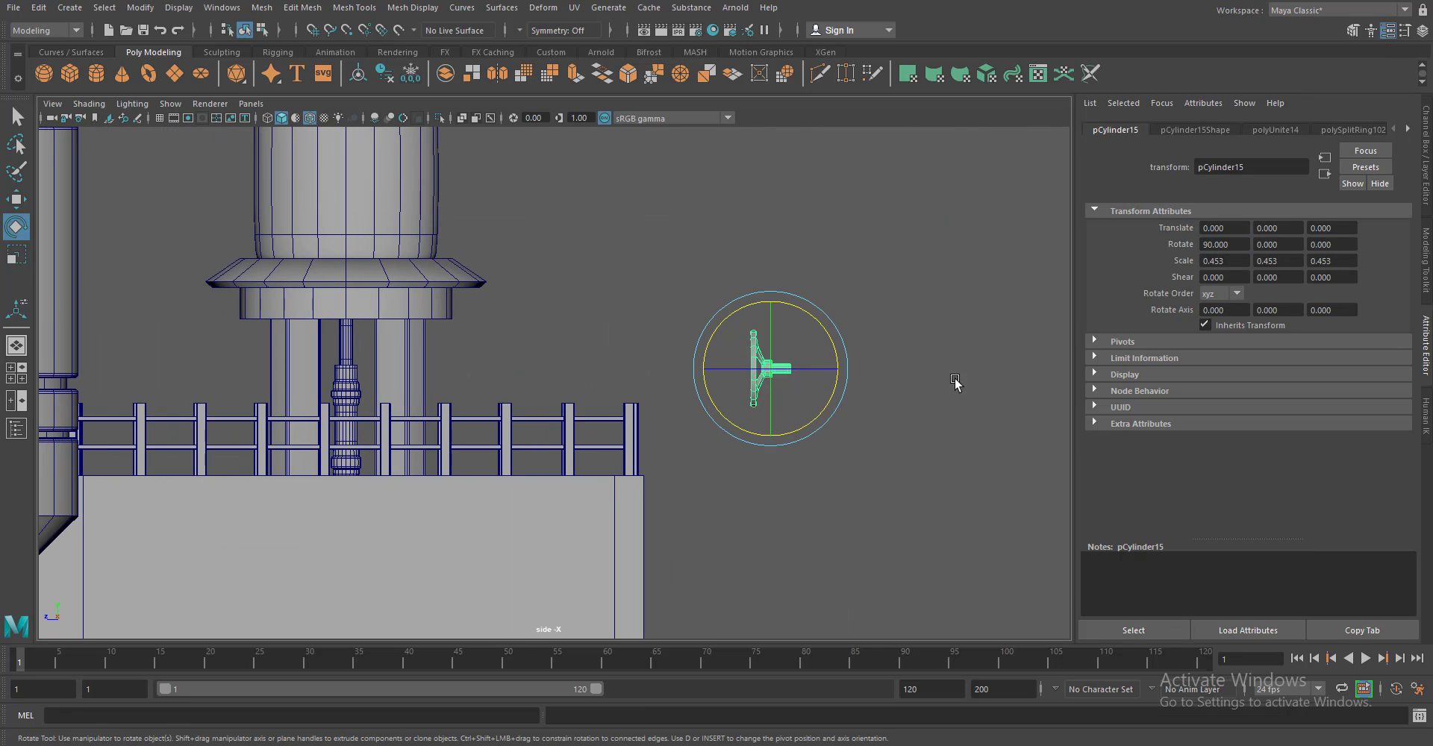
{"action": "key", "text": "w"}
{"action": "left_click_drag", "start_coordinate": [770, 368], "coordinate": [723, 384]}
{"action": "scroll", "scroll_direction": "up", "scroll_amount": 3}
{"action": "scroll", "scroll_direction": "down", "scroll_amount": 3}
Shrink the wheel slightly and slide it along X toward the column in top view
{"action": "key", "text": "r"}
{"action": "left_click_drag", "start_coordinate": [556, 383], "coordinate": [487, 386]}
{"action": "key", "text": "space"}
{"action": "left_click_drag", "start_coordinate": [816, 410], "coordinate": [754, 410]}
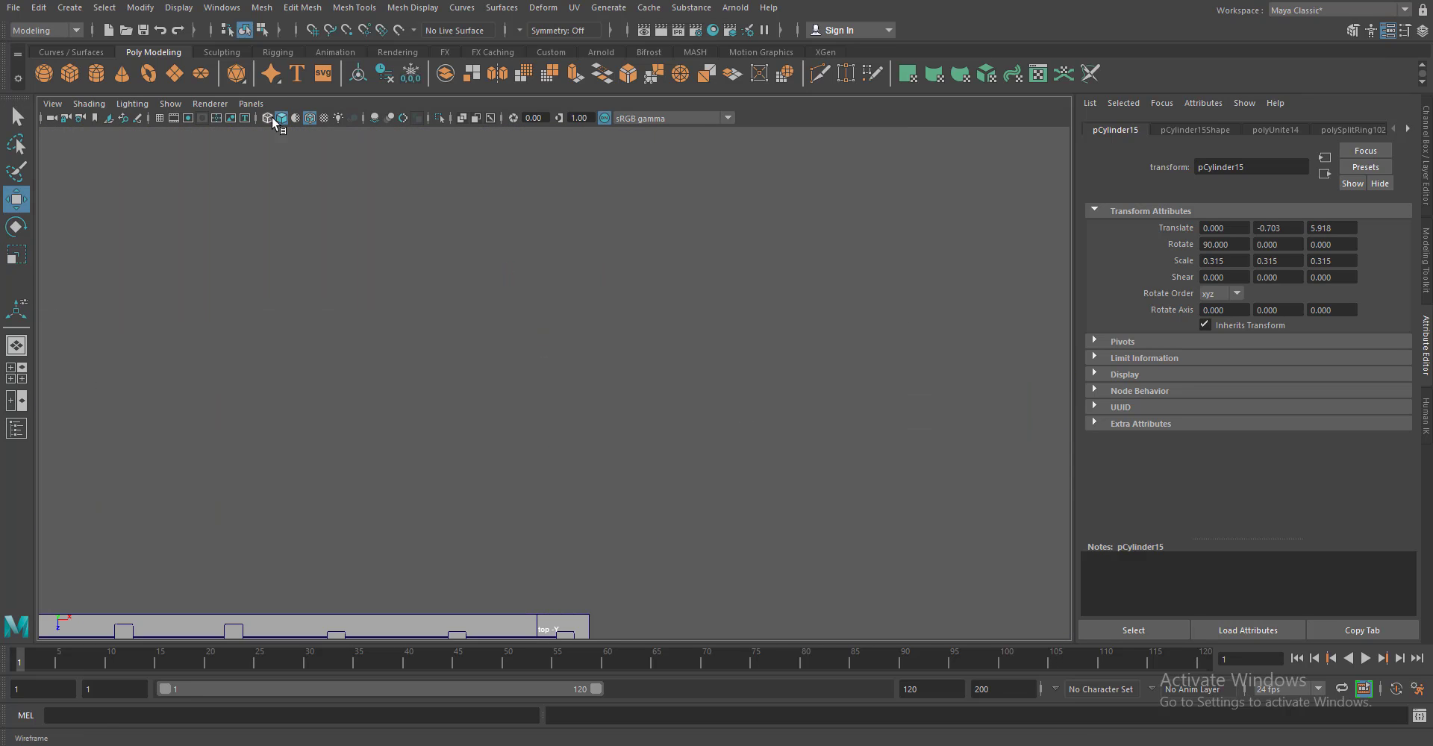
{"action": "left_click_drag", "start_coordinate": [621, 387], "coordinate": [450, 387]}
{"action": "scroll", "scroll_direction": "up", "scroll_amount": 3}
{"action": "left_click_drag", "start_coordinate": [618, 386], "coordinate": [593, 386]}
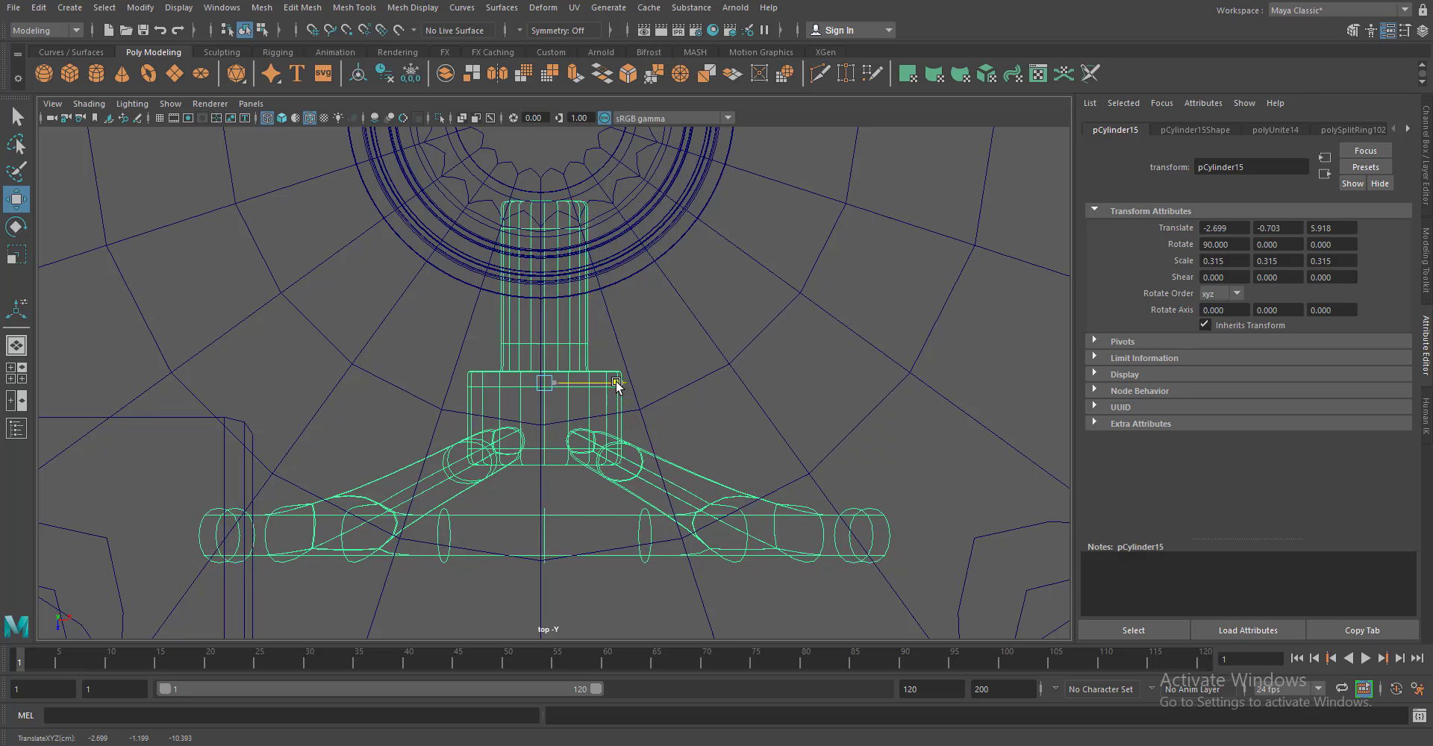
Shrink the wheel further to about 0.315 and nudge it along Z onto the column
{"action": "key", "text": "space"}
{"action": "left_click", "coordinate": [284, 120]}
{"action": "key", "text": "f"}
{"action": "left_click_drag", "start_coordinate": [679, 535], "coordinate": [507, 373]}
{"action": "key", "text": "r"}
{"action": "key", "text": "w"}
{"action": "left_click_drag", "start_coordinate": [553, 418], "coordinate": [643, 418]}
{"action": "scroll", "scroll_direction": "down", "scroll_amount": 3}
{"action": "left_click", "coordinate": [657, 462]}
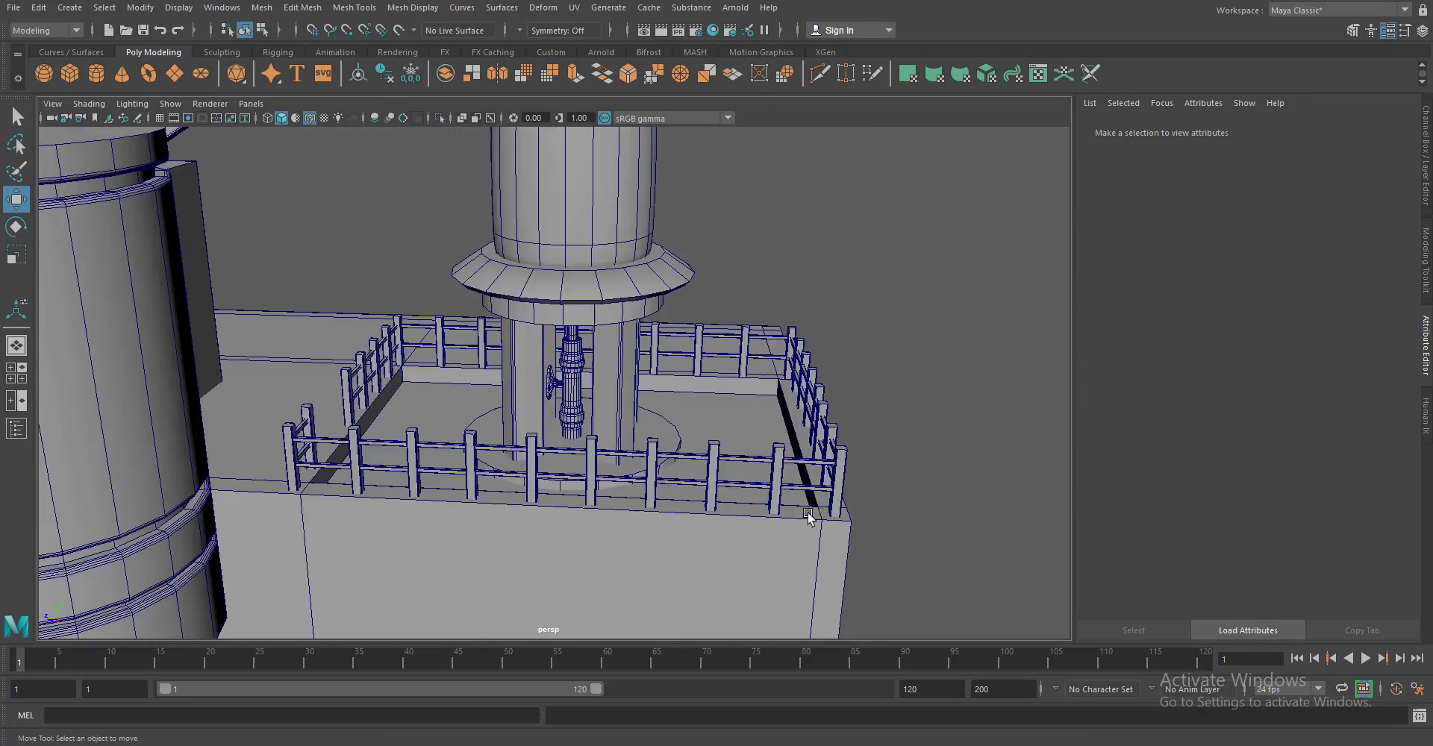
{"action": "left_click_drag", "start_coordinate": [657, 463], "coordinate": [749, 515]}
{"action": "scroll", "scroll_direction": "down", "scroll_amount": 3}
Bevel the silo's top edge loop with Fraction 0.175 and 3 segments
{"action": "left_click", "coordinate": [488, 485]}
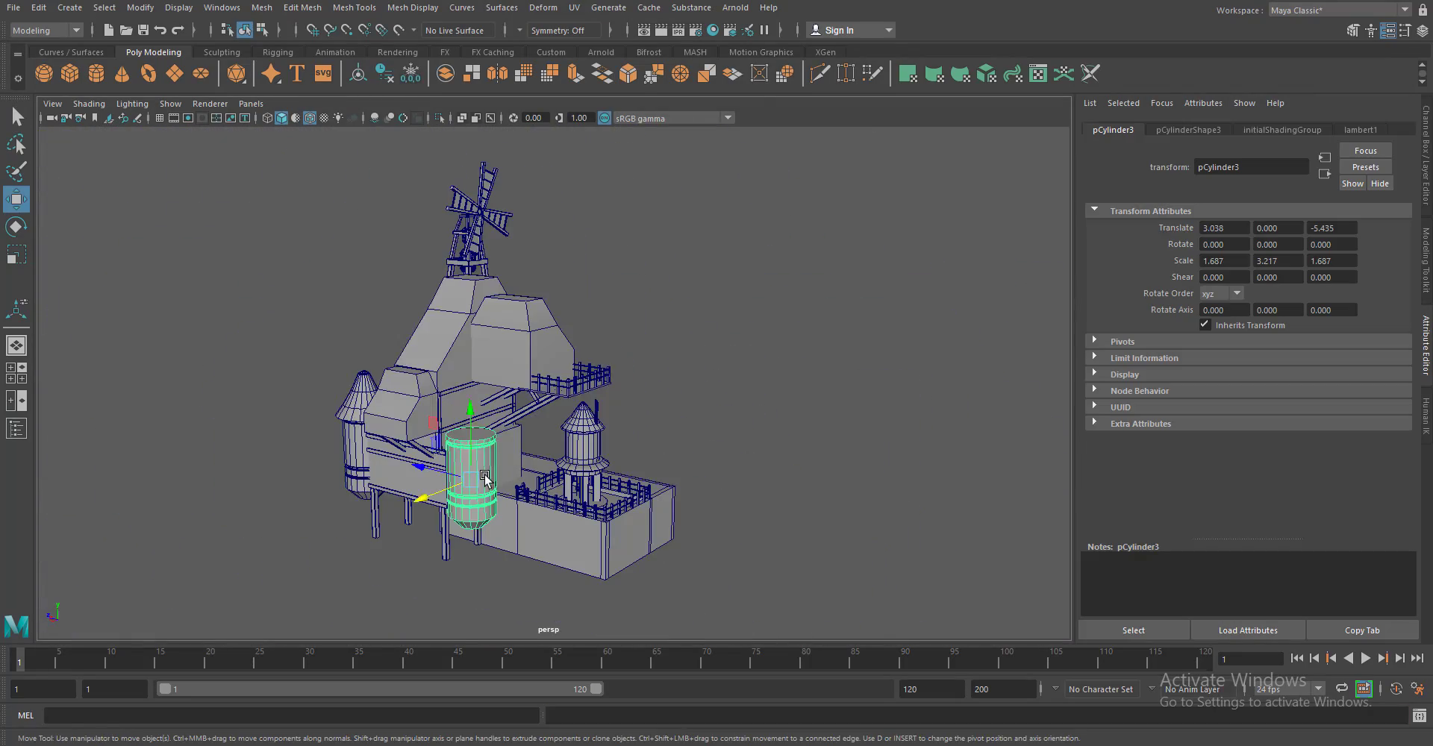
{"action": "key", "text": "f"}
{"action": "scroll", "scroll_direction": "up", "scroll_amount": 3}
{"action": "left_click_drag", "start_coordinate": [701, 441], "coordinate": [627, 266]}
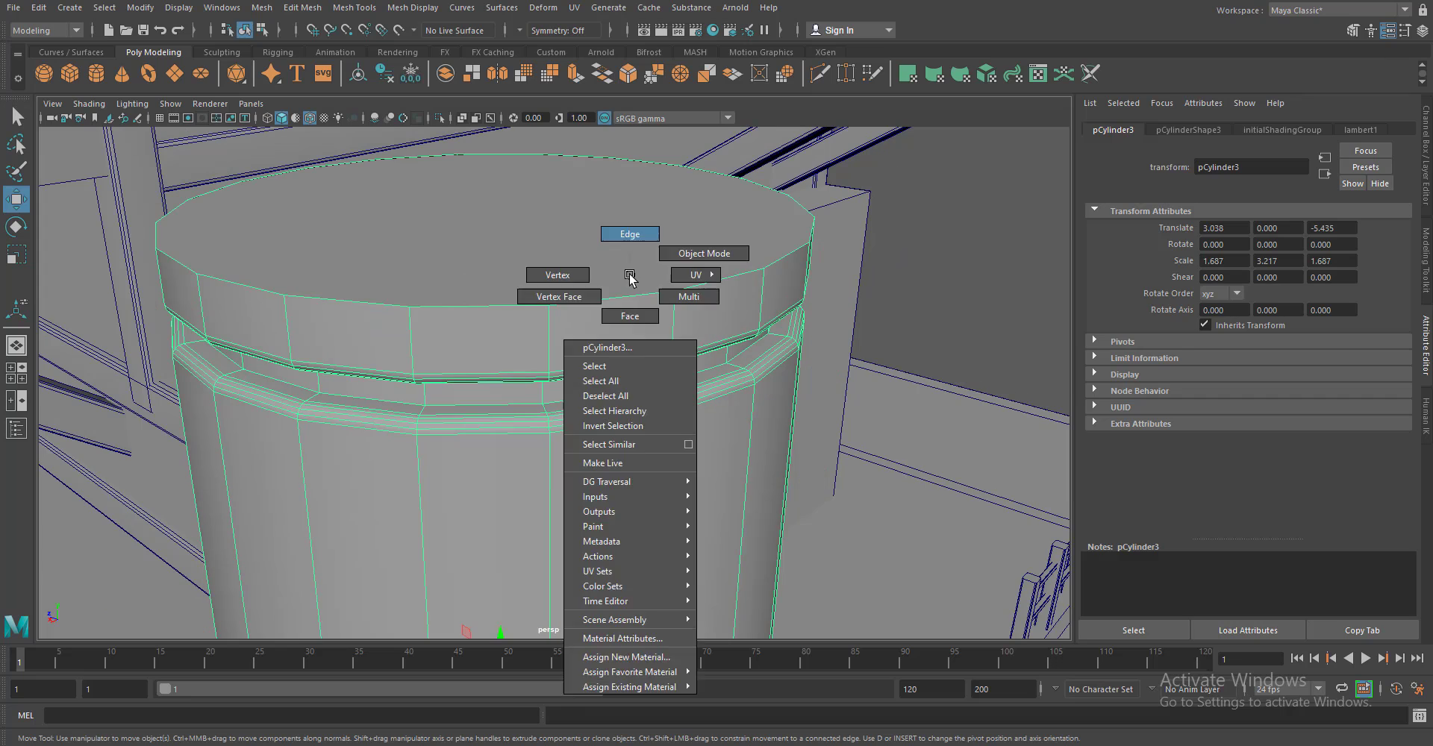
{"action": "left_click_drag", "start_coordinate": [627, 266], "coordinate": [627, 233]}
{"action": "right_click", "coordinate": [581, 224]}
{"action": "left_click", "coordinate": [581, 262]}
{"action": "left_click", "coordinate": [485, 209]}
{"action": "key", "text": "ctrl+b"}
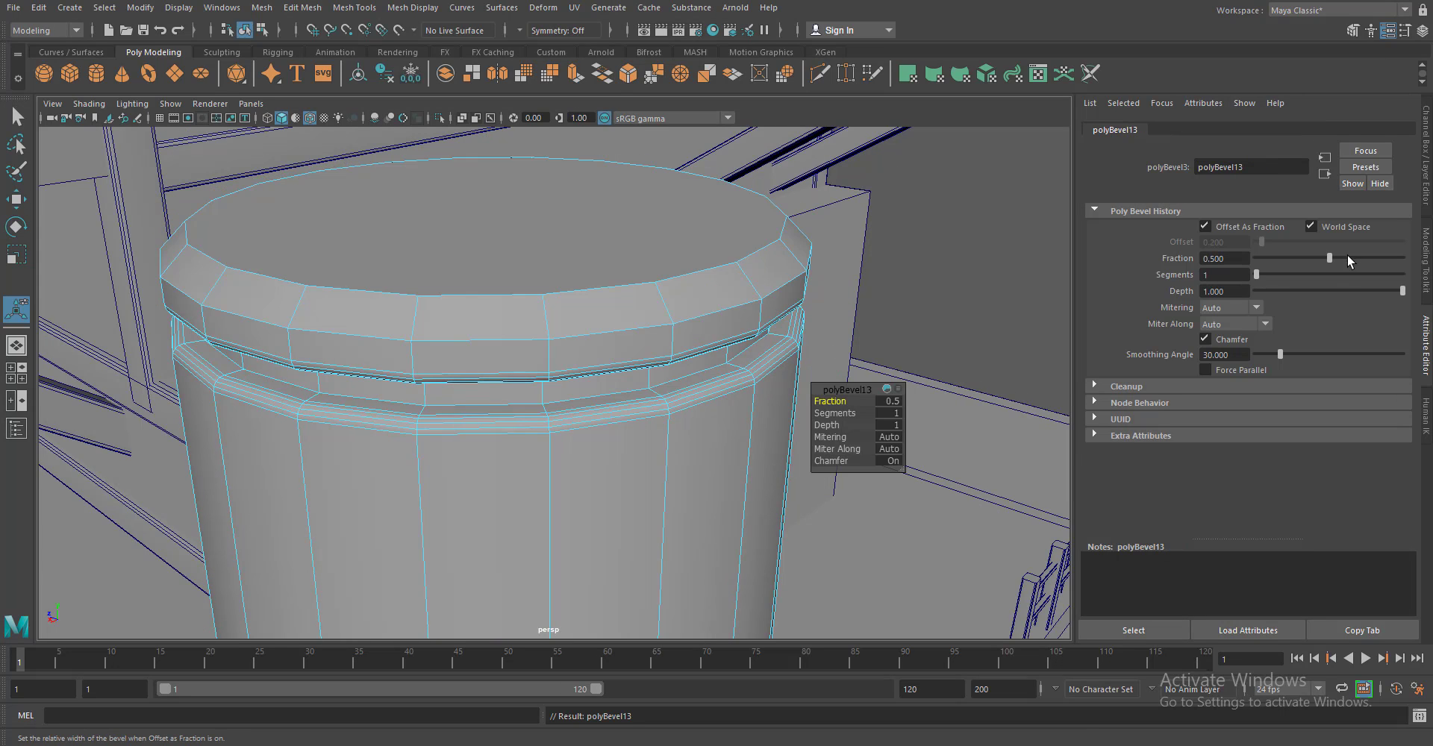
{"action": "left_click_drag", "start_coordinate": [1330, 258], "coordinate": [1271, 268]}
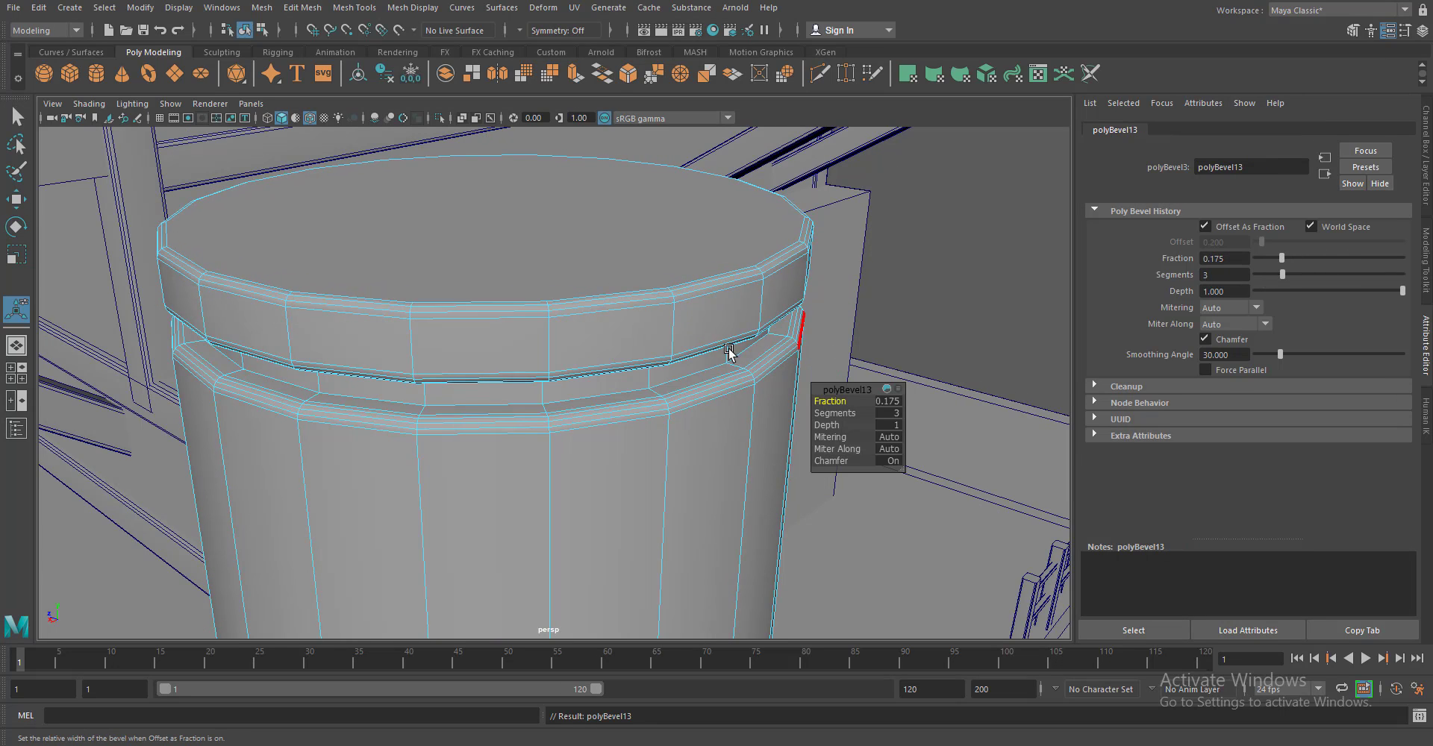
{"action": "key", "text": "q"}
{"action": "left_click", "coordinate": [828, 305]}
Create a new cylinder and place it on top of the silo
{"action": "scroll", "scroll_direction": "down", "scroll_amount": 3}
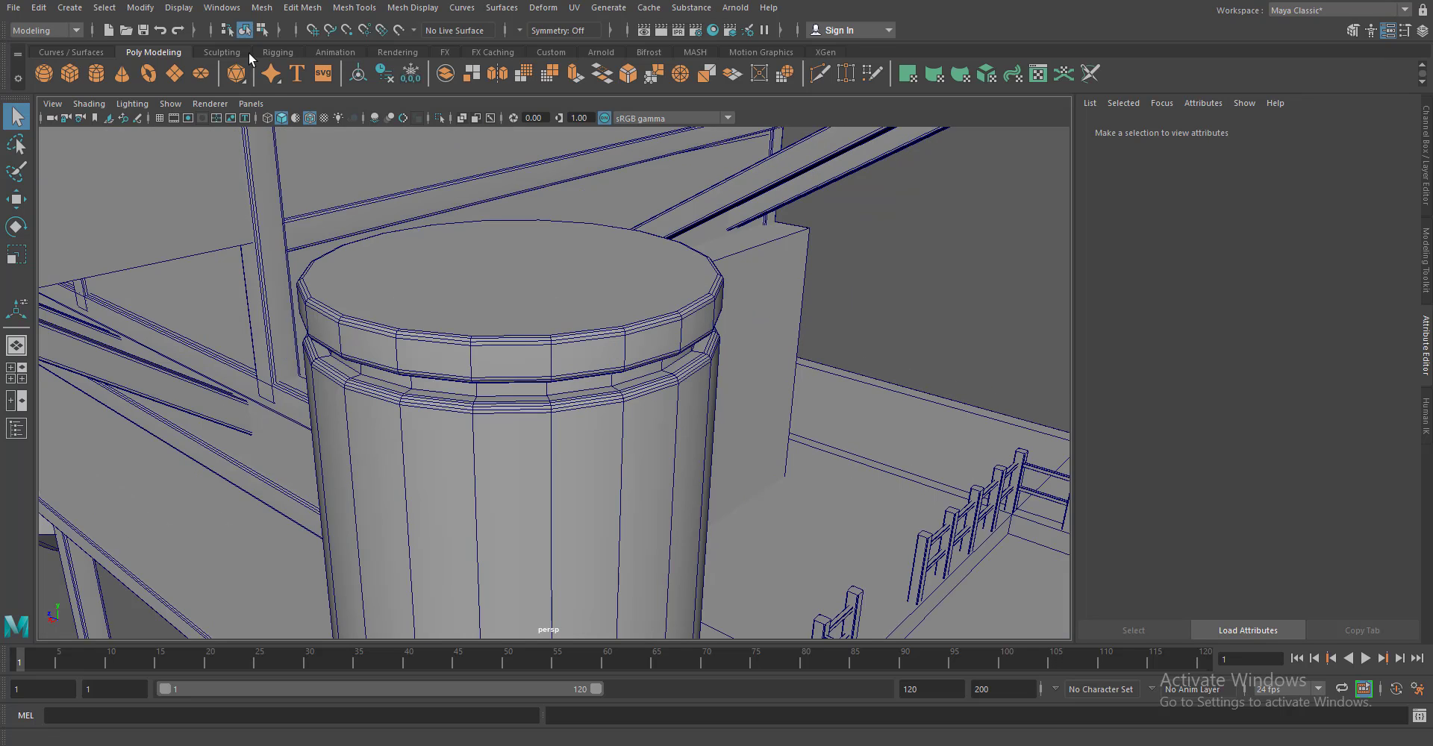
{"action": "left_click", "coordinate": [514, 385]}
{"action": "scroll", "scroll_direction": "down", "scroll_amount": 3}
{"action": "key", "text": "w"}
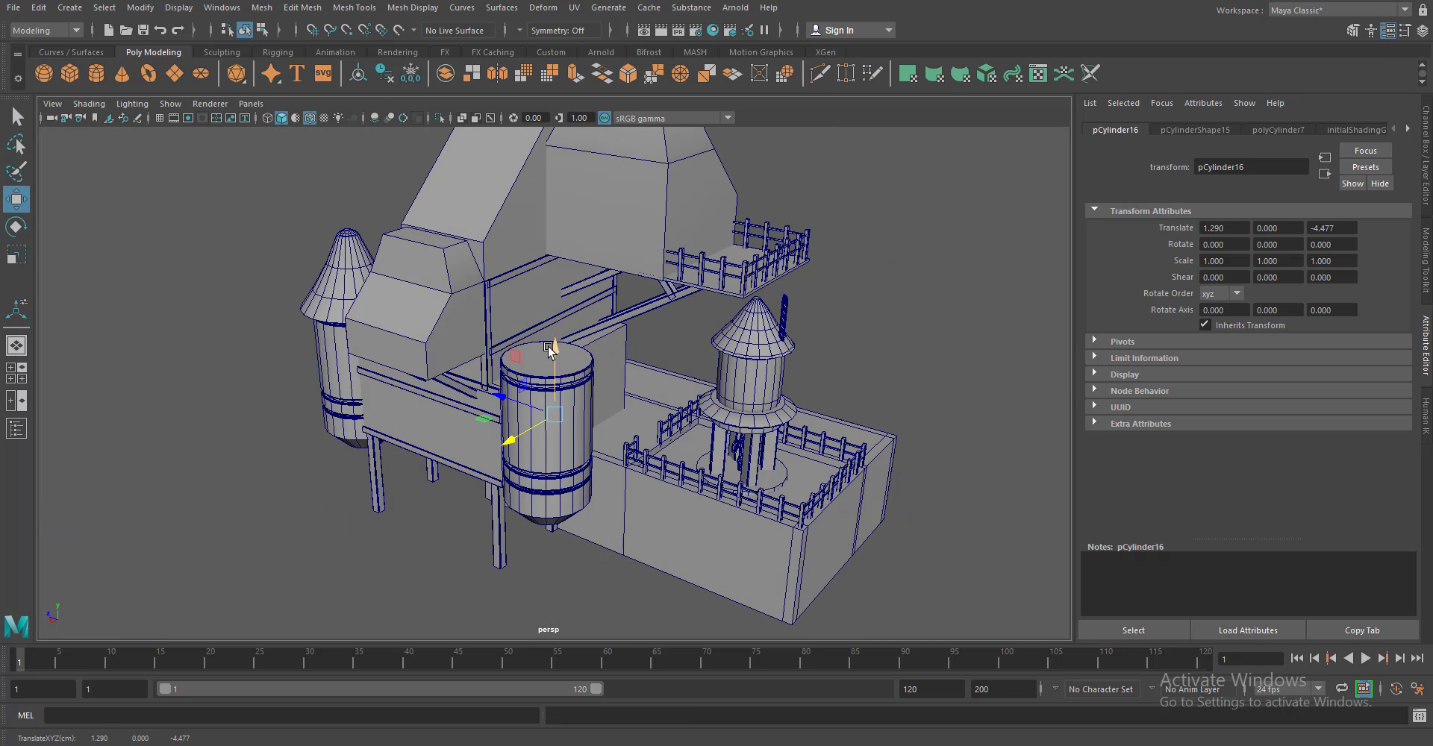
{"action": "left_click", "coordinate": [1278, 130]}
{"action": "scroll", "scroll_direction": "up", "scroll_amount": 3}
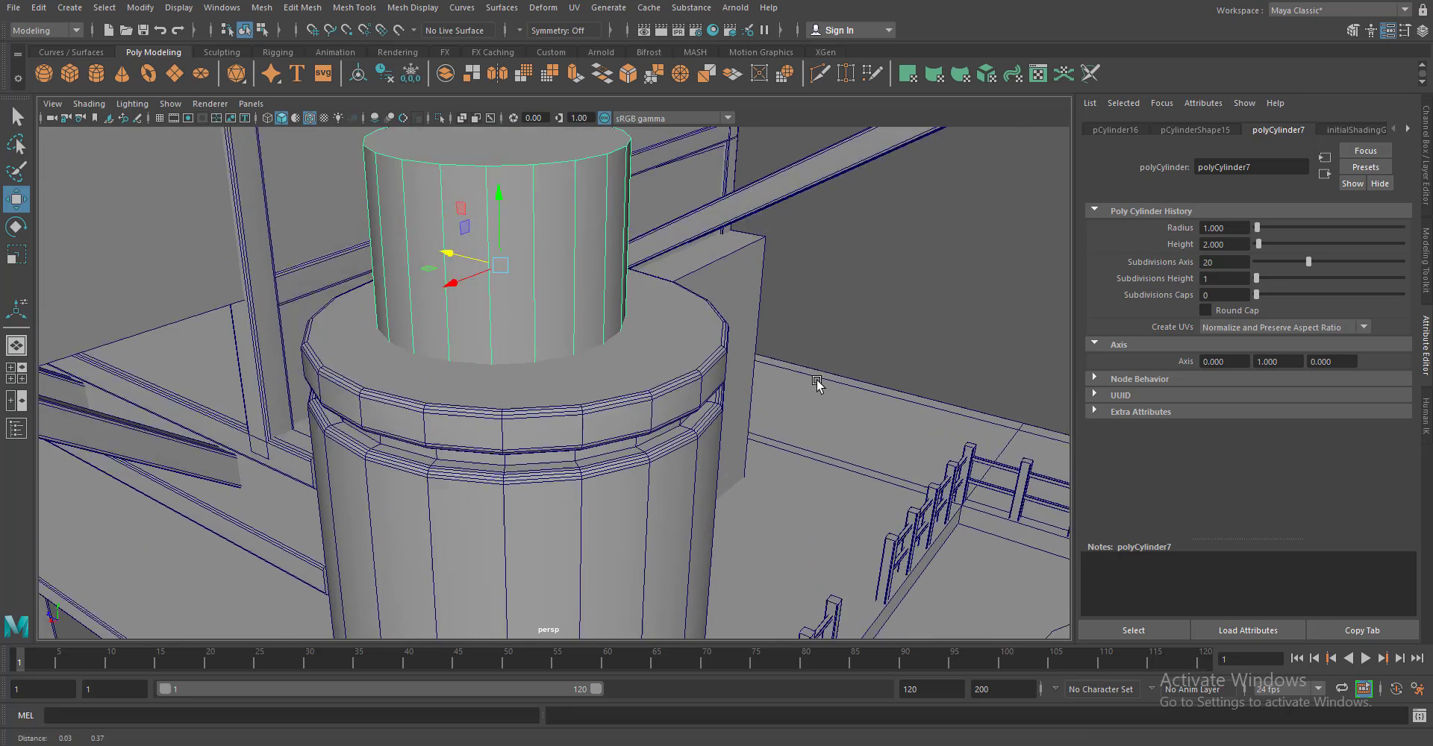
{"action": "left_click_drag", "start_coordinate": [608, 433], "coordinate": [628, 441]}
{"action": "scroll", "scroll_direction": "down", "scroll_amount": 3}
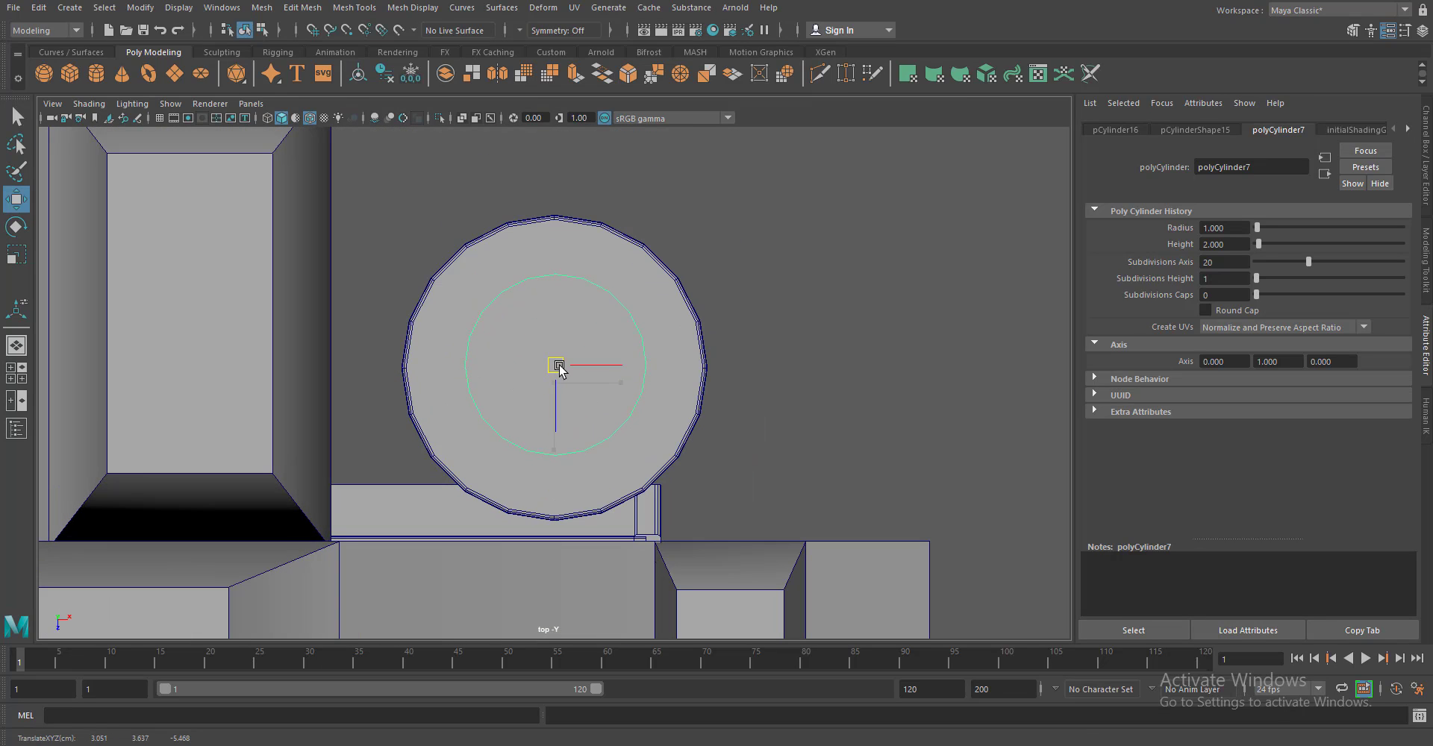
{"action": "key", "text": "w"}
{"action": "key", "text": "space"}
{"action": "left_click_drag", "start_coordinate": [557, 371], "coordinate": [544, 502]}
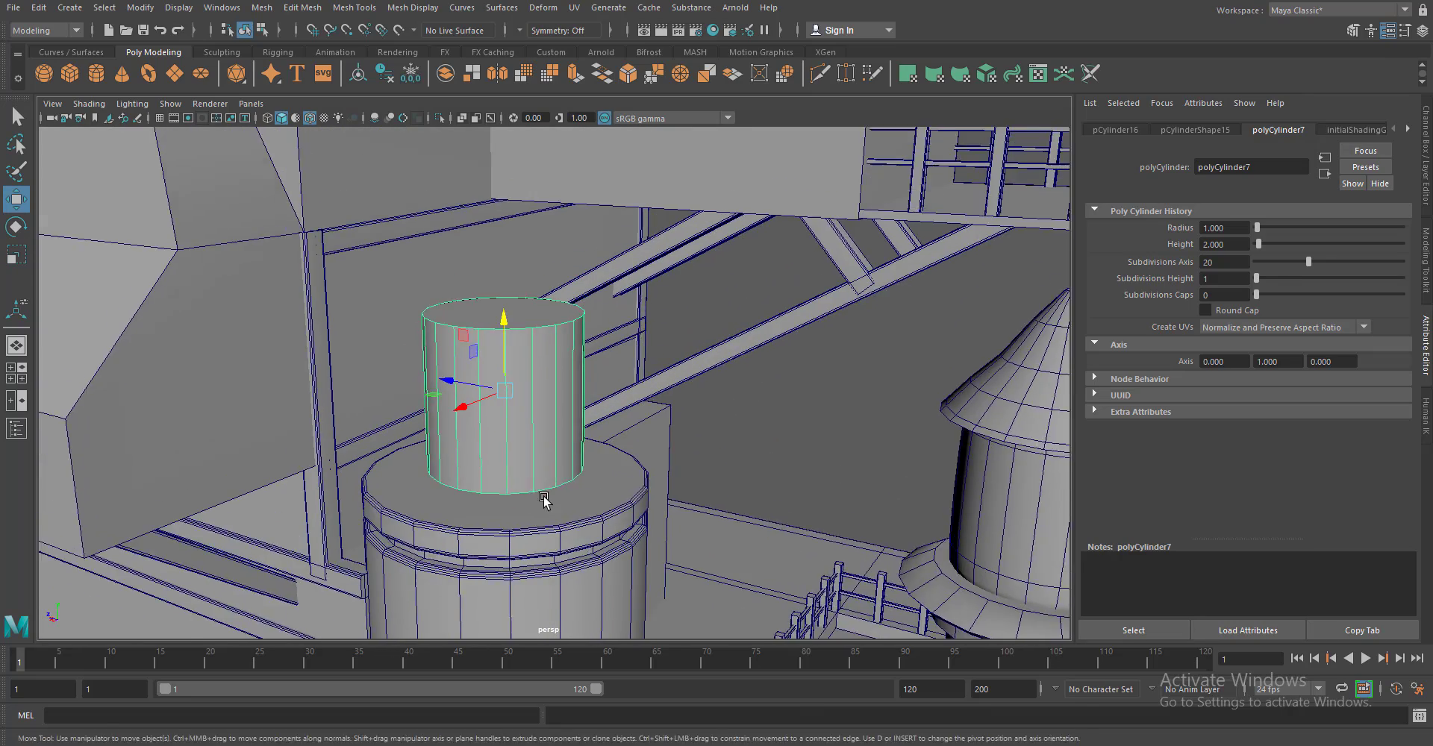
{"action": "left_click_drag", "start_coordinate": [543, 501], "coordinate": [532, 511]}
Duplicate the cylinder, raise the copy above it, and scale it narrower
{"action": "left_click_drag", "start_coordinate": [496, 343], "coordinate": [470, 224]}
{"action": "key", "text": "r"}
{"action": "left_click", "coordinate": [502, 407]}
{"action": "key", "text": "w"}
Duplicate the lower cylinder and squash the copy into a flat disc, pCylinder18
{"action": "left_click_drag", "start_coordinate": [523, 407], "coordinate": [545, 448]}
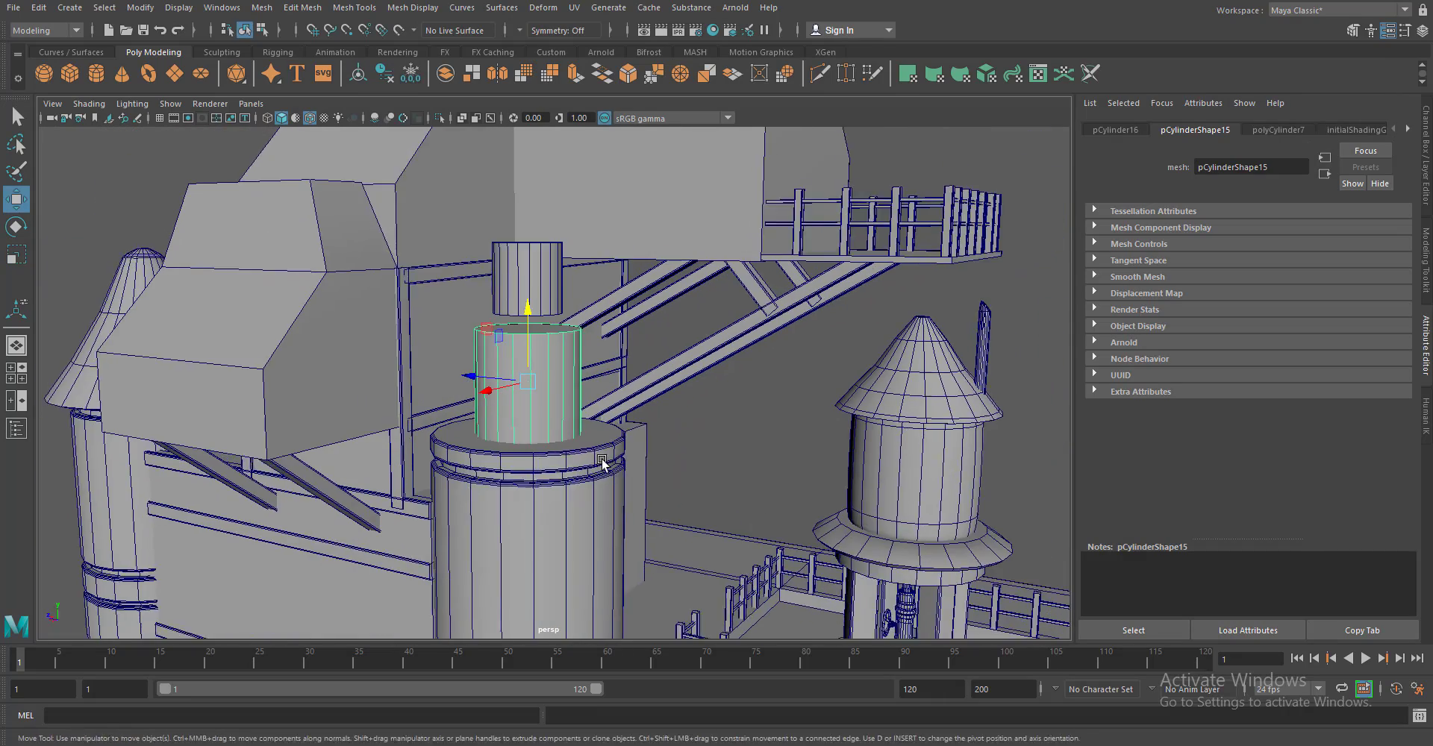
{"action": "left_click_drag", "start_coordinate": [544, 448], "coordinate": [567, 481]}
{"action": "scroll", "scroll_direction": "up", "scroll_amount": 3}
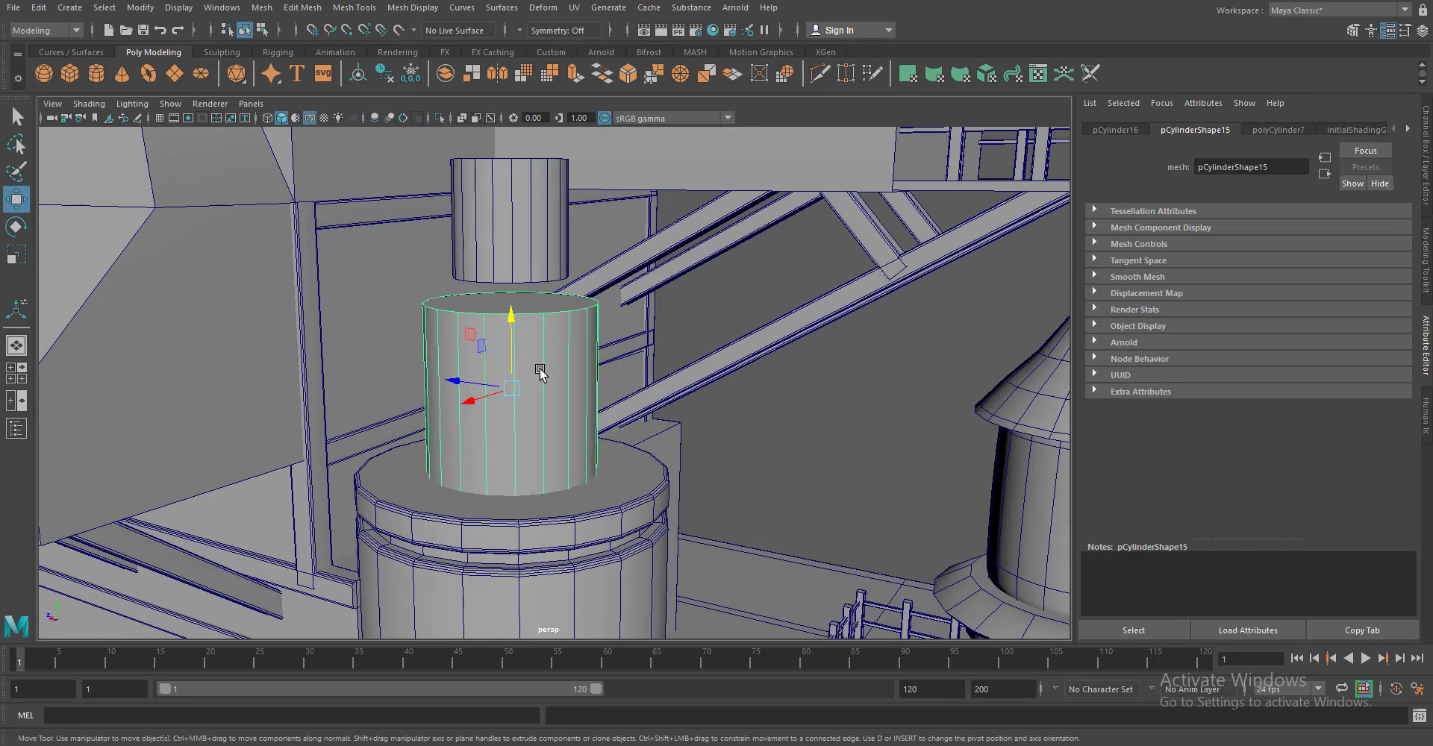
{"action": "key", "text": "ctrl+d"}
{"action": "left_click_drag", "start_coordinate": [540, 373], "coordinate": [462, 351]}
{"action": "key", "text": "r"}
Insert two edge loops on pCylinder18 and extrude the faces between them outward about 0.1
{"action": "key", "text": "f"}
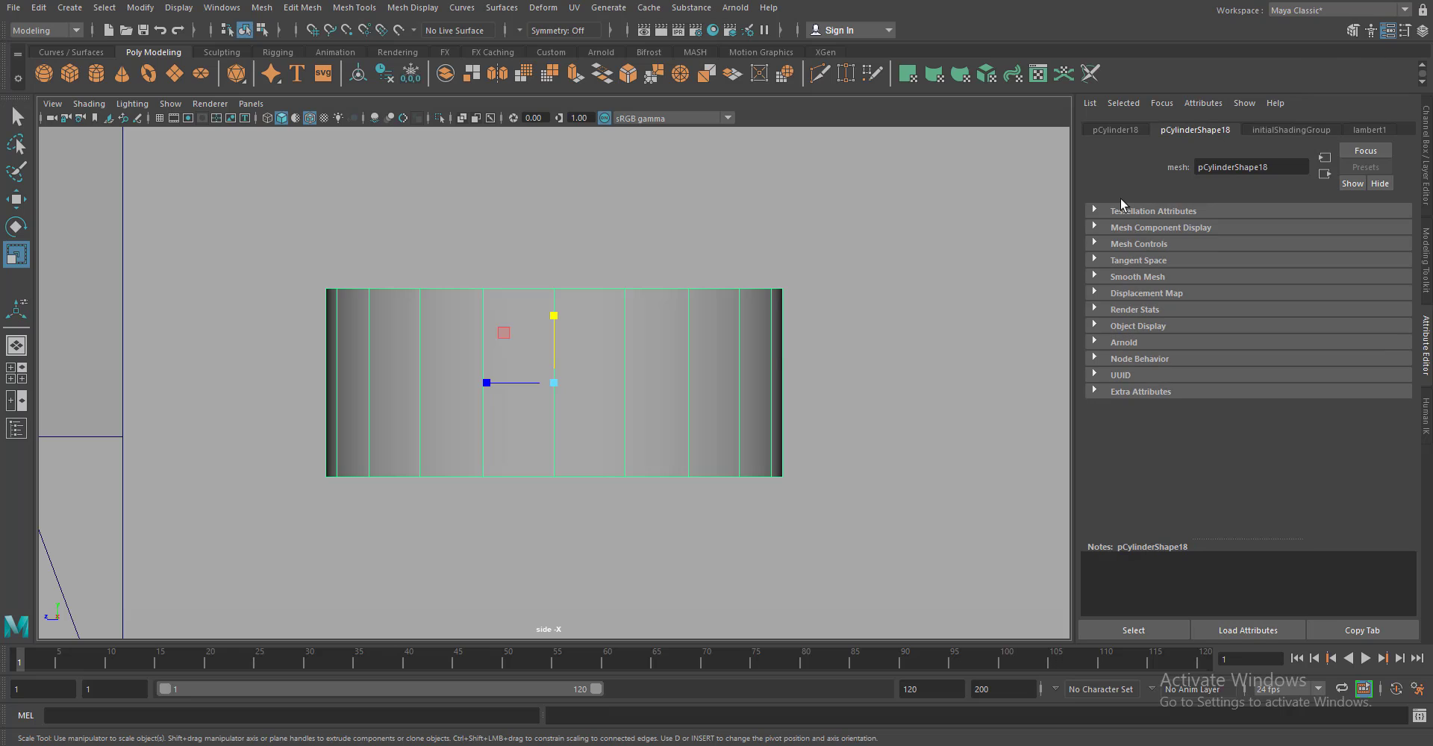
{"action": "scroll", "scroll_direction": "up", "scroll_amount": 3}
{"action": "left_click", "coordinate": [360, 13]}
{"action": "left_click", "coordinate": [418, 119]}
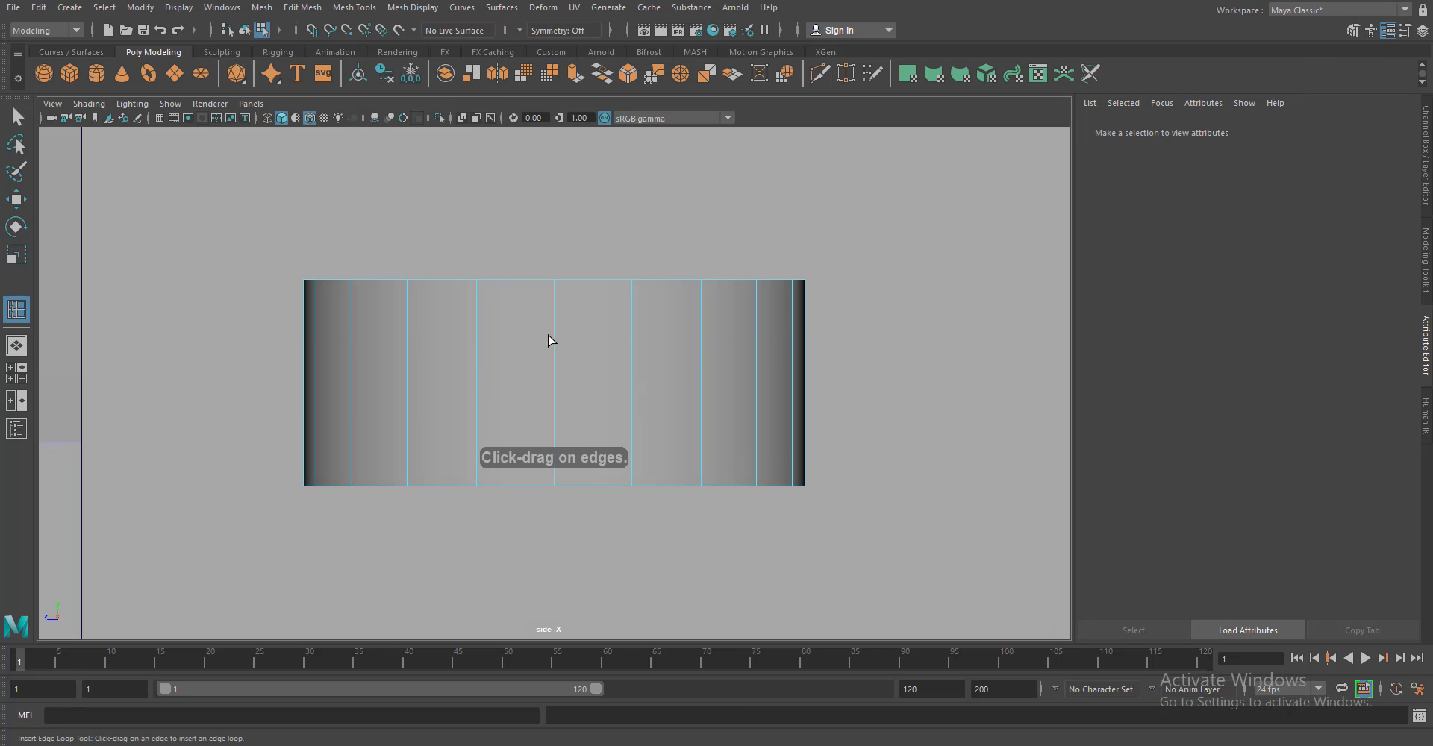
{"action": "left_click", "coordinate": [559, 333]}
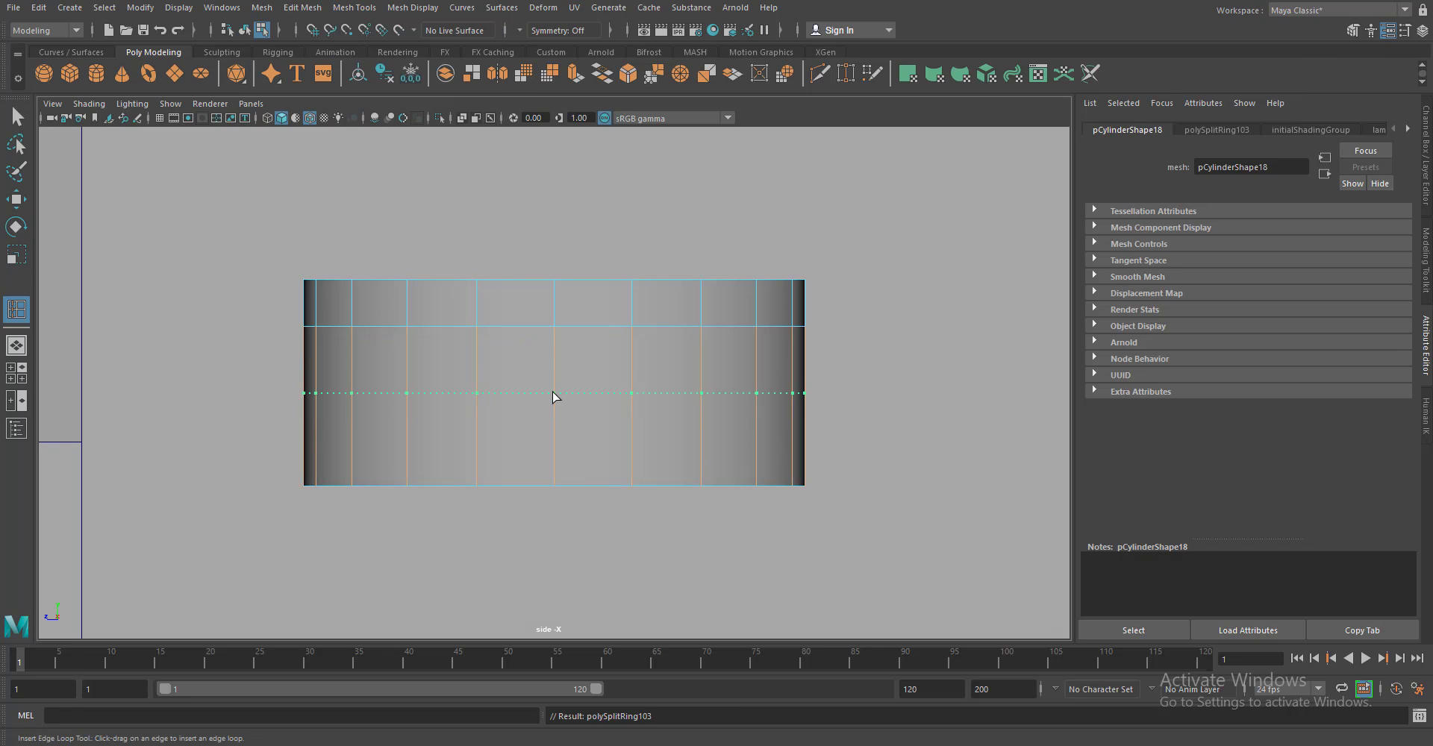
{"action": "left_click", "coordinate": [16, 195]}
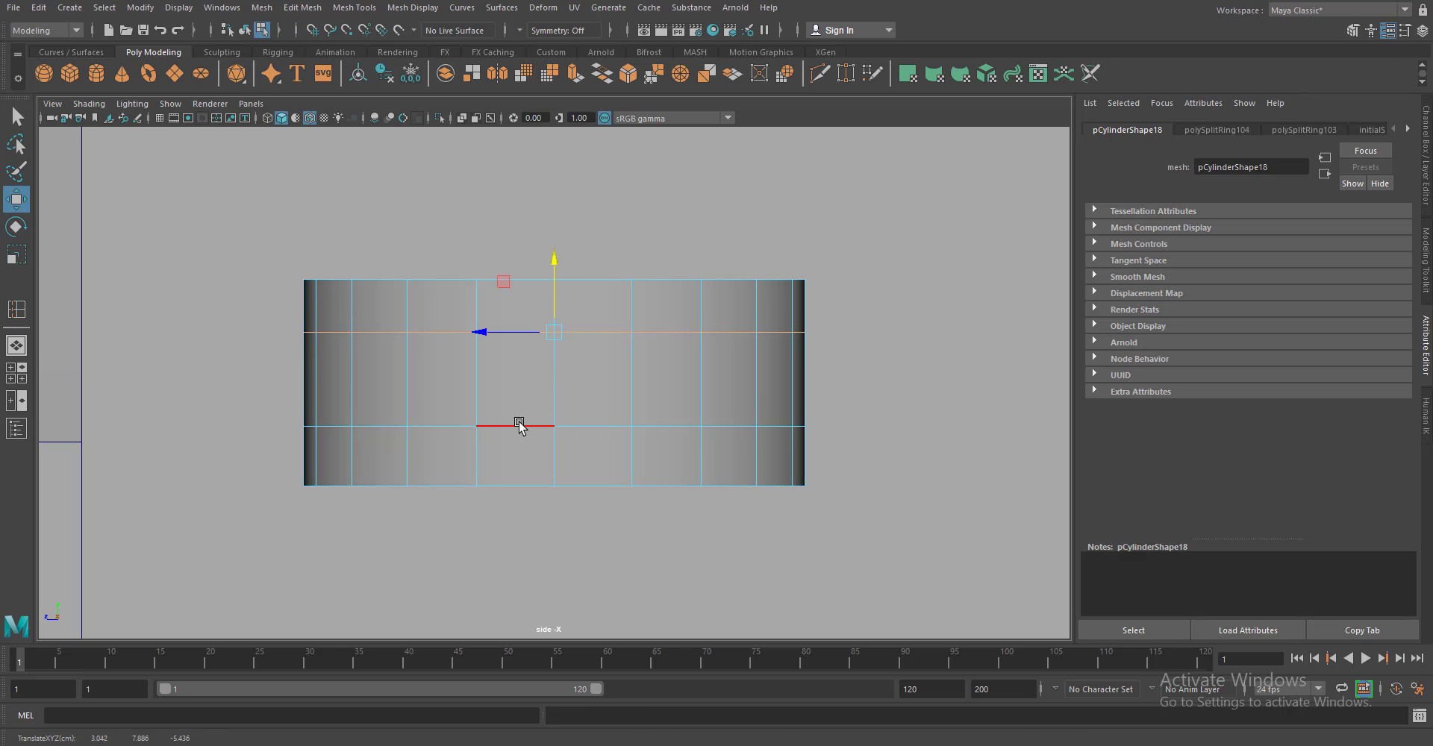
{"action": "left_click", "coordinate": [519, 424]}
{"action": "key", "text": "ctrl+F11"}
{"action": "key", "text": "space"}
{"action": "key", "text": "space"}
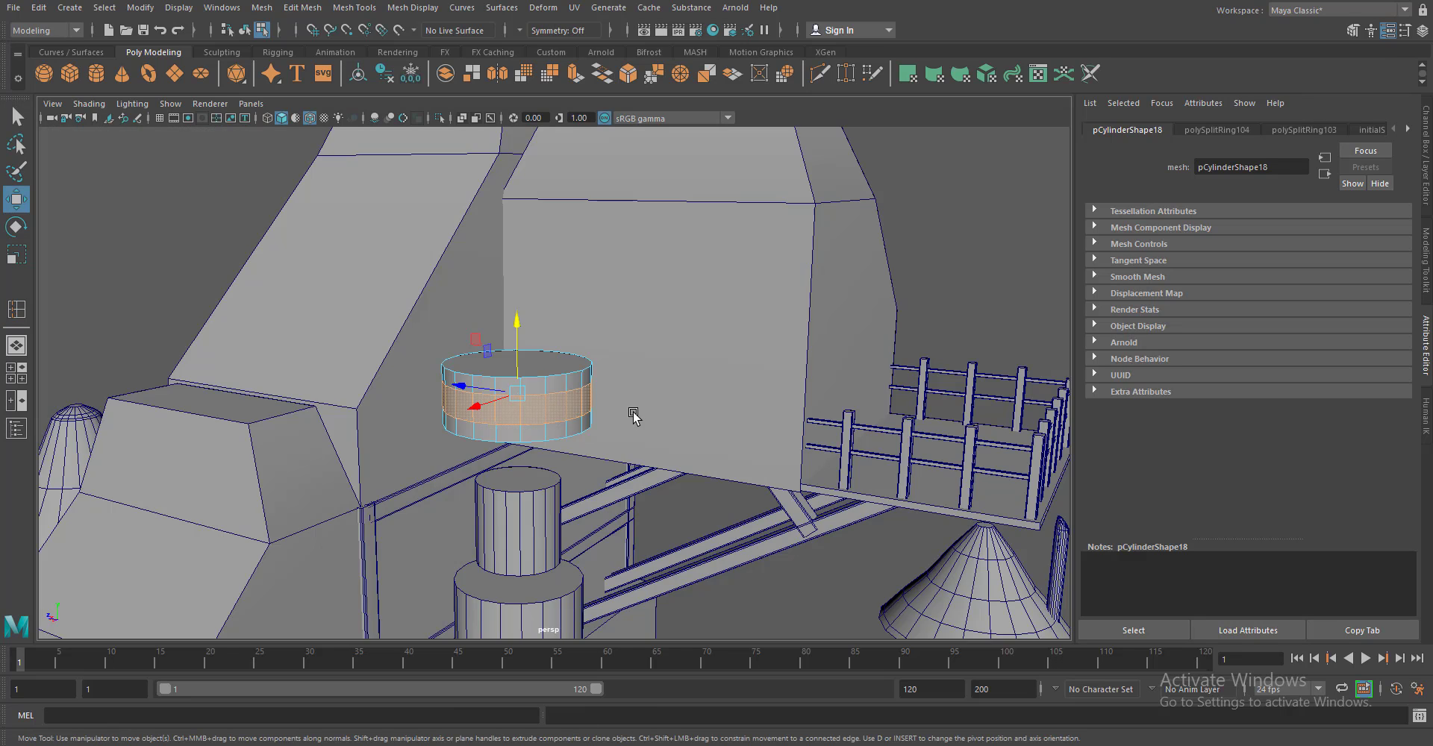
{"action": "key", "text": "f"}
{"action": "key", "text": "ctrl+e"}
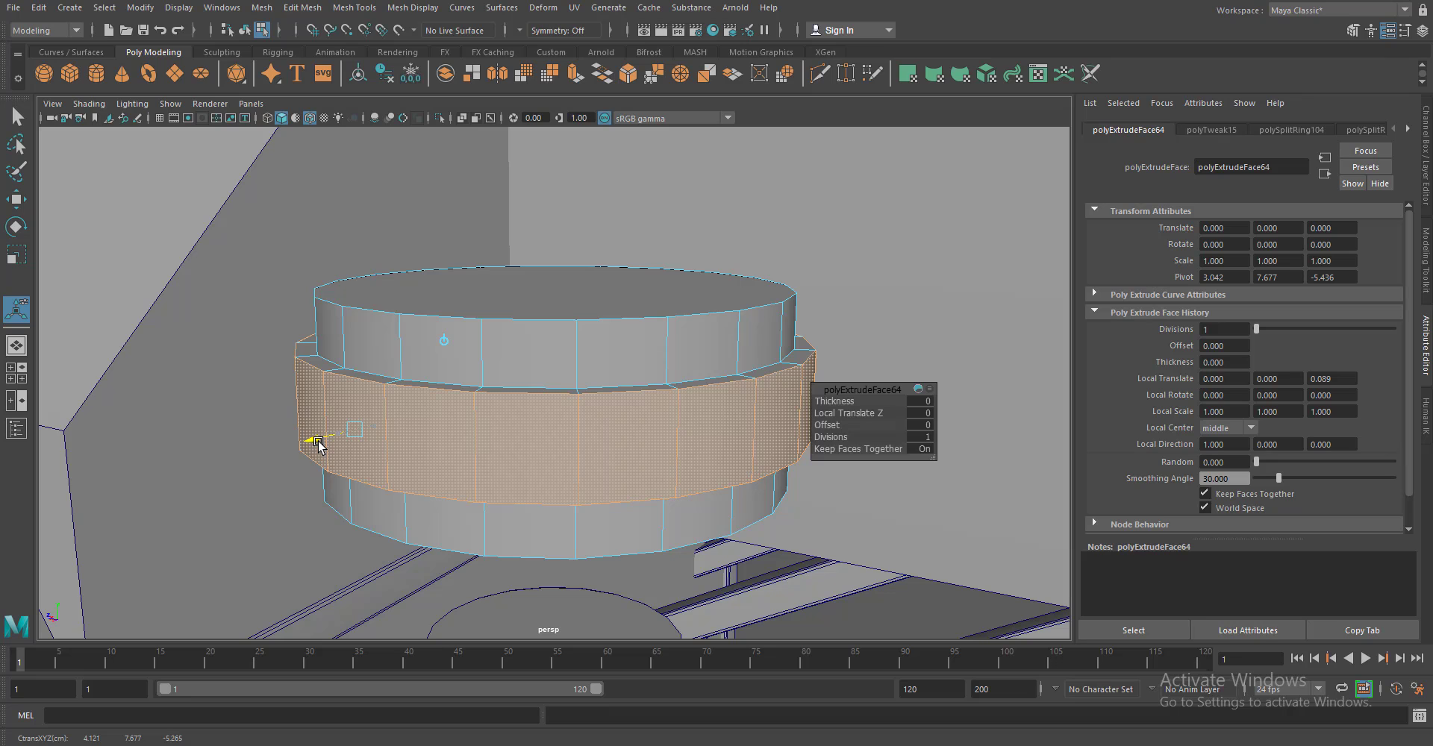
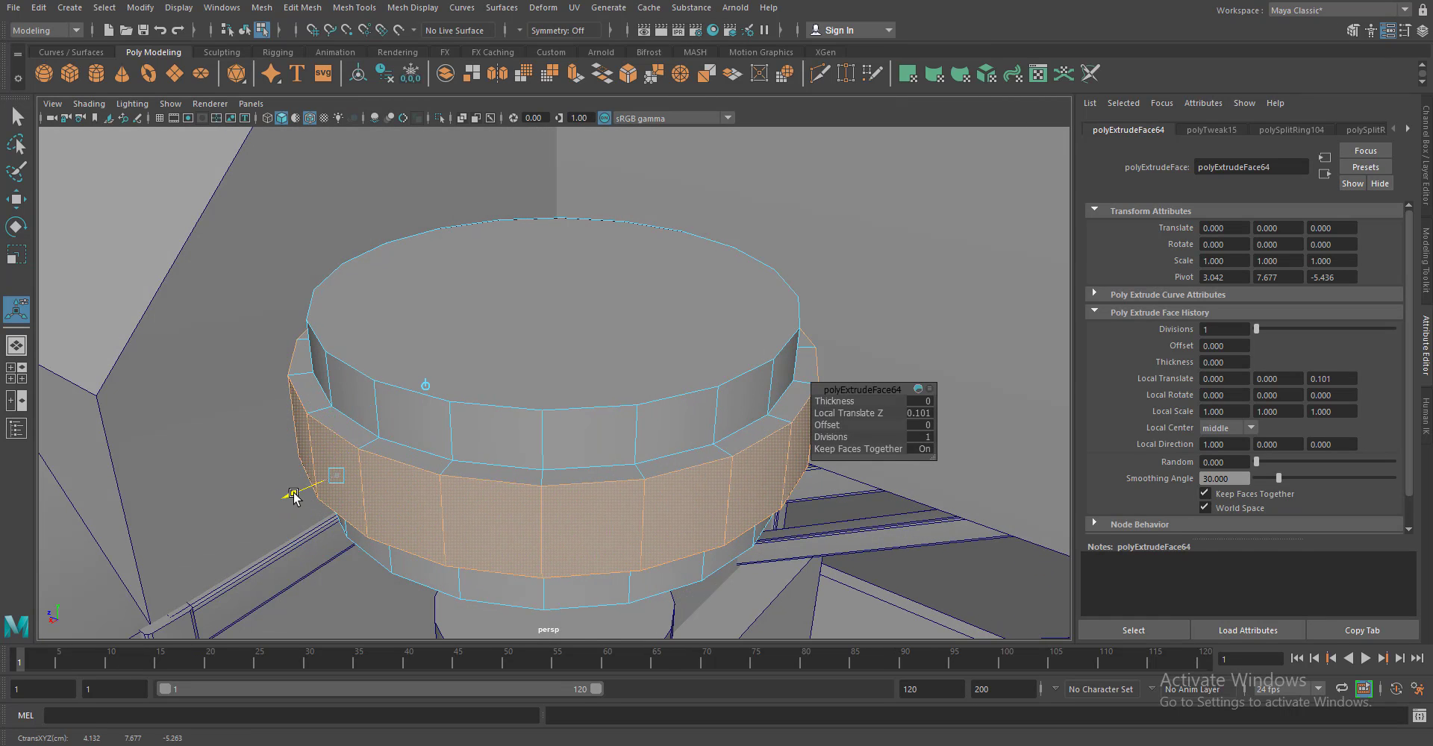
Insert two edge loops on the ring, one around its side and one near the bottom rim
{"action": "left_click_drag", "start_coordinate": [602, 351], "coordinate": [672, 333]}
{"action": "left_click", "coordinate": [402, 10]}
{"action": "left_click_drag", "start_coordinate": [492, 329], "coordinate": [478, 385]}
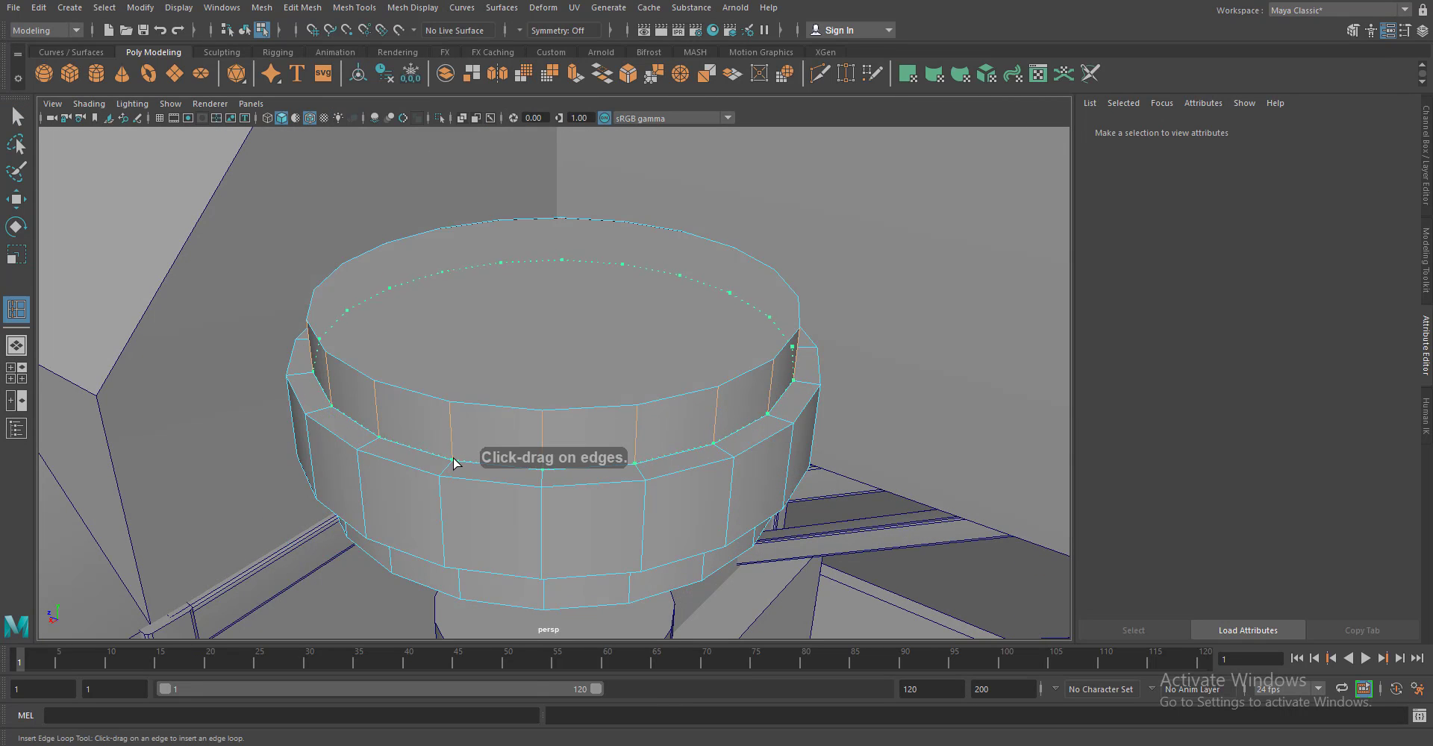
{"action": "left_click", "coordinate": [454, 463]}
{"action": "left_click_drag", "start_coordinate": [453, 466], "coordinate": [608, 258]}
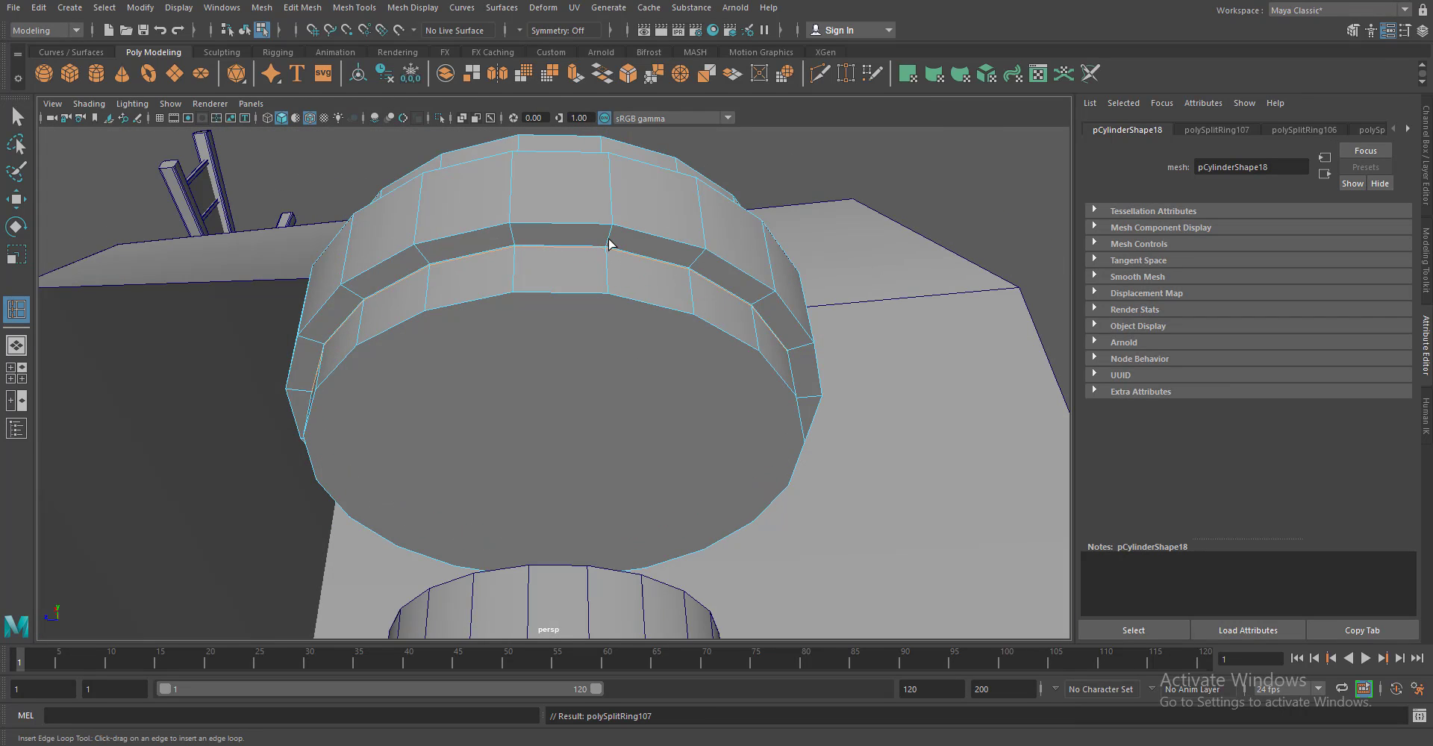
{"action": "left_click", "coordinate": [605, 246]}
Extrude the ring's bottom and top faces inward twice each, checking the 3 smooth preview
{"action": "key", "text": "w"}
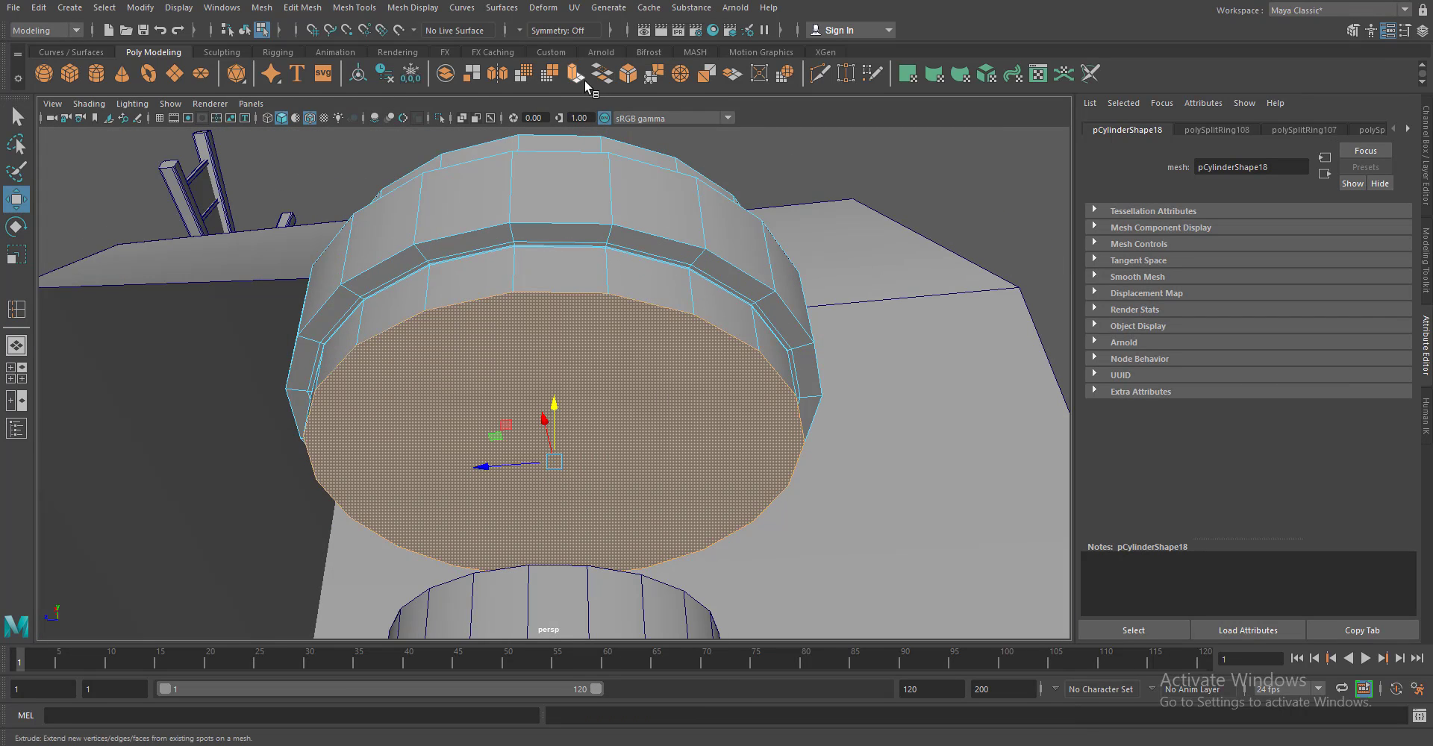
{"action": "left_click", "coordinate": [586, 82]}
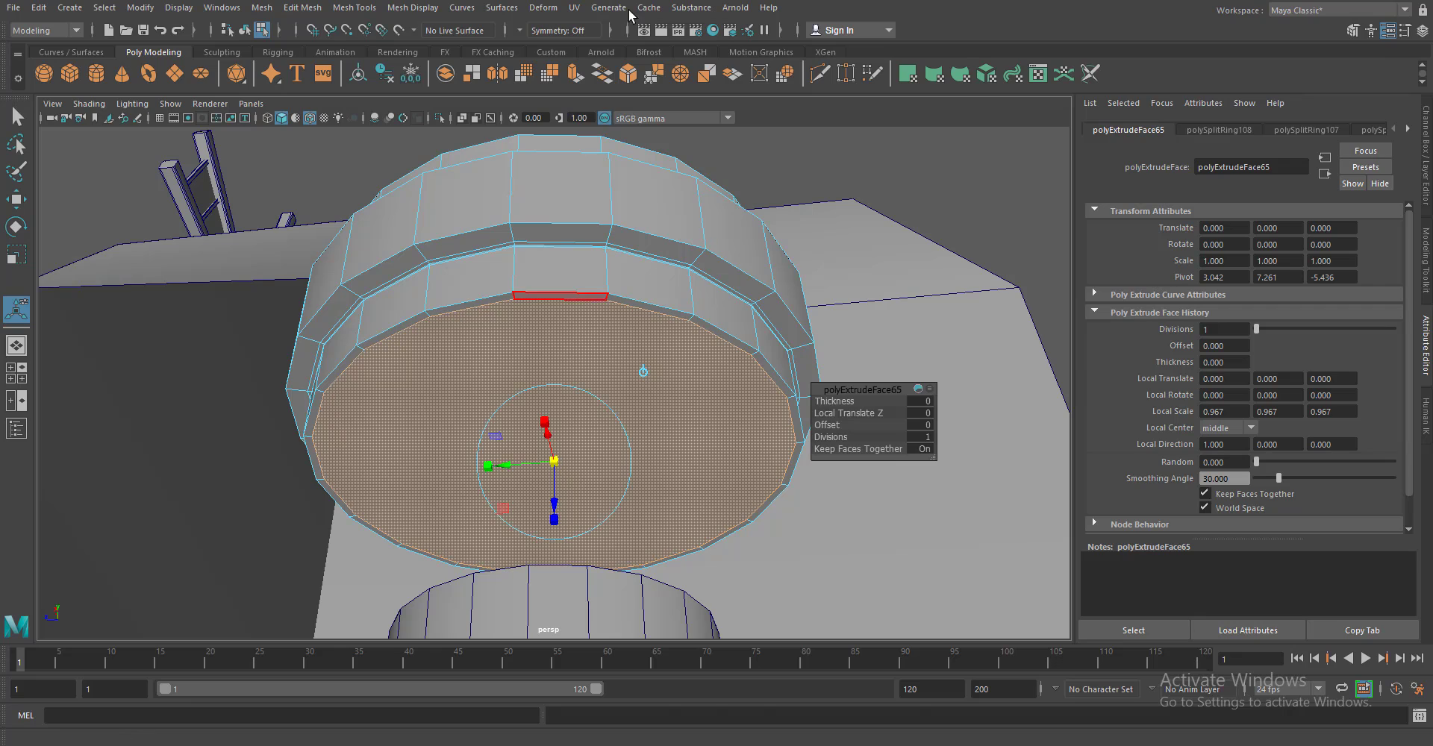
{"action": "key", "text": "3"}
{"action": "key", "text": "ctrl+e"}
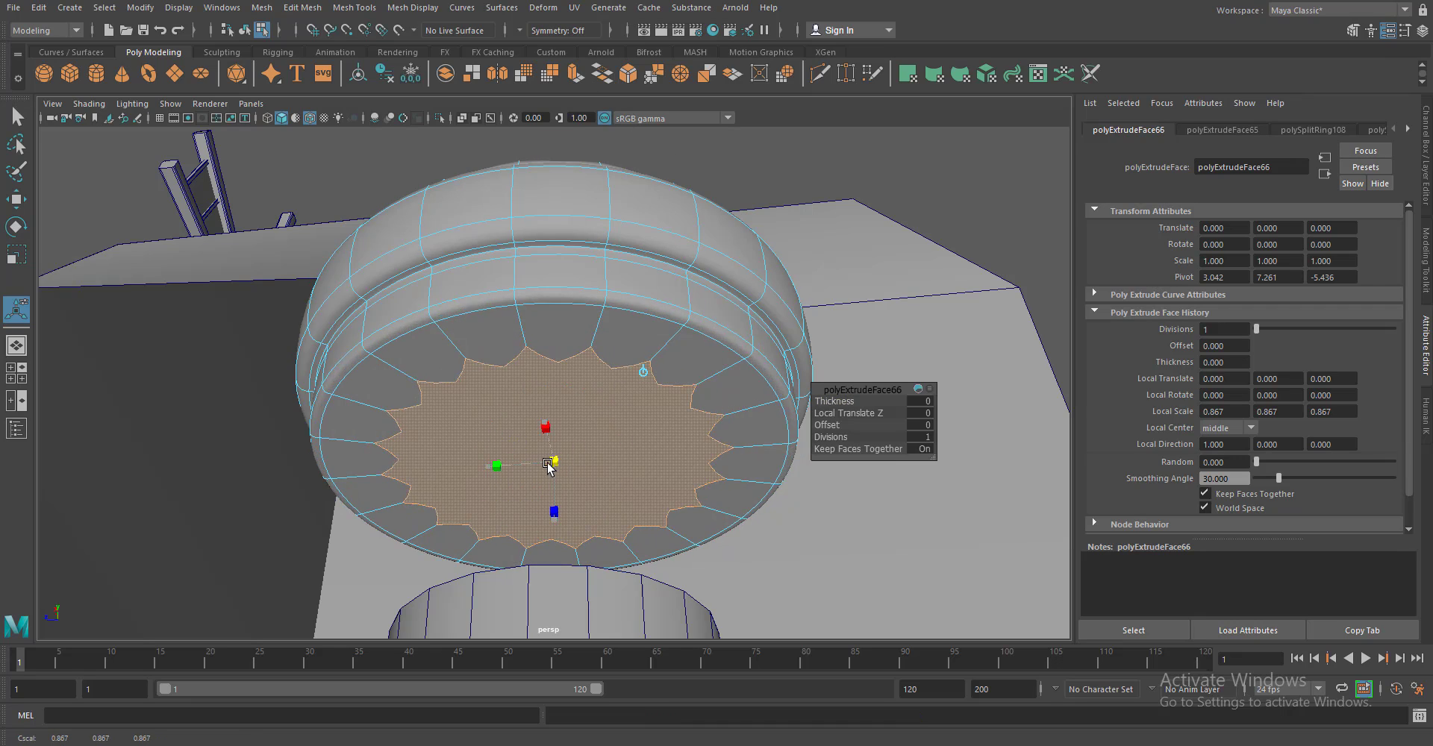
{"action": "left_click_drag", "start_coordinate": [603, 196], "coordinate": [598, 346]}
{"action": "key", "text": "ctrl+e"}
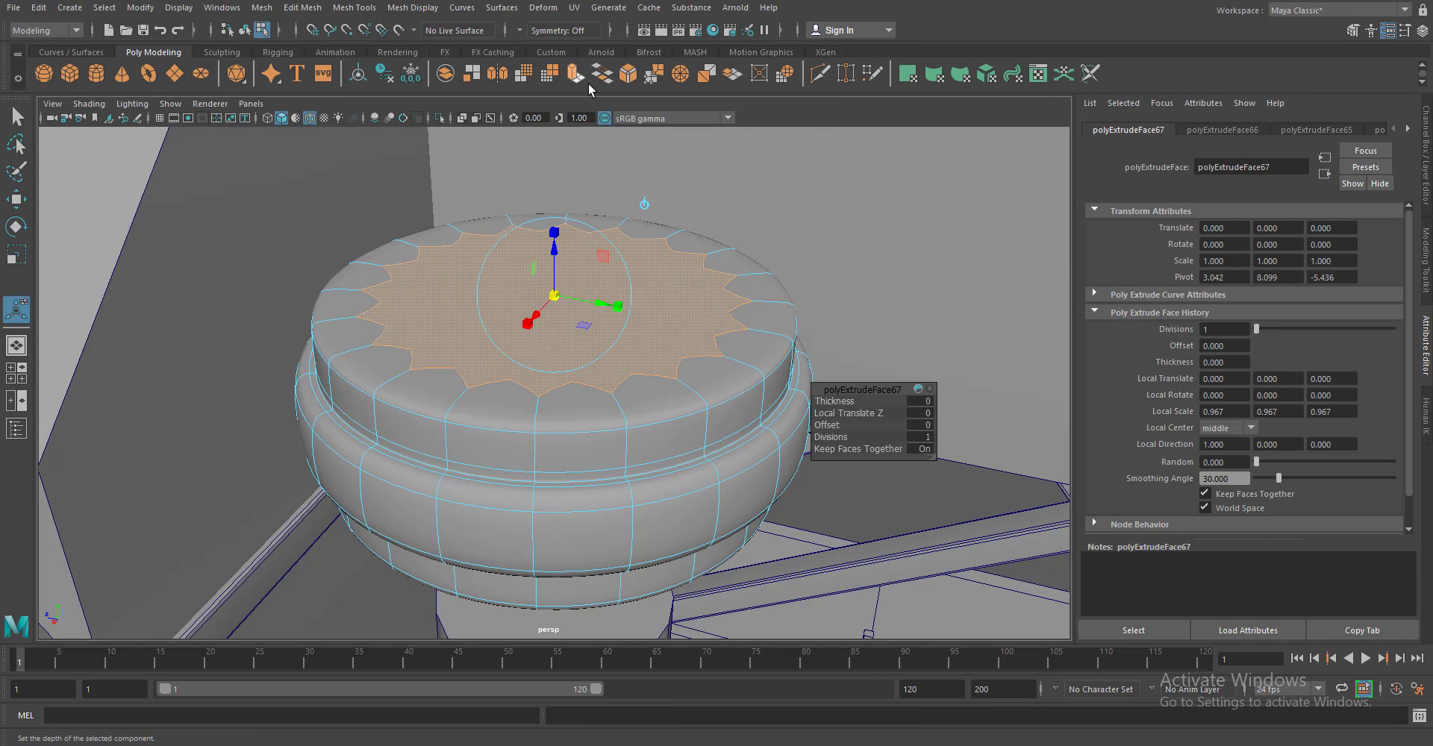
{"action": "key", "text": "ctrl+e"}
{"action": "left_click_drag", "start_coordinate": [601, 480], "coordinate": [585, 451]}
{"action": "key", "text": "F8"}
With smooth preview off, insert an edge loop near the ring's top rim
{"action": "key", "text": "1"}
{"action": "left_click", "coordinate": [539, 302]}
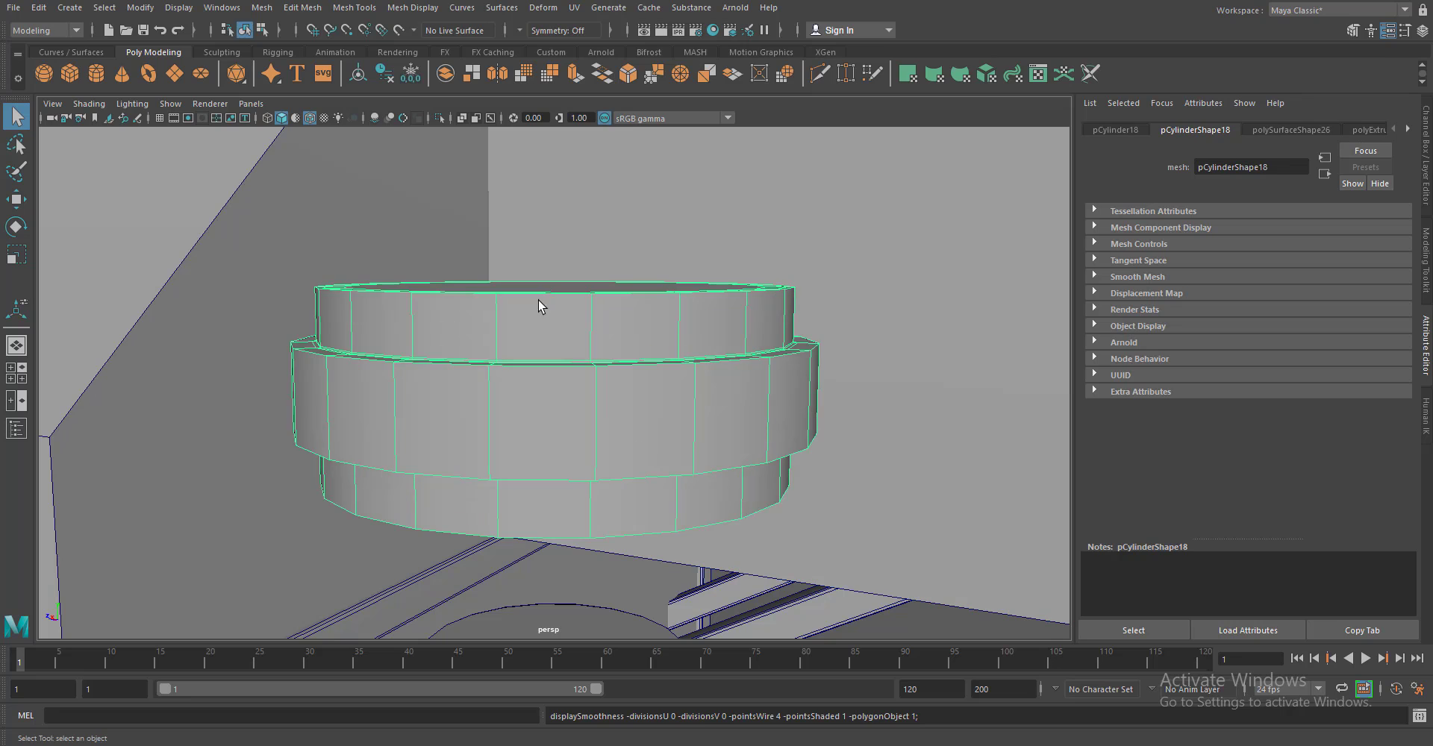
{"action": "left_click", "coordinate": [354, 7]}
{"action": "left_click", "coordinate": [396, 99]}
{"action": "left_click", "coordinate": [501, 300]}
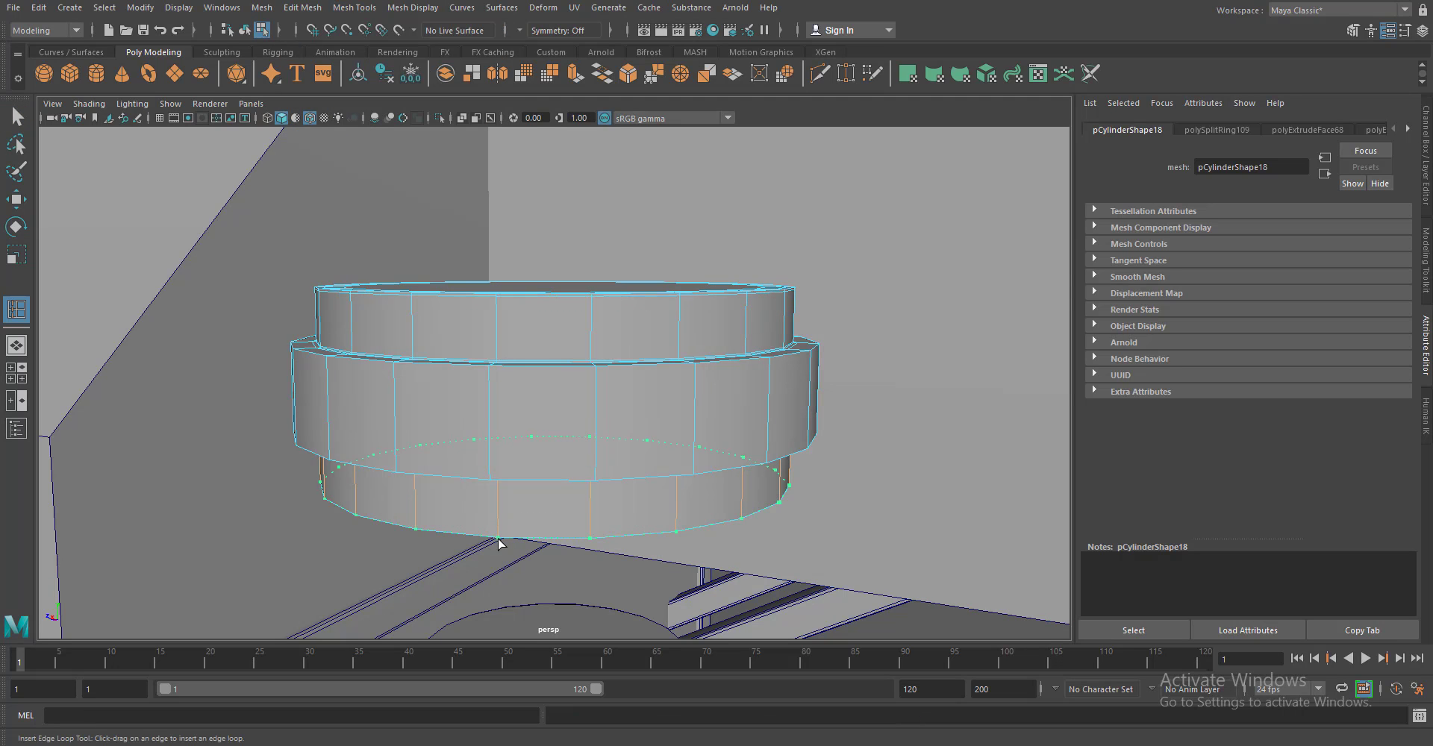
Move the ring down and shrink it slightly so it sits on the pillar base
{"action": "key", "text": "w"}
{"action": "key", "text": "F8"}
{"action": "scroll", "scroll_direction": "down", "scroll_amount": 3}
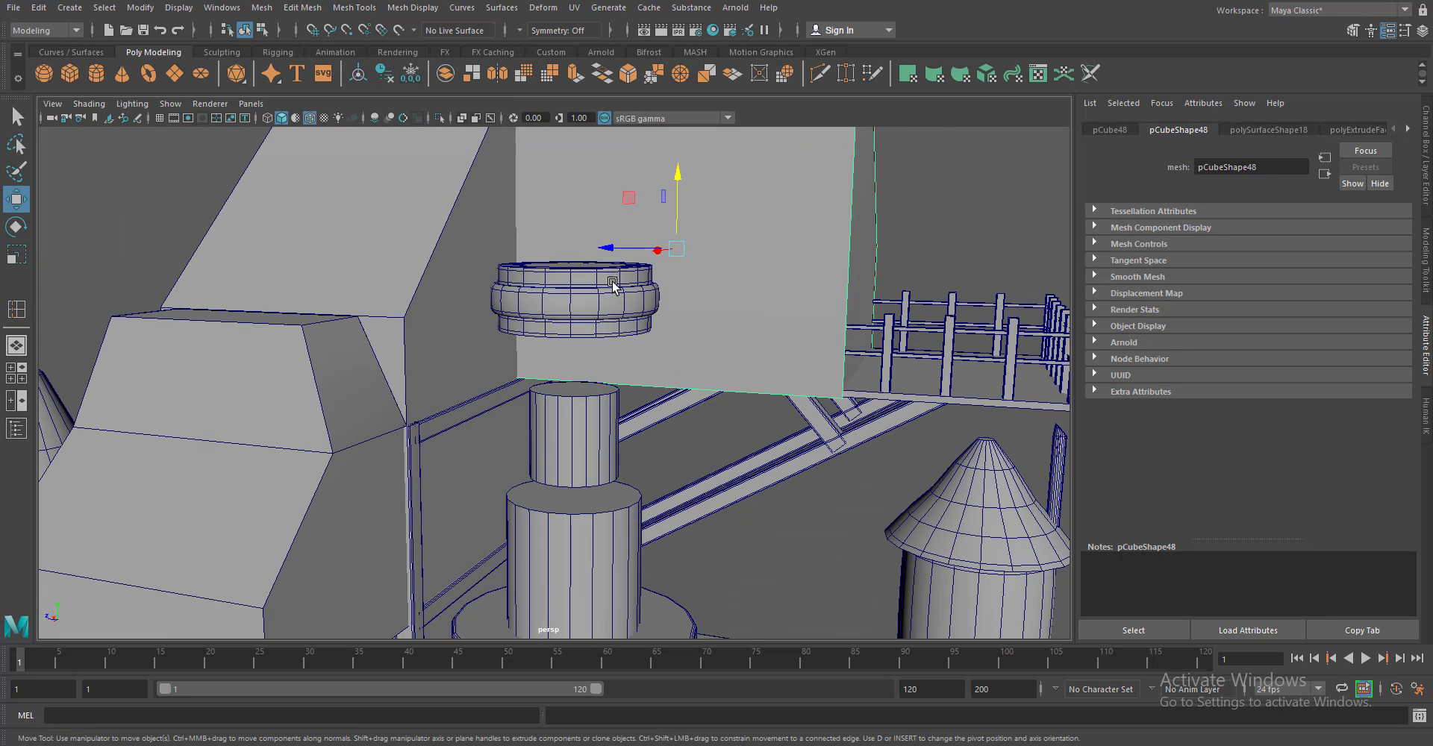
{"action": "left_click_drag", "start_coordinate": [572, 225], "coordinate": [572, 426]}
{"action": "scroll", "scroll_direction": "down", "scroll_amount": 3}
{"action": "left_click_drag", "start_coordinate": [567, 380], "coordinate": [722, 459]}
{"action": "scroll", "scroll_direction": "down", "scroll_amount": 3}
{"action": "scroll", "scroll_direction": "down", "scroll_amount": 3}
{"action": "scroll", "scroll_direction": "up", "scroll_amount": 3}
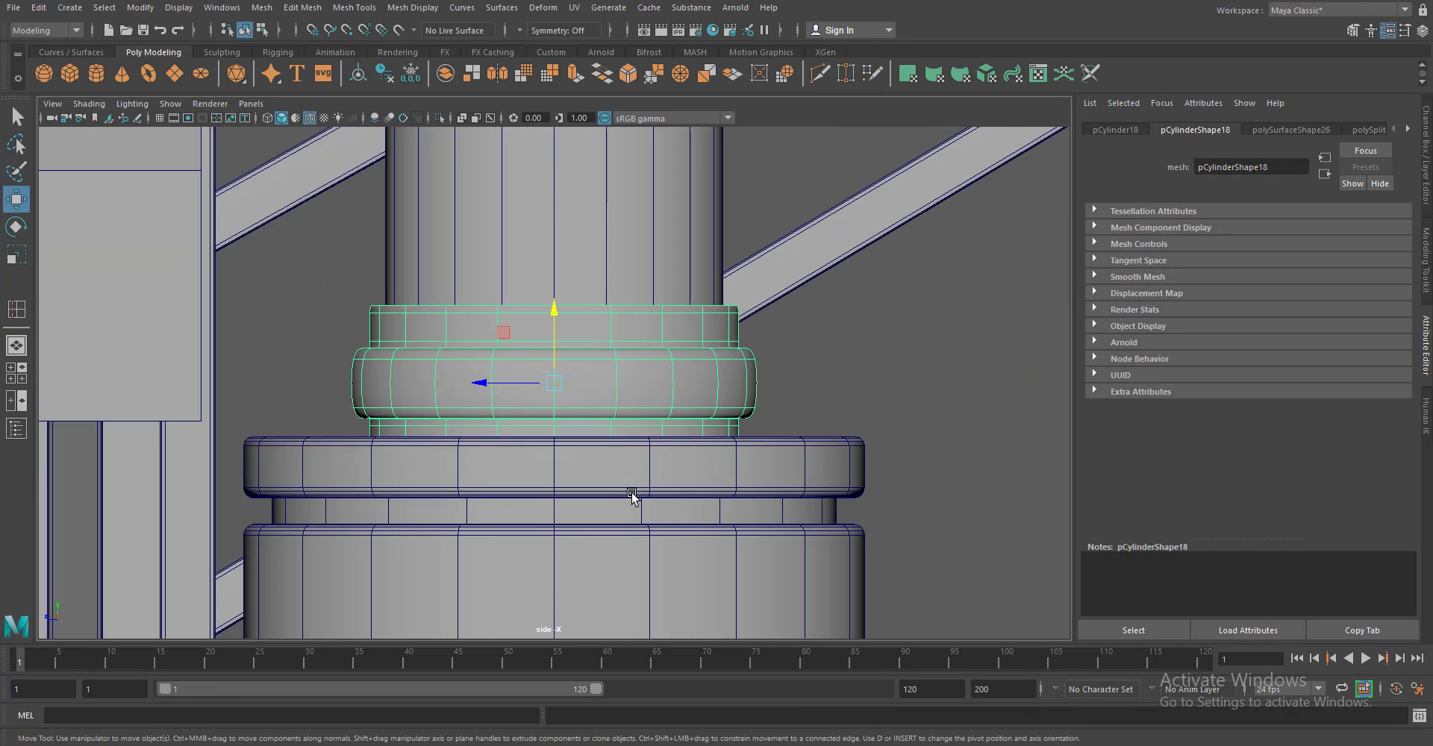
{"action": "key", "text": "r"}
{"action": "left_click_drag", "start_coordinate": [554, 387], "coordinate": [543, 387]}
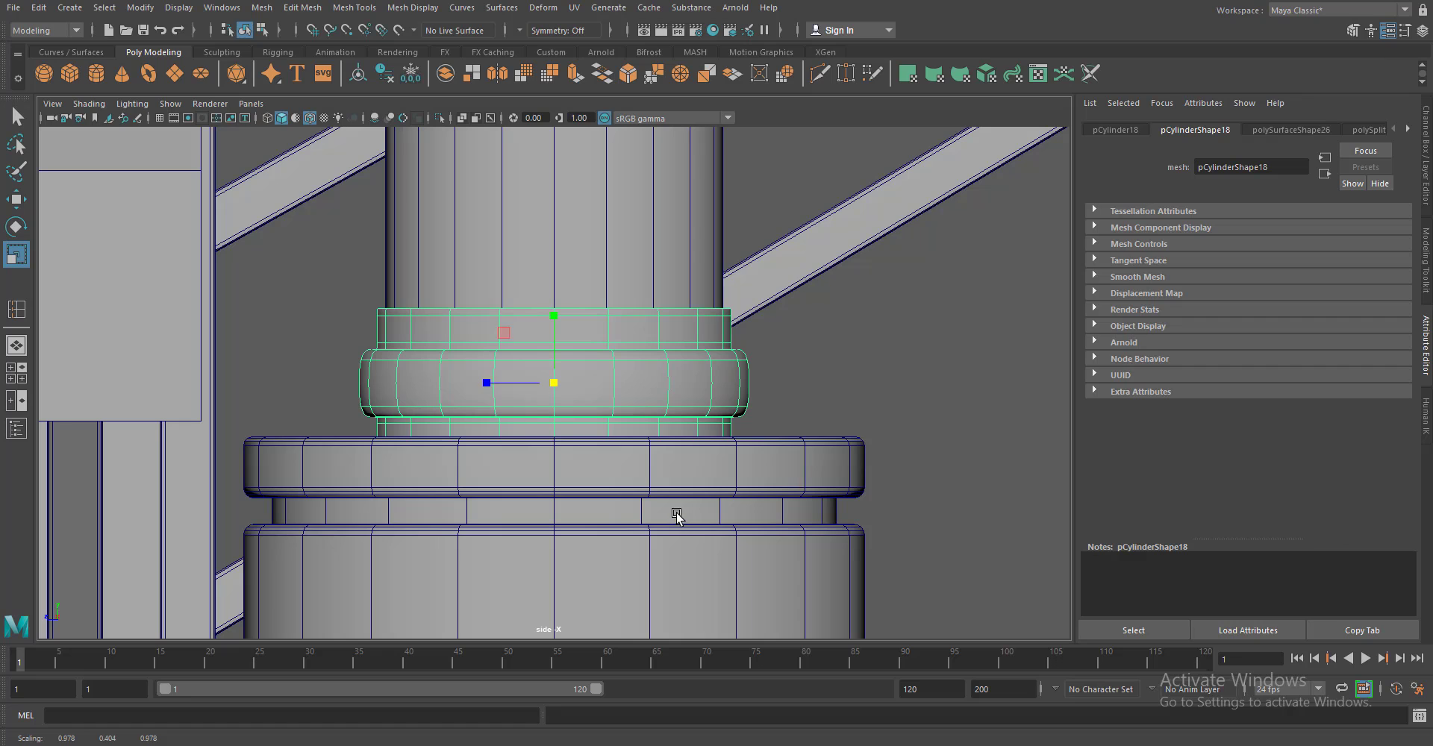
{"action": "key", "text": "w"}
{"action": "left_click_drag", "start_coordinate": [550, 320], "coordinate": [550, 349]}
Place a second ring higher up the pillar and scale the upper pillar section narrower
{"action": "scroll", "scroll_direction": "down", "scroll_amount": 3}
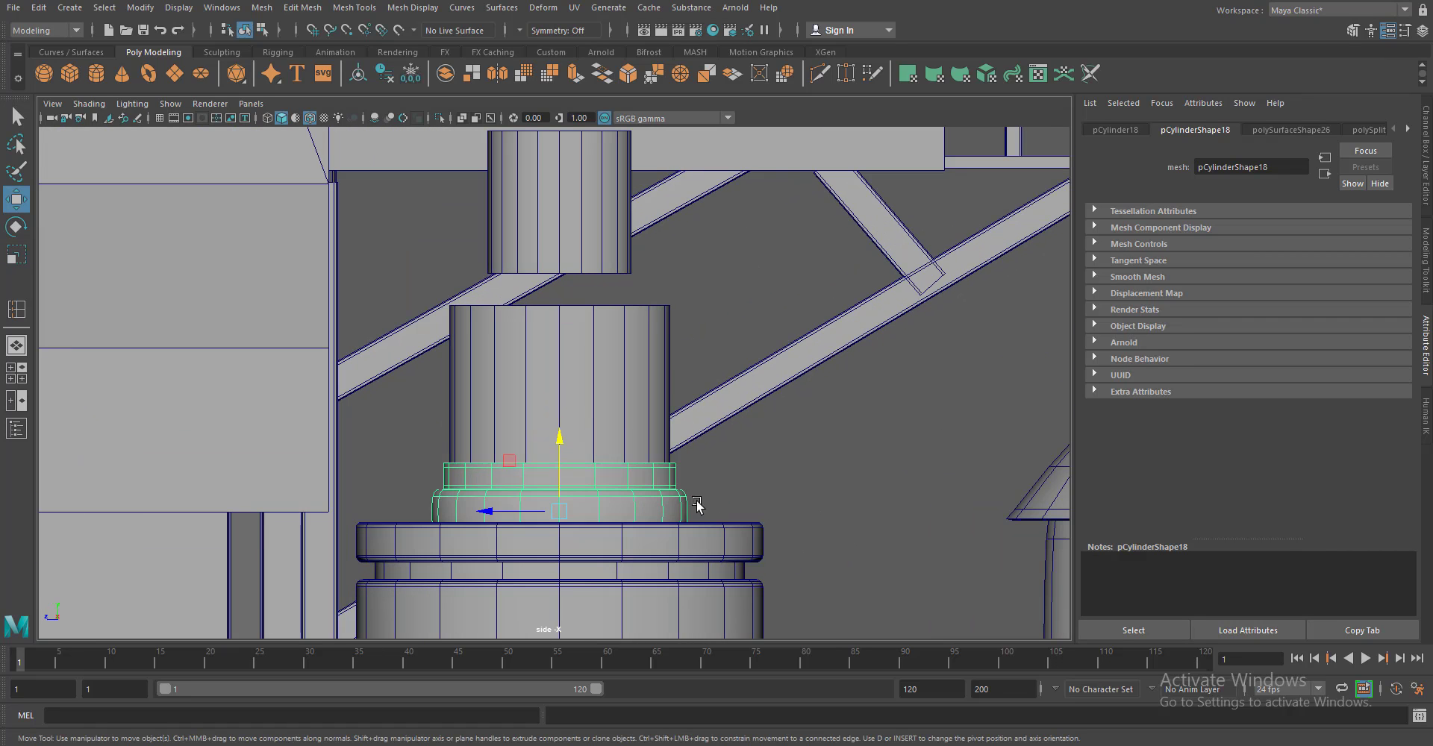
{"action": "left_click_drag", "start_coordinate": [554, 441], "coordinate": [574, 235]}
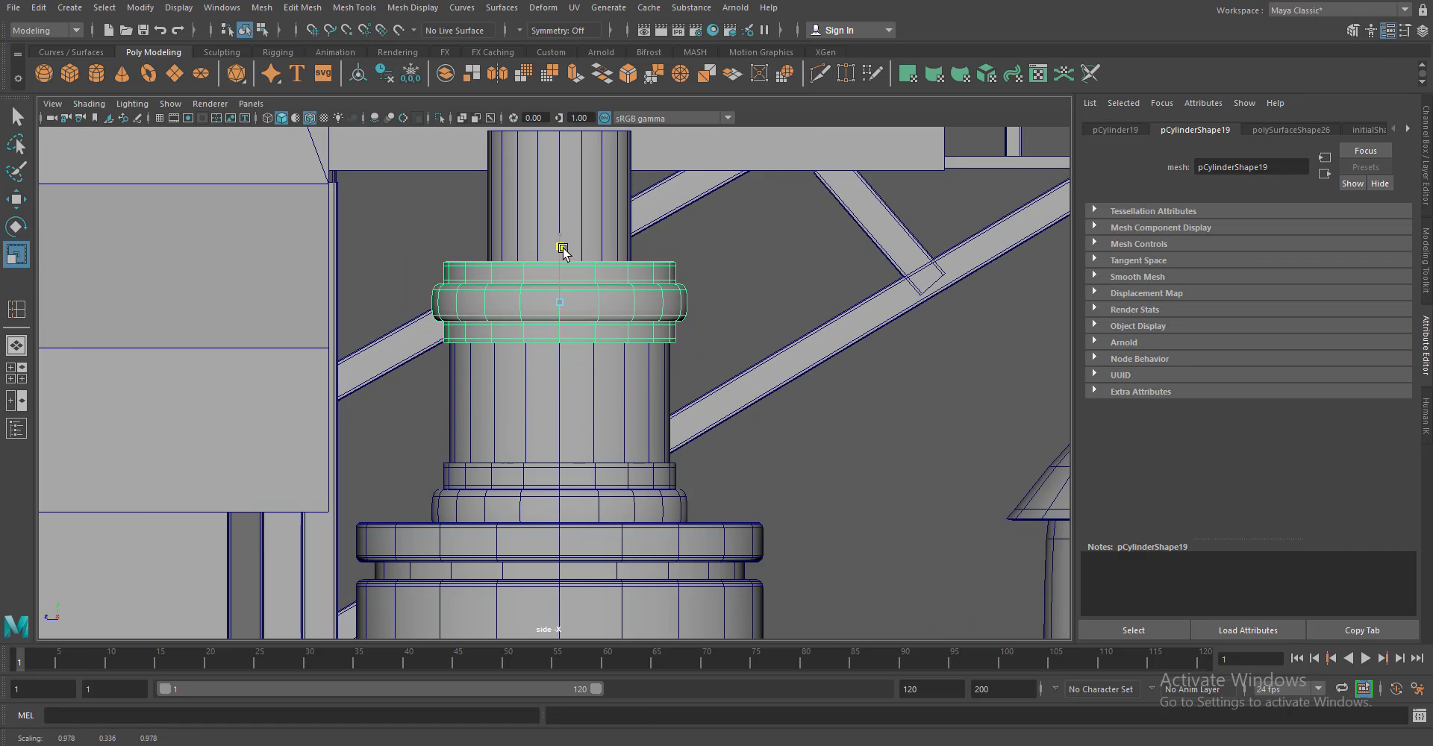
{"action": "key", "text": "r"}
{"action": "left_click", "coordinate": [561, 489]}
{"action": "left_click", "coordinate": [584, 321]}
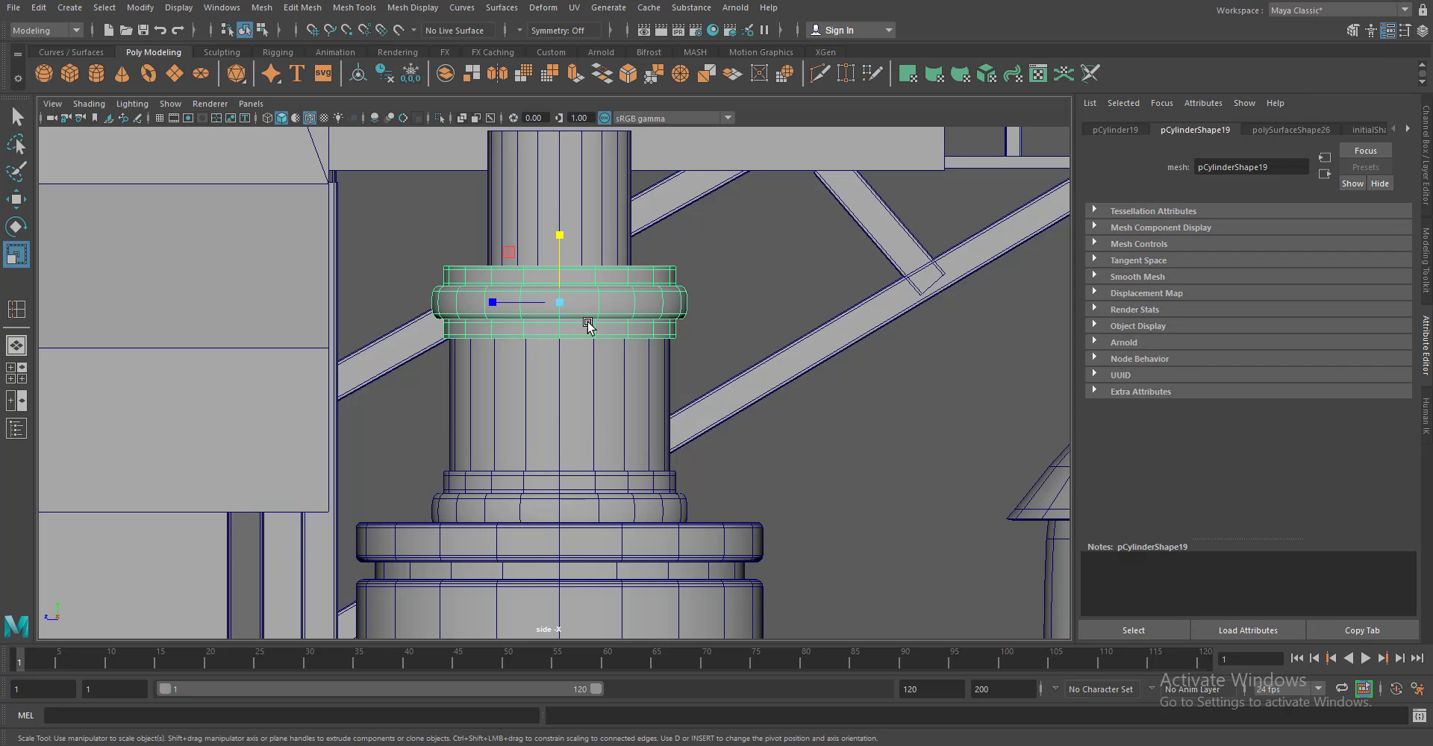
{"action": "scroll", "scroll_direction": "up", "scroll_amount": 3}
{"action": "scroll", "scroll_direction": "up", "scroll_amount": 3}
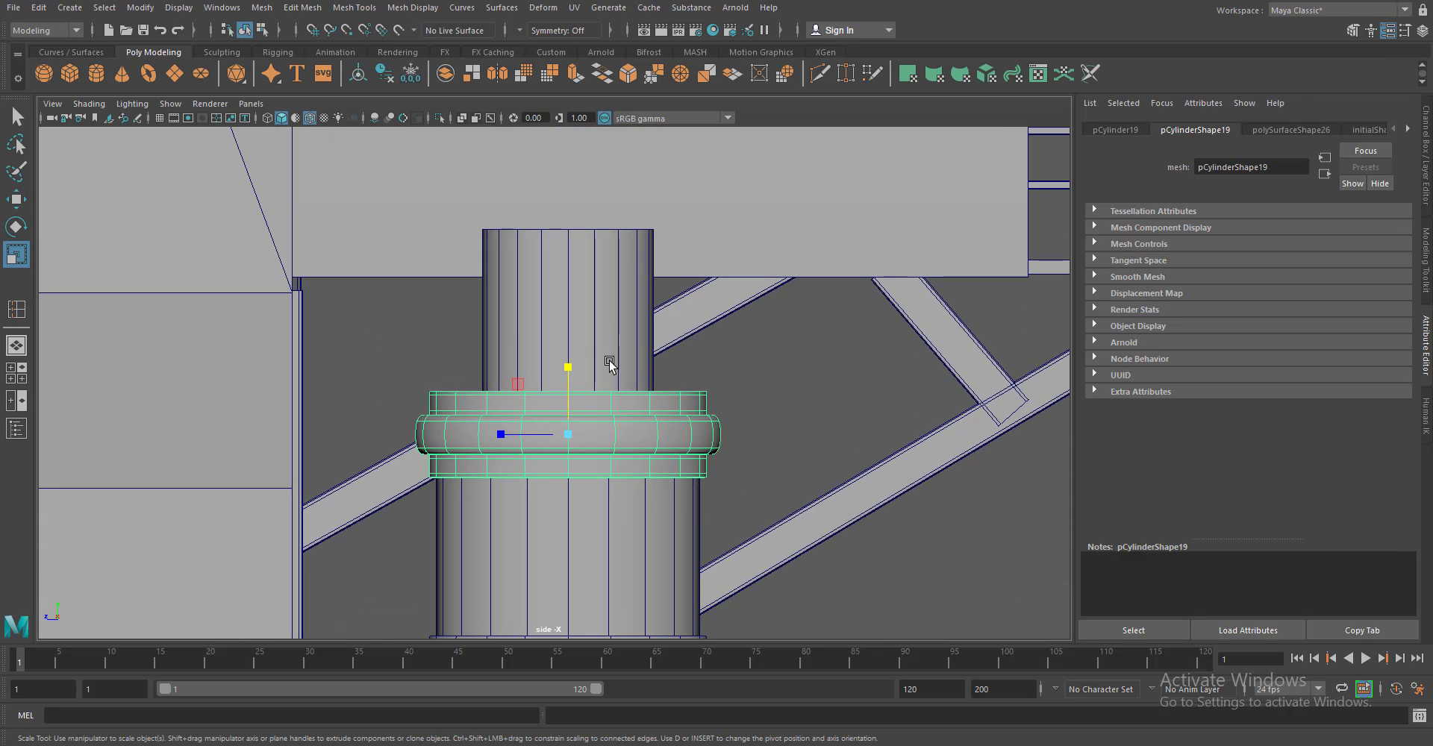
{"action": "left_click", "coordinate": [609, 364]}
{"action": "left_click_drag", "start_coordinate": [573, 321], "coordinate": [608, 342]}
{"action": "key", "text": "space"}
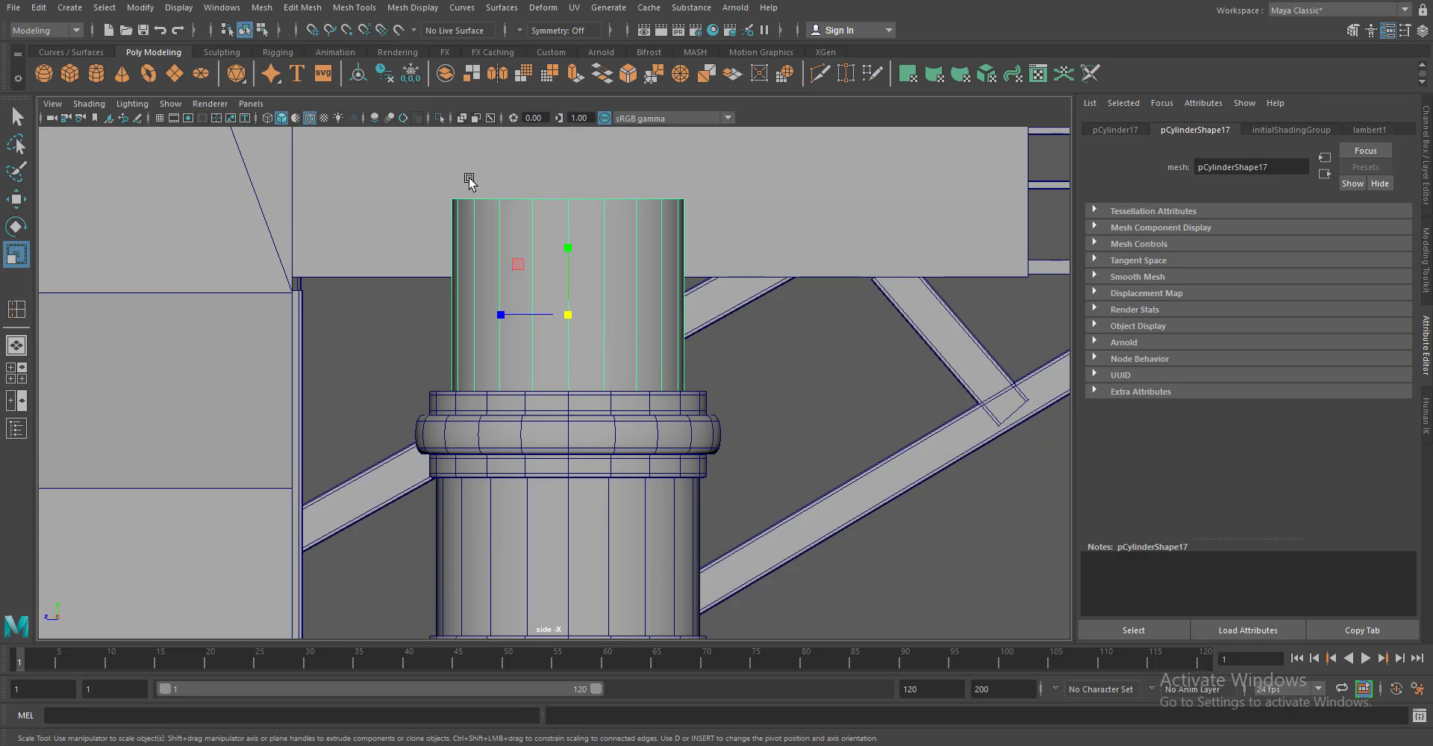
Insert two edge loops on the upper pillar and shrink the face band between them inward
{"action": "left_click", "coordinate": [354, 8]}
{"action": "left_click", "coordinate": [388, 113]}
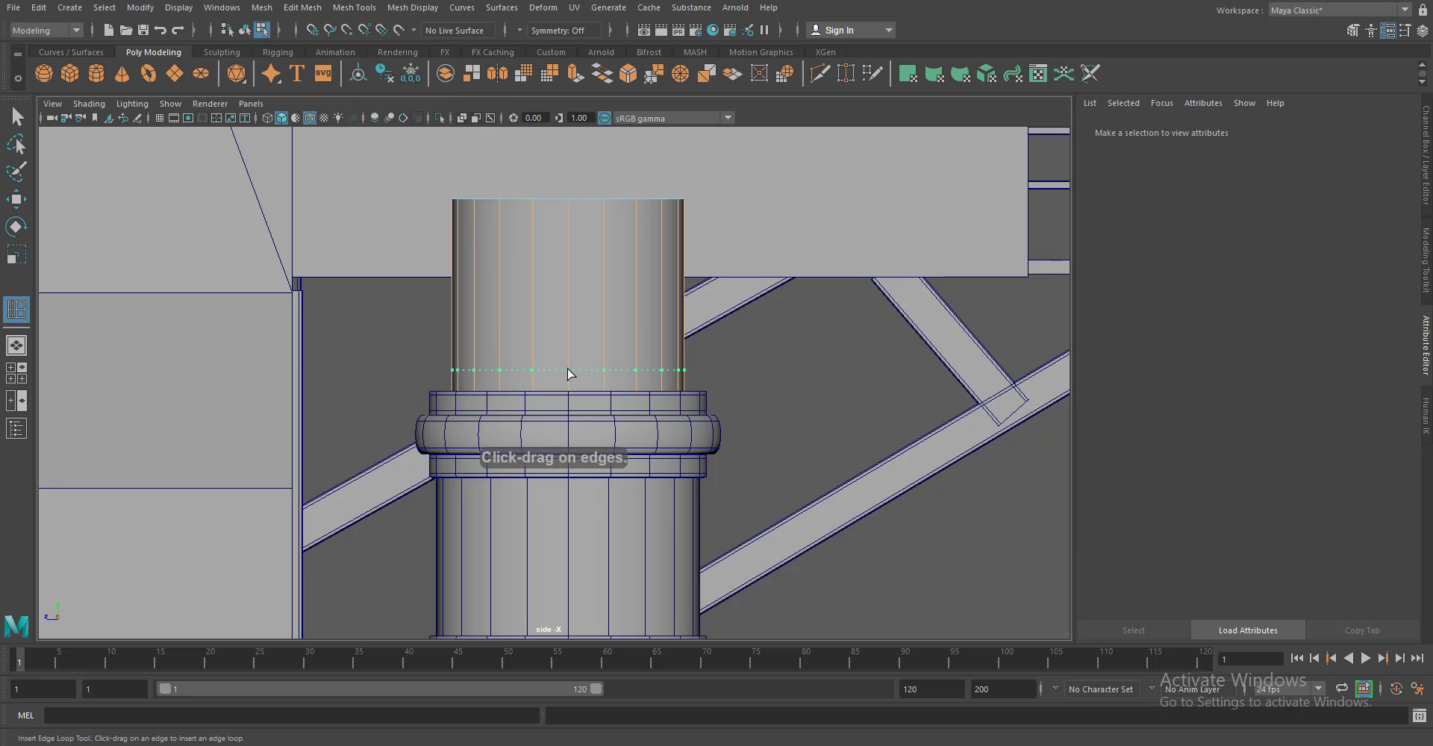
{"action": "left_click_drag", "start_coordinate": [568, 369], "coordinate": [568, 366]}
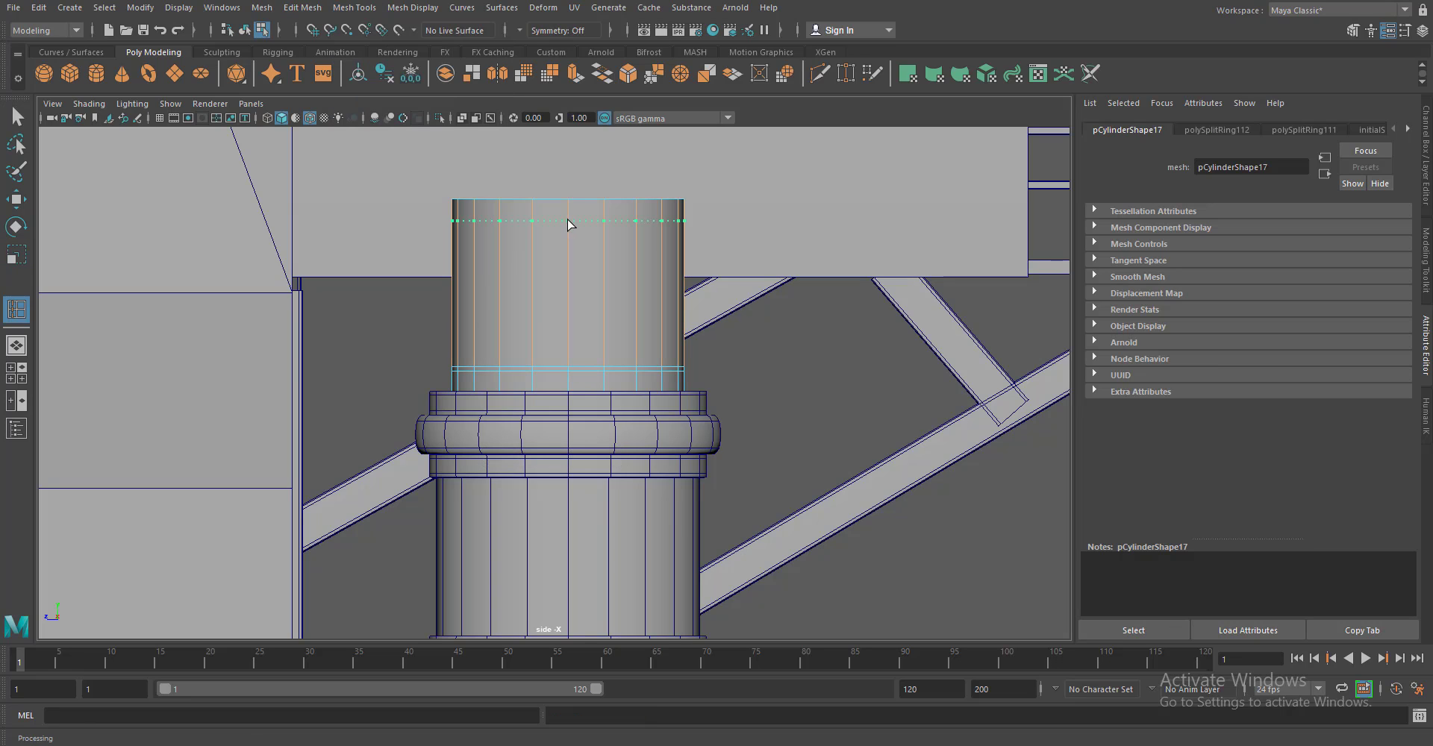
{"action": "left_click", "coordinate": [568, 233]}
{"action": "double_click", "coordinate": [597, 310]}
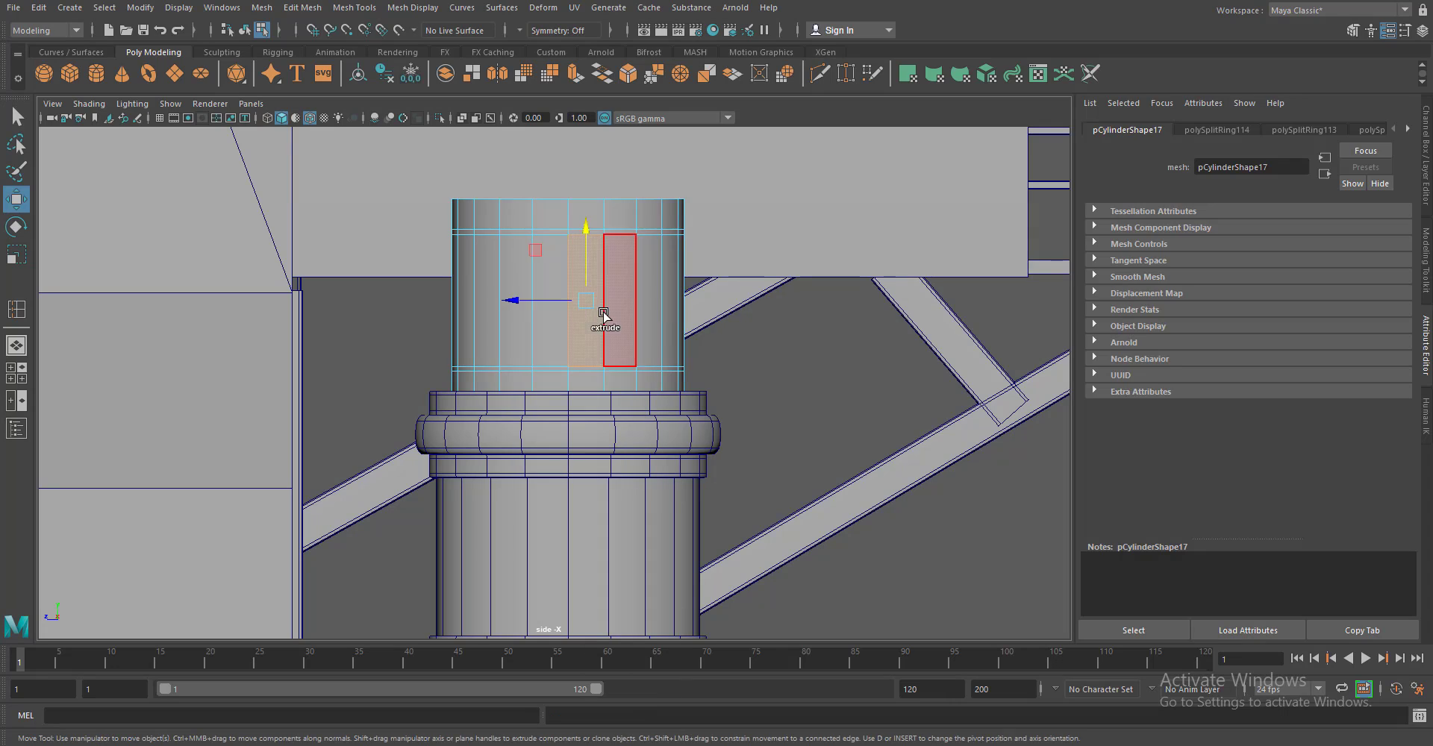
{"action": "key", "text": "r"}
{"action": "left_click_drag", "start_coordinate": [586, 310], "coordinate": [552, 310]}
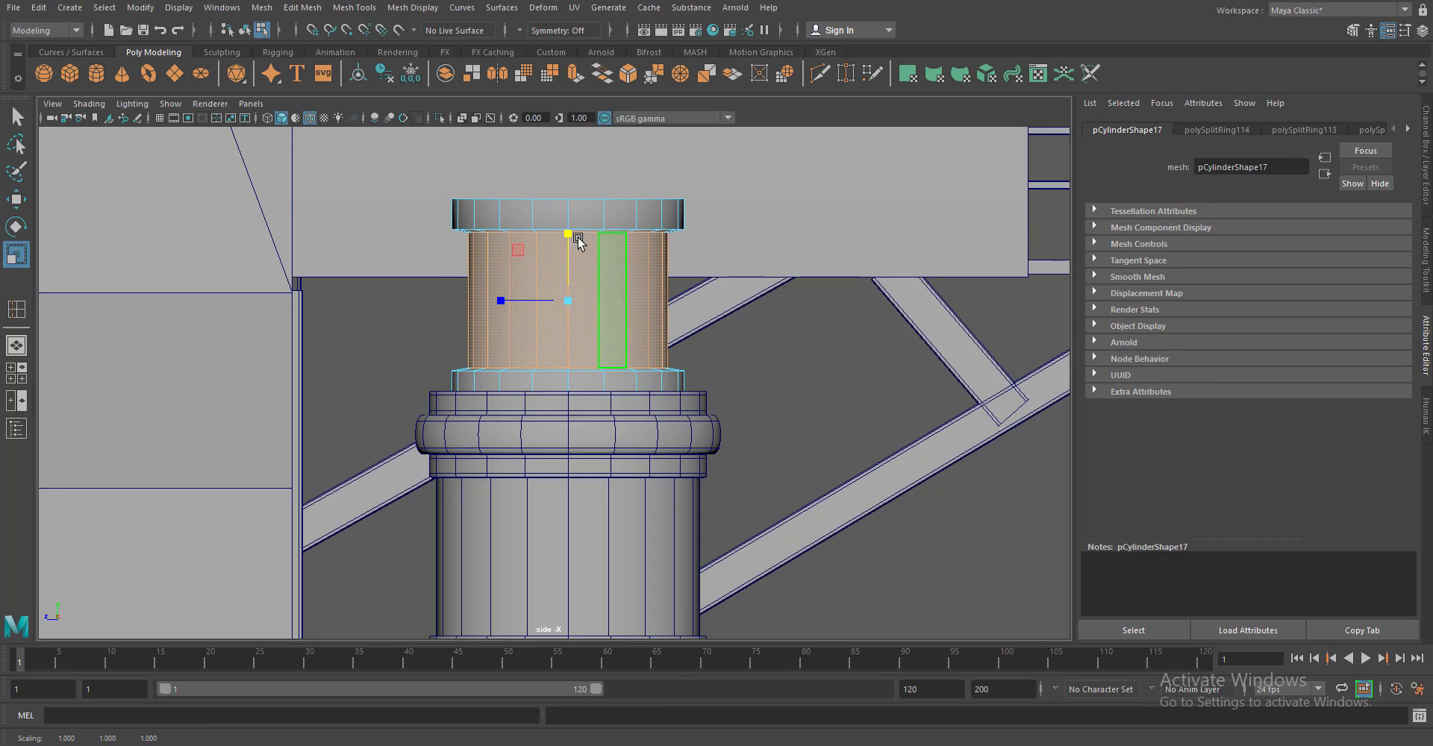
In perspective view, extrude the pillar's top face and scale it down slightly
{"action": "key", "text": "space"}
{"action": "left_click", "coordinate": [578, 240]}
{"action": "key", "text": "f"}
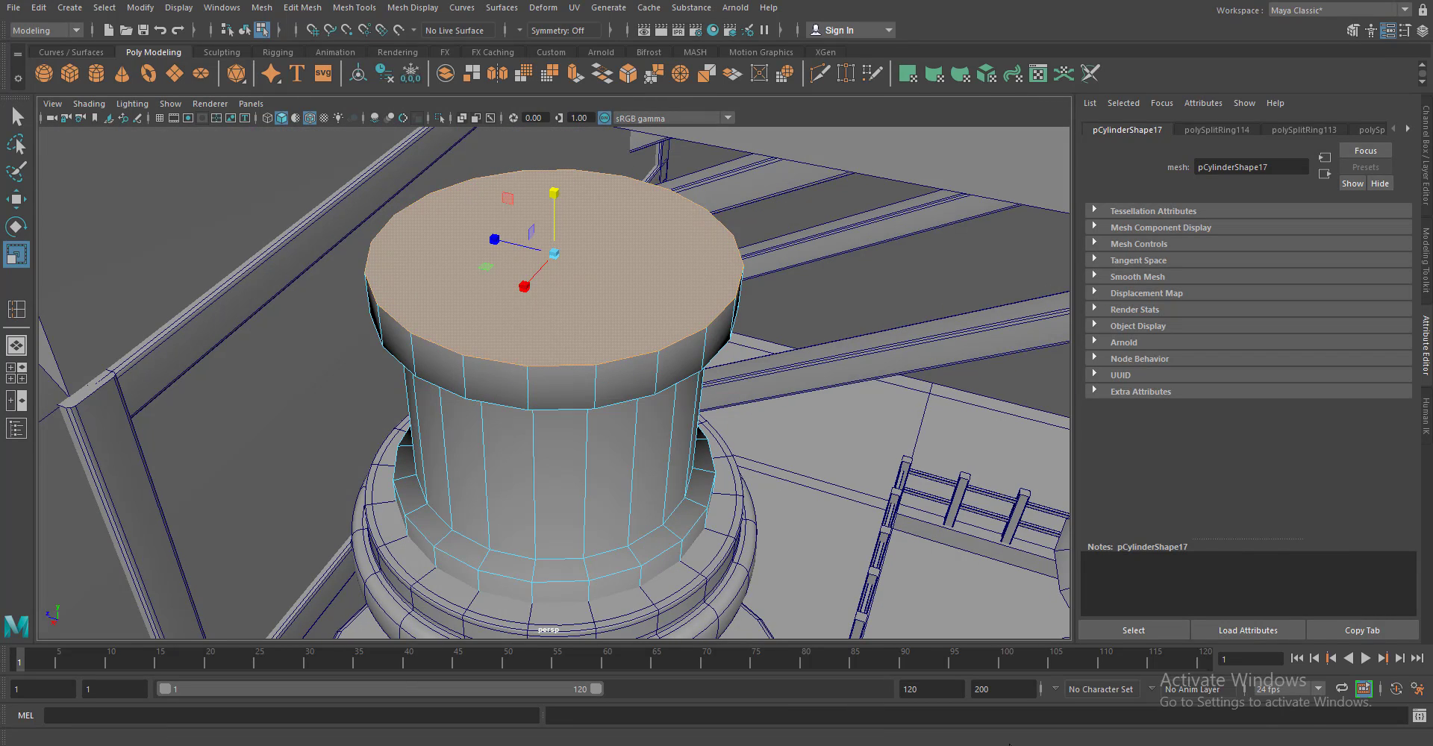
{"action": "key", "text": "ctrl+e"}
{"action": "left_click_drag", "start_coordinate": [556, 246], "coordinate": [556, 196]}
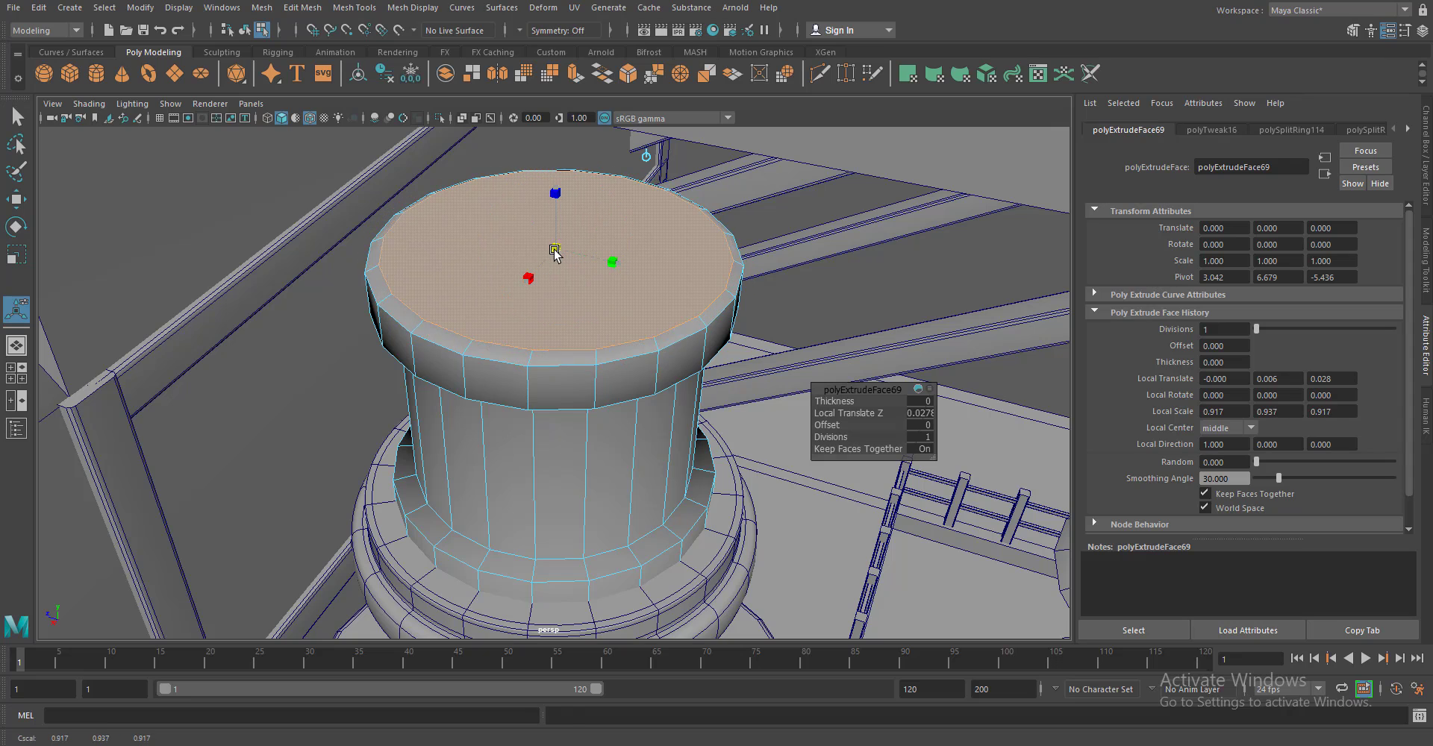
{"action": "key", "text": "ctrl+z"}
{"action": "left_click_drag", "start_coordinate": [557, 214], "coordinate": [672, 256]}
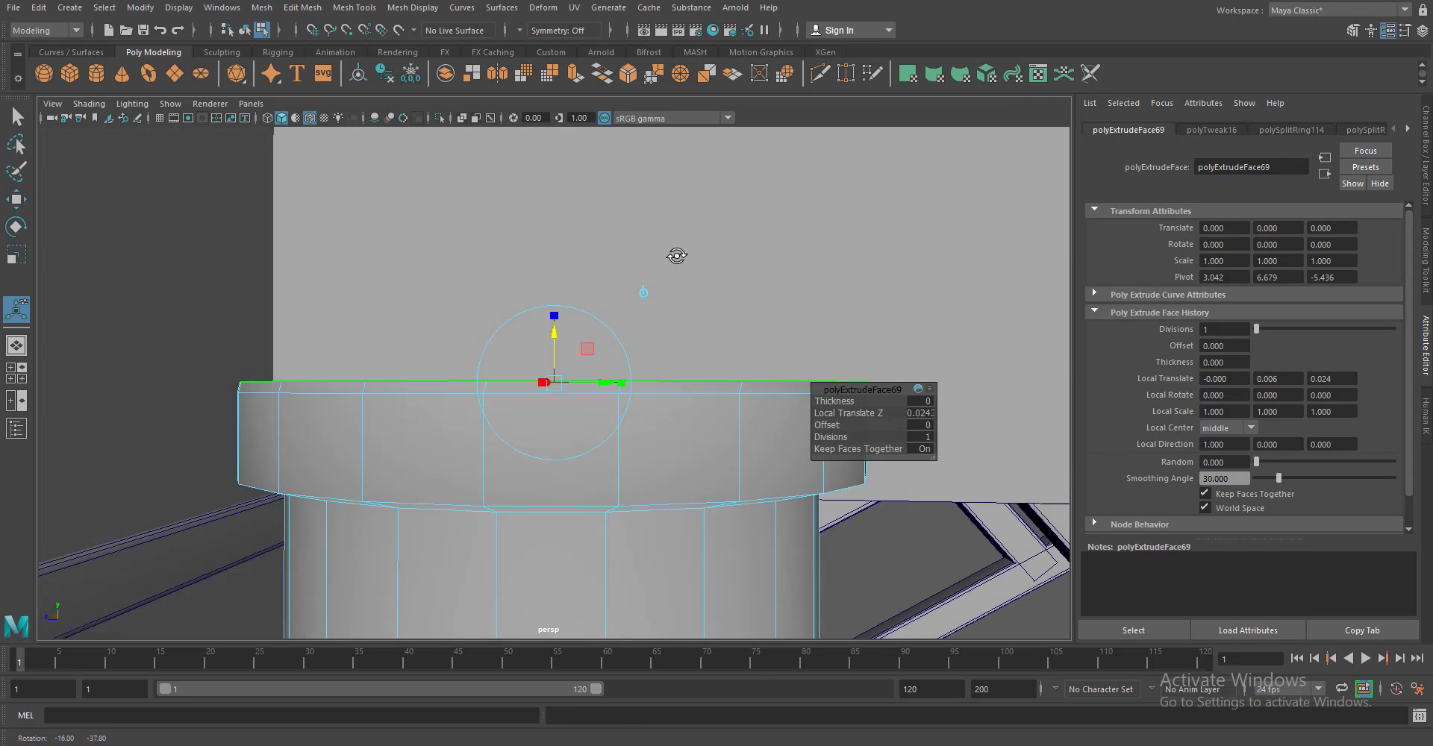
{"action": "left_click_drag", "start_coordinate": [675, 405], "coordinate": [554, 387]}
Extrude the top face up into a cap and bevel its edge with 6 segments into a dome
{"action": "key", "text": "ctrl+e"}
{"action": "left_click_drag", "start_coordinate": [552, 321], "coordinate": [699, 393]}
{"action": "key", "text": "ctrl+b"}
{"action": "left_click_drag", "start_coordinate": [1259, 275], "coordinate": [1322, 275]}
{"action": "left_click_drag", "start_coordinate": [671, 448], "coordinate": [656, 407]}
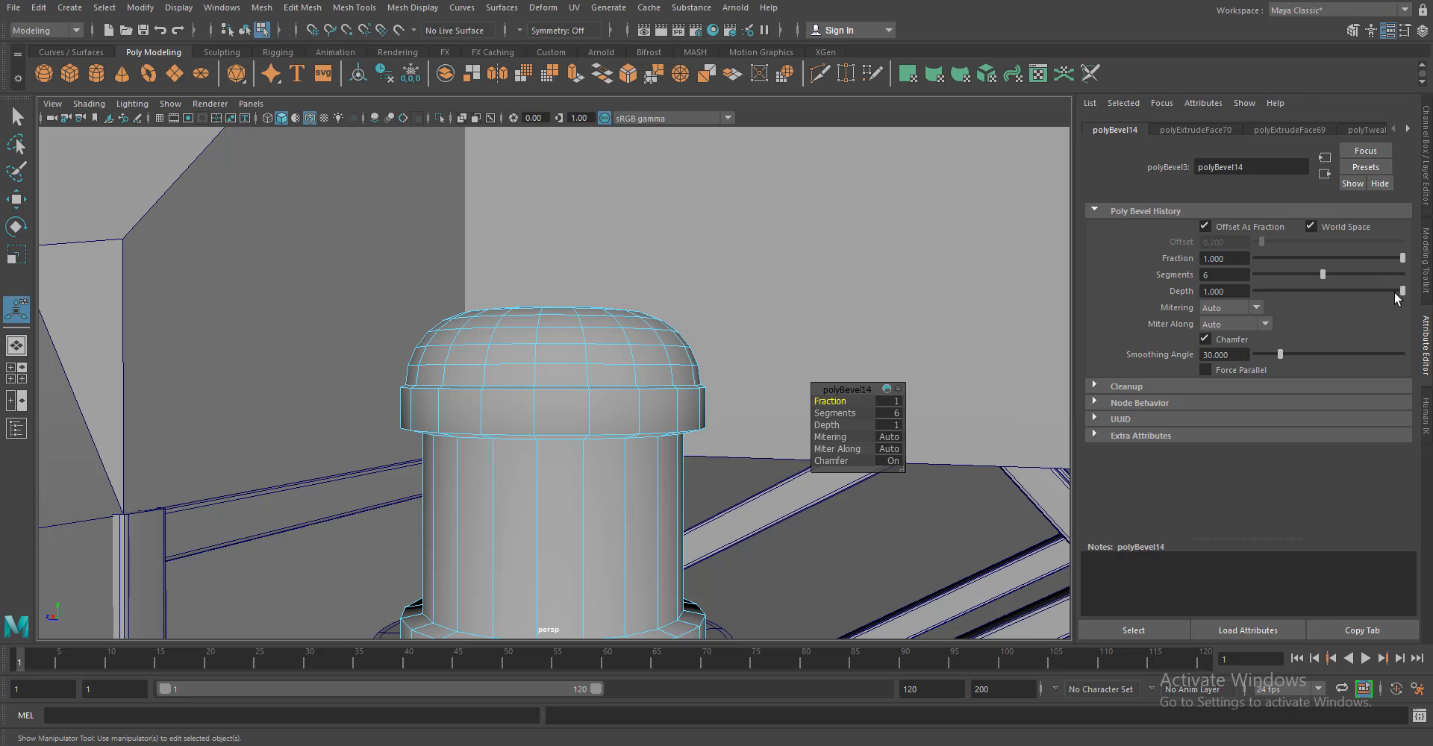
Reduce the dome's bevel depth and extrude its top cap face up into a thin column
{"action": "left_click_drag", "start_coordinate": [1378, 294], "coordinate": [1324, 315]}
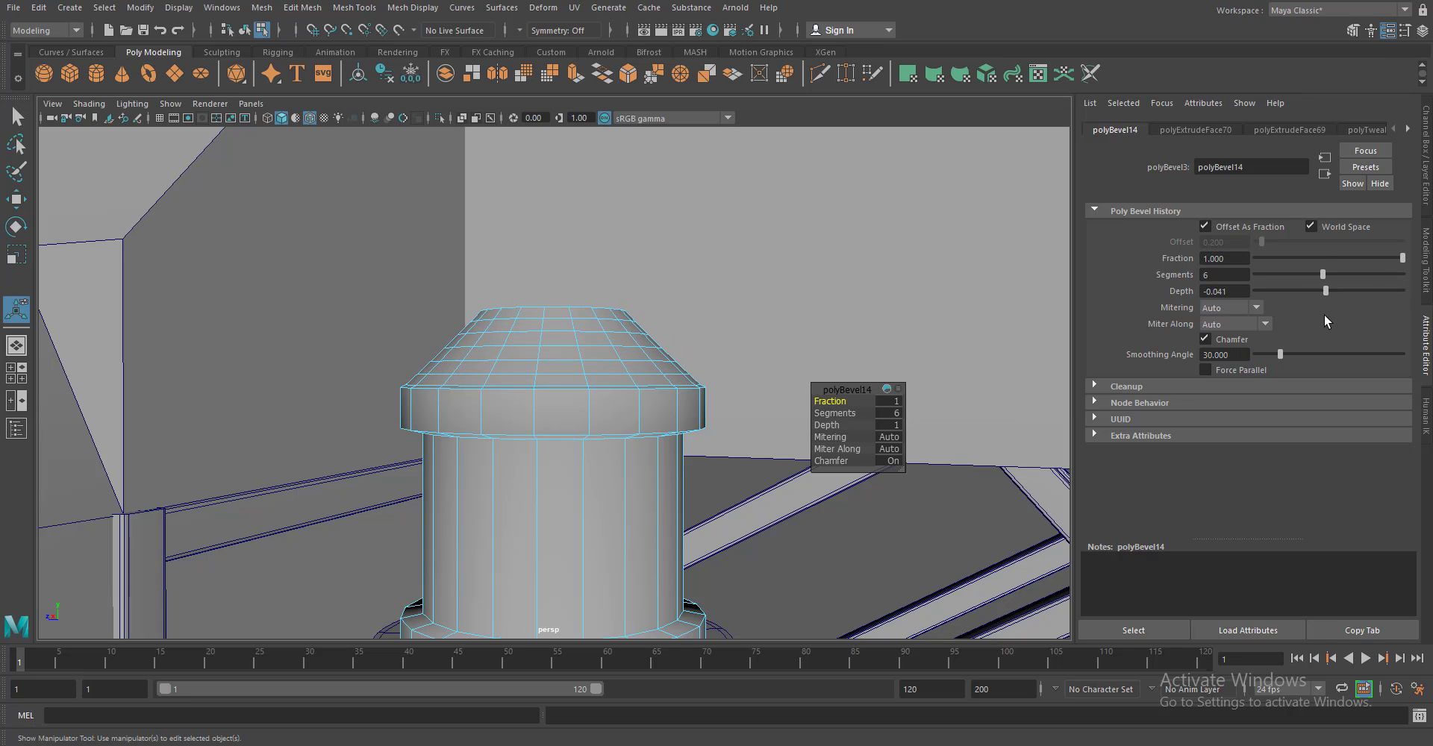
{"action": "left_click_drag", "start_coordinate": [625, 424], "coordinate": [589, 345]}
{"action": "left_click", "coordinate": [589, 345]}
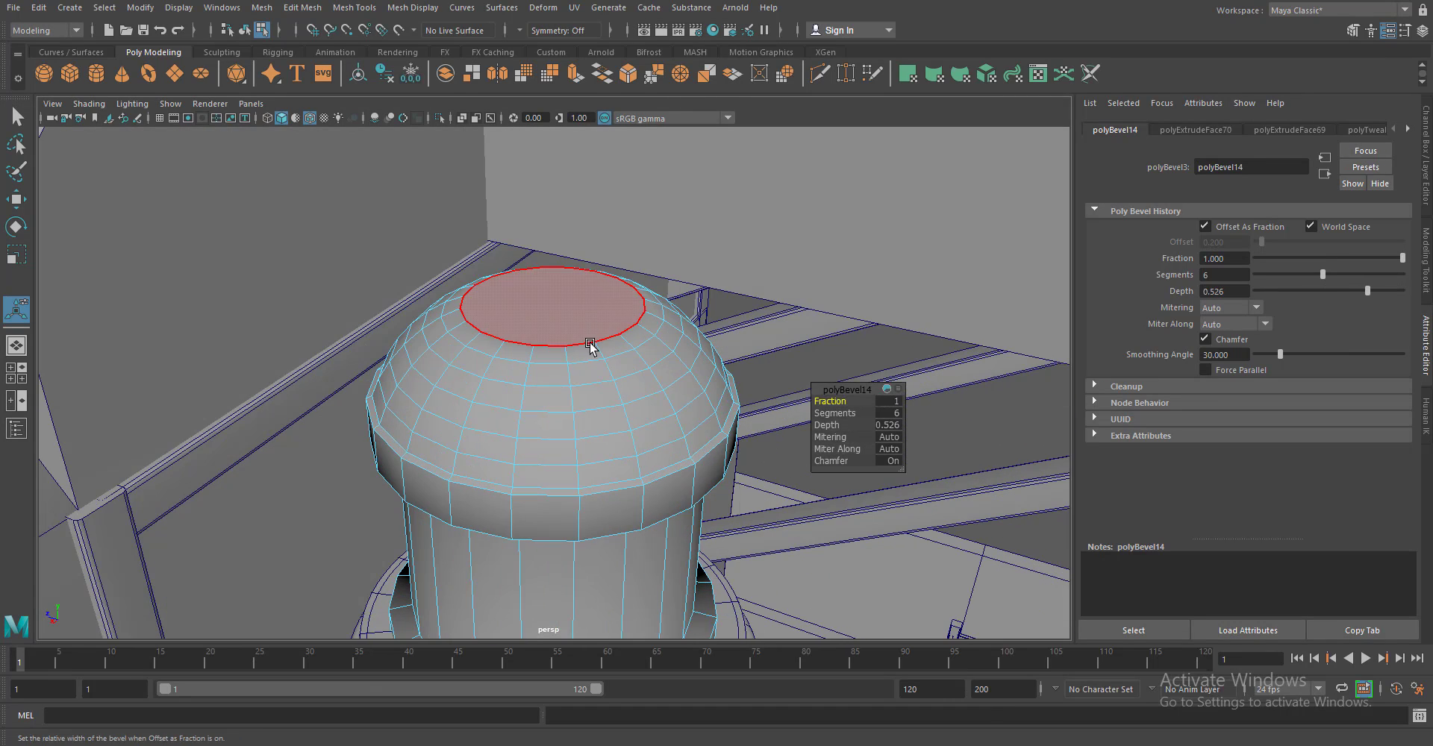
{"action": "key", "text": "ctrl+e"}
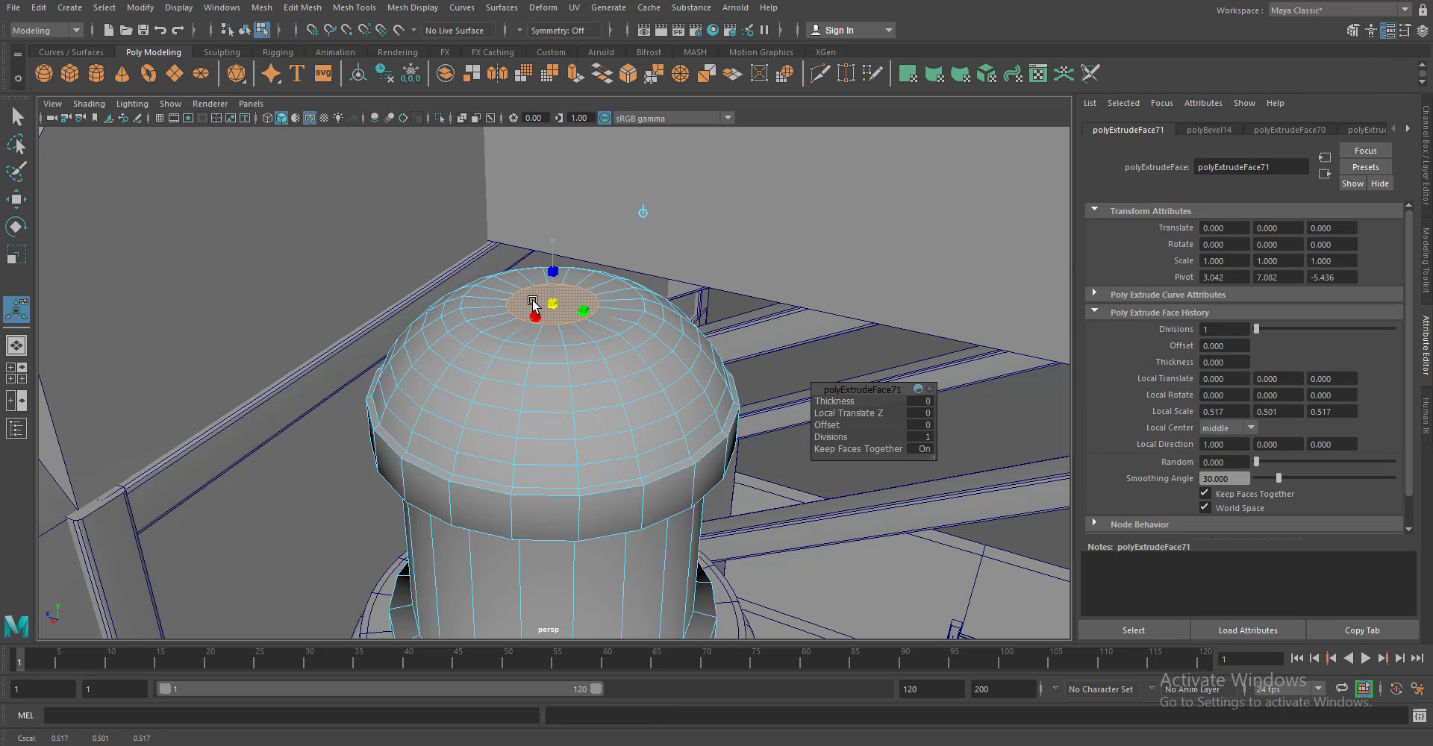
{"action": "left_click_drag", "start_coordinate": [553, 258], "coordinate": [553, 149]}
Extend the thin column higher with further extrusions of its tip
{"action": "scroll", "scroll_direction": "down", "scroll_amount": 3}
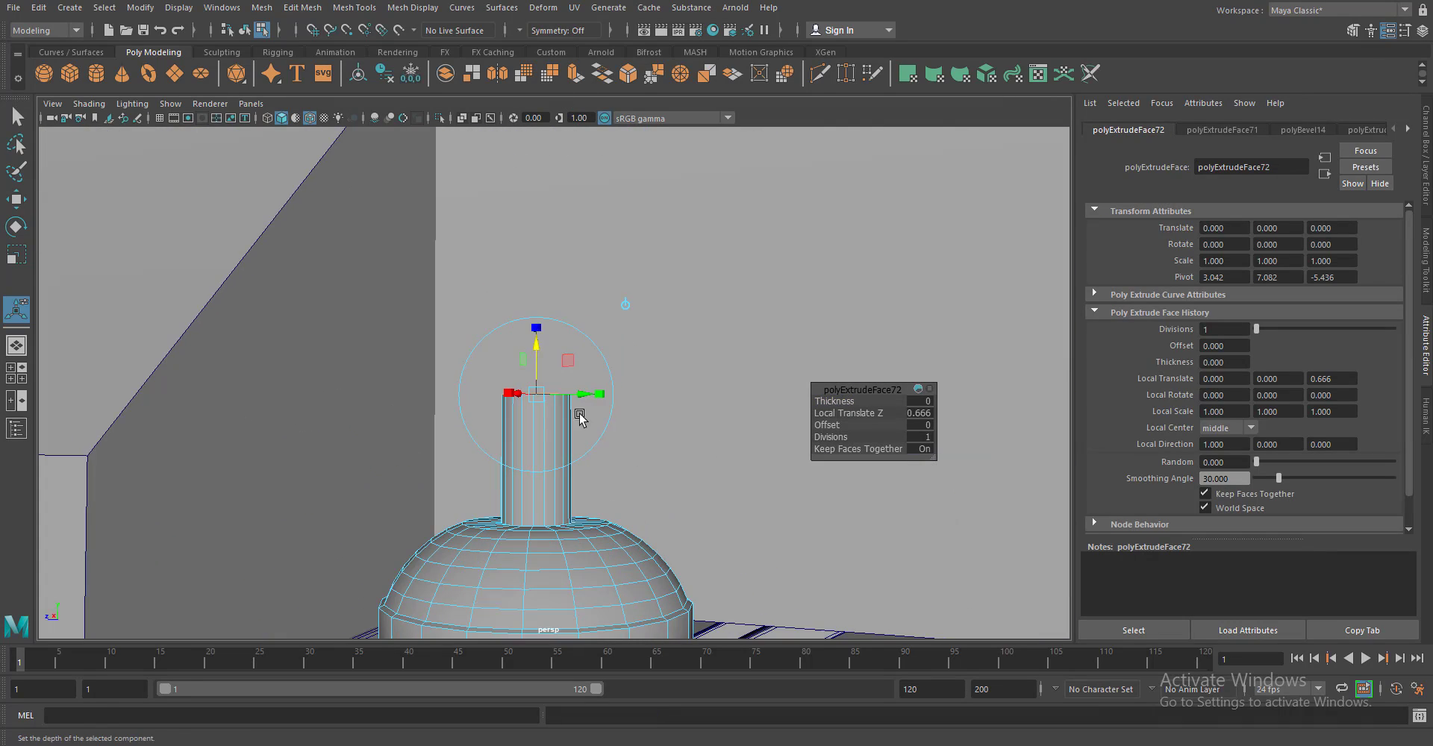
{"action": "left_click_drag", "start_coordinate": [537, 321], "coordinate": [630, 243]}
{"action": "scroll", "scroll_direction": "up", "scroll_amount": 3}
{"action": "scroll", "scroll_direction": "up", "scroll_amount": 3}
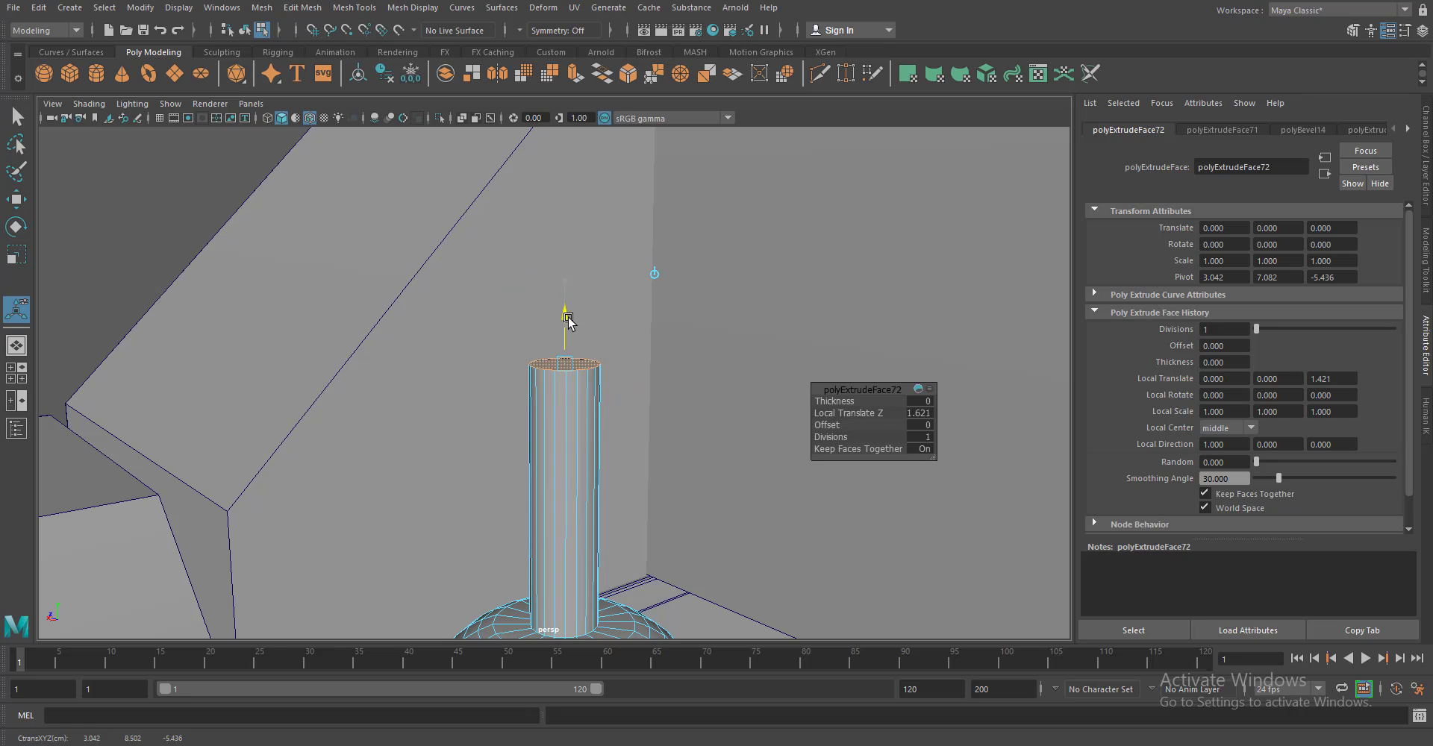
{"action": "left_click_drag", "start_coordinate": [564, 334], "coordinate": [575, 86]}
{"action": "key", "text": "e"}
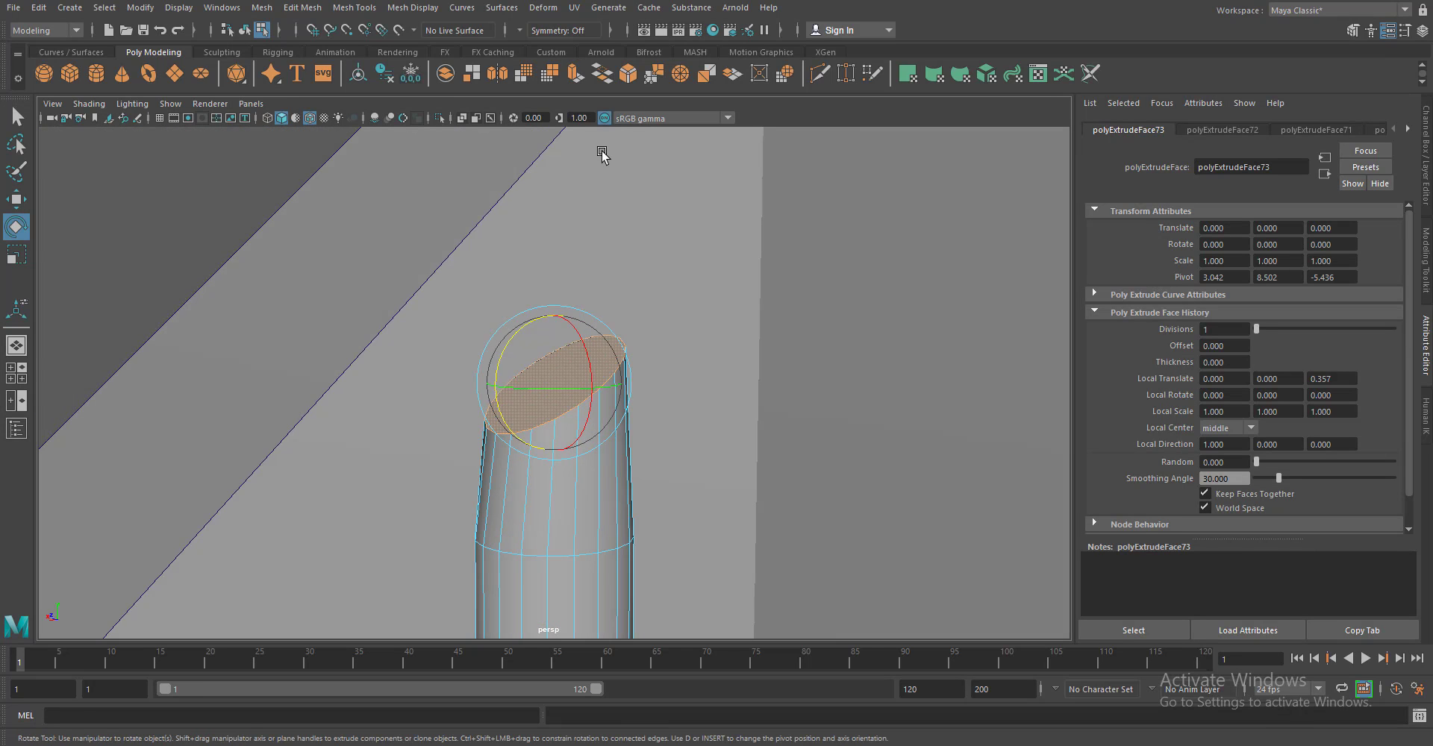
{"action": "left_click", "coordinate": [589, 75]}
{"action": "left_click_drag", "start_coordinate": [556, 382], "coordinate": [527, 362]}
Extrude the pipe's top face inward and push it down to hollow out an open mouth
{"action": "key", "text": "ctrl+e"}
{"action": "left_click_drag", "start_coordinate": [492, 520], "coordinate": [560, 448]}
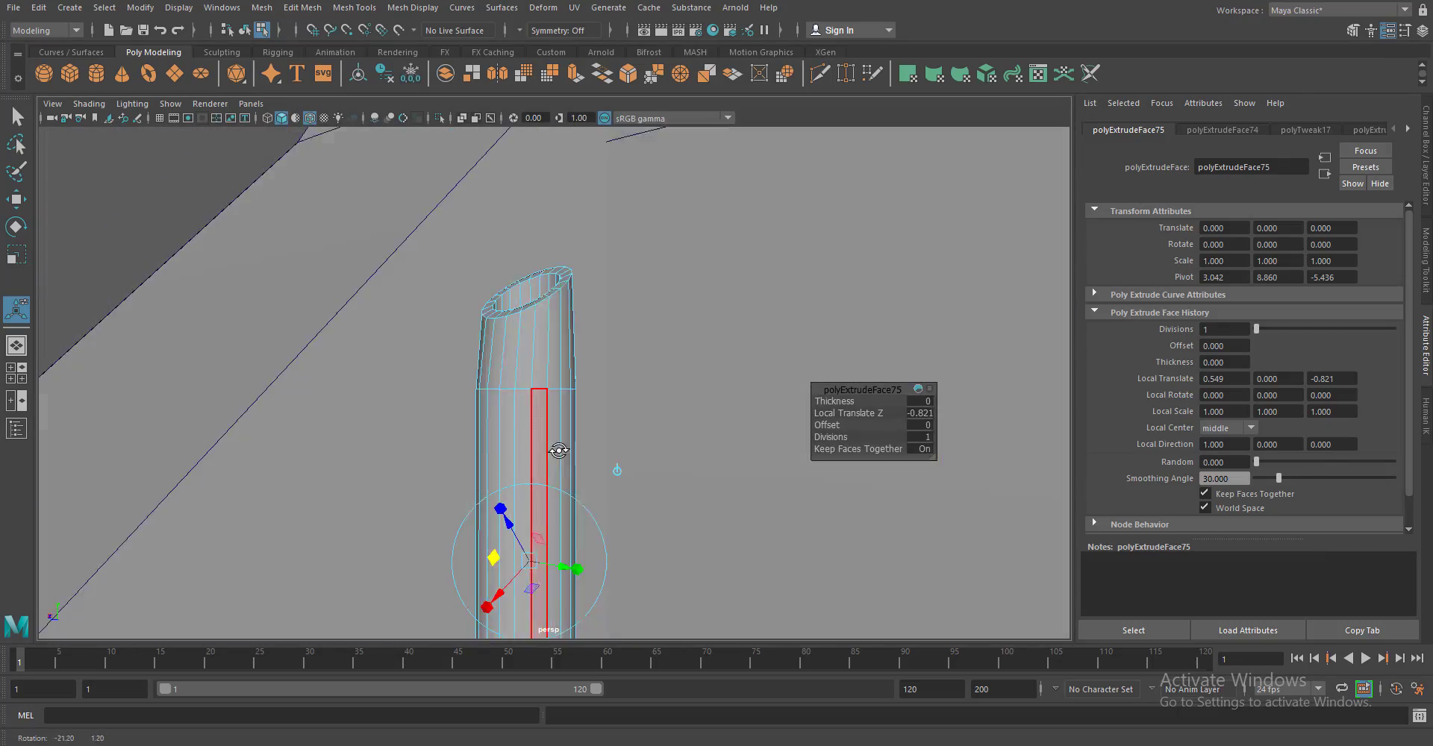
{"action": "key", "text": "q"}
{"action": "left_click_drag", "start_coordinate": [560, 448], "coordinate": [544, 432]}
{"action": "left_click_drag", "start_coordinate": [544, 432], "coordinate": [573, 398]}
{"action": "left_click_drag", "start_coordinate": [573, 399], "coordinate": [530, 445]}
{"action": "left_click", "coordinate": [530, 445]}
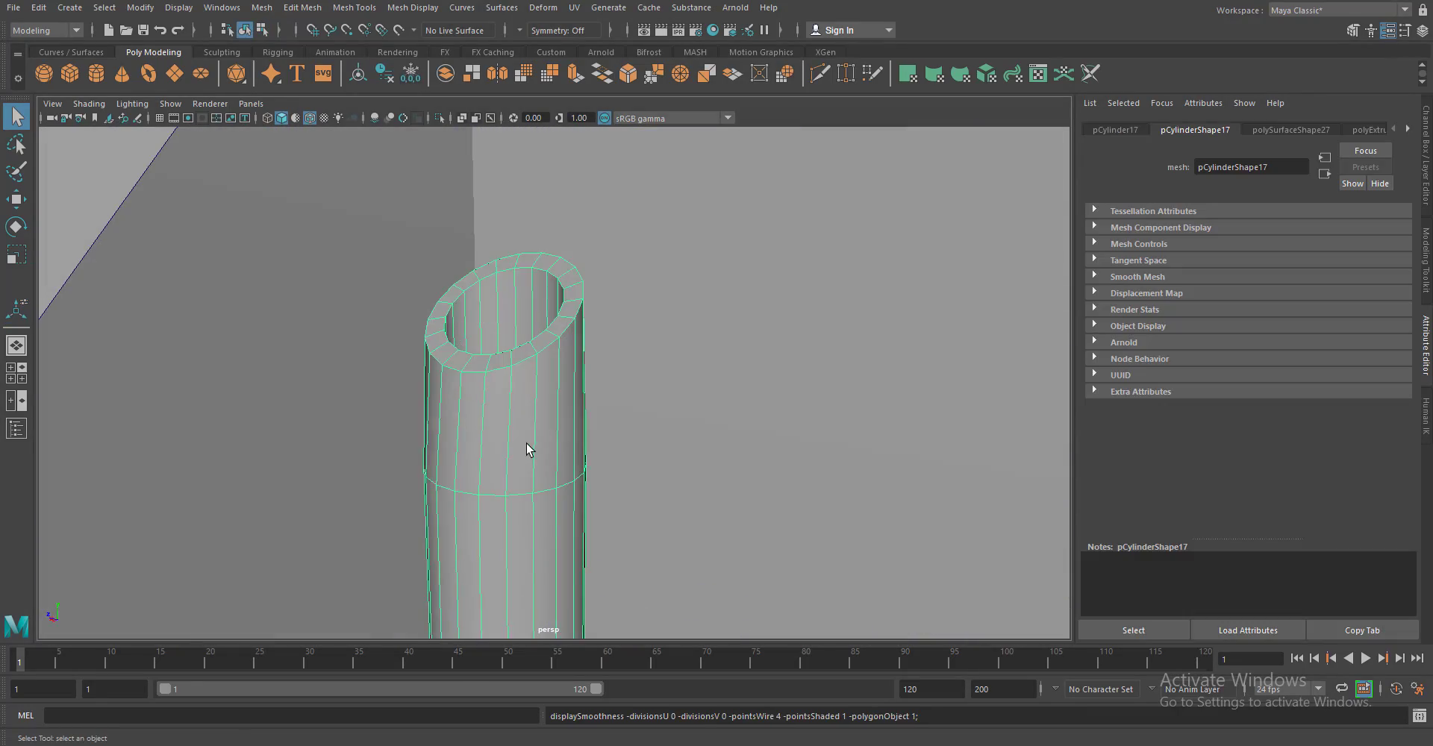
Add edge loops around the pipe's rim, just below the rim, and at its base
{"action": "left_click", "coordinate": [353, 7]}
{"action": "left_click", "coordinate": [366, 102]}
{"action": "left_click_drag", "start_coordinate": [572, 276], "coordinate": [567, 280]}
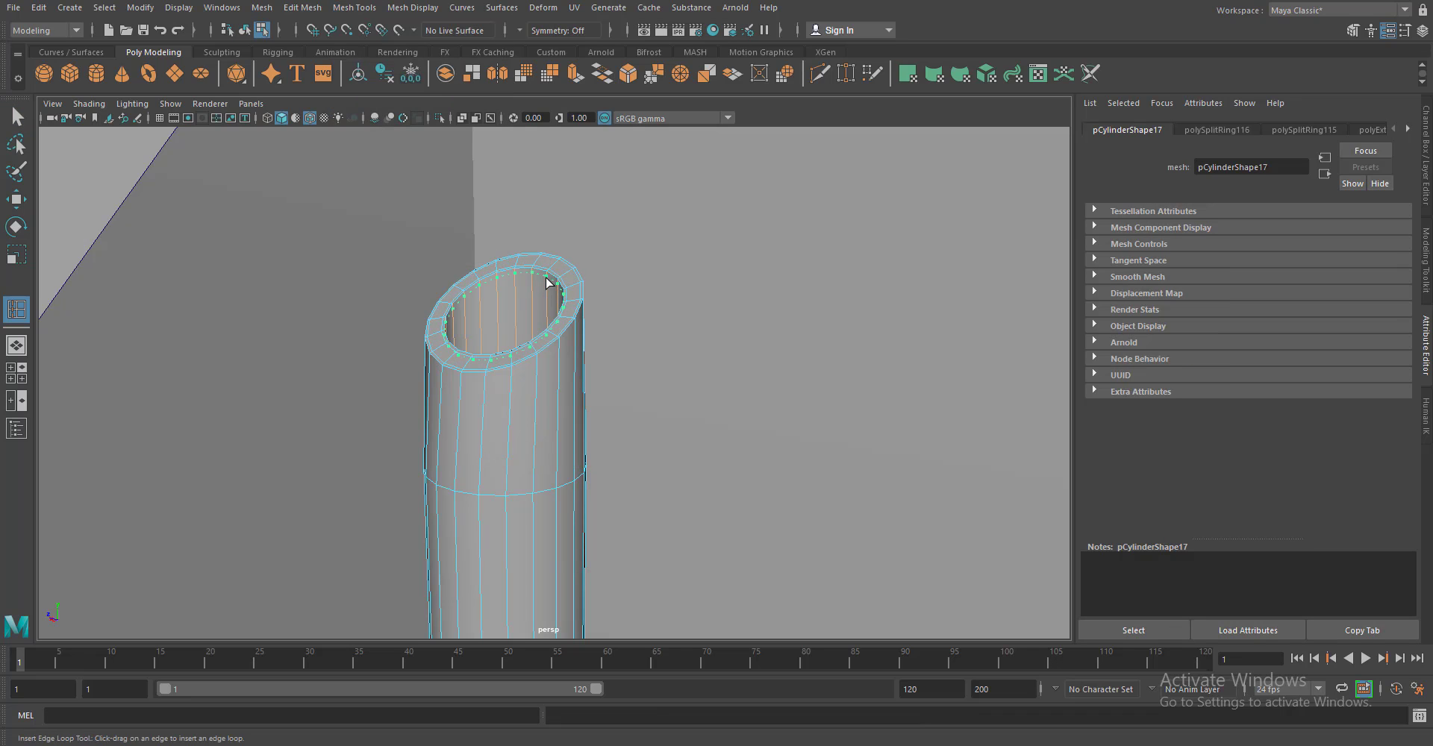
{"action": "left_click_drag", "start_coordinate": [597, 595], "coordinate": [611, 493]}
{"action": "left_click_drag", "start_coordinate": [611, 493], "coordinate": [595, 445]}
{"action": "left_click_drag", "start_coordinate": [595, 445], "coordinate": [528, 348]}
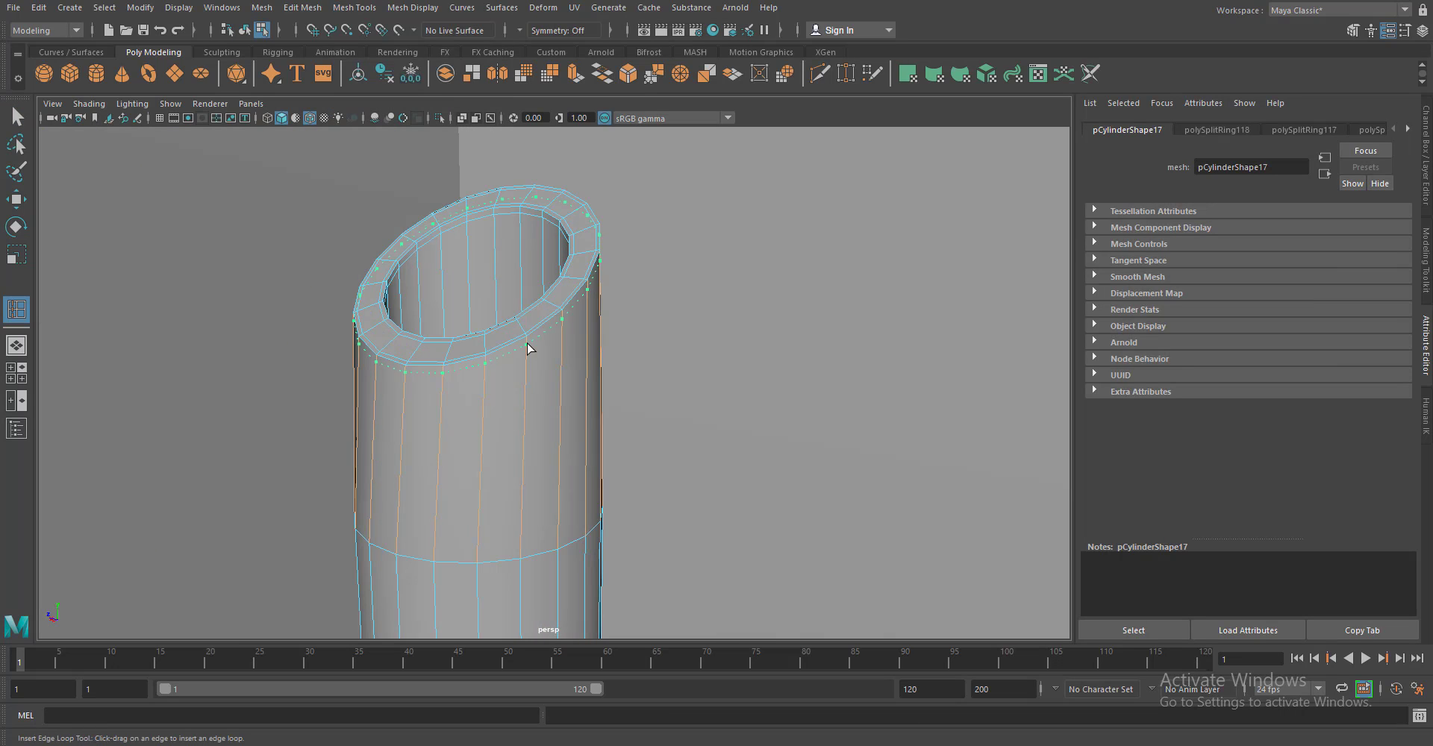
{"action": "left_click_drag", "start_coordinate": [527, 348], "coordinate": [603, 403]}
{"action": "left_click_drag", "start_coordinate": [603, 403], "coordinate": [615, 141]}
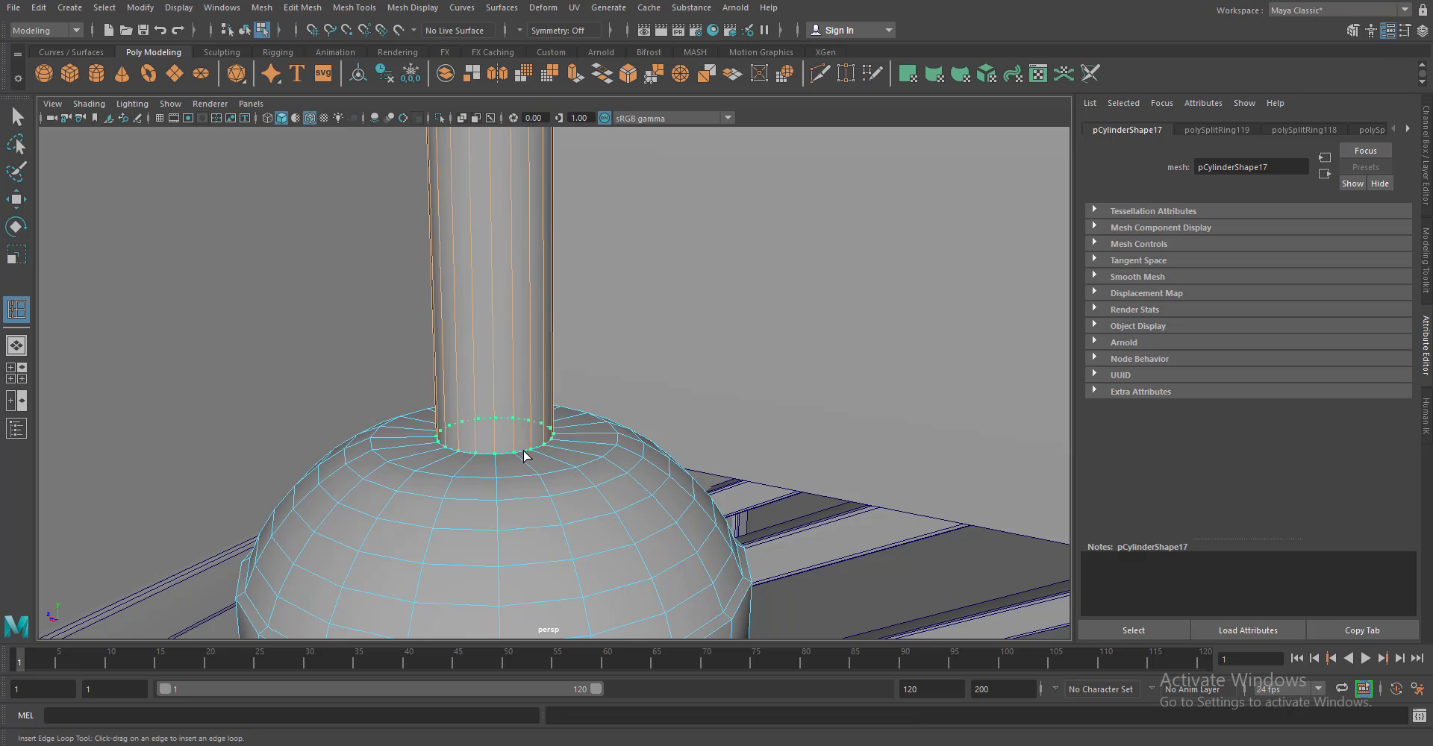
{"action": "left_click", "coordinate": [515, 461]}
Add edge loops below the dome's rim, across the cupola body, and near its base
{"action": "left_click_drag", "start_coordinate": [515, 461], "coordinate": [637, 499]}
{"action": "left_click_drag", "start_coordinate": [637, 499], "coordinate": [601, 294]}
{"action": "left_click_drag", "start_coordinate": [601, 295], "coordinate": [554, 270]}
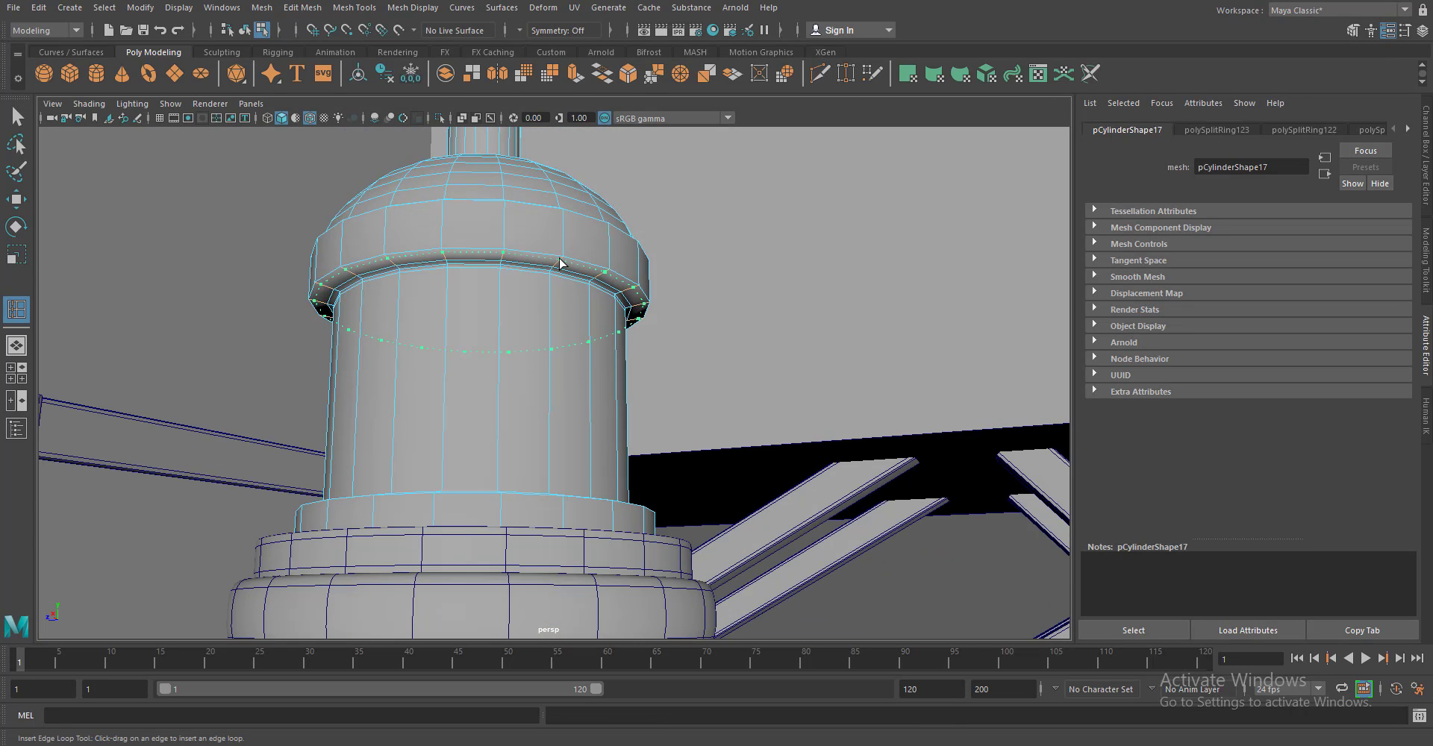
{"action": "left_click_drag", "start_coordinate": [588, 421], "coordinate": [546, 567]}
{"action": "left_click", "coordinate": [541, 536]}
{"action": "left_click", "coordinate": [544, 547]}
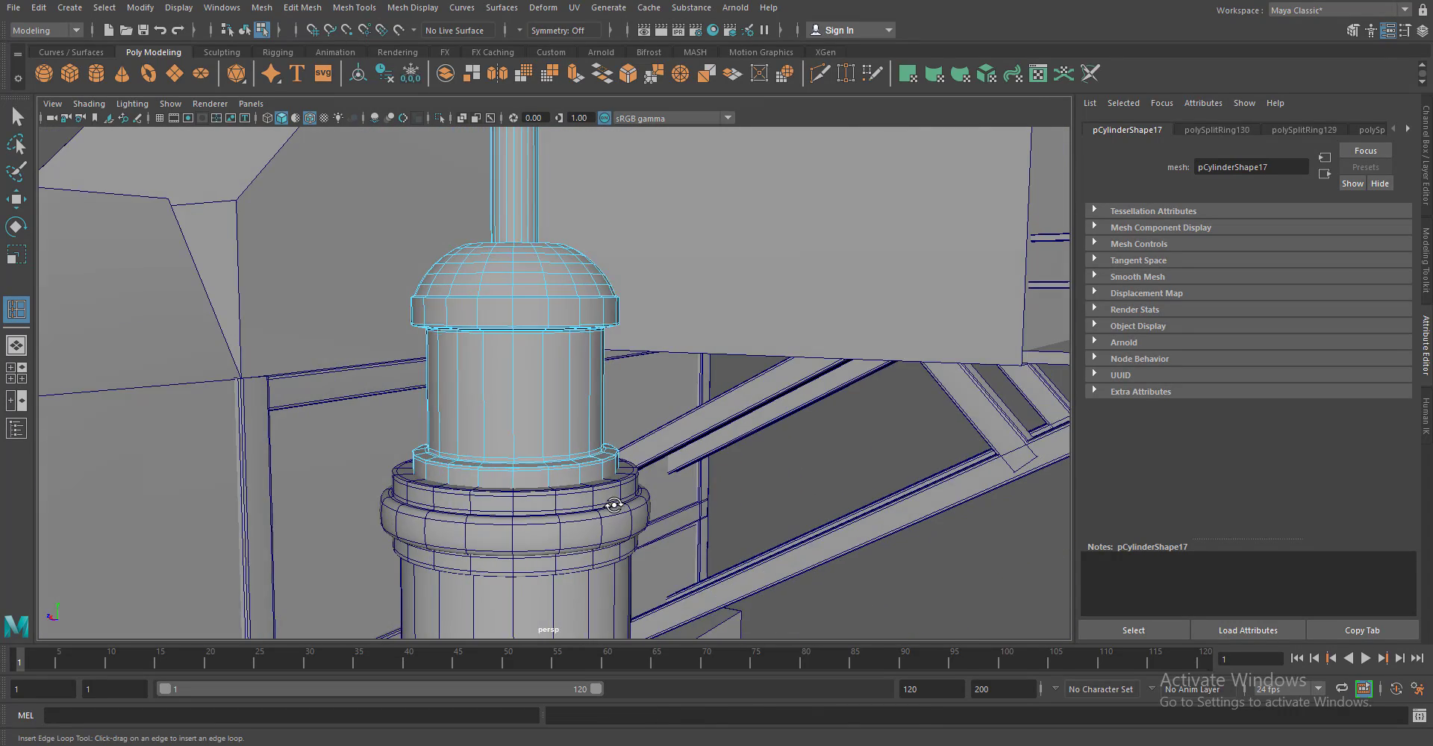
{"action": "left_click_drag", "start_coordinate": [567, 643], "coordinate": [533, 337]}
Add a loop around the cupola's middle, then extrude and delete selected faces to open windows
{"action": "left_click", "coordinate": [535, 455]}
{"action": "key", "text": "w"}
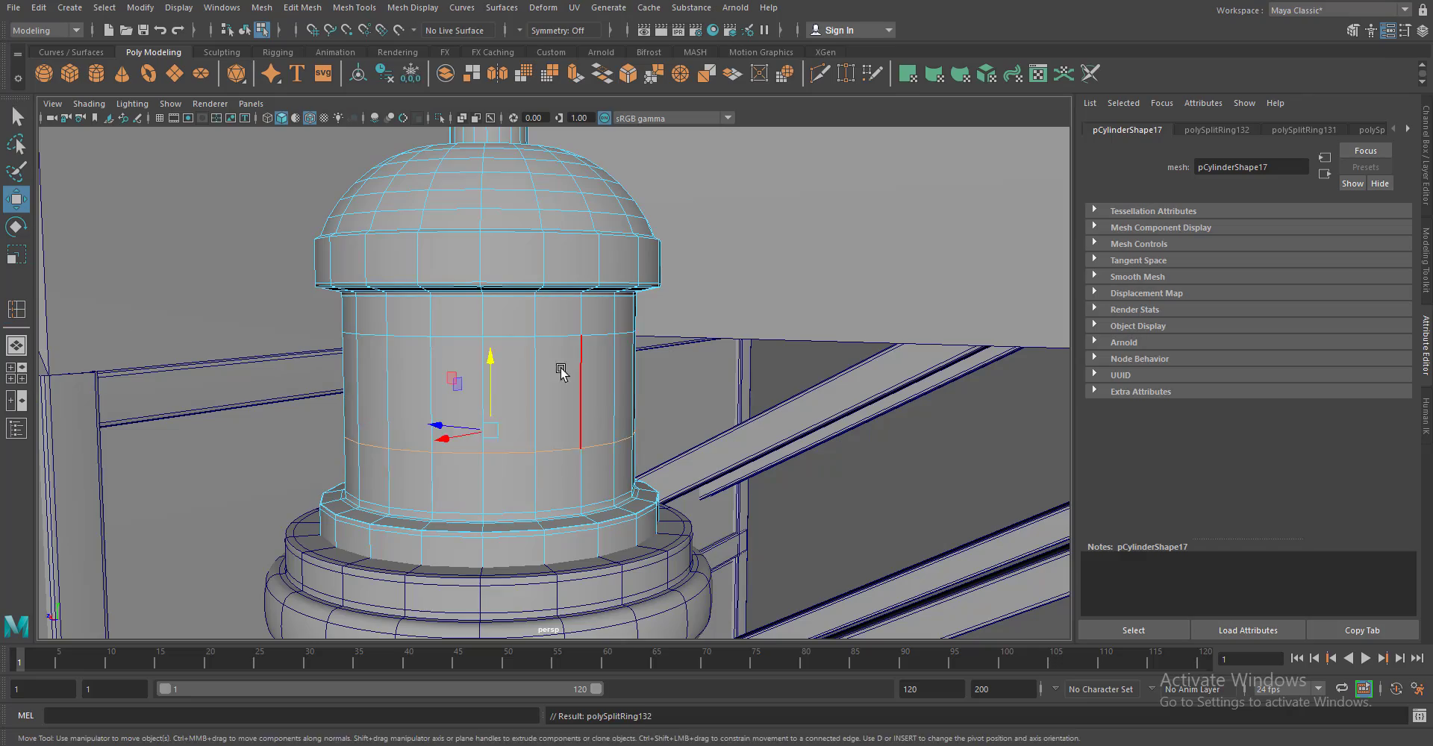
{"action": "left_click", "coordinate": [508, 405]}
{"action": "key", "text": "f"}
{"action": "scroll", "scroll_direction": "down", "scroll_amount": 3}
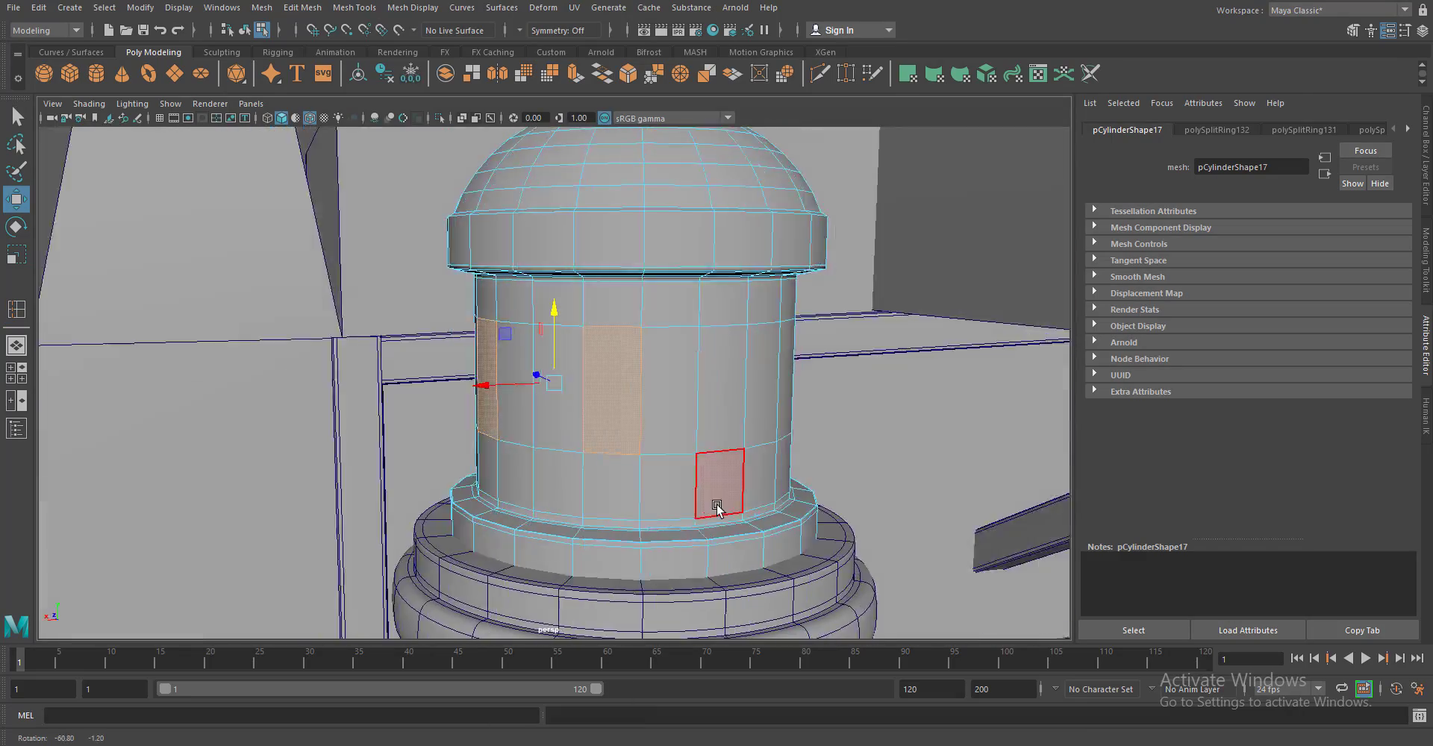
{"action": "left_click_drag", "start_coordinate": [717, 503], "coordinate": [592, 426]}
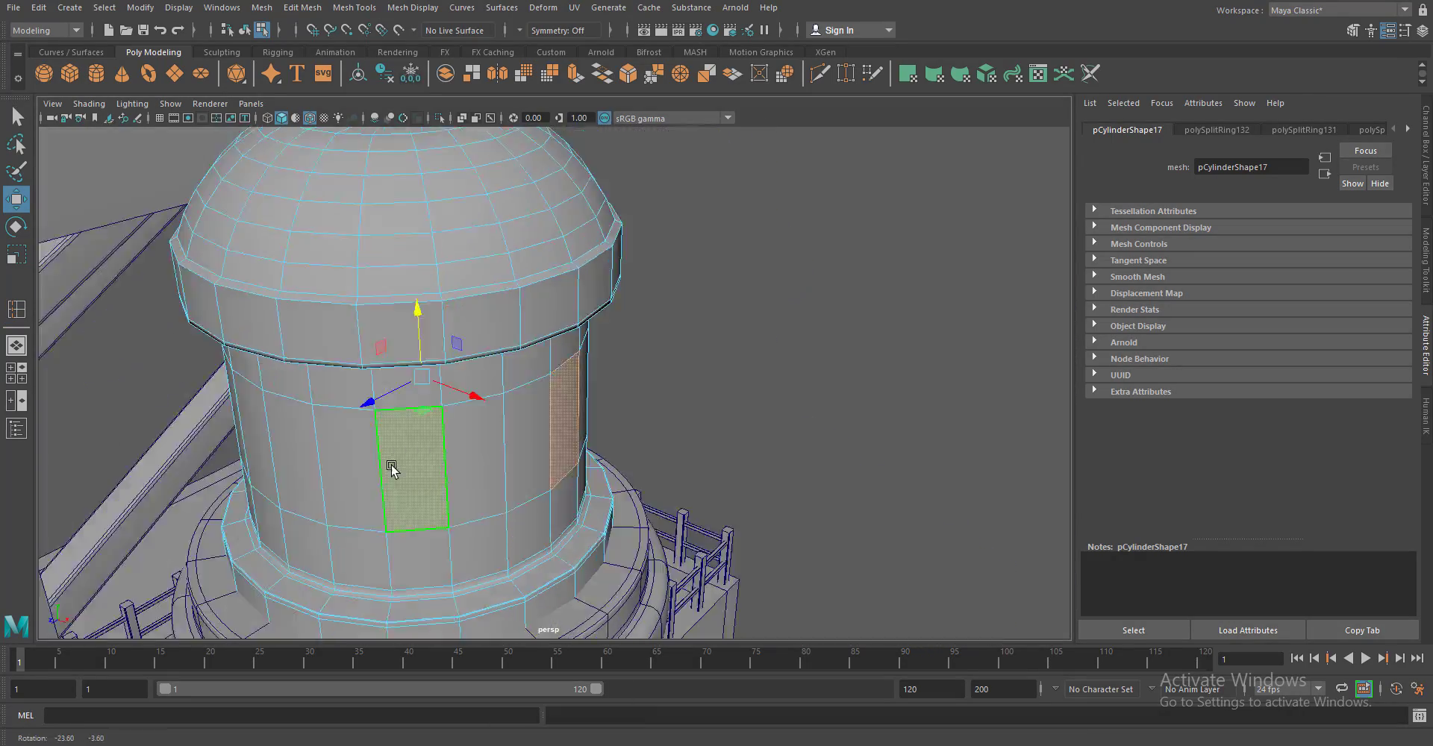
{"action": "key", "text": "f"}
{"action": "left_click_drag", "start_coordinate": [326, 416], "coordinate": [532, 400]}
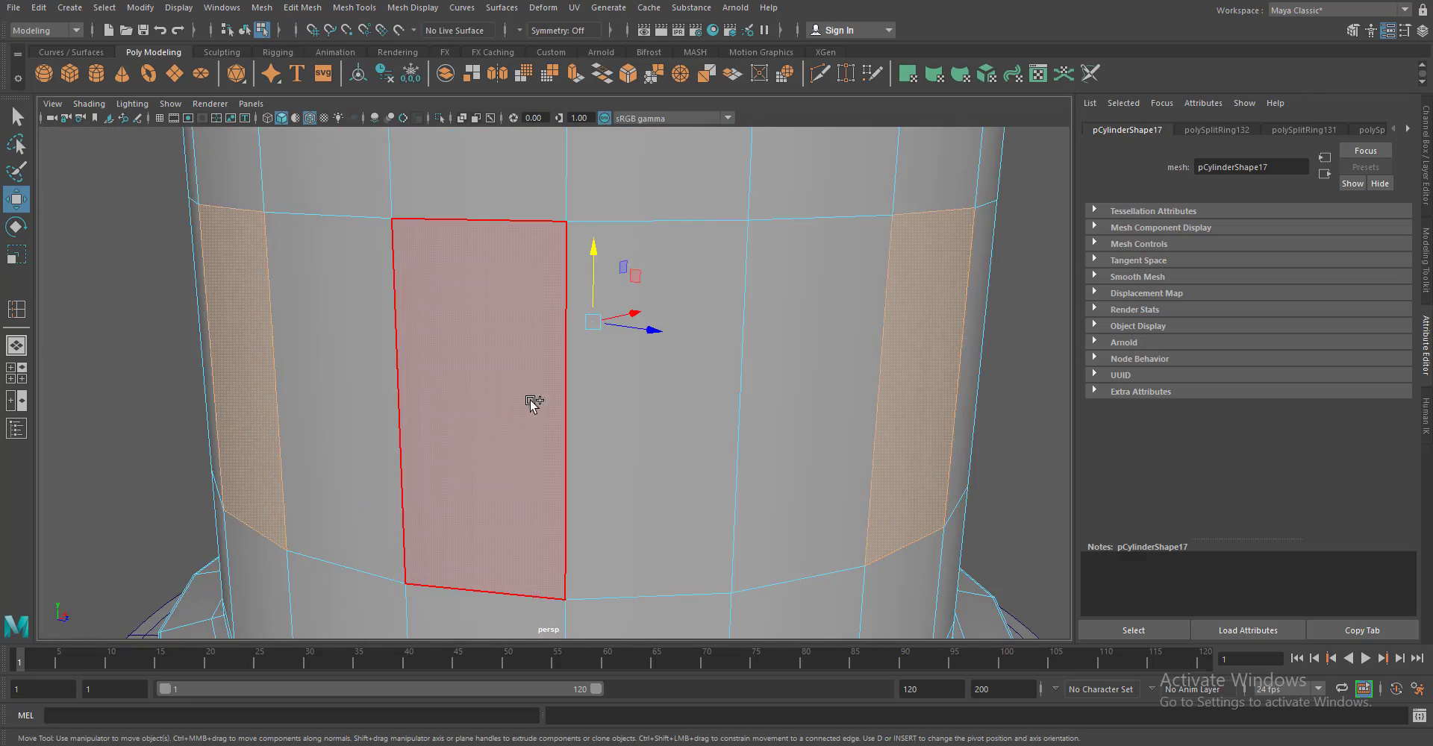
{"action": "scroll", "scroll_direction": "down", "scroll_amount": 3}
{"action": "left_click_drag", "start_coordinate": [781, 451], "coordinate": [683, 296]}
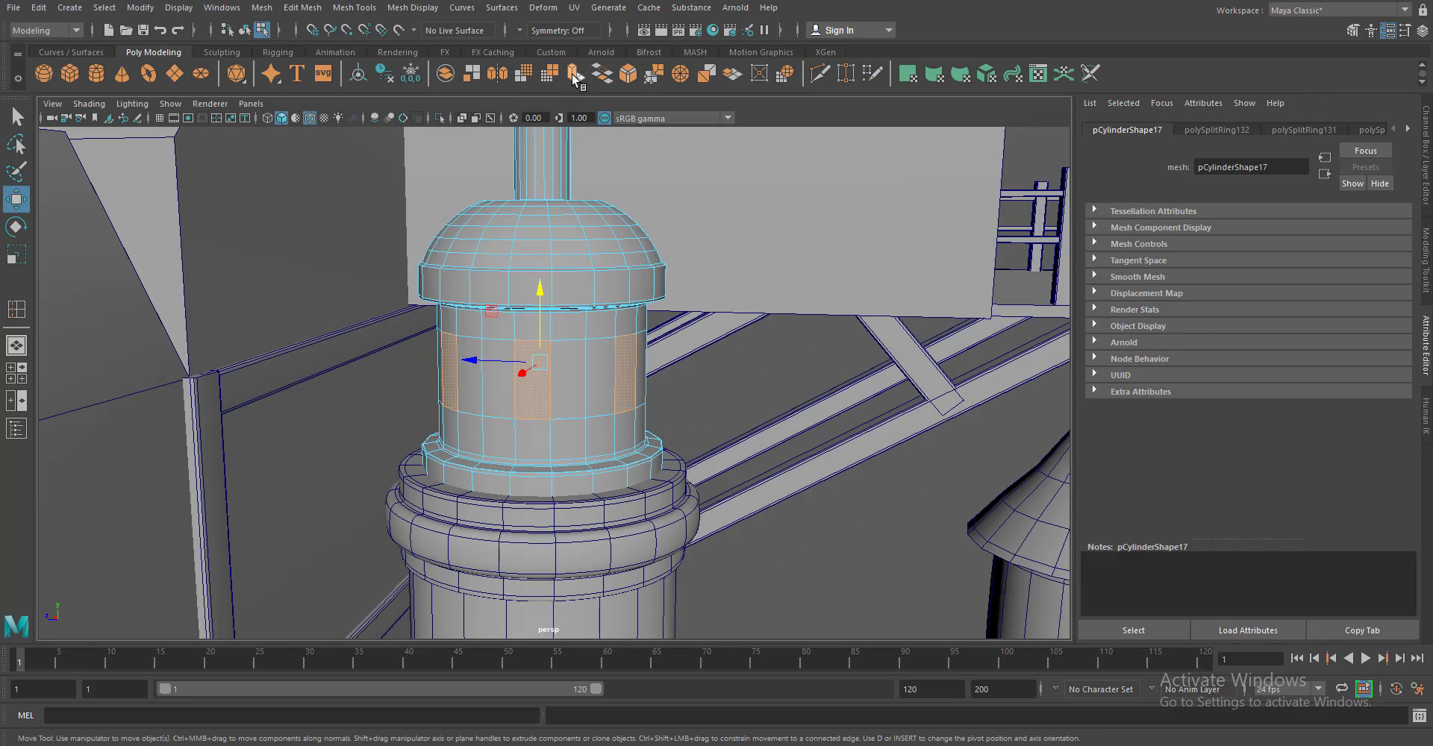
{"action": "left_click", "coordinate": [574, 77]}
{"action": "left_click_drag", "start_coordinate": [612, 388], "coordinate": [570, 442]}
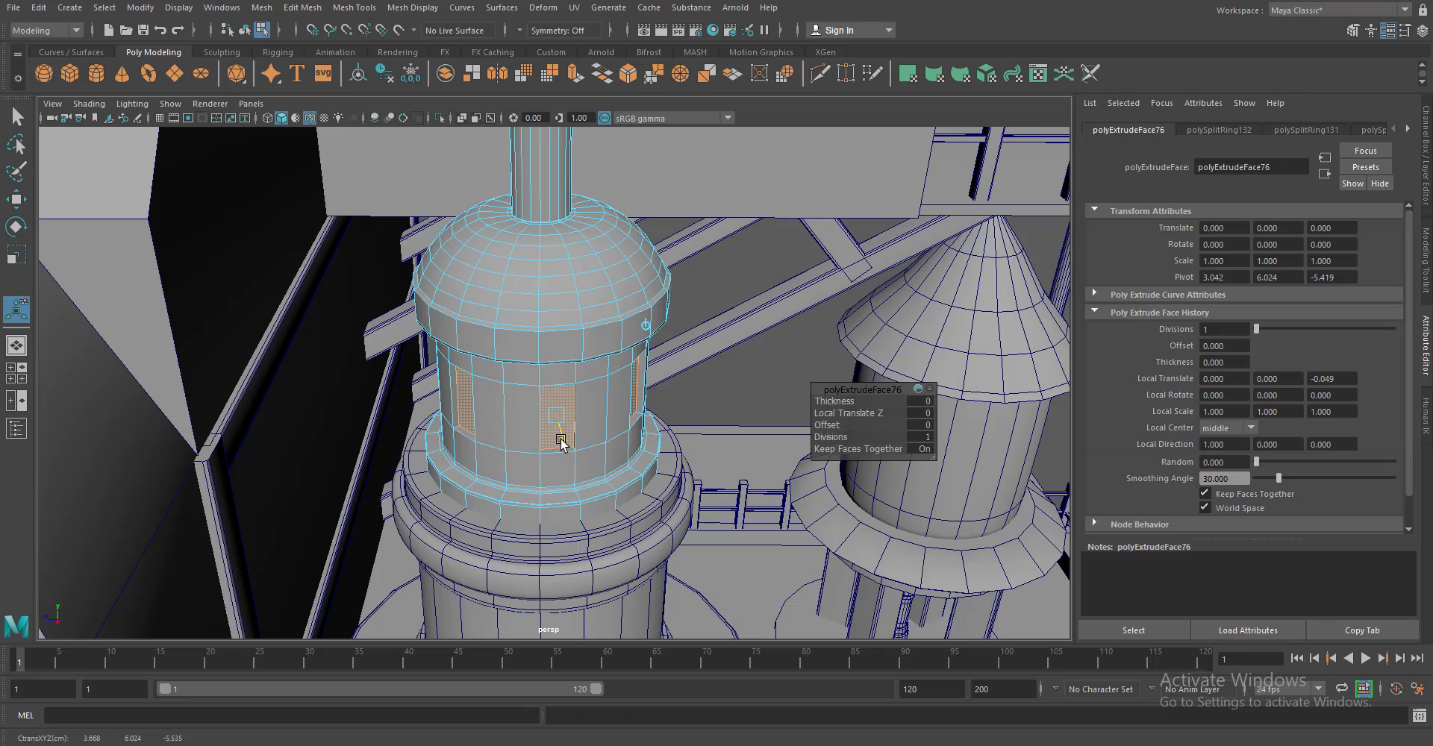
{"action": "key", "text": "Delete"}
Select the cylinder section below the cupola and add two edge loops to it
{"action": "left_click_drag", "start_coordinate": [552, 336], "coordinate": [654, 317]}
{"action": "scroll", "scroll_direction": "down", "scroll_amount": 3}
{"action": "left_click_drag", "start_coordinate": [681, 420], "coordinate": [610, 450]}
{"action": "scroll", "scroll_direction": "up", "scroll_amount": 3}
{"action": "left_click", "coordinate": [640, 336]}
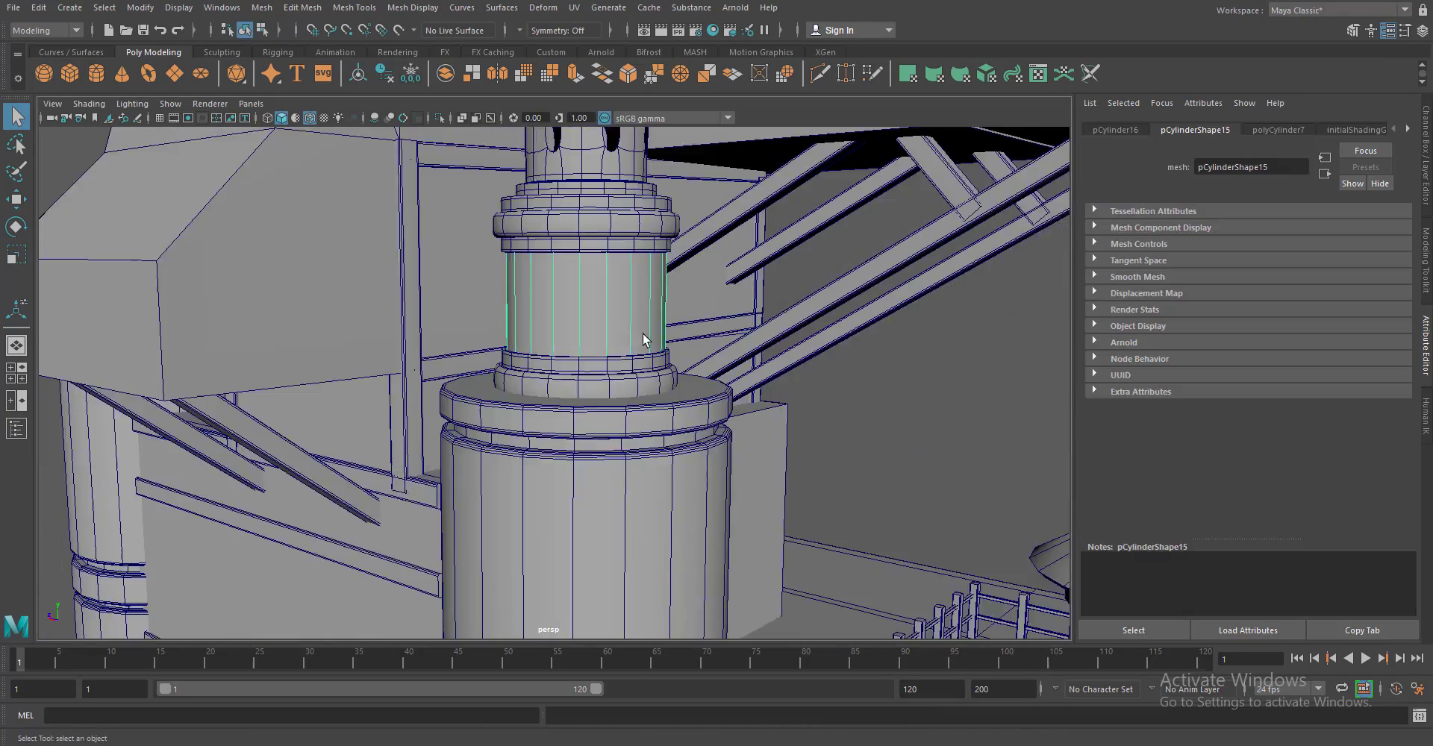
{"action": "scroll", "scroll_direction": "up", "scroll_amount": 3}
{"action": "scroll", "scroll_direction": "up", "scroll_amount": 3}
{"action": "left_click", "coordinate": [354, 7]}
{"action": "left_click", "coordinate": [374, 105]}
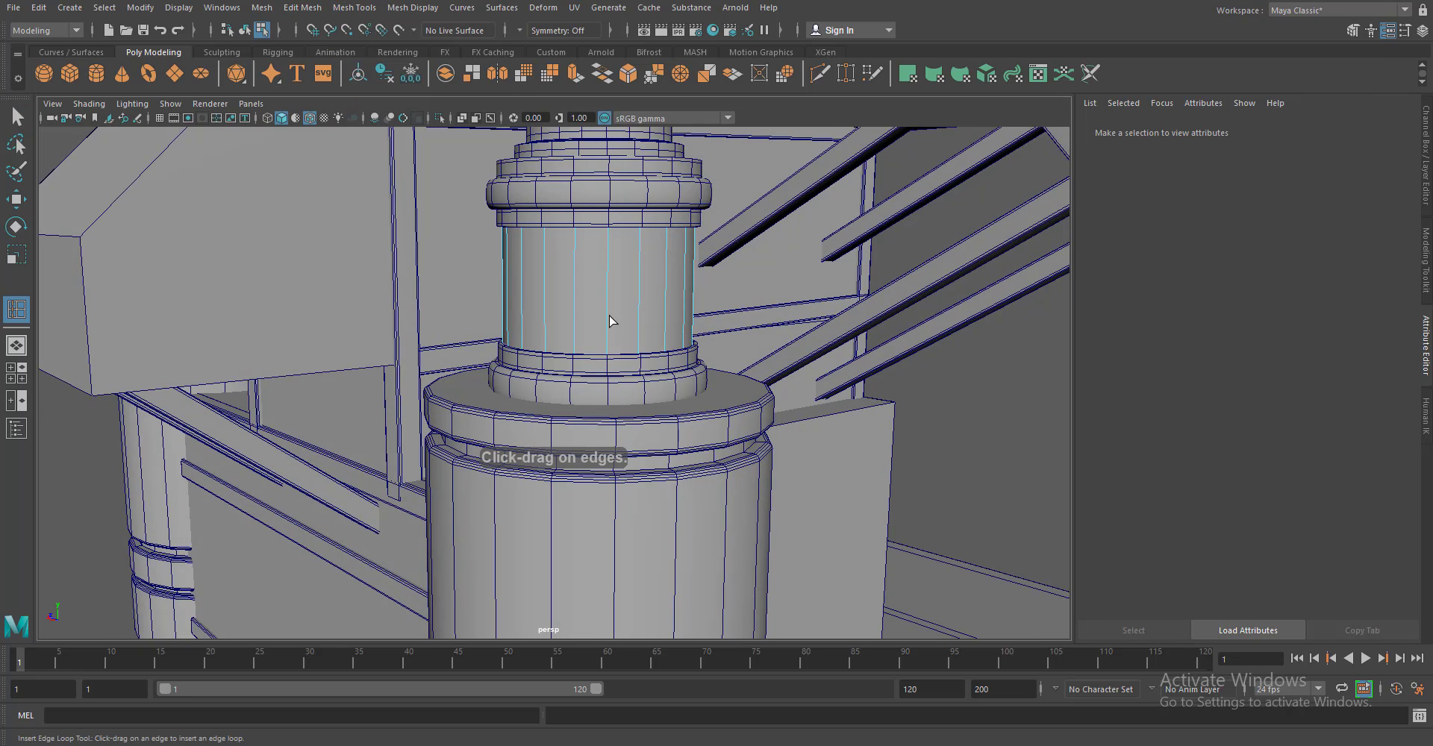
{"action": "left_click", "coordinate": [647, 413]}
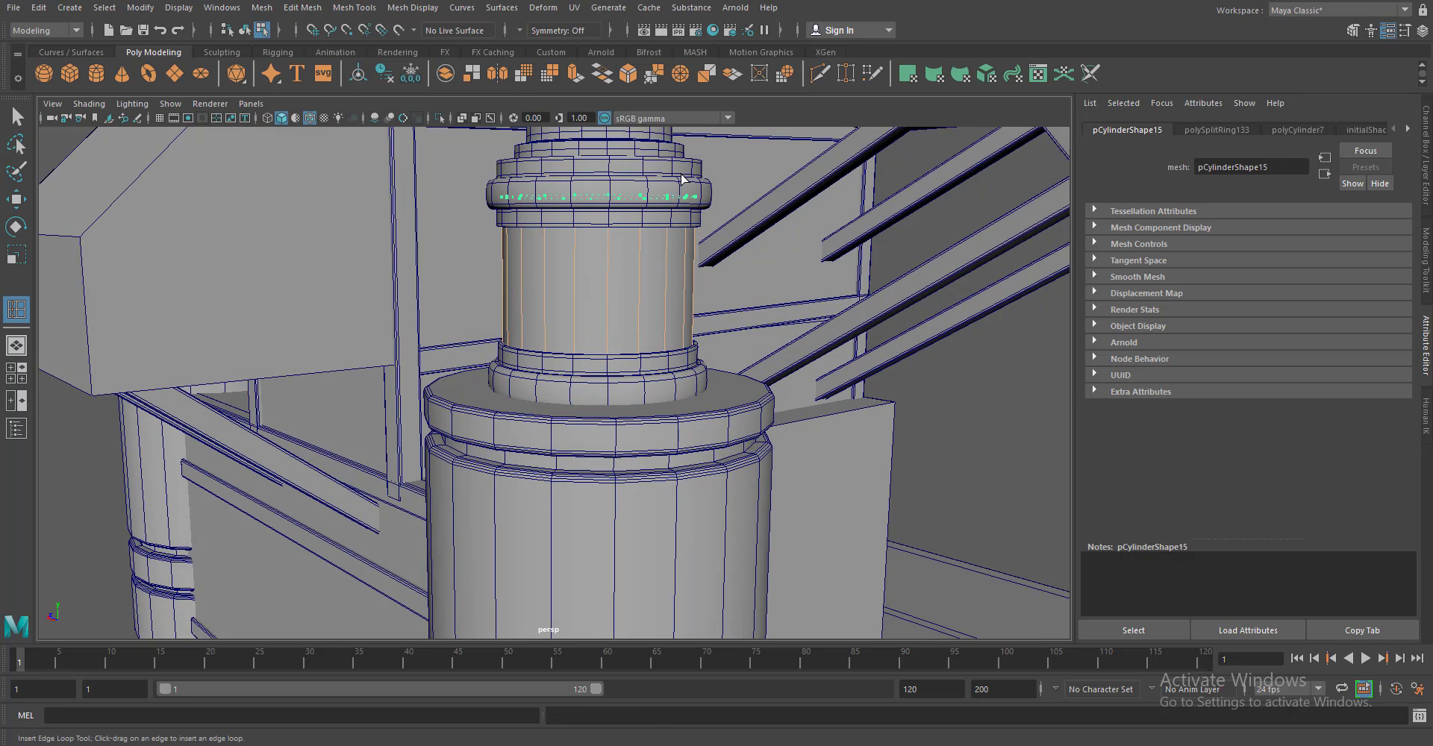
{"action": "left_click", "coordinate": [675, 202]}
Try scaling a ring of cylinder faces outward, then undo it
{"action": "key", "text": "w"}
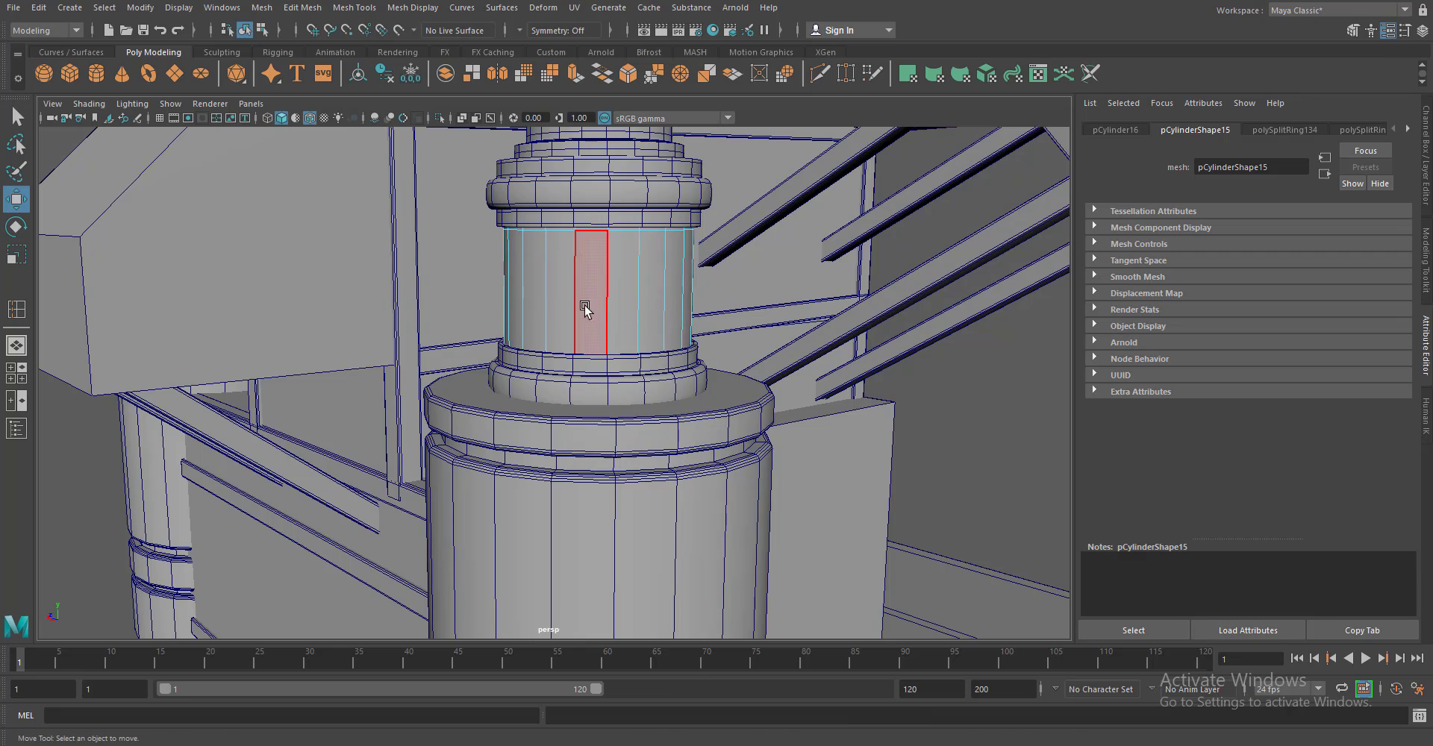
{"action": "double_click", "coordinate": [585, 310]}
{"action": "key", "text": "r"}
{"action": "left_click_drag", "start_coordinate": [614, 307], "coordinate": [609, 297]}
{"action": "key", "text": "ctrl+z"}
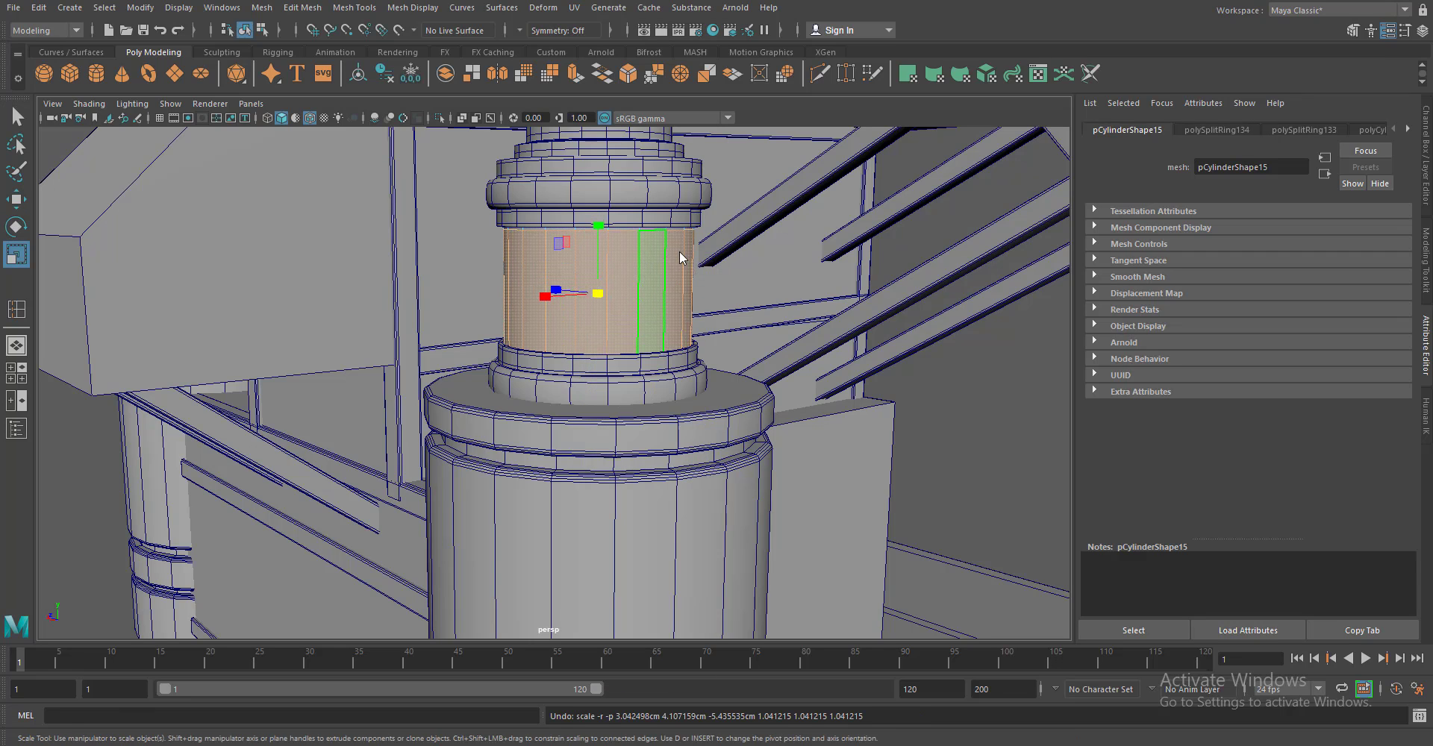
Add an edge loop across the cylinder's middle, select a face band, and turn off wireframe
{"action": "left_click", "coordinate": [354, 7]}
{"action": "left_click", "coordinate": [416, 90]}
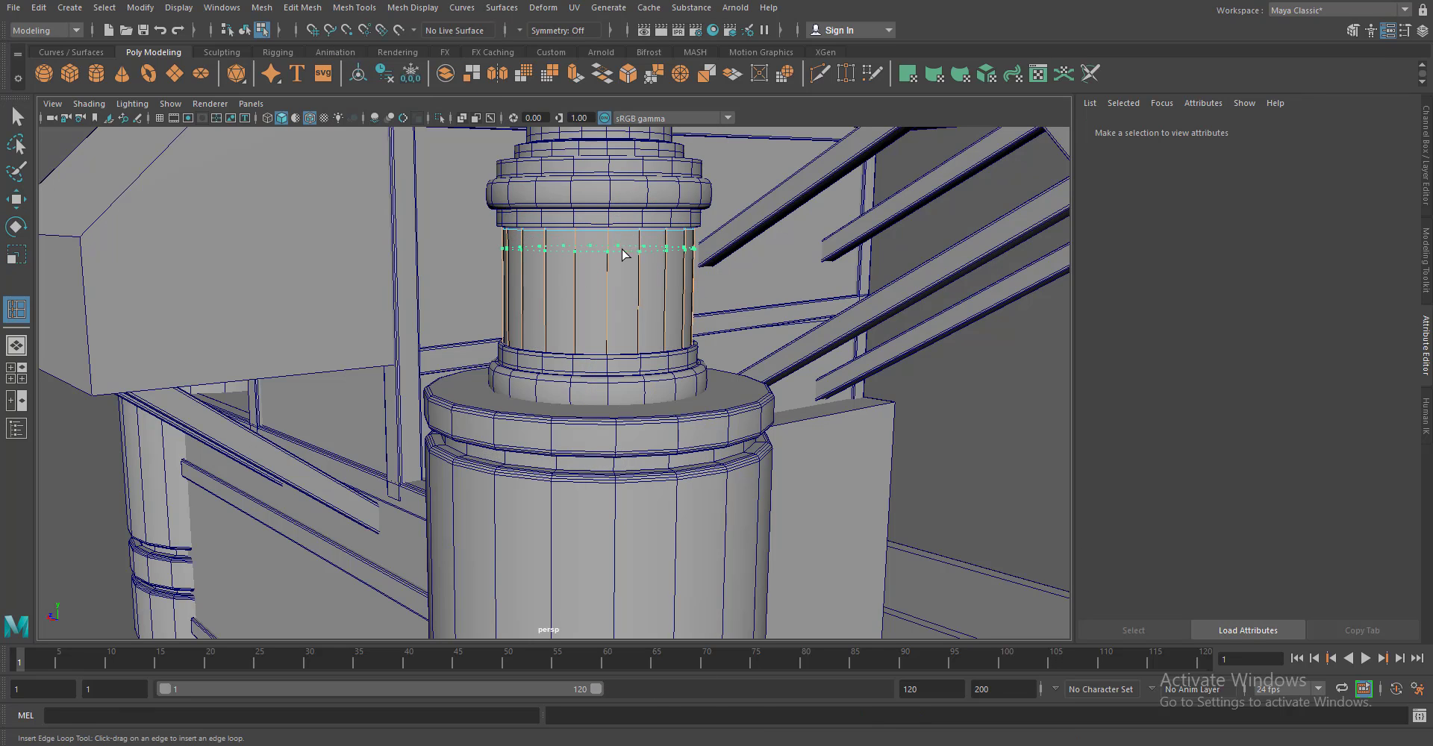
{"action": "left_click", "coordinate": [624, 254]}
{"action": "left_click", "coordinate": [17, 200]}
{"action": "left_click_drag", "start_coordinate": [565, 251], "coordinate": [606, 343]}
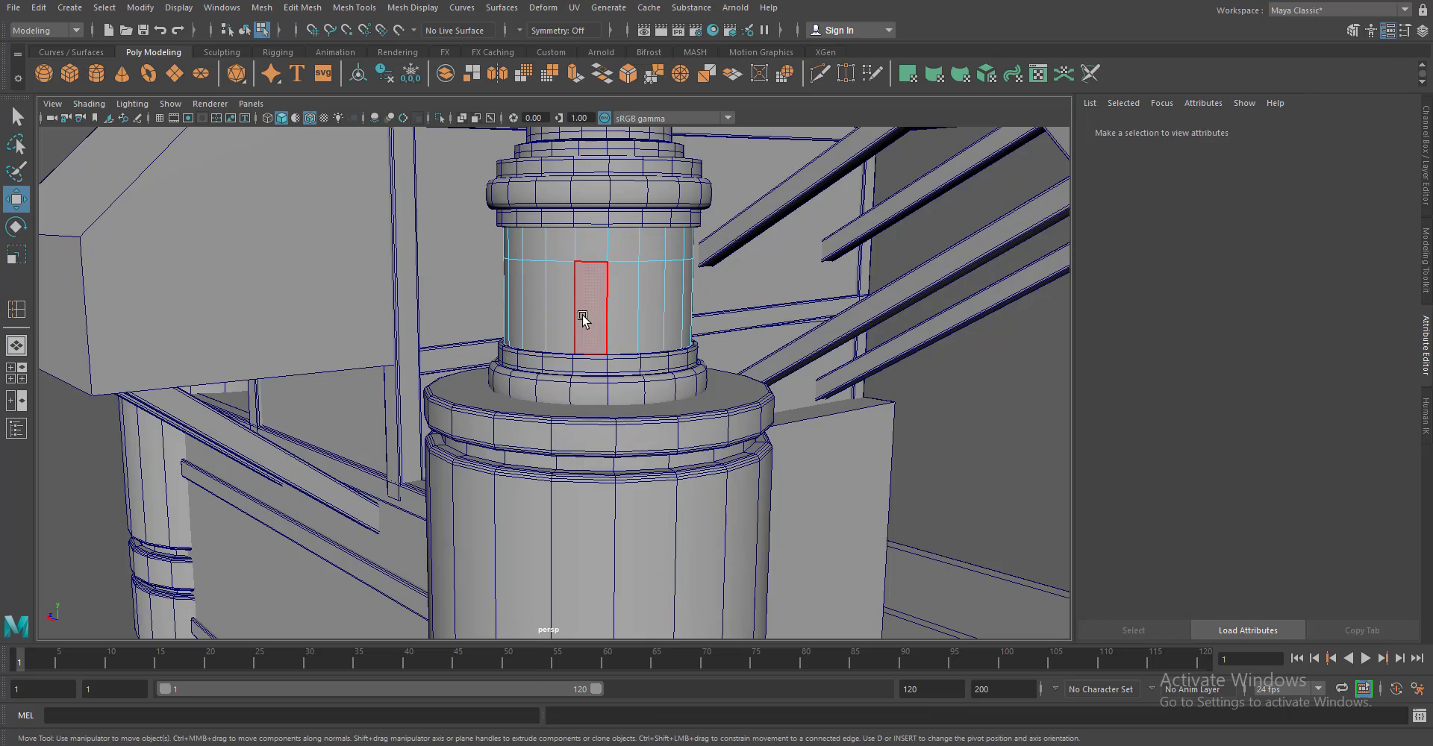
{"action": "key", "text": "r"}
{"action": "right_click", "coordinate": [643, 259]}
{"action": "scroll", "scroll_direction": "down", "scroll_amount": 3}
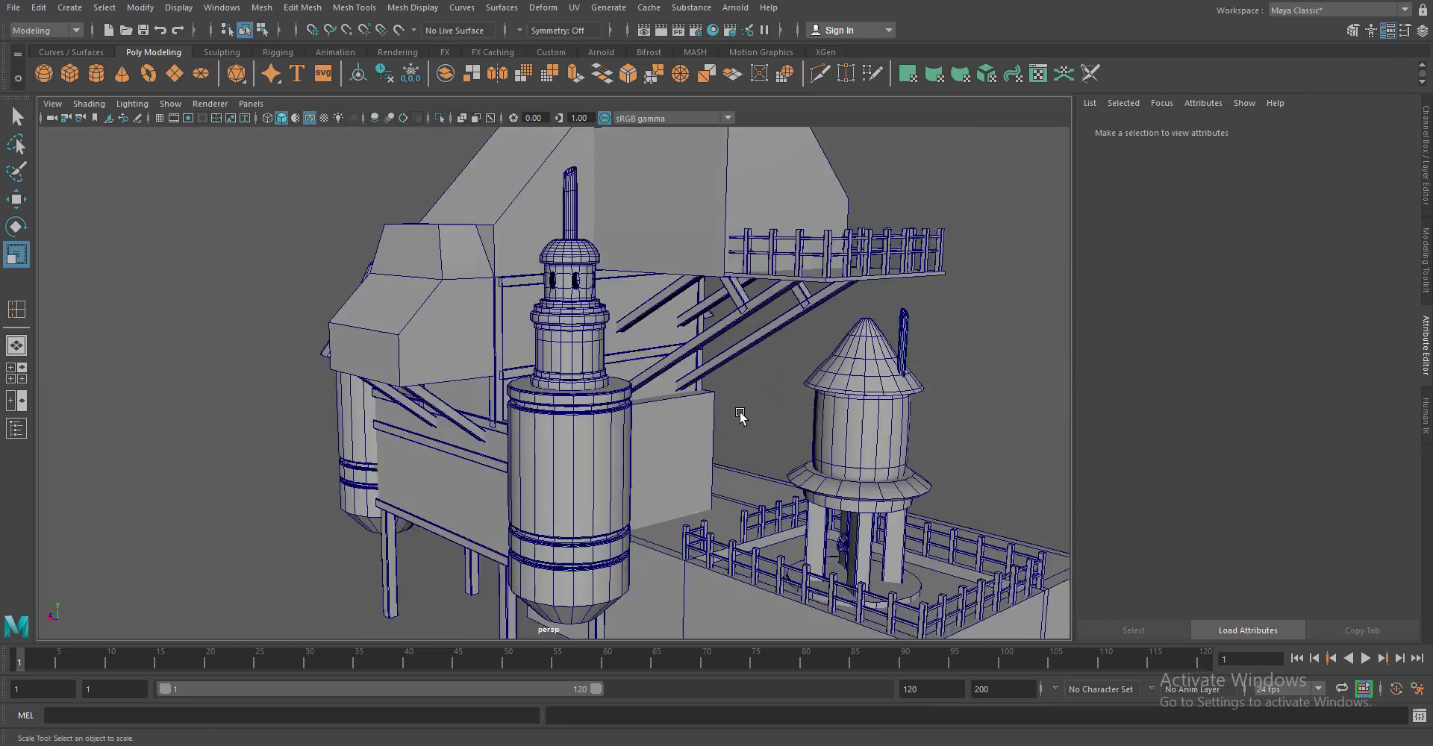
{"action": "left_click_drag", "start_coordinate": [643, 259], "coordinate": [642, 452]}
{"action": "left_click", "coordinate": [310, 118]}
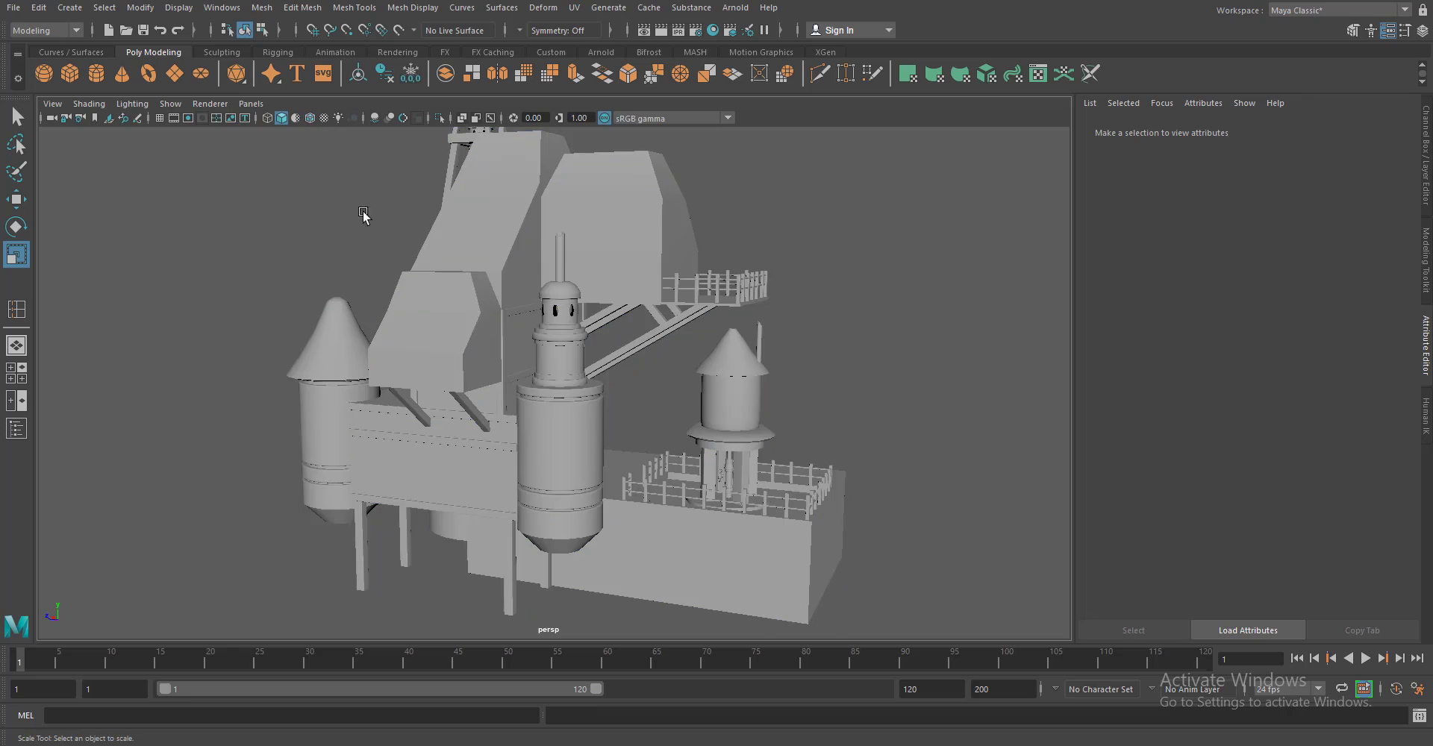
{"action": "left_click", "coordinate": [375, 118]}
Select the domed cupola and orbit around it to inspect the dome from several angles
{"action": "left_click_drag", "start_coordinate": [615, 330], "coordinate": [576, 364]}
{"action": "scroll", "scroll_direction": "up", "scroll_amount": 3}
{"action": "scroll", "scroll_direction": "up", "scroll_amount": 3}
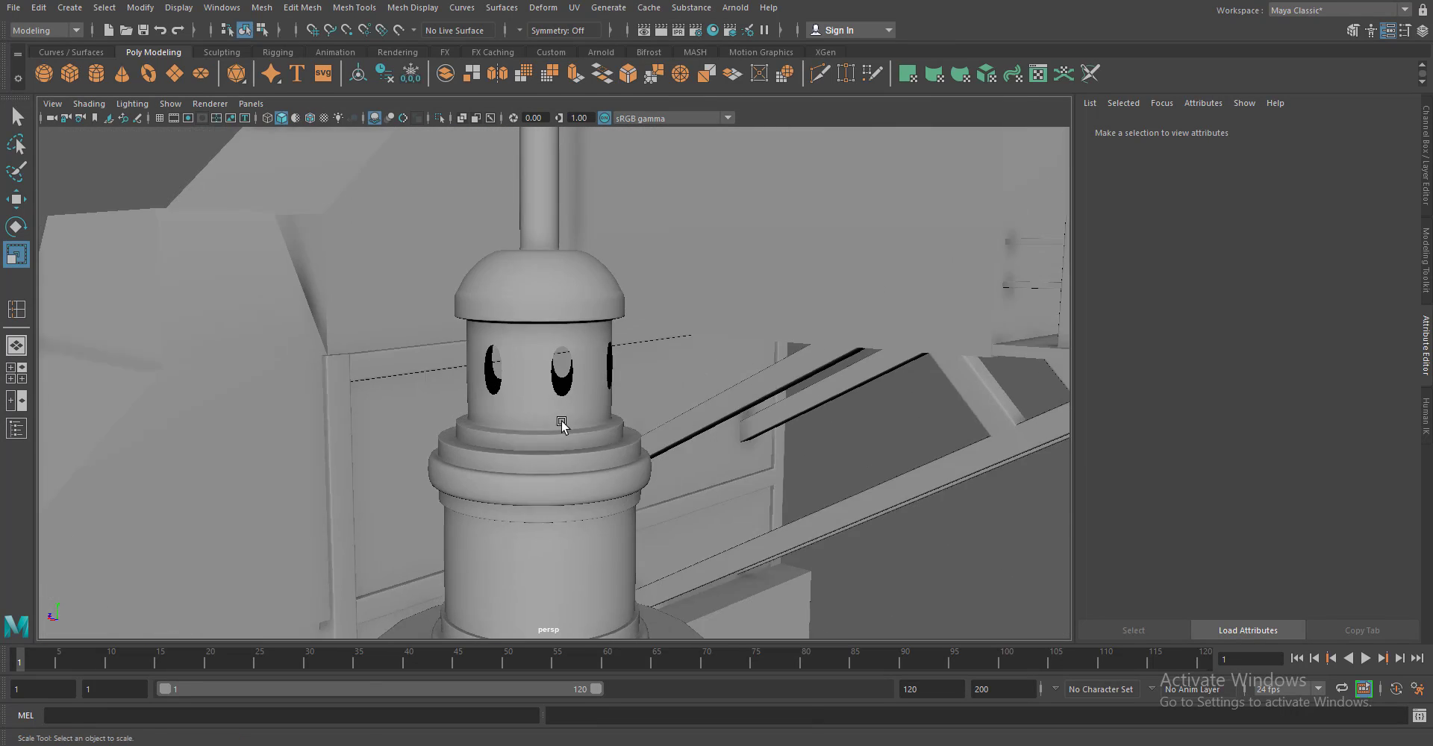
{"action": "scroll", "scroll_direction": "up", "scroll_amount": 3}
{"action": "left_click", "coordinate": [571, 310]}
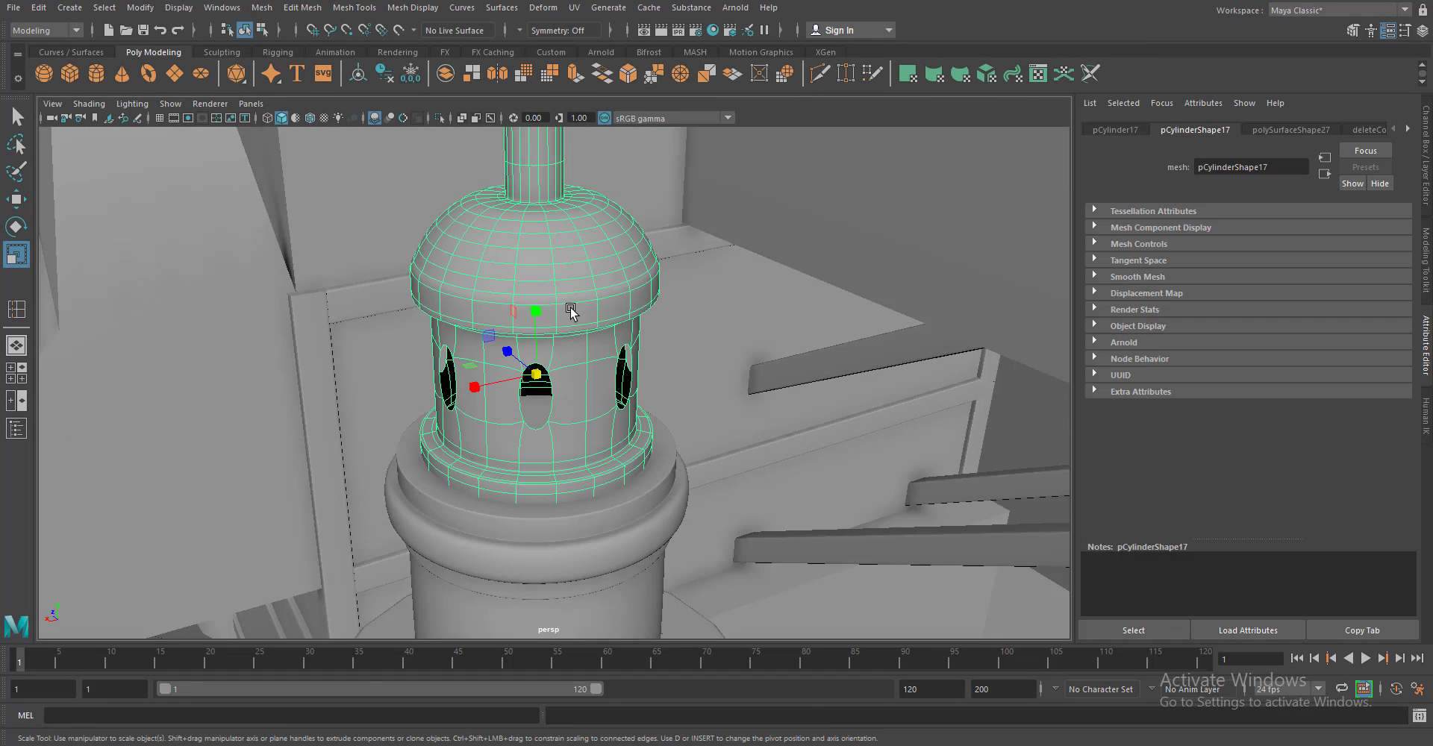
{"action": "left_click_drag", "start_coordinate": [571, 311], "coordinate": [624, 278]}
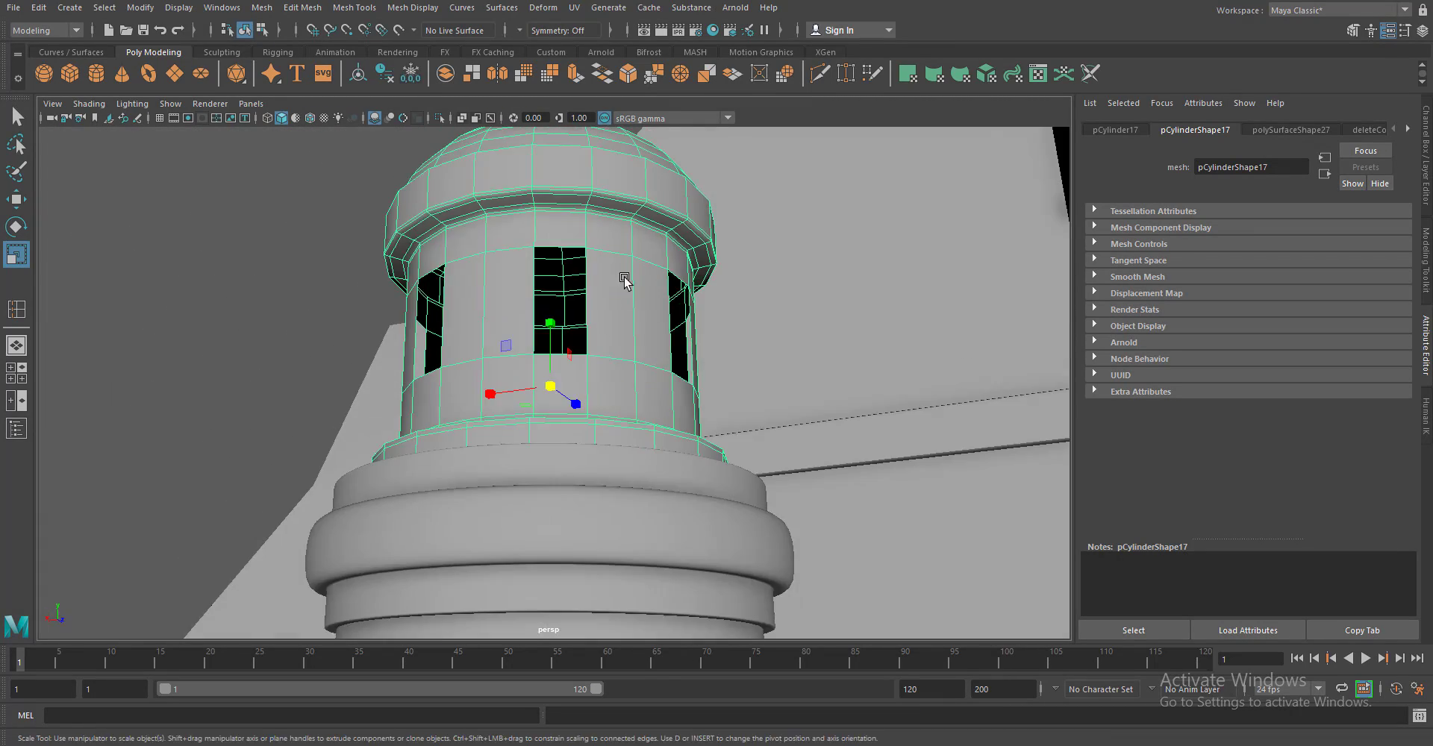
{"action": "left_click_drag", "start_coordinate": [538, 314], "coordinate": [606, 239]}
{"action": "left_click_drag", "start_coordinate": [606, 239], "coordinate": [592, 304]}
Insert two edge loops along the dome's overhanging rim with Insert Edge Loop
{"action": "key", "text": "F8"}
{"action": "left_click", "coordinate": [354, 8]}
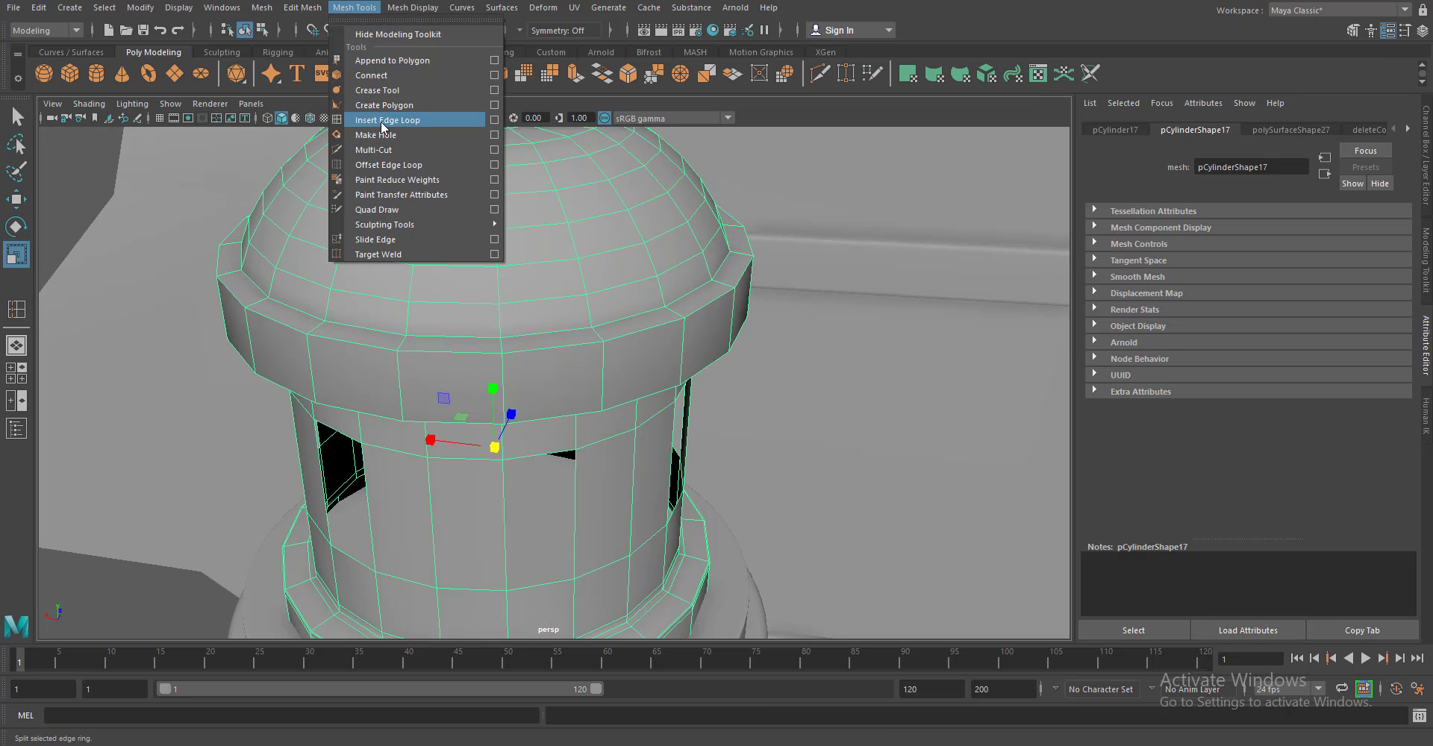
{"action": "left_click", "coordinate": [388, 118]}
{"action": "left_click", "coordinate": [502, 348]}
{"action": "left_click", "coordinate": [502, 362]}
{"action": "left_click_drag", "start_coordinate": [503, 363], "coordinate": [566, 346]}
Add a third edge loop along the rim's lower edge and preview the cupola smoothed
{"action": "key", "text": "1"}
{"action": "scroll", "scroll_direction": "up", "scroll_amount": 3}
{"action": "left_click_drag", "start_coordinate": [583, 295], "coordinate": [462, 281]}
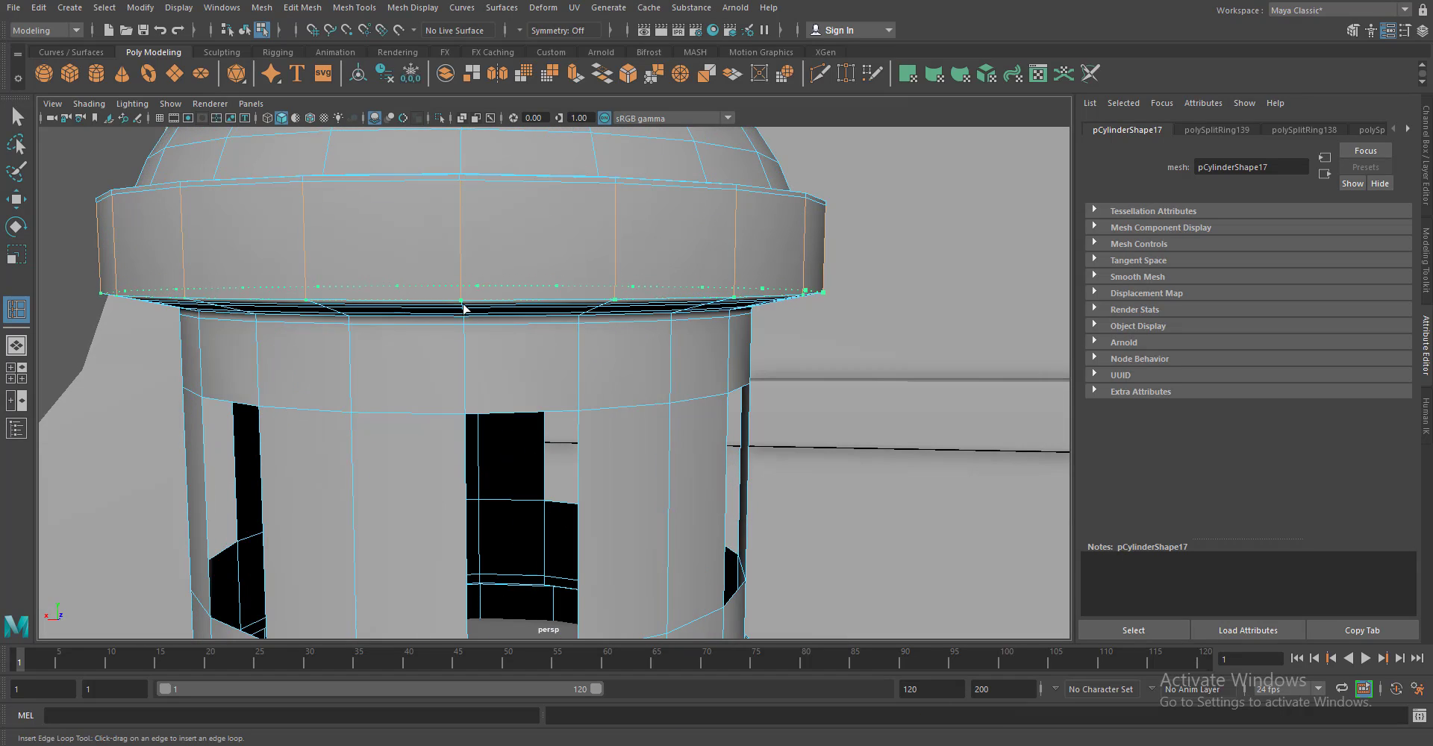
{"action": "left_click", "coordinate": [462, 308]}
{"action": "key", "text": "w"}
{"action": "key", "text": "3"}
{"action": "scroll", "scroll_direction": "down", "scroll_amount": 3}
{"action": "left_click_drag", "start_coordinate": [487, 333], "coordinate": [691, 523]}
{"action": "scroll", "scroll_direction": "down", "scroll_amount": 3}
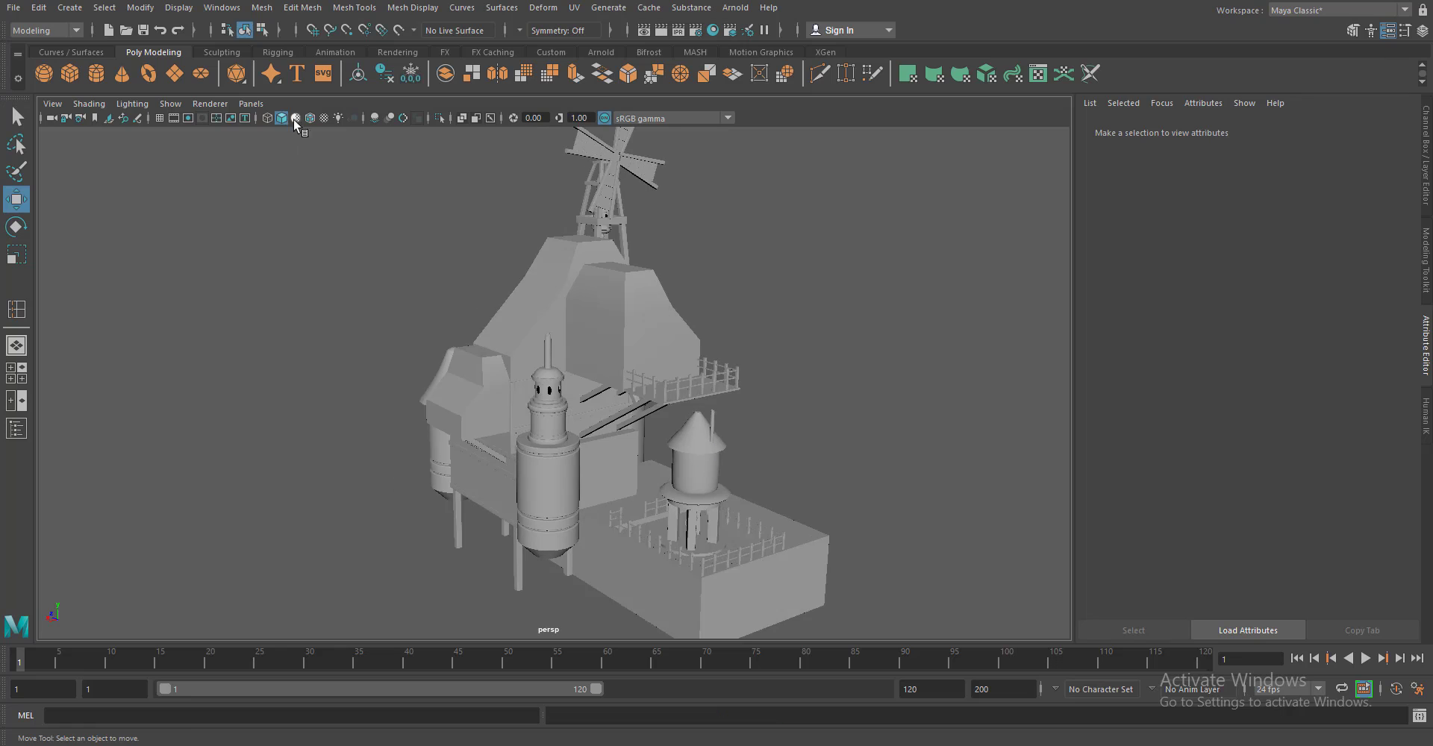
Turn the wireframe overlay back on and create a polygon sphere
{"action": "left_click", "coordinate": [310, 118]}
{"action": "scroll", "scroll_direction": "up", "scroll_amount": 3}
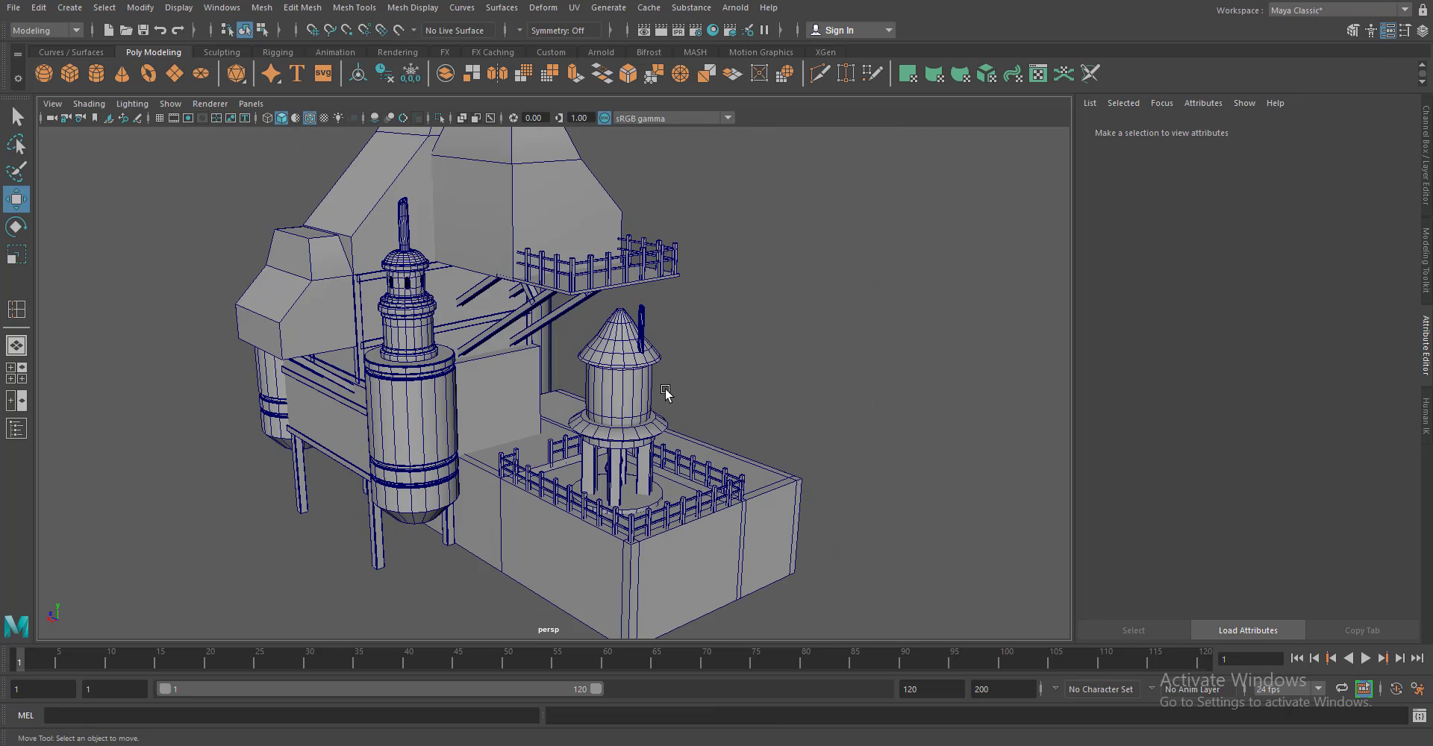
{"action": "left_click", "coordinate": [43, 73]}
{"action": "left_click_drag", "start_coordinate": [542, 534], "coordinate": [701, 388]}
{"action": "key", "text": "space"}
{"action": "scroll", "scroll_direction": "up", "scroll_amount": 3}
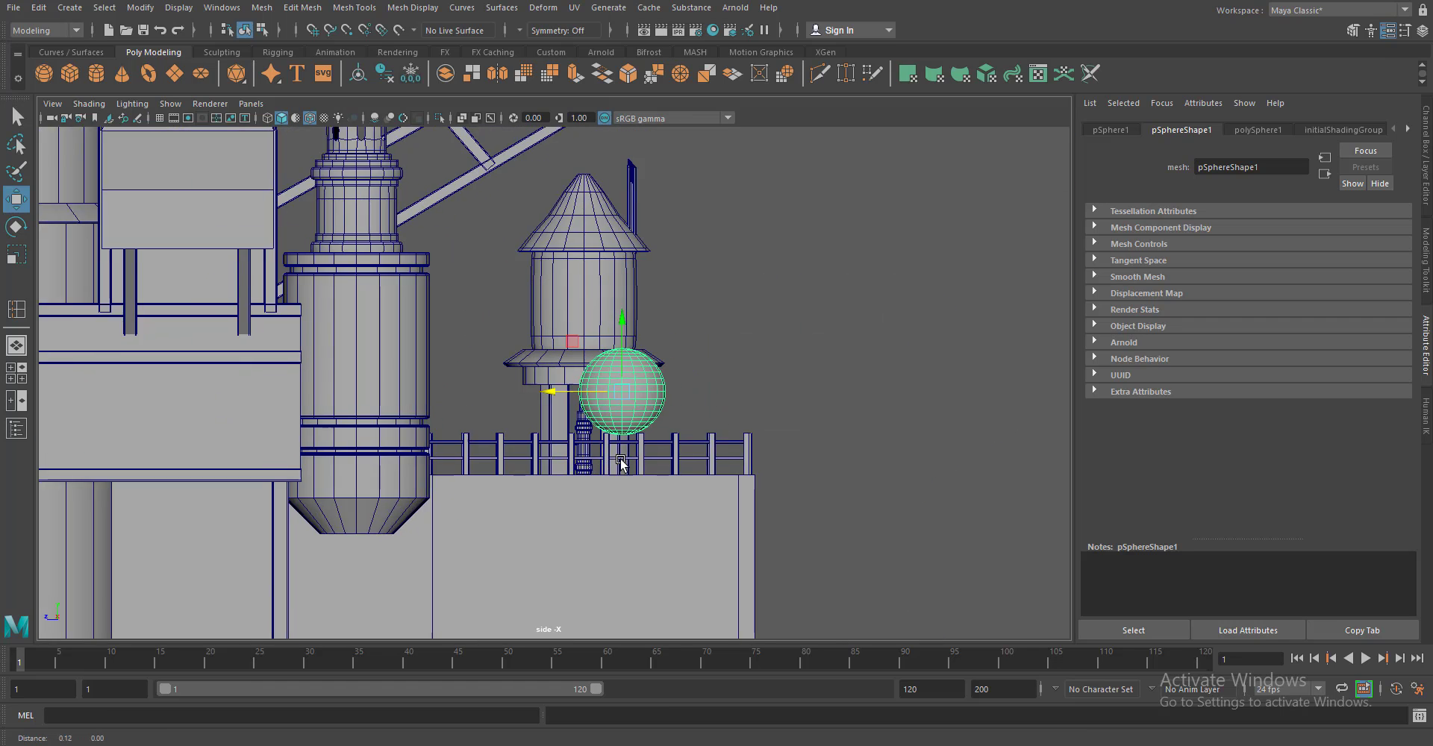
{"action": "scroll", "scroll_direction": "up", "scroll_amount": 3}
Rotate the sphere to exactly 90 degrees around X
{"action": "key", "text": "ctrl+a"}
{"action": "key", "text": "e"}
{"action": "left_click_drag", "start_coordinate": [723, 321], "coordinate": [620, 422]}
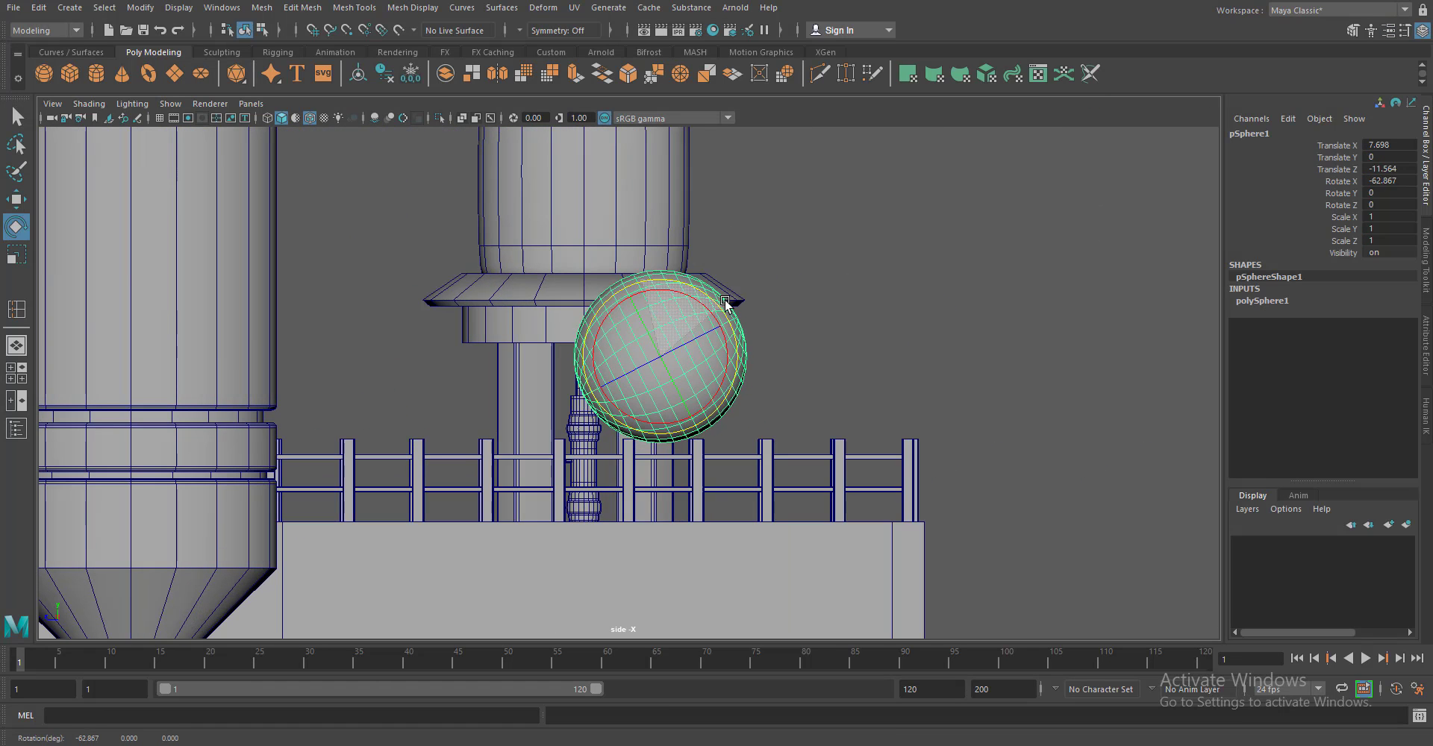
{"action": "left_click", "coordinate": [1390, 180]}
{"action": "type", "text": "90"}
{"action": "key", "text": "Return"}
{"action": "key", "text": "w"}
{"action": "scroll", "scroll_direction": "down", "scroll_amount": 3}
{"action": "scroll", "scroll_direction": "up", "scroll_amount": 3}
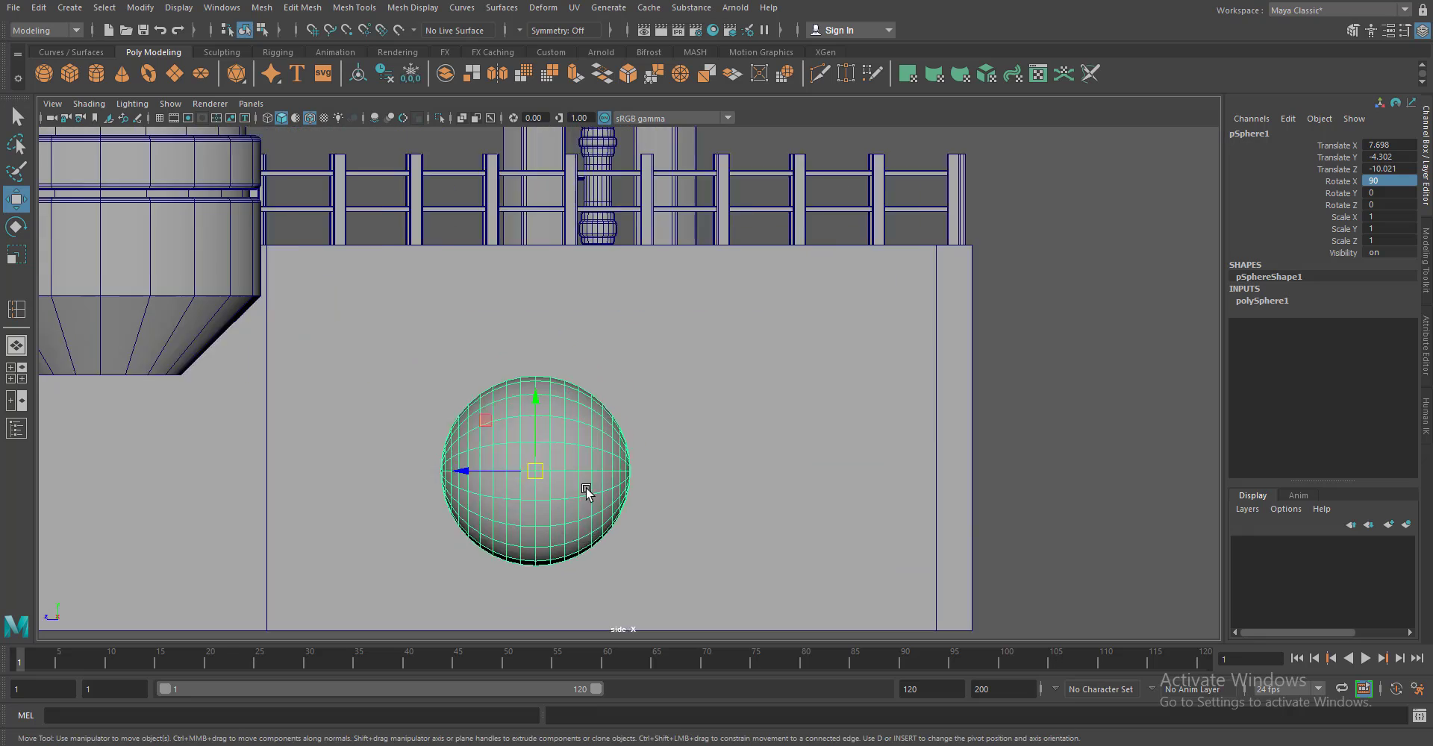
Stretch the sphere's right-half vertices out along X to form a capsule
{"action": "key", "text": "F8"}
{"action": "left_click_drag", "start_coordinate": [800, 252], "coordinate": [601, 486]}
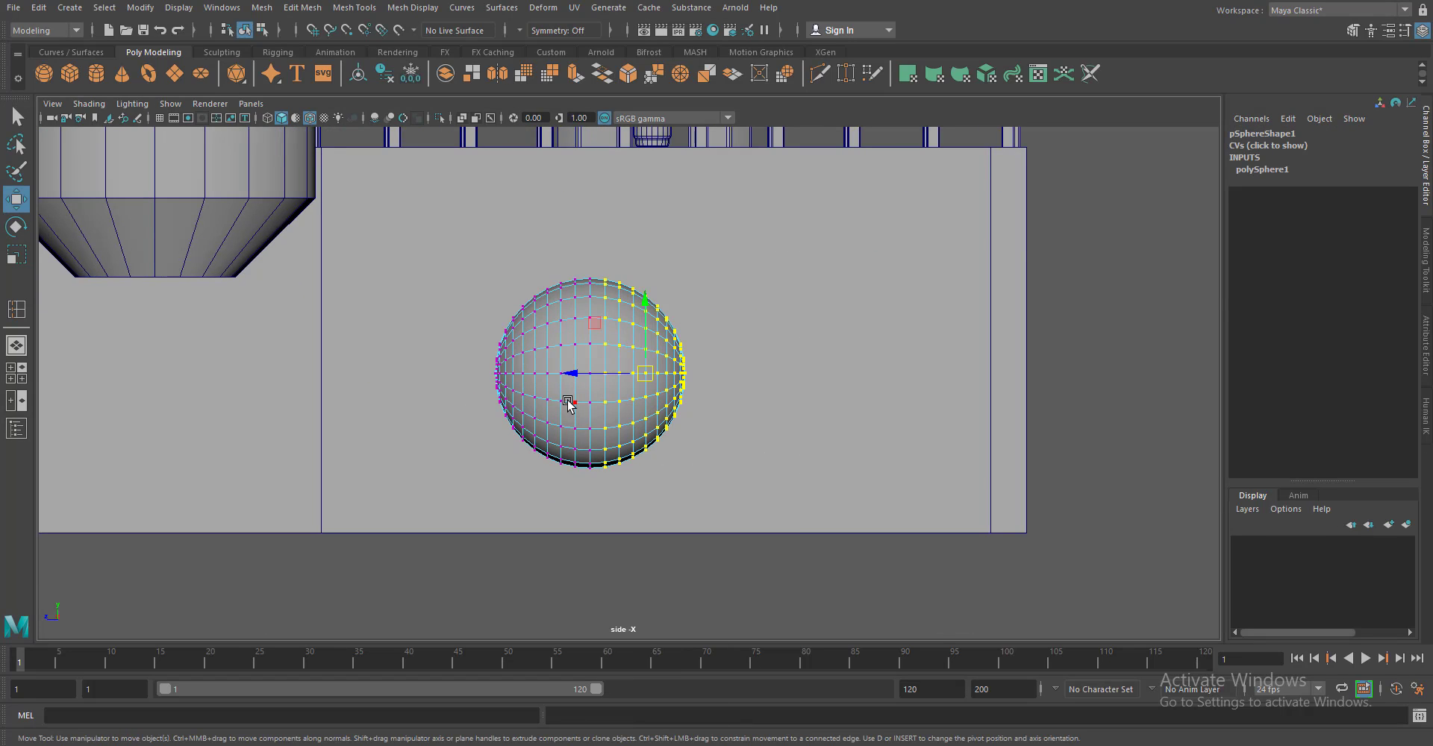
{"action": "left_click_drag", "start_coordinate": [568, 403], "coordinate": [883, 362]}
{"action": "scroll", "scroll_direction": "down", "scroll_amount": 3}
{"action": "scroll", "scroll_direction": "up", "scroll_amount": 3}
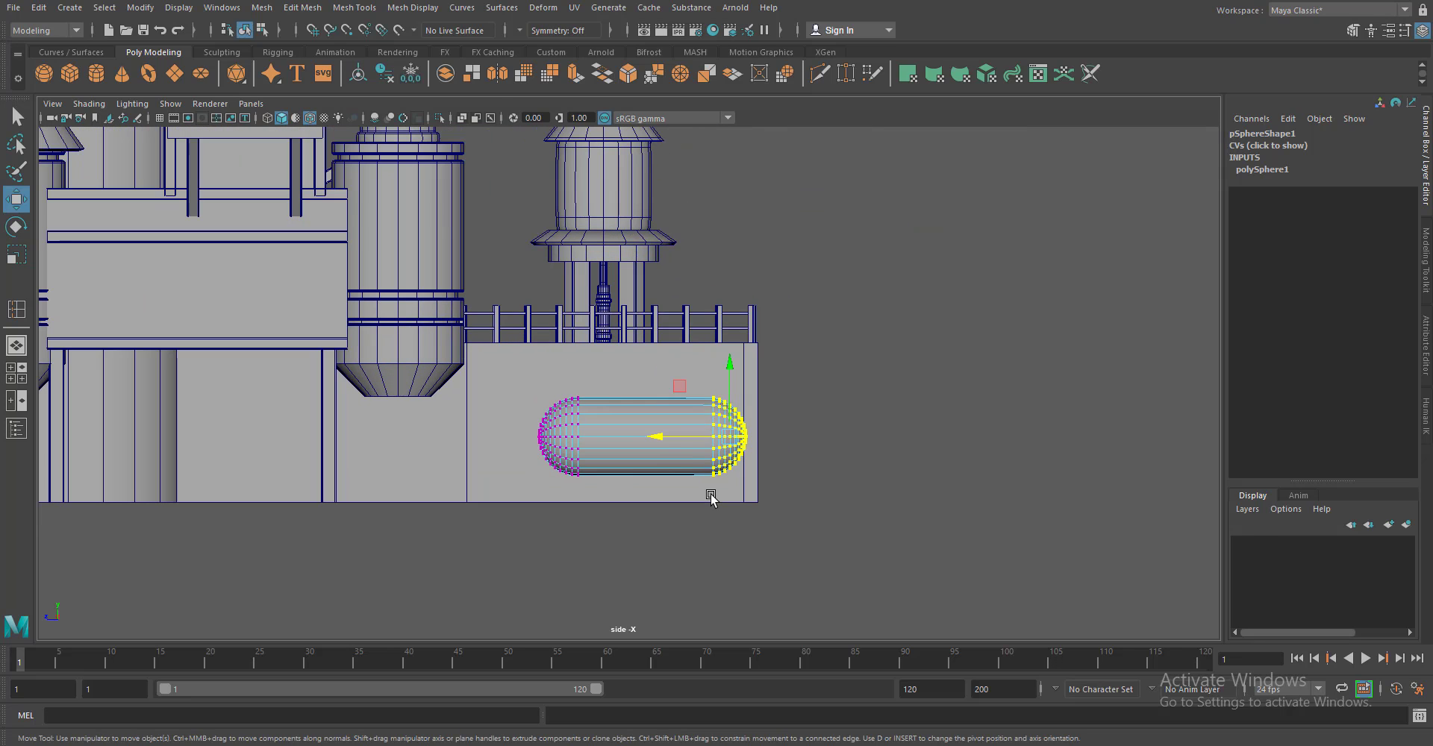
{"action": "left_click_drag", "start_coordinate": [656, 438], "coordinate": [674, 358]}
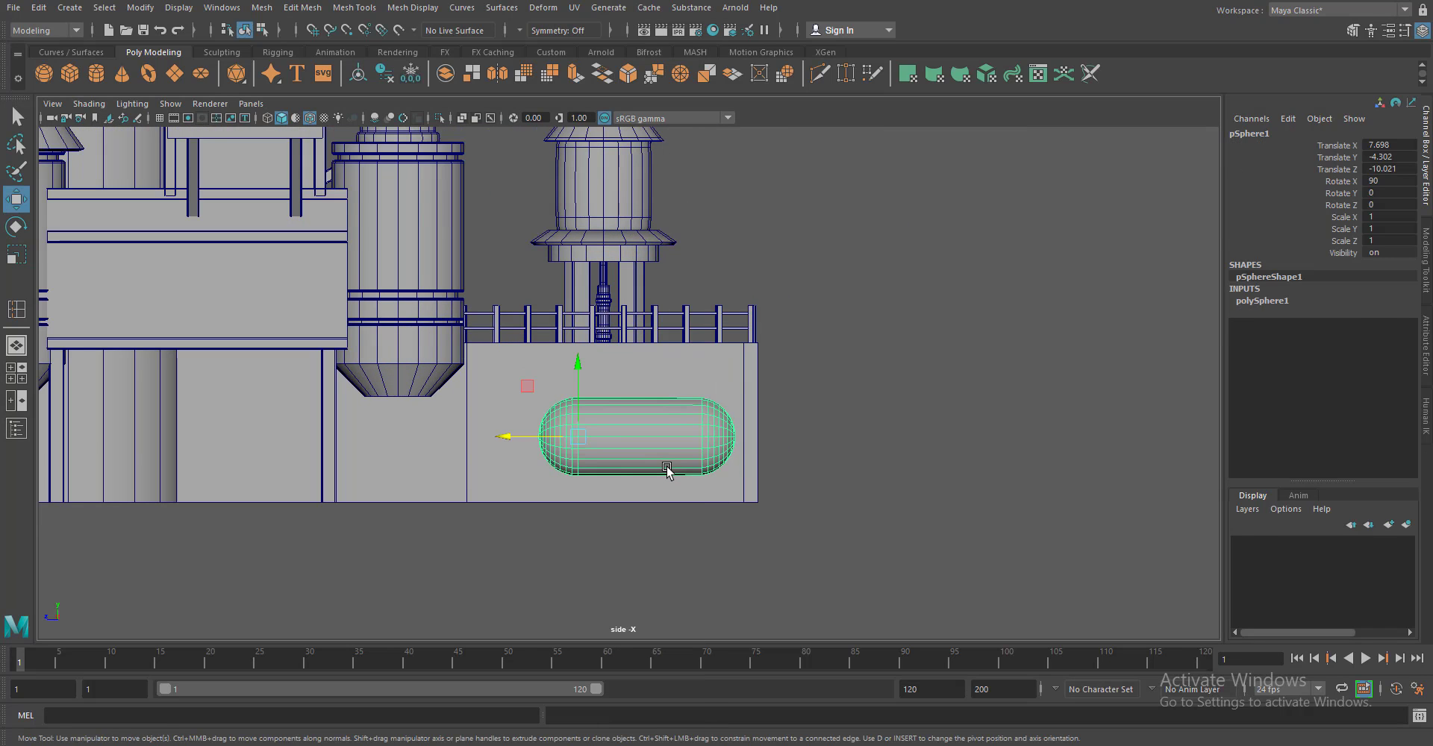
Scale the capsule up slightly to about 1.167, then deselect it
{"action": "scroll", "scroll_direction": "up", "scroll_amount": 3}
{"action": "scroll", "scroll_direction": "up", "scroll_amount": 3}
{"action": "key", "text": "r"}
{"action": "left_click_drag", "start_coordinate": [571, 444], "coordinate": [597, 448]}
{"action": "key", "text": "F9"}
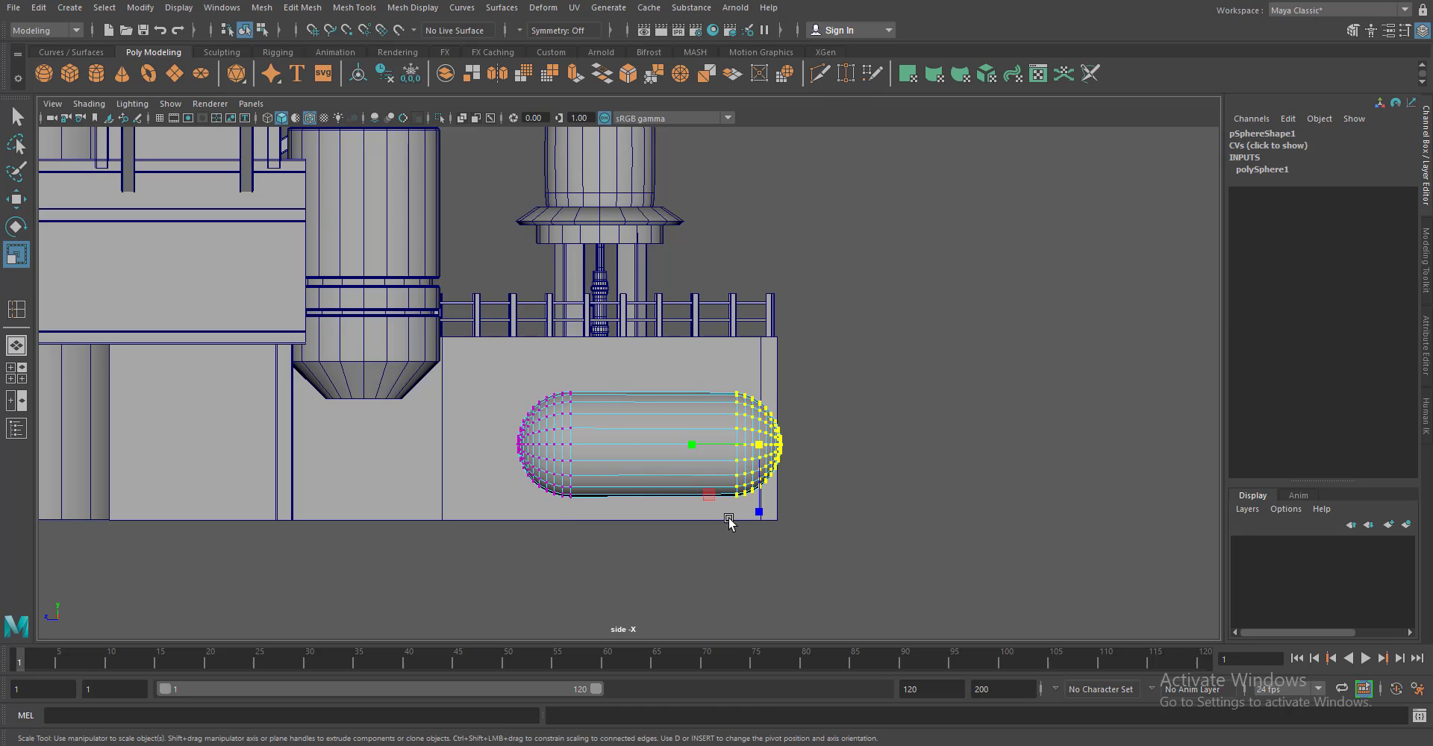
{"action": "left_click_drag", "start_coordinate": [597, 377], "coordinate": [485, 515]}
{"action": "key", "text": "F8"}
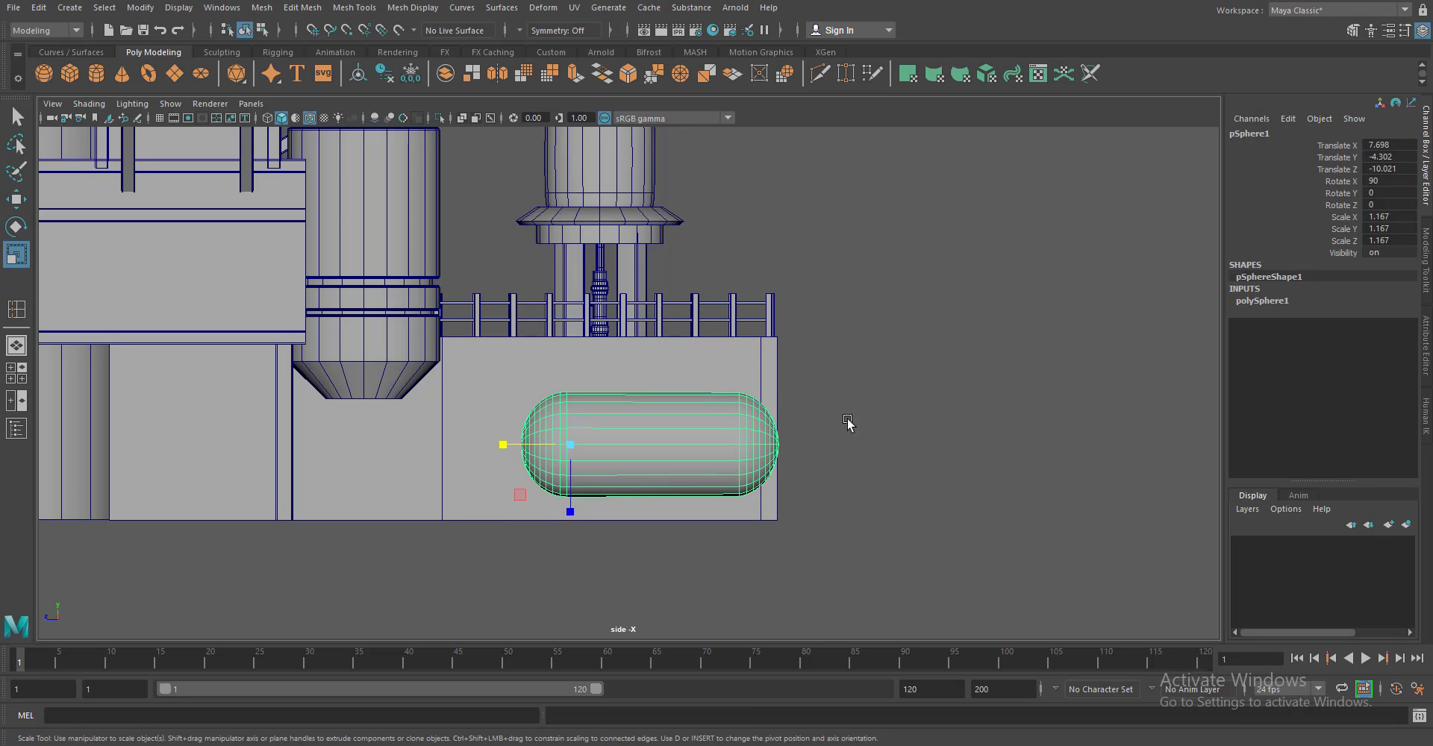
{"action": "left_click", "coordinate": [848, 420]}
{"action": "scroll", "scroll_direction": "up", "scroll_amount": 3}
{"action": "scroll", "scroll_direction": "up", "scroll_amount": 3}
{"action": "scroll", "scroll_direction": "up", "scroll_amount": 3}
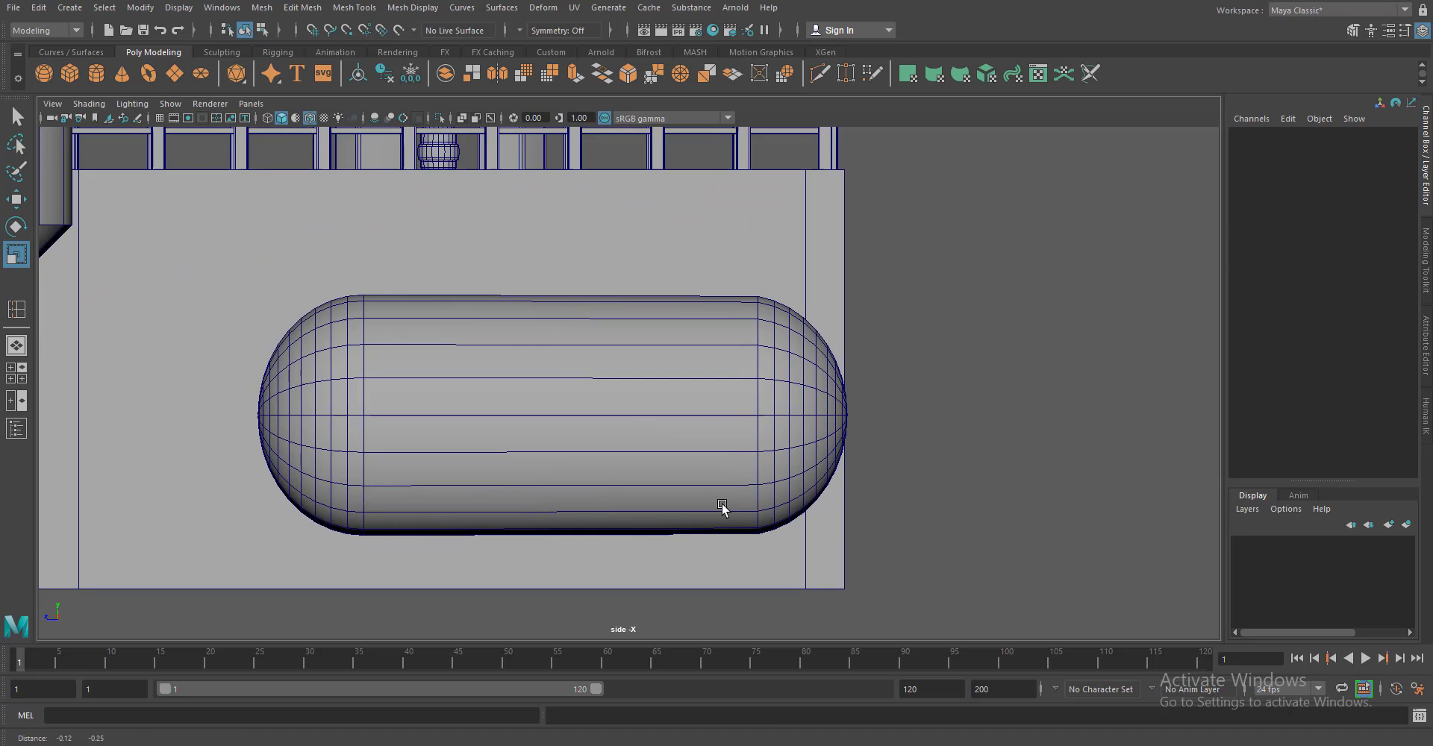
{"action": "scroll", "scroll_direction": "up", "scroll_amount": 3}
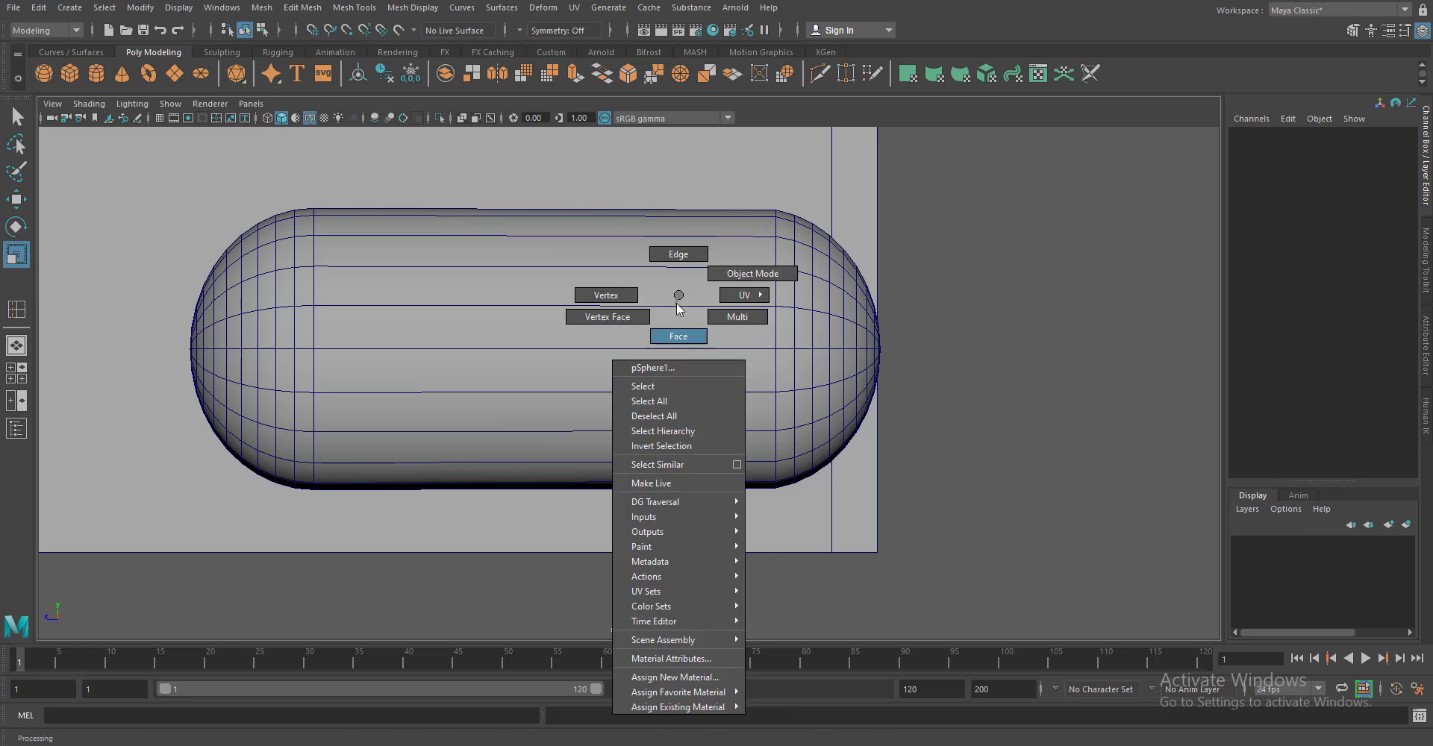
Extract the capsule's middle faces as a separate piece with Mesh > Extract
{"action": "left_click_drag", "start_coordinate": [672, 294], "coordinate": [672, 333]}
{"action": "left_click_drag", "start_coordinate": [321, 186], "coordinate": [769, 523]}
{"action": "left_click", "coordinate": [302, 7]}
{"action": "left_click", "coordinate": [300, 61]}
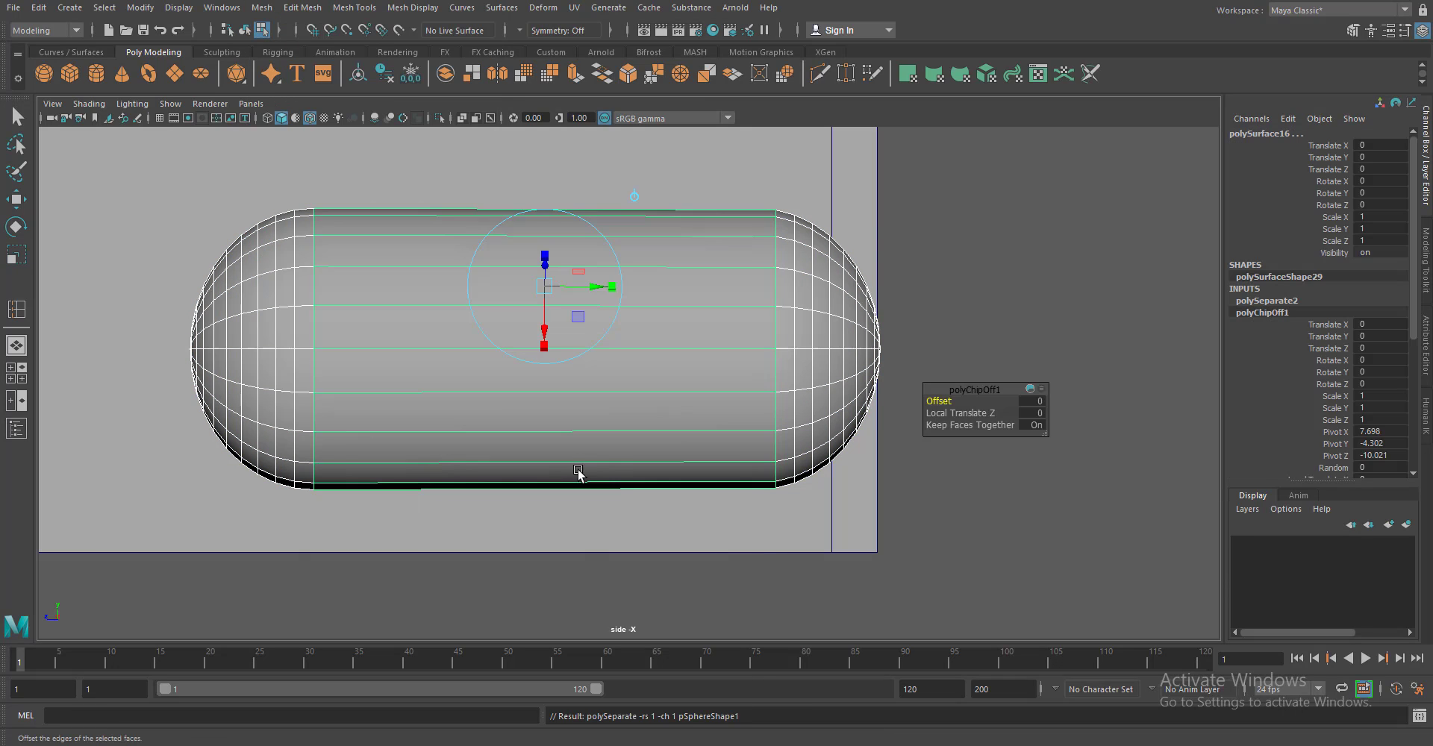
Shrink the extracted section into a narrow band and slide it toward the tank's right end
{"action": "left_click", "coordinate": [715, 305]}
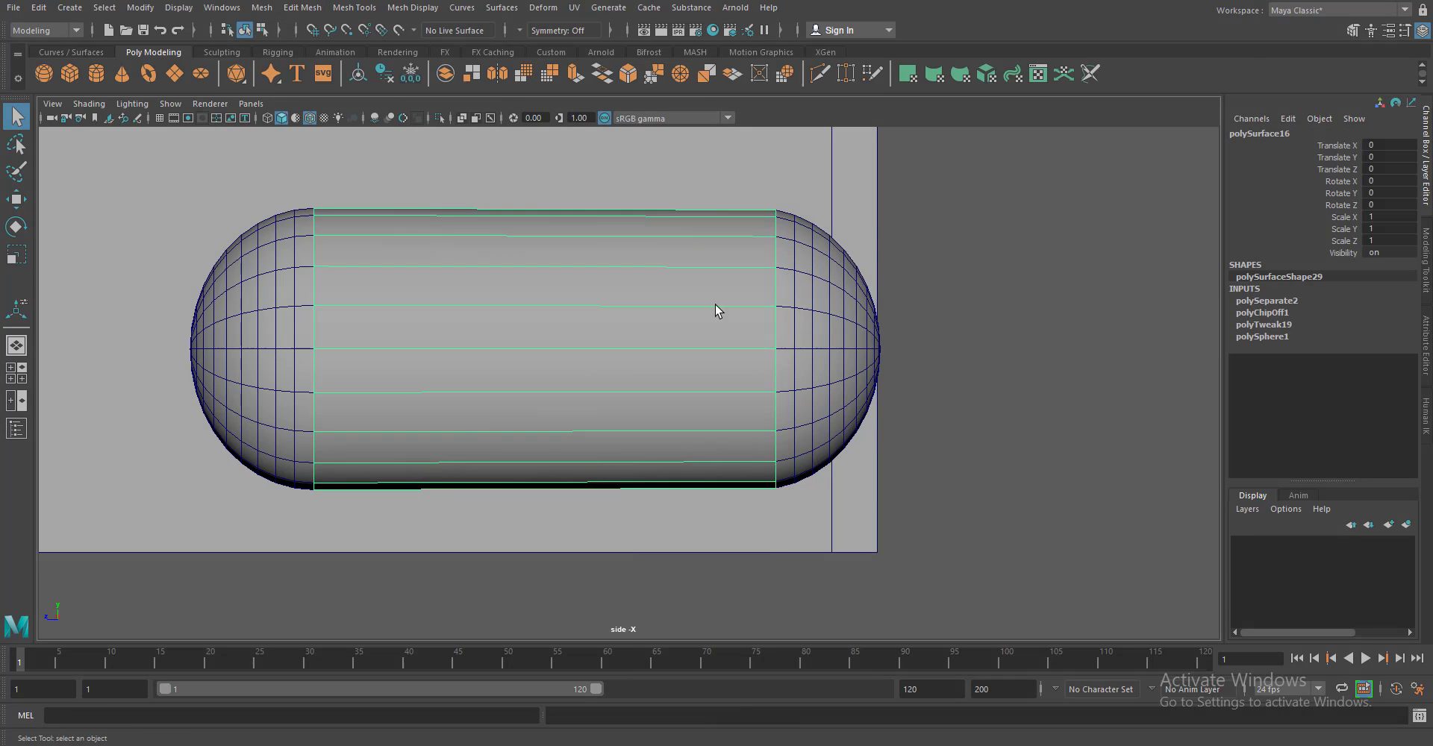
{"action": "key", "text": "r"}
{"action": "left_click_drag", "start_coordinate": [478, 348], "coordinate": [523, 361]}
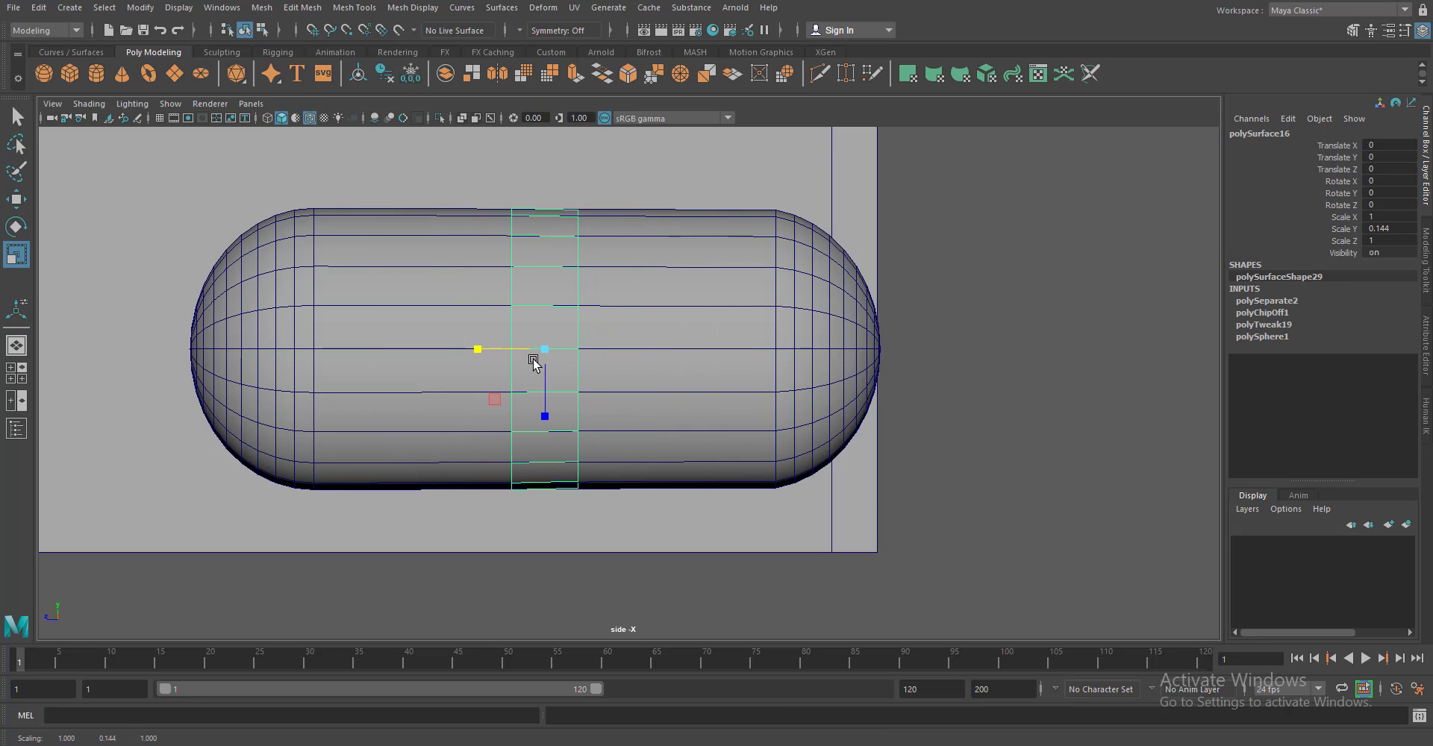
{"action": "key", "text": "w"}
{"action": "left_click_drag", "start_coordinate": [479, 348], "coordinate": [676, 375]}
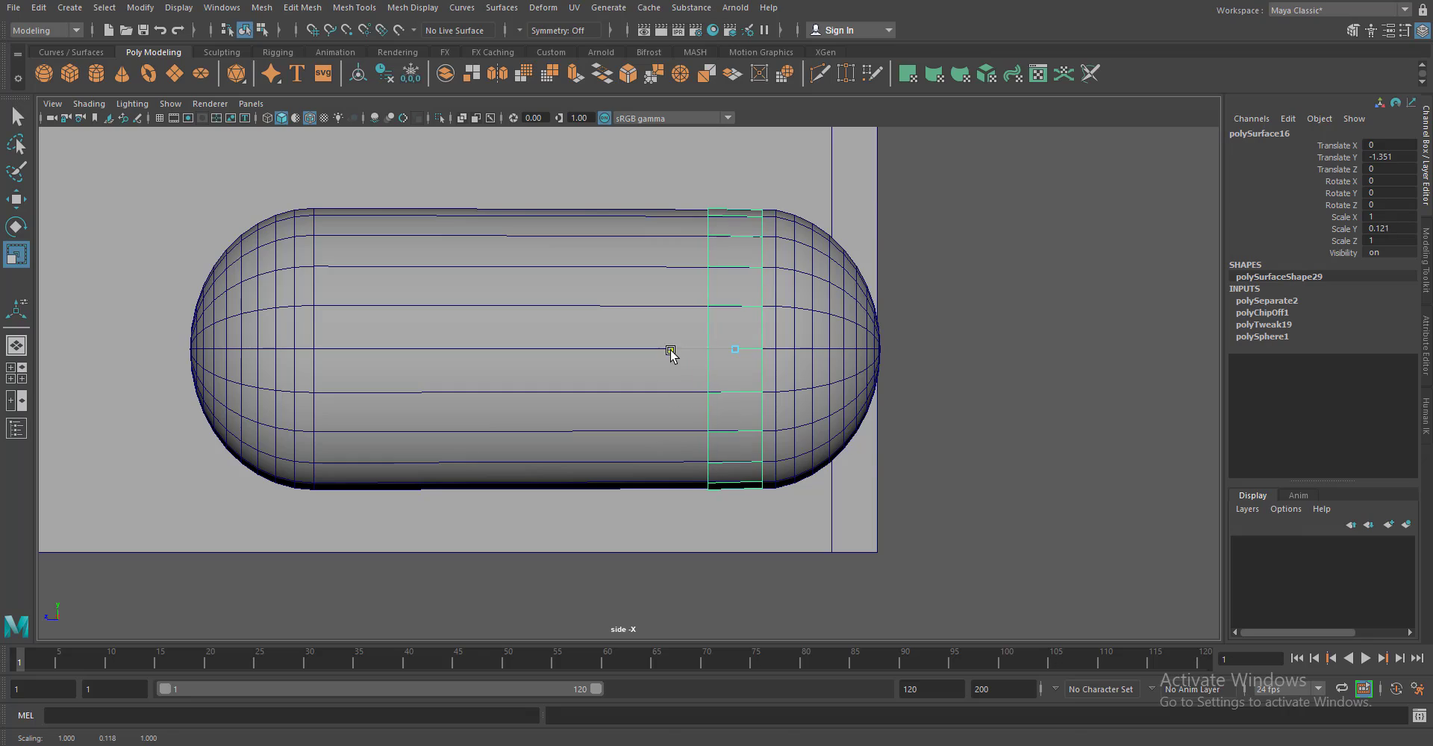
{"action": "key", "text": "space"}
{"action": "left_click_drag", "start_coordinate": [960, 320], "coordinate": [928, 279]}
{"action": "left_click_drag", "start_coordinate": [870, 499], "coordinate": [771, 551]}
Extrude the band's faces outward into a raised collar and add an edge loop around it
{"action": "key", "text": "ctrl+e"}
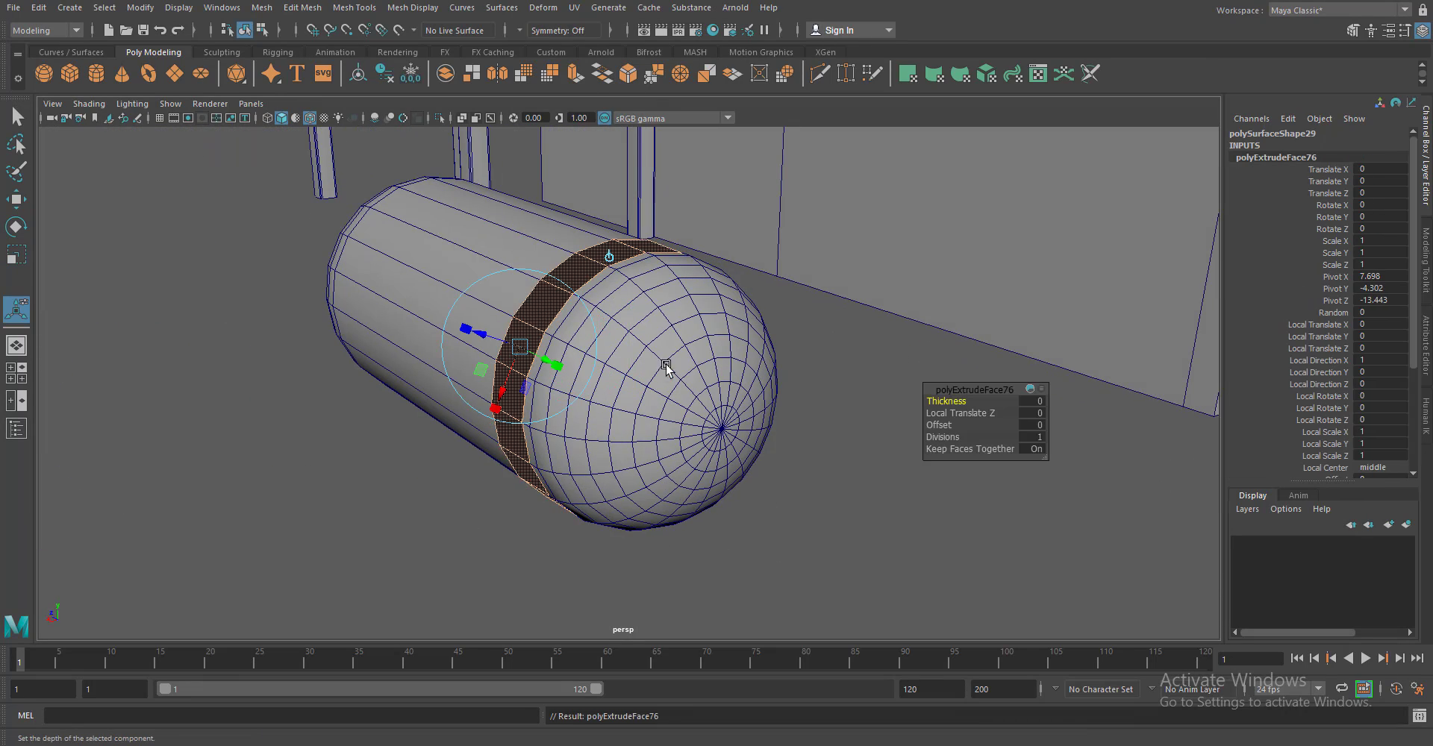
{"action": "left_click_drag", "start_coordinate": [481, 334], "coordinate": [550, 471]}
{"action": "scroll", "scroll_direction": "up", "scroll_amount": 3}
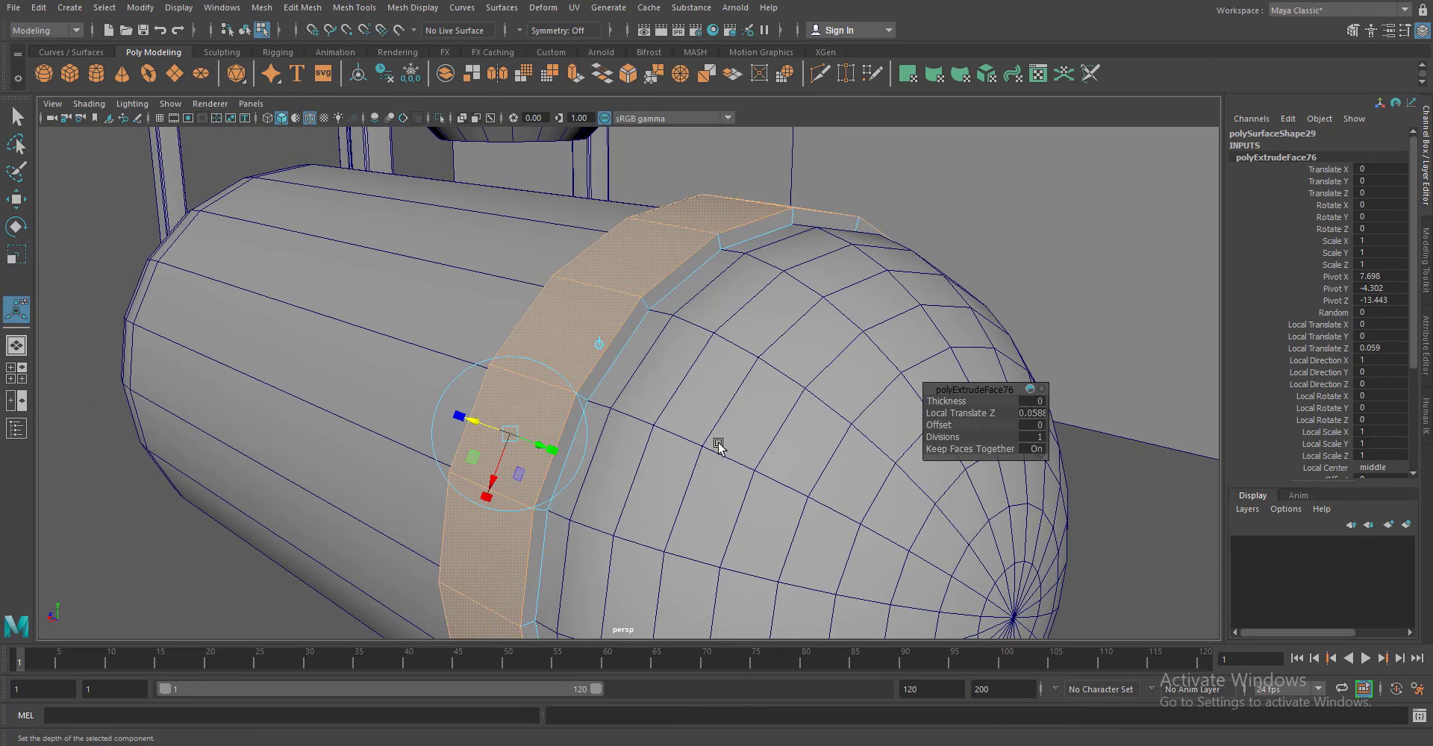
{"action": "left_click_drag", "start_coordinate": [719, 449], "coordinate": [672, 418]}
{"action": "scroll", "scroll_direction": "up", "scroll_amount": 3}
{"action": "left_click", "coordinate": [561, 411]}
{"action": "left_click_drag", "start_coordinate": [561, 411], "coordinate": [788, 470]}
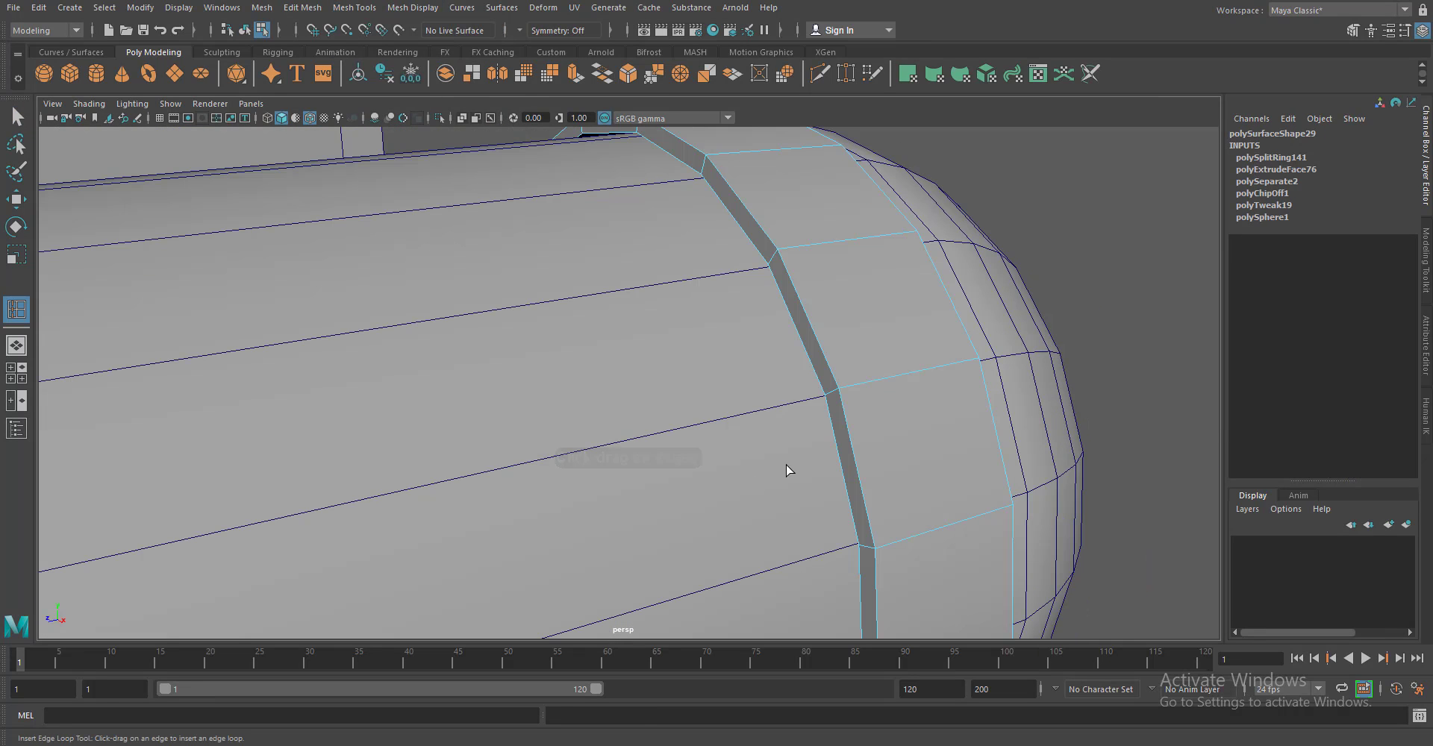
Isolate the collar ring and insert two edge loops on its inner face
{"action": "key", "text": "w"}
{"action": "left_click_drag", "start_coordinate": [799, 224], "coordinate": [859, 203]}
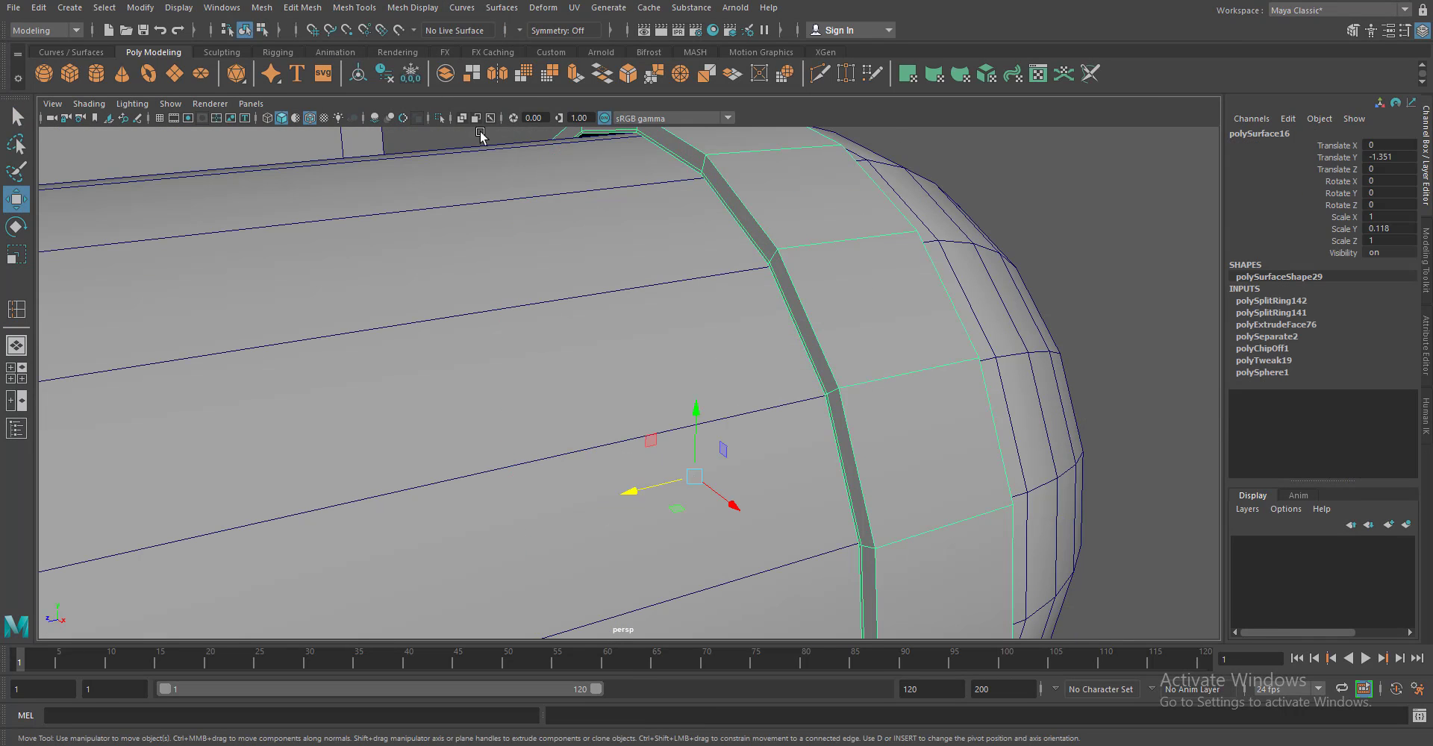
{"action": "key", "text": "shift+i"}
{"action": "key", "text": "f"}
{"action": "left_click", "coordinate": [353, 7]}
{"action": "left_click", "coordinate": [388, 120]}
{"action": "left_click", "coordinate": [589, 198]}
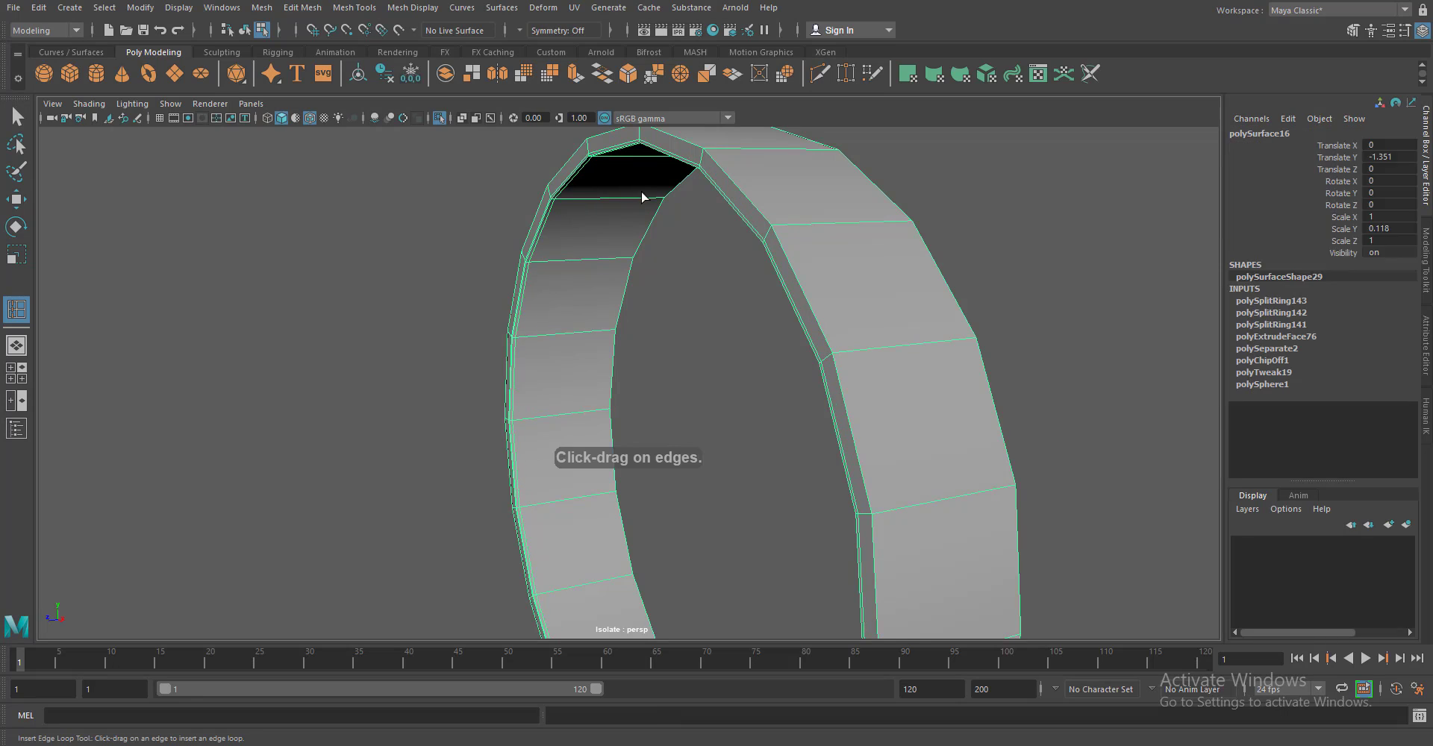
{"action": "left_click", "coordinate": [642, 193]}
{"action": "scroll", "scroll_direction": "down", "scroll_amount": 3}
{"action": "left_click_drag", "start_coordinate": [815, 293], "coordinate": [728, 266]}
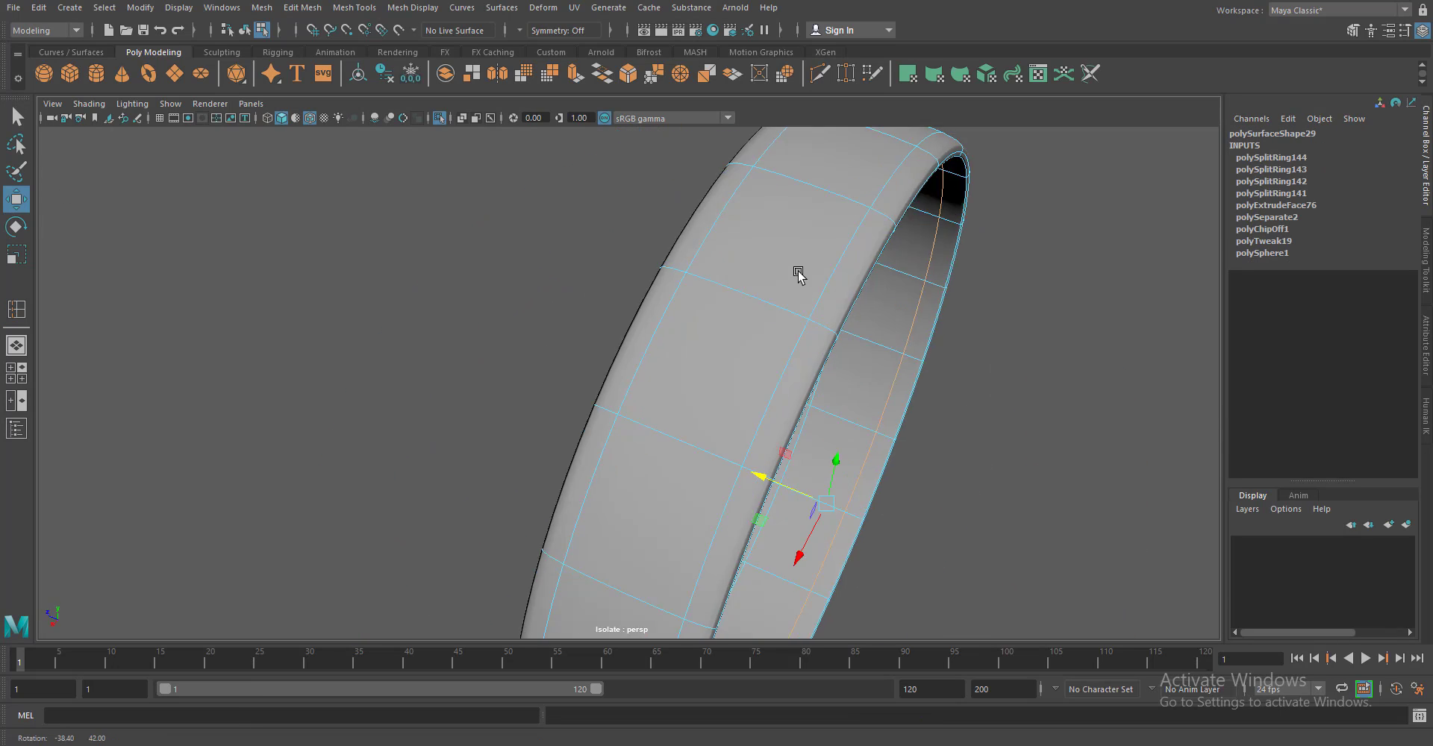
{"action": "left_click", "coordinate": [728, 267]}
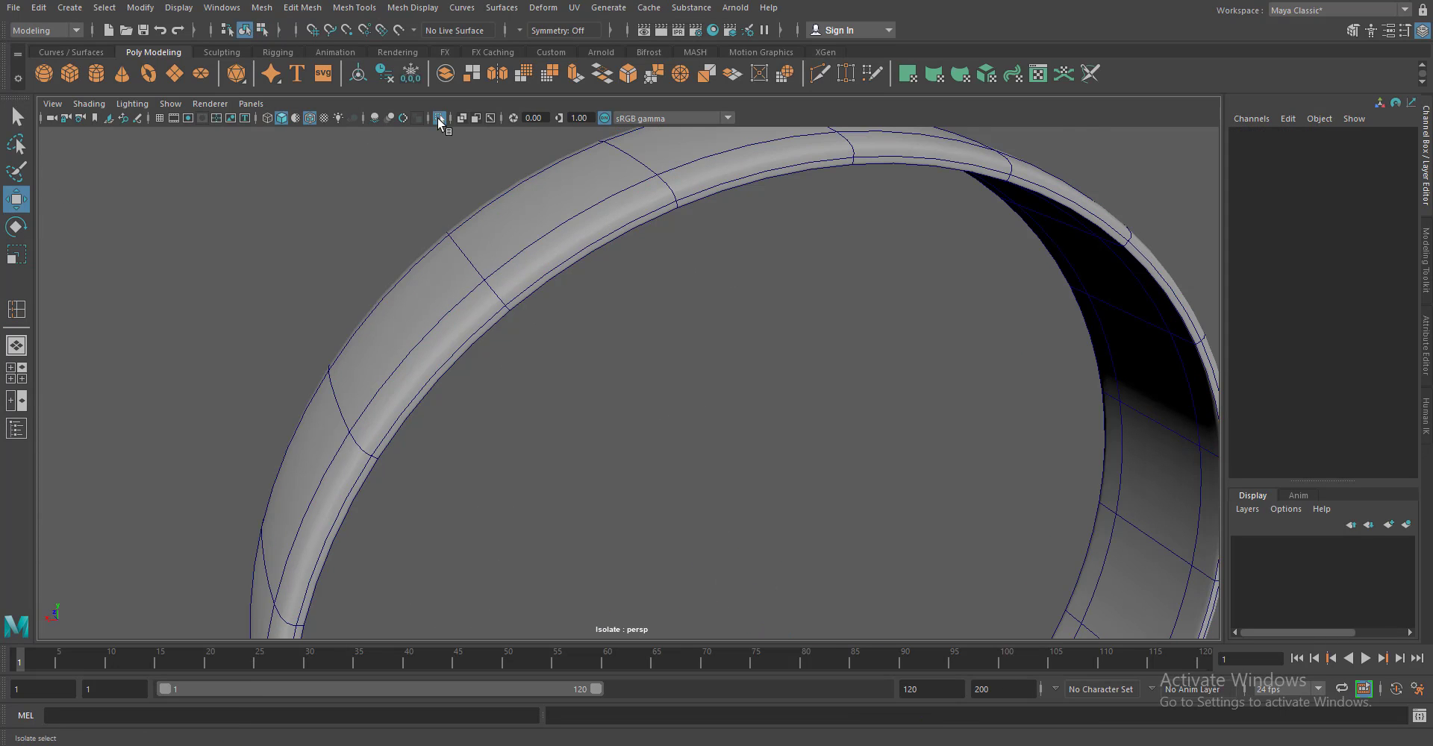
{"action": "left_click", "coordinate": [439, 118]}
Add one more edge loop to the collar ring in the full scene
{"action": "scroll", "scroll_direction": "up", "scroll_amount": 3}
{"action": "left_click", "coordinate": [649, 406]}
{"action": "left_click", "coordinate": [354, 8]}
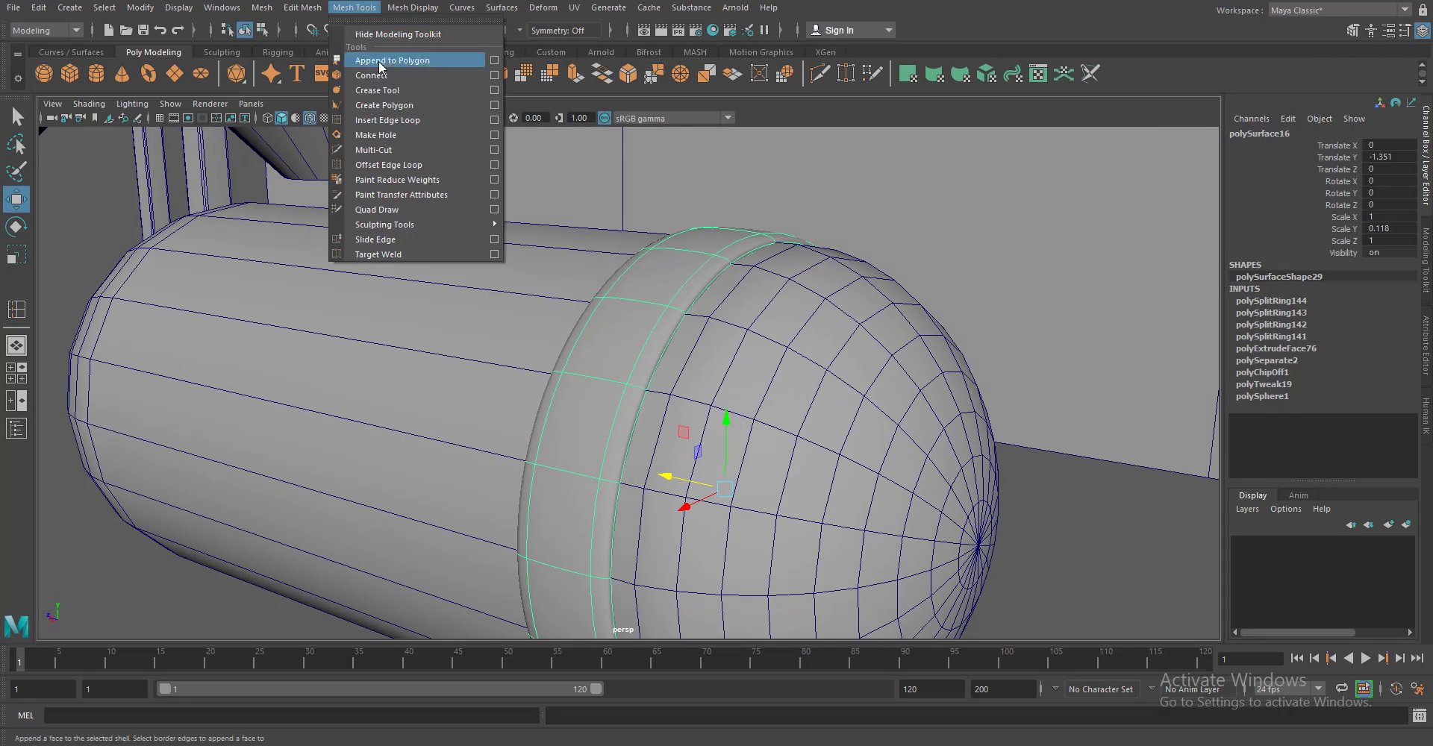
{"action": "left_click", "coordinate": [388, 119]}
{"action": "scroll", "scroll_direction": "up", "scroll_amount": 3}
{"action": "left_click", "coordinate": [672, 265]}
{"action": "scroll", "scroll_direction": "down", "scroll_amount": 3}
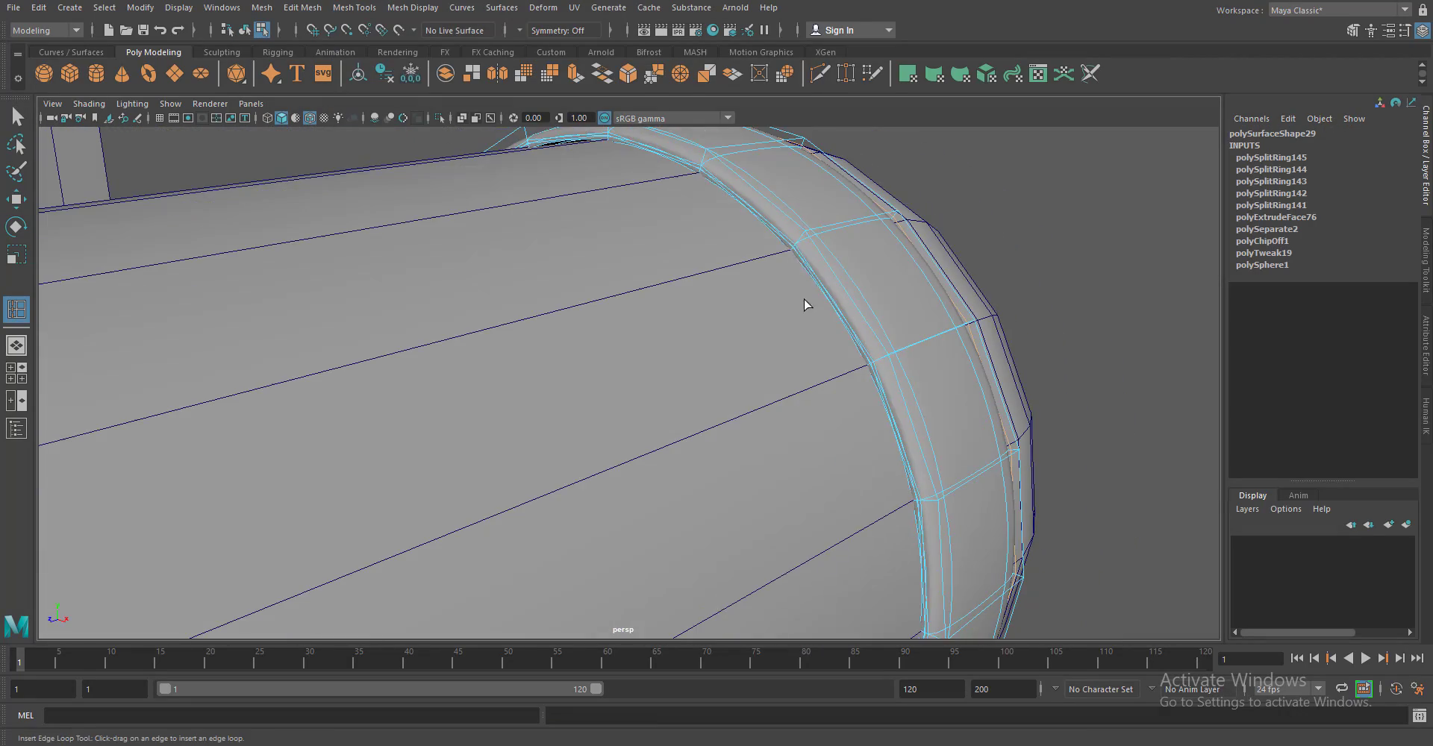
{"action": "scroll", "scroll_direction": "up", "scroll_amount": 3}
{"action": "key", "text": "w"}
{"action": "scroll", "scroll_direction": "down", "scroll_amount": 3}
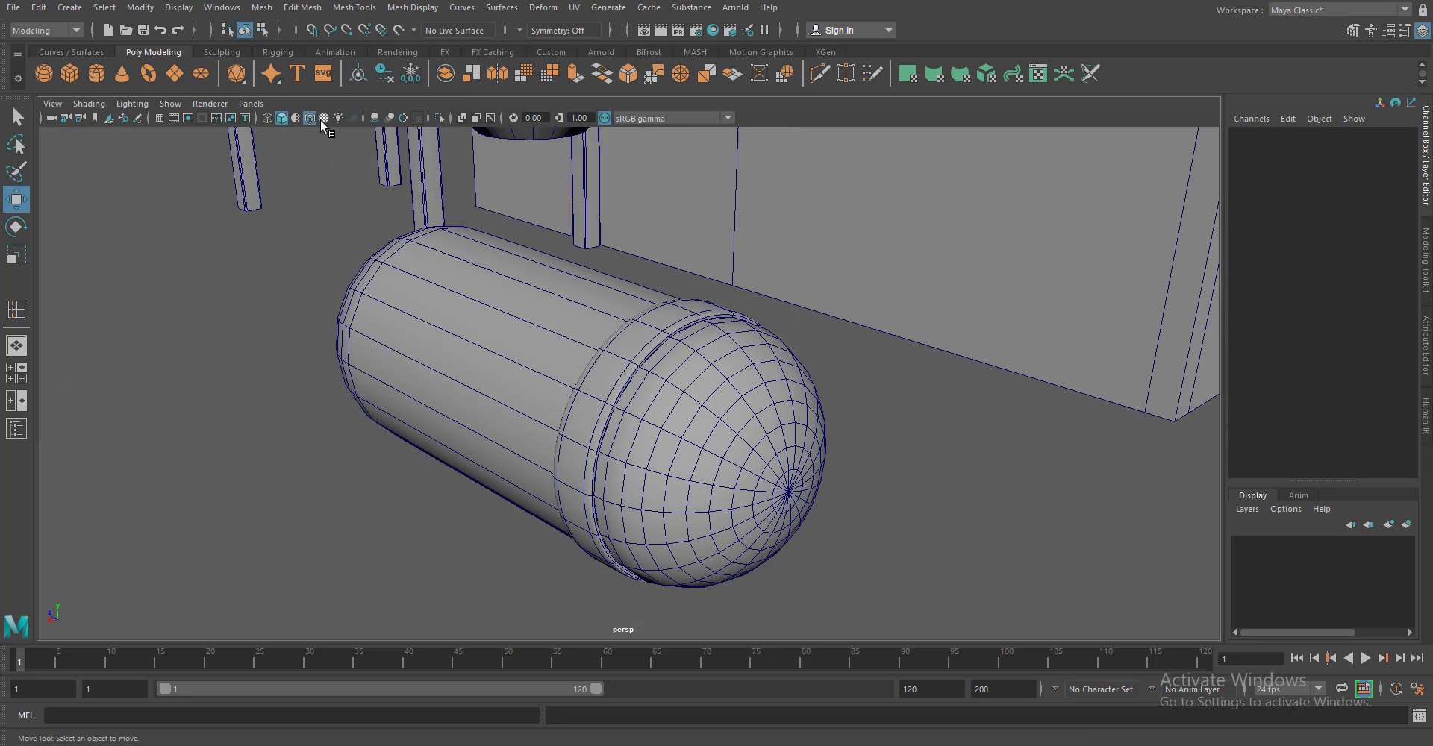
Select the collar ring and view the tank from the side camera
{"action": "left_click", "coordinate": [309, 118]}
{"action": "left_click_drag", "start_coordinate": [448, 336], "coordinate": [773, 487]}
{"action": "left_click", "coordinate": [774, 487]}
{"action": "left_click", "coordinate": [883, 457]}
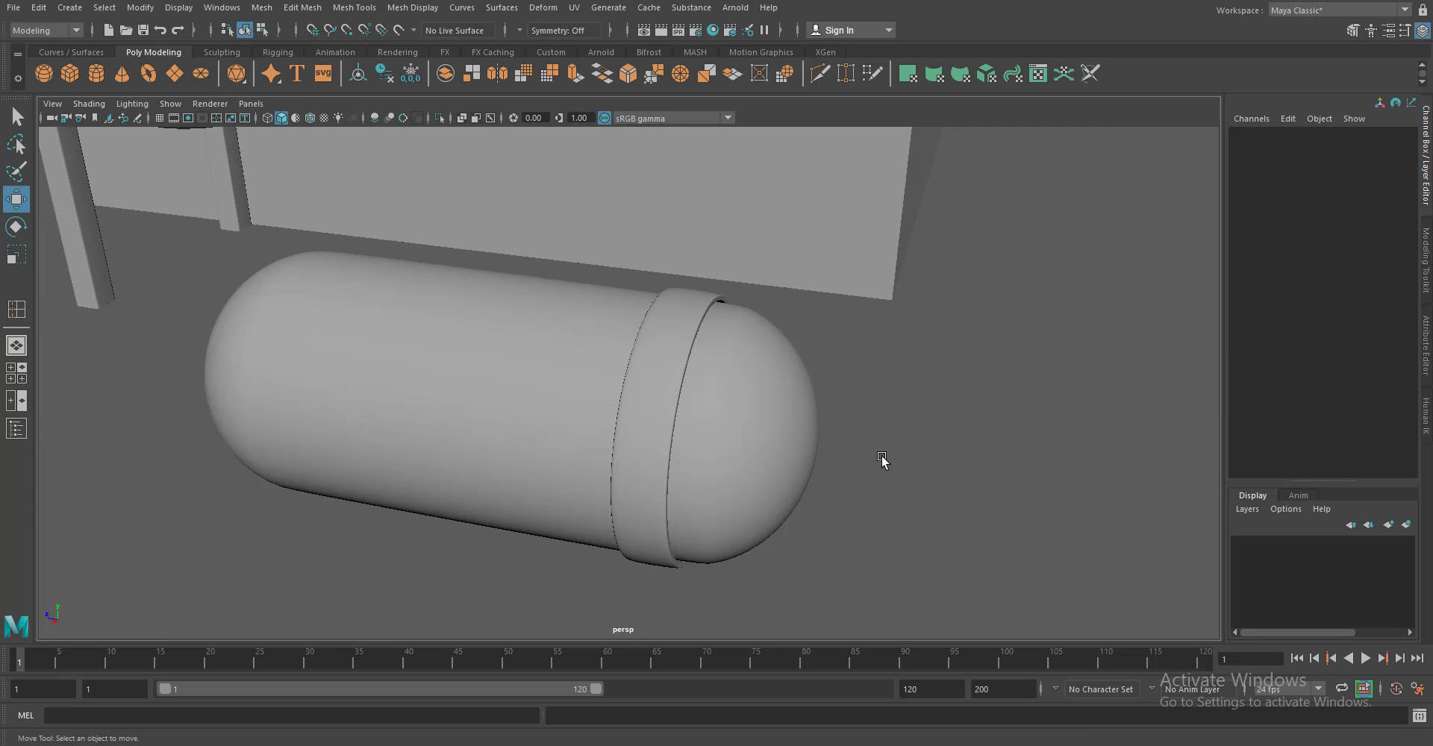
{"action": "left_click_drag", "start_coordinate": [883, 458], "coordinate": [697, 439]}
{"action": "left_click", "coordinate": [697, 439]}
{"action": "left_click", "coordinate": [310, 118]}
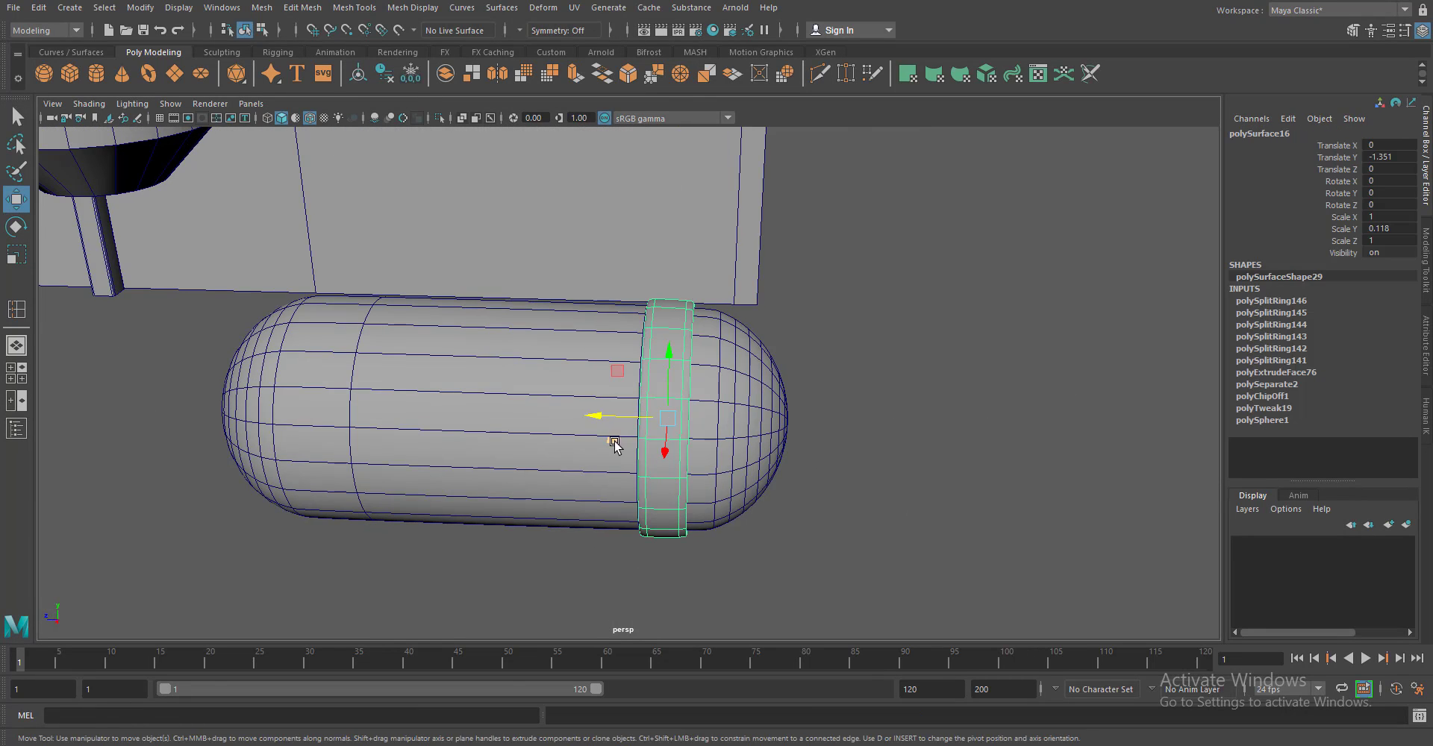
{"action": "key", "text": "space"}
{"action": "left_click_drag", "start_coordinate": [843, 405], "coordinate": [918, 404]}
Duplicate the collar ring and move the copy near the tank's left end
{"action": "key", "text": "ctrl+d"}
{"action": "left_click_drag", "start_coordinate": [648, 350], "coordinate": [284, 384]}
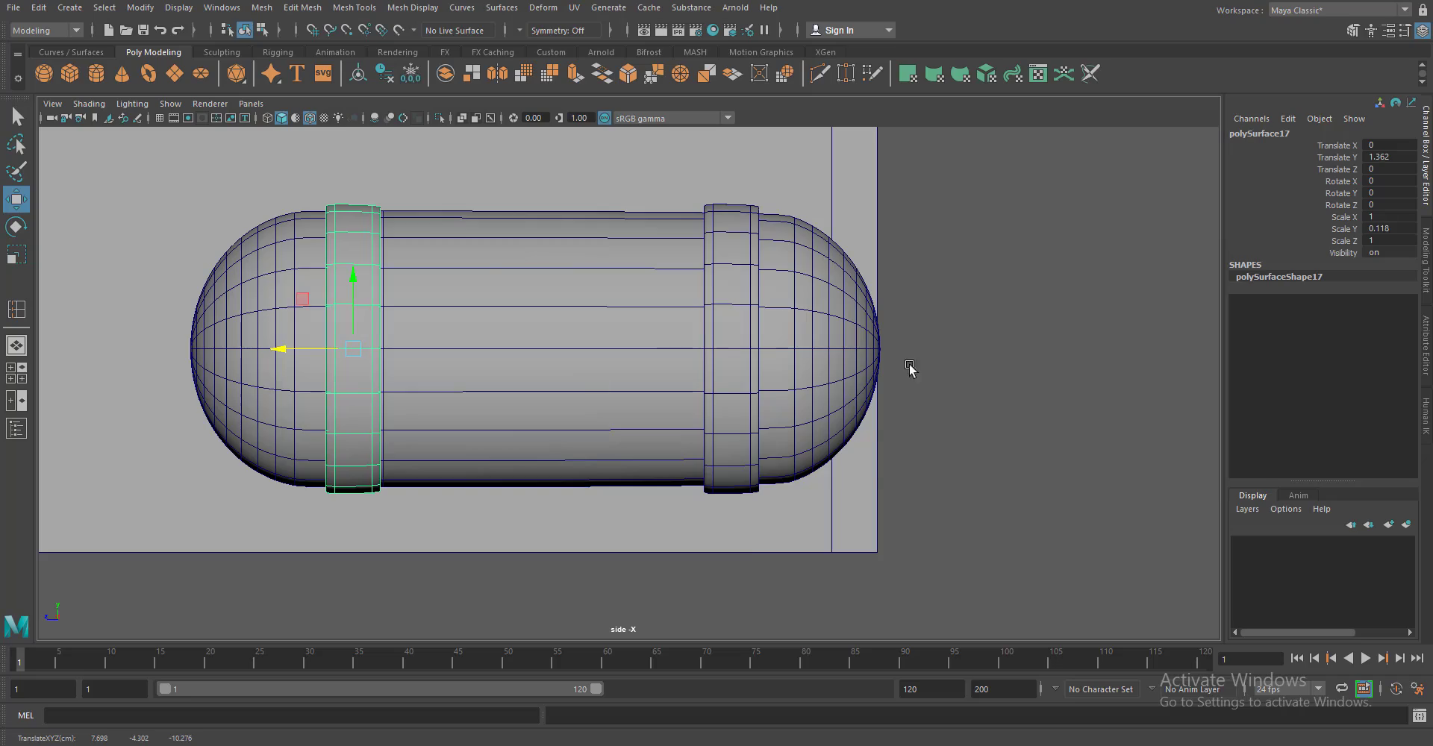
{"action": "left_click", "coordinate": [909, 368]}
{"action": "key", "text": "space"}
{"action": "scroll", "scroll_direction": "down", "scroll_amount": 3}
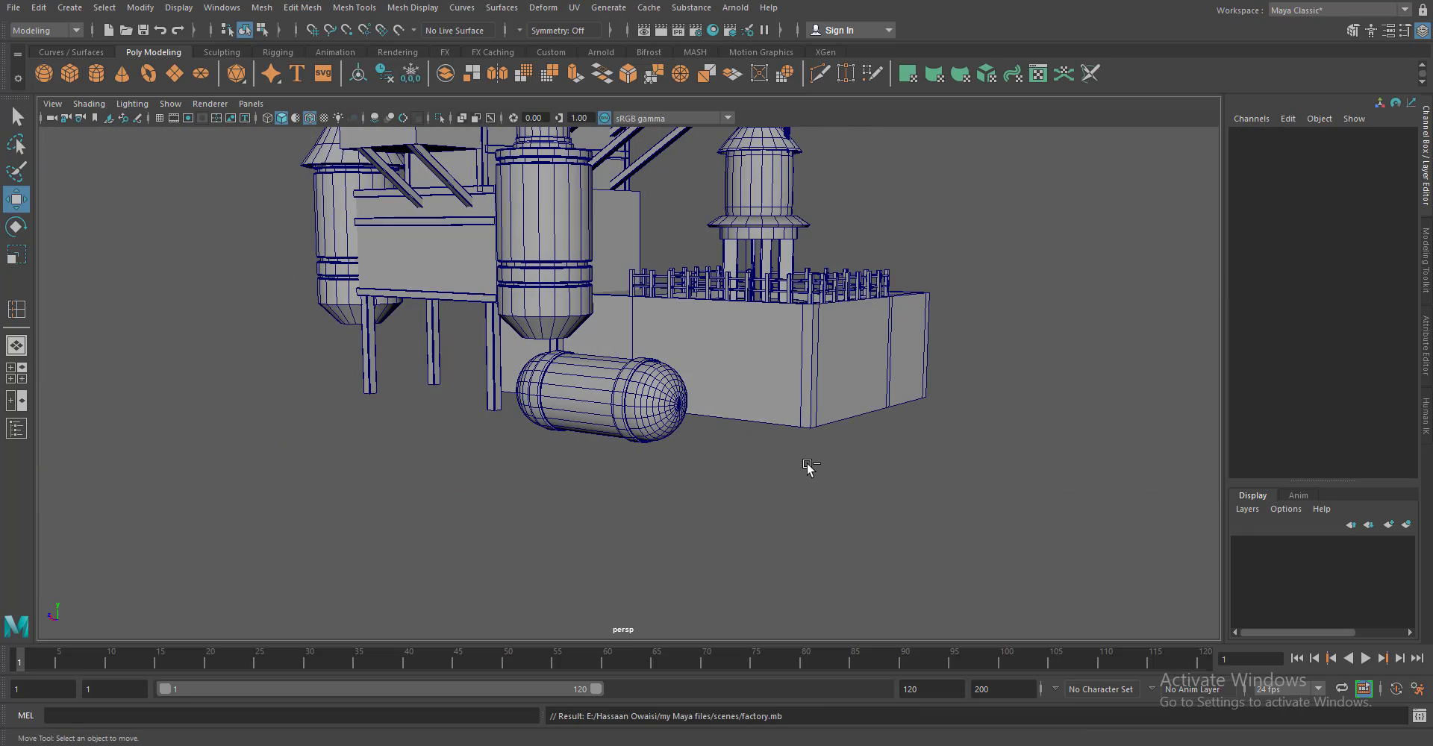
{"action": "left_click_drag", "start_coordinate": [807, 471], "coordinate": [672, 363]}
Lower, rescale and shorten the support post, then slide it along the capsule tank's length
{"action": "left_click", "coordinate": [1065, 322]}
{"action": "key", "text": "space"}
{"action": "key", "text": "space"}
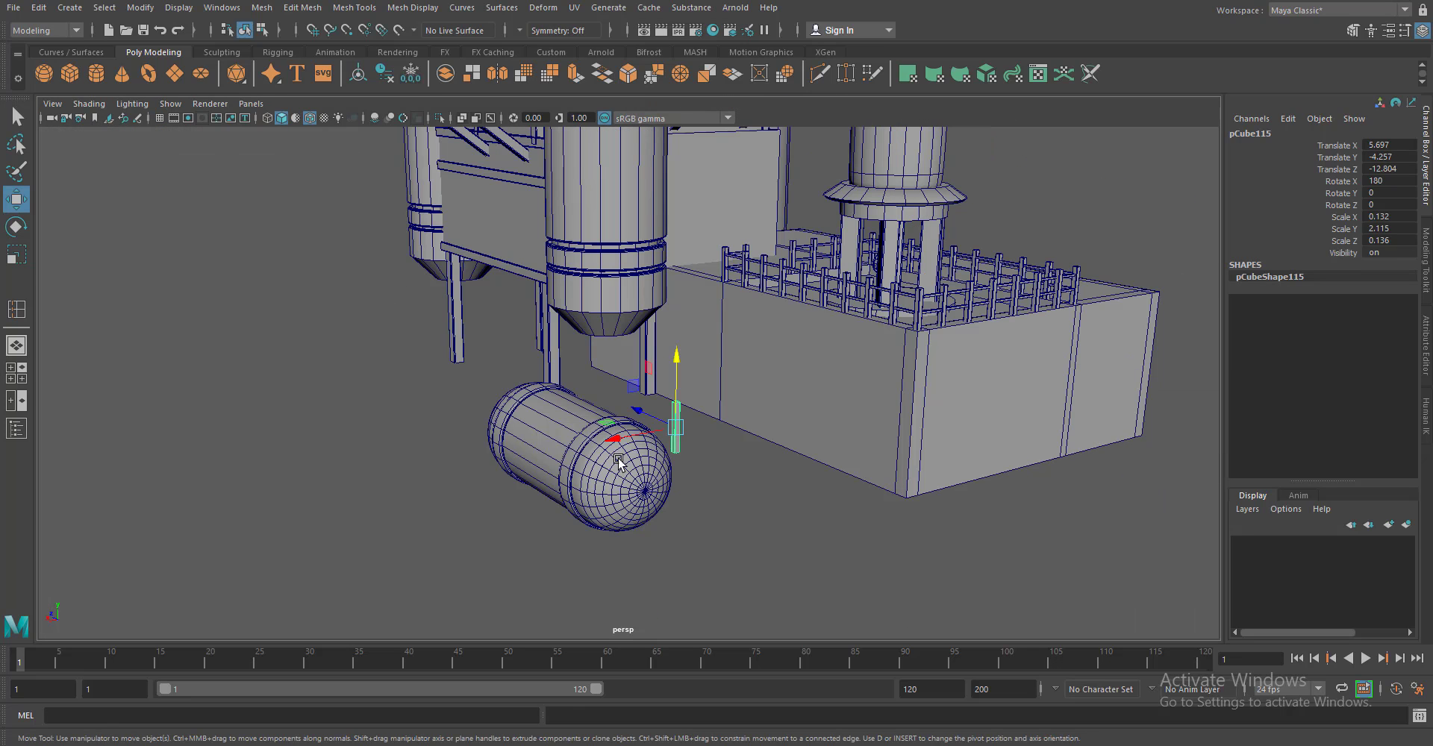
{"action": "left_click_drag", "start_coordinate": [642, 478], "coordinate": [698, 455]}
{"action": "left_click_drag", "start_coordinate": [698, 455], "coordinate": [780, 445]}
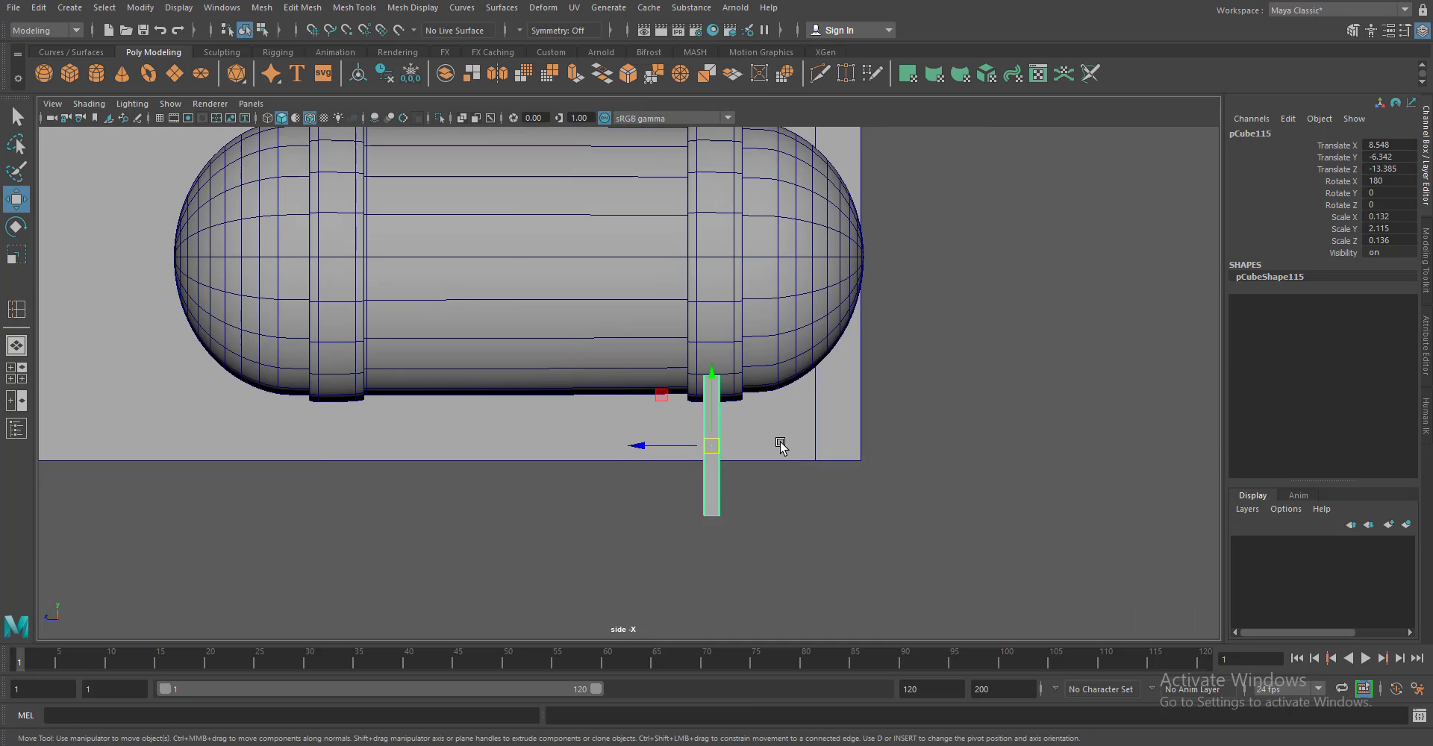
{"action": "left_click_drag", "start_coordinate": [781, 445], "coordinate": [721, 431]}
{"action": "key", "text": "r"}
{"action": "left_click_drag", "start_coordinate": [721, 432], "coordinate": [811, 462]}
{"action": "left_click_drag", "start_coordinate": [876, 486], "coordinate": [767, 410]}
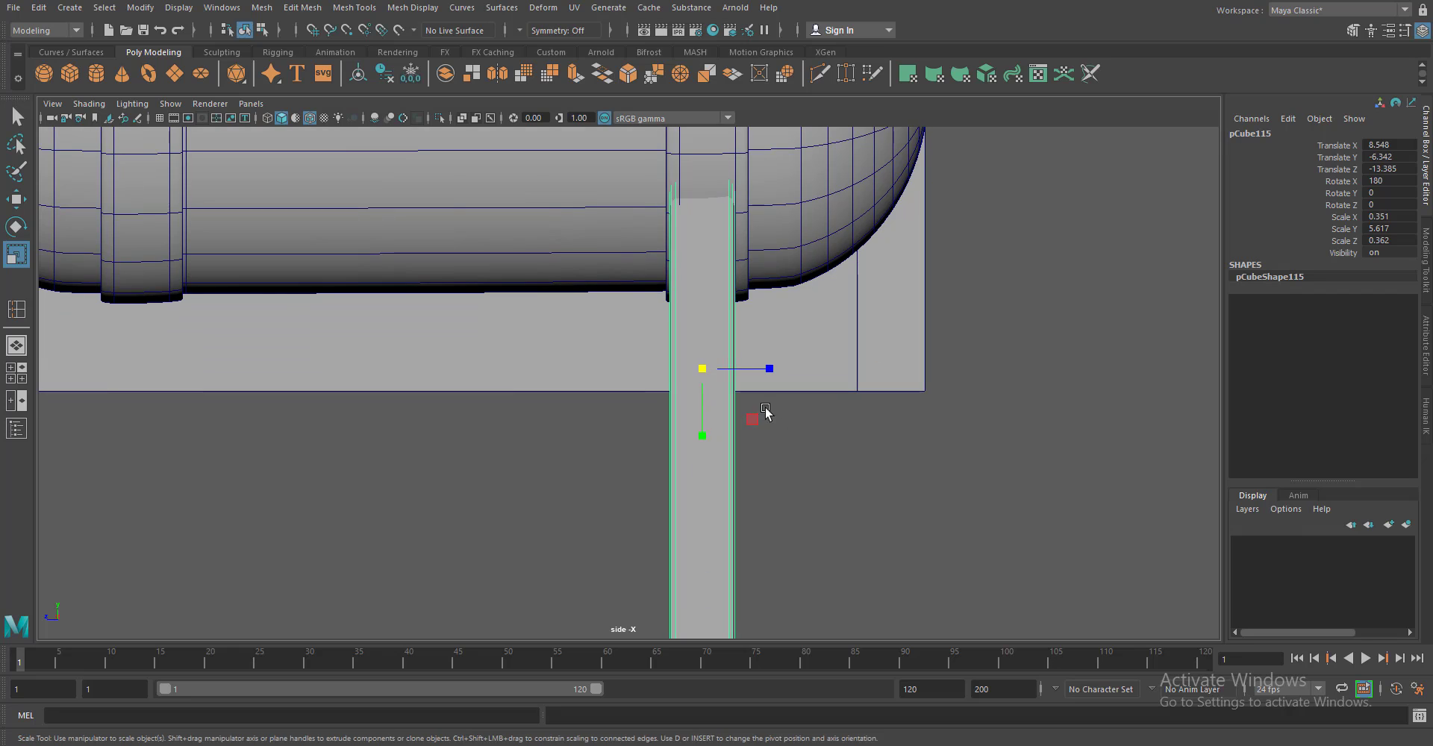
{"action": "left_click_drag", "start_coordinate": [767, 410], "coordinate": [617, 352]}
{"action": "left_click_drag", "start_coordinate": [617, 351], "coordinate": [541, 366]}
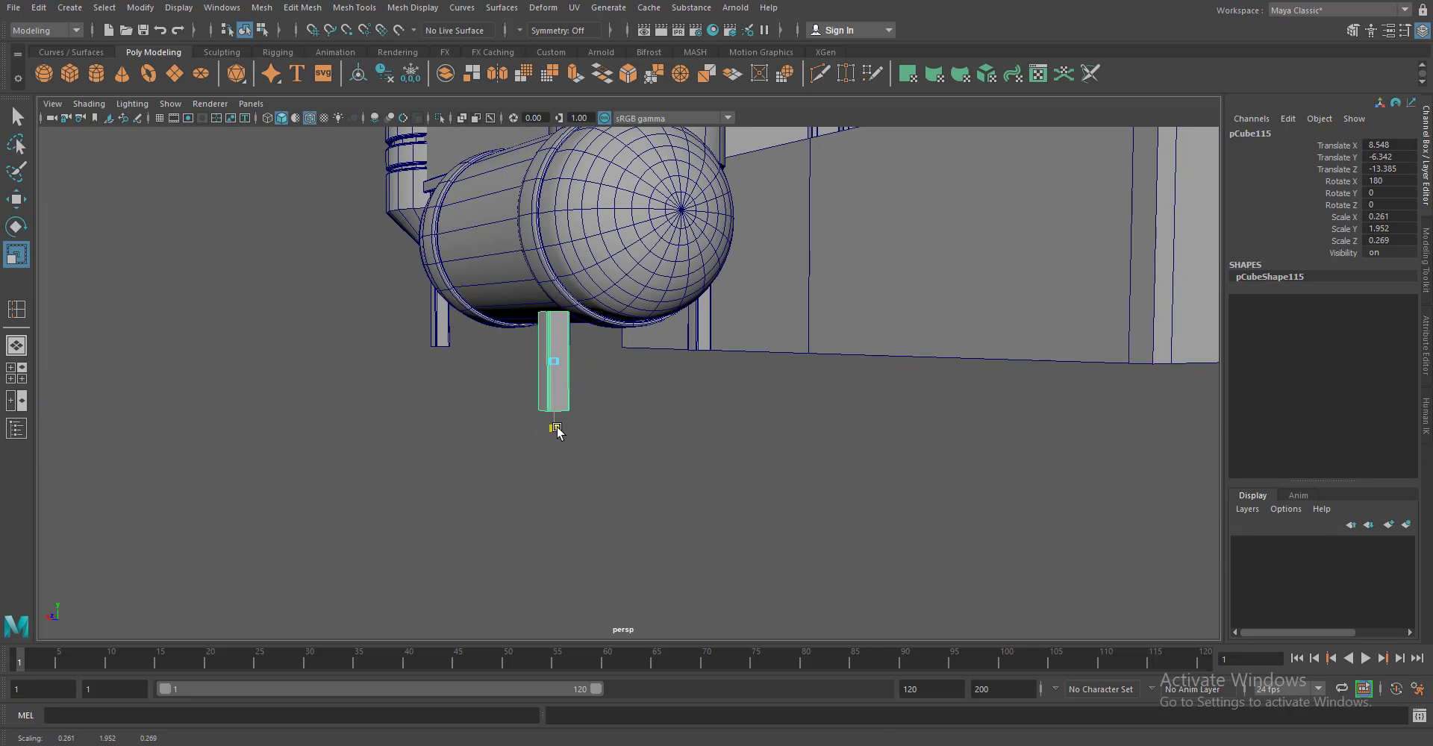
{"action": "left_click_drag", "start_coordinate": [553, 431], "coordinate": [553, 438]}
{"action": "key", "text": "w"}
{"action": "left_click_drag", "start_coordinate": [494, 363], "coordinate": [847, 448]}
In front view, duplicate the post and place the copy beside the first
{"action": "key", "text": "space"}
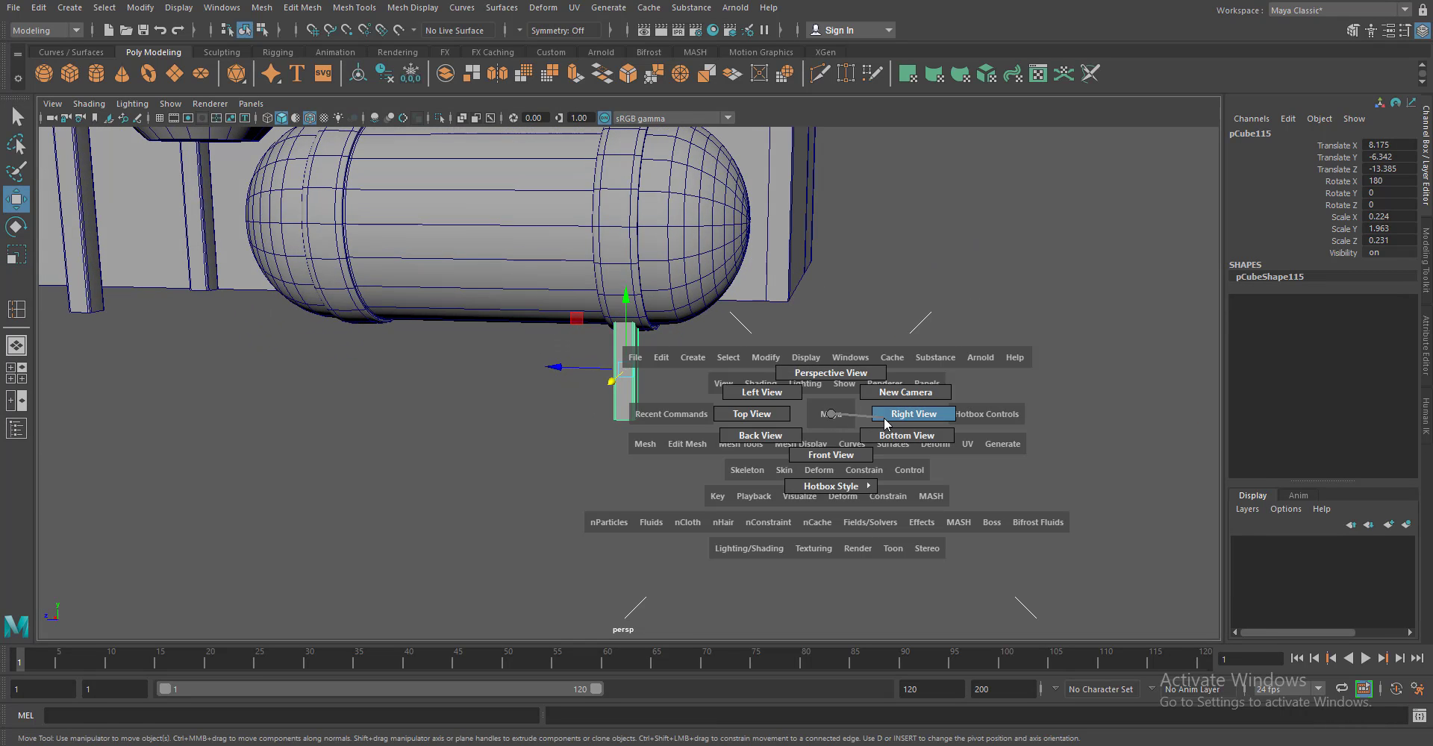
{"action": "left_click_drag", "start_coordinate": [731, 418], "coordinate": [721, 461]}
{"action": "key", "text": "space"}
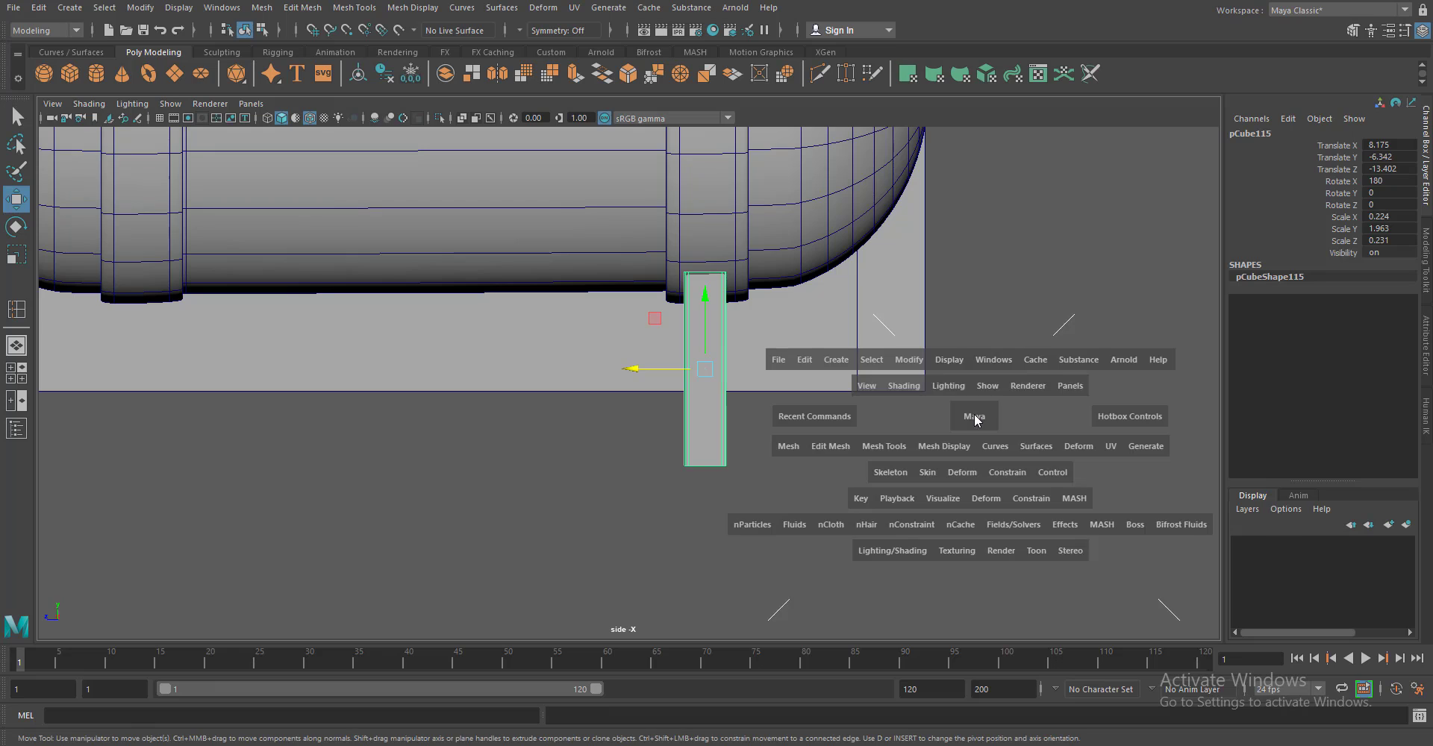
{"action": "left_click_drag", "start_coordinate": [972, 413], "coordinate": [972, 456]}
{"action": "key", "text": "f"}
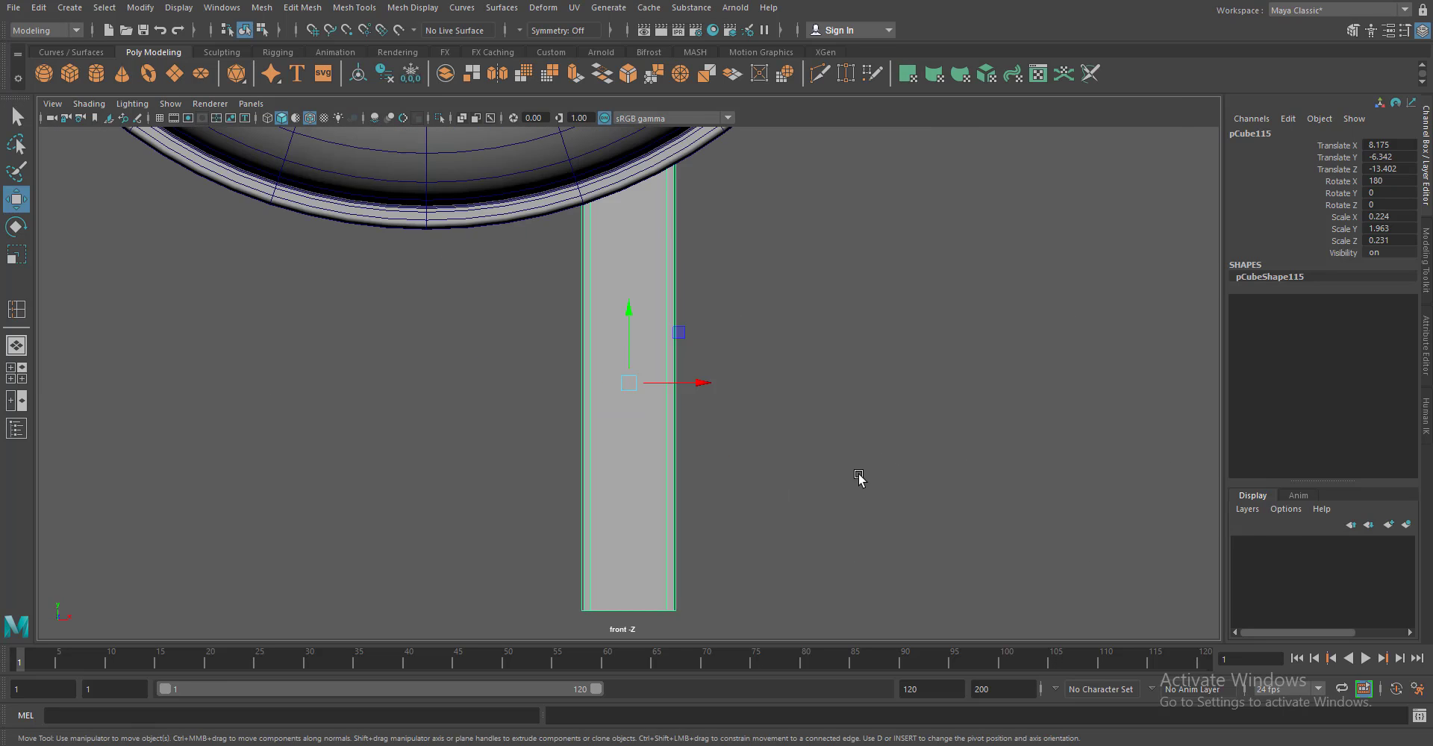
{"action": "scroll", "scroll_direction": "down", "scroll_amount": 3}
{"action": "key", "text": "ctrl+d"}
{"action": "left_click_drag", "start_coordinate": [696, 383], "coordinate": [566, 397]}
Duplicate a post rotated -90 as a crossbar and combine posts and crossbar into one mesh
{"action": "key", "text": "ctrl+d"}
{"action": "type", "text": "e"}
{"action": "type", "text": "-90"}
{"action": "key", "text": "Return"}
{"action": "key", "text": "r"}
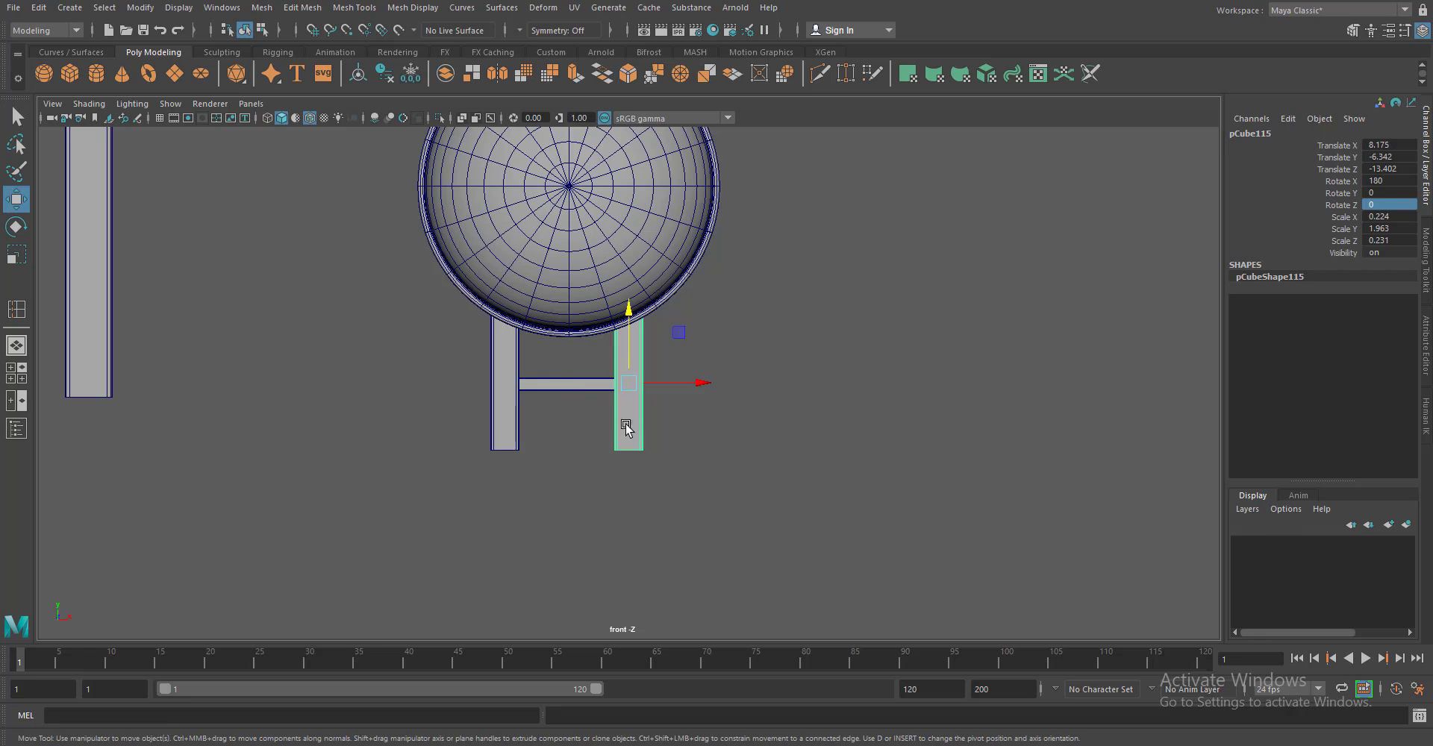
{"action": "left_click", "coordinate": [261, 8]}
{"action": "left_click", "coordinate": [284, 57]}
Adjust the H support's bottom vertices and duplicate the leg toward the tank's other end
{"action": "right_click", "coordinate": [634, 348]}
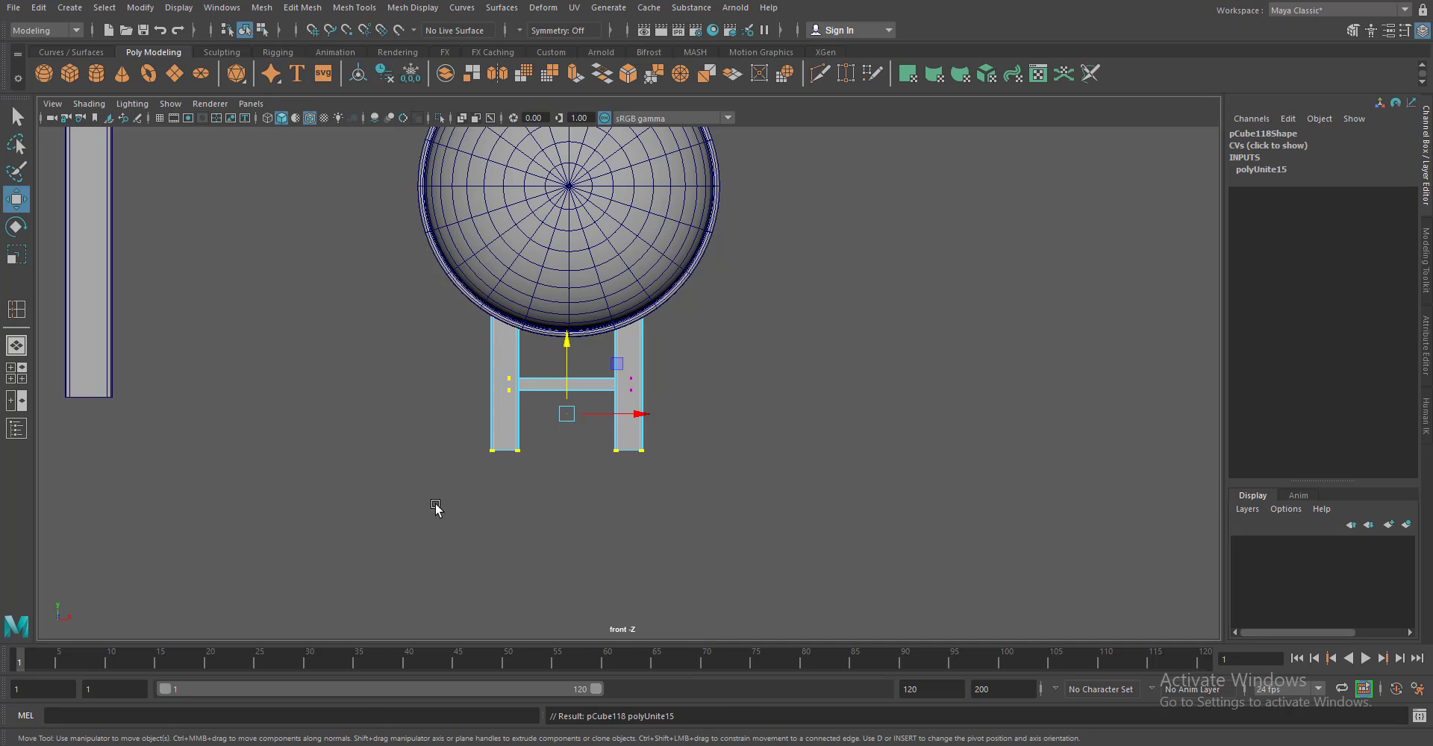
{"action": "right_click", "coordinate": [634, 348]}
{"action": "left_click_drag", "start_coordinate": [393, 508], "coordinate": [719, 427]}
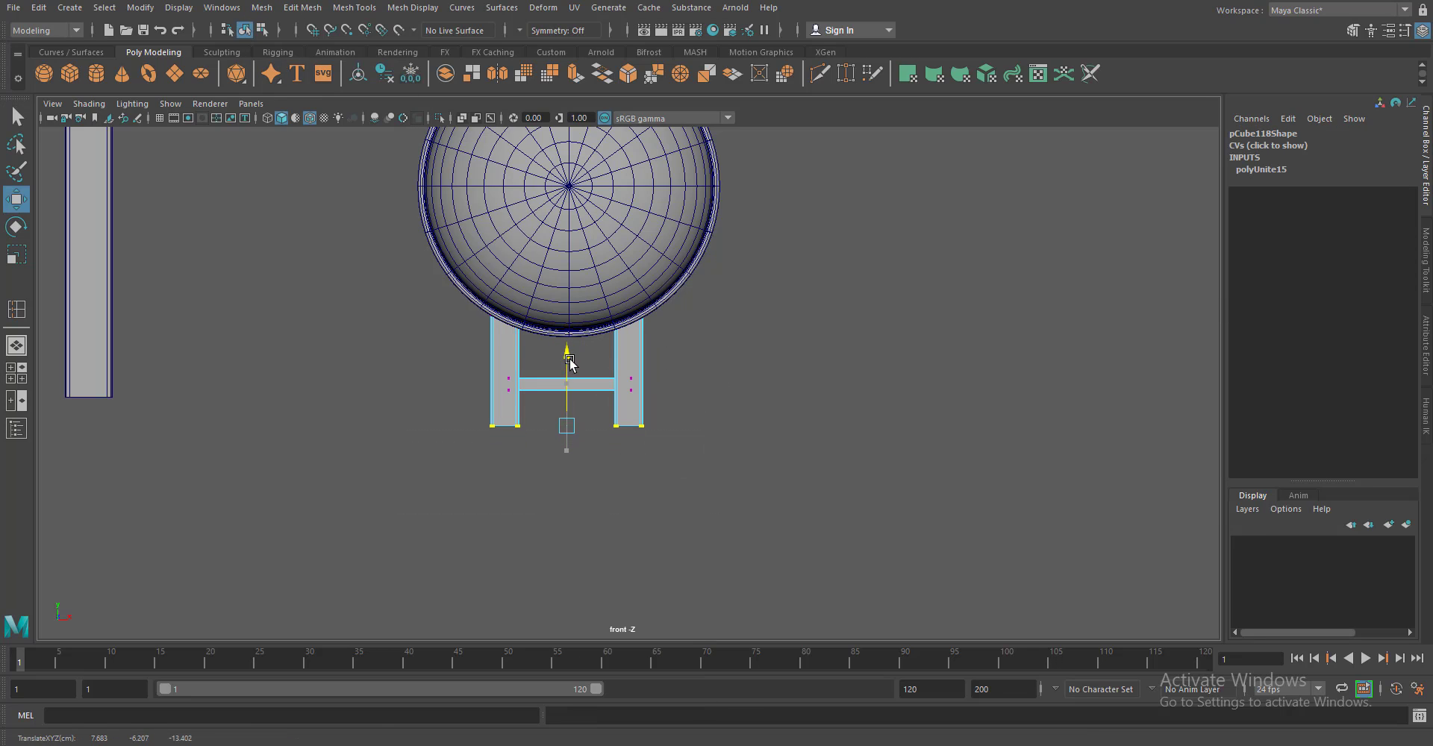
{"action": "key", "text": "F8"}
{"action": "left_click_drag", "start_coordinate": [684, 343], "coordinate": [486, 411]}
{"action": "key", "text": "space"}
{"action": "scroll", "scroll_direction": "down", "scroll_amount": 3}
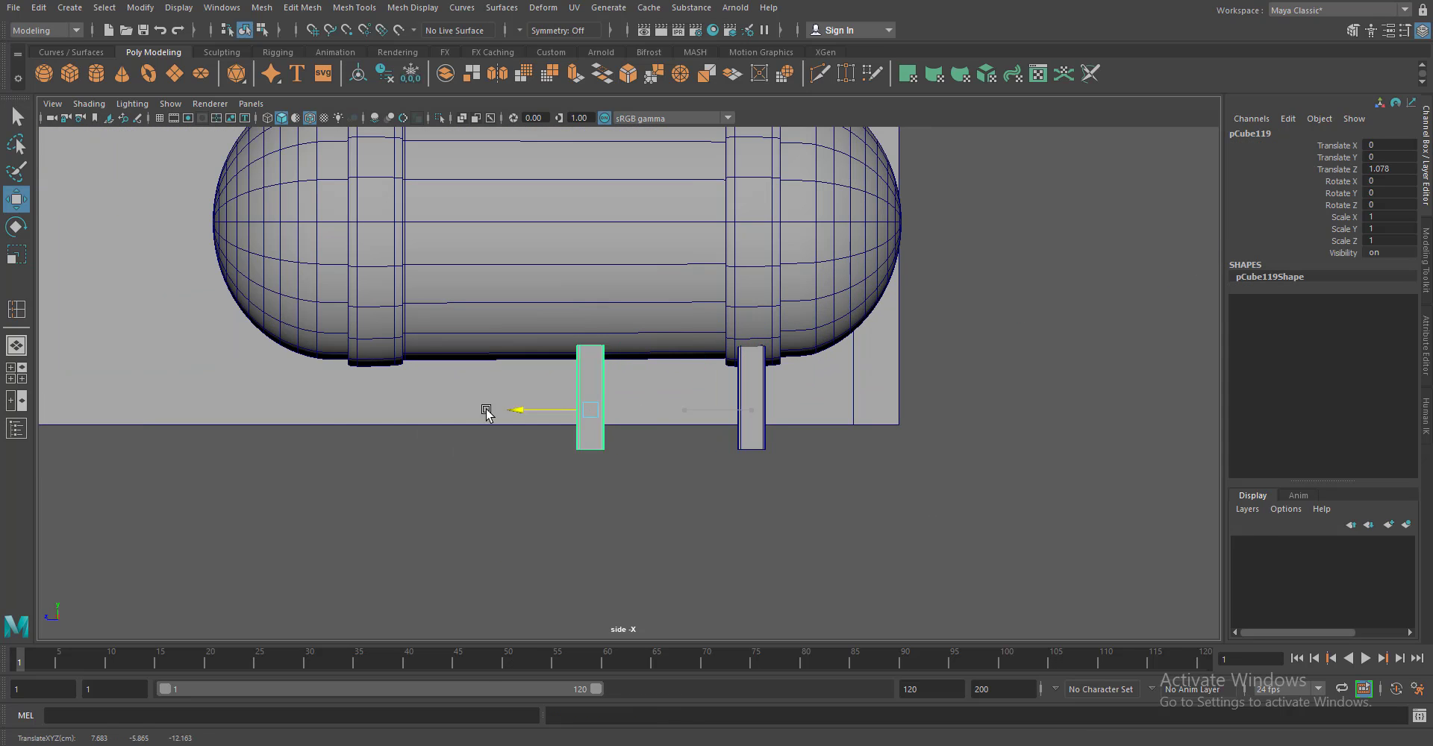
{"action": "key", "text": "space"}
Combine the capsule tank, its band ring and legs into a single mesh
{"action": "left_click", "coordinate": [637, 367]}
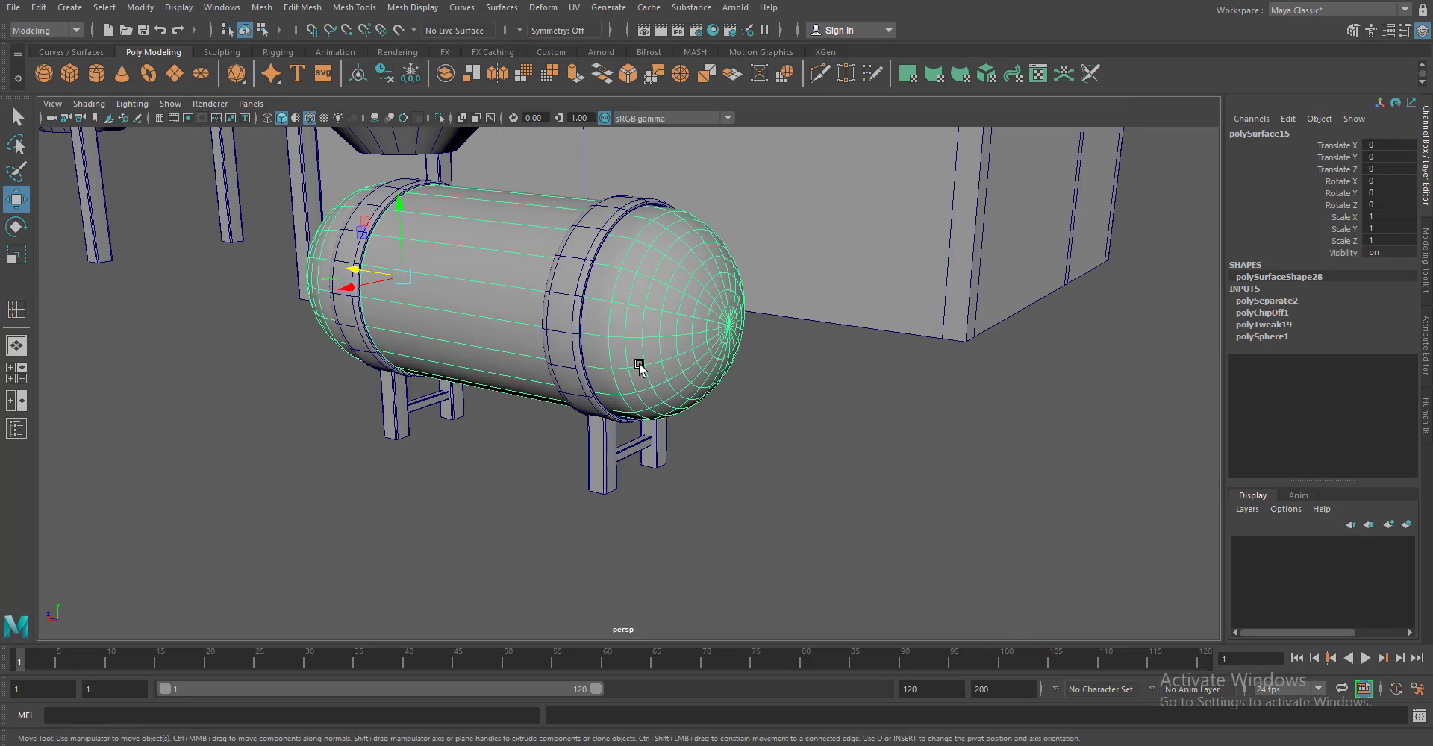
{"action": "left_click", "coordinate": [377, 373]}
{"action": "key", "text": "ctrl+z"}
{"action": "key", "text": "ctrl+z"}
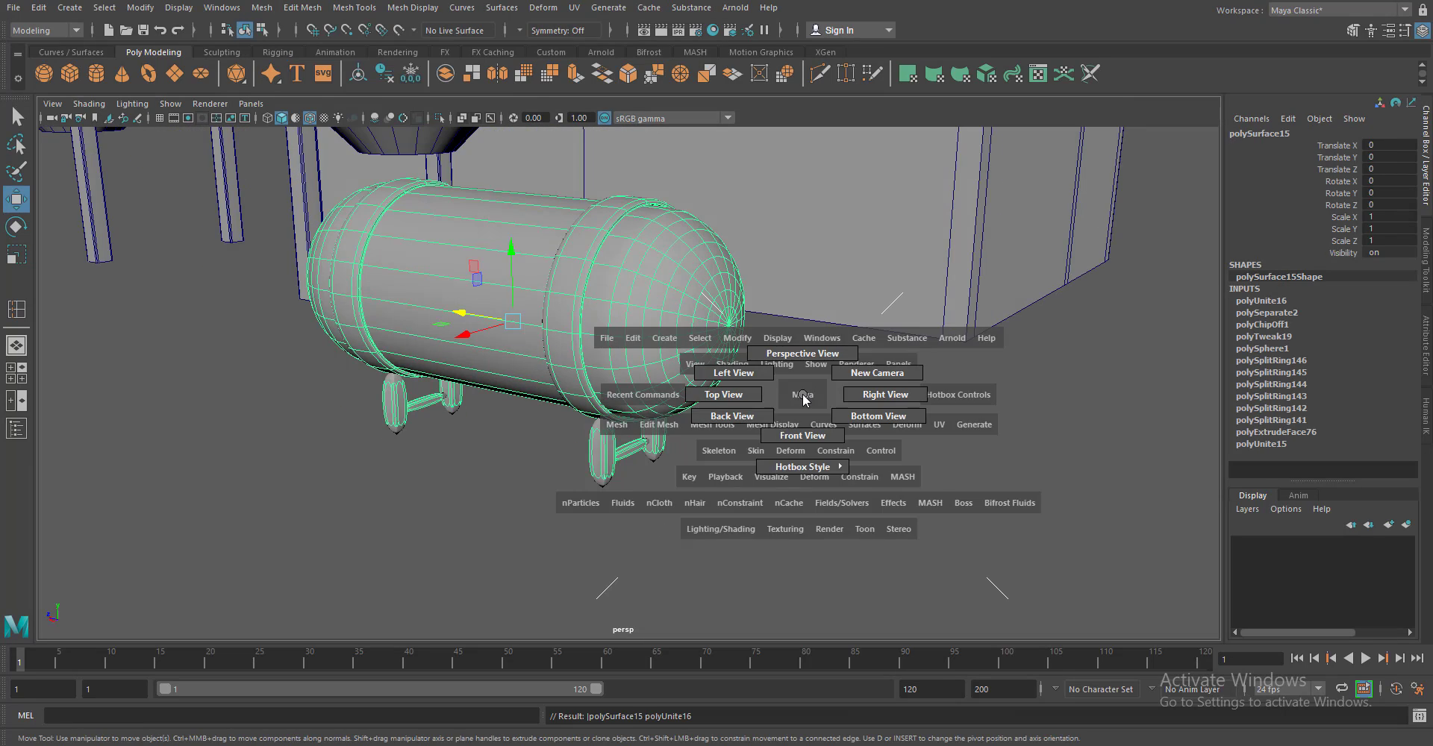
{"action": "key", "text": "f"}
{"action": "left_click_drag", "start_coordinate": [655, 486], "coordinate": [640, 458]}
{"action": "scroll", "scroll_direction": "up", "scroll_amount": 3}
Insert edge loops around the support legs and across the crossbars
{"action": "left_click", "coordinate": [347, 8]}
{"action": "left_click", "coordinate": [373, 95]}
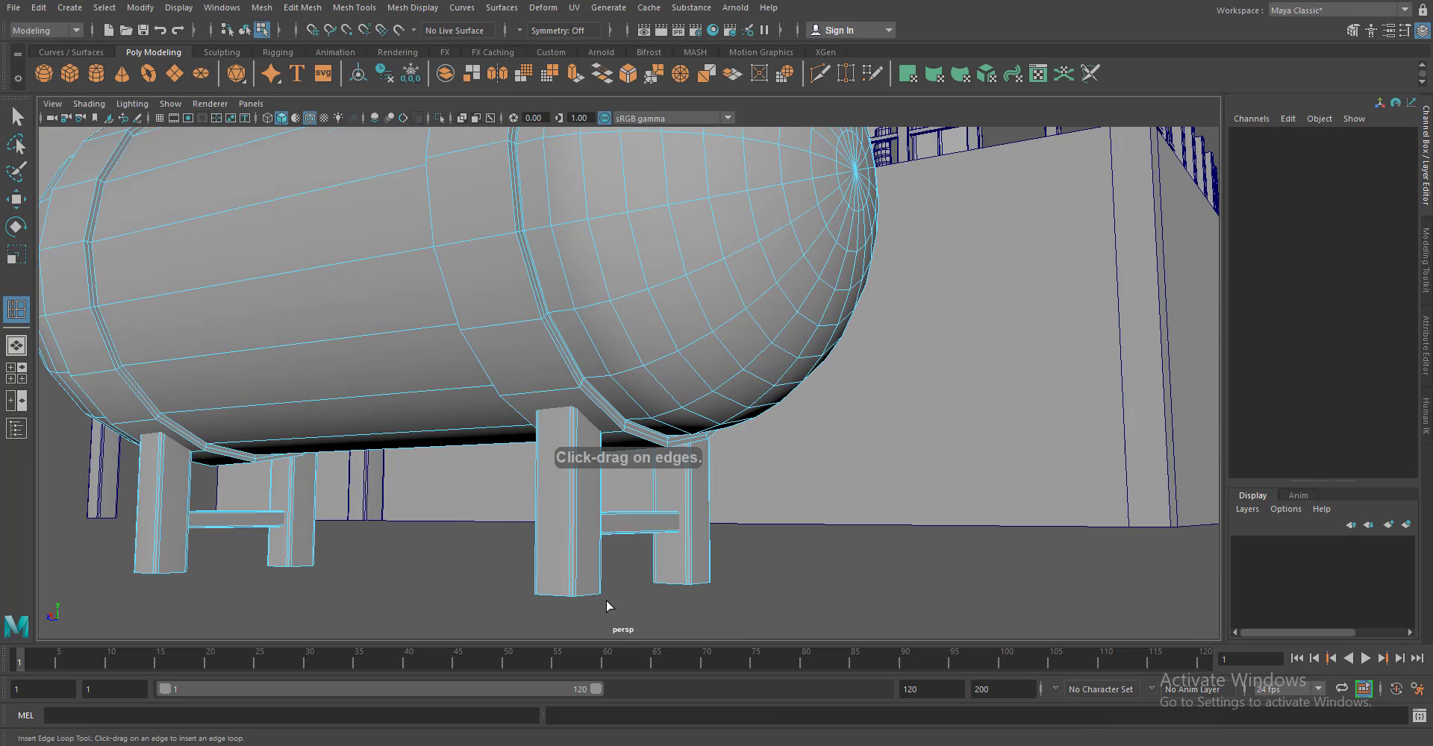
{"action": "left_click", "coordinate": [571, 594]}
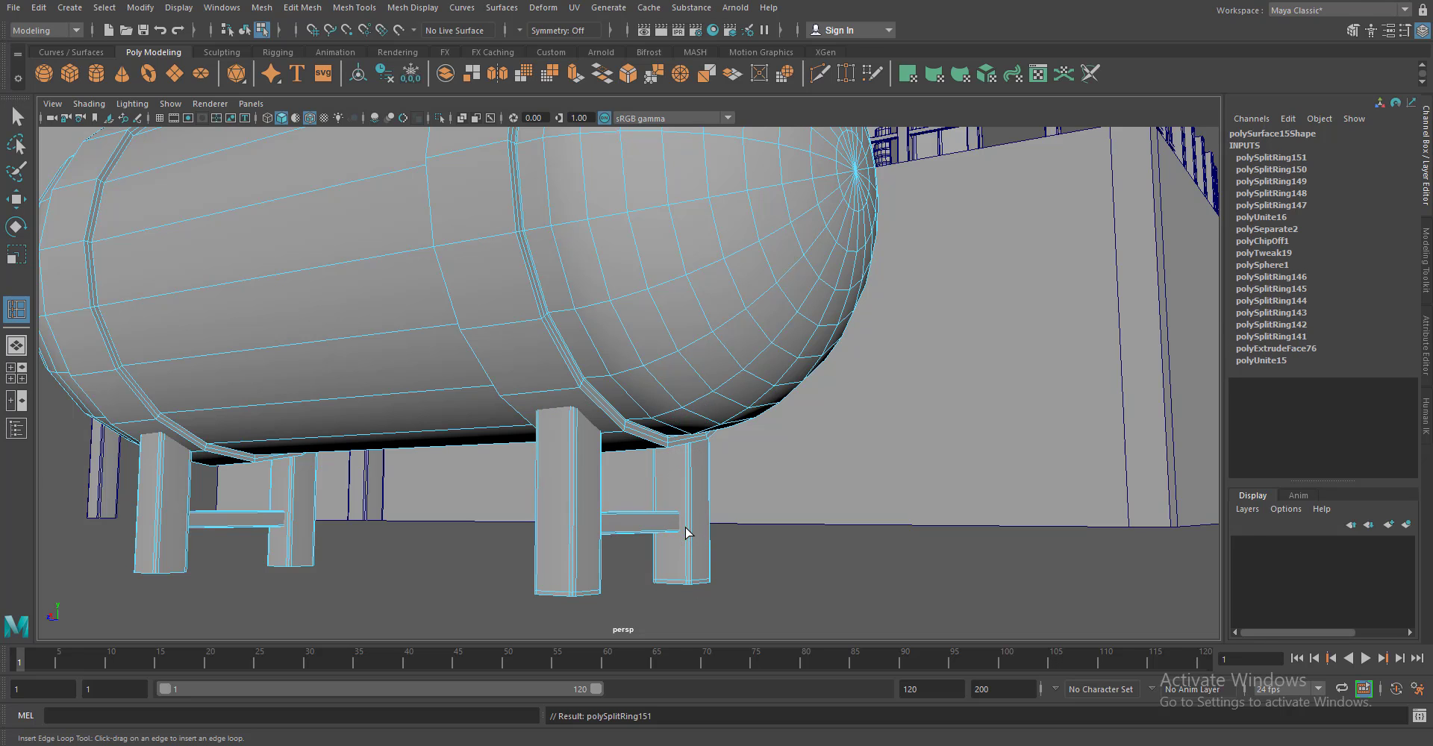
{"action": "left_click_drag", "start_coordinate": [687, 532], "coordinate": [616, 492]}
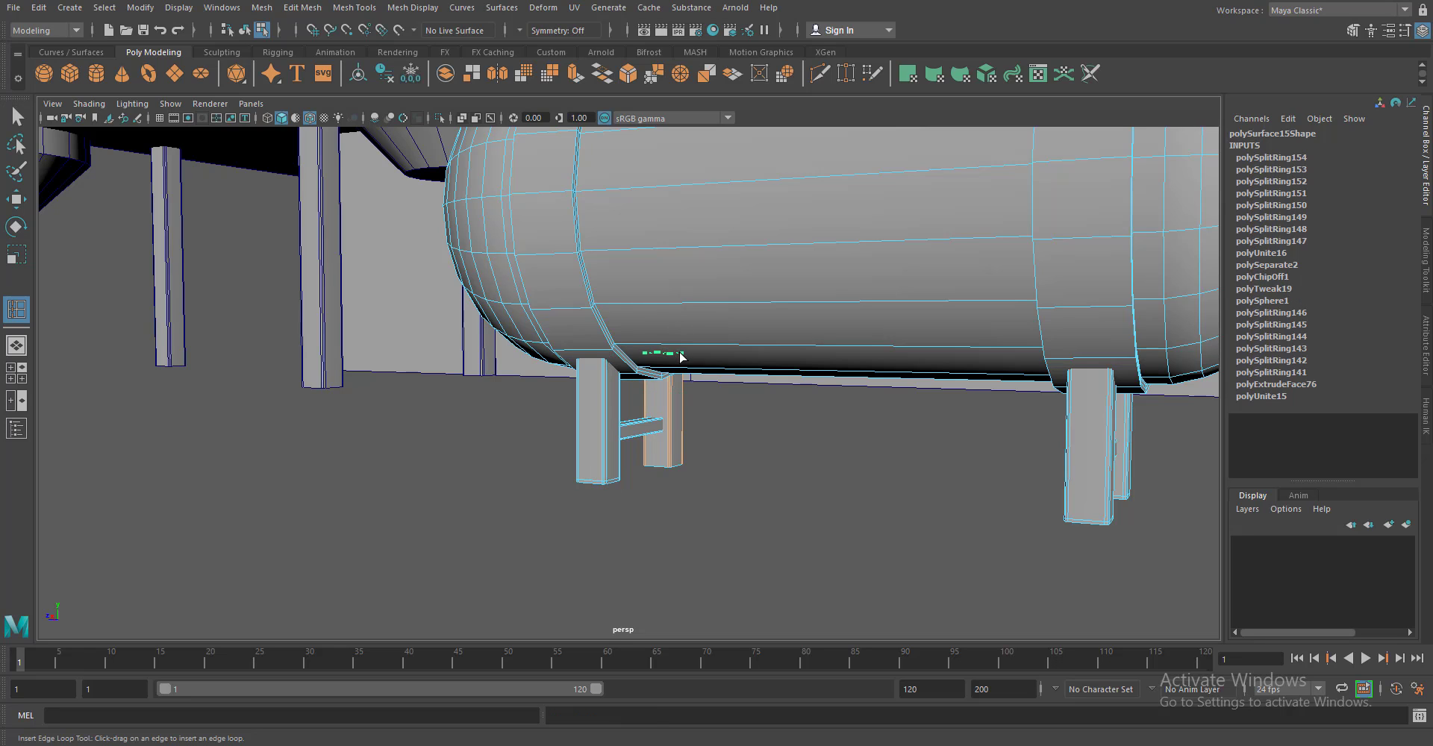
{"action": "left_click_drag", "start_coordinate": [670, 427], "coordinate": [692, 426]}
{"action": "left_click", "coordinate": [692, 426]}
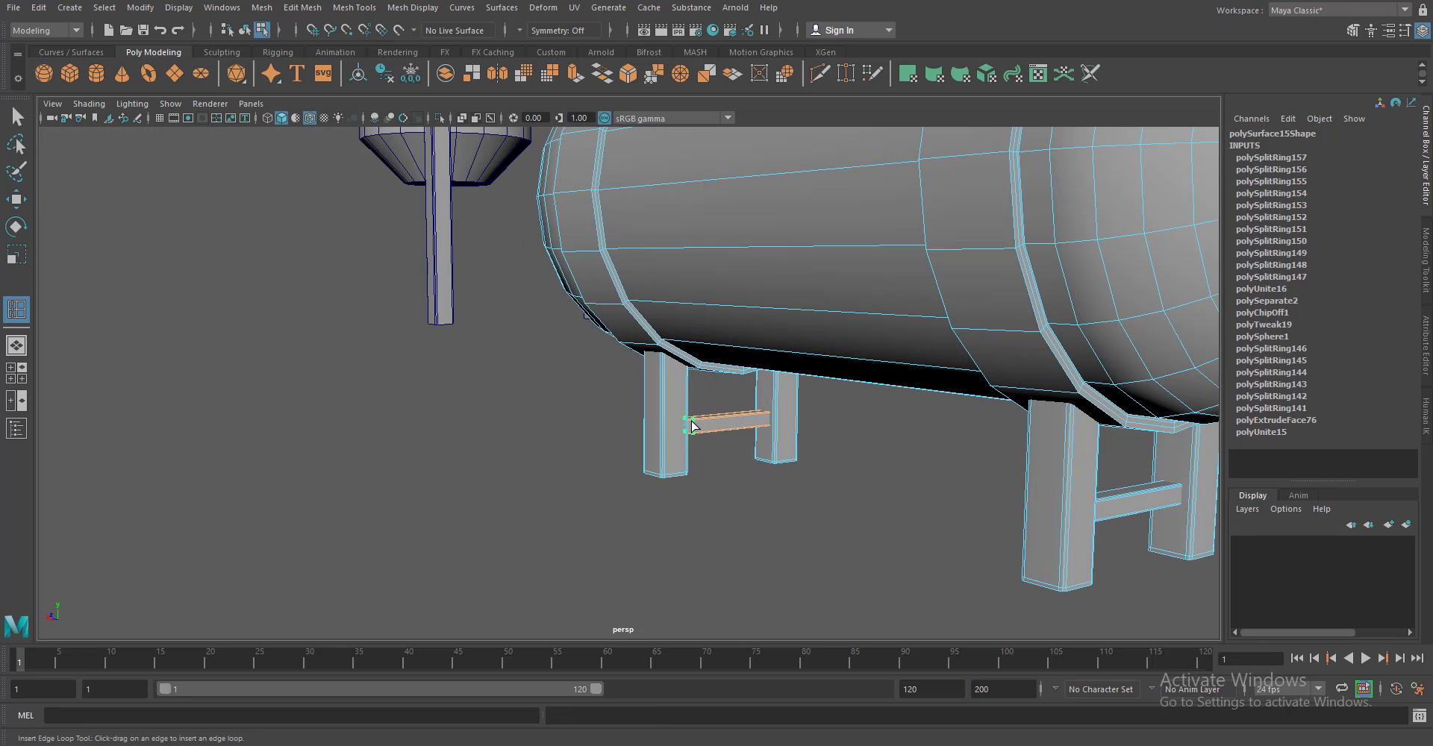
Return to object mode and switch to the top orthographic view
{"action": "key", "text": "F8"}
{"action": "scroll", "scroll_direction": "down", "scroll_amount": 3}
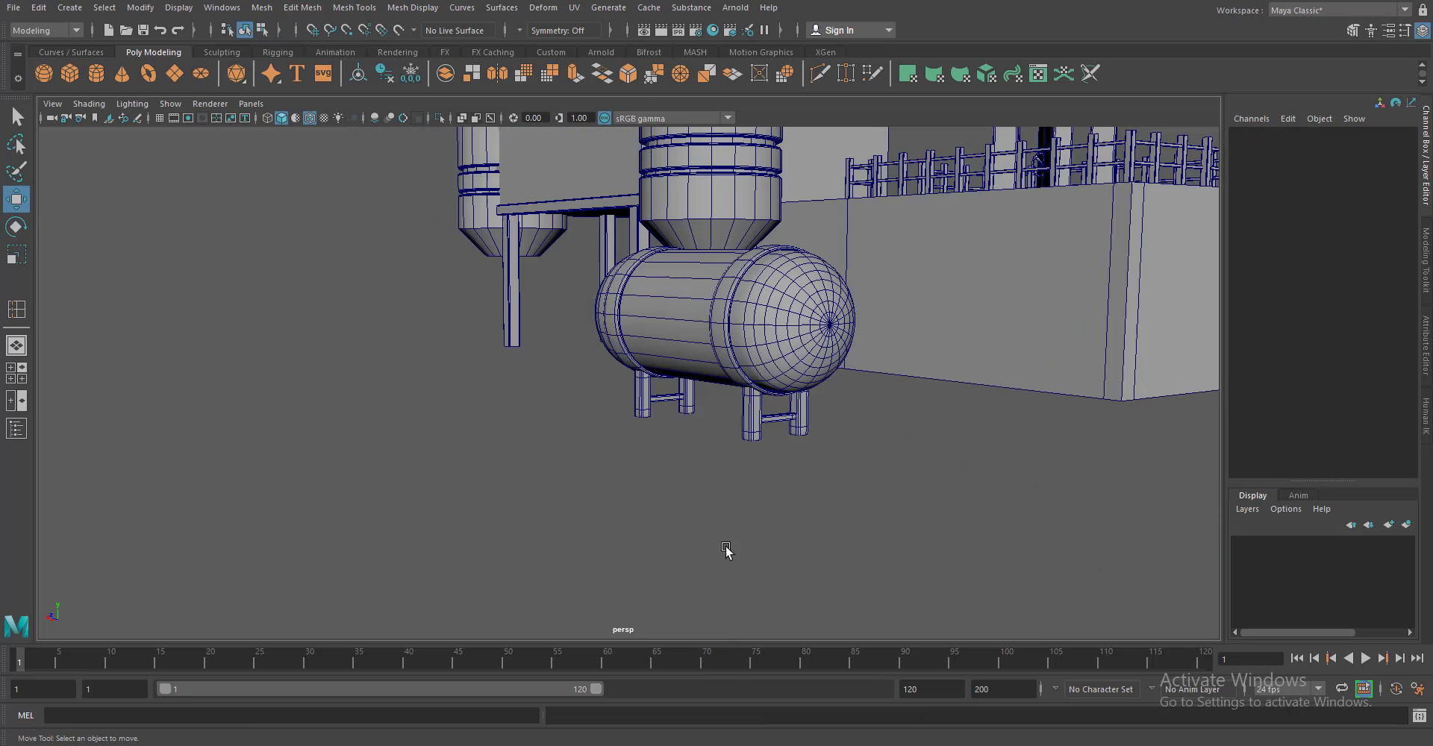
{"action": "key", "text": "space"}
{"action": "left_click_drag", "start_coordinate": [812, 358], "coordinate": [754, 468]}
Shift the tank assembly left to Translate X -4.53 and return to perspective view
{"action": "key", "text": "f"}
{"action": "left_click_drag", "start_coordinate": [701, 409], "coordinate": [589, 409]}
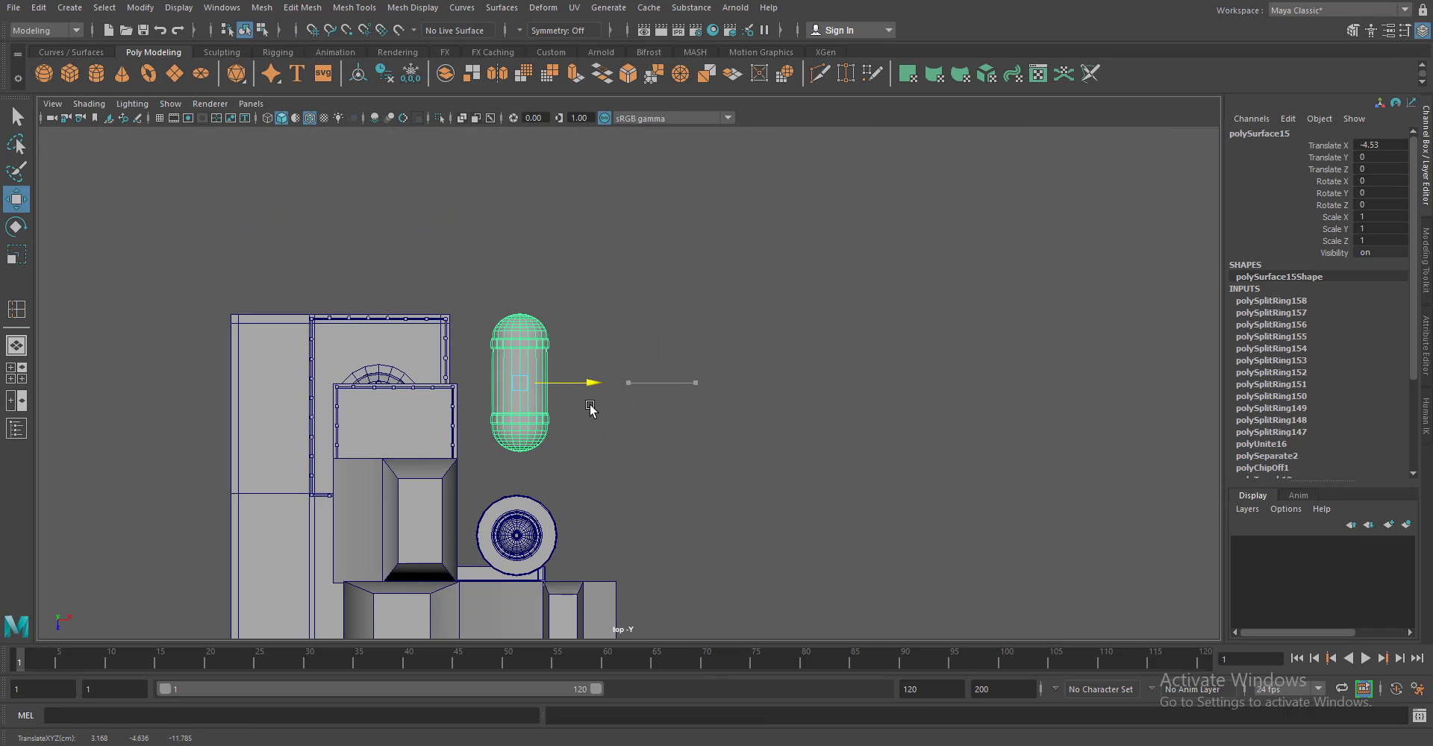
{"action": "key", "text": "space"}
{"action": "left_click_drag", "start_coordinate": [735, 448], "coordinate": [845, 536]}
{"action": "left_click", "coordinate": [845, 536]}
Pull valve wheel pCylinder20 off the tower and lay it flat with Rotate X 0
{"action": "scroll", "scroll_direction": "up", "scroll_amount": 3}
{"action": "scroll", "scroll_direction": "up", "scroll_amount": 3}
{"action": "left_click", "coordinate": [716, 332]}
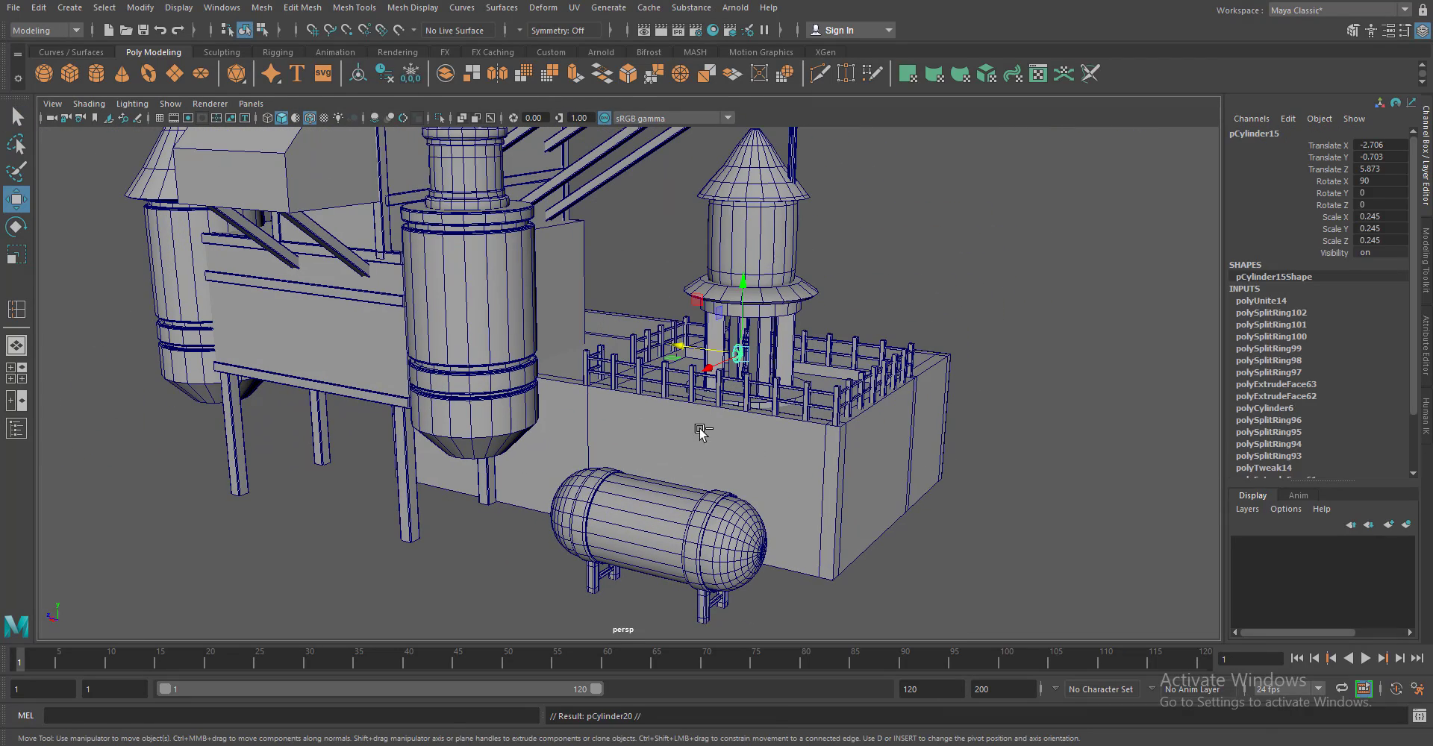
{"action": "left_click_drag", "start_coordinate": [698, 426], "coordinate": [665, 378]}
{"action": "key", "text": "e"}
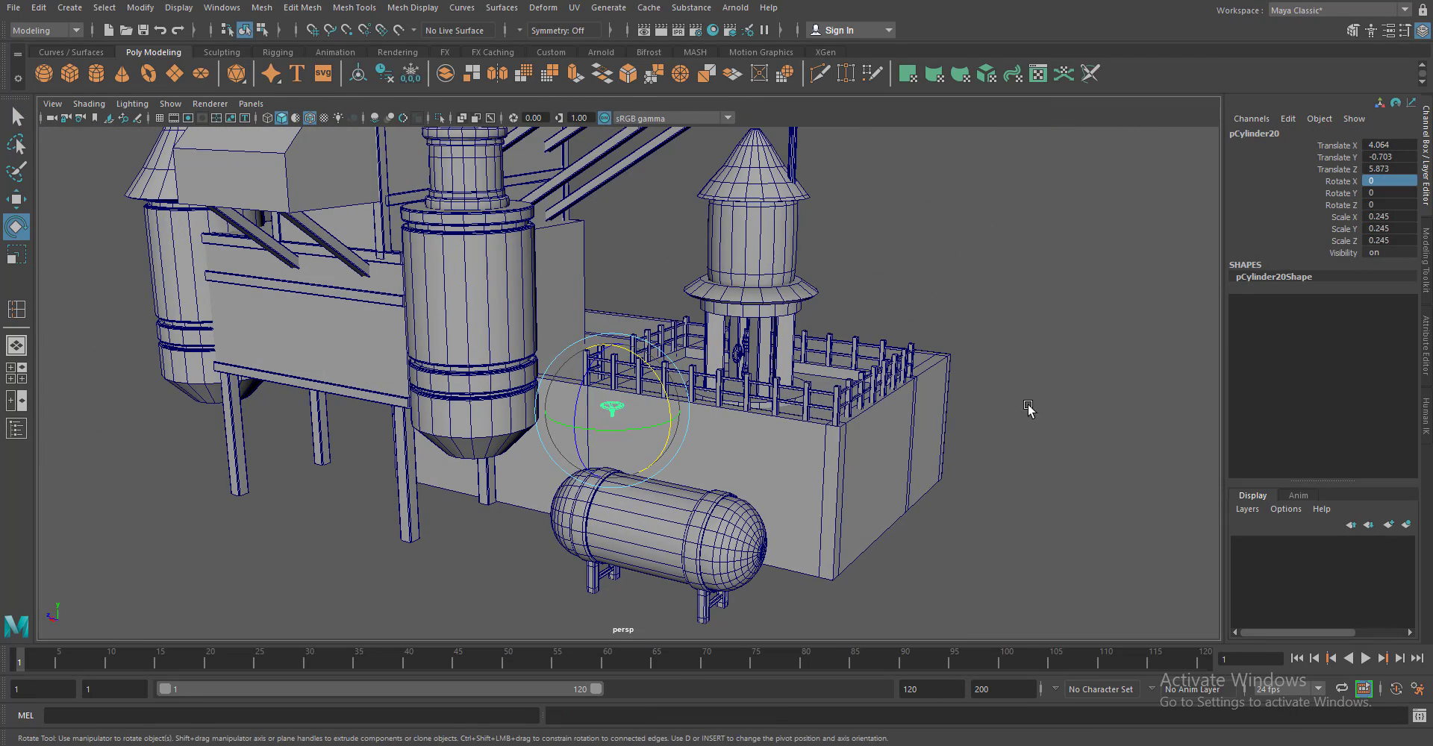
{"action": "key", "text": "space"}
{"action": "left_click_drag", "start_coordinate": [1028, 409], "coordinate": [826, 474]}
{"action": "key", "text": "f"}
{"action": "scroll", "scroll_direction": "down", "scroll_amount": 3}
Scale the wheel to 0.299, lower it onto the tank top, and select the stem's bottom vertices
{"action": "key", "text": "r"}
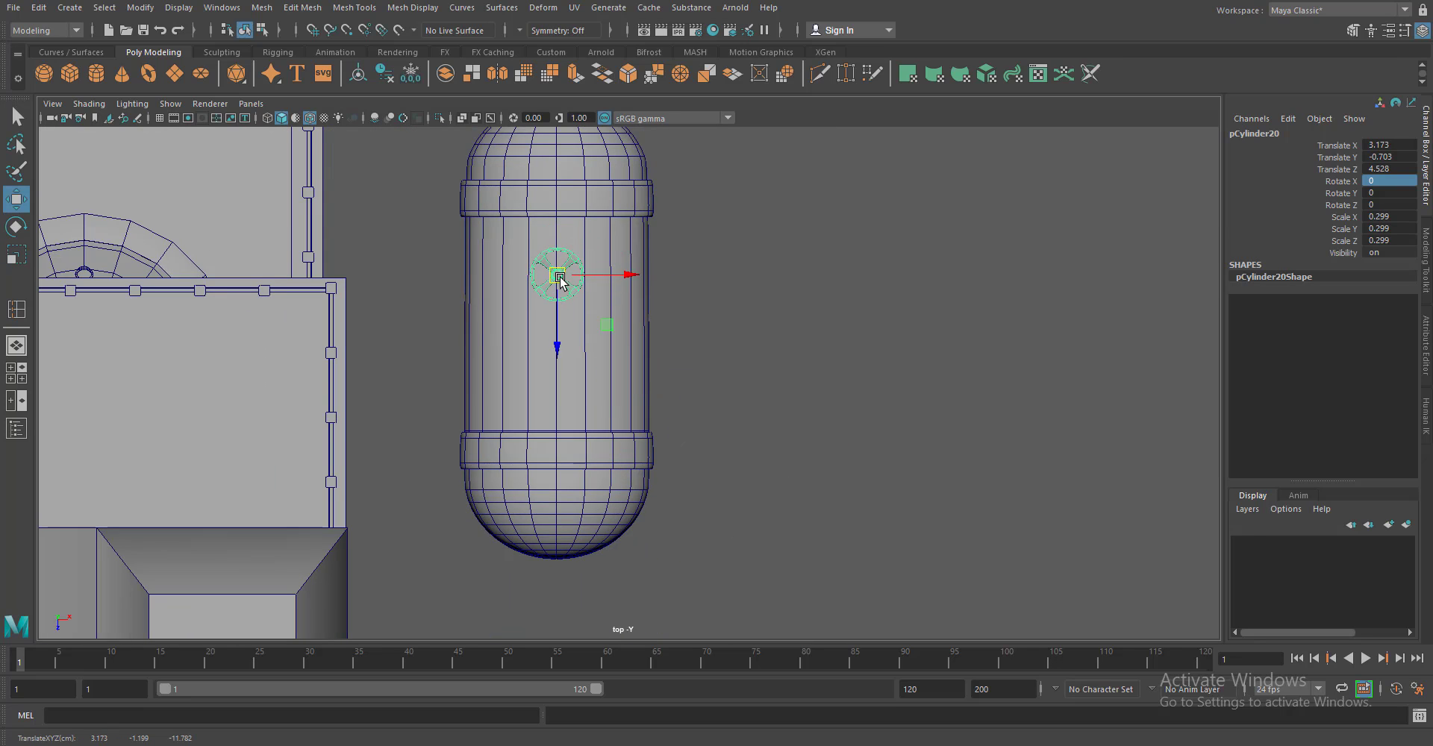
{"action": "key", "text": "space"}
{"action": "scroll", "scroll_direction": "up", "scroll_amount": 3}
{"action": "left_click_drag", "start_coordinate": [719, 415], "coordinate": [640, 334]}
{"action": "scroll", "scroll_direction": "up", "scroll_amount": 3}
{"action": "scroll", "scroll_direction": "up", "scroll_amount": 3}
{"action": "left_click_drag", "start_coordinate": [657, 418], "coordinate": [672, 374]}
{"action": "key", "text": "F9"}
{"action": "left_click_drag", "start_coordinate": [505, 419], "coordinate": [691, 399]}
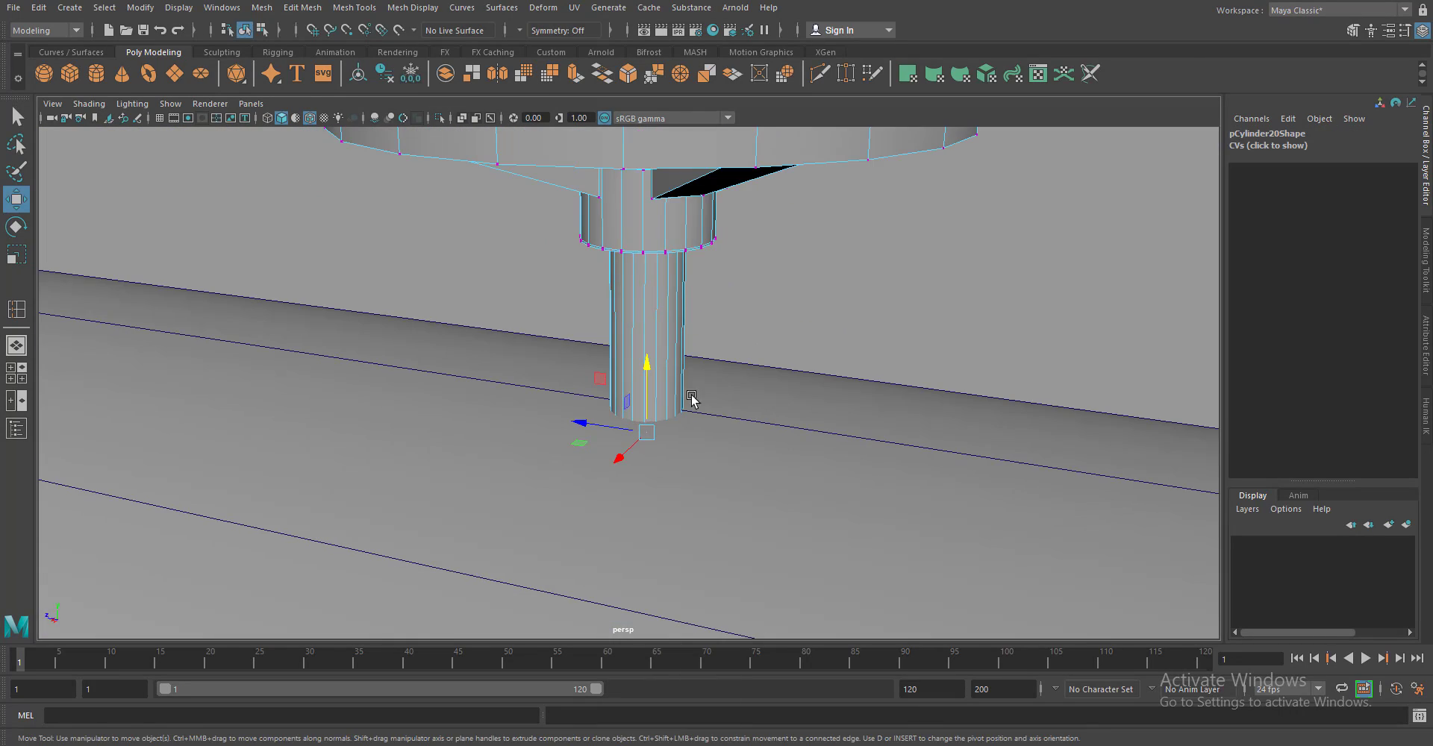
Add an edge loop near the stem's base and extrude its bottom ring faces outward
{"action": "key", "text": "F8"}
{"action": "left_click", "coordinate": [340, 11]}
{"action": "left_click", "coordinate": [373, 105]}
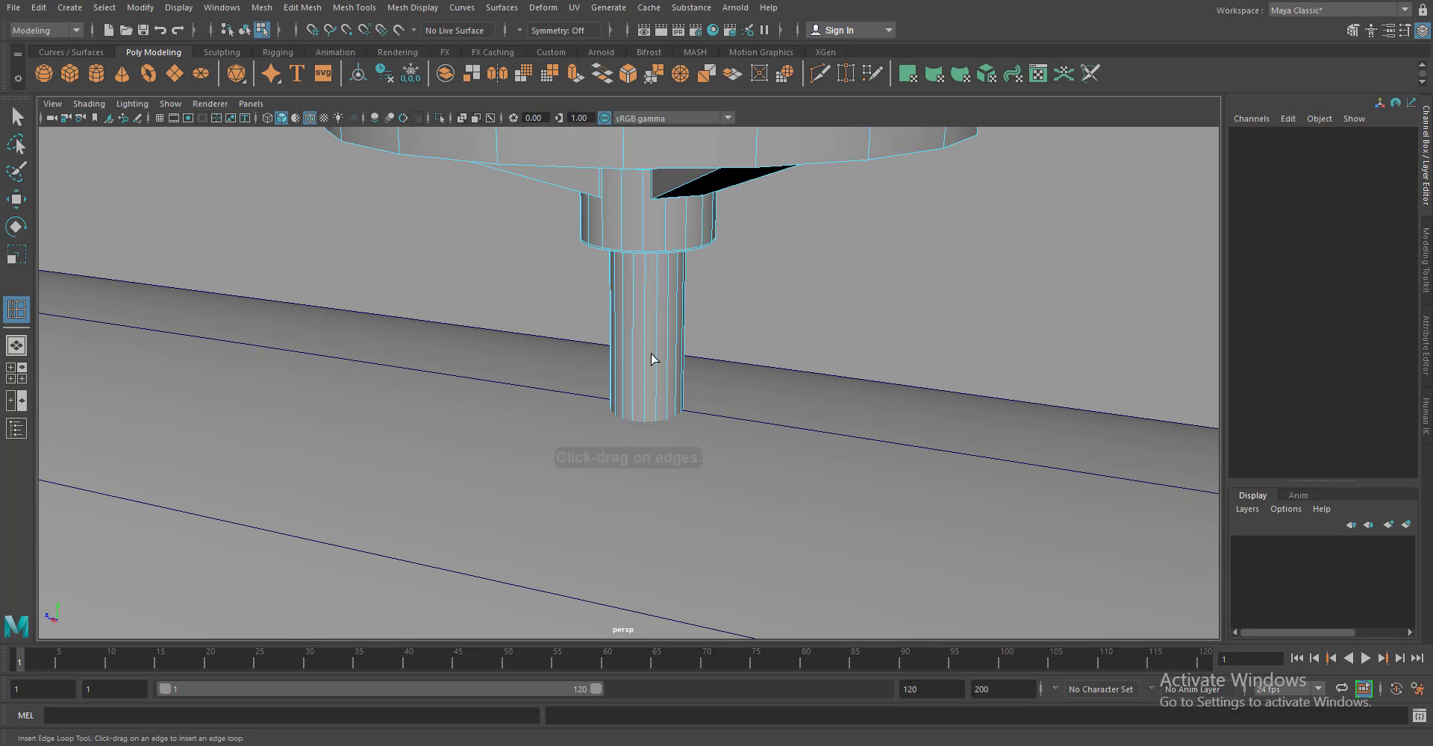
{"action": "left_click", "coordinate": [646, 388]}
{"action": "left_click", "coordinate": [16, 200]}
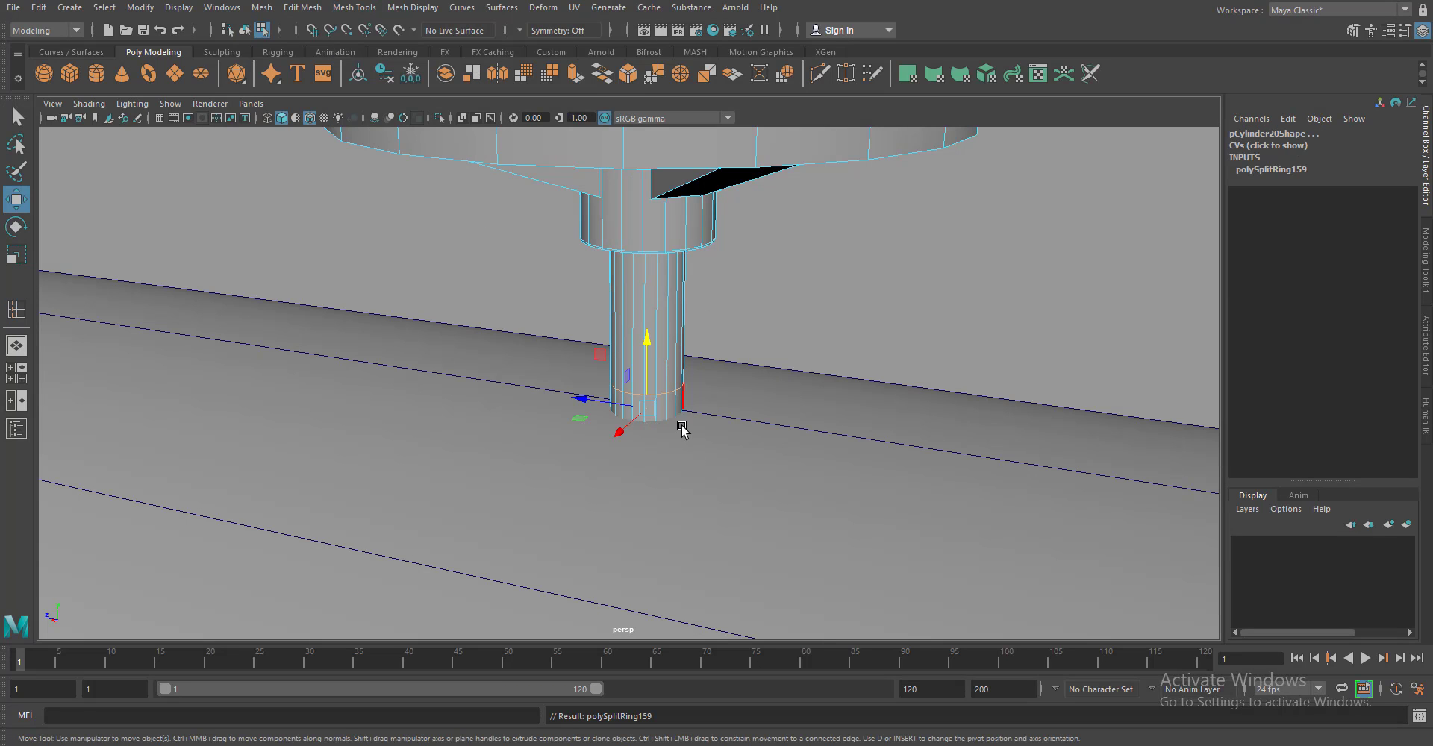
{"action": "scroll", "scroll_direction": "up", "scroll_amount": 3}
{"action": "left_click_drag", "start_coordinate": [624, 272], "coordinate": [620, 291]}
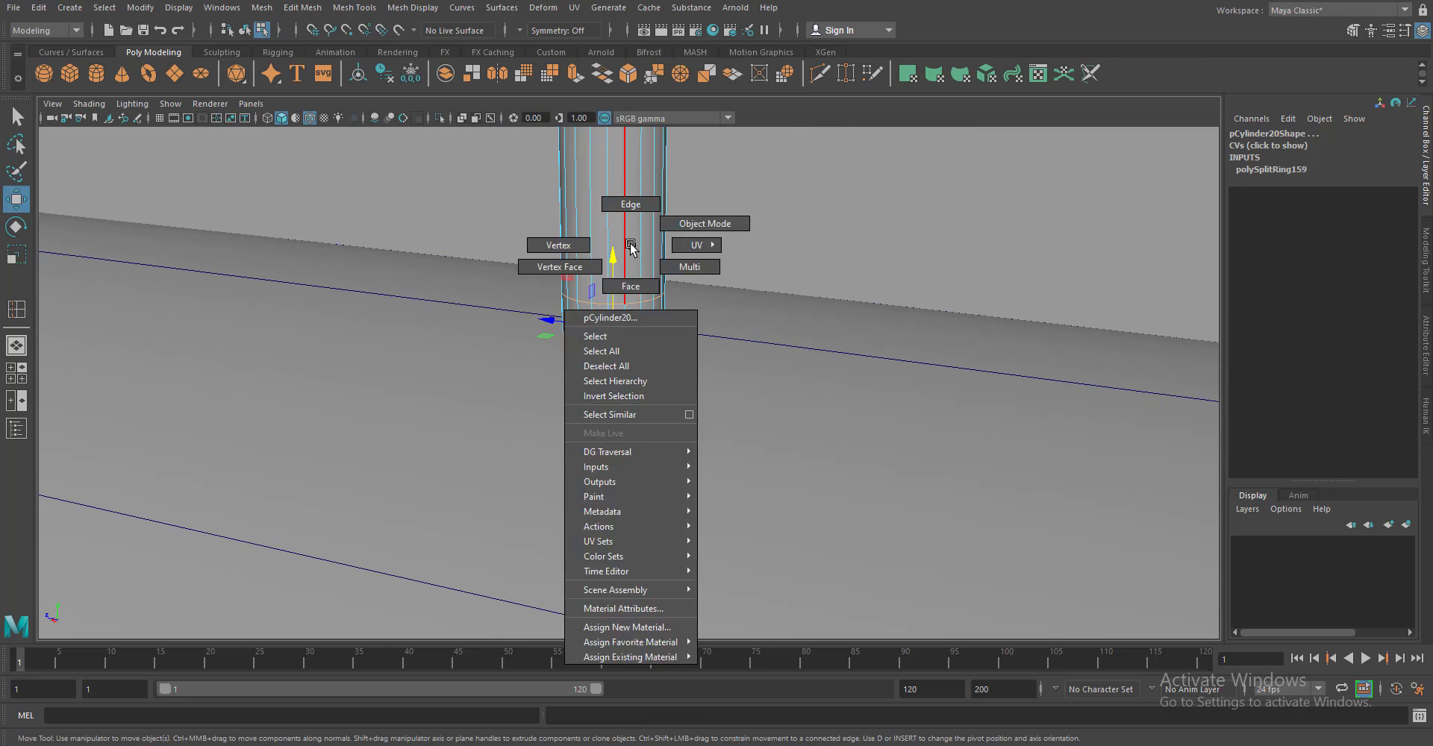
{"action": "left_click_drag", "start_coordinate": [544, 299], "coordinate": [672, 350]}
{"action": "key", "text": "ctrl+e"}
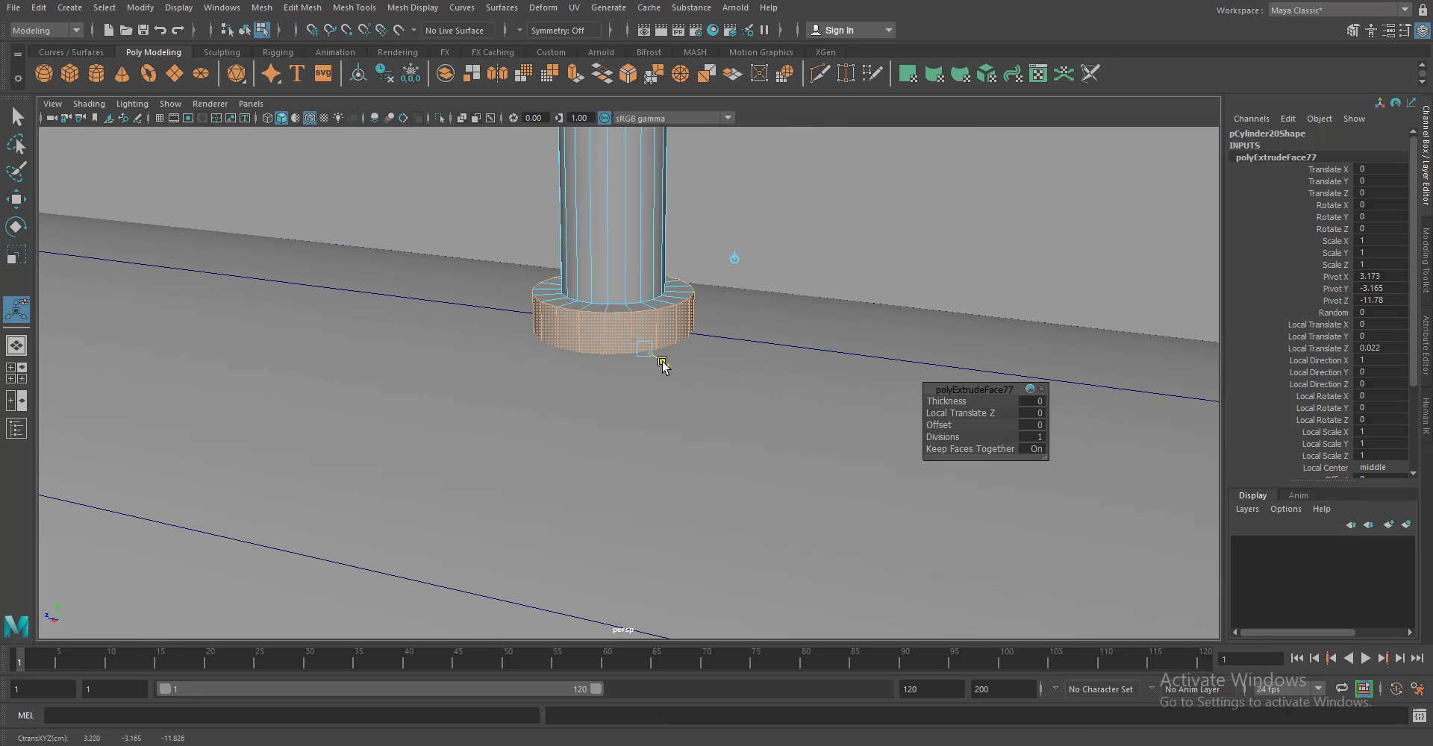
Add a loop across the collar top and extrude the top ring faces into a raised lip
{"action": "scroll", "scroll_direction": "up", "scroll_amount": 3}
{"action": "left_click", "coordinate": [519, 431]}
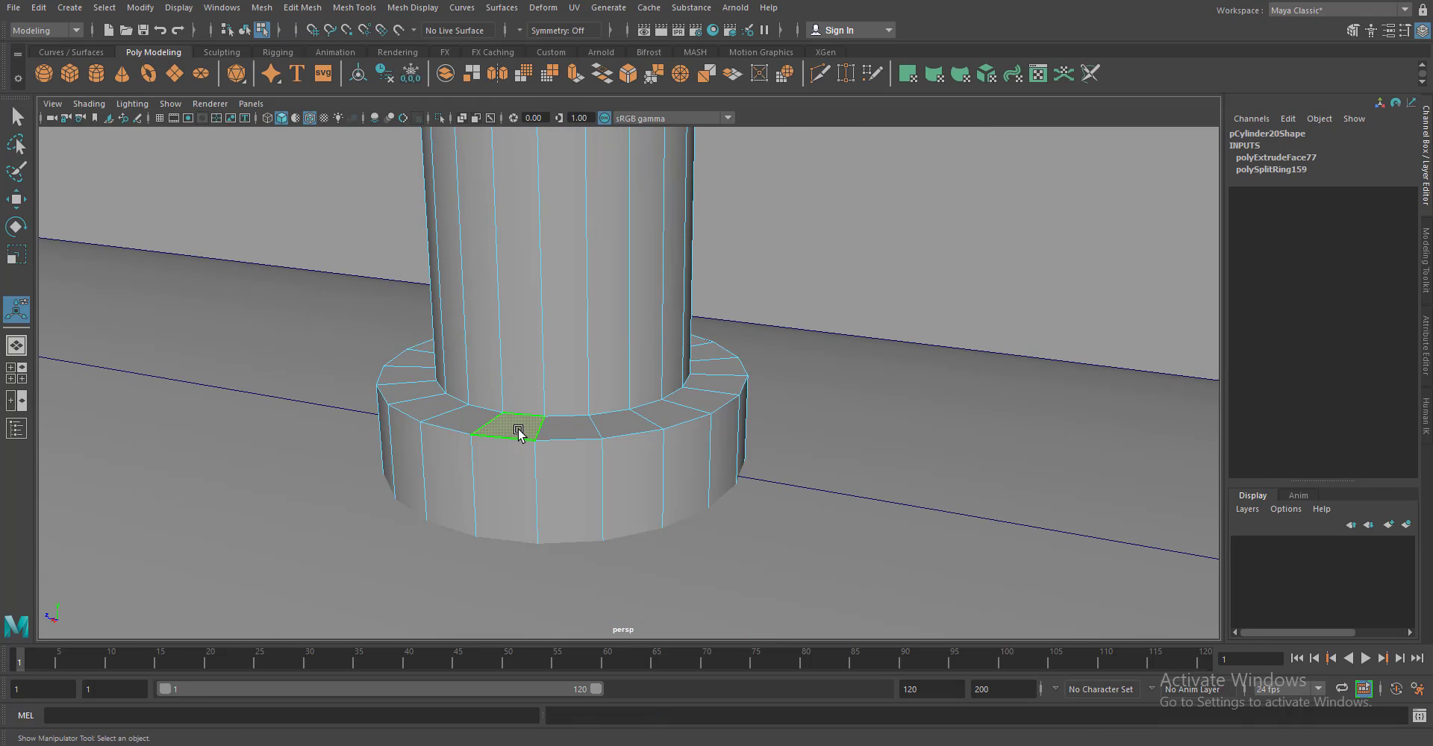
{"action": "left_click", "coordinate": [354, 8]}
{"action": "left_click", "coordinate": [373, 105]}
{"action": "left_click", "coordinate": [544, 427]}
{"action": "key", "text": "w"}
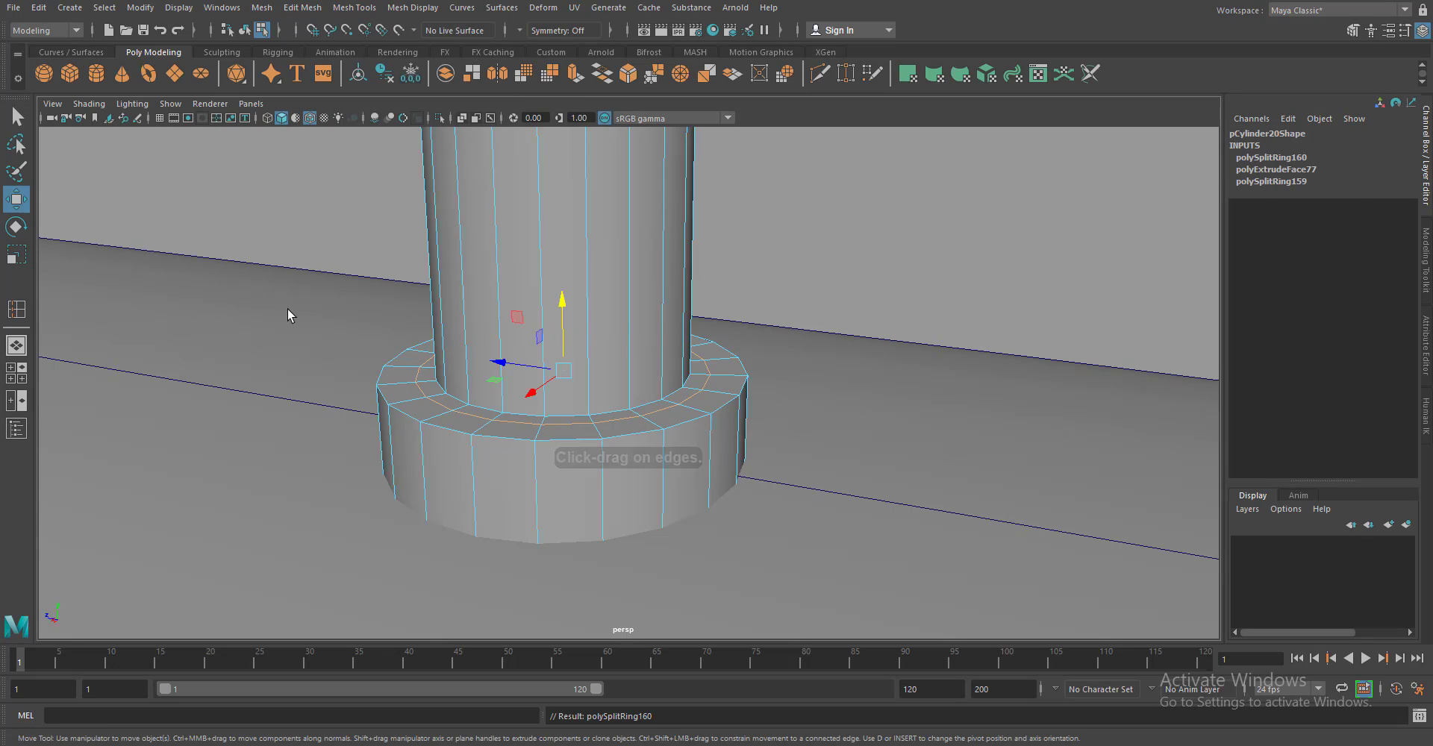
{"action": "left_click", "coordinate": [464, 423]}
{"action": "double_click", "coordinate": [464, 423]}
{"action": "key", "text": "ctrl+e"}
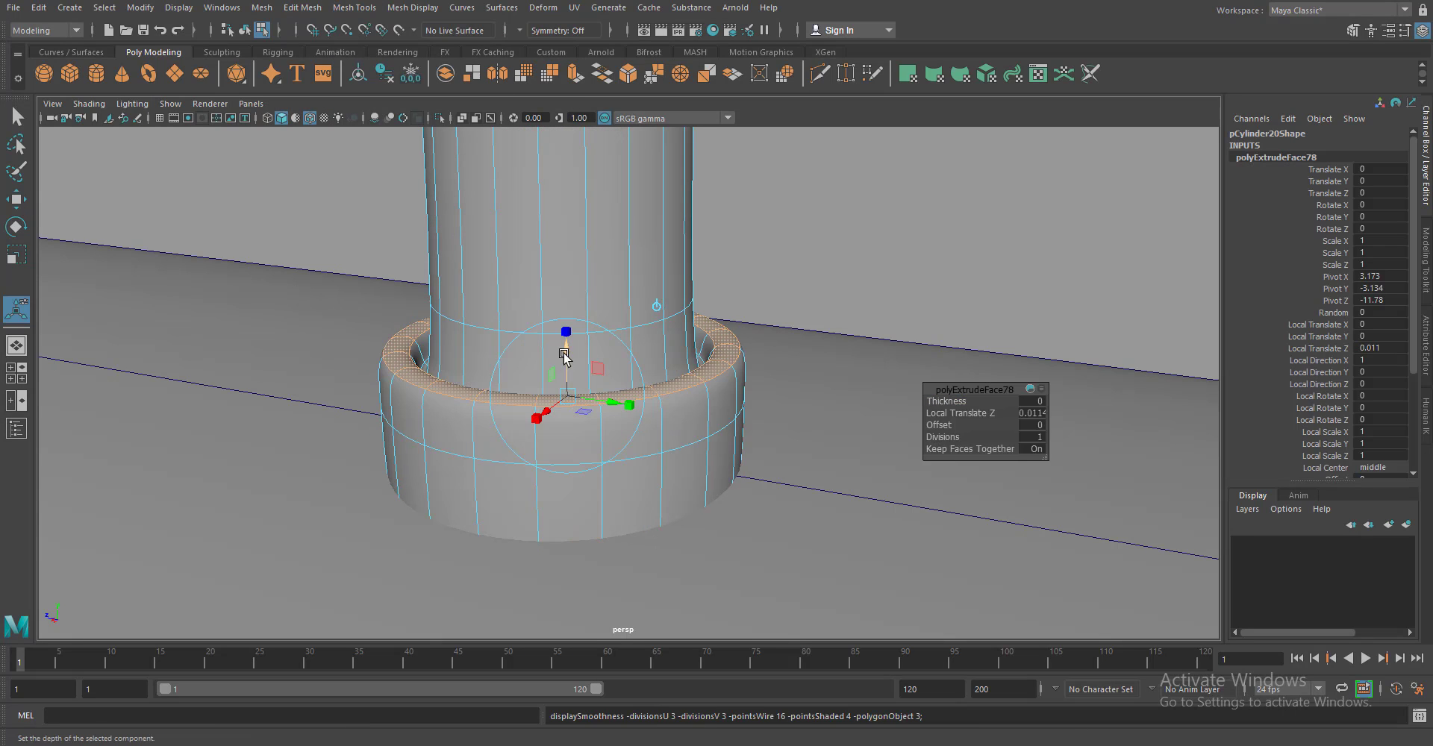
Insert support edge loops around the collar and its base
{"action": "right_click", "coordinate": [673, 376]}
{"action": "left_click", "coordinate": [353, 7]}
{"action": "left_click", "coordinate": [373, 106]}
{"action": "left_click_drag", "start_coordinate": [523, 374], "coordinate": [485, 351]}
{"action": "left_click", "coordinate": [502, 349]}
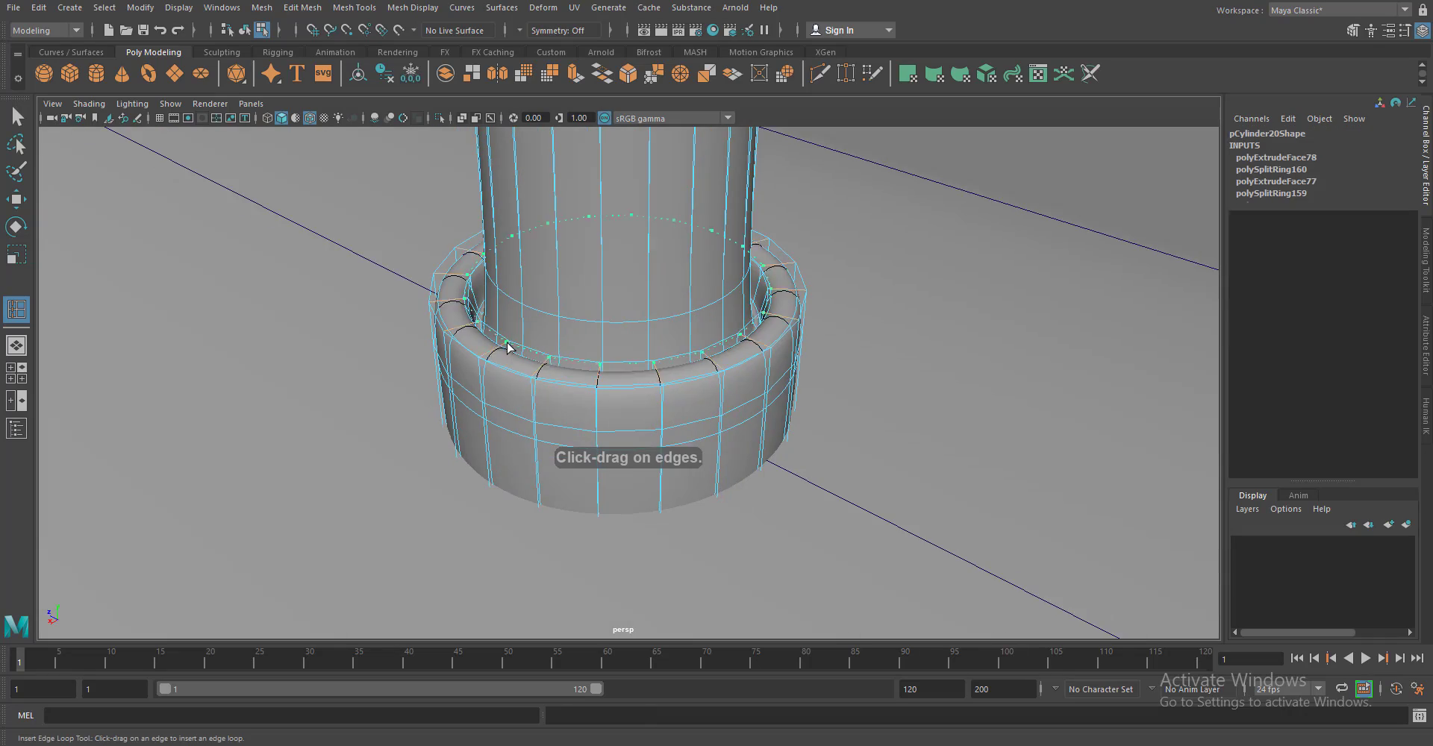
{"action": "left_click", "coordinate": [521, 405]}
{"action": "scroll", "scroll_direction": "down", "scroll_amount": 3}
{"action": "left_click_drag", "start_coordinate": [474, 433], "coordinate": [627, 391]}
{"action": "left_click", "coordinate": [647, 280]}
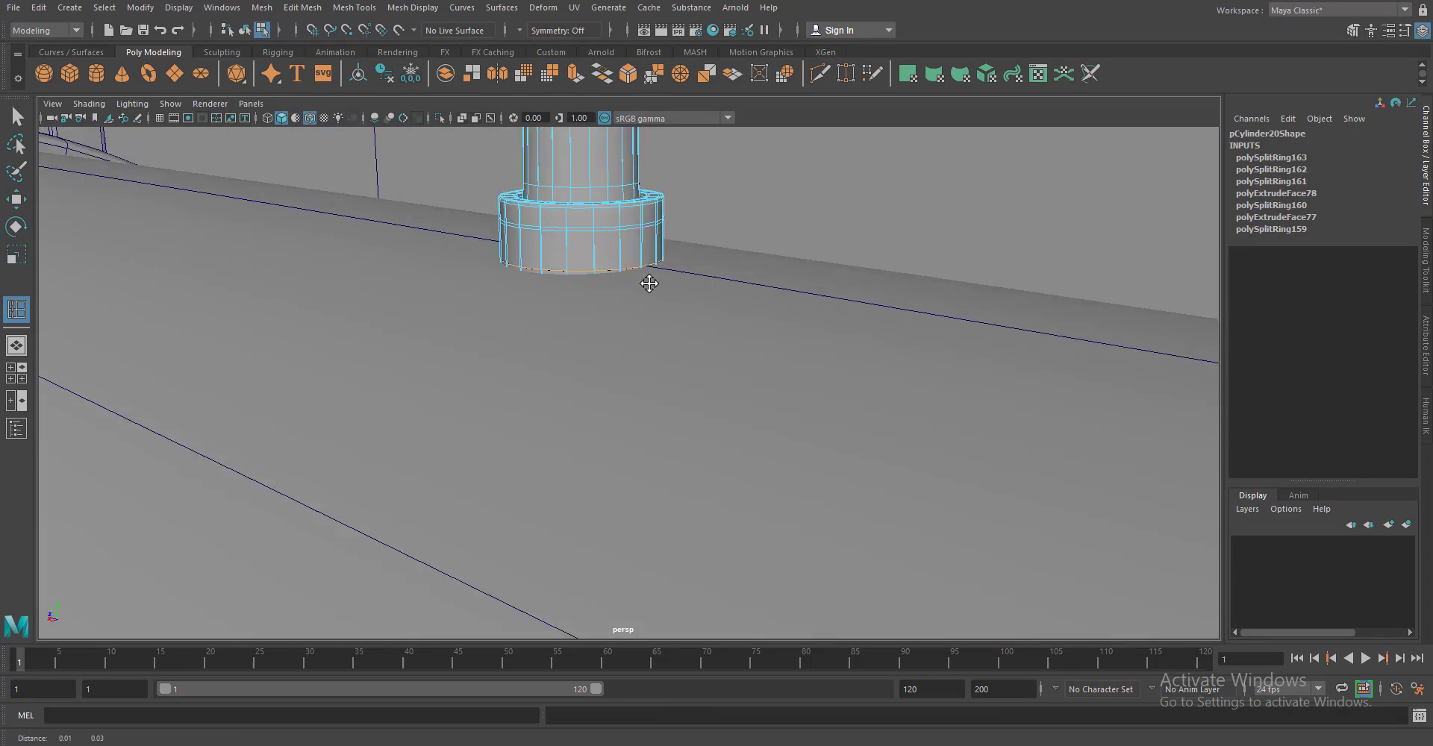
{"action": "scroll", "scroll_direction": "up", "scroll_amount": 3}
{"action": "key", "text": "w"}
{"action": "scroll", "scroll_direction": "down", "scroll_amount": 3}
Turn off wireframe-on-shaded, enable ambient occlusion, and save the scene as factory01.mb
{"action": "left_click_drag", "start_coordinate": [672, 451], "coordinate": [463, 528]}
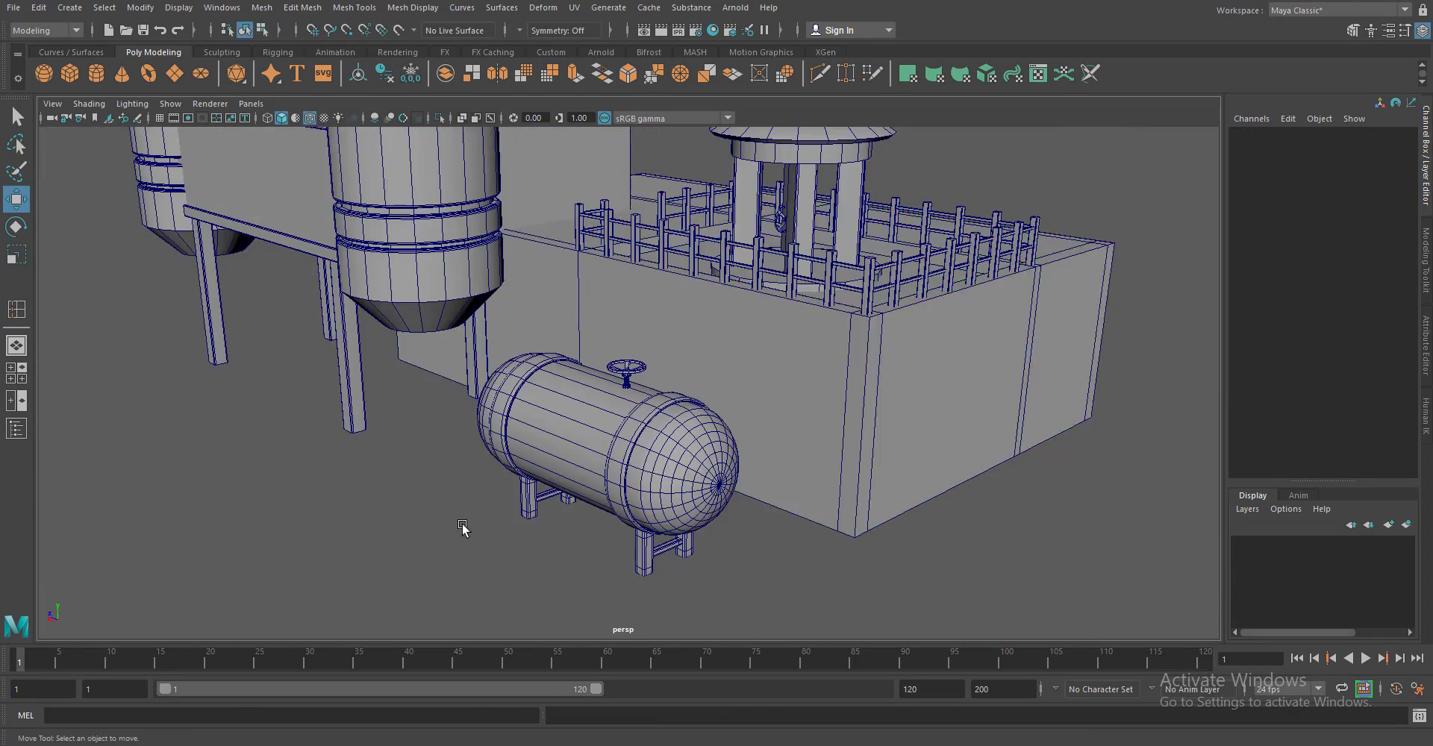
{"action": "scroll", "scroll_direction": "up", "scroll_amount": 3}
{"action": "scroll", "scroll_direction": "down", "scroll_amount": 3}
{"action": "scroll", "scroll_direction": "up", "scroll_amount": 3}
{"action": "left_click", "coordinate": [311, 118]}
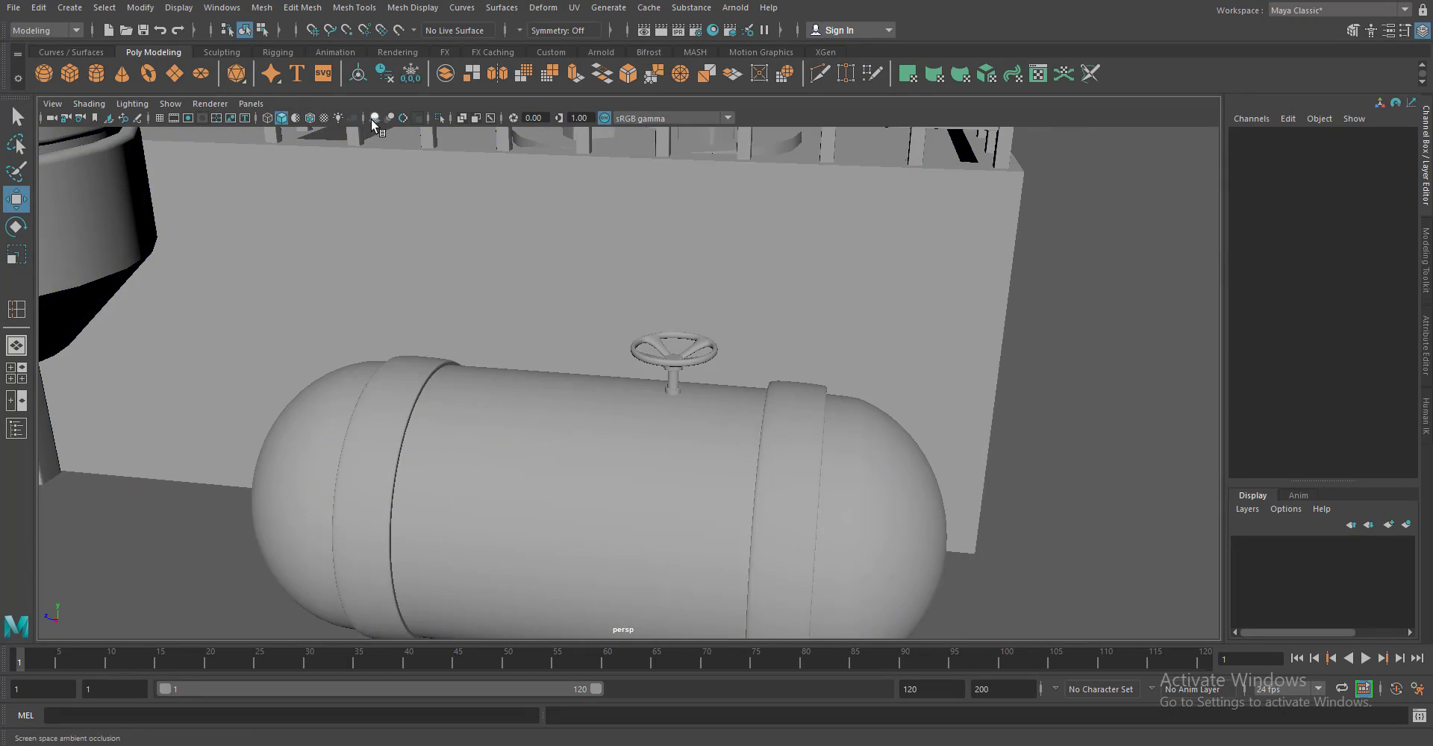
{"action": "left_click", "coordinate": [373, 119]}
{"action": "scroll", "scroll_direction": "down", "scroll_amount": 3}
{"action": "left_click_drag", "start_coordinate": [864, 531], "coordinate": [619, 299]}
{"action": "key", "text": "ctrl+s"}
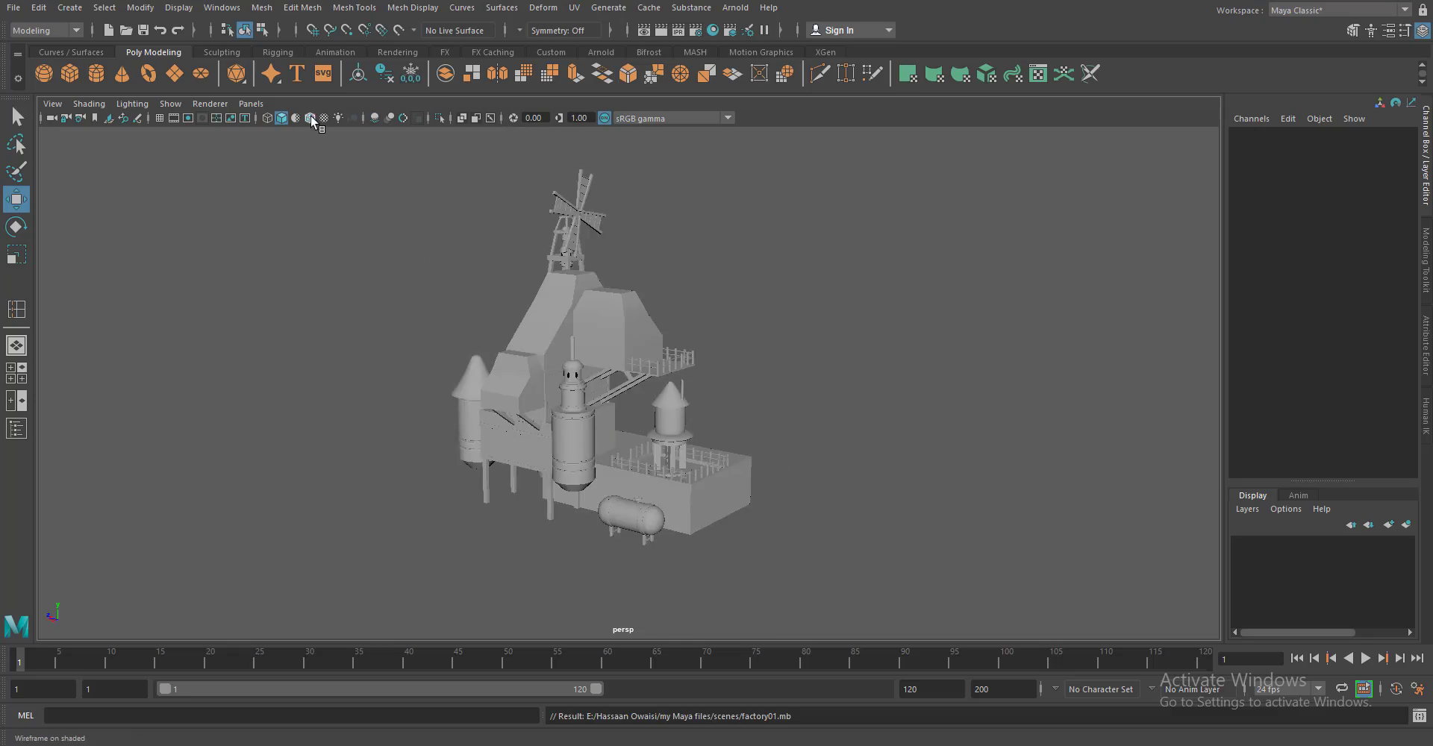
Turn wireframe-on-shaded back on and select the new cylinder beside the tall tank
{"action": "left_click", "coordinate": [310, 119]}
{"action": "scroll", "scroll_direction": "up", "scroll_amount": 3}
{"action": "scroll", "scroll_direction": "up", "scroll_amount": 3}
{"action": "scroll", "scroll_direction": "up", "scroll_amount": 3}
{"action": "scroll", "scroll_direction": "up", "scroll_amount": 3}
{"action": "left_click", "coordinate": [560, 478]}
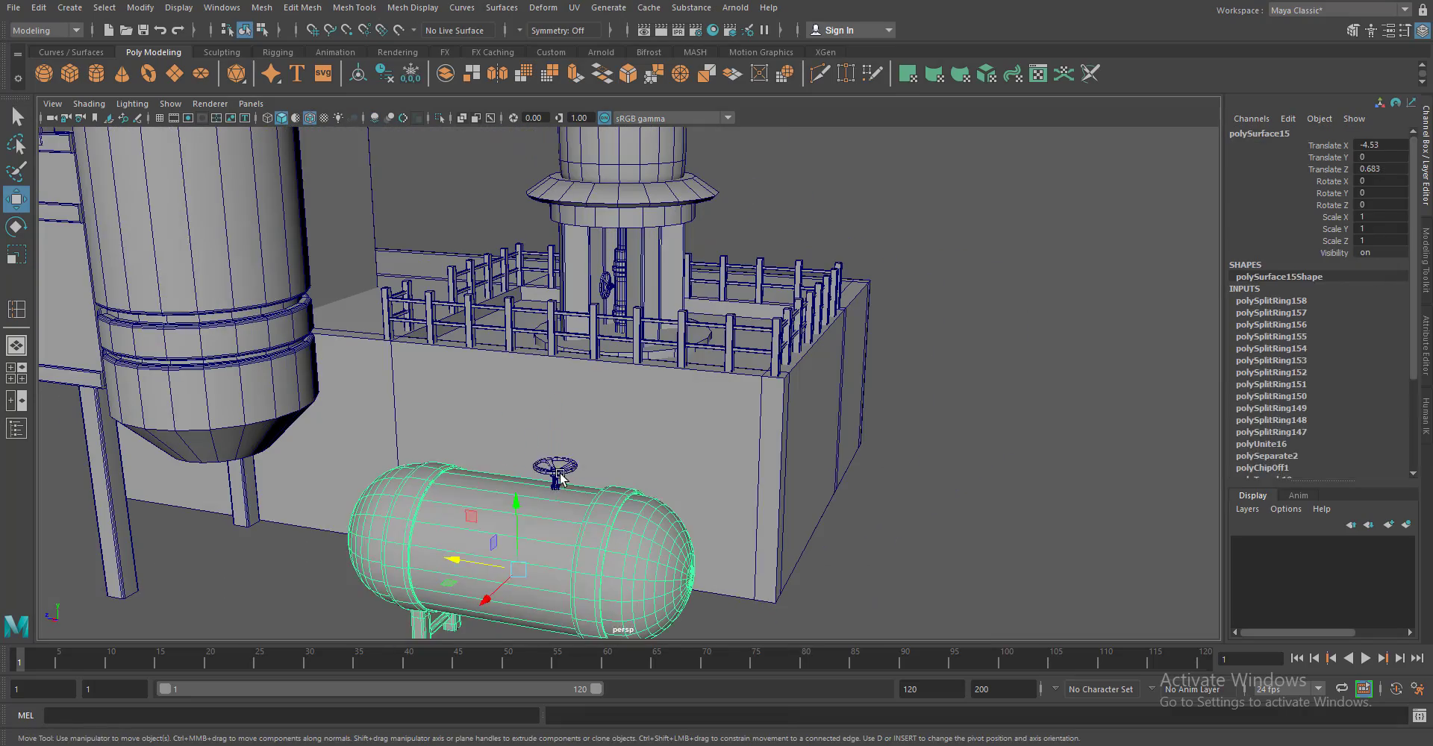
{"action": "left_click", "coordinate": [560, 477]}
{"action": "left_click_drag", "start_coordinate": [559, 477], "coordinate": [602, 541]}
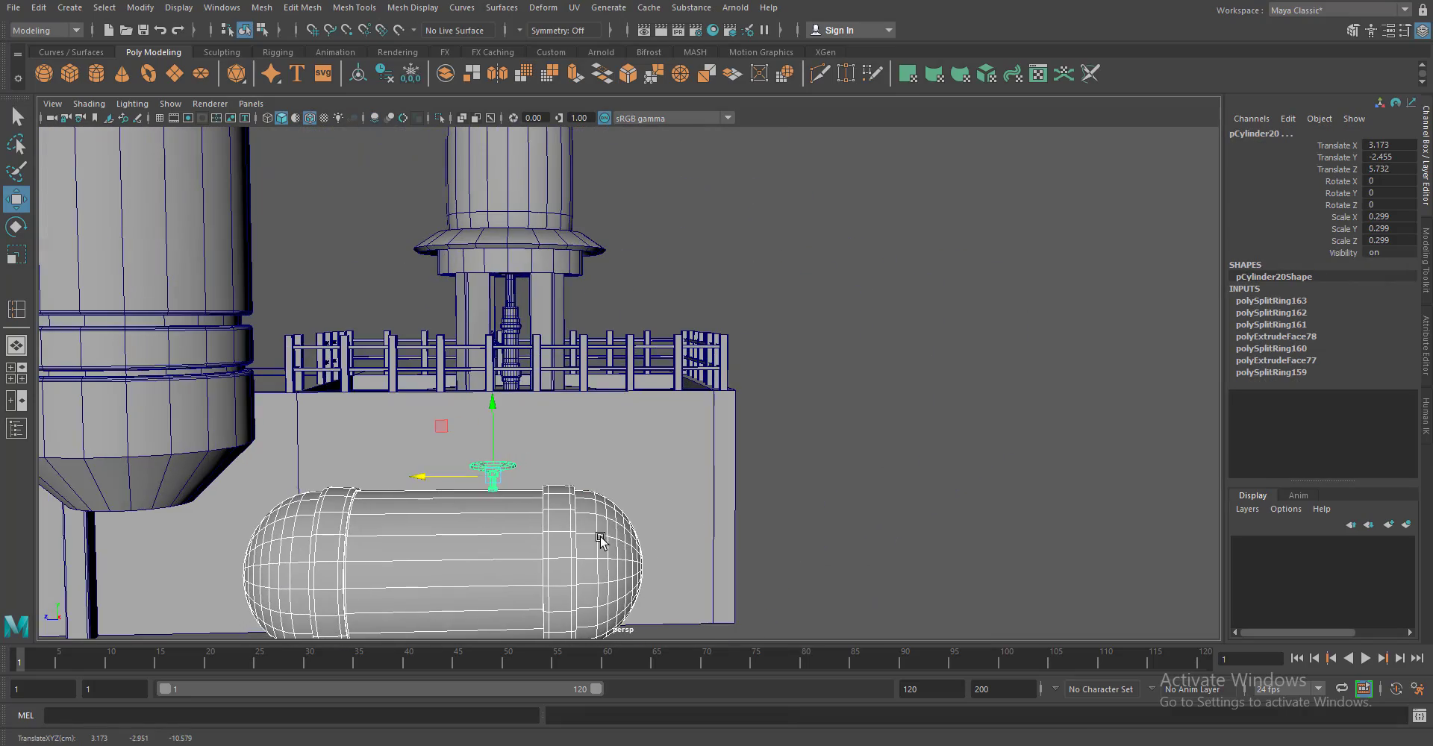
{"action": "scroll", "scroll_direction": "down", "scroll_amount": 3}
{"action": "left_click_drag", "start_coordinate": [672, 505], "coordinate": [284, 401]}
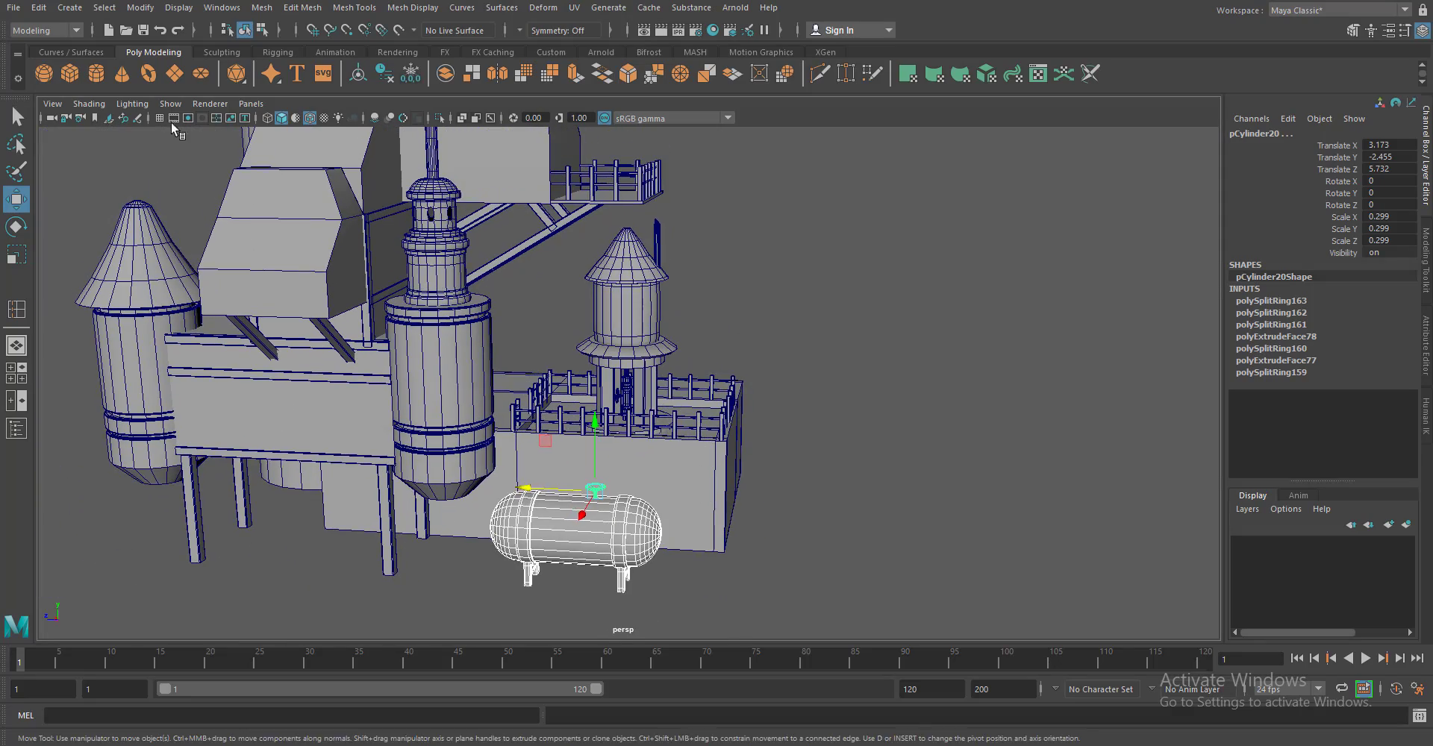
{"action": "left_click", "coordinate": [284, 400]}
Switch to the side view and select the new cylinder between the tall tank and platform
{"action": "scroll", "scroll_direction": "up", "scroll_amount": 3}
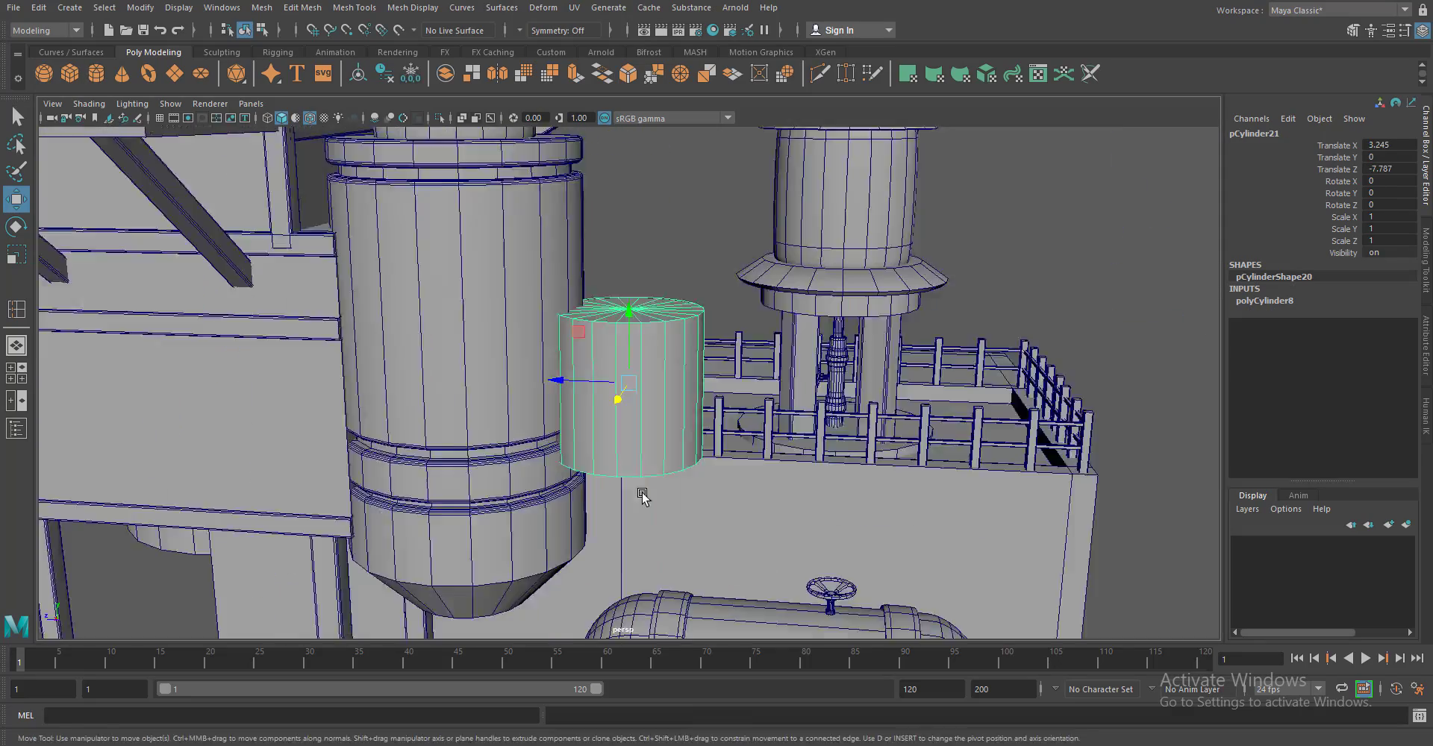
{"action": "left_click_drag", "start_coordinate": [639, 491], "coordinate": [747, 373]}
{"action": "left_click", "coordinate": [1386, 30]}
{"action": "left_click_drag", "start_coordinate": [672, 582], "coordinate": [692, 510]}
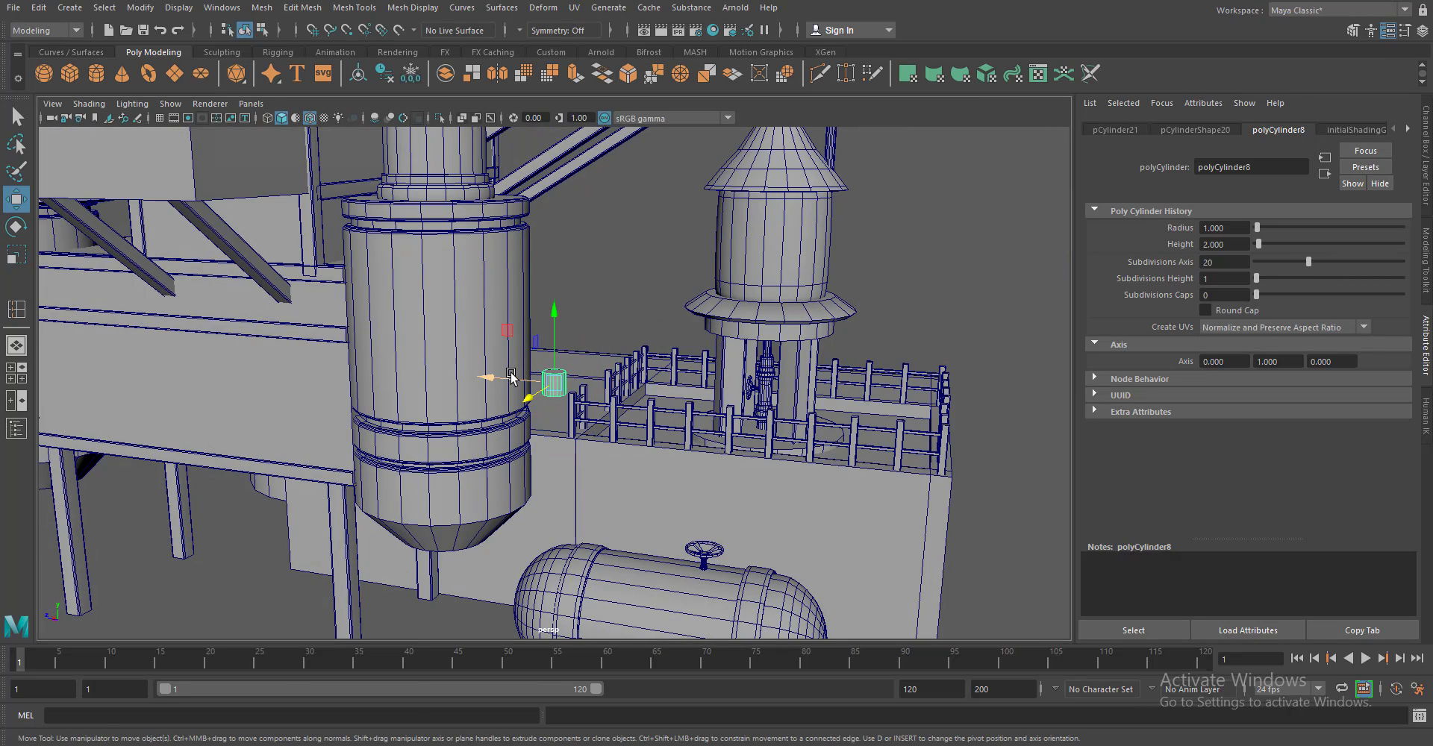
{"action": "key", "text": "space"}
{"action": "left_click_drag", "start_coordinate": [657, 352], "coordinate": [647, 432]}
{"action": "scroll", "scroll_direction": "up", "scroll_amount": 3}
{"action": "key", "text": "q"}
{"action": "left_click", "coordinate": [565, 424]}
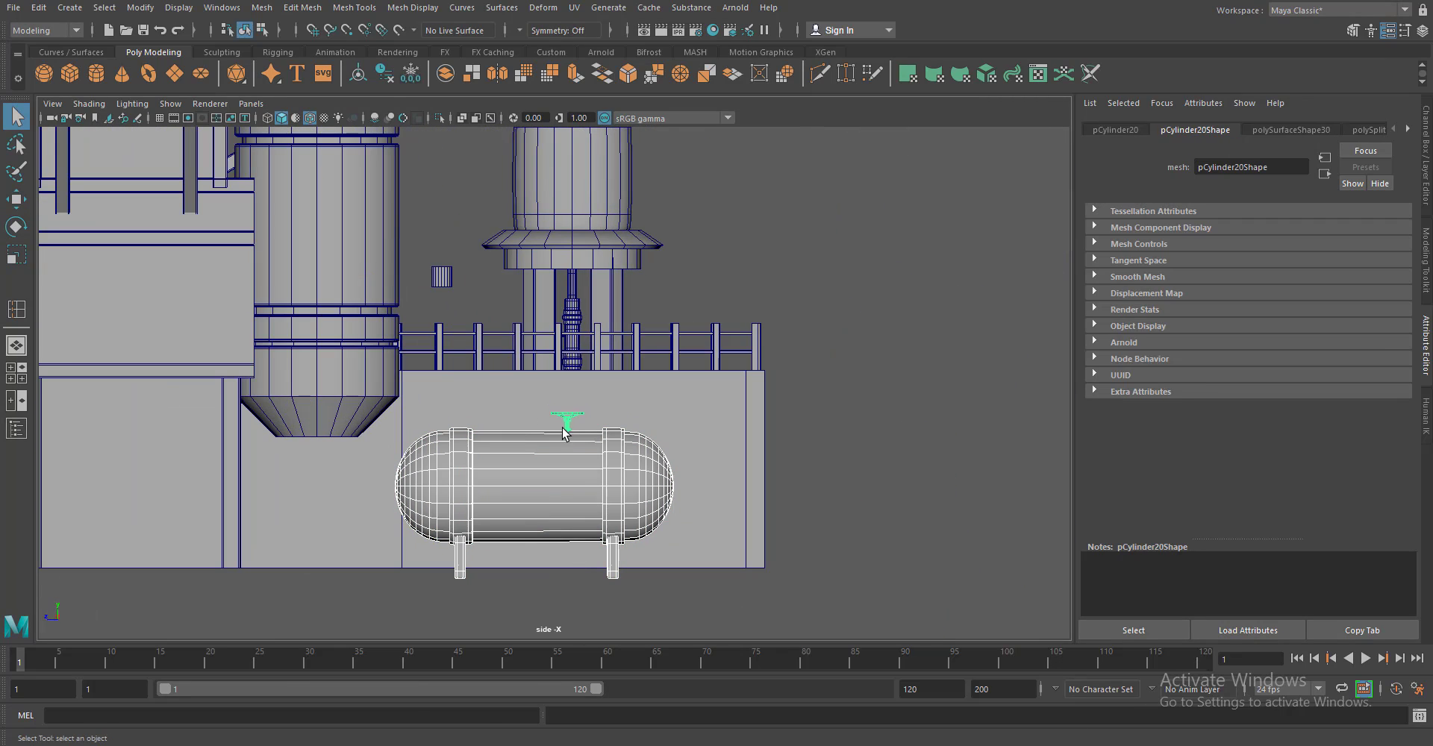
{"action": "key", "text": "w"}
{"action": "scroll", "scroll_direction": "up", "scroll_amount": 3}
{"action": "left_click", "coordinate": [486, 352]}
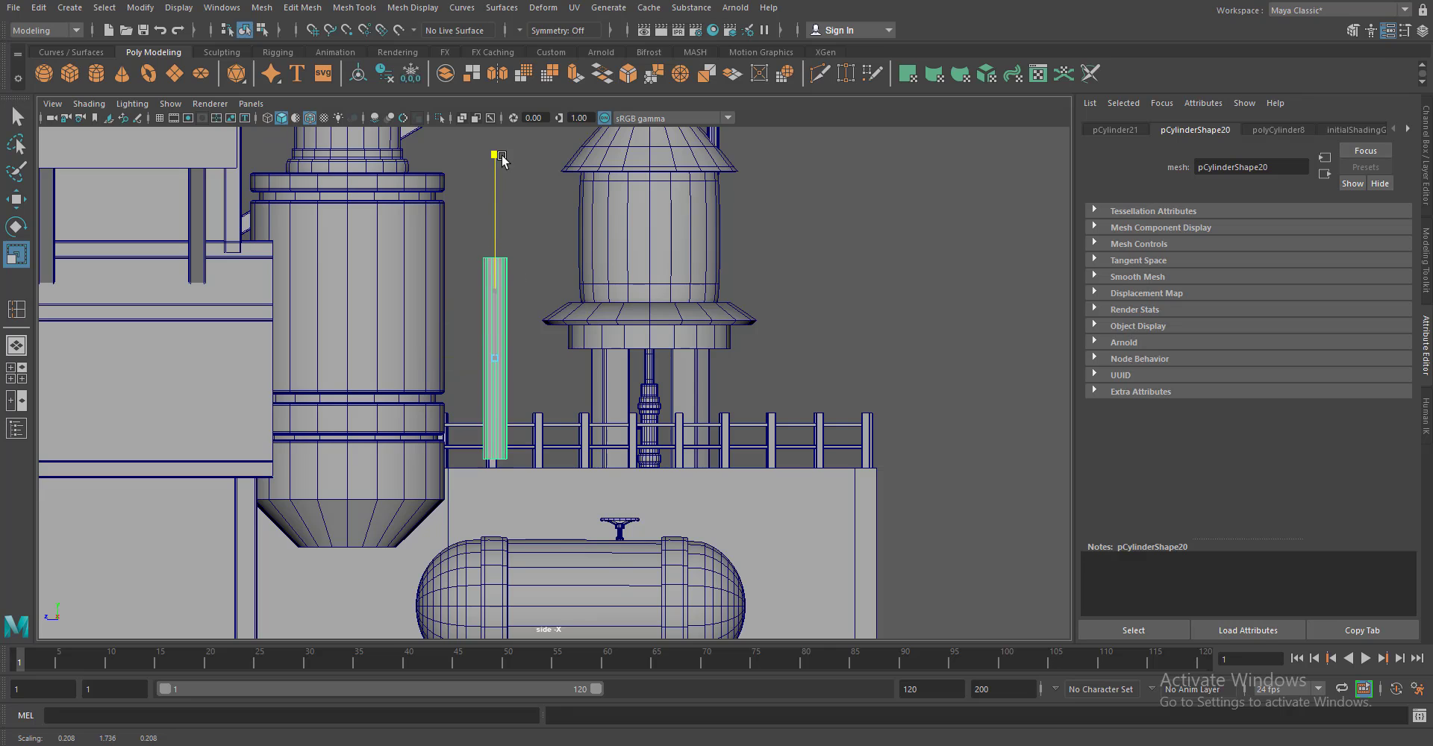
Scale the cylinder to 0.208 × 1.736 × 0.208, making a slender upright pipe
{"action": "scroll", "scroll_direction": "down", "scroll_amount": 3}
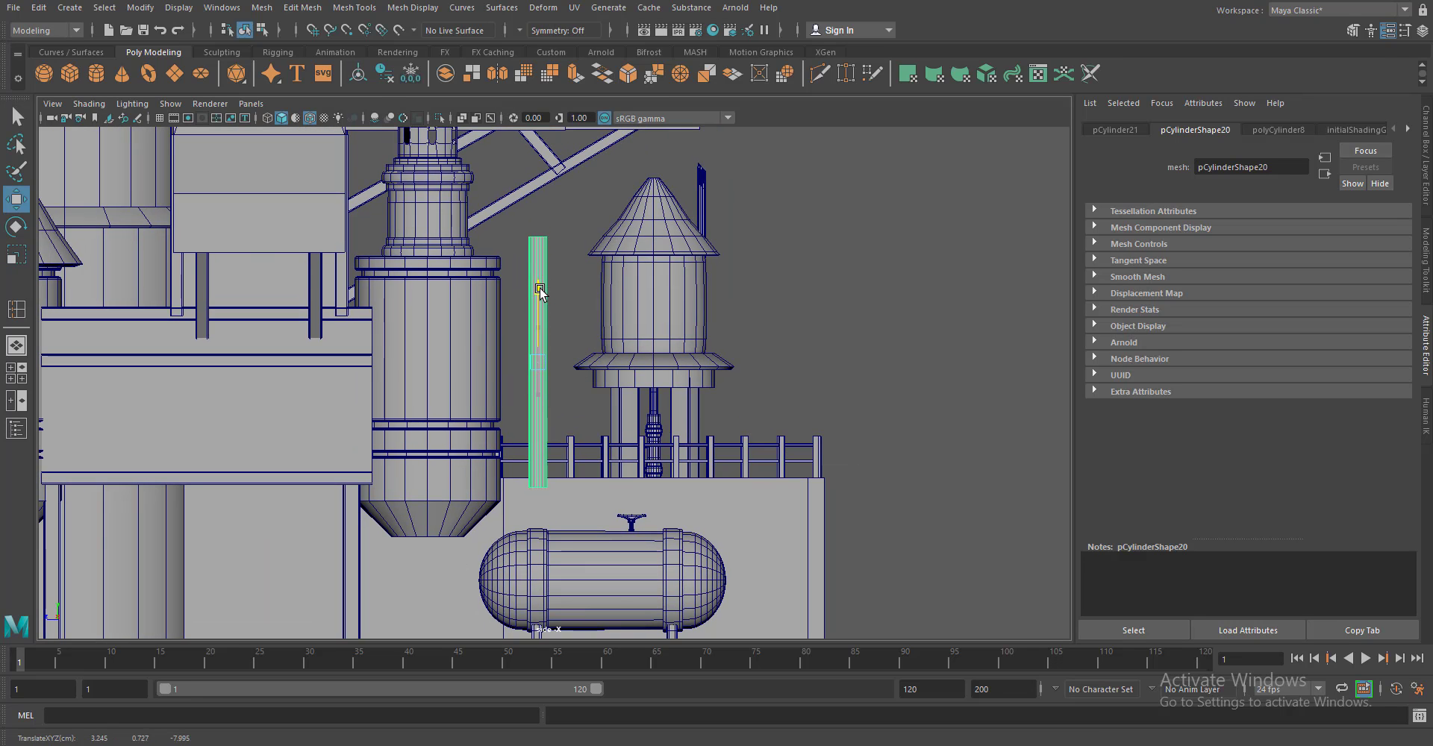
{"action": "scroll", "scroll_direction": "up", "scroll_amount": 3}
{"action": "scroll", "scroll_direction": "up", "scroll_amount": 3}
{"action": "scroll", "scroll_direction": "up", "scroll_amount": 3}
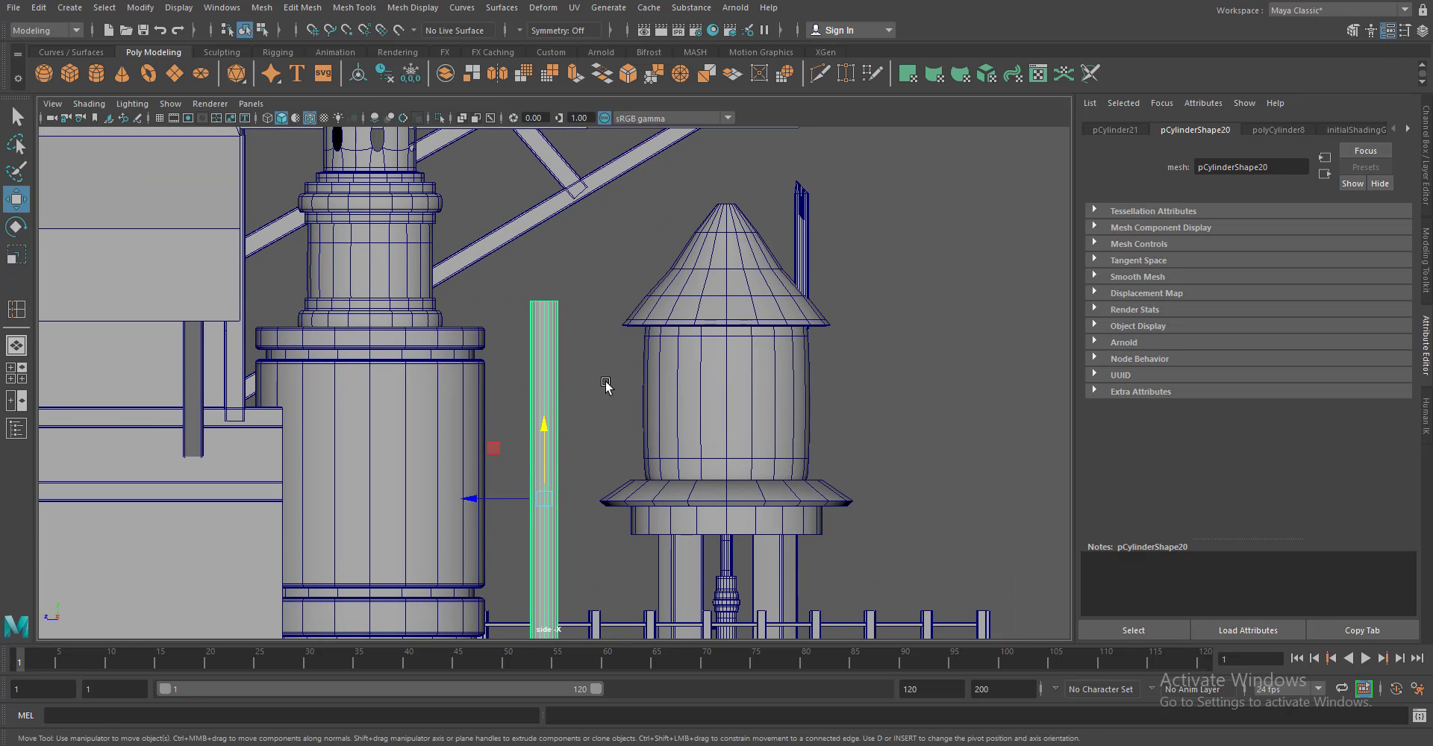
{"action": "scroll", "scroll_direction": "up", "scroll_amount": 3}
{"action": "left_click_drag", "start_coordinate": [551, 377], "coordinate": [550, 576]}
Repeatedly extrude and rotate the pipe's top face in side view to bend it toward the tall tank
{"action": "key", "text": "F11"}
{"action": "left_click", "coordinate": [550, 311]}
{"action": "left_click_drag", "start_coordinate": [550, 310], "coordinate": [567, 358]}
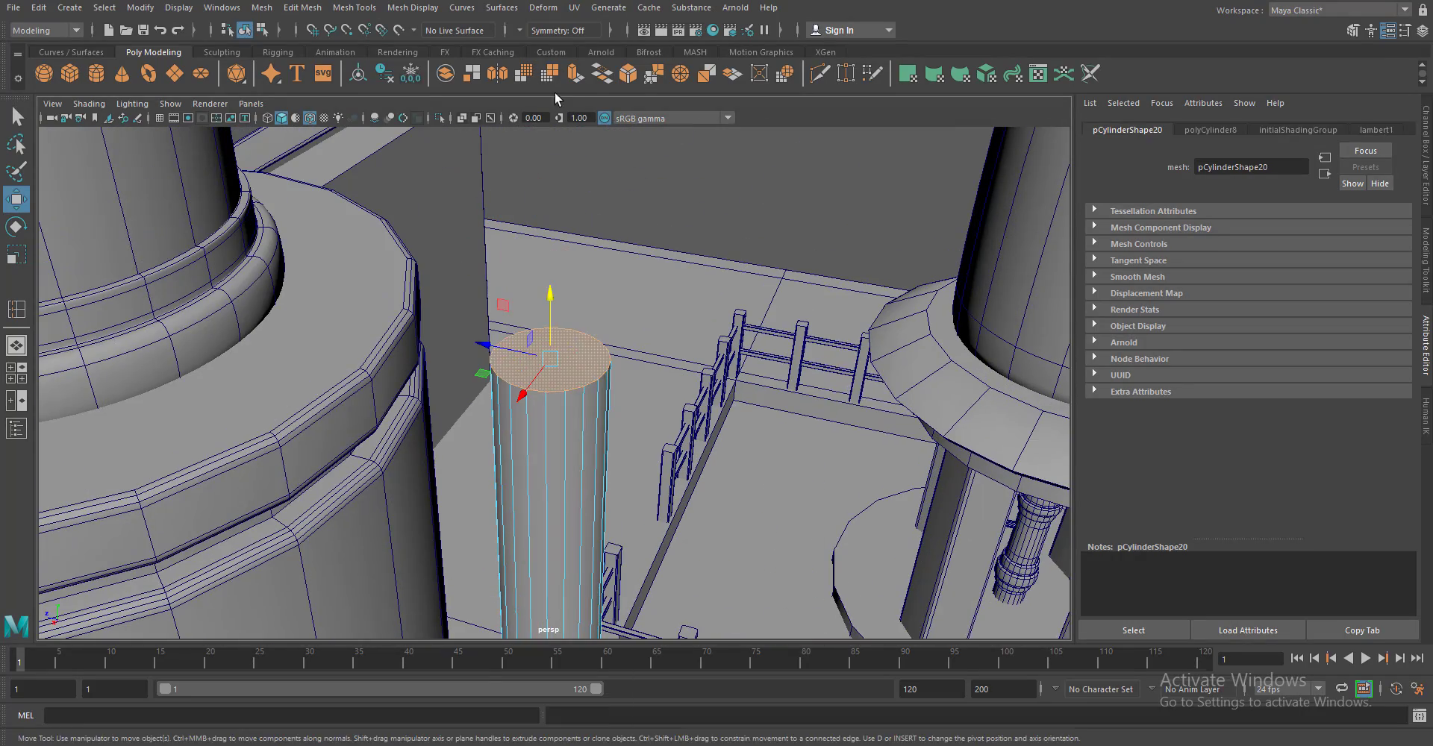
{"action": "key", "text": "ctrl+e"}
{"action": "key", "text": "space"}
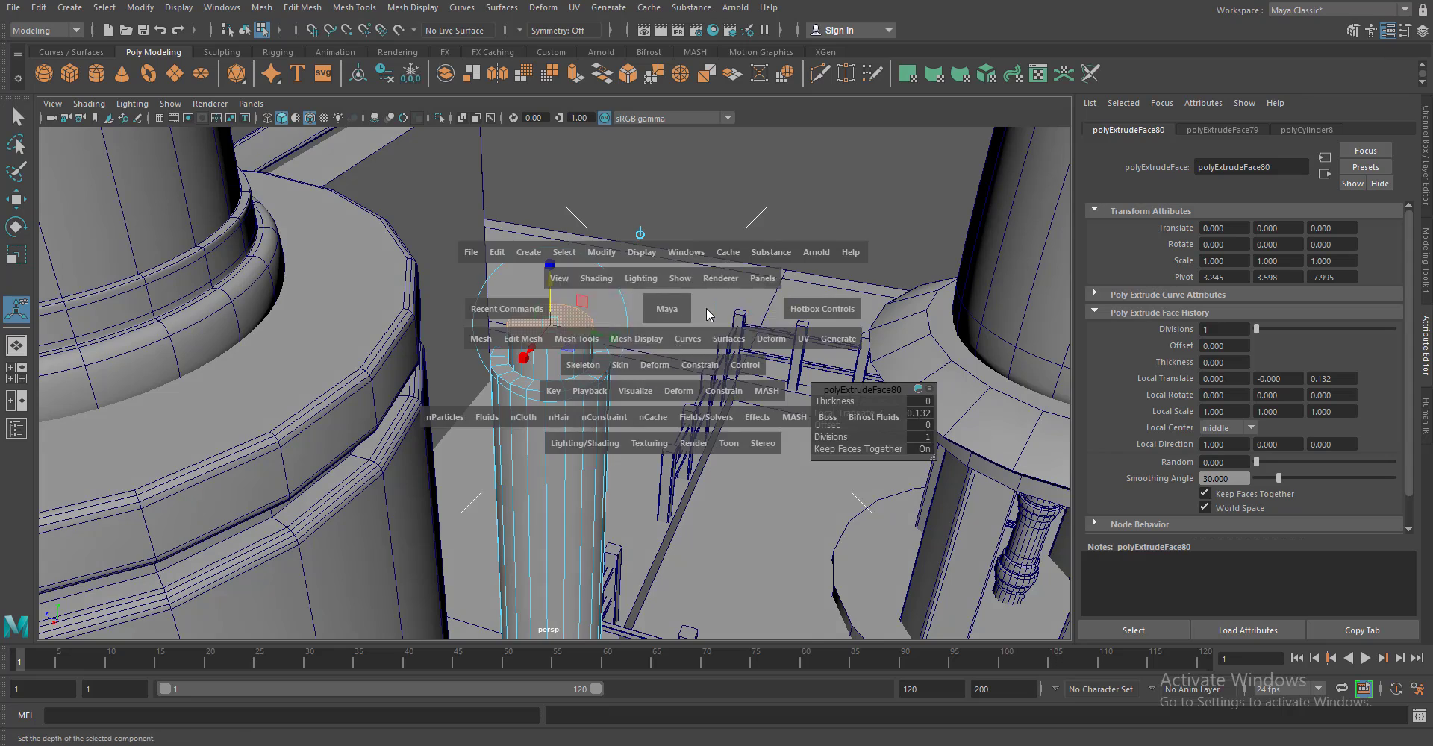
{"action": "left_click_drag", "start_coordinate": [547, 287], "coordinate": [637, 306]}
{"action": "key", "text": "e"}
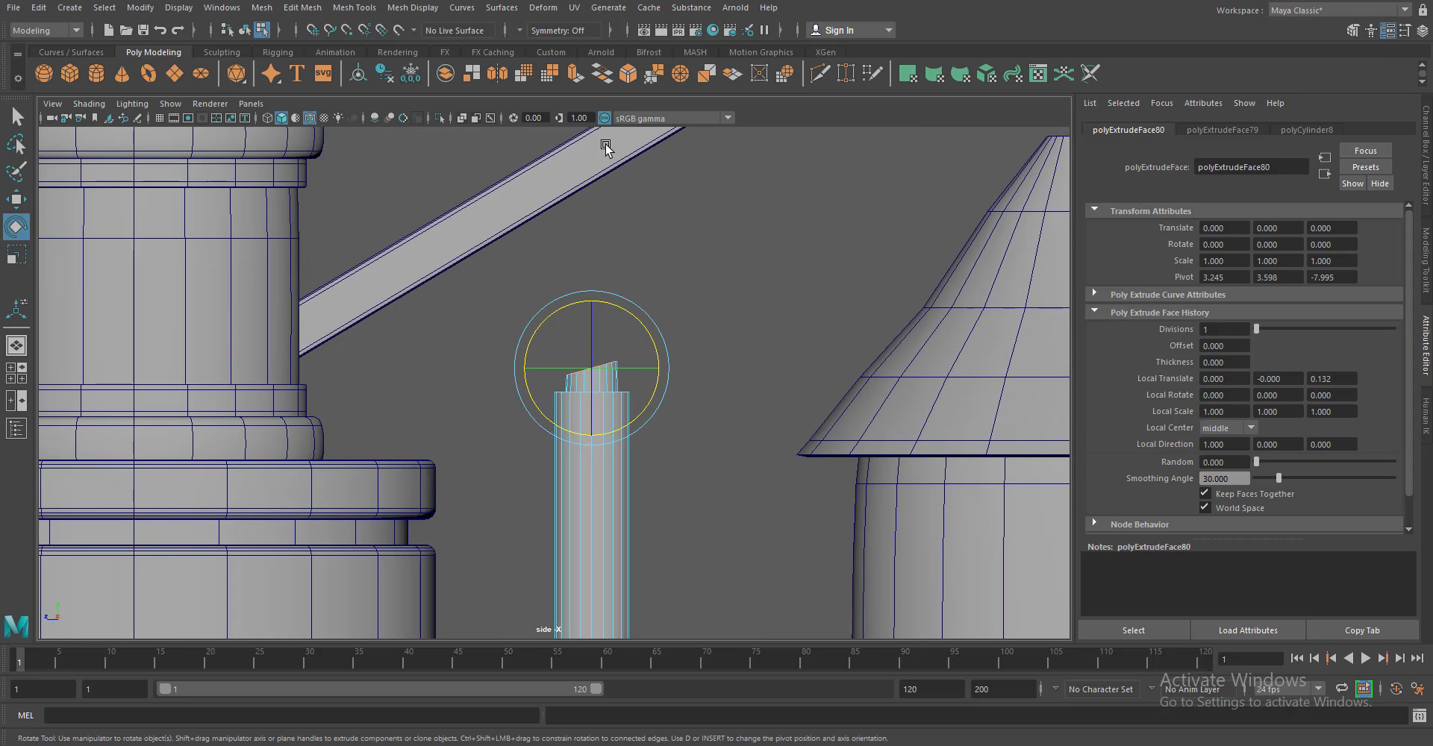
{"action": "key", "text": "ctrl+e"}
{"action": "left_click_drag", "start_coordinate": [561, 312], "coordinate": [576, 263]}
{"action": "key", "text": "ctrl+e"}
{"action": "key", "text": "ctrl+e"}
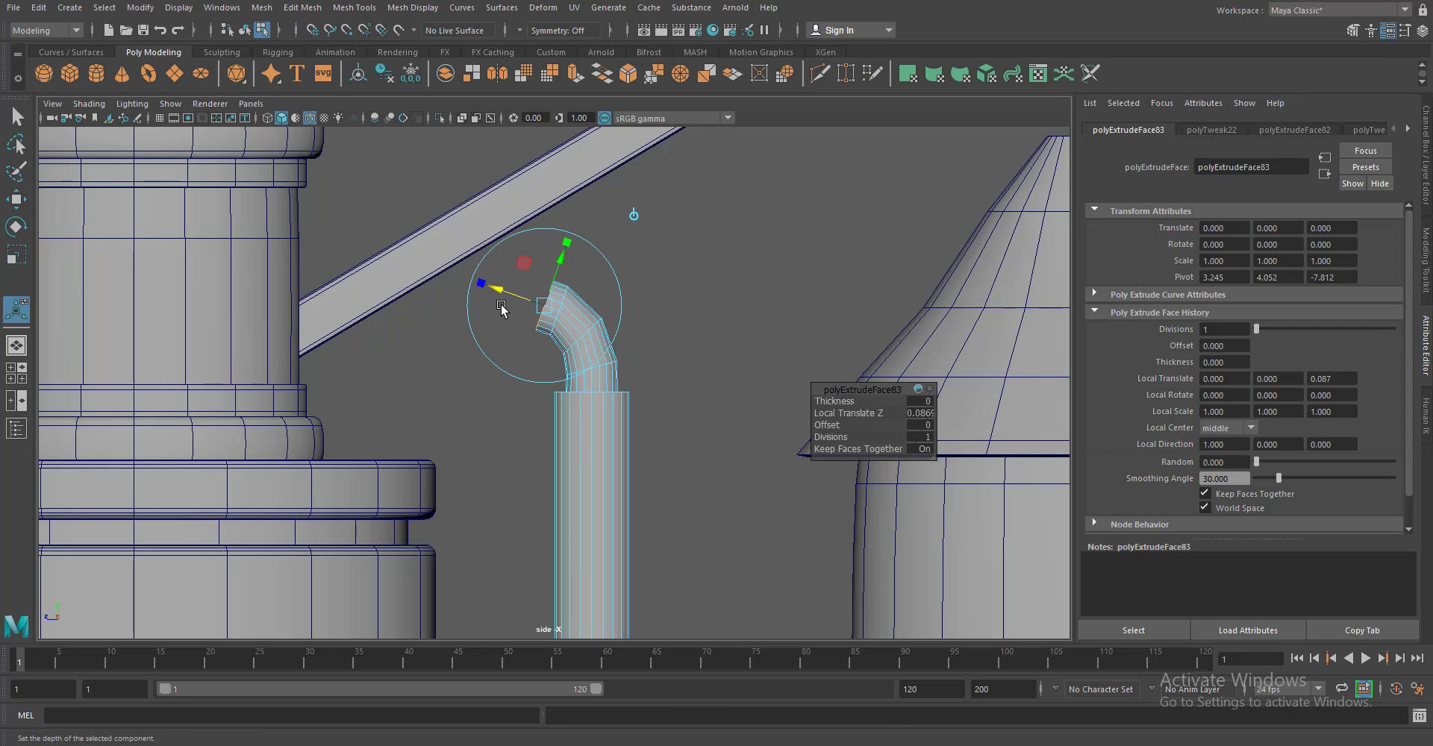
{"action": "key", "text": "e"}
{"action": "left_click_drag", "start_coordinate": [500, 297], "coordinate": [289, 299]}
{"action": "key", "text": "ctrl+e"}
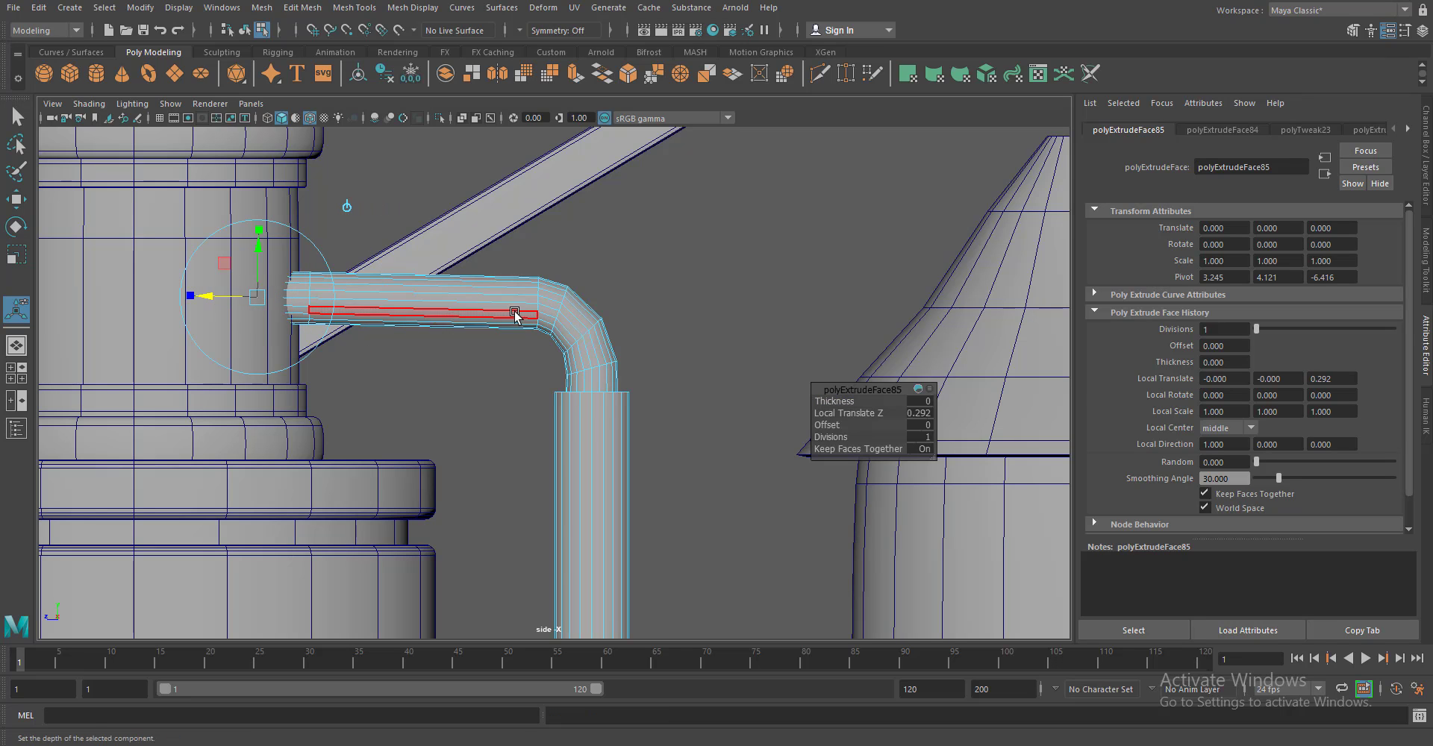
Extrude the pipe's end at the tank and widen it into a thick flange
{"action": "key", "text": "q"}
{"action": "left_click_drag", "start_coordinate": [515, 314], "coordinate": [669, 490]}
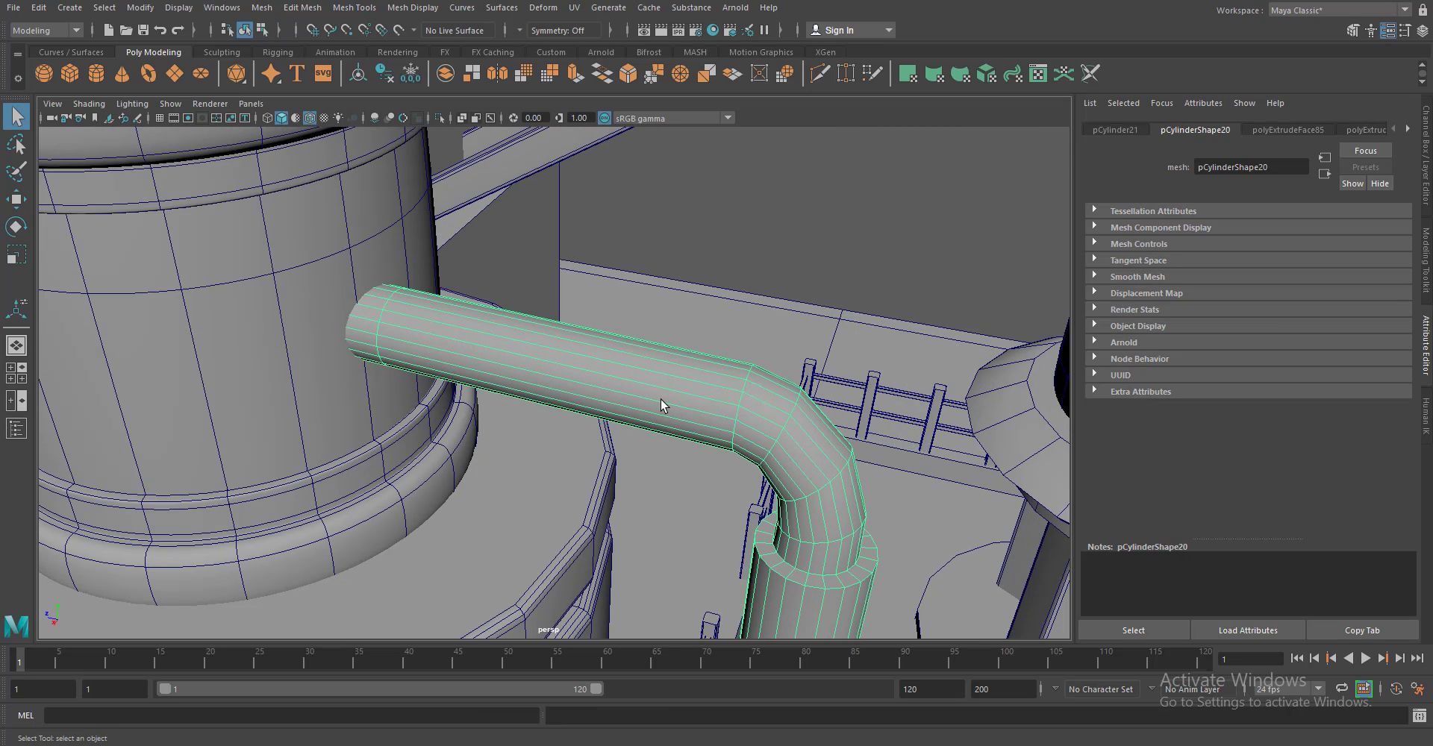
{"action": "left_click_drag", "start_coordinate": [660, 405], "coordinate": [686, 384]}
{"action": "scroll", "scroll_direction": "up", "scroll_amount": 3}
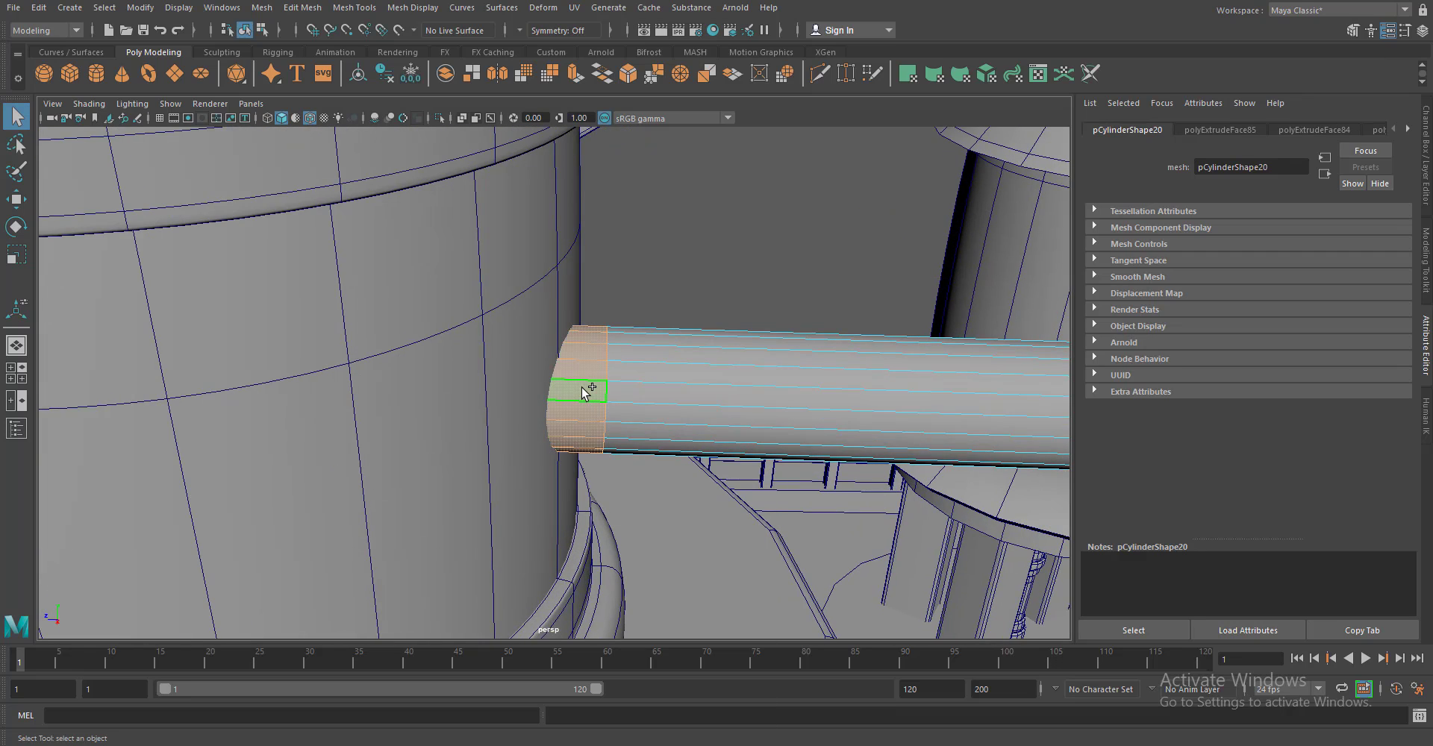
{"action": "left_click_drag", "start_coordinate": [585, 392], "coordinate": [654, 200]}
{"action": "key", "text": "ctrl+e"}
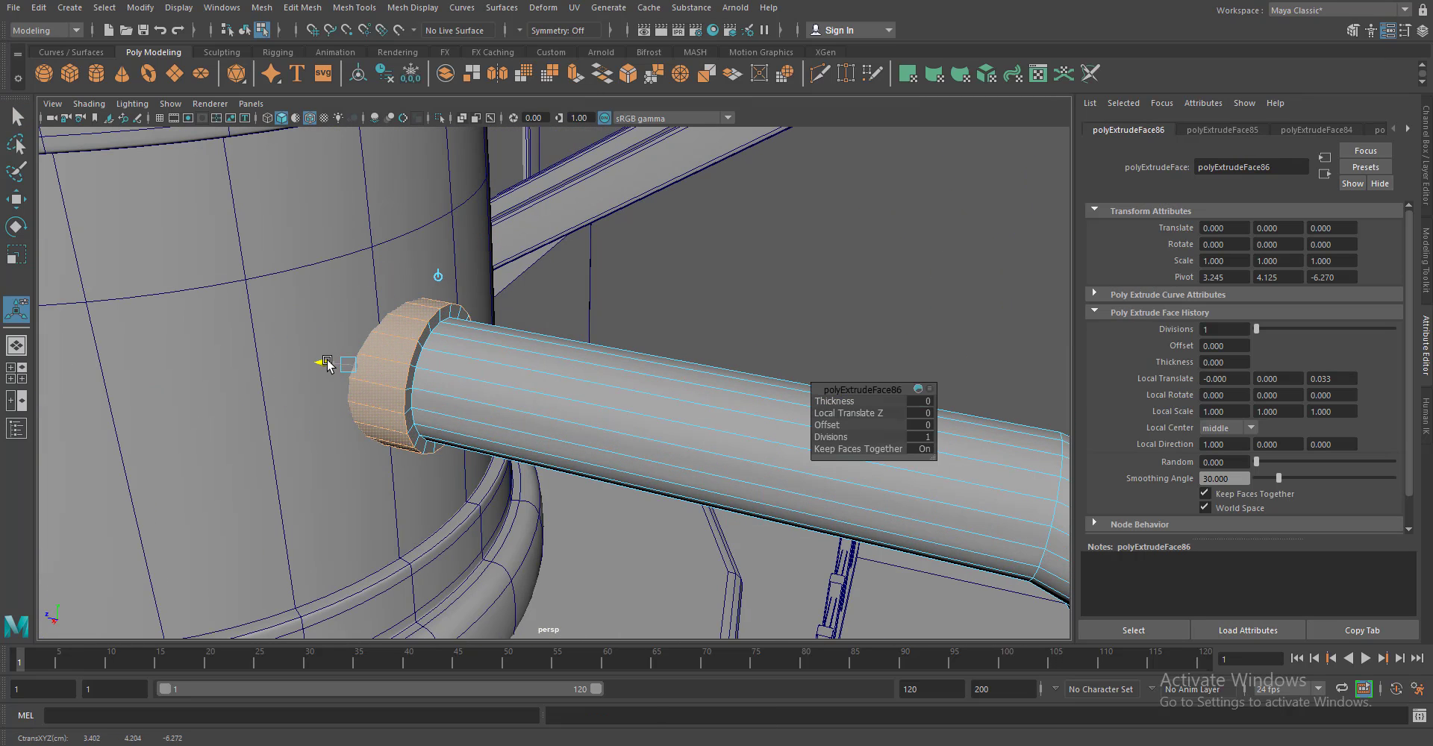
{"action": "left_click_drag", "start_coordinate": [333, 368], "coordinate": [320, 362]}
{"action": "scroll", "scroll_direction": "up", "scroll_amount": 3}
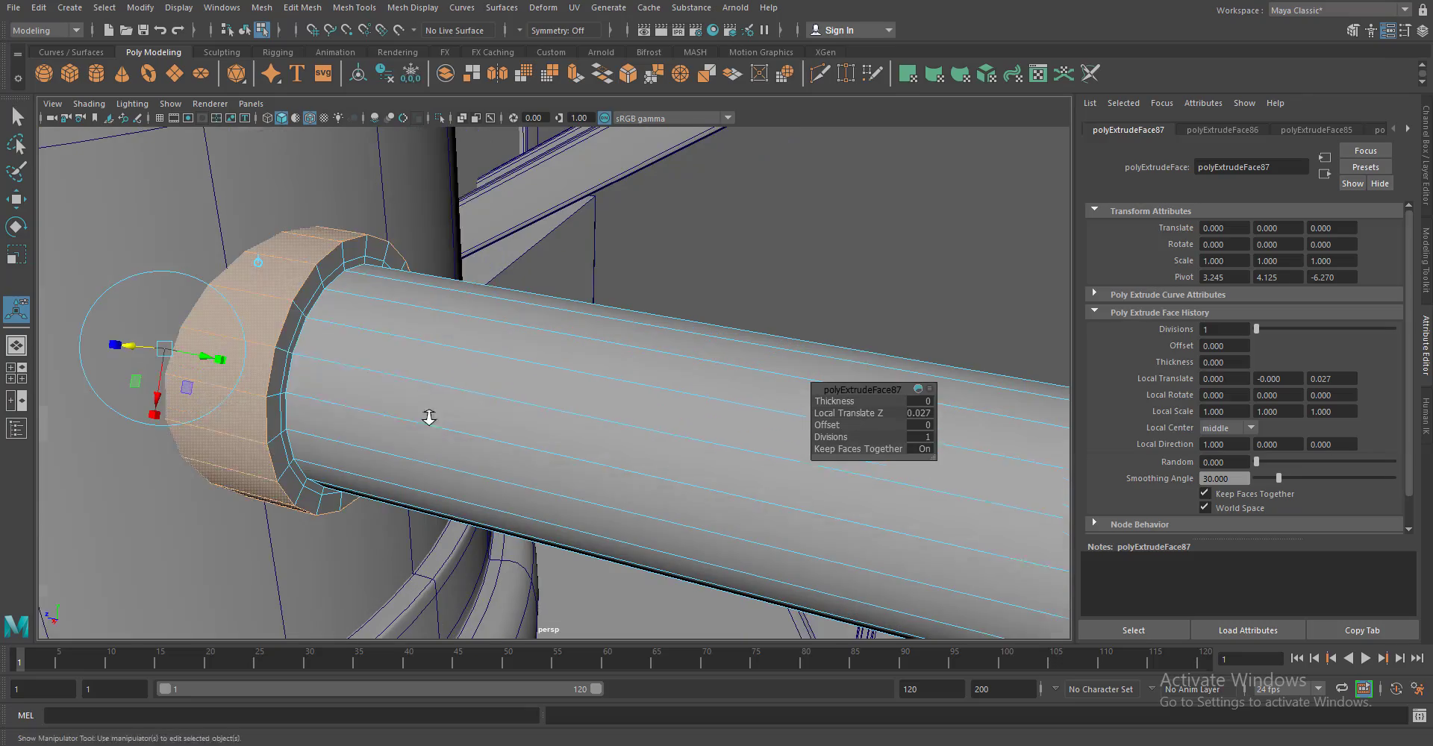
{"action": "left_click_drag", "start_coordinate": [426, 416], "coordinate": [327, 302]}
{"action": "left_click_drag", "start_coordinate": [359, 383], "coordinate": [378, 390]}
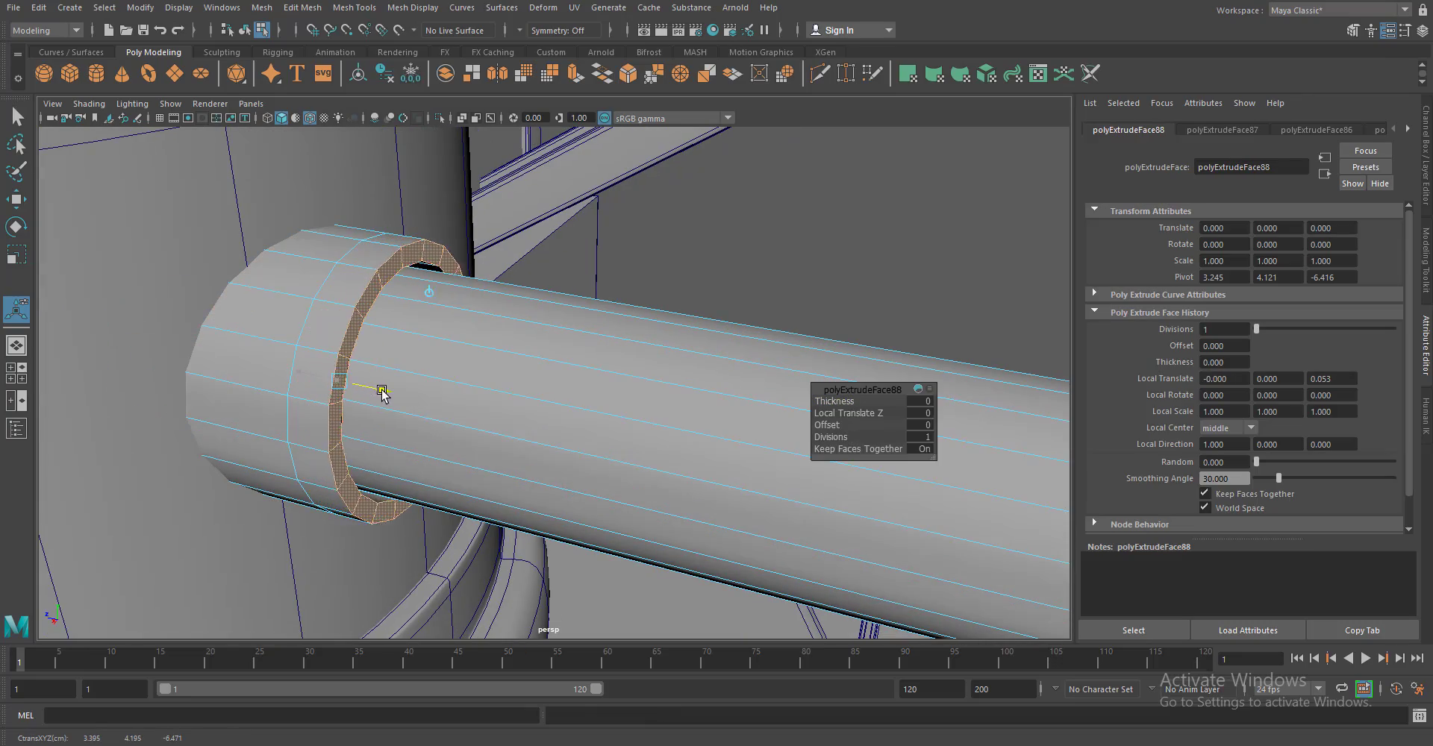
{"action": "left_click_drag", "start_coordinate": [377, 391], "coordinate": [416, 249]}
Copy a ring from the tall tower and place it as a small collar below the bend
{"action": "left_click_drag", "start_coordinate": [672, 418], "coordinate": [531, 475]}
{"action": "scroll", "scroll_direction": "down", "scroll_amount": 3}
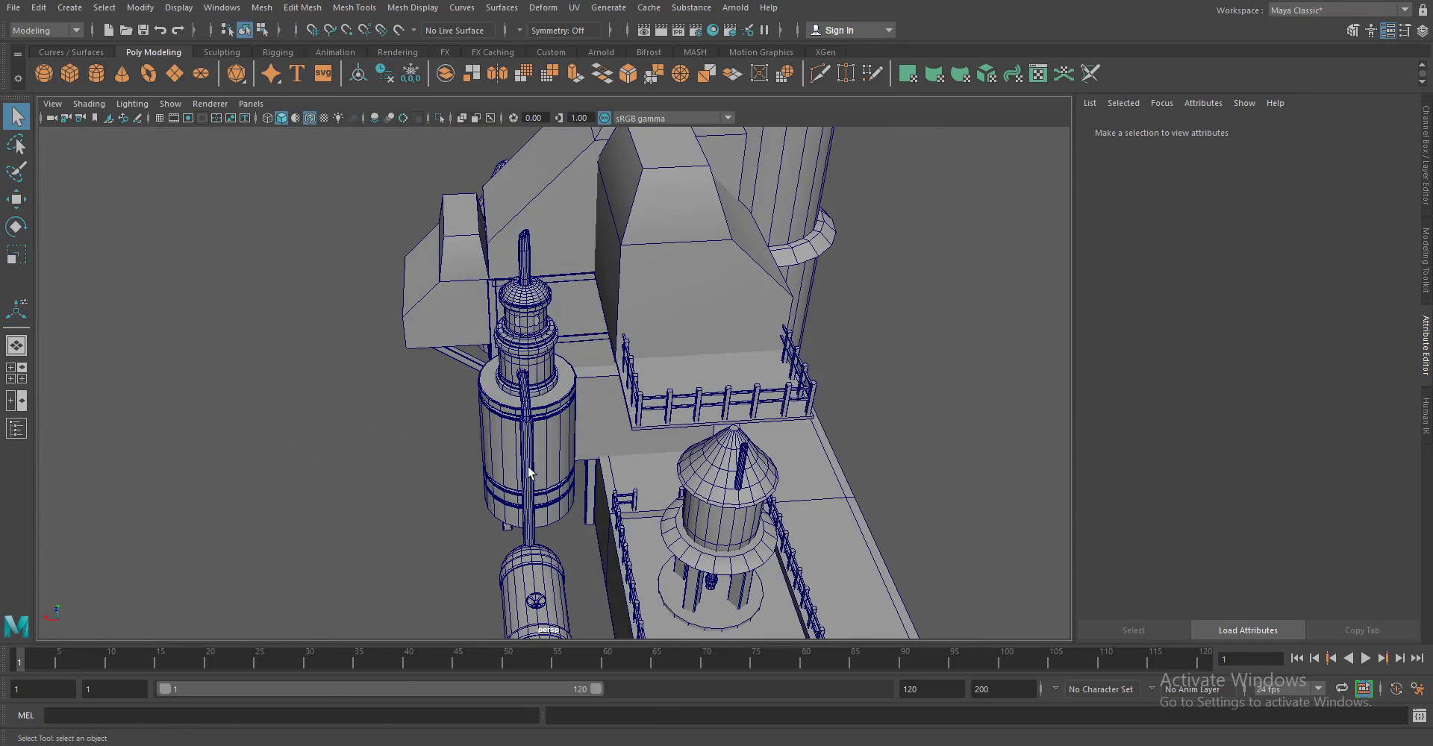
{"action": "left_click", "coordinate": [531, 475]}
{"action": "key", "text": "w"}
{"action": "scroll", "scroll_direction": "up", "scroll_amount": 3}
{"action": "left_click_drag", "start_coordinate": [553, 388], "coordinate": [597, 373]}
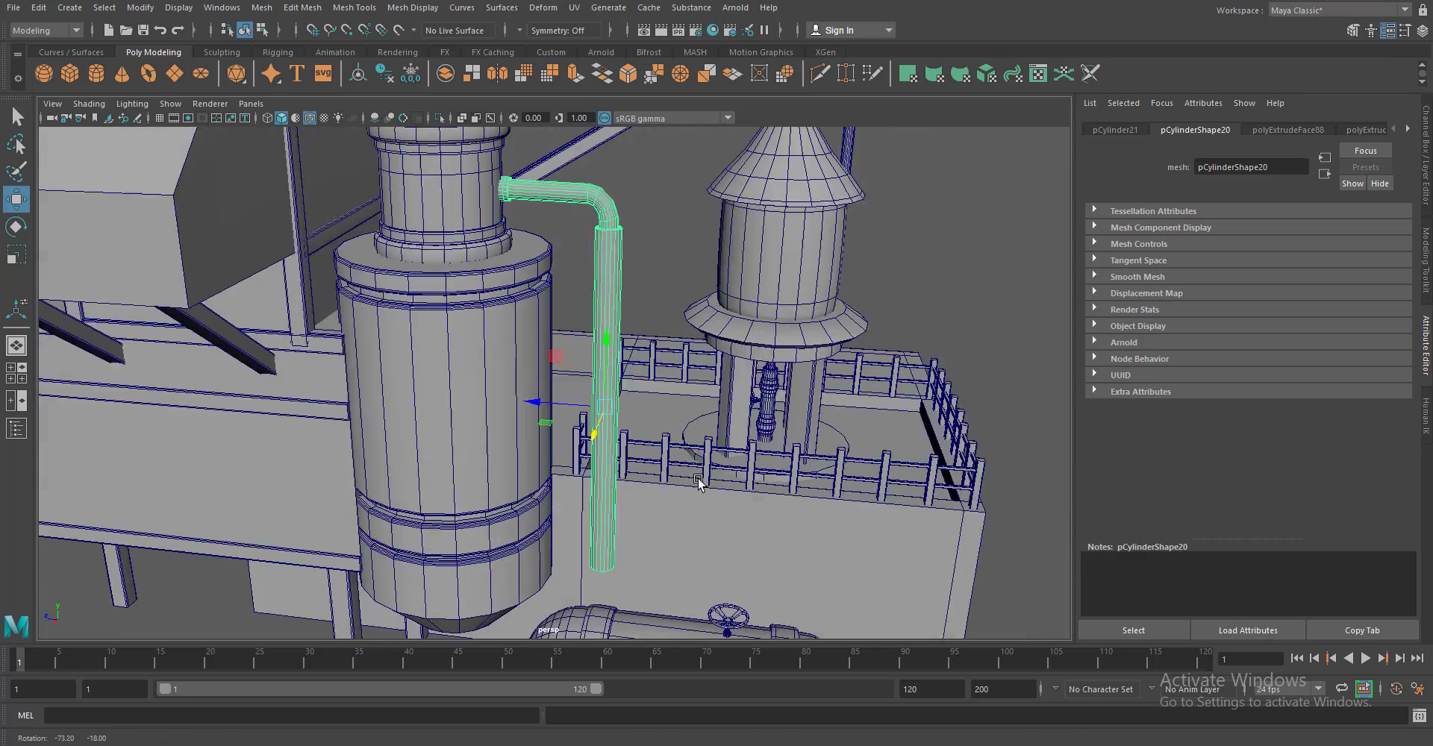
{"action": "left_click", "coordinate": [597, 373]}
{"action": "scroll", "scroll_direction": "up", "scroll_amount": 3}
{"action": "scroll", "scroll_direction": "down", "scroll_amount": 3}
{"action": "left_click_drag", "start_coordinate": [619, 481], "coordinate": [732, 483]}
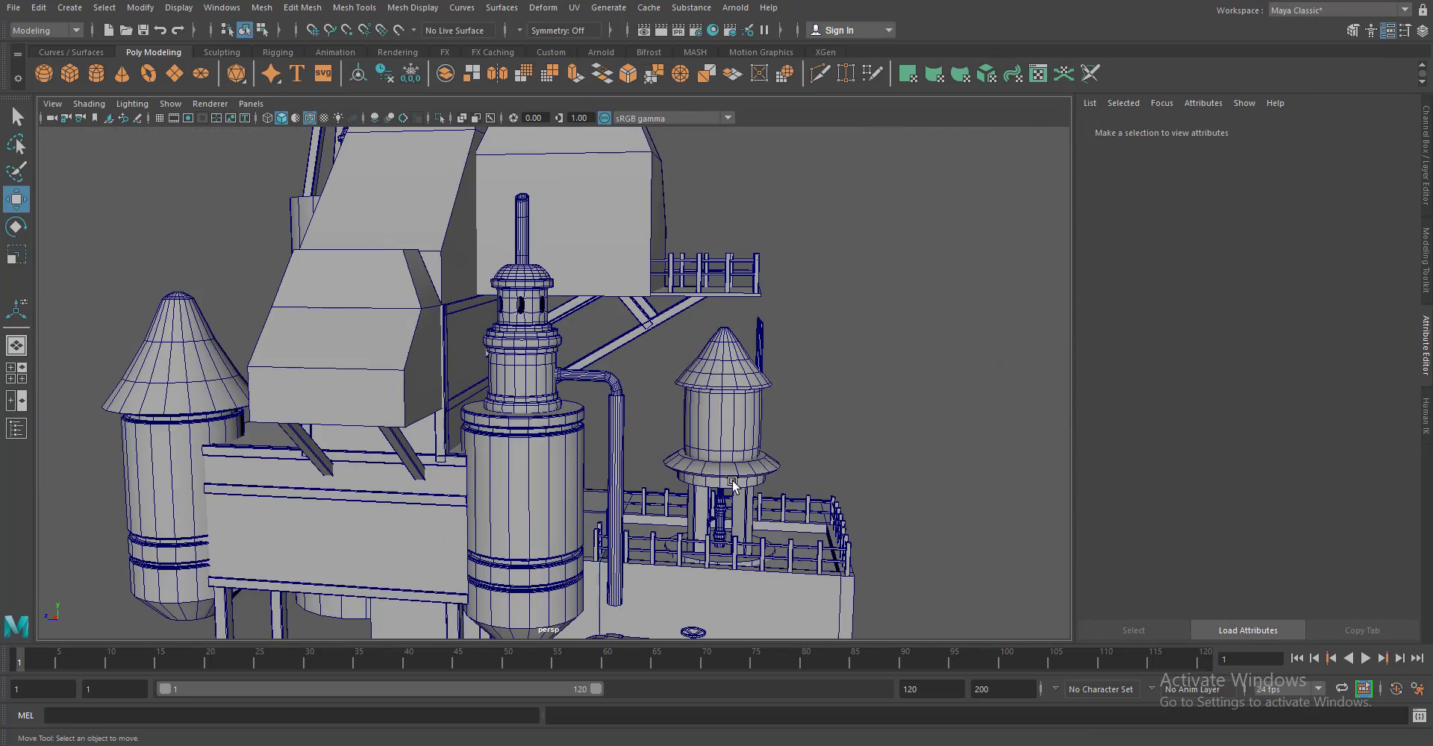
{"action": "left_click", "coordinate": [533, 405]}
{"action": "left_click_drag", "start_coordinate": [466, 420], "coordinate": [365, 394]}
{"action": "scroll", "scroll_direction": "down", "scroll_amount": 3}
{"action": "scroll", "scroll_direction": "up", "scroll_amount": 3}
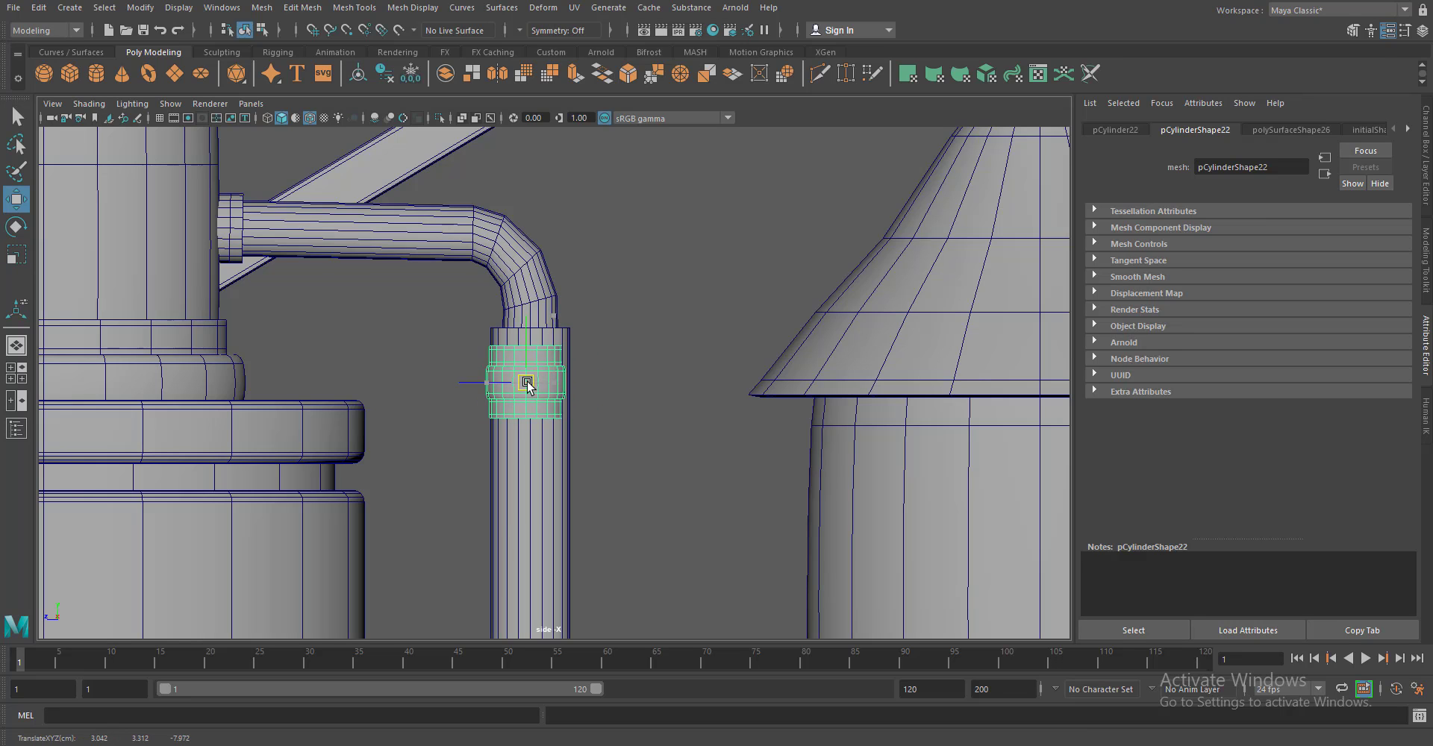
Duplicate the collar ring into evenly spaced copies down the pipe, one at railing height
{"action": "key", "text": "f"}
{"action": "scroll", "scroll_direction": "down", "scroll_amount": 3}
{"action": "scroll", "scroll_direction": "down", "scroll_amount": 3}
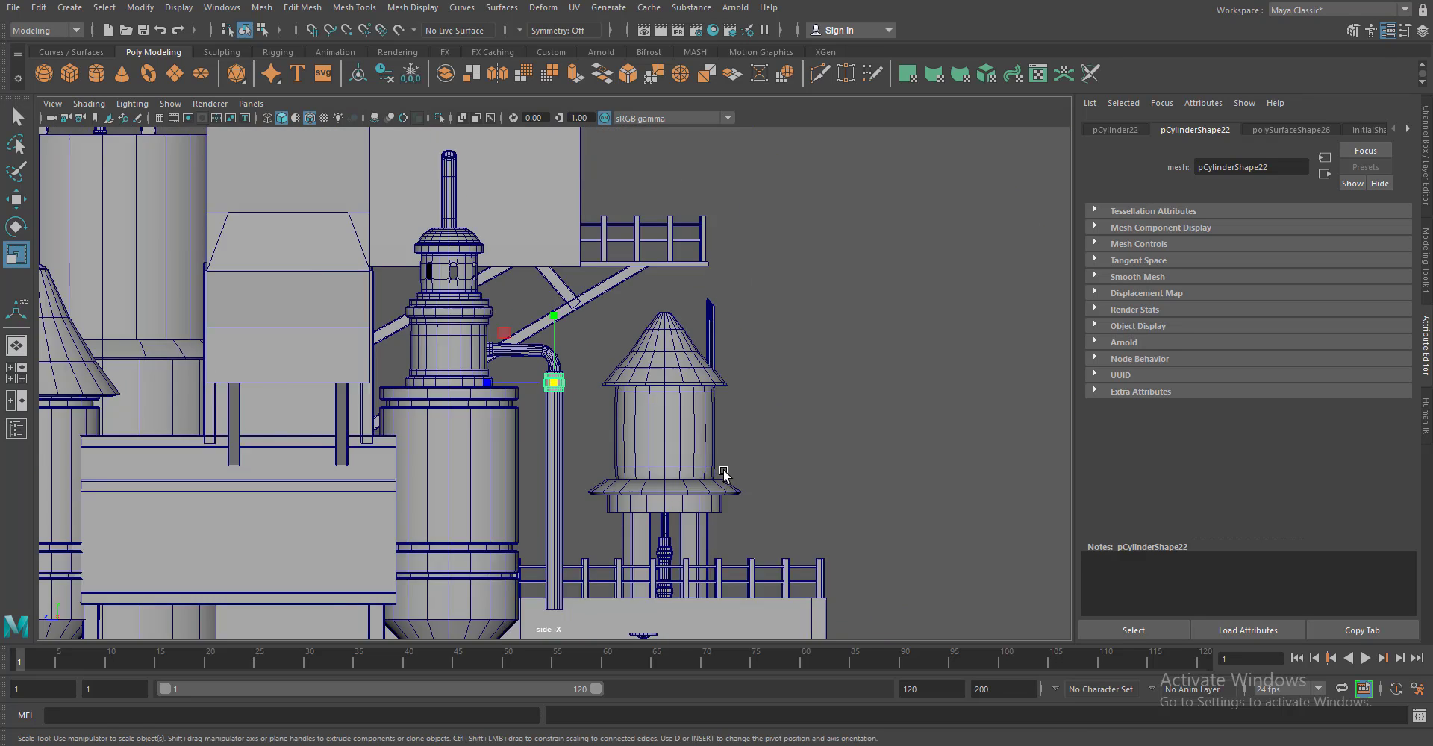
{"action": "scroll", "scroll_direction": "up", "scroll_amount": 3}
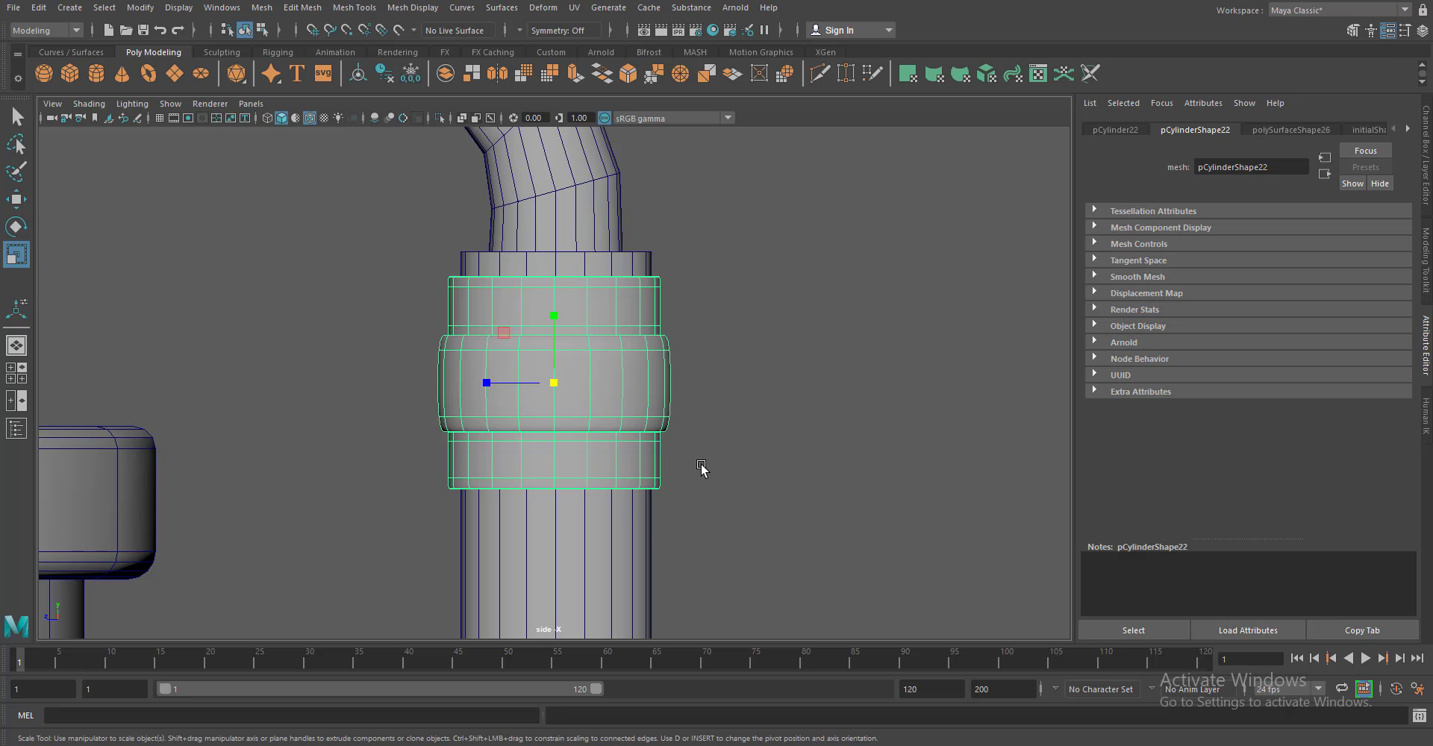
{"action": "scroll", "scroll_direction": "down", "scroll_amount": 3}
{"action": "scroll", "scroll_direction": "down", "scroll_amount": 3}
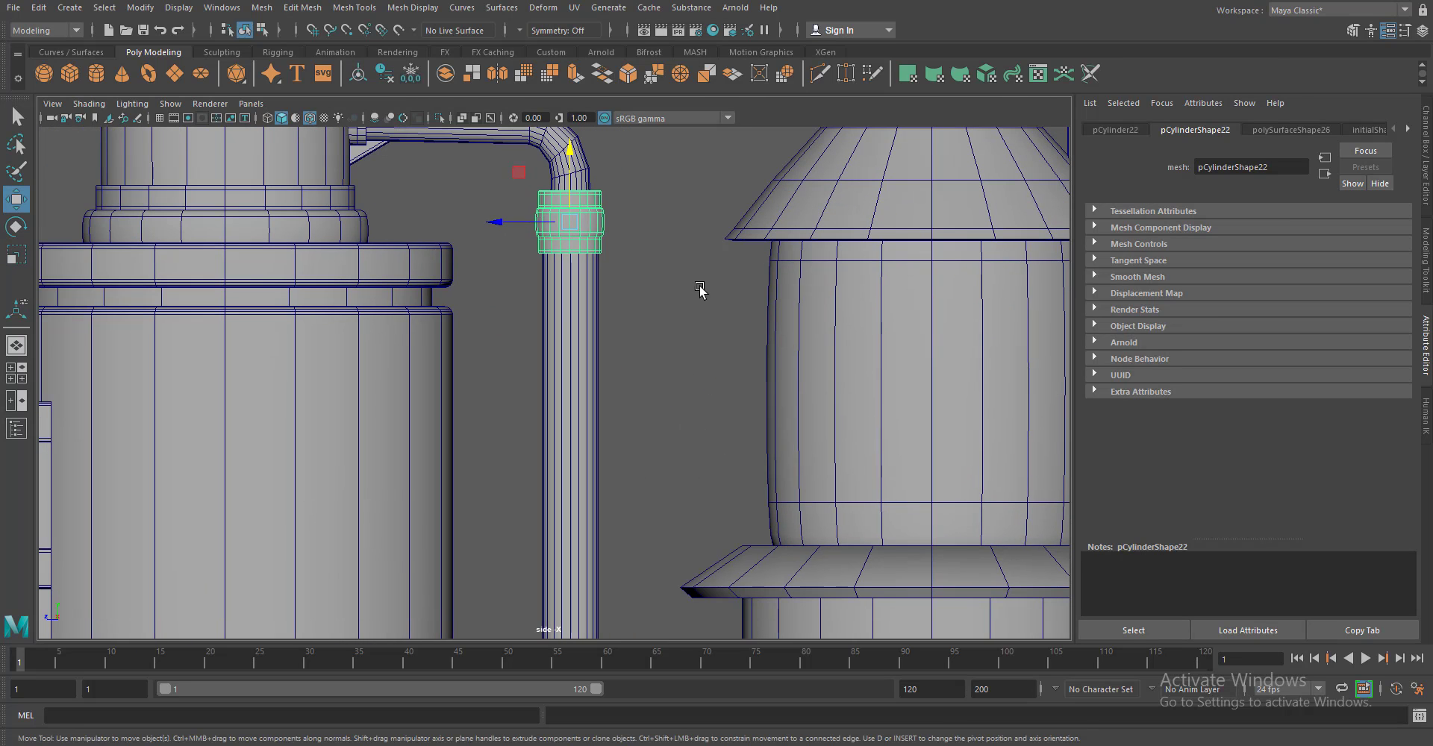
{"action": "scroll", "scroll_direction": "down", "scroll_amount": 3}
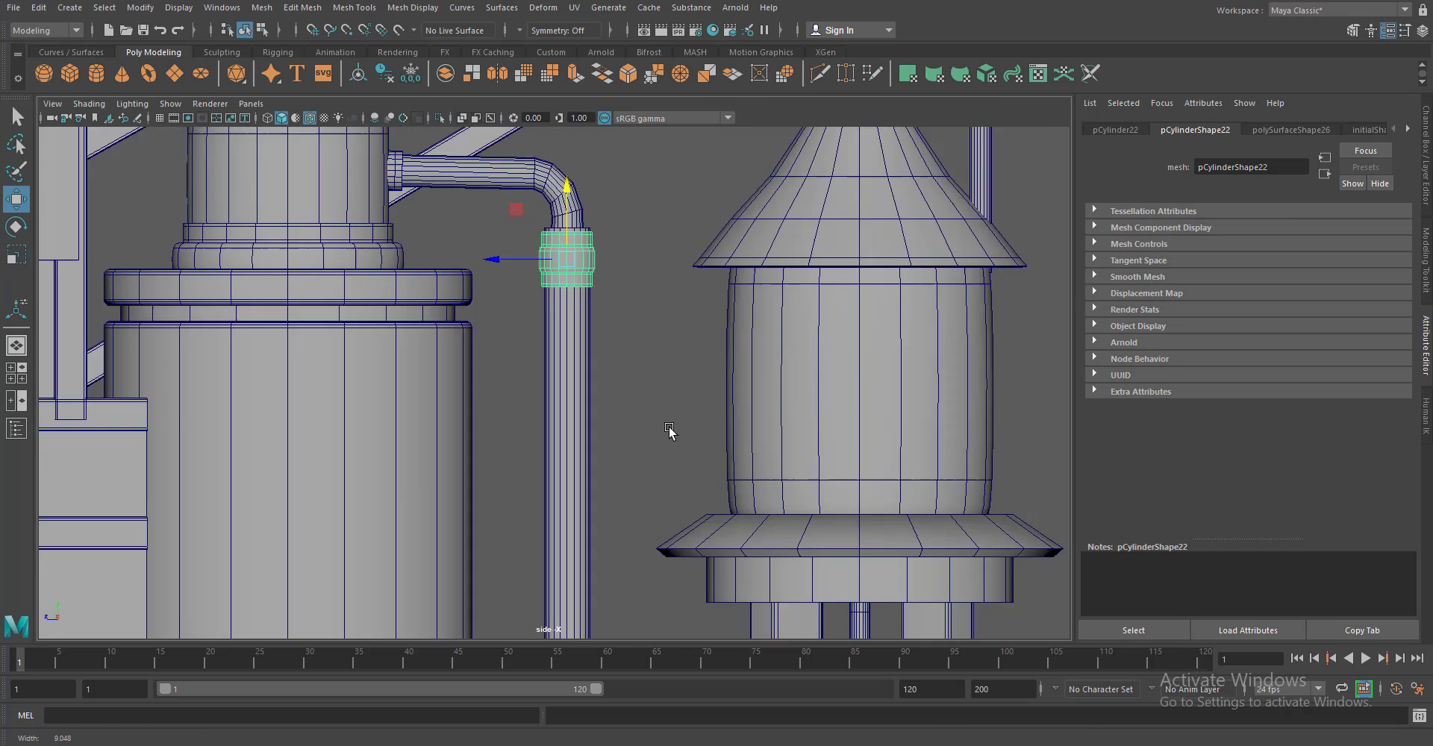
{"action": "scroll", "scroll_direction": "down", "scroll_amount": 3}
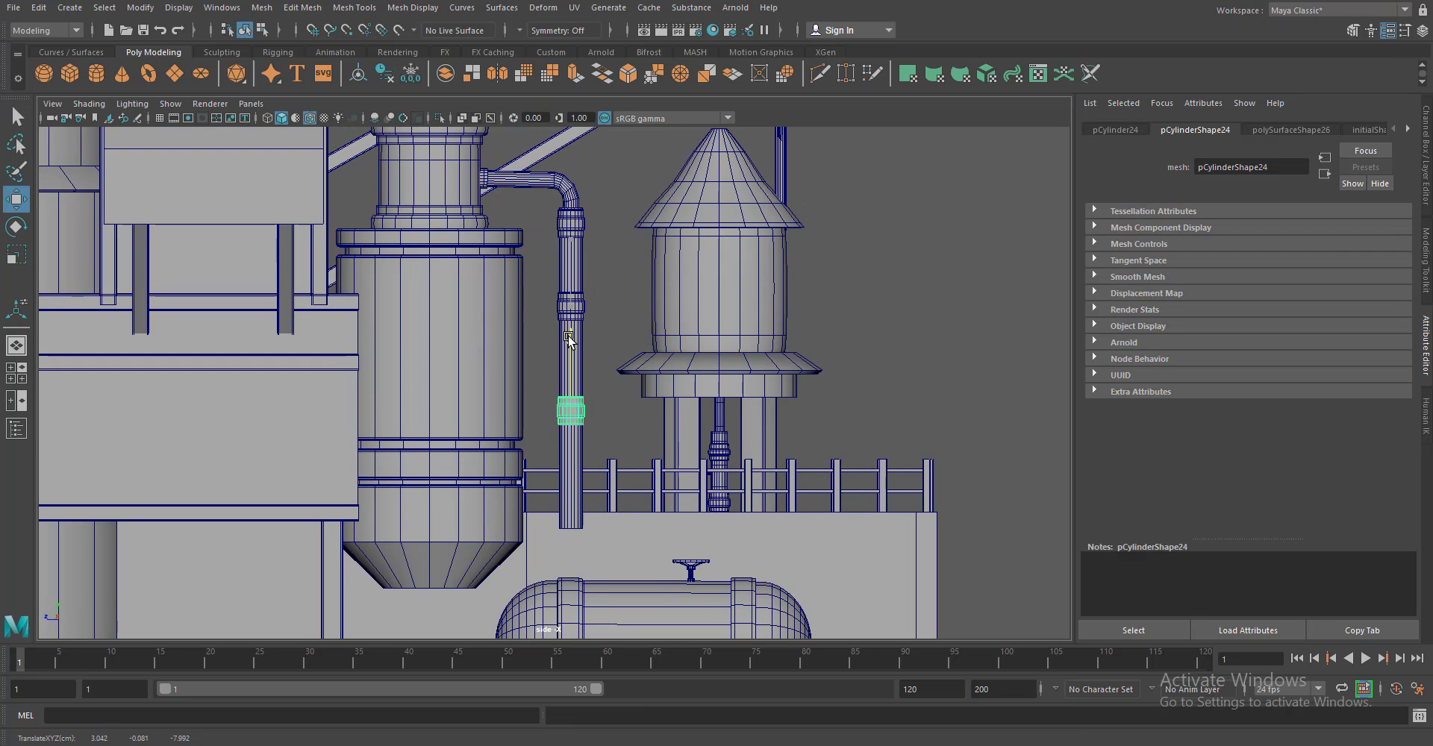
{"action": "left_click_drag", "start_coordinate": [603, 446], "coordinate": [606, 429]}
{"action": "key", "text": "ctrl+d"}
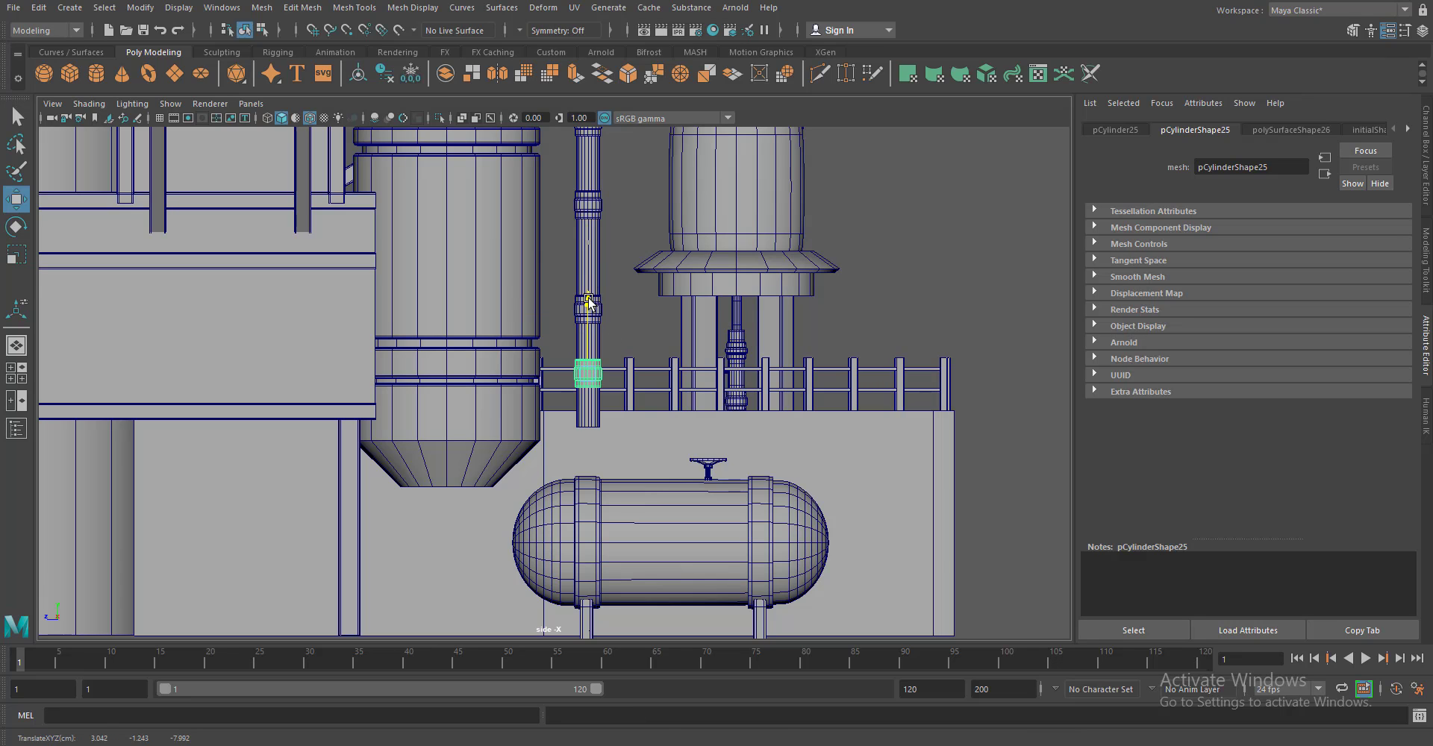
{"action": "key", "text": "f"}
Insert an edge loop near the base of the vertical pipe
{"action": "scroll", "scroll_direction": "down", "scroll_amount": 3}
{"action": "scroll", "scroll_direction": "up", "scroll_amount": 3}
{"action": "left_click", "coordinate": [354, 8]}
{"action": "left_click", "coordinate": [388, 111]}
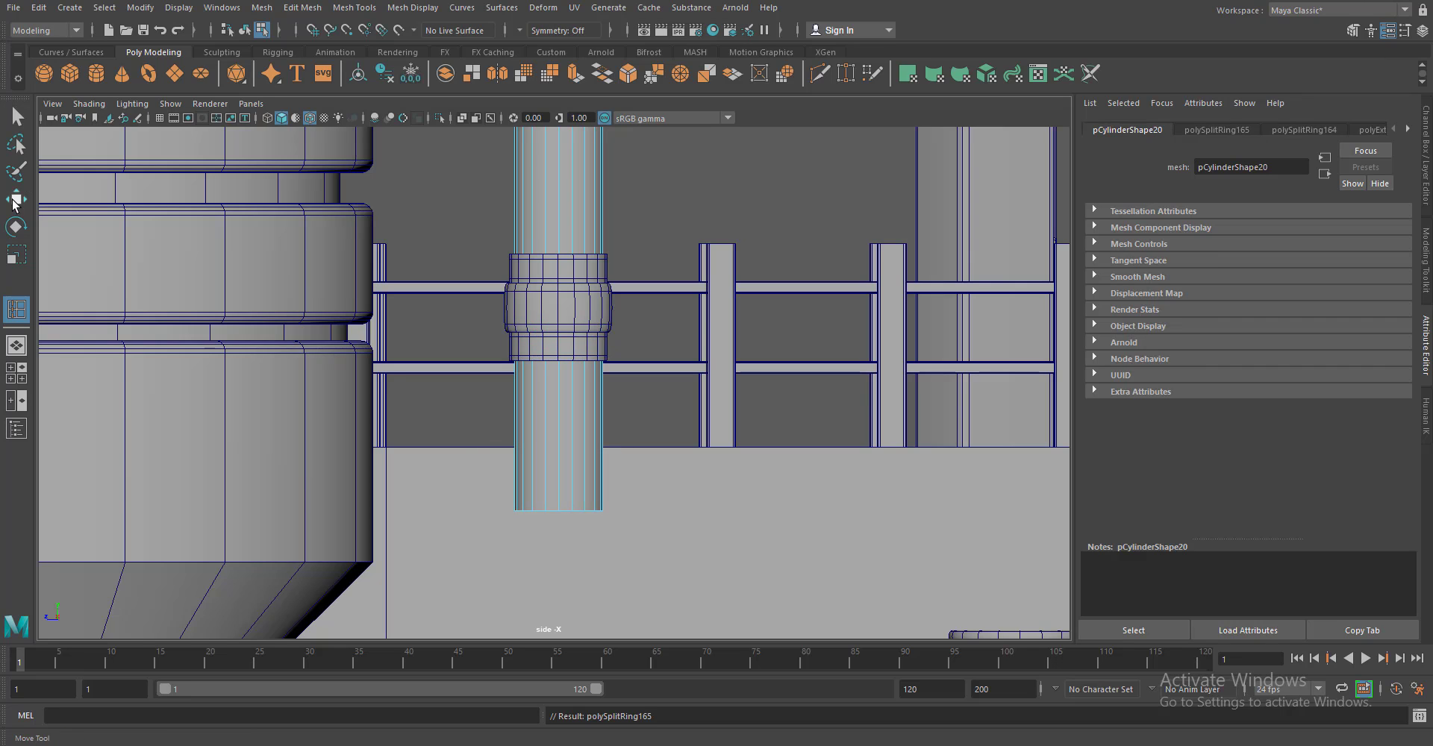
Scale the pipe's lower vertex rings in slightly to narrow its bottom section
{"action": "left_click", "coordinate": [15, 200]}
{"action": "key", "text": "4"}
{"action": "scroll", "scroll_direction": "up", "scroll_amount": 3}
{"action": "left_click_drag", "start_coordinate": [560, 366], "coordinate": [532, 351]}
{"action": "left_click_drag", "start_coordinate": [469, 582], "coordinate": [701, 507]}
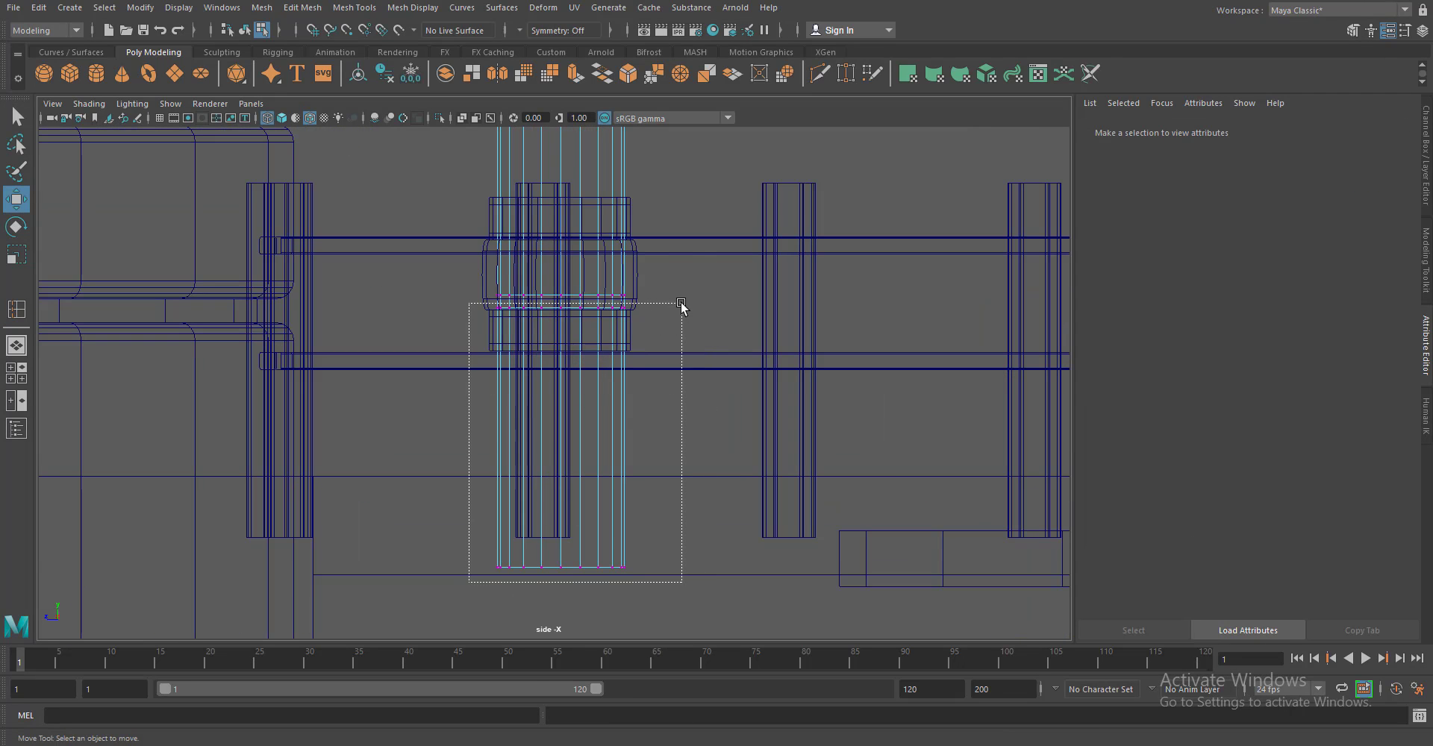
{"action": "left_click_drag", "start_coordinate": [681, 304], "coordinate": [681, 304]}
{"action": "key", "text": "r"}
{"action": "left_click_drag", "start_coordinate": [561, 438], "coordinate": [544, 442]}
{"action": "key", "text": "5"}
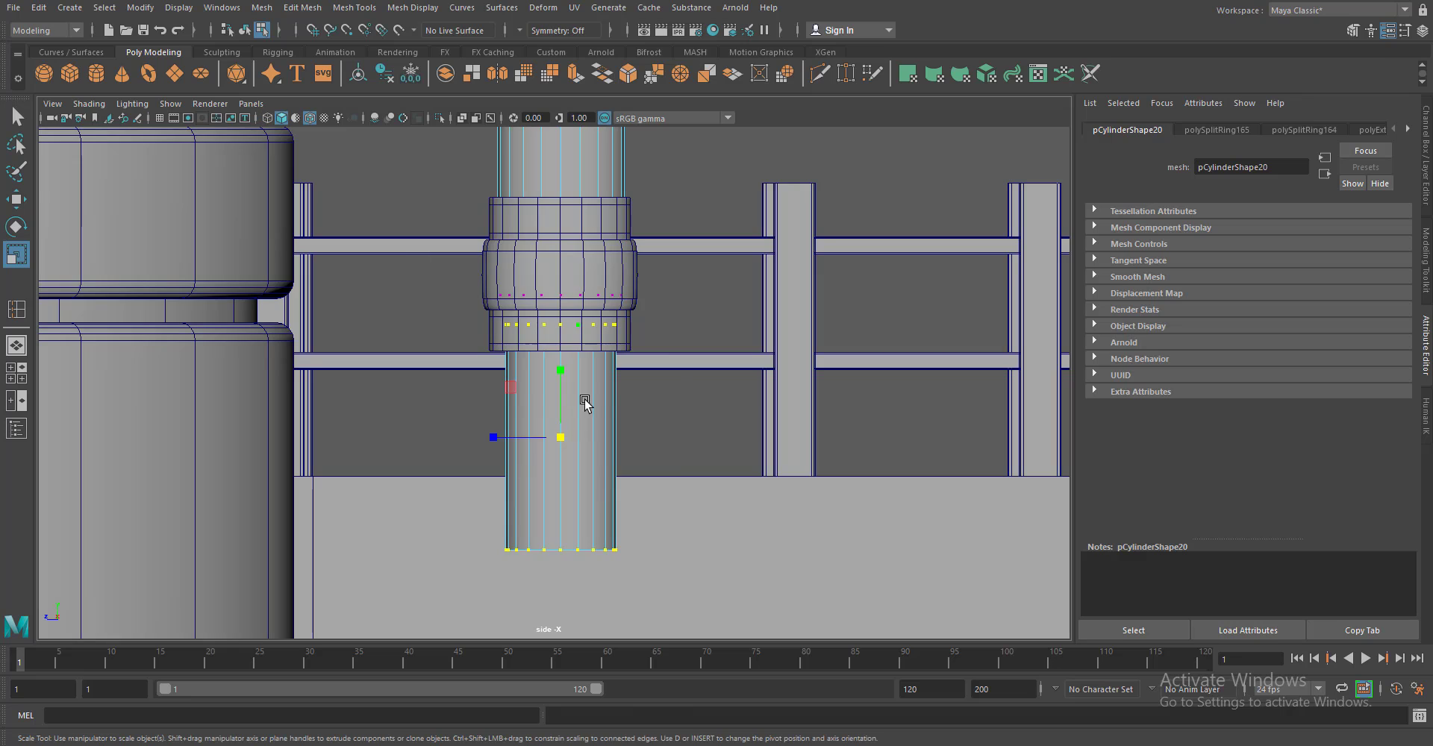
Move the collar upward along the vertical pipe on Y
{"action": "left_click_drag", "start_coordinate": [586, 400], "coordinate": [595, 368]}
{"action": "scroll", "scroll_direction": "up", "scroll_amount": 3}
{"action": "left_click", "coordinate": [582, 272]}
{"action": "key", "text": "w"}
{"action": "left_click_drag", "start_coordinate": [556, 213], "coordinate": [554, 142]}
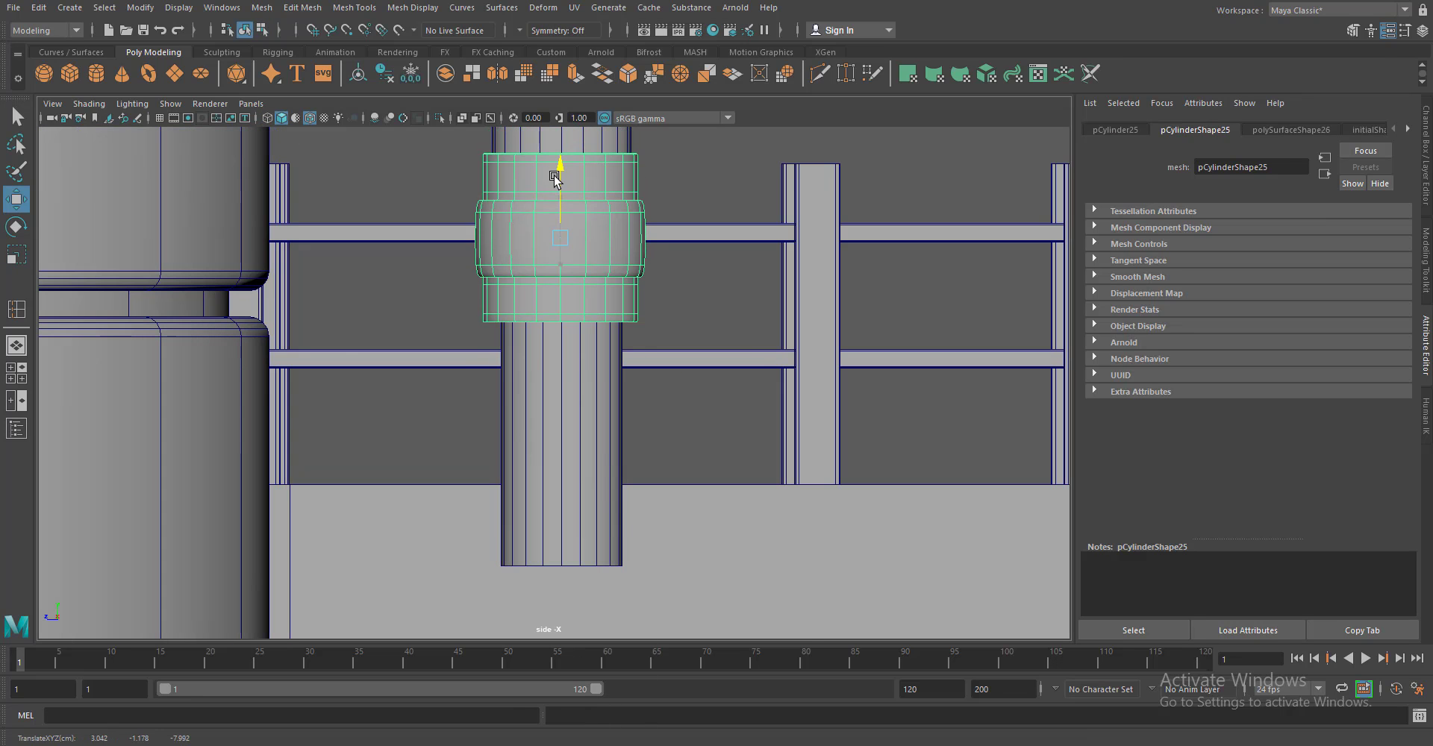
{"action": "scroll", "scroll_direction": "up", "scroll_amount": 3}
{"action": "scroll", "scroll_direction": "up", "scroll_amount": 3}
{"action": "scroll", "scroll_direction": "up", "scroll_amount": 3}
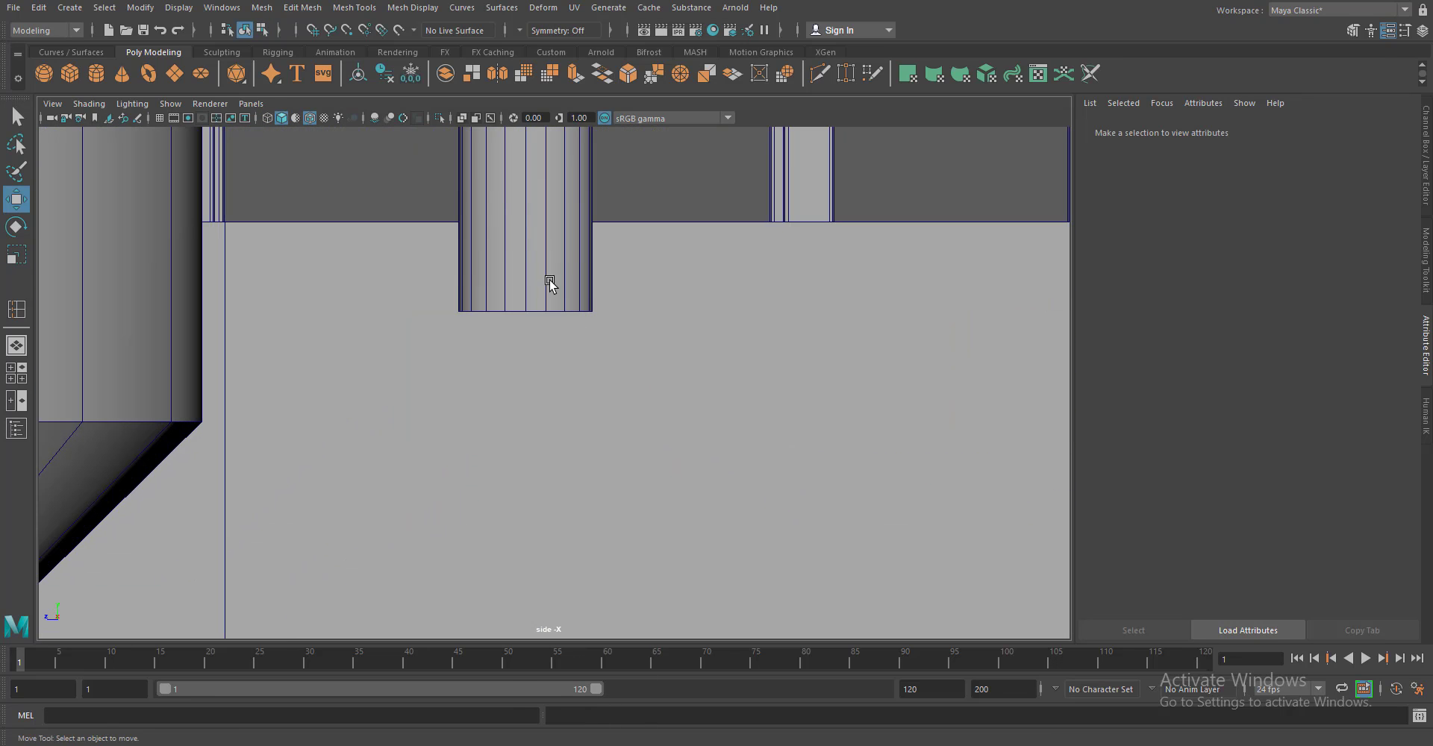
Select the pipe in the side view and extrude its bottom face
{"action": "left_click", "coordinate": [550, 282]}
{"action": "key", "text": "space"}
{"action": "left_click", "coordinate": [588, 377]}
{"action": "key", "text": "space"}
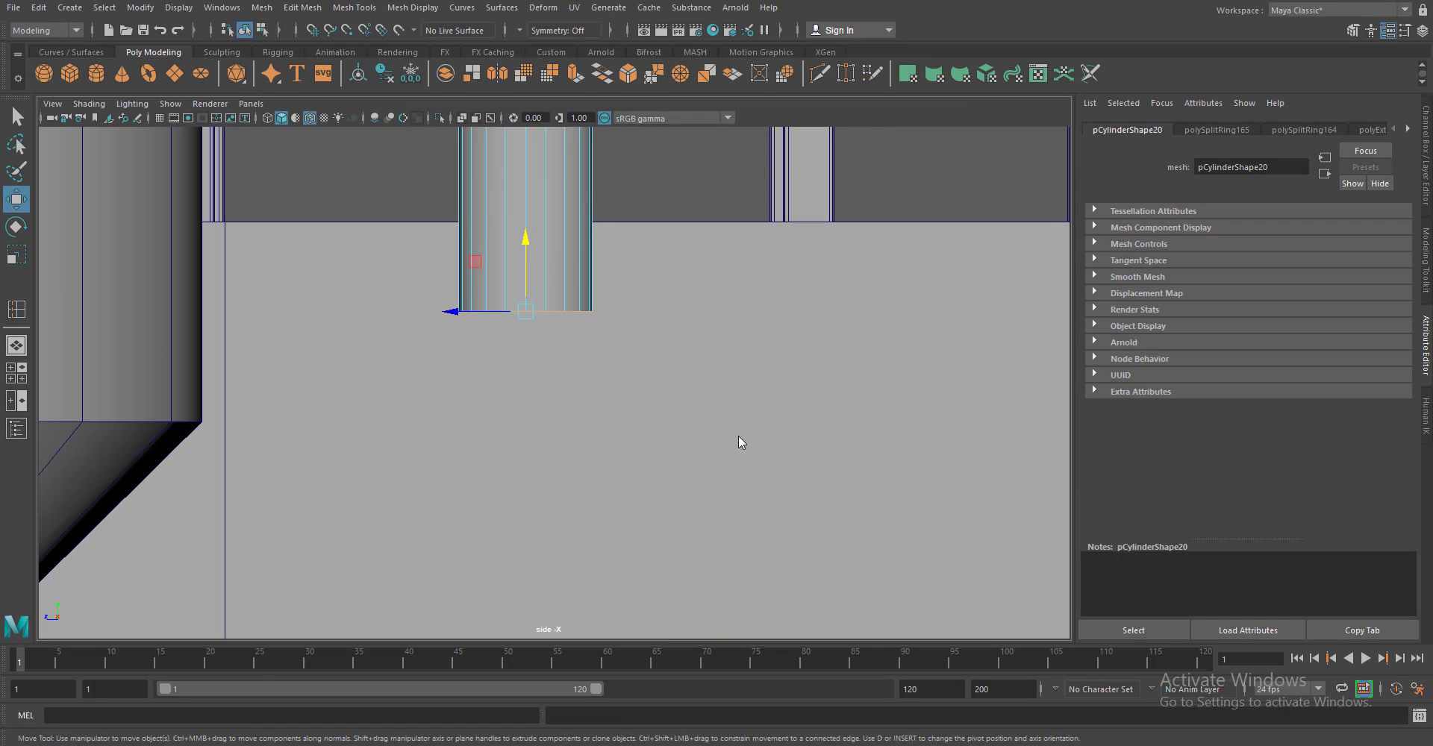
{"action": "scroll", "scroll_direction": "down", "scroll_amount": 3}
{"action": "scroll", "scroll_direction": "up", "scroll_amount": 3}
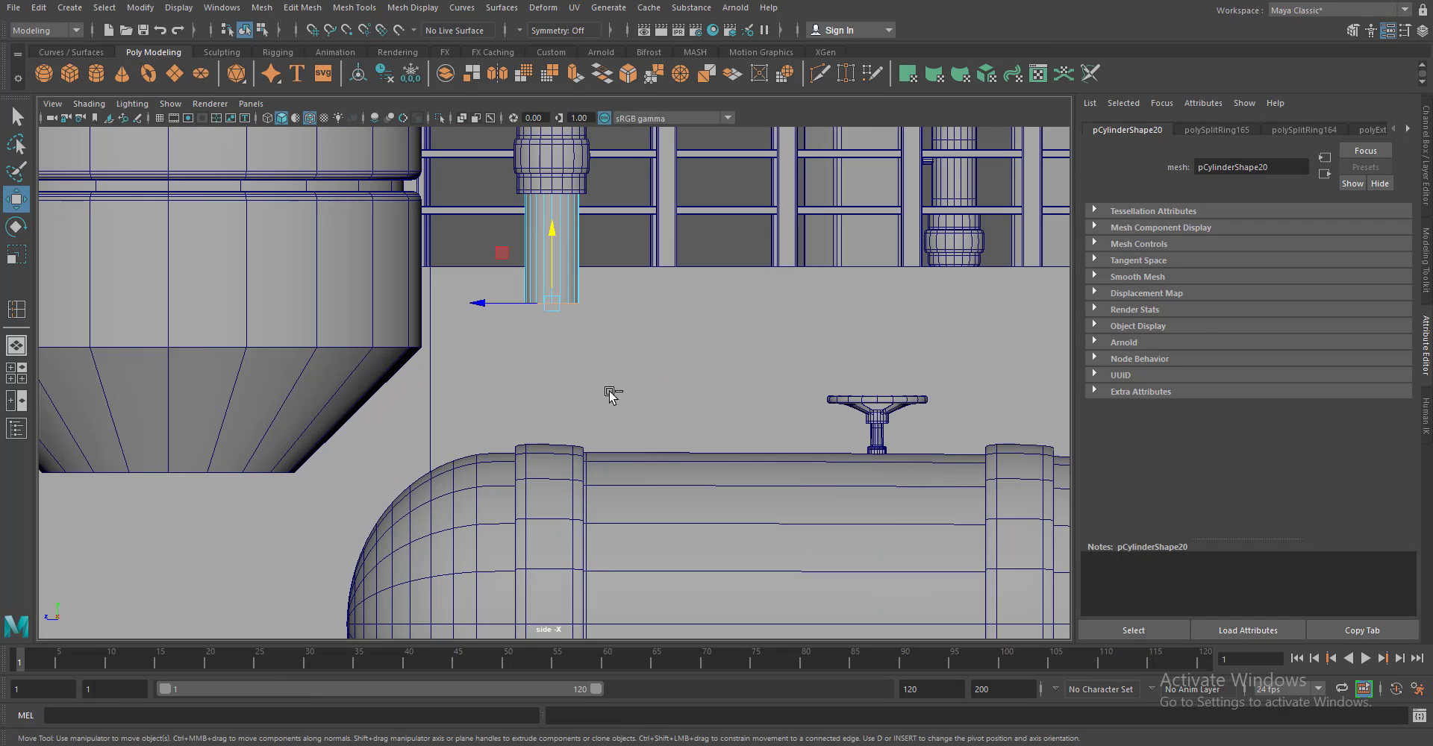
{"action": "key", "text": "ctrl+e"}
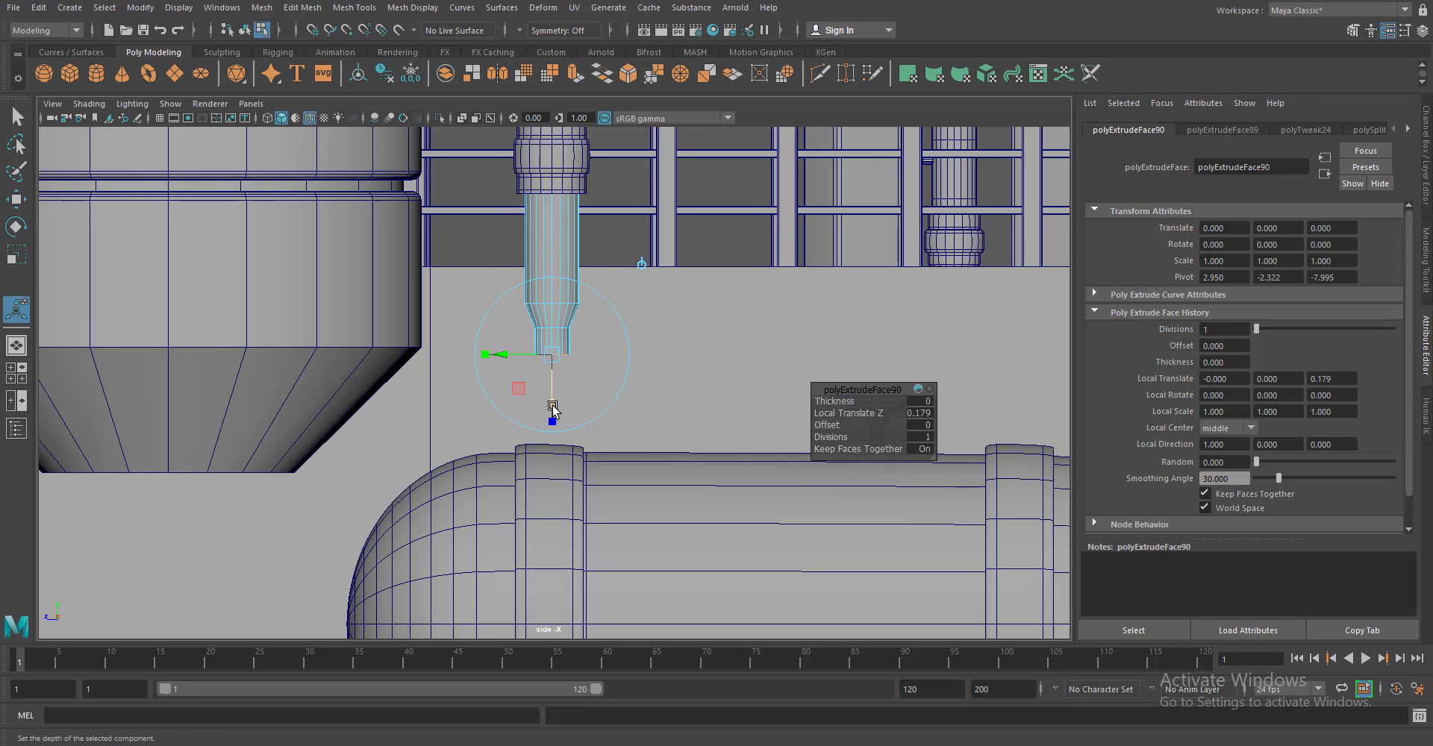
Extrude and rotate the pipe's lower end to elbow sideways, then drop onto the capsule tank
{"action": "key", "text": "ctrl+e"}
{"action": "left_click_drag", "start_coordinate": [551, 426], "coordinate": [693, 397]}
{"action": "key", "text": "e"}
{"action": "key", "text": "ctrl+e"}
{"action": "key", "text": "e"}
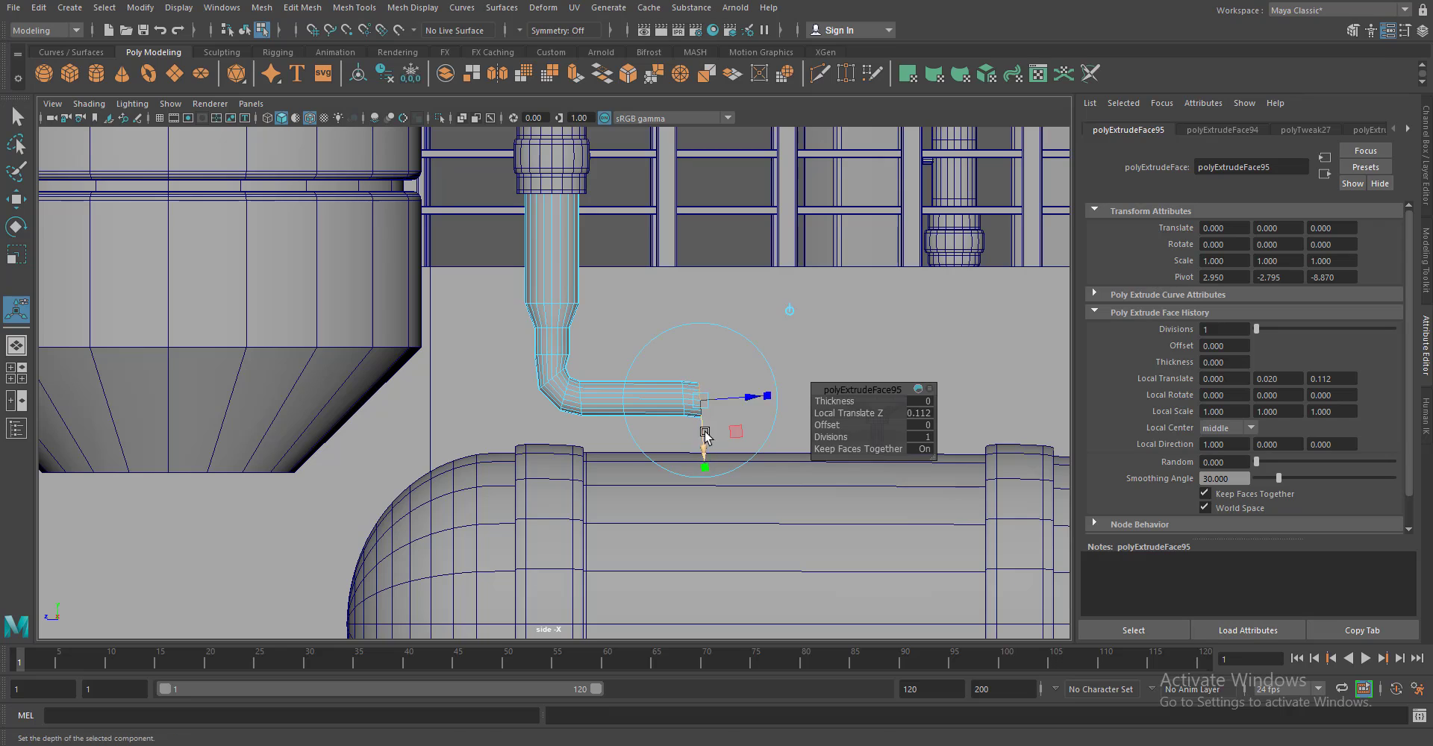
{"action": "left_click_drag", "start_coordinate": [705, 436], "coordinate": [761, 400]}
{"action": "key", "text": "ctrl+e"}
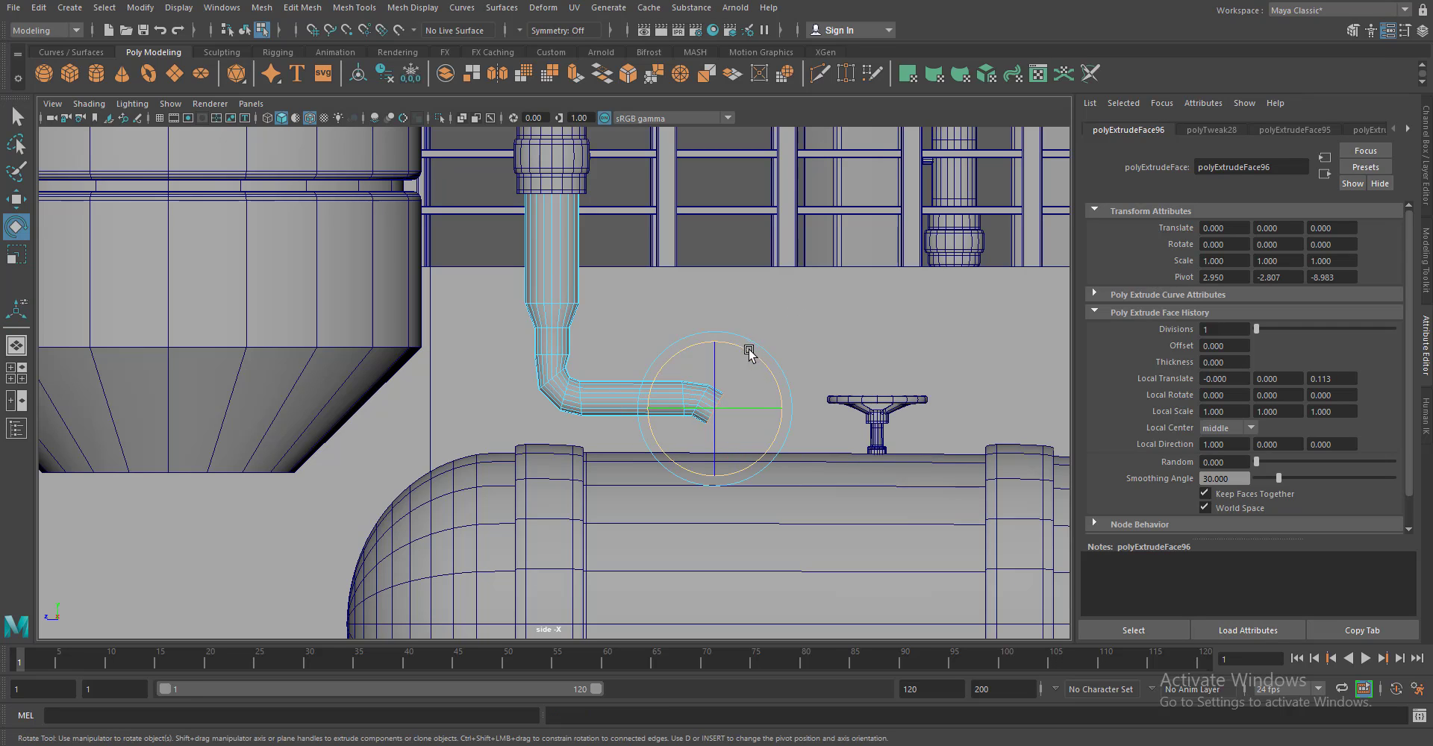
{"action": "key", "text": "ctrl+e"}
{"action": "left_click_drag", "start_coordinate": [751, 451], "coordinate": [769, 384]}
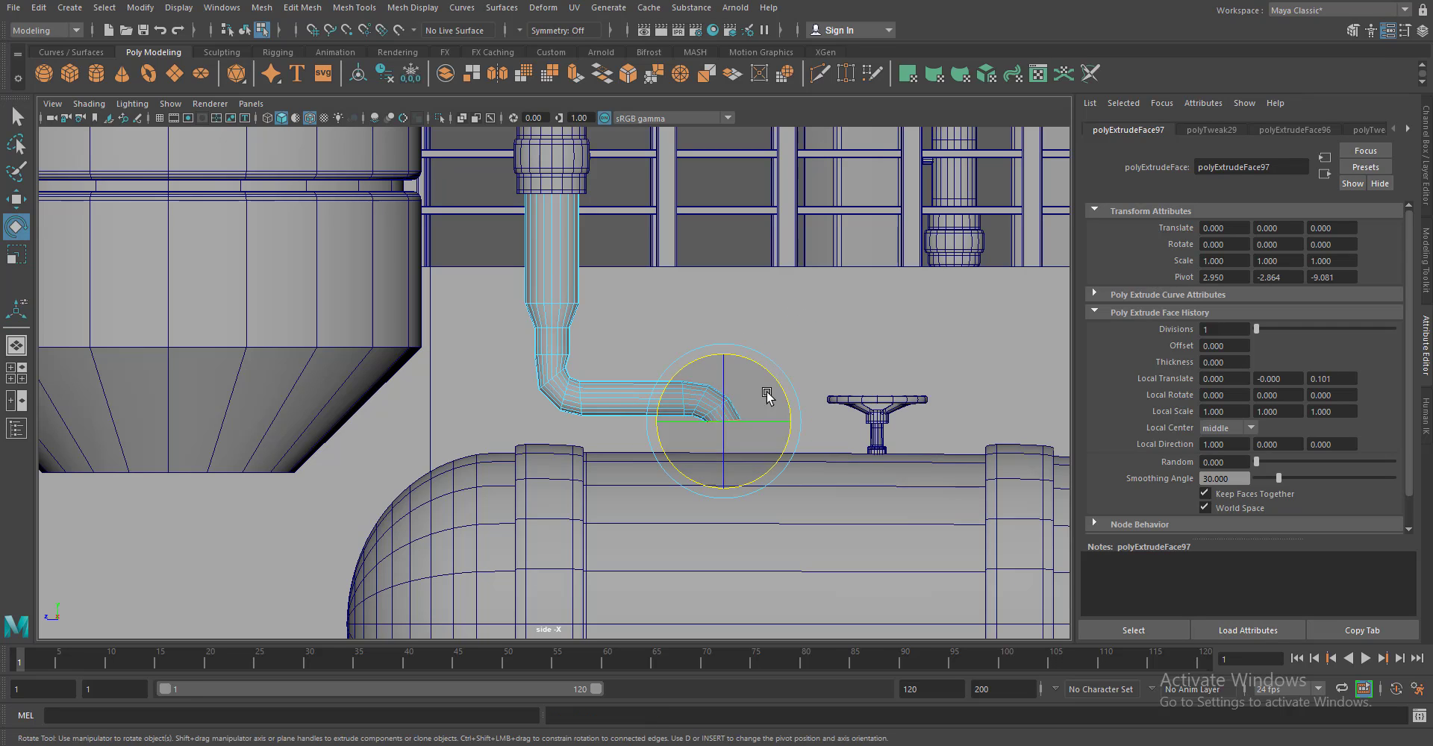
{"action": "key", "text": "ctrl+e"}
{"action": "left_click_drag", "start_coordinate": [723, 486], "coordinate": [601, 526]}
{"action": "key", "text": "ctrl+e"}
Extrude and widen the pipe's bottom ring of faces into a flange collar
{"action": "key", "text": "F8"}
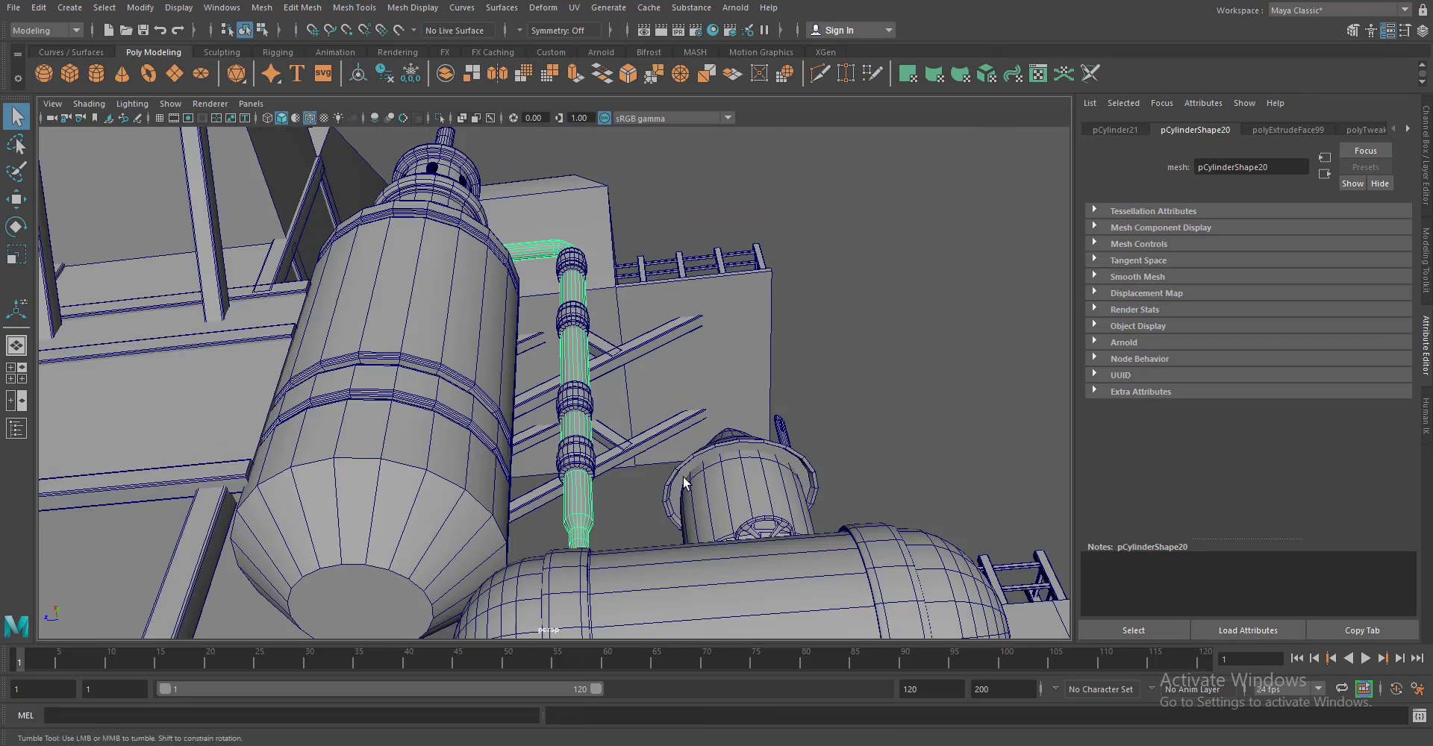
{"action": "scroll", "scroll_direction": "up", "scroll_amount": 3}
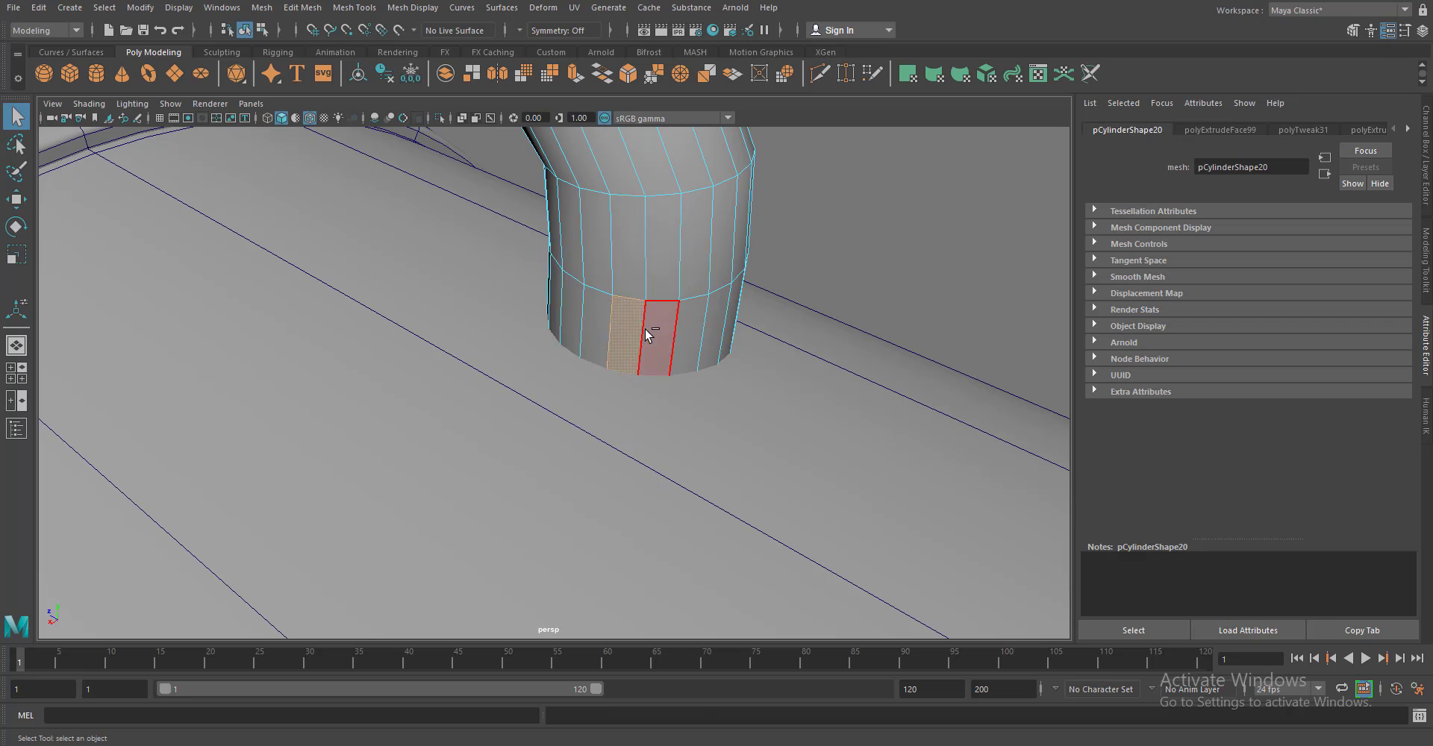
{"action": "left_click", "coordinate": [575, 85]}
{"action": "left_click_drag", "start_coordinate": [569, 367], "coordinate": [653, 314]}
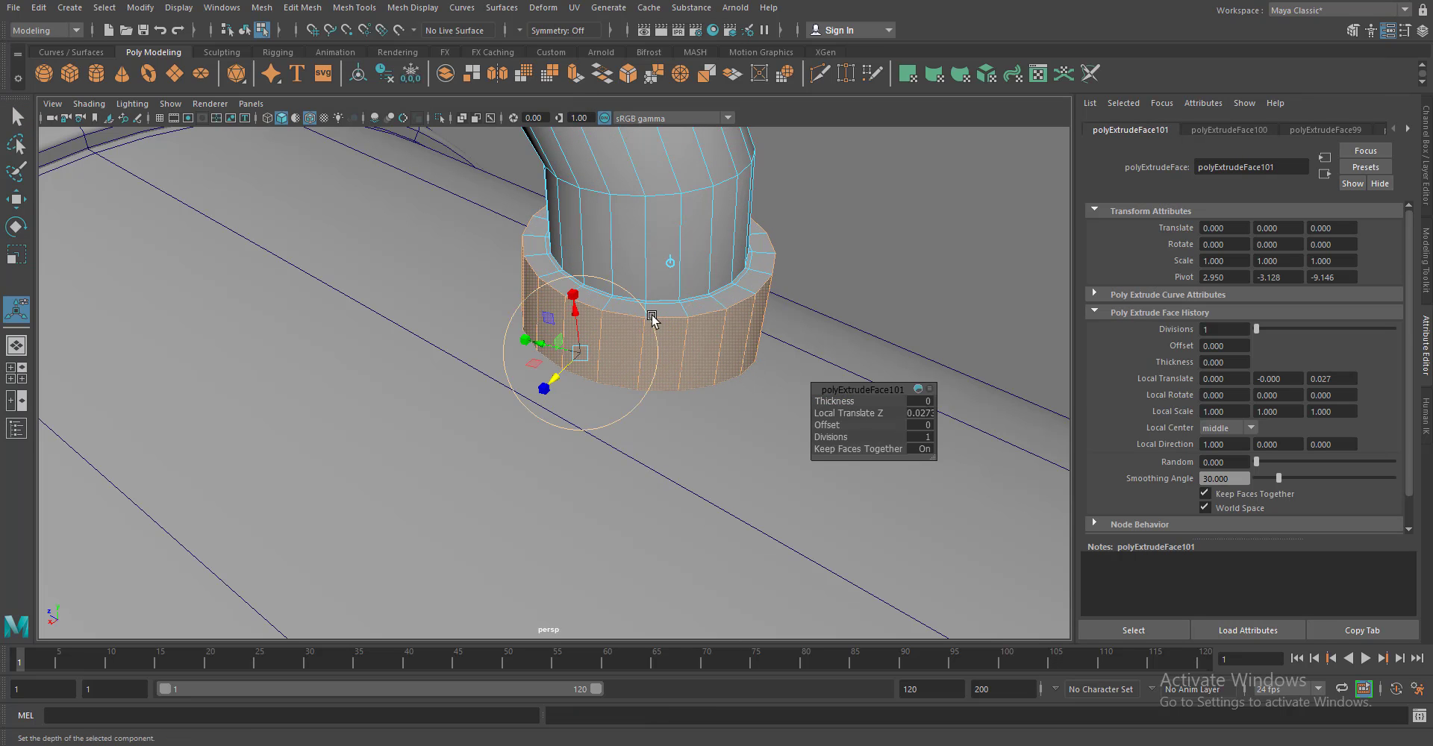
{"action": "key", "text": "ctrl+e"}
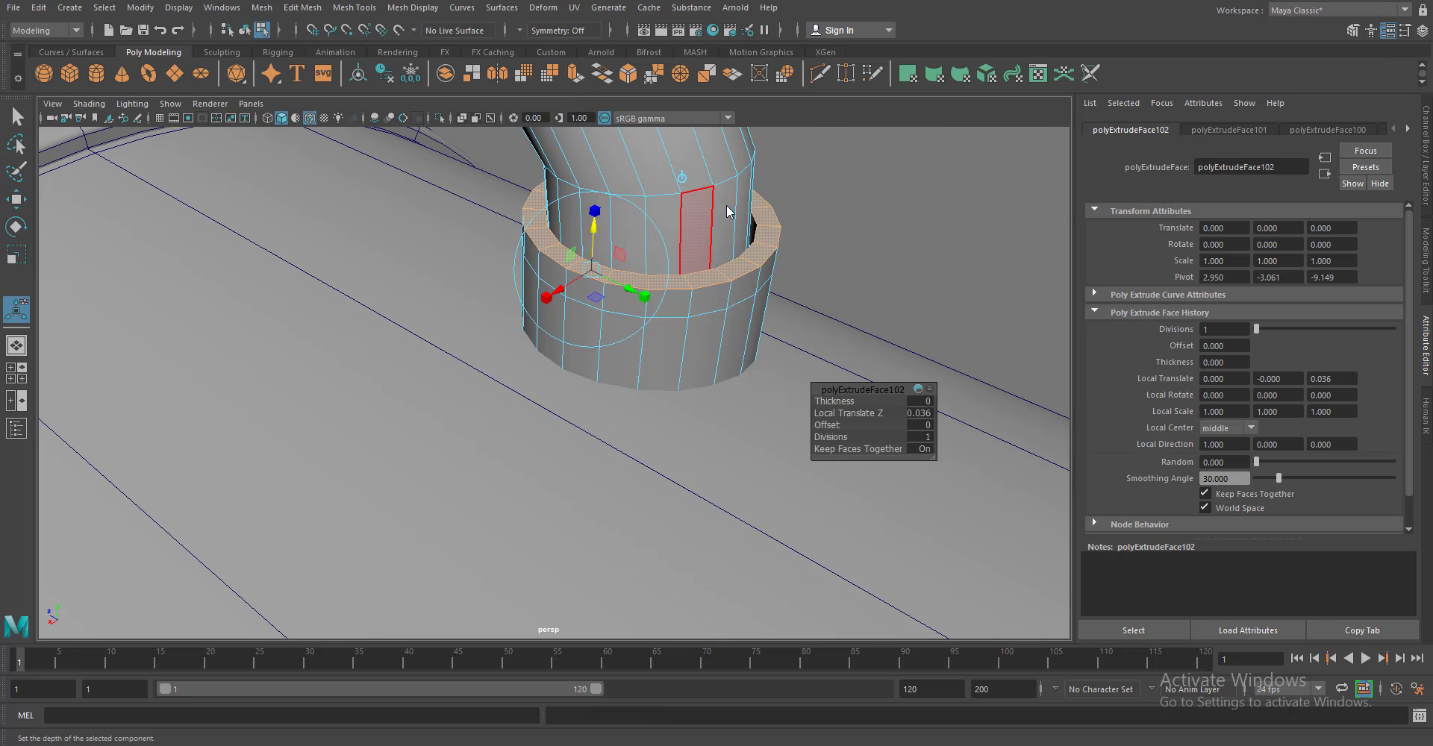
{"action": "scroll", "scroll_direction": "down", "scroll_amount": 3}
{"action": "scroll", "scroll_direction": "down", "scroll_amount": 3}
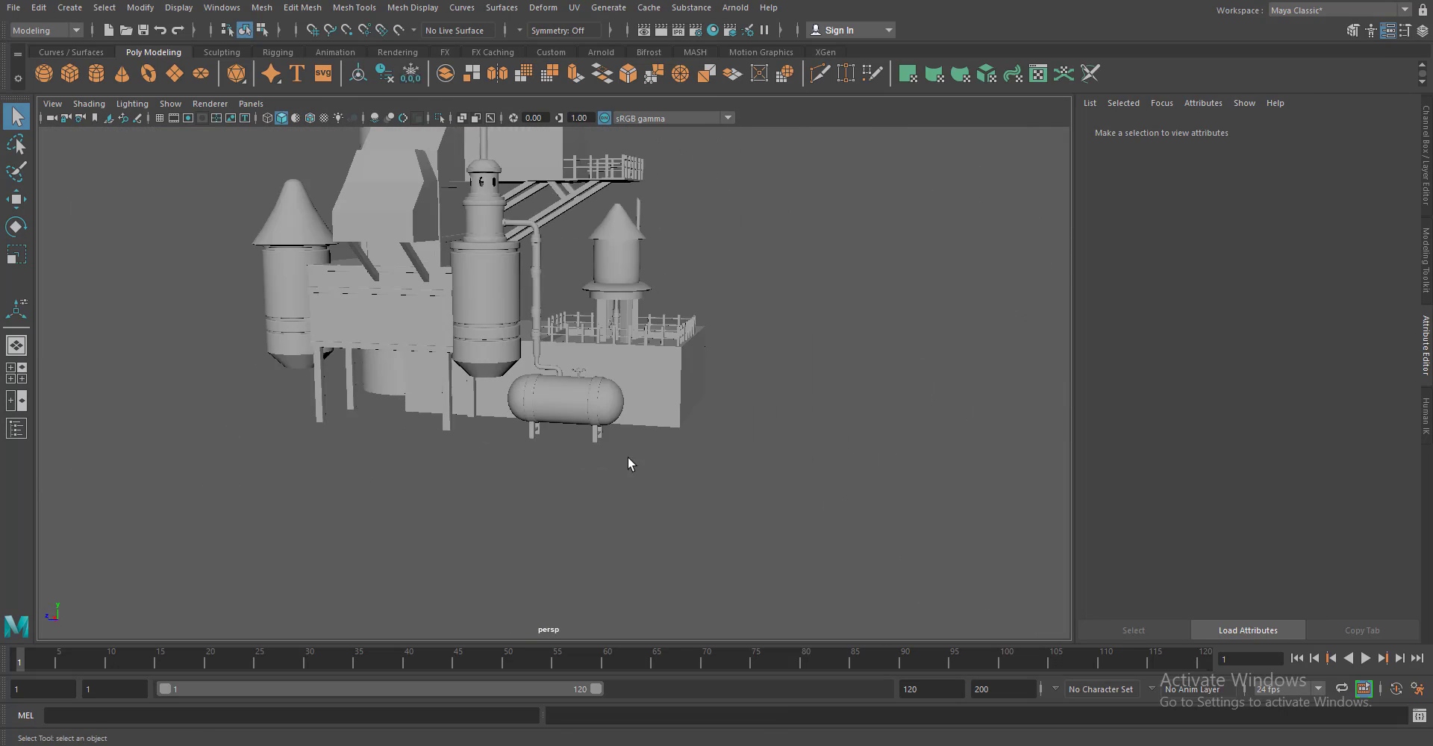
{"action": "scroll", "scroll_direction": "up", "scroll_amount": 3}
Check the pipe fittings on top of the tank, then clear the selection
{"action": "scroll", "scroll_direction": "up", "scroll_amount": 3}
{"action": "scroll", "scroll_direction": "up", "scroll_amount": 3}
{"action": "left_click", "coordinate": [514, 478]}
{"action": "scroll", "scroll_direction": "up", "scroll_amount": 3}
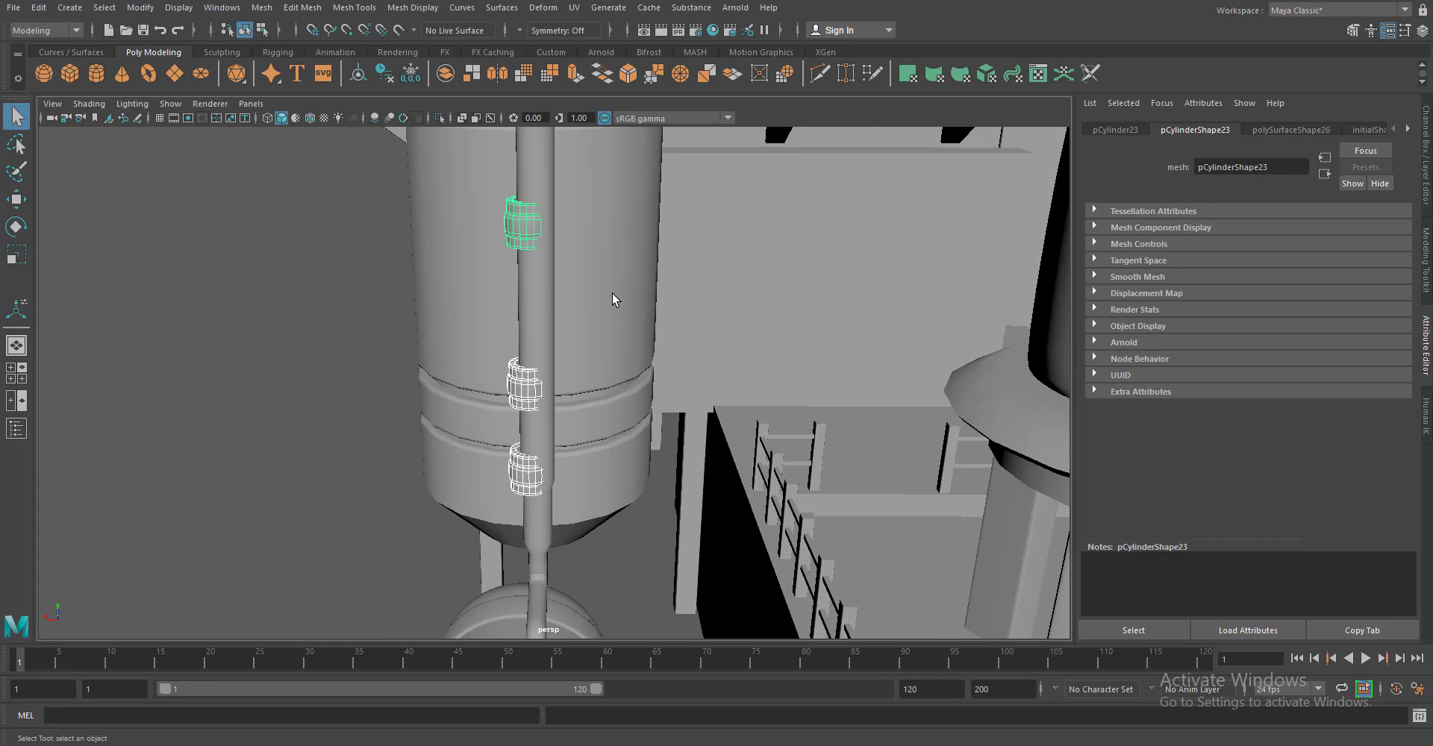
{"action": "left_click_drag", "start_coordinate": [612, 299], "coordinate": [553, 375]}
{"action": "left_click", "coordinate": [536, 272]}
{"action": "key", "text": "w"}
{"action": "left_click_drag", "start_coordinate": [468, 275], "coordinate": [617, 413]}
{"action": "scroll", "scroll_direction": "down", "scroll_amount": 3}
{"action": "scroll", "scroll_direction": "down", "scroll_amount": 3}
{"action": "left_click", "coordinate": [720, 459]}
{"action": "scroll", "scroll_direction": "up", "scroll_amount": 3}
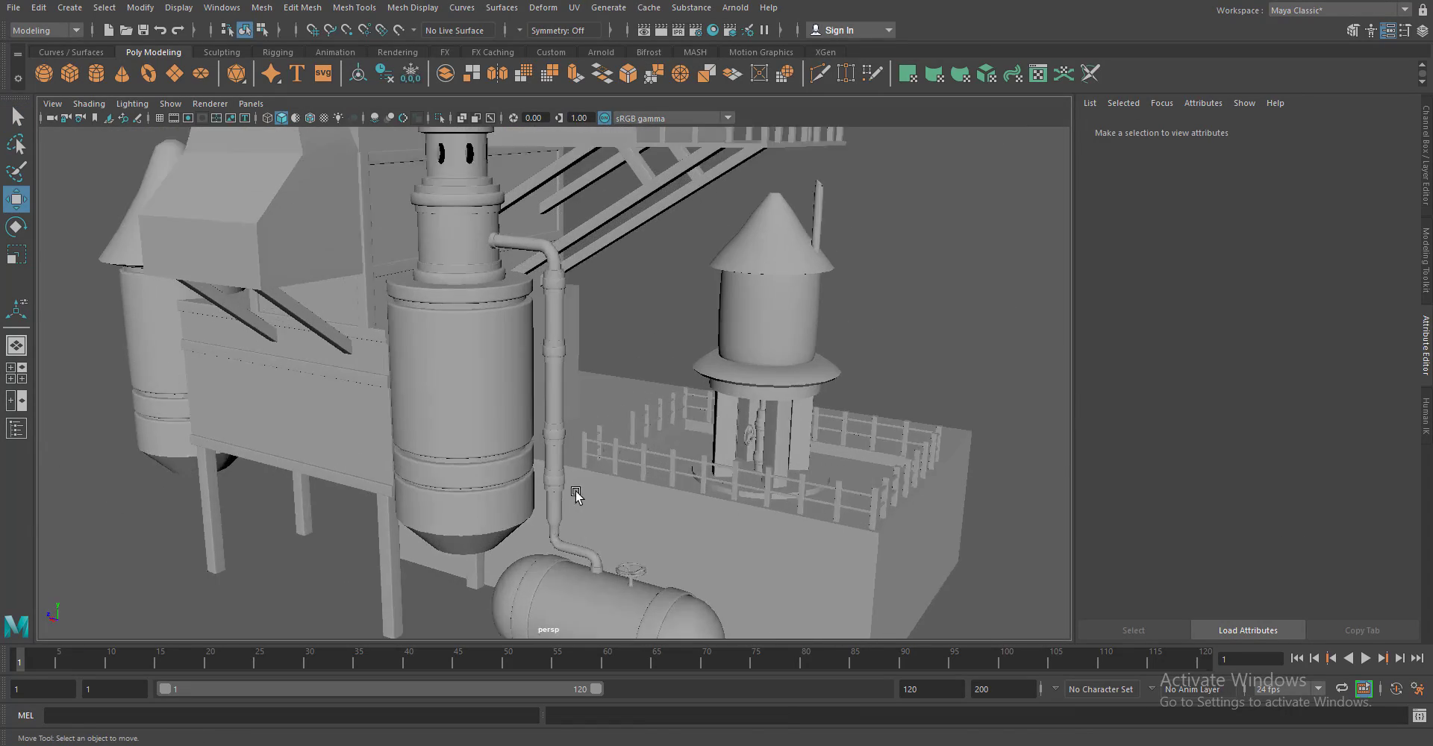
{"action": "scroll", "scroll_direction": "up", "scroll_amount": 3}
Extract a band of faces around the horizontal tank as a separate mesh
{"action": "left_click", "coordinate": [550, 442]}
{"action": "left_click", "coordinate": [556, 406]}
{"action": "left_click", "coordinate": [302, 8]}
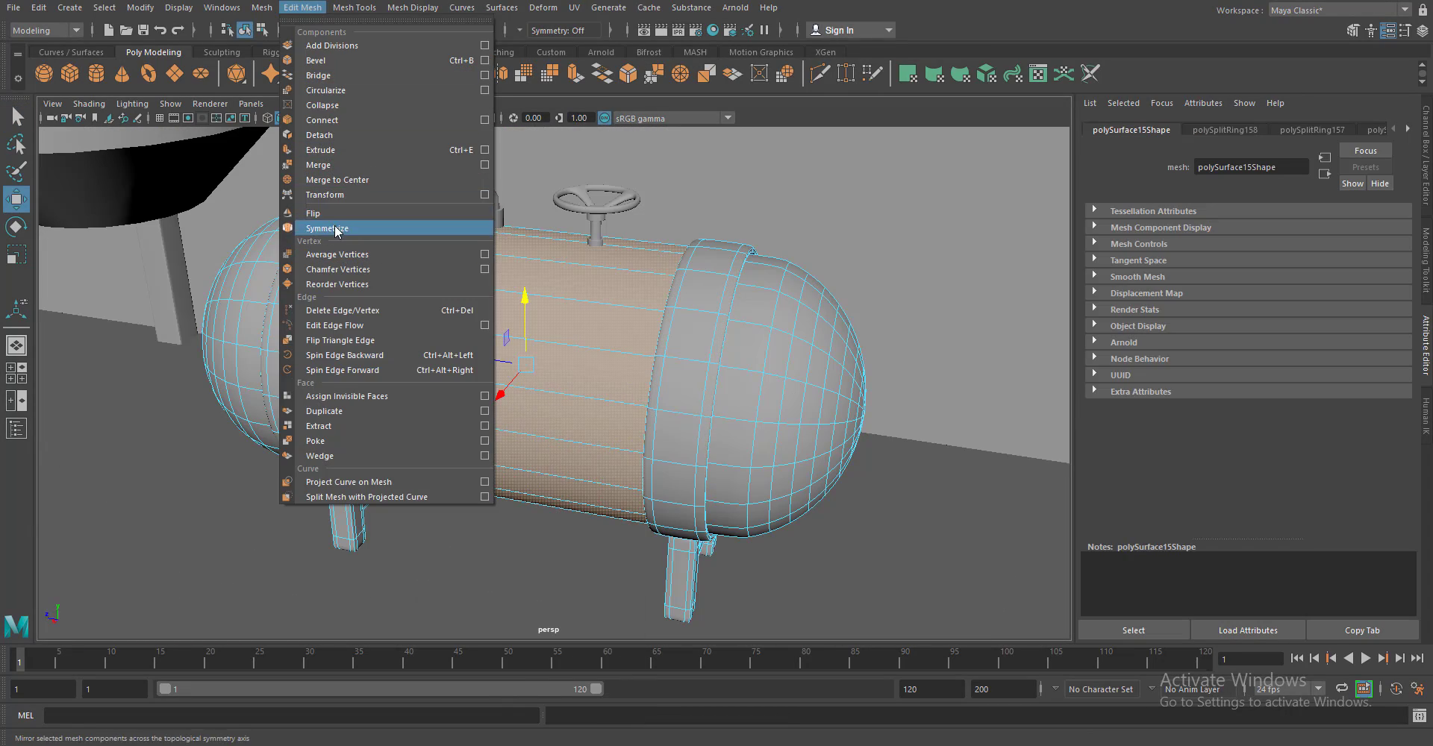
{"action": "left_click", "coordinate": [319, 426]}
Select the extracted band and scale it up around the tank
{"action": "key", "text": "q"}
{"action": "left_click", "coordinate": [603, 374]}
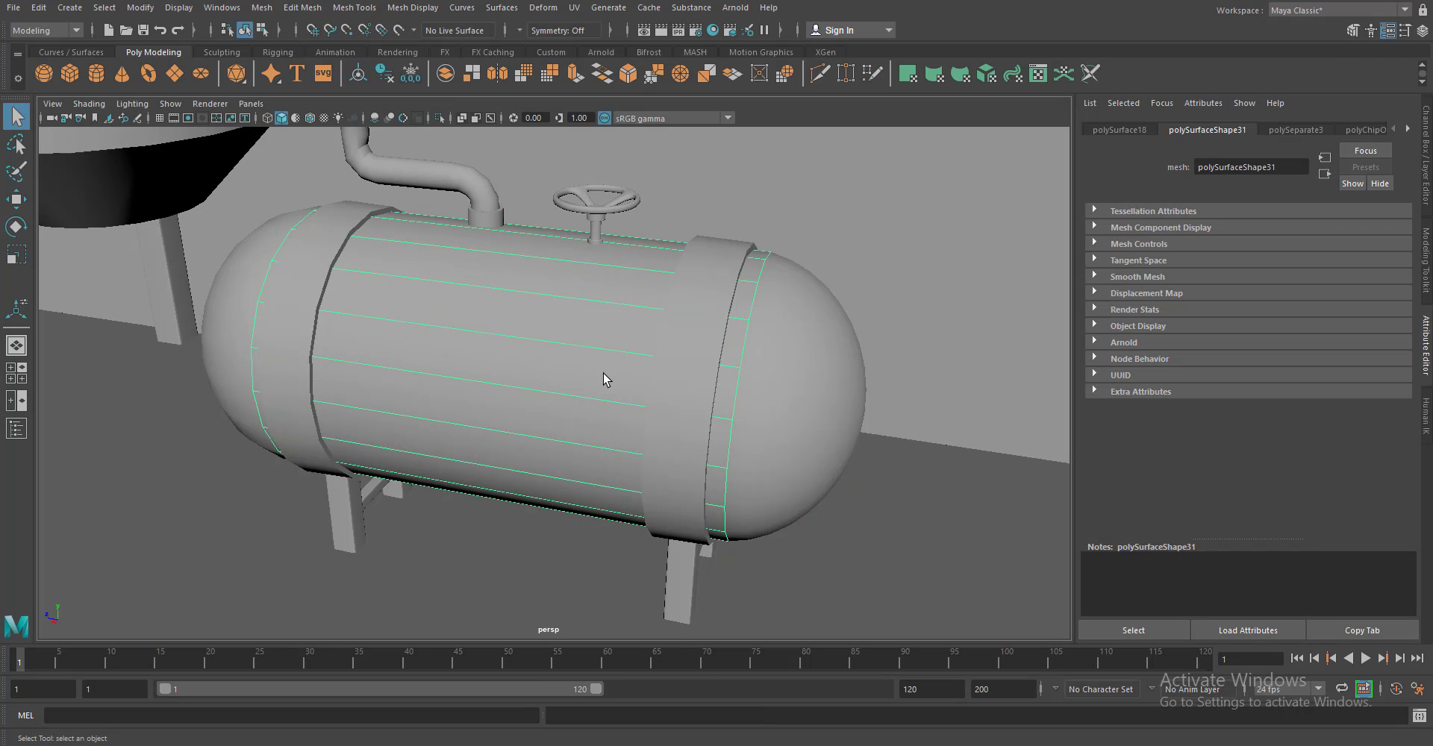
{"action": "key", "text": "r"}
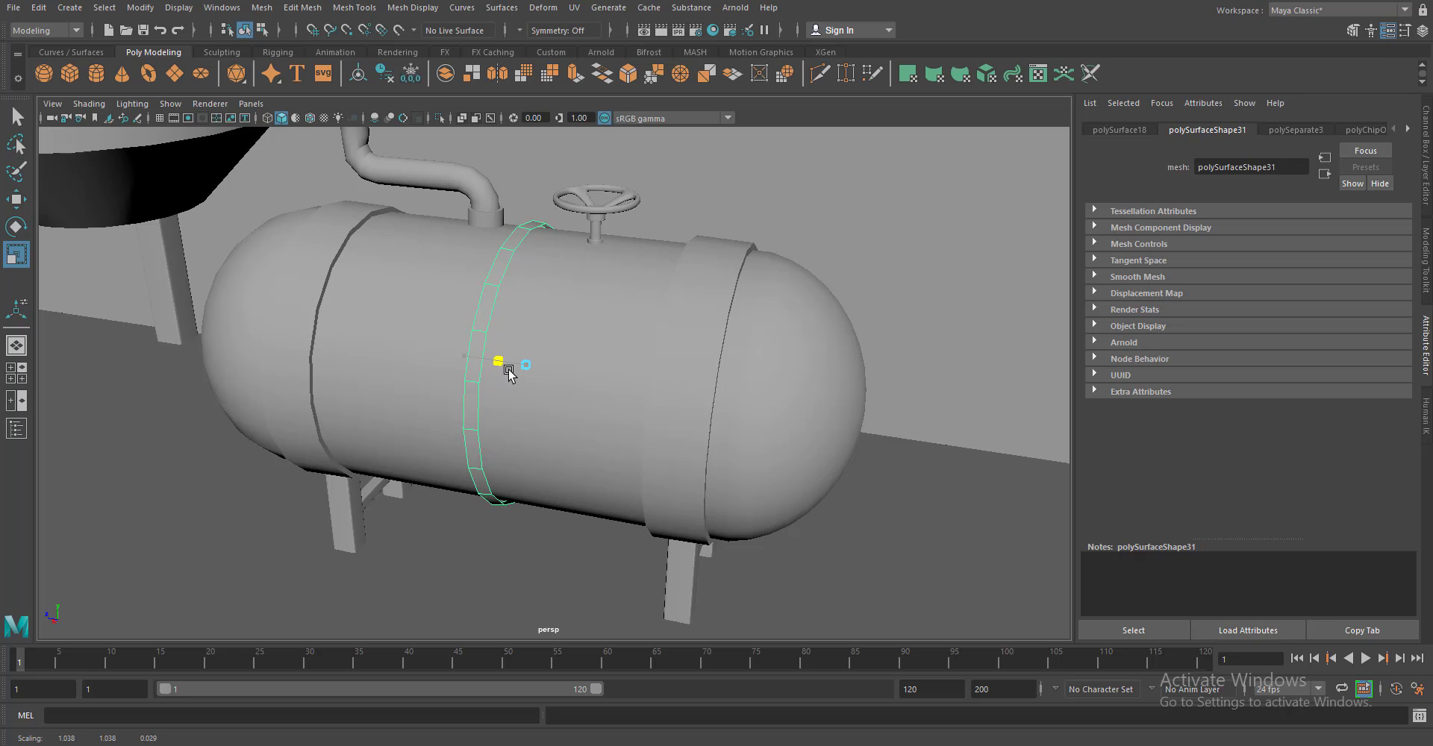
{"action": "left_click_drag", "start_coordinate": [520, 380], "coordinate": [445, 471]}
{"action": "key", "text": "w"}
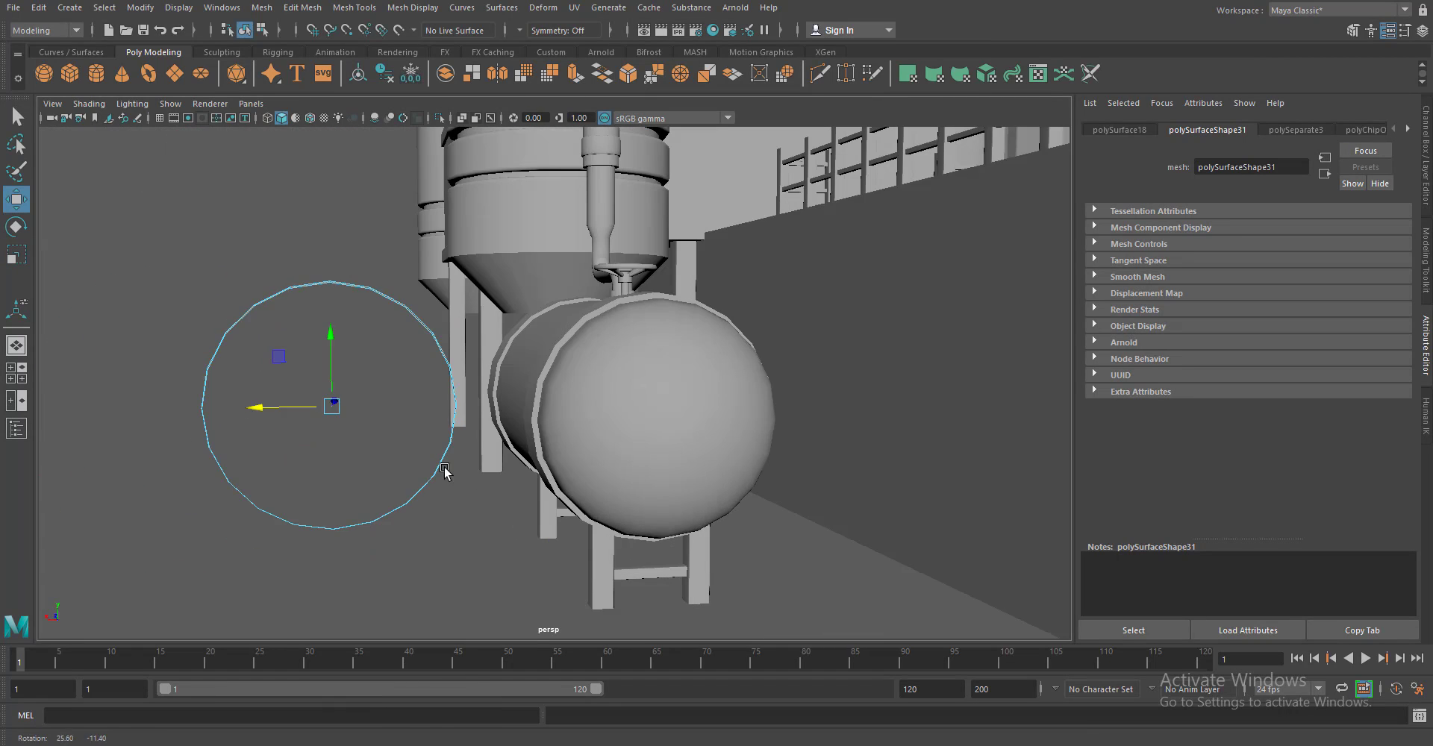
Delete the right half of the ring, leaving a half-ring strap over the tank's side
{"action": "key", "text": "Delete"}
{"action": "left_click", "coordinate": [332, 537]}
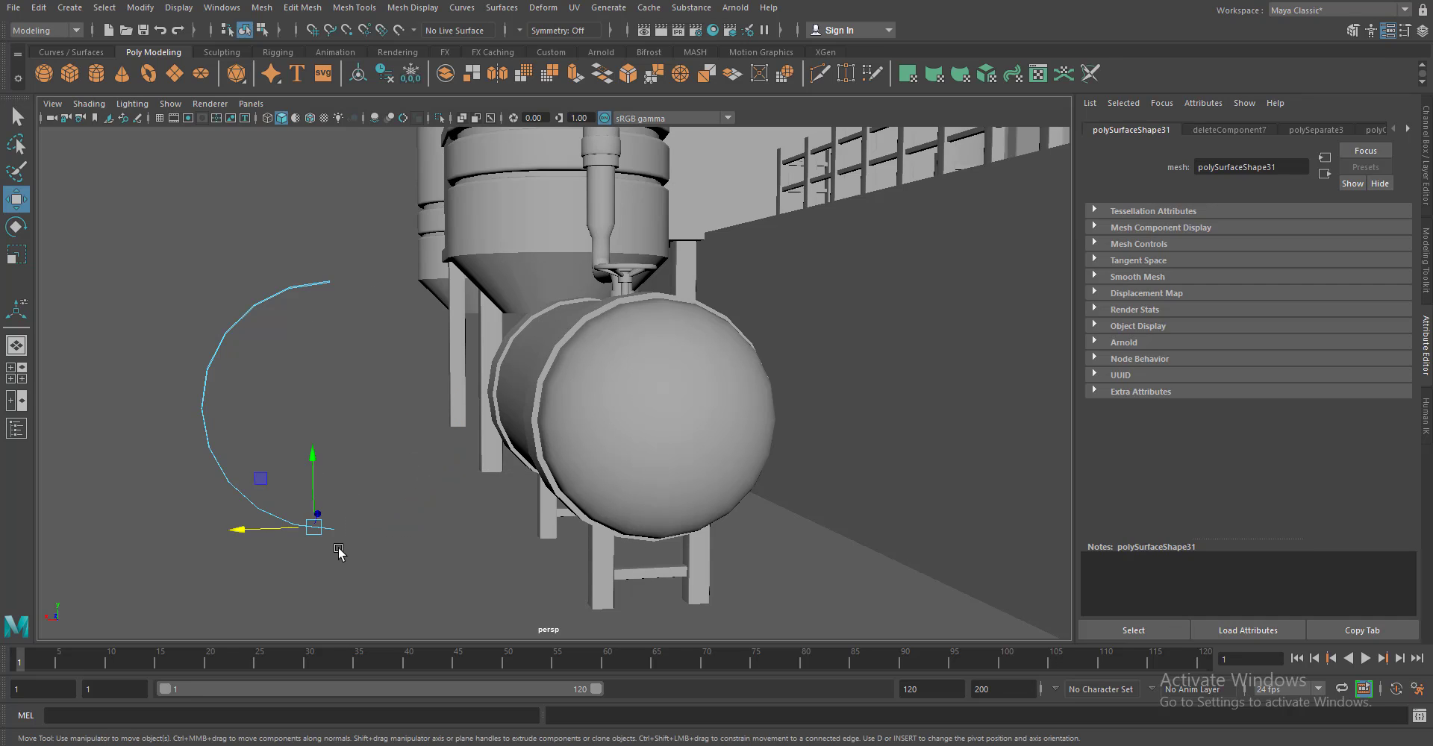
{"action": "left_click_drag", "start_coordinate": [266, 299], "coordinate": [339, 278]}
{"action": "left_click_drag", "start_coordinate": [262, 415], "coordinate": [586, 454]}
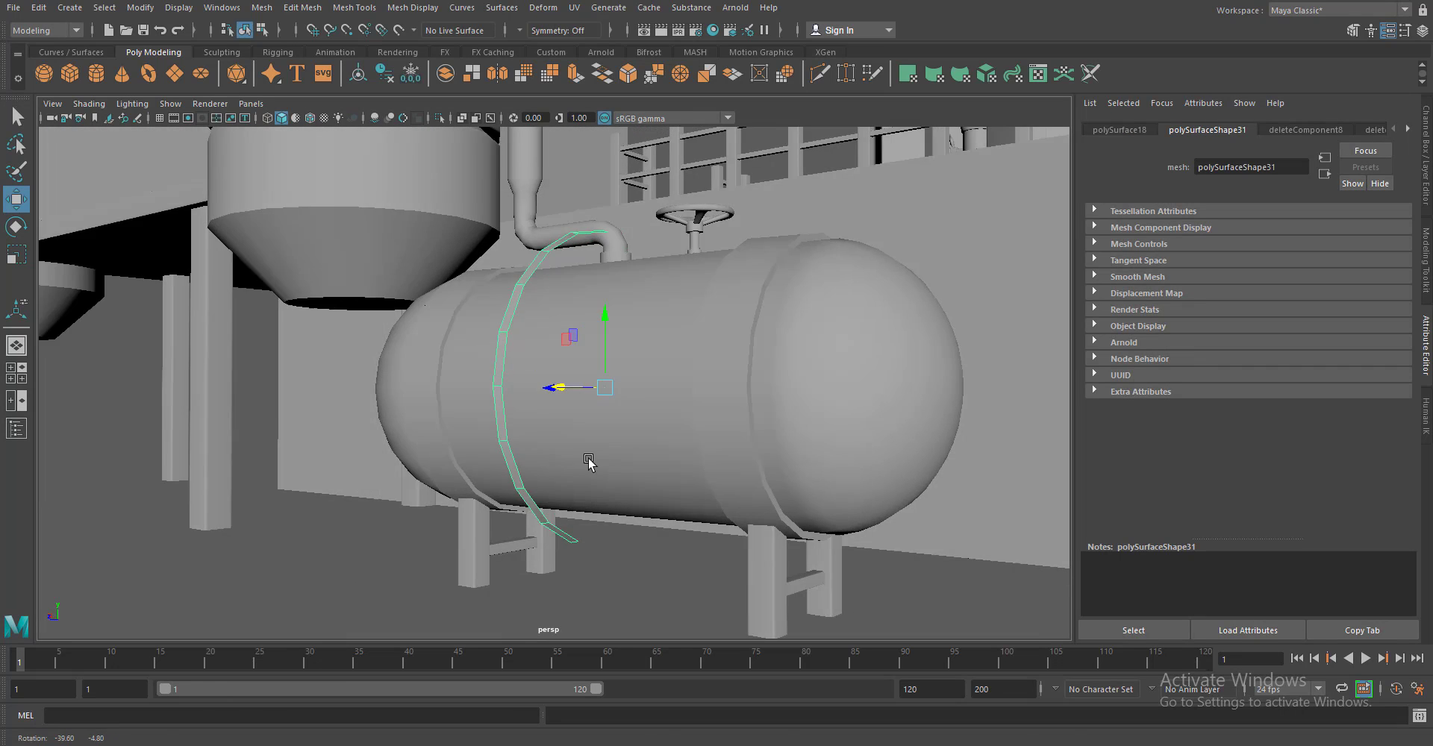
{"action": "left_click_drag", "start_coordinate": [560, 351], "coordinate": [557, 530]}
{"action": "left_click", "coordinate": [562, 528]}
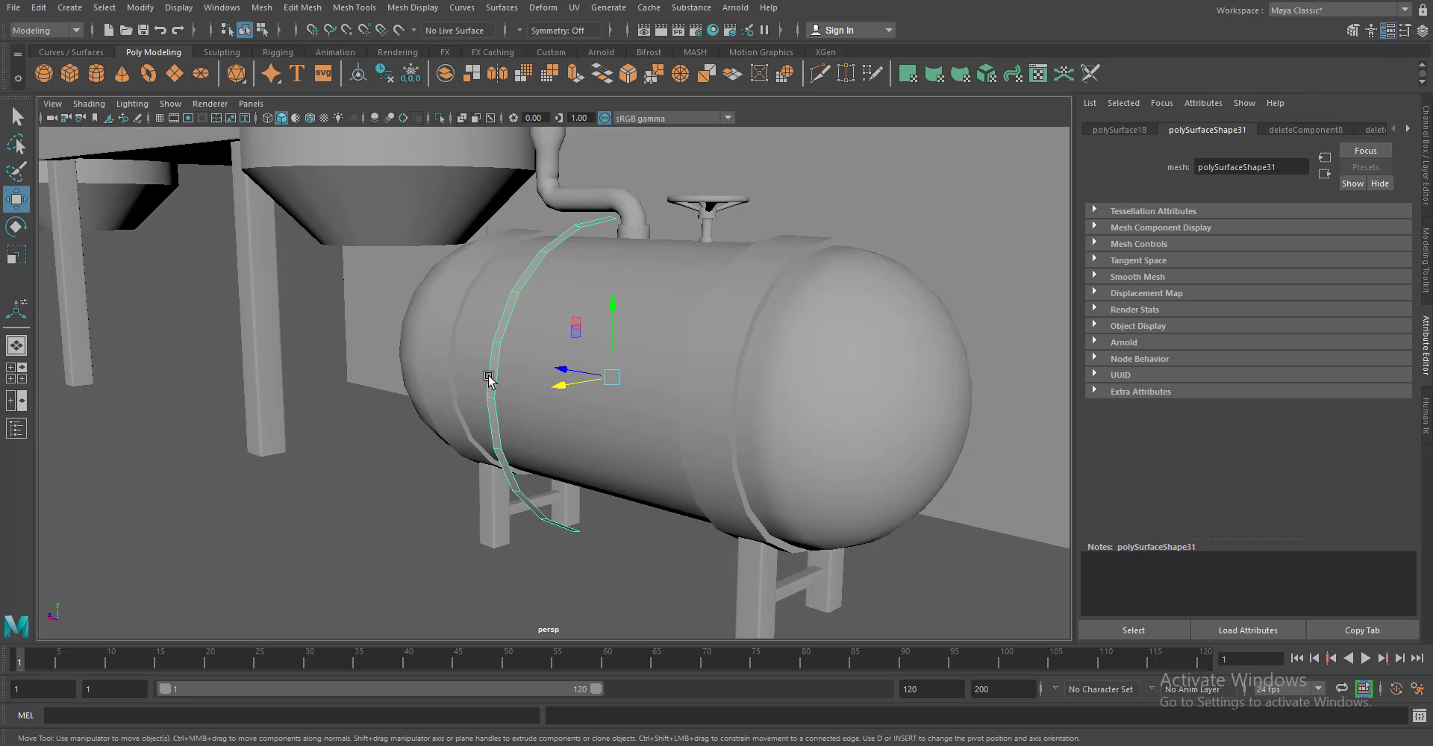
Extrude the strap faces to give the curved strap thickness
{"action": "left_click_drag", "start_coordinate": [562, 529], "coordinate": [549, 320]}
{"action": "key", "text": "ctrl+e"}
{"action": "key", "text": "w"}
{"action": "left_click_drag", "start_coordinate": [400, 144], "coordinate": [553, 445]}
Bevel the strap's edges at fraction 0.216
{"action": "scroll", "scroll_direction": "up", "scroll_amount": 3}
{"action": "left_click_drag", "start_coordinate": [603, 175], "coordinate": [609, 154]}
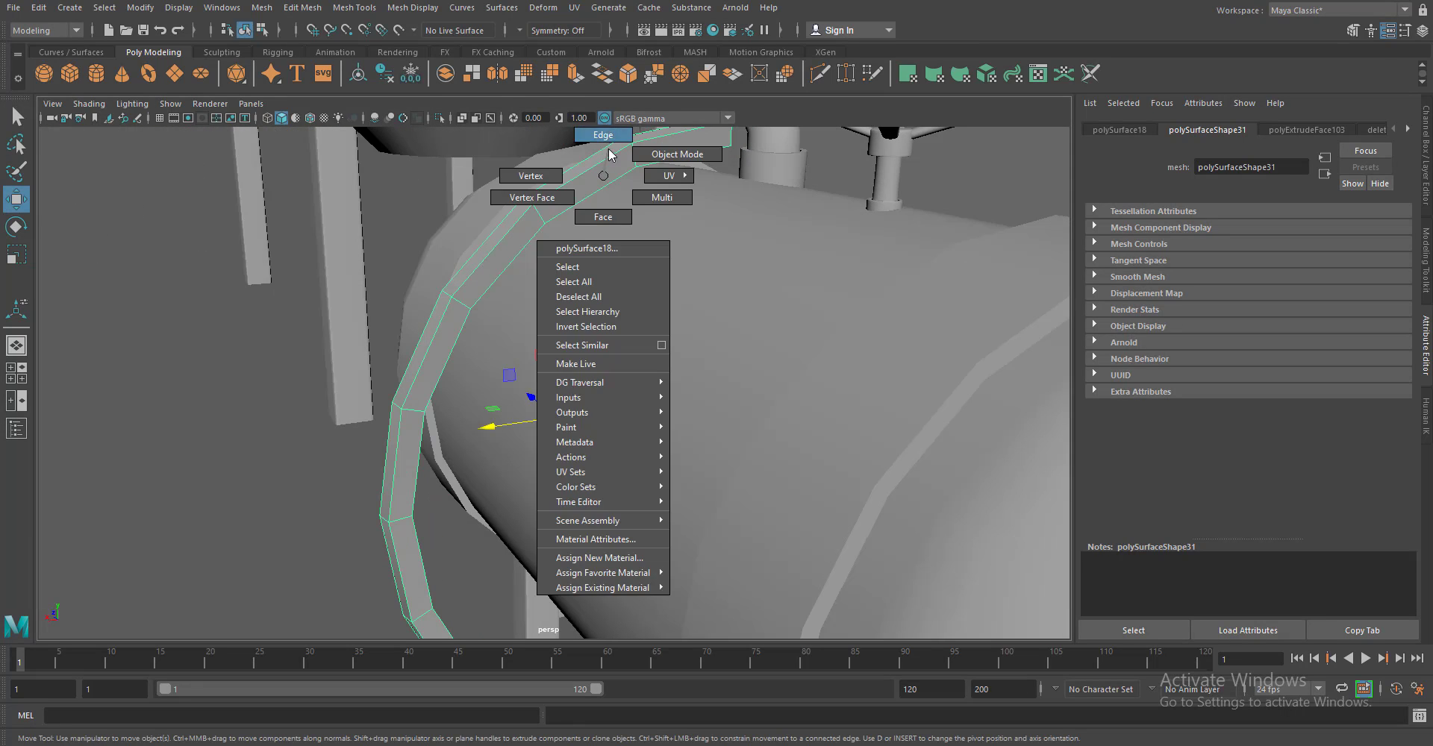
{"action": "left_click_drag", "start_coordinate": [416, 409], "coordinate": [569, 340]}
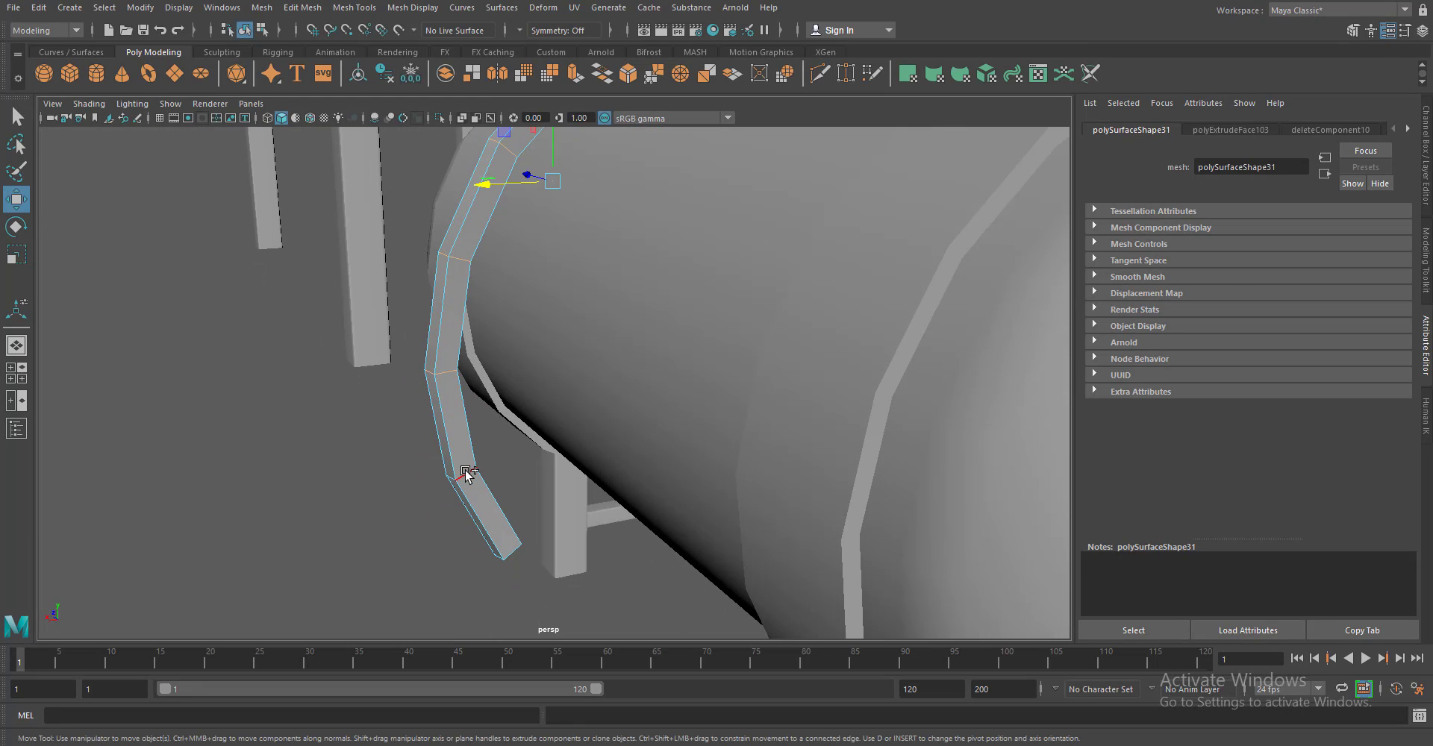
{"action": "key", "text": "ctrl+b"}
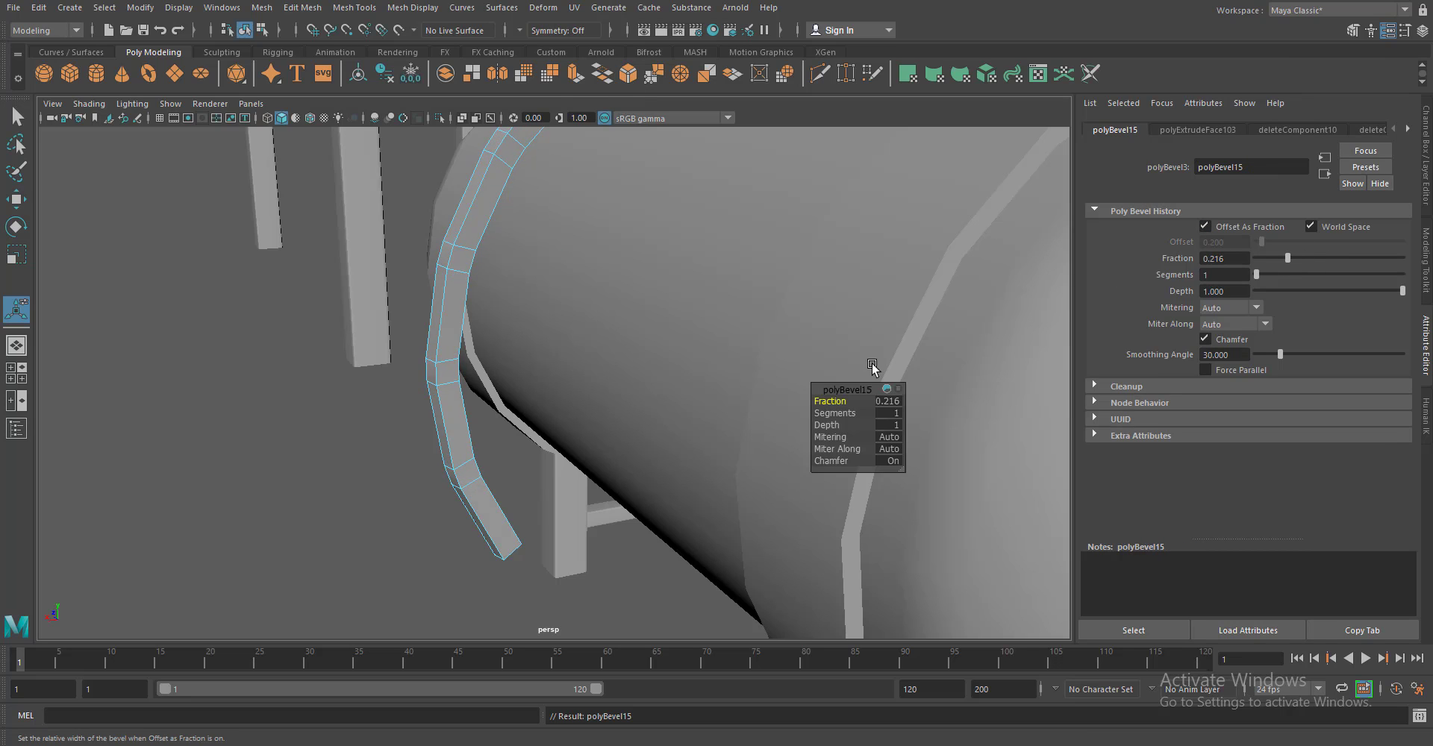
{"action": "scroll", "scroll_direction": "down", "scroll_amount": 3}
{"action": "key", "text": "F8"}
Place the second strap beside the valve and combine both straps into one mesh
{"action": "key", "text": "w"}
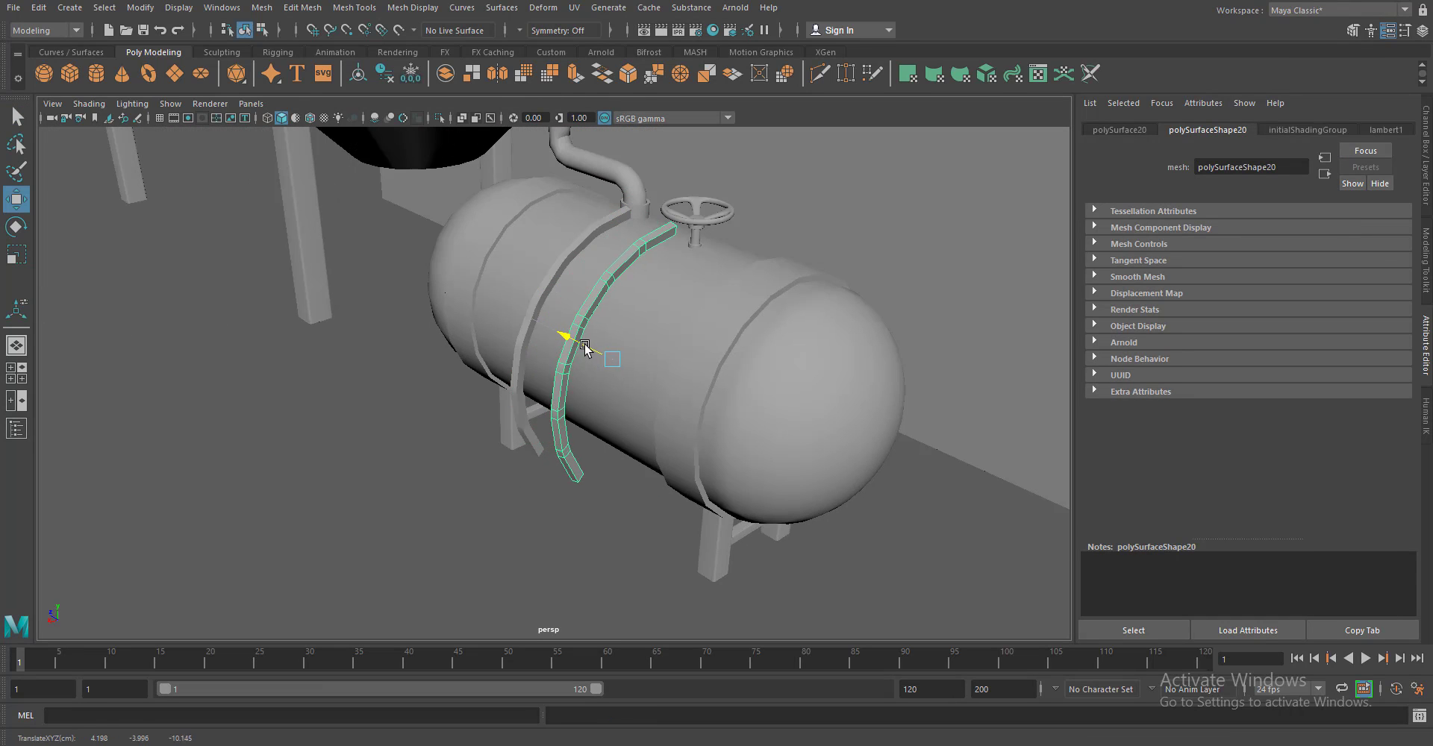
{"action": "left_click_drag", "start_coordinate": [575, 387], "coordinate": [650, 447]}
{"action": "scroll", "scroll_direction": "up", "scroll_amount": 3}
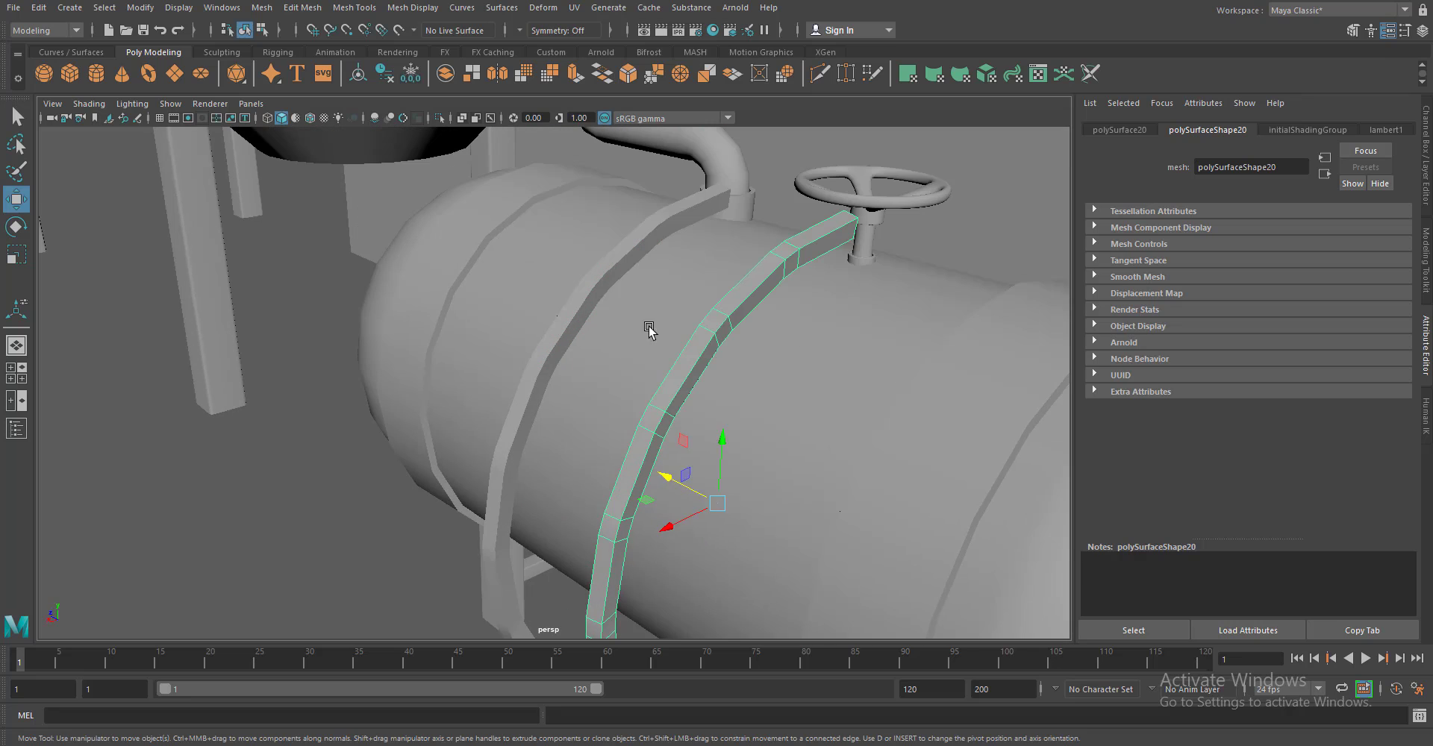
{"action": "left_click", "coordinate": [261, 7]}
{"action": "left_click", "coordinate": [276, 56]}
Bridge the strap edges to add ladder rungs between the two rails
{"action": "key", "text": "F11"}
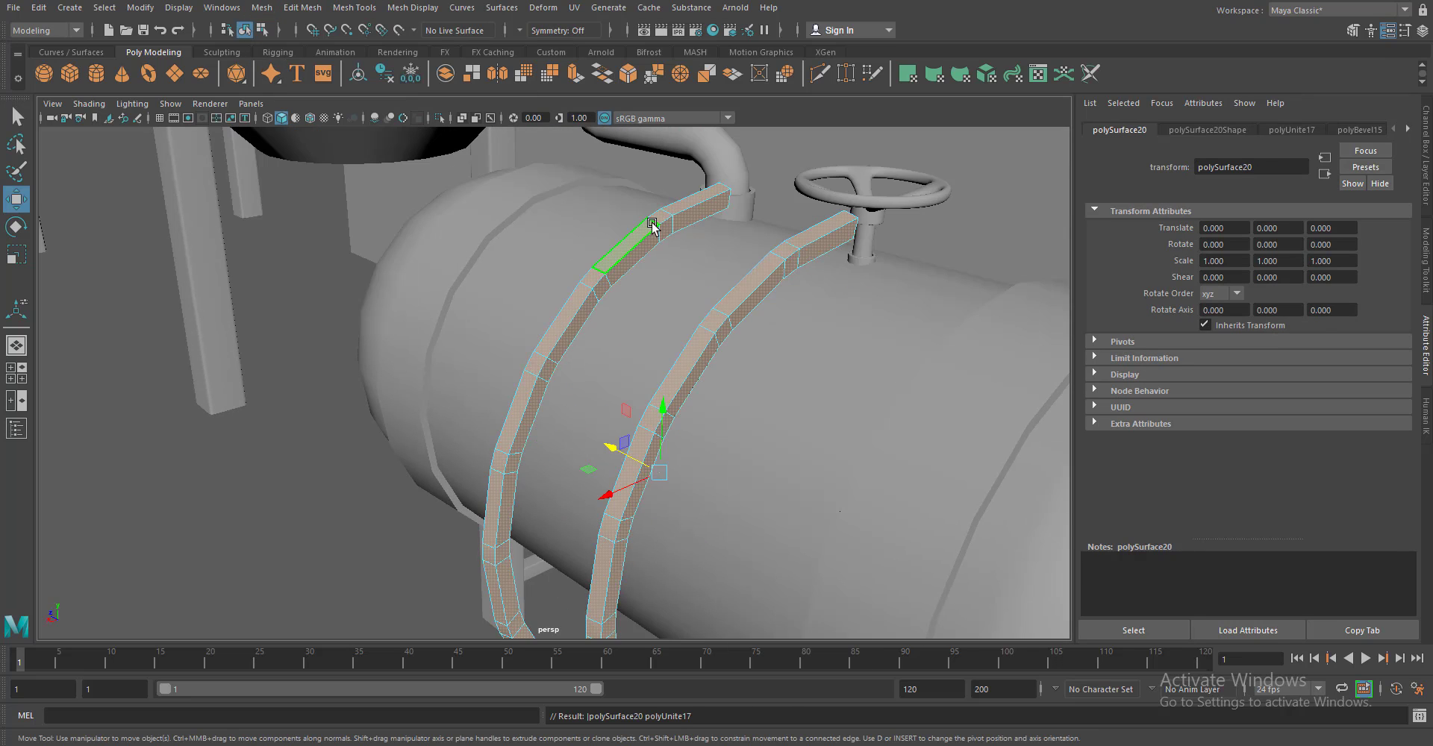
{"action": "left_click_drag", "start_coordinate": [653, 224], "coordinate": [722, 282]}
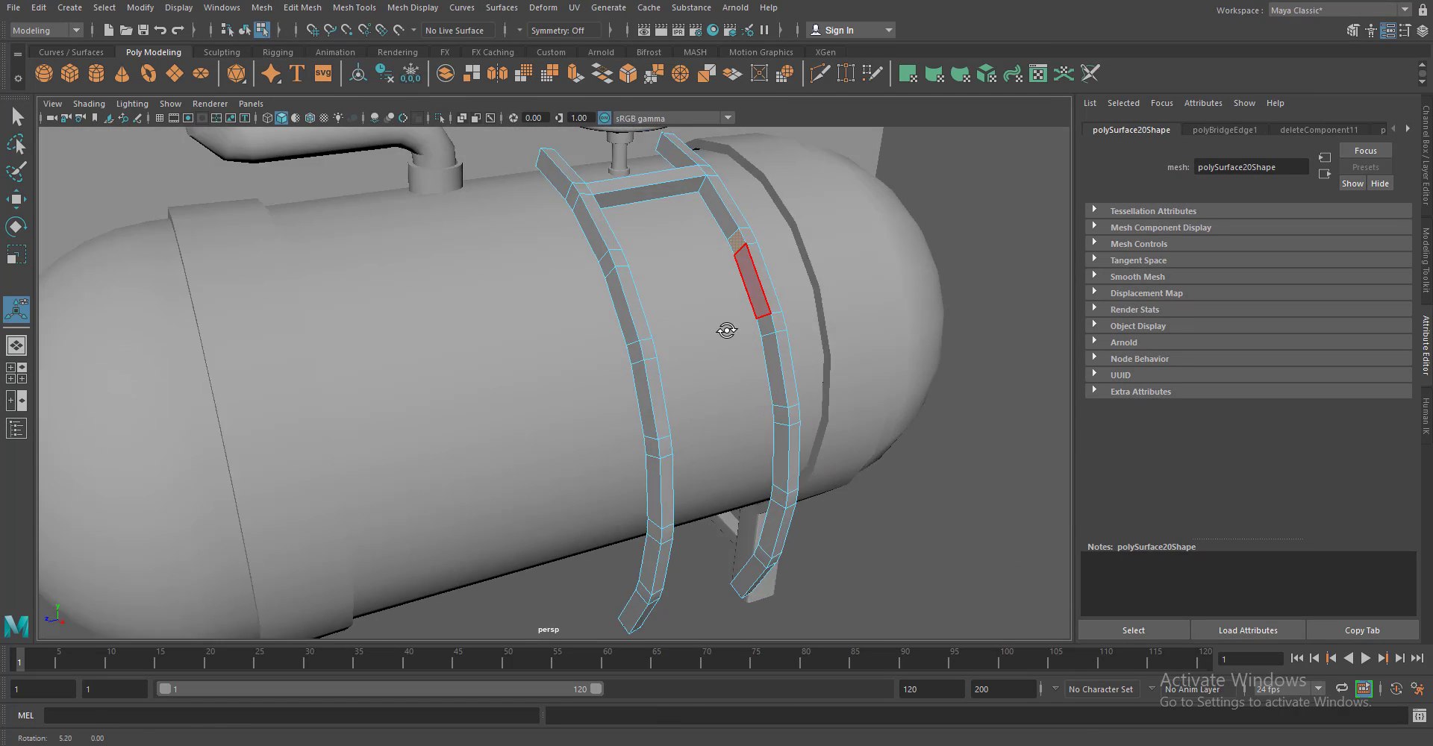
{"action": "left_click_drag", "start_coordinate": [631, 371], "coordinate": [795, 407]}
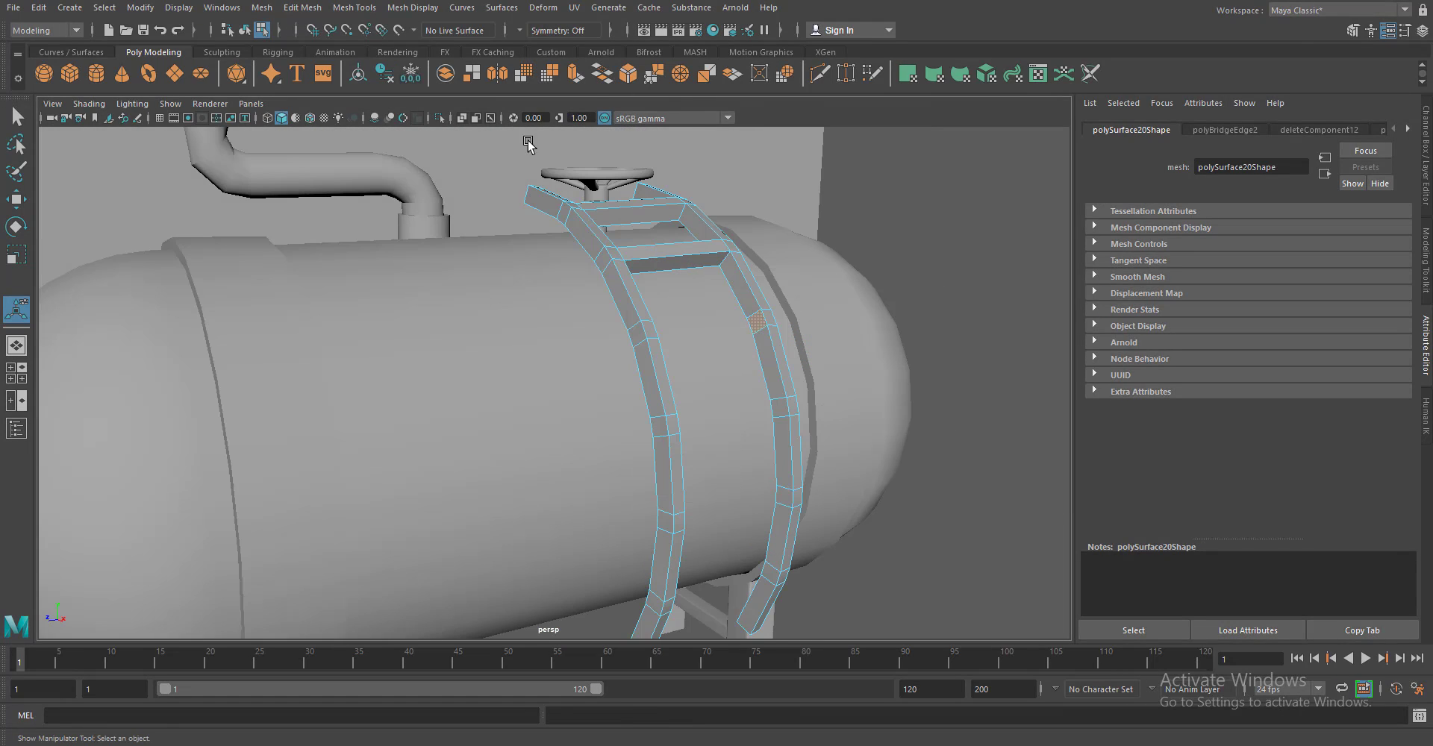
{"action": "left_click_drag", "start_coordinate": [796, 407], "coordinate": [542, 464]}
{"action": "left_click", "coordinate": [605, 74]}
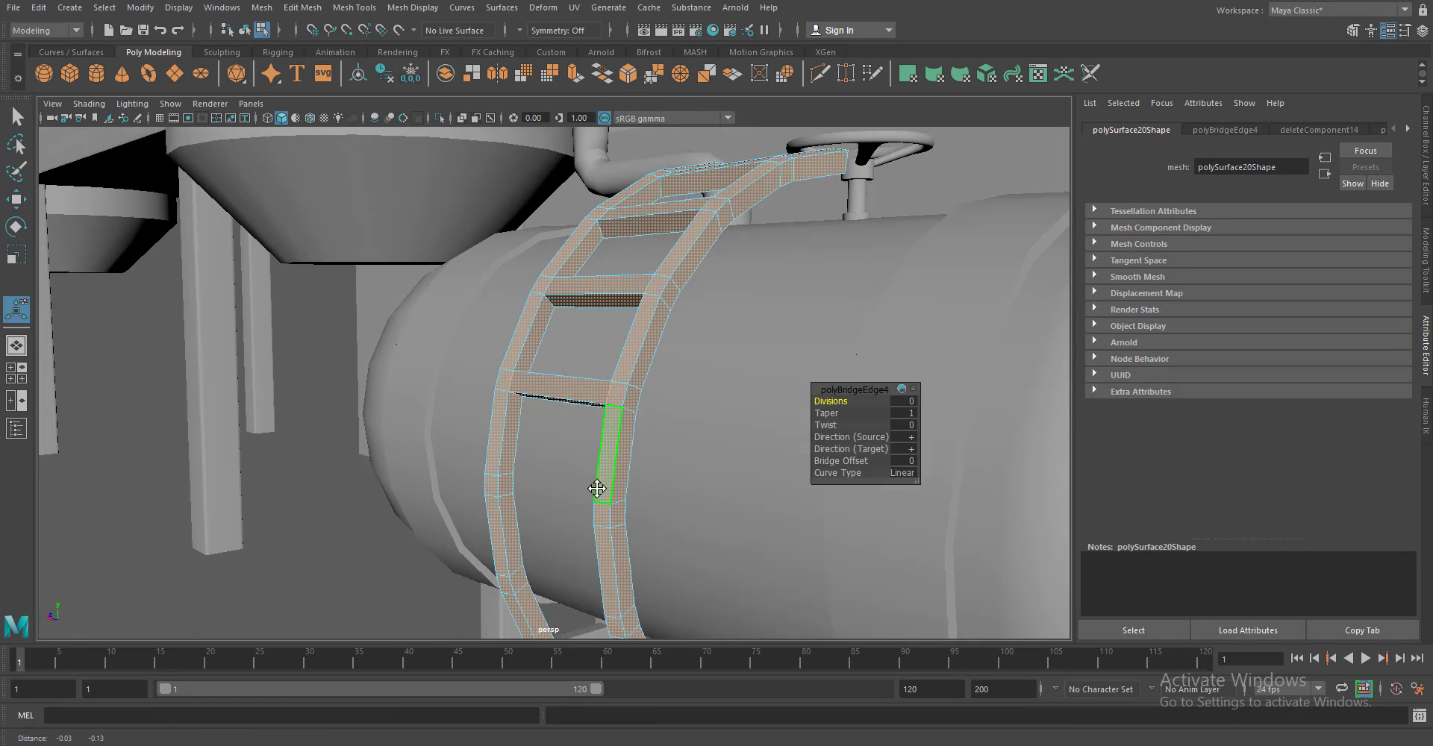
{"action": "left_click_drag", "start_coordinate": [592, 486], "coordinate": [585, 231]}
{"action": "key", "text": "g"}
{"action": "left_click_drag", "start_coordinate": [789, 492], "coordinate": [732, 388]}
{"action": "left_click", "coordinate": [603, 73]}
{"action": "left_click_drag", "start_coordinate": [768, 512], "coordinate": [601, 518]}
Extrude selected ladder faces outward to form brackets
{"action": "left_click_drag", "start_coordinate": [609, 336], "coordinate": [642, 302]}
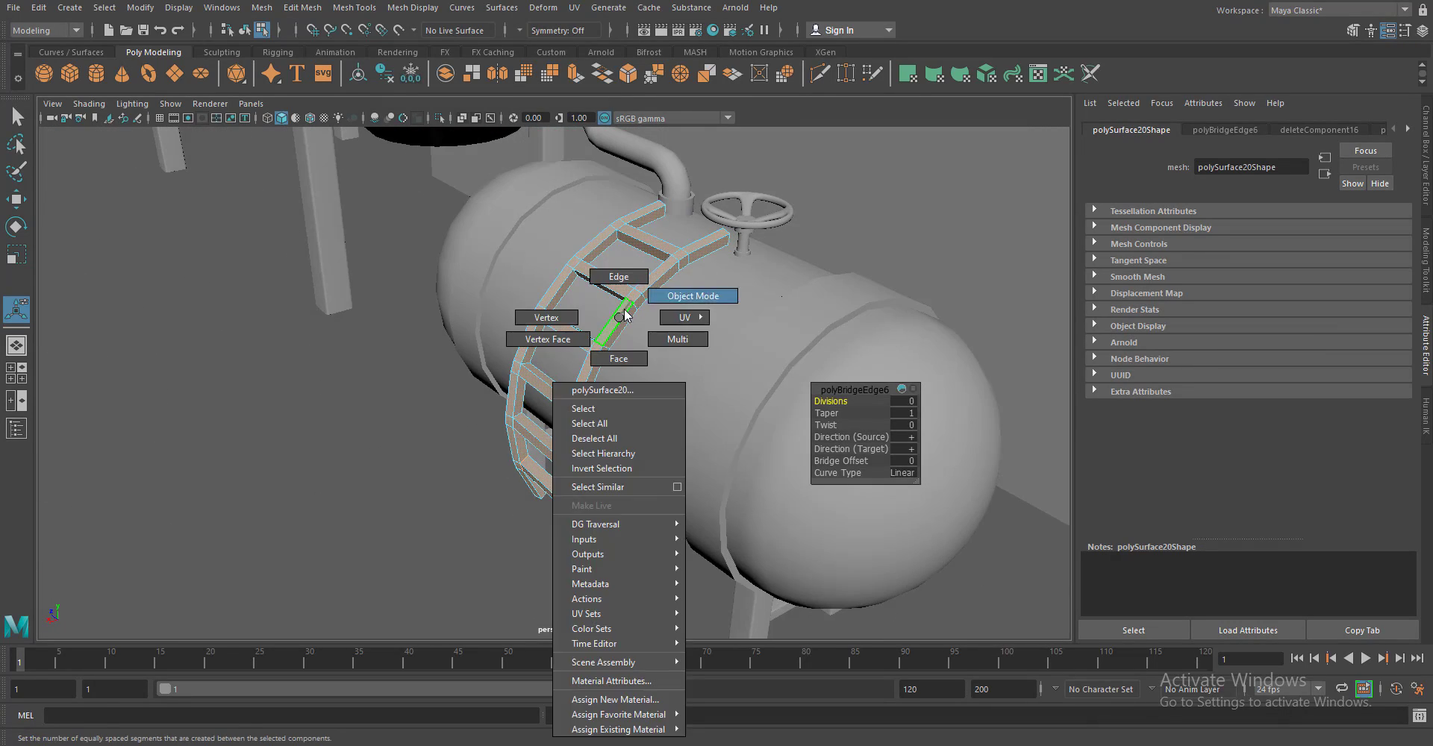
{"action": "key", "text": "w"}
{"action": "scroll", "scroll_direction": "down", "scroll_amount": 3}
{"action": "key", "text": "f"}
{"action": "left_click_drag", "start_coordinate": [655, 492], "coordinate": [502, 409]}
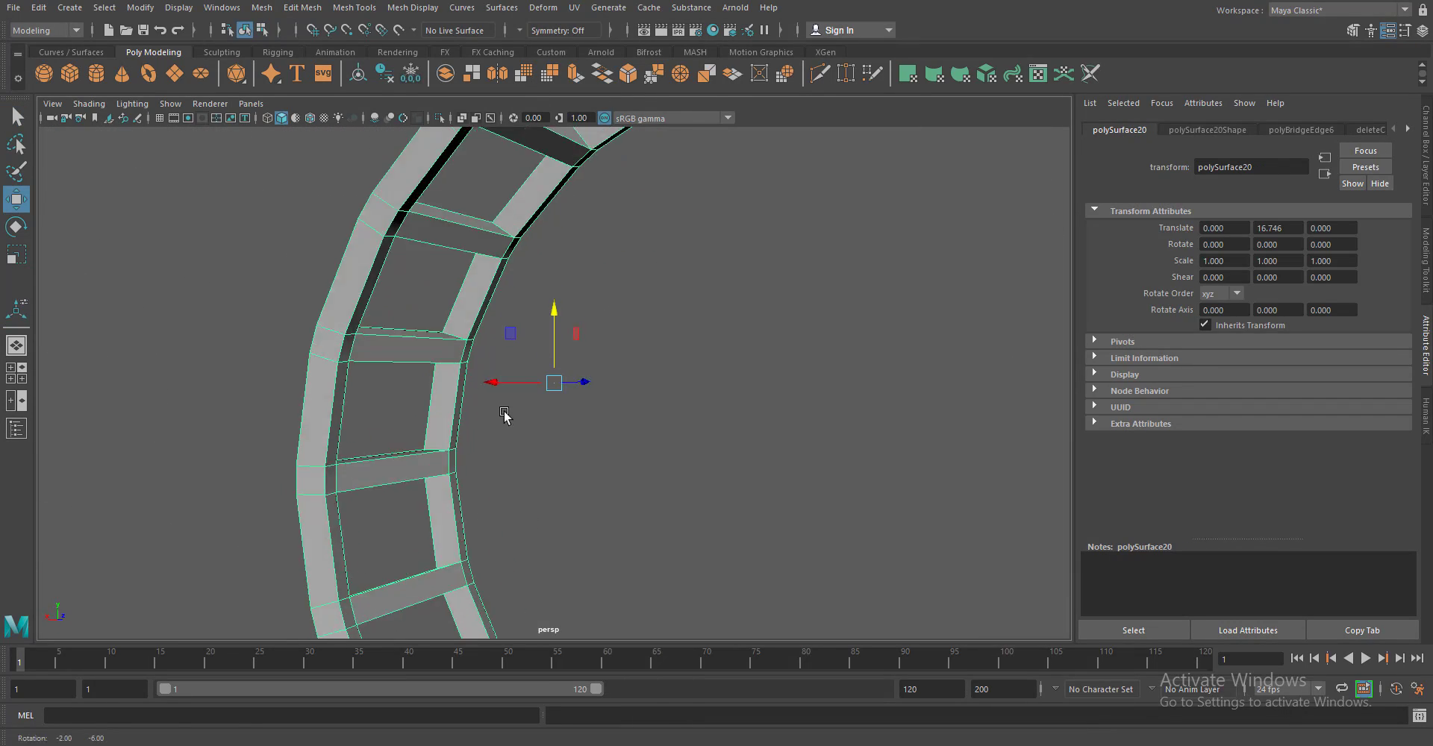
{"action": "left_click_drag", "start_coordinate": [641, 298], "coordinate": [657, 283]}
{"action": "left_click_drag", "start_coordinate": [702, 295], "coordinate": [672, 299]}
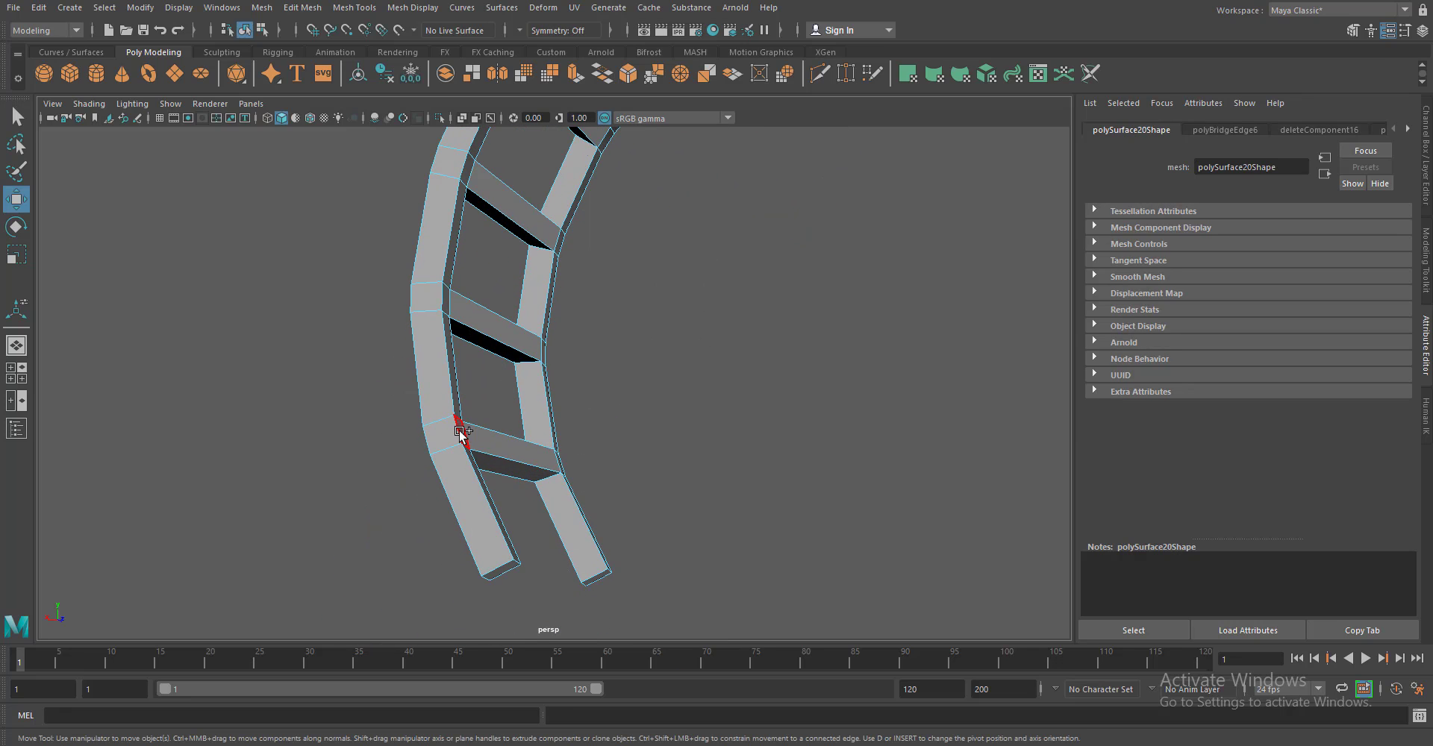
{"action": "scroll", "scroll_direction": "down", "scroll_amount": 3}
{"action": "left_click_drag", "start_coordinate": [689, 492], "coordinate": [654, 249]}
{"action": "scroll", "scroll_direction": "down", "scroll_amount": 3}
{"action": "key", "text": "F8"}
{"action": "key", "text": "f"}
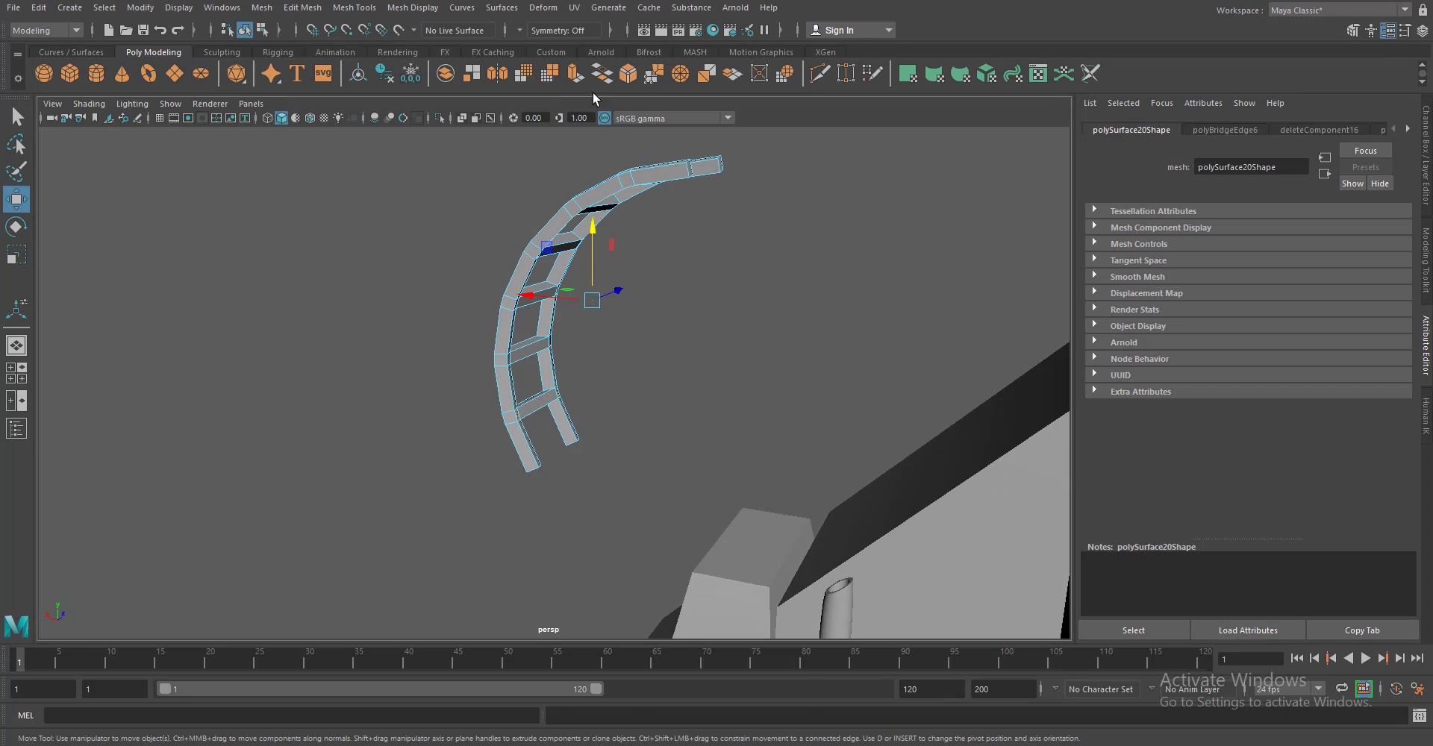
{"action": "key", "text": "ctrl+e"}
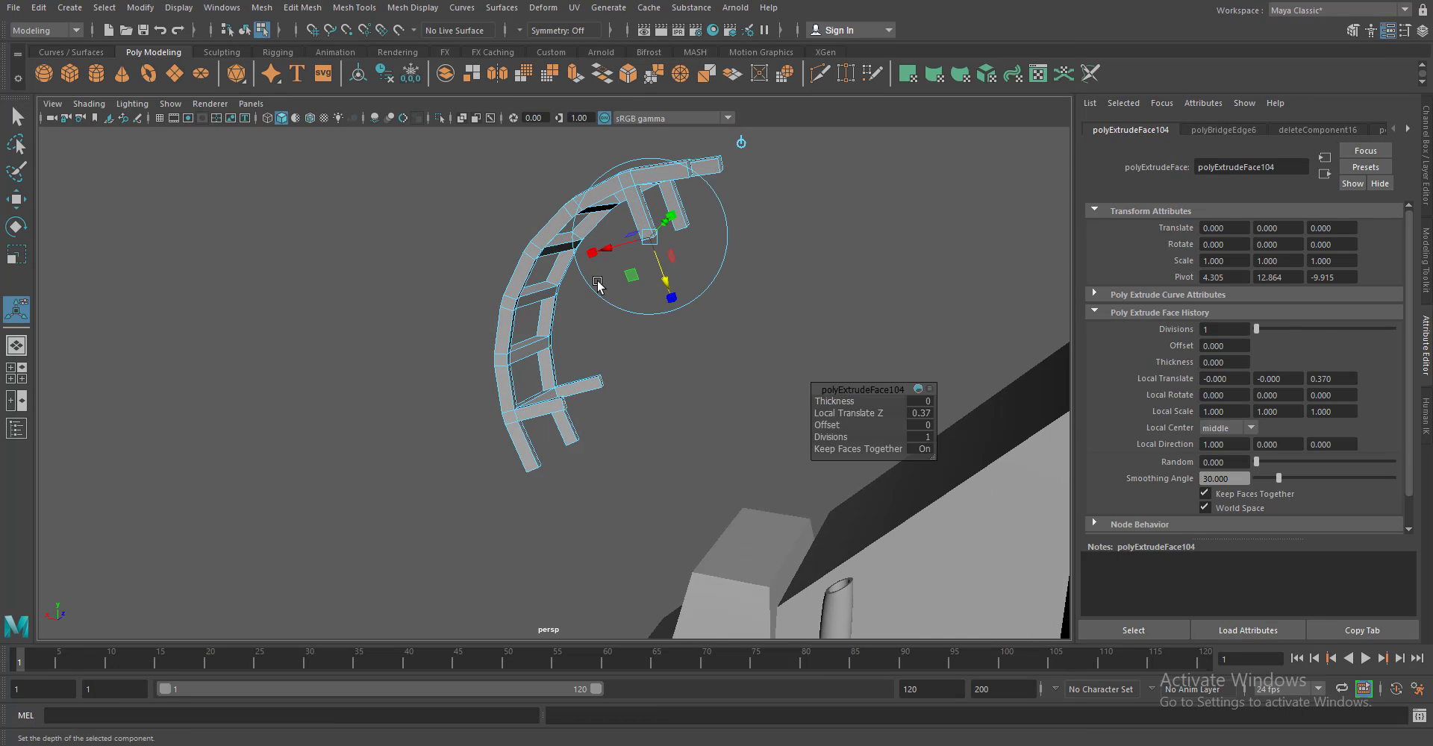
{"action": "key", "text": "F8"}
Lower the ladder down onto the horizontal tank's surface
{"action": "scroll", "scroll_direction": "down", "scroll_amount": 3}
{"action": "left_click_drag", "start_coordinate": [618, 406], "coordinate": [575, 403]}
{"action": "key", "text": "w"}
{"action": "key", "text": "f"}
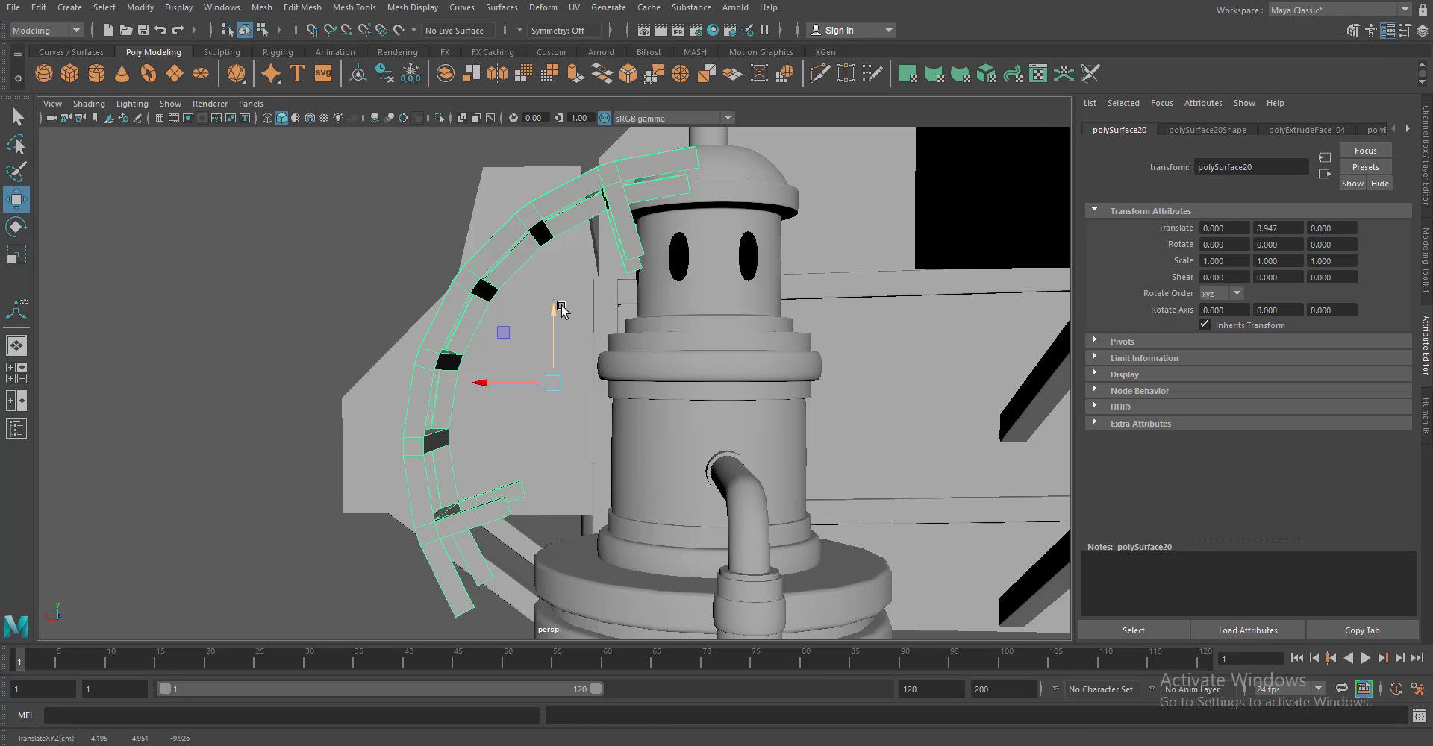
{"action": "left_click_drag", "start_coordinate": [560, 304], "coordinate": [560, 328]}
{"action": "scroll", "scroll_direction": "down", "scroll_amount": 3}
{"action": "key", "text": "f"}
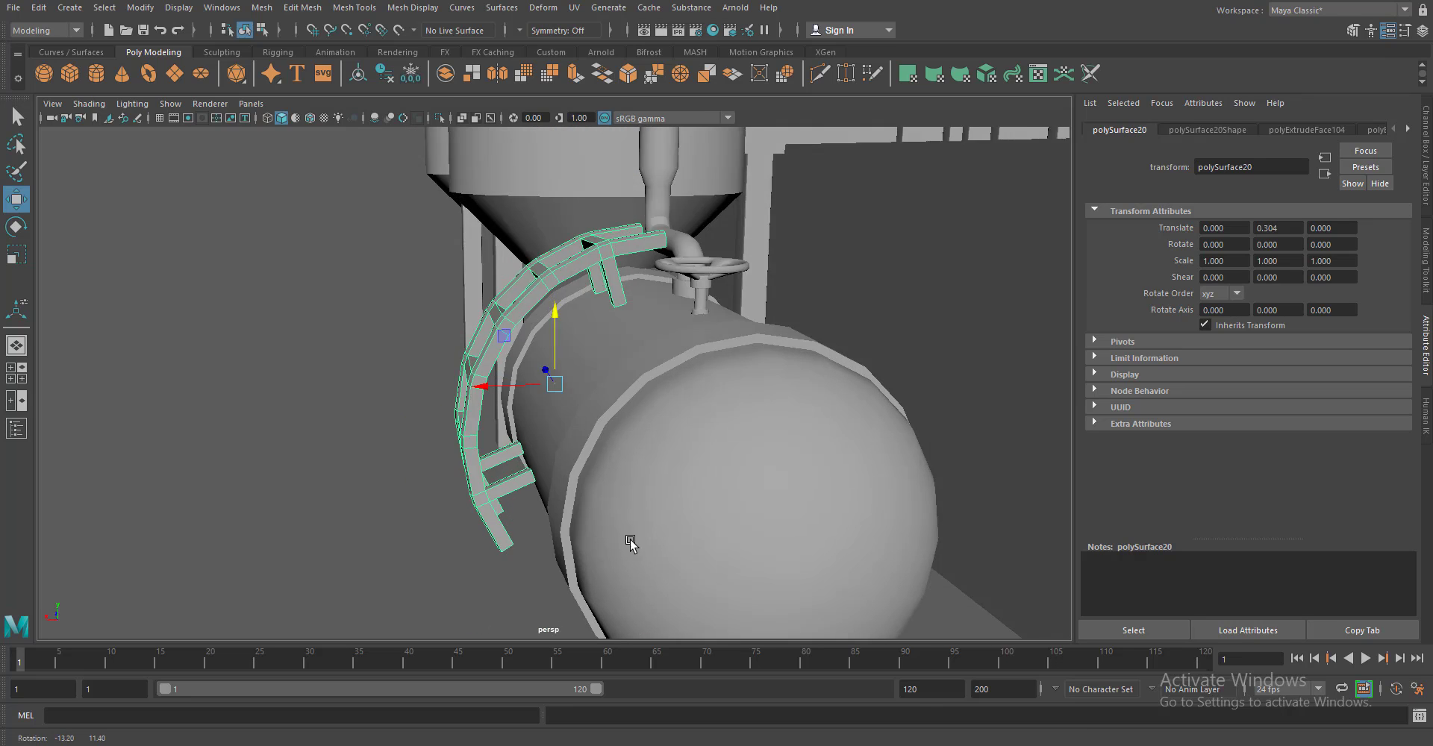
{"action": "left_click_drag", "start_coordinate": [634, 544], "coordinate": [567, 418]}
{"action": "left_click_drag", "start_coordinate": [554, 328], "coordinate": [528, 403]}
Clear the selection and save the scene
{"action": "scroll", "scroll_direction": "down", "scroll_amount": 3}
{"action": "left_click", "coordinate": [796, 518]}
{"action": "left_click_drag", "start_coordinate": [797, 518], "coordinate": [931, 505]}
{"action": "key", "text": "ctrl+s"}
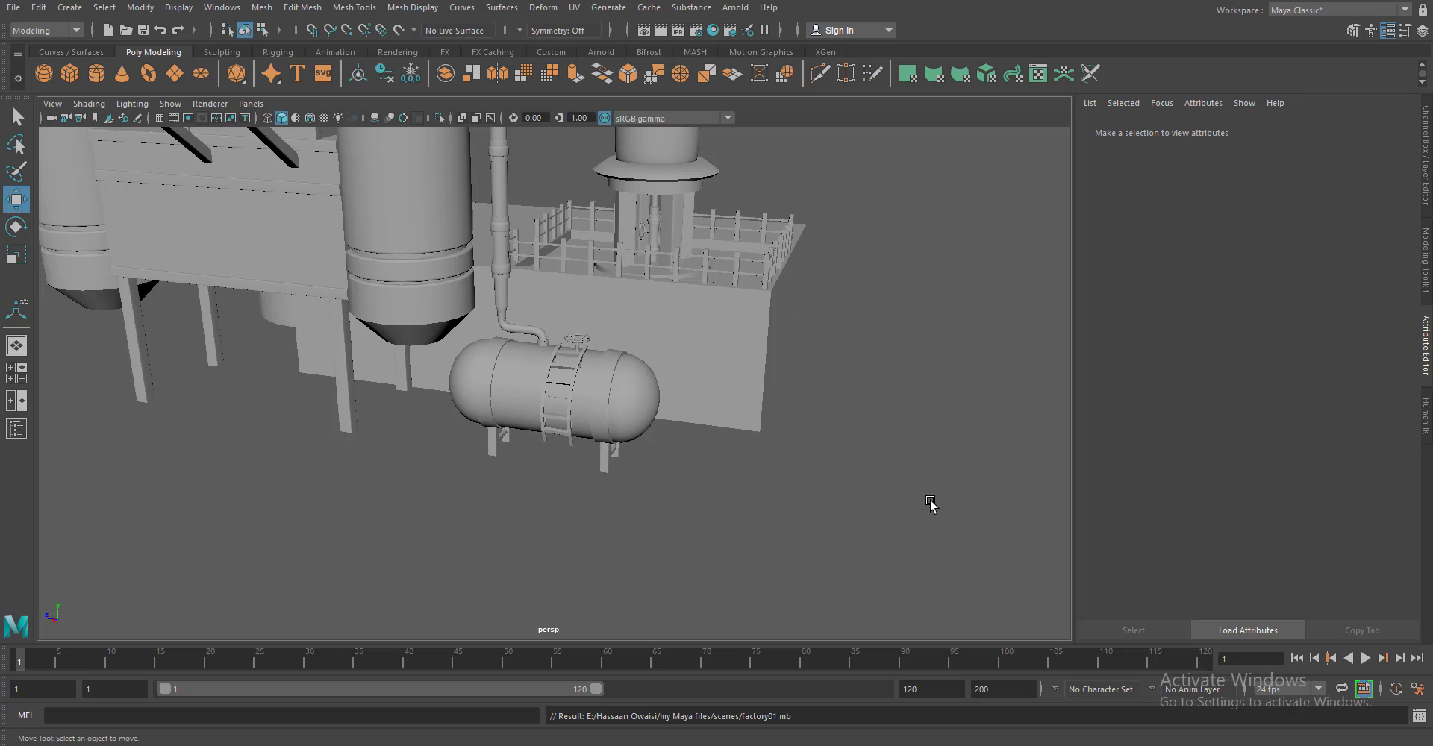
Duplicate the tank with its valve wheel and position the copy beside the plant in top view
{"action": "left_click", "coordinate": [611, 469]}
{"action": "key", "text": "q"}
{"action": "key", "text": "f"}
{"action": "left_click", "coordinate": [592, 312]}
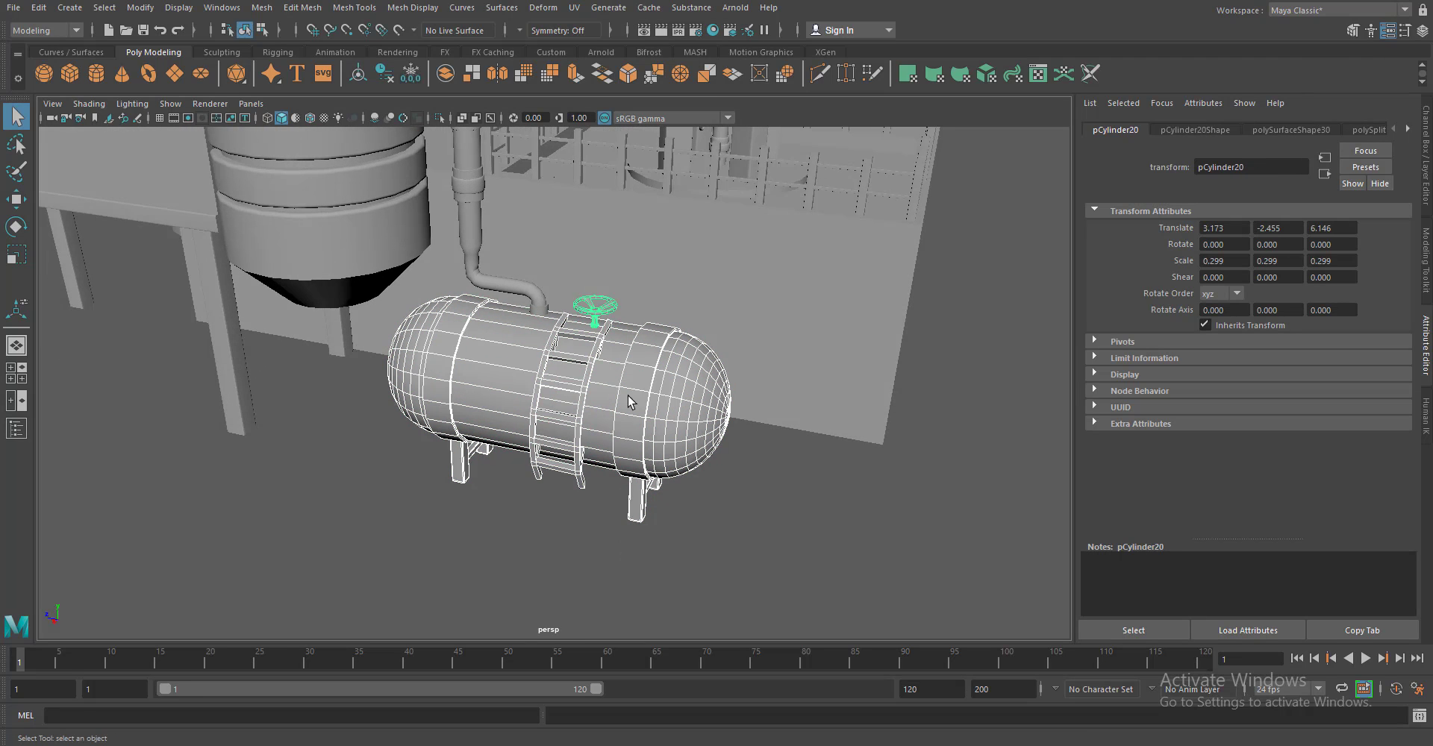
{"action": "left_click_drag", "start_coordinate": [629, 396], "coordinate": [458, 333]}
{"action": "scroll", "scroll_direction": "down", "scroll_amount": 3}
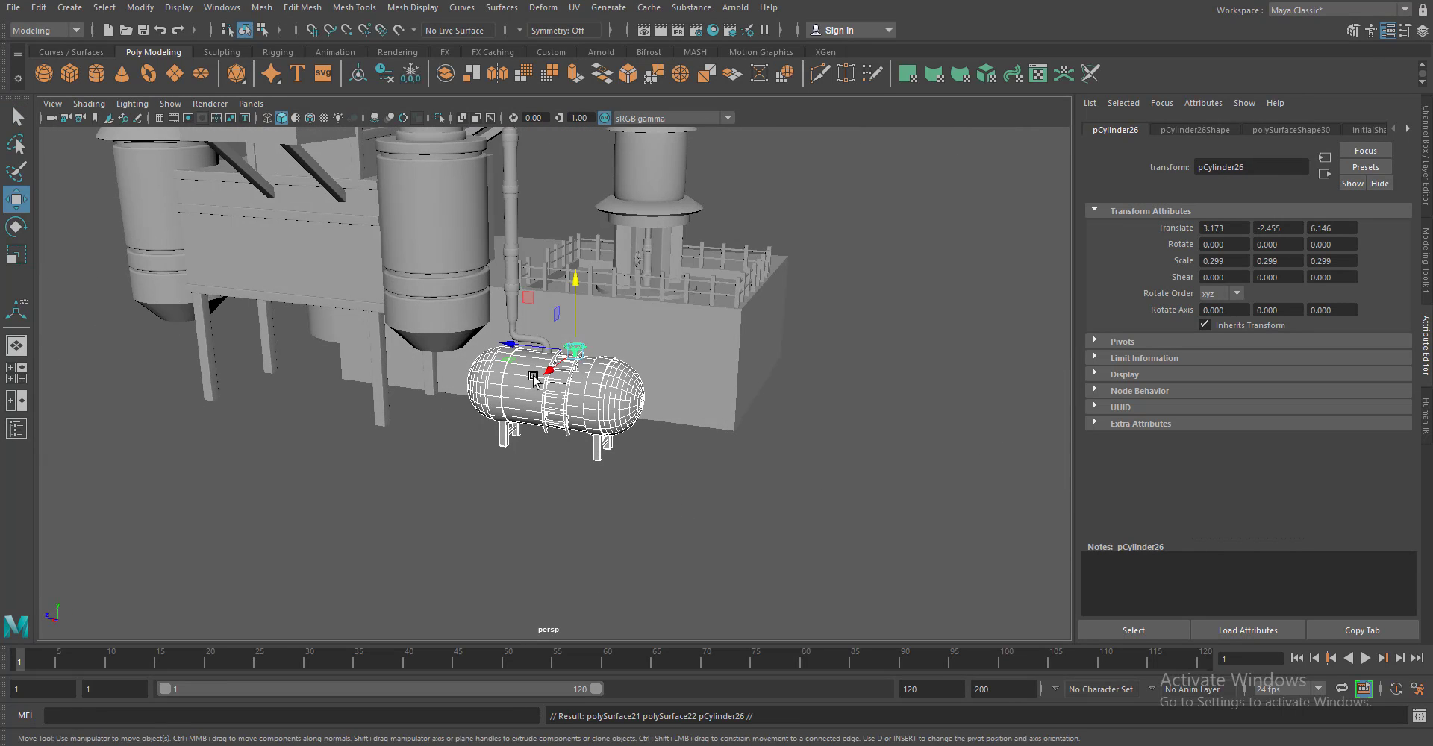
{"action": "left_click_drag", "start_coordinate": [549, 371], "coordinate": [750, 377]}
{"action": "key", "text": "space"}
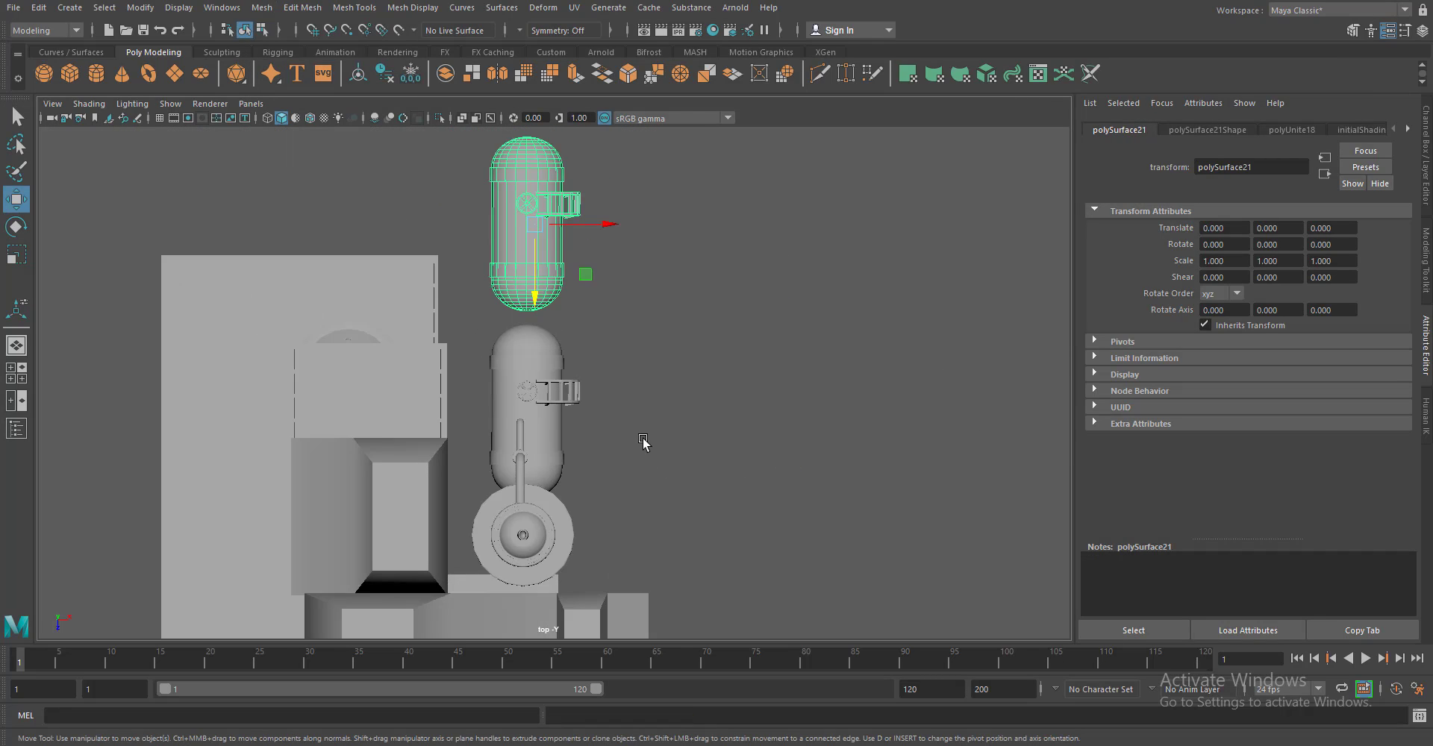
{"action": "left_click_drag", "start_coordinate": [643, 443], "coordinate": [858, 283]}
{"action": "left_click_drag", "start_coordinate": [858, 272], "coordinate": [485, 273]}
{"action": "left_click_drag", "start_coordinate": [522, 313], "coordinate": [657, 321]}
Show wireframe on shaded and turn the tank copy around
{"action": "scroll", "scroll_direction": "down", "scroll_amount": 3}
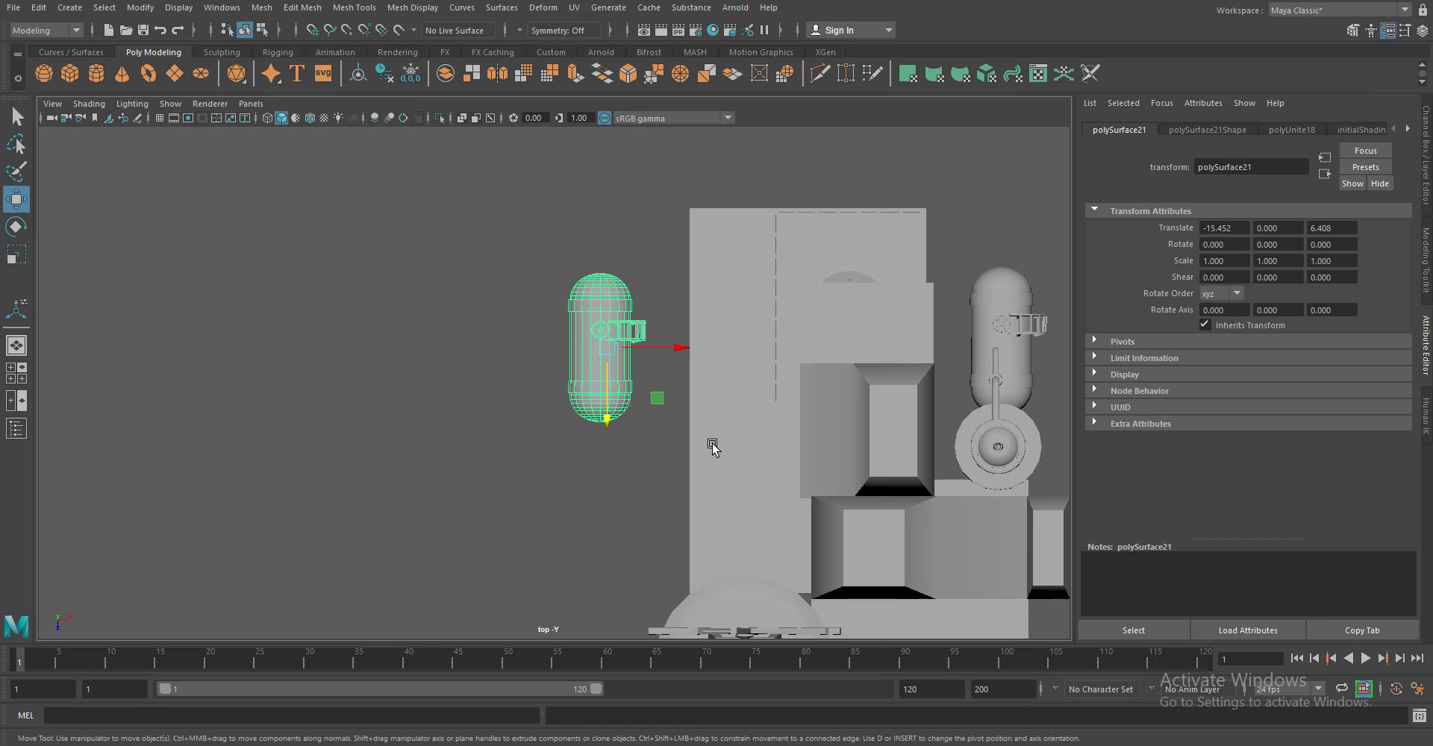
{"action": "scroll", "scroll_direction": "down", "scroll_amount": 3}
{"action": "left_click", "coordinate": [310, 118]}
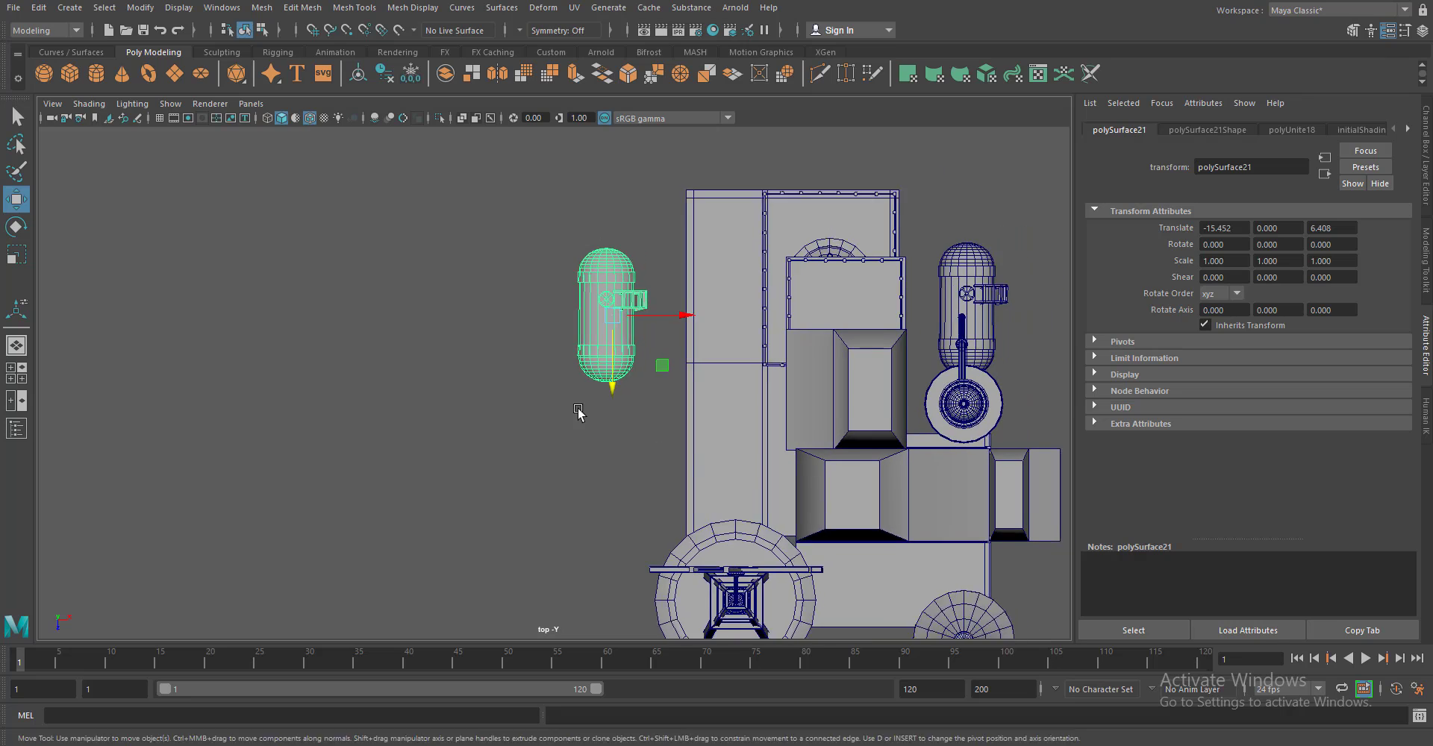
{"action": "scroll", "scroll_direction": "down", "scroll_amount": 3}
{"action": "left_click_drag", "start_coordinate": [606, 394], "coordinate": [533, 321]}
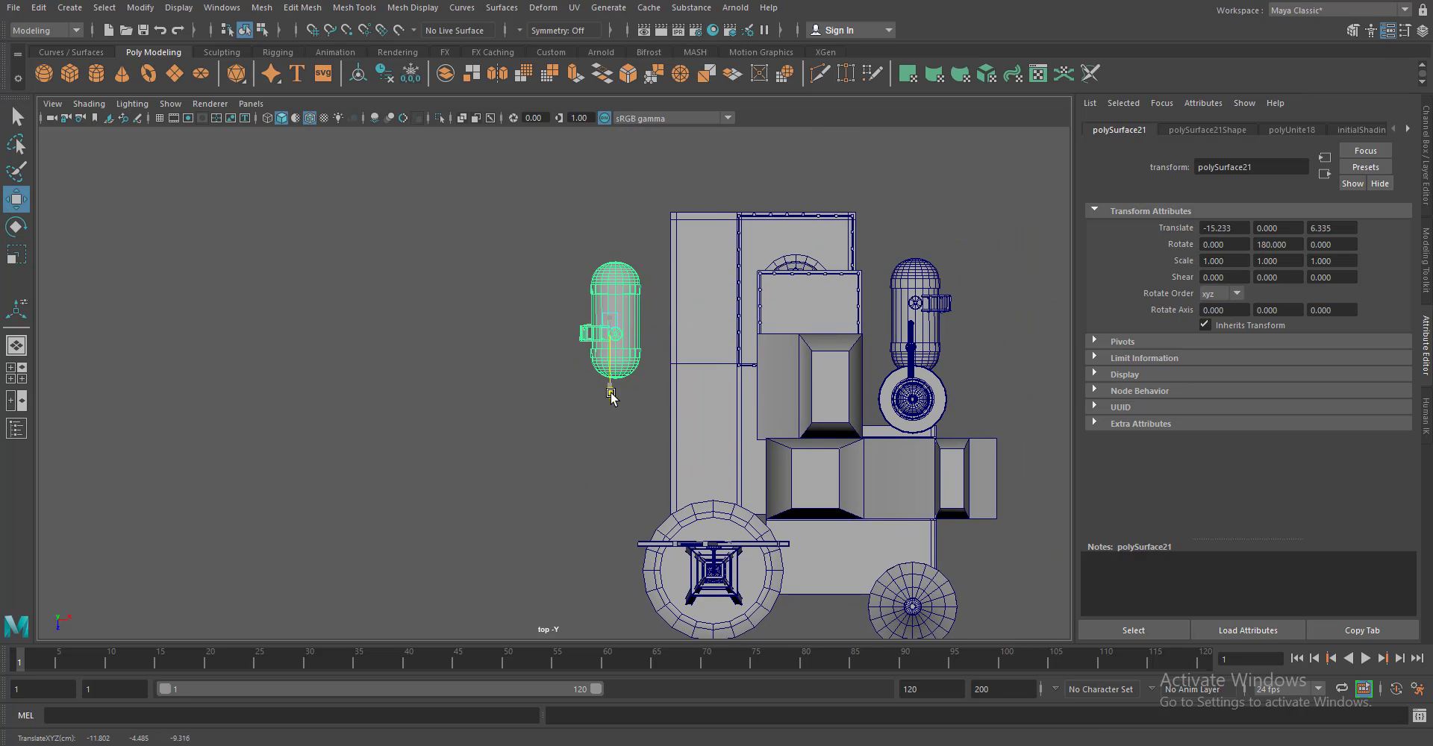
Duplicate the tank again, placing a second copy below the first
{"action": "key", "text": "ctrl+d"}
{"action": "left_click_drag", "start_coordinate": [616, 415], "coordinate": [613, 511]}
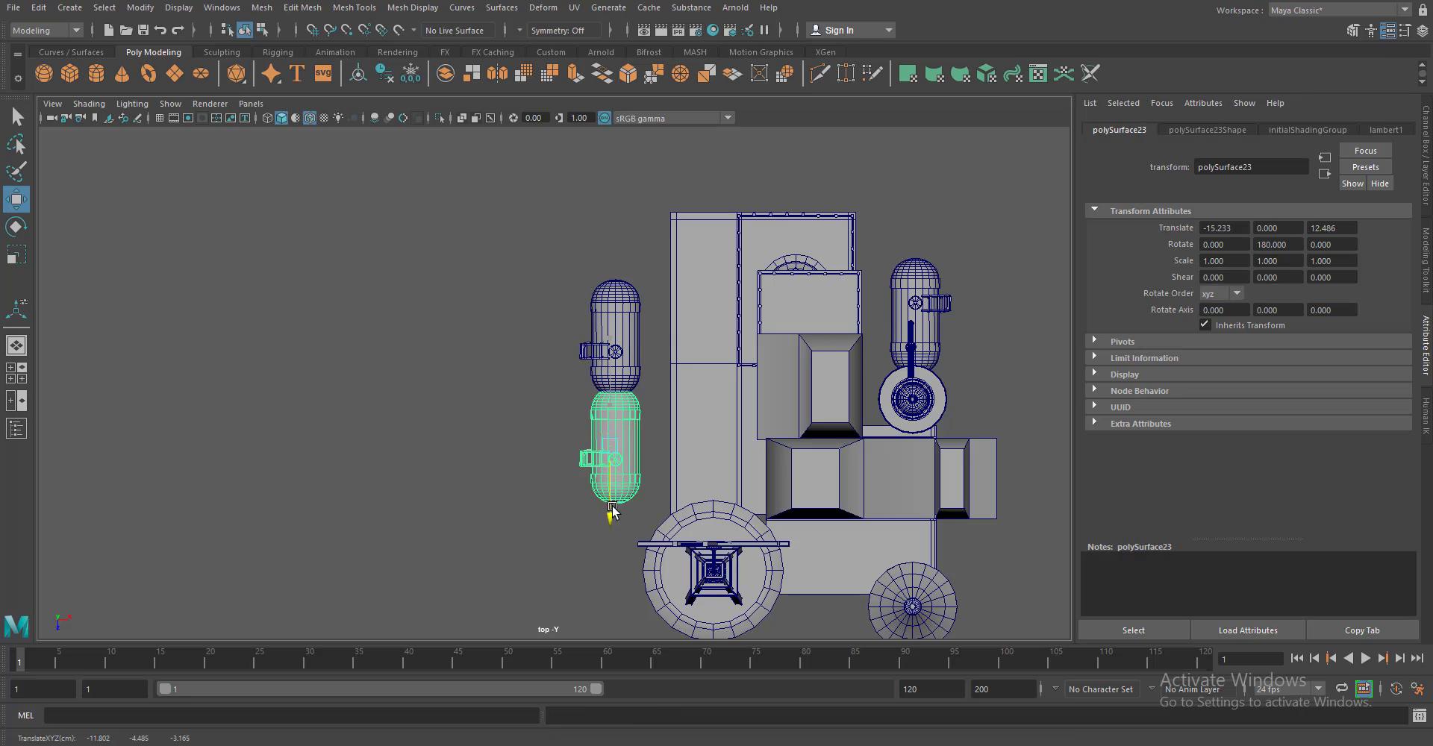
{"action": "left_click_drag", "start_coordinate": [707, 503], "coordinate": [768, 464]}
{"action": "scroll", "scroll_direction": "up", "scroll_amount": 3}
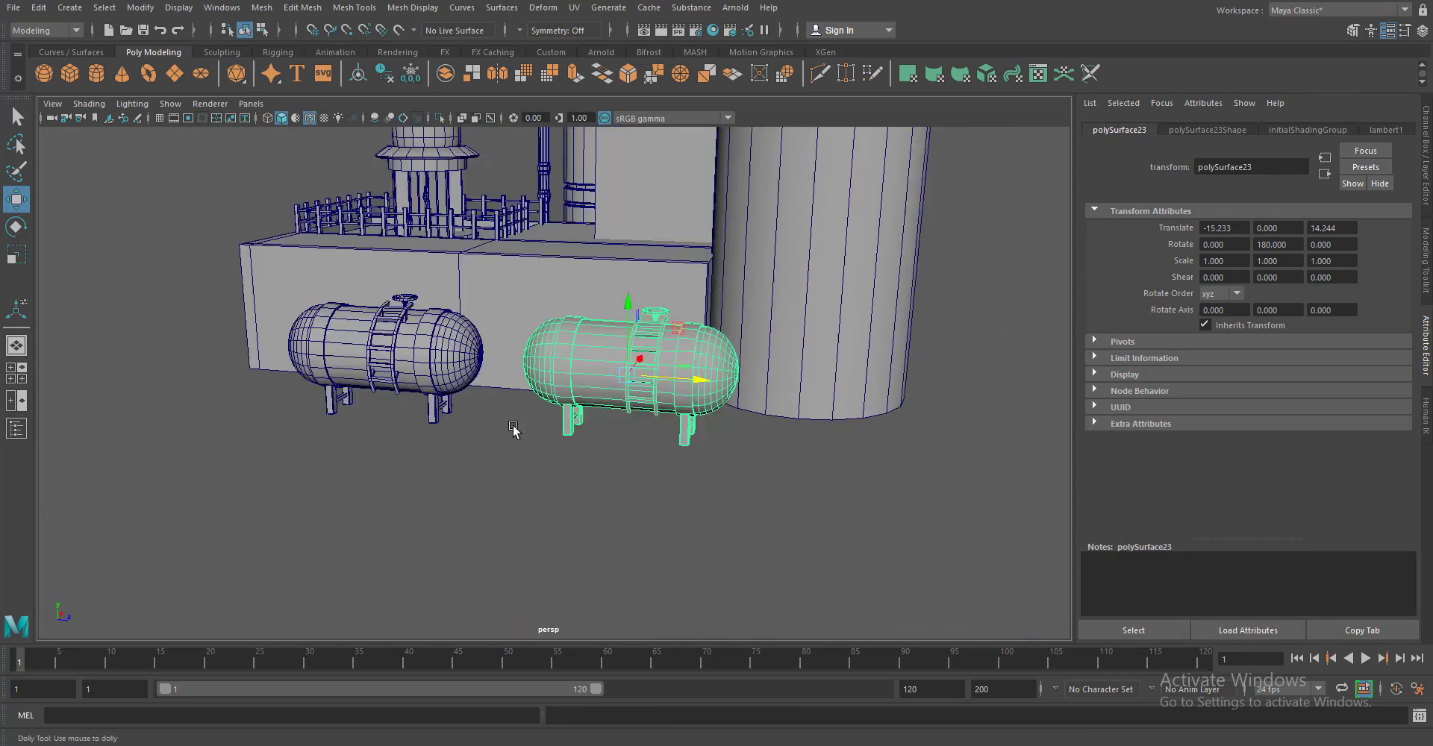
{"action": "scroll", "scroll_direction": "up", "scroll_amount": 3}
{"action": "scroll", "scroll_direction": "down", "scroll_amount": 3}
Separate the right and left tanks into individual pieces with Mesh > Separate
{"action": "left_click", "coordinate": [262, 8]}
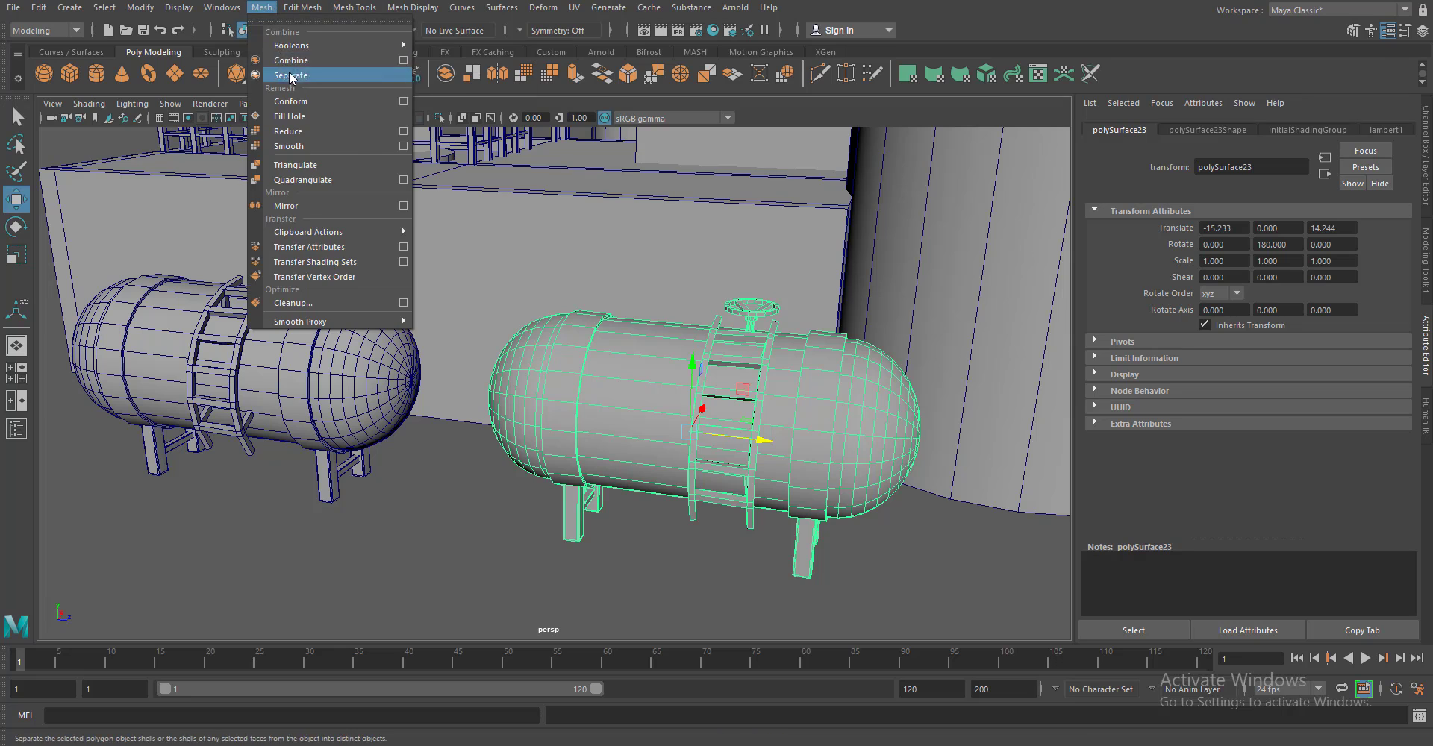
{"action": "left_click", "coordinate": [298, 78]}
{"action": "left_click", "coordinate": [246, 358]}
{"action": "left_click", "coordinate": [262, 8]}
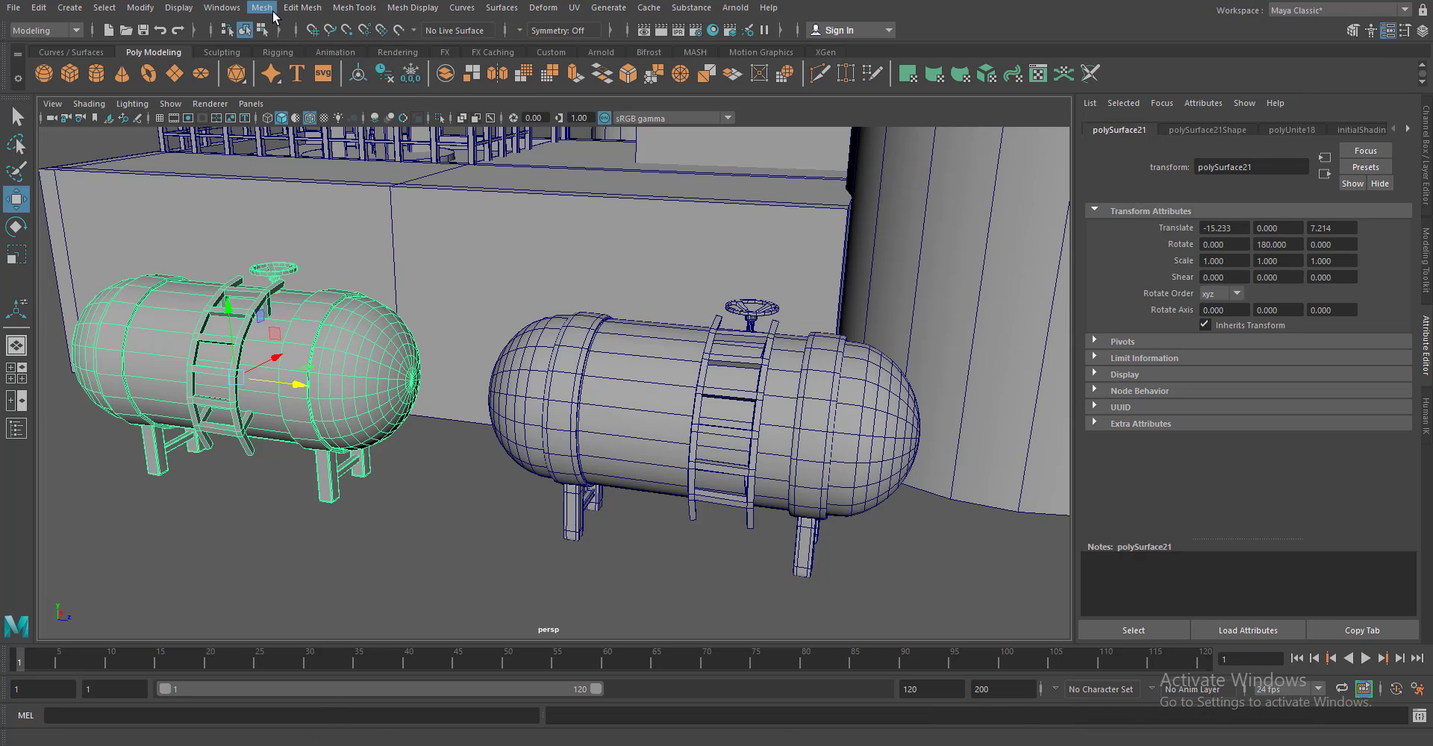
{"action": "left_click", "coordinate": [298, 77]}
{"action": "key", "text": "ctrl+z"}
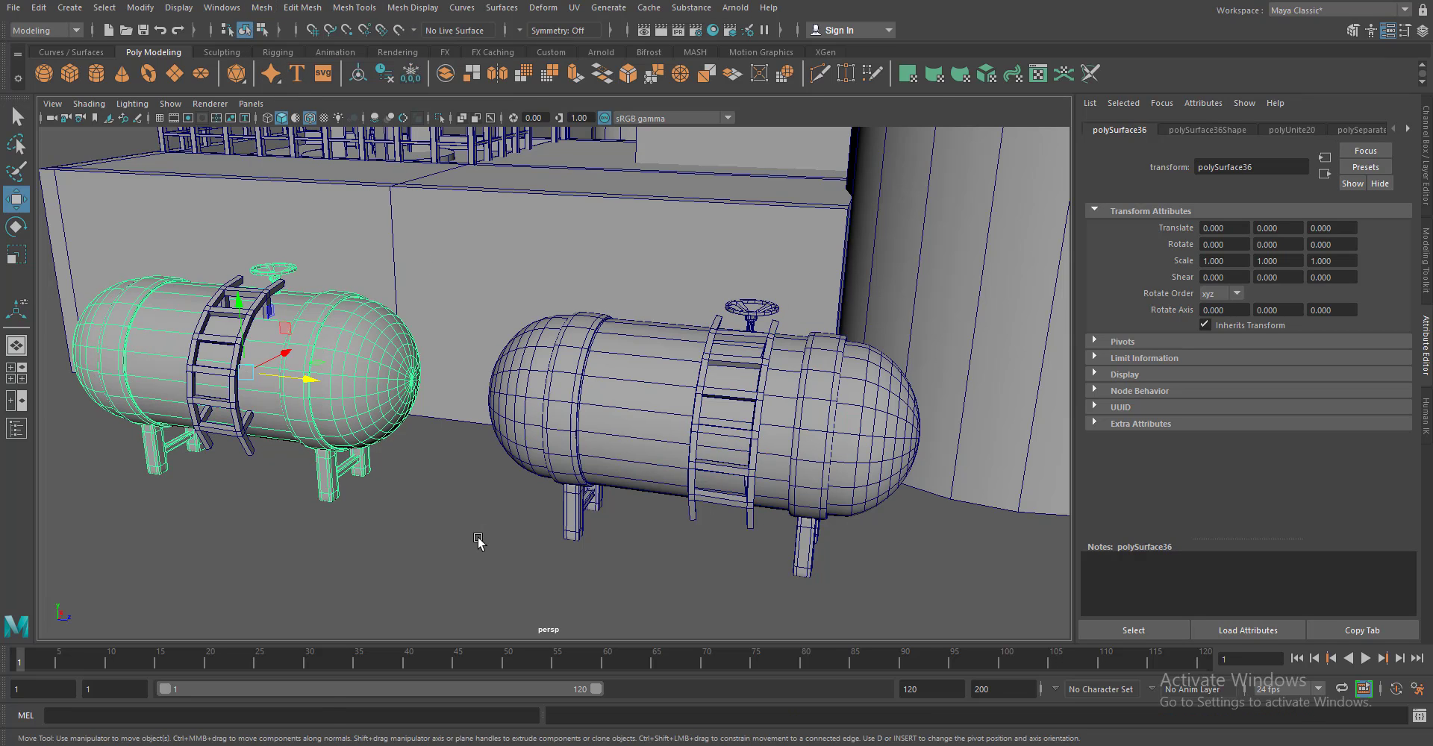
Scale up the left tank body uniformly
{"action": "scroll", "scroll_direction": "down", "scroll_amount": 3}
{"action": "scroll", "scroll_direction": "up", "scroll_amount": 3}
{"action": "key", "text": "r"}
{"action": "left_click_drag", "start_coordinate": [394, 515], "coordinate": [453, 549]}
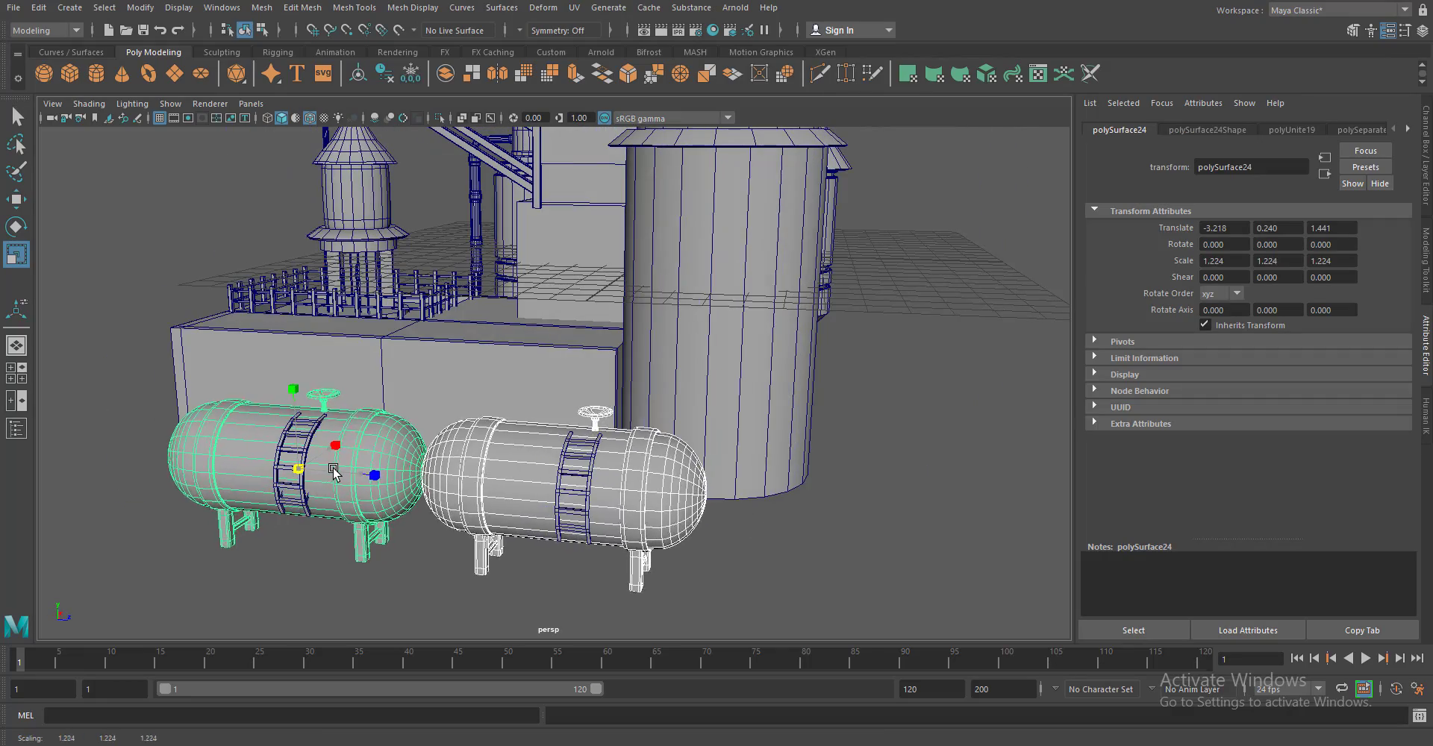
Shrink the right tank's ladder slightly and rotate it to fit along the tank
{"action": "key", "text": "w"}
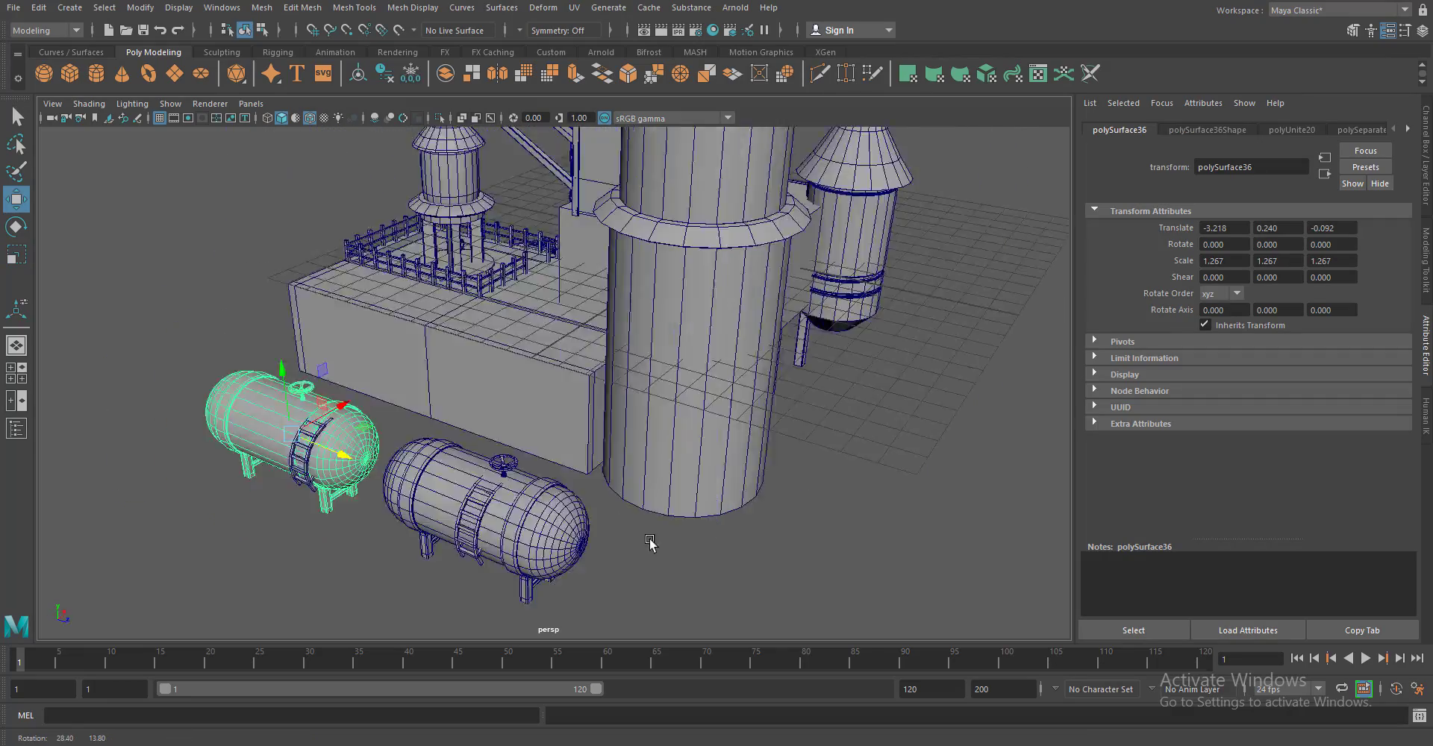
{"action": "left_click_drag", "start_coordinate": [448, 471], "coordinate": [422, 502]}
{"action": "left_click", "coordinate": [616, 539]}
{"action": "key", "text": "f"}
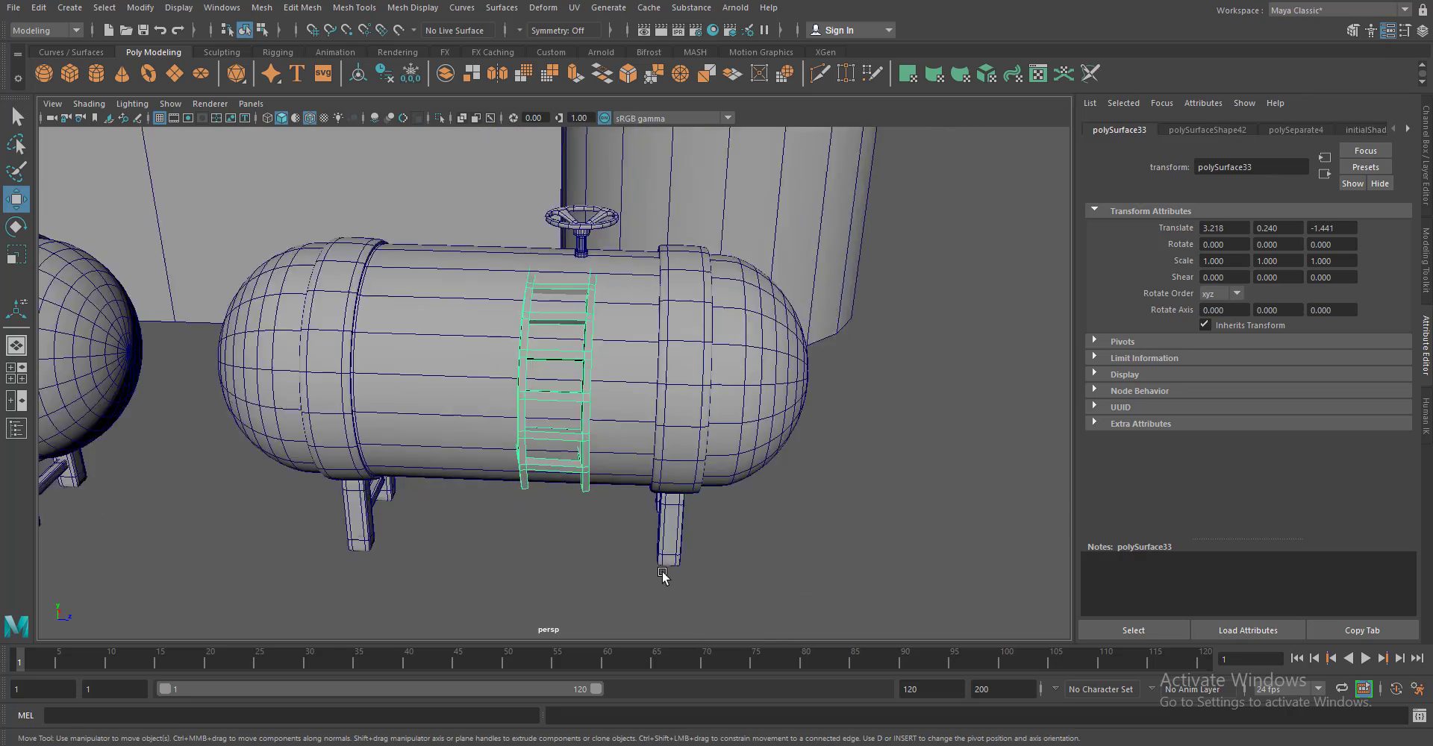
{"action": "left_click_drag", "start_coordinate": [662, 577], "coordinate": [544, 494]}
{"action": "key", "text": "r"}
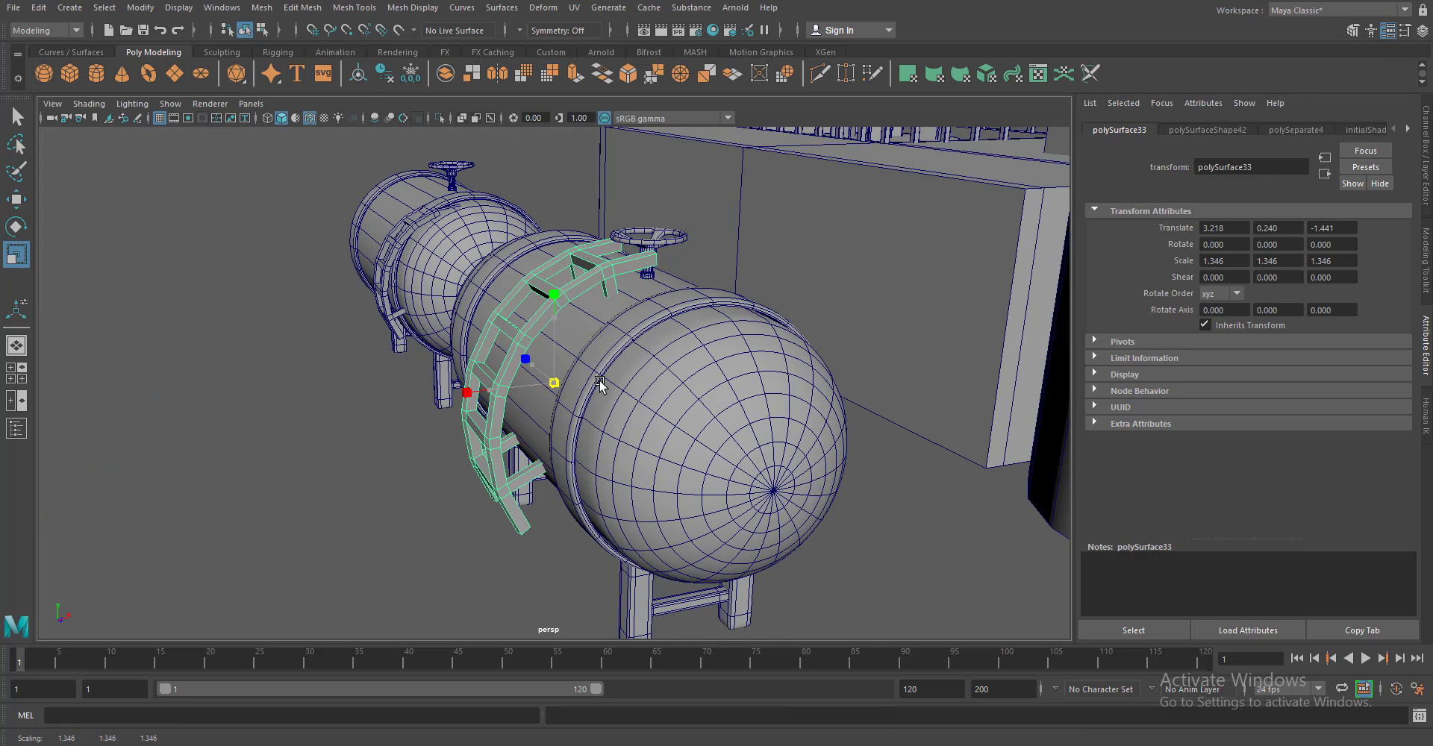
{"action": "left_click_drag", "start_coordinate": [599, 383], "coordinate": [586, 385]}
{"action": "left_click_drag", "start_coordinate": [586, 384], "coordinate": [623, 381]}
{"action": "key", "text": "e"}
{"action": "left_click_drag", "start_coordinate": [556, 322], "coordinate": [540, 320]}
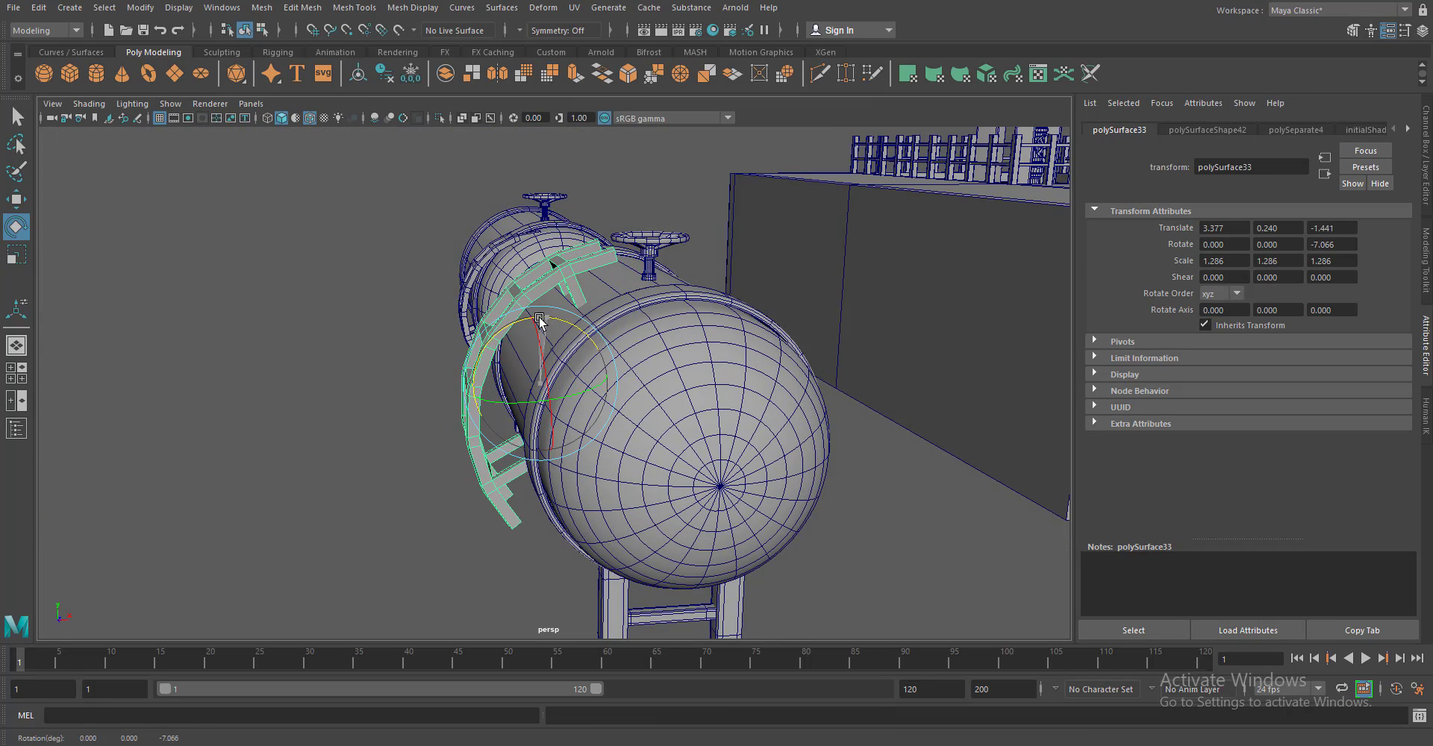
{"action": "scroll", "scroll_direction": "down", "scroll_amount": 3}
{"action": "left_click_drag", "start_coordinate": [656, 489], "coordinate": [352, 419]}
{"action": "key", "text": "w"}
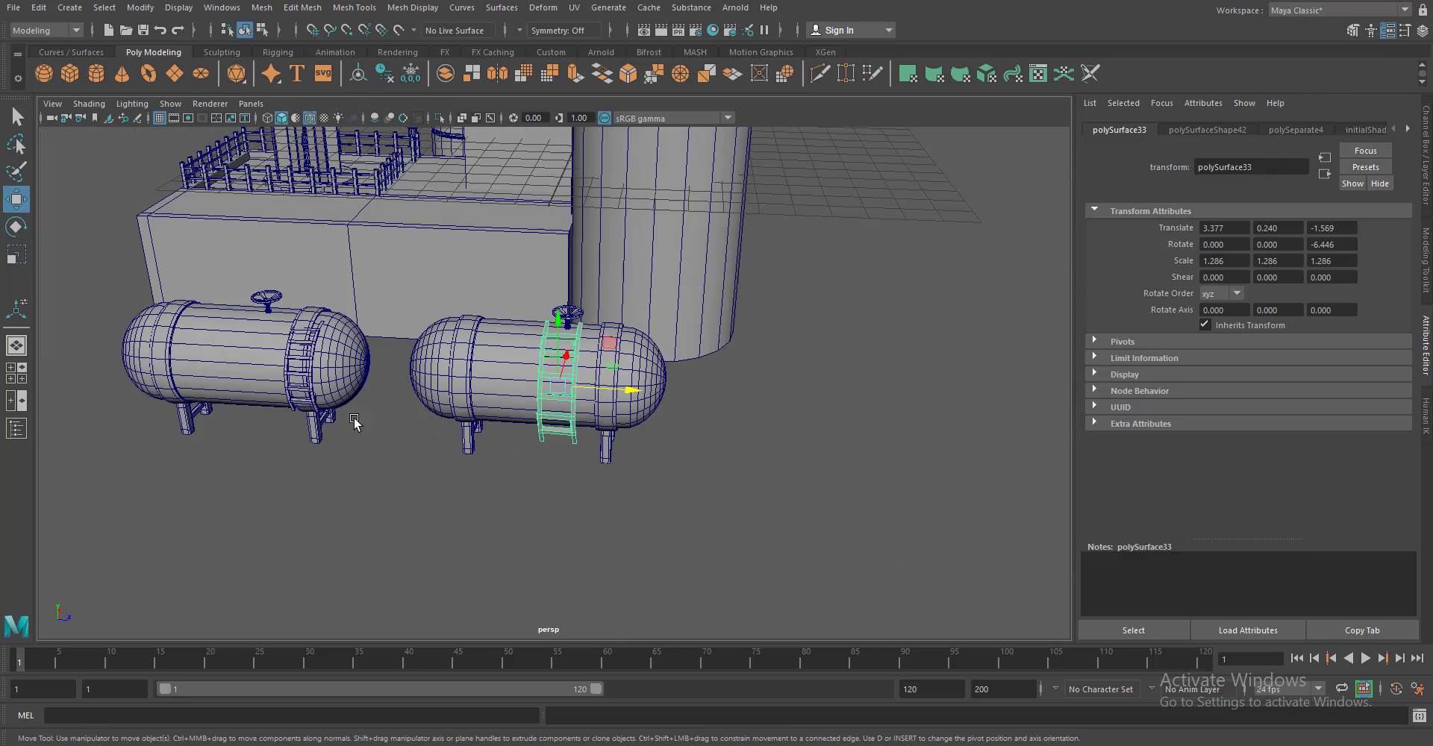
Delete the left tank's ladder and view the whole plant
{"action": "left_click", "coordinate": [306, 389]}
{"action": "key", "text": "Delete"}
{"action": "left_click", "coordinate": [581, 399]}
{"action": "scroll", "scroll_direction": "up", "scroll_amount": 3}
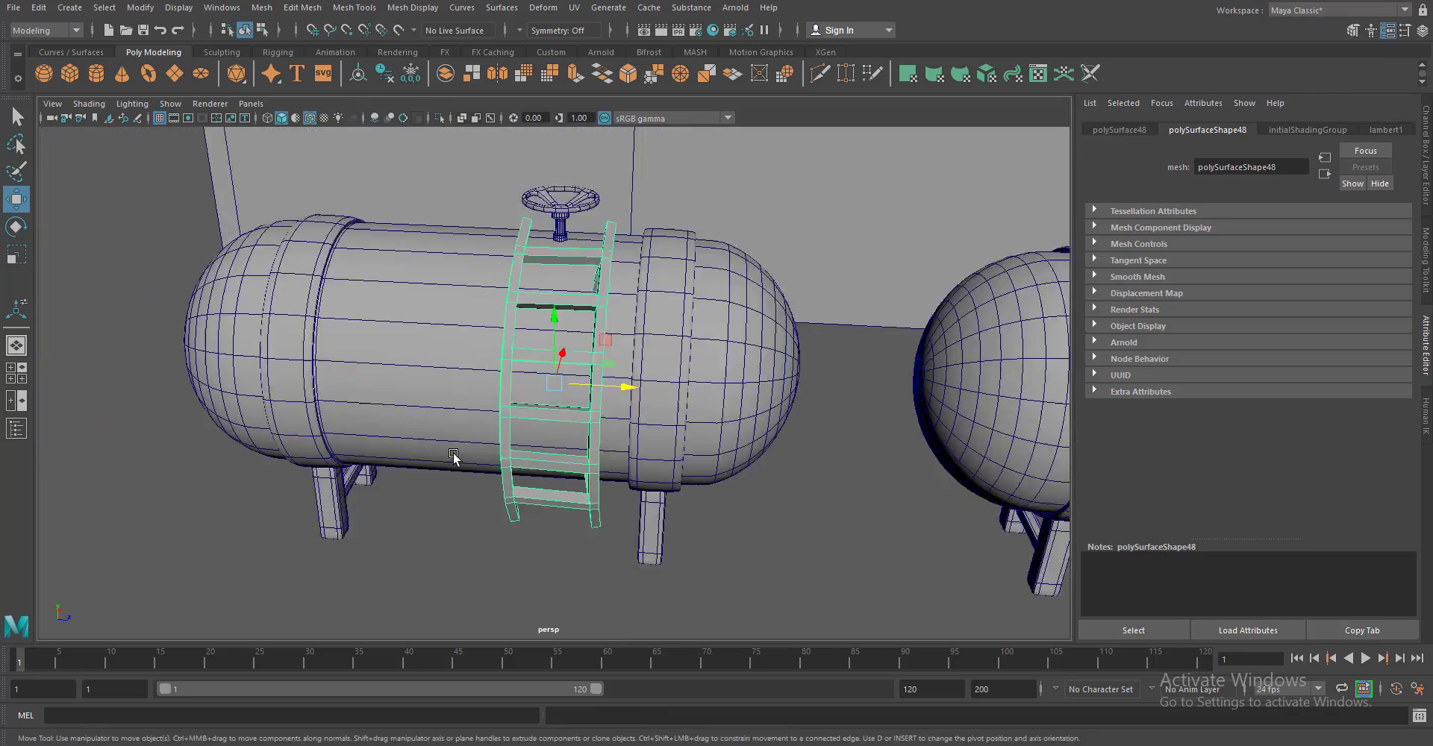
{"action": "left_click_drag", "start_coordinate": [624, 384], "coordinate": [618, 393]}
{"action": "scroll", "scroll_direction": "down", "scroll_amount": 3}
{"action": "left_click", "coordinate": [732, 435]}
{"action": "left_click_drag", "start_coordinate": [732, 435], "coordinate": [776, 477]}
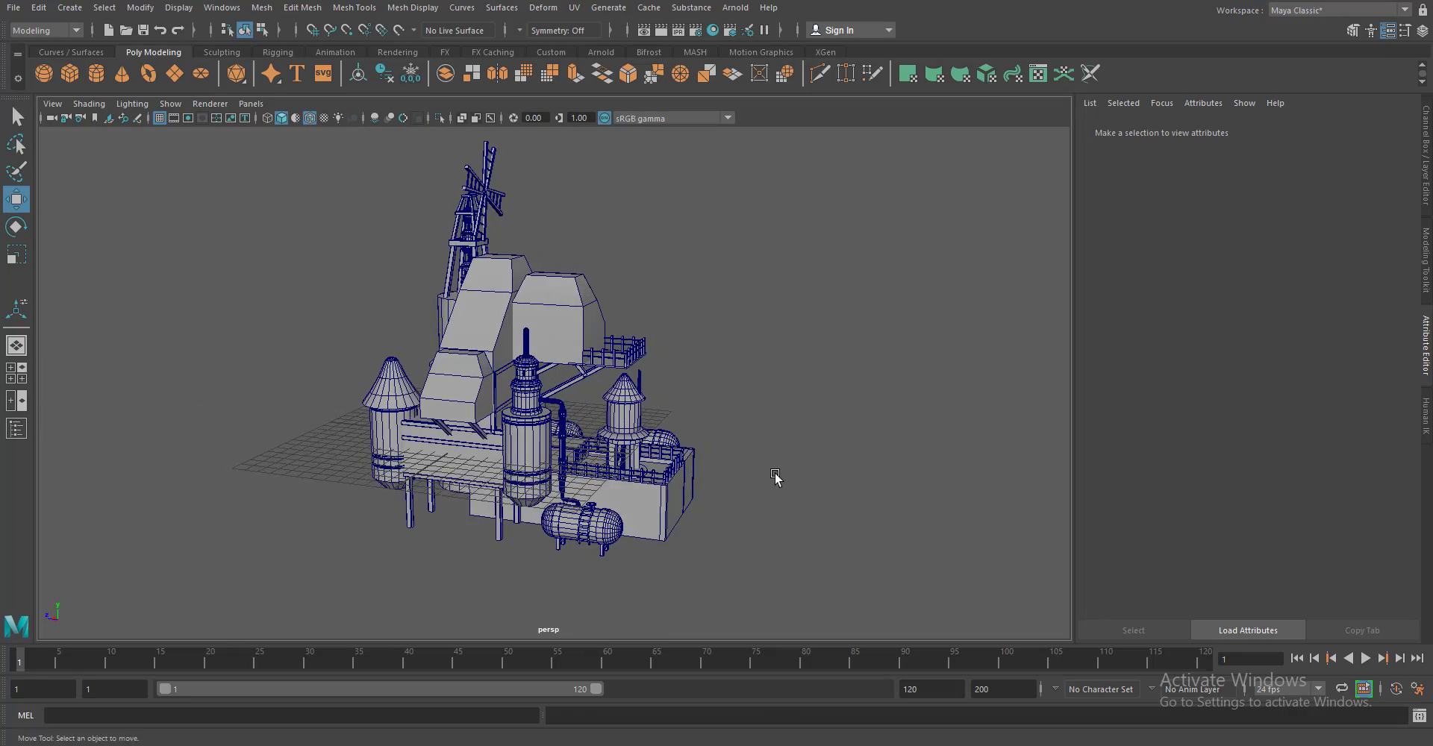
Combine the valve tower's cylinders into one tower mesh
{"action": "left_click_drag", "start_coordinate": [161, 121], "coordinate": [737, 507]}
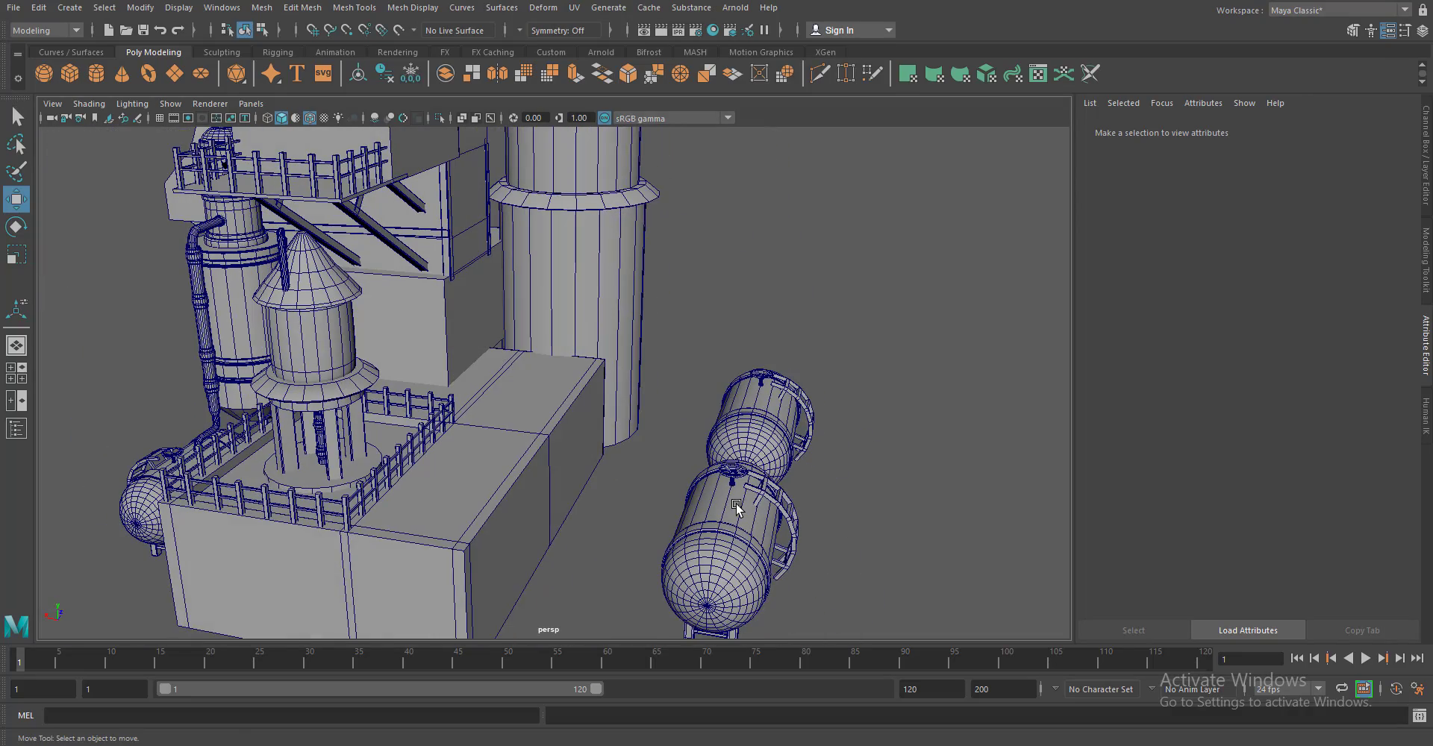
{"action": "left_click_drag", "start_coordinate": [661, 481], "coordinate": [723, 470]}
{"action": "left_click", "coordinate": [383, 283]}
{"action": "left_click", "coordinate": [262, 7]}
{"action": "left_click", "coordinate": [278, 54]}
Move the tower down onto the left tank in the front and back views and adjust its size
{"action": "key", "text": "space"}
{"action": "scroll", "scroll_direction": "down", "scroll_amount": 3}
{"action": "left_click_drag", "start_coordinate": [607, 240], "coordinate": [583, 356]}
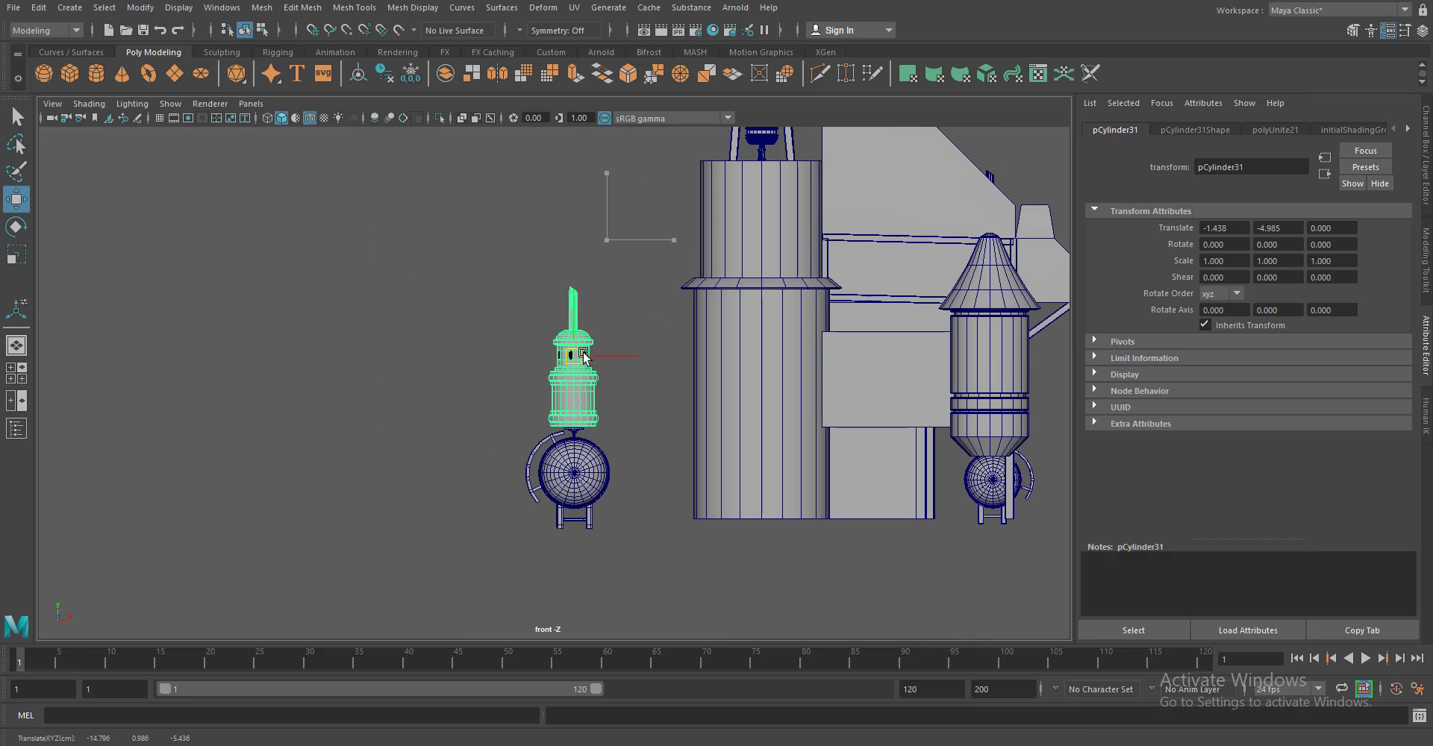
{"action": "scroll", "scroll_direction": "up", "scroll_amount": 3}
{"action": "left_click_drag", "start_coordinate": [586, 367], "coordinate": [661, 282]}
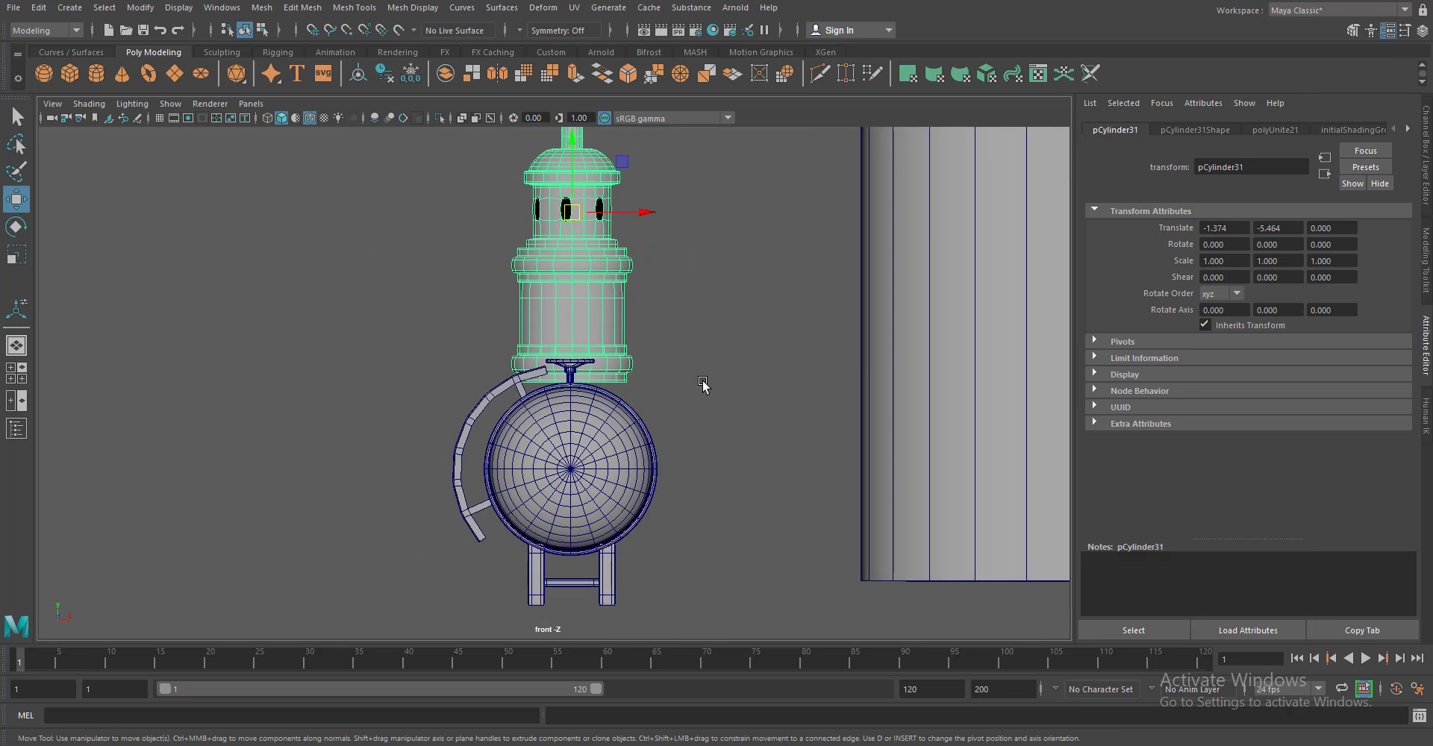
{"action": "key", "text": "r"}
{"action": "left_click_drag", "start_coordinate": [620, 333], "coordinate": [523, 313]}
{"action": "key", "text": "w"}
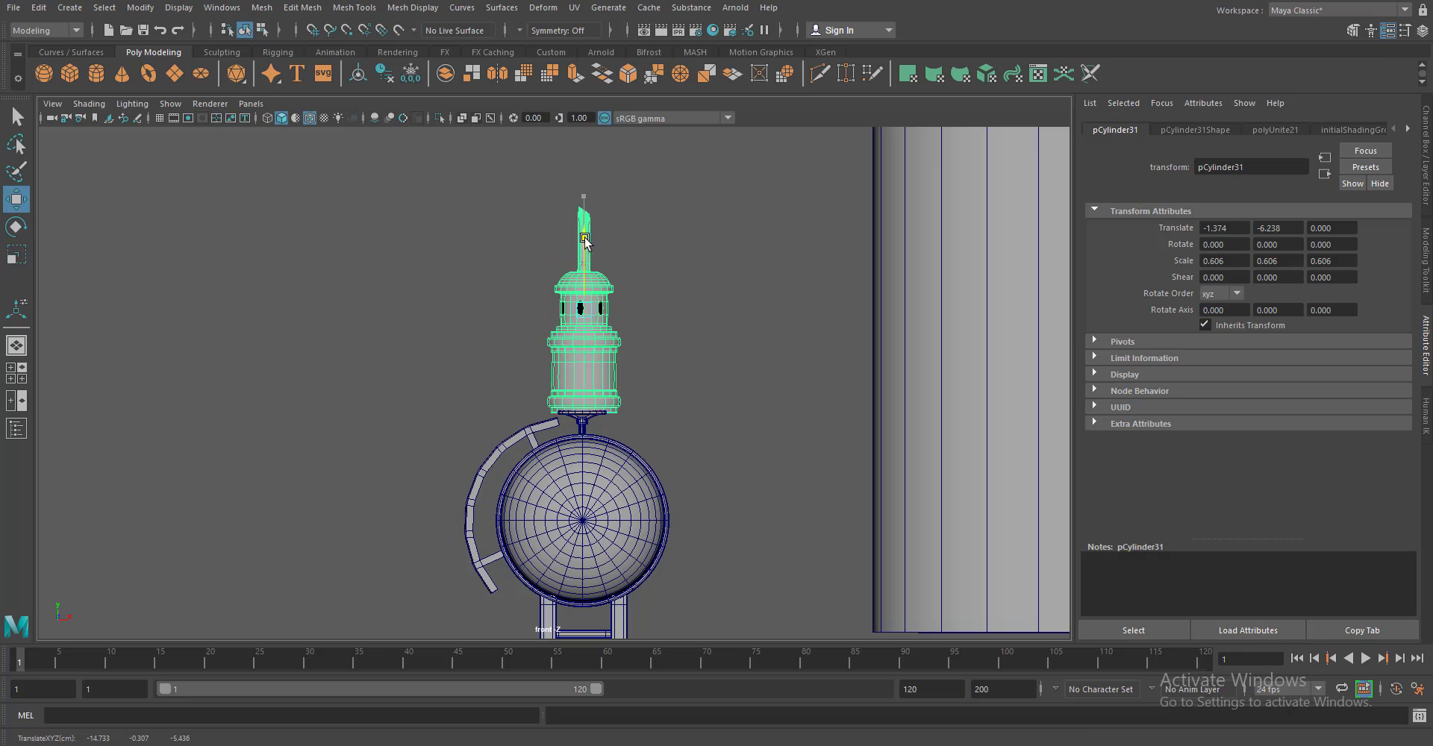
{"action": "key", "text": "space"}
{"action": "left_click_drag", "start_coordinate": [656, 374], "coordinate": [656, 418]}
{"action": "scroll", "scroll_direction": "up", "scroll_amount": 3}
{"action": "key", "text": "f"}
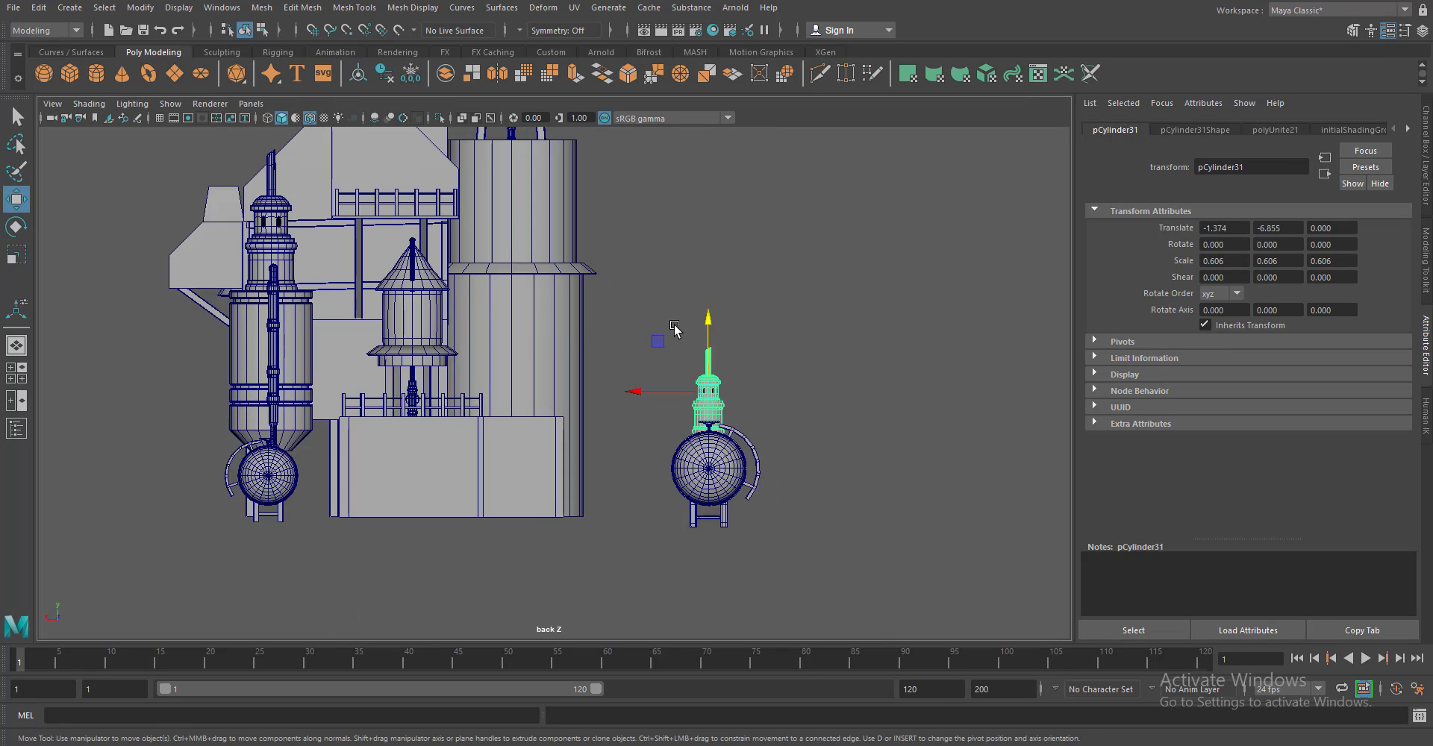
Centre the tower on the left tank, scale it to 0.765, and seat it on top
{"action": "key", "text": "space"}
{"action": "left_click_drag", "start_coordinate": [704, 396], "coordinate": [678, 416]}
{"action": "left_click_drag", "start_coordinate": [678, 416], "coordinate": [579, 163]}
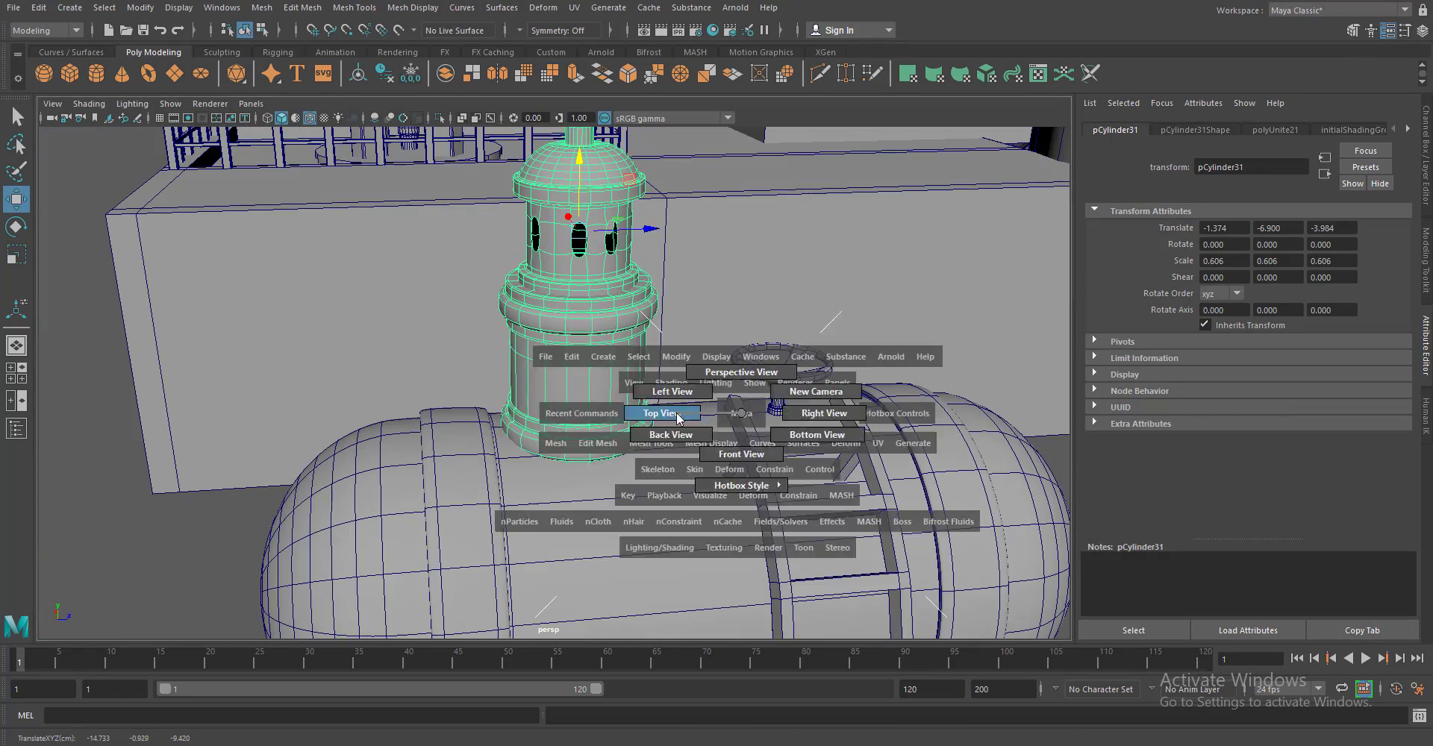
{"action": "left_click_drag", "start_coordinate": [736, 403], "coordinate": [656, 413]}
{"action": "key", "text": "r"}
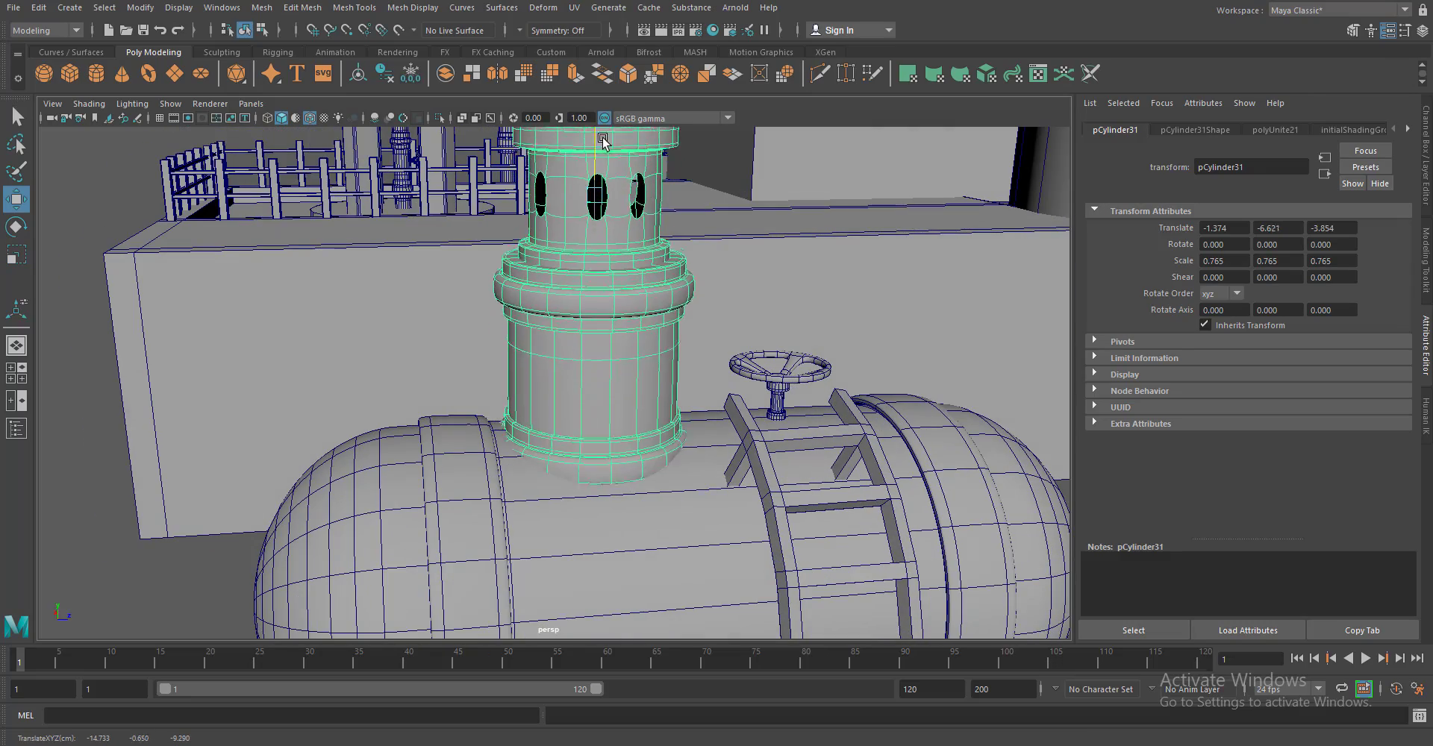
{"action": "left_click_drag", "start_coordinate": [627, 149], "coordinate": [621, 123]}
{"action": "scroll", "scroll_direction": "down", "scroll_amount": 3}
{"action": "left_click", "coordinate": [761, 545]}
{"action": "left_click_drag", "start_coordinate": [761, 544], "coordinate": [695, 538]}
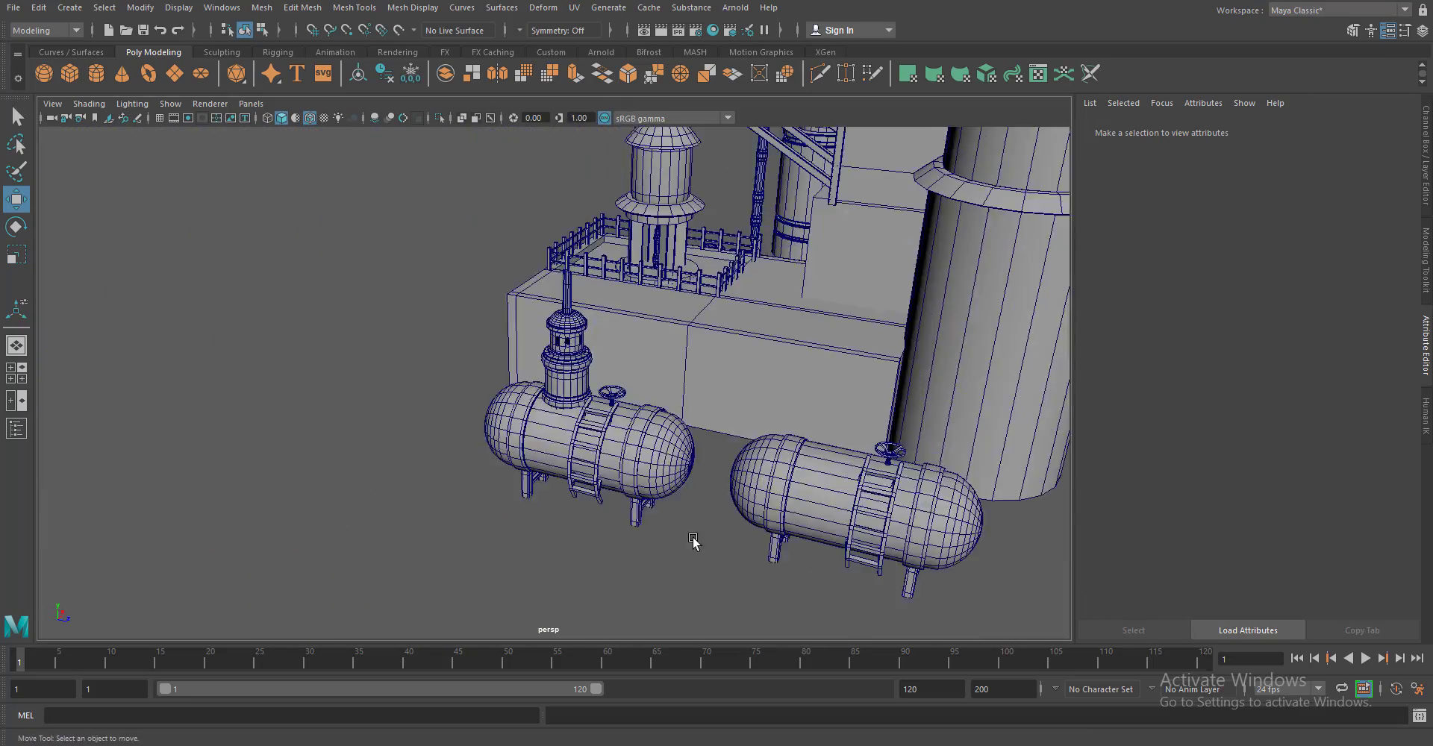
{"action": "scroll", "scroll_direction": "up", "scroll_amount": 3}
Duplicate the tower with Ctrl+D and place the copy on the right tank
{"action": "left_click", "coordinate": [453, 377]}
{"action": "key", "text": "ctrl+d"}
{"action": "left_click_drag", "start_coordinate": [506, 481], "coordinate": [857, 364]}
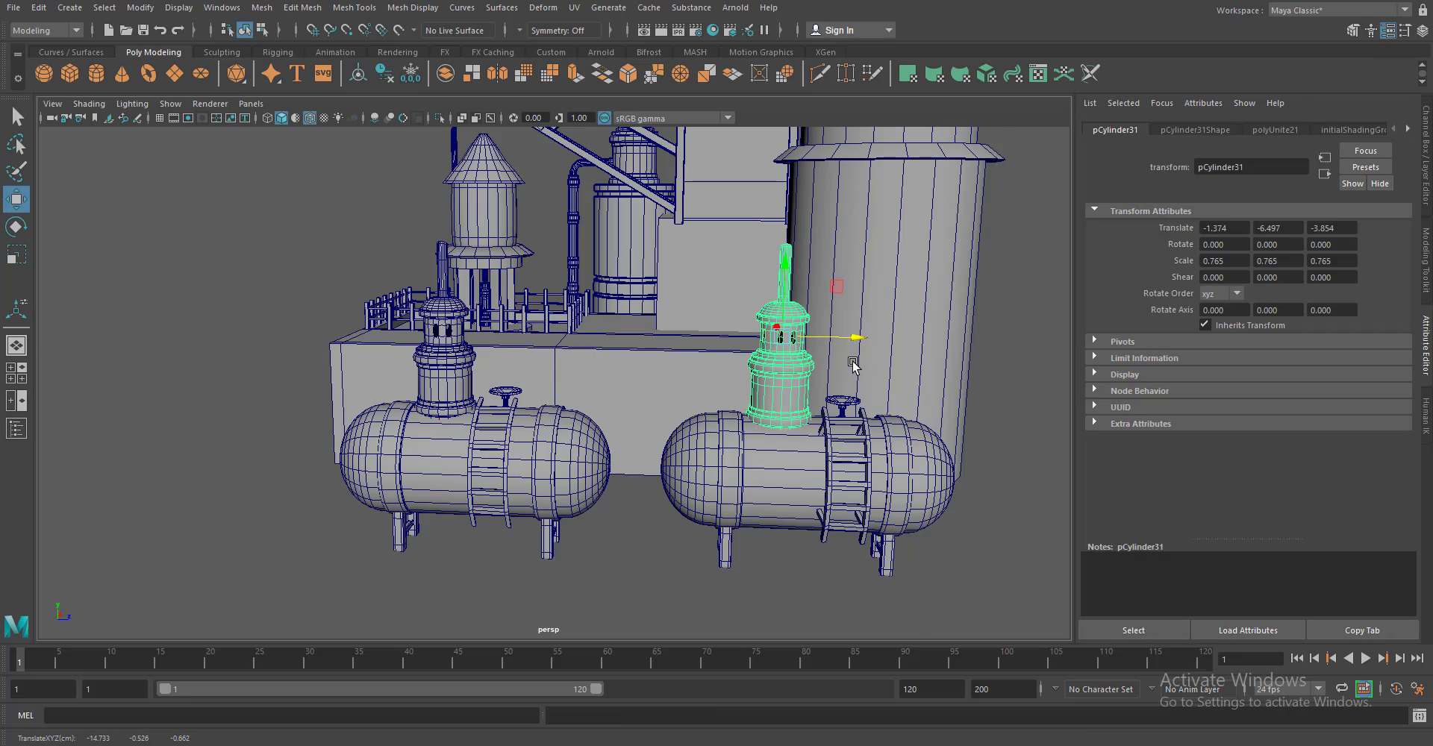
{"action": "key", "text": "f"}
{"action": "left_click", "coordinate": [969, 582]}
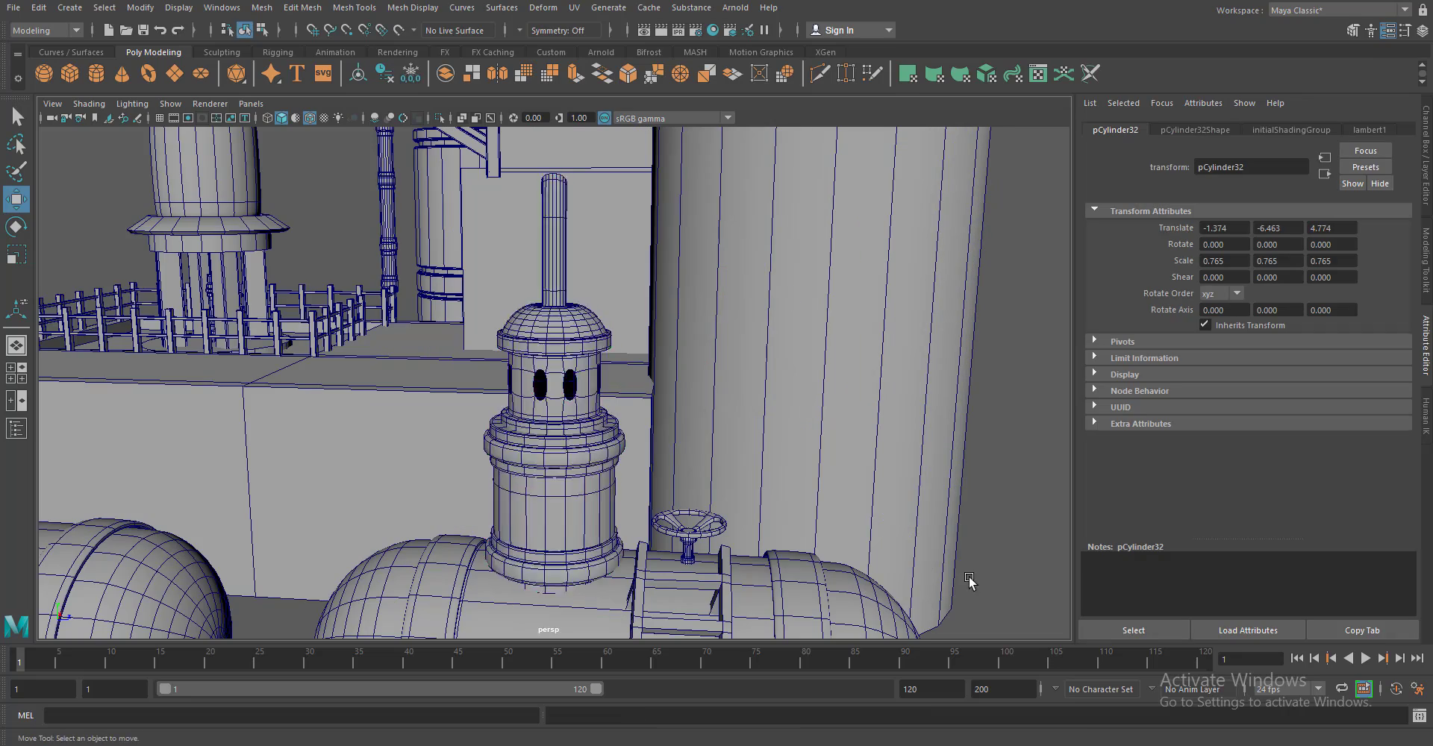
{"action": "left_click_drag", "start_coordinate": [969, 582], "coordinate": [870, 576]}
{"action": "scroll", "scroll_direction": "down", "scroll_amount": 3}
{"action": "scroll", "scroll_direction": "up", "scroll_amount": 3}
{"action": "left_click_drag", "start_coordinate": [746, 595], "coordinate": [567, 538]}
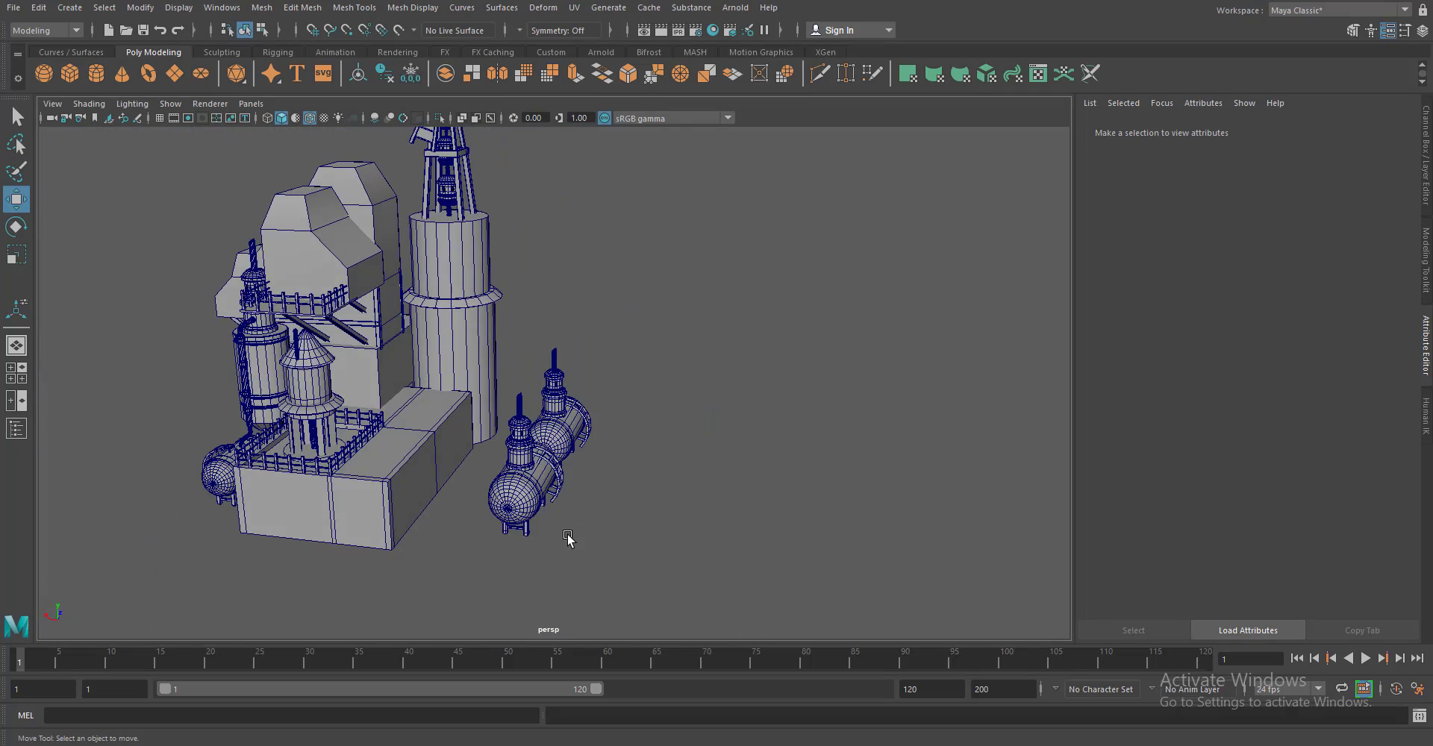
Select the right tank and switch to face mode at its end cap
{"action": "scroll", "scroll_direction": "up", "scroll_amount": 3}
{"action": "left_click_drag", "start_coordinate": [656, 485], "coordinate": [730, 321]}
{"action": "left_click", "coordinate": [729, 320]}
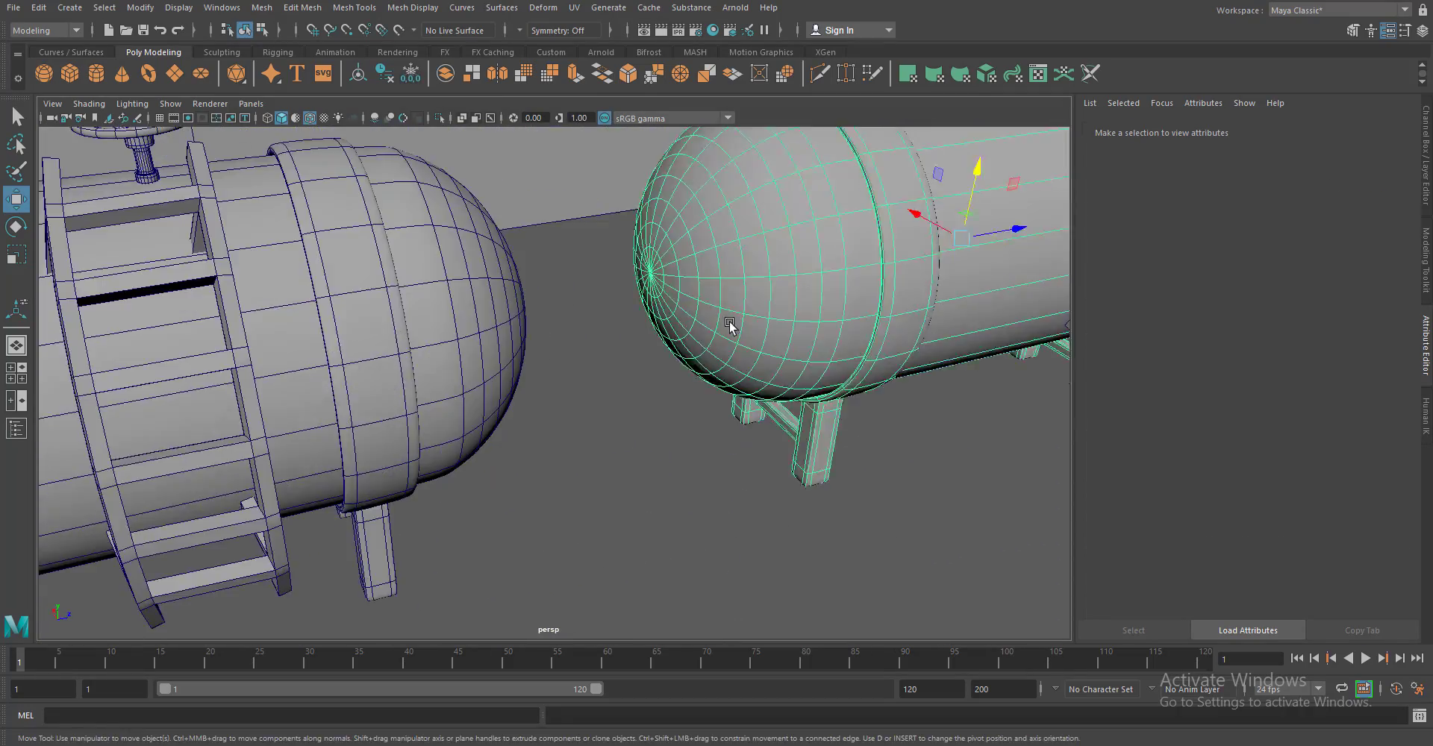
{"action": "scroll", "scroll_direction": "up", "scroll_amount": 3}
{"action": "left_click_drag", "start_coordinate": [630, 249], "coordinate": [639, 288]}
{"action": "scroll", "scroll_direction": "up", "scroll_amount": 3}
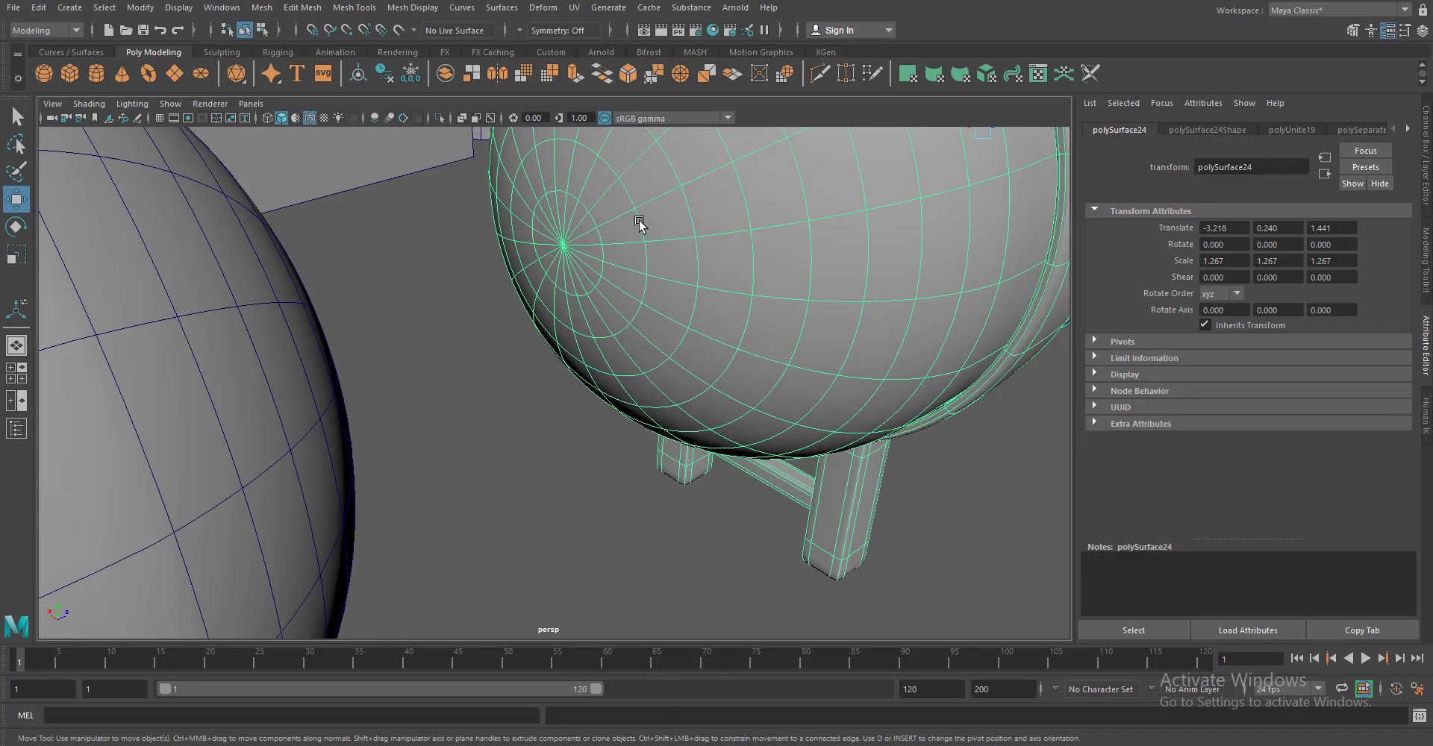
{"action": "scroll", "scroll_direction": "up", "scroll_amount": 3}
{"action": "left_click_drag", "start_coordinate": [636, 325], "coordinate": [582, 288]}
{"action": "scroll", "scroll_direction": "up", "scroll_amount": 3}
{"action": "left_click_drag", "start_coordinate": [617, 234], "coordinate": [580, 475]}
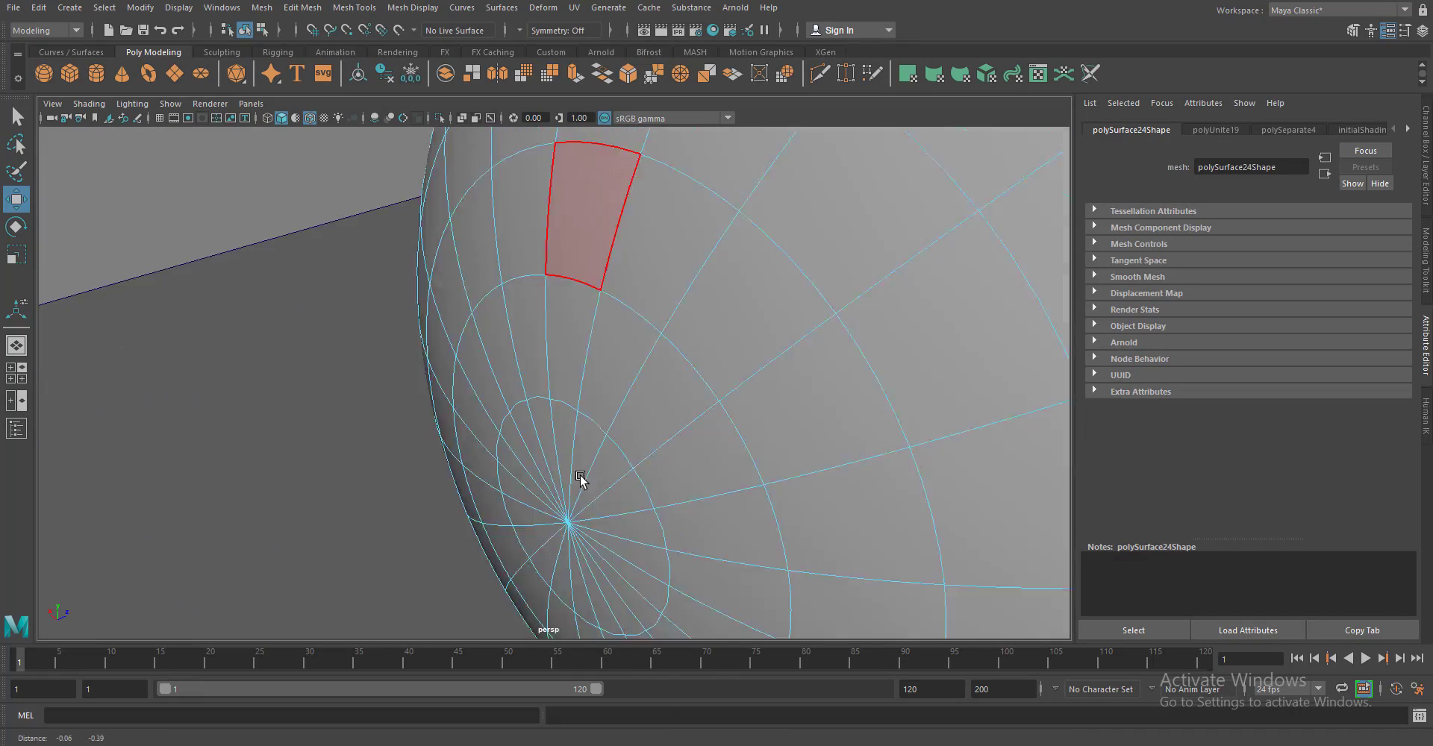
{"action": "scroll", "scroll_direction": "up", "scroll_amount": 3}
Select the end-cap faces around the right tank's pole
{"action": "left_click", "coordinate": [641, 375]}
{"action": "scroll", "scroll_direction": "up", "scroll_amount": 3}
{"action": "left_click_drag", "start_coordinate": [640, 346], "coordinate": [581, 558]}
{"action": "key", "text": "q"}
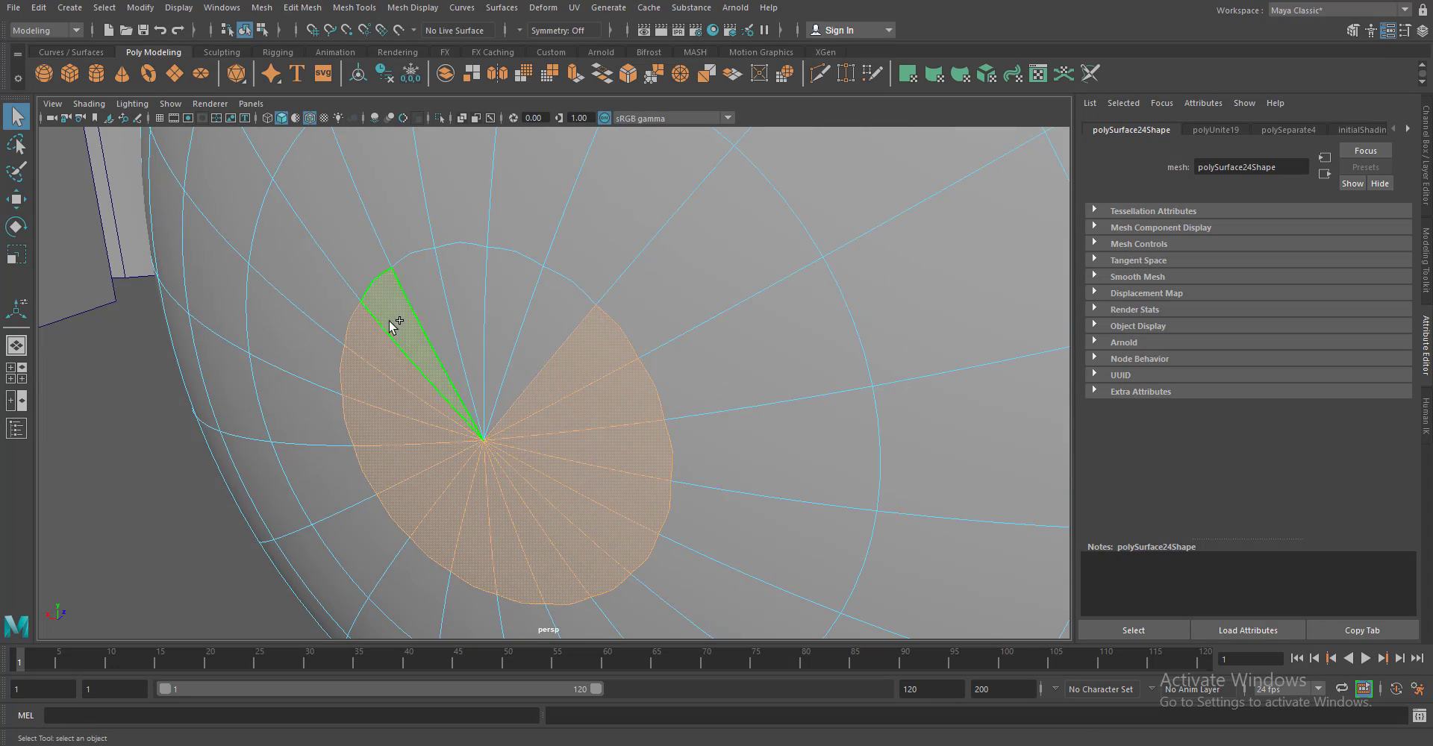
{"action": "scroll", "scroll_direction": "down", "scroll_amount": 3}
{"action": "left_click_drag", "start_coordinate": [720, 512], "coordinate": [416, 451]}
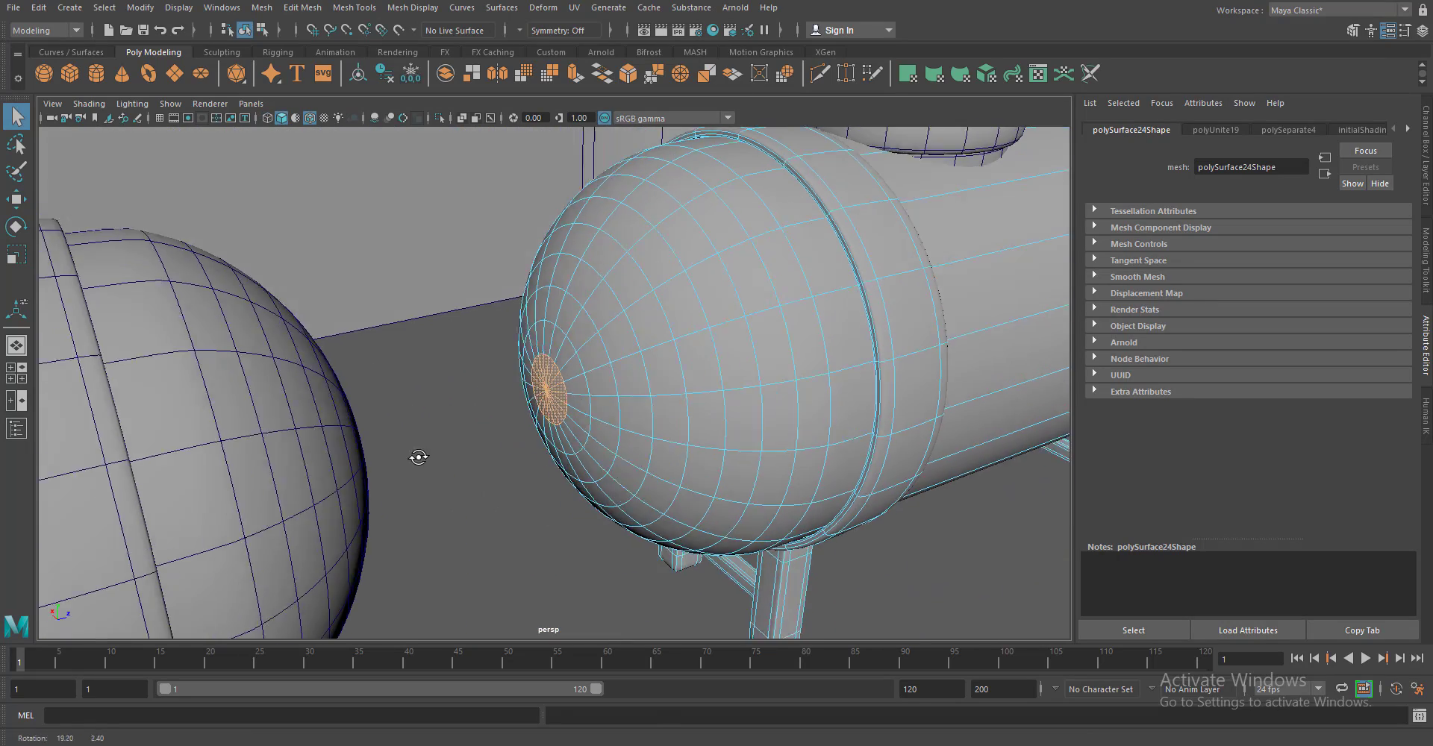
Extrude the end-cap faces toward the left tank and slightly widen the neck's end ring
{"action": "key", "text": "ctrl+e"}
{"action": "left_click_drag", "start_coordinate": [572, 525], "coordinate": [478, 403]}
{"action": "left_click_drag", "start_coordinate": [478, 403], "coordinate": [315, 410]}
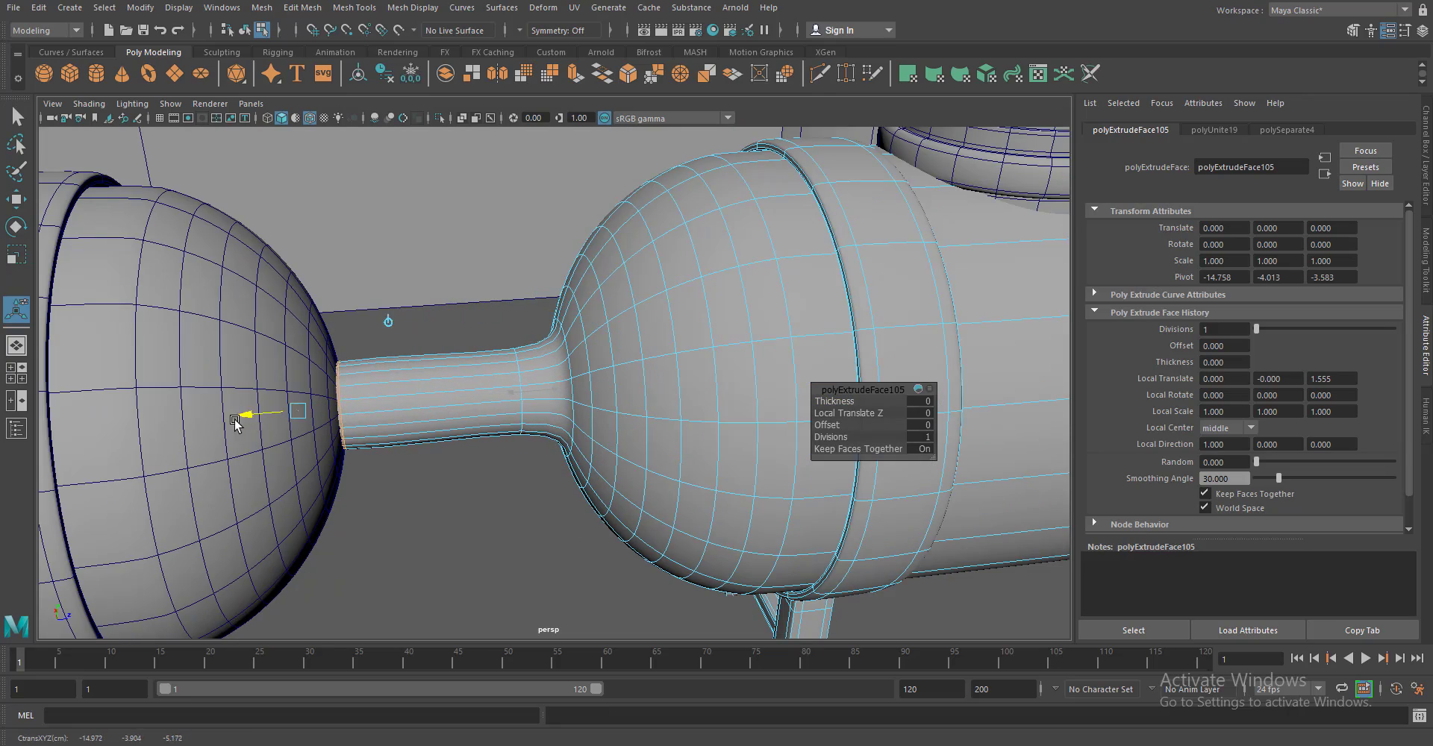
{"action": "key", "text": "4"}
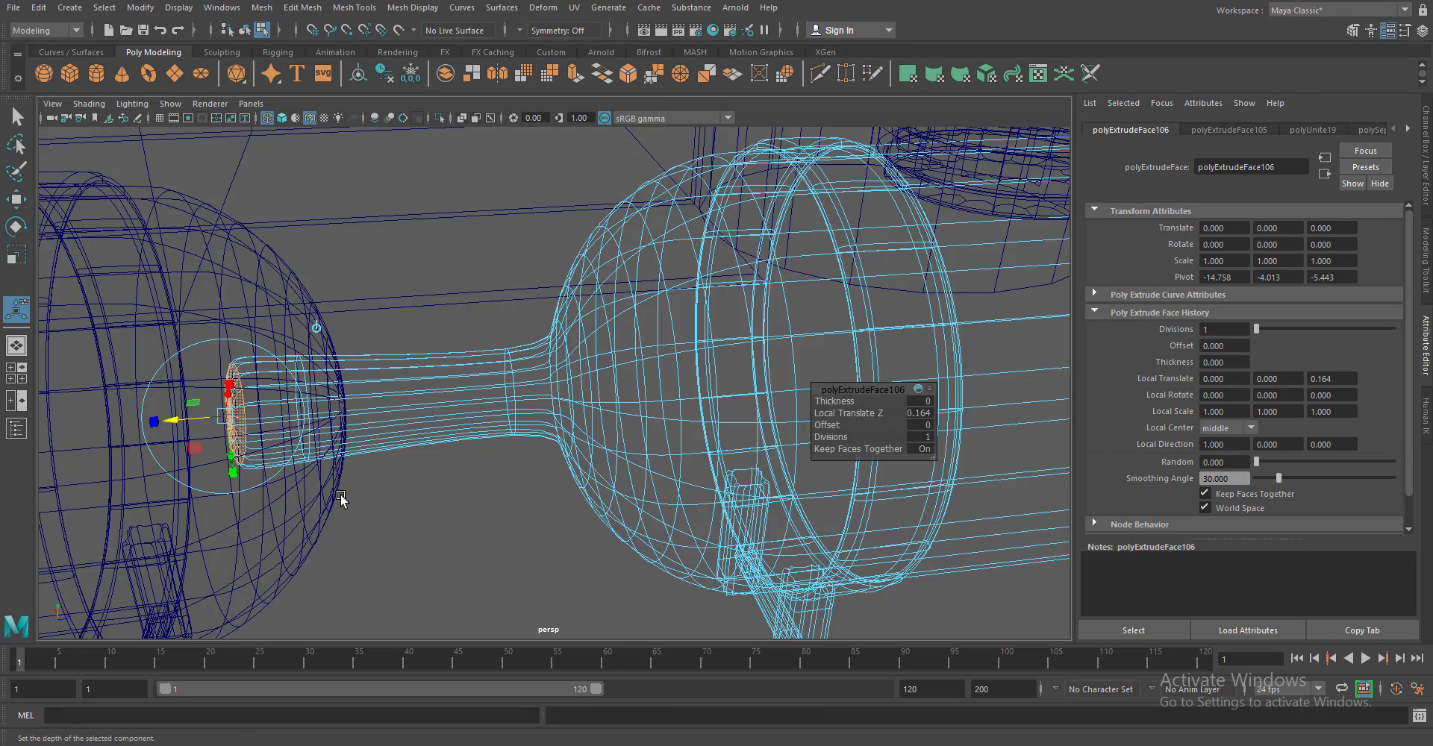
{"action": "left_click_drag", "start_coordinate": [340, 494], "coordinate": [395, 437]}
{"action": "key", "text": "r"}
{"action": "left_click_drag", "start_coordinate": [376, 386], "coordinate": [694, 366]}
{"action": "key", "text": "5"}
{"action": "scroll", "scroll_direction": "down", "scroll_amount": 3}
Insert two edge loops along the new connector neck
{"action": "key", "text": "F8"}
{"action": "left_click", "coordinate": [354, 7]}
{"action": "left_click", "coordinate": [416, 102]}
{"action": "scroll", "scroll_direction": "up", "scroll_amount": 3}
{"action": "key", "text": "3"}
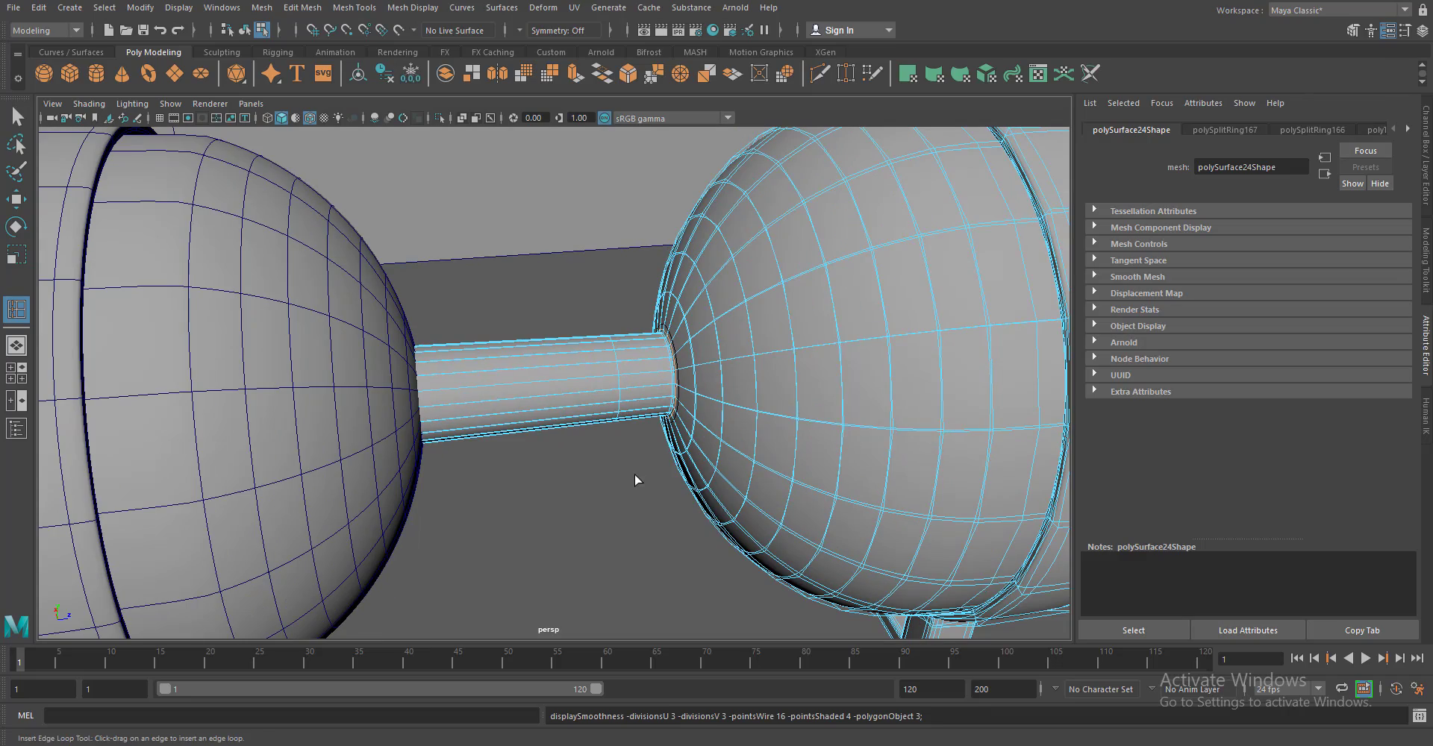
{"action": "key", "text": "w"}
{"action": "key", "text": "F8"}
Select the vertices at the neck's far end
{"action": "left_click_drag", "start_coordinate": [567, 366], "coordinate": [553, 344]}
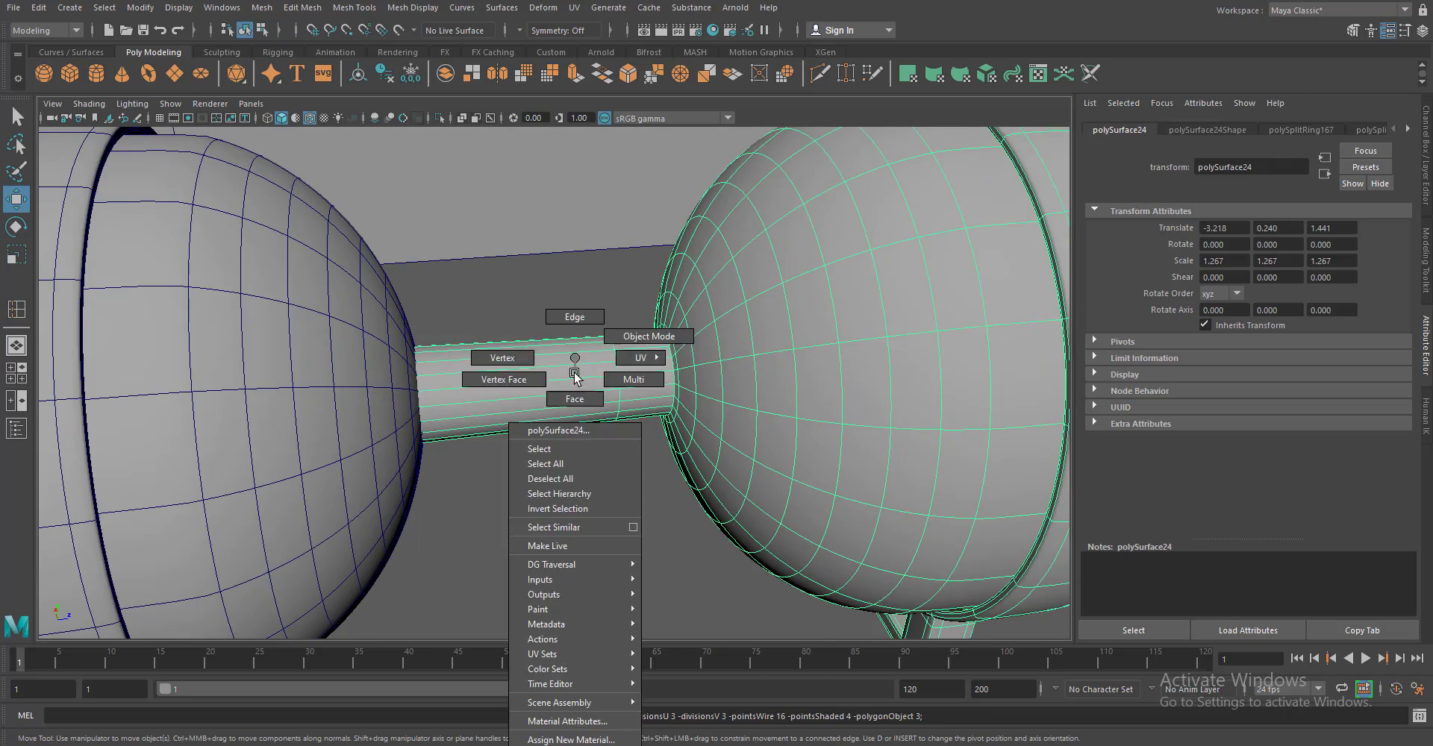
{"action": "scroll", "scroll_direction": "down", "scroll_amount": 3}
{"action": "left_click", "coordinate": [266, 118]}
{"action": "left_click_drag", "start_coordinate": [489, 457], "coordinate": [489, 457]}
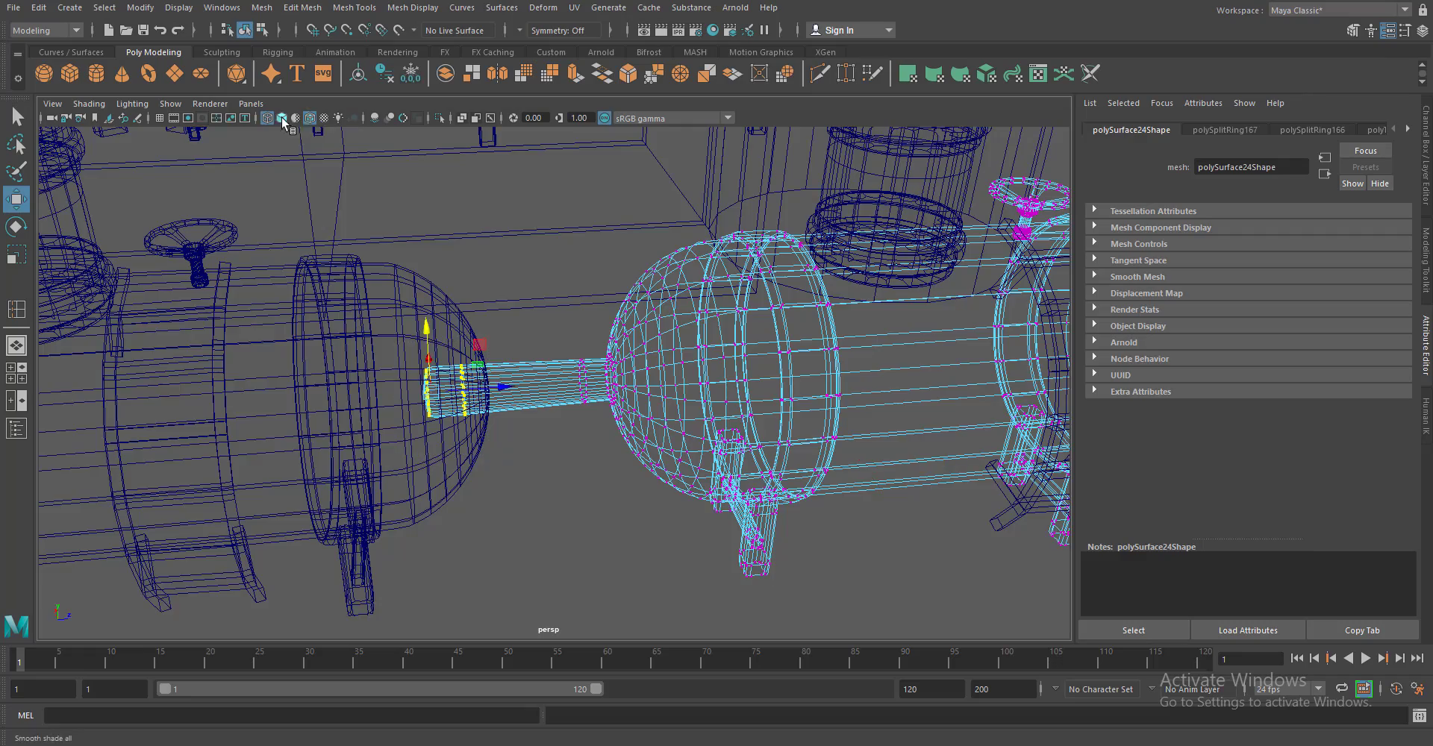
{"action": "key", "text": "5"}
{"action": "key", "text": "f"}
Shrink the neck's end vertices slightly in the side orthographic view
{"action": "key", "text": "space"}
{"action": "left_click", "coordinate": [433, 470]}
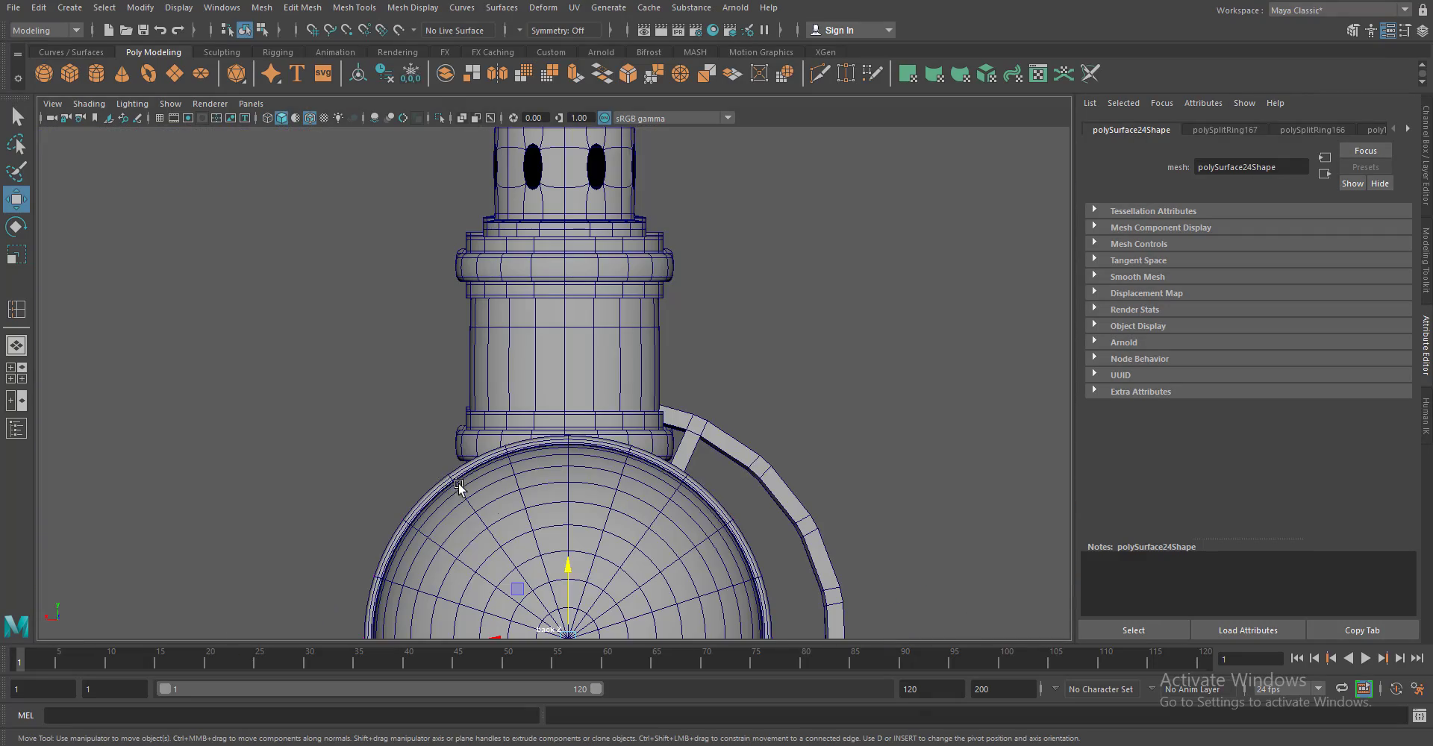
{"action": "key", "text": "a"}
{"action": "key", "text": "space"}
{"action": "left_click", "coordinate": [609, 523]}
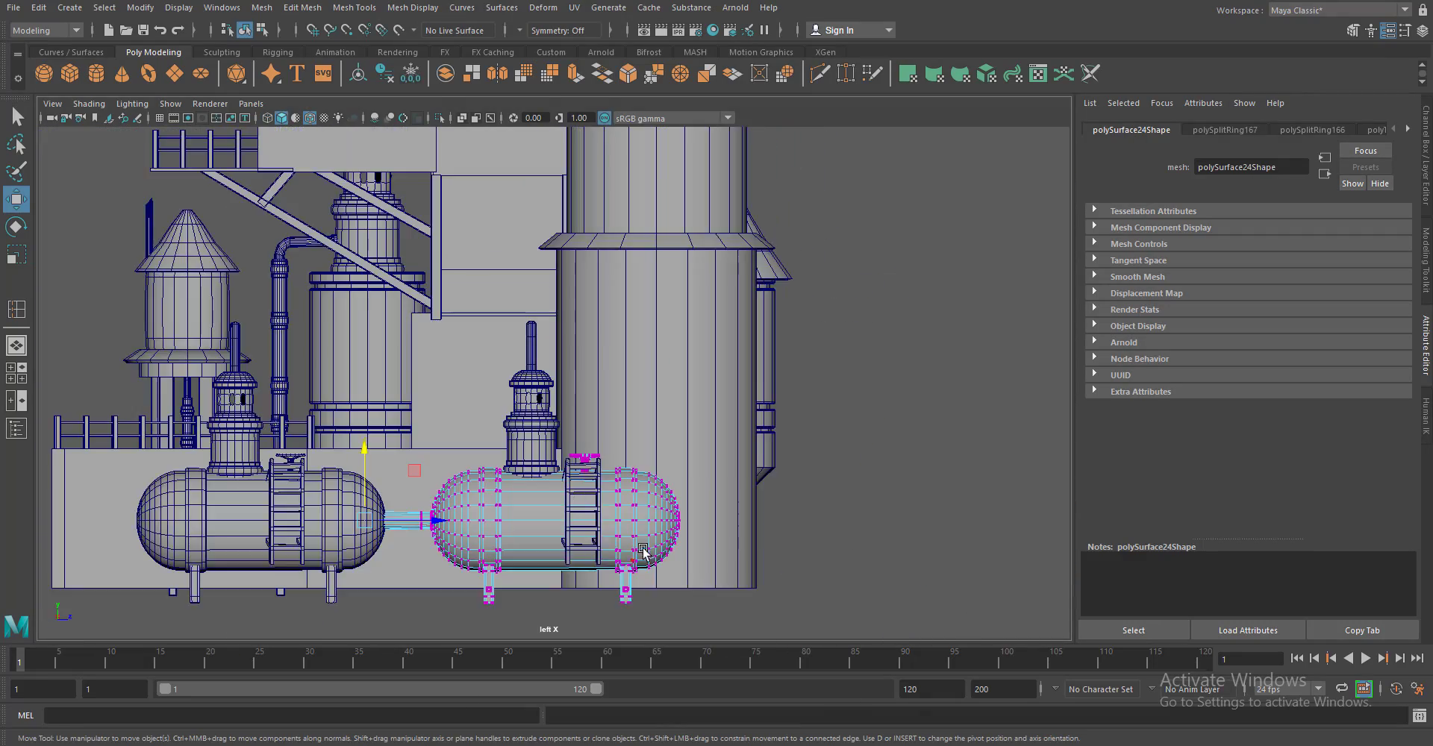
{"action": "key", "text": "f"}
{"action": "scroll", "scroll_direction": "down", "scroll_amount": 3}
{"action": "left_click_drag", "start_coordinate": [732, 489], "coordinate": [523, 403]}
{"action": "key", "text": "r"}
{"action": "left_click_drag", "start_coordinate": [360, 380], "coordinate": [319, 392]}
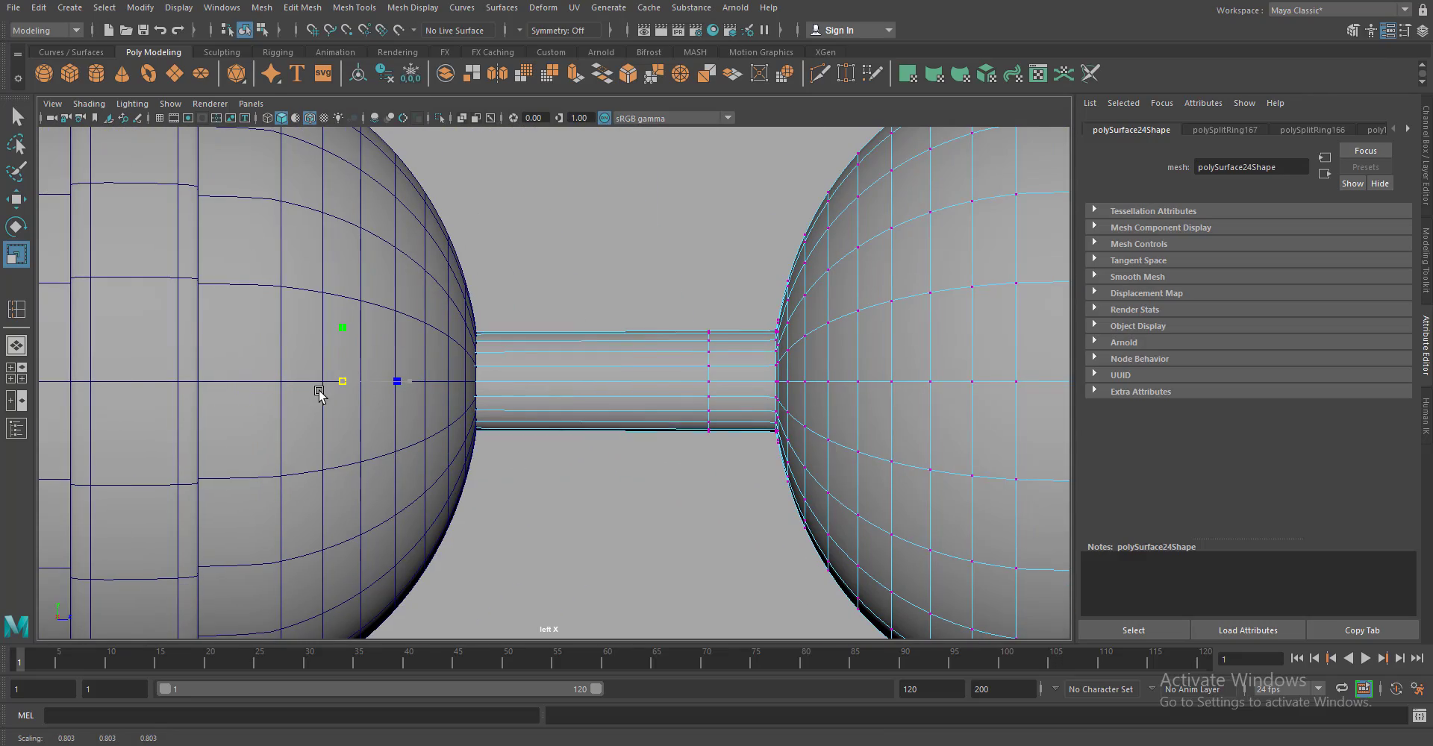
Return to the perspective view and select the small cylinder piece
{"action": "key", "text": "space"}
{"action": "left_click", "coordinate": [610, 416]}
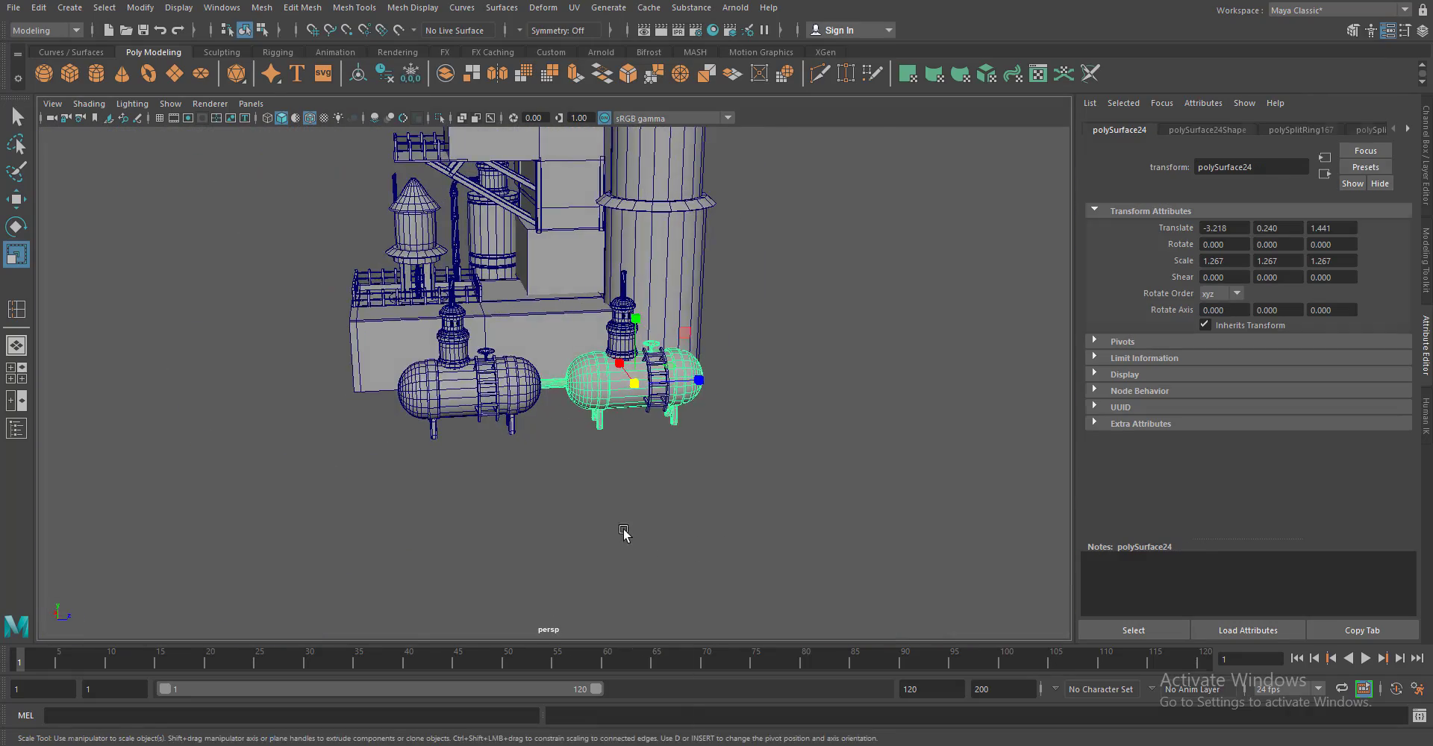
{"action": "left_click", "coordinate": [624, 535]}
{"action": "scroll", "scroll_direction": "up", "scroll_amount": 3}
{"action": "left_click", "coordinate": [691, 336]}
{"action": "left_click_drag", "start_coordinate": [691, 336], "coordinate": [419, 393]}
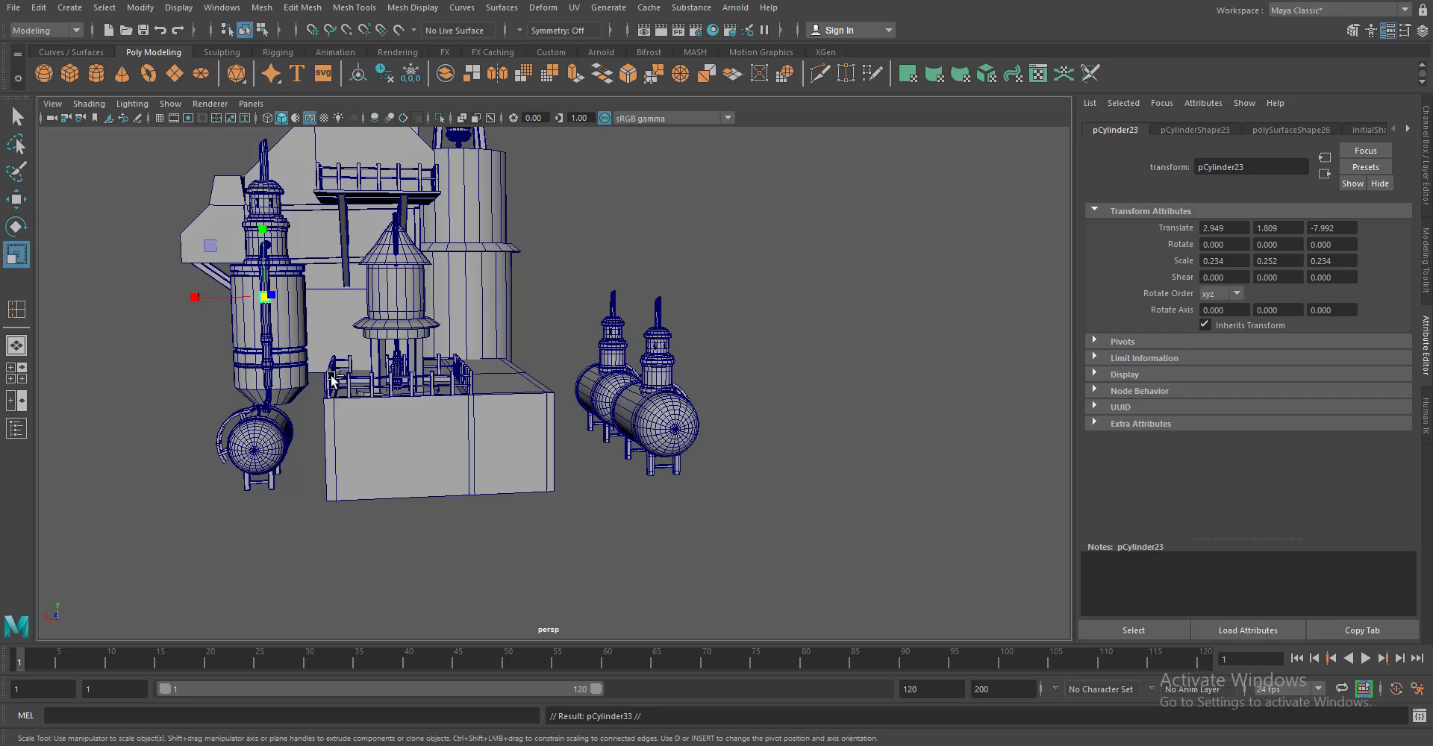
Move a copy of the small cylinder down near the connecting pipe in the side view
{"action": "key", "text": "w"}
{"action": "left_click_drag", "start_coordinate": [332, 380], "coordinate": [537, 333]}
{"action": "key", "text": "space"}
{"action": "left_click", "coordinate": [723, 393]}
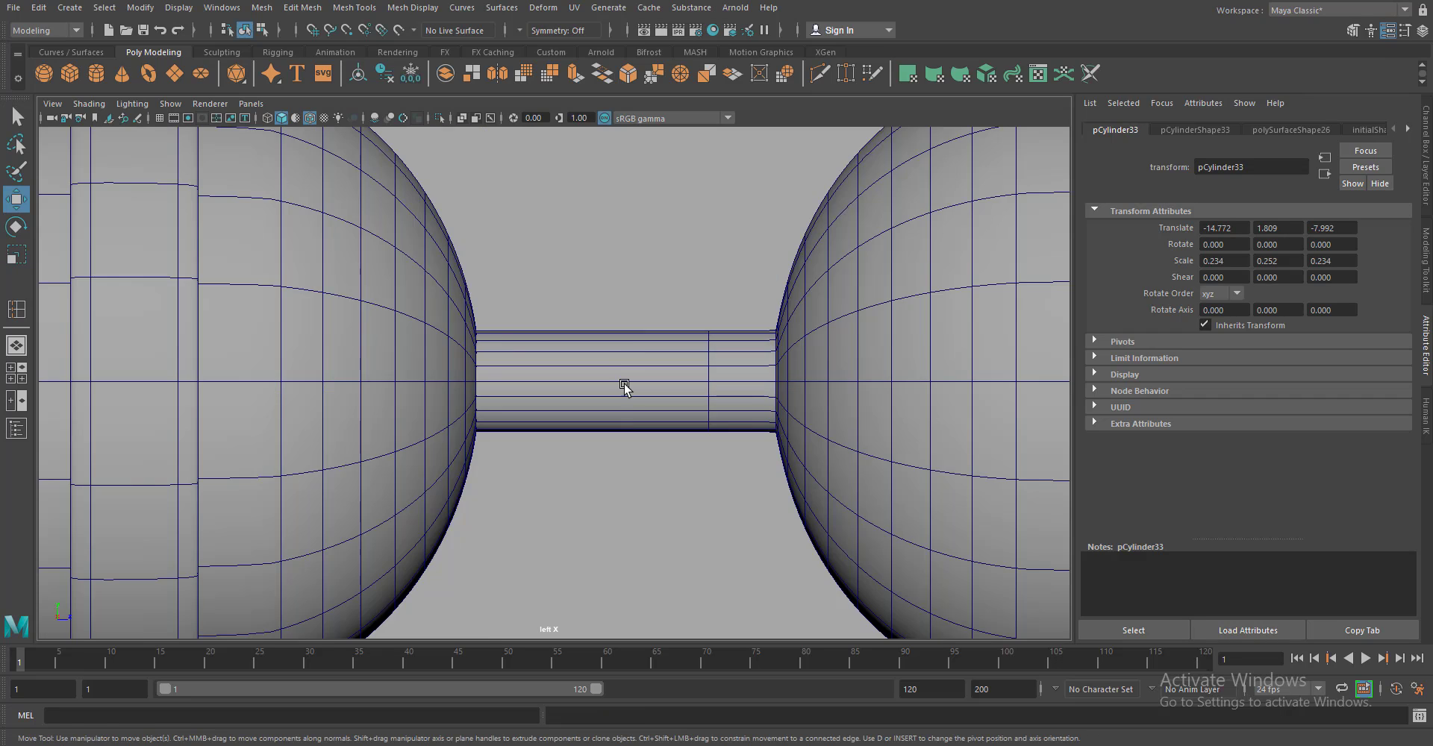
{"action": "scroll", "scroll_direction": "down", "scroll_amount": 3}
{"action": "left_click_drag", "start_coordinate": [648, 321], "coordinate": [732, 412]}
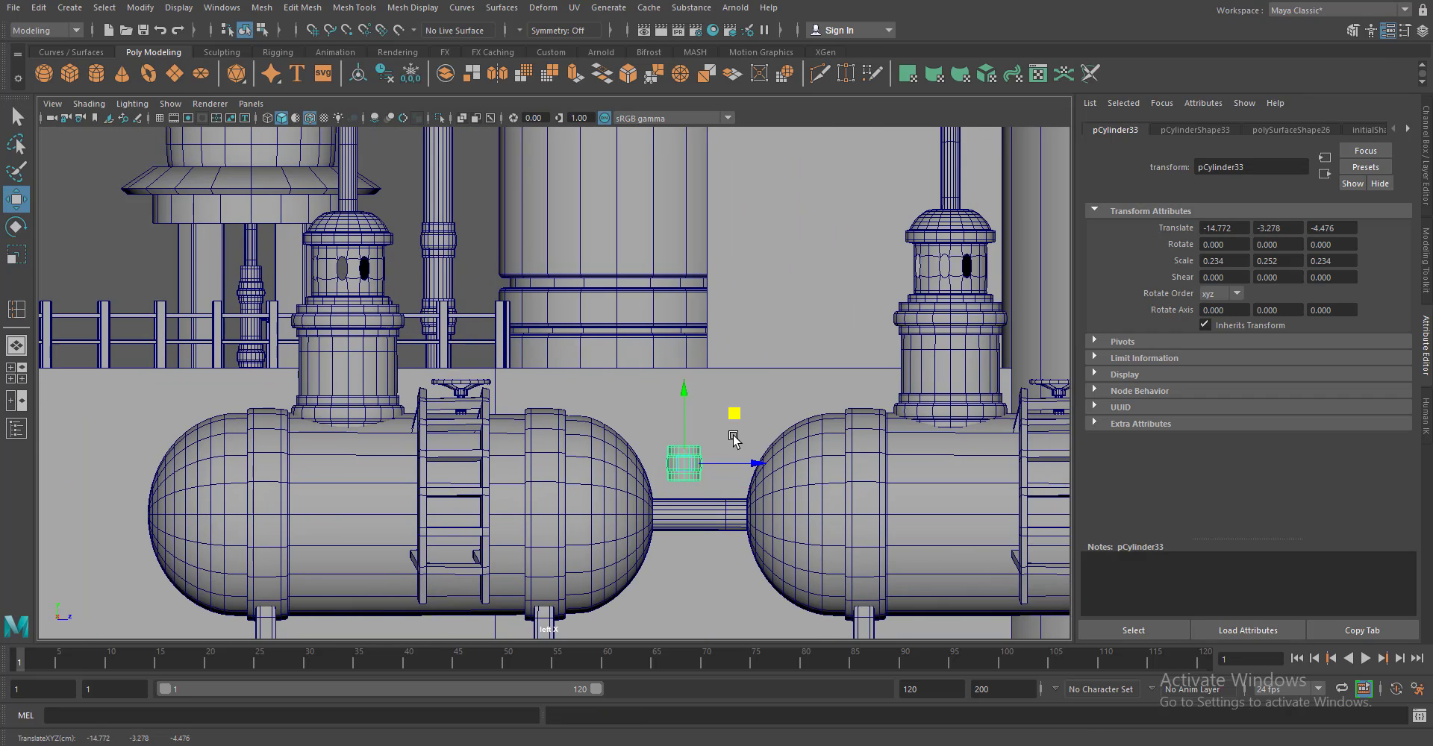
{"action": "key", "text": "f"}
Rotate the collar 90° in X to wrap the pipe and slide it into place
{"action": "key", "text": "e"}
{"action": "left_click_drag", "start_coordinate": [655, 493], "coordinate": [639, 381]}
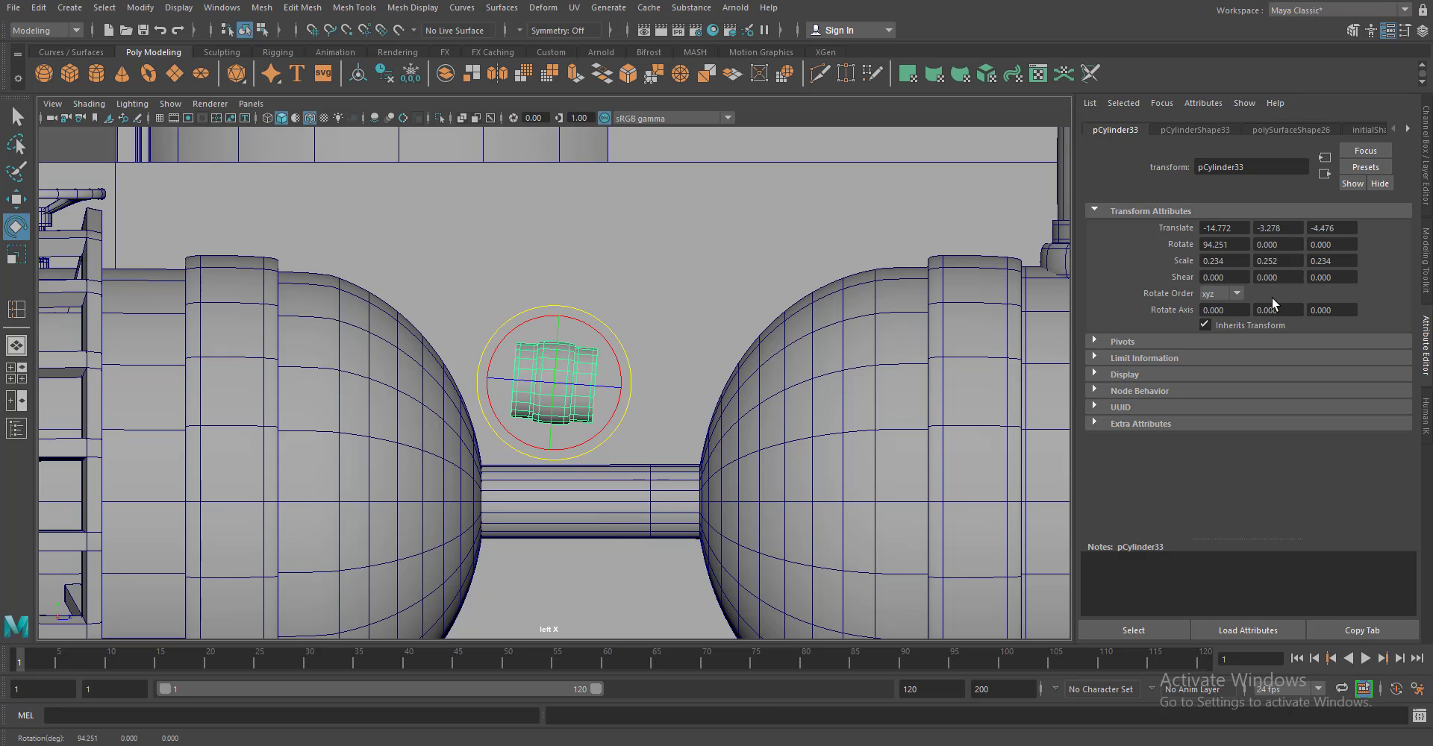
{"action": "key", "text": "w"}
{"action": "left_click_drag", "start_coordinate": [554, 383], "coordinate": [565, 484]}
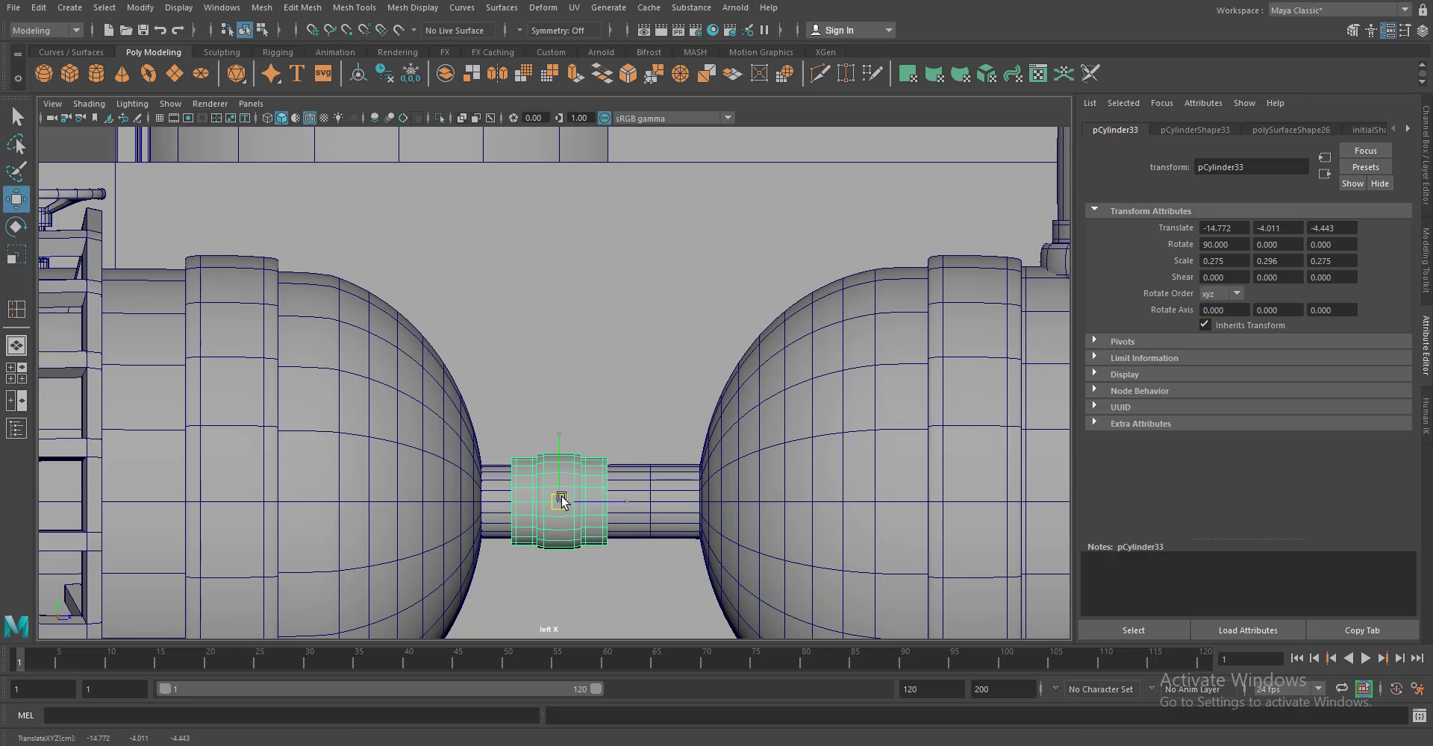
{"action": "key", "text": "w"}
{"action": "left_click_drag", "start_coordinate": [619, 503], "coordinate": [710, 515]}
Duplicate the collar with Ctrl+D for the pipe's other end
{"action": "key", "text": "ctrl+d"}
{"action": "key", "text": "space"}
{"action": "left_click", "coordinate": [736, 495]}
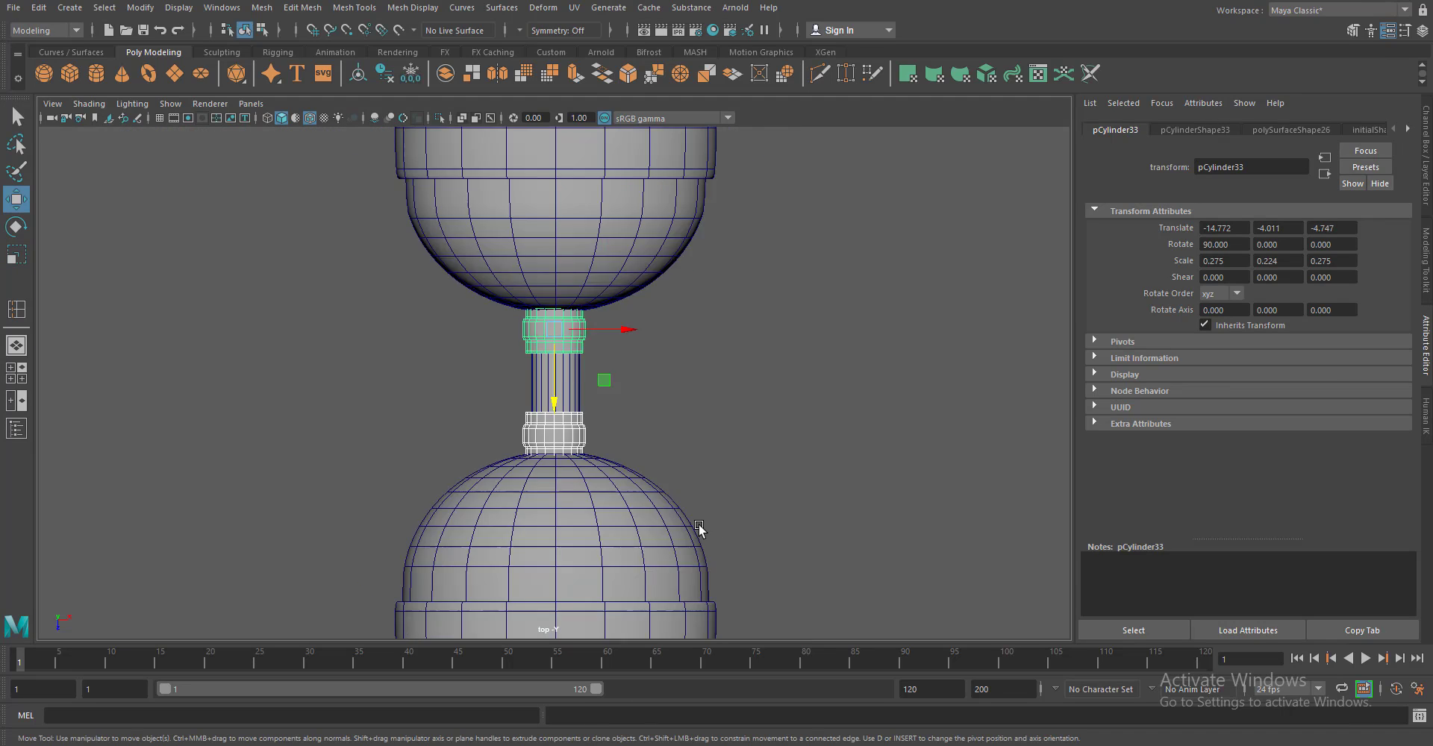
{"action": "scroll", "scroll_direction": "up", "scroll_amount": 3}
{"action": "key", "text": "space"}
Copy the bent pipe from the tall tower and move it toward the right tank
{"action": "left_click", "coordinate": [768, 320]}
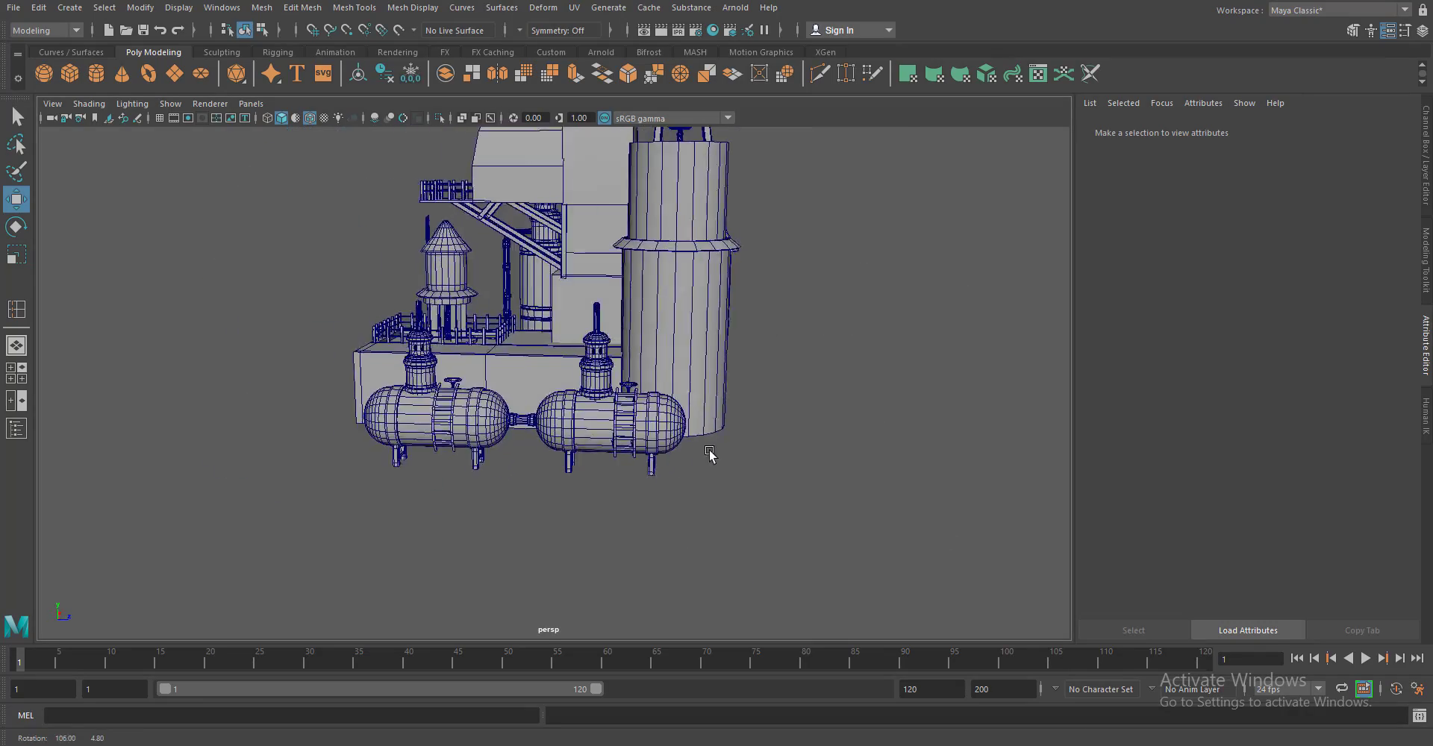
{"action": "scroll", "scroll_direction": "up", "scroll_amount": 3}
{"action": "left_click_drag", "start_coordinate": [752, 560], "coordinate": [415, 432]}
{"action": "left_click", "coordinate": [527, 416]}
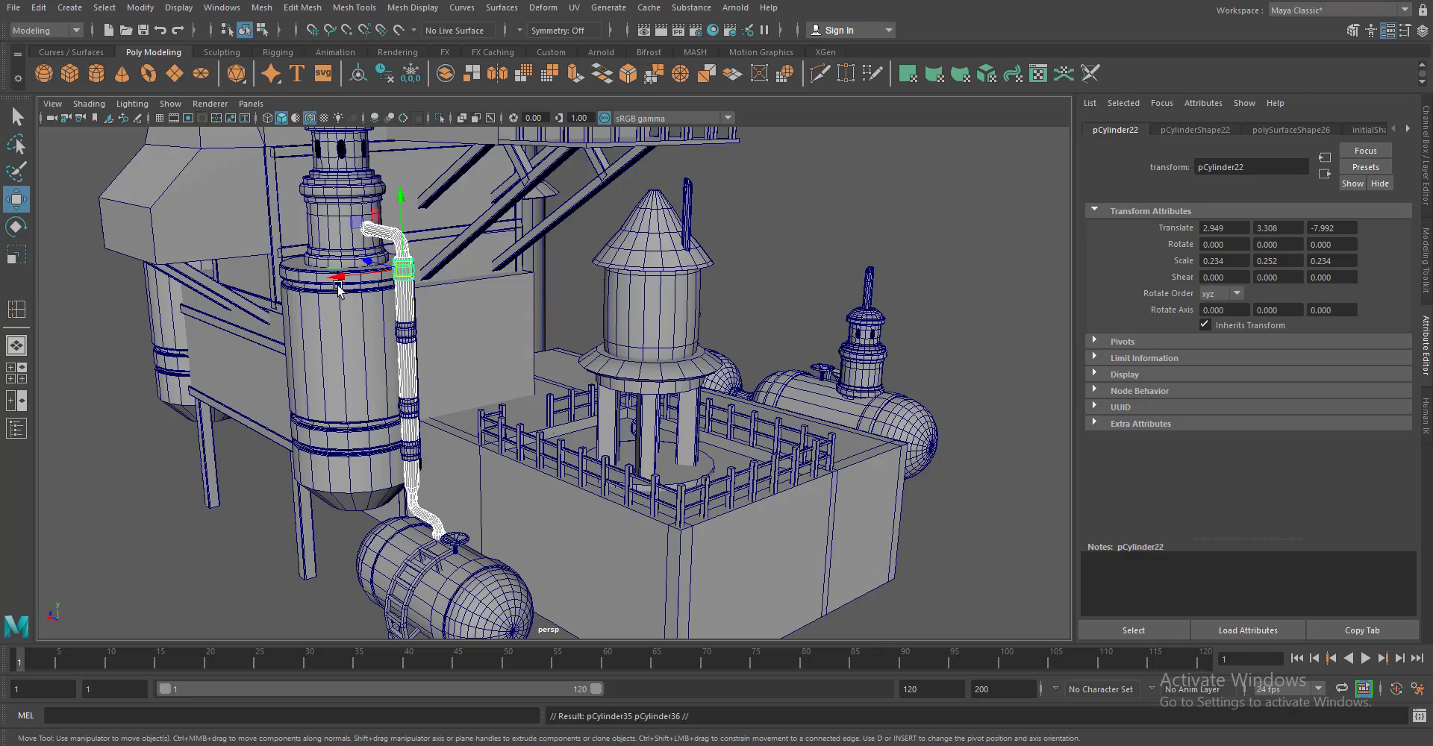
{"action": "left_click_drag", "start_coordinate": [338, 290], "coordinate": [589, 392]}
Combine the pipe parts into one mesh, rotate it, and lower it beside the right tower
{"action": "left_click", "coordinate": [262, 8]}
{"action": "left_click", "coordinate": [283, 55]}
{"action": "key", "text": "e"}
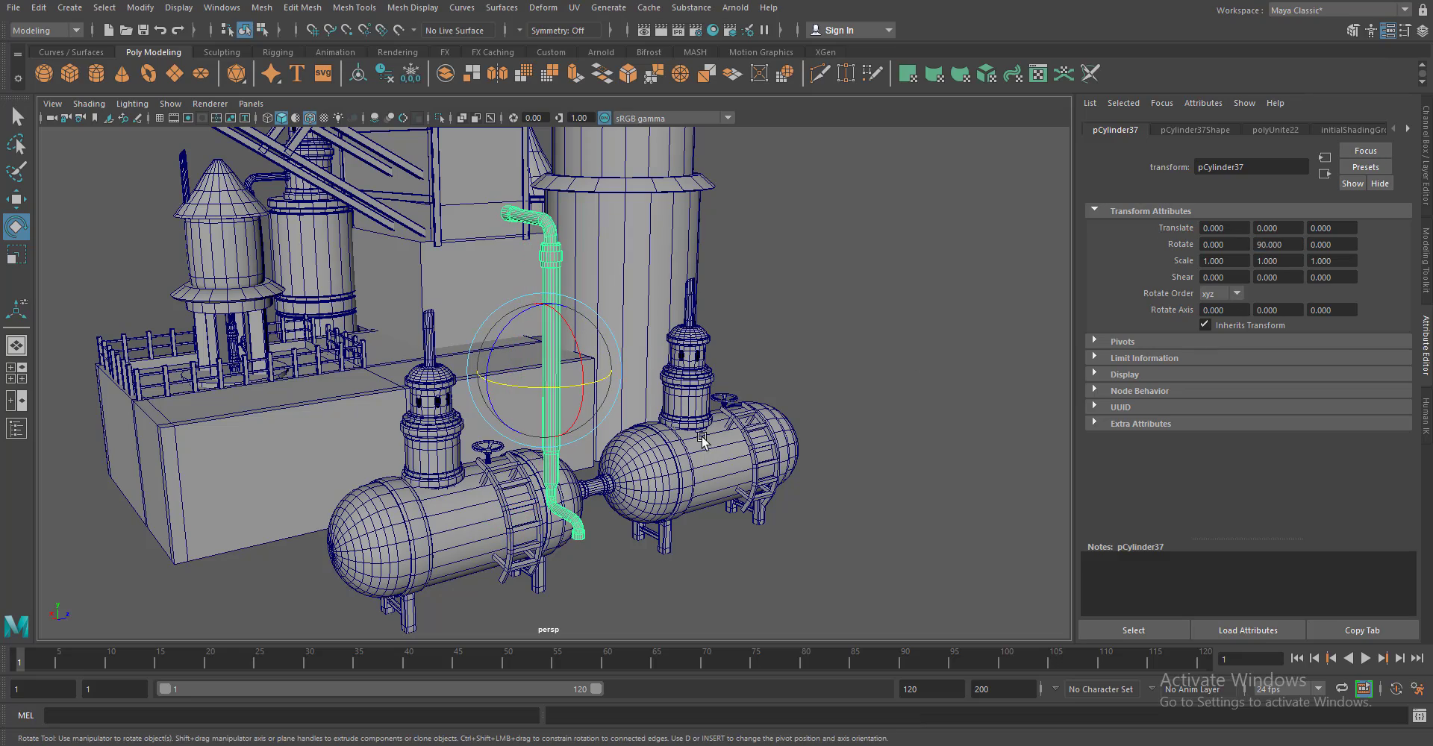
{"action": "key", "text": "w"}
{"action": "left_click_drag", "start_coordinate": [702, 440], "coordinate": [736, 353]}
{"action": "left_click_drag", "start_coordinate": [704, 301], "coordinate": [544, 486]}
{"action": "scroll", "scroll_direction": "up", "scroll_amount": 3}
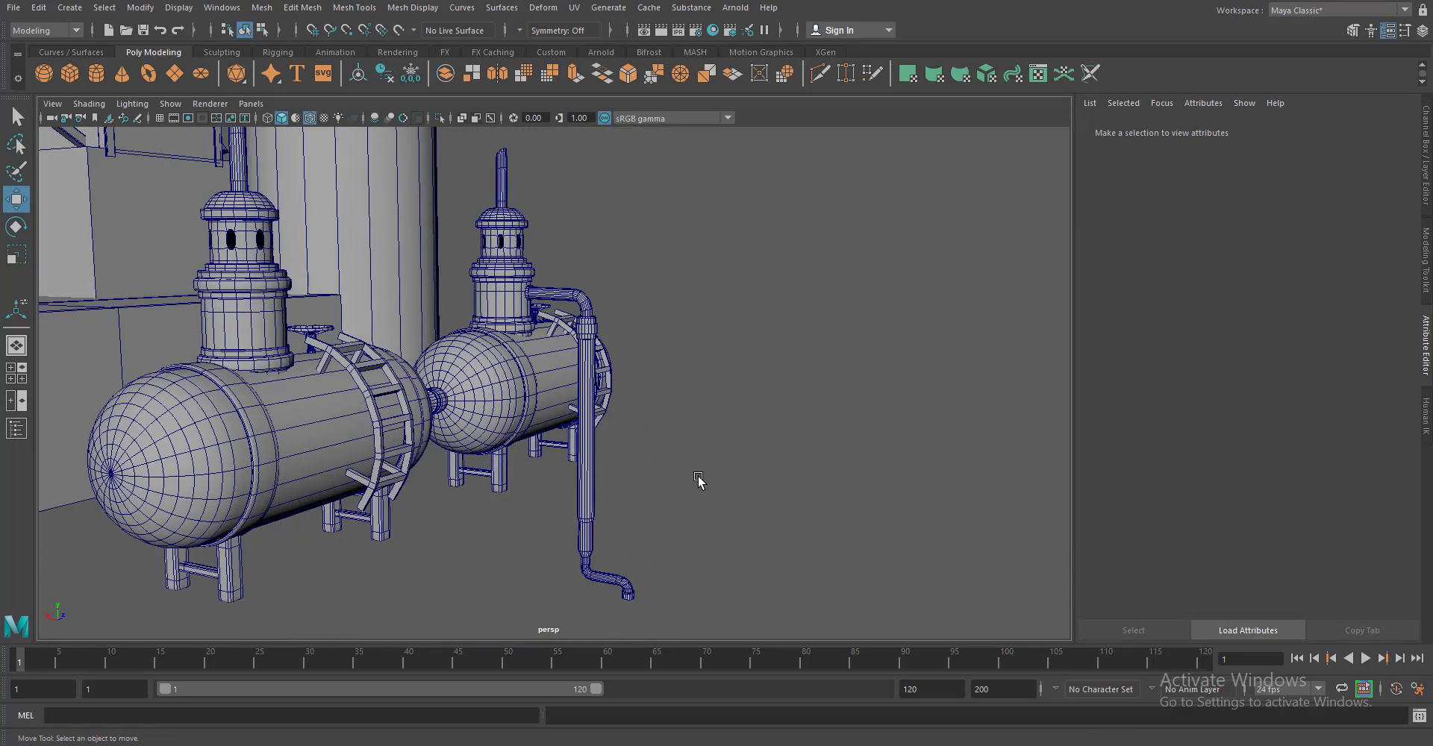
Separate the combined bent pipe into its individual pieces
{"action": "left_click", "coordinate": [586, 451]}
{"action": "left_click", "coordinate": [261, 8]}
{"action": "left_click", "coordinate": [280, 58]}
{"action": "left_click", "coordinate": [661, 339]}
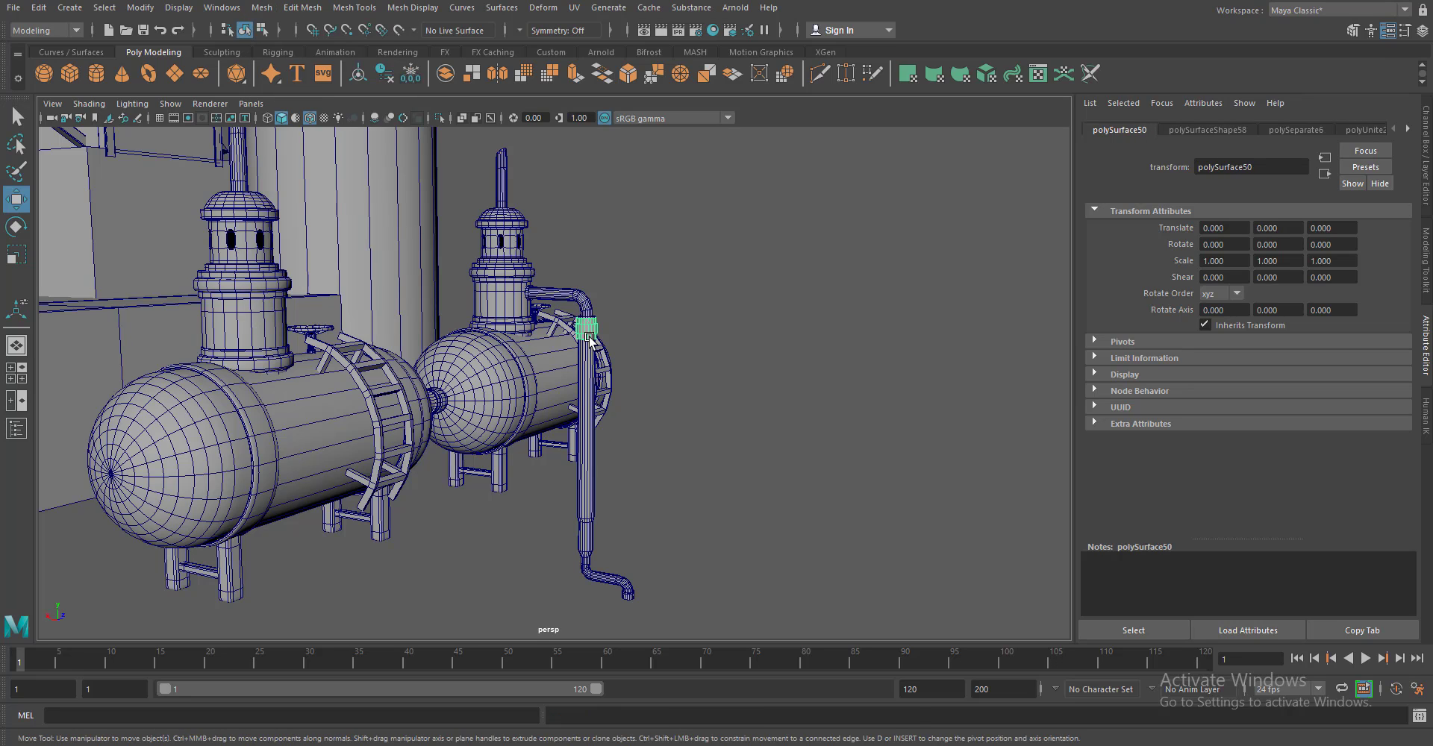
In front view, raise the vertices of the pipe's lower bend slightly
{"action": "key", "text": "space"}
{"action": "left_click", "coordinate": [660, 379]}
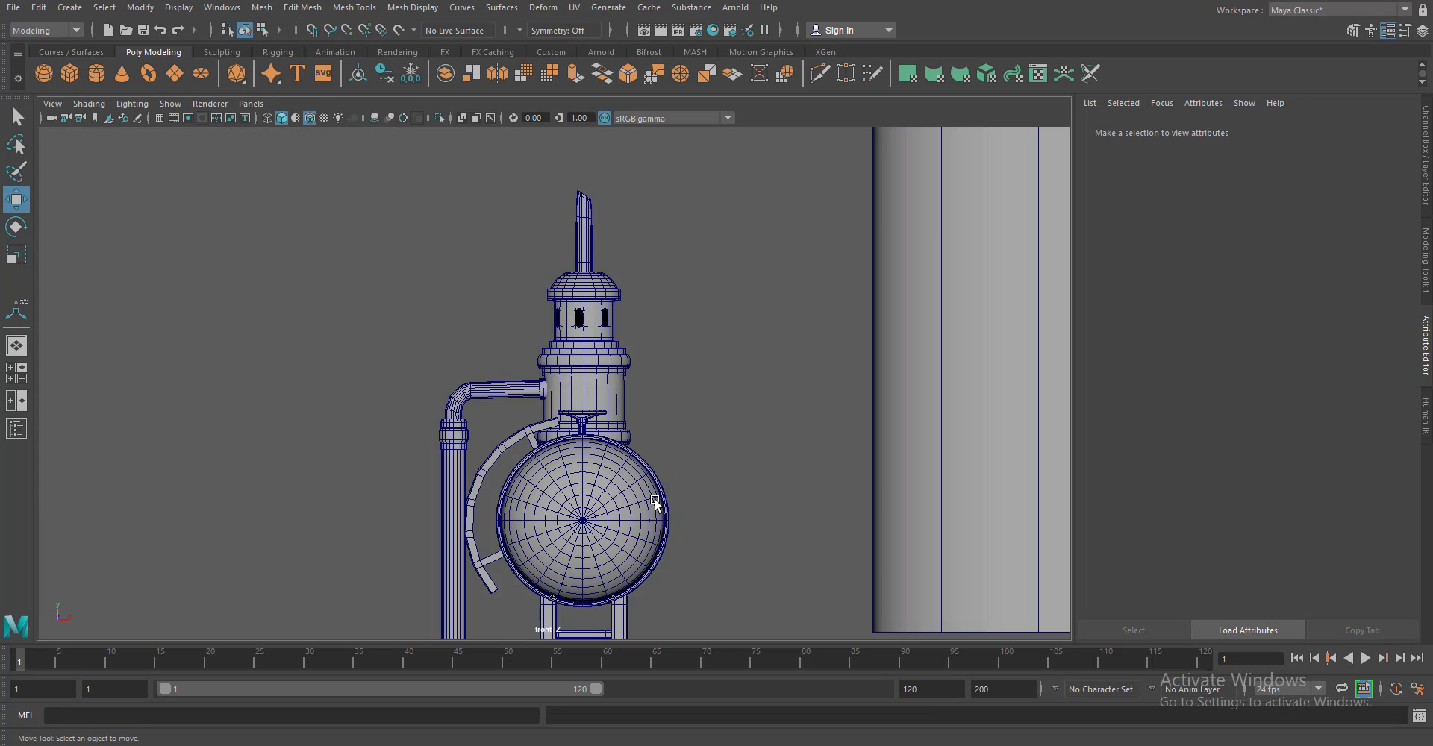
{"action": "left_click_drag", "start_coordinate": [660, 379], "coordinate": [661, 150]}
{"action": "left_click_drag", "start_coordinate": [747, 336], "coordinate": [812, 340]}
{"action": "left_click_drag", "start_coordinate": [589, 312], "coordinate": [571, 317]}
{"action": "left_click_drag", "start_coordinate": [508, 414], "coordinate": [675, 580]}
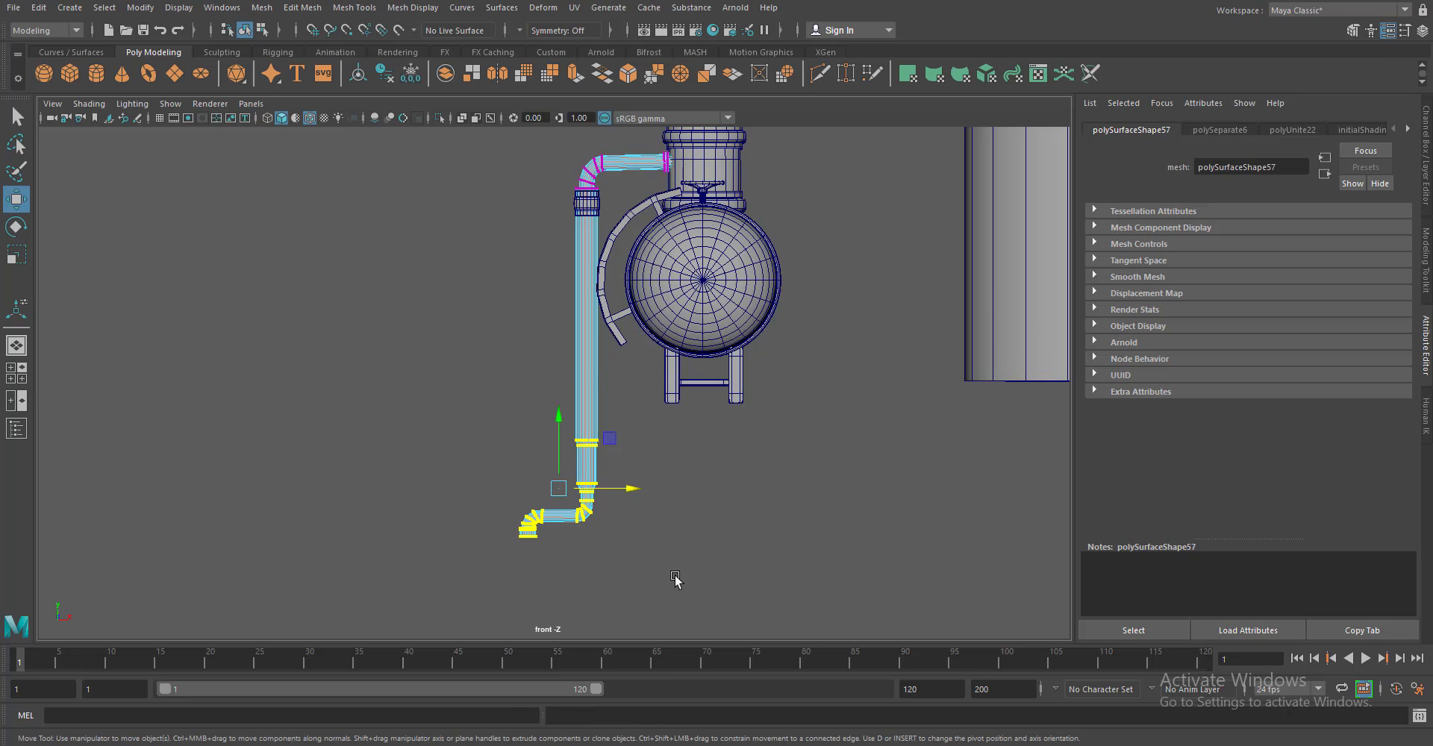
{"action": "scroll", "scroll_direction": "up", "scroll_amount": 3}
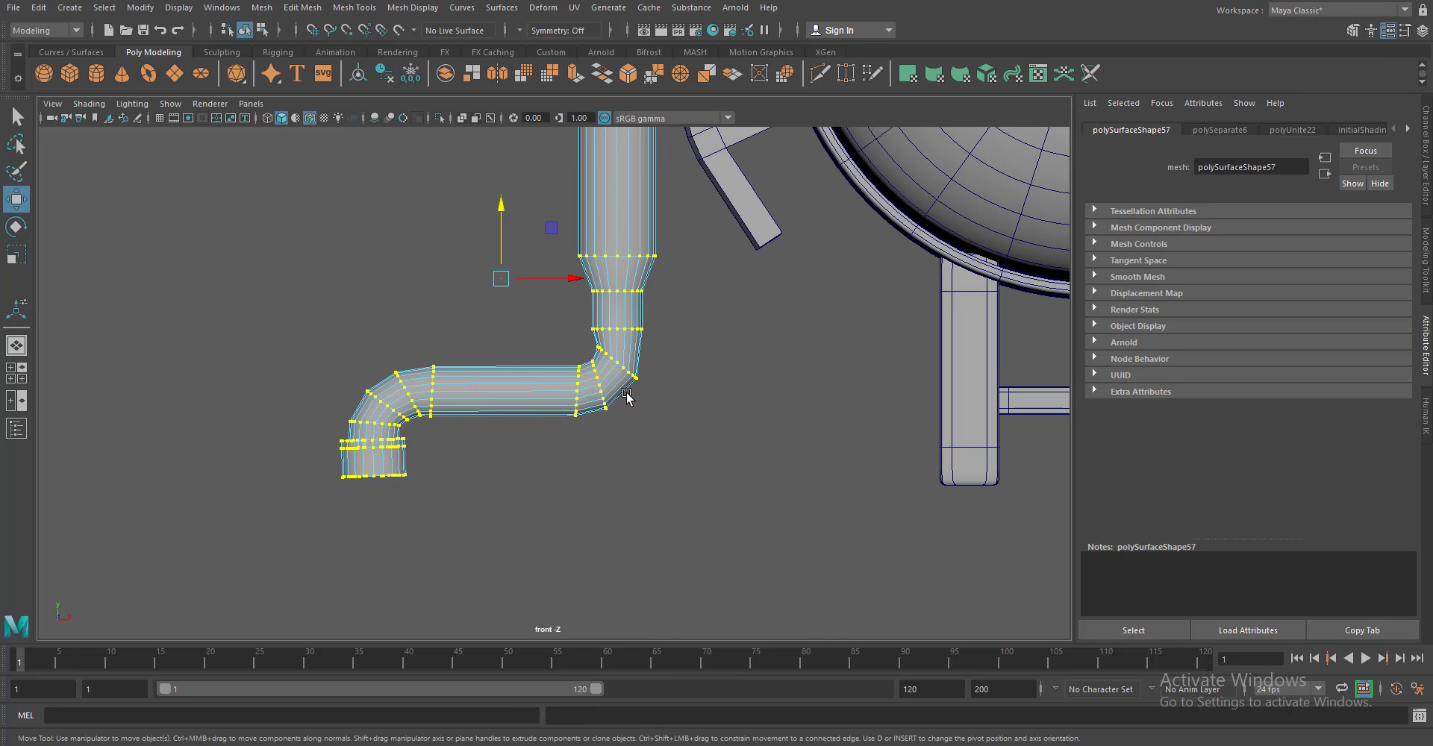
{"action": "left_click", "coordinate": [159, 118]}
{"action": "left_click_drag", "start_coordinate": [499, 211], "coordinate": [501, 204]}
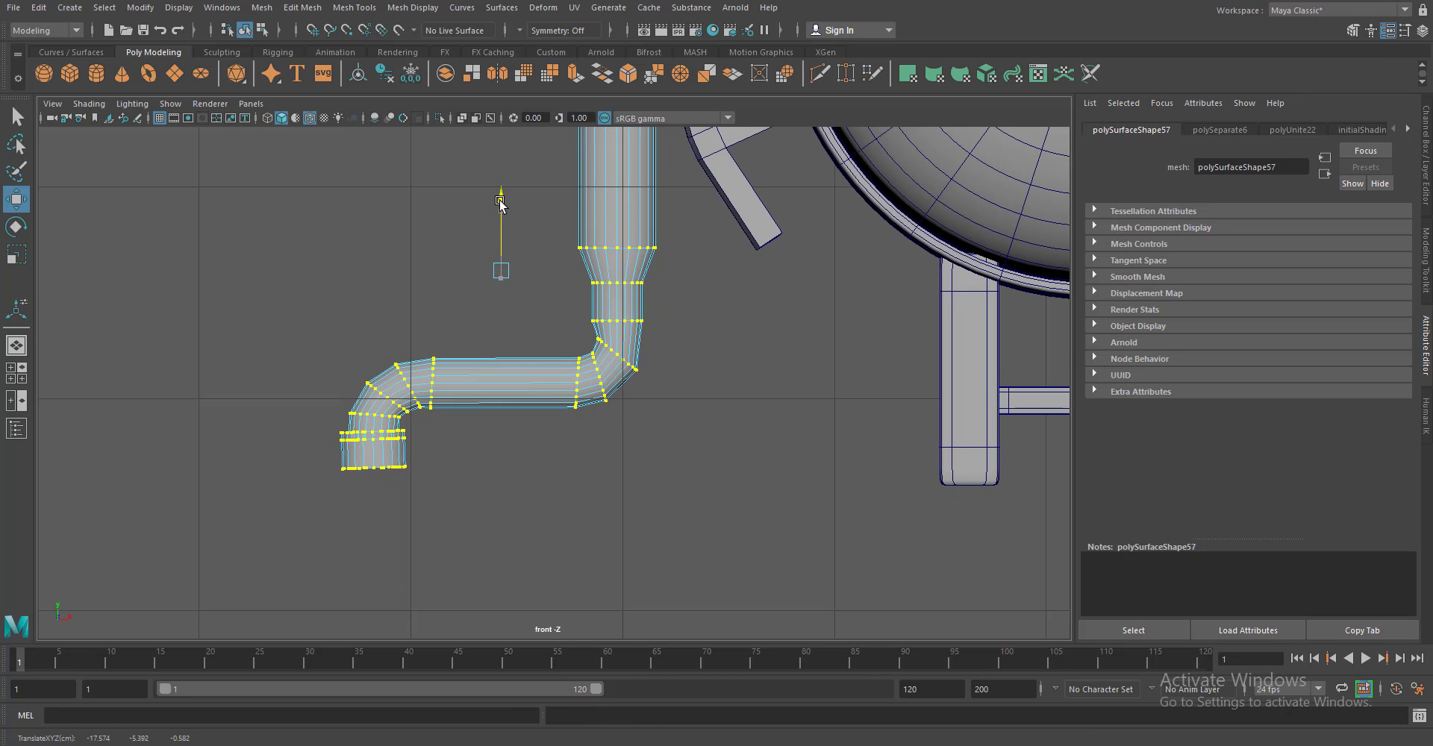
{"action": "left_click_drag", "start_coordinate": [585, 359], "coordinate": [409, 557]}
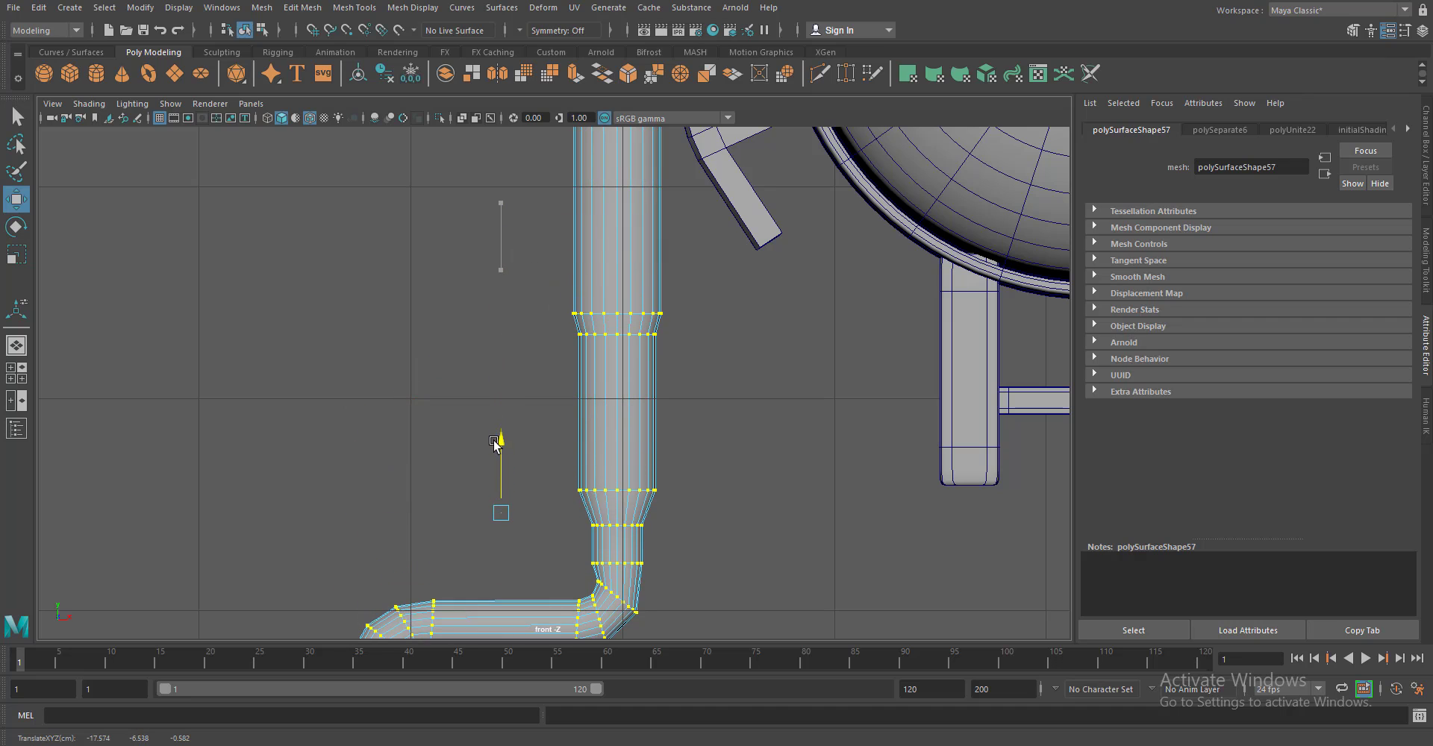
{"action": "scroll", "scroll_direction": "down", "scroll_amount": 3}
{"action": "left_click_drag", "start_coordinate": [571, 418], "coordinate": [650, 332]}
Back in perspective, slide the collar rings down the vertical pipe
{"action": "left_click_drag", "start_coordinate": [338, 579], "coordinate": [717, 430]}
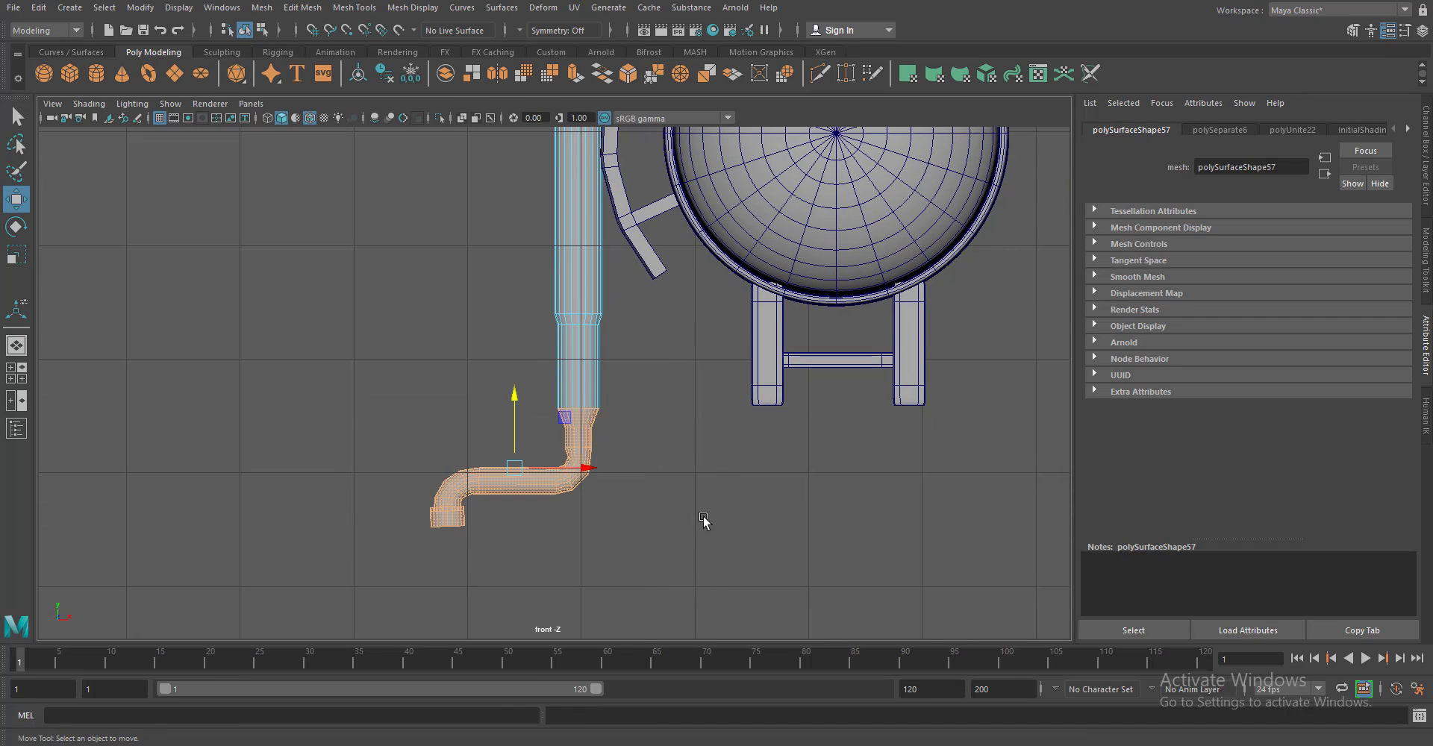
{"action": "key", "text": "space"}
{"action": "left_click_drag", "start_coordinate": [649, 388], "coordinate": [649, 351]}
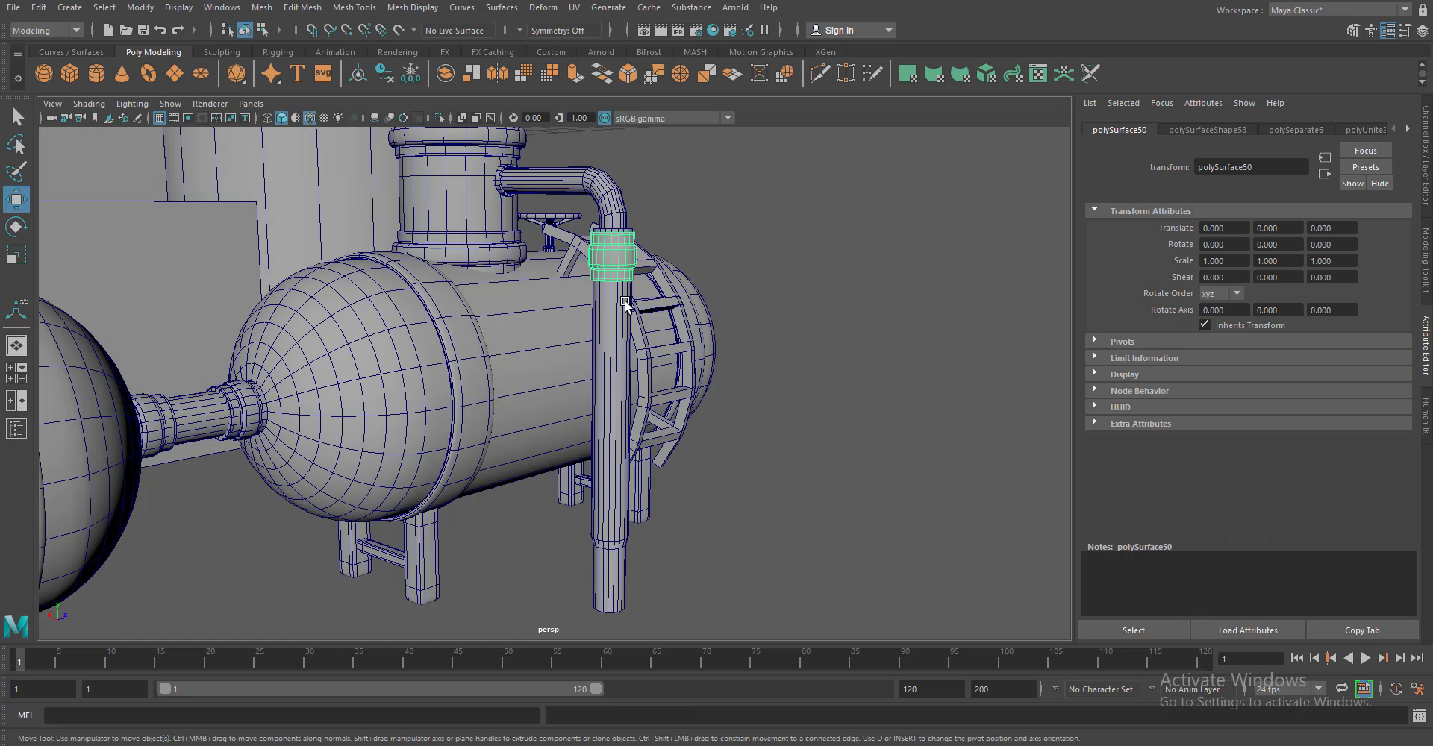
{"action": "left_click_drag", "start_coordinate": [612, 179], "coordinate": [640, 363]}
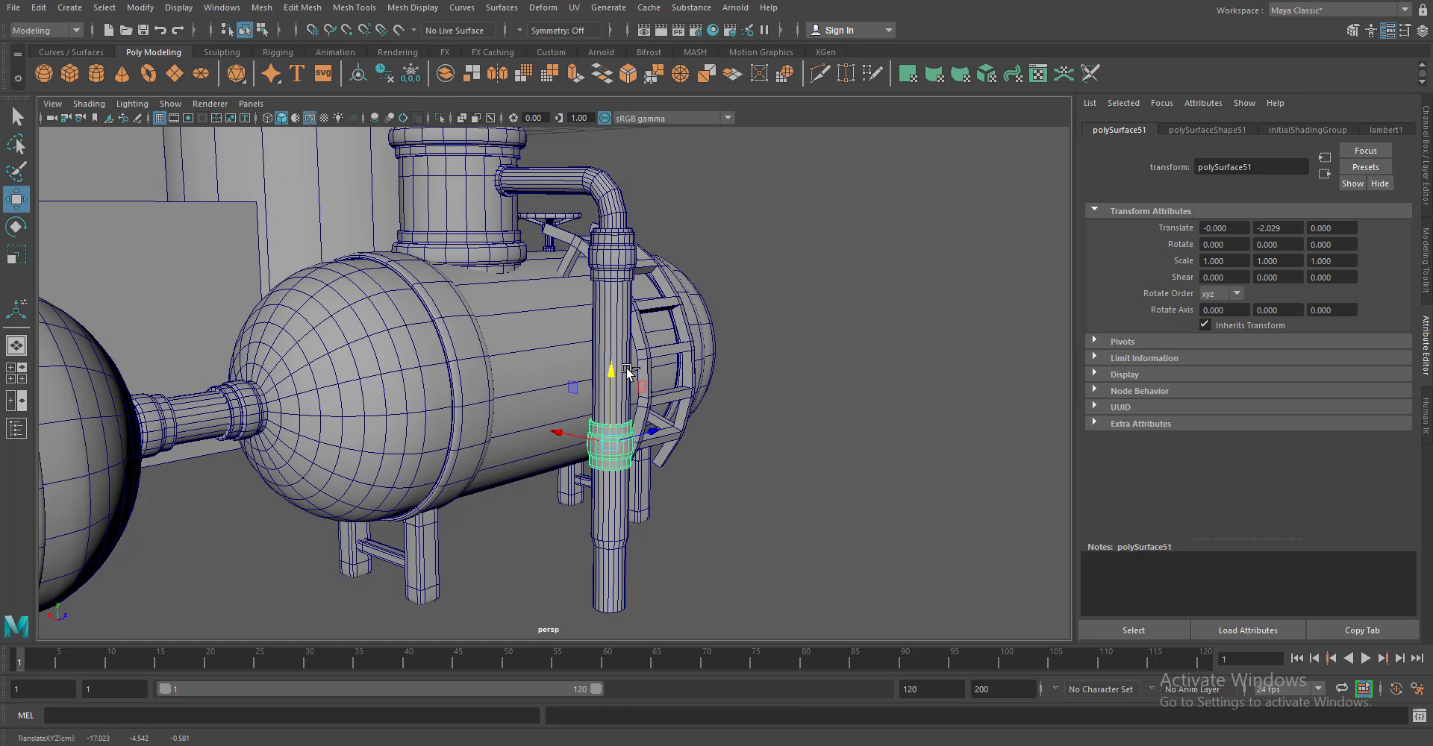
{"action": "left_click_drag", "start_coordinate": [611, 460], "coordinate": [611, 524]}
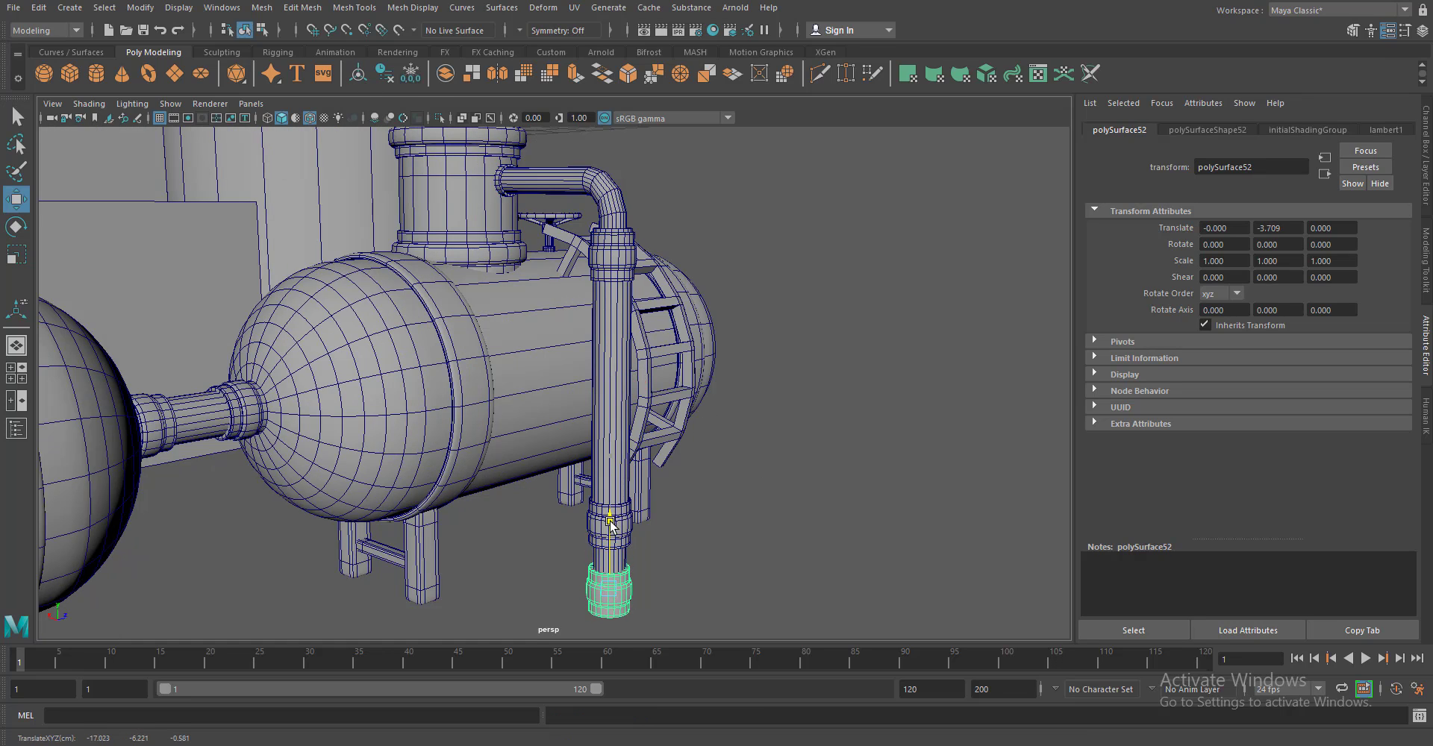
{"action": "left_click", "coordinate": [759, 540]}
{"action": "scroll", "scroll_direction": "down", "scroll_amount": 3}
{"action": "left_click_drag", "start_coordinate": [717, 537], "coordinate": [749, 537]}
Duplicate the vertical pipe to the left and combine the copy's pieces into one object
{"action": "left_click", "coordinate": [506, 313]}
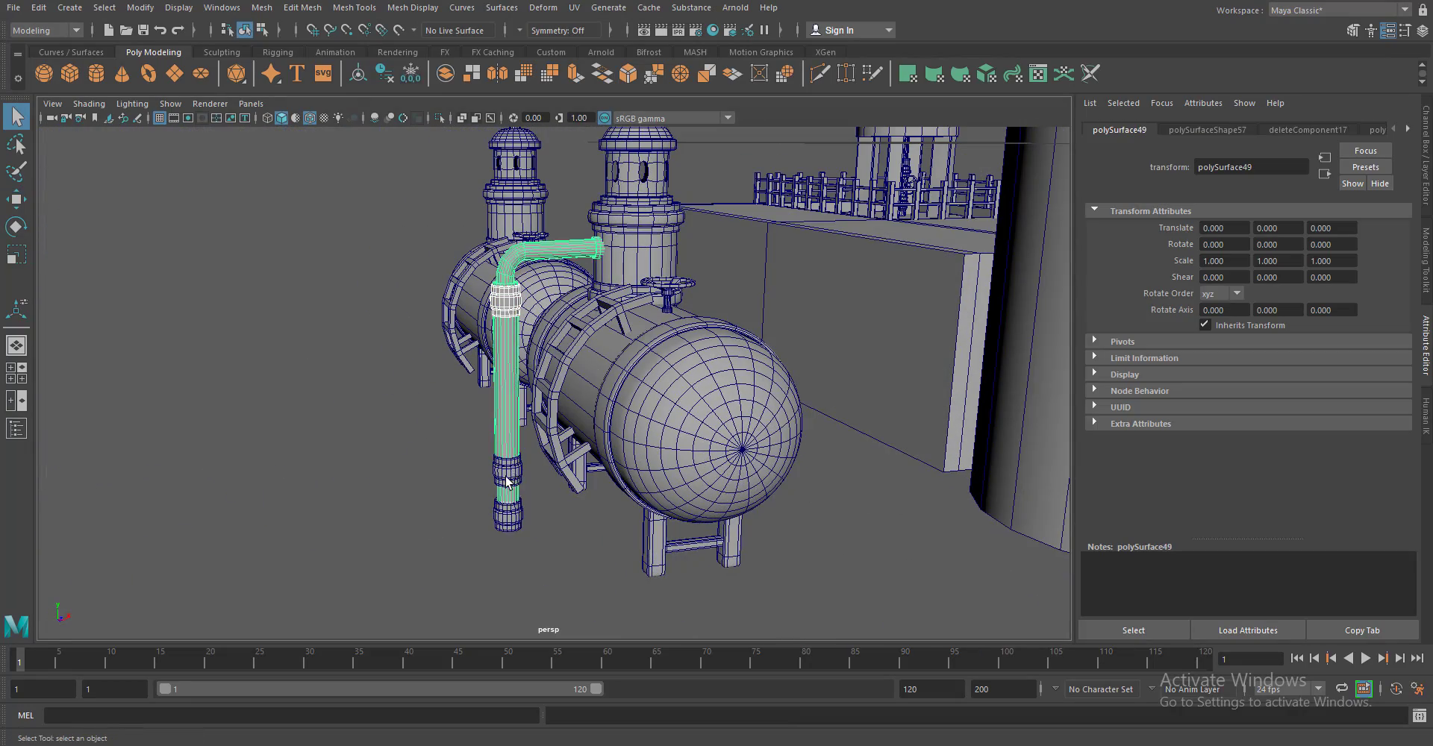
{"action": "left_click_drag", "start_coordinate": [508, 513], "coordinate": [321, 513]}
{"action": "left_click", "coordinate": [262, 7]}
{"action": "left_click", "coordinate": [284, 47]}
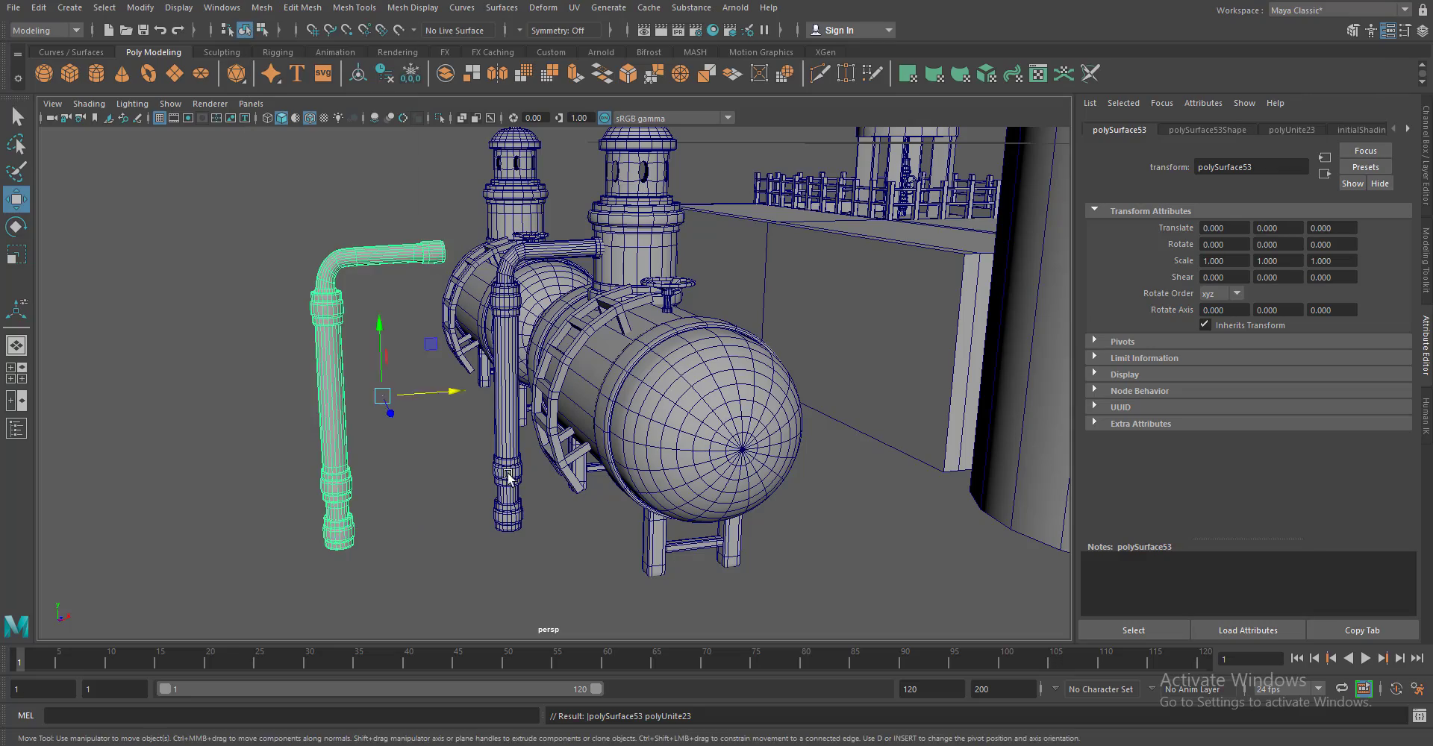
Lay the pipe copy flat at Rotate Z -90 and move it between tank and wall
{"action": "key", "text": "e"}
{"action": "left_click_drag", "start_coordinate": [385, 321], "coordinate": [886, 444]}
{"action": "type", "text": "0"}
{"action": "key", "text": "Return"}
{"action": "key", "text": "w"}
{"action": "left_click_drag", "start_coordinate": [885, 444], "coordinate": [682, 329]}
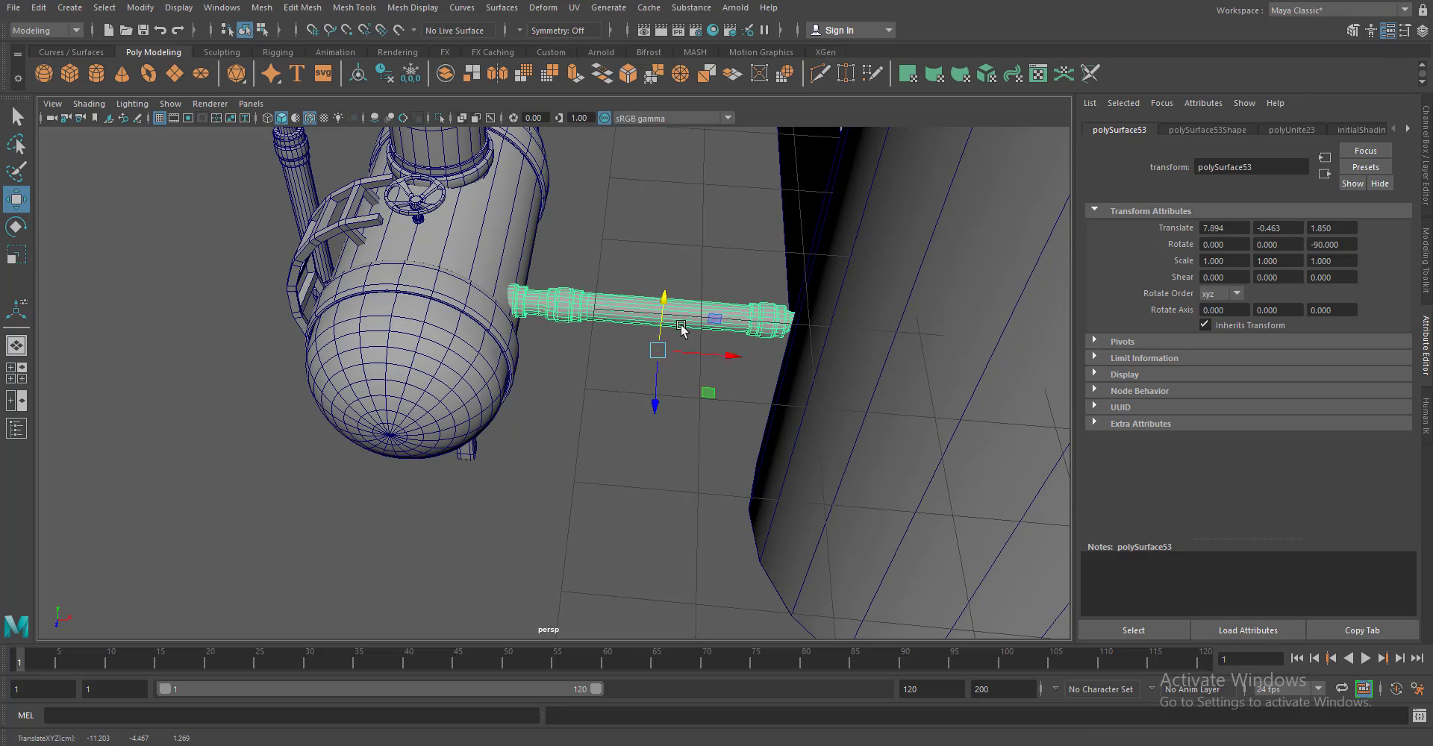
{"action": "left_click_drag", "start_coordinate": [668, 413], "coordinate": [541, 459]}
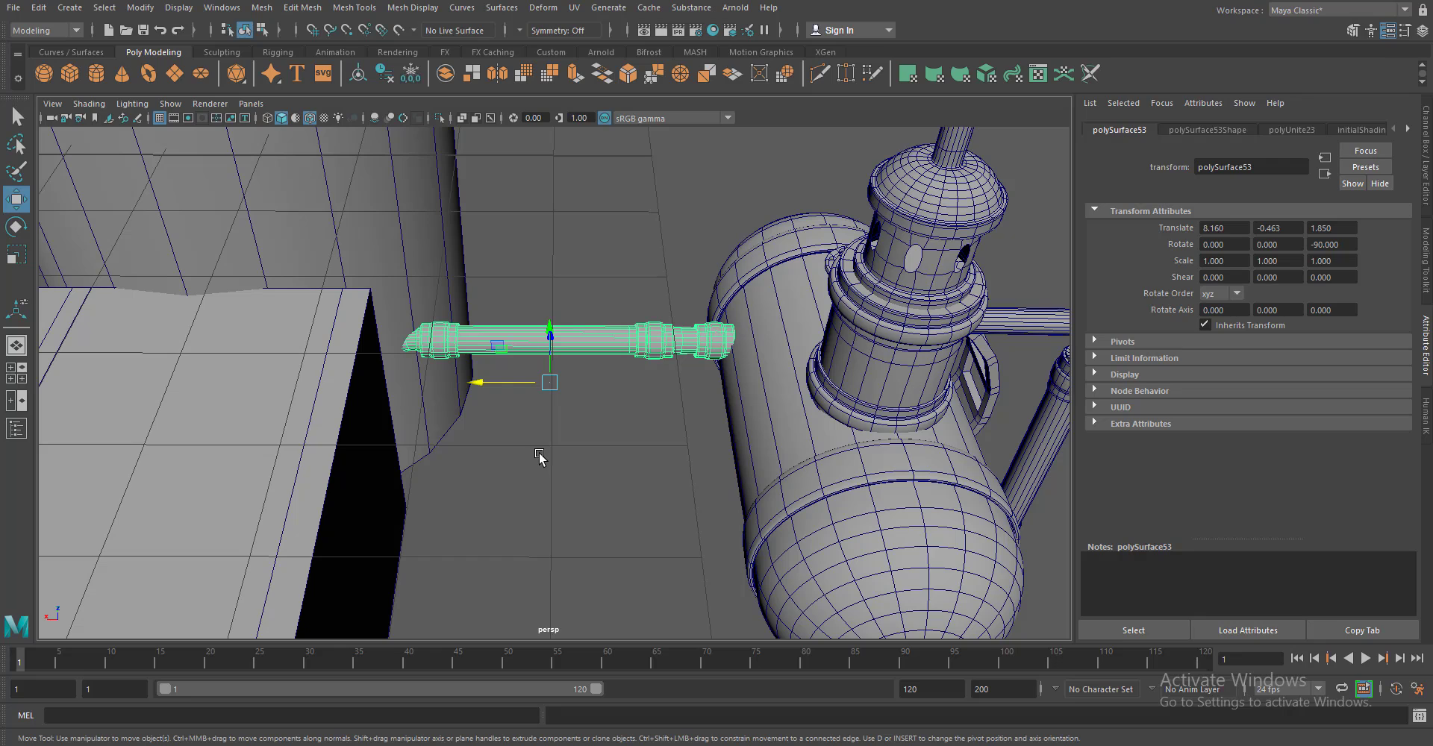
Select the vertex rings at the flat pipe's left end
{"action": "key", "text": "F9"}
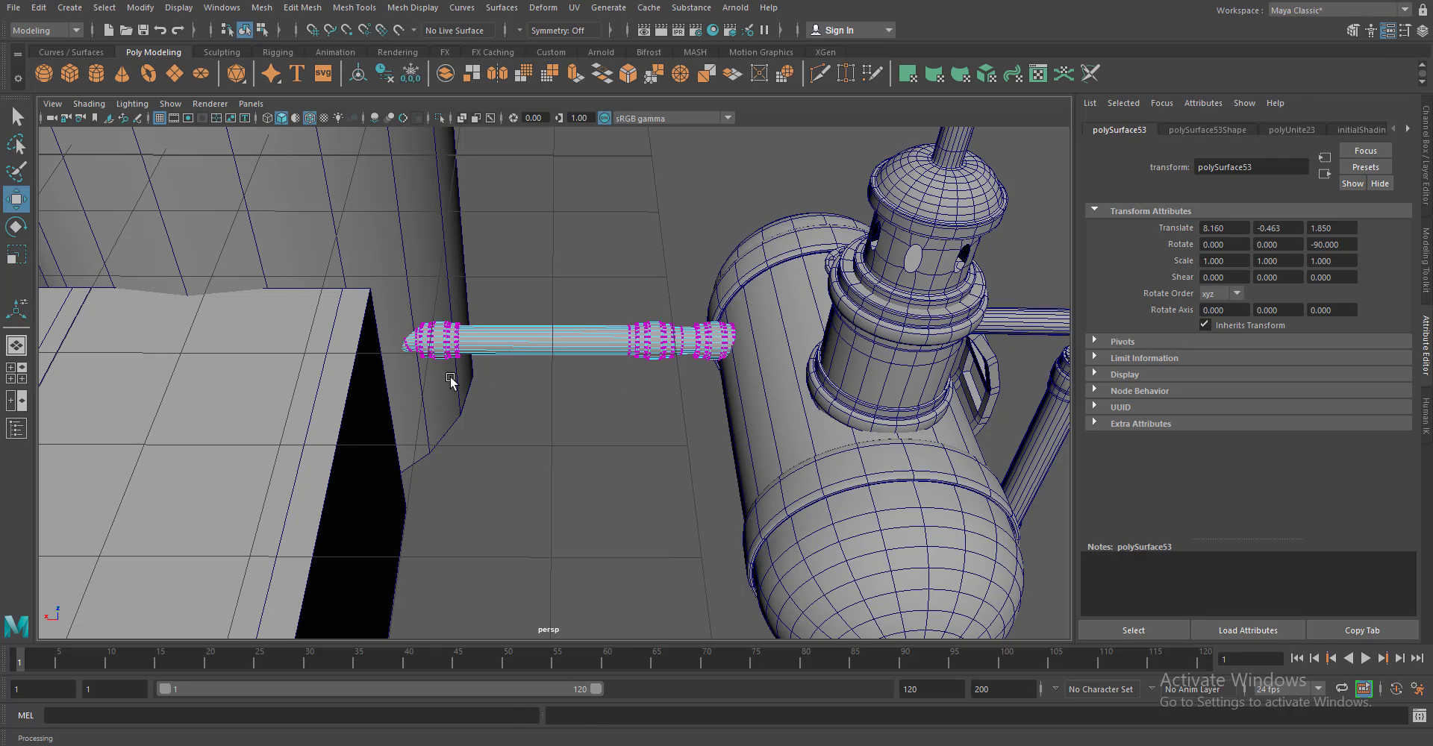
{"action": "left_click_drag", "start_coordinate": [377, 276], "coordinate": [466, 369]}
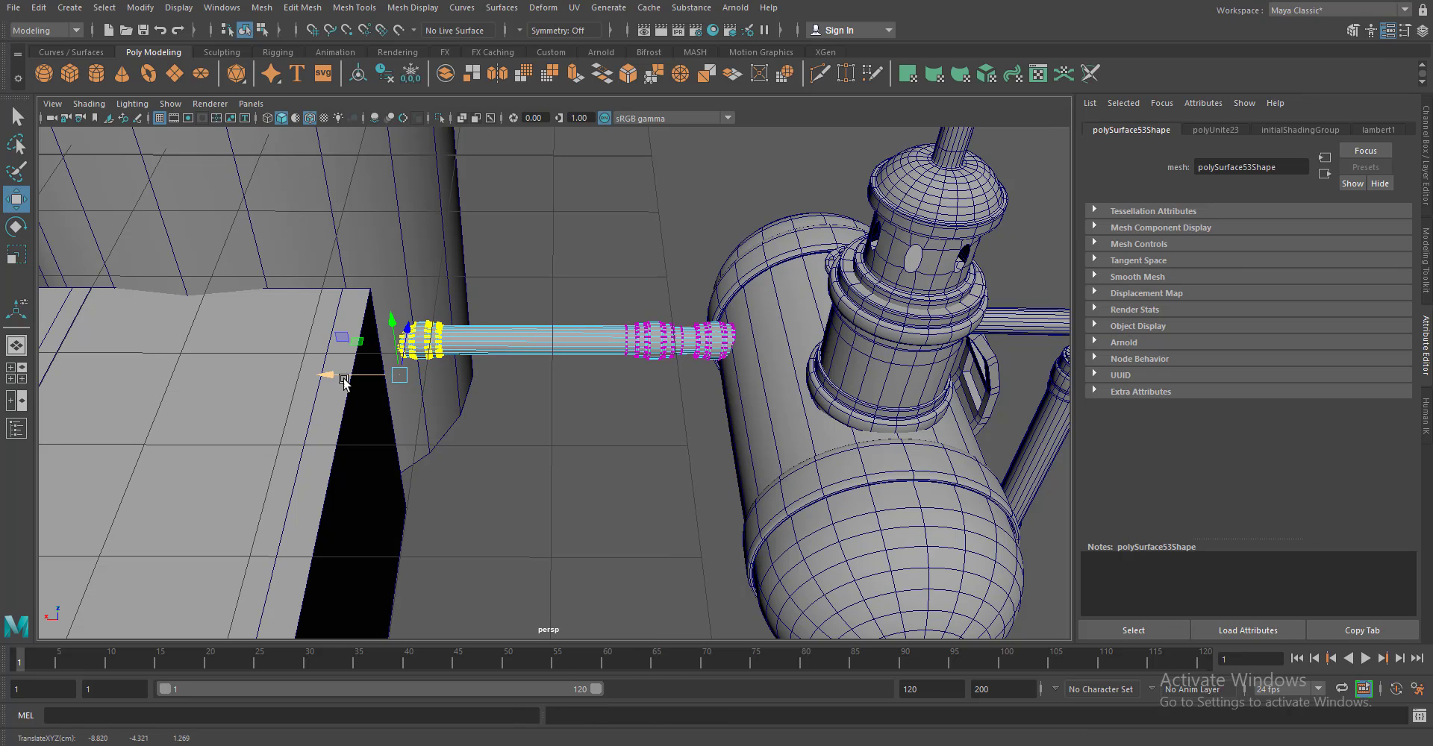
{"action": "left_click_drag", "start_coordinate": [344, 382], "coordinate": [556, 327]}
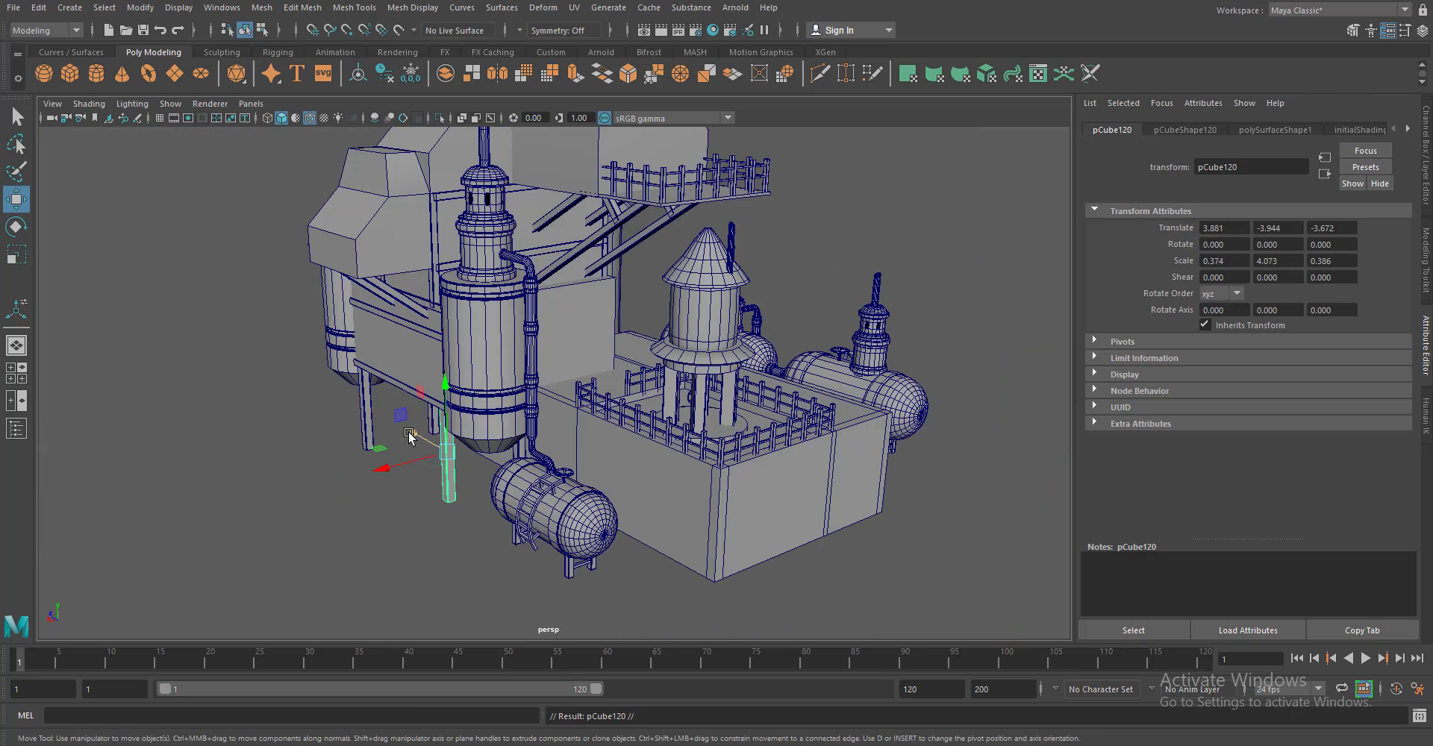
Position a column by the front tank and duplicate it into more columns along X
{"action": "left_click_drag", "start_coordinate": [410, 436], "coordinate": [560, 570]}
{"action": "key", "text": "f"}
{"action": "left_click_drag", "start_coordinate": [536, 355], "coordinate": [542, 367]}
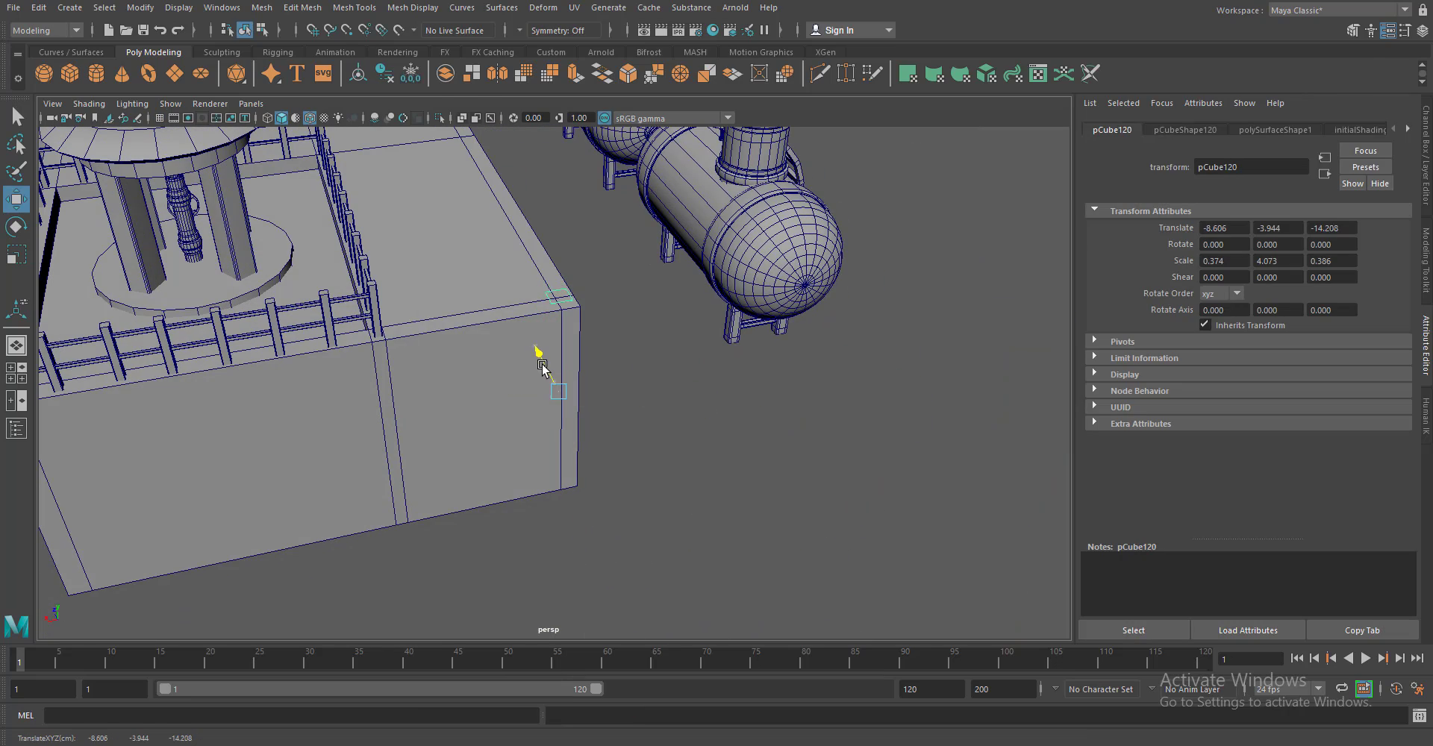
{"action": "left_click_drag", "start_coordinate": [555, 166], "coordinate": [851, 340]}
{"action": "key", "text": "f"}
{"action": "key", "text": "f"}
{"action": "left_click_drag", "start_coordinate": [611, 363], "coordinate": [522, 523]}
{"action": "left_click", "coordinate": [905, 486]}
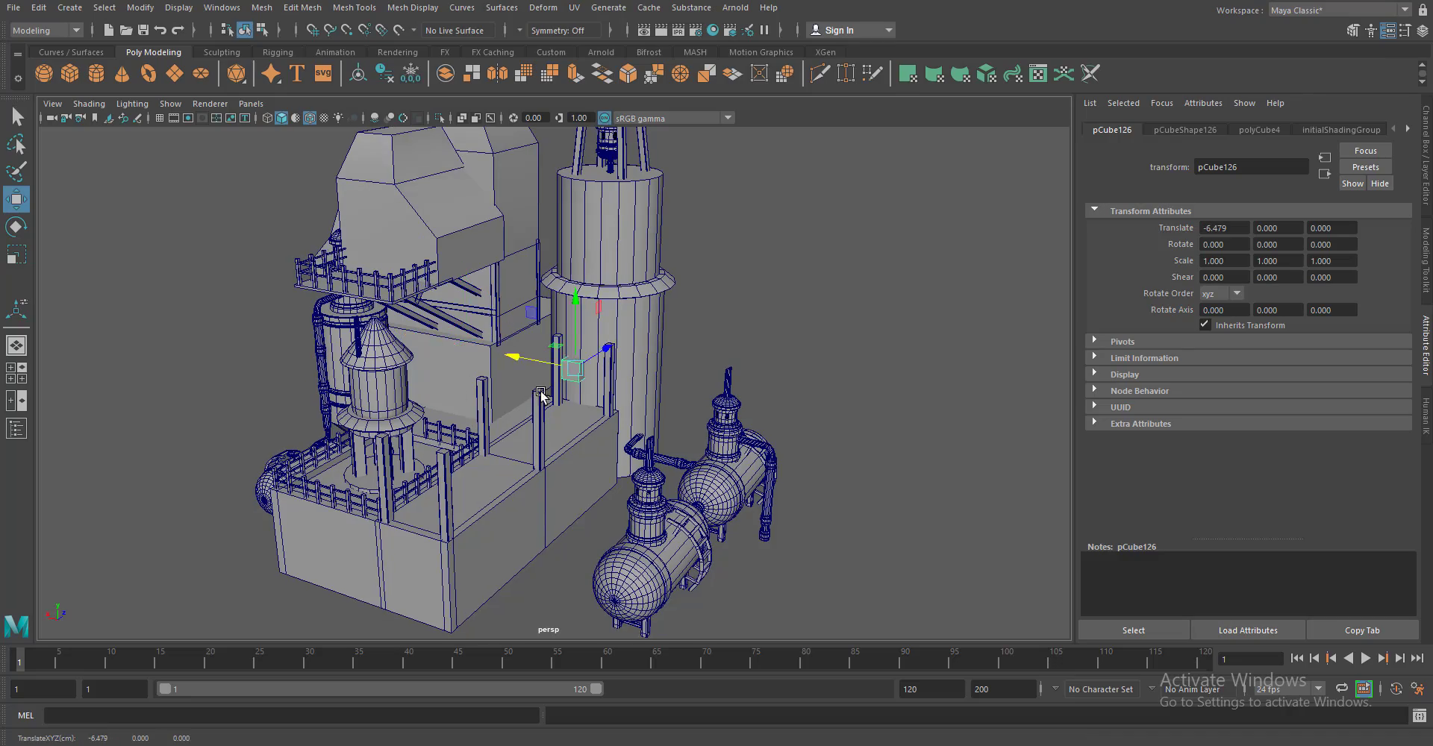
Stretch the new cube lengthwise and place it over the columns from above
{"action": "left_click_drag", "start_coordinate": [510, 418], "coordinate": [513, 425]}
{"action": "left_click_drag", "start_coordinate": [512, 425], "coordinate": [419, 486]}
{"action": "left_click_drag", "start_coordinate": [383, 424], "coordinate": [332, 422]}
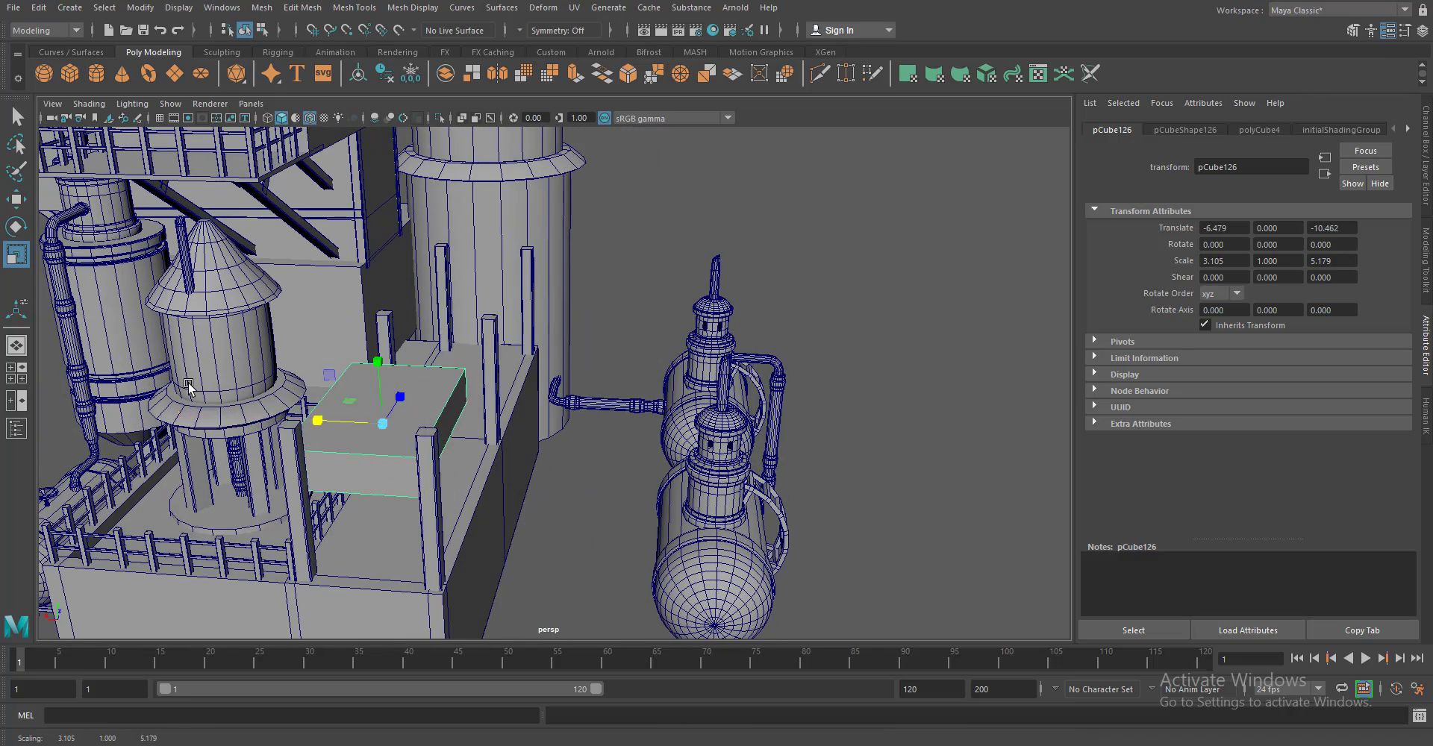
{"action": "key", "text": "w"}
{"action": "left_click_drag", "start_coordinate": [515, 313], "coordinate": [533, 382]}
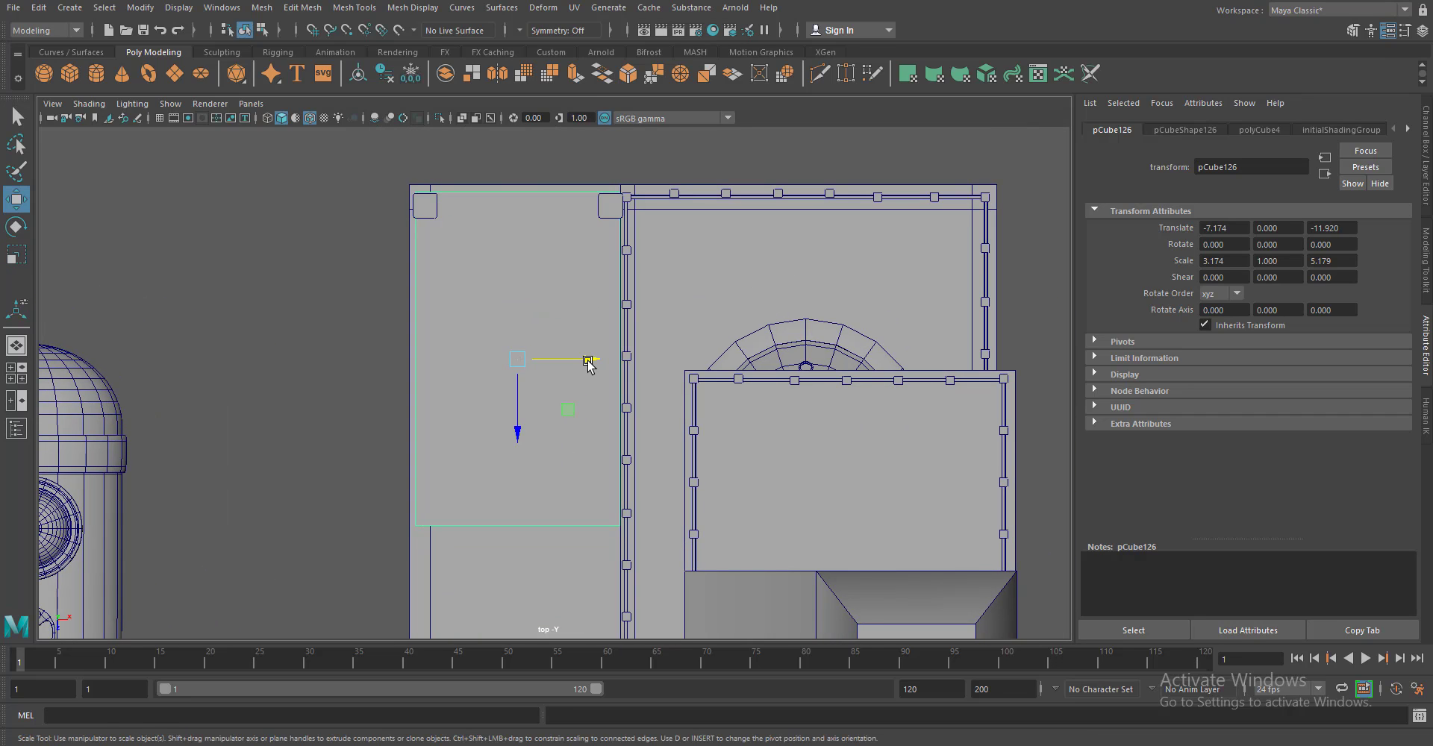
Adjust the cube's Z position and length so it spans the columns
{"action": "key", "text": "w"}
{"action": "scroll", "scroll_direction": "down", "scroll_amount": 3}
{"action": "scroll", "scroll_direction": "down", "scroll_amount": 3}
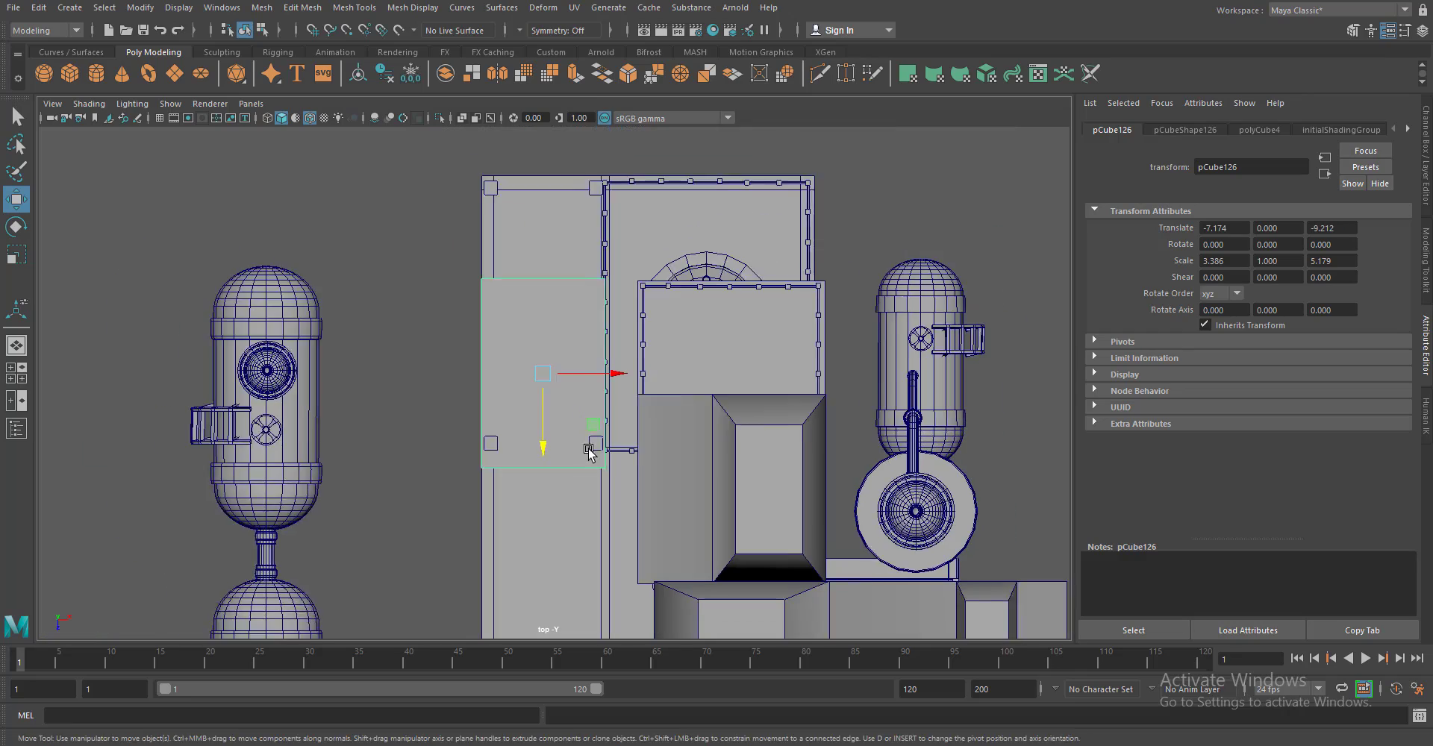
{"action": "left_click_drag", "start_coordinate": [589, 445], "coordinate": [543, 362]}
{"action": "left_click_drag", "start_coordinate": [549, 457], "coordinate": [549, 477]}
{"action": "scroll", "scroll_direction": "down", "scroll_amount": 3}
{"action": "scroll", "scroll_direction": "down", "scroll_amount": 3}
{"action": "key", "text": "w"}
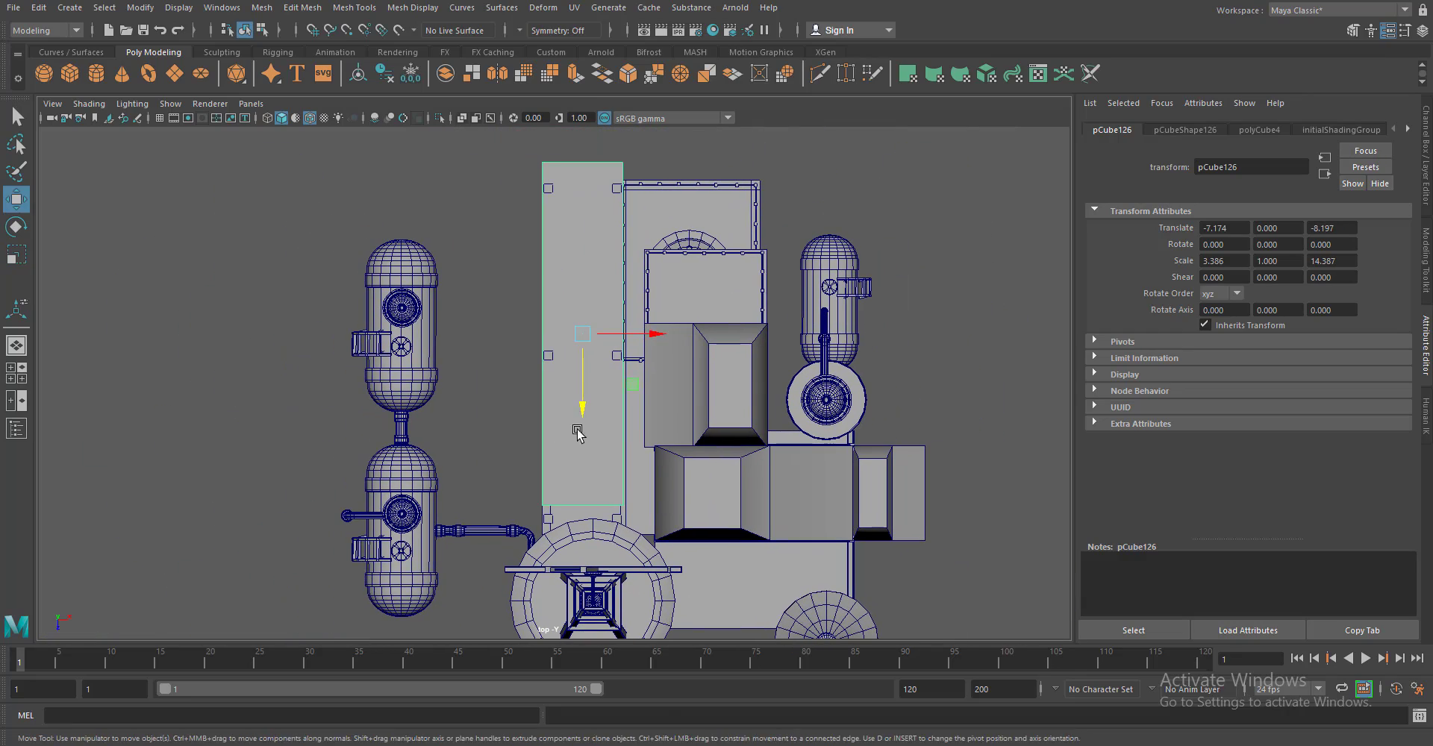
{"action": "left_click_drag", "start_coordinate": [582, 412], "coordinate": [581, 430]}
In perspective, flatten the cube into a thin 3.386 × 0.547 × 14.387 slab
{"action": "key", "text": "space"}
{"action": "left_click_drag", "start_coordinate": [736, 410], "coordinate": [701, 409]}
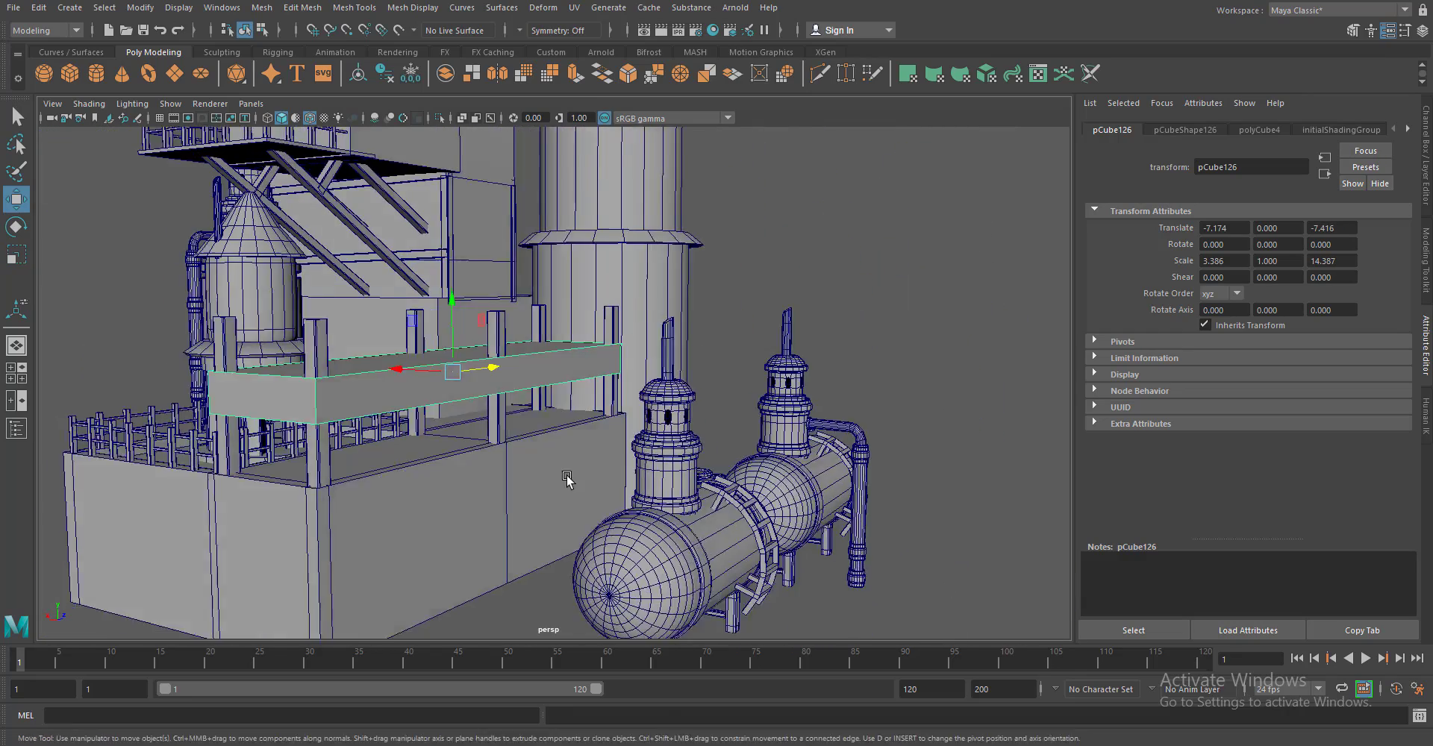
{"action": "key", "text": "r"}
{"action": "left_click_drag", "start_coordinate": [502, 368], "coordinate": [478, 447]}
Orbit around the platform, pick its top face, then reselect the whole slab
{"action": "scroll", "scroll_direction": "up", "scroll_amount": 3}
{"action": "left_click_drag", "start_coordinate": [452, 539], "coordinate": [361, 551]}
{"action": "scroll", "scroll_direction": "down", "scroll_amount": 3}
{"action": "scroll", "scroll_direction": "up", "scroll_amount": 3}
{"action": "left_click_drag", "start_coordinate": [502, 597], "coordinate": [518, 343]}
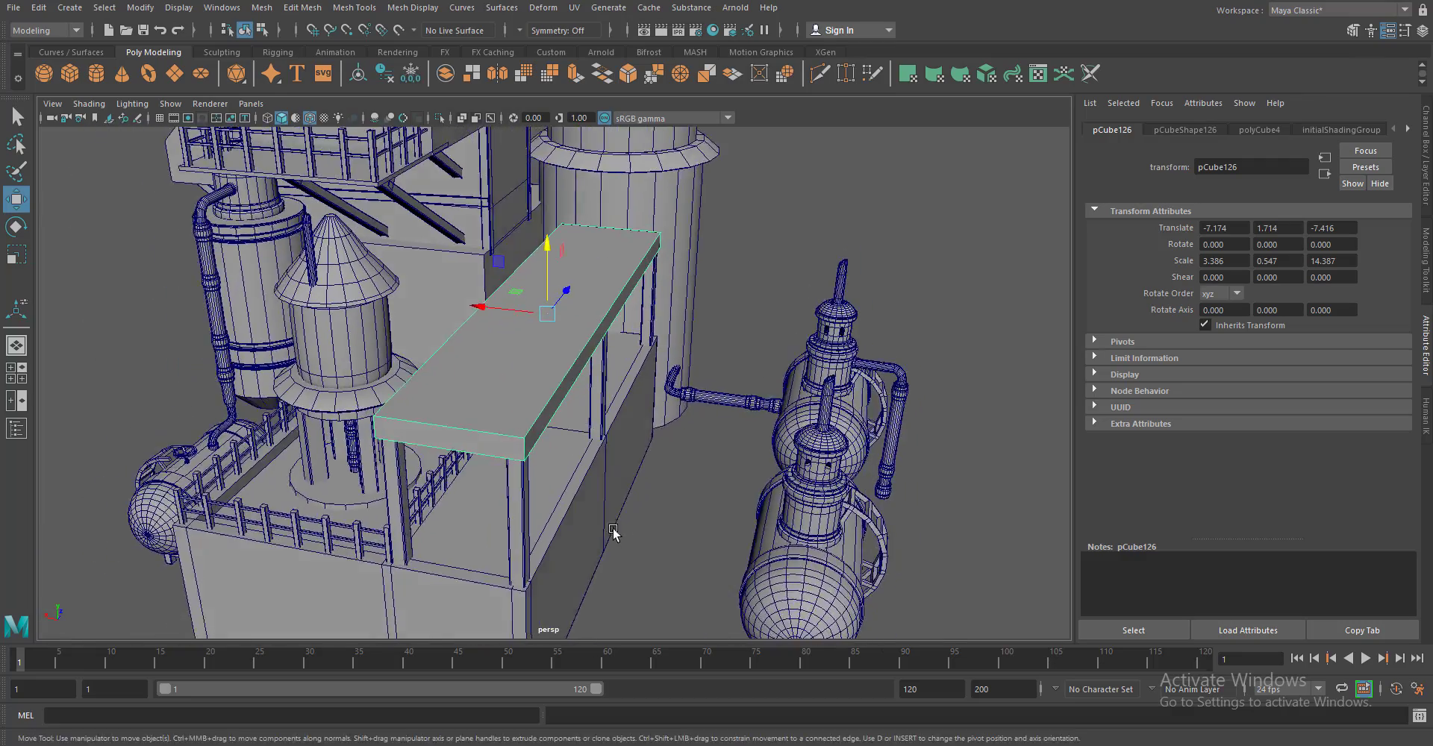
{"action": "key", "text": "F11"}
{"action": "left_click", "coordinate": [518, 385]}
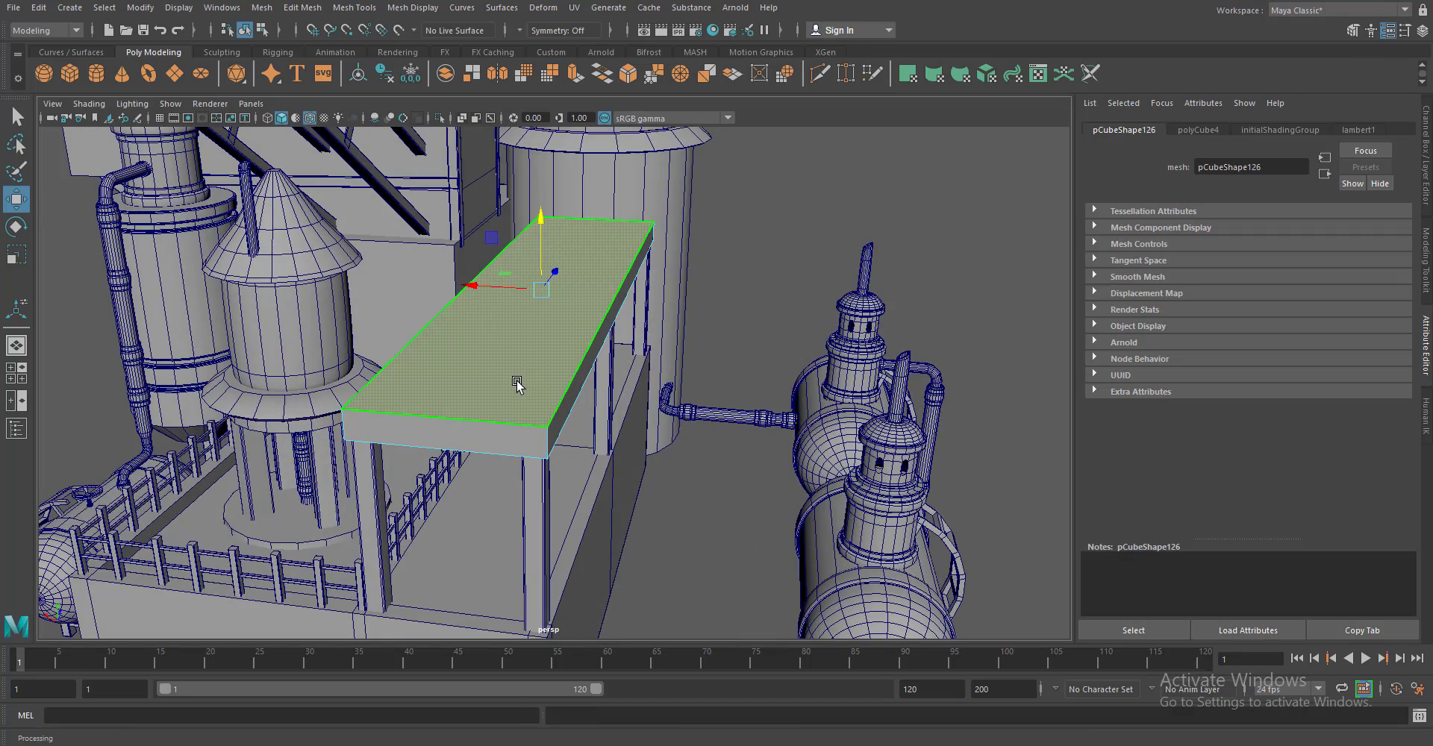
{"action": "key", "text": "F8"}
Delete a face from the underside of the platform slab to cut an opening
{"action": "left_click_drag", "start_coordinate": [569, 407], "coordinate": [560, 239]}
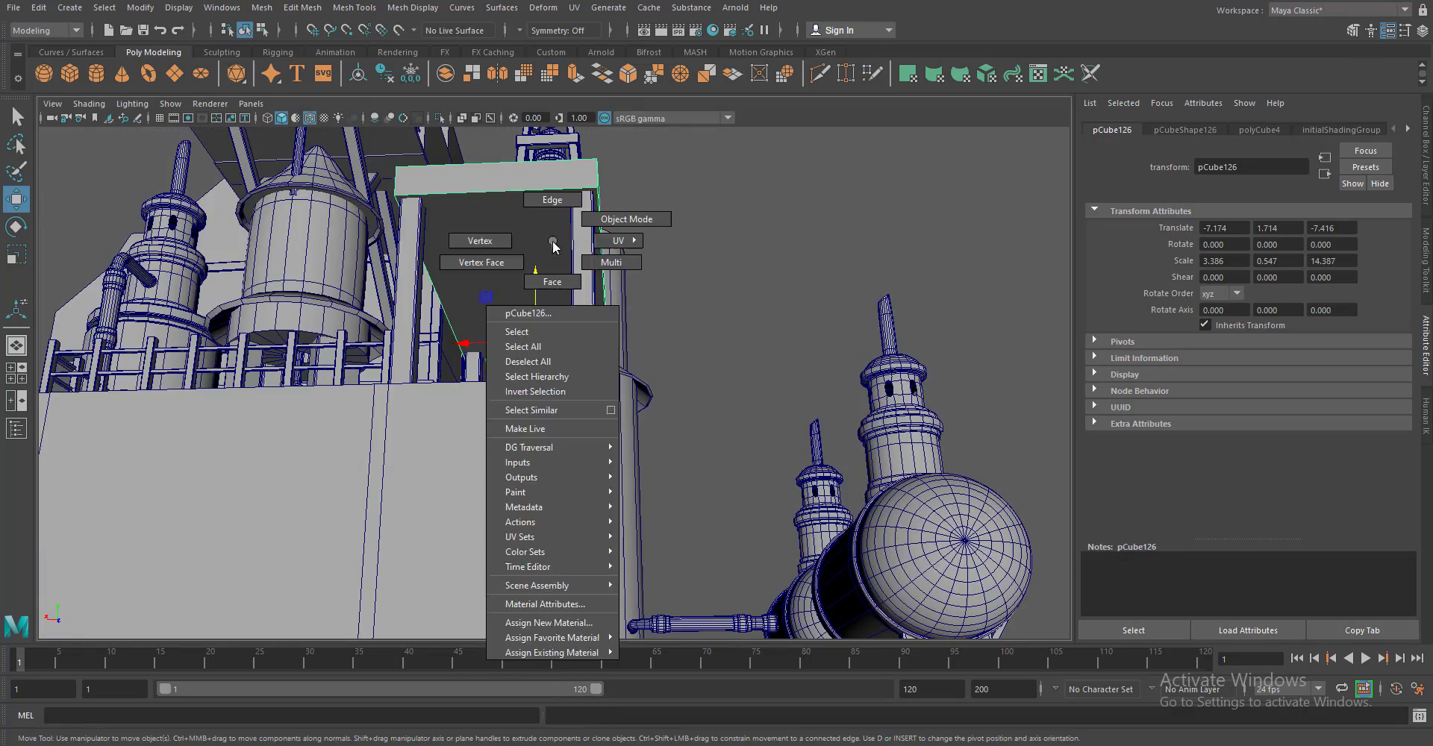
{"action": "left_click_drag", "start_coordinate": [559, 238], "coordinate": [552, 269]}
{"action": "left_click", "coordinate": [540, 224]}
{"action": "key", "text": "Delete"}
{"action": "key", "text": "F8"}
{"action": "left_click_drag", "start_coordinate": [539, 224], "coordinate": [536, 415]}
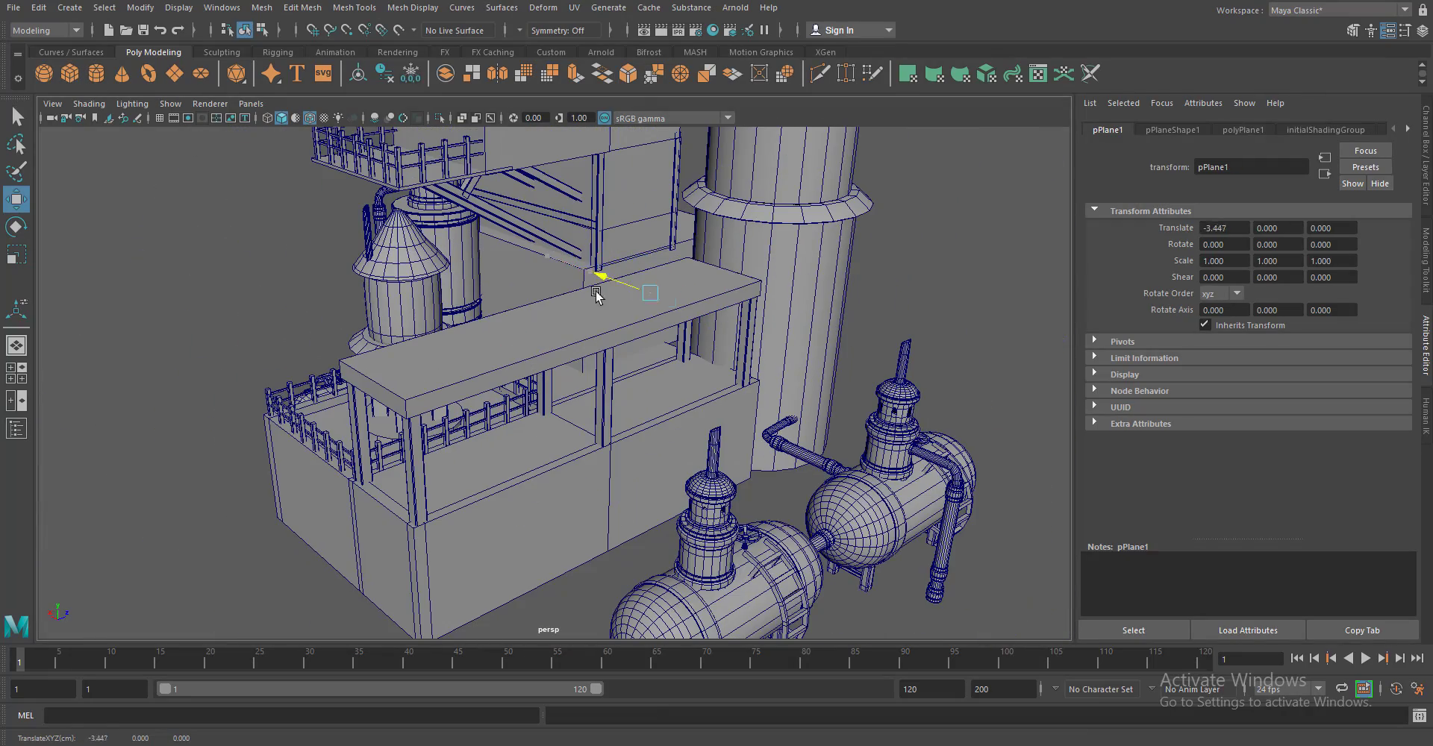
In top view, shift the new polygon plane left along X and bring up its polyPlane1 settings
{"action": "key", "text": "space"}
{"action": "scroll", "scroll_direction": "up", "scroll_amount": 3}
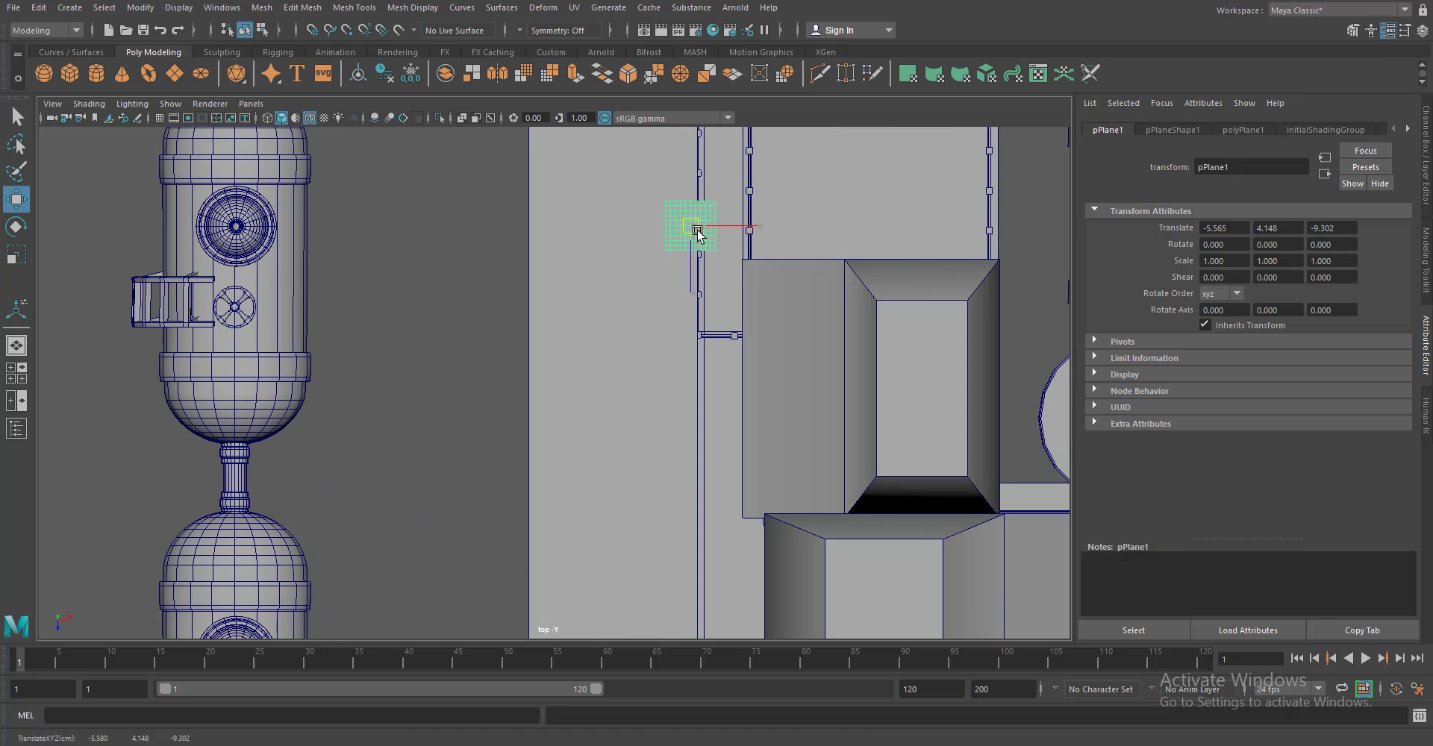
{"action": "key", "text": "w"}
{"action": "left_click_drag", "start_coordinate": [687, 298], "coordinate": [683, 297]}
{"action": "key", "text": "w"}
{"action": "left_click", "coordinate": [1243, 130]}
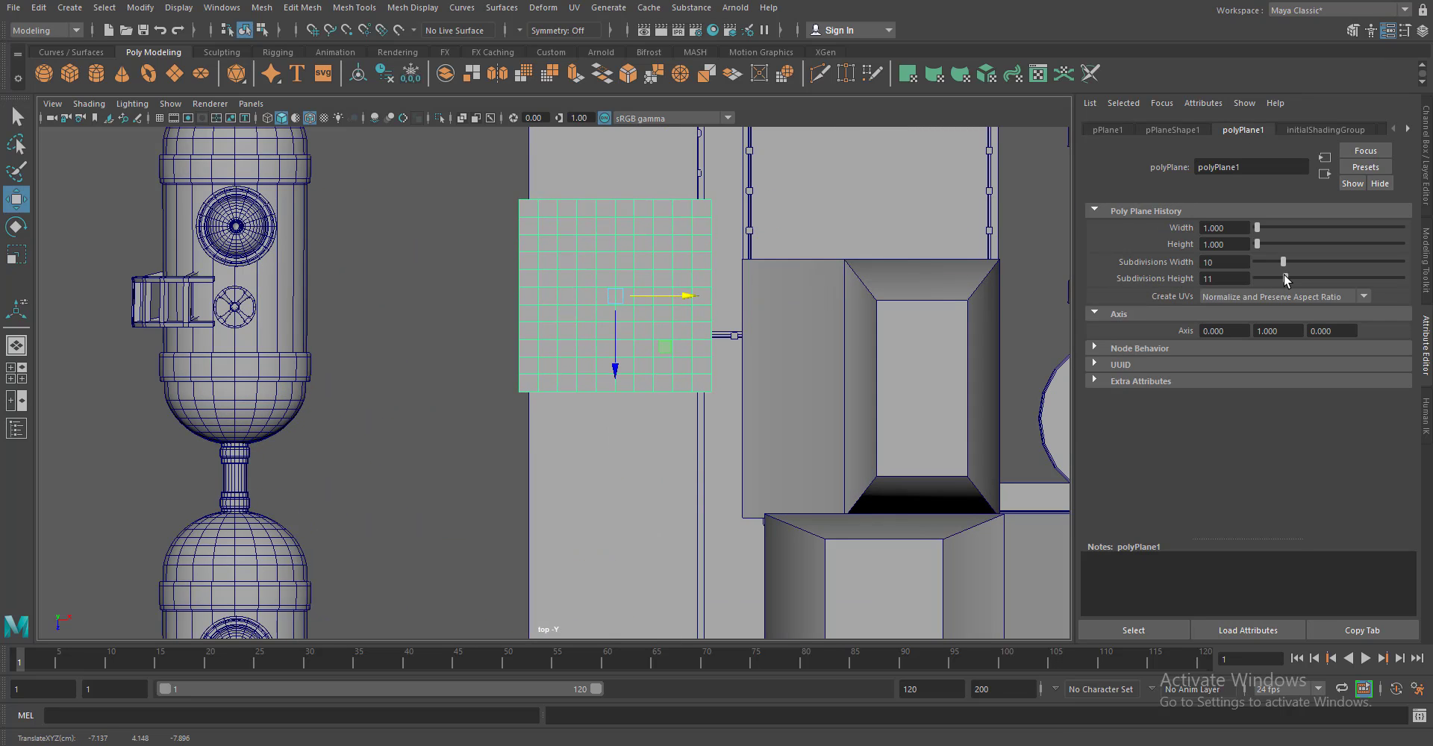
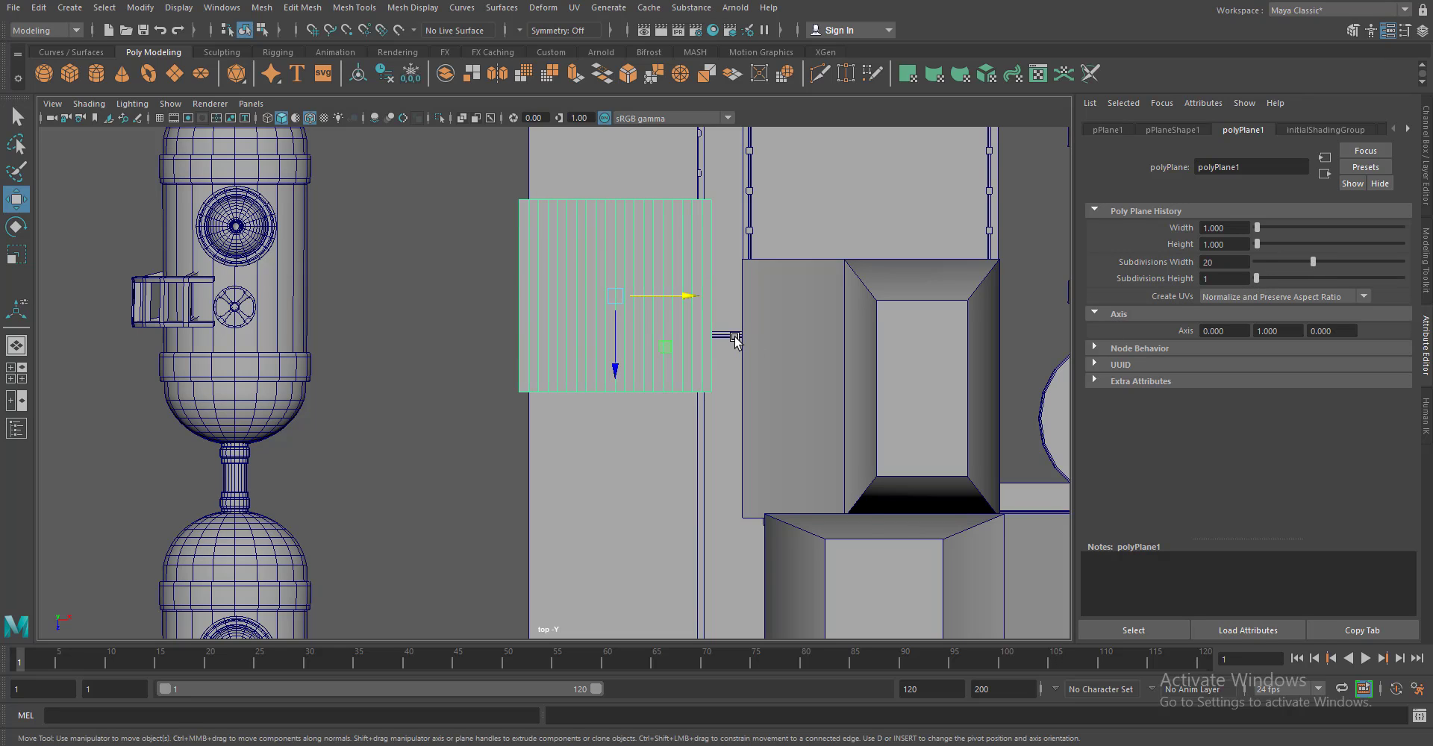
Select alternating edges of the plane and raise them in Y to corrugate the sheet
{"action": "scroll", "scroll_direction": "up", "scroll_amount": 3}
{"action": "left_click", "coordinate": [755, 291]}
{"action": "left_click", "coordinate": [729, 291]}
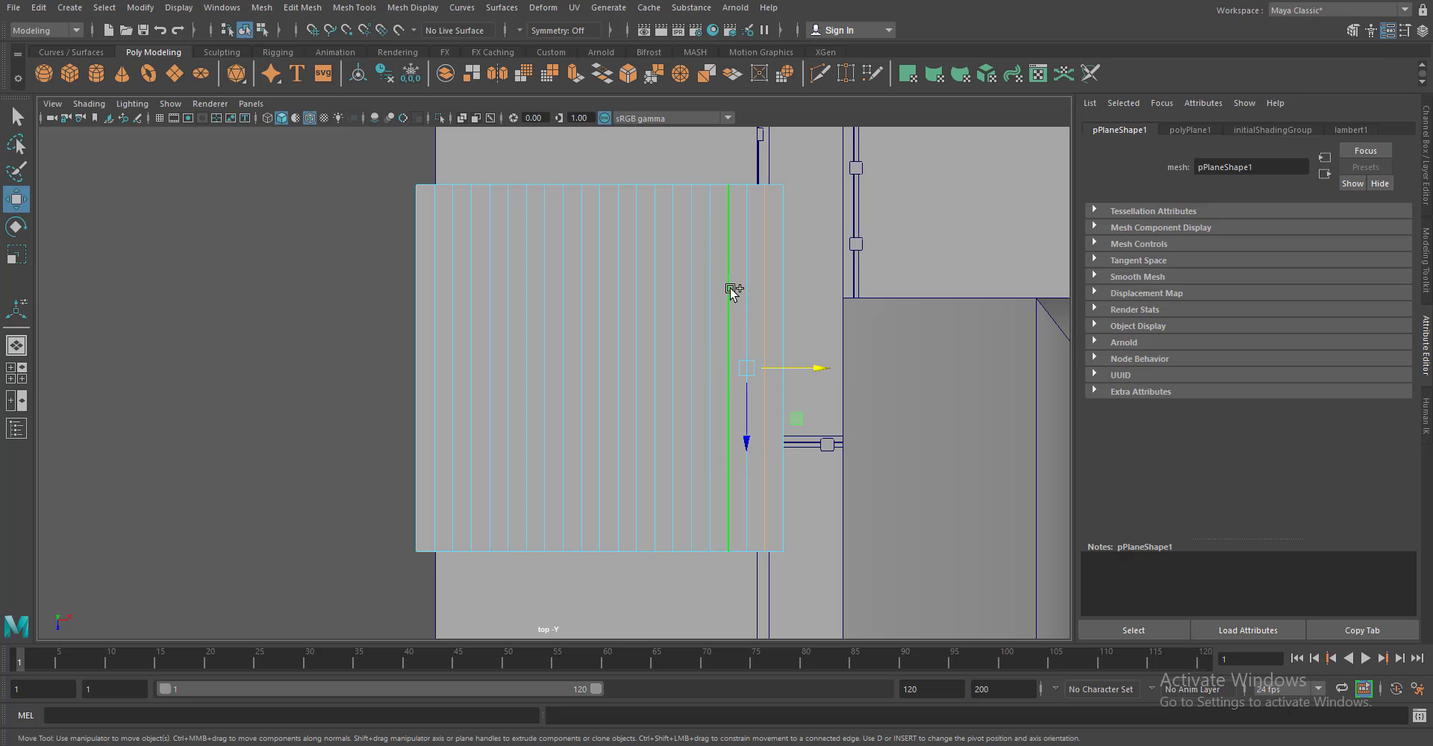
{"action": "left_click", "coordinate": [661, 288]}
{"action": "left_click", "coordinate": [618, 284]}
{"action": "left_click", "coordinate": [544, 279]}
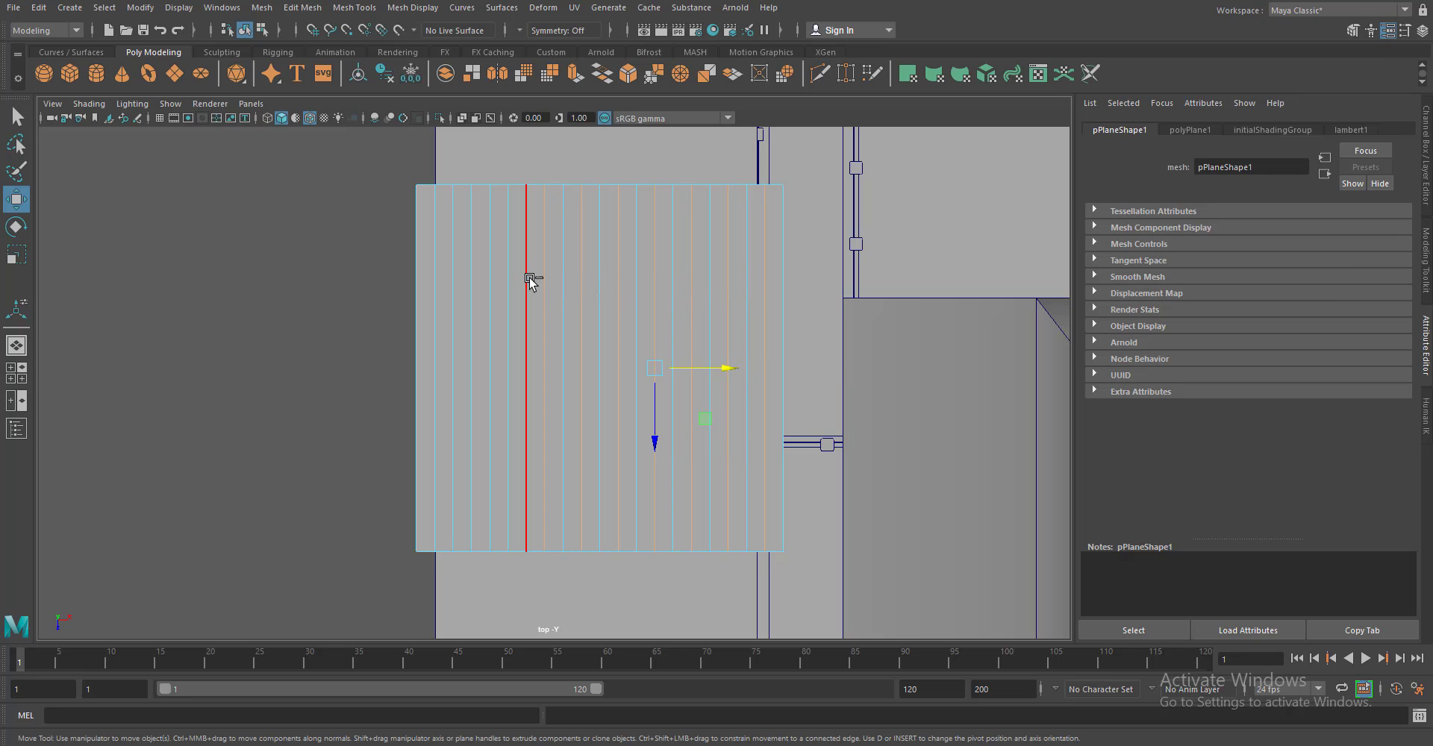
{"action": "left_click", "coordinate": [471, 279]}
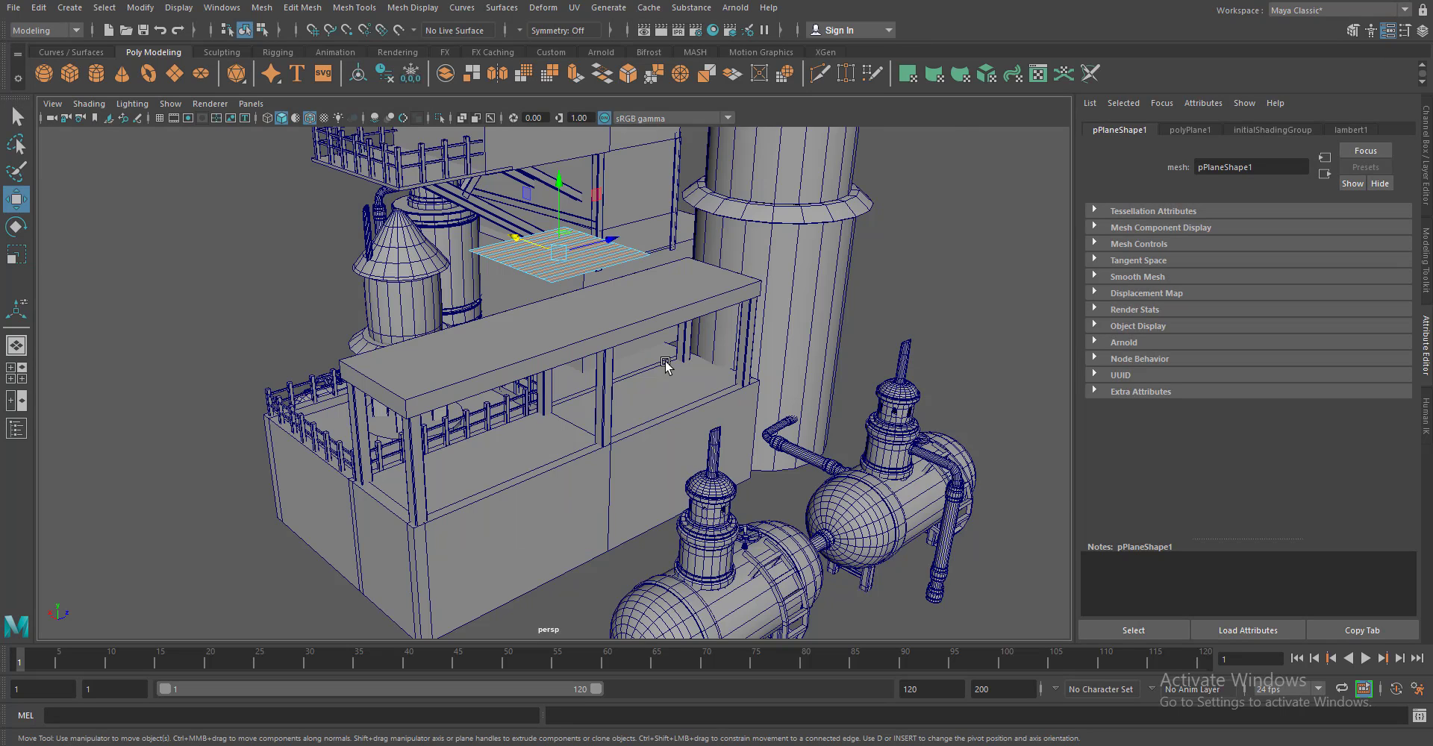
{"action": "key", "text": "f"}
{"action": "left_click_drag", "start_coordinate": [574, 322], "coordinate": [554, 293]}
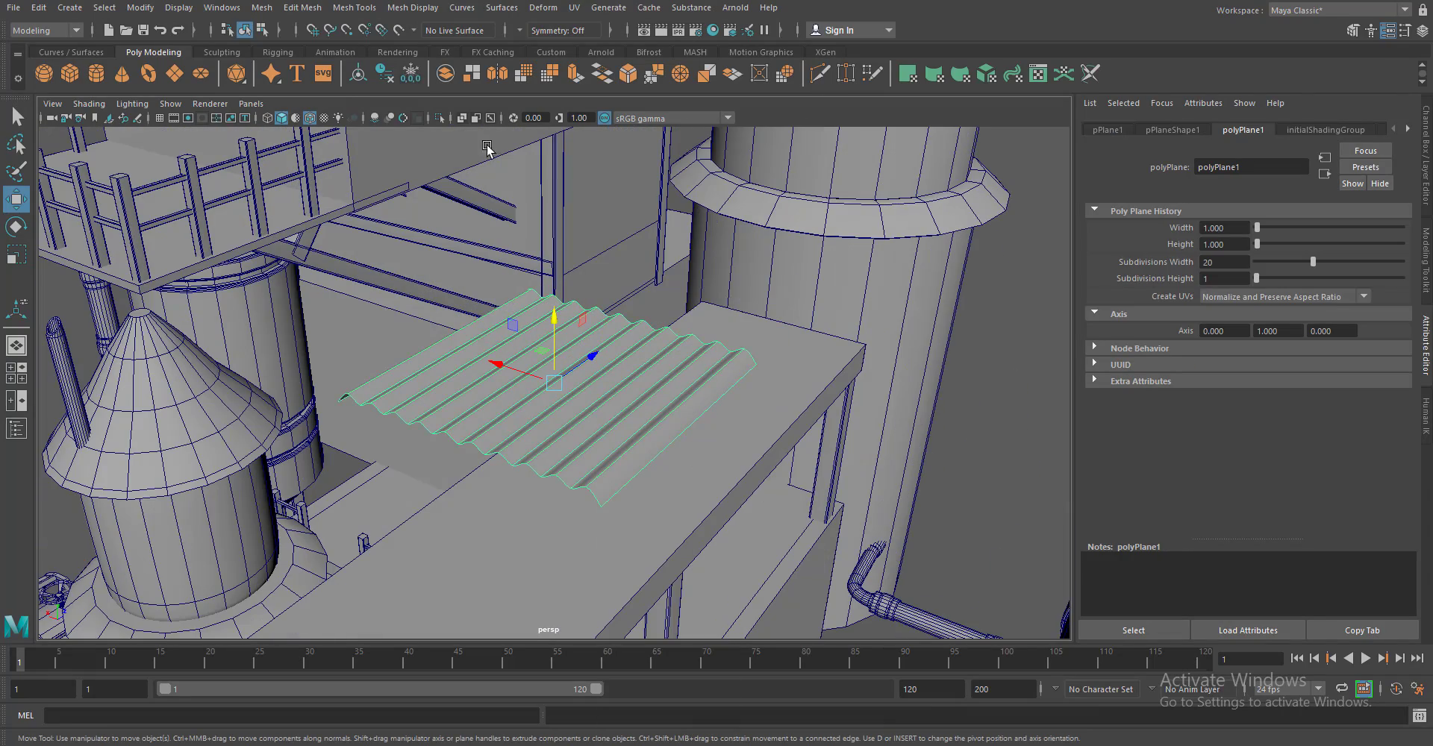
Extrude the corrugated sheet's faces with a thickness of 0.050
{"action": "key", "text": "ctrl+e"}
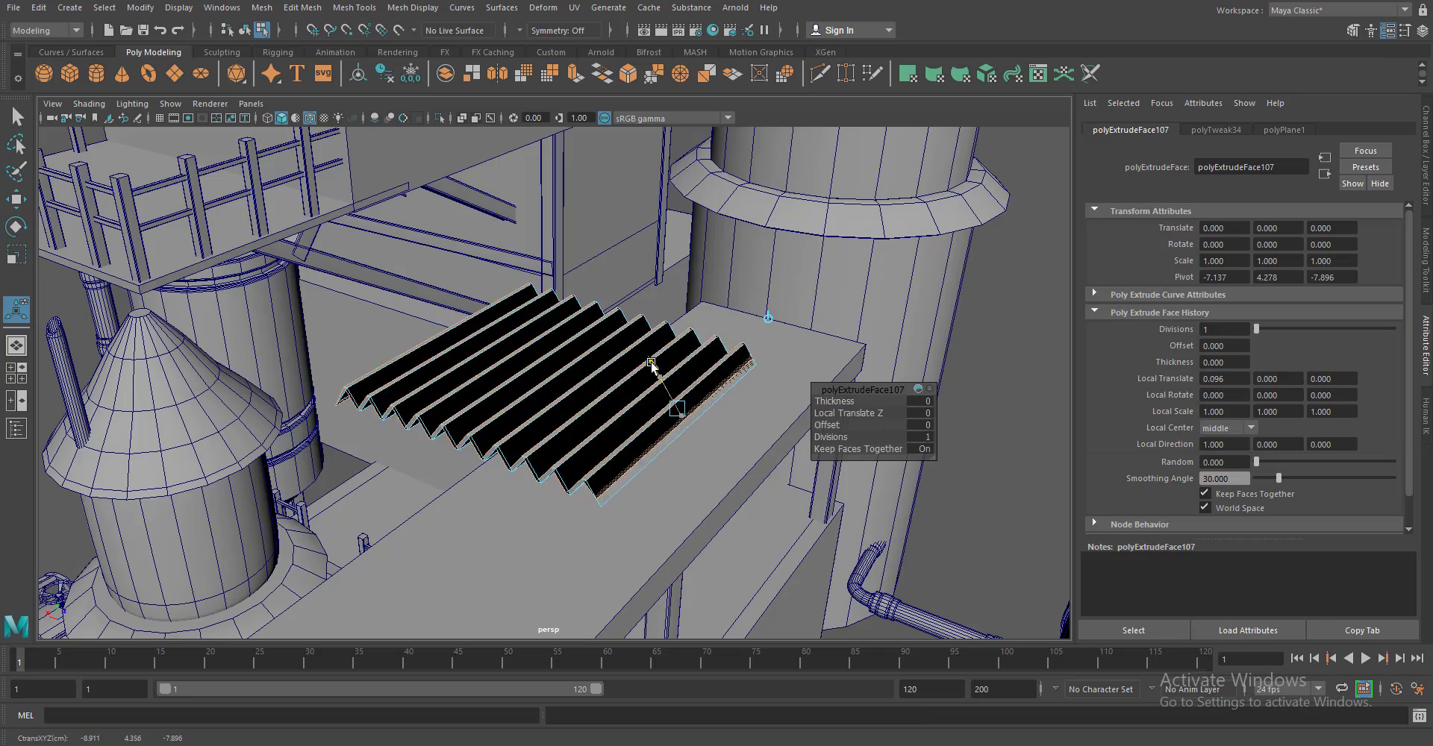
{"action": "left_click_drag", "start_coordinate": [730, 397], "coordinate": [601, 481]}
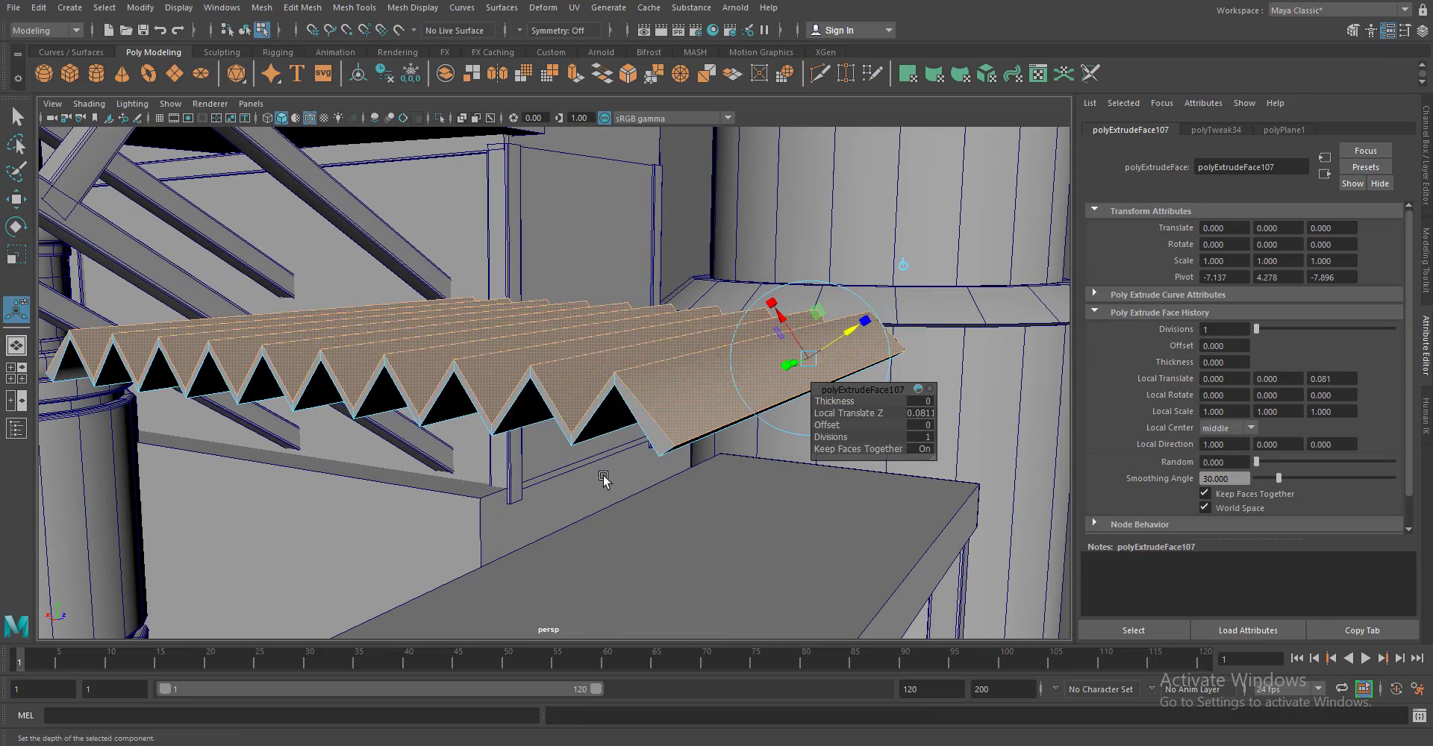
{"action": "left_click_drag", "start_coordinate": [840, 401], "coordinate": [858, 413]}
{"action": "left_click", "coordinate": [921, 412]}
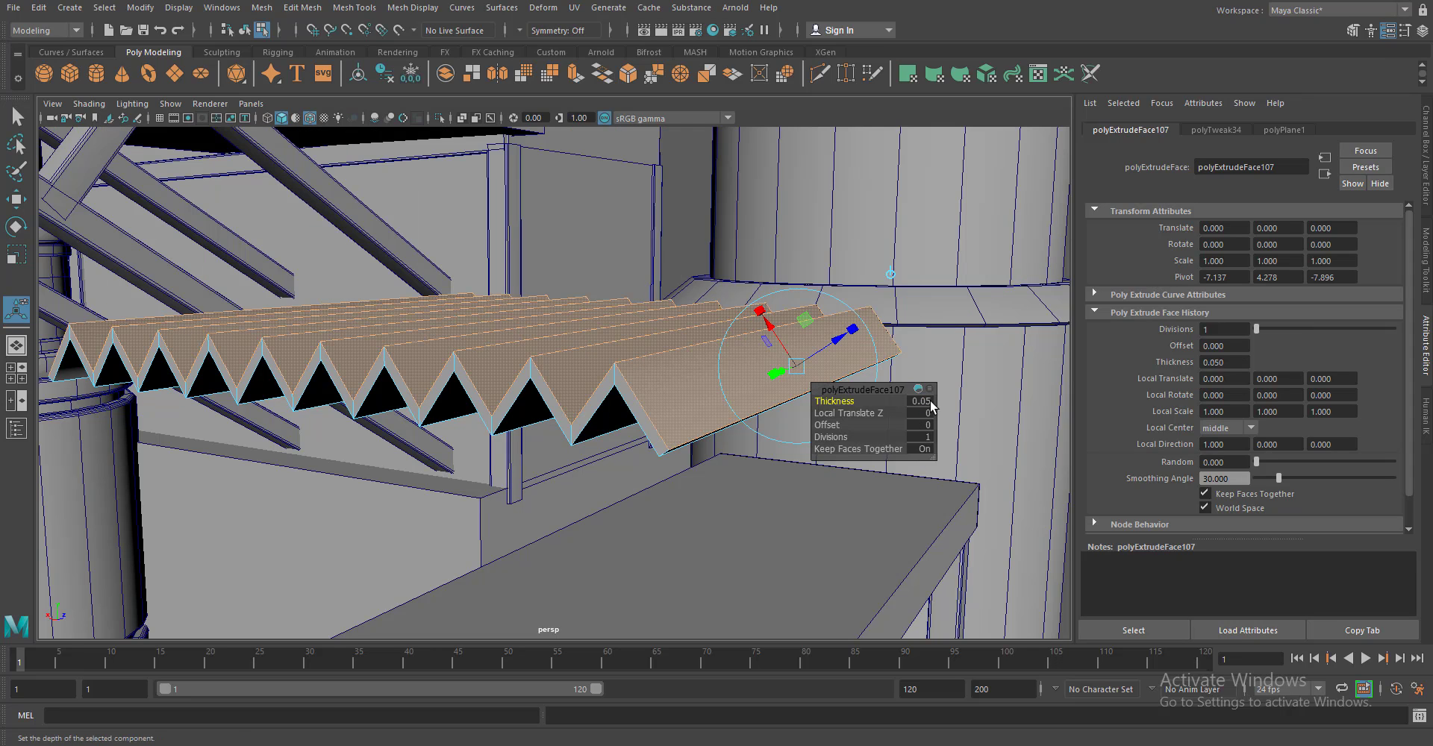
Insert edge loops across the ridges of the corrugated roof sheet
{"action": "key", "text": "F8"}
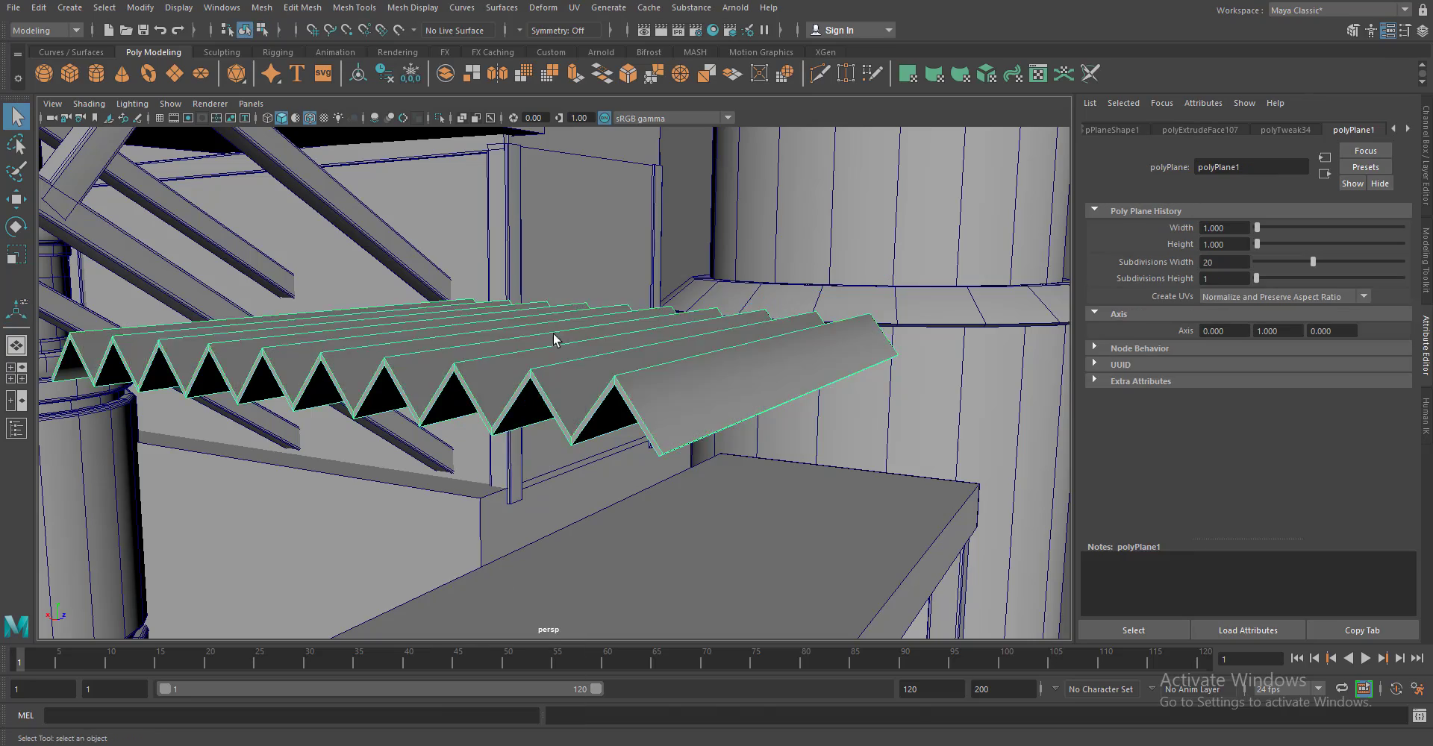
{"action": "left_click_drag", "start_coordinate": [553, 332], "coordinate": [684, 473]}
{"action": "scroll", "scroll_direction": "up", "scroll_amount": 3}
{"action": "left_click", "coordinate": [354, 7]}
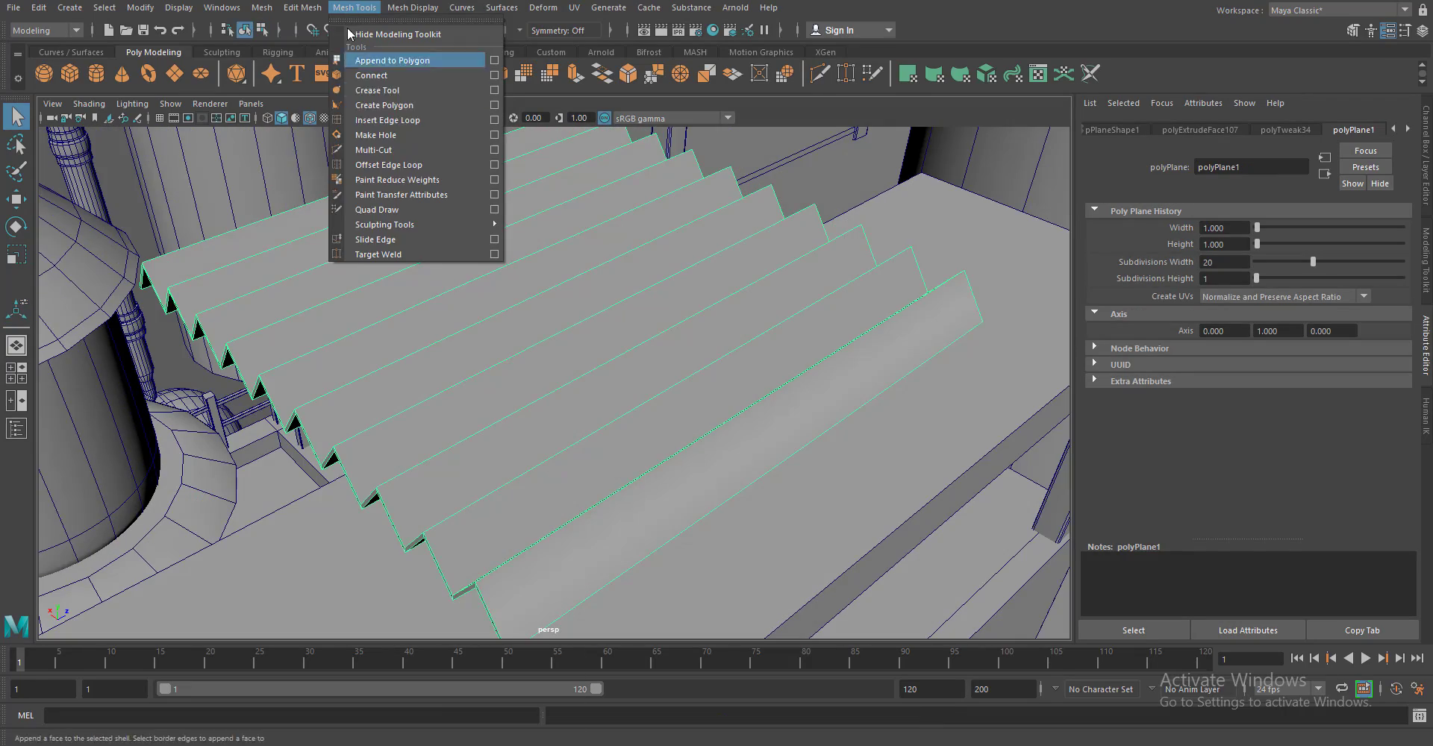
{"action": "left_click", "coordinate": [388, 110]}
{"action": "left_click", "coordinate": [405, 500]}
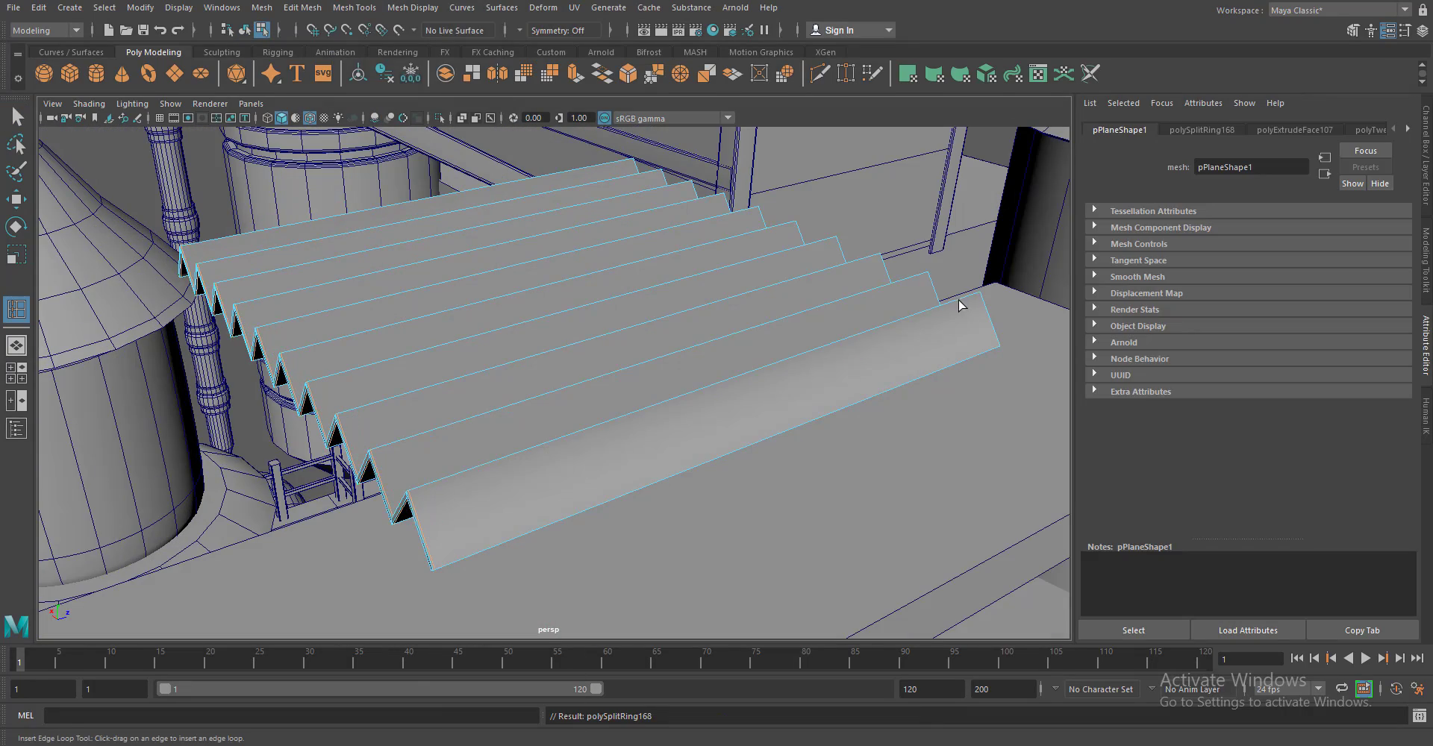
Preview the roof with smoothing level 3, then return to object mode and unsmoothed display
{"action": "key", "text": "1"}
{"action": "left_click_drag", "start_coordinate": [634, 515], "coordinate": [576, 502]}
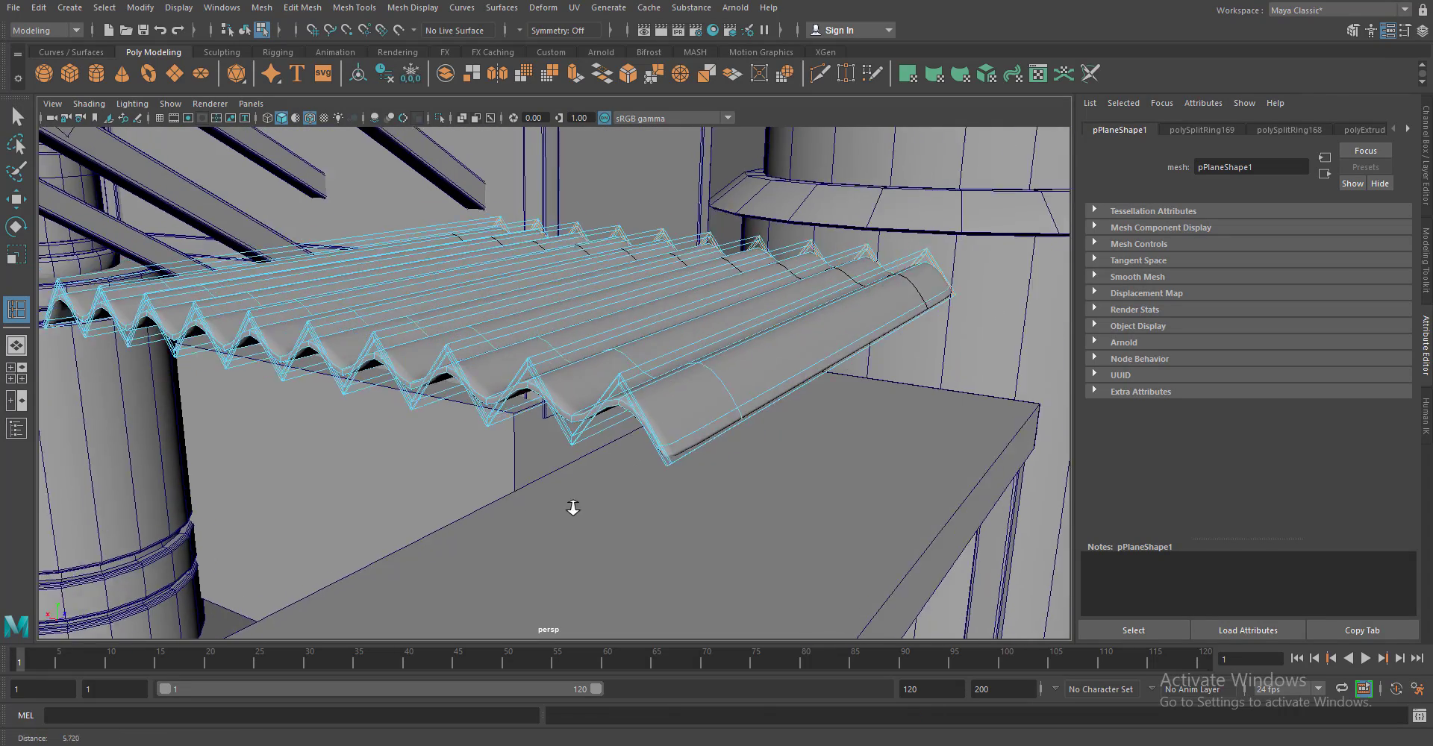
{"action": "scroll", "scroll_direction": "up", "scroll_amount": 3}
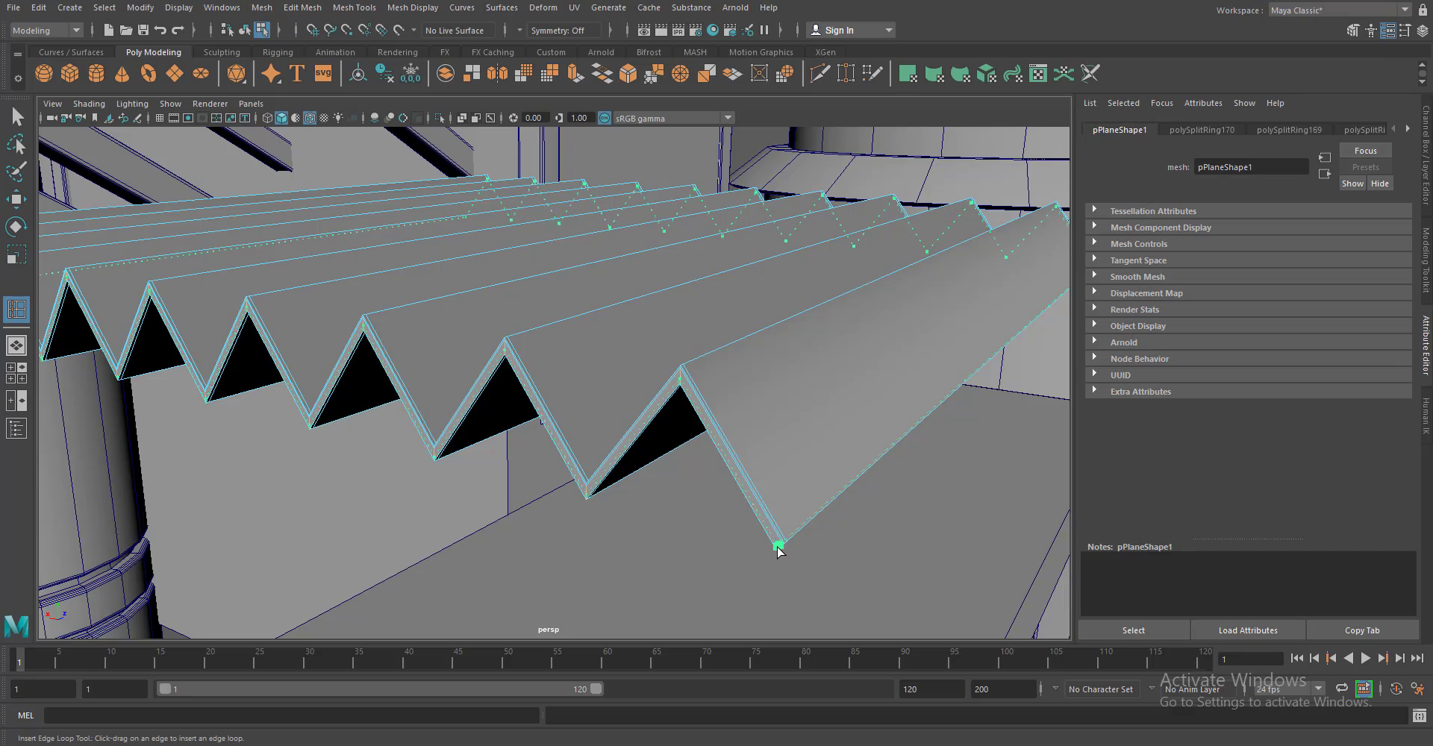
{"action": "scroll", "scroll_direction": "down", "scroll_amount": 3}
{"action": "left_click_drag", "start_coordinate": [639, 506], "coordinate": [534, 513]}
{"action": "left_click_drag", "start_coordinate": [390, 328], "coordinate": [441, 295]}
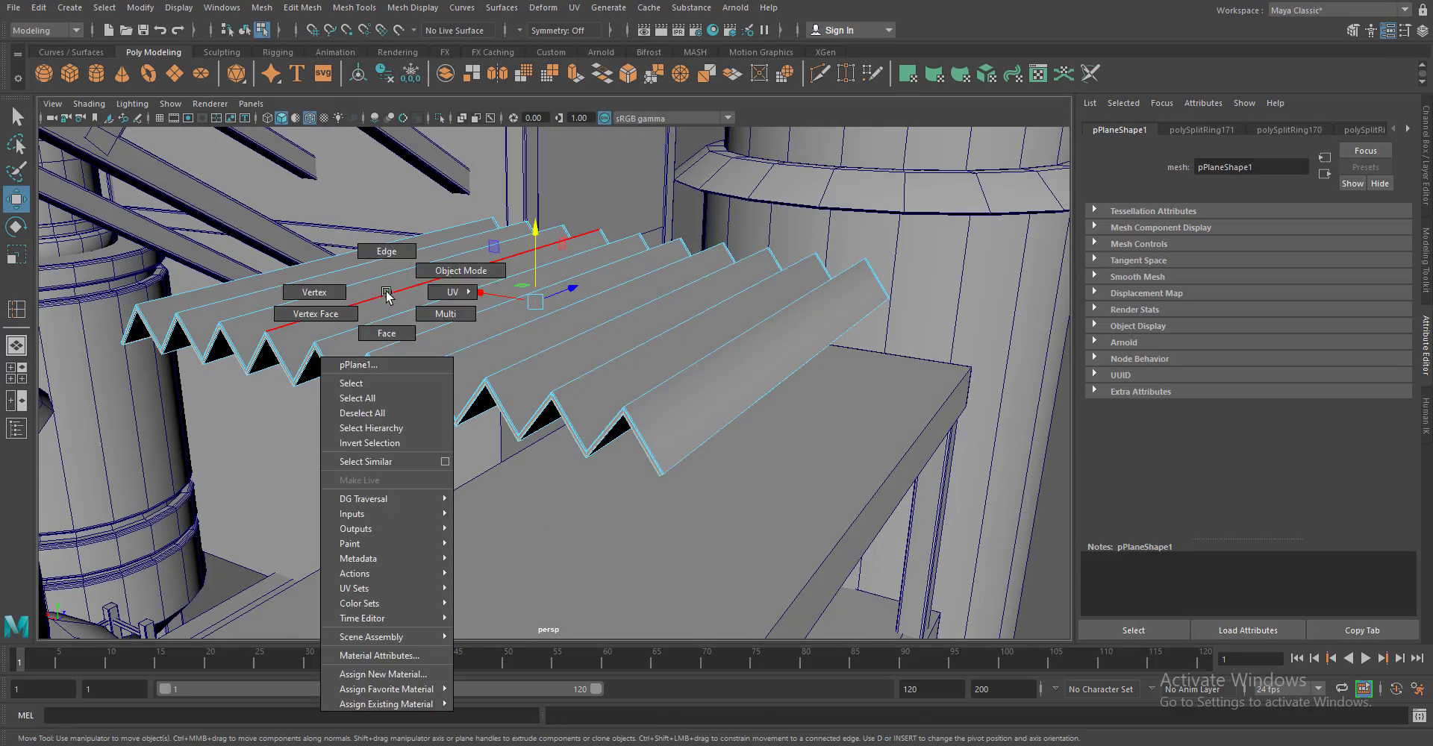
{"action": "key", "text": "3"}
{"action": "key", "text": "w"}
{"action": "scroll", "scroll_direction": "down", "scroll_amount": 3}
{"action": "left_click_drag", "start_coordinate": [659, 553], "coordinate": [729, 458]}
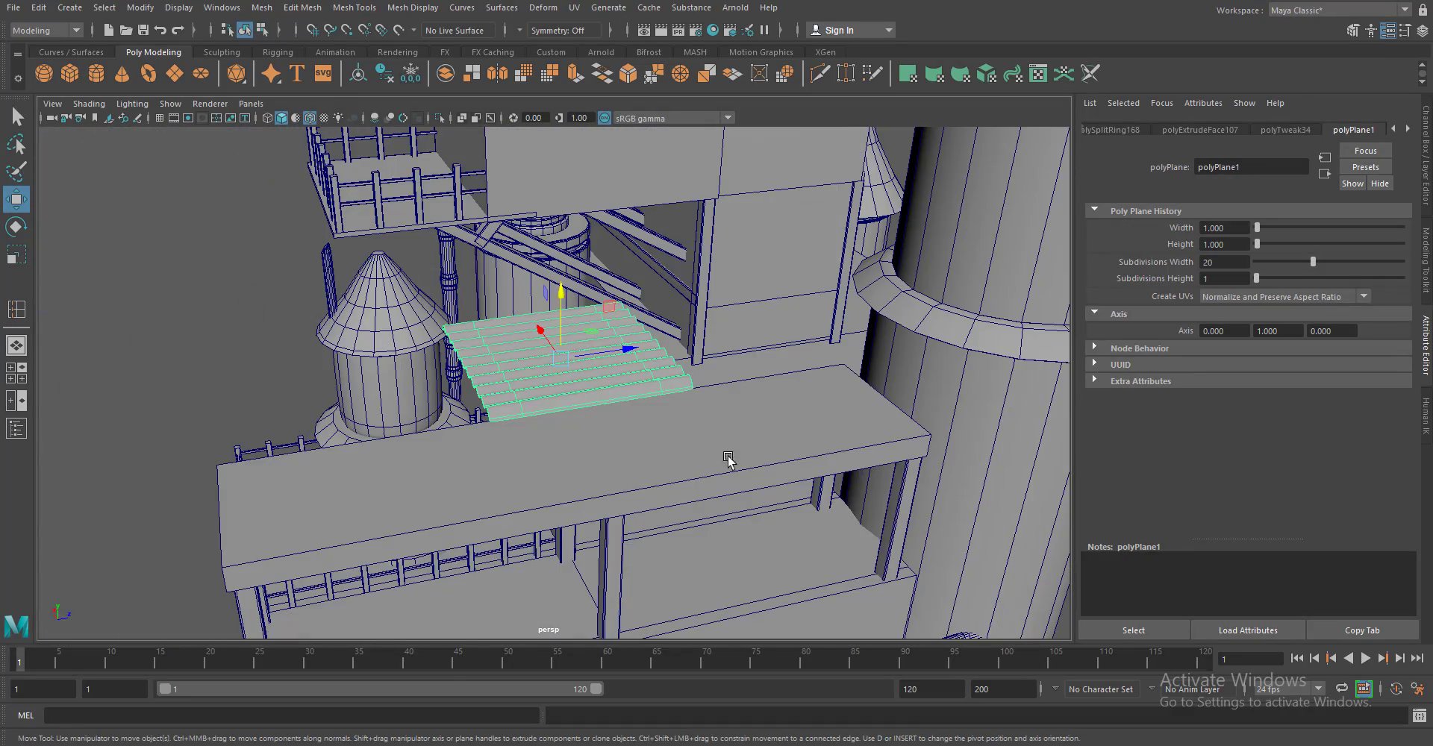
Hide the wooden plank and stretch the roof plane along the platform's length in top view
{"action": "left_click", "coordinate": [803, 422]}
{"action": "key", "text": "ctrl+h"}
{"action": "left_click_drag", "start_coordinate": [848, 336], "coordinate": [866, 329]}
{"action": "left_click", "coordinate": [568, 351]}
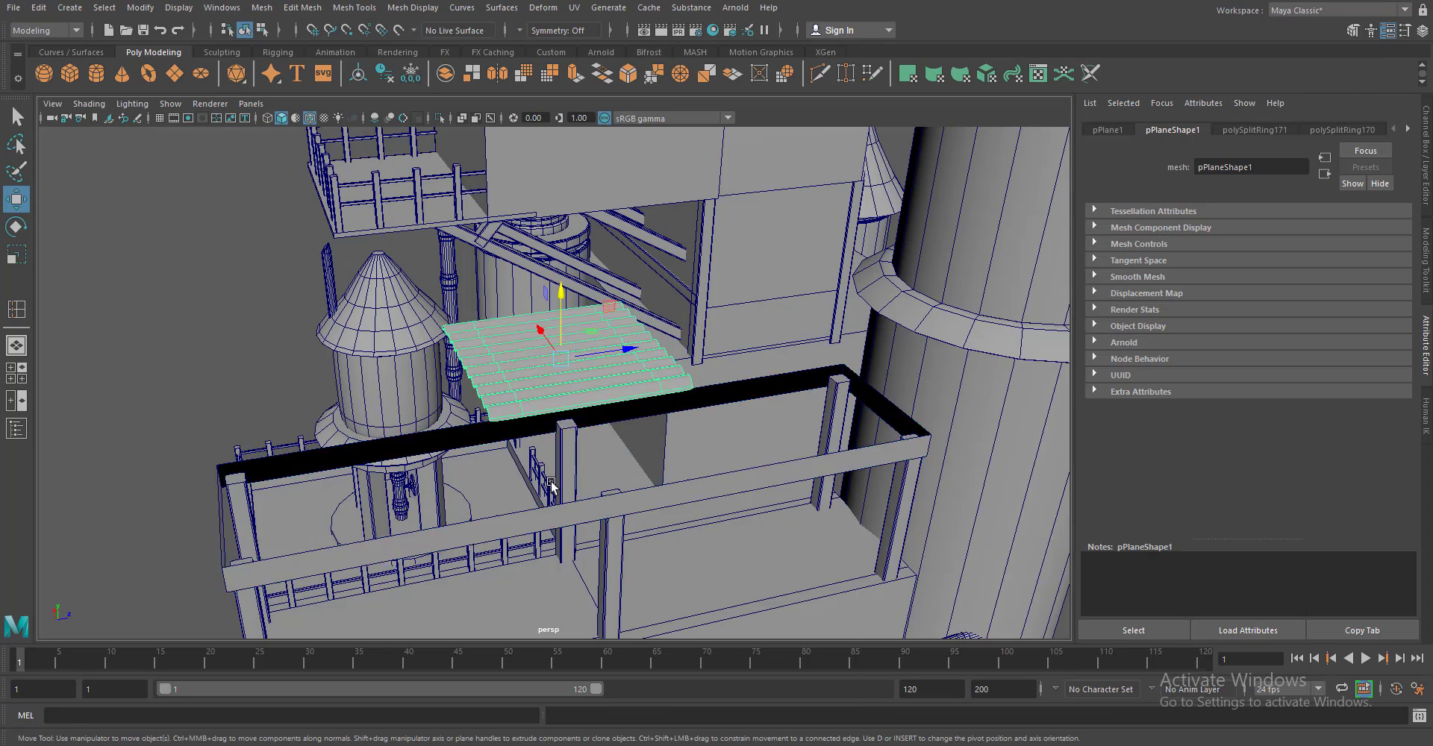
{"action": "key", "text": "space"}
{"action": "left_click_drag", "start_coordinate": [568, 351], "coordinate": [565, 515]}
{"action": "key", "text": "r"}
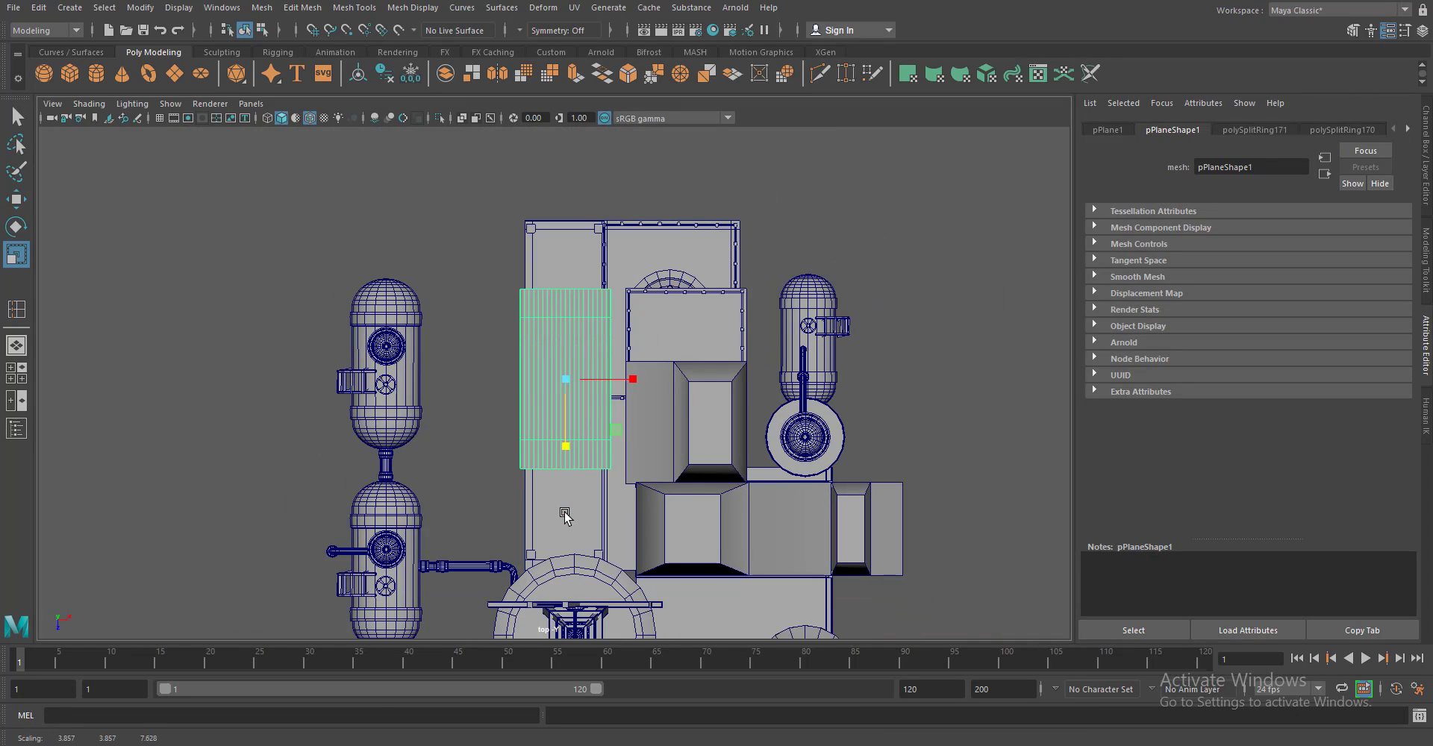
{"action": "key", "text": "w"}
{"action": "left_click_drag", "start_coordinate": [570, 453], "coordinate": [566, 423]}
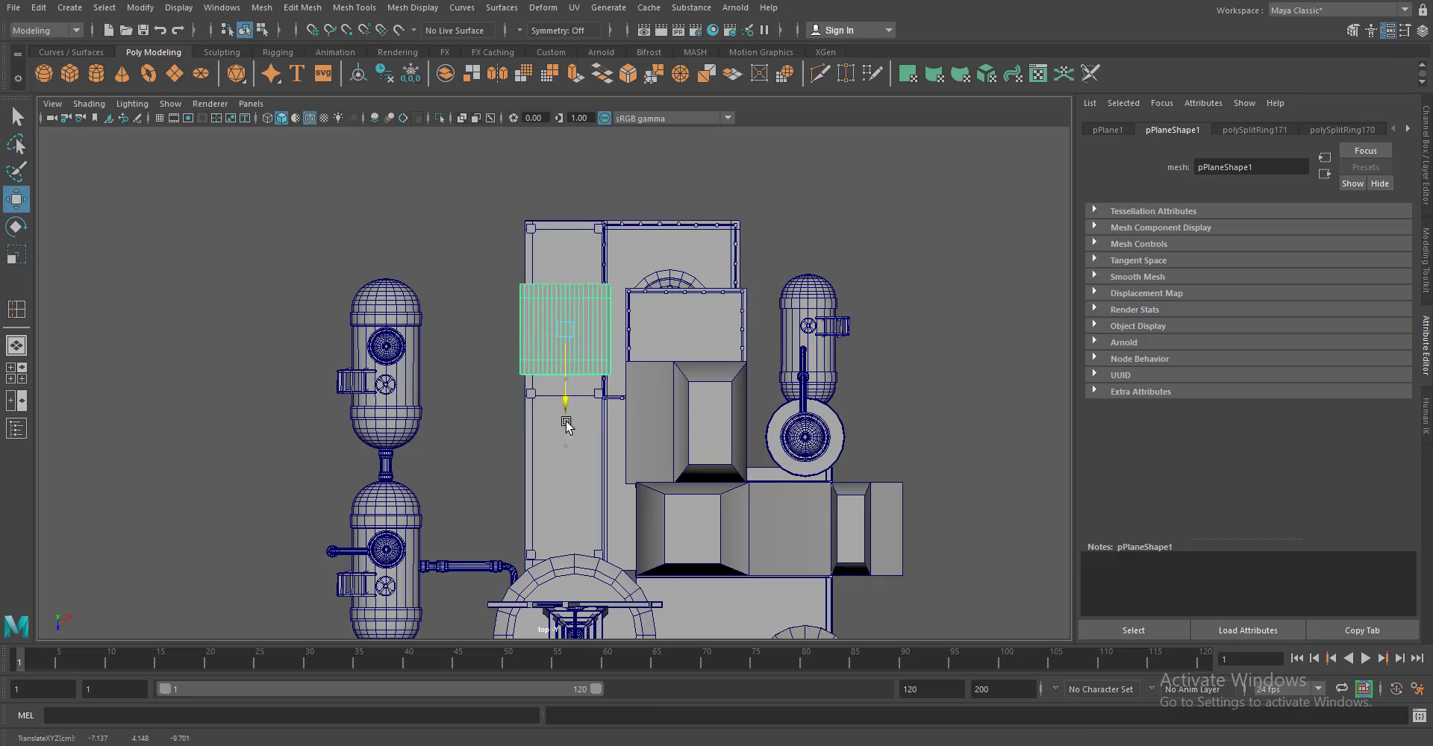
{"action": "left_click_drag", "start_coordinate": [595, 330], "coordinate": [595, 492]}
Lower the stretched roof plane onto the platform beams
{"action": "key", "text": "space"}
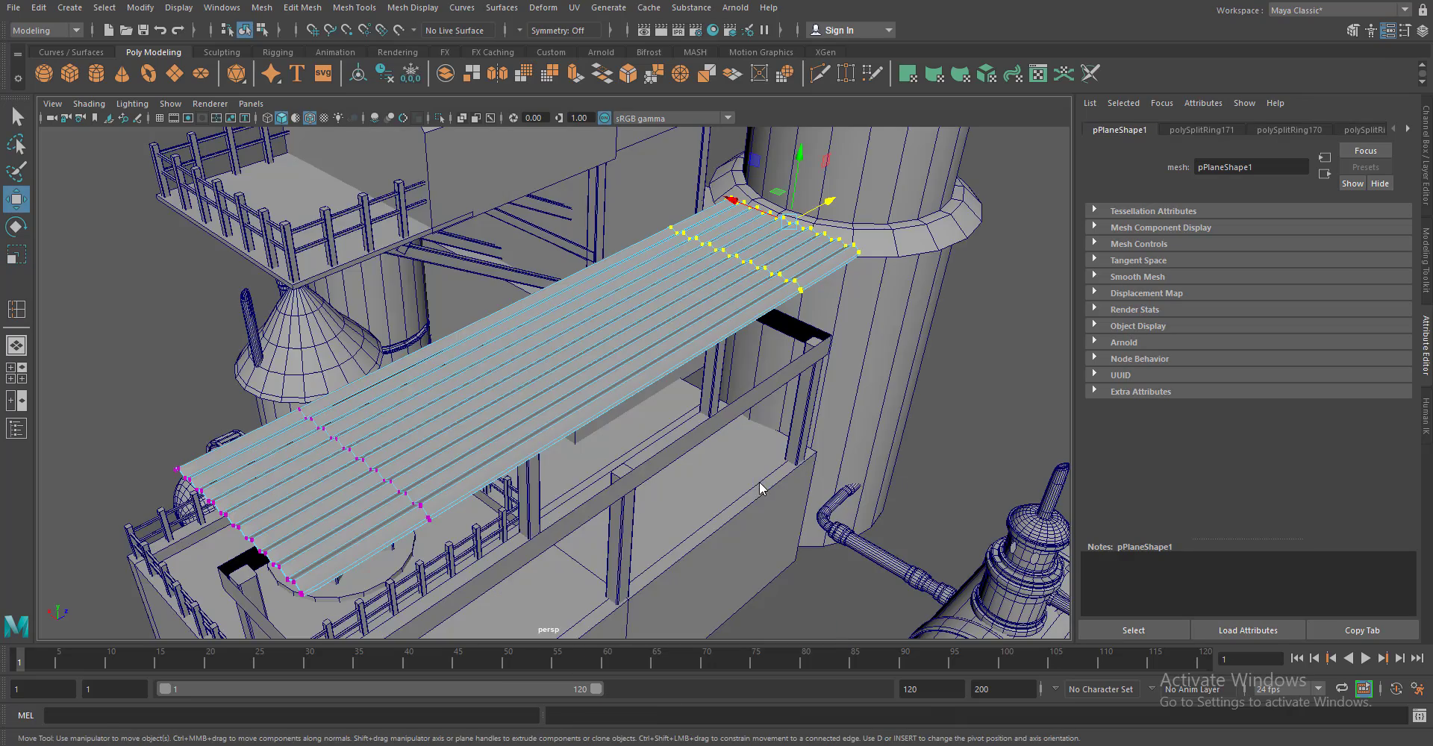
{"action": "left_click_drag", "start_coordinate": [672, 373], "coordinate": [806, 400]}
{"action": "key", "text": "F8"}
{"action": "scroll", "scroll_direction": "up", "scroll_amount": 3}
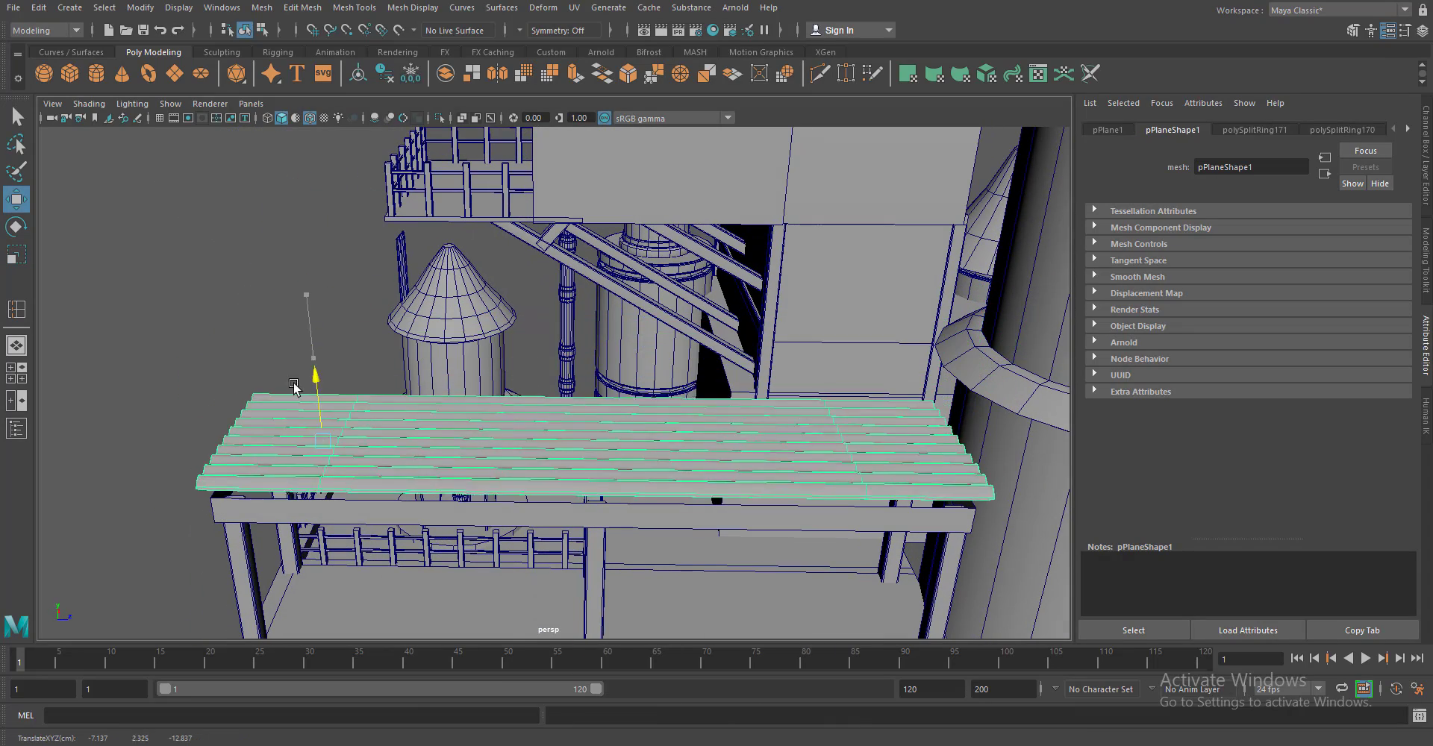
{"action": "scroll", "scroll_direction": "up", "scroll_amount": 3}
{"action": "left_click_drag", "start_coordinate": [297, 421], "coordinate": [622, 437]}
Extrude faces on the underside of the platform plank
{"action": "left_click", "coordinate": [600, 365]}
{"action": "key", "text": "ctrl+z"}
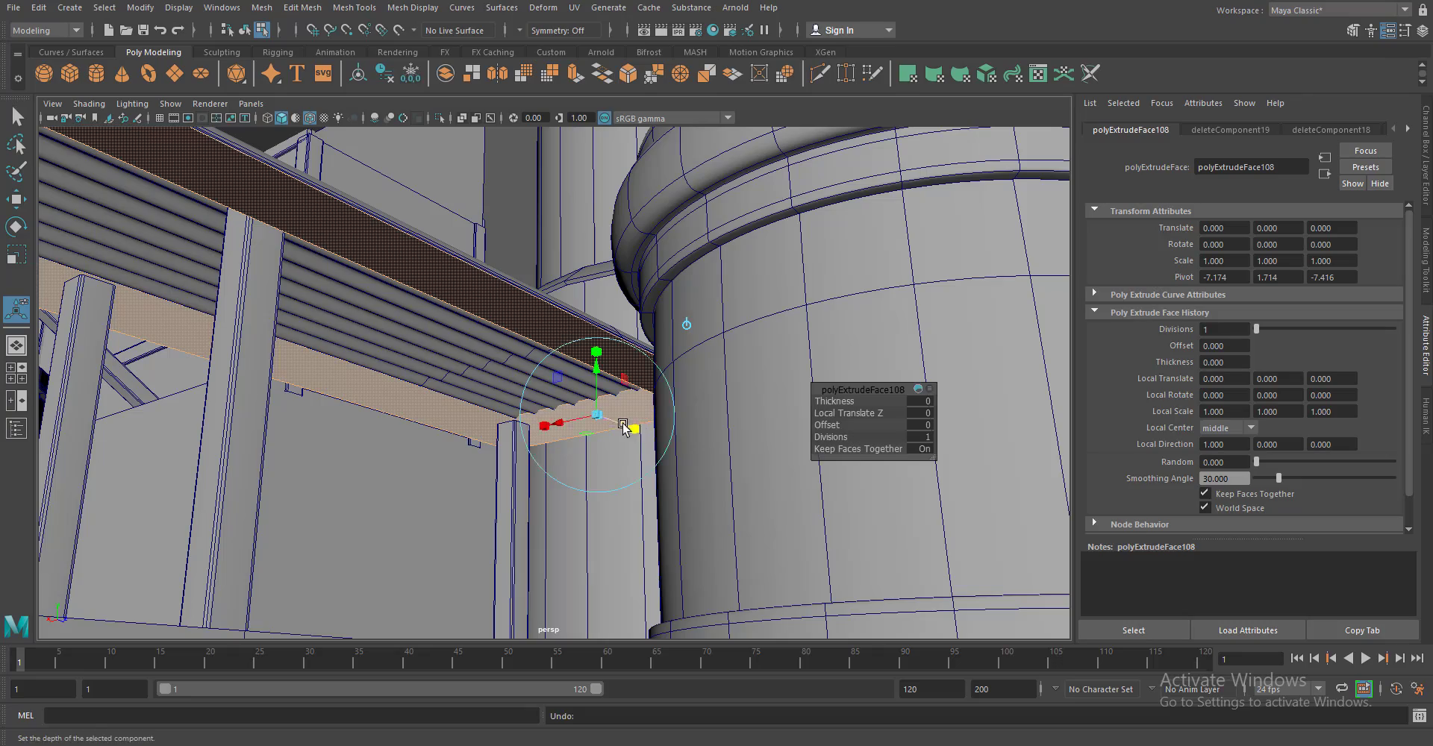
{"action": "left_click_drag", "start_coordinate": [593, 415], "coordinate": [512, 266]}
Save the factory scene as factory01.mb
{"action": "left_click", "coordinate": [413, 8]}
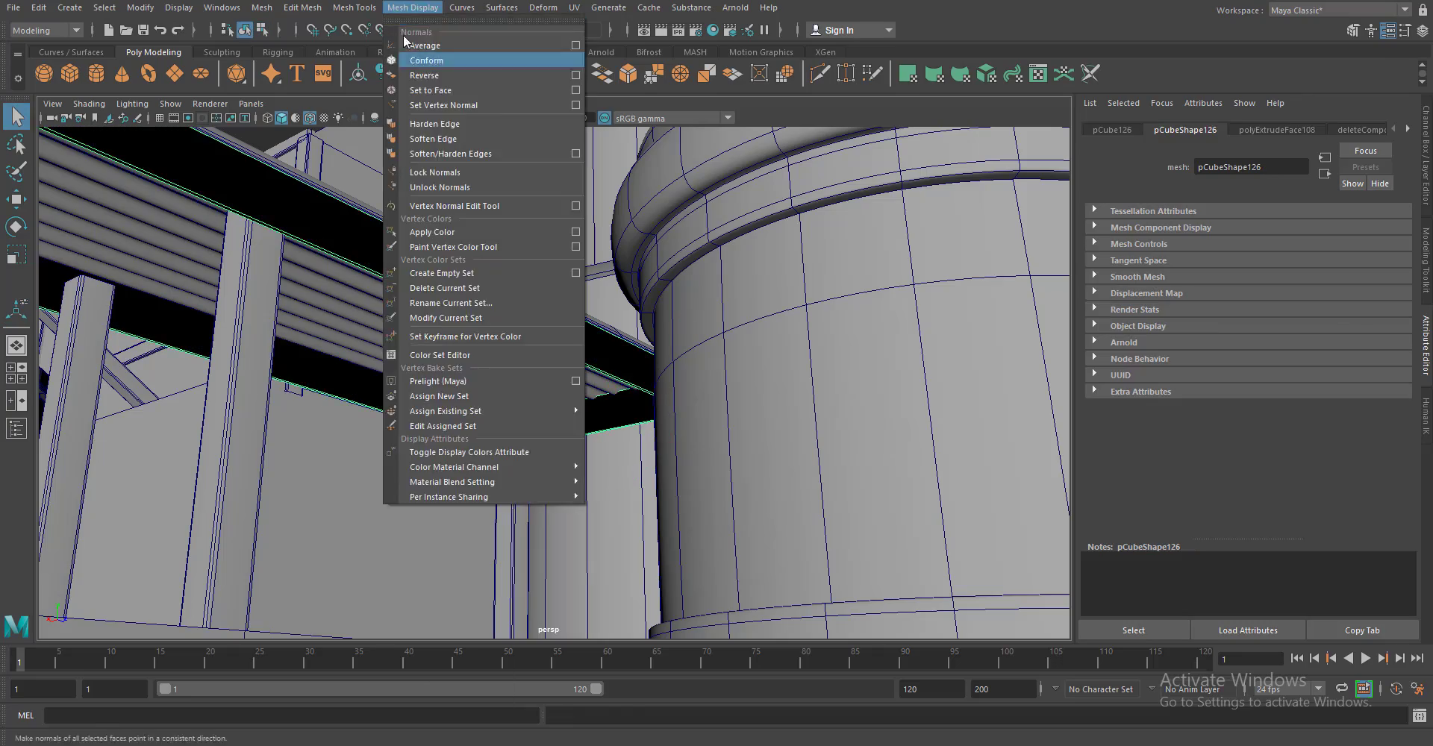
{"action": "left_click", "coordinate": [425, 59]}
{"action": "right_click", "coordinate": [480, 249]}
{"action": "key", "text": "a"}
{"action": "left_click_drag", "start_coordinate": [735, 311], "coordinate": [672, 374]}
{"action": "key", "text": "ctrl+s"}
Toggle Wireframe on Shaded off and back on while inspecting the tanks and platform base
{"action": "key", "text": "w"}
{"action": "left_click", "coordinate": [310, 118]}
{"action": "left_click_drag", "start_coordinate": [742, 445], "coordinate": [729, 614]}
{"action": "scroll", "scroll_direction": "up", "scroll_amount": 3}
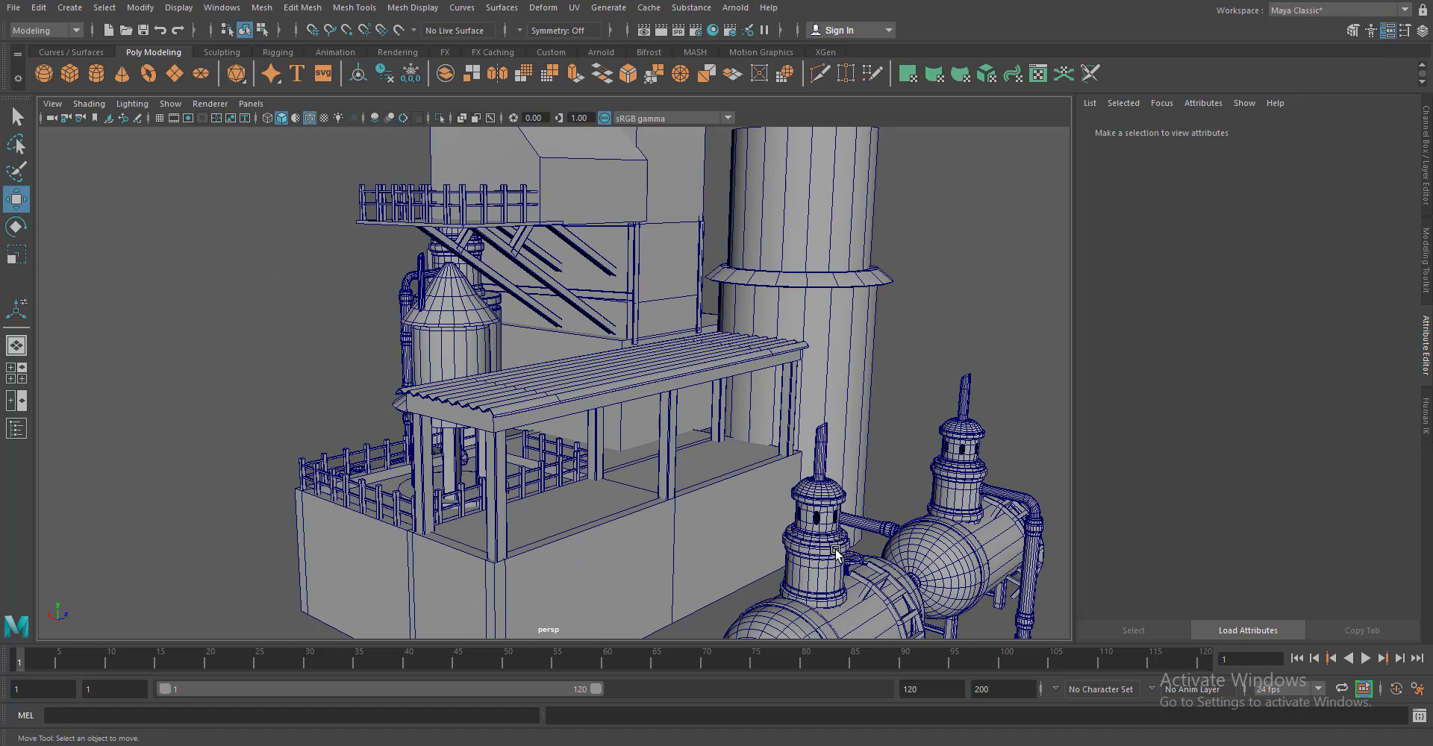
{"action": "left_click_drag", "start_coordinate": [834, 558], "coordinate": [746, 522]}
Extrude the platform's floor face and push it down into the base
{"action": "left_click", "coordinate": [697, 407]}
{"action": "key", "text": "f"}
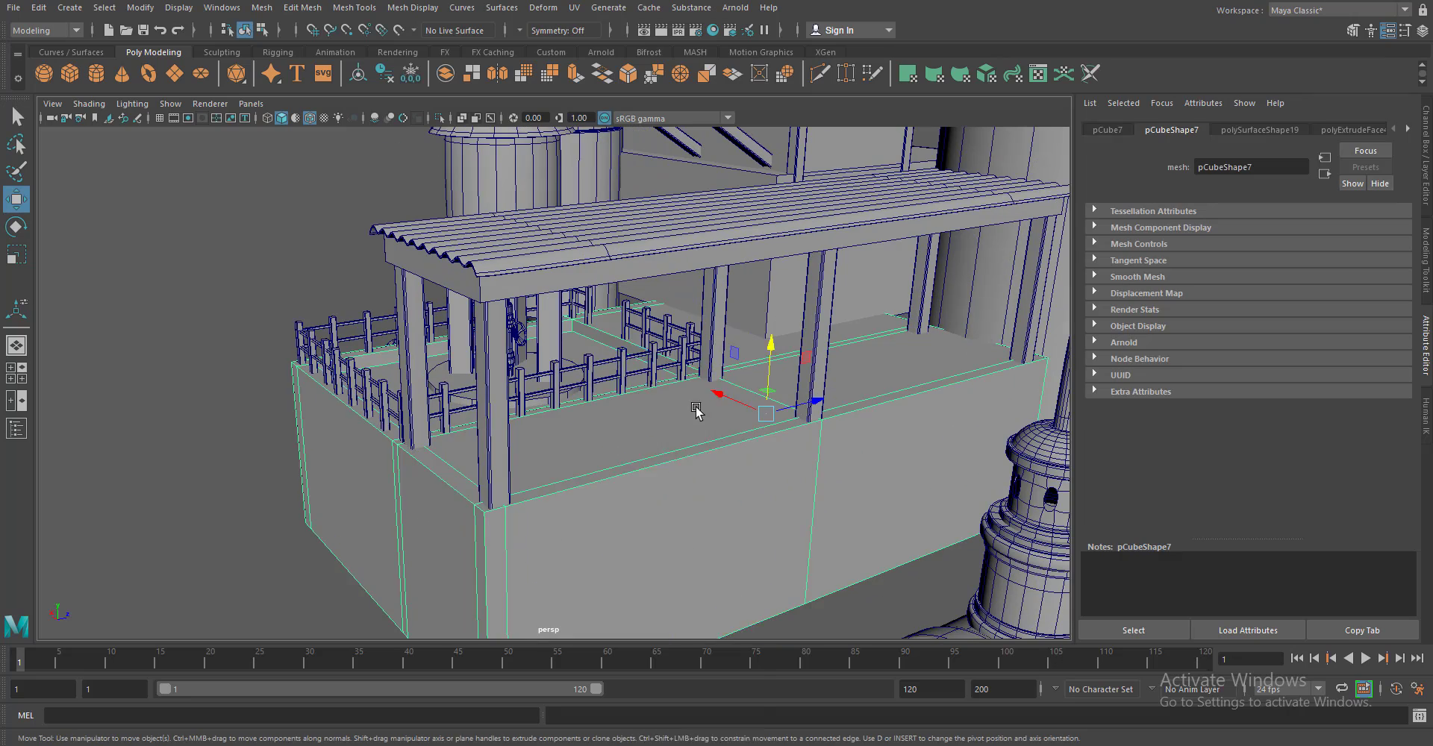
{"action": "key", "text": "F11"}
{"action": "left_click", "coordinate": [657, 418]}
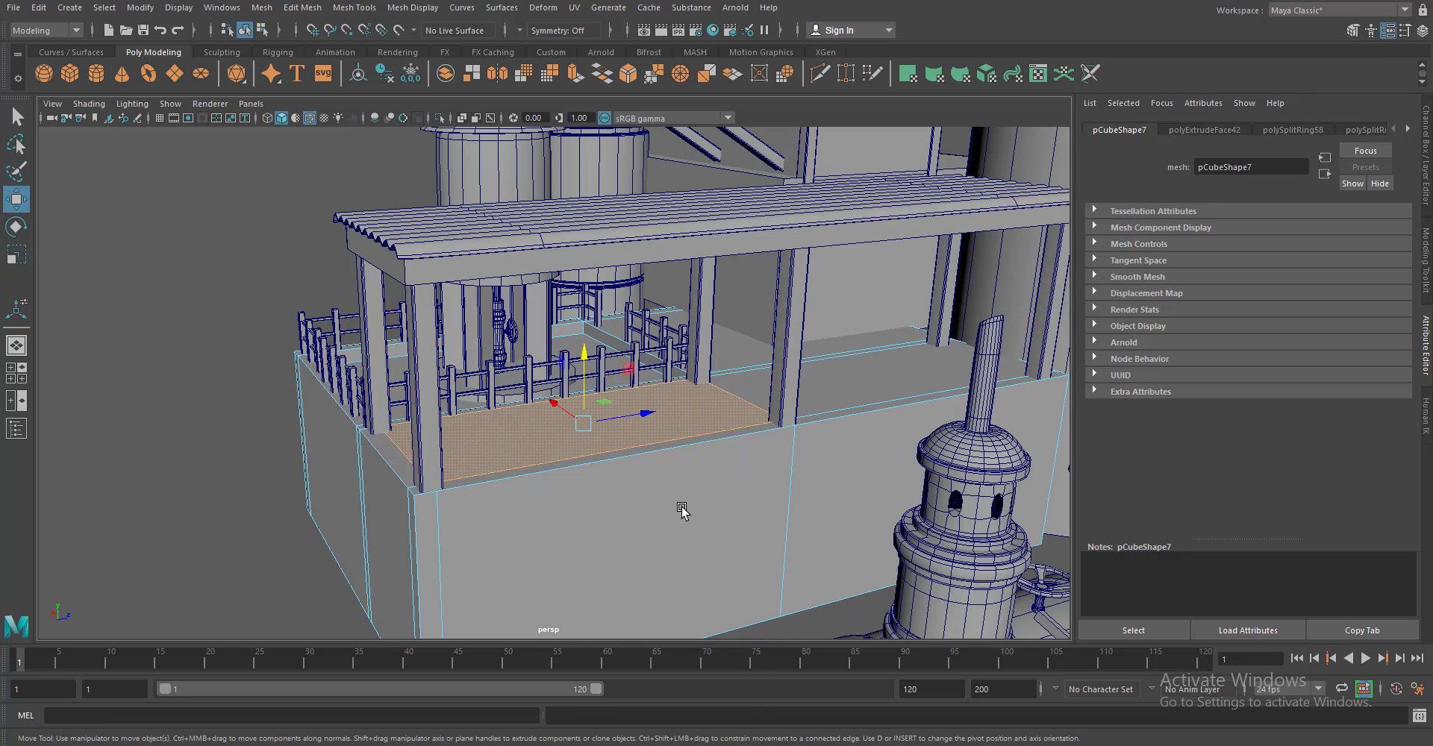
{"action": "left_click", "coordinate": [577, 75]}
{"action": "left_click_drag", "start_coordinate": [635, 477], "coordinate": [669, 514]}
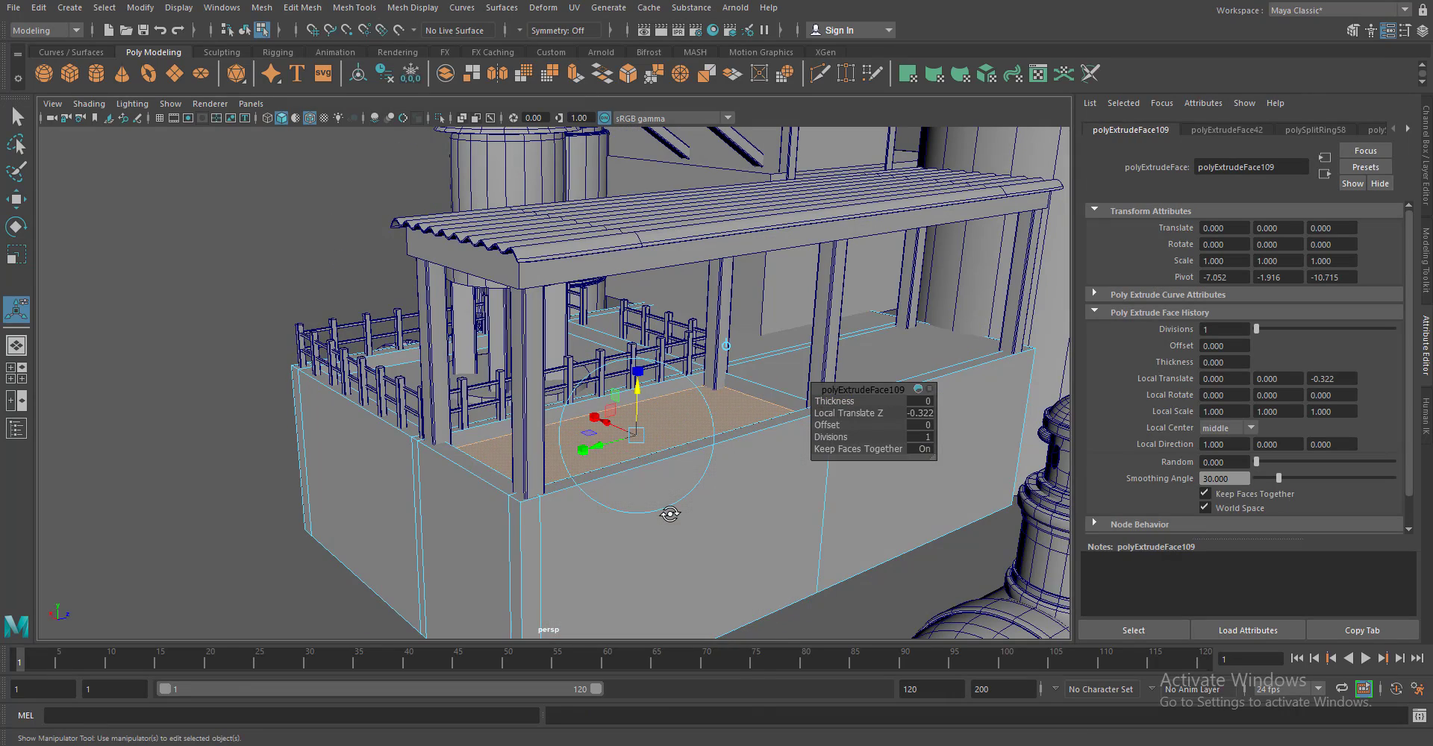
{"action": "left_click_drag", "start_coordinate": [638, 424], "coordinate": [666, 403]}
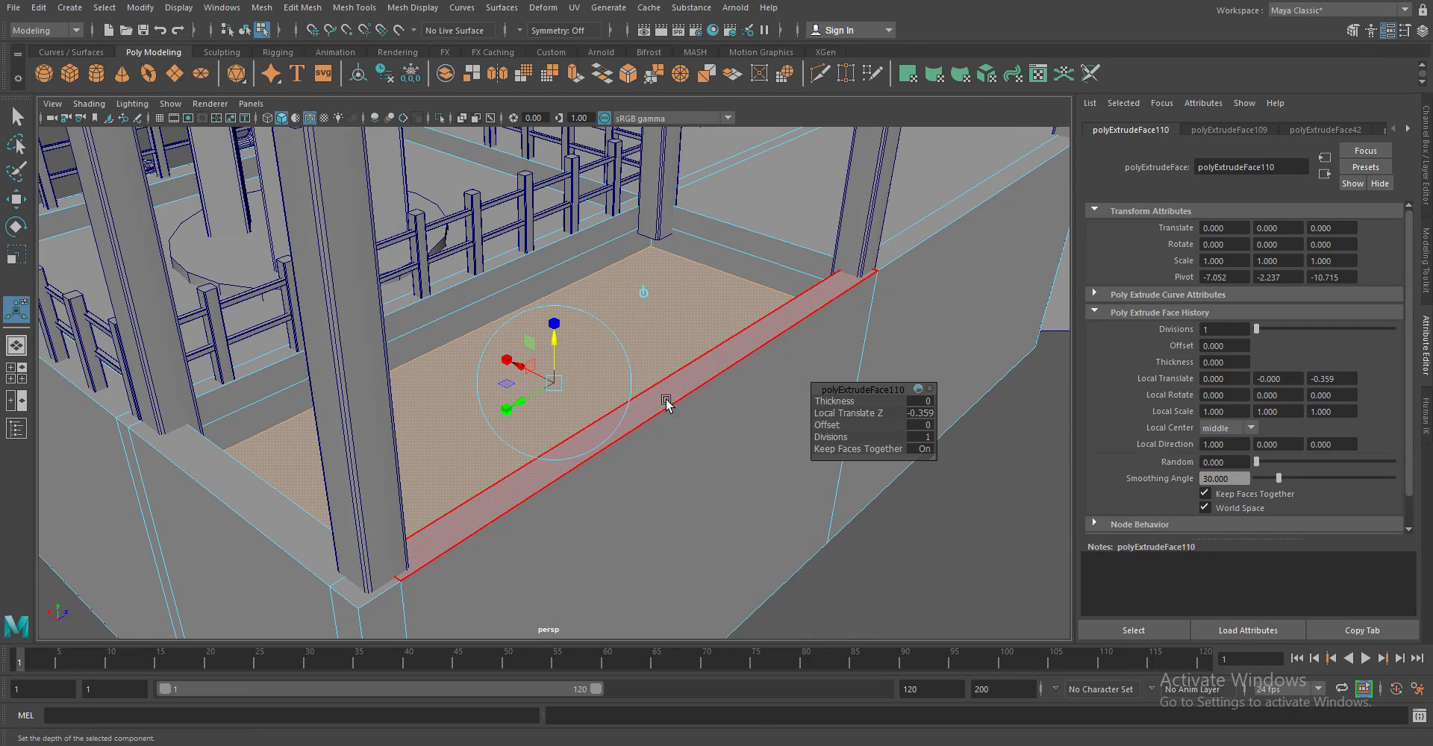
Extrude the floor down further into steps and push the top stair face outward
{"action": "key", "text": "ctrl+e"}
{"action": "left_click_drag", "start_coordinate": [556, 343], "coordinate": [642, 515]}
{"action": "key", "text": "ctrl+e"}
{"action": "key", "text": "ctrl+e"}
{"action": "key", "text": "ctrl+e"}
{"action": "key", "text": "ctrl+e"}
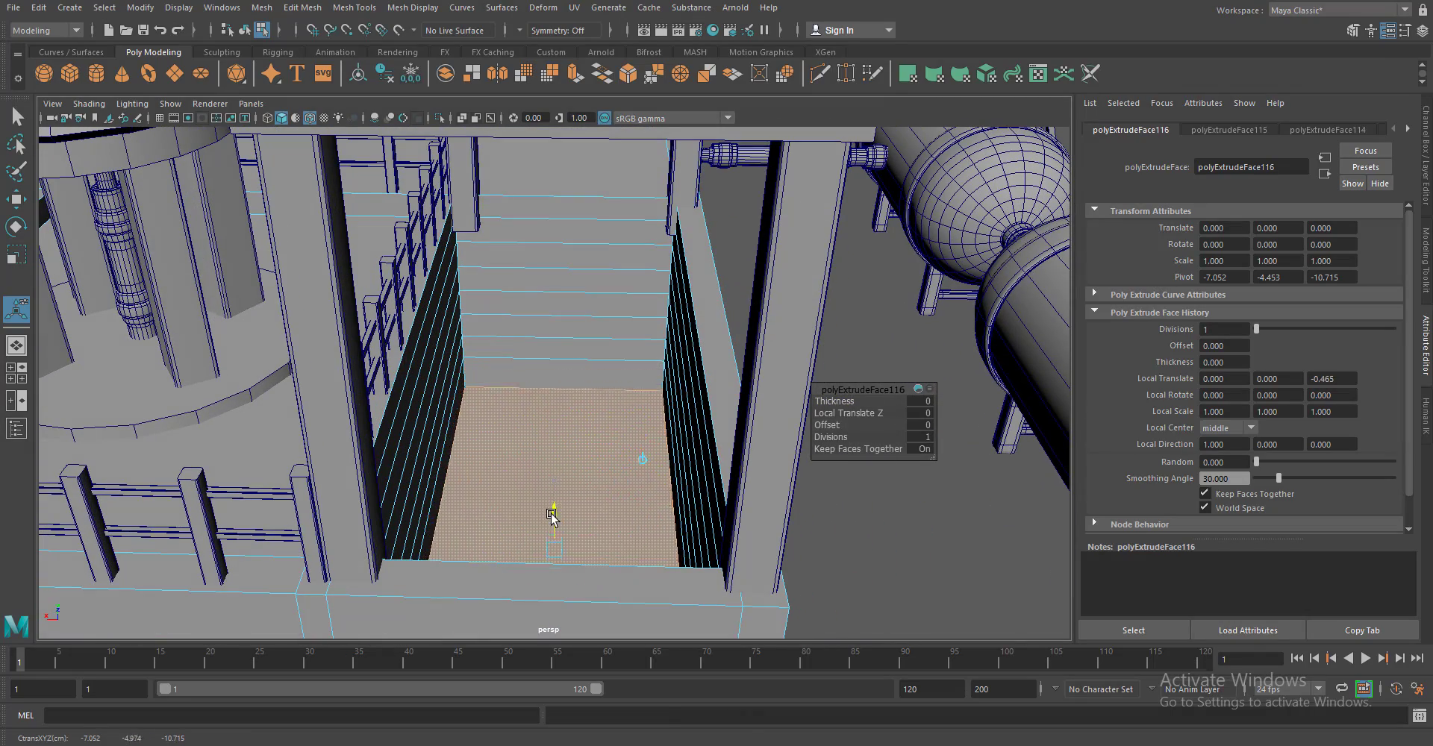
{"action": "left_click_drag", "start_coordinate": [552, 512], "coordinate": [597, 418]}
{"action": "left_click", "coordinate": [612, 220]}
{"action": "key", "text": "ctrl+e"}
{"action": "left_click_drag", "start_coordinate": [584, 242], "coordinate": [609, 358]}
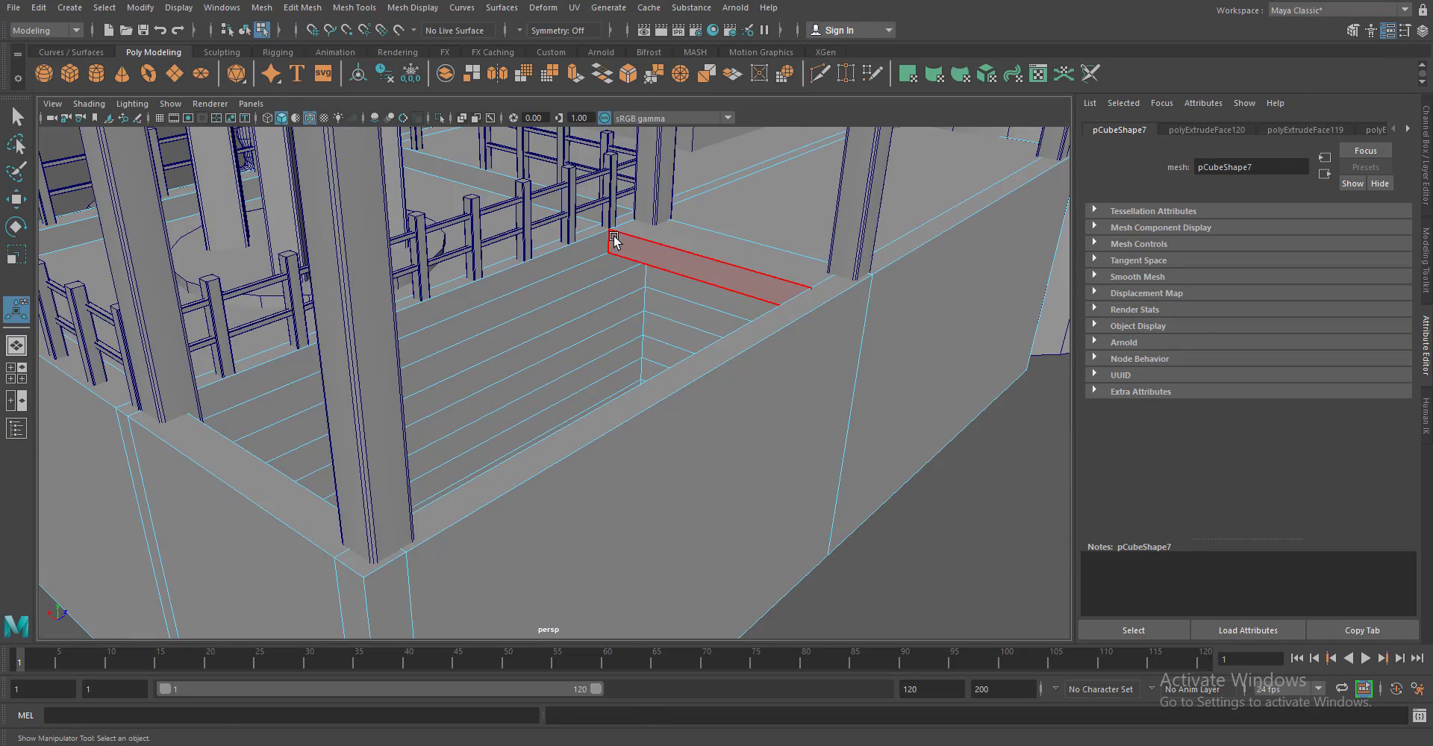
Extrude the upper stair faces and push them out into new steps
{"action": "key", "text": "ctrl+e"}
{"action": "left_click_drag", "start_coordinate": [685, 286], "coordinate": [693, 300]}
{"action": "left_click_drag", "start_coordinate": [656, 455], "coordinate": [736, 329]}
{"action": "left_click", "coordinate": [736, 329]}
{"action": "key", "text": "ctrl+e"}
{"action": "left_click_drag", "start_coordinate": [655, 386], "coordinate": [821, 312]}
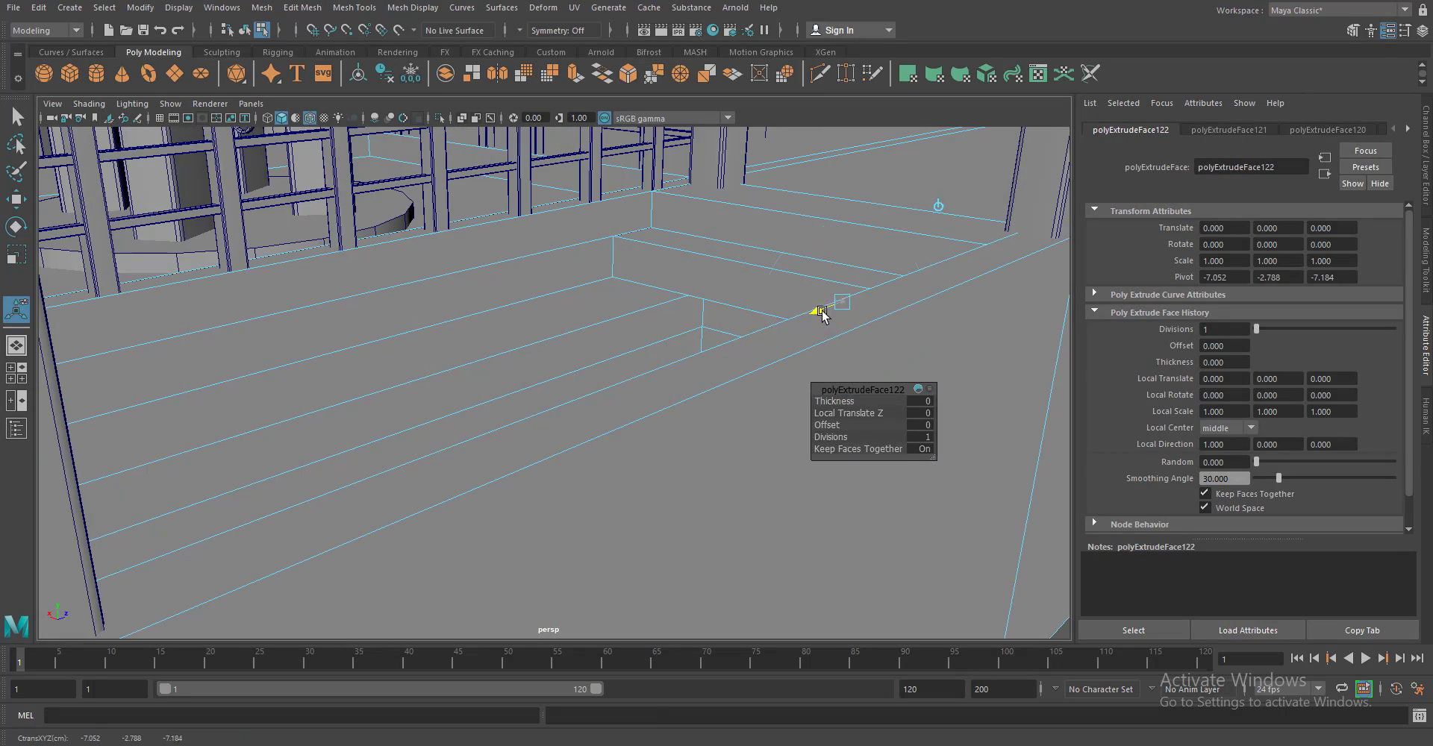
{"action": "left_click_drag", "start_coordinate": [688, 367], "coordinate": [771, 347]}
{"action": "left_click", "coordinate": [812, 522]}
{"action": "key", "text": "ctrl+e"}
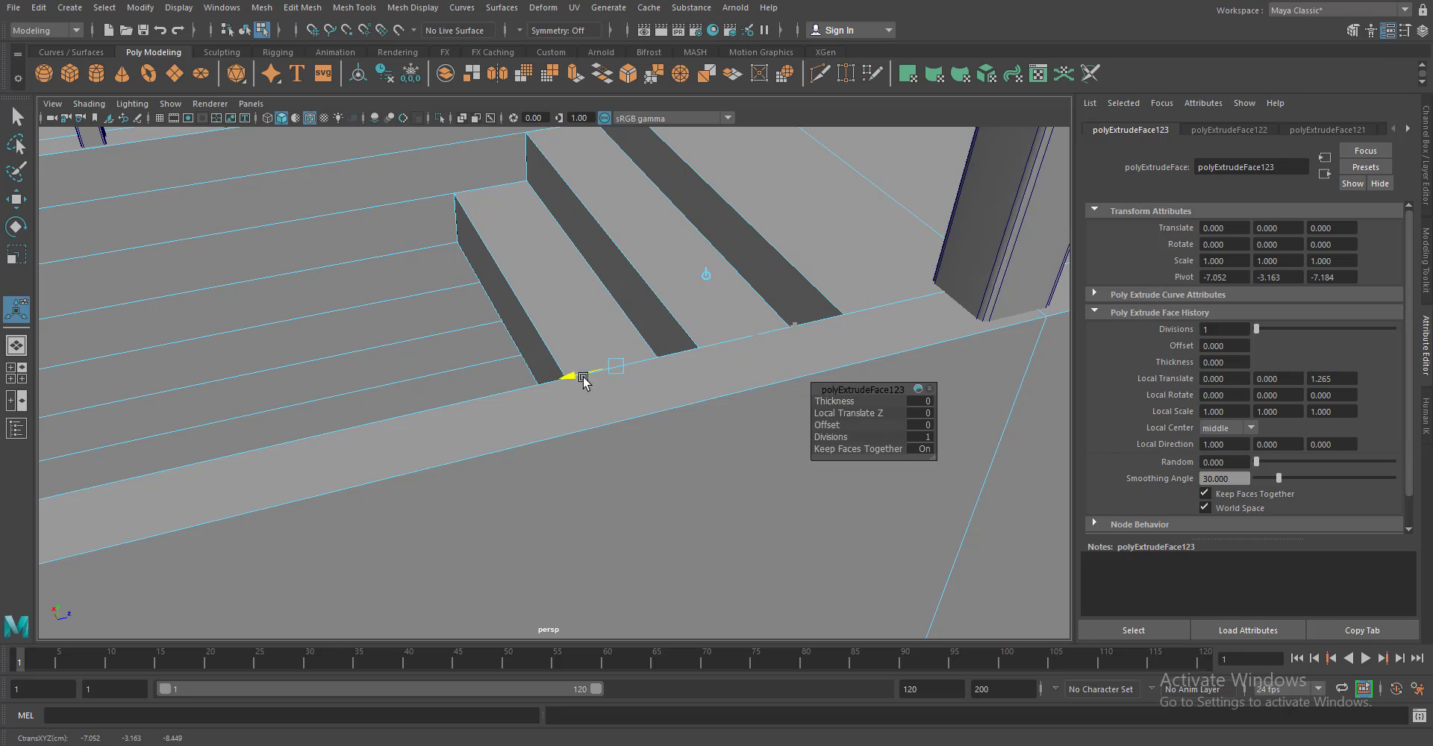
{"action": "left_click_drag", "start_coordinate": [584, 382], "coordinate": [656, 323]}
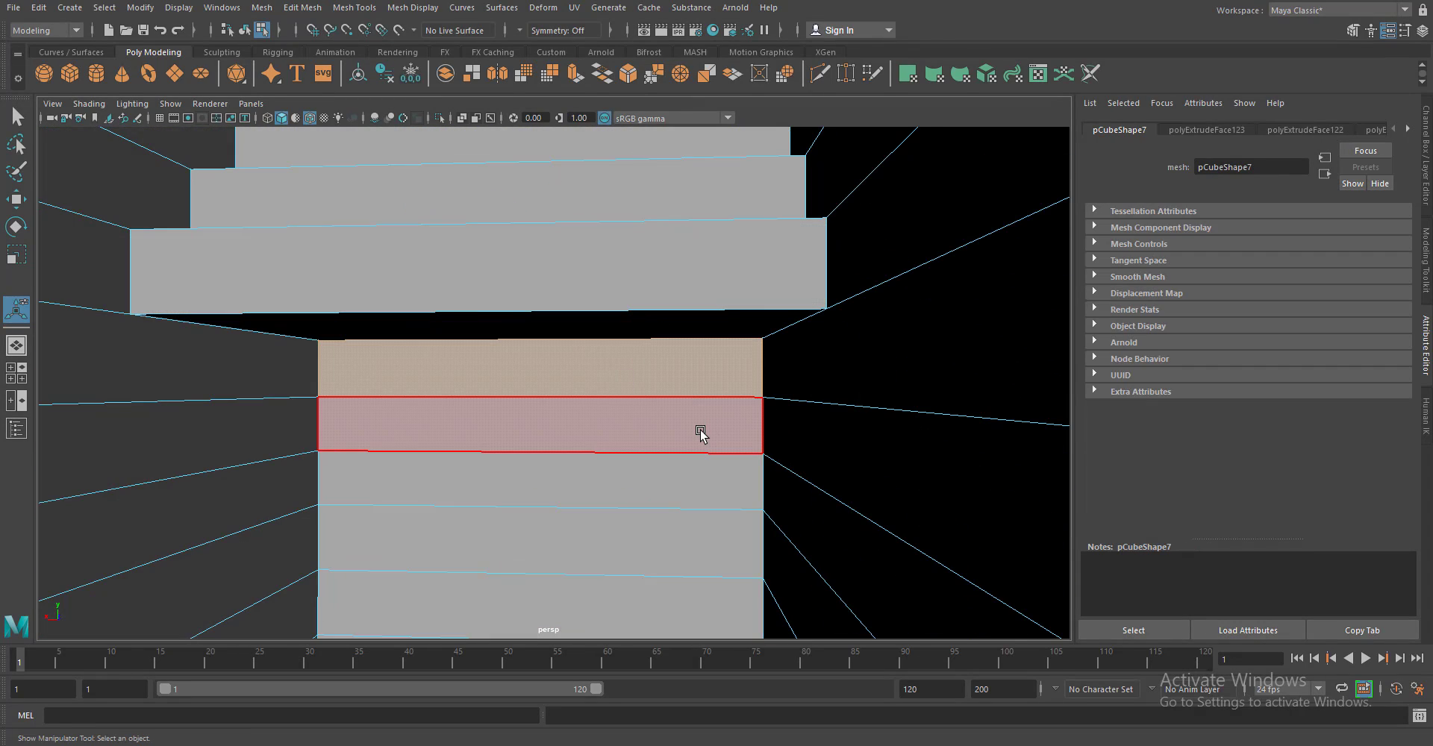
Extrude further riser faces and push them out into lower steps
{"action": "scroll", "scroll_direction": "up", "scroll_amount": 3}
{"action": "scroll", "scroll_direction": "up", "scroll_amount": 3}
{"action": "scroll", "scroll_direction": "up", "scroll_amount": 3}
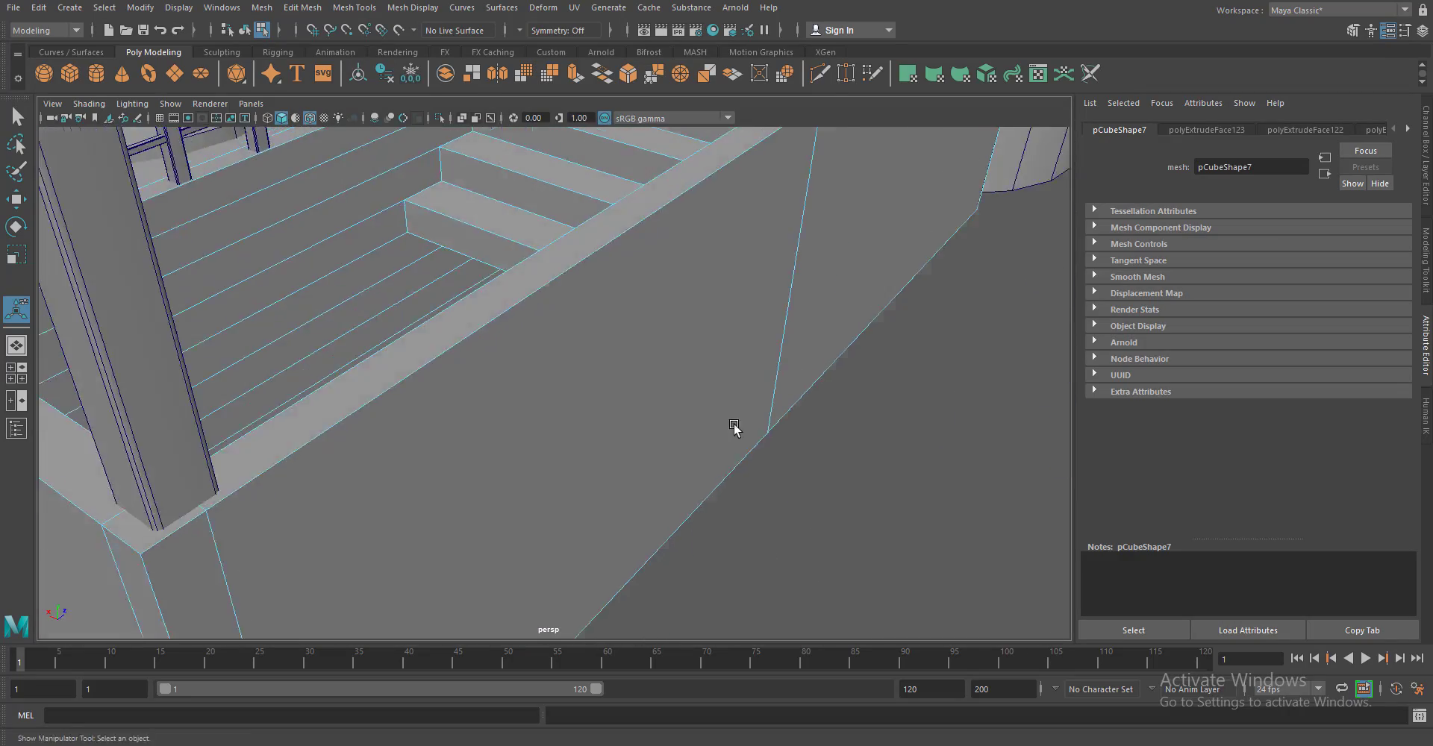
{"action": "scroll", "scroll_direction": "down", "scroll_amount": 3}
{"action": "key", "text": "ctrl+e"}
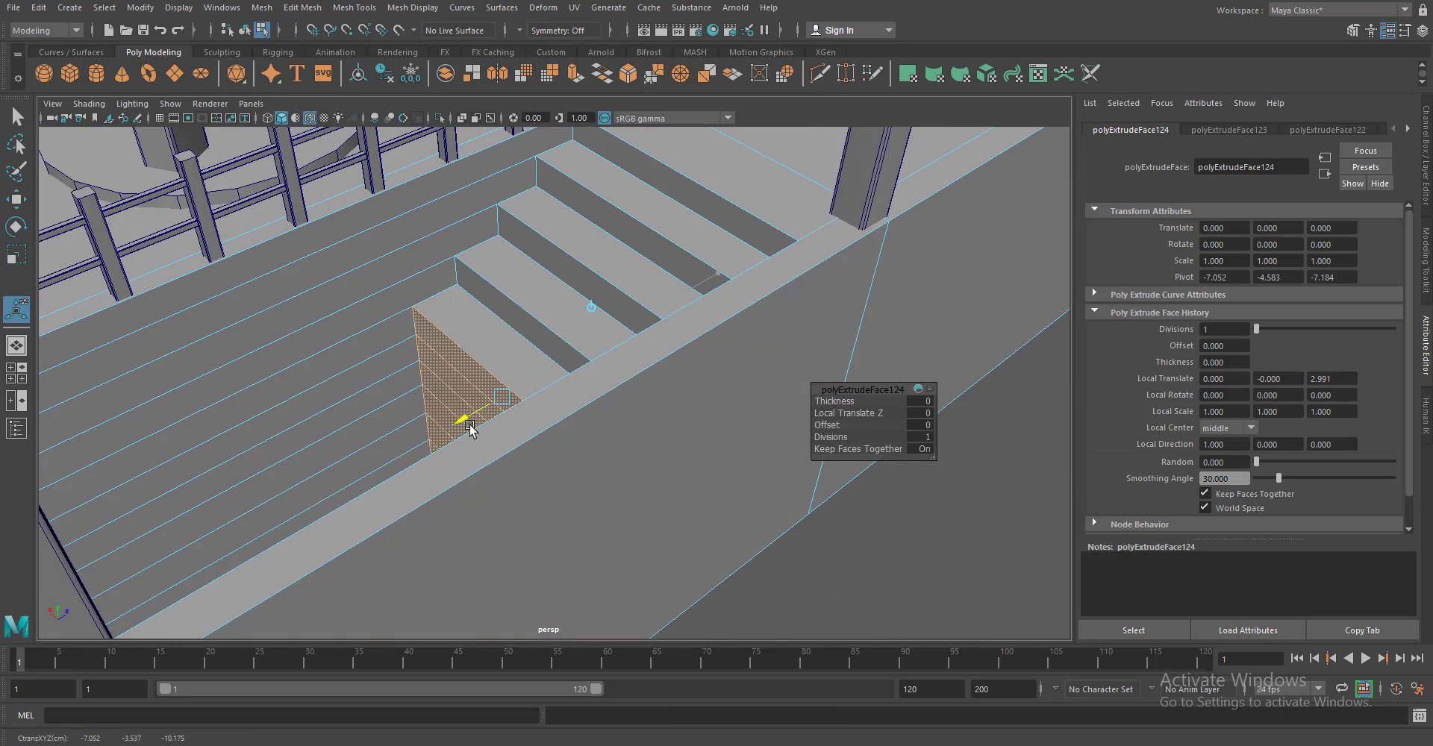
{"action": "left_click_drag", "start_coordinate": [470, 429], "coordinate": [667, 419]}
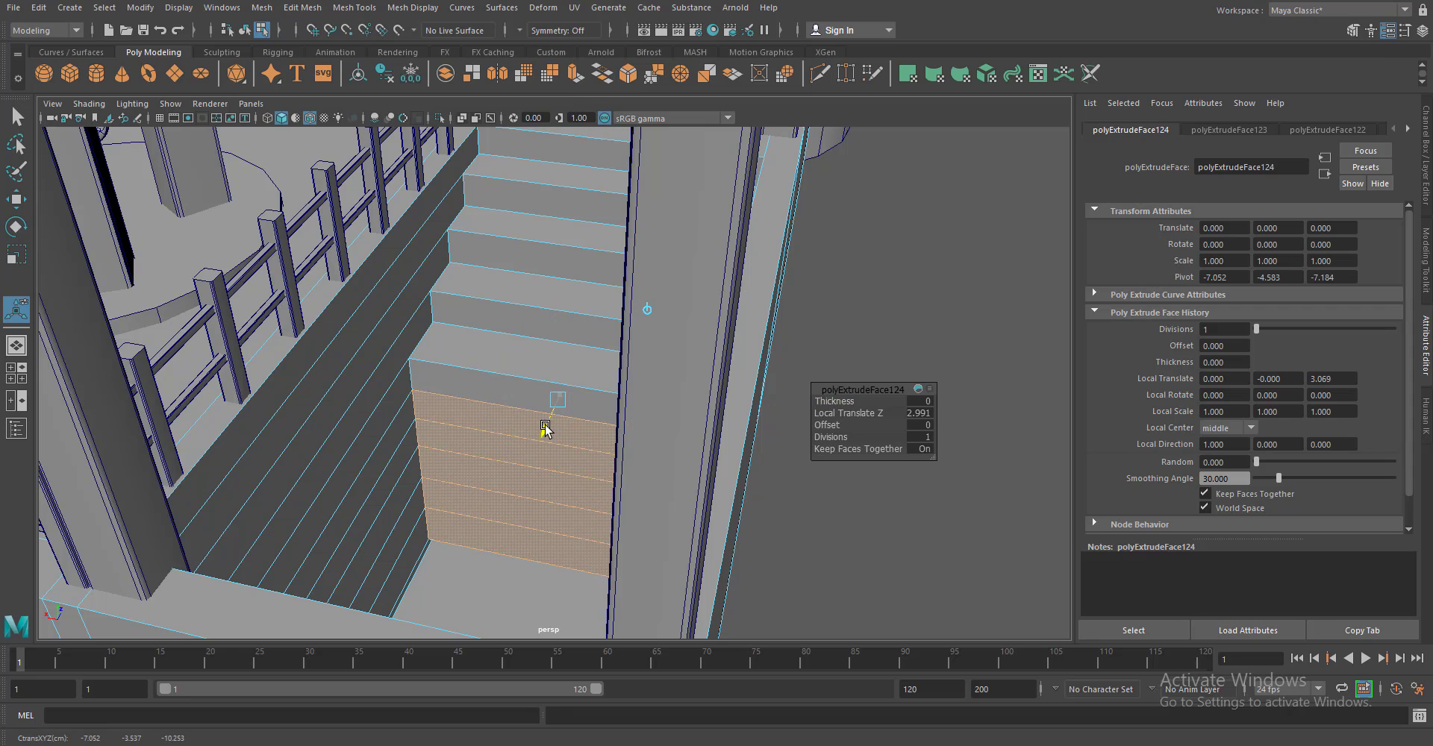
{"action": "left_click_drag", "start_coordinate": [547, 452], "coordinate": [510, 561]}
{"action": "key", "text": "ctrl+e"}
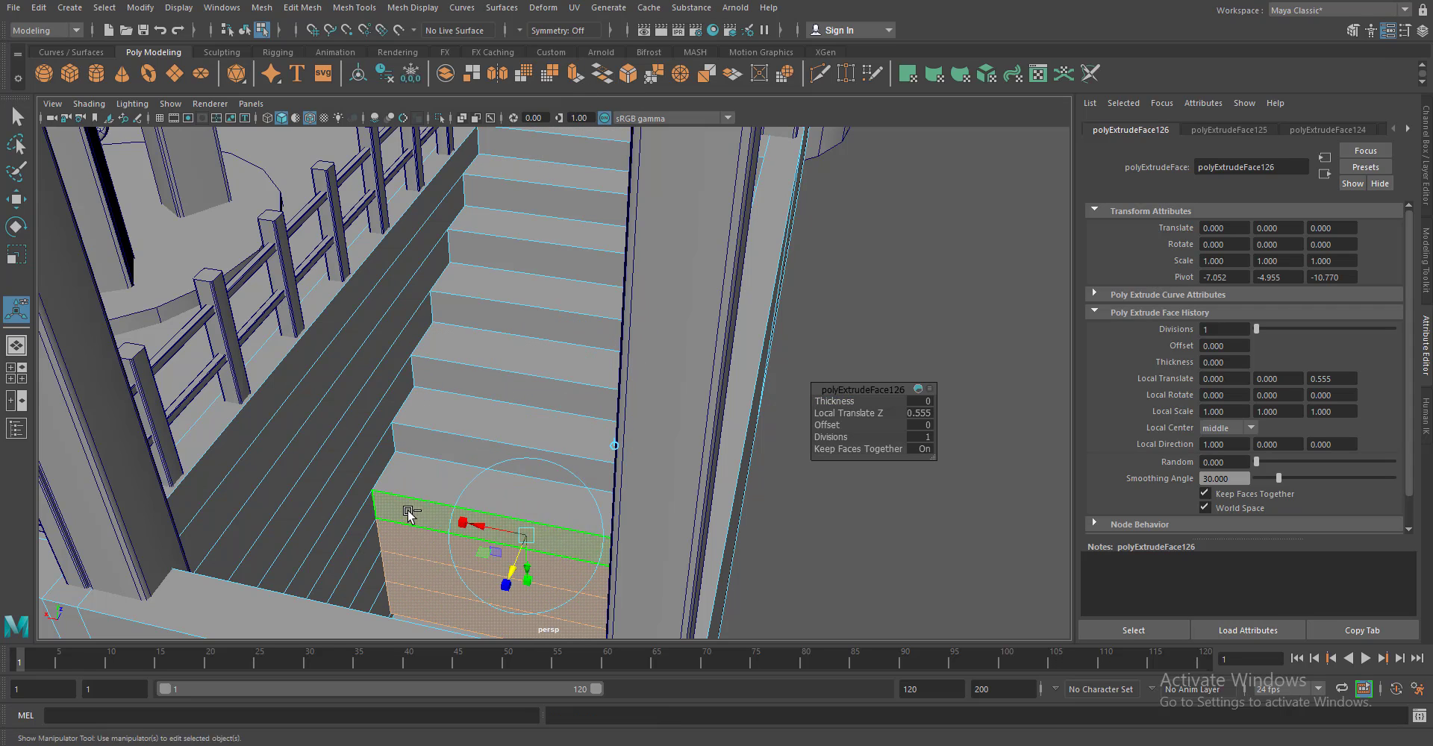
{"action": "left_click_drag", "start_coordinate": [506, 608], "coordinate": [493, 636]}
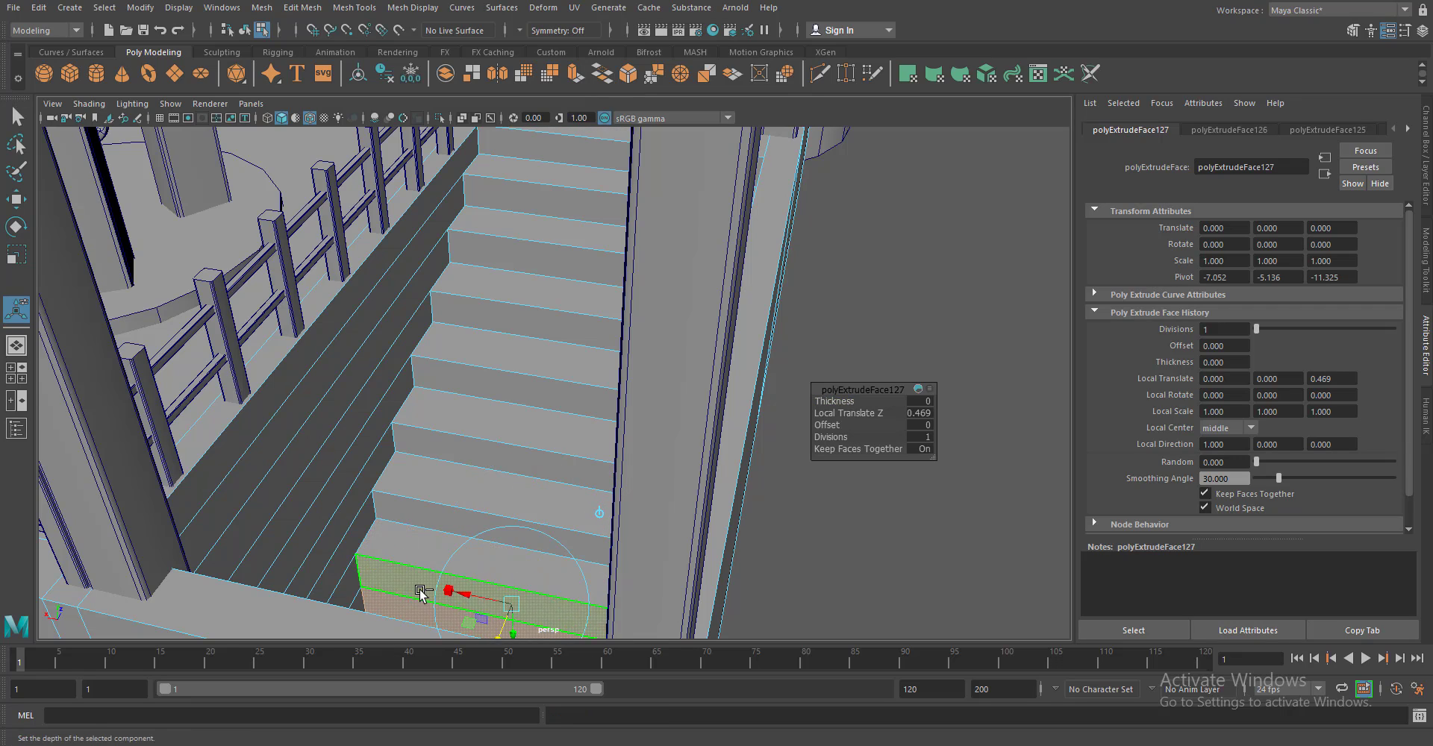
Extrude the last riser faces to form the bottom step of the flight
{"action": "left_click", "coordinate": [579, 79]}
{"action": "left_click_drag", "start_coordinate": [700, 448], "coordinate": [536, 429]}
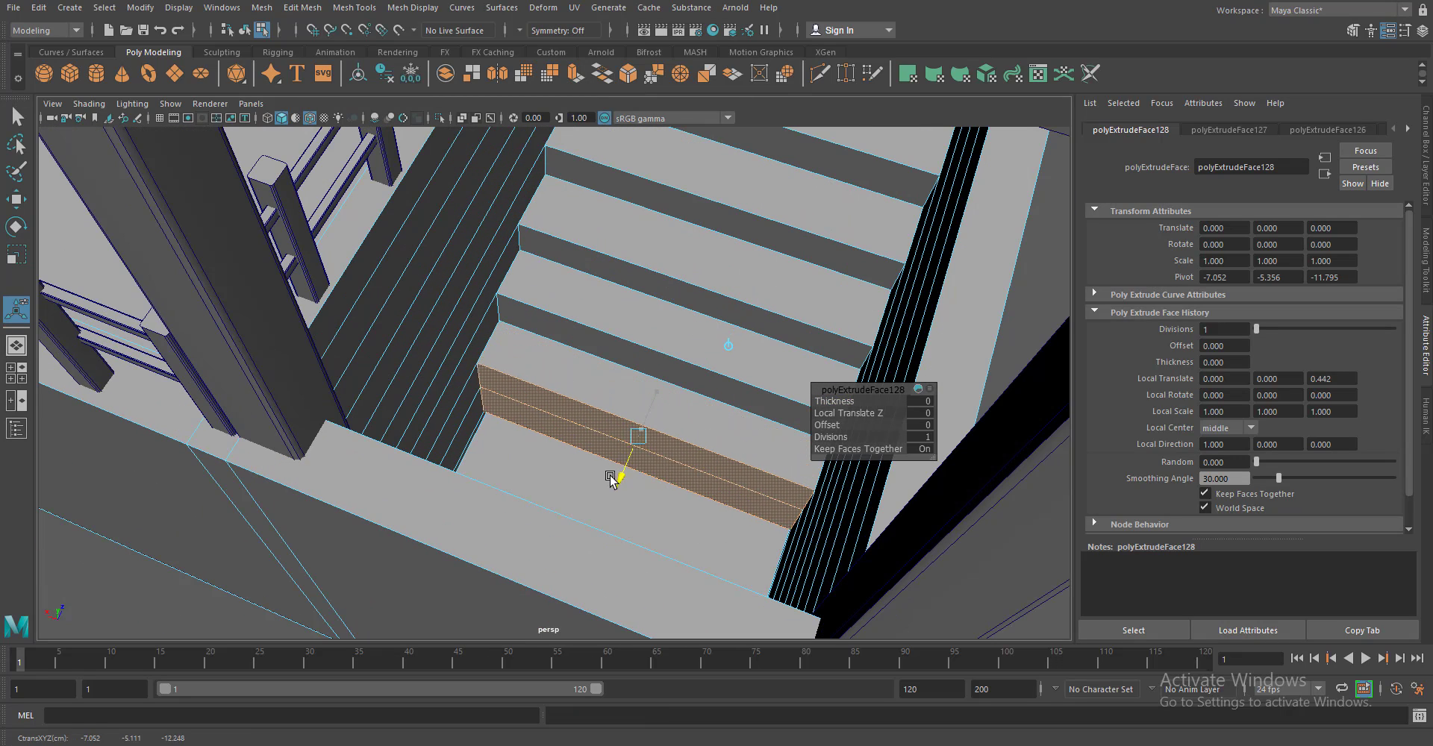
{"action": "left_click", "coordinate": [536, 429]}
{"action": "key", "text": "ctrl+e"}
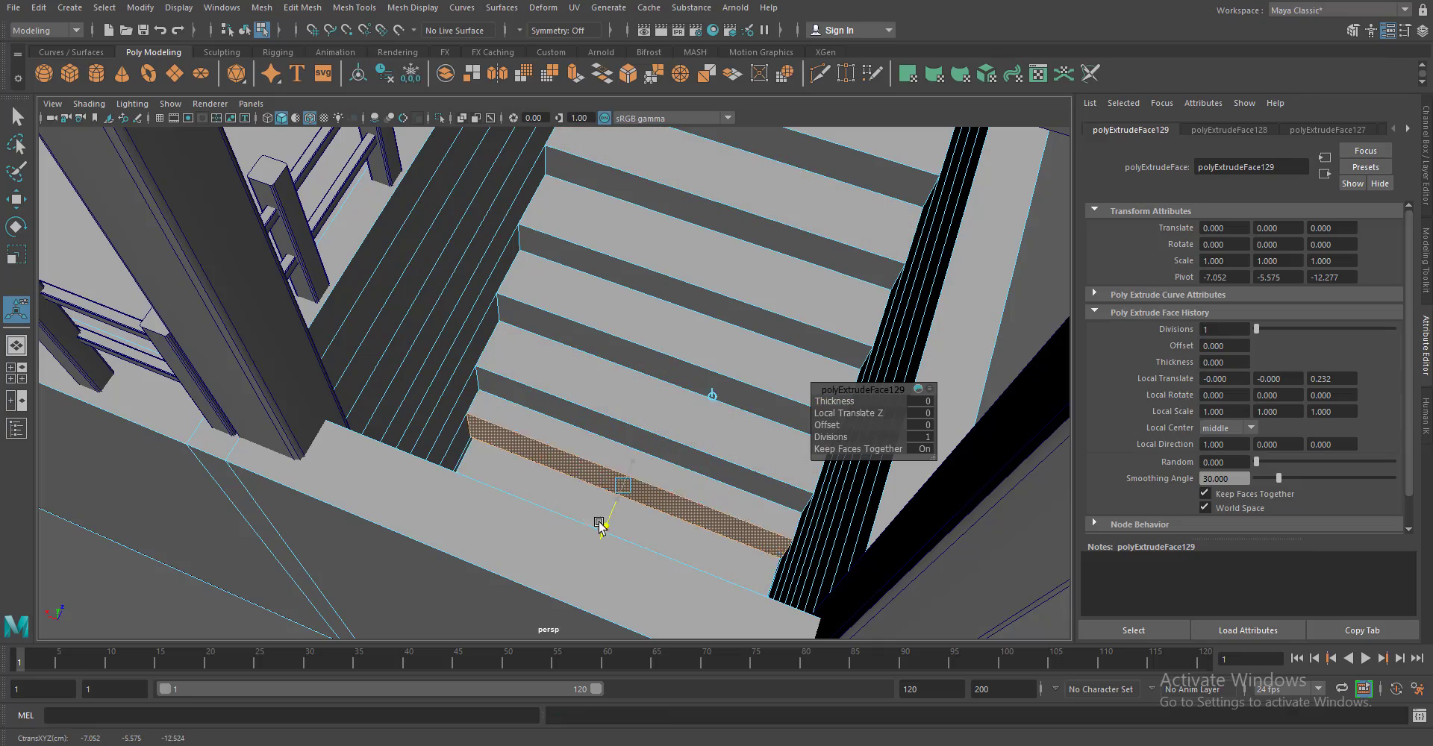
{"action": "left_click_drag", "start_coordinate": [616, 484], "coordinate": [594, 551]}
{"action": "key", "text": "q"}
{"action": "left_click_drag", "start_coordinate": [644, 252], "coordinate": [655, 290]}
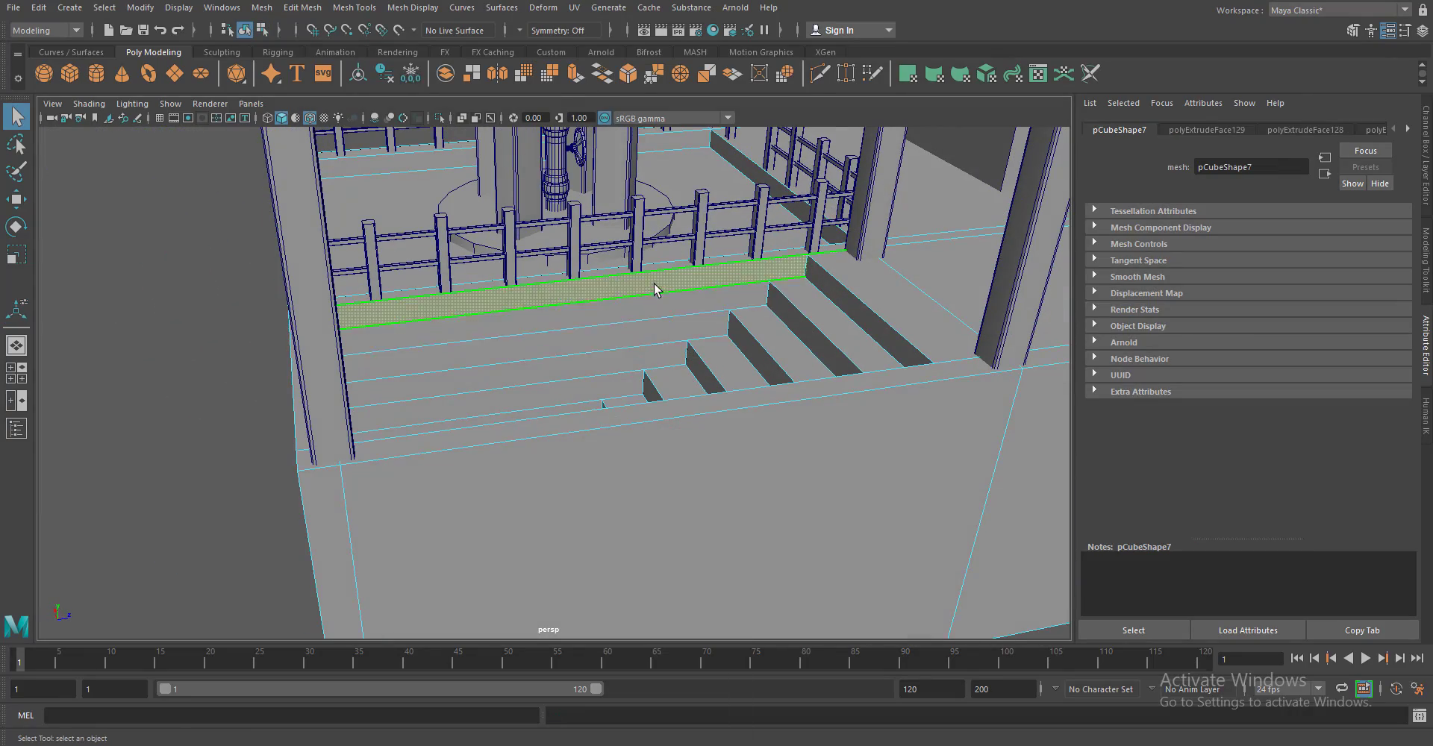
{"action": "left_click", "coordinate": [629, 334]}
{"action": "left_click_drag", "start_coordinate": [630, 362], "coordinate": [697, 406]}
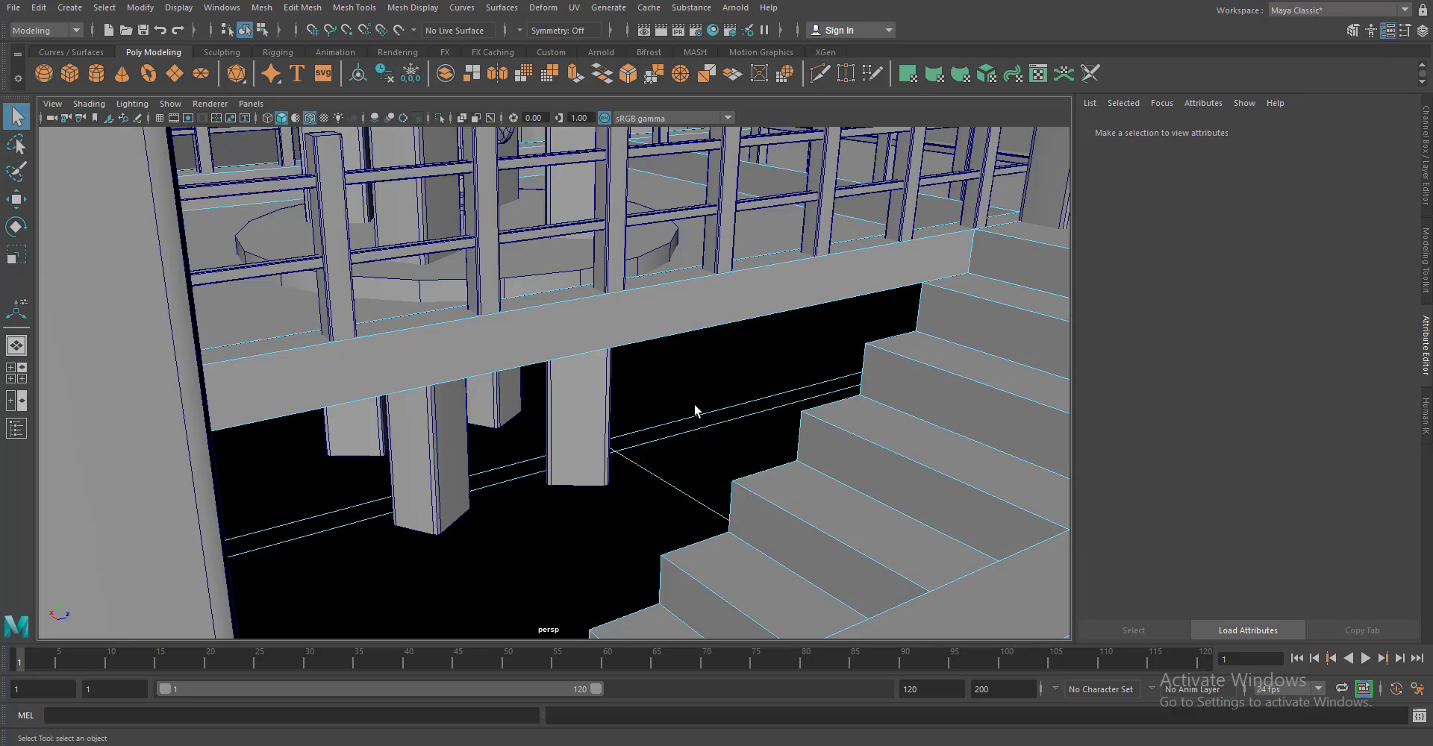
{"action": "left_click_drag", "start_coordinate": [715, 358], "coordinate": [755, 387]}
{"action": "left_click_drag", "start_coordinate": [756, 387], "coordinate": [700, 340]}
{"action": "key", "text": "Right"}
{"action": "scroll", "scroll_direction": "down", "scroll_amount": 3}
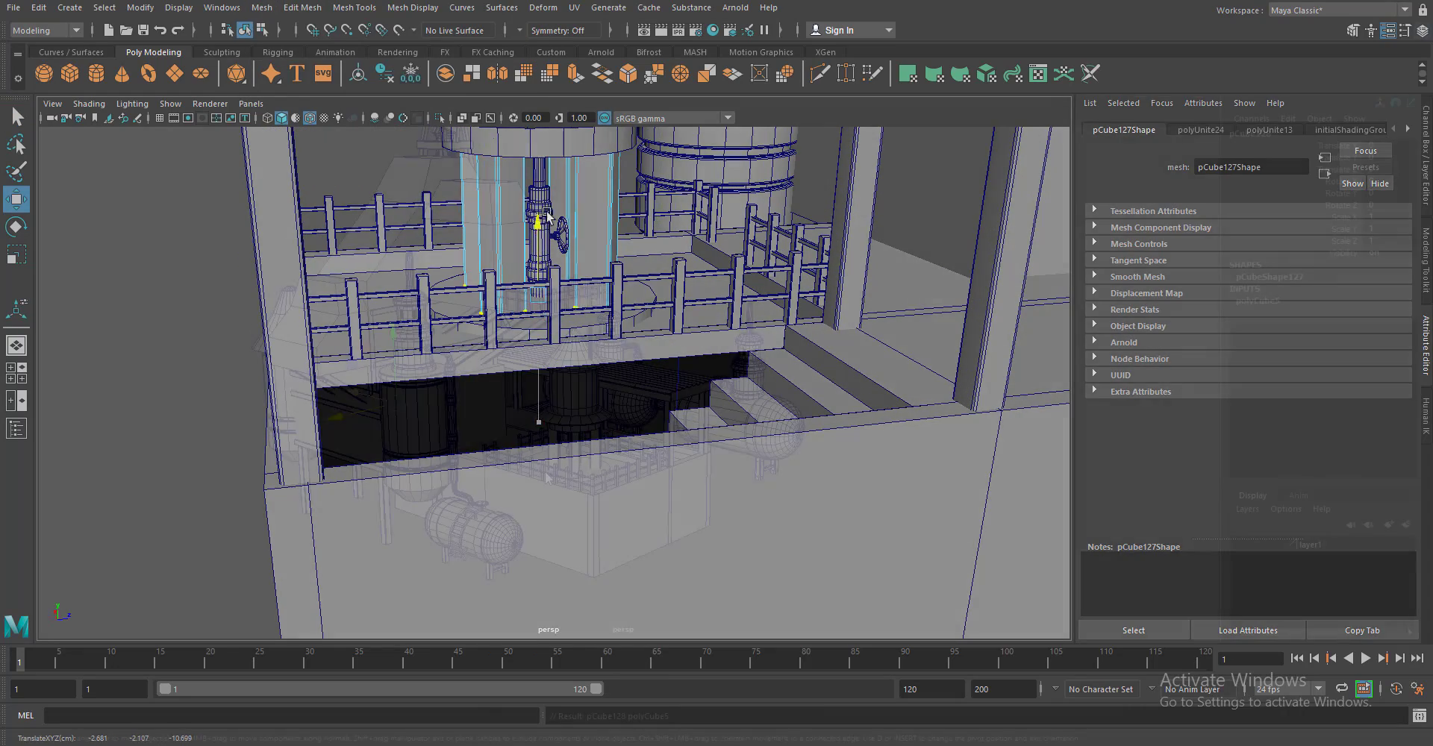
{"action": "scroll", "scroll_direction": "down", "scroll_amount": 3}
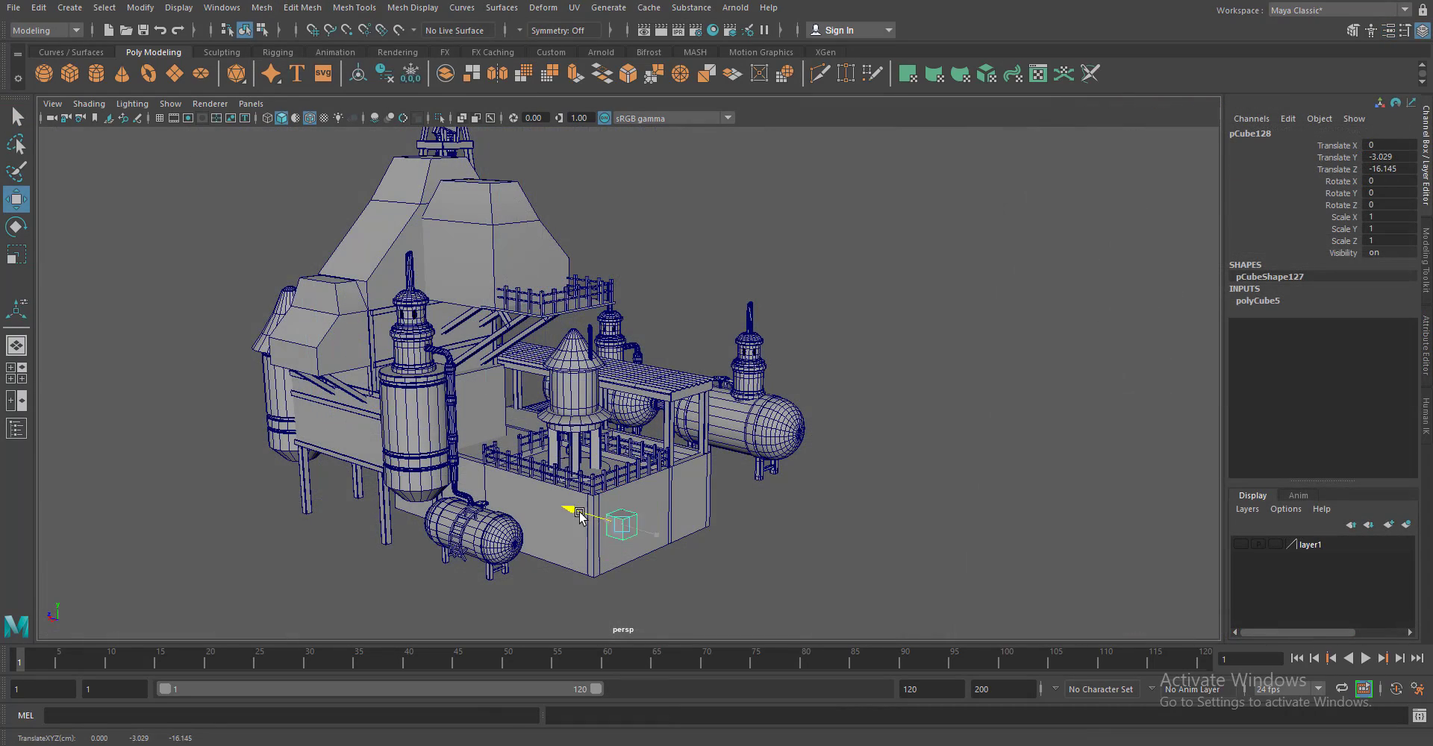
Lower the box to ground level and scale it into a door shape
{"action": "key", "text": "f"}
{"action": "left_click_drag", "start_coordinate": [589, 515], "coordinate": [589, 438]}
{"action": "key", "text": "r"}
{"action": "left_click_drag", "start_coordinate": [577, 393], "coordinate": [626, 357]}
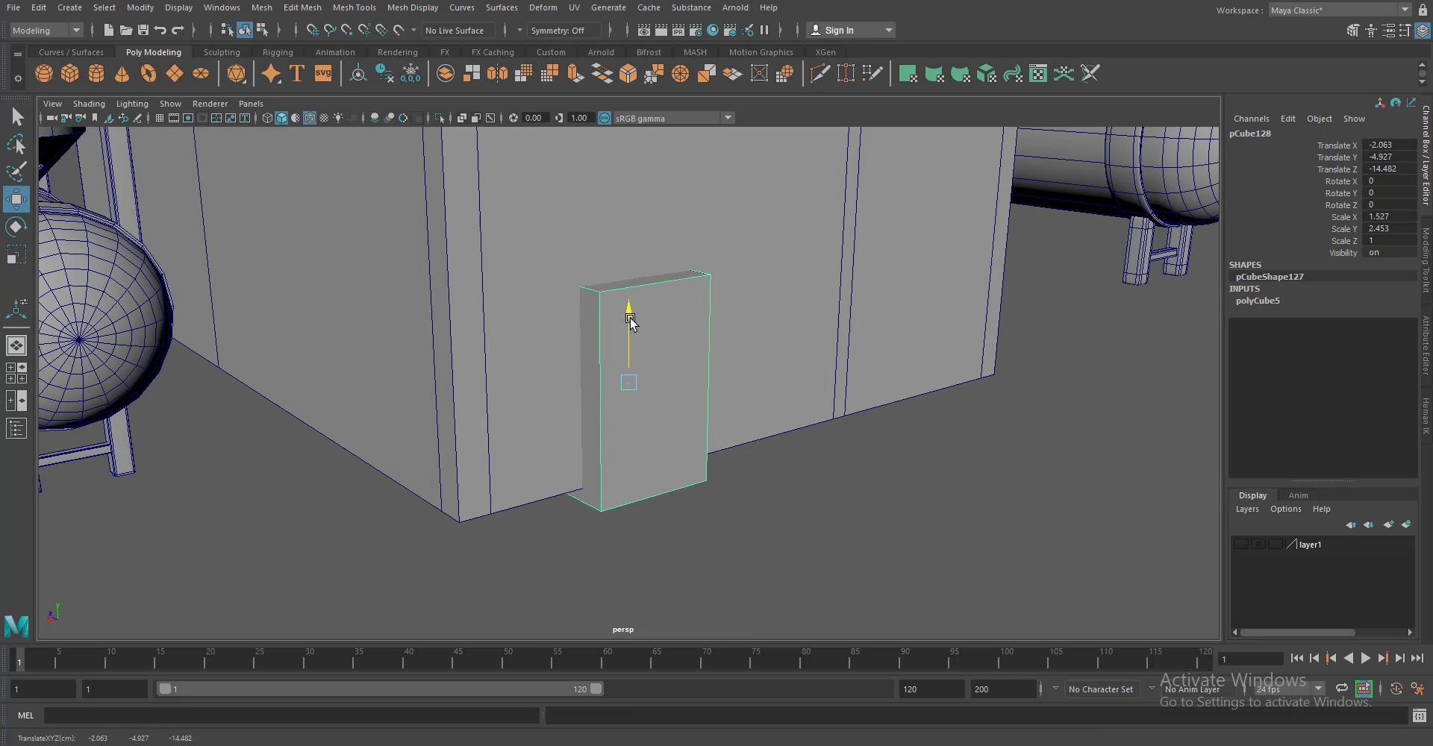
{"action": "scroll", "scroll_direction": "down", "scroll_amount": 3}
{"action": "left_click_drag", "start_coordinate": [615, 470], "coordinate": [569, 473]}
{"action": "scroll", "scroll_direction": "down", "scroll_amount": 3}
{"action": "left_click_drag", "start_coordinate": [586, 407], "coordinate": [593, 401]}
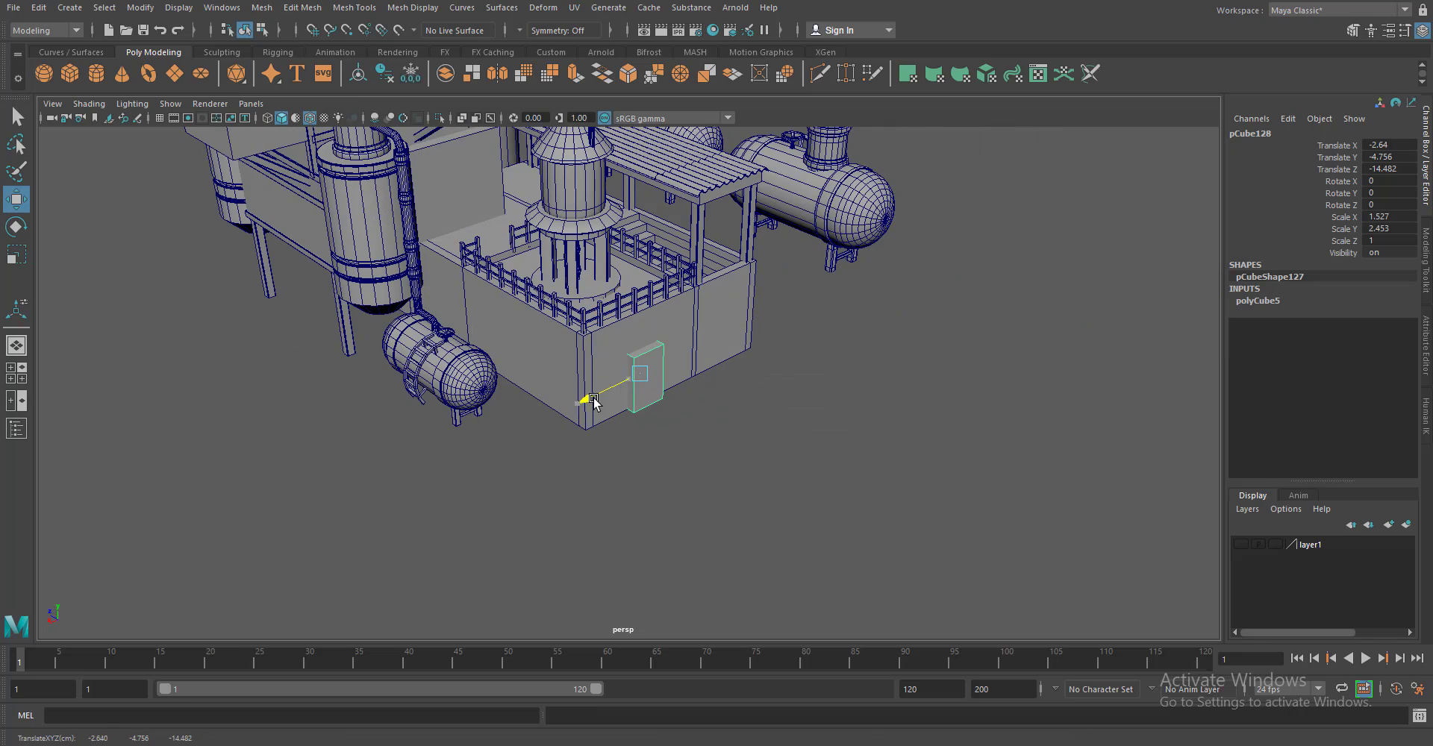
Push the door box into the building wall so it pierces through
{"action": "key", "text": "w"}
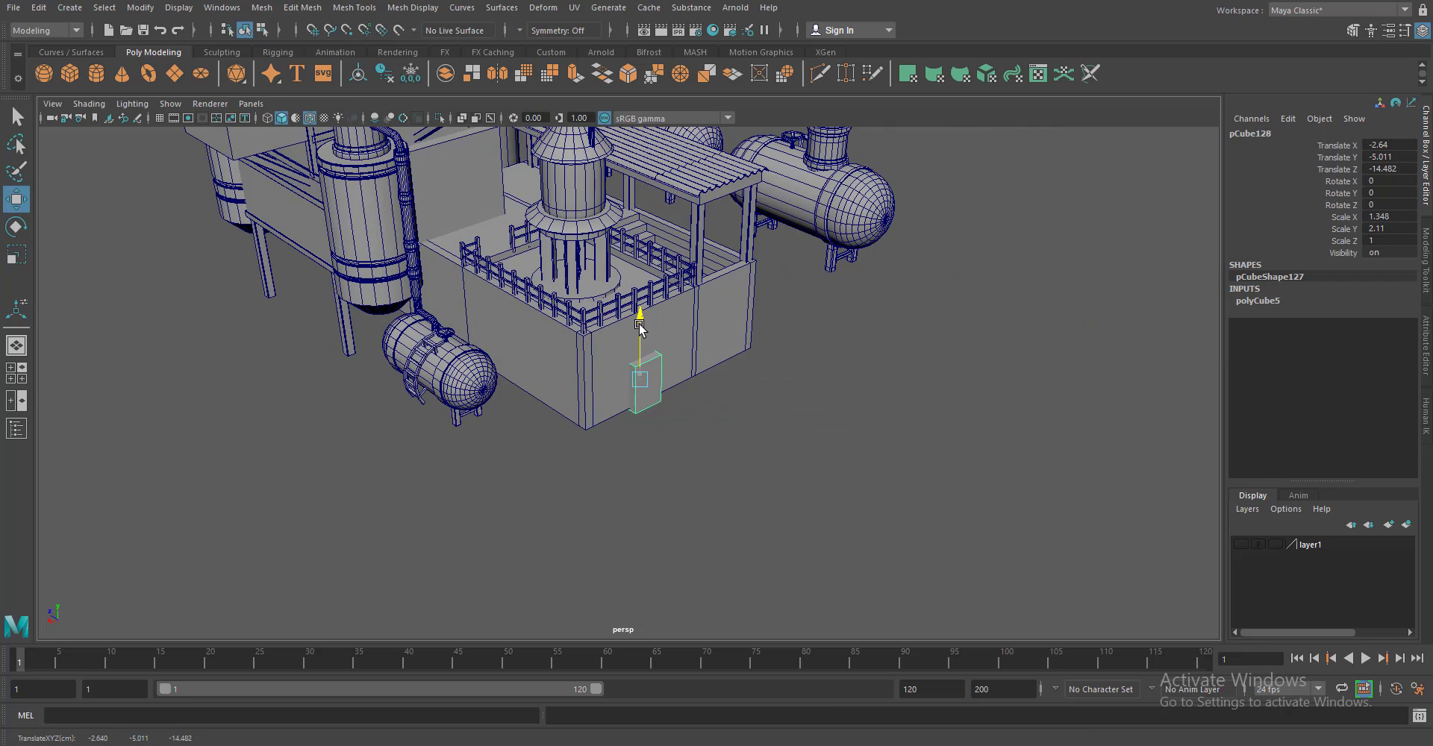
{"action": "left_click_drag", "start_coordinate": [640, 332], "coordinate": [640, 349]}
{"action": "key", "text": "f"}
{"action": "scroll", "scroll_direction": "down", "scroll_amount": 3}
{"action": "left_click_drag", "start_coordinate": [583, 403], "coordinate": [591, 390]}
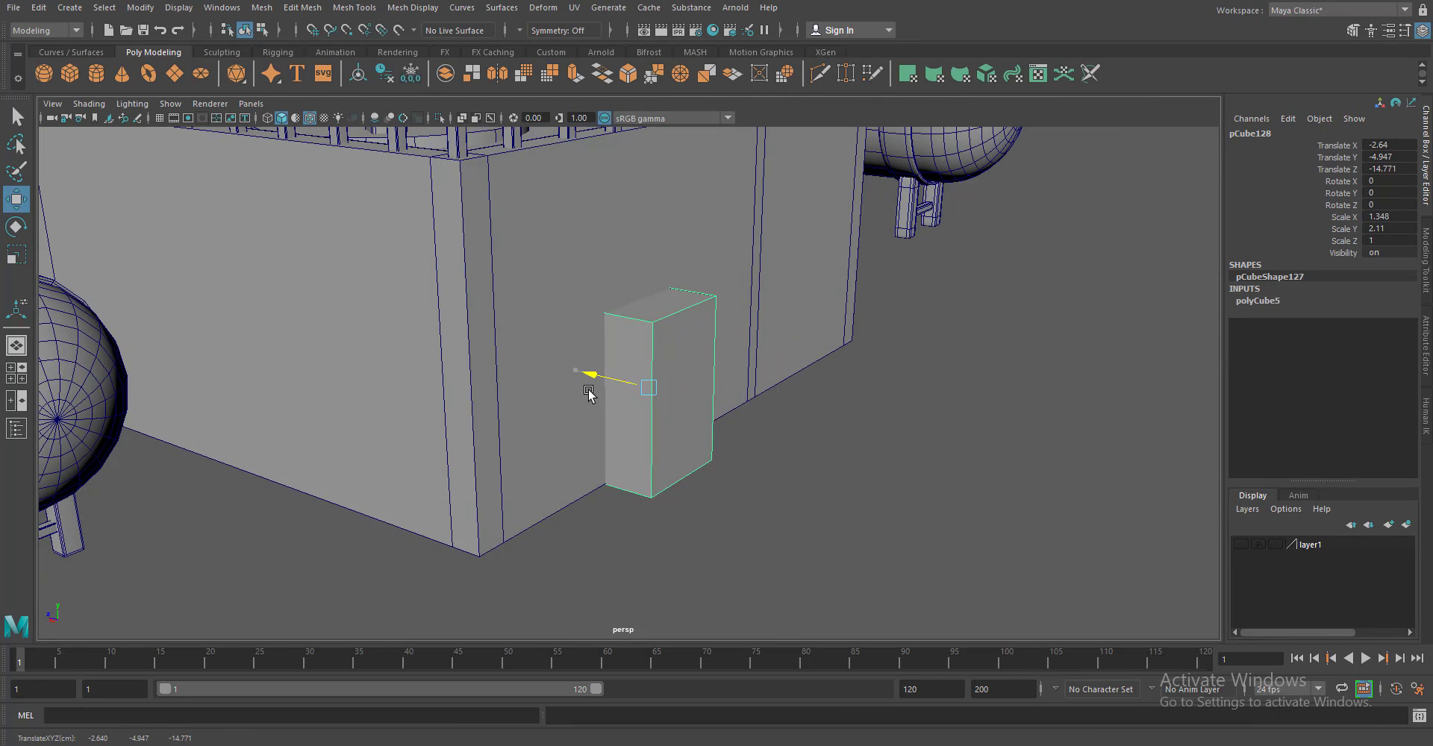
{"action": "scroll", "scroll_direction": "down", "scroll_amount": 3}
{"action": "left_click_drag", "start_coordinate": [627, 448], "coordinate": [658, 489]}
Place a spare box beside the tank and Boolean Difference the door box from the building
{"action": "left_click_drag", "start_coordinate": [598, 404], "coordinate": [446, 479]}
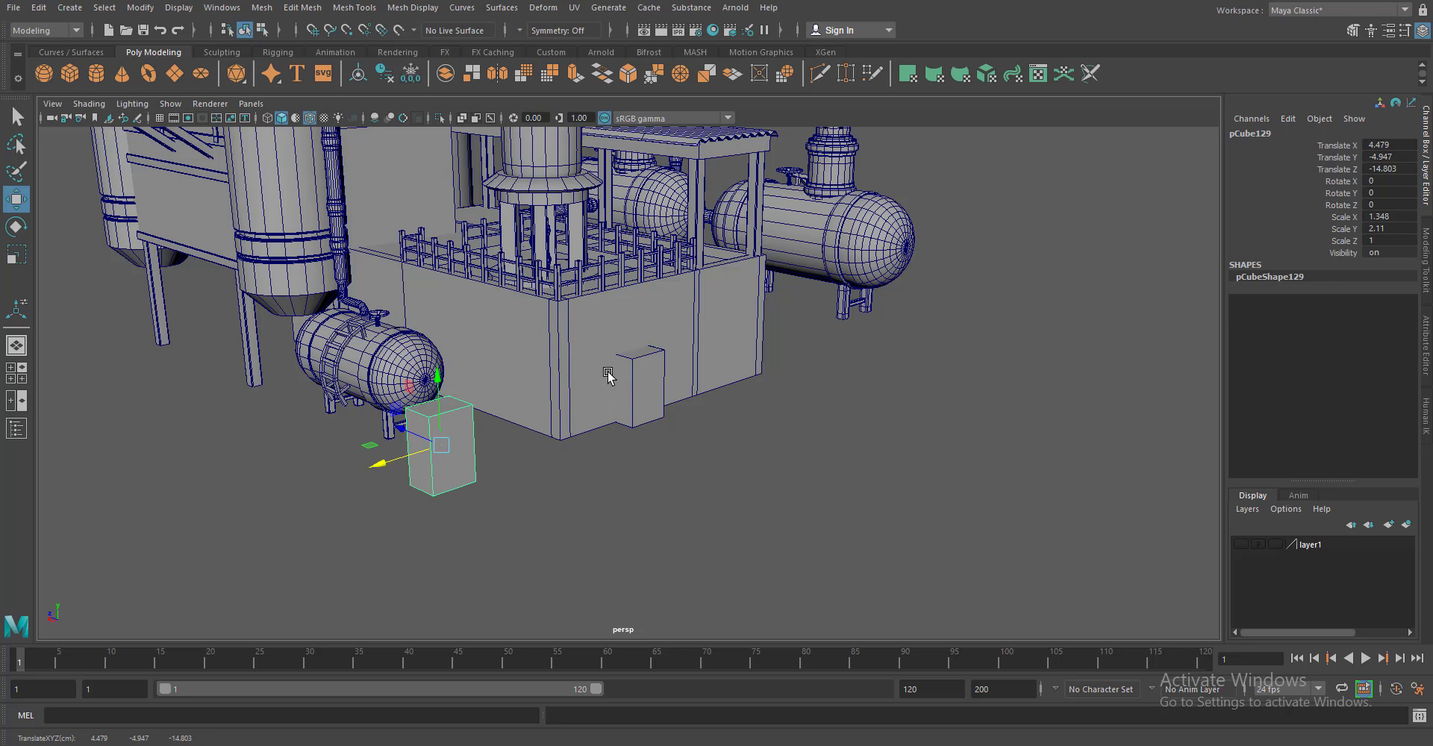
{"action": "left_click", "coordinate": [608, 377]}
{"action": "left_click", "coordinate": [641, 388]}
{"action": "left_click", "coordinate": [262, 8]}
{"action": "left_click", "coordinate": [463, 72]}
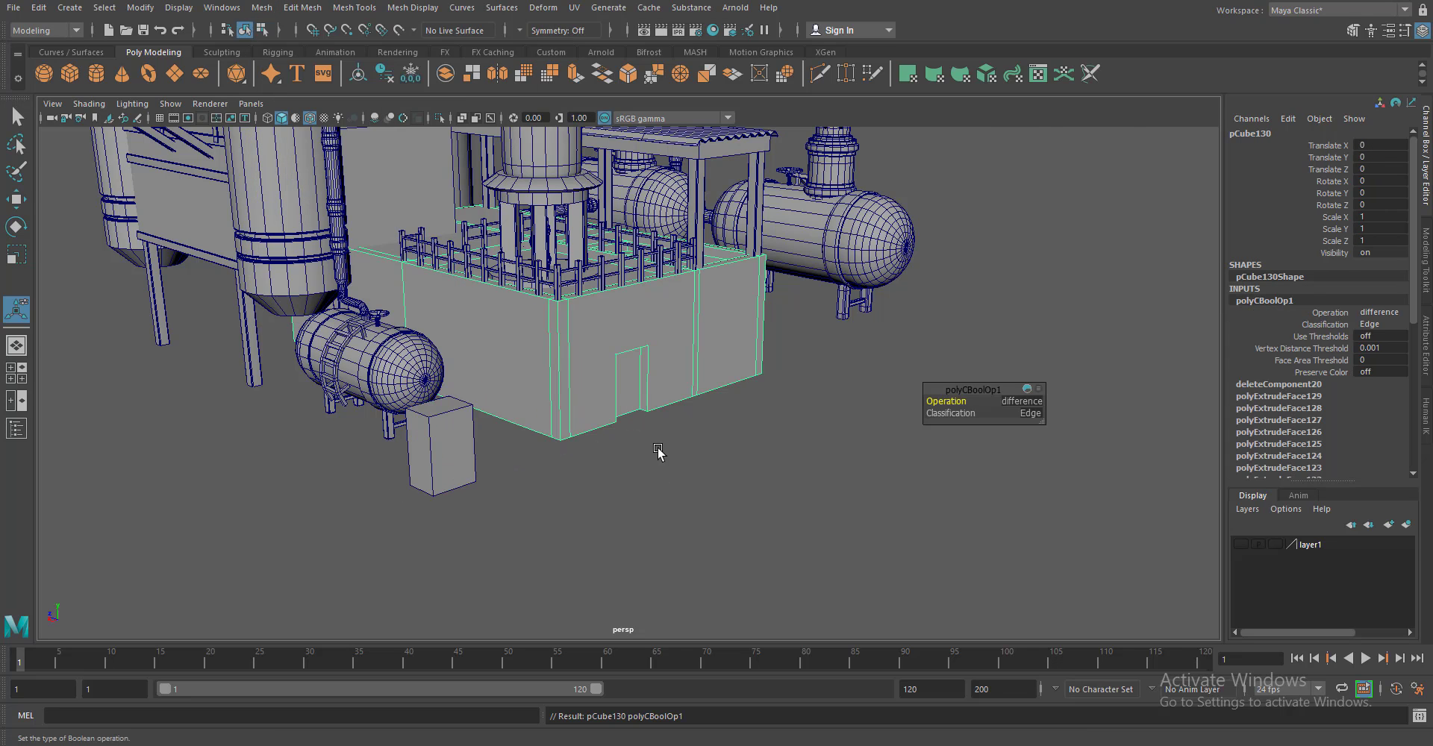
{"action": "left_click_drag", "start_coordinate": [658, 451], "coordinate": [671, 343]}
{"action": "key", "text": "q"}
{"action": "left_click", "coordinate": [630, 391]}
{"action": "left_click_drag", "start_coordinate": [630, 391], "coordinate": [699, 445]}
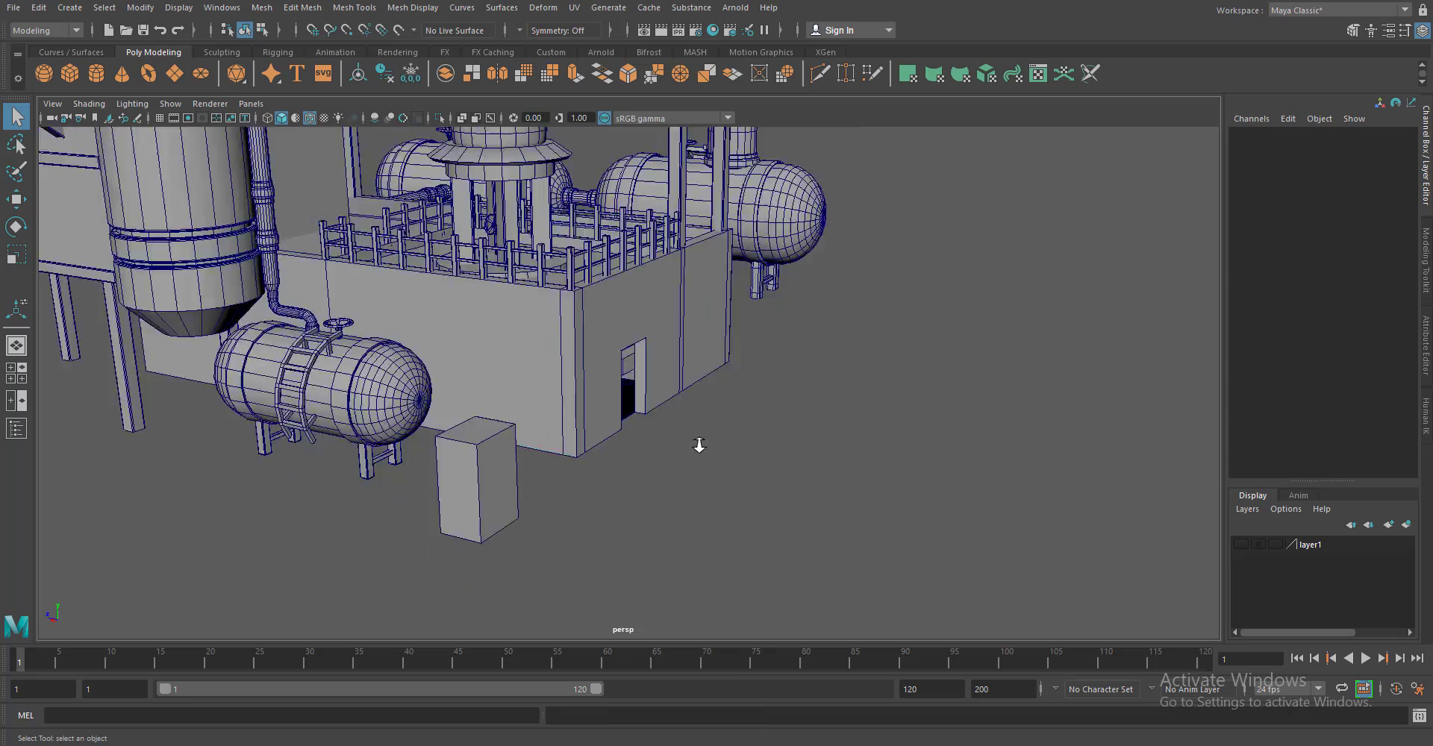
{"action": "left_click_drag", "start_coordinate": [699, 445], "coordinate": [699, 498]}
Turn the spare box 90 degrees, shorten it and set it on the raised building's wall
{"action": "left_click", "coordinate": [574, 510]}
{"action": "left_click_drag", "start_coordinate": [623, 520], "coordinate": [660, 490]}
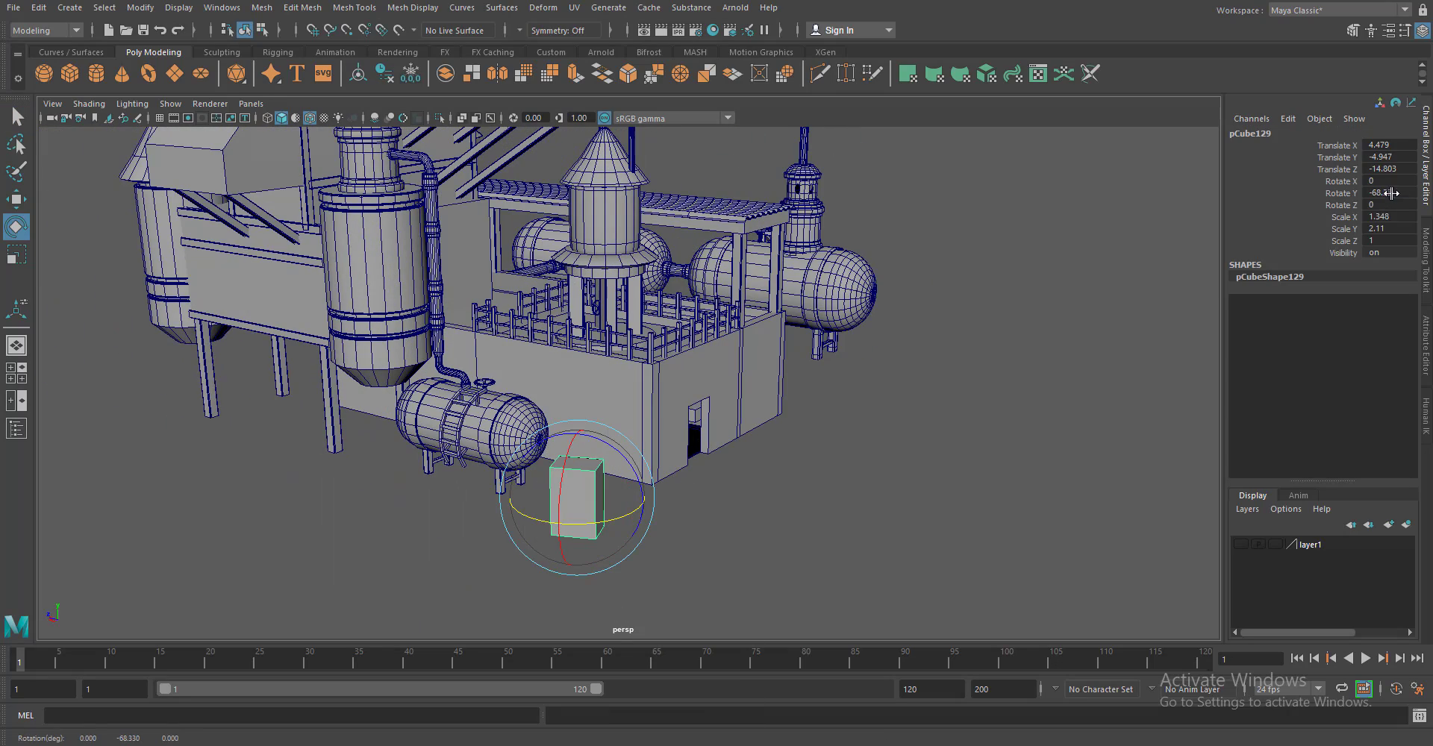
{"action": "key", "text": "w"}
{"action": "left_click_drag", "start_coordinate": [565, 520], "coordinate": [349, 350]}
{"action": "key", "text": "f"}
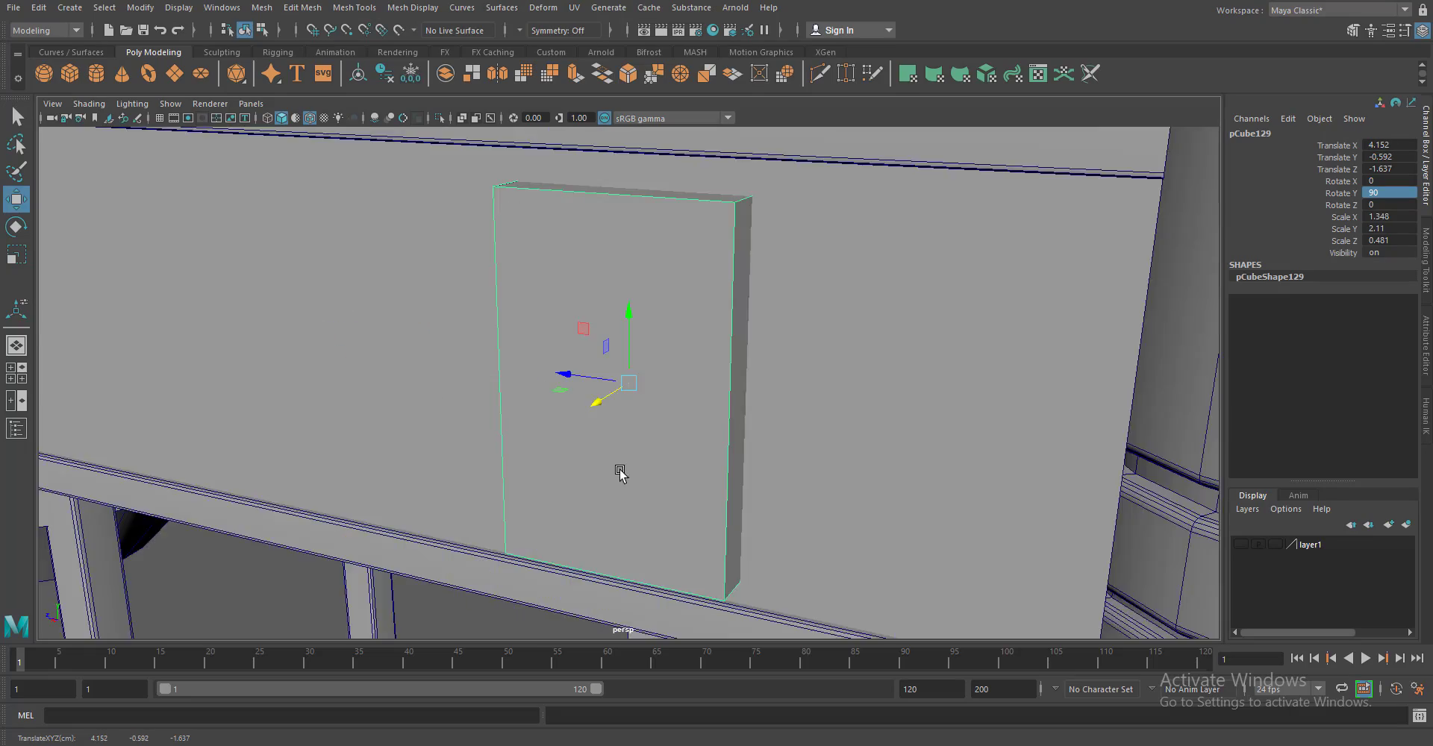
{"action": "scroll", "scroll_direction": "down", "scroll_amount": 3}
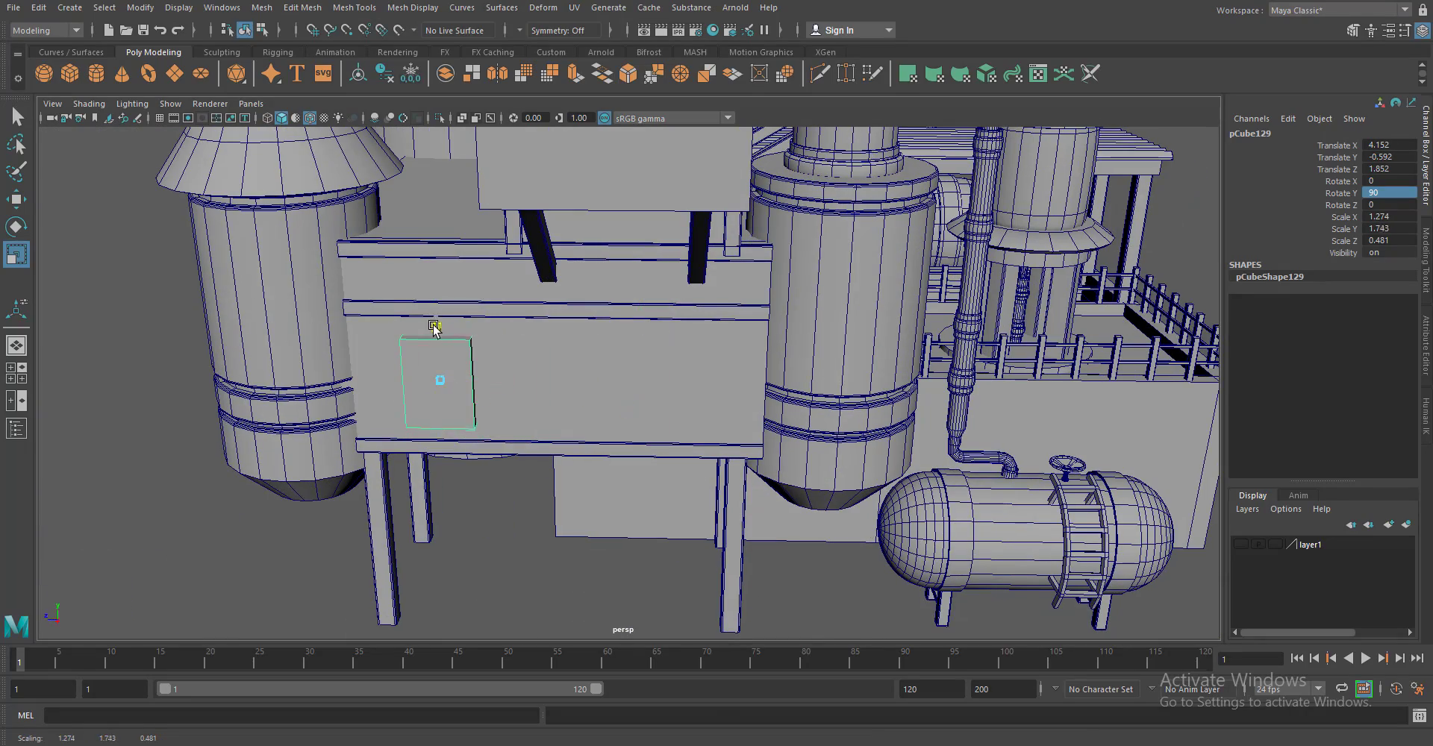
{"action": "left_click_drag", "start_coordinate": [435, 326], "coordinate": [435, 334]}
{"action": "scroll", "scroll_direction": "down", "scroll_amount": 3}
{"action": "left_click_drag", "start_coordinate": [426, 474], "coordinate": [585, 500]}
{"action": "key", "text": "w"}
{"action": "left_click_drag", "start_coordinate": [455, 377], "coordinate": [648, 523]}
Duplicate the window box and fit the copy snugly against the tank, slightly raised
{"action": "key", "text": "ctrl+d"}
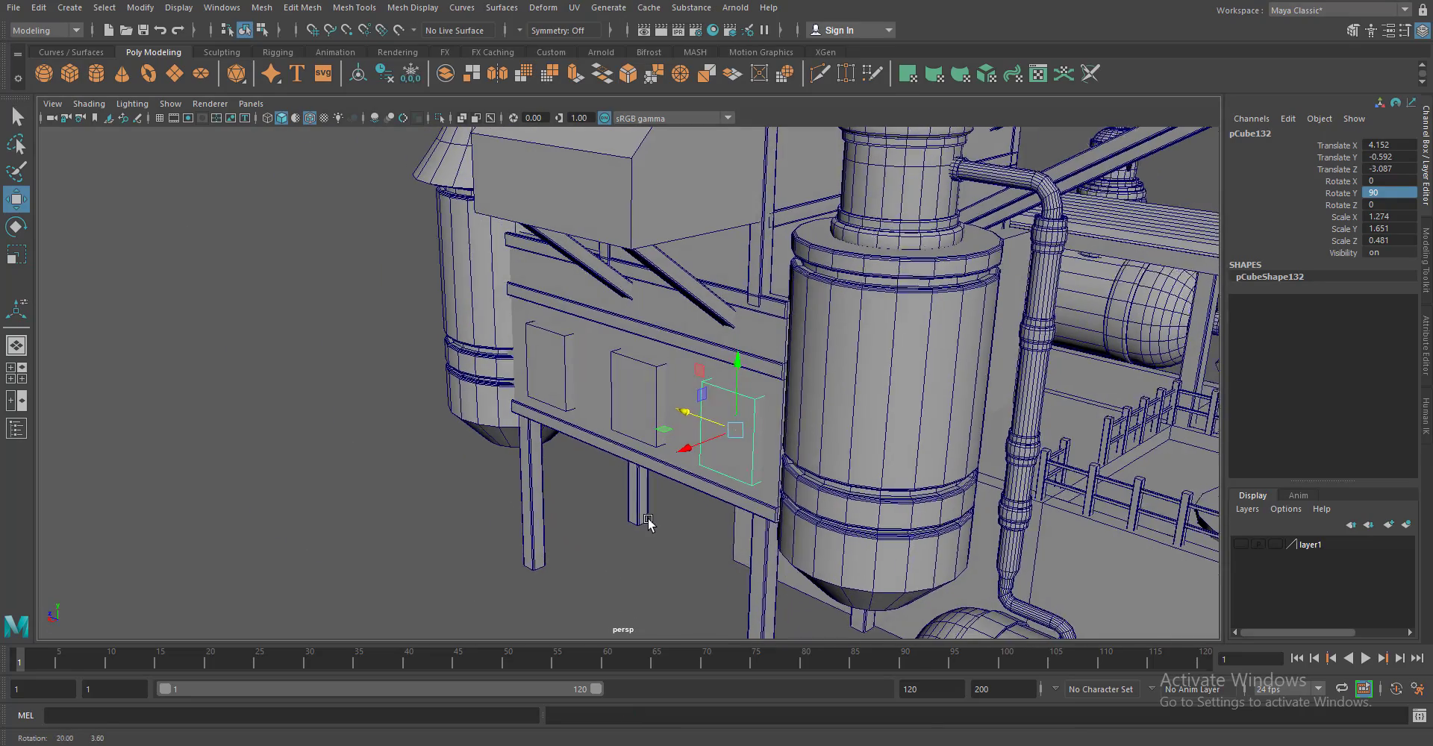
{"action": "key", "text": "ctrl+z"}
{"action": "left_click_drag", "start_coordinate": [523, 381], "coordinate": [618, 505]}
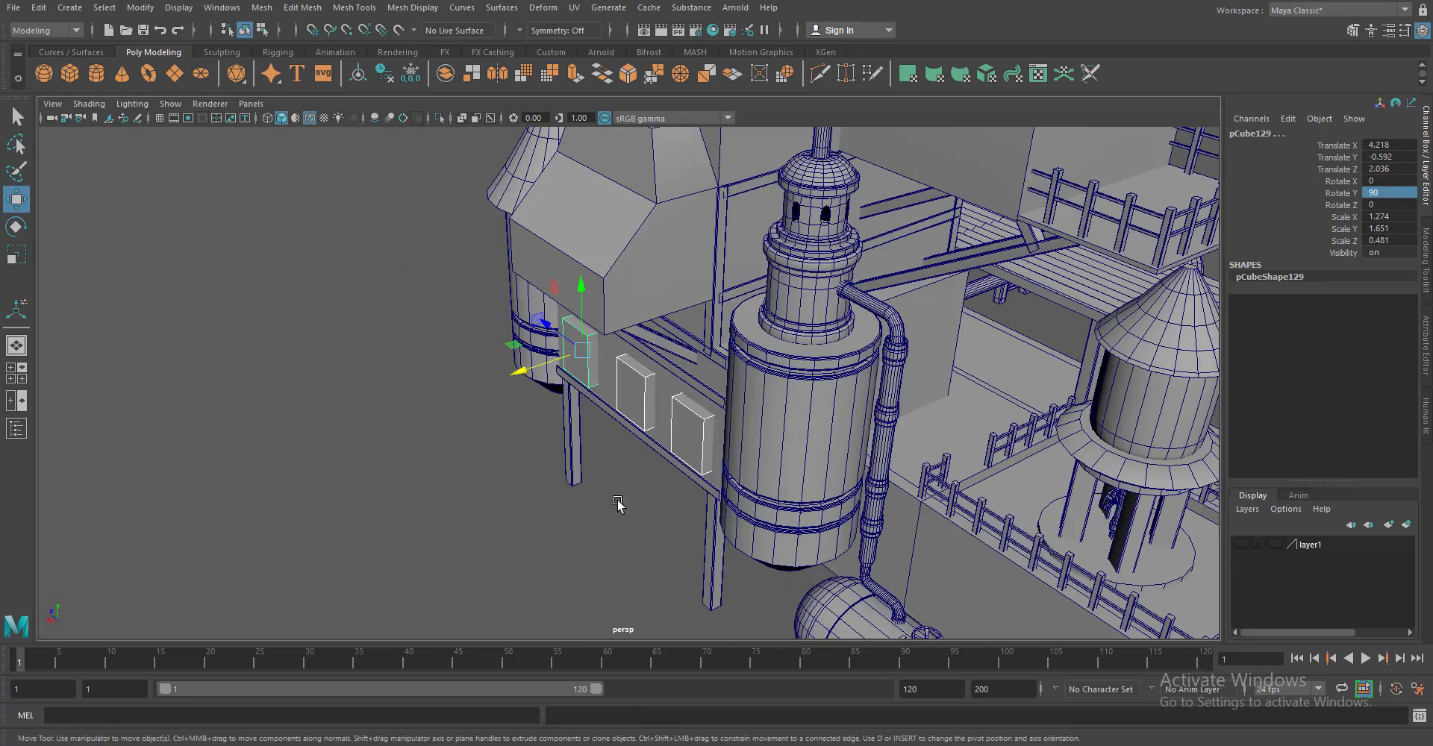
{"action": "left_click_drag", "start_coordinate": [565, 373], "coordinate": [607, 519]}
{"action": "key", "text": "ctrl+d"}
{"action": "left_click_drag", "start_coordinate": [478, 418], "coordinate": [708, 429]}
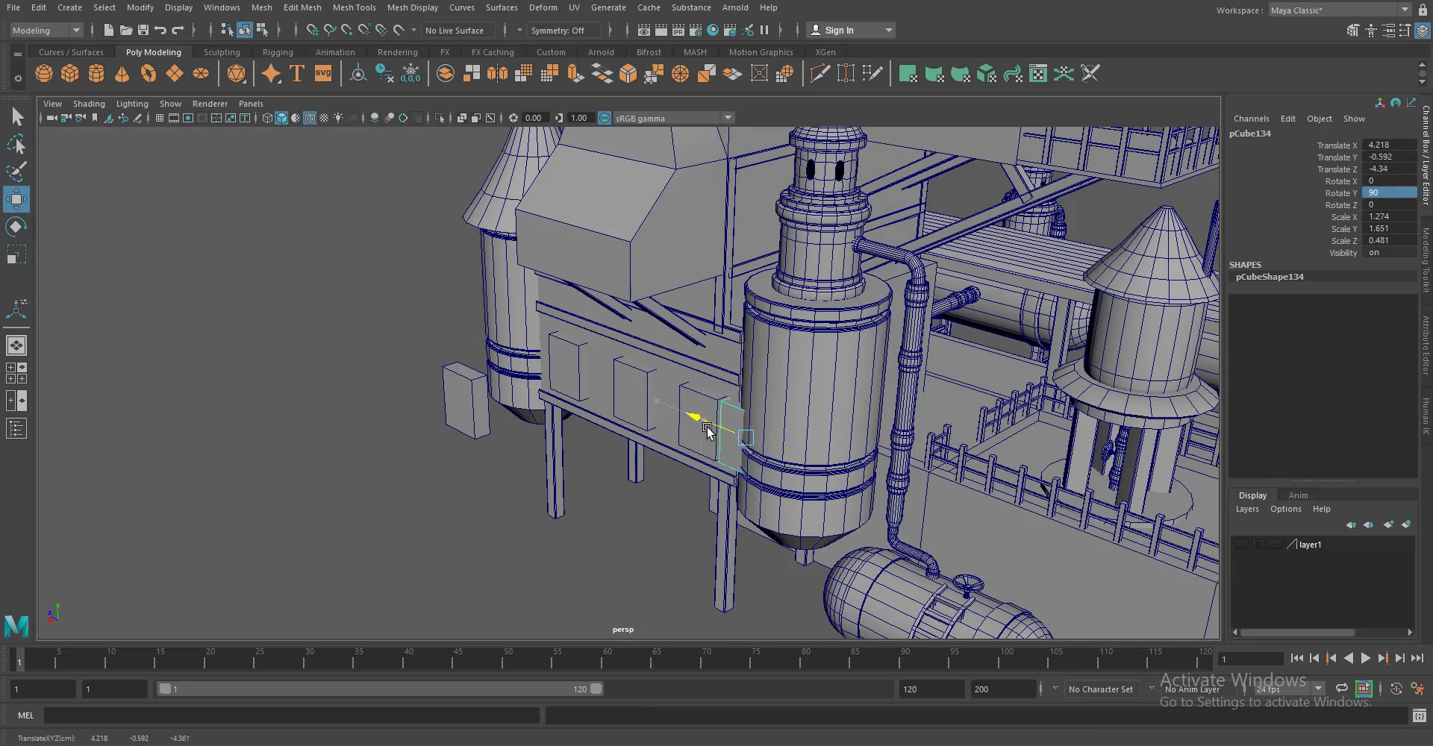
{"action": "key", "text": "f"}
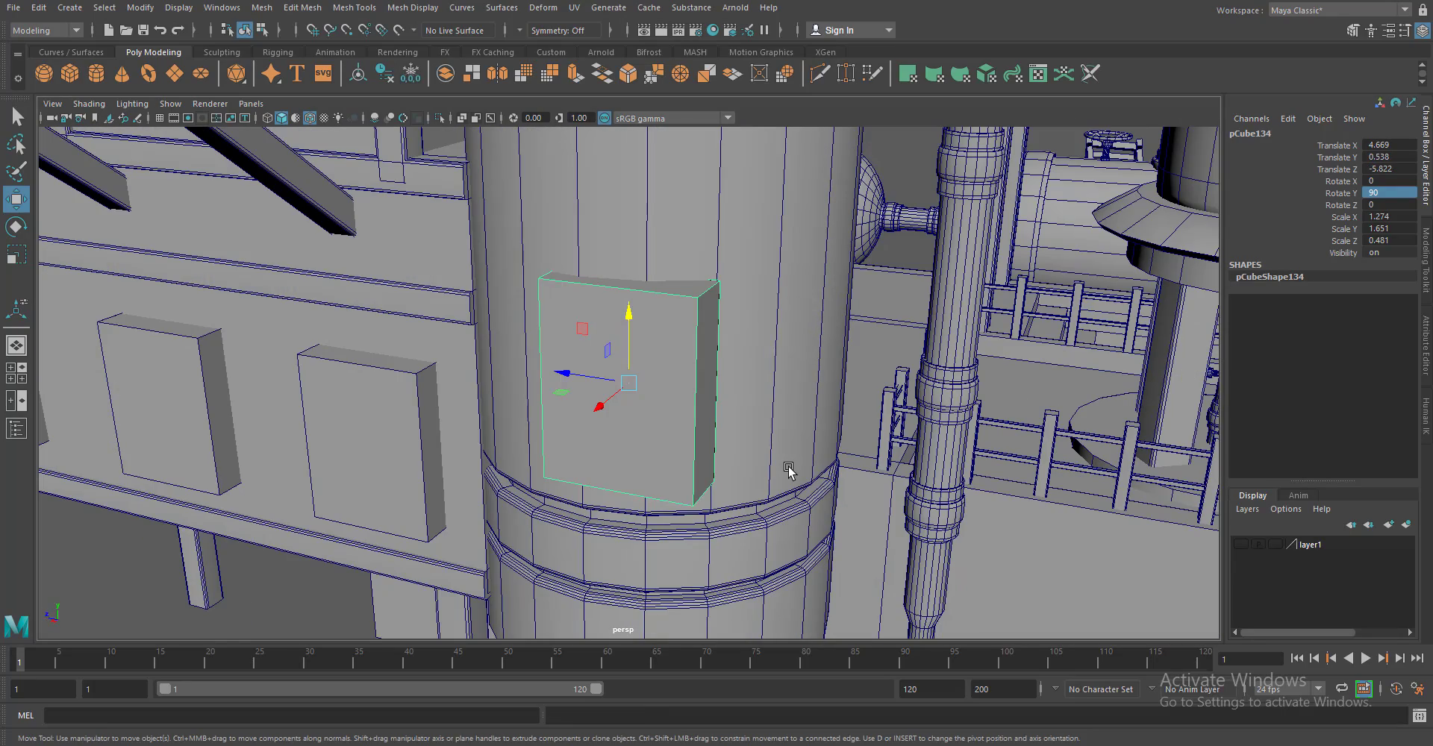
{"action": "left_click_drag", "start_coordinate": [771, 490], "coordinate": [524, 381]}
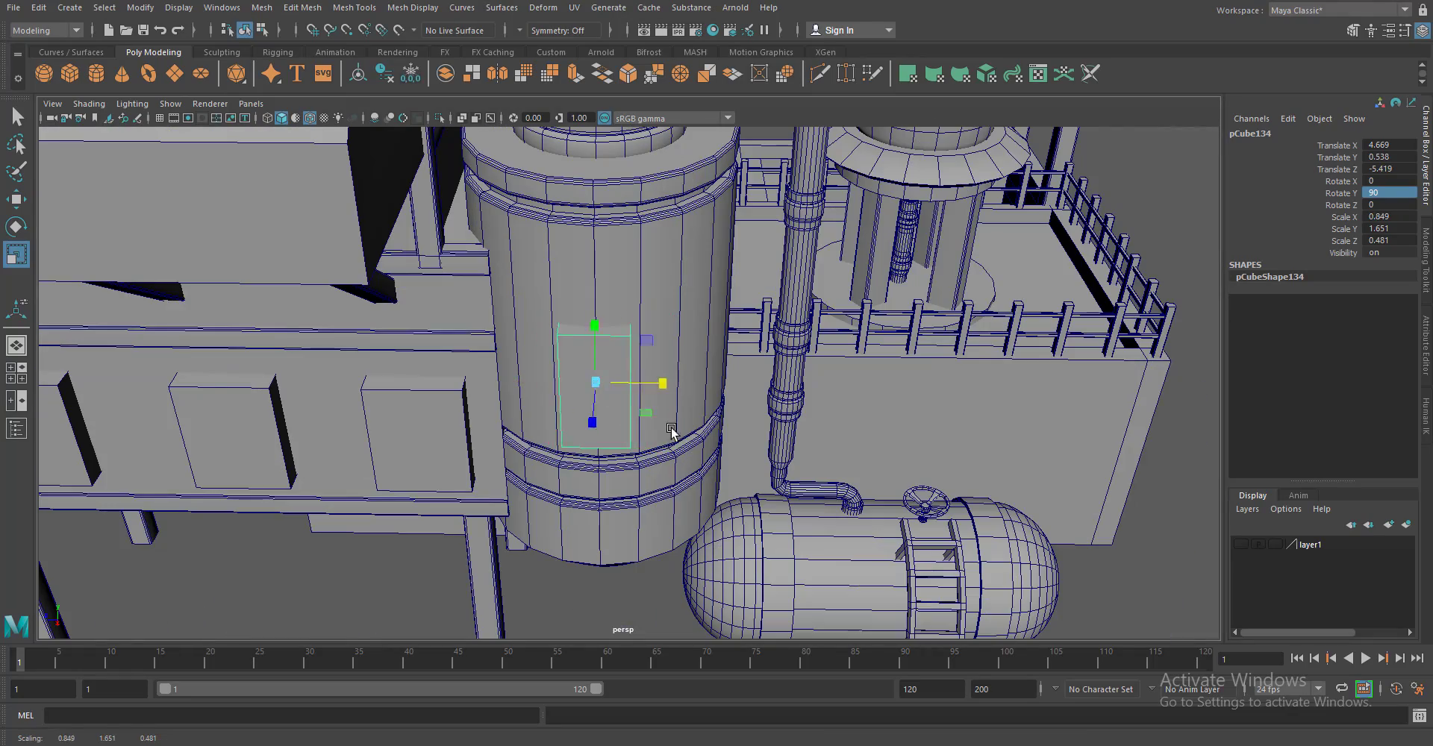
{"action": "left_click_drag", "start_coordinate": [671, 431], "coordinate": [612, 418]}
Move the new window panel onto the other tower and raise it higher on the wall
{"action": "key", "text": "w"}
{"action": "scroll", "scroll_direction": "down", "scroll_amount": 3}
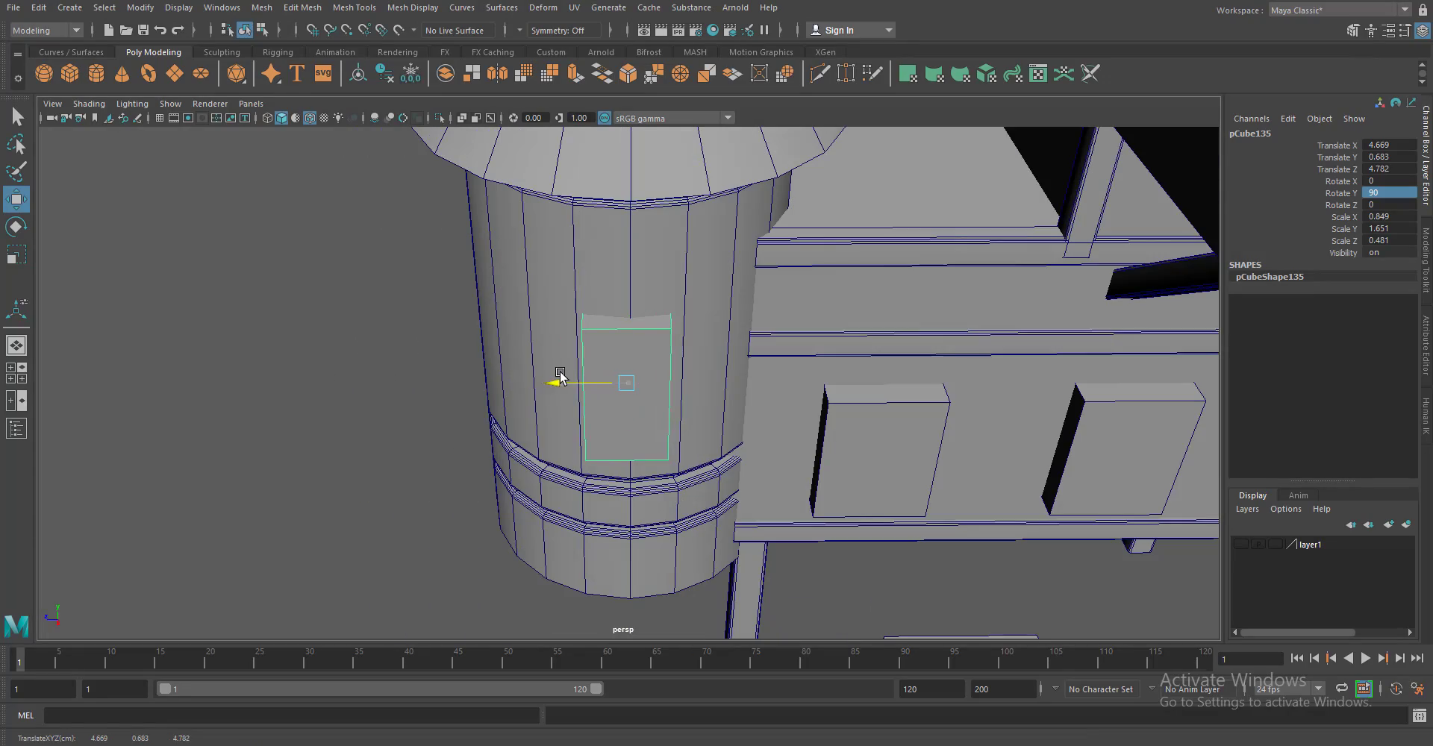
{"action": "scroll", "scroll_direction": "down", "scroll_amount": 3}
{"action": "left_click_drag", "start_coordinate": [672, 448], "coordinate": [678, 584]}
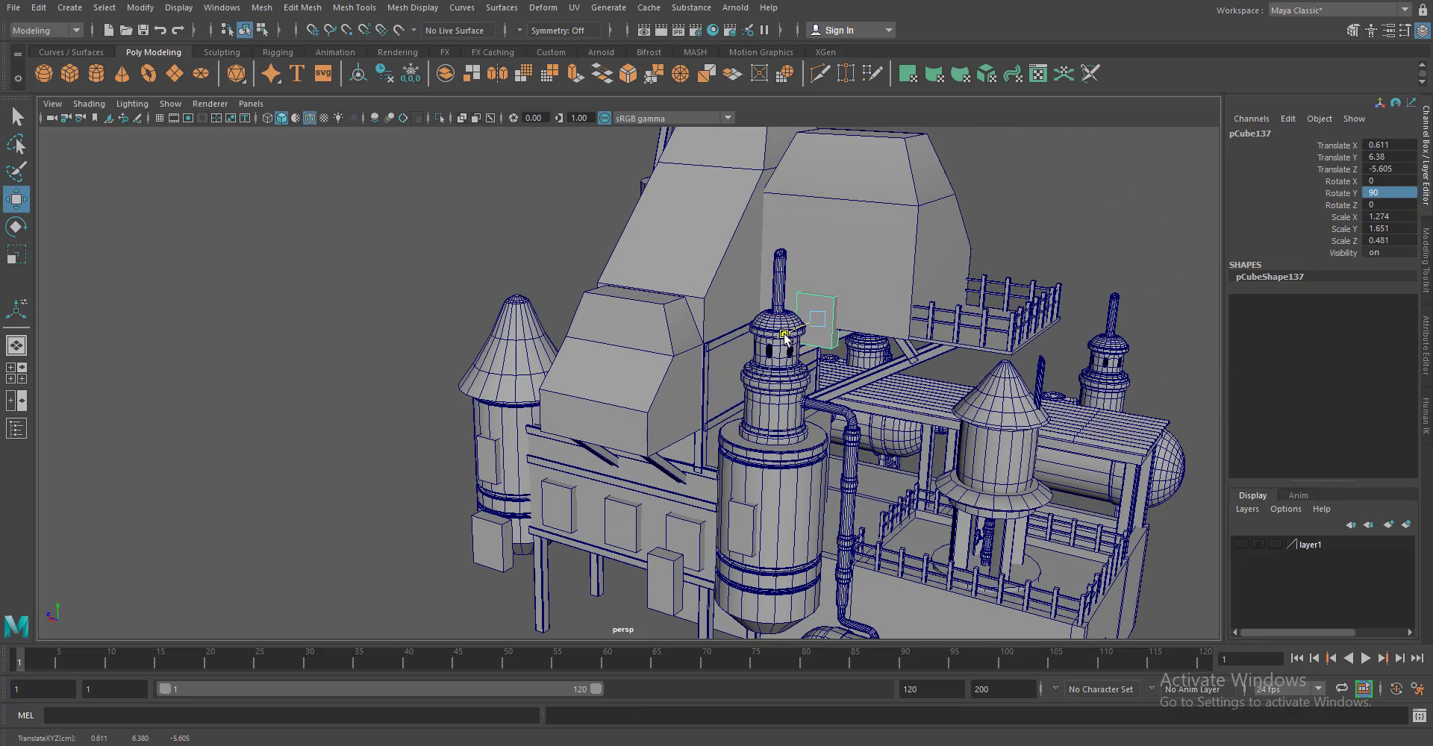
{"action": "scroll", "scroll_direction": "up", "scroll_amount": 3}
{"action": "left_click_drag", "start_coordinate": [624, 410], "coordinate": [624, 265]}
{"action": "scroll", "scroll_direction": "down", "scroll_amount": 3}
{"action": "scroll", "scroll_direction": "up", "scroll_amount": 3}
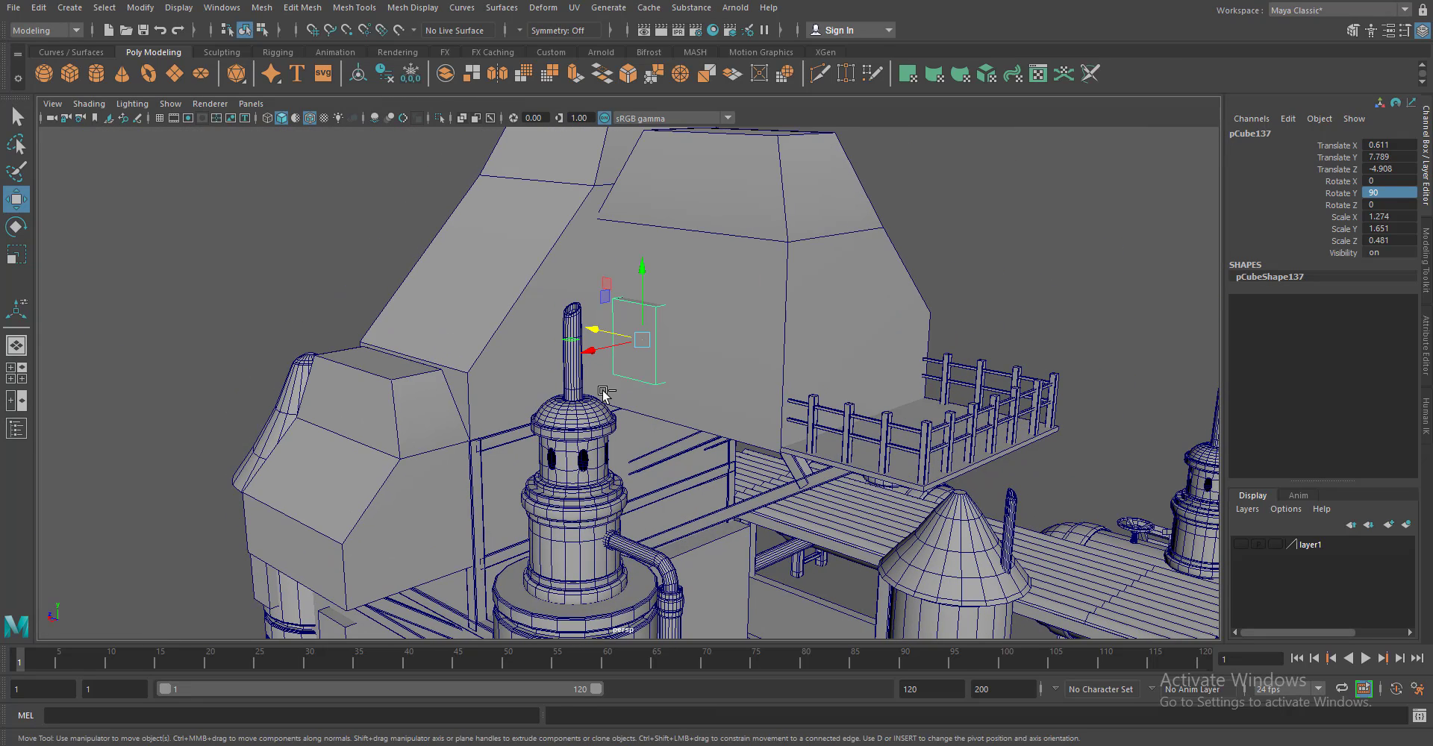
Place another panel copy along the house with its rotation reset to zero, adjusting its vertices
{"action": "left_click_drag", "start_coordinate": [588, 342], "coordinate": [747, 366]}
{"action": "key", "text": "e"}
{"action": "left_click_drag", "start_coordinate": [777, 391], "coordinate": [769, 347]}
{"action": "key", "text": "Return"}
{"action": "key", "text": "w"}
{"action": "scroll", "scroll_direction": "down", "scroll_amount": 3}
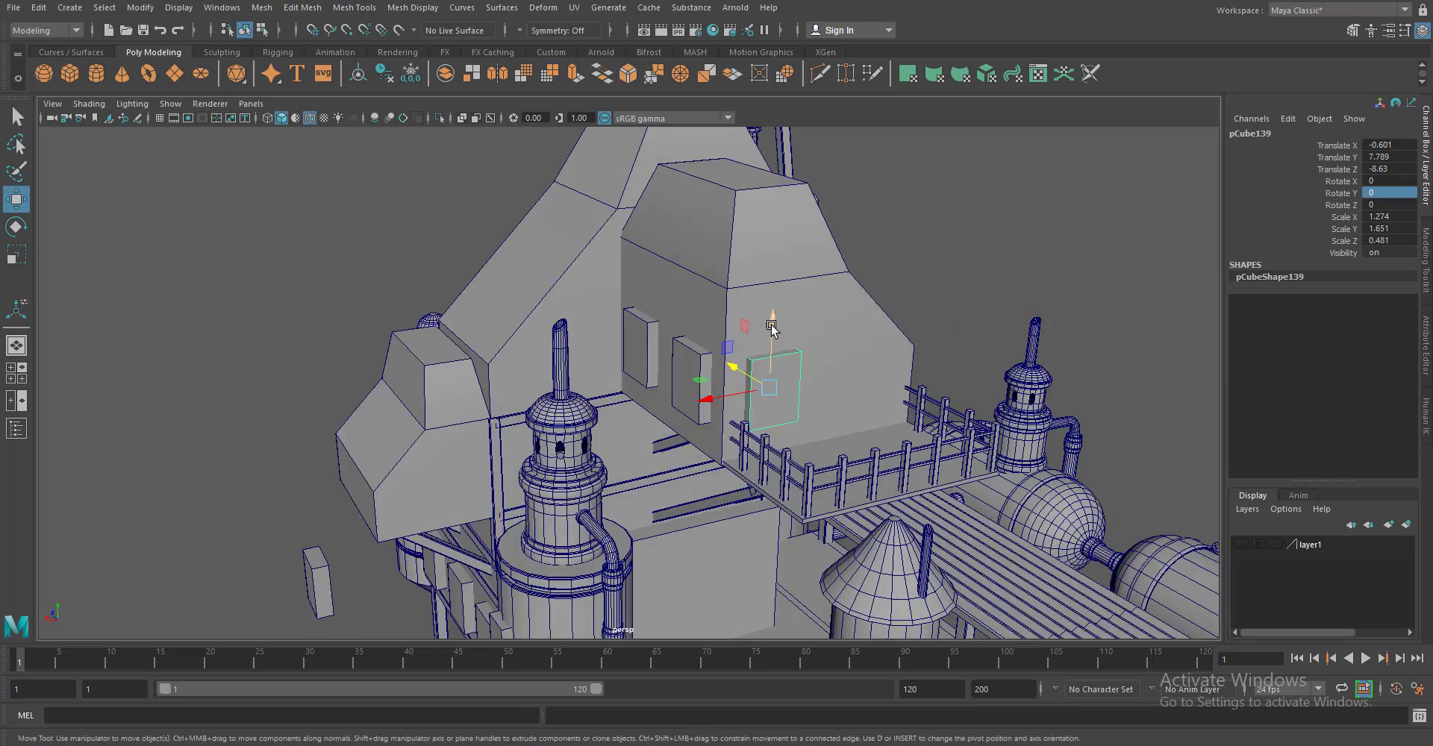
{"action": "scroll", "scroll_direction": "up", "scroll_amount": 3}
{"action": "left_click_drag", "start_coordinate": [769, 484], "coordinate": [582, 485]}
{"action": "left_click_drag", "start_coordinate": [706, 392], "coordinate": [713, 375]}
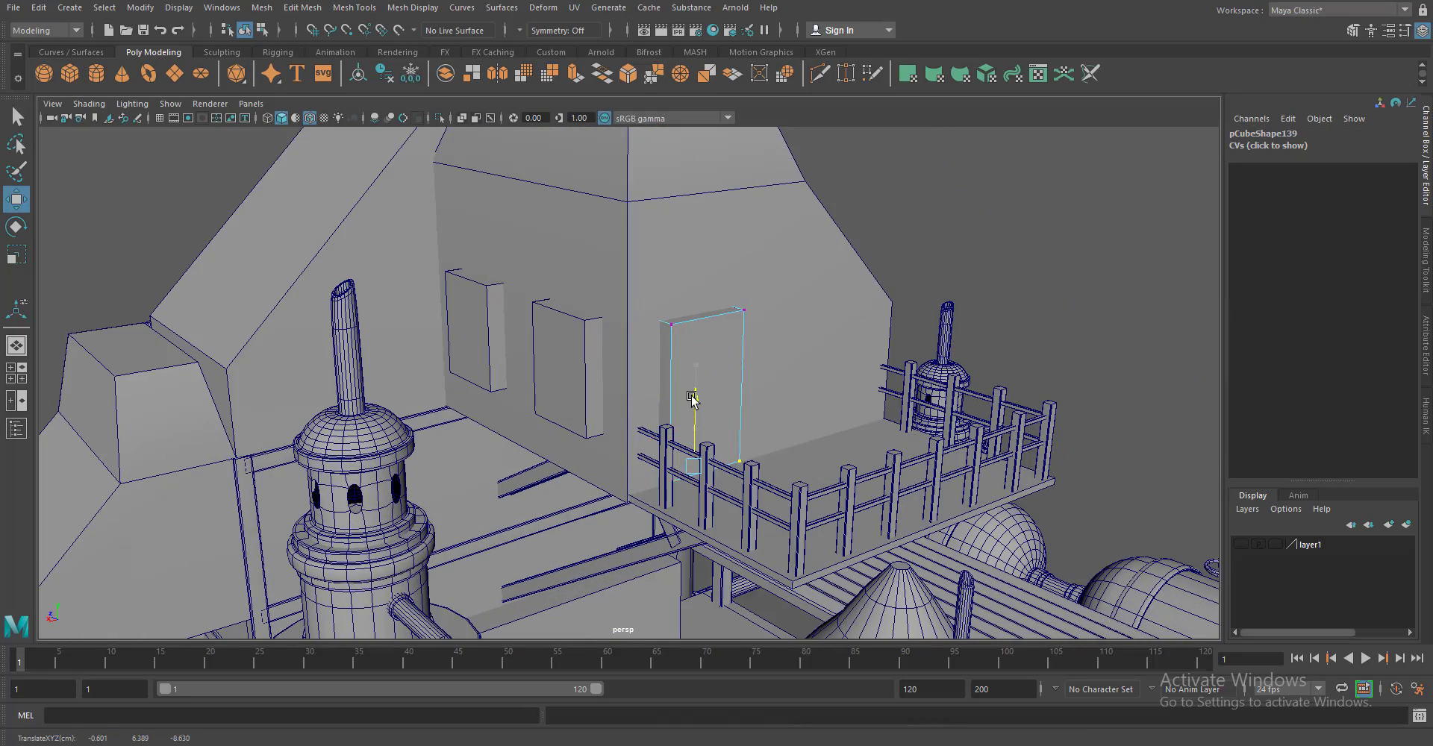
{"action": "key", "text": "F8"}
Duplicate the panel again and slide it further along the house
{"action": "scroll", "scroll_direction": "down", "scroll_amount": 3}
{"action": "key", "text": "ctrl+d"}
{"action": "left_click_drag", "start_coordinate": [672, 351], "coordinate": [832, 415]}
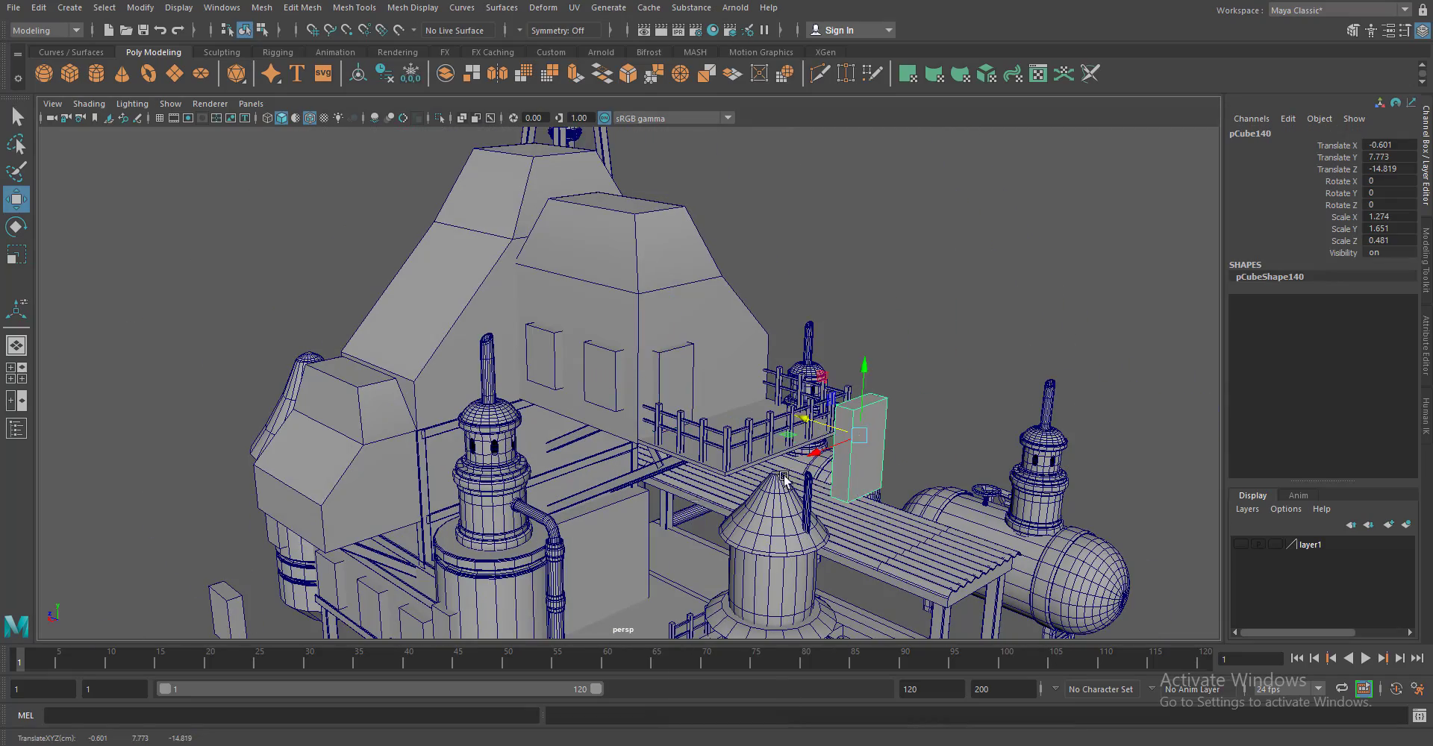
{"action": "scroll", "scroll_direction": "down", "scroll_amount": 3}
{"action": "left_click_drag", "start_coordinate": [696, 532], "coordinate": [739, 485]}
{"action": "scroll", "scroll_direction": "up", "scroll_amount": 3}
Select the three lower-wall panels and combine them into one object, pCube141
{"action": "key", "text": "q"}
{"action": "left_click", "coordinate": [737, 482]}
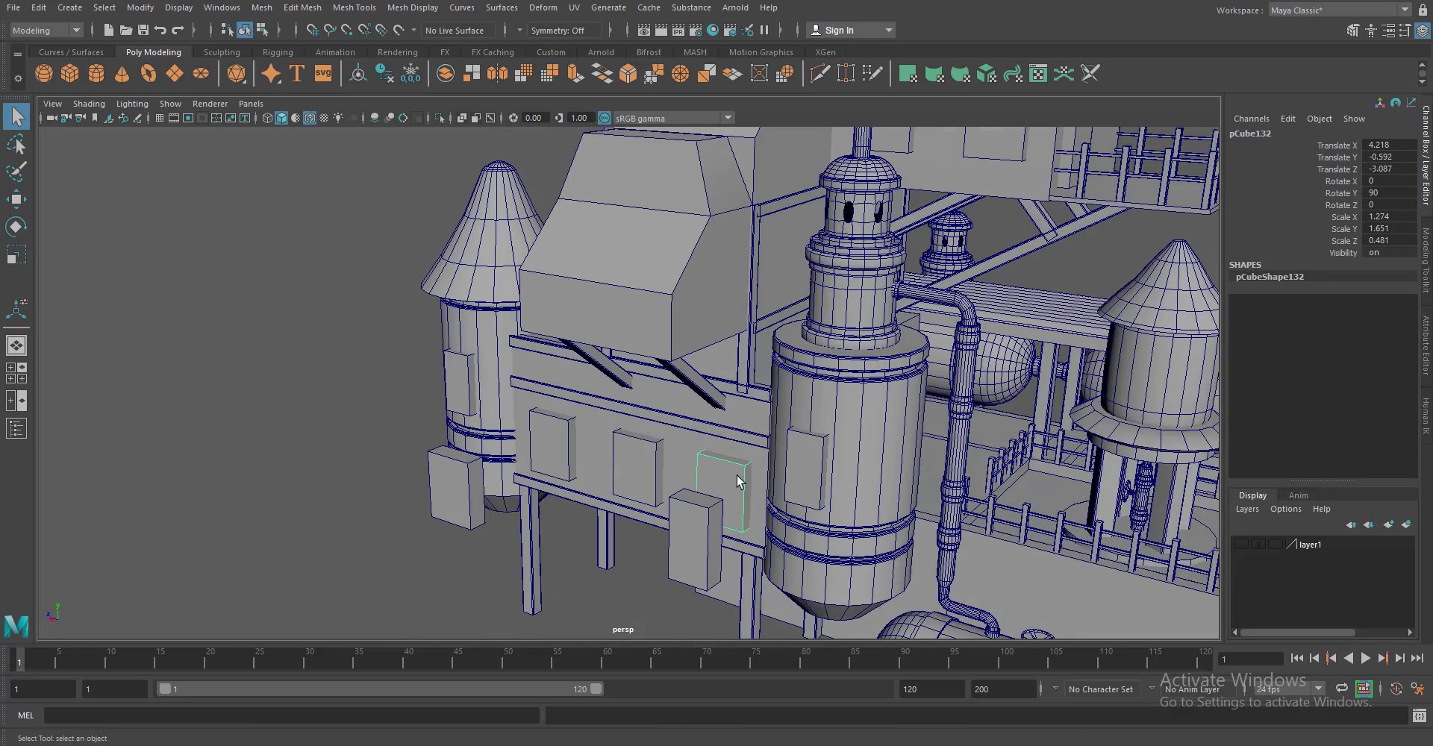
{"action": "left_click", "coordinate": [262, 7]}
{"action": "left_click", "coordinate": [280, 52]}
{"action": "left_click_drag", "start_coordinate": [448, 373], "coordinate": [513, 512]}
Insert an edge loop across the front wall
{"action": "scroll", "scroll_direction": "up", "scroll_amount": 3}
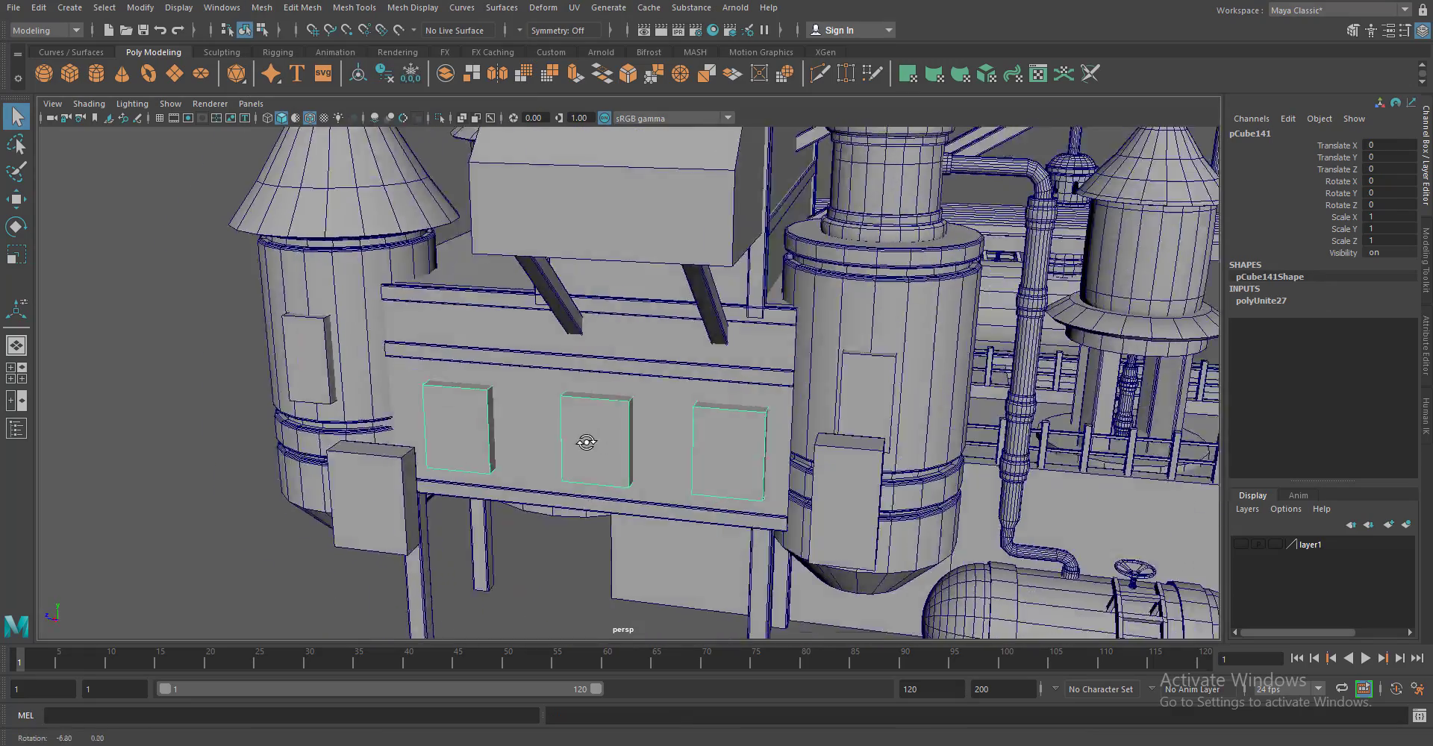
{"action": "left_click", "coordinate": [354, 7]}
{"action": "left_click", "coordinate": [377, 114]}
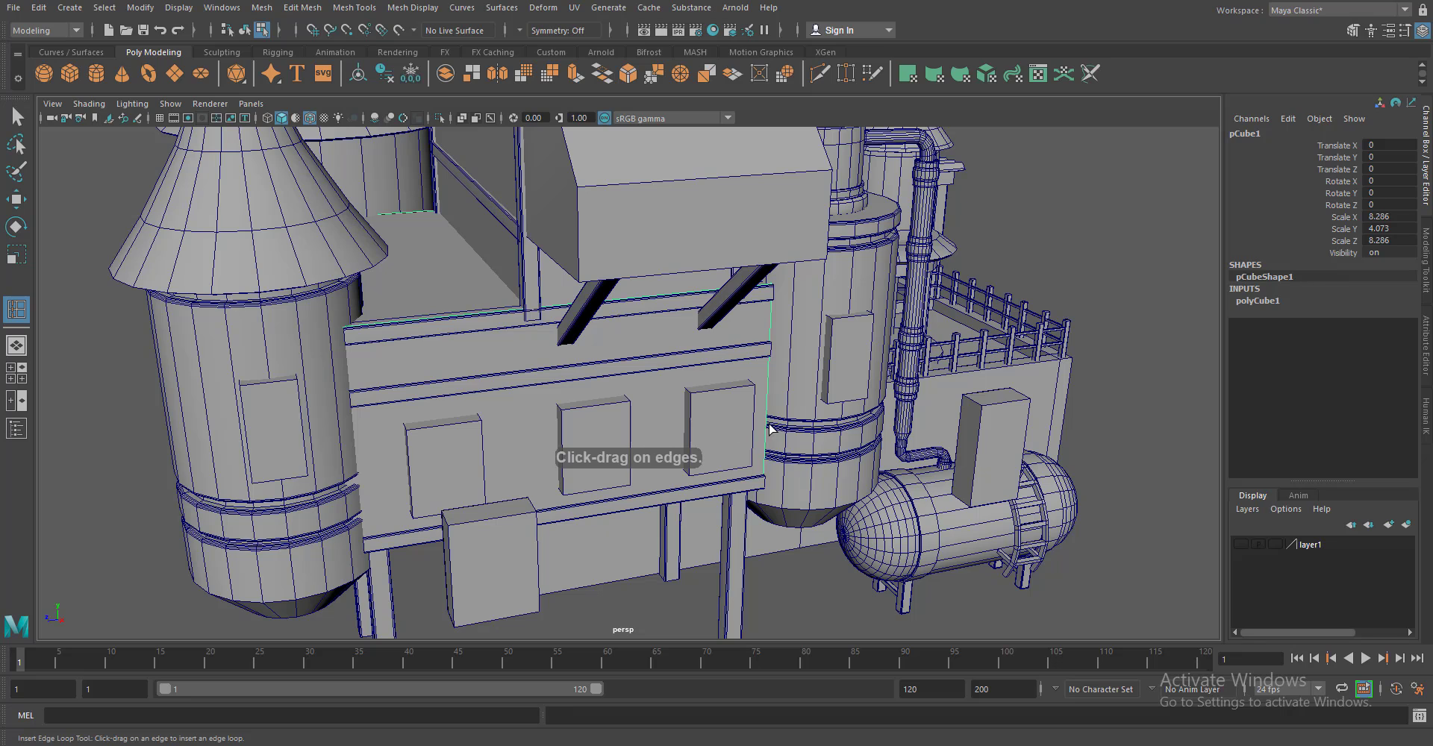
{"action": "left_click", "coordinate": [769, 428]}
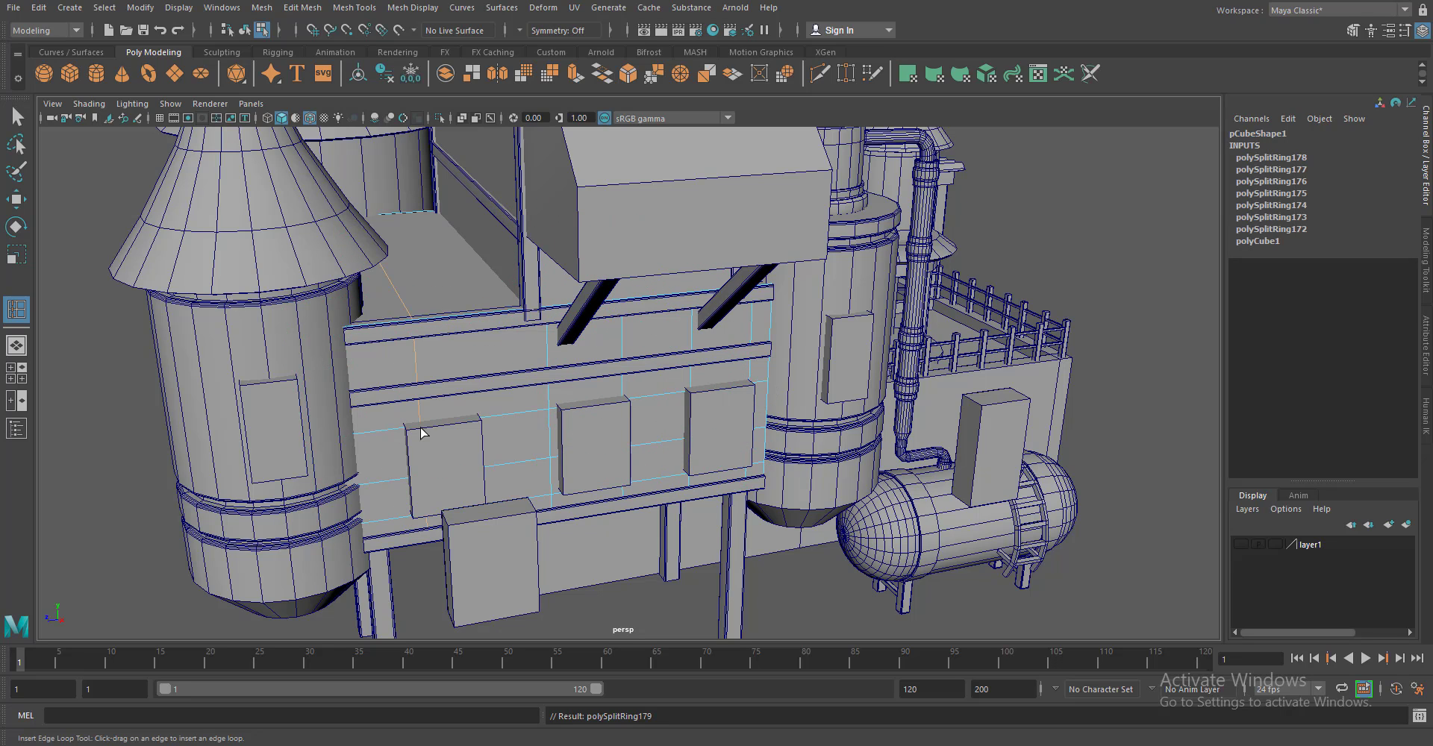
{"action": "key", "text": "F8"}
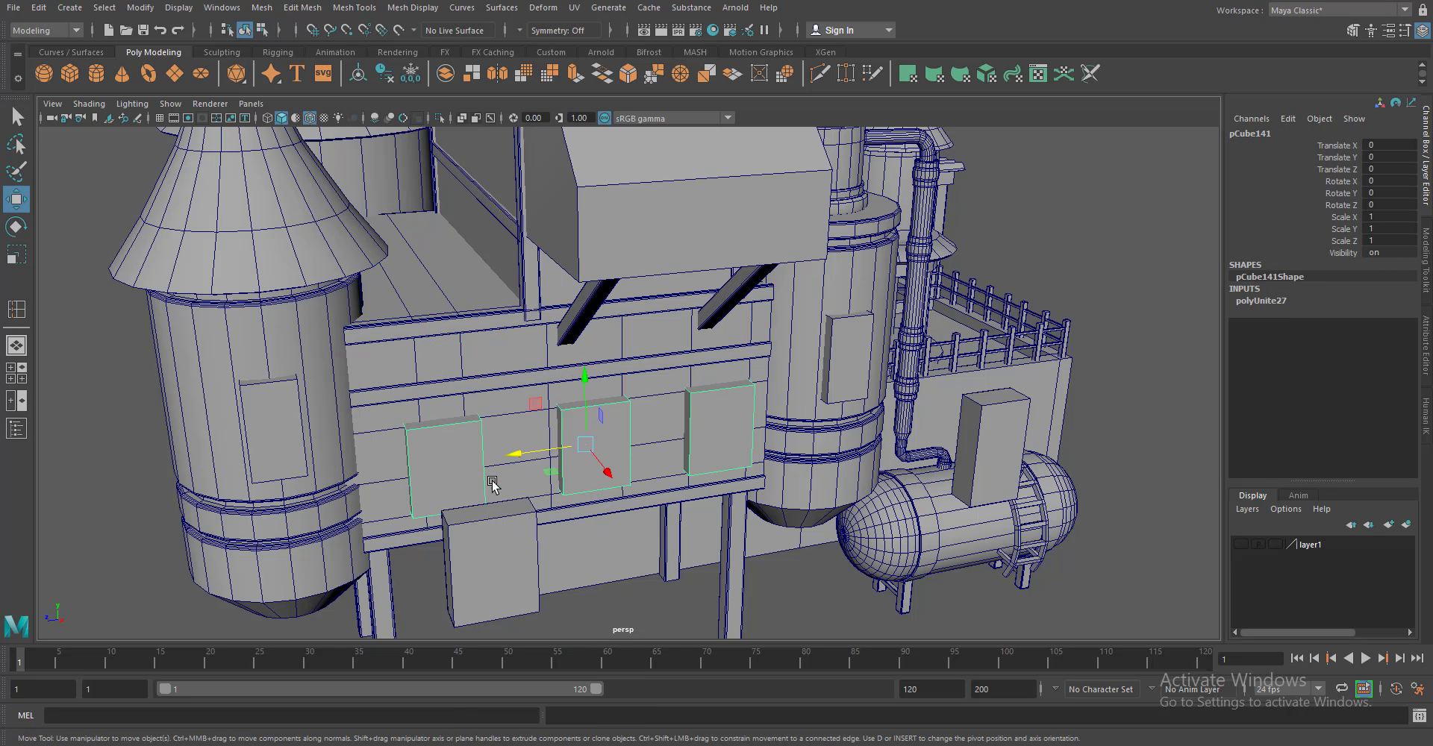
{"action": "key", "text": "F8"}
{"action": "key", "text": "F8"}
Boolean-subtract the merged panels from the wall and delete the window faces to open holes
{"action": "left_click", "coordinate": [262, 7]}
{"action": "left_click", "coordinate": [454, 64]}
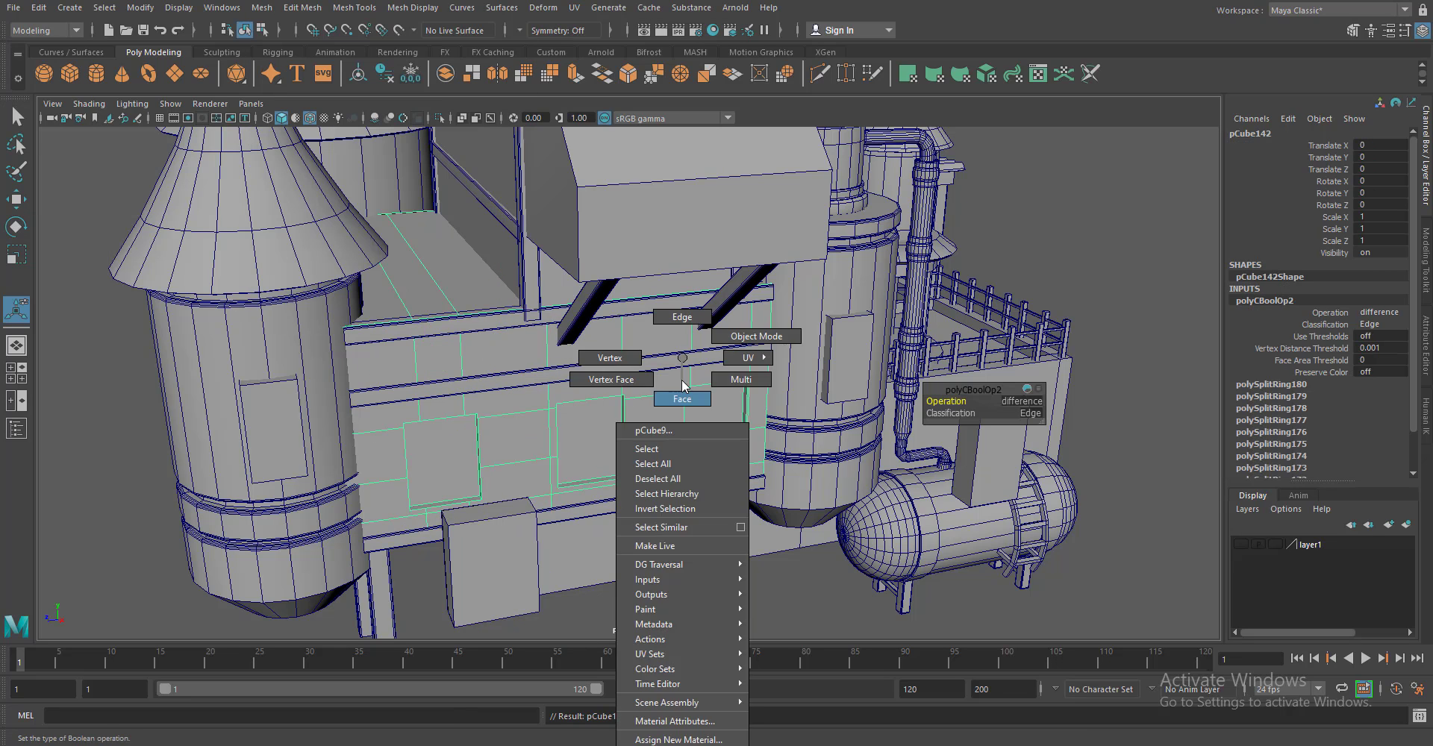
{"action": "left_click_drag", "start_coordinate": [682, 379], "coordinate": [710, 370]}
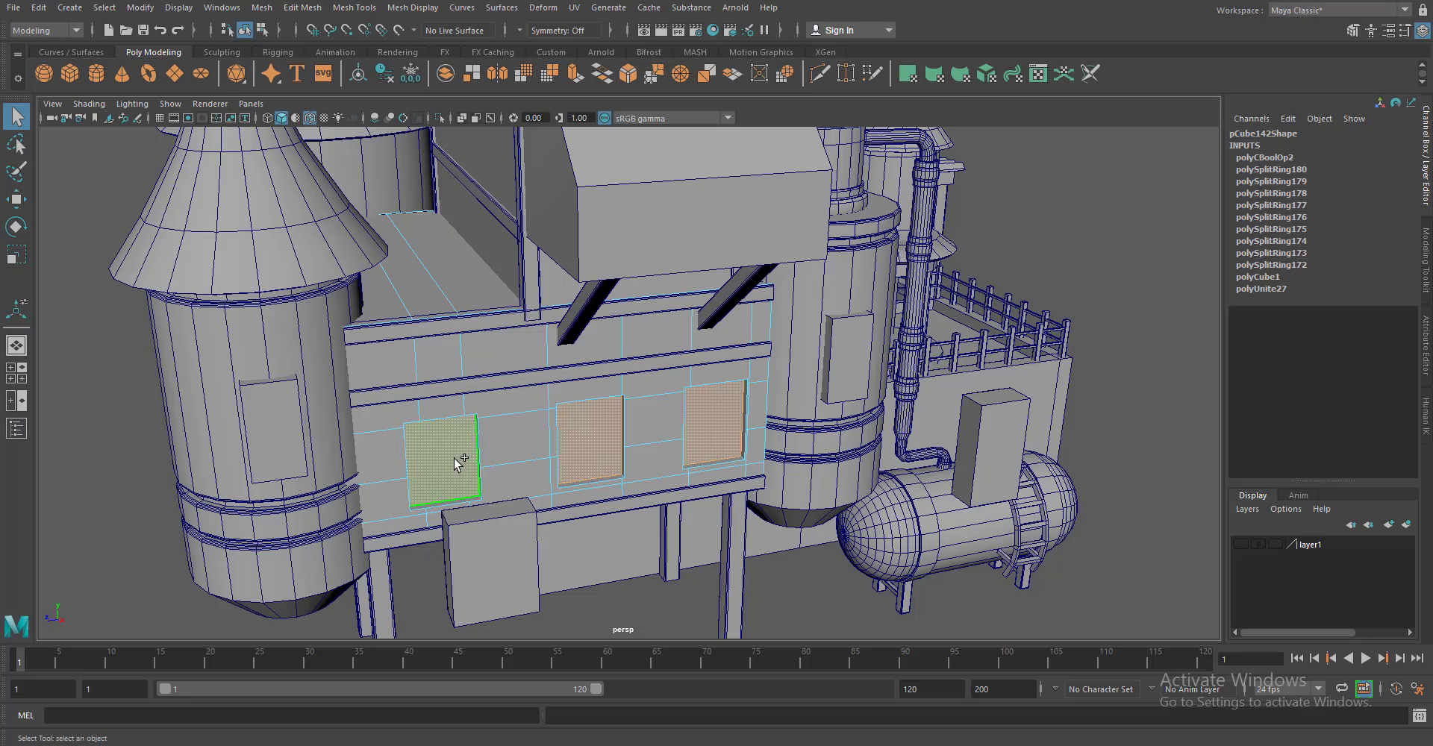
{"action": "key", "text": "Delete"}
Cut the window panel out of the right cylinder with a Boolean Difference
{"action": "left_click_drag", "start_coordinate": [603, 217], "coordinate": [826, 499]}
{"action": "left_click", "coordinate": [851, 299]}
{"action": "left_click", "coordinate": [262, 7]}
{"action": "left_click", "coordinate": [454, 65]}
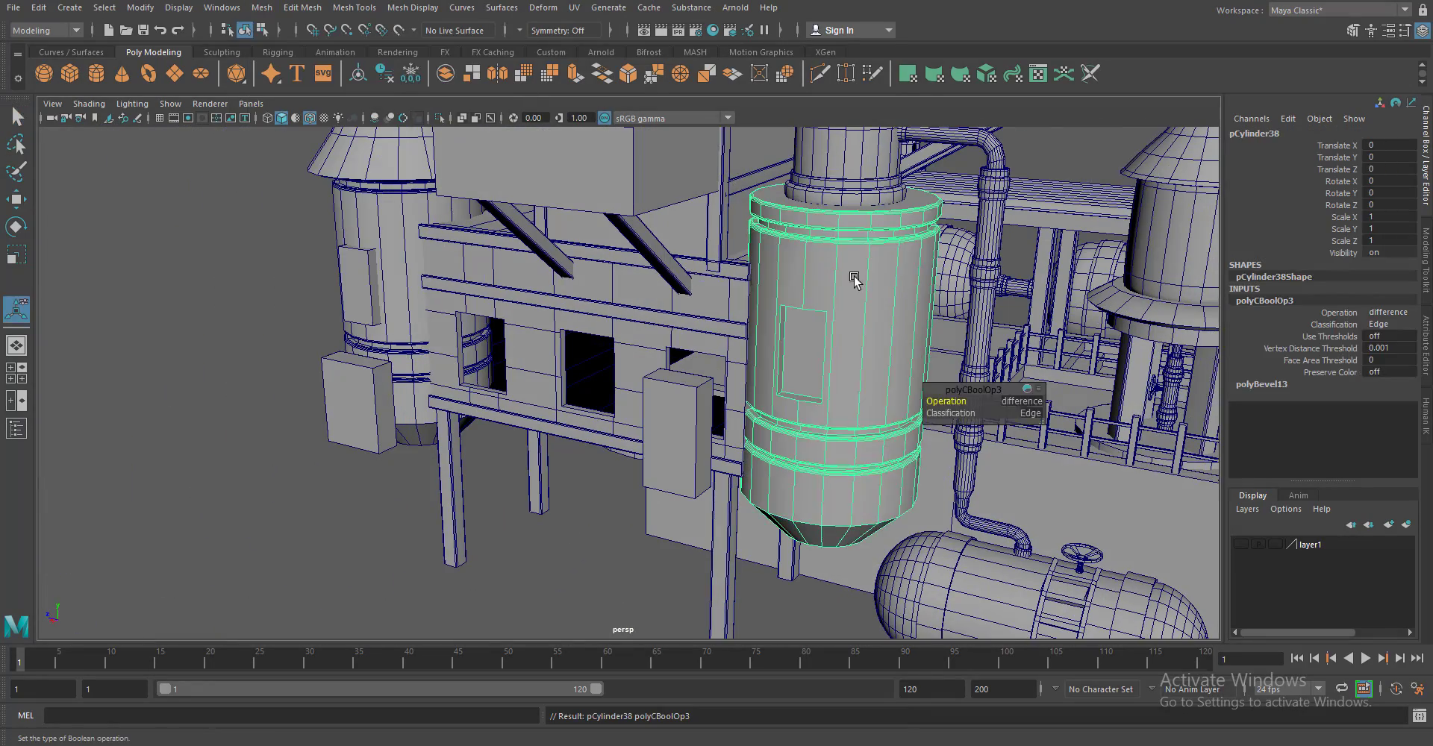
{"action": "key", "text": "q"}
Cut the small panel out of the left cylinder with a Boolean Difference
{"action": "left_click_drag", "start_coordinate": [872, 330], "coordinate": [282, 423]}
{"action": "left_click", "coordinate": [476, 373]}
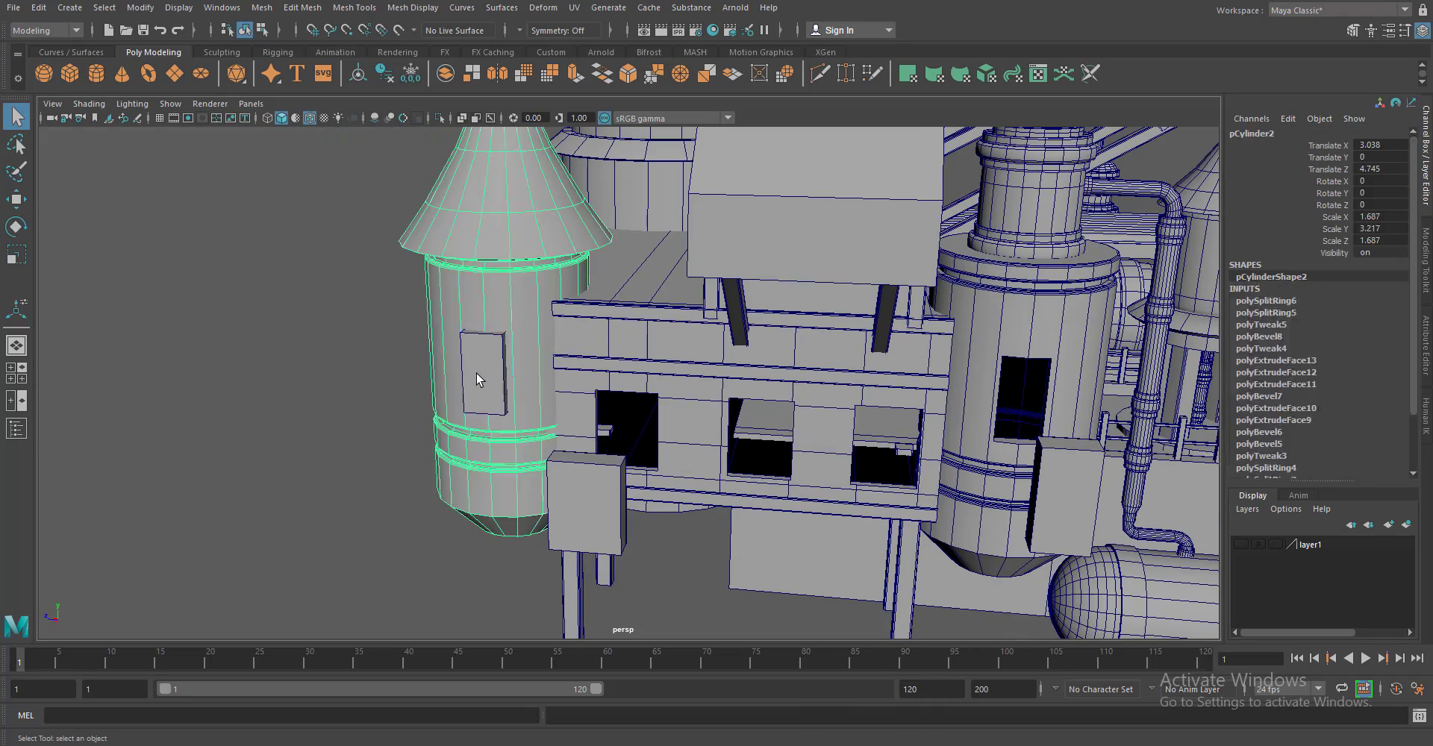
{"action": "left_click", "coordinate": [476, 373]}
{"action": "left_click", "coordinate": [262, 7]}
{"action": "left_click", "coordinate": [453, 73]}
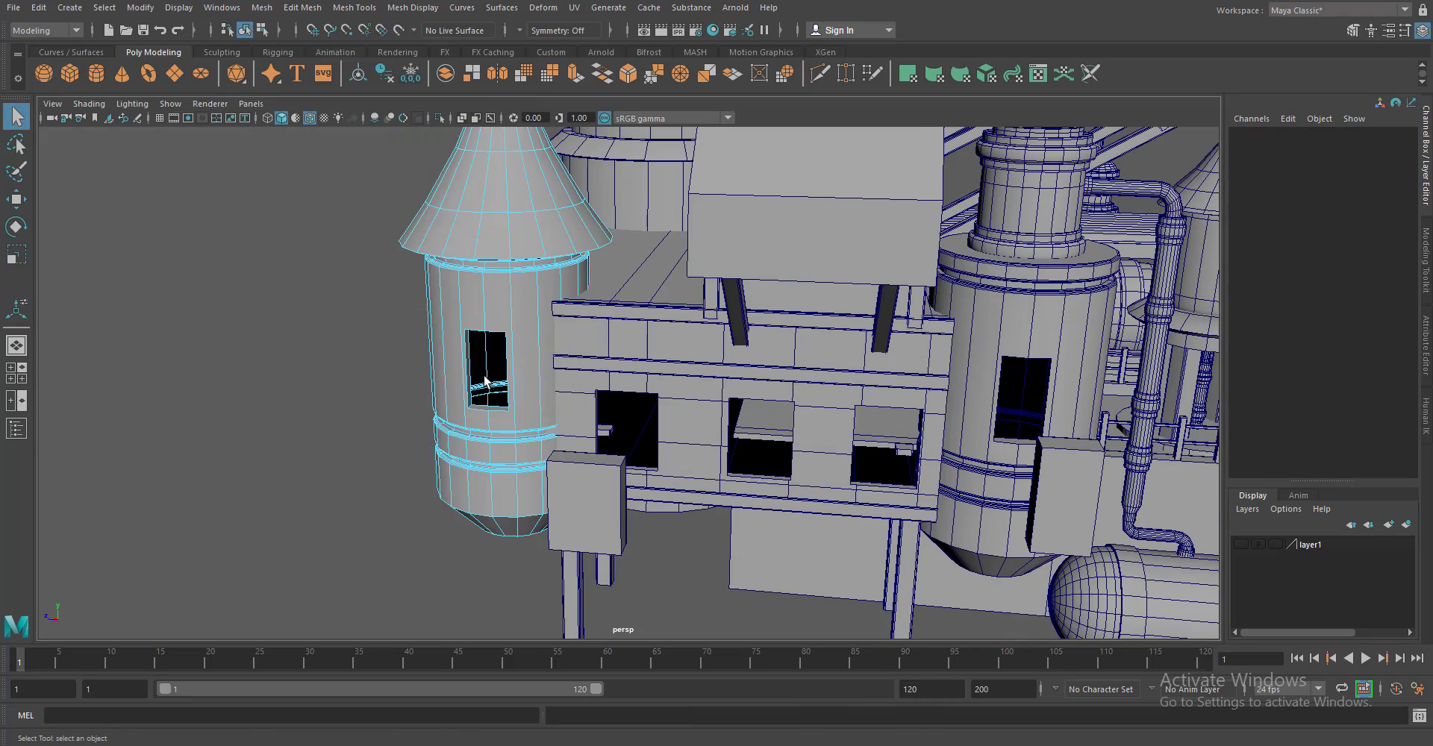
{"action": "left_click", "coordinate": [356, 394]}
{"action": "scroll", "scroll_direction": "down", "scroll_amount": 3}
Scale an upper window panel shorter and much wider and push it out from the house front
{"action": "left_click_drag", "start_coordinate": [789, 532], "coordinate": [754, 477]}
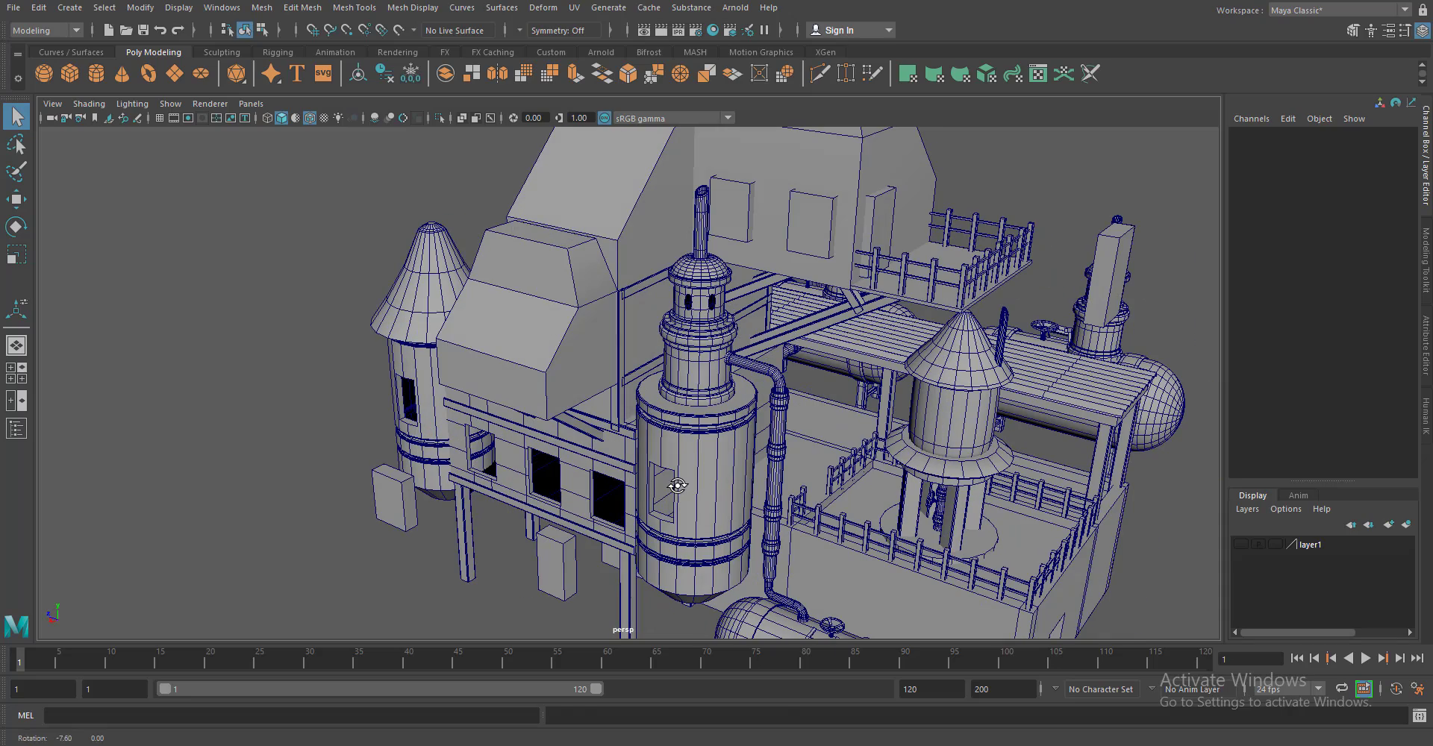
{"action": "left_click", "coordinate": [737, 224]}
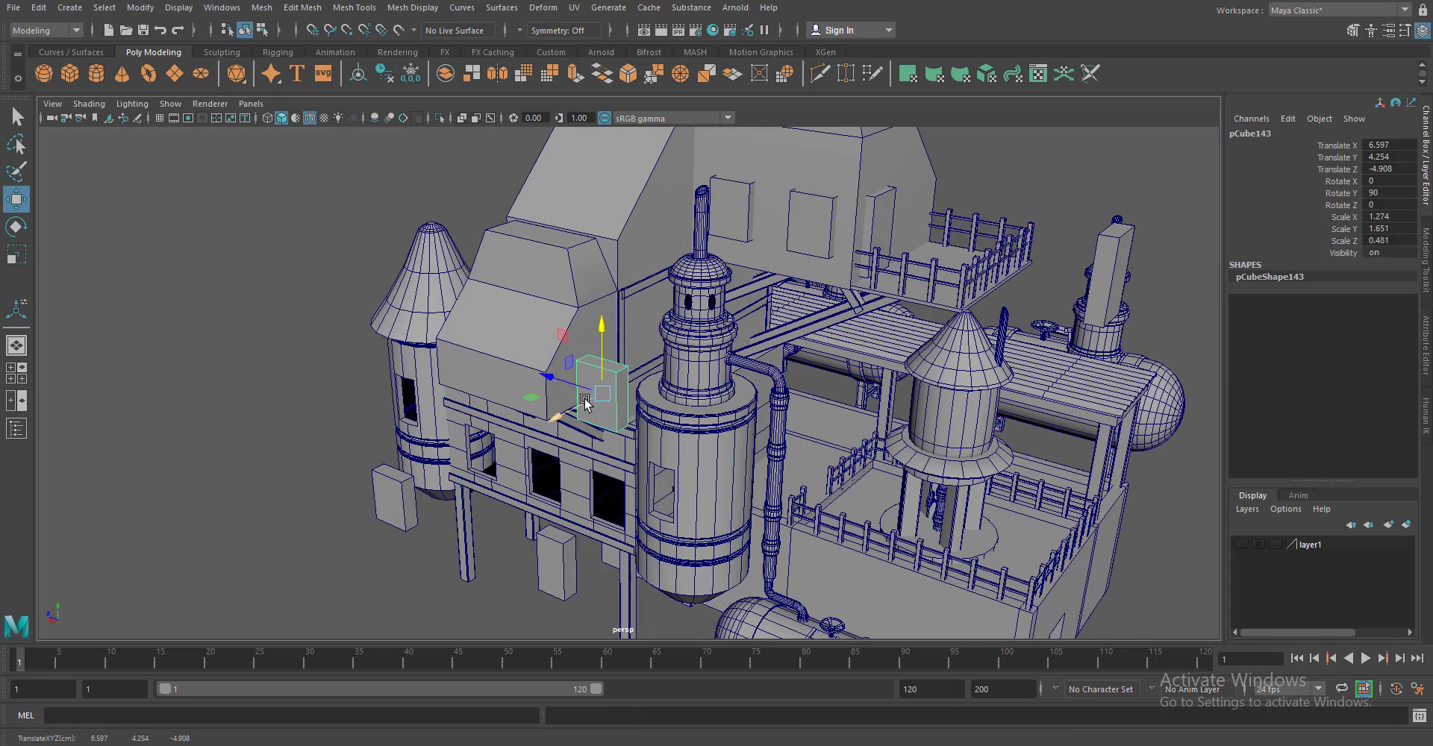
{"action": "key", "text": "f"}
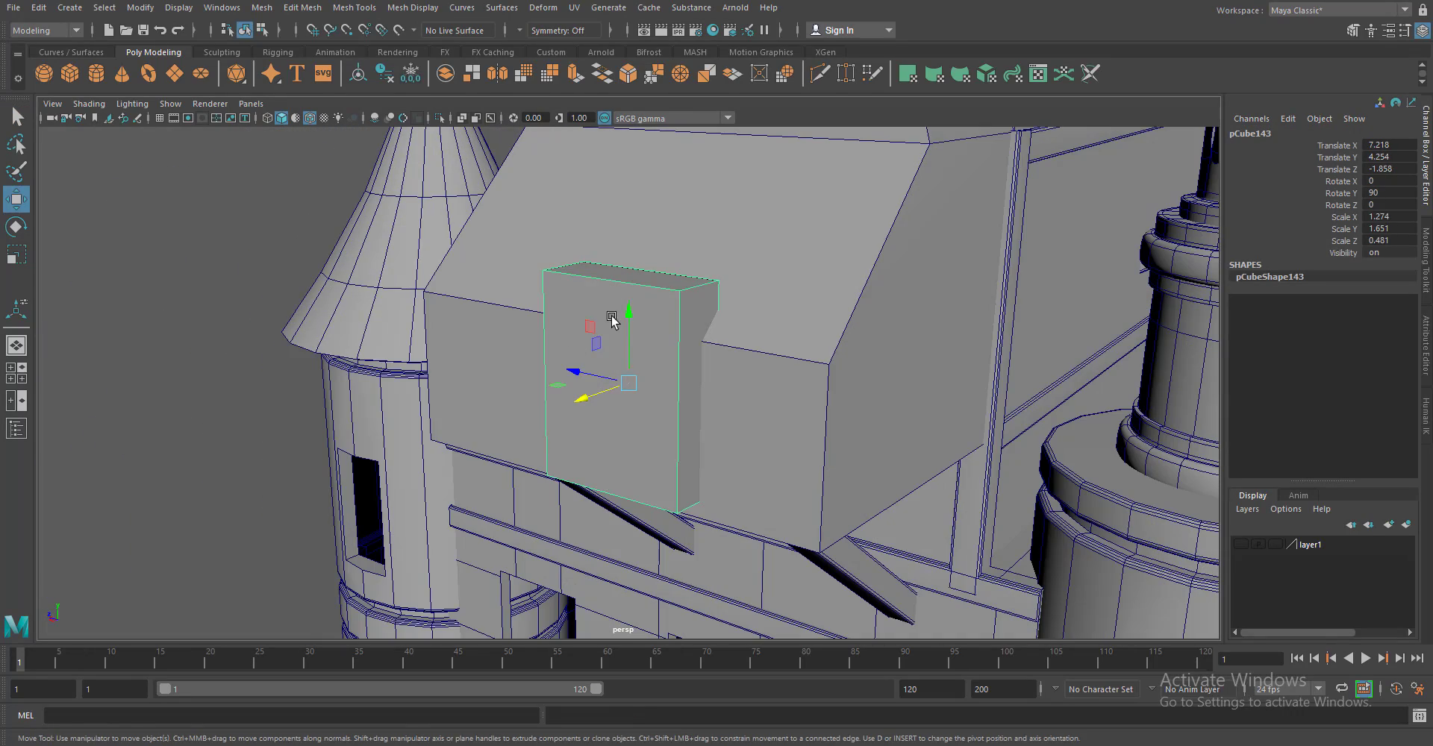
{"action": "key", "text": "r"}
{"action": "left_click_drag", "start_coordinate": [630, 312], "coordinate": [628, 358]}
{"action": "key", "text": "r"}
{"action": "left_click_drag", "start_coordinate": [684, 432], "coordinate": [727, 443]}
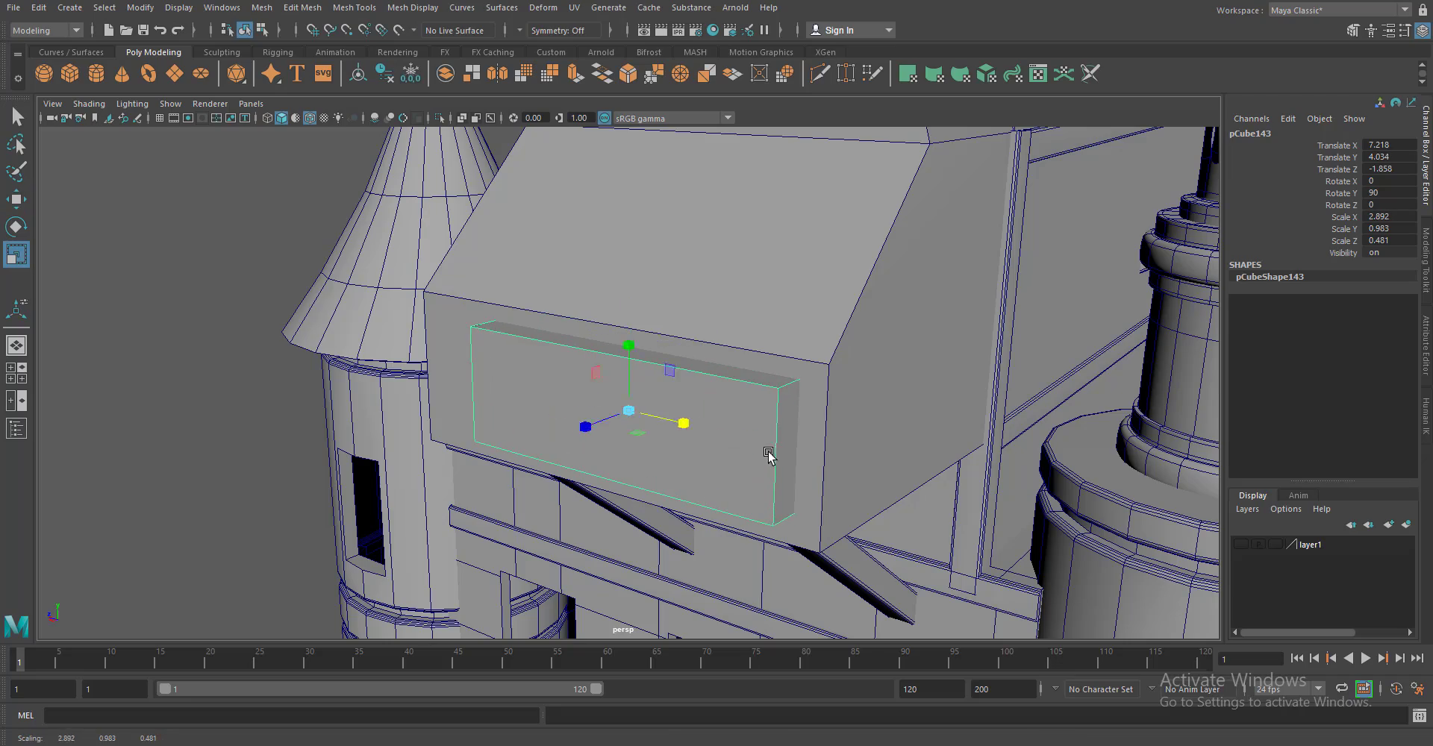
{"action": "key", "text": "w"}
{"action": "left_click_drag", "start_coordinate": [769, 455], "coordinate": [738, 448]}
{"action": "left_click_drag", "start_coordinate": [739, 447], "coordinate": [683, 403]}
{"action": "left_click_drag", "start_coordinate": [640, 362], "coordinate": [754, 425]}
{"action": "key", "text": "f"}
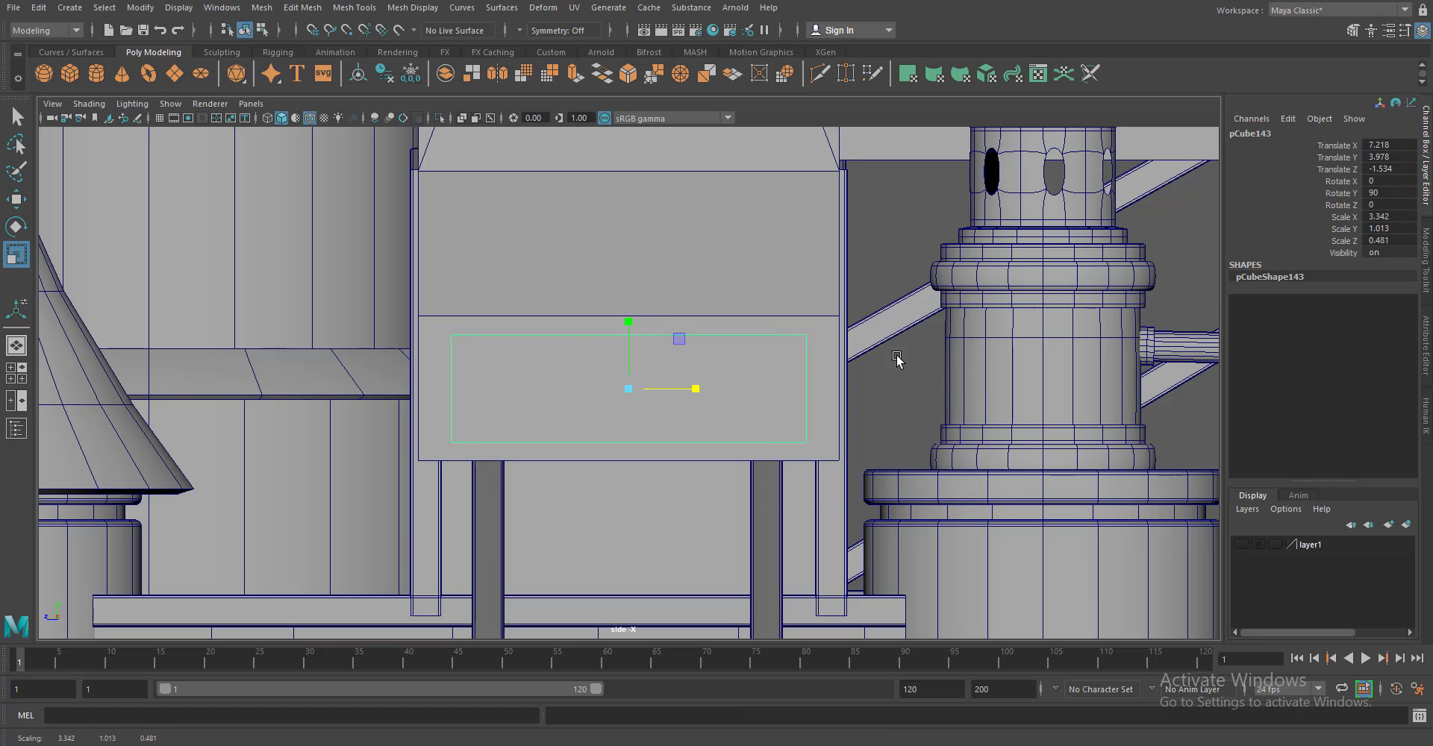
Slide a copy of the wide panel across to the other house block
{"action": "left_click_drag", "start_coordinate": [896, 359], "coordinate": [892, 306]}
{"action": "left_click_drag", "start_coordinate": [821, 418], "coordinate": [770, 458]}
{"action": "scroll", "scroll_direction": "up", "scroll_amount": 3}
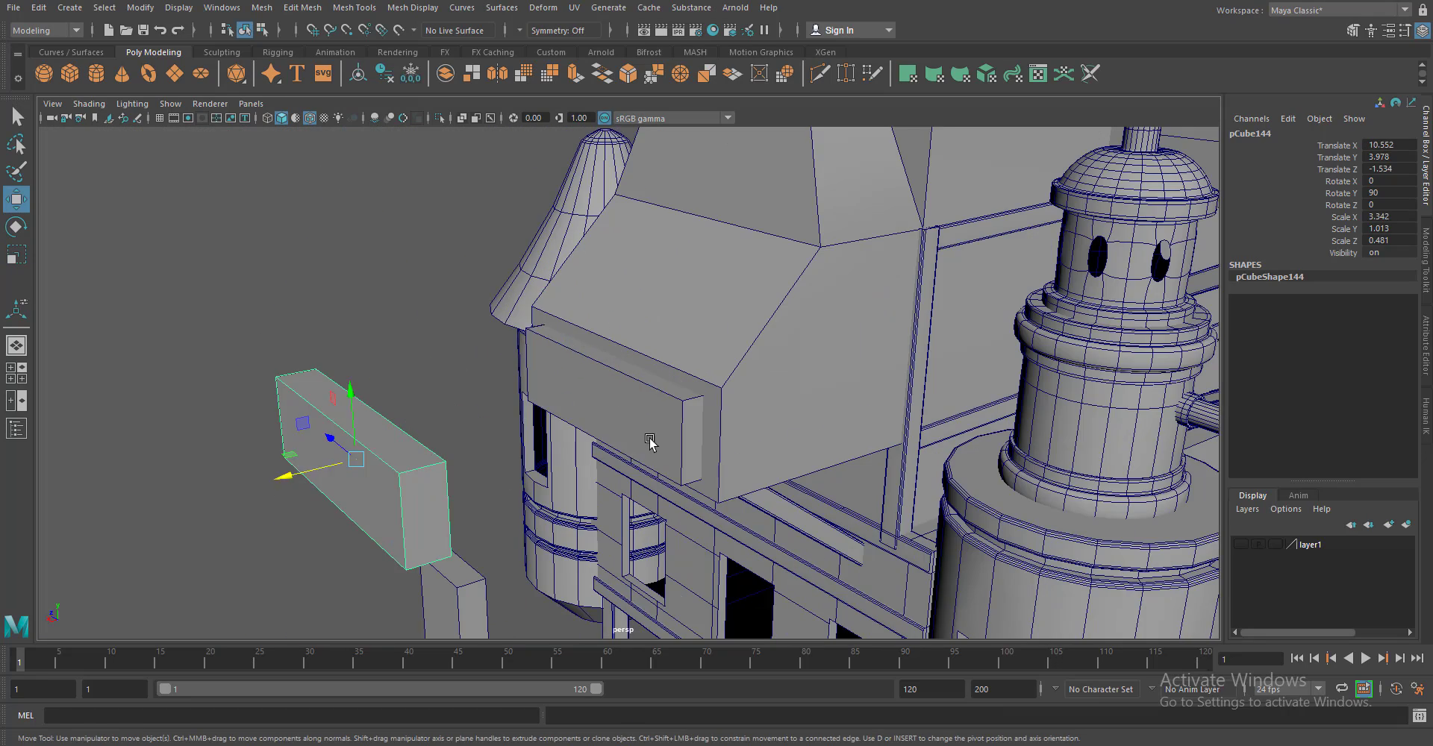
{"action": "left_click", "coordinate": [542, 421]}
{"action": "scroll", "scroll_direction": "down", "scroll_amount": 3}
{"action": "left_click_drag", "start_coordinate": [827, 506], "coordinate": [887, 508]}
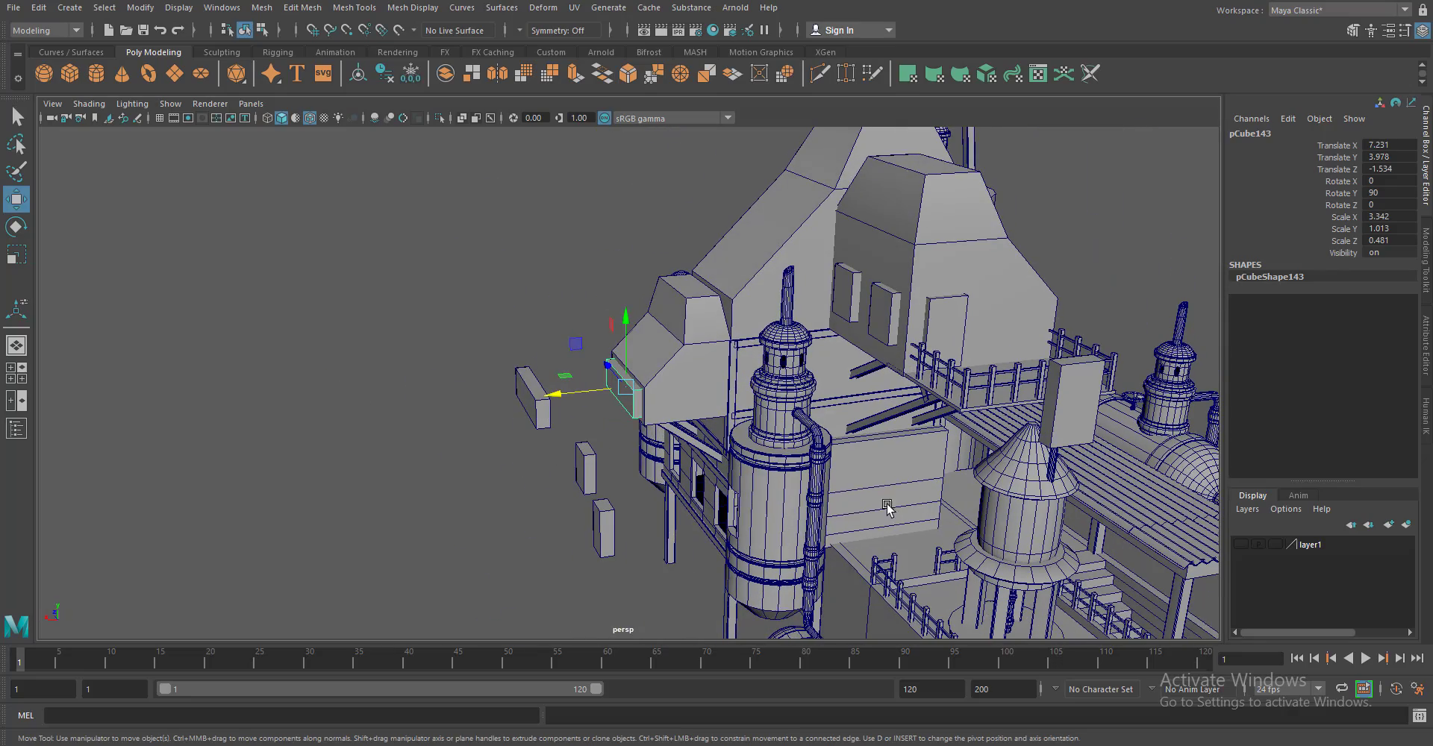
{"action": "left_click_drag", "start_coordinate": [791, 373], "coordinate": [776, 373]}
{"action": "left_click_drag", "start_coordinate": [776, 373], "coordinate": [870, 452]}
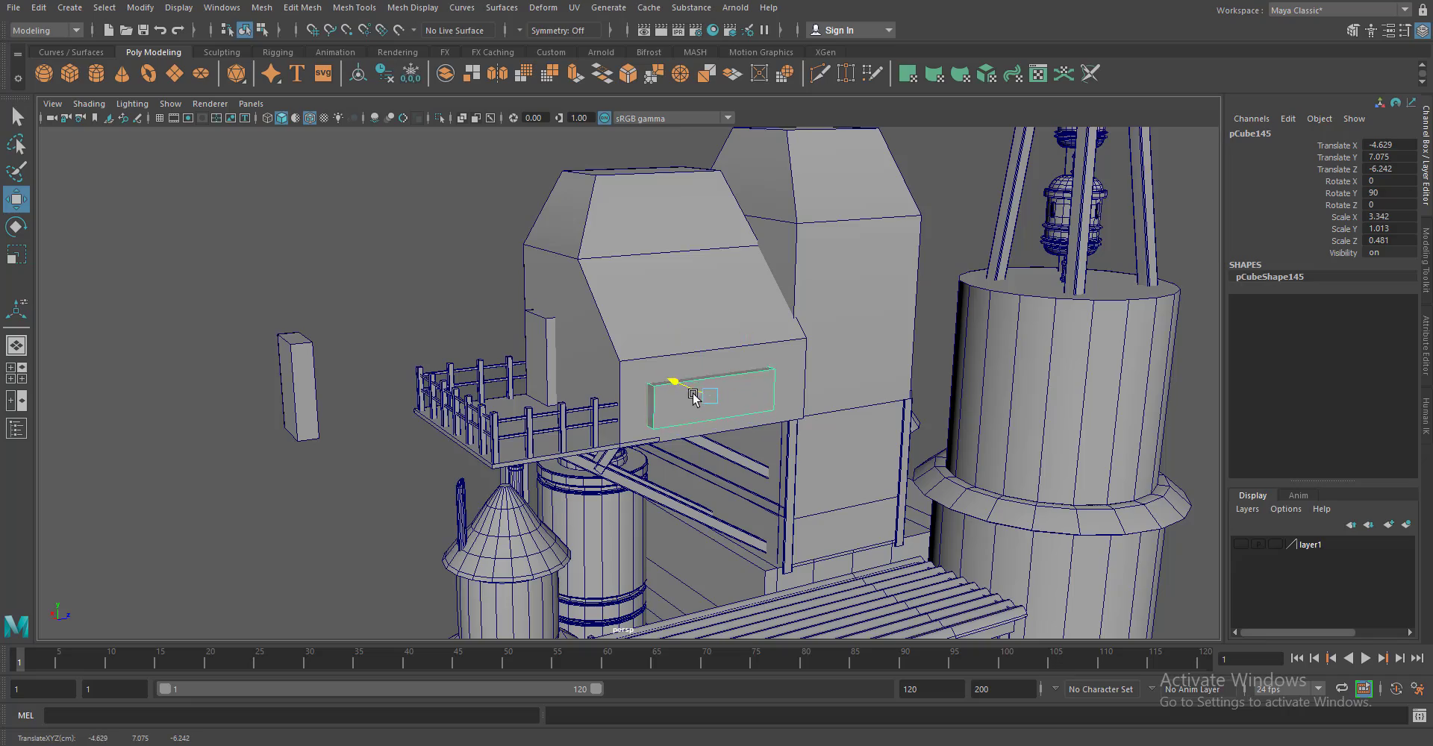
{"action": "key", "text": "f"}
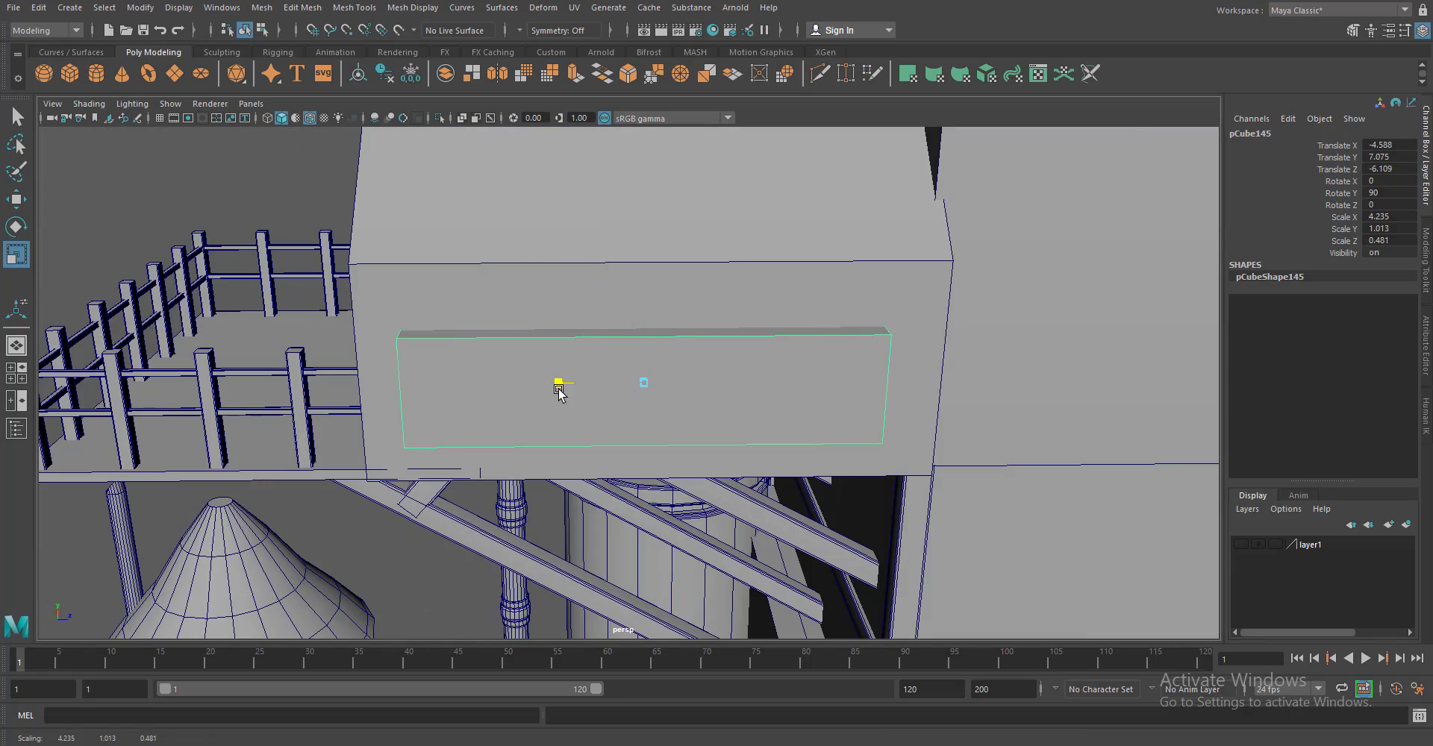
{"action": "scroll", "scroll_direction": "down", "scroll_amount": 3}
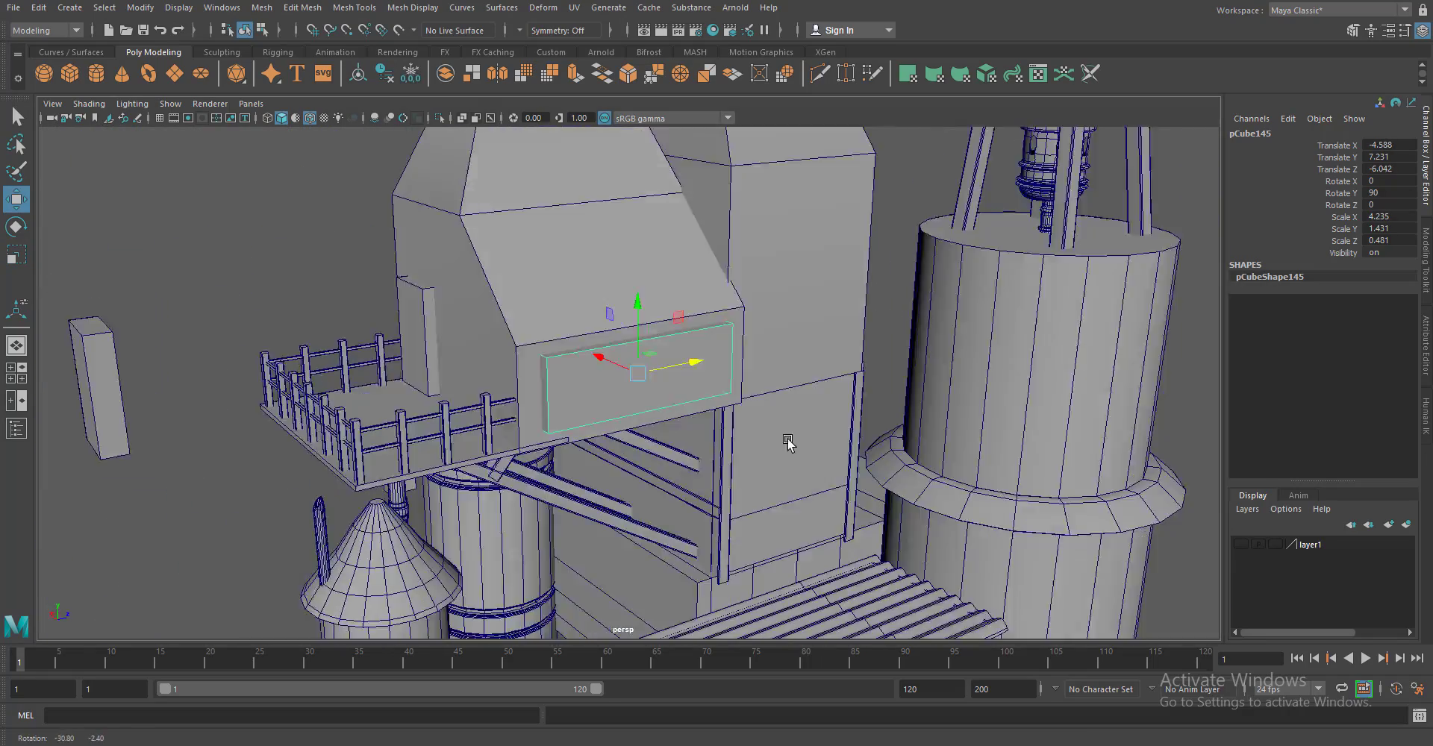
{"action": "left_click_drag", "start_coordinate": [694, 368], "coordinate": [692, 422]}
Insert two edge loops around the raised house block
{"action": "scroll", "scroll_direction": "up", "scroll_amount": 3}
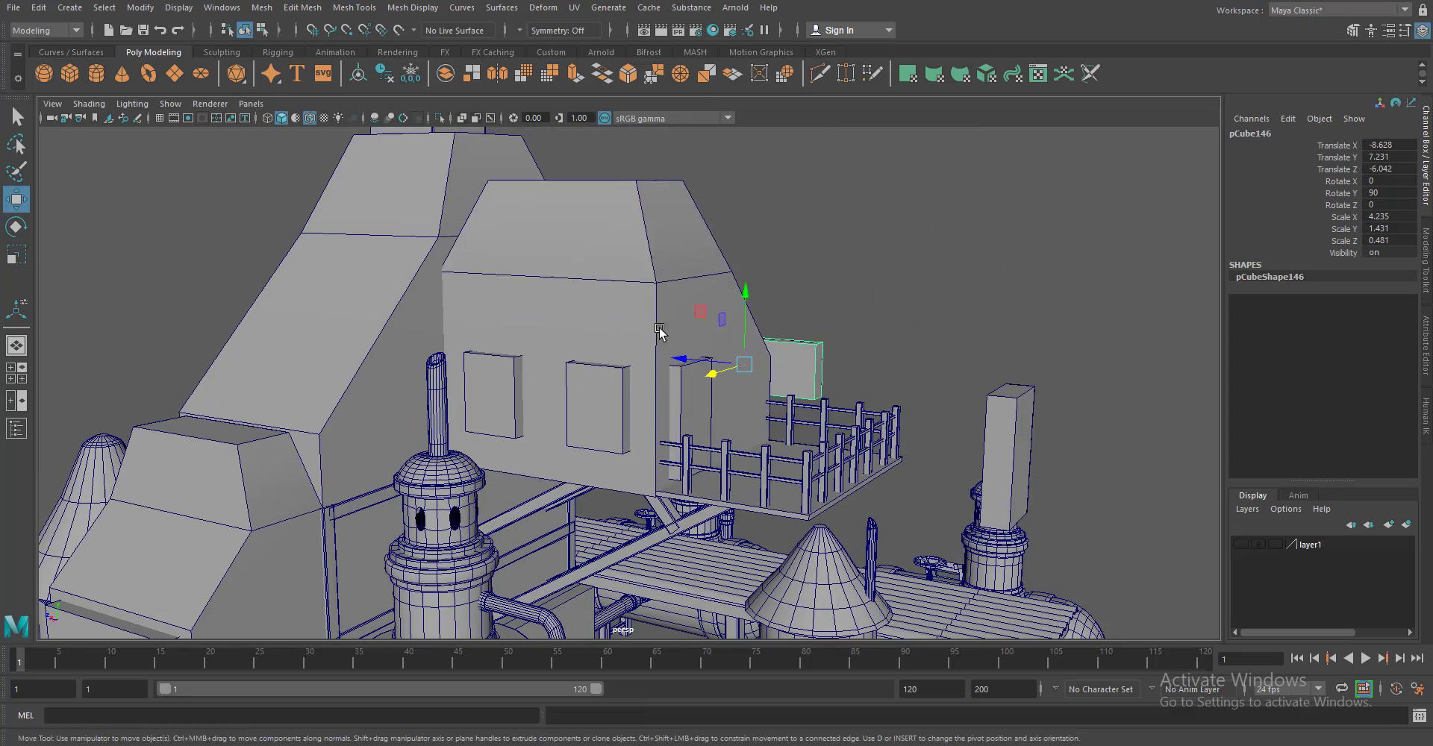
{"action": "left_click", "coordinate": [662, 329]}
{"action": "left_click", "coordinate": [354, 8]}
{"action": "left_click", "coordinate": [373, 108]}
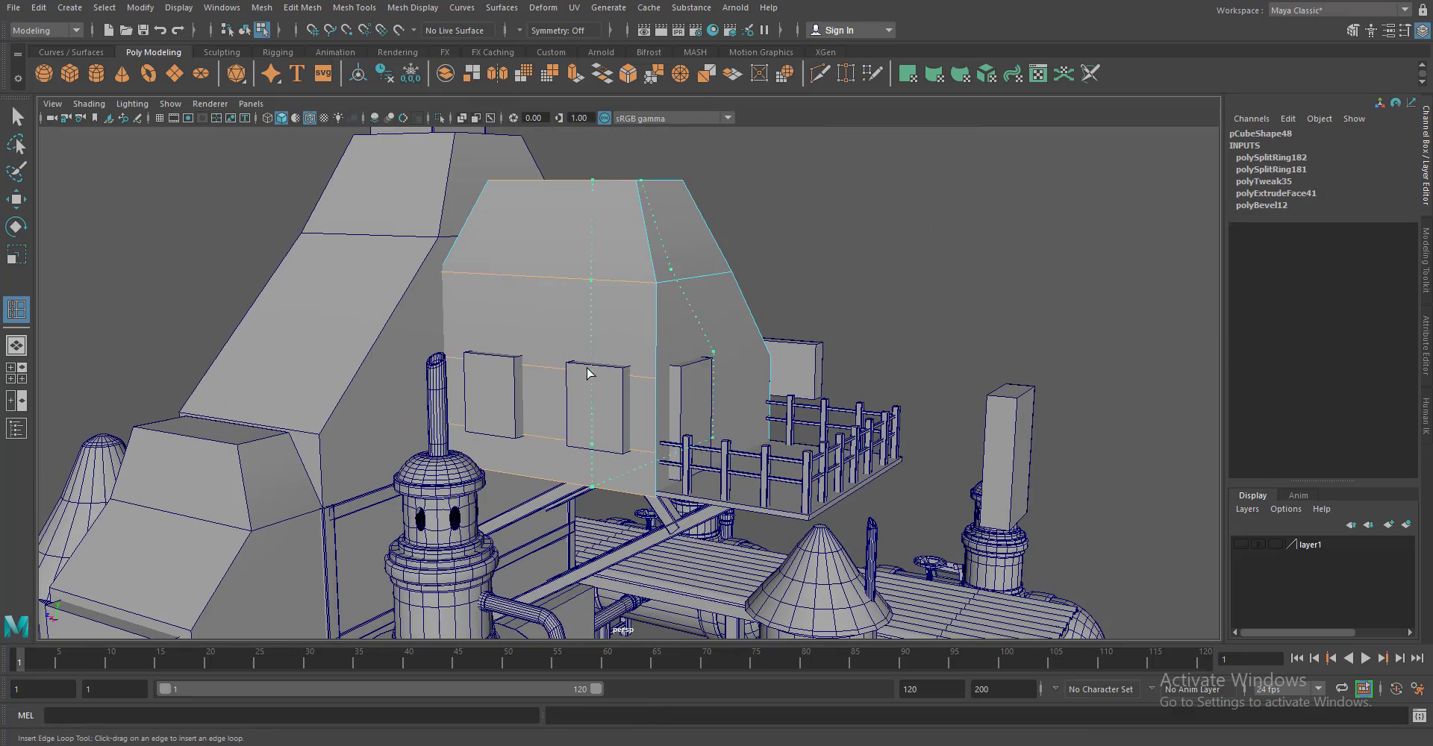
{"action": "left_click", "coordinate": [489, 364]}
{"action": "left_click_drag", "start_coordinate": [489, 363], "coordinate": [597, 351]}
{"action": "left_click", "coordinate": [562, 417]}
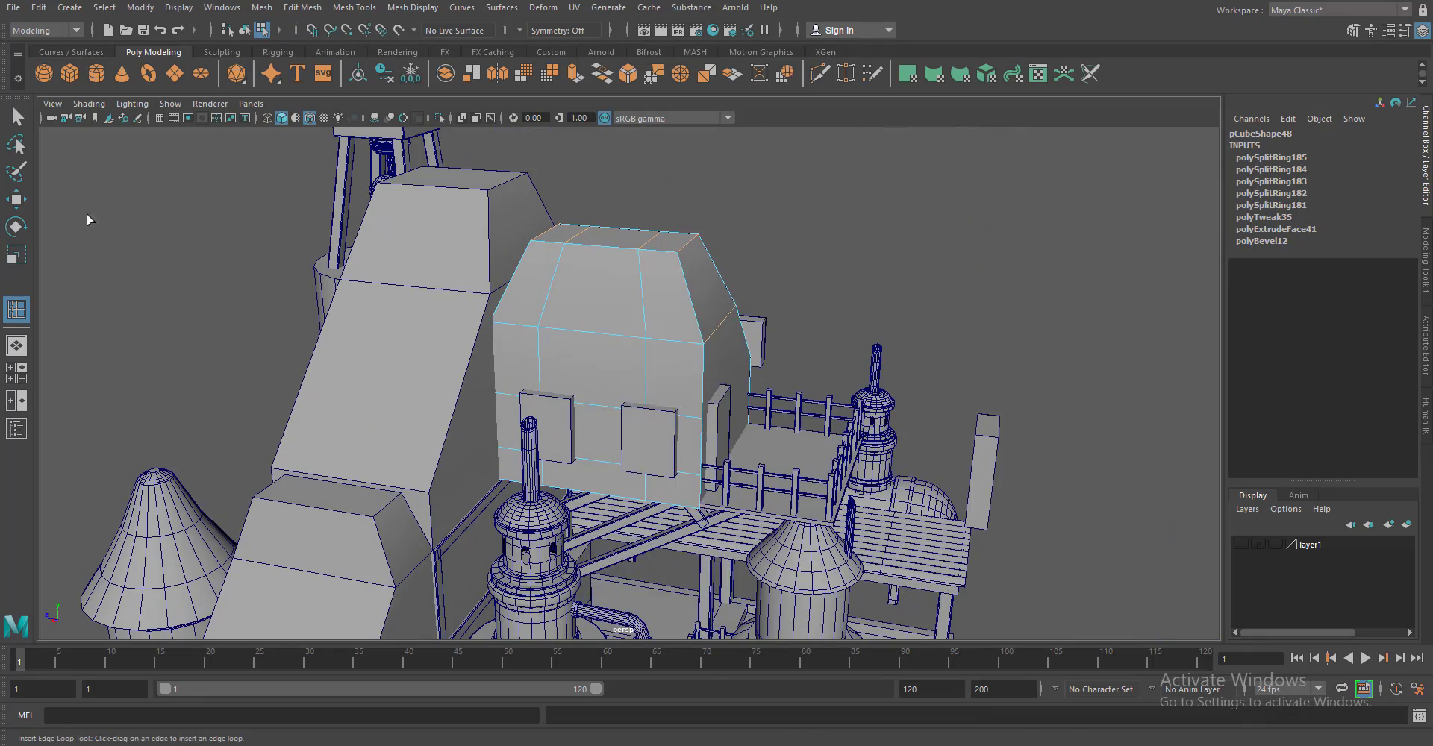
{"action": "key", "text": "w"}
{"action": "left_click_drag", "start_coordinate": [640, 302], "coordinate": [719, 298]}
Combine the door and window panels and Boolean-subtract them from the house block
{"action": "left_click", "coordinate": [589, 407]}
{"action": "left_click_drag", "start_coordinate": [589, 407], "coordinate": [757, 295]}
{"action": "left_click", "coordinate": [262, 7]}
{"action": "left_click", "coordinate": [291, 61]}
{"action": "left_click", "coordinate": [262, 7]}
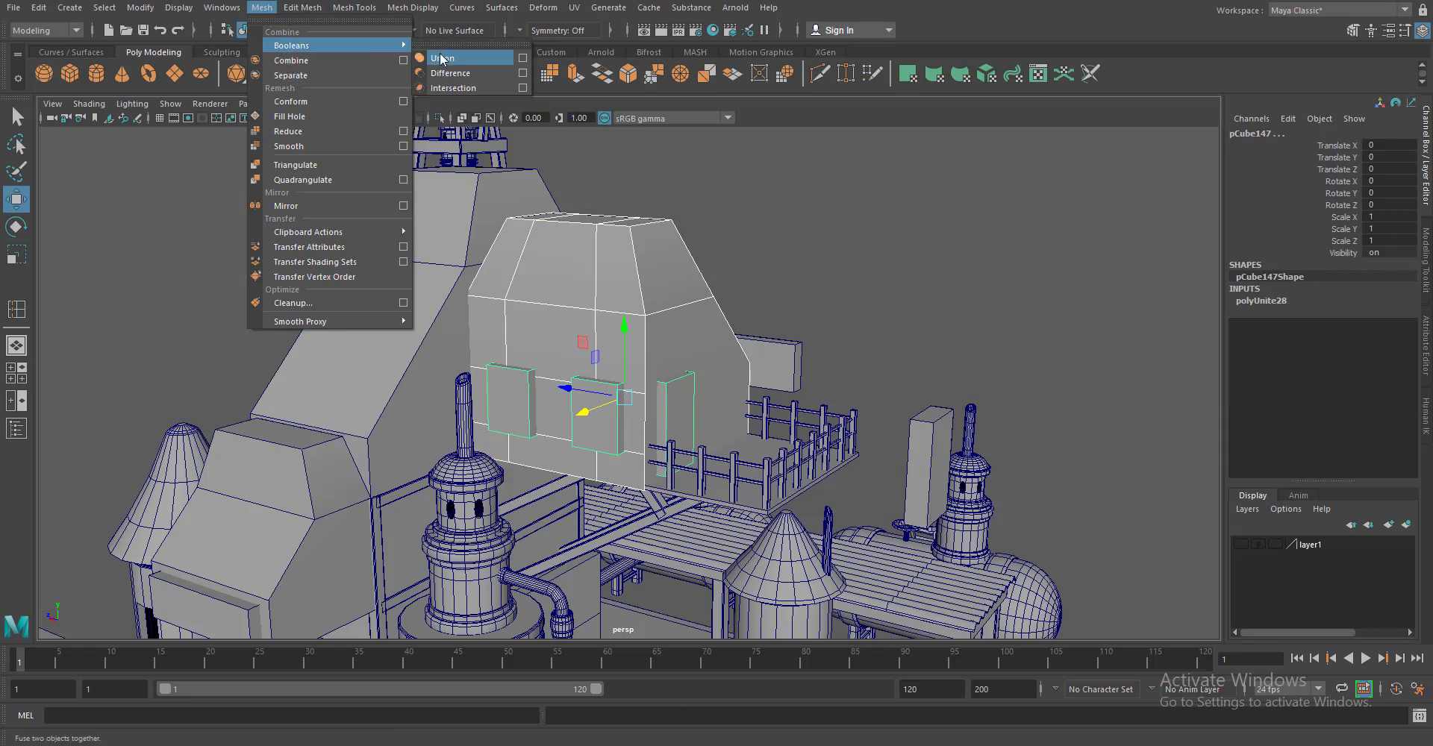
{"action": "left_click", "coordinate": [340, 76]}
{"action": "left_click", "coordinate": [567, 403]}
{"action": "left_click_drag", "start_coordinate": [567, 403], "coordinate": [647, 386]}
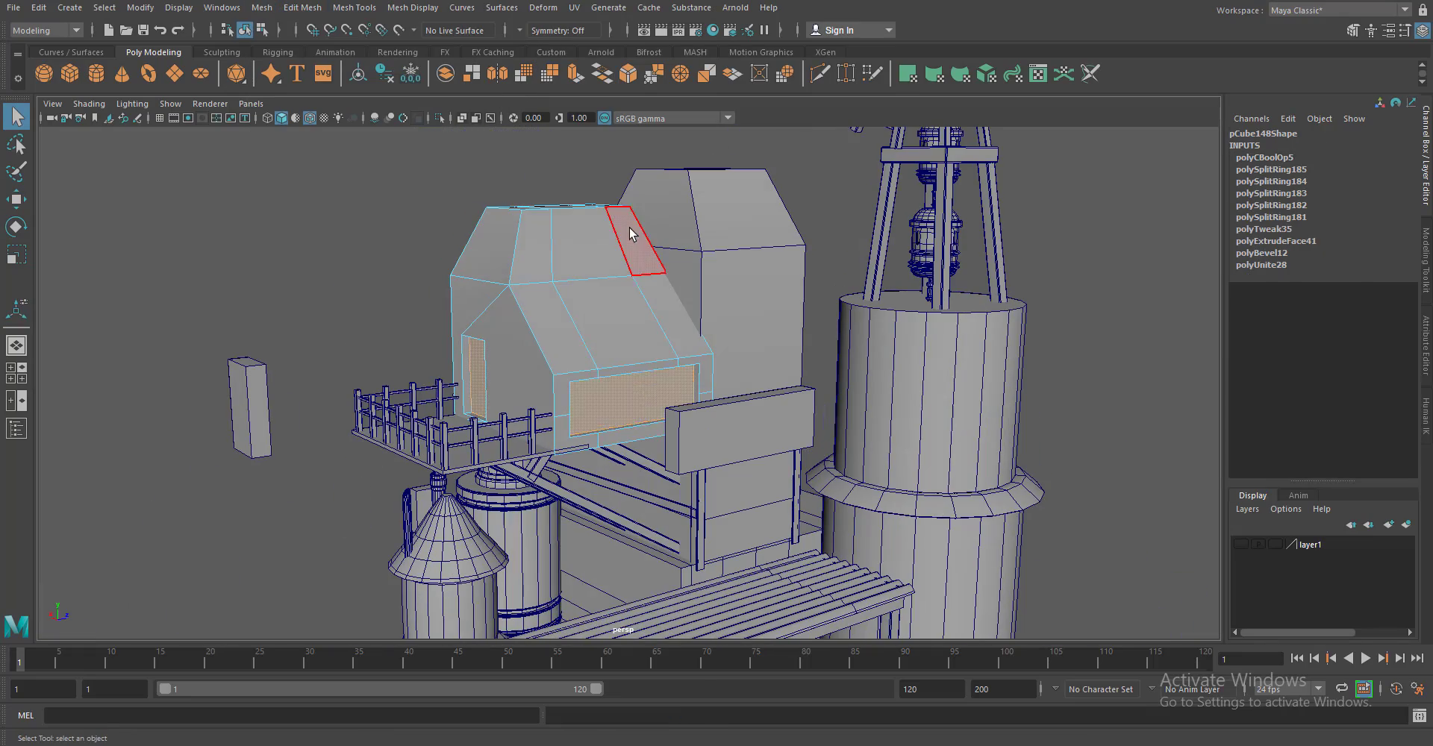
{"action": "left_click_drag", "start_coordinate": [607, 279], "coordinate": [678, 246]}
{"action": "left_click_drag", "start_coordinate": [678, 246], "coordinate": [672, 373]}
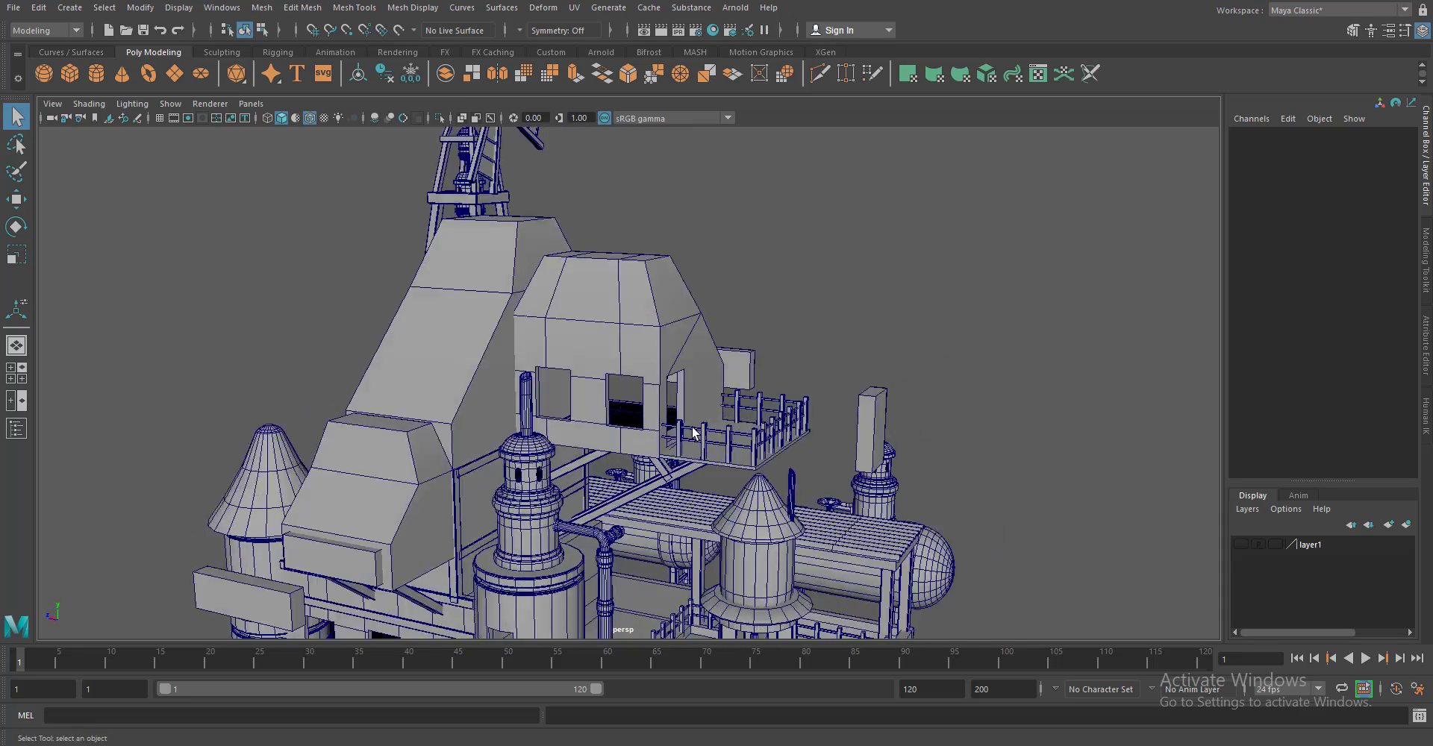
Add edge loops on the sloped roof and subtract the cutting box from it with Boolean Difference
{"action": "scroll", "scroll_direction": "up", "scroll_amount": 3}
{"action": "left_click", "coordinate": [654, 409]}
{"action": "left_click", "coordinate": [354, 7]}
{"action": "left_click", "coordinate": [373, 103]}
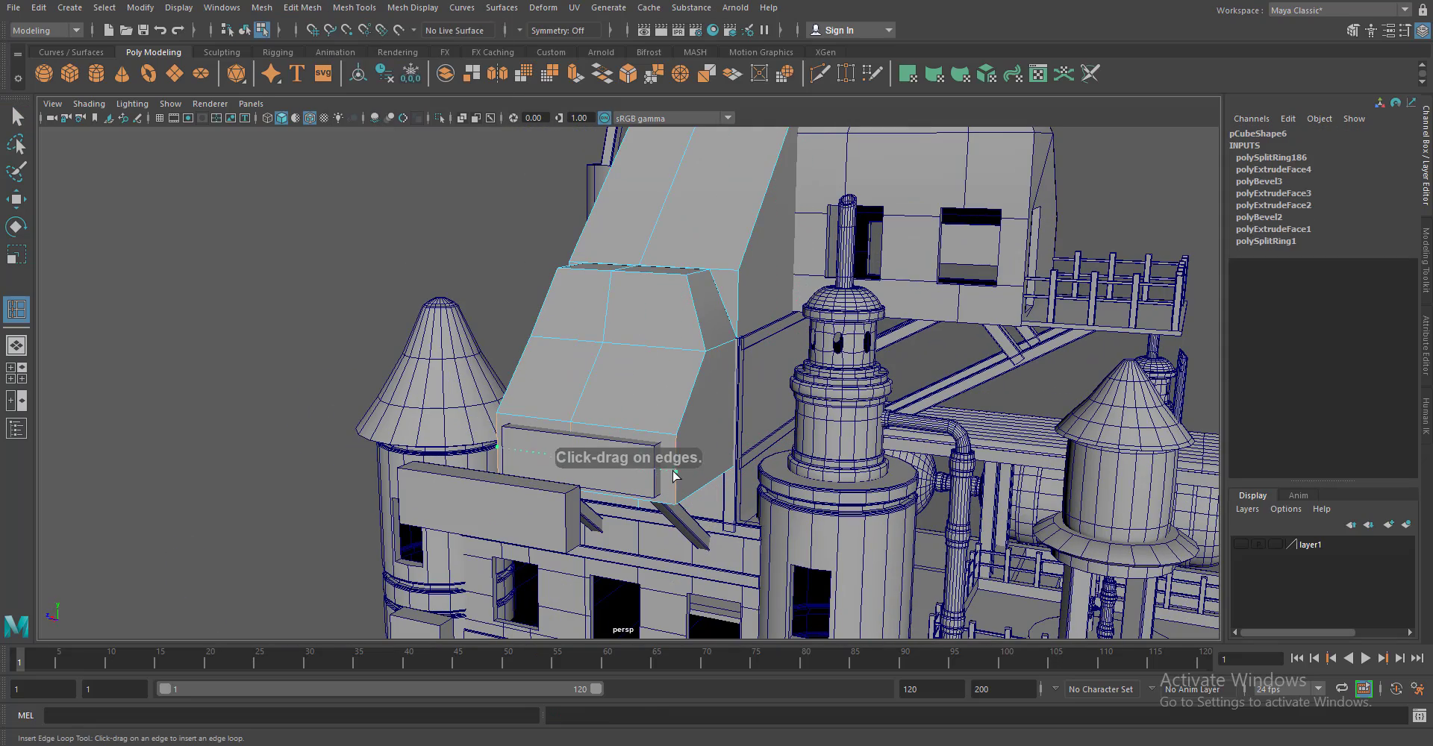
{"action": "left_click", "coordinate": [26, 193]}
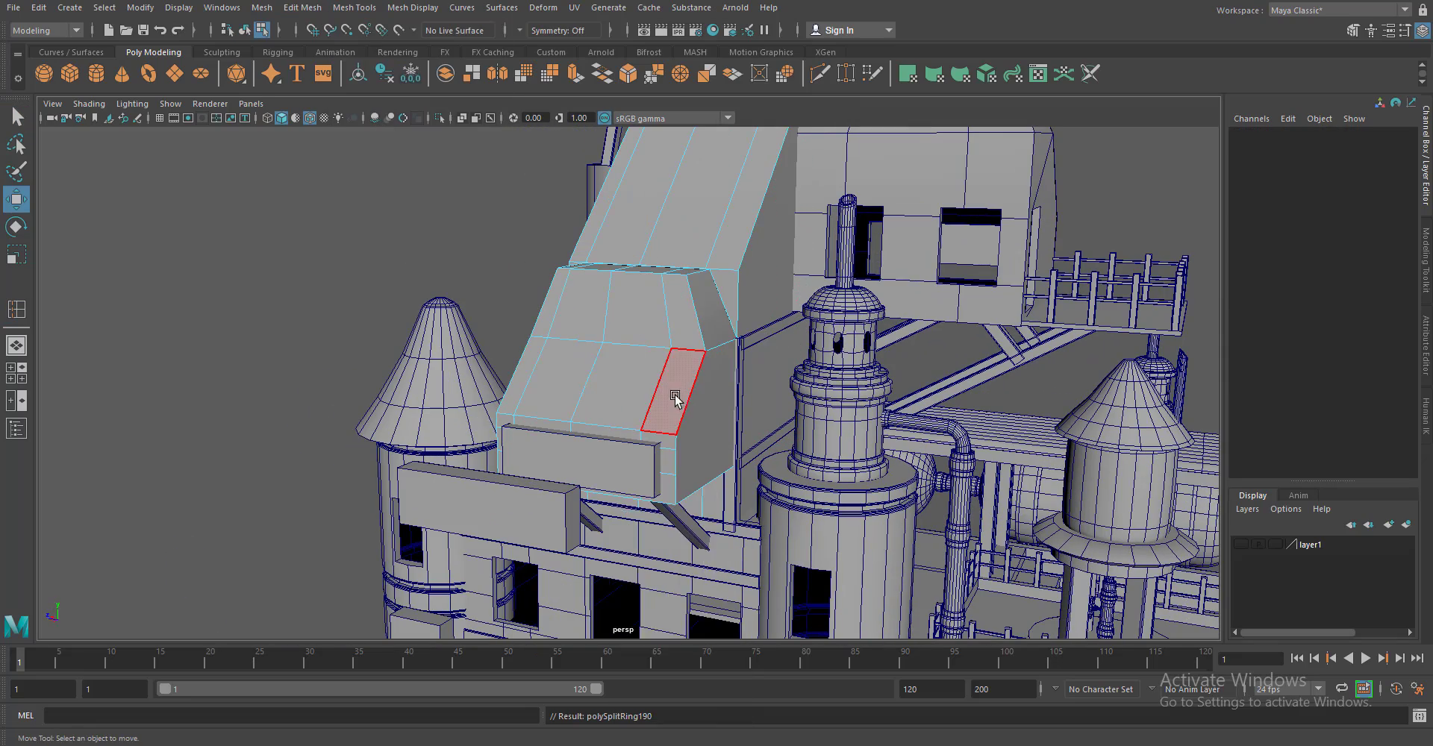
{"action": "left_click", "coordinate": [671, 384]}
{"action": "left_click", "coordinate": [261, 7]}
{"action": "left_click", "coordinate": [463, 74]}
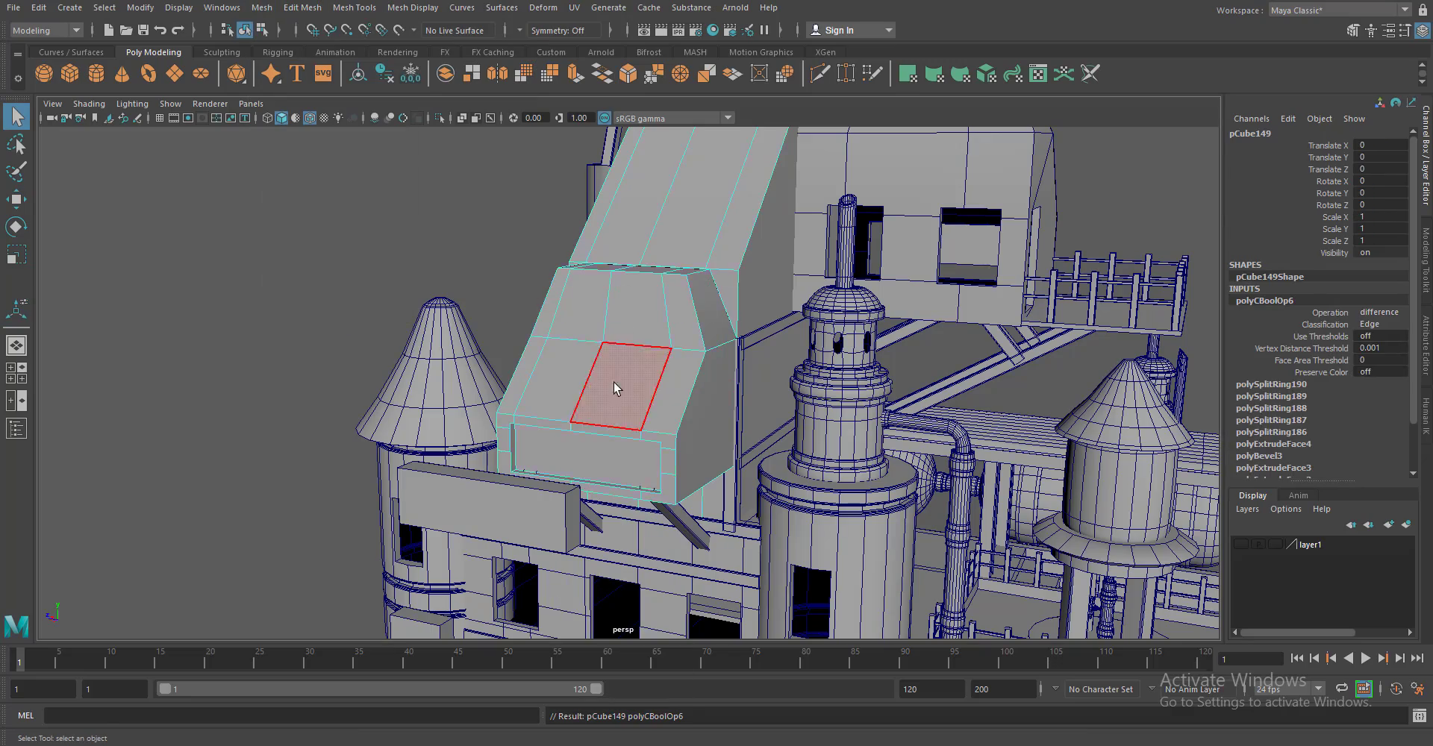
{"action": "scroll", "scroll_direction": "down", "scroll_amount": 3}
{"action": "left_click_drag", "start_coordinate": [613, 387], "coordinate": [927, 496]}
Zoom in and select the wall panel box
{"action": "scroll", "scroll_direction": "up", "scroll_amount": 3}
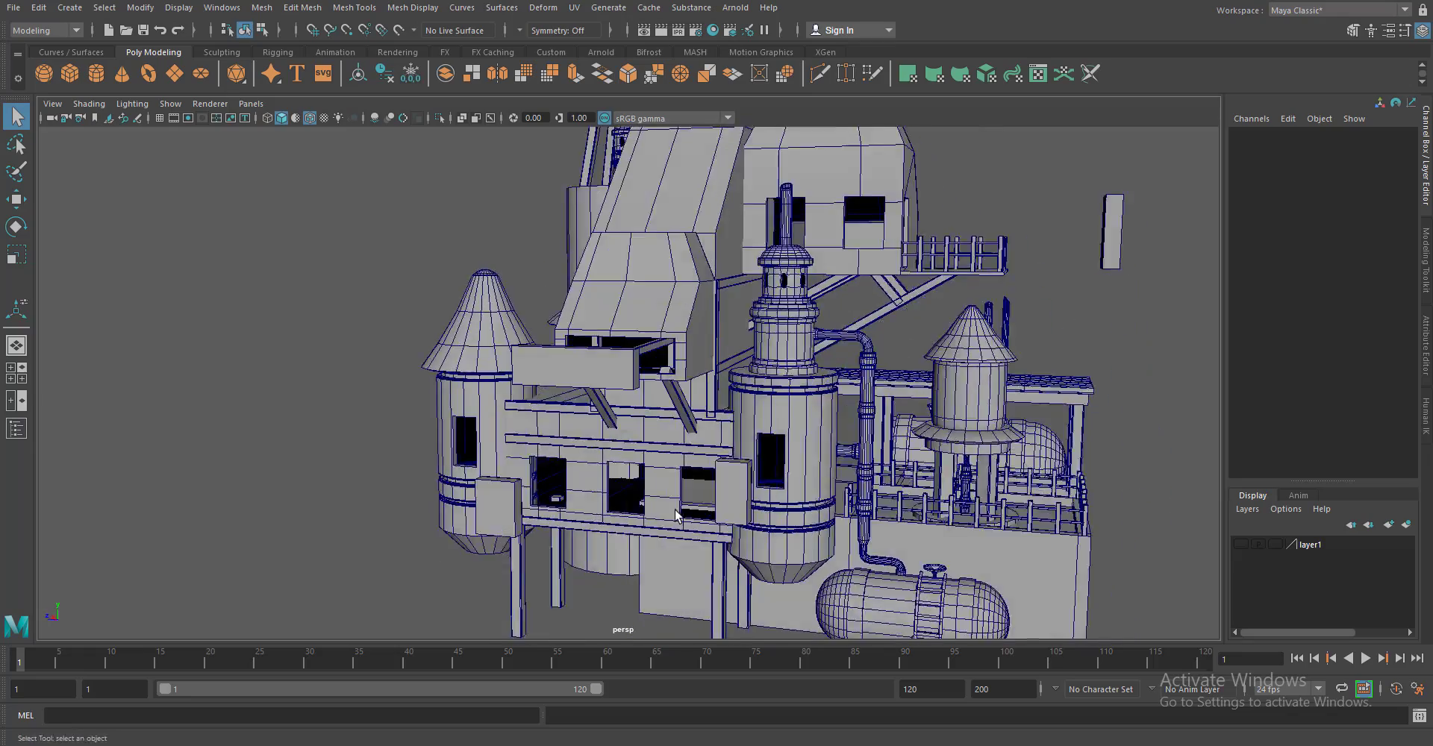
{"action": "scroll", "scroll_direction": "up", "scroll_amount": 3}
{"action": "scroll", "scroll_direction": "up", "scroll_amount": 3}
{"action": "left_click", "coordinate": [538, 505]}
{"action": "scroll", "scroll_direction": "down", "scroll_amount": 3}
Scale the box into a thin panel, extrude its faces inward and reverse its normals
{"action": "key", "text": "r"}
{"action": "left_click_drag", "start_coordinate": [630, 406], "coordinate": [631, 402]}
{"action": "left_click_drag", "start_coordinate": [672, 448], "coordinate": [746, 418]}
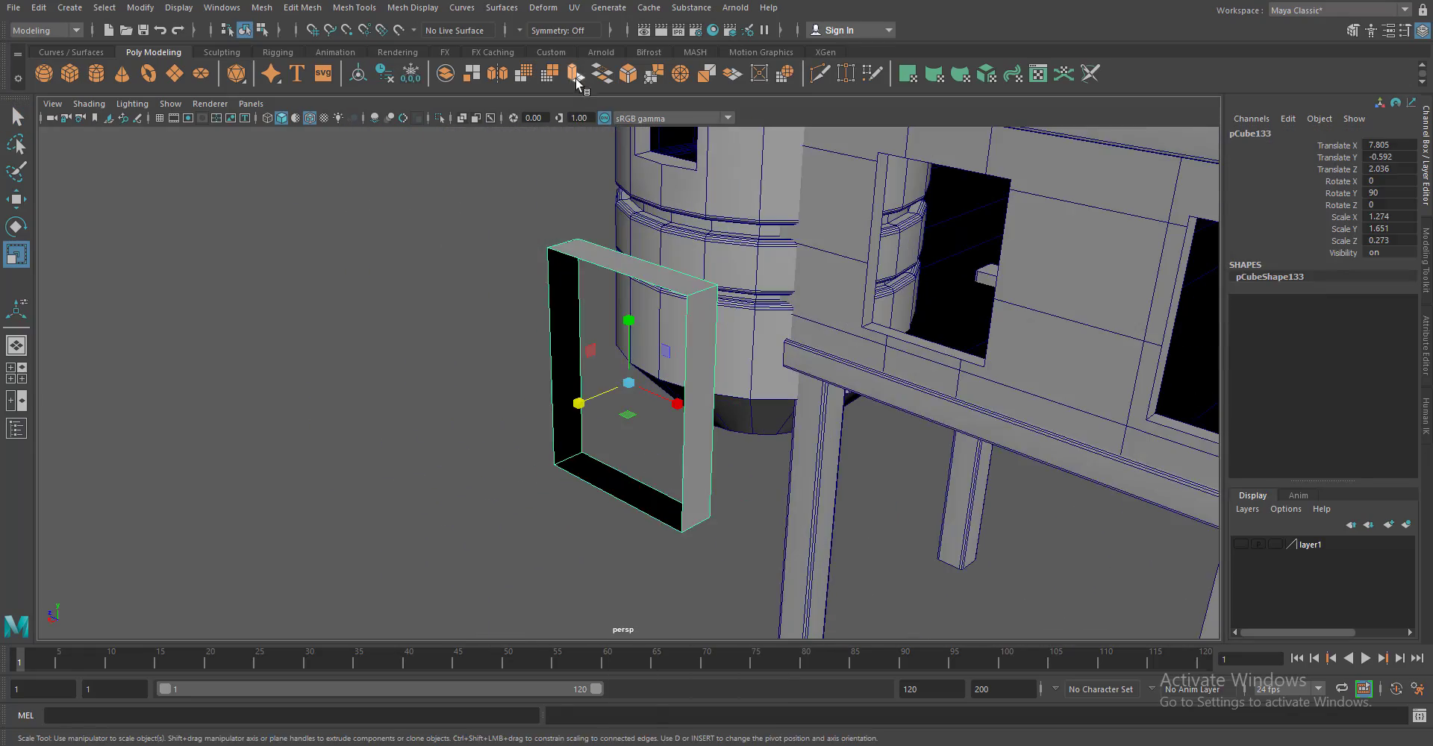
{"action": "left_click", "coordinate": [576, 77]}
{"action": "left_click_drag", "start_coordinate": [627, 321], "coordinate": [712, 343]}
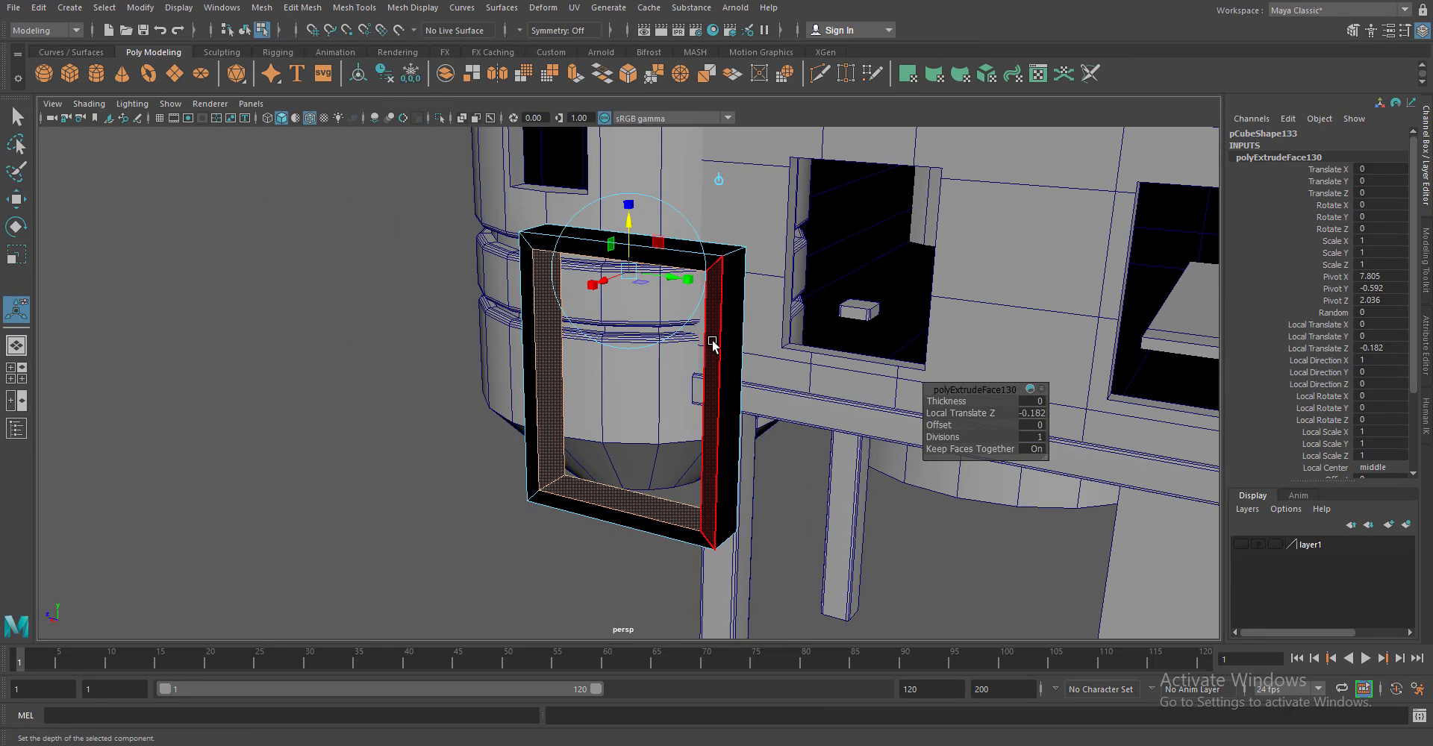
{"action": "left_click", "coordinate": [413, 8]}
{"action": "left_click", "coordinate": [418, 79]}
Bevel the frame and move it into the front wall's window opening
{"action": "left_click_drag", "start_coordinate": [671, 299], "coordinate": [674, 221]}
{"action": "key", "text": "ctrl+b"}
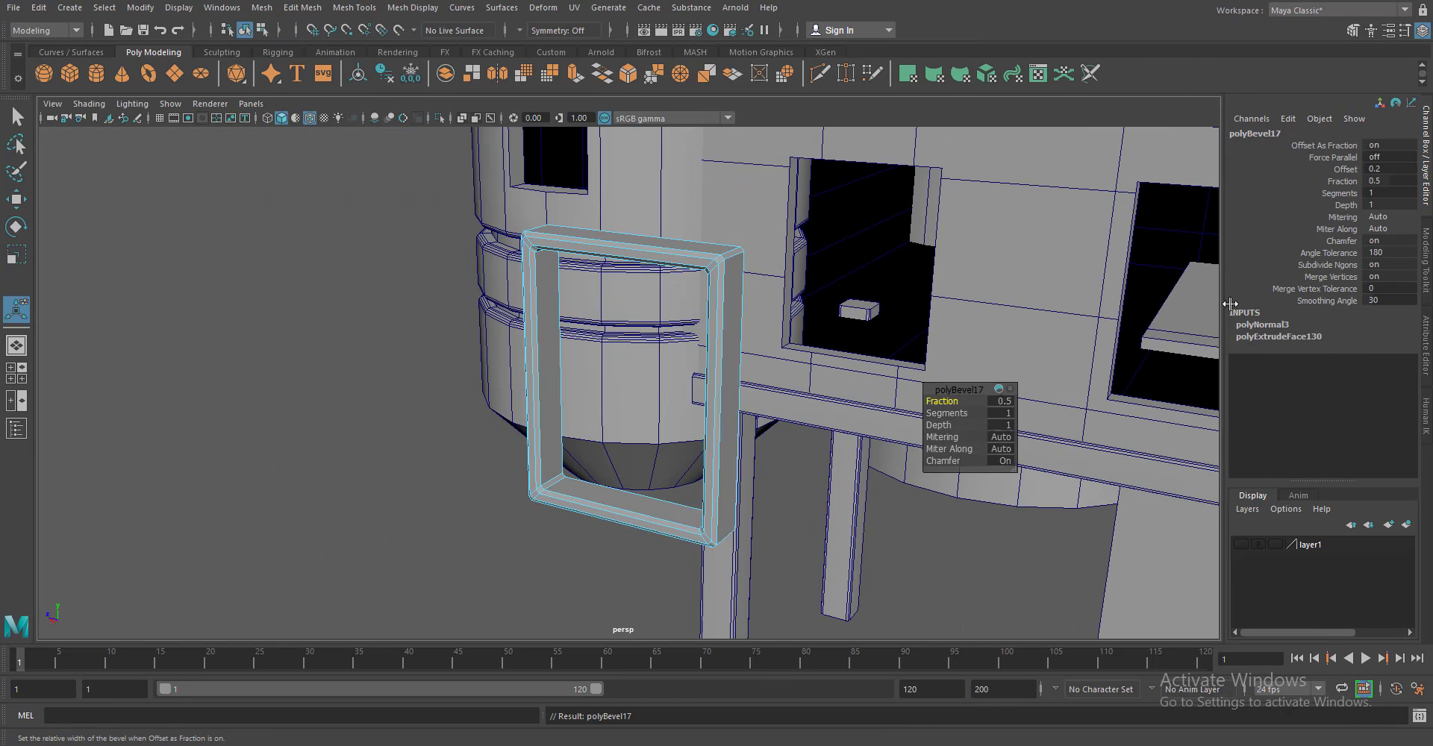
{"action": "key", "text": "ctrl+a"}
{"action": "key", "text": "w"}
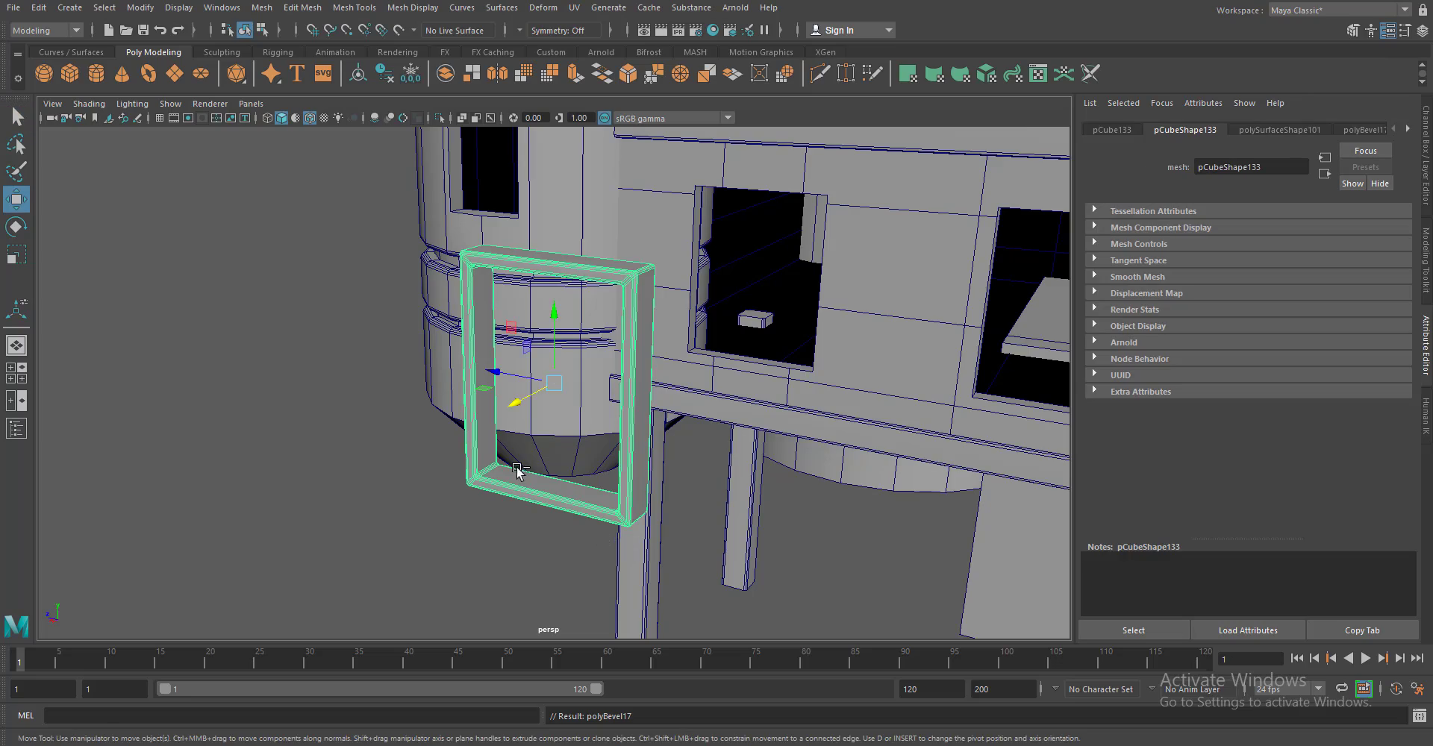
{"action": "left_click_drag", "start_coordinate": [530, 378], "coordinate": [752, 256]}
{"action": "key", "text": "f"}
{"action": "left_click_drag", "start_coordinate": [657, 461], "coordinate": [515, 403]}
{"action": "left_click_drag", "start_coordinate": [515, 403], "coordinate": [517, 402]}
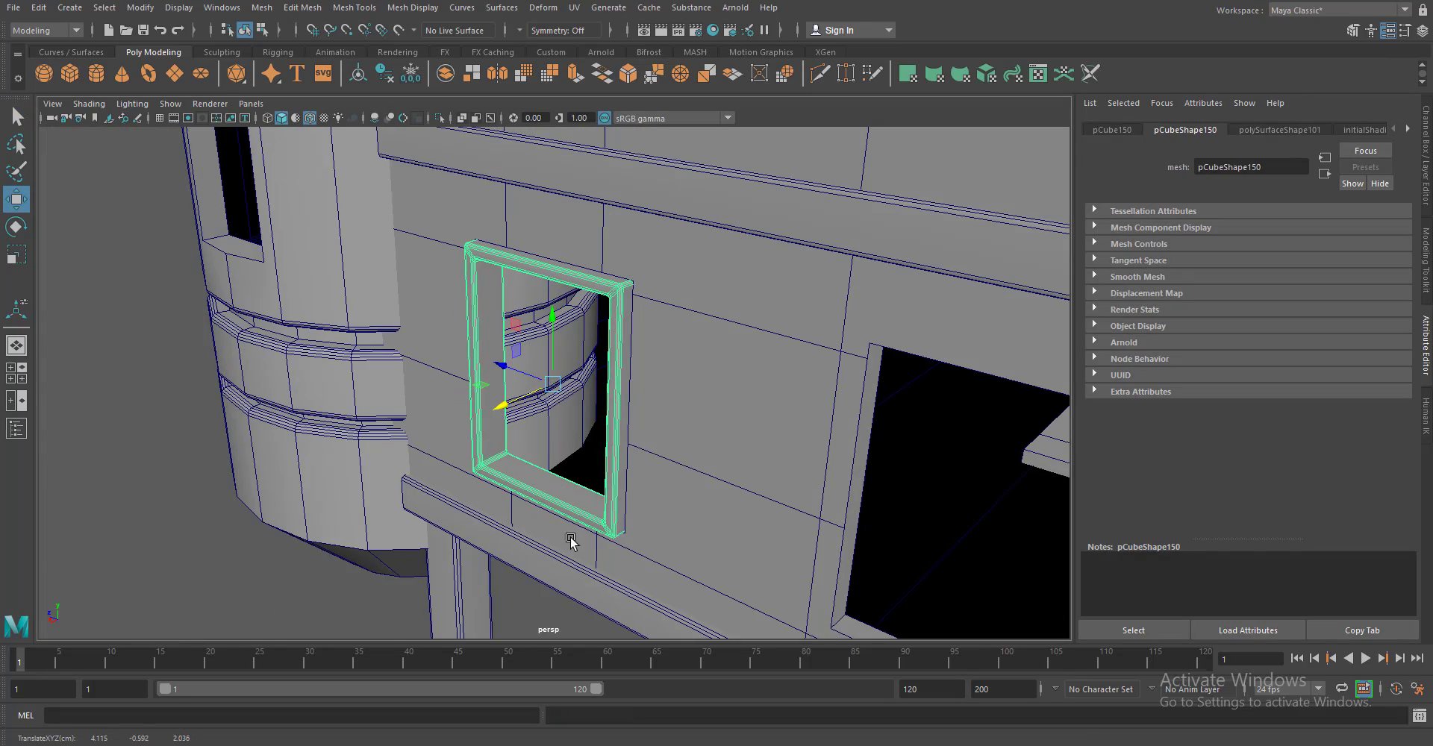
Frame and orbit the view to face the fitted window head-on
{"action": "scroll", "scroll_direction": "down", "scroll_amount": 3}
{"action": "scroll", "scroll_direction": "down", "scroll_amount": 3}
{"action": "scroll", "scroll_direction": "down", "scroll_amount": 3}
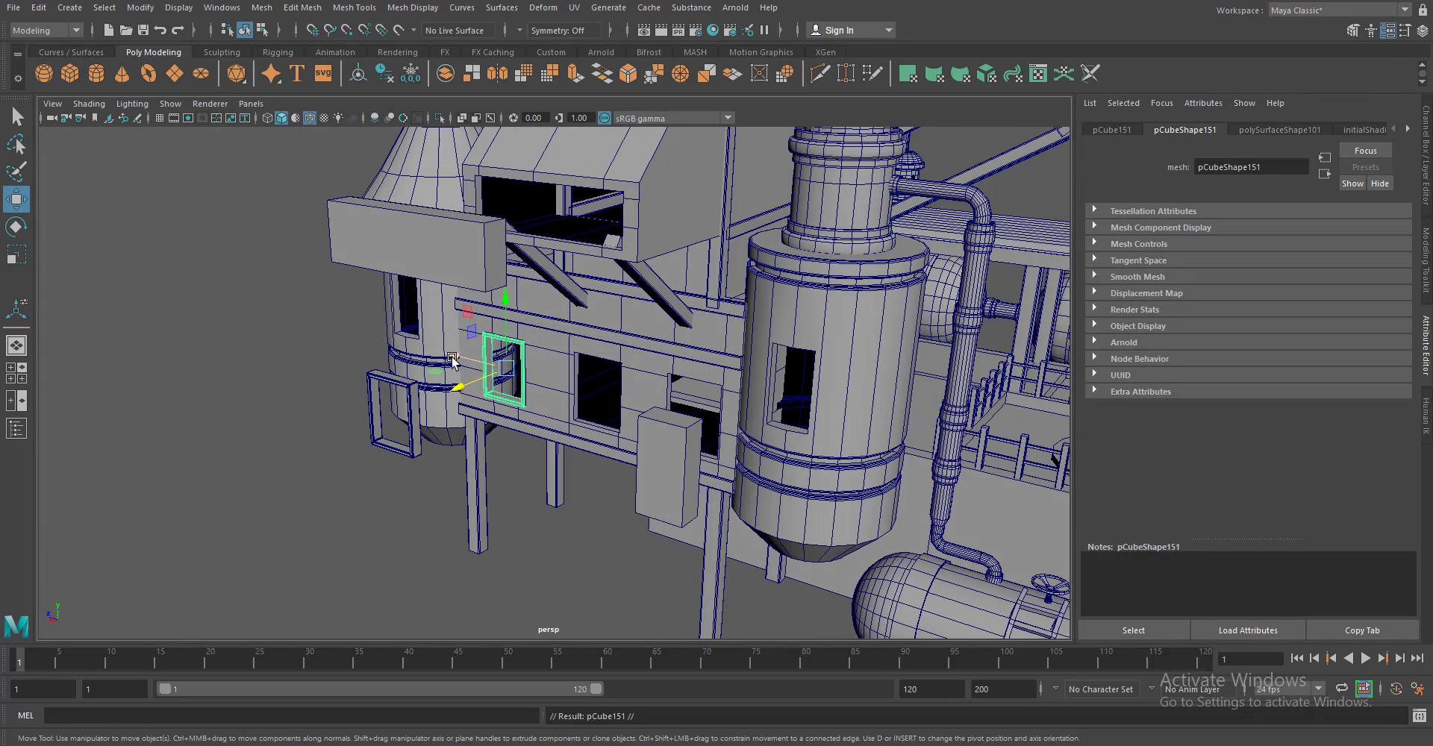
{"action": "key", "text": "f"}
{"action": "left_click_drag", "start_coordinate": [513, 376], "coordinate": [716, 411]}
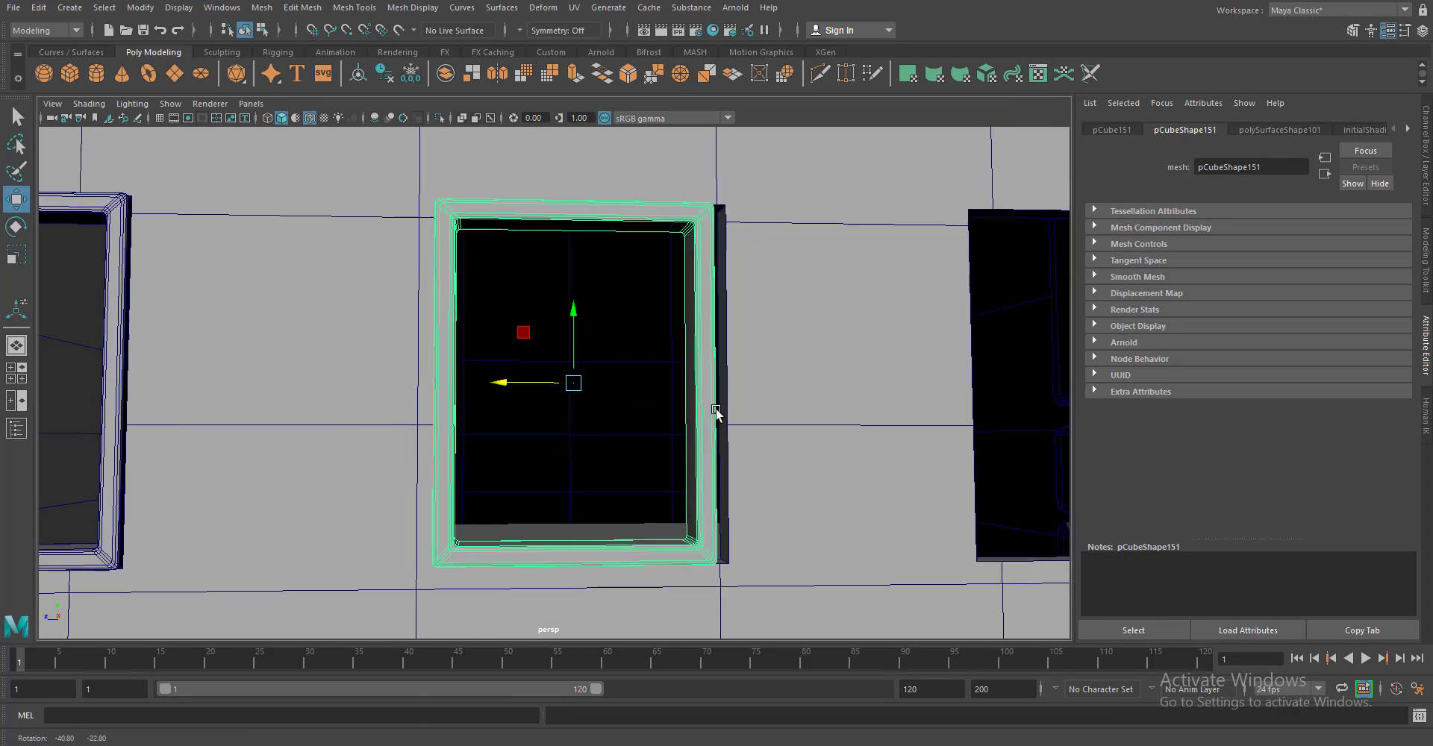
{"action": "scroll", "scroll_direction": "down", "scroll_amount": 3}
Check the right-hand window frame, then select the small box beside the window
{"action": "left_click", "coordinate": [813, 426]}
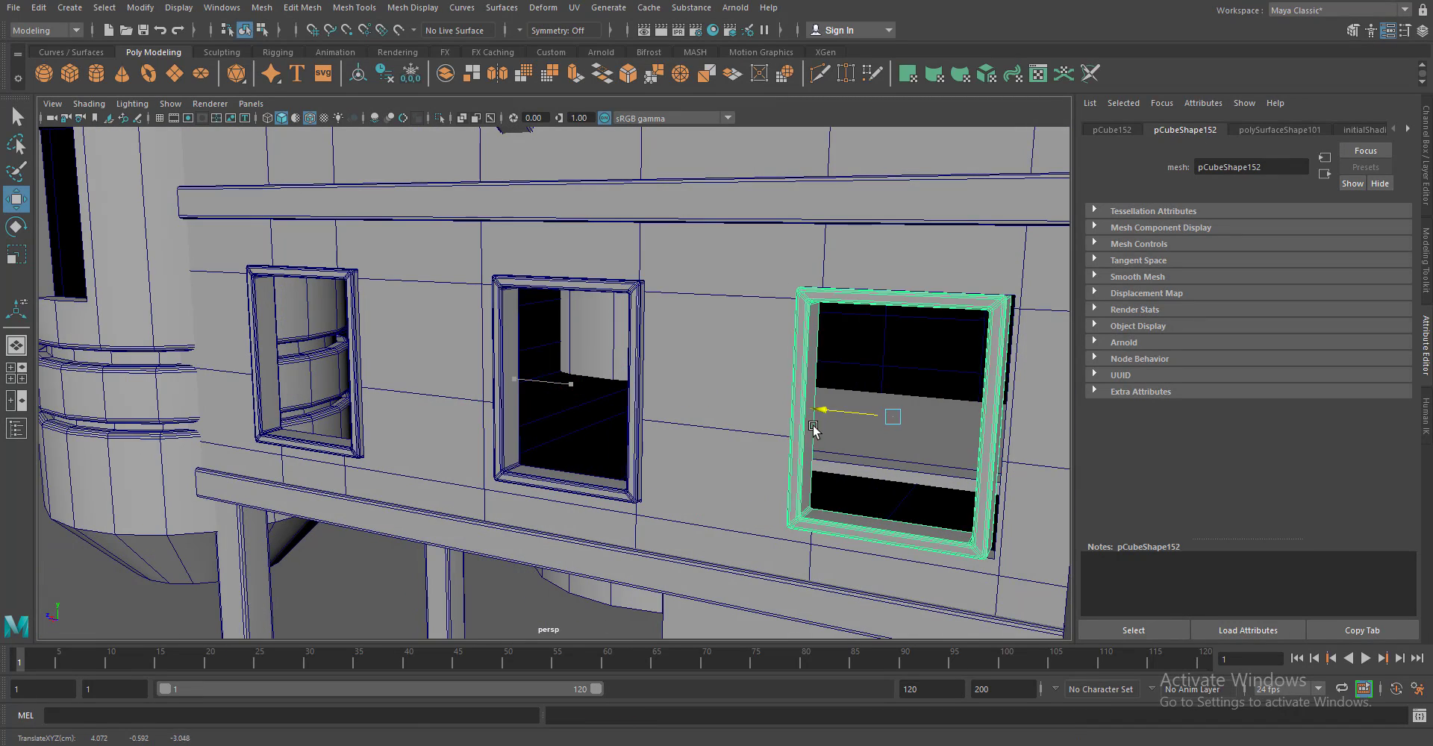
{"action": "key", "text": "f"}
{"action": "scroll", "scroll_direction": "down", "scroll_amount": 3}
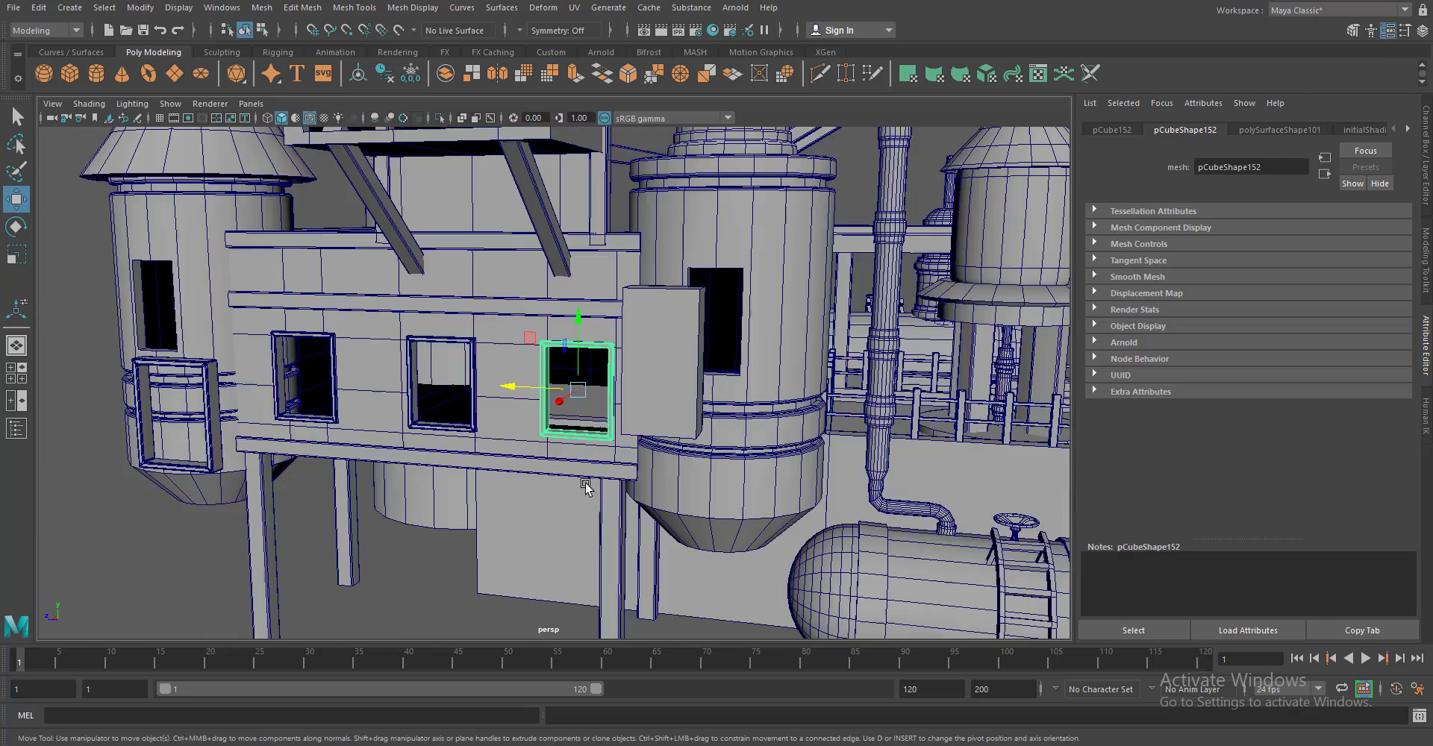
{"action": "left_click", "coordinate": [437, 597]}
{"action": "left_click_drag", "start_coordinate": [437, 597], "coordinate": [506, 506]}
{"action": "scroll", "scroll_direction": "up", "scroll_amount": 3}
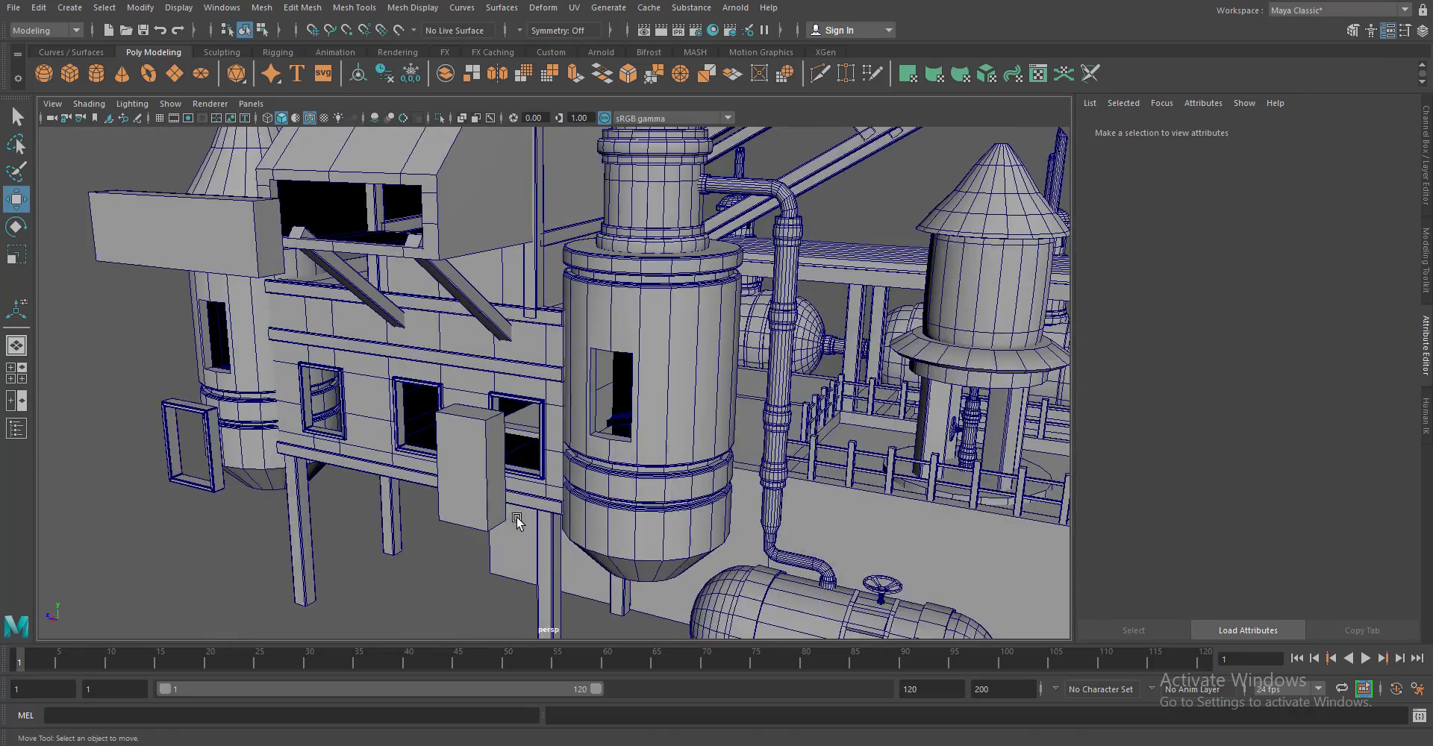
{"action": "left_click", "coordinate": [450, 508]}
Extrude the small box's faces inward to hollow it and bevel it with 2 segments
{"action": "left_click", "coordinate": [465, 513]}
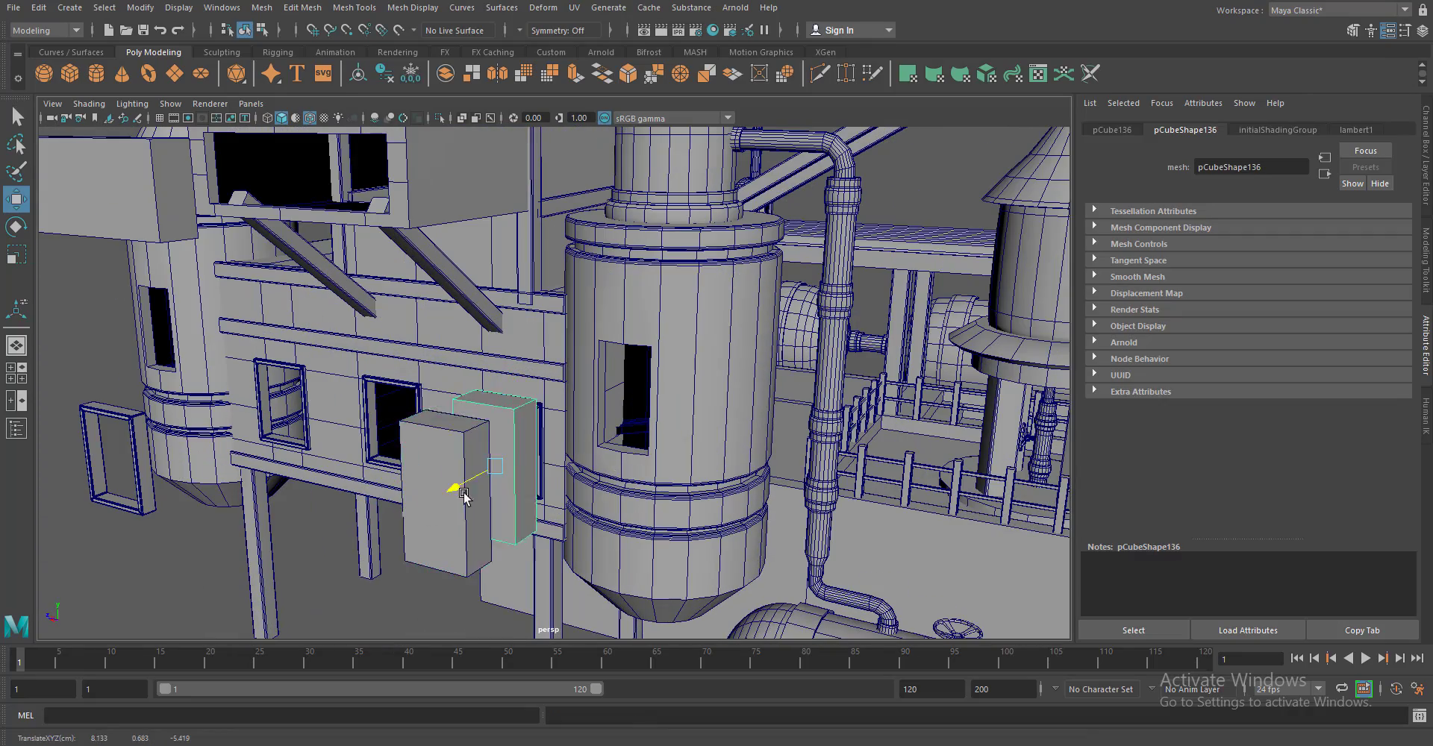
{"action": "left_click_drag", "start_coordinate": [465, 514], "coordinate": [509, 478]}
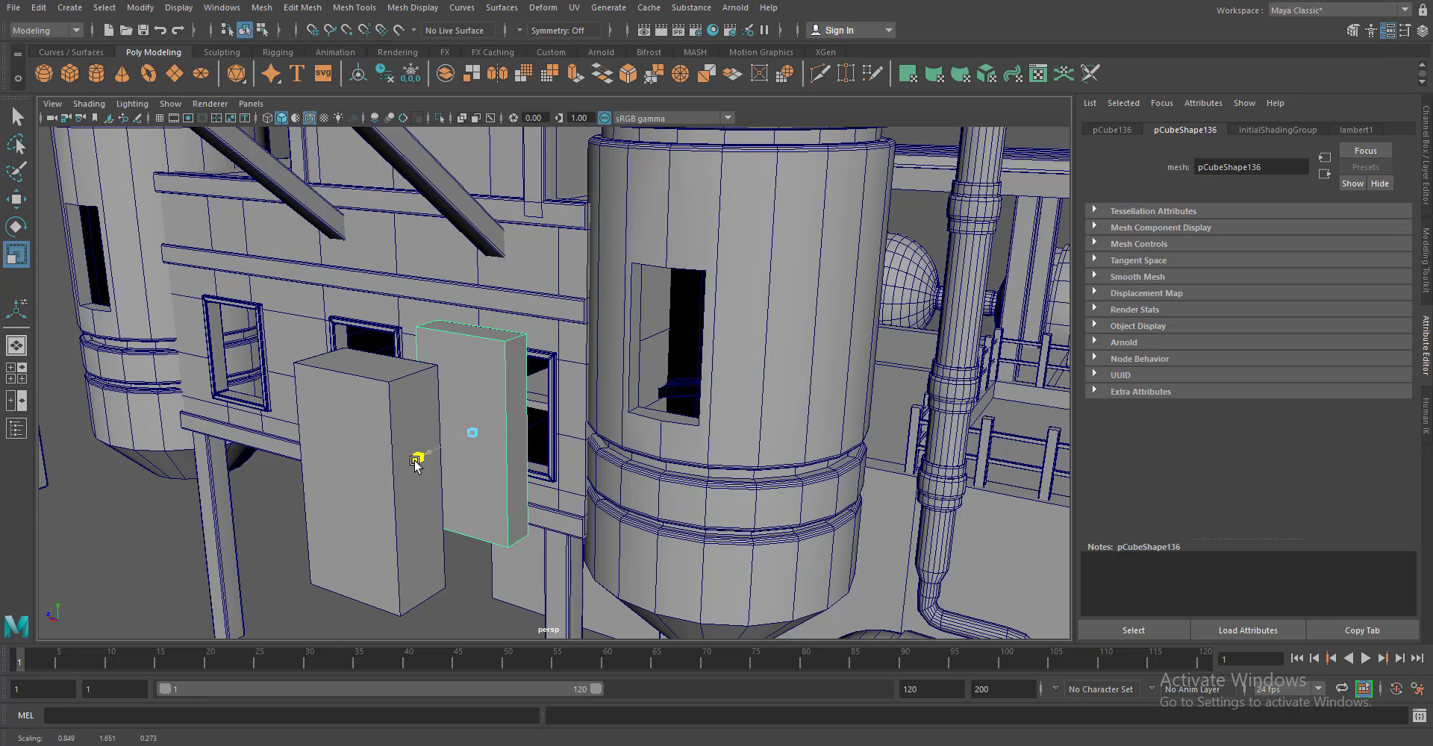
{"action": "left_click", "coordinate": [478, 418]}
{"action": "key", "text": "ctrl+e"}
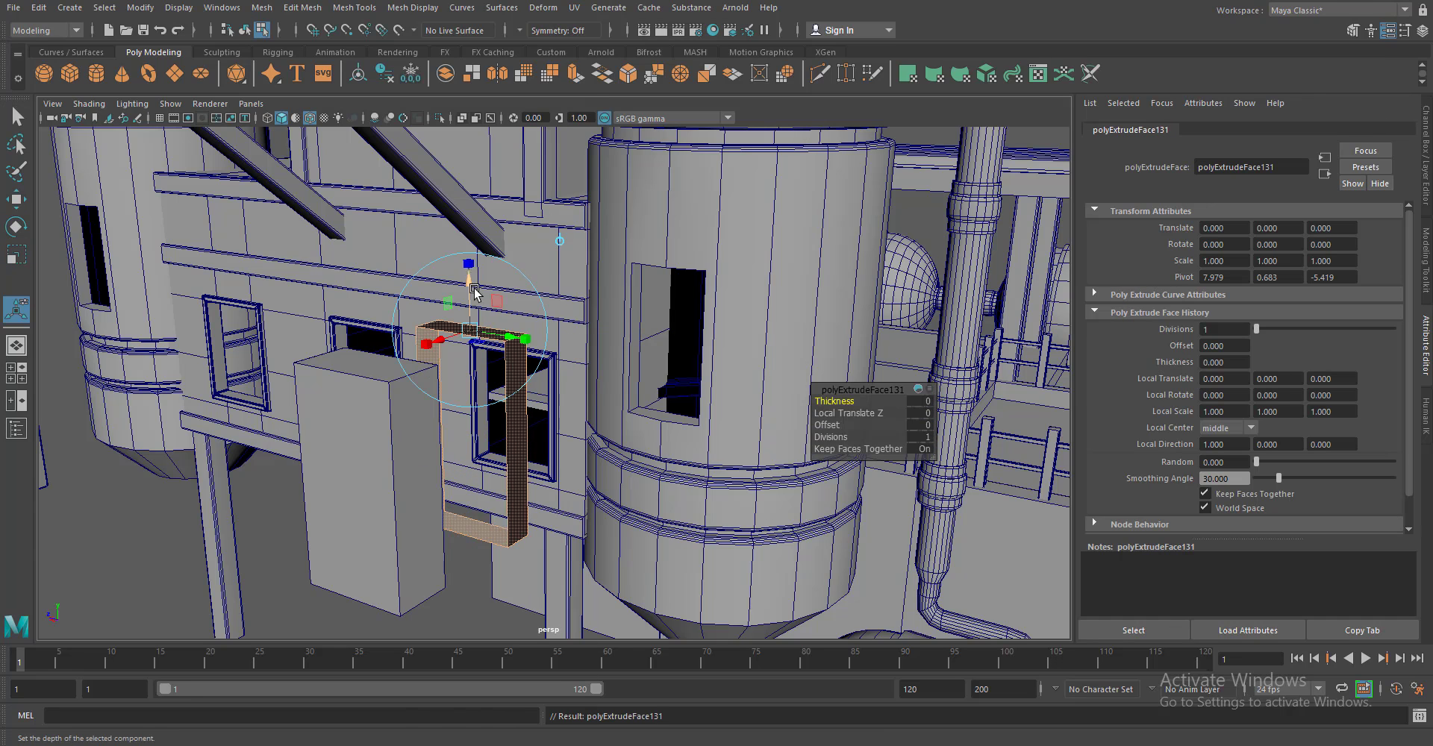
{"action": "left_click_drag", "start_coordinate": [475, 292], "coordinate": [468, 293]}
{"action": "left_click_drag", "start_coordinate": [468, 300], "coordinate": [522, 313]}
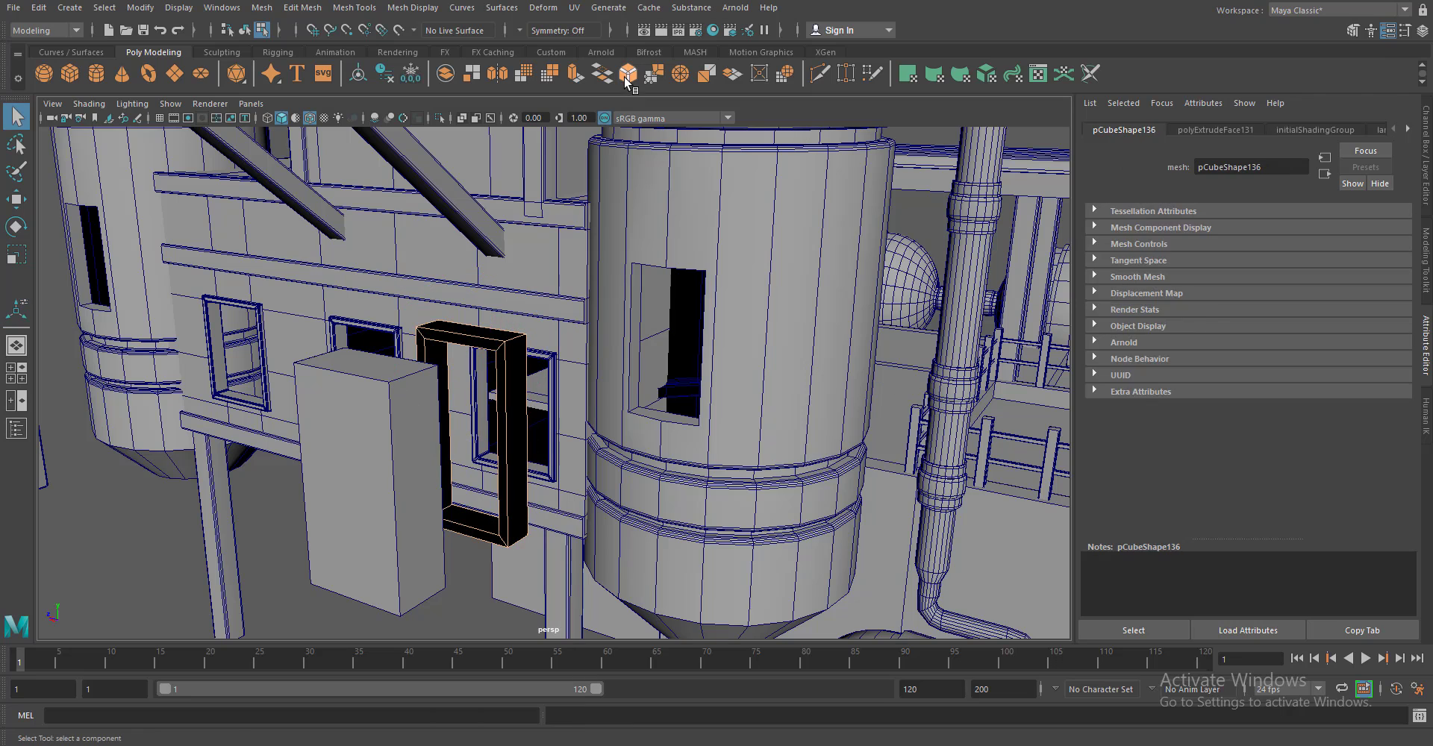
{"action": "left_click_drag", "start_coordinate": [1260, 275], "coordinate": [1266, 278]}
Move the frames into the round towers' windows
{"action": "left_click_drag", "start_coordinate": [507, 357], "coordinate": [493, 328]}
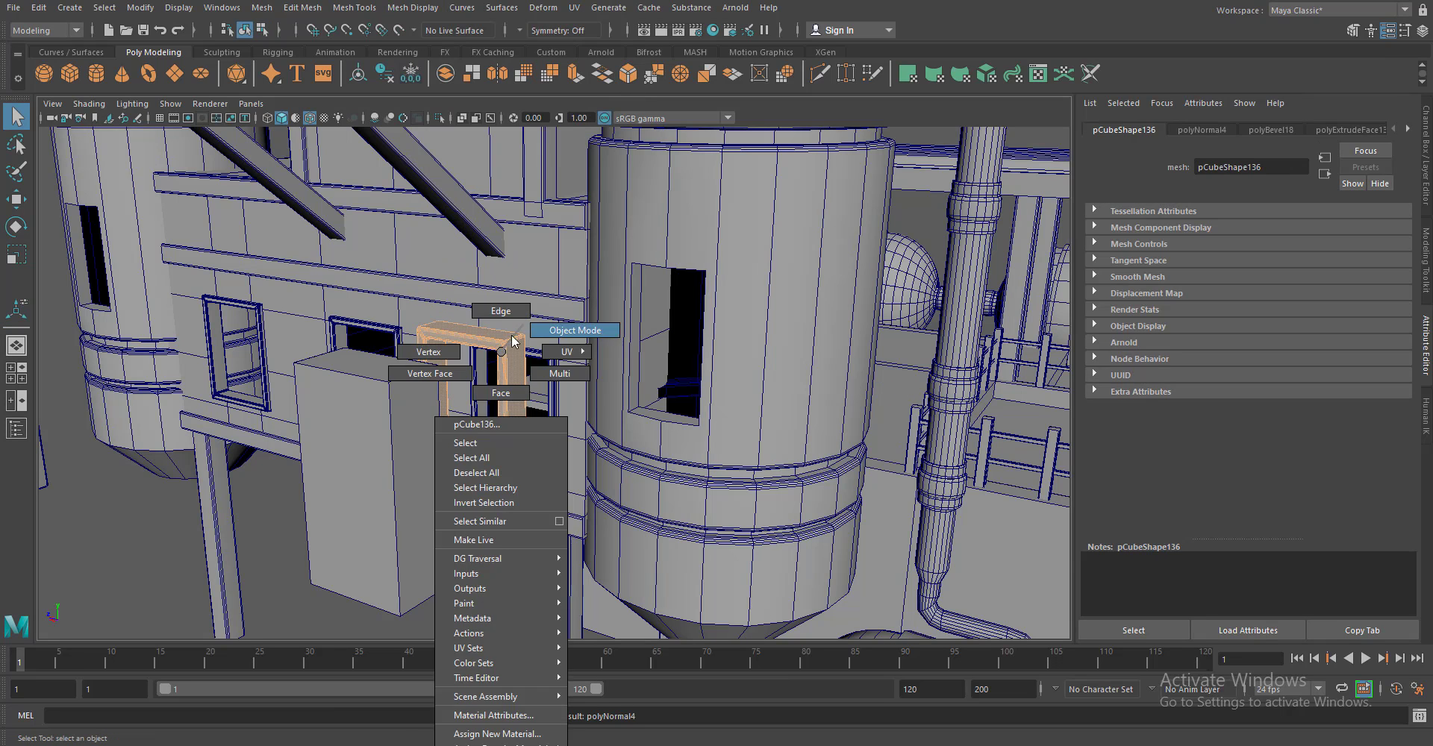
{"action": "key", "text": "w"}
{"action": "left_click_drag", "start_coordinate": [448, 403], "coordinate": [677, 472]}
{"action": "scroll", "scroll_direction": "up", "scroll_amount": 3}
{"action": "scroll", "scroll_direction": "down", "scroll_amount": 3}
{"action": "scroll", "scroll_direction": "down", "scroll_amount": 3}
{"action": "left_click_drag", "start_coordinate": [112, 314], "coordinate": [294, 307]}
{"action": "key", "text": "f"}
{"action": "scroll", "scroll_direction": "down", "scroll_amount": 3}
{"action": "left_click_drag", "start_coordinate": [496, 378], "coordinate": [419, 508]}
{"action": "scroll", "scroll_direction": "up", "scroll_amount": 3}
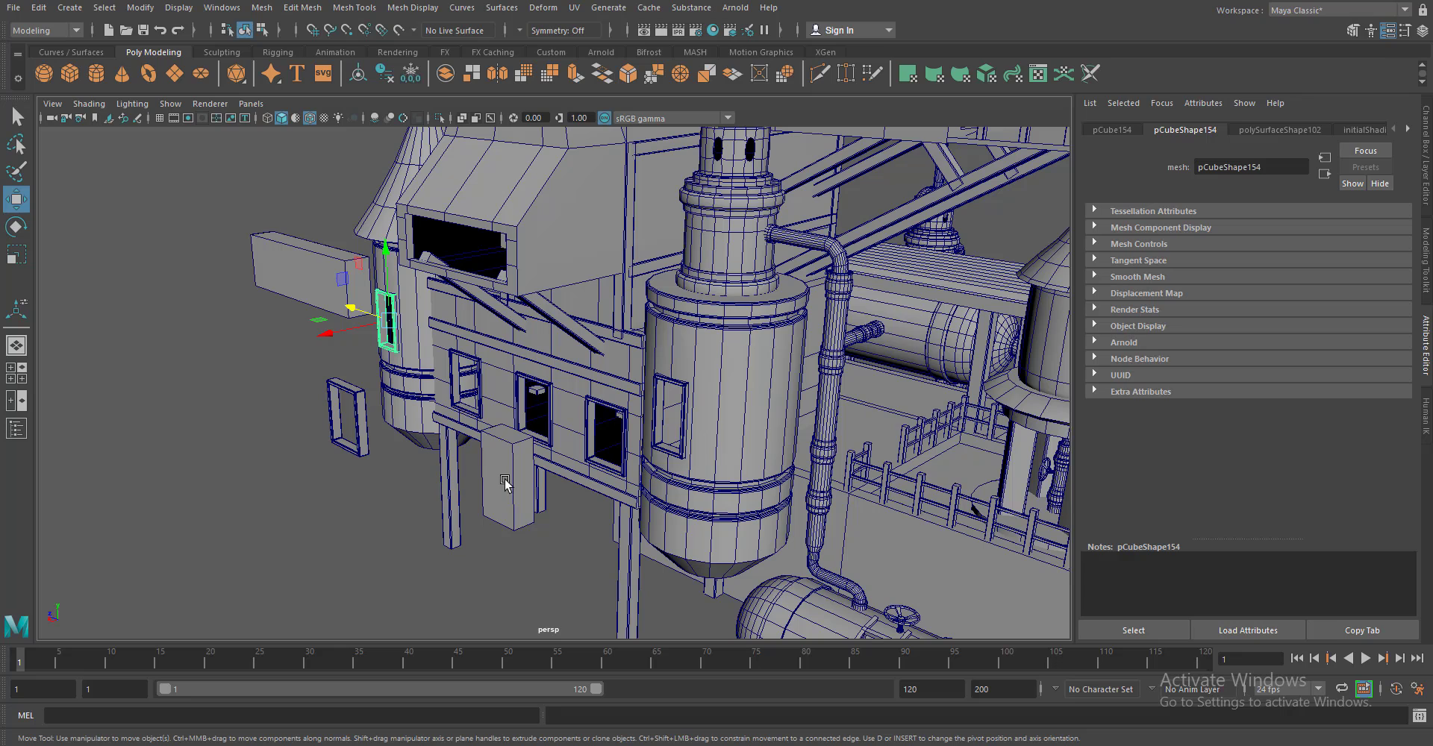
{"action": "key", "text": "f"}
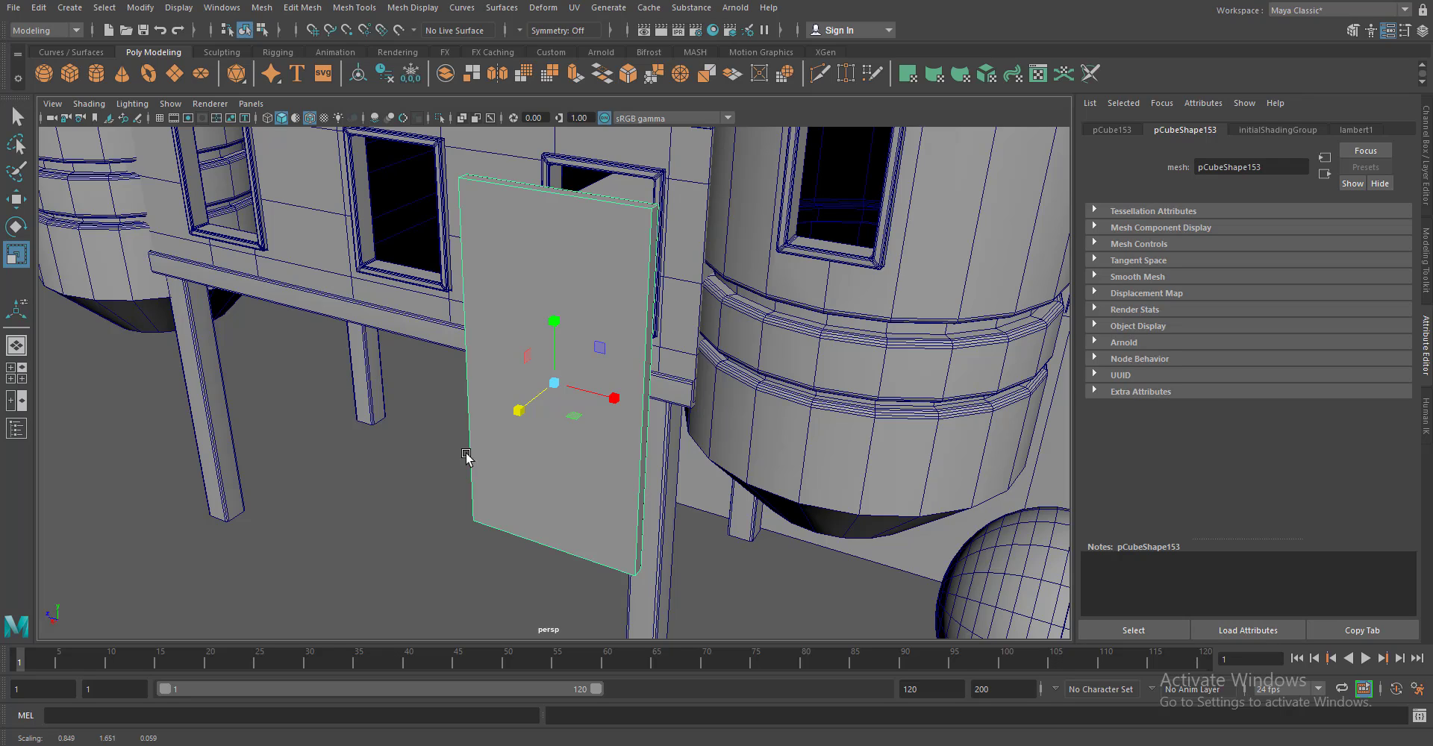
In side view, insert a horizontal edge loop across the door panel
{"action": "left_click_drag", "start_coordinate": [573, 537], "coordinate": [609, 522]}
{"action": "key", "text": "space"}
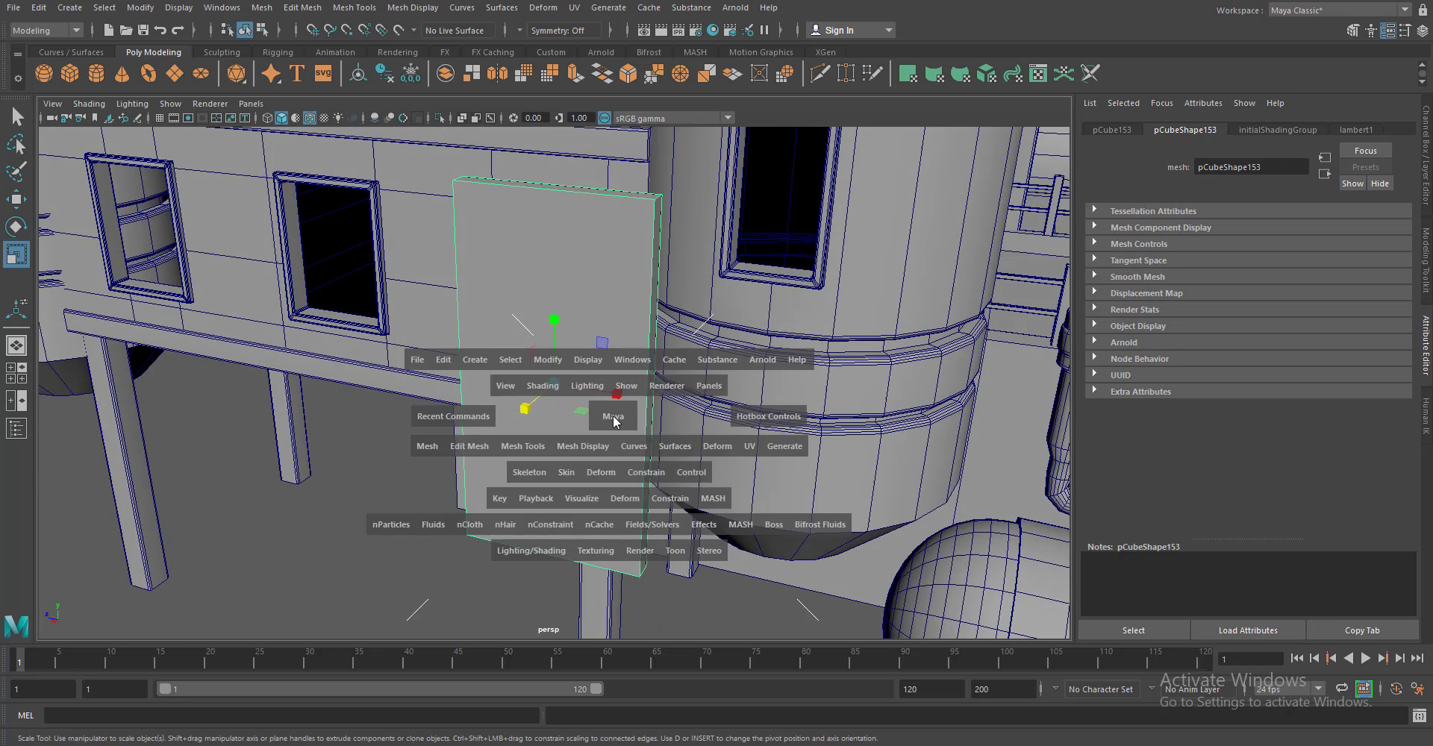
{"action": "left_click_drag", "start_coordinate": [608, 441], "coordinate": [671, 420]}
{"action": "key", "text": "space"}
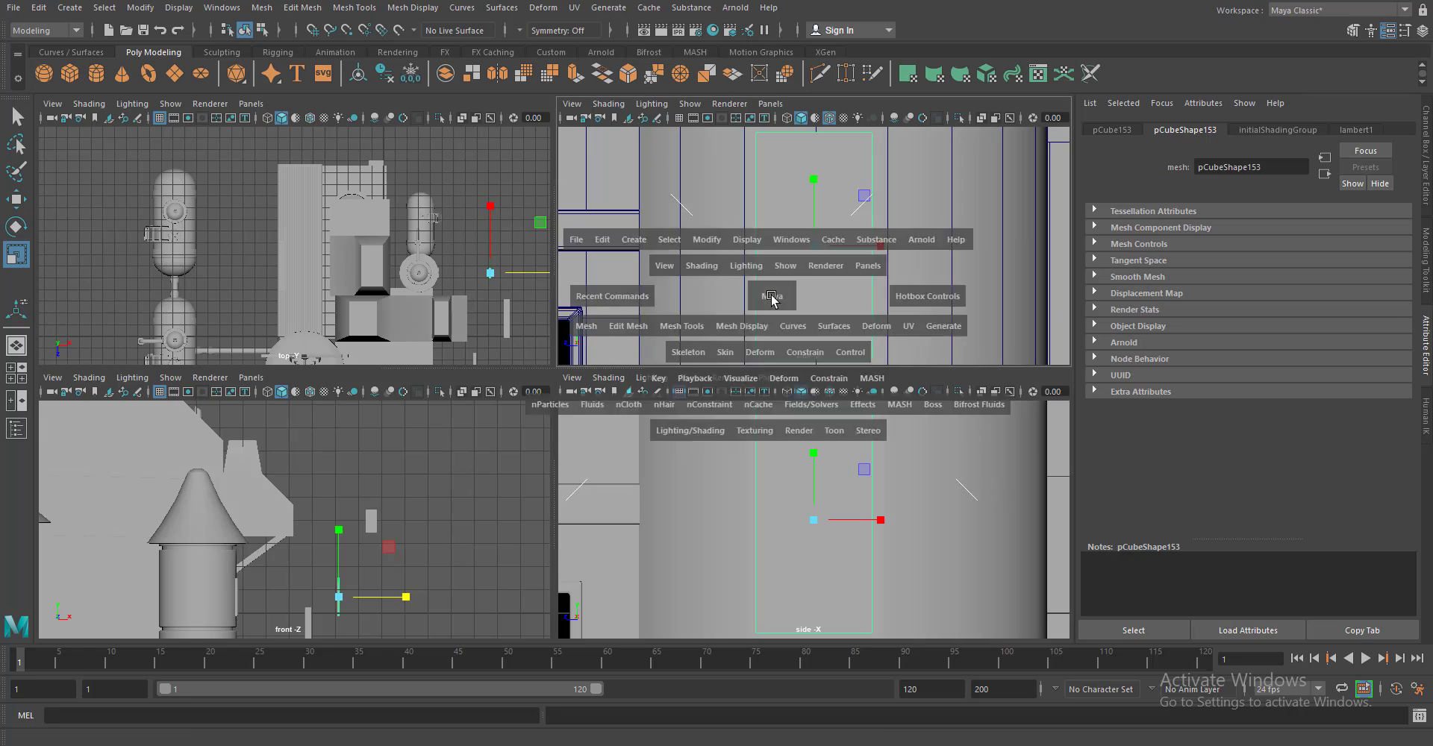
{"action": "key", "text": "space"}
{"action": "scroll", "scroll_direction": "up", "scroll_amount": 3}
{"action": "left_click", "coordinate": [355, 7]}
{"action": "left_click", "coordinate": [403, 119]}
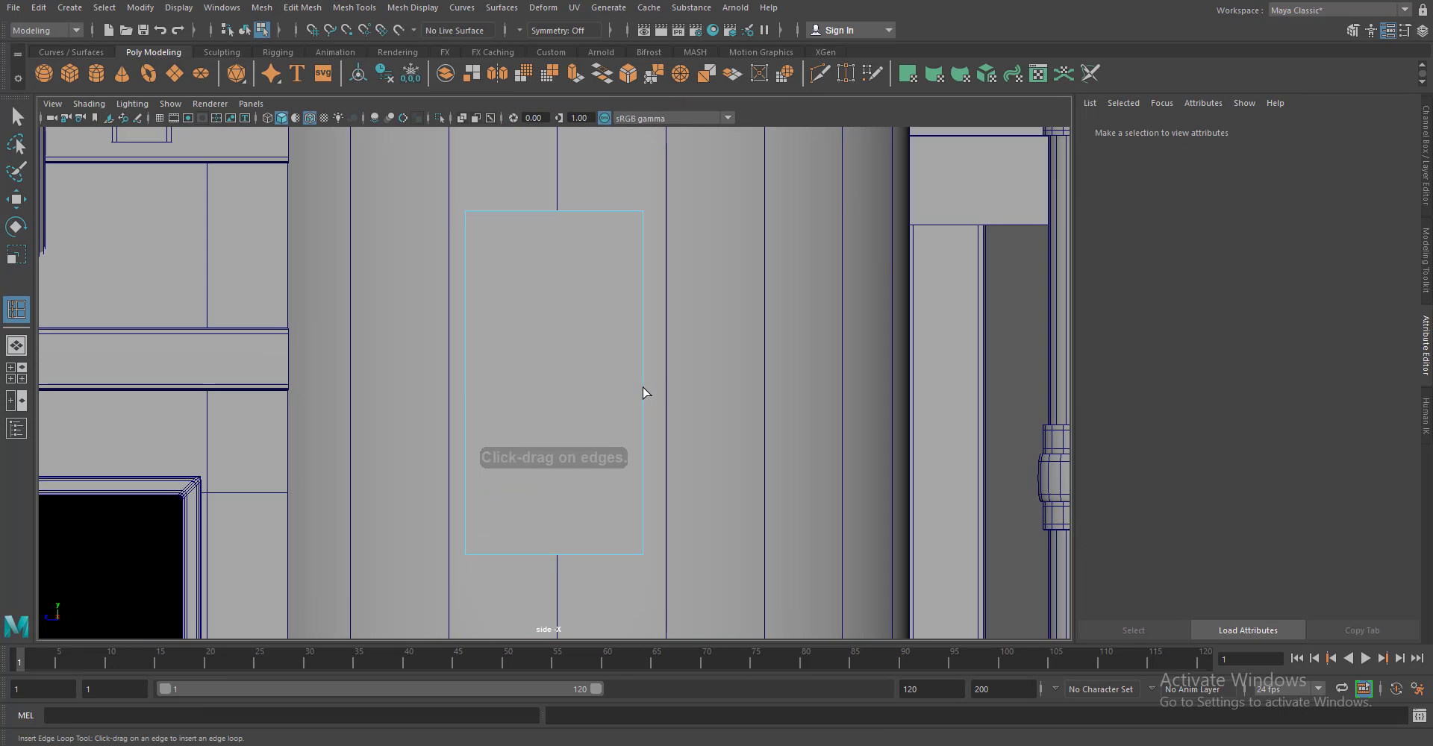
{"action": "left_click", "coordinate": [641, 388]}
Extrude the door's front faces inward twice into inset panels and bevel their edges
{"action": "key", "text": "w"}
{"action": "left_click", "coordinate": [552, 299]}
{"action": "left_click", "coordinate": [570, 449]}
{"action": "key", "text": "space"}
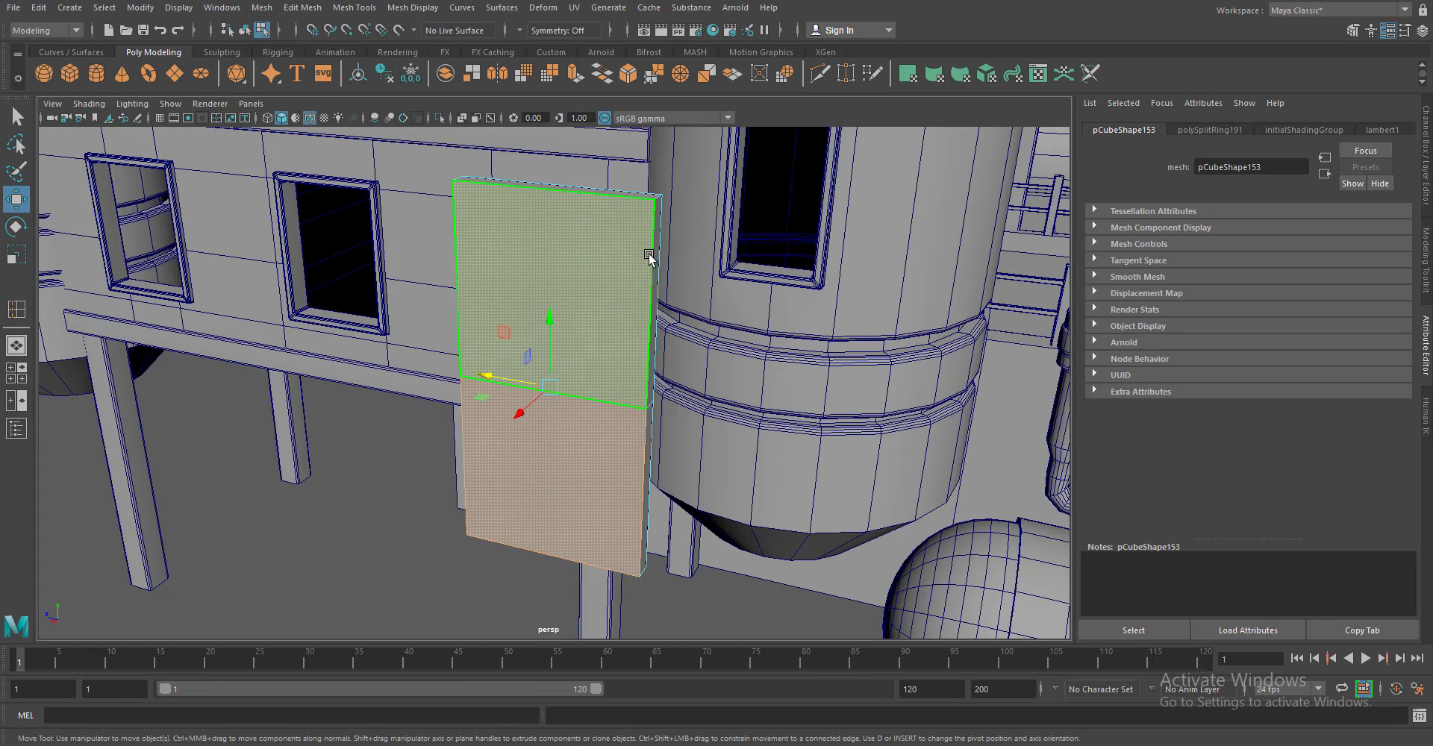
{"action": "key", "text": "ctrl+e"}
{"action": "left_click_drag", "start_coordinate": [512, 509], "coordinate": [561, 521]}
{"action": "key", "text": "ctrl+e"}
{"action": "left_click_drag", "start_coordinate": [622, 266], "coordinate": [672, 246]}
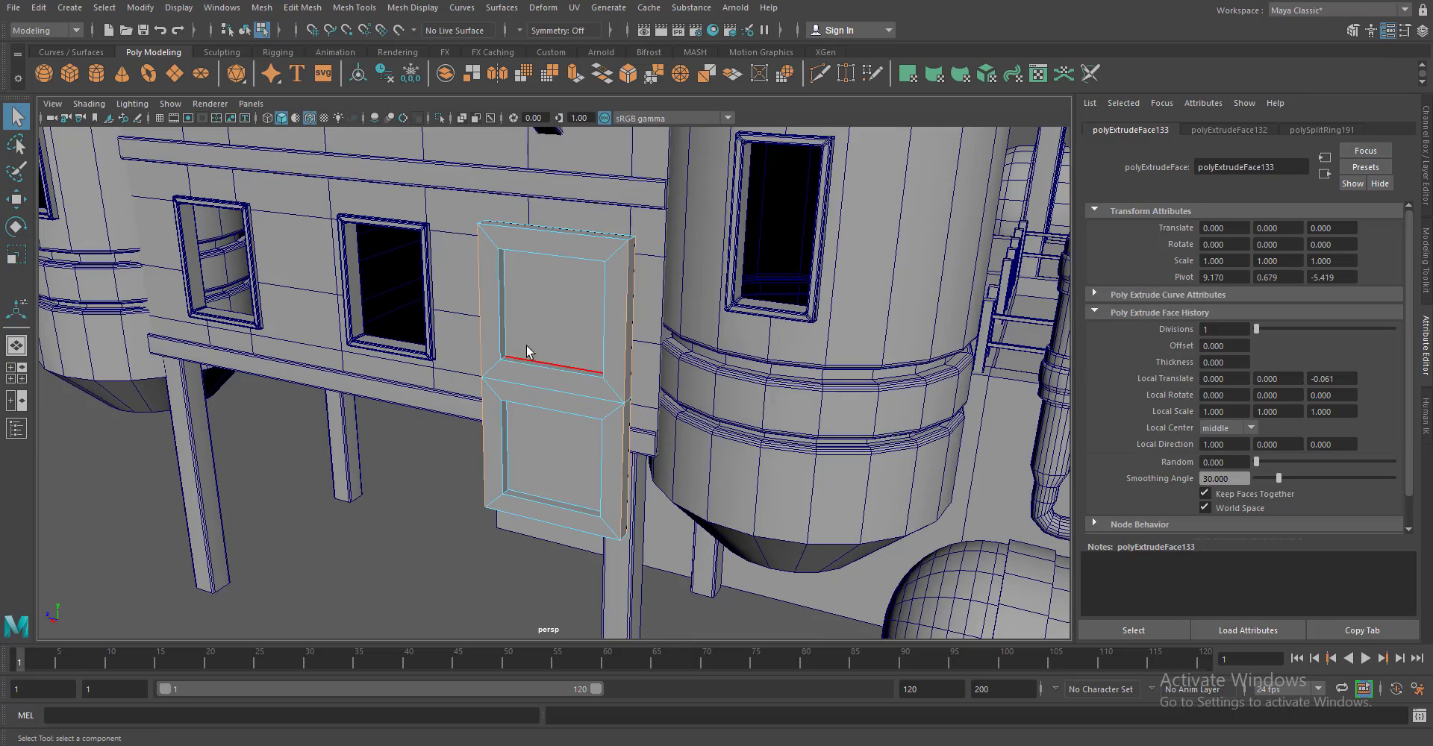
{"action": "key", "text": "ctrl+b"}
Move the frame beside the window and shift the inner frame and left vertices slightly left
{"action": "left_click", "coordinate": [380, 549]}
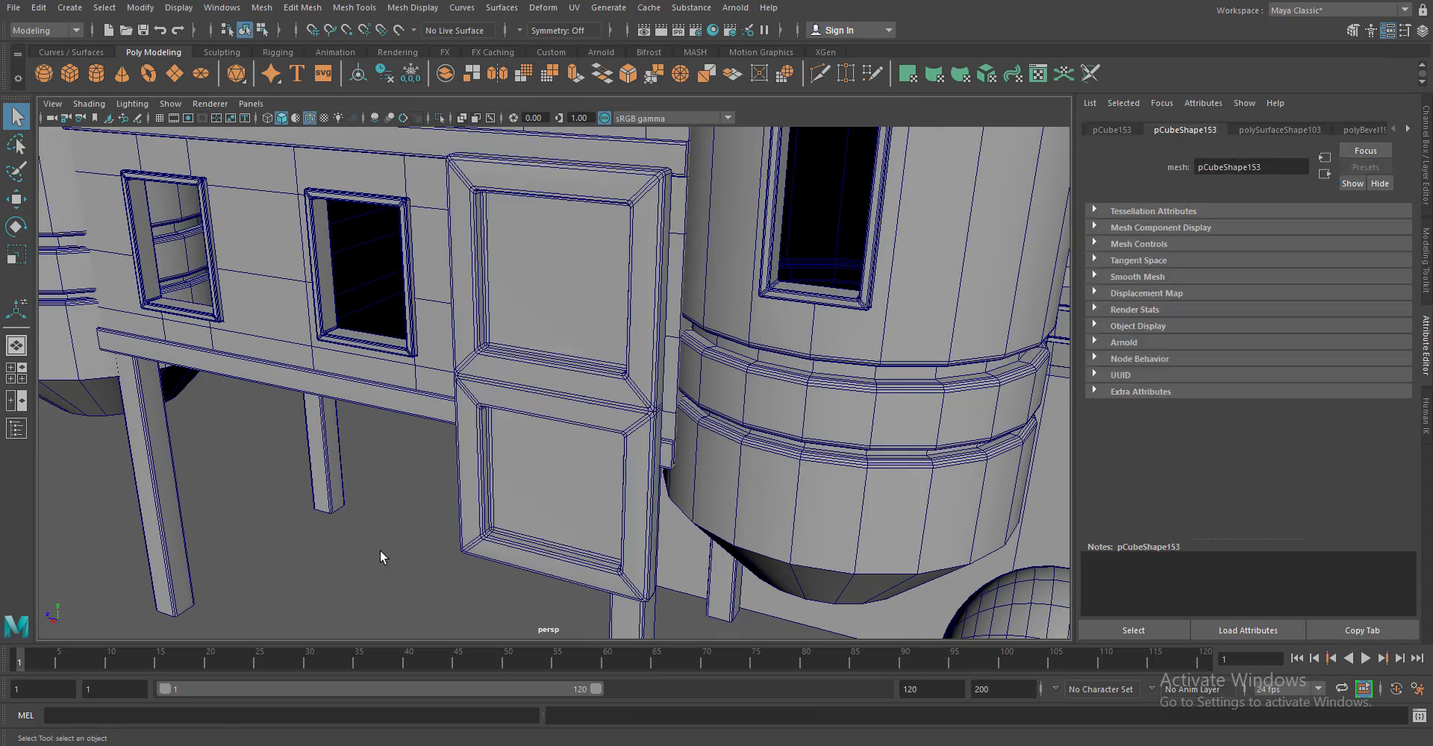
{"action": "left_click_drag", "start_coordinate": [379, 549], "coordinate": [552, 447]}
{"action": "left_click", "coordinate": [578, 440]}
{"action": "key", "text": "w"}
{"action": "left_click_drag", "start_coordinate": [554, 383], "coordinate": [859, 320]}
{"action": "key", "text": "f"}
{"action": "key", "text": "r"}
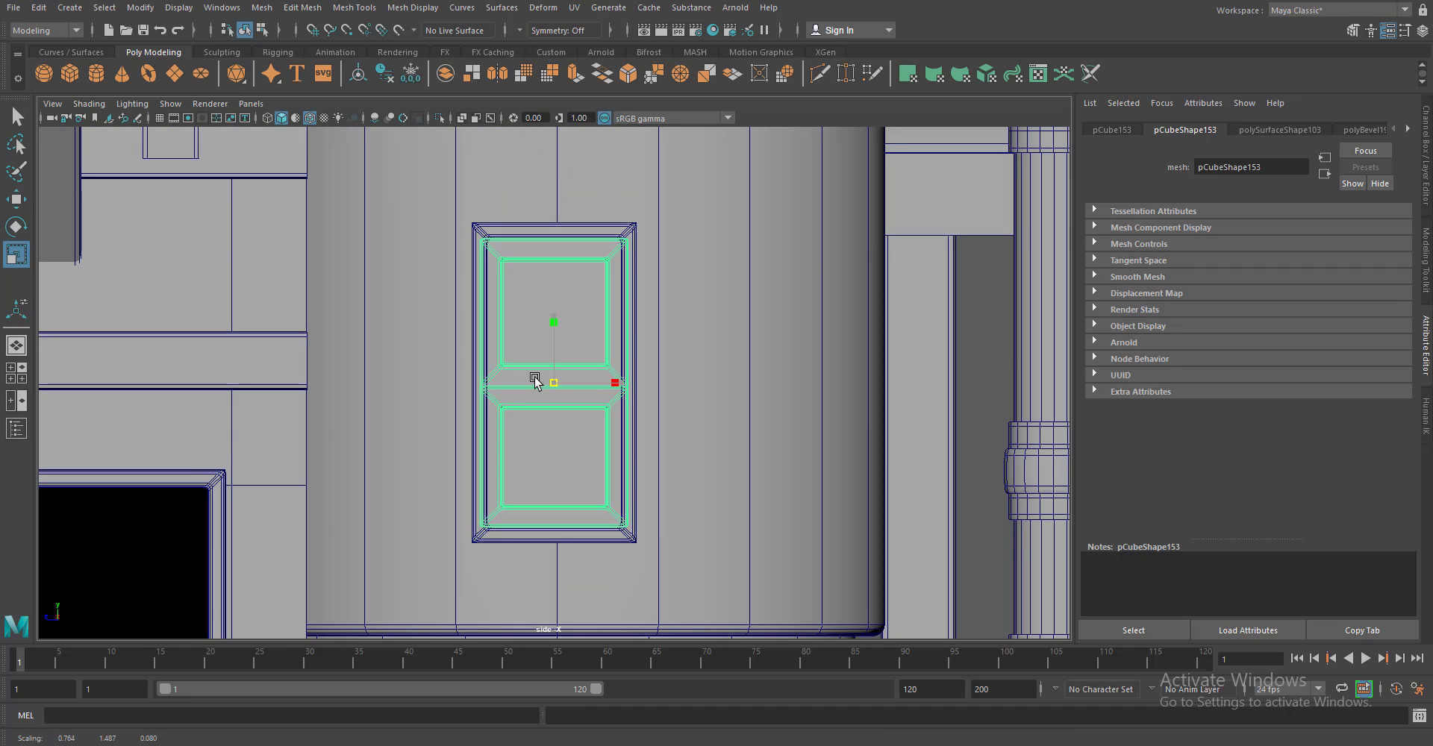
{"action": "left_click_drag", "start_coordinate": [605, 385], "coordinate": [556, 338]}
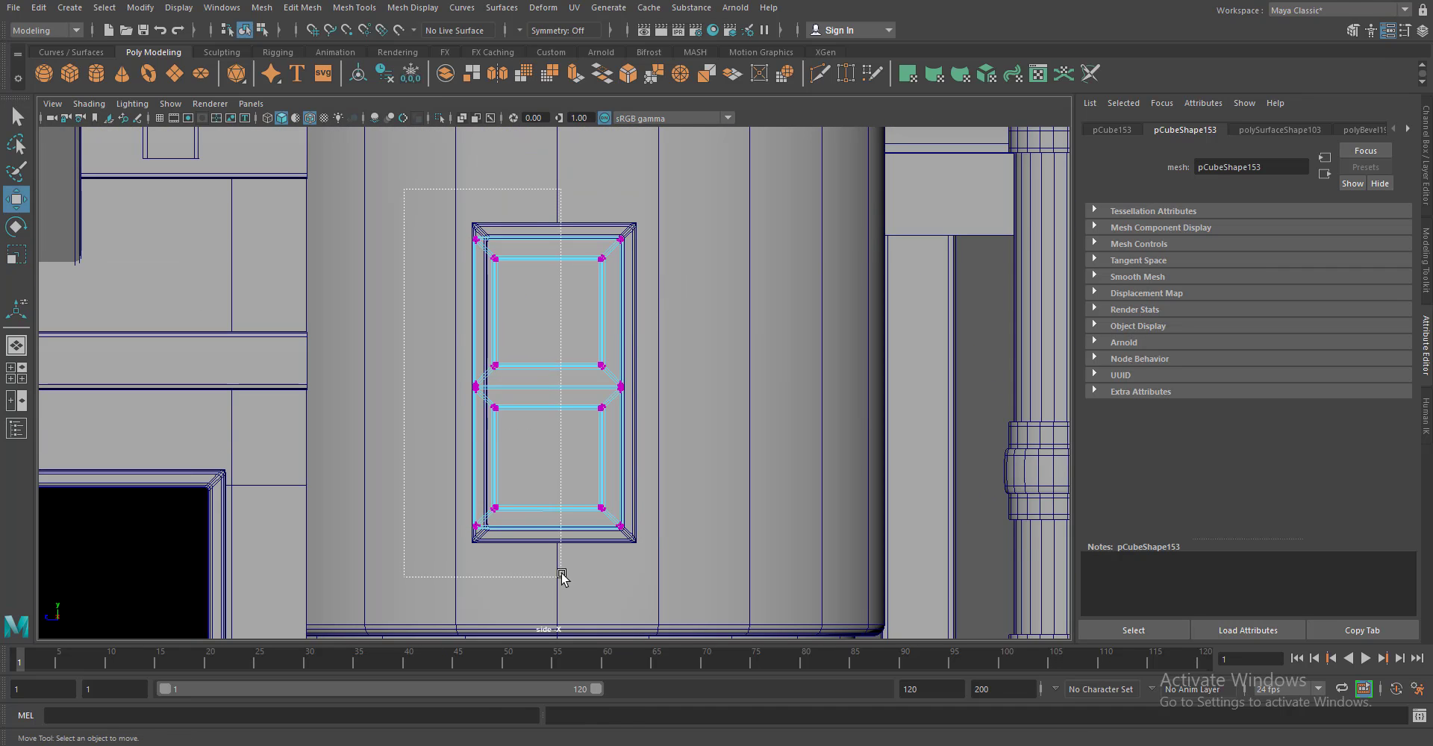
{"action": "left_click_drag", "start_coordinate": [561, 576], "coordinate": [561, 576]}
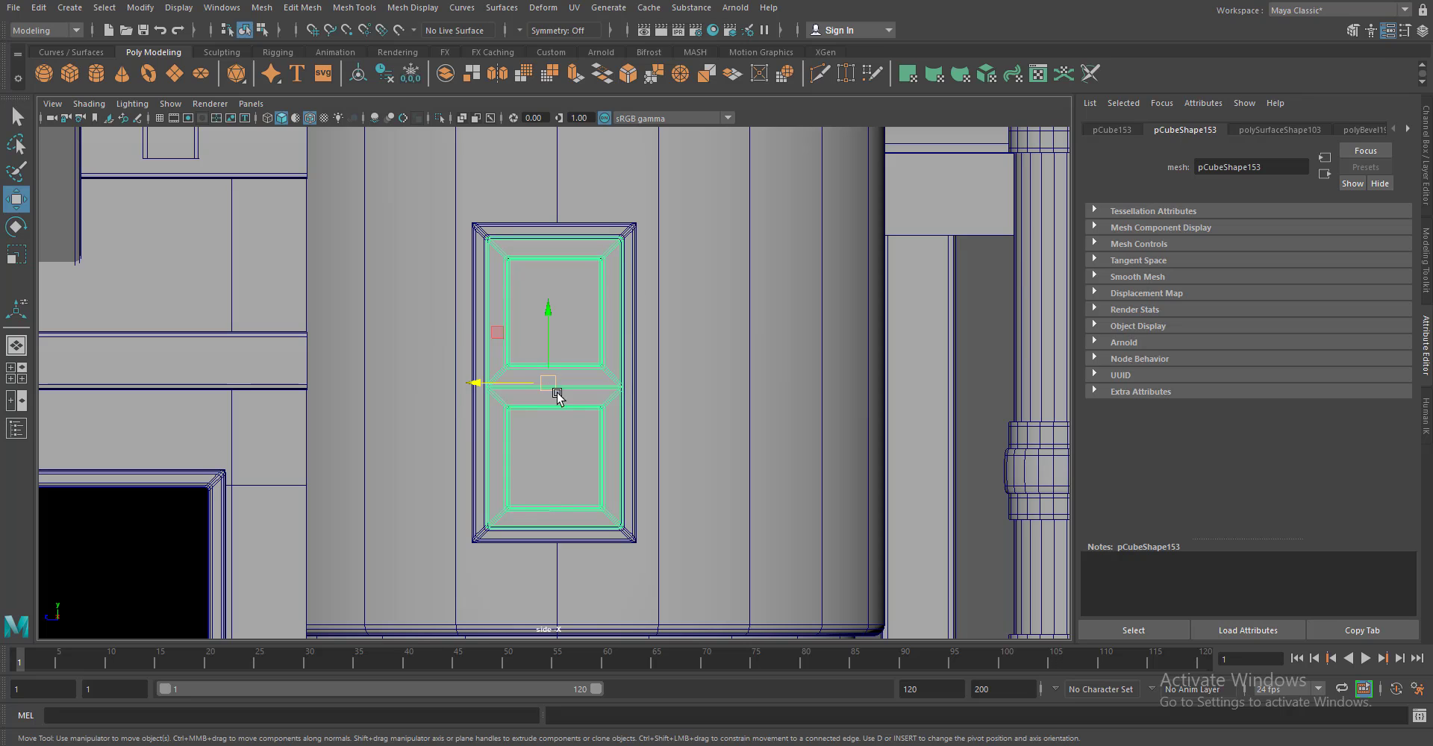
{"action": "left_click_drag", "start_coordinate": [634, 364], "coordinate": [612, 448]}
Duplicate the shutter, try moving and rotating the copy, then undo it
{"action": "key", "text": "f"}
{"action": "key", "text": "ctrl+d"}
{"action": "key", "text": "w"}
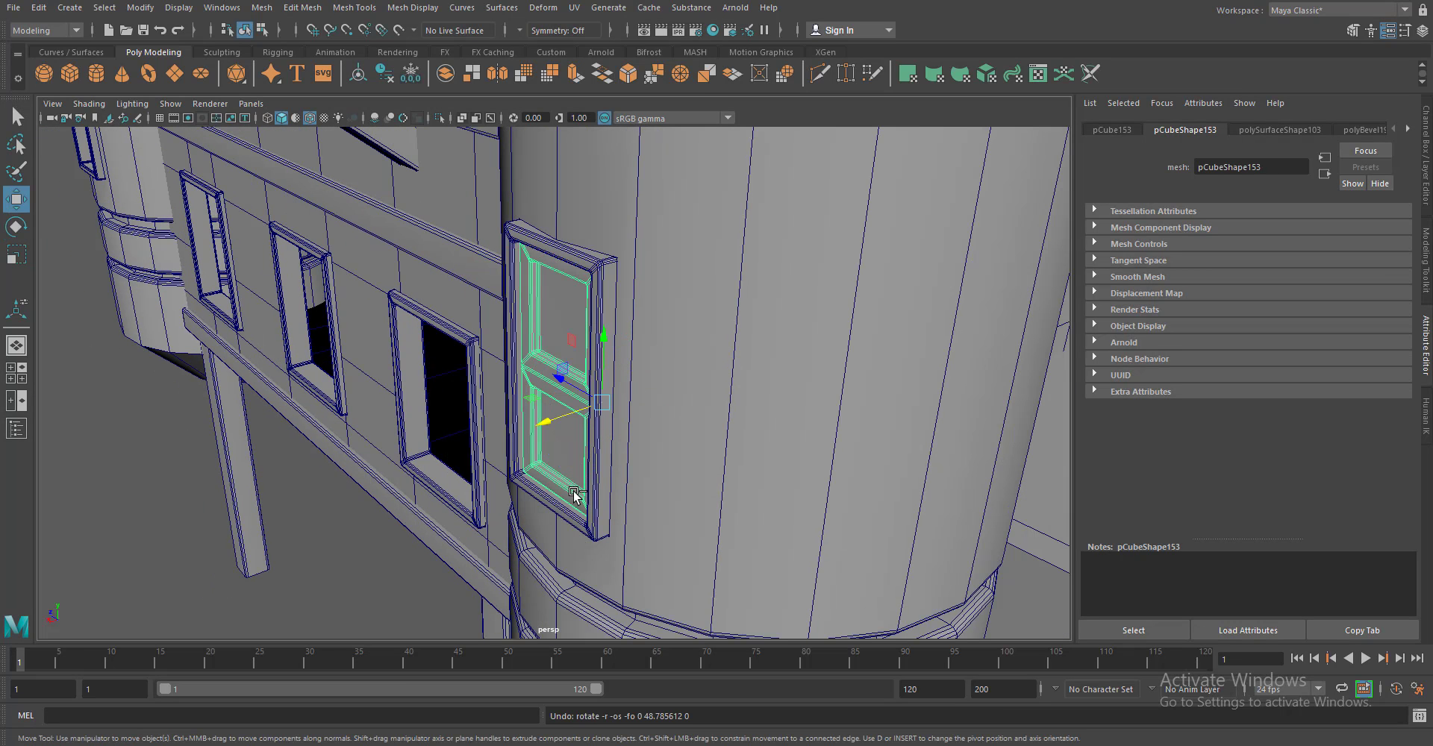
{"action": "left_click_drag", "start_coordinate": [612, 455], "coordinate": [463, 366]}
{"action": "key", "text": "ctrl+z"}
{"action": "key", "text": "e"}
{"action": "left_click_drag", "start_coordinate": [585, 425], "coordinate": [601, 439]}
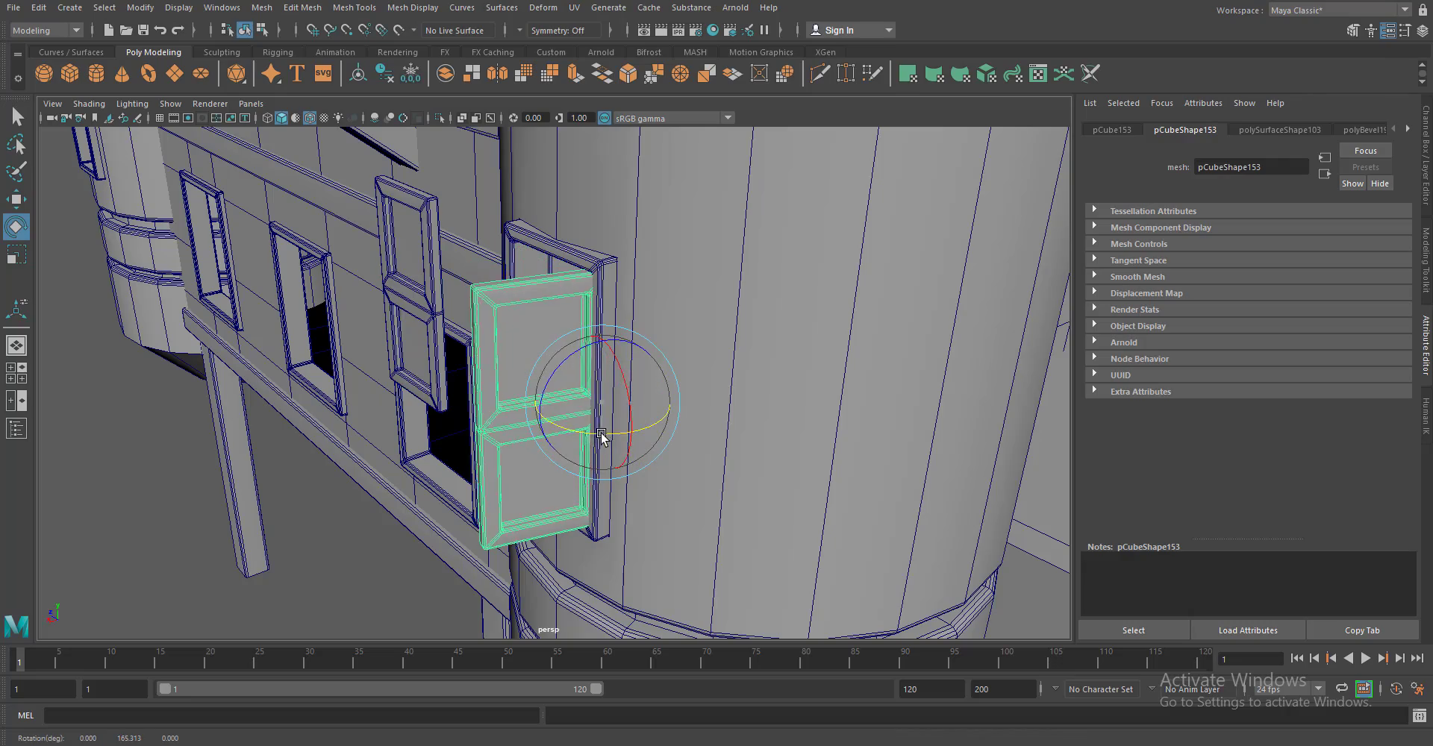
{"action": "scroll", "scroll_direction": "down", "scroll_amount": 3}
Set the door's Rotate Y to 90 in the Channel Box and move it toward the wall window
{"action": "key", "text": "ctrl+z"}
{"action": "key", "text": "f"}
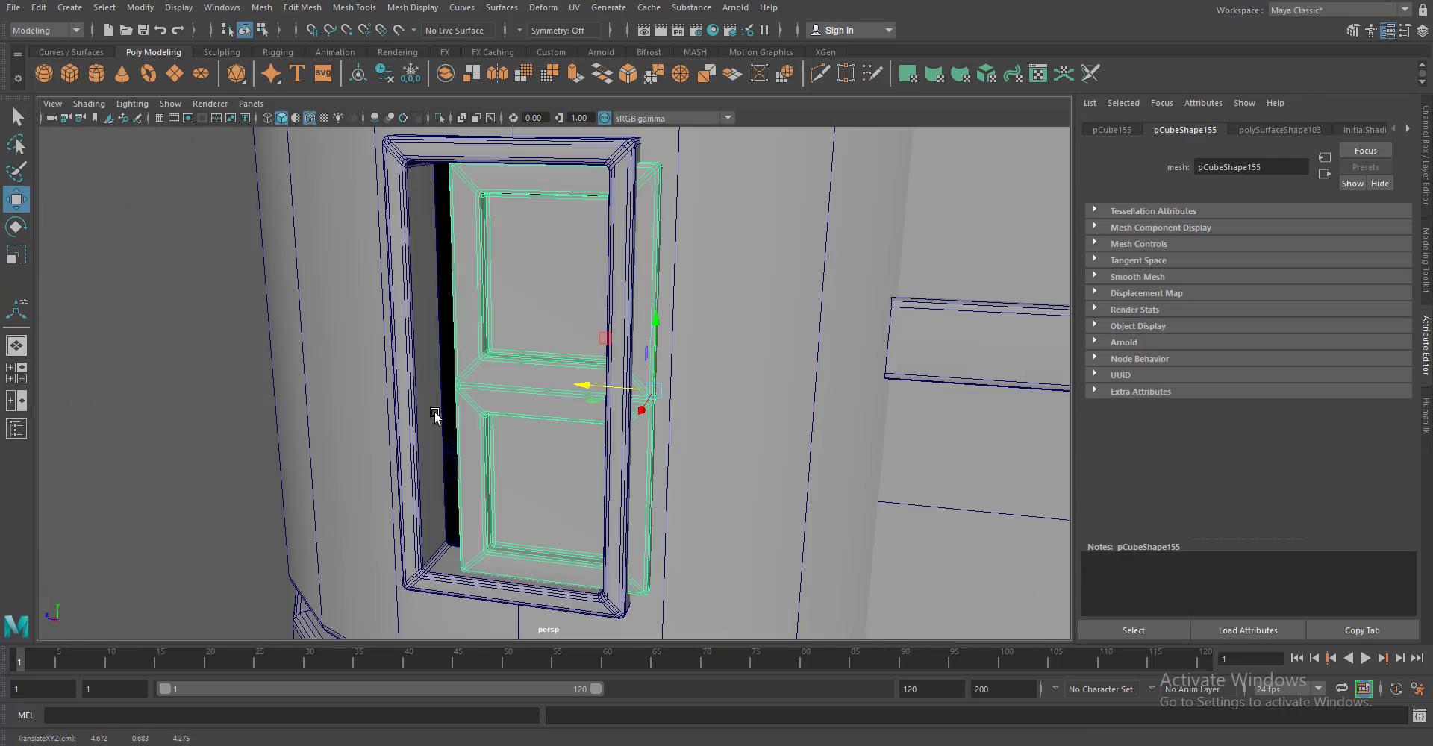
{"action": "left_click_drag", "start_coordinate": [590, 385], "coordinate": [567, 425]}
{"action": "key", "text": "w"}
{"action": "scroll", "scroll_direction": "down", "scroll_amount": 3}
{"action": "scroll", "scroll_direction": "up", "scroll_amount": 3}
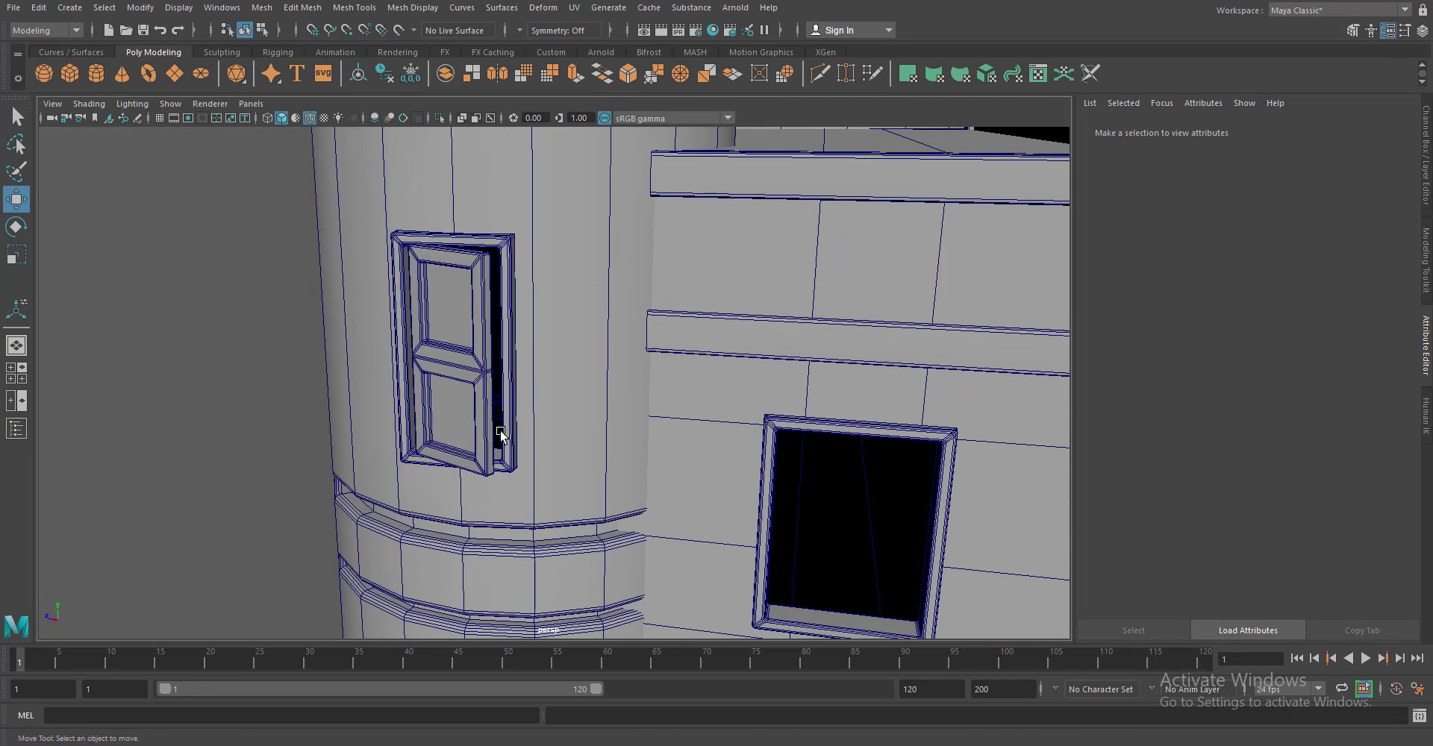
{"action": "left_click", "coordinate": [1427, 126]}
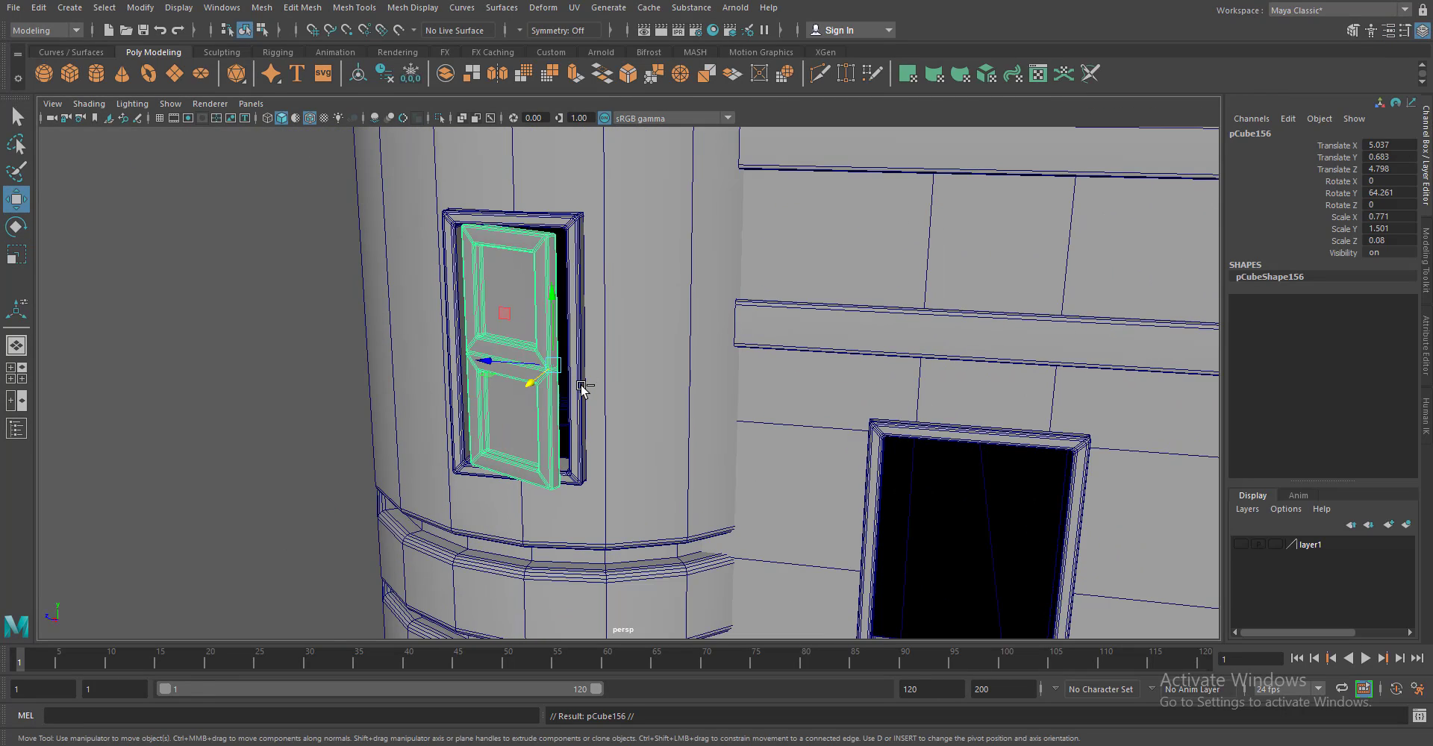
{"action": "left_click_drag", "start_coordinate": [488, 362], "coordinate": [554, 370]}
{"action": "type", "text": "90"}
{"action": "key", "text": "Return"}
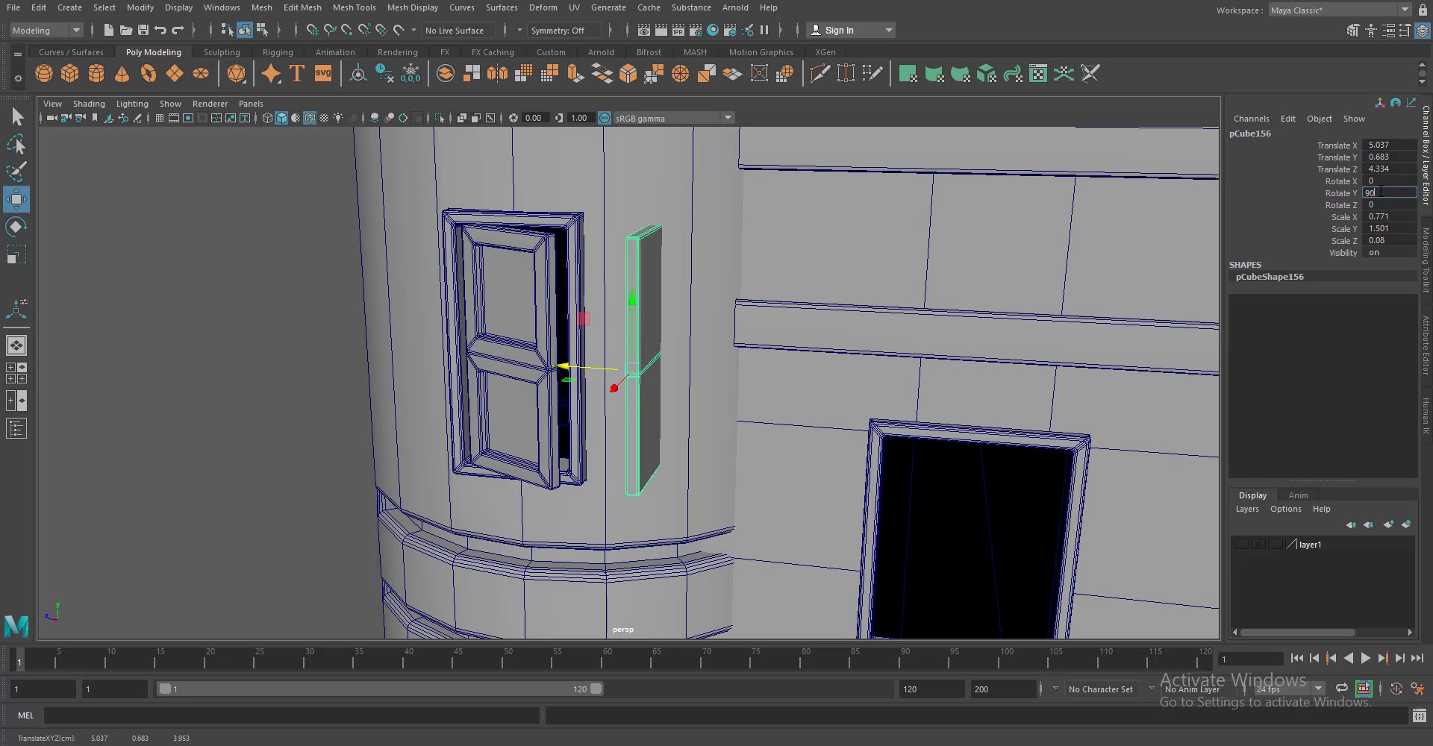
{"action": "key", "text": "Return"}
{"action": "left_click_drag", "start_coordinate": [736, 442], "coordinate": [1087, 391]}
{"action": "scroll", "scroll_direction": "down", "scroll_amount": 3}
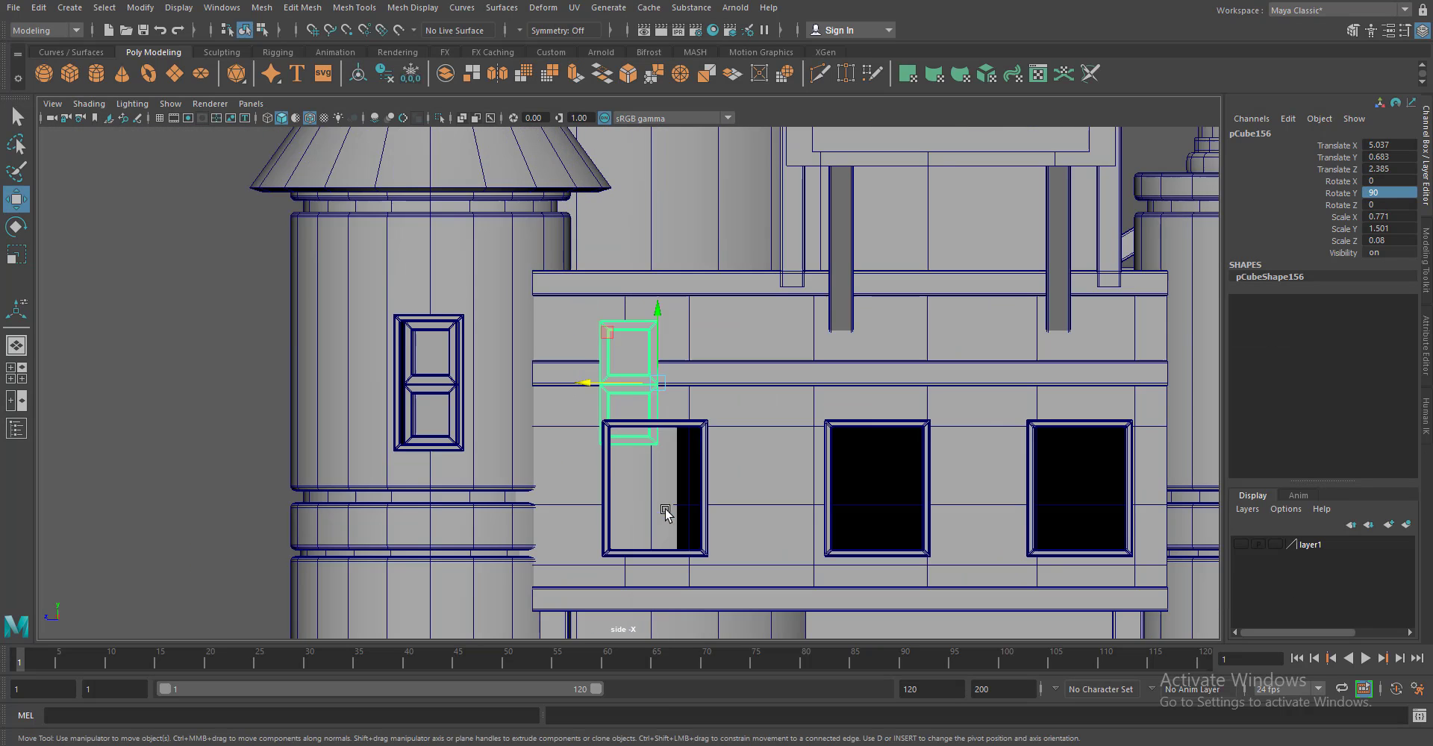
Move the door down into the window frame
{"action": "left_click", "coordinate": [665, 513]}
{"action": "scroll", "scroll_direction": "down", "scroll_amount": 3}
{"action": "scroll", "scroll_direction": "down", "scroll_amount": 3}
{"action": "scroll", "scroll_direction": "down", "scroll_amount": 3}
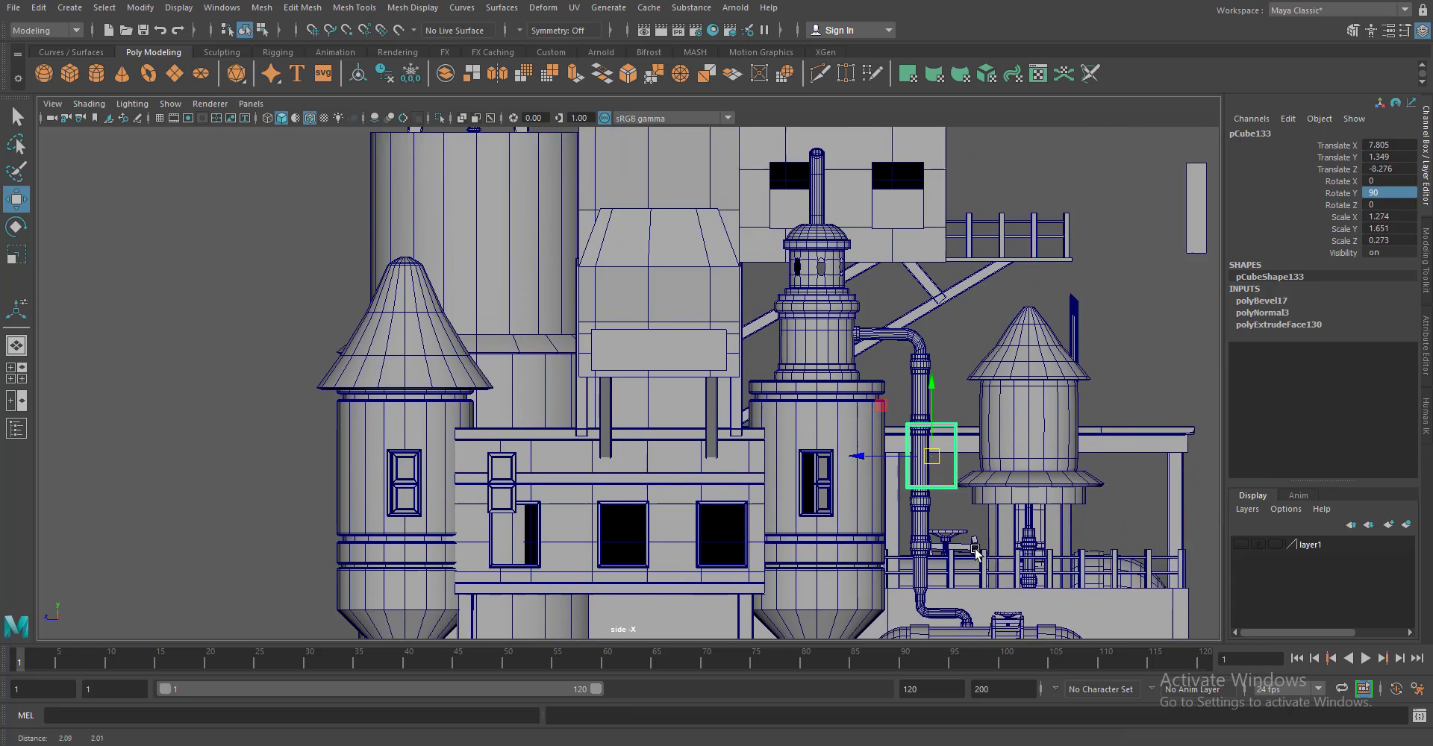
{"action": "left_click_drag", "start_coordinate": [963, 448], "coordinate": [1017, 466]}
{"action": "scroll", "scroll_direction": "up", "scroll_amount": 3}
{"action": "scroll", "scroll_direction": "up", "scroll_amount": 3}
{"action": "left_click", "coordinate": [631, 329]}
{"action": "left_click_drag", "start_coordinate": [631, 326], "coordinate": [534, 386]}
{"action": "scroll", "scroll_direction": "up", "scroll_amount": 3}
{"action": "scroll", "scroll_direction": "up", "scroll_amount": 3}
Duplicate the door as the other shutter half and edit both doors' vertices
{"action": "key", "text": "ctrl+d"}
{"action": "left_click_drag", "start_coordinate": [594, 246], "coordinate": [530, 240]}
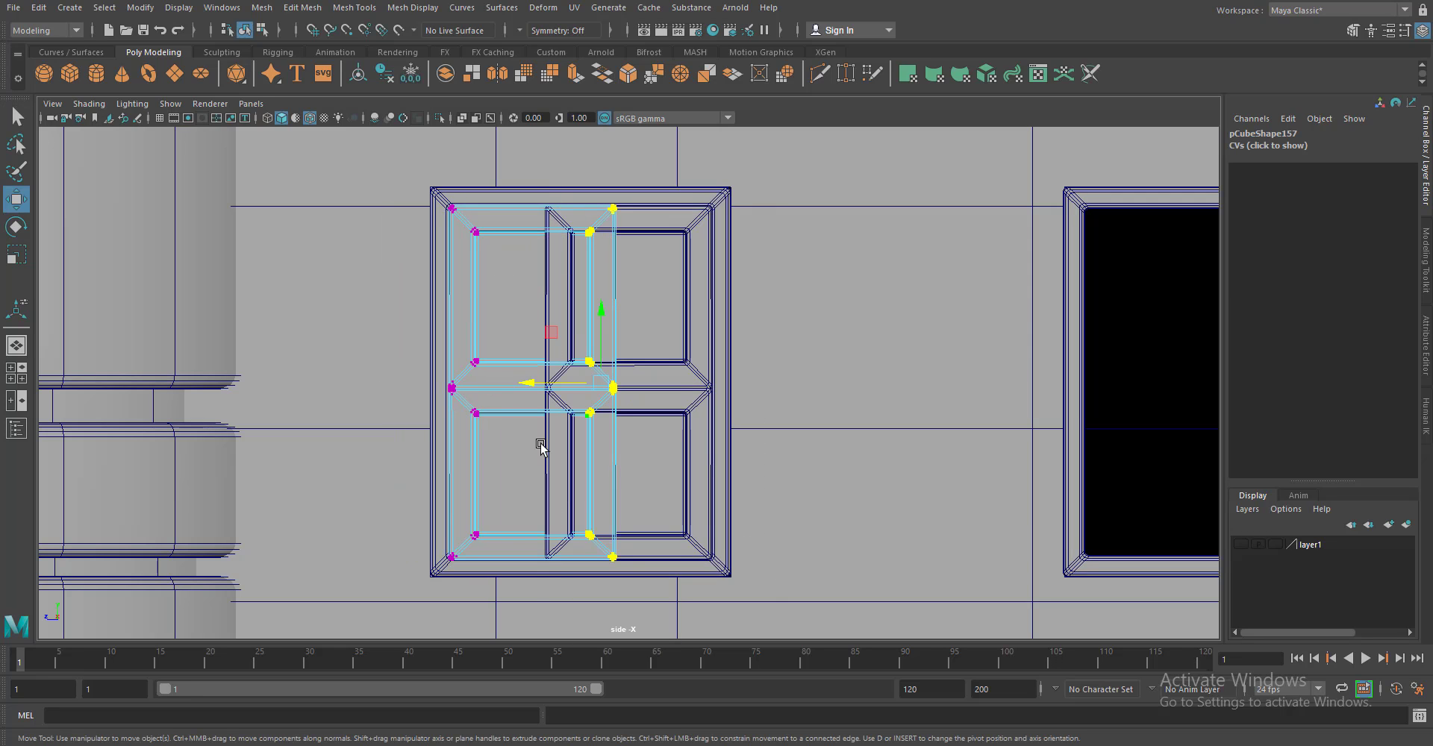
{"action": "left_click_drag", "start_coordinate": [649, 279], "coordinate": [578, 281]}
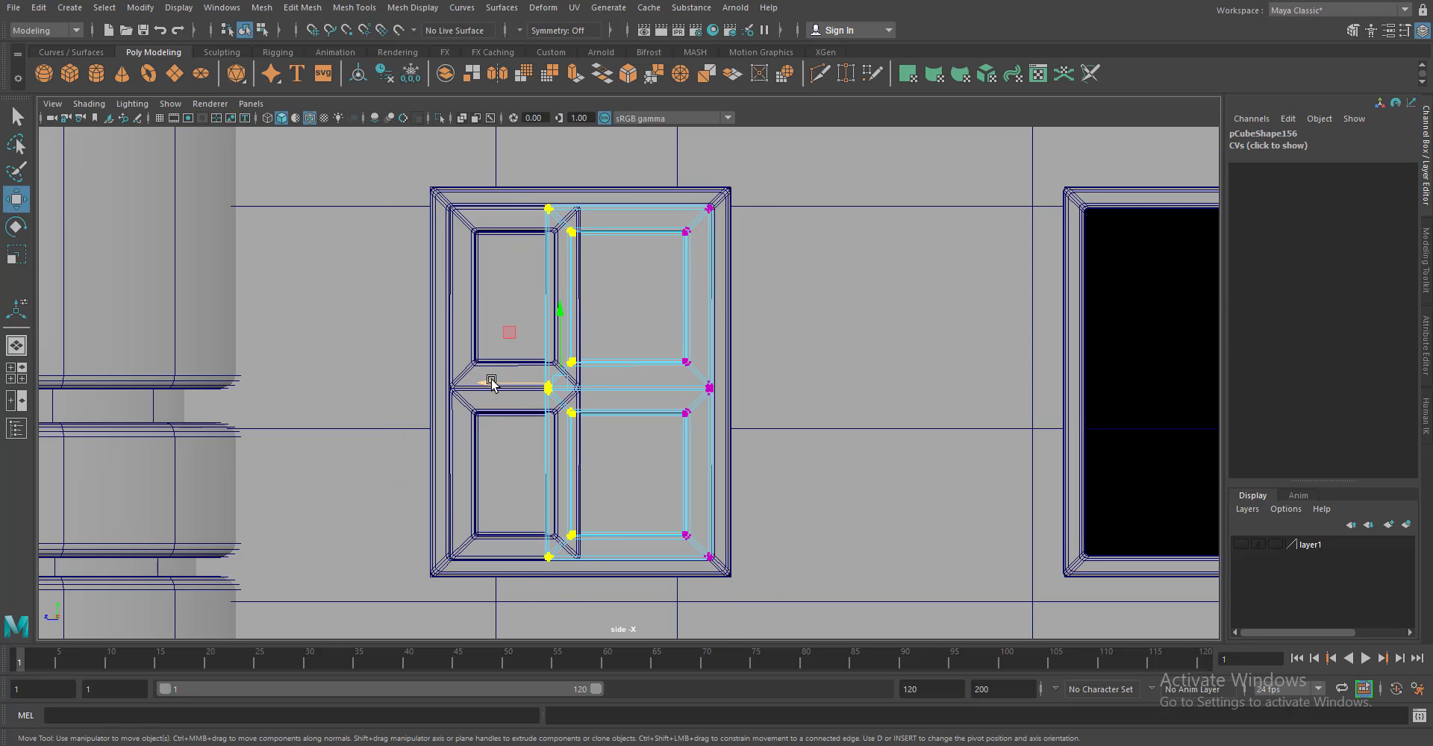
{"action": "left_click", "coordinate": [525, 393]}
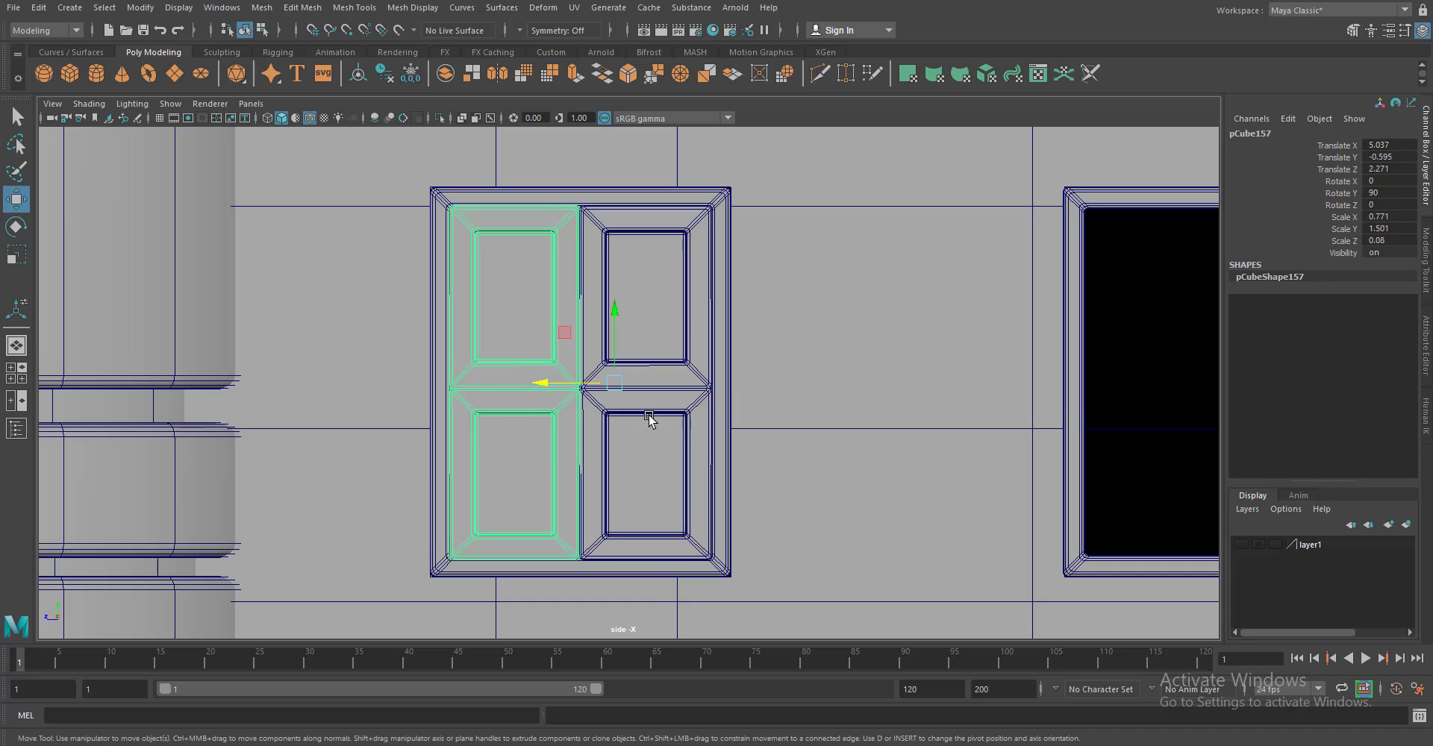
{"action": "left_click_drag", "start_coordinate": [657, 407], "coordinate": [761, 391]}
{"action": "scroll", "scroll_direction": "up", "scroll_amount": 3}
Rotate the pair of shutters partly open and select both doors
{"action": "left_click", "coordinate": [656, 427]}
{"action": "key", "text": "e"}
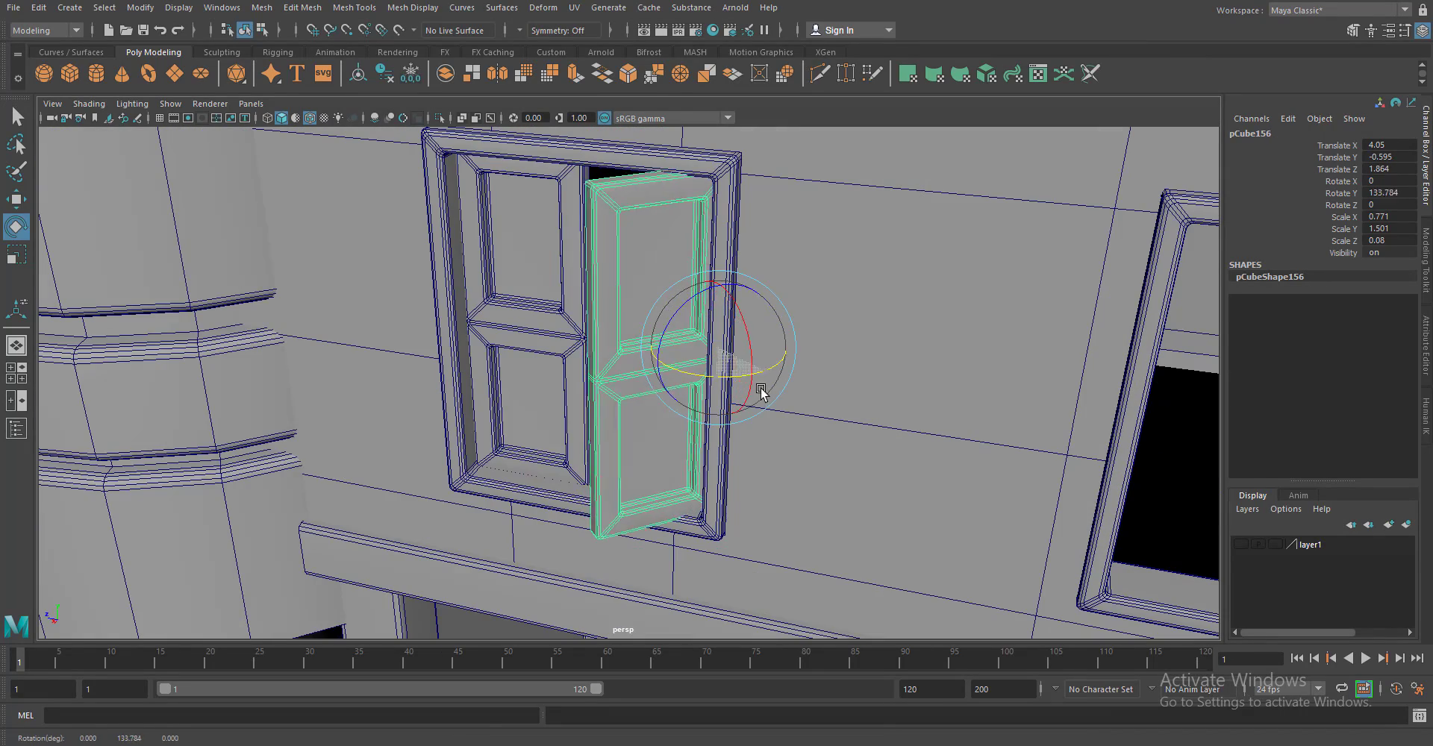
{"action": "left_click", "coordinate": [561, 377]}
{"action": "scroll", "scroll_direction": "down", "scroll_amount": 3}
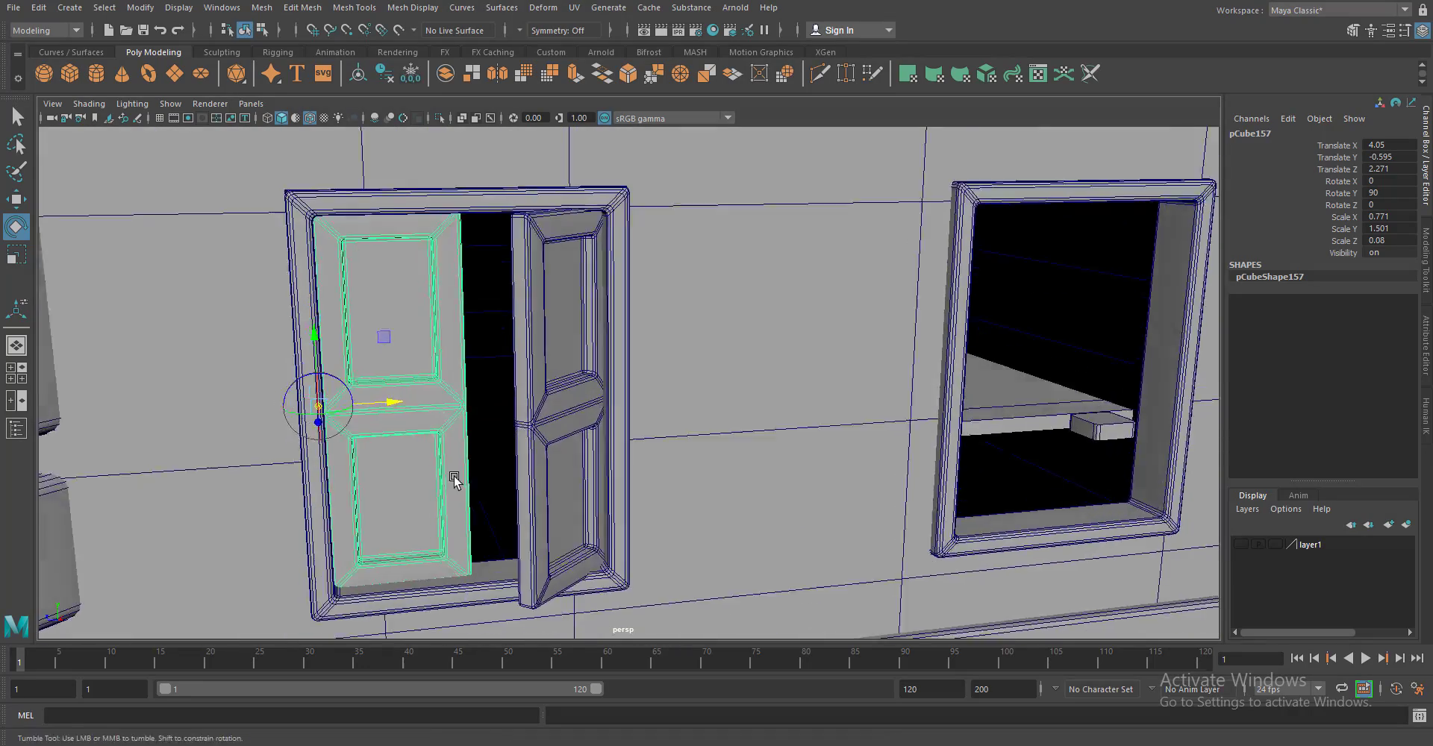
{"action": "scroll", "scroll_direction": "up", "scroll_amount": 3}
{"action": "left_click_drag", "start_coordinate": [474, 384], "coordinate": [818, 508]}
{"action": "scroll", "scroll_direction": "up", "scroll_amount": 3}
{"action": "left_click", "coordinate": [561, 440]}
Copy both shutters into the right-hand window
{"action": "key", "text": "w"}
{"action": "key", "text": "ctrl+d"}
{"action": "key", "text": "ctrl+d"}
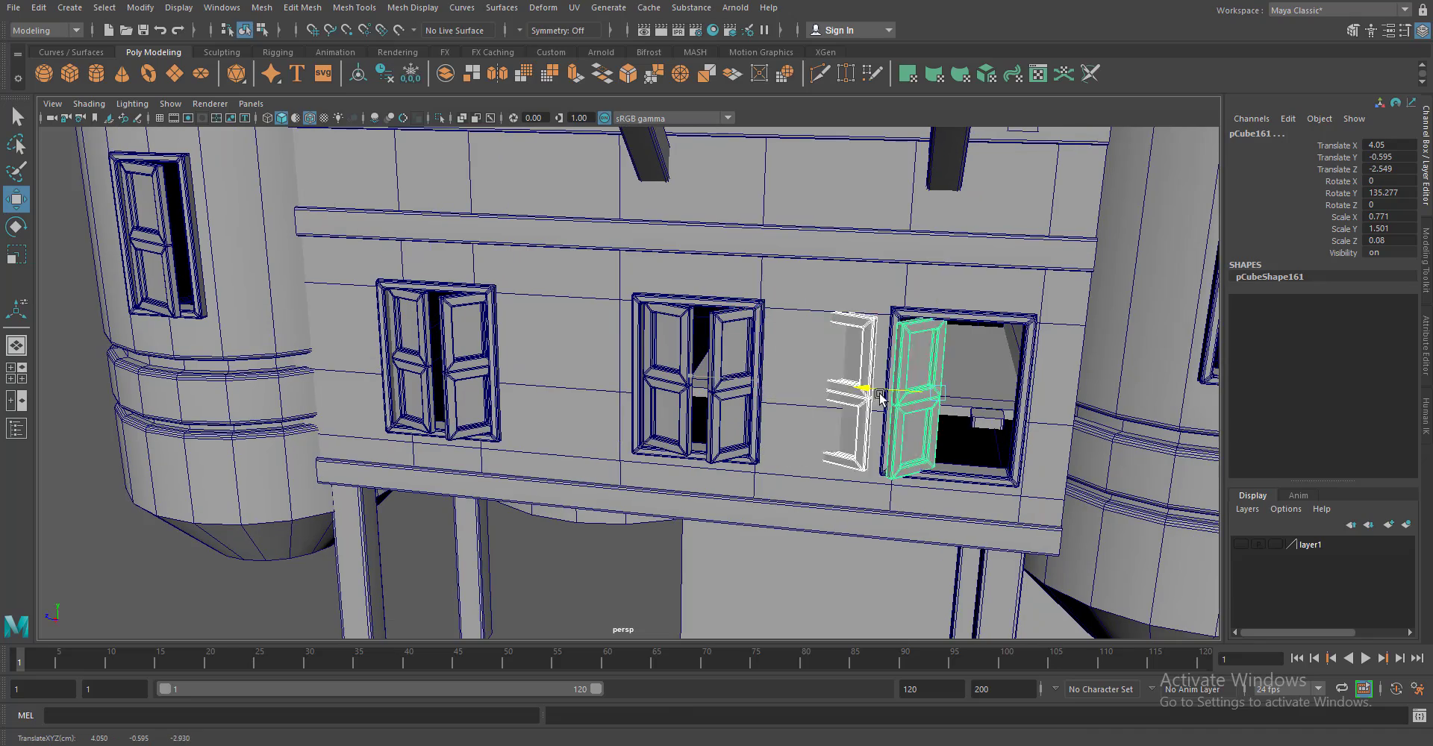
{"action": "left_click_drag", "start_coordinate": [851, 388], "coordinate": [747, 497]}
{"action": "left_click", "coordinate": [853, 415]}
{"action": "key", "text": "e"}
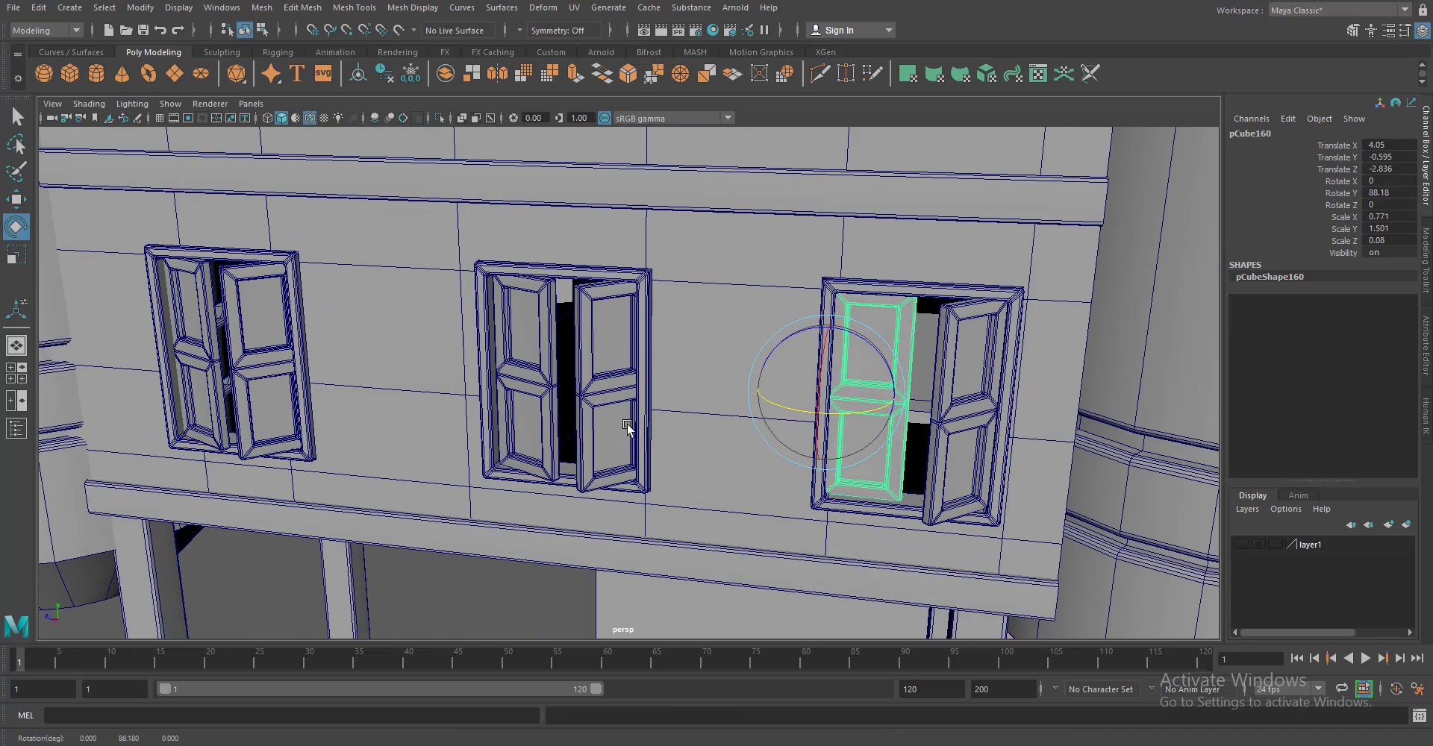
{"action": "key", "text": "ctrl+z"}
{"action": "key", "text": "ctrl+z"}
{"action": "key", "text": "ctrl+z"}
{"action": "key", "text": "ctrl+z"}
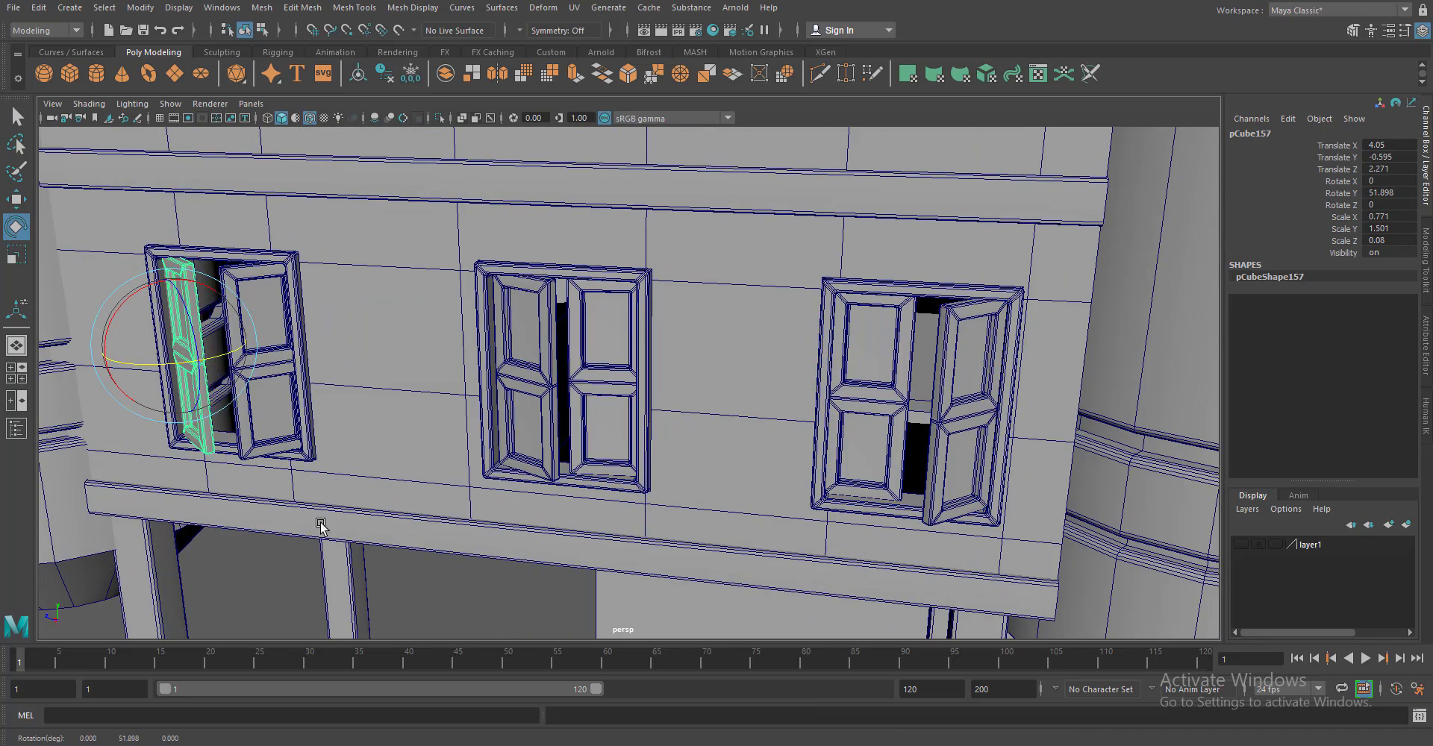
{"action": "left_click_drag", "start_coordinate": [791, 508], "coordinate": [608, 657]}
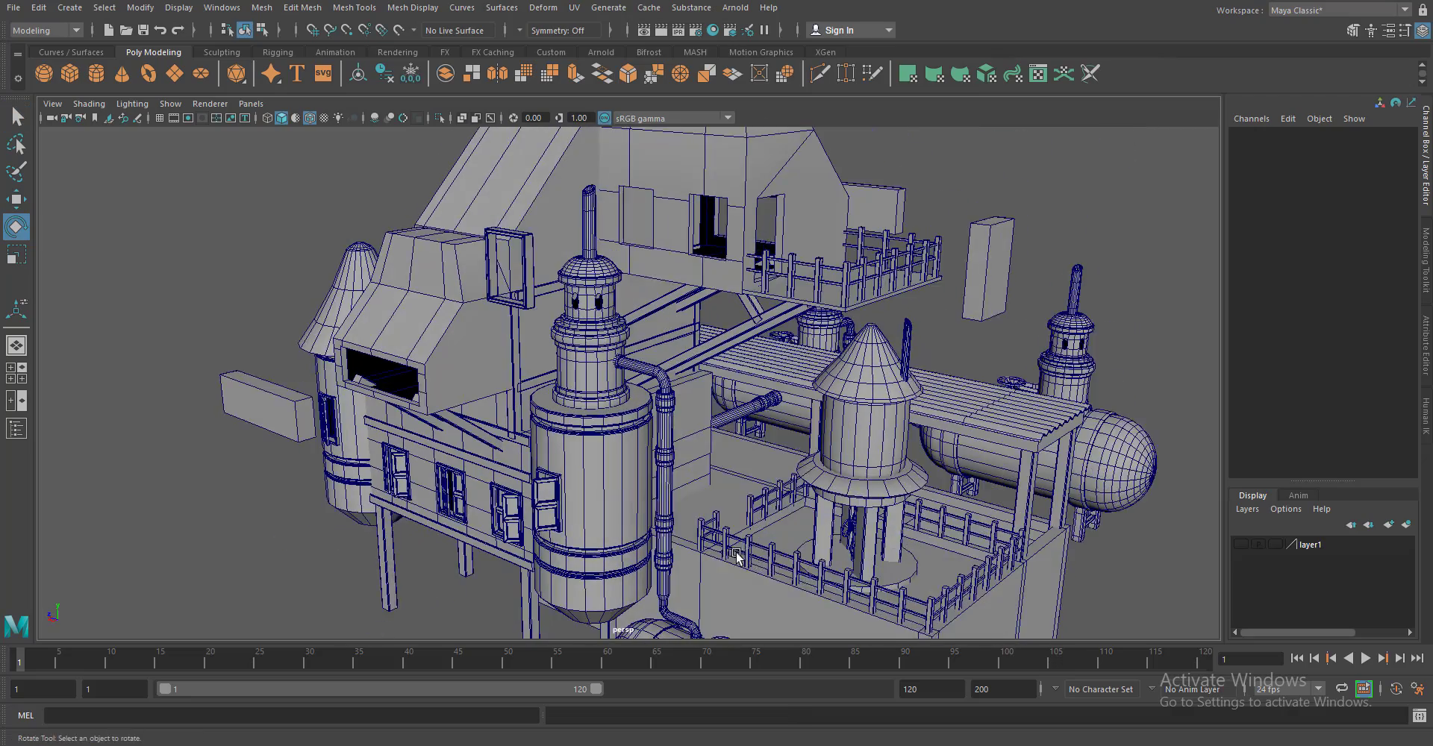
Hollow the sign by deleting its front face, extruding a thickness, reversing normals and bevelling
{"action": "scroll", "scroll_direction": "up", "scroll_amount": 3}
{"action": "left_click_drag", "start_coordinate": [459, 549], "coordinate": [480, 440]}
{"action": "left_click_drag", "start_coordinate": [480, 440], "coordinate": [377, 459]}
{"action": "left_click", "coordinate": [473, 441]}
{"action": "key", "text": "Delete"}
{"action": "key", "text": "r"}
{"action": "key", "text": "ctrl+e"}
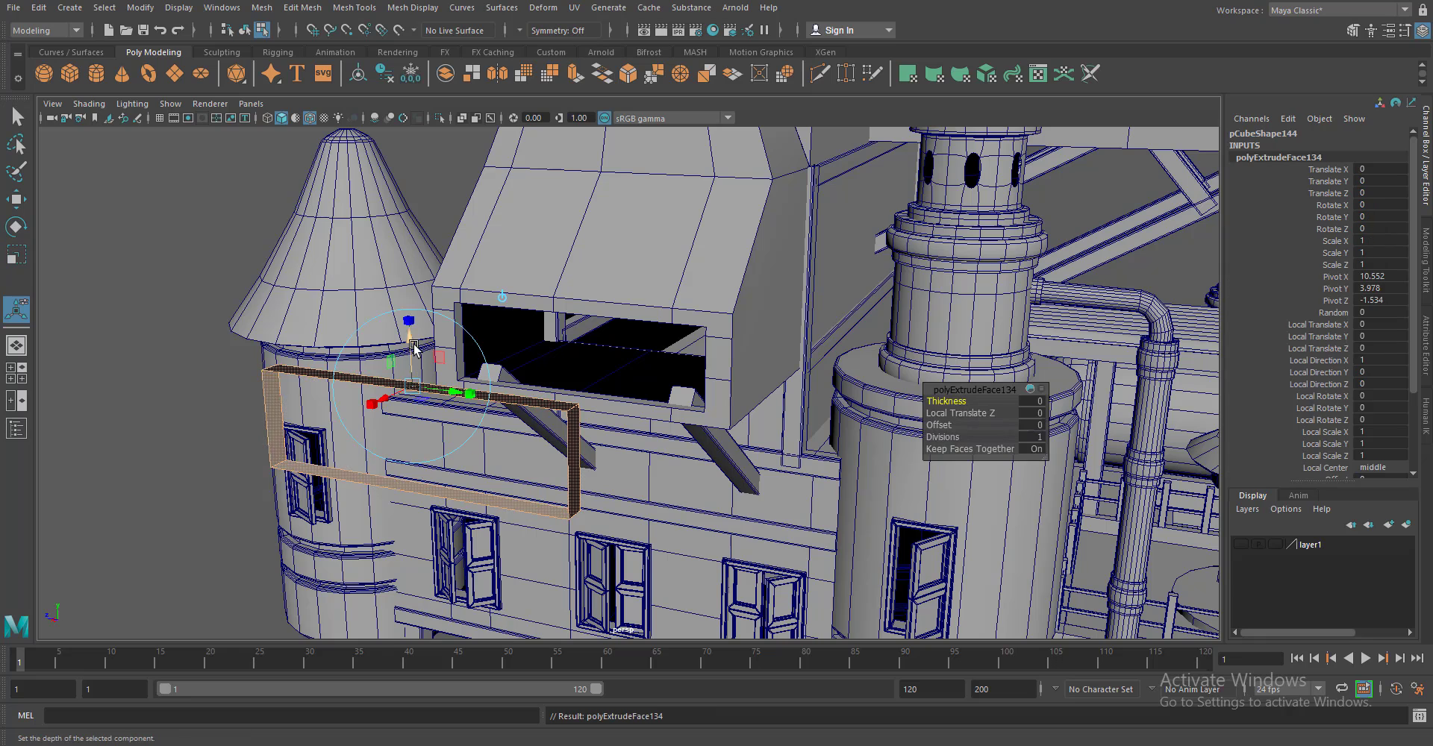
{"action": "left_click_drag", "start_coordinate": [410, 366], "coordinate": [414, 350]}
{"action": "left_click", "coordinate": [412, 7]}
{"action": "left_click", "coordinate": [418, 74]}
{"action": "left_click", "coordinate": [627, 75]}
{"action": "key", "text": "f"}
{"action": "key", "text": "w"}
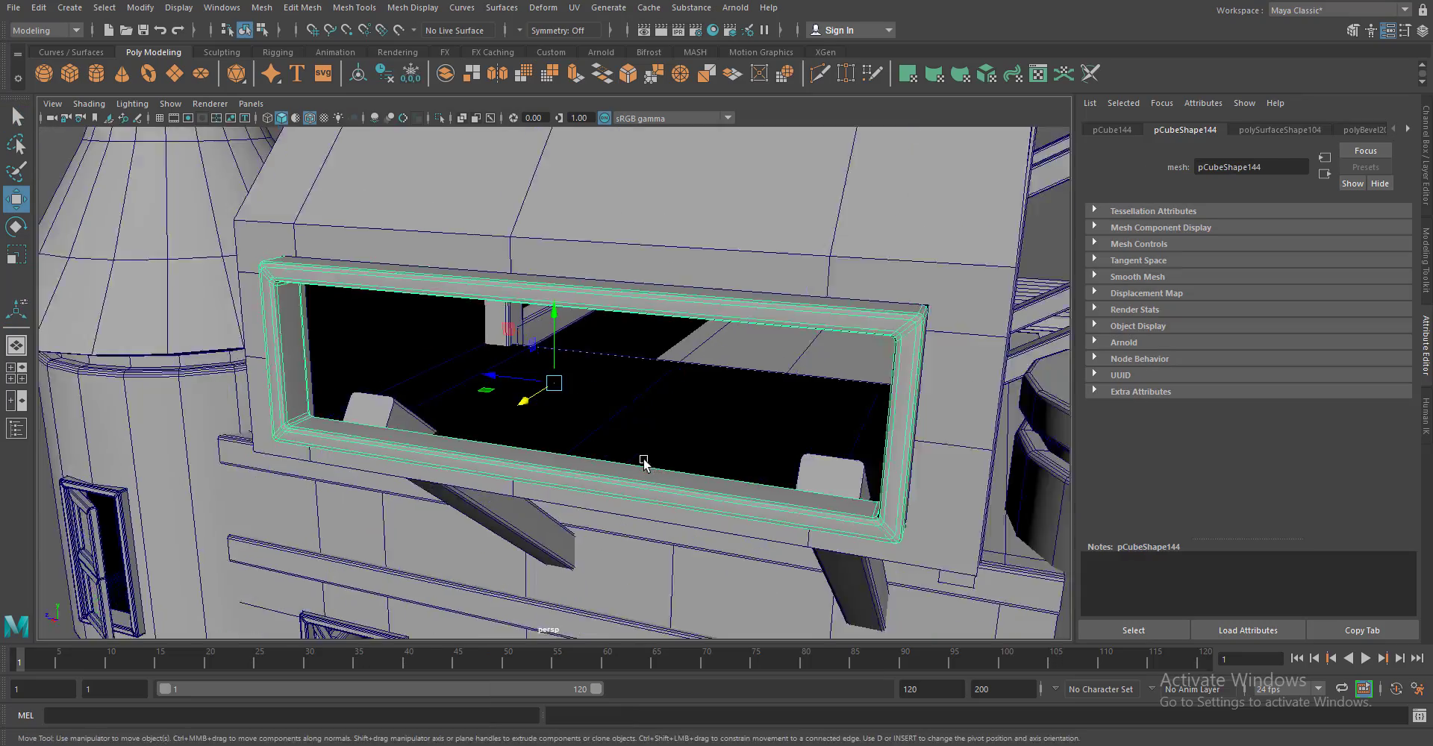
Select a pillar and move it toward the window opening as the first bar
{"action": "scroll", "scroll_direction": "down", "scroll_amount": 3}
{"action": "scroll", "scroll_direction": "down", "scroll_amount": 3}
{"action": "left_click", "coordinate": [612, 486]}
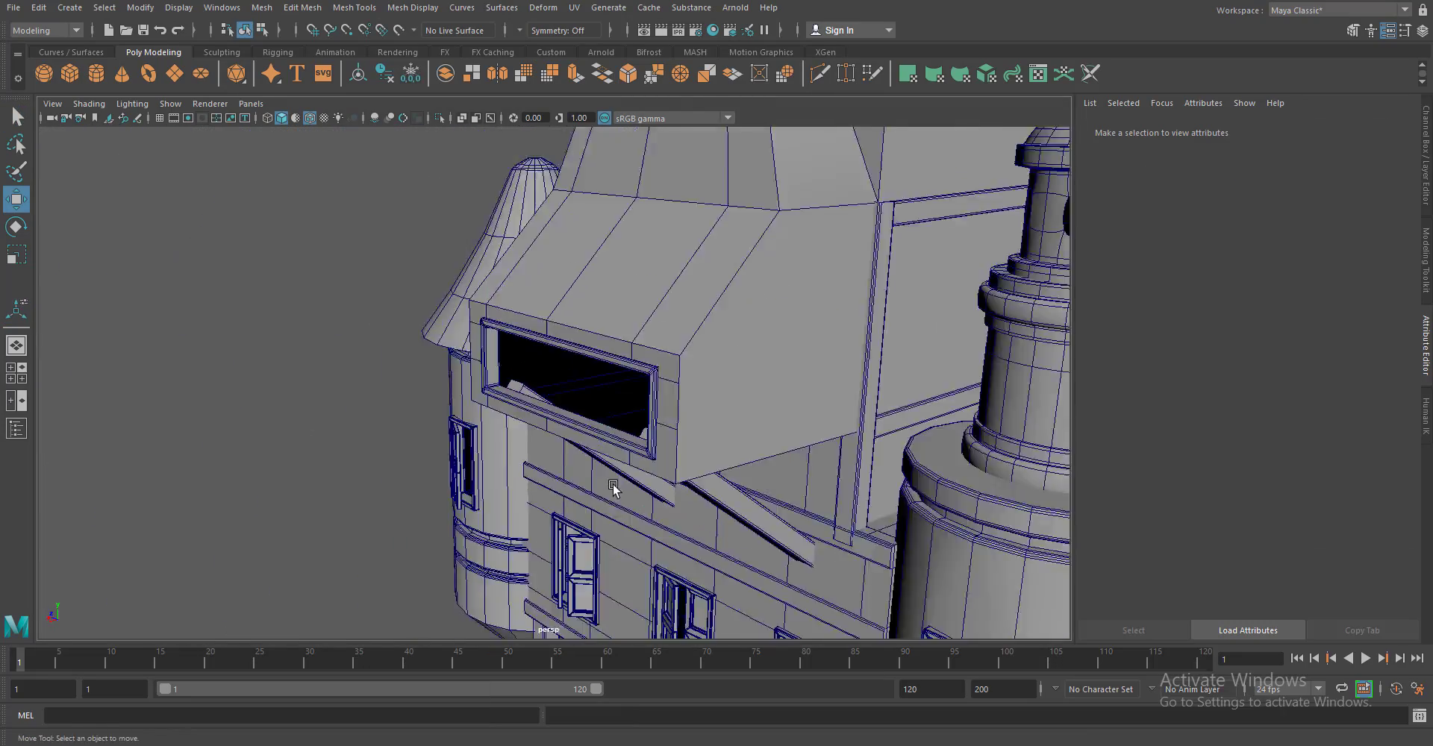
{"action": "scroll", "scroll_direction": "down", "scroll_amount": 3}
{"action": "left_click", "coordinate": [728, 463]}
{"action": "left_click_drag", "start_coordinate": [704, 493], "coordinate": [558, 558]}
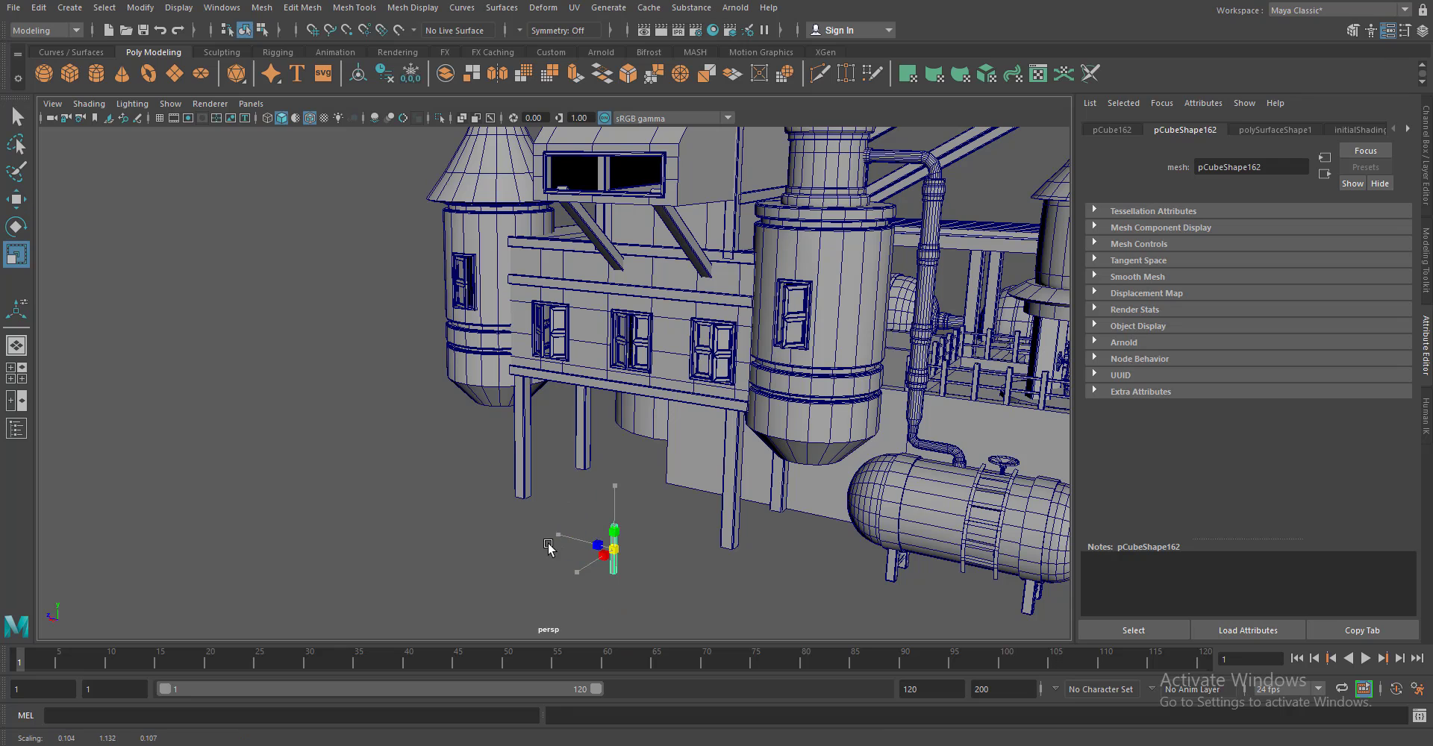
{"action": "key", "text": "space"}
{"action": "key", "text": "a"}
{"action": "key", "text": "f"}
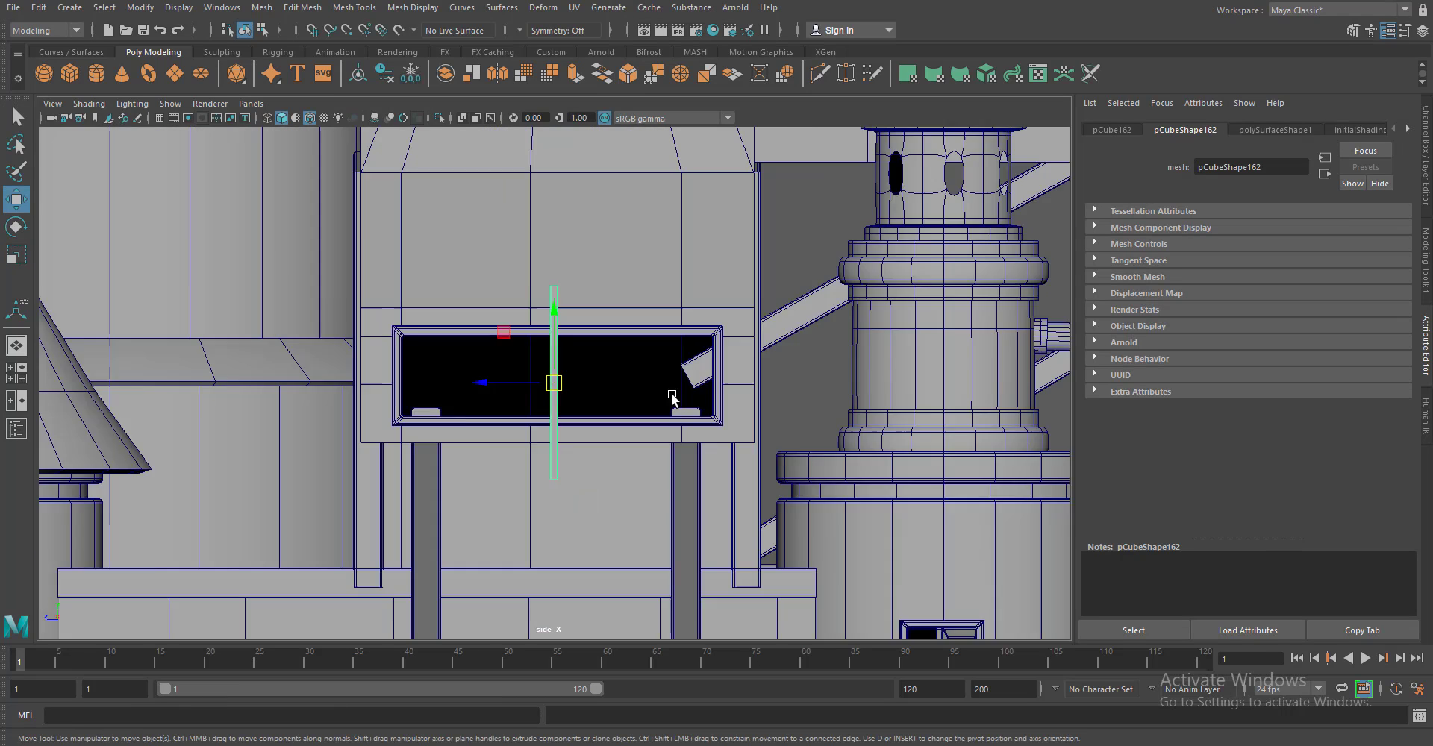
{"action": "scroll", "scroll_direction": "up", "scroll_amount": 3}
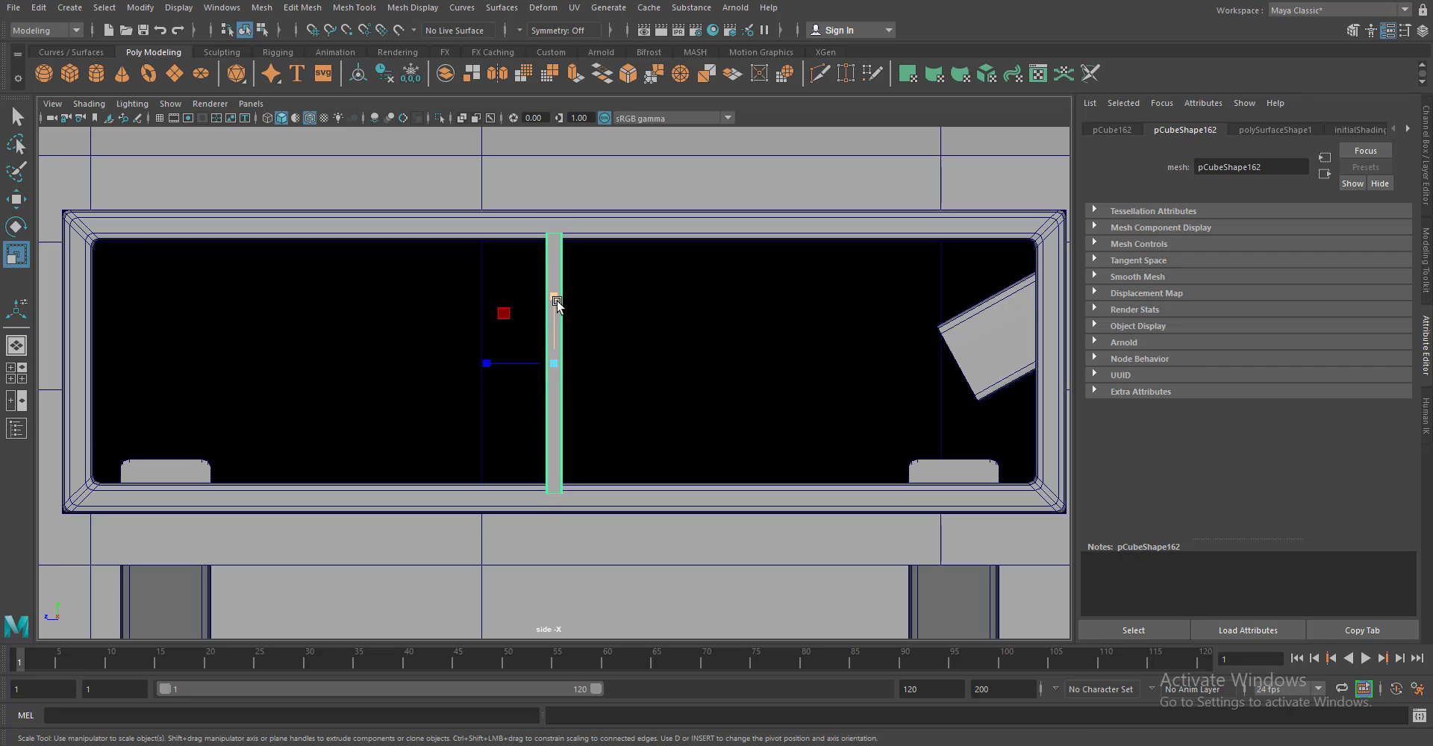
Place the bar at the opening's left side and duplicate it into evenly spaced vertical bars
{"action": "left_click_drag", "start_coordinate": [487, 364], "coordinate": [144, 418]}
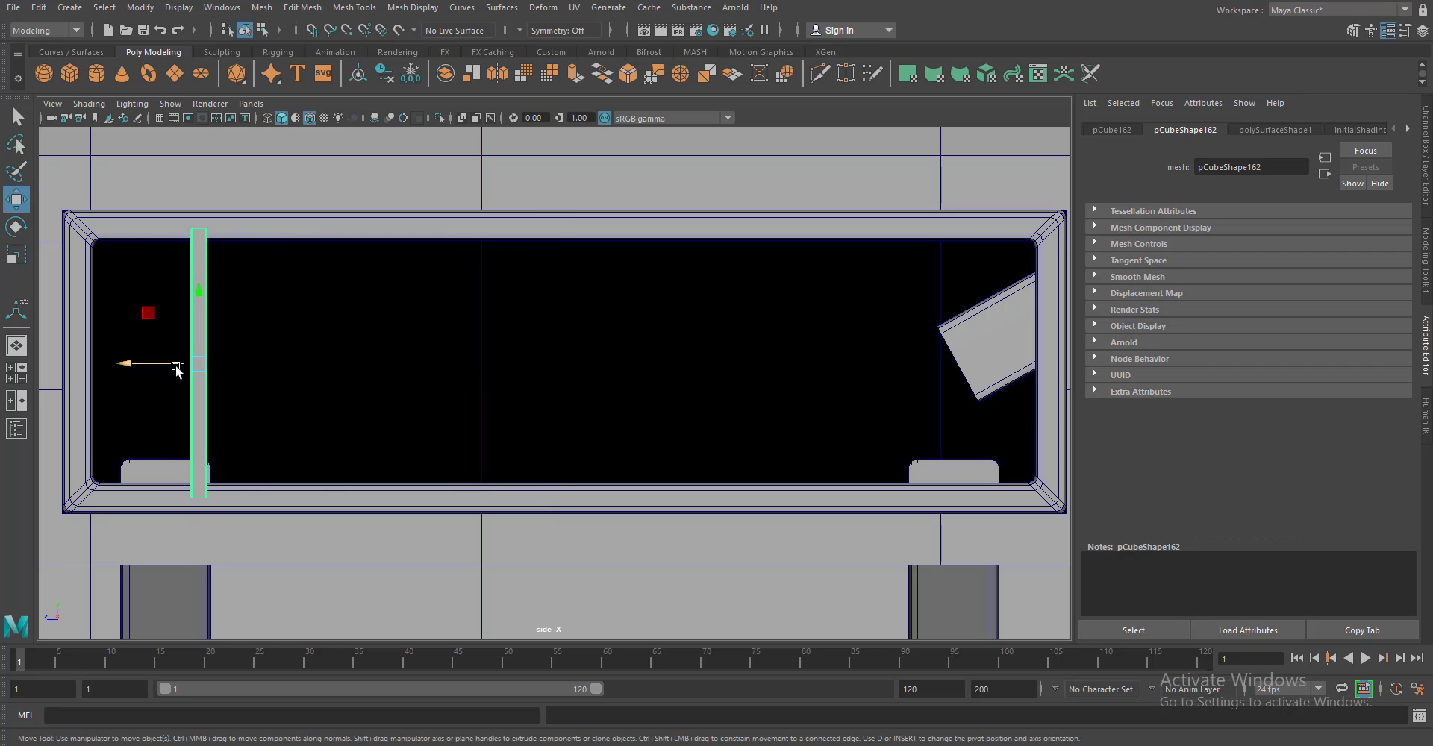
{"action": "left_click_drag", "start_coordinate": [176, 368], "coordinate": [171, 368]}
{"action": "key", "text": "ctrl+d"}
{"action": "left_click", "coordinate": [125, 376]}
{"action": "left_click", "coordinate": [39, 8]}
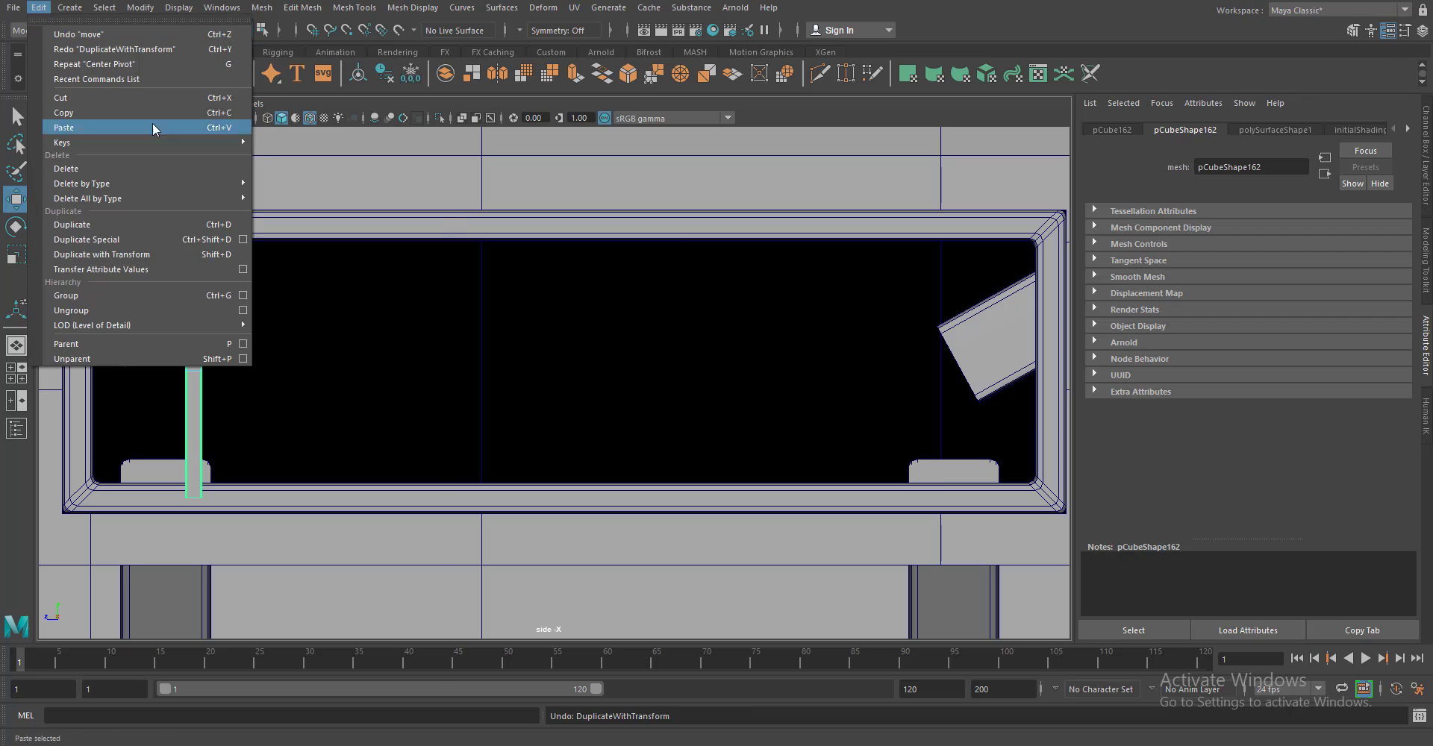
{"action": "left_click", "coordinate": [293, 308]}
{"action": "key", "text": "shift+d"}
{"action": "key", "text": "shift+d"}
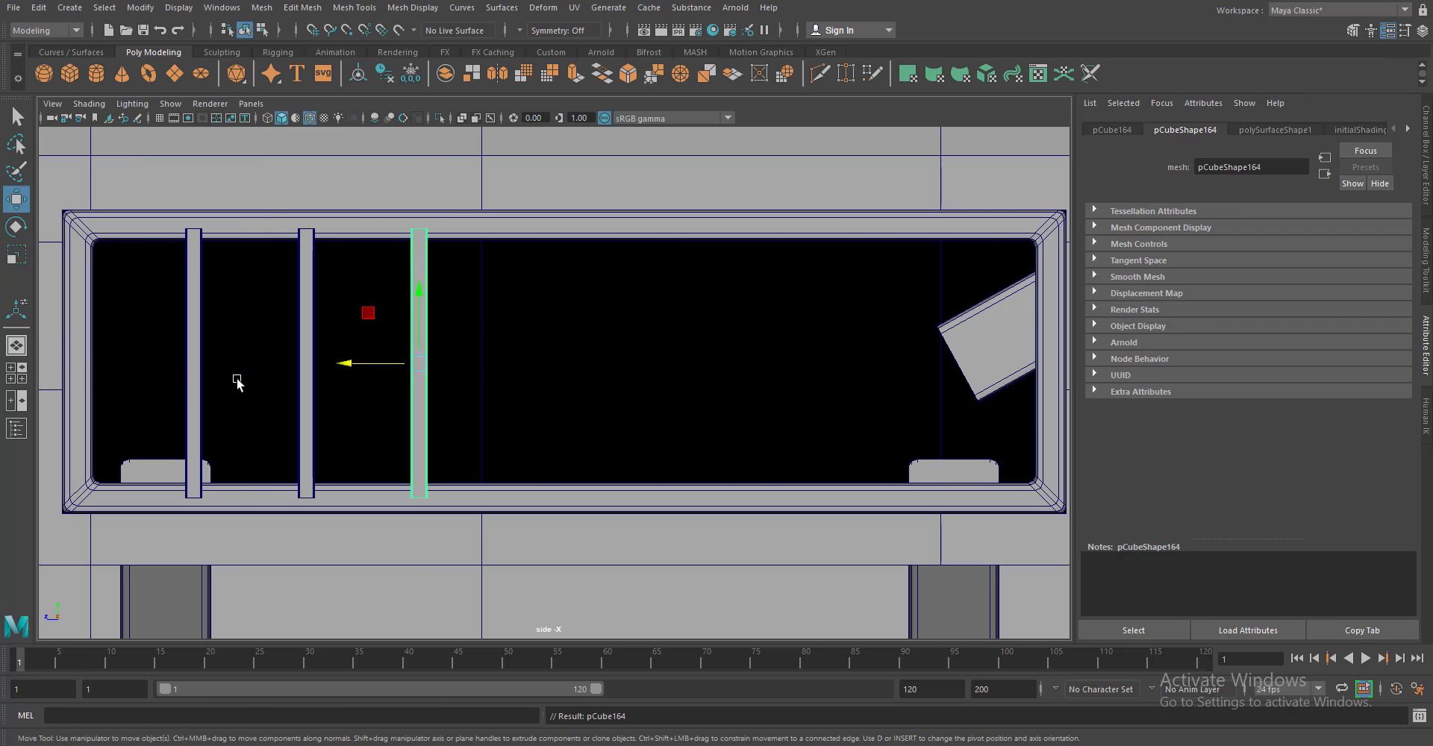
{"action": "key", "text": "shift+d"}
{"action": "key", "text": "shift+d"}
{"action": "key", "text": "shift+d"}
Turn one bar into a horizontal crossbar and combine all bars into pCube171
{"action": "left_click_drag", "start_coordinate": [532, 367], "coordinate": [744, 364]}
{"action": "key", "text": "r"}
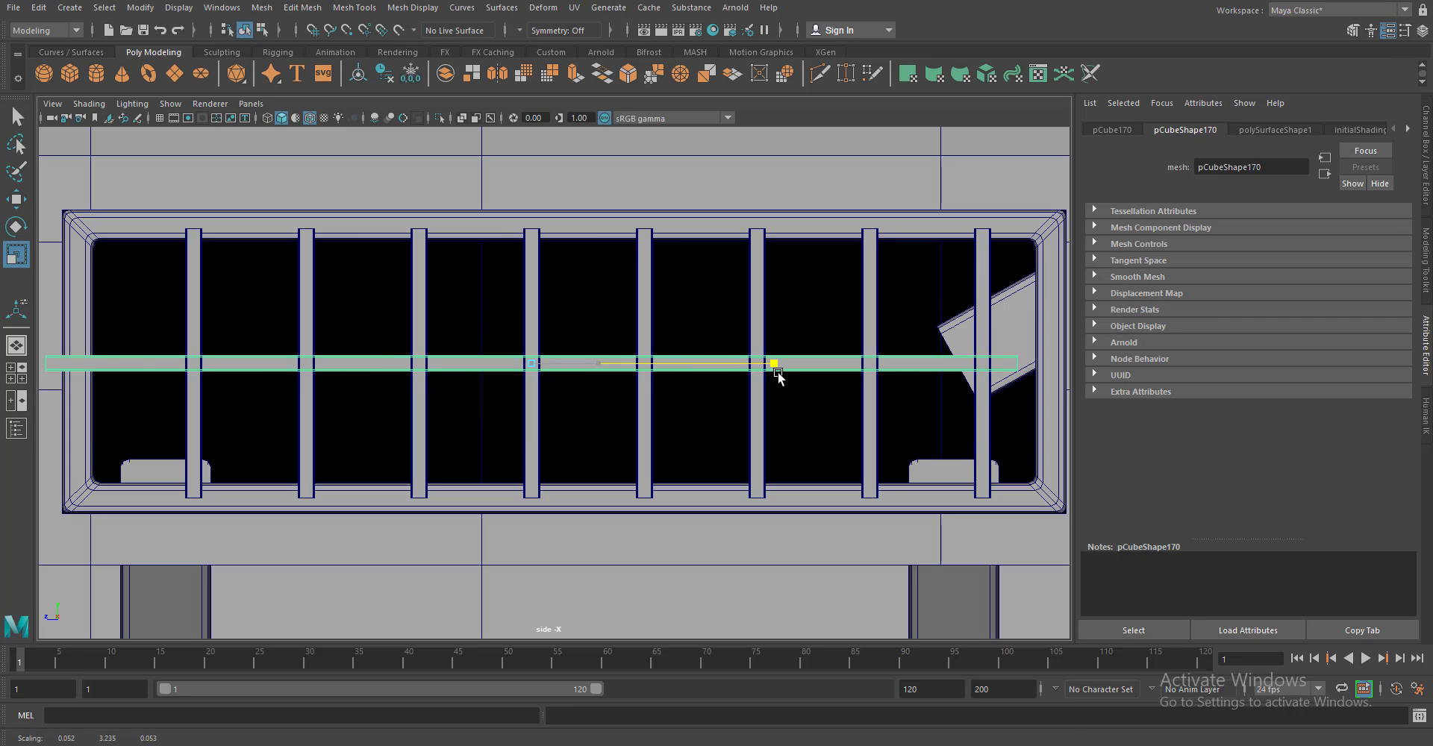
{"action": "left_click", "coordinate": [194, 344]}
{"action": "left_click", "coordinate": [306, 320]}
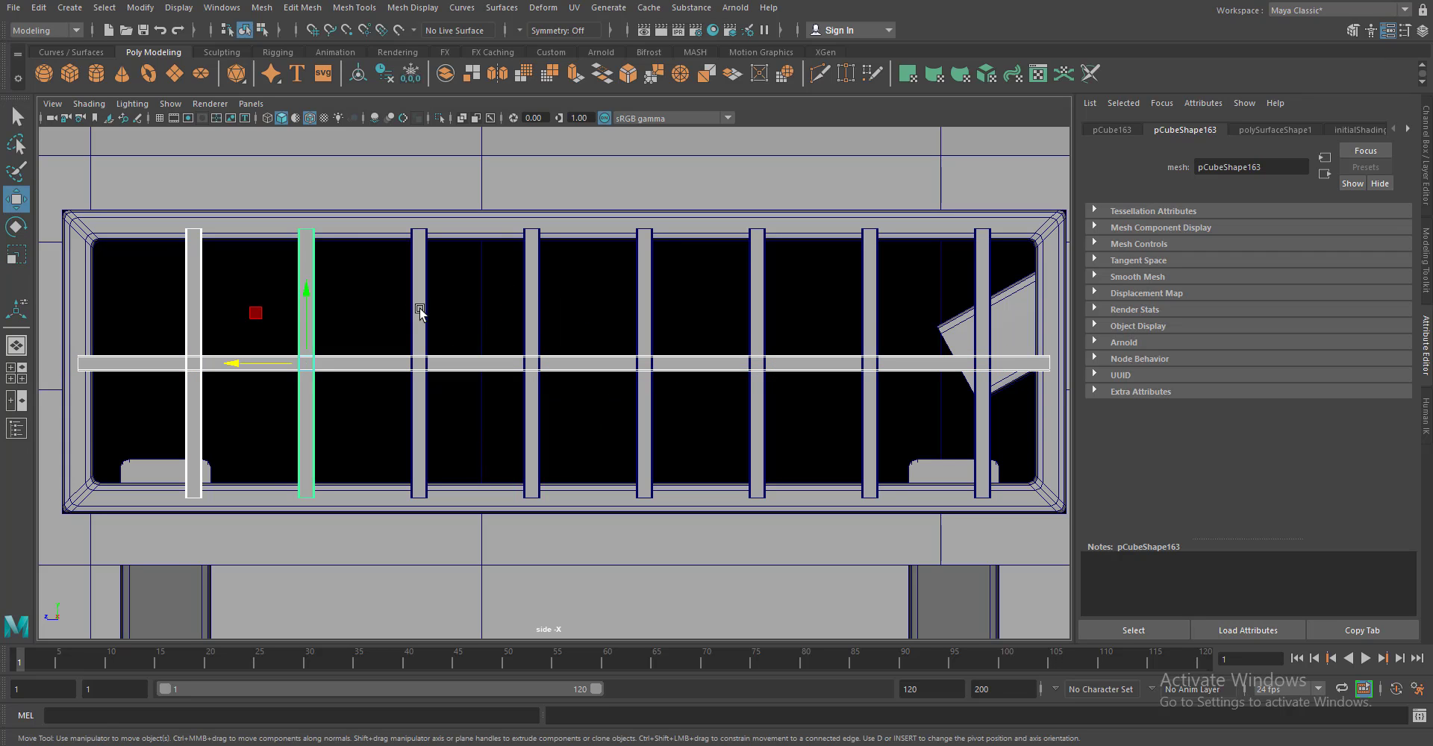
{"action": "key", "text": "f"}
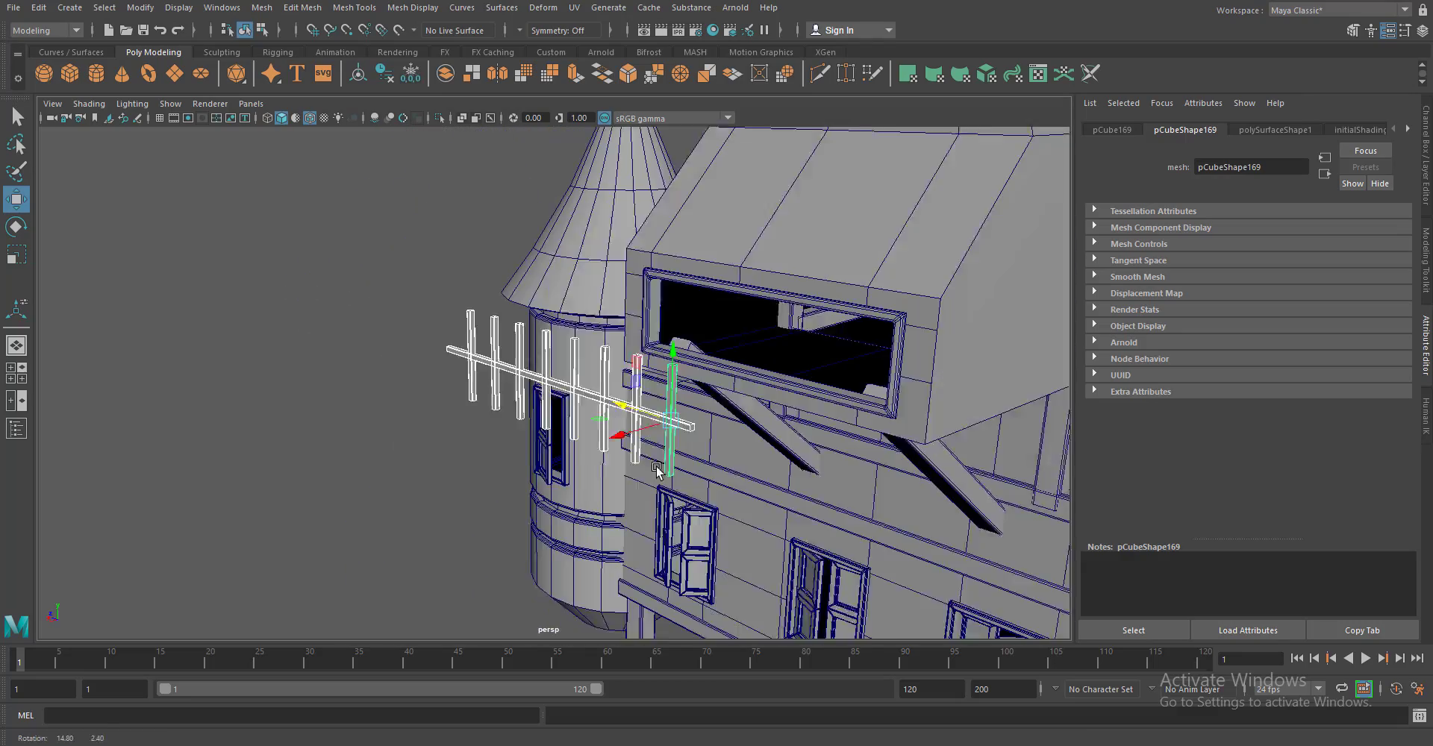
{"action": "scroll", "scroll_direction": "up", "scroll_amount": 3}
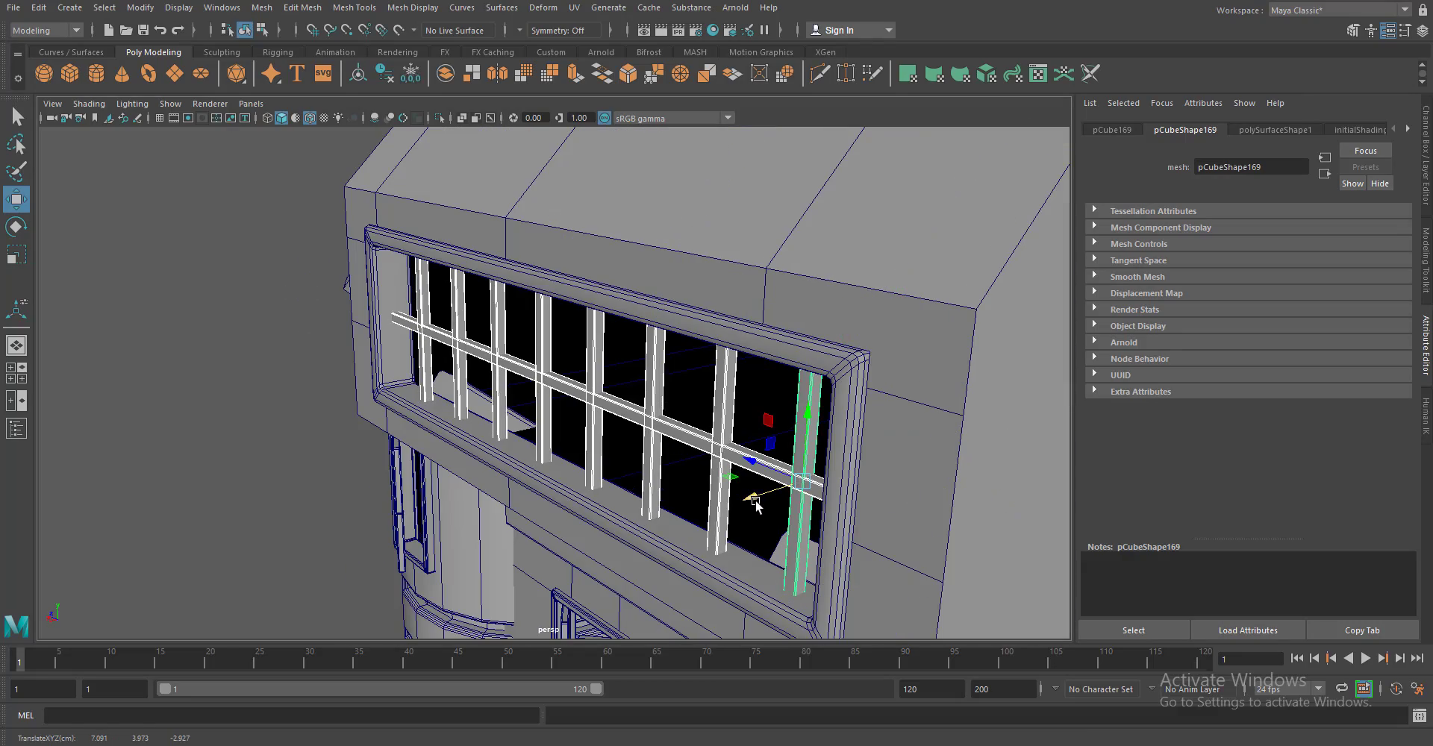
{"action": "left_click", "coordinate": [278, 9]}
{"action": "left_click", "coordinate": [291, 38]}
{"action": "scroll", "scroll_direction": "down", "scroll_amount": 3}
{"action": "scroll", "scroll_direction": "down", "scroll_amount": 3}
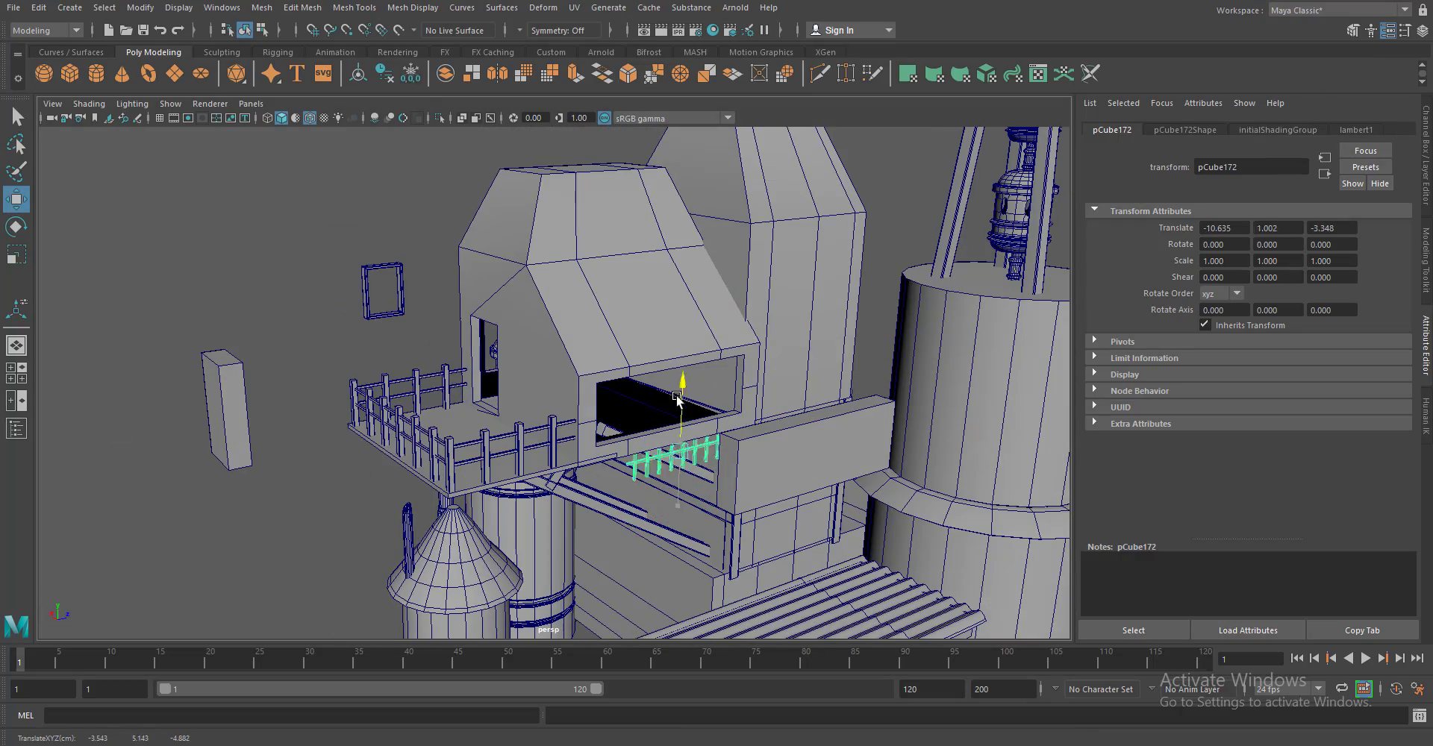
Move the bar grille into the upper window and scale it up to fit
{"action": "left_click_drag", "start_coordinate": [677, 398], "coordinate": [672, 340]}
{"action": "key", "text": "f"}
{"action": "scroll", "scroll_direction": "down", "scroll_amount": 3}
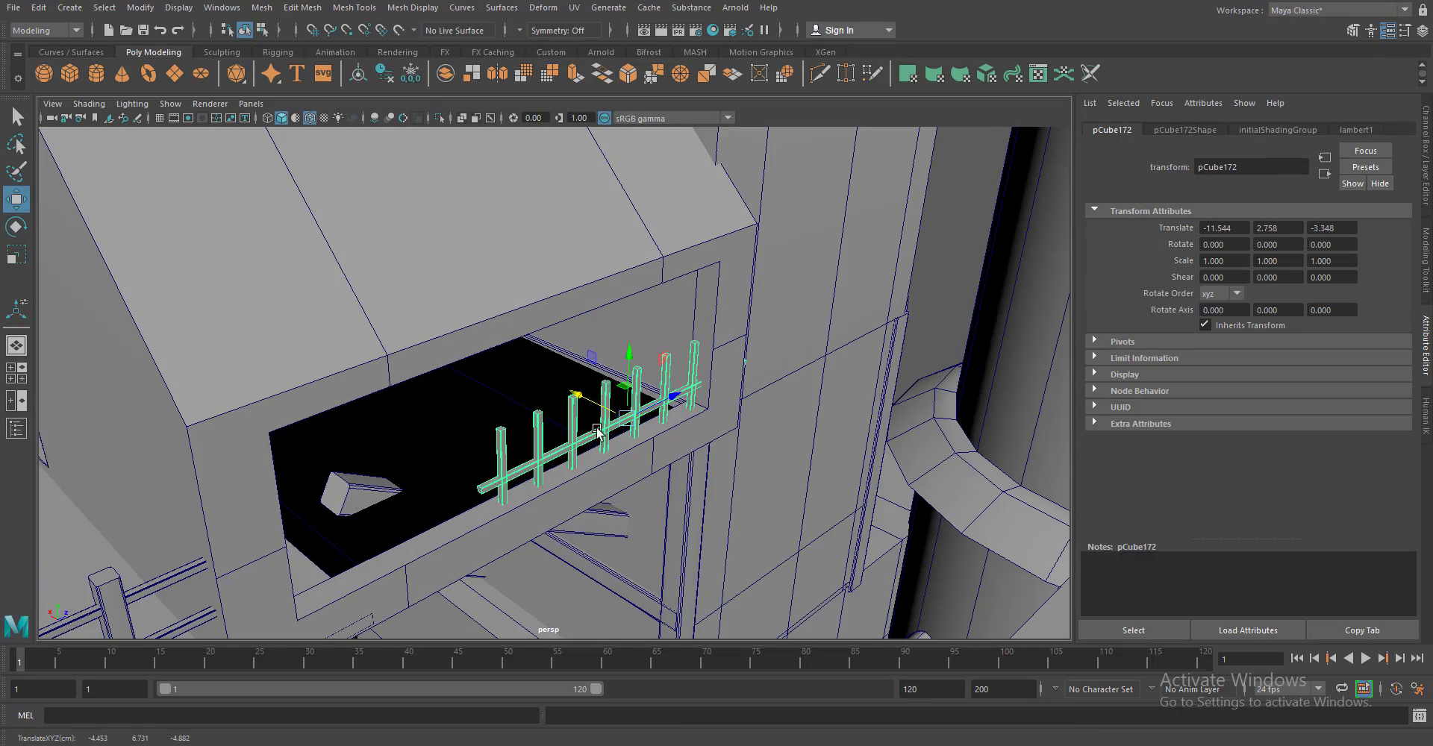
{"action": "left_click_drag", "start_coordinate": [597, 430], "coordinate": [499, 336]}
{"action": "left_click_drag", "start_coordinate": [510, 401], "coordinate": [567, 396]}
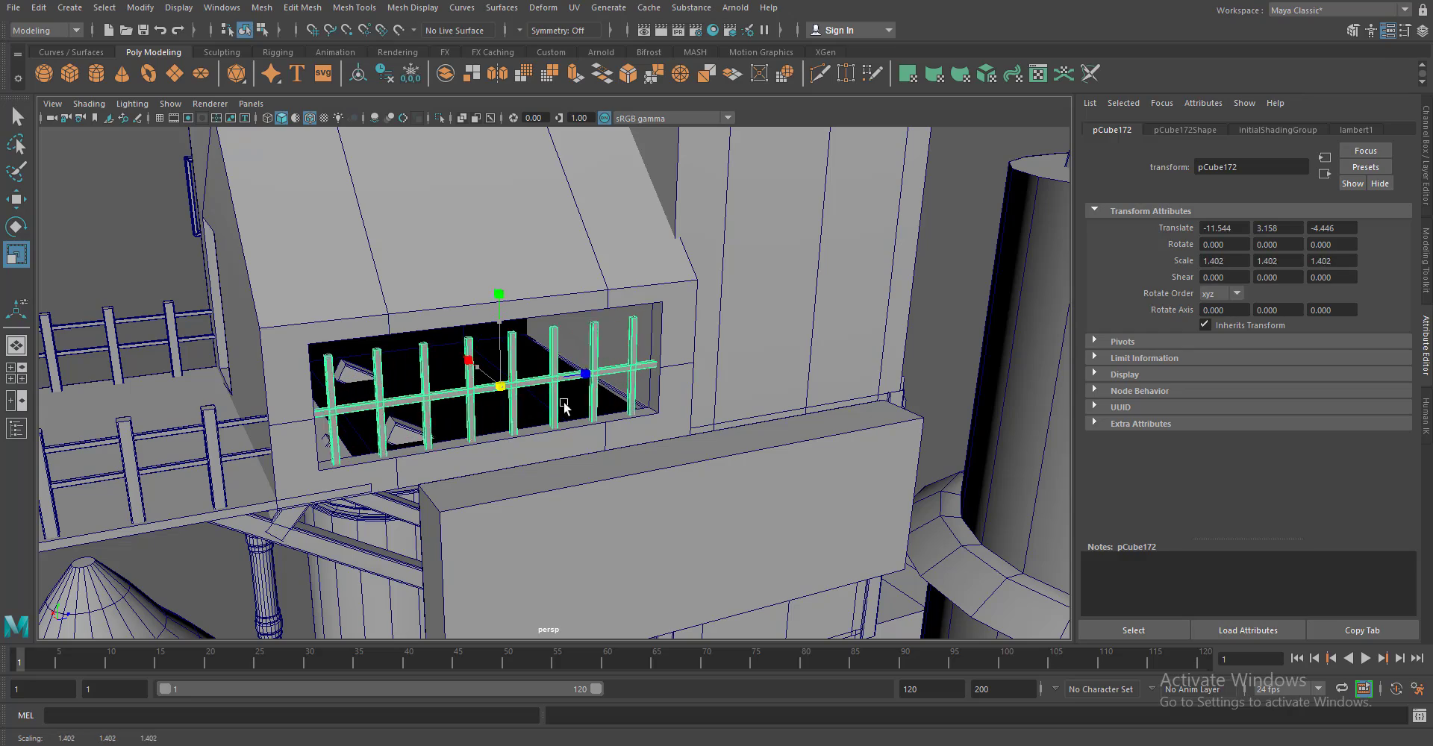
{"action": "key", "text": "w"}
{"action": "left_click_drag", "start_coordinate": [500, 329], "coordinate": [657, 480]}
{"action": "scroll", "scroll_direction": "up", "scroll_amount": 3}
{"action": "key", "text": "w"}
{"action": "scroll", "scroll_direction": "down", "scroll_amount": 3}
Extrude the panel face inward, bevel it into a frame, and move the frame into the window
{"action": "left_click_drag", "start_coordinate": [799, 384], "coordinate": [769, 411]}
{"action": "left_click_drag", "start_coordinate": [769, 411], "coordinate": [844, 366]}
{"action": "key", "text": "ctrl+e"}
{"action": "key", "text": "F8"}
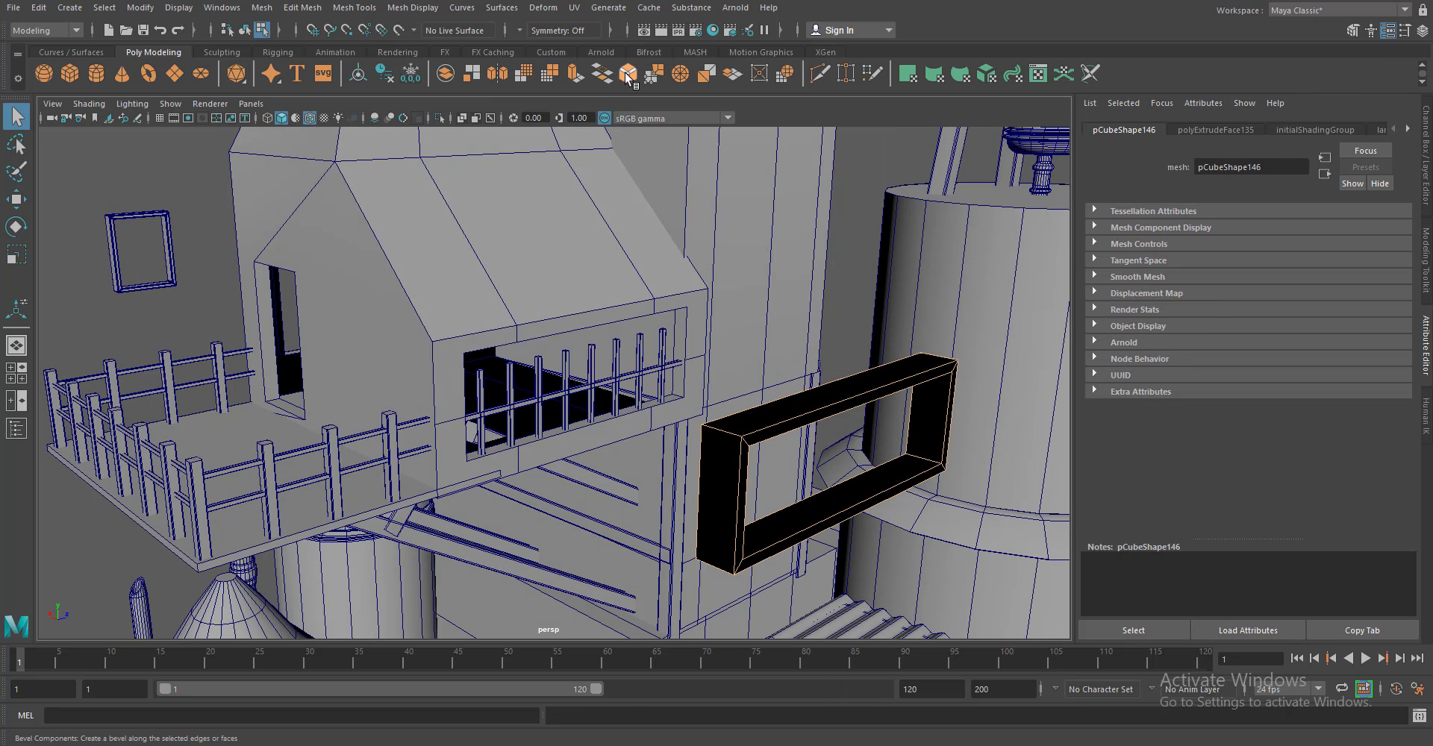
{"action": "key", "text": "ctrl+b"}
{"action": "left_click", "coordinate": [417, 7]}
{"action": "left_click", "coordinate": [448, 187]}
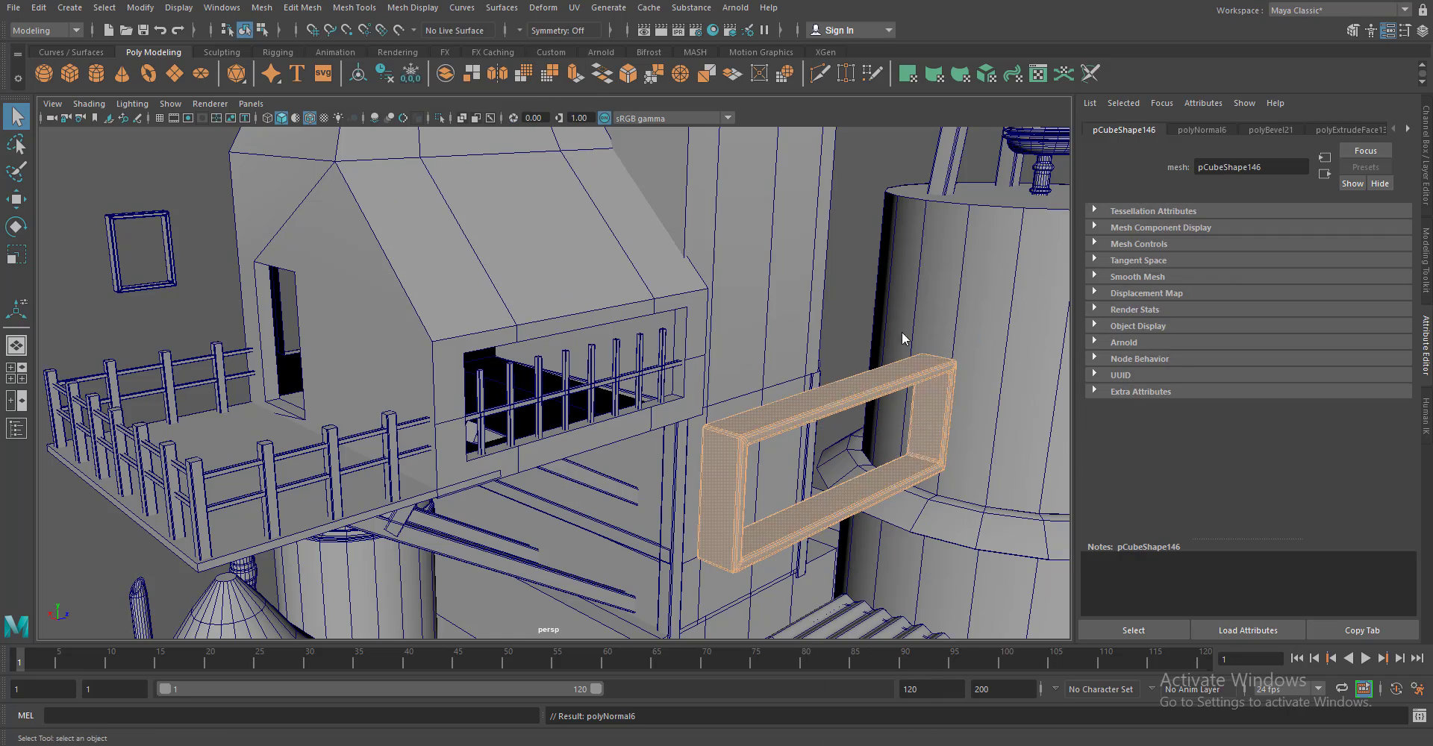
{"action": "key", "text": "w"}
{"action": "left_click_drag", "start_coordinate": [838, 390], "coordinate": [464, 489]}
Raise the tops of the vertical bars and the horizontal crossbar within the frame
{"action": "left_click_drag", "start_coordinate": [752, 303], "coordinate": [246, 258]}
{"action": "left_click_drag", "start_coordinate": [493, 199], "coordinate": [493, 174]}
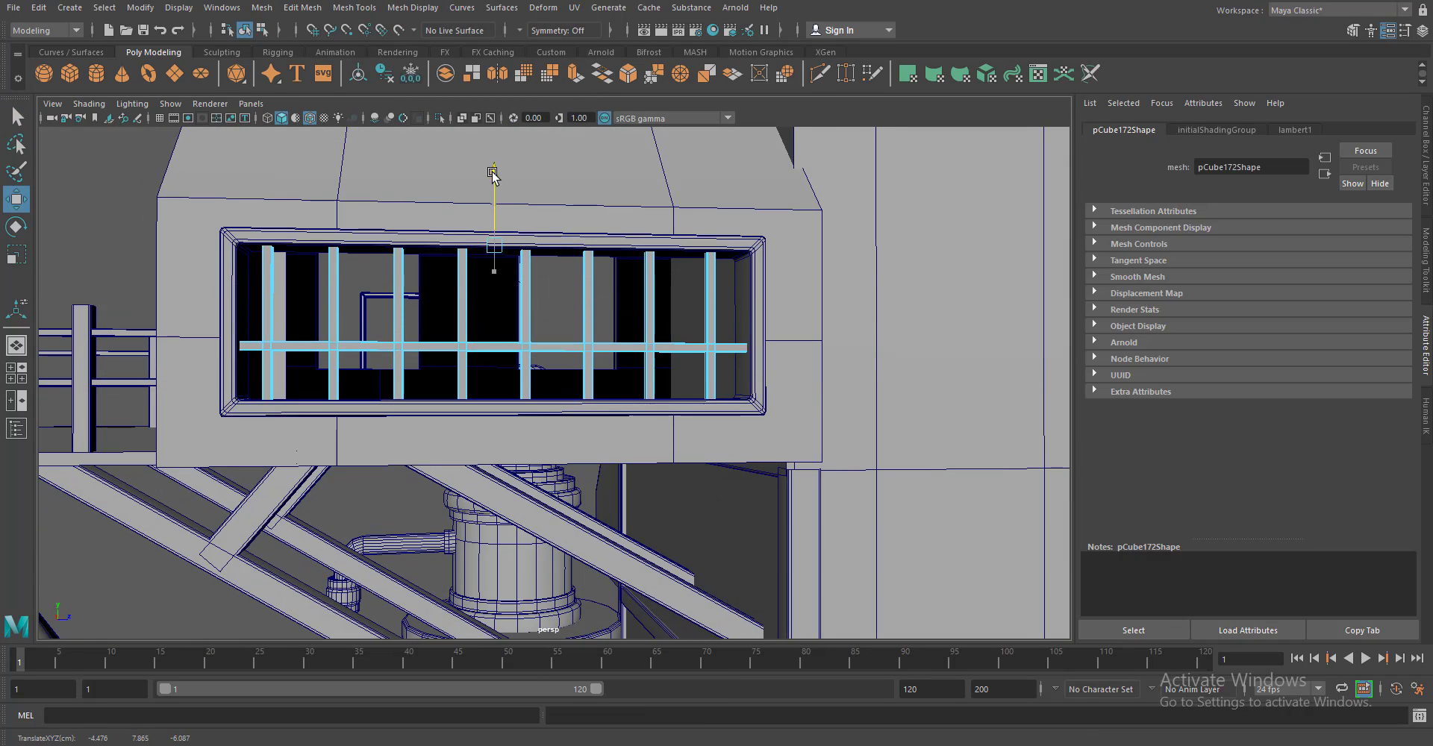
{"action": "left_click_drag", "start_coordinate": [503, 279], "coordinate": [503, 259]}
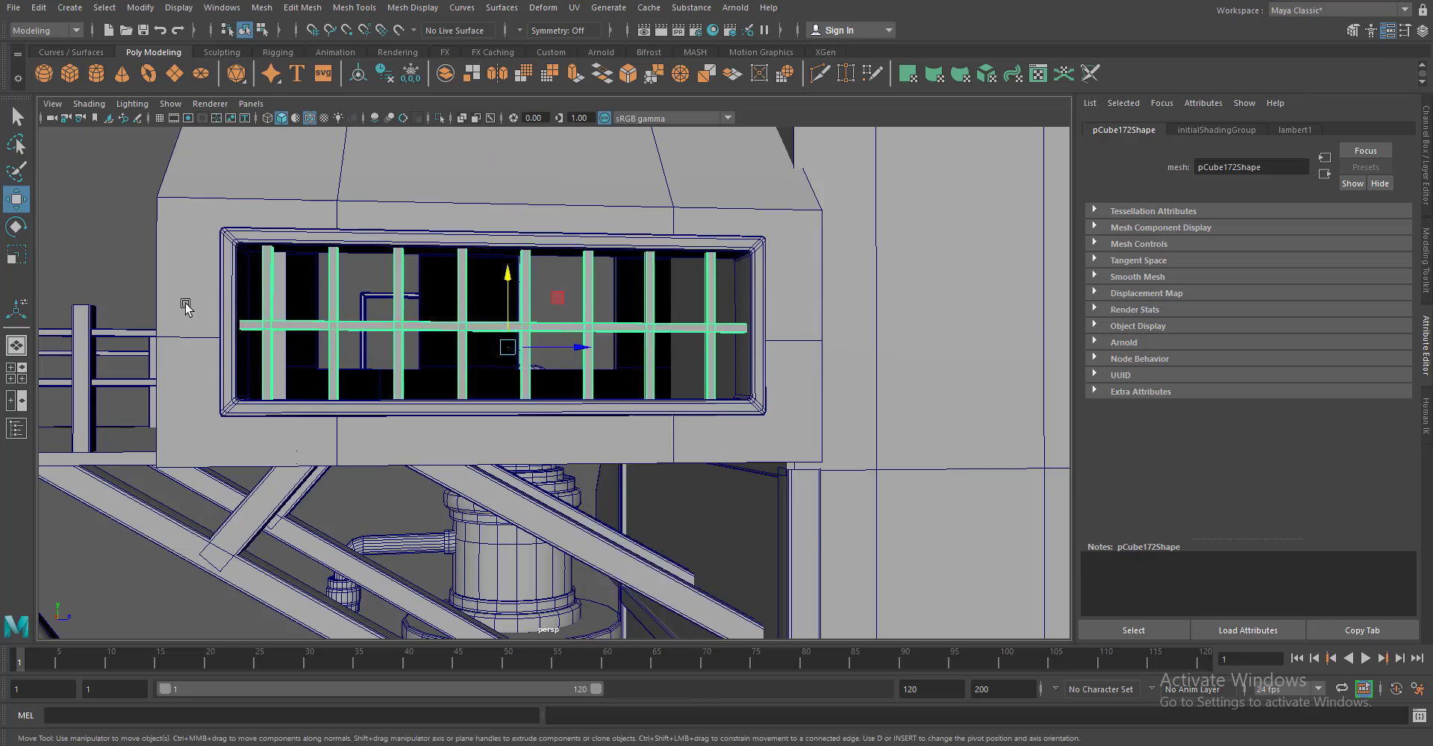
{"action": "scroll", "scroll_direction": "down", "scroll_amount": 3}
{"action": "left_click_drag", "start_coordinate": [185, 306], "coordinate": [832, 374]}
{"action": "left_click", "coordinate": [635, 351]}
Duplicate the corrugated roof plane and shorten the copy by pulling its end vertices
{"action": "left_click_drag", "start_coordinate": [635, 351], "coordinate": [703, 530]}
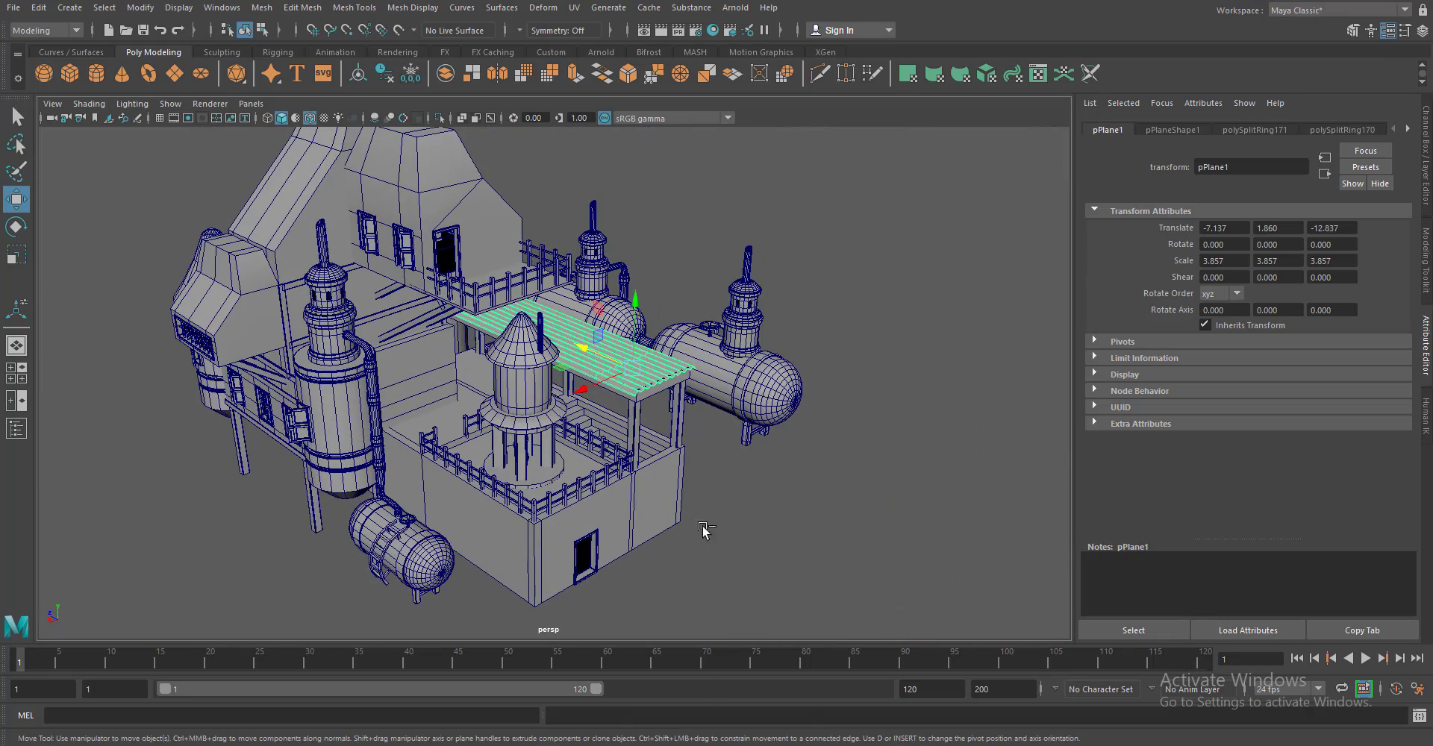
{"action": "key", "text": "ctrl+d"}
{"action": "left_click_drag", "start_coordinate": [704, 530], "coordinate": [782, 559]}
{"action": "key", "text": "F9"}
{"action": "key", "text": "w"}
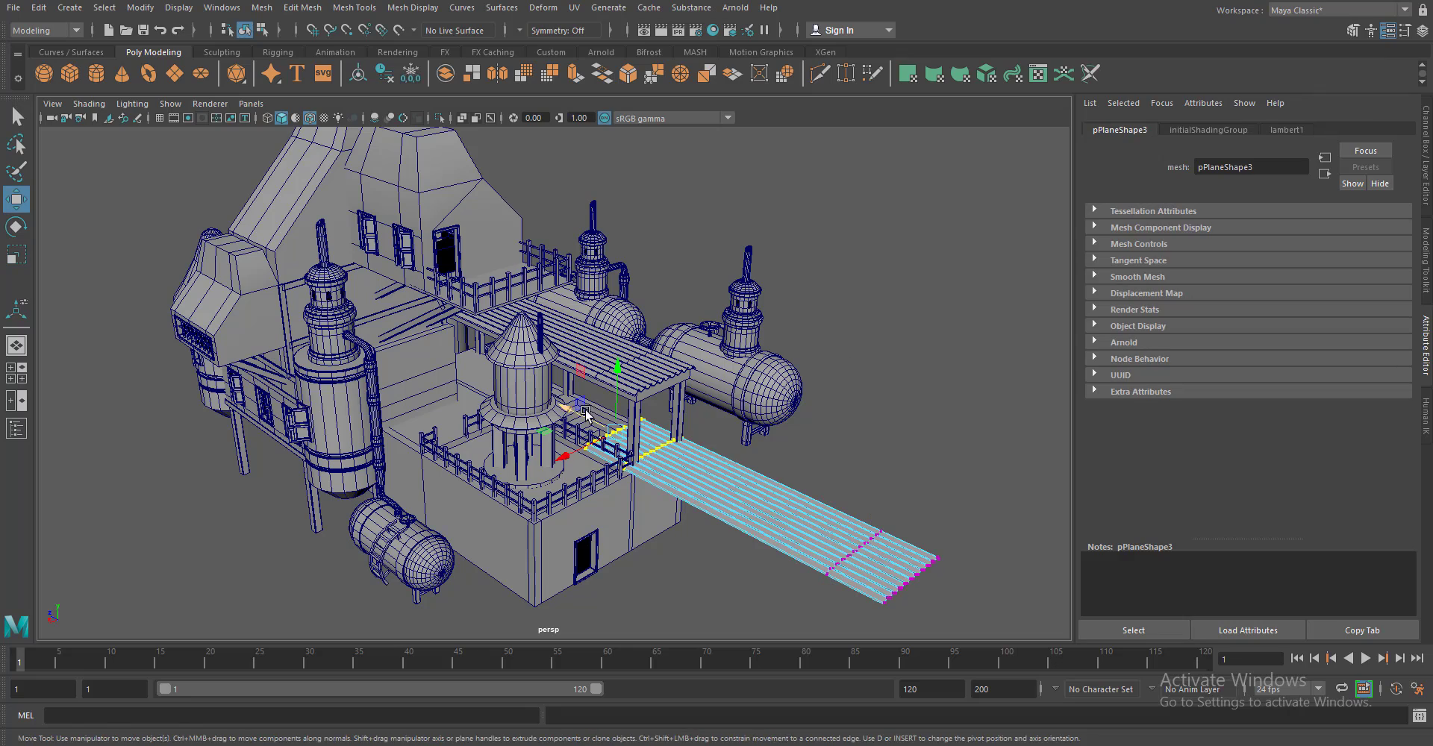
{"action": "left_click_drag", "start_coordinate": [576, 489], "coordinate": [782, 554]}
{"action": "key", "text": "F8"}
Place the shortened plane above the ground-floor doorway and stretch it out from the wall
{"action": "left_click_drag", "start_coordinate": [883, 559], "coordinate": [619, 483]}
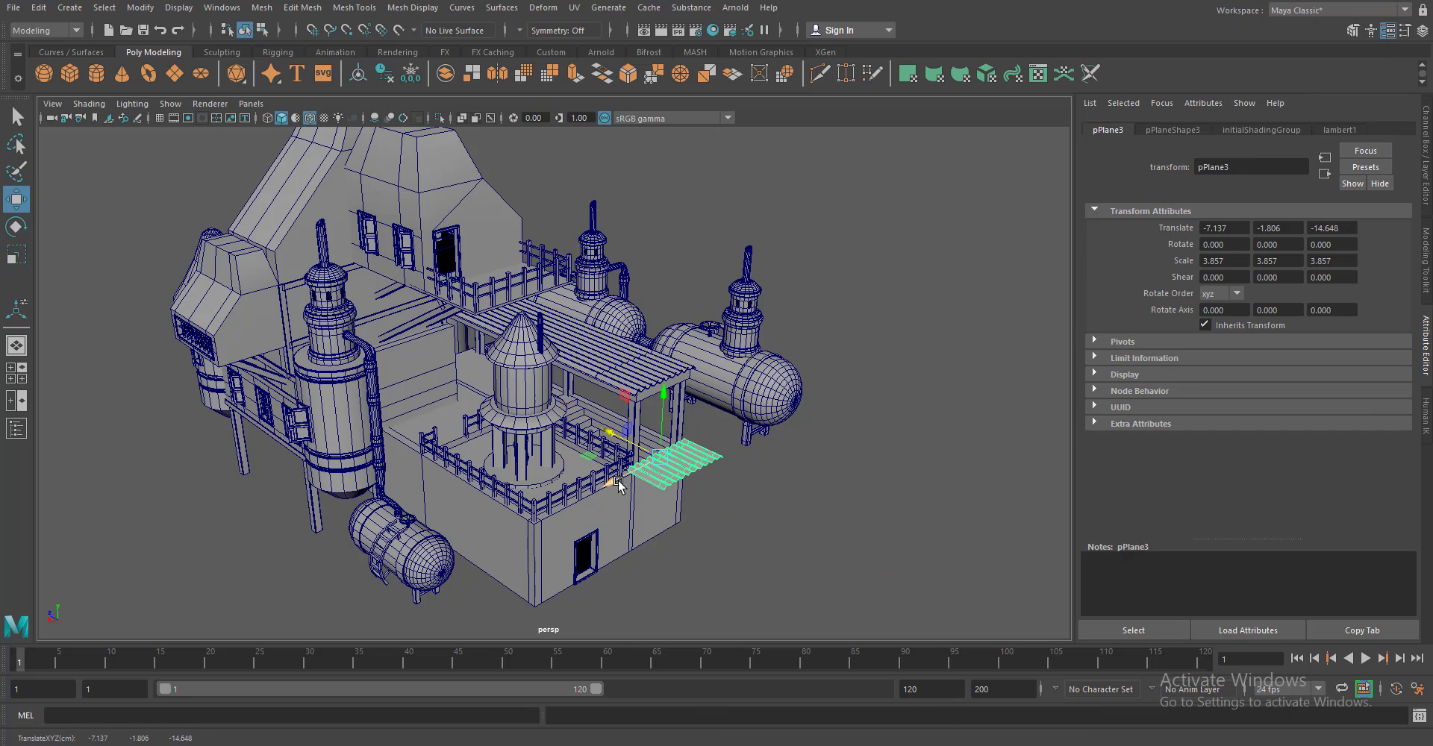
{"action": "key", "text": "f"}
{"action": "left_click_drag", "start_coordinate": [556, 350], "coordinate": [525, 365]}
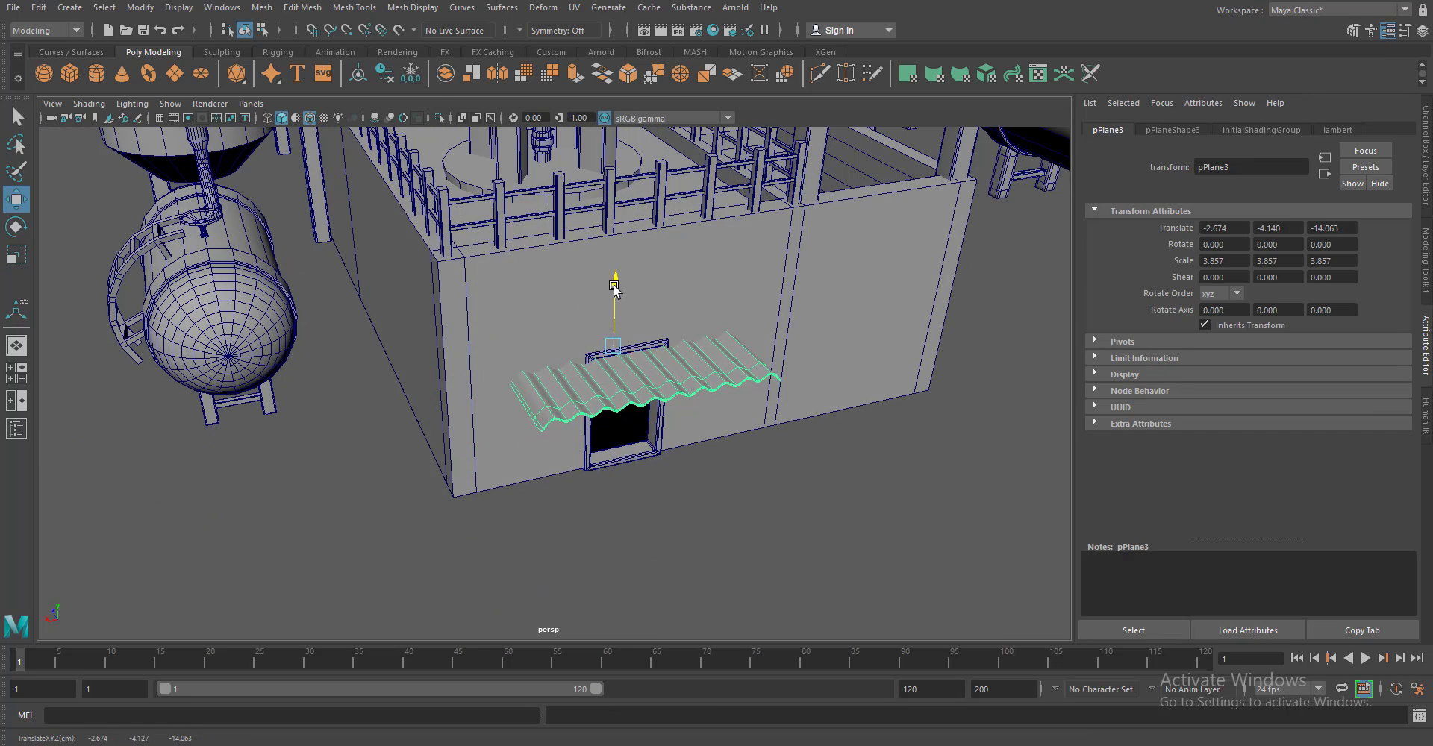
{"action": "left_click_drag", "start_coordinate": [613, 287], "coordinate": [614, 270]}
{"action": "left_click_drag", "start_coordinate": [614, 270], "coordinate": [533, 363]}
{"action": "key", "text": "r"}
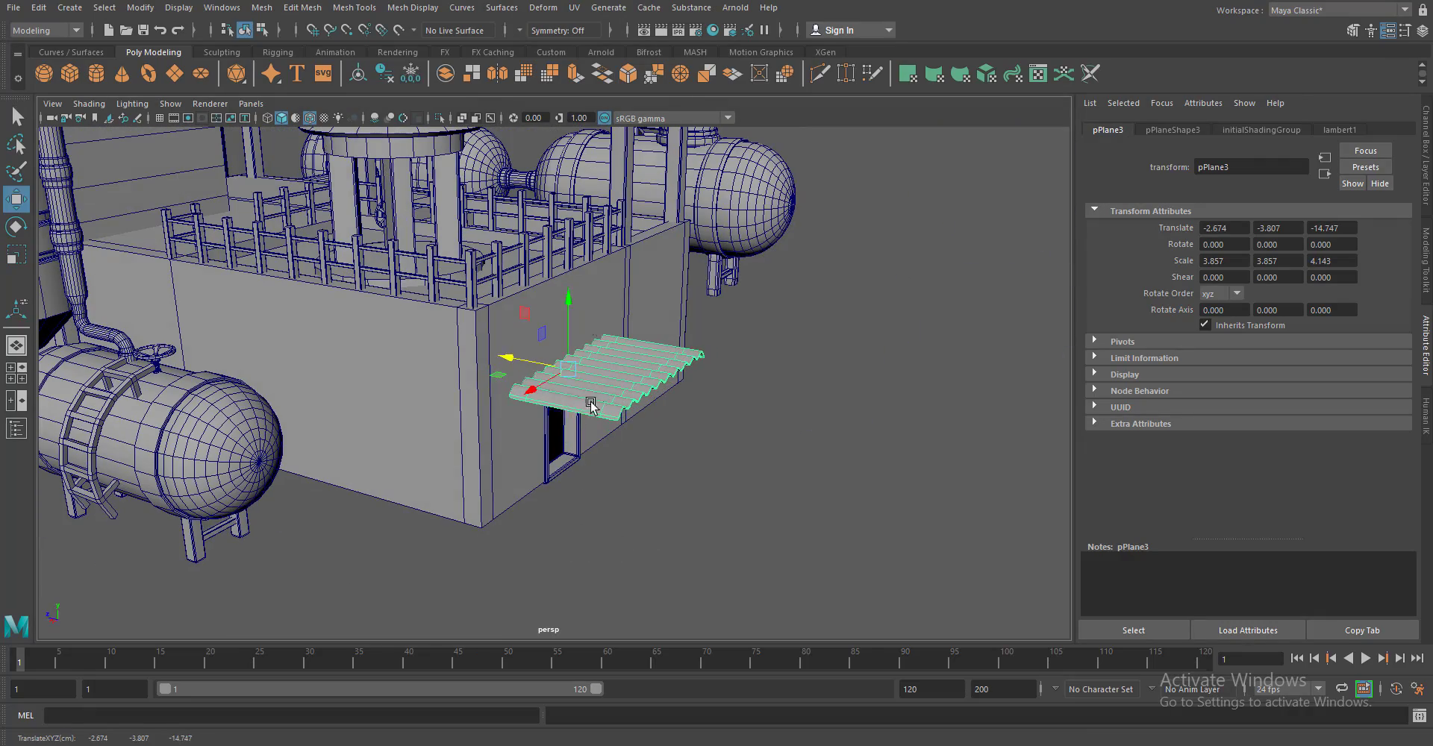
{"action": "left_click_drag", "start_coordinate": [590, 405], "coordinate": [590, 394]}
{"action": "left_click_drag", "start_coordinate": [590, 394], "coordinate": [553, 504]}
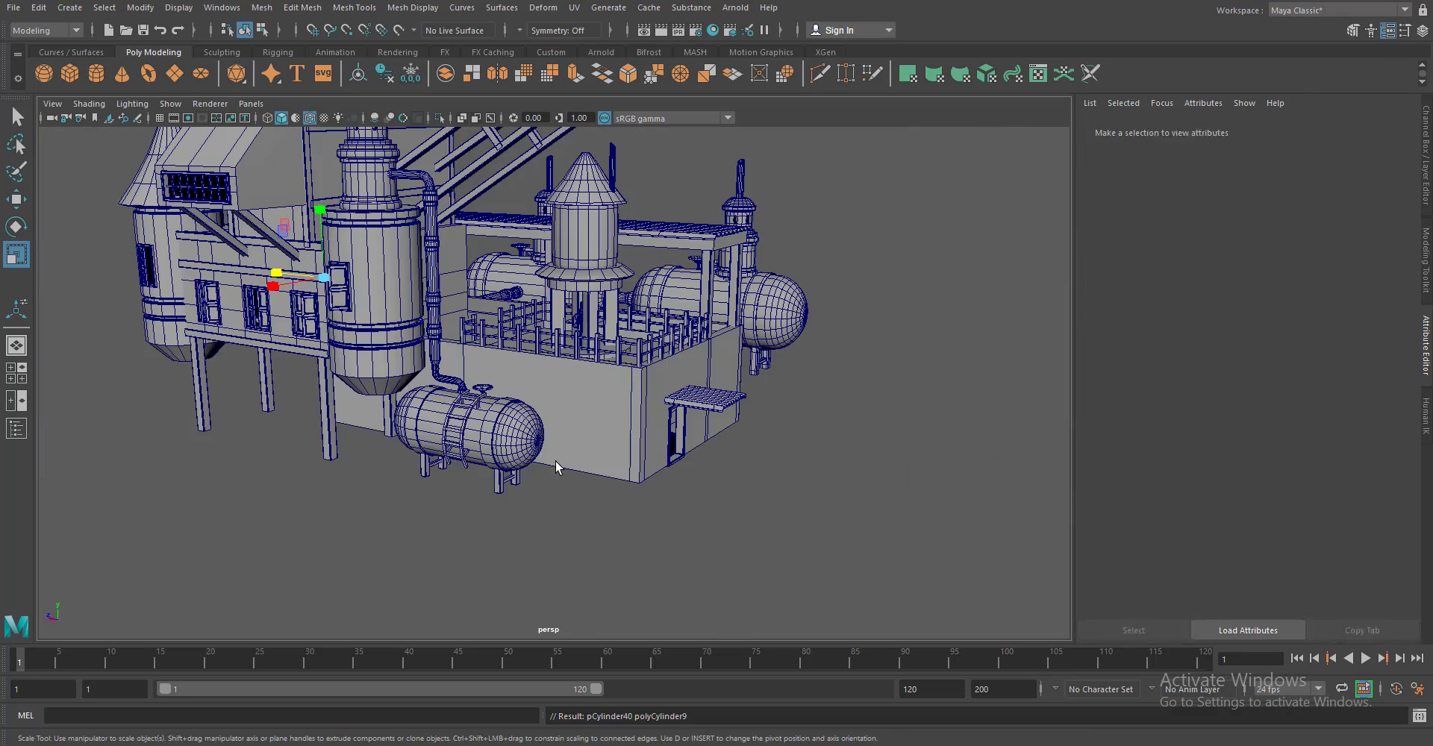
{"action": "key", "text": "w"}
Create a cylinder and scale it down into a slim support post
{"action": "left_click", "coordinate": [692, 314]}
{"action": "left_click", "coordinate": [1278, 129]}
{"action": "key", "text": "r"}
{"action": "left_click_drag", "start_coordinate": [692, 313], "coordinate": [649, 323]}
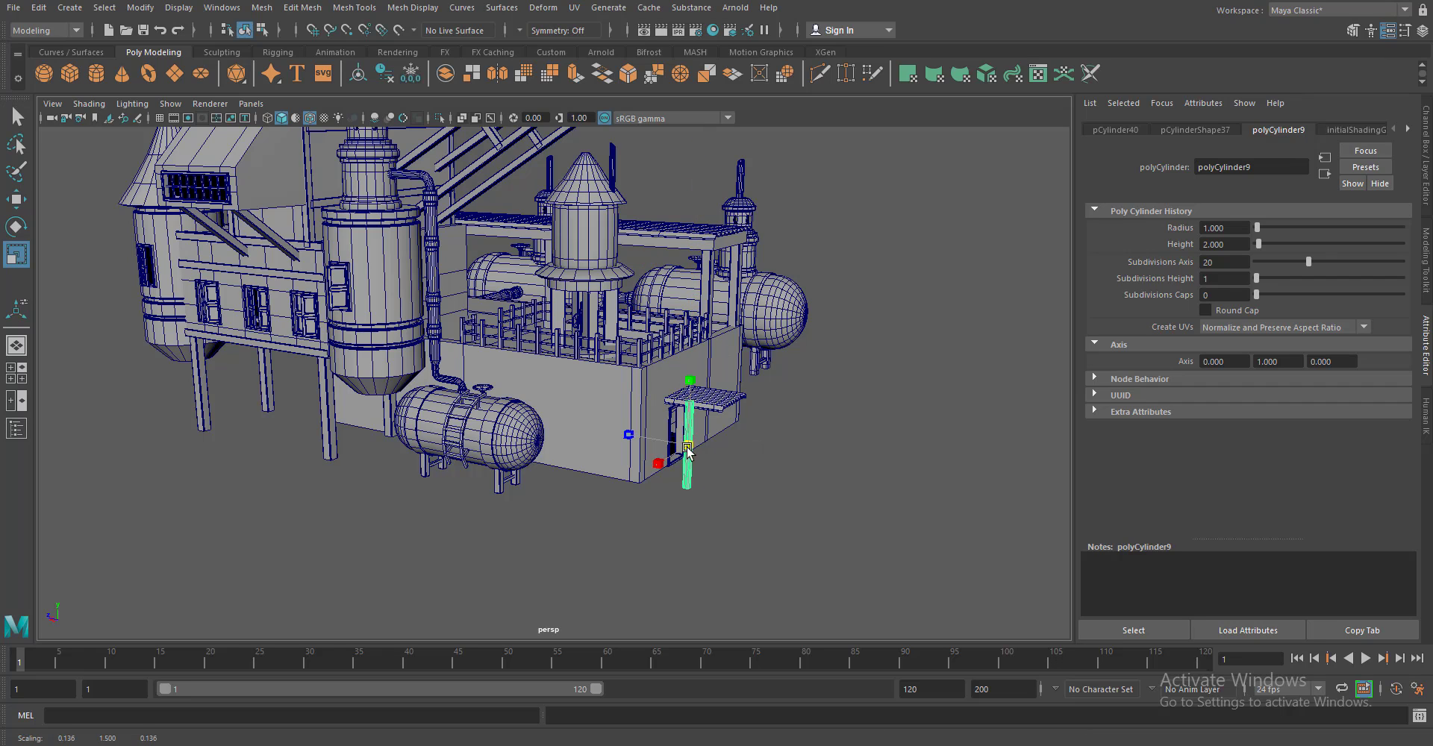
{"action": "key", "text": "space"}
{"action": "left_click_drag", "start_coordinate": [685, 453], "coordinate": [783, 515]}
Position the post beside the doorway using the side and front views
{"action": "key", "text": "w"}
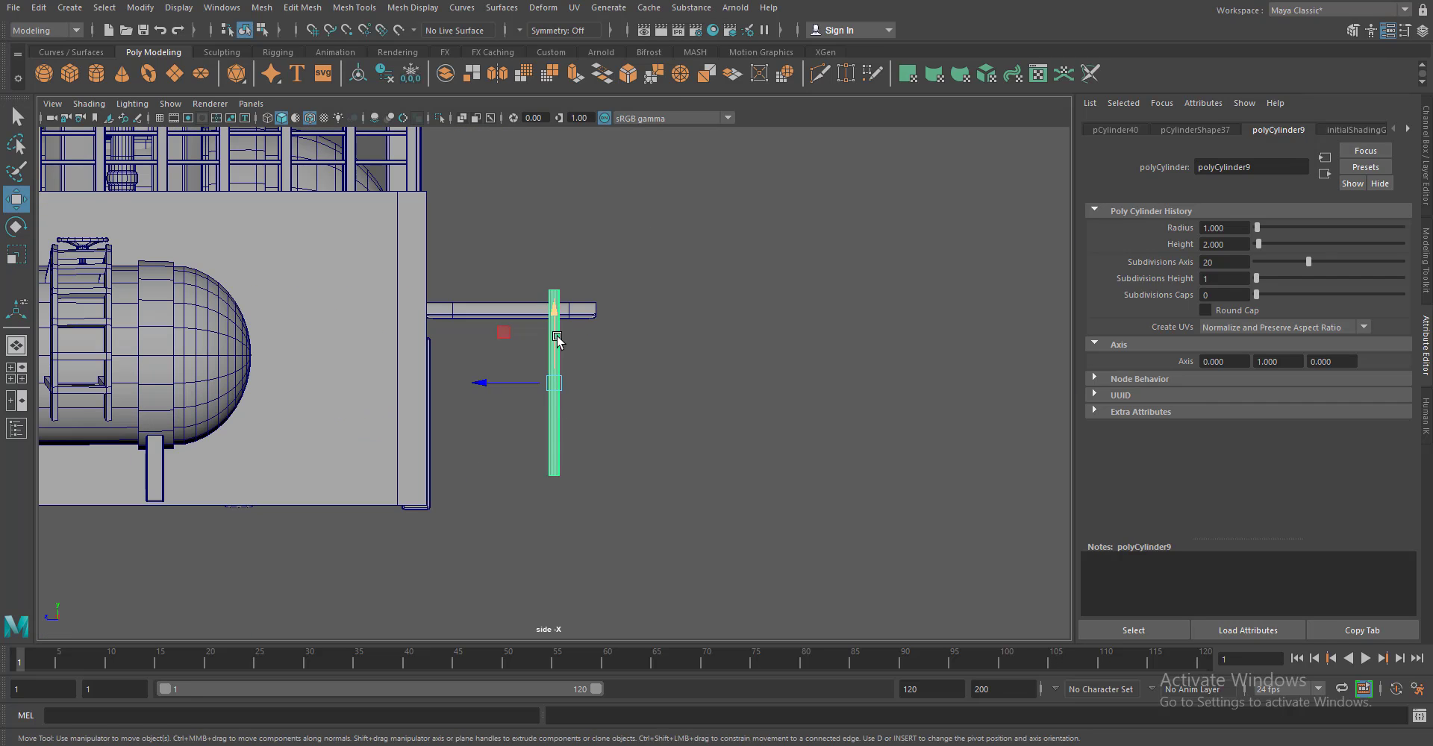
{"action": "key", "text": "space"}
{"action": "left_click_drag", "start_coordinate": [556, 347], "coordinate": [602, 482]}
{"action": "key", "text": "w"}
{"action": "key", "text": "space"}
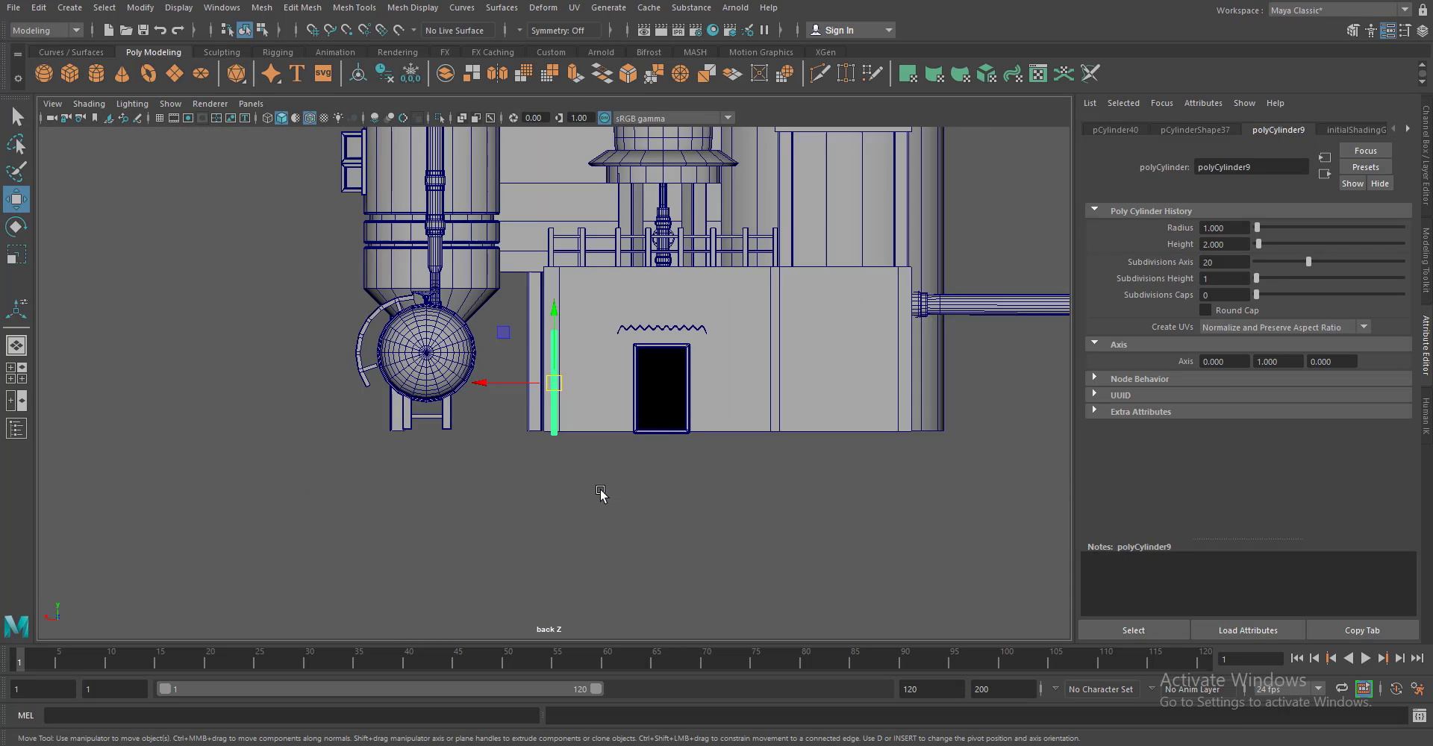
{"action": "left_click_drag", "start_coordinate": [489, 383], "coordinate": [627, 387]}
{"action": "scroll", "scroll_direction": "up", "scroll_amount": 3}
{"action": "left_click_drag", "start_coordinate": [796, 440], "coordinate": [680, 496]}
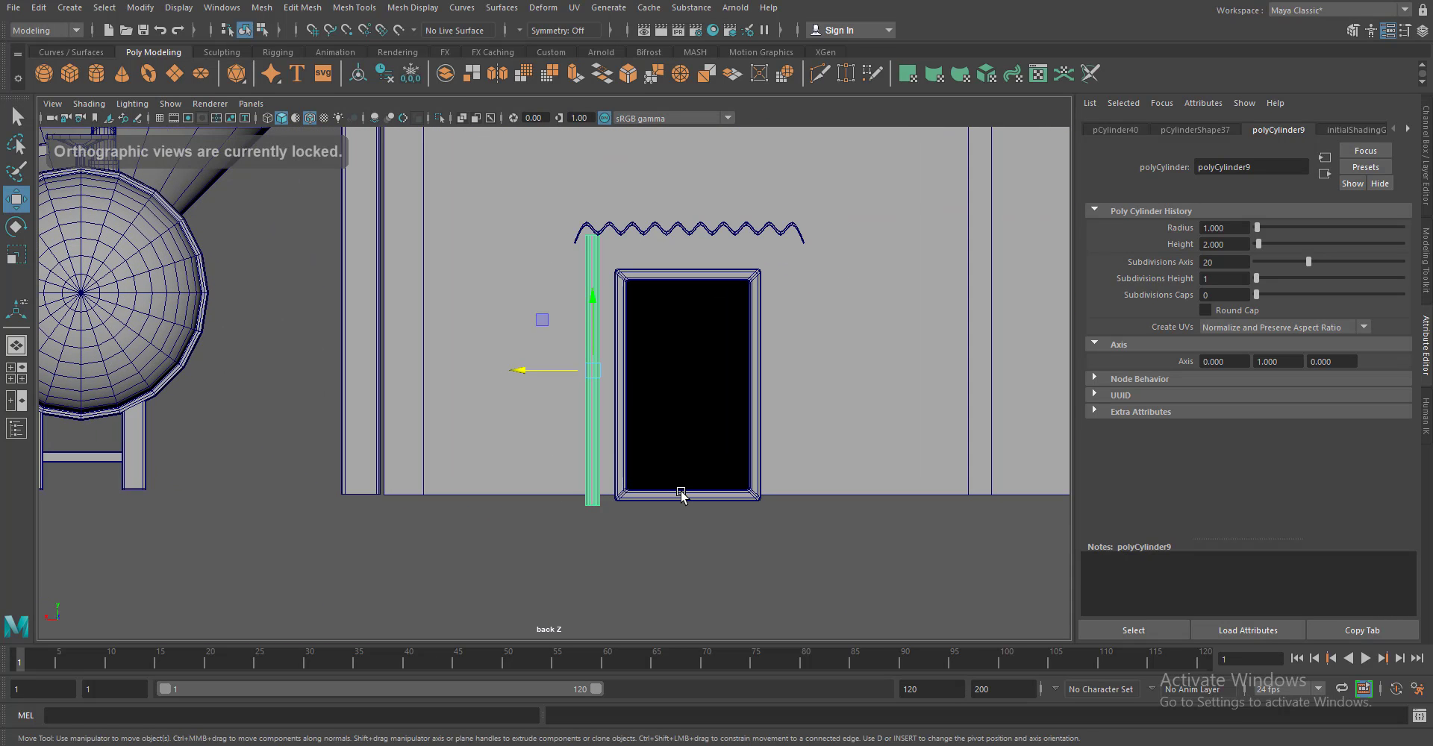
{"action": "key", "text": "space"}
{"action": "scroll", "scroll_direction": "up", "scroll_amount": 3}
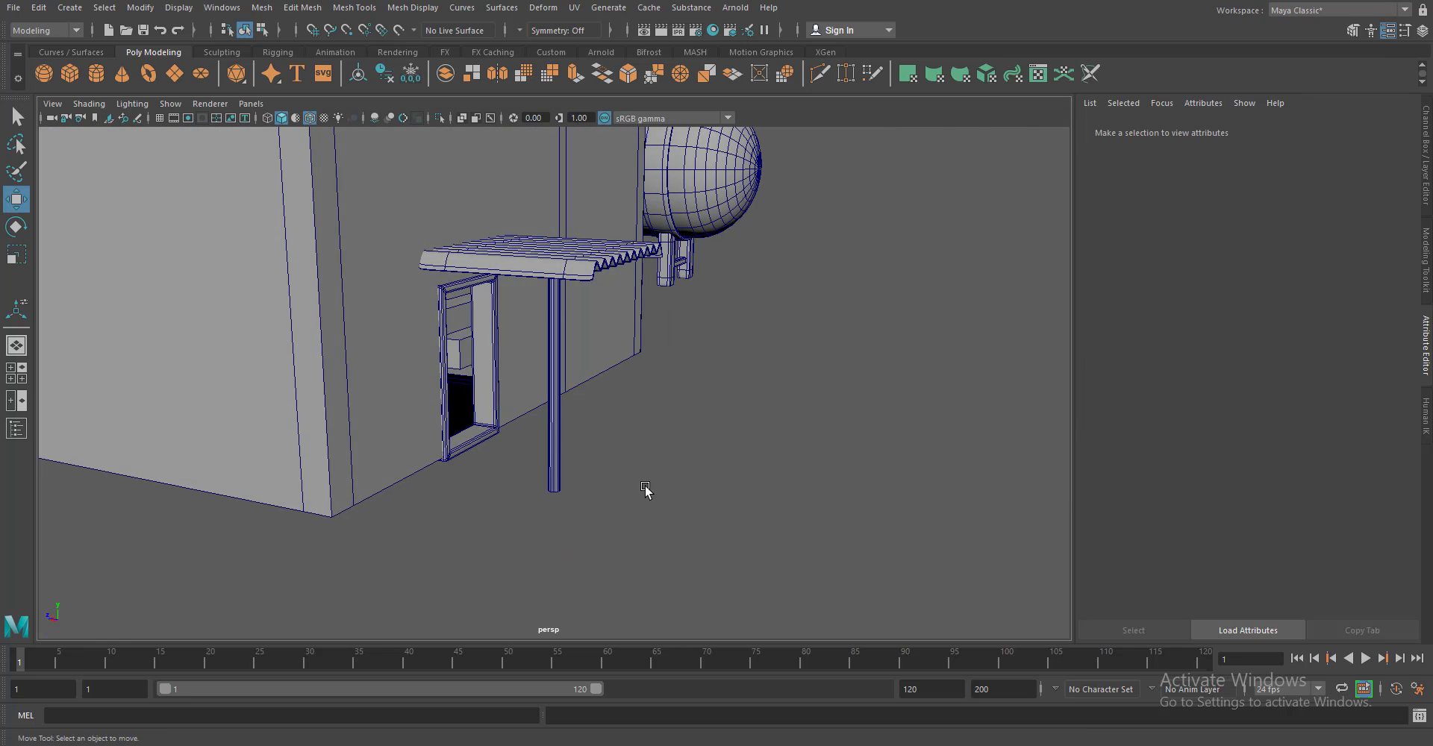
{"action": "left_click_drag", "start_coordinate": [647, 486], "coordinate": [560, 437]}
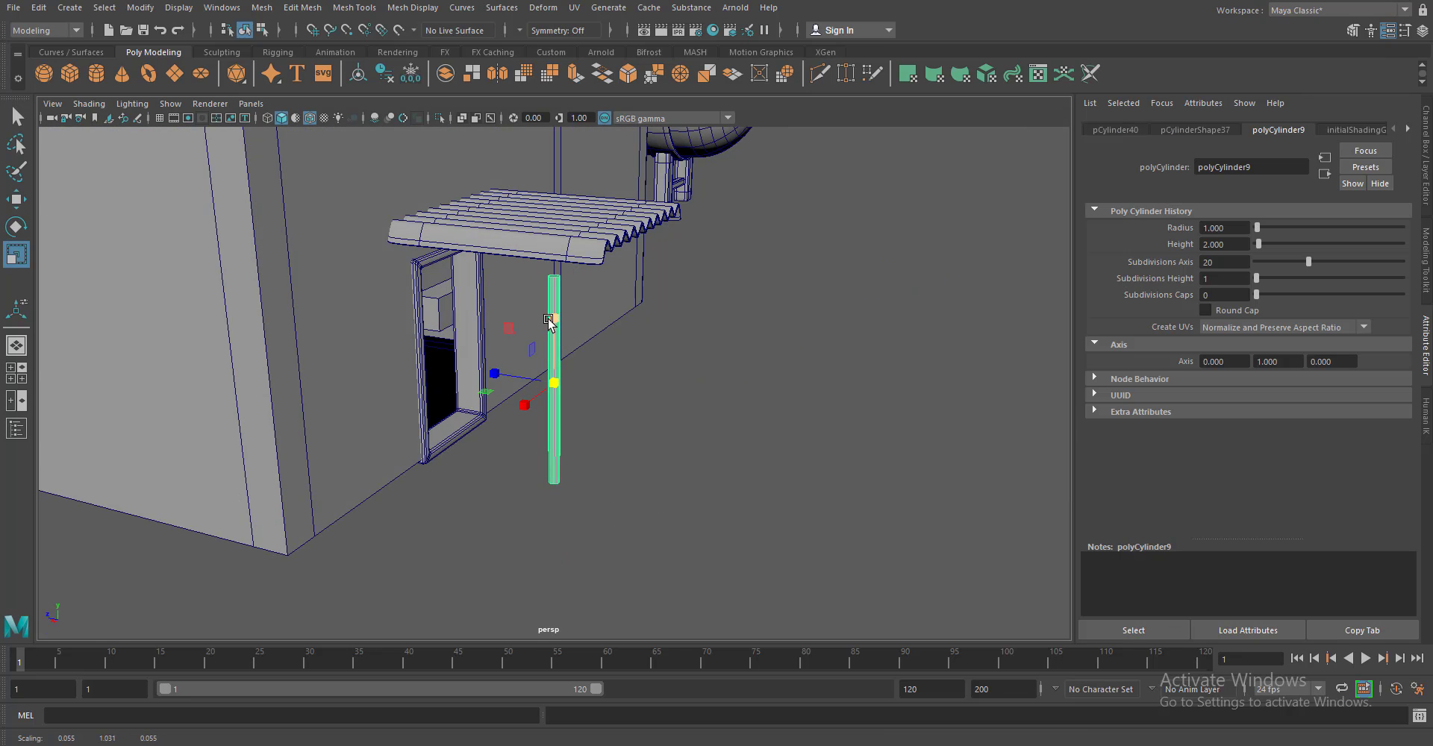
Tilt the post about 36 degrees and duplicate it as a second support
{"action": "key", "text": "e"}
{"action": "left_click_drag", "start_coordinate": [571, 359], "coordinate": [609, 364]}
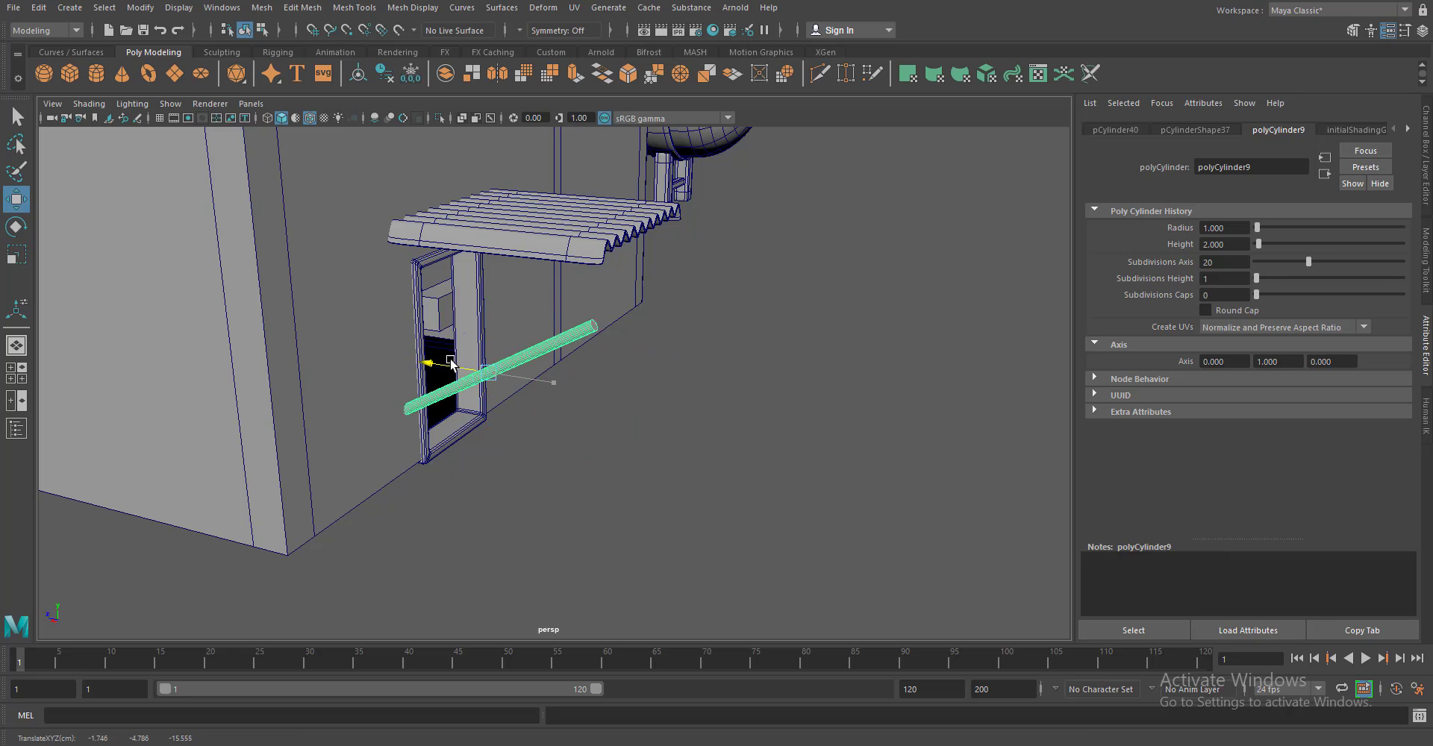
{"action": "key", "text": "space"}
{"action": "scroll", "scroll_direction": "up", "scroll_amount": 3}
{"action": "scroll", "scroll_direction": "up", "scroll_amount": 3}
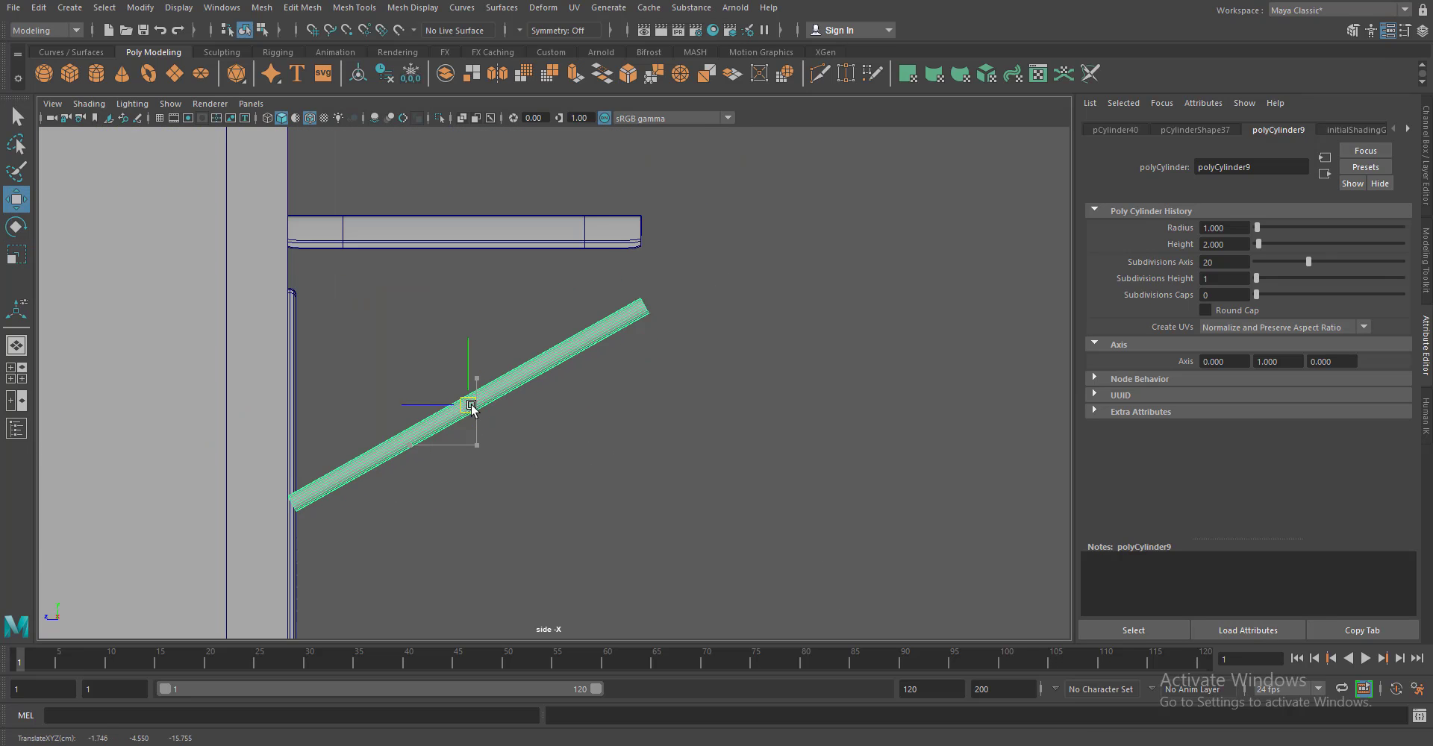
{"action": "left_click_drag", "start_coordinate": [470, 407], "coordinate": [459, 336]}
{"action": "key", "text": "e"}
{"action": "key", "text": "space"}
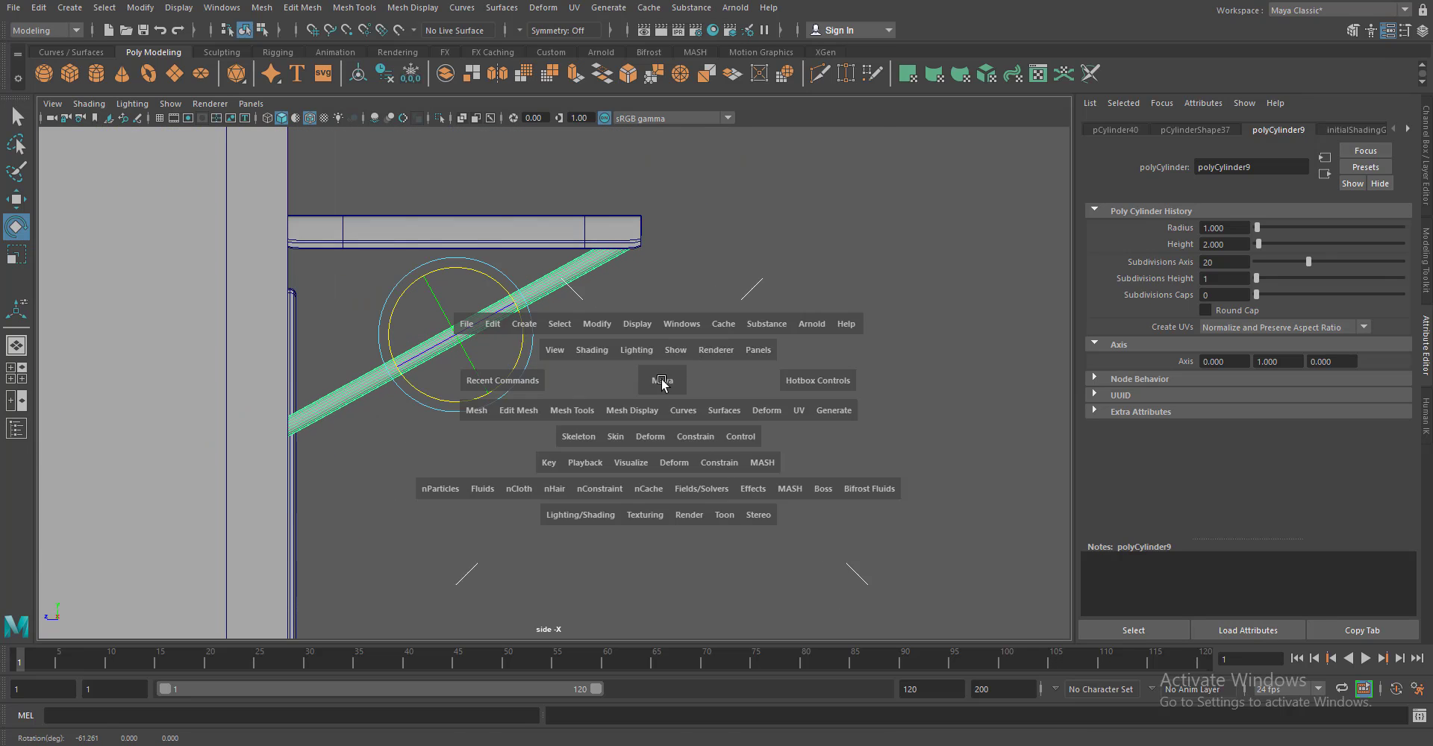
{"action": "left_click_drag", "start_coordinate": [687, 384], "coordinate": [565, 371]}
{"action": "key", "text": "w"}
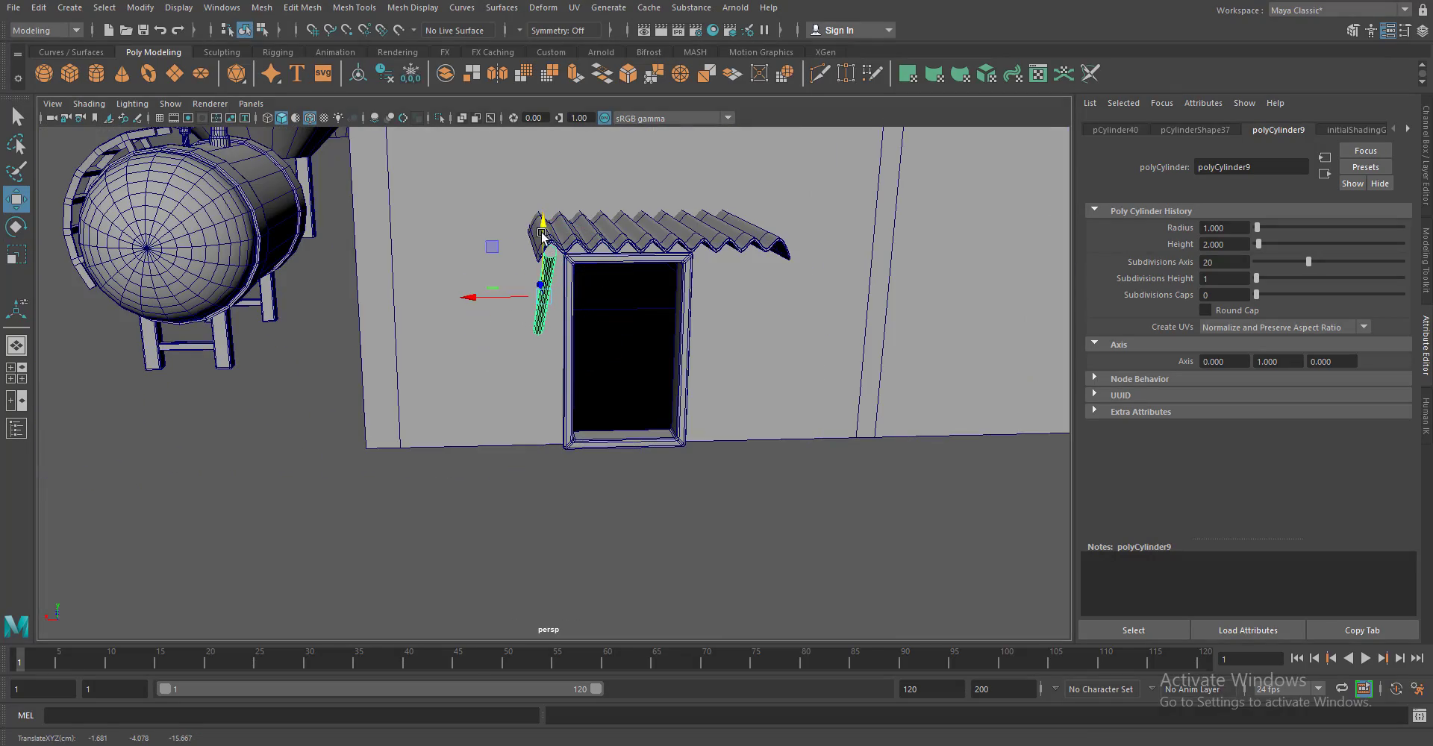
{"action": "key", "text": "ctrl+d"}
Rotate the awning down so it rests on the two angled supports
{"action": "left_click_drag", "start_coordinate": [674, 296], "coordinate": [642, 388]}
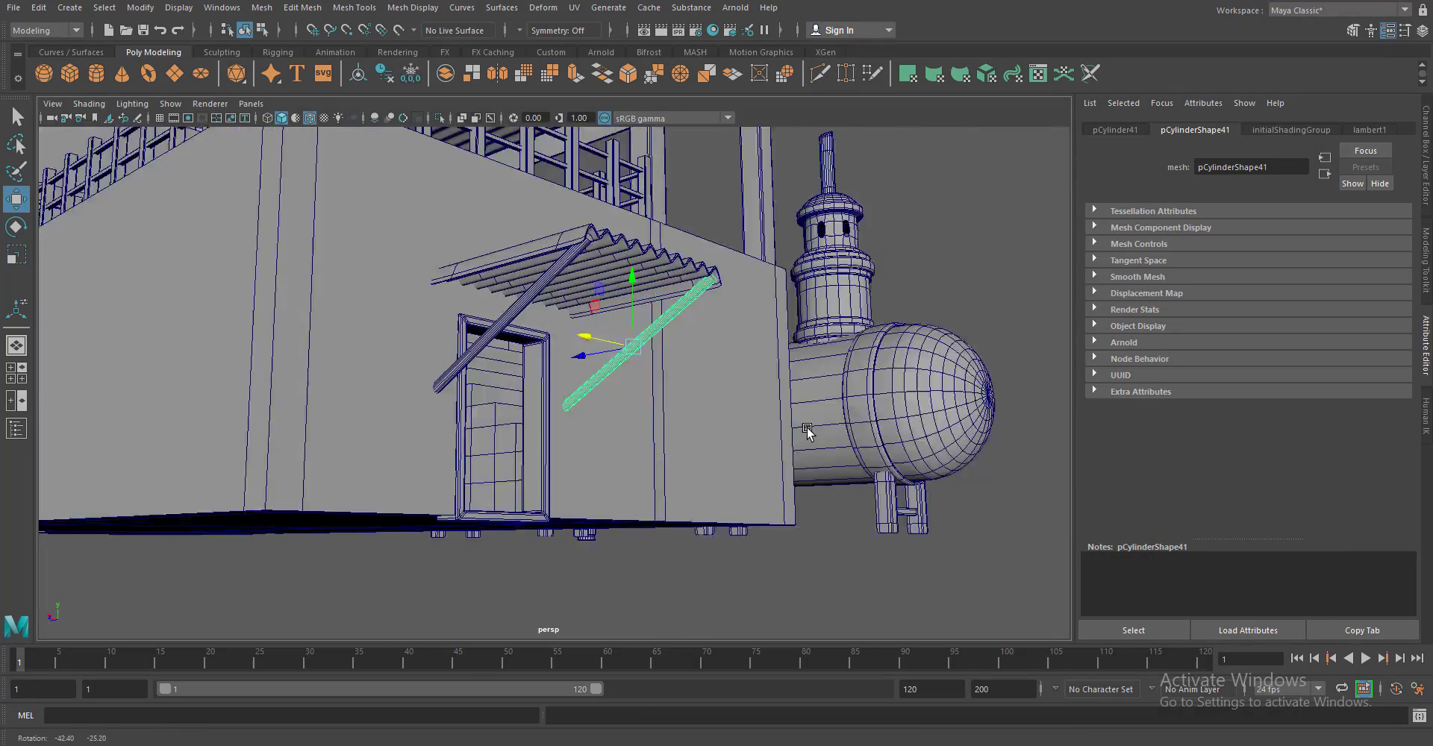
{"action": "scroll", "scroll_direction": "down", "scroll_amount": 3}
{"action": "left_click", "coordinate": [710, 554]}
{"action": "scroll", "scroll_direction": "up", "scroll_amount": 3}
{"action": "left_click_drag", "start_coordinate": [678, 471], "coordinate": [610, 516]}
{"action": "left_click", "coordinate": [539, 312]}
{"action": "key", "text": "e"}
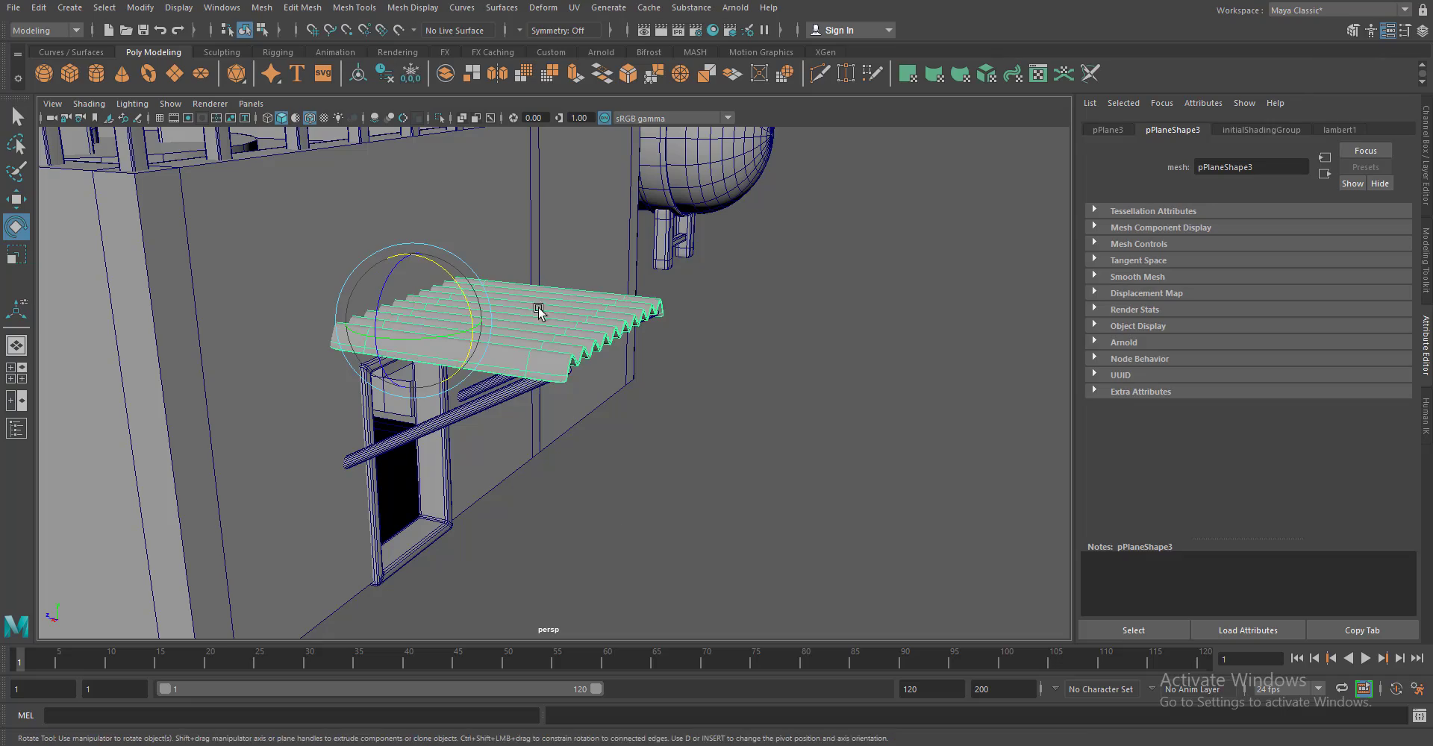
{"action": "left_click_drag", "start_coordinate": [629, 445], "coordinate": [483, 327]}
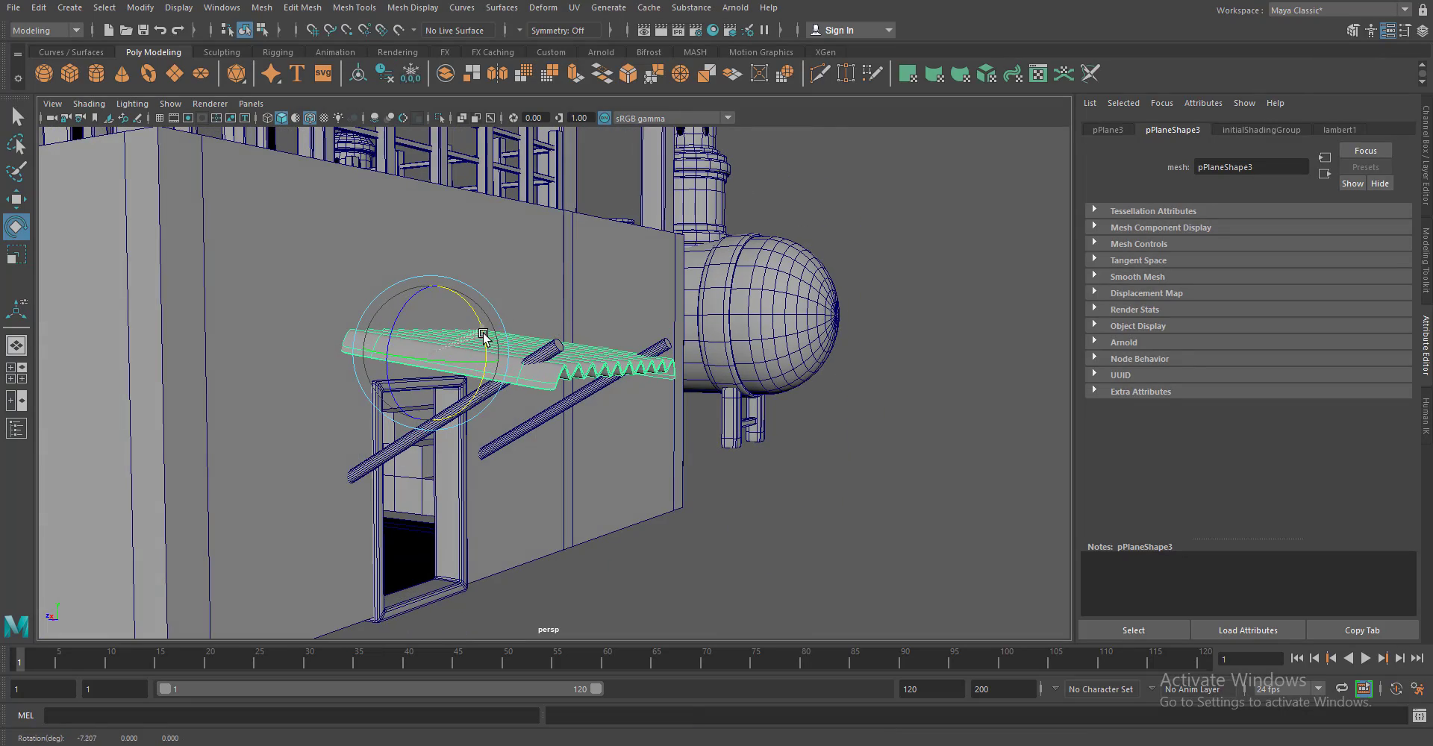
{"action": "left_click", "coordinate": [748, 506]}
{"action": "left_click_drag", "start_coordinate": [748, 506], "coordinate": [523, 407]}
{"action": "left_click", "coordinate": [517, 387]}
Duplicate an awning support post and lower the awning copy onto the upper window top
{"action": "left_click", "coordinate": [720, 564]}
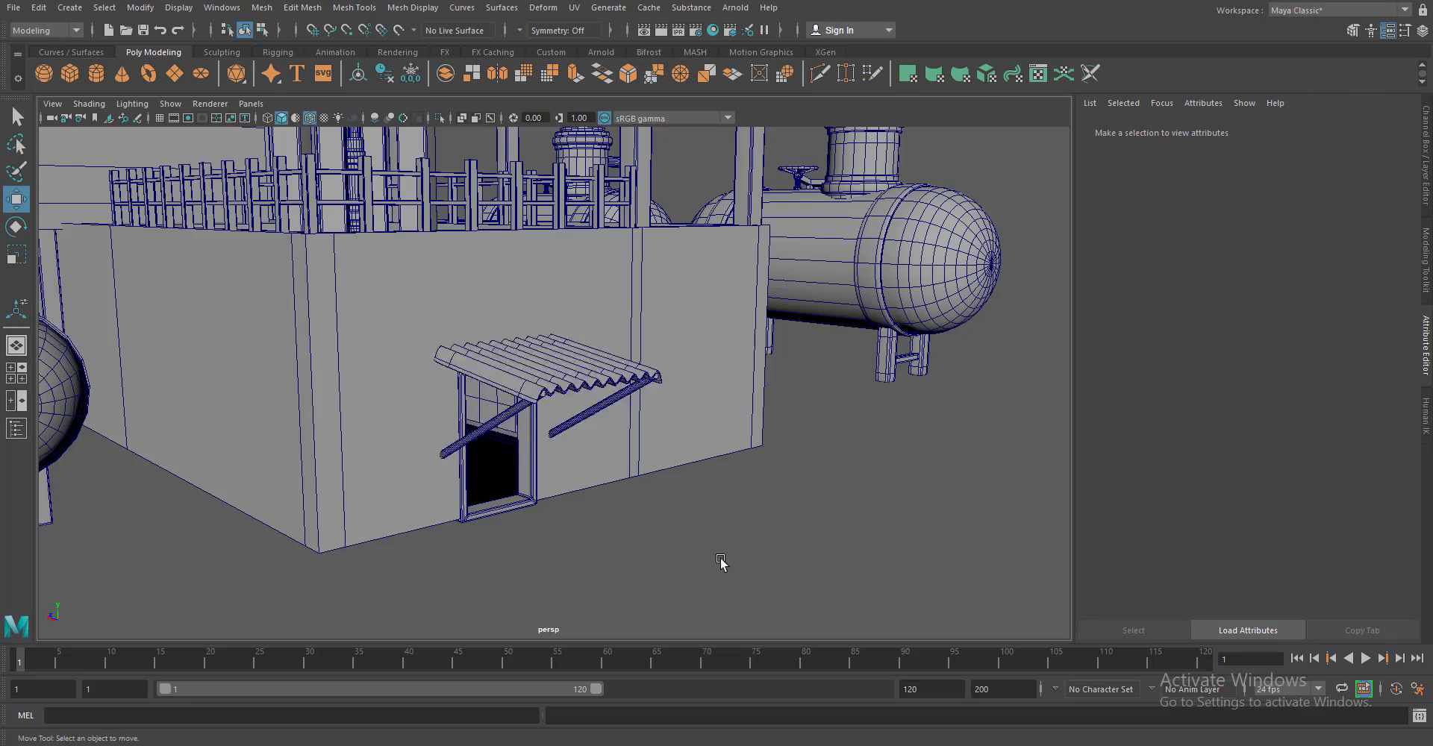
{"action": "scroll", "scroll_direction": "down", "scroll_amount": 3}
{"action": "scroll", "scroll_direction": "up", "scroll_amount": 3}
{"action": "scroll", "scroll_direction": "down", "scroll_amount": 3}
{"action": "scroll", "scroll_direction": "up", "scroll_amount": 3}
{"action": "left_click", "coordinate": [567, 545]}
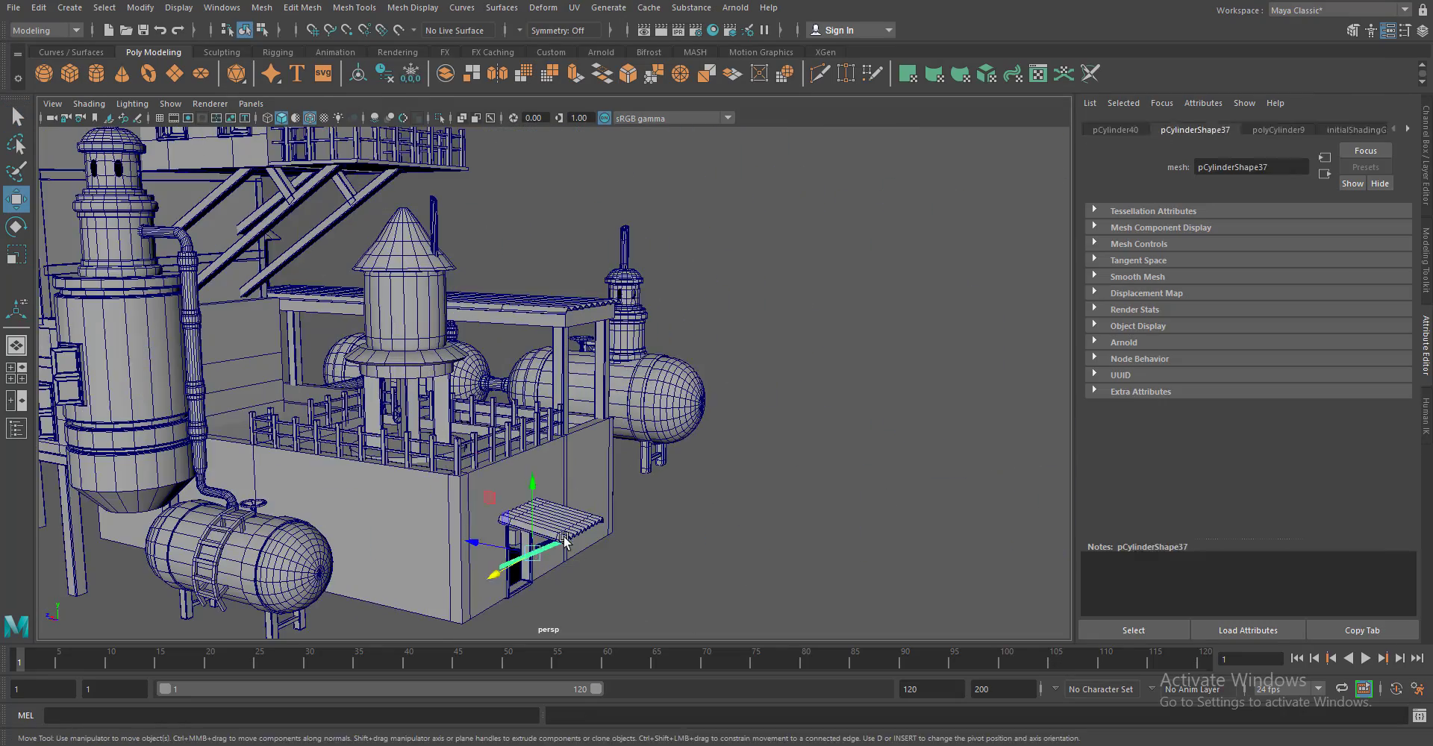
{"action": "scroll", "scroll_direction": "up", "scroll_amount": 3}
{"action": "key", "text": "ctrl+d"}
{"action": "left_click_drag", "start_coordinate": [592, 558], "coordinate": [746, 522]}
{"action": "scroll", "scroll_direction": "up", "scroll_amount": 3}
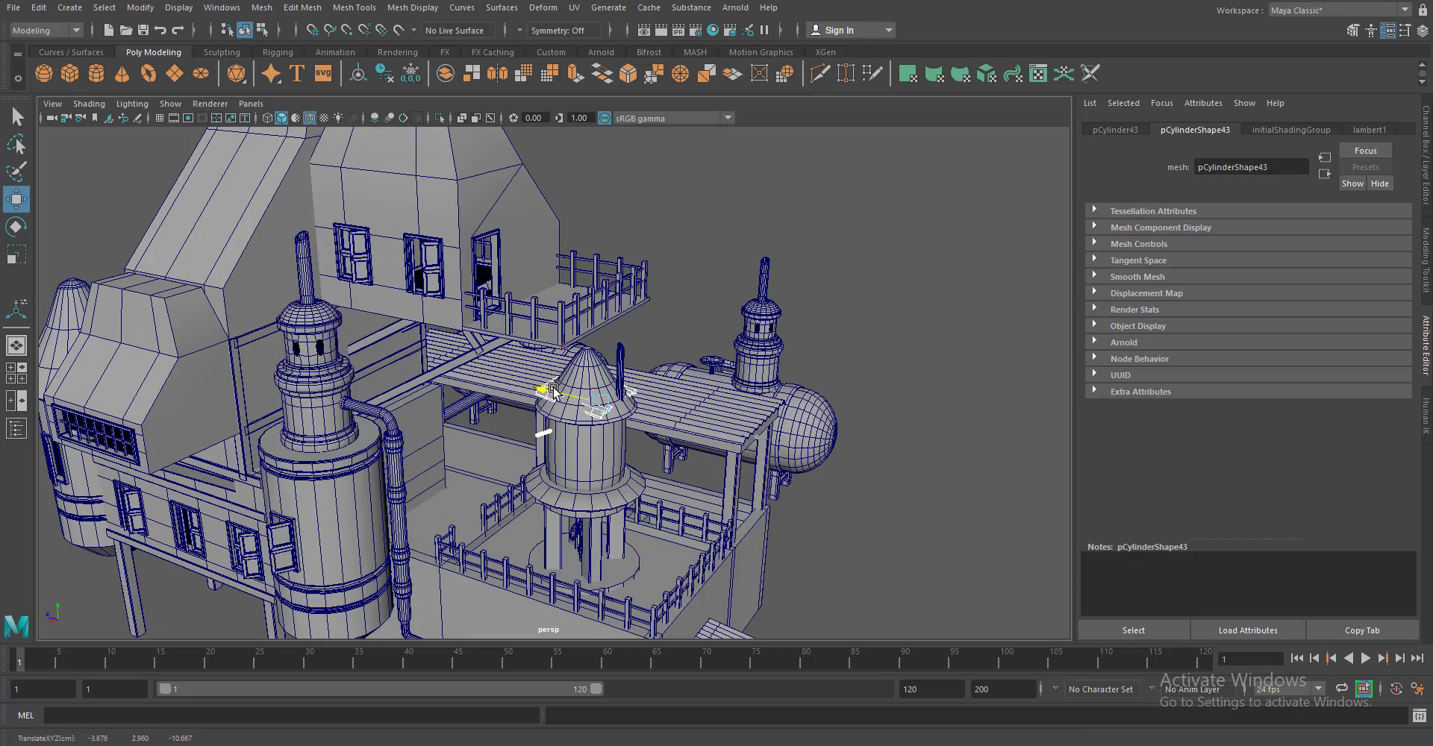
{"action": "scroll", "scroll_direction": "up", "scroll_amount": 3}
{"action": "scroll", "scroll_direction": "down", "scroll_amount": 3}
{"action": "left_click_drag", "start_coordinate": [563, 467], "coordinate": [432, 320]}
{"action": "scroll", "scroll_direction": "up", "scroll_amount": 3}
Select the balcony's corrugated roof piece and scale it to fit
{"action": "left_click_drag", "start_coordinate": [411, 367], "coordinate": [717, 396]}
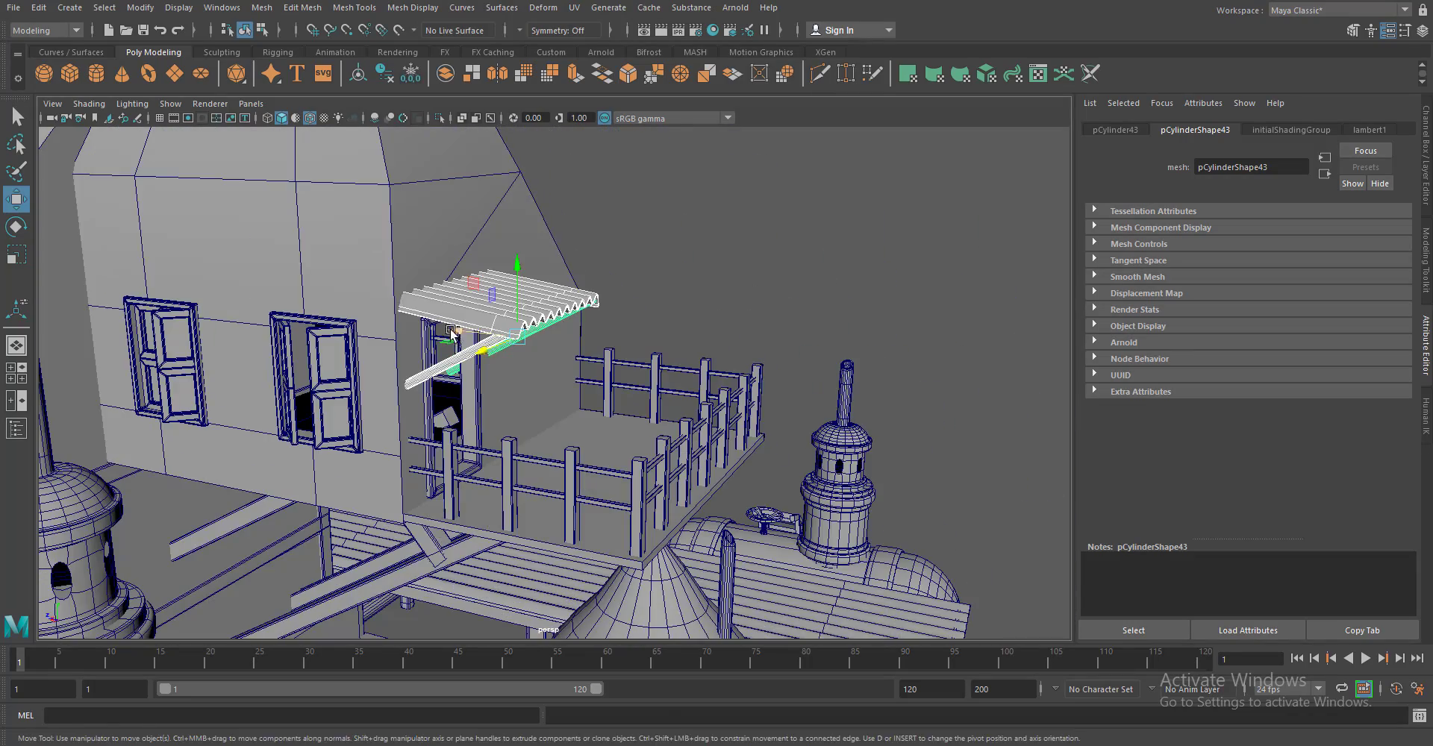
{"action": "left_click", "coordinate": [722, 396]}
{"action": "scroll", "scroll_direction": "down", "scroll_amount": 3}
{"action": "scroll", "scroll_direction": "up", "scroll_amount": 3}
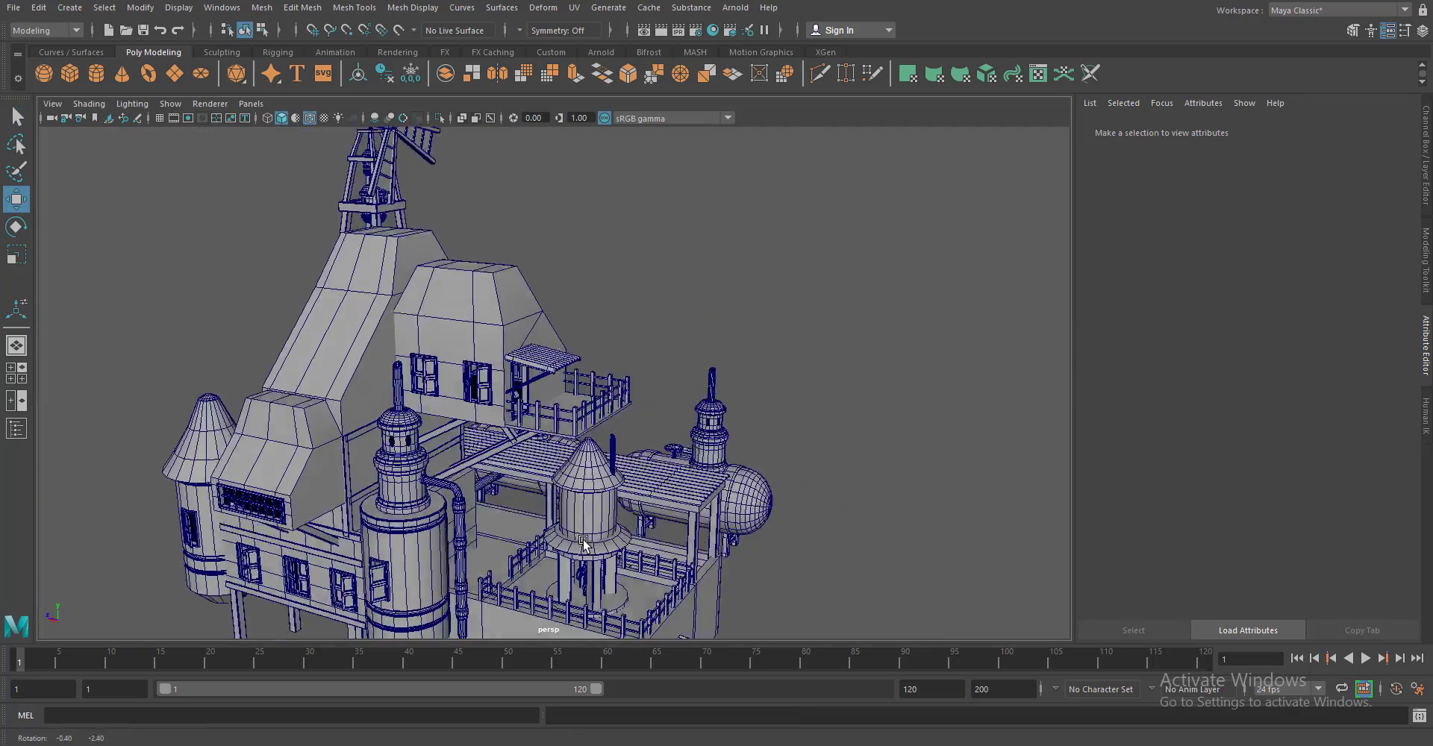
{"action": "scroll", "scroll_direction": "up", "scroll_amount": 3}
{"action": "left_click_drag", "start_coordinate": [522, 500], "coordinate": [572, 450]}
{"action": "key", "text": "ctrl+z"}
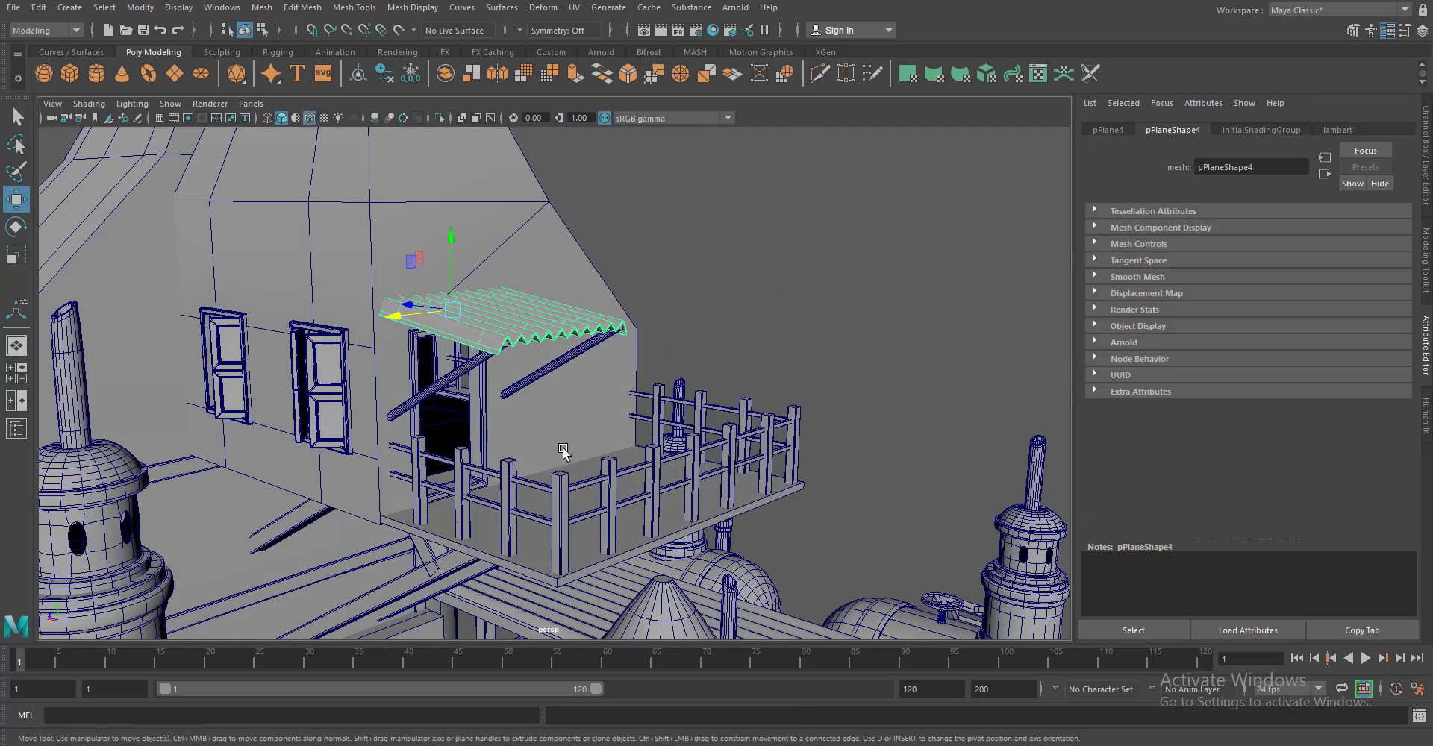
{"action": "scroll", "scroll_direction": "down", "scroll_amount": 3}
{"action": "key", "text": "r"}
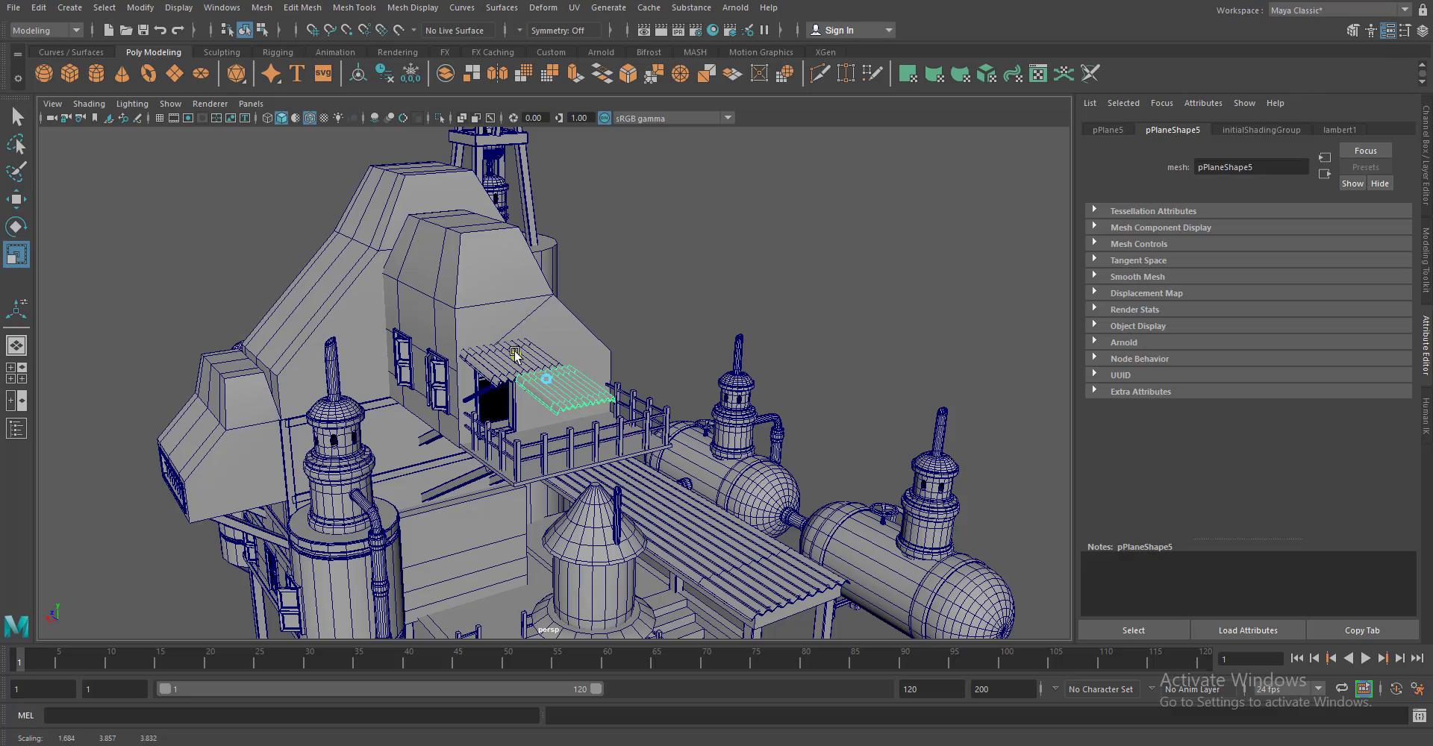
{"action": "scroll", "scroll_direction": "up", "scroll_amount": 3}
{"action": "scroll", "scroll_direction": "up", "scroll_amount": 3}
Slide the diagonal support beam pCylinder42 under the balcony roof
{"action": "left_click", "coordinate": [388, 325]}
{"action": "left_click_drag", "start_coordinate": [388, 325], "coordinate": [556, 448]}
{"action": "key", "text": "w"}
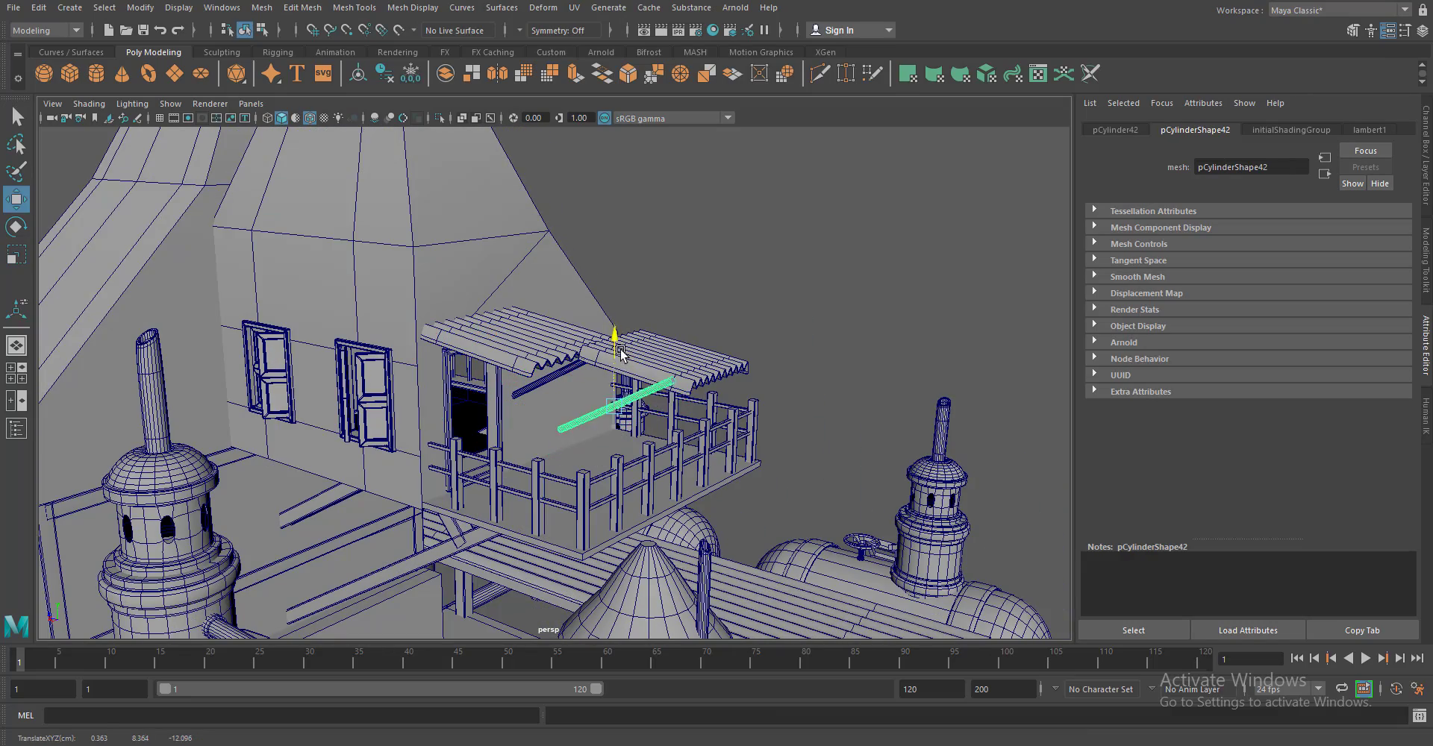
{"action": "left_click_drag", "start_coordinate": [620, 353], "coordinate": [790, 416]}
Combine the support beam and corrugated roof into a single mesh
{"action": "left_click", "coordinate": [747, 313]}
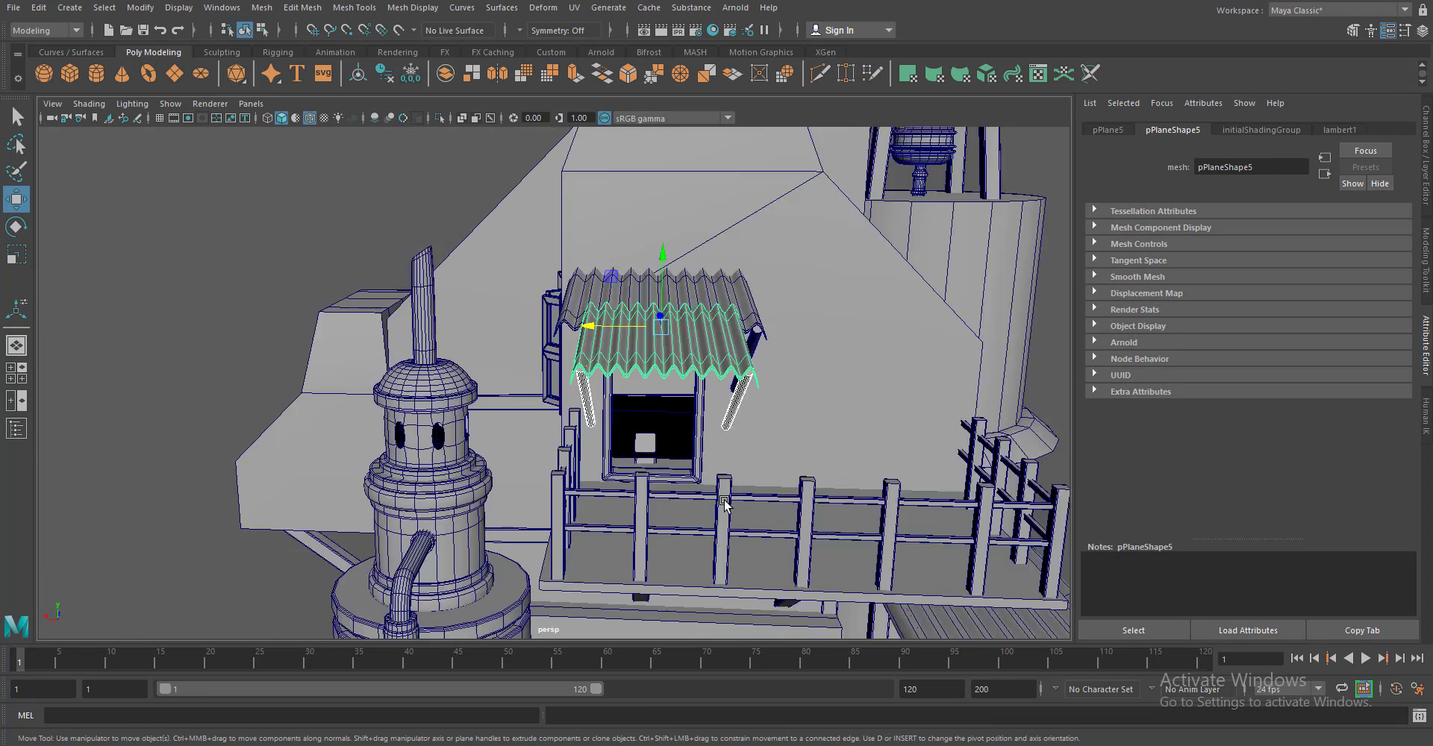
{"action": "left_click_drag", "start_coordinate": [747, 313], "coordinate": [502, 429]}
{"action": "left_click", "coordinate": [262, 7]}
{"action": "left_click", "coordinate": [284, 47]}
{"action": "scroll", "scroll_direction": "up", "scroll_amount": 3}
{"action": "scroll", "scroll_direction": "up", "scroll_amount": 3}
Insert edge loops across the awning and along the beam
{"action": "left_click", "coordinate": [354, 7]}
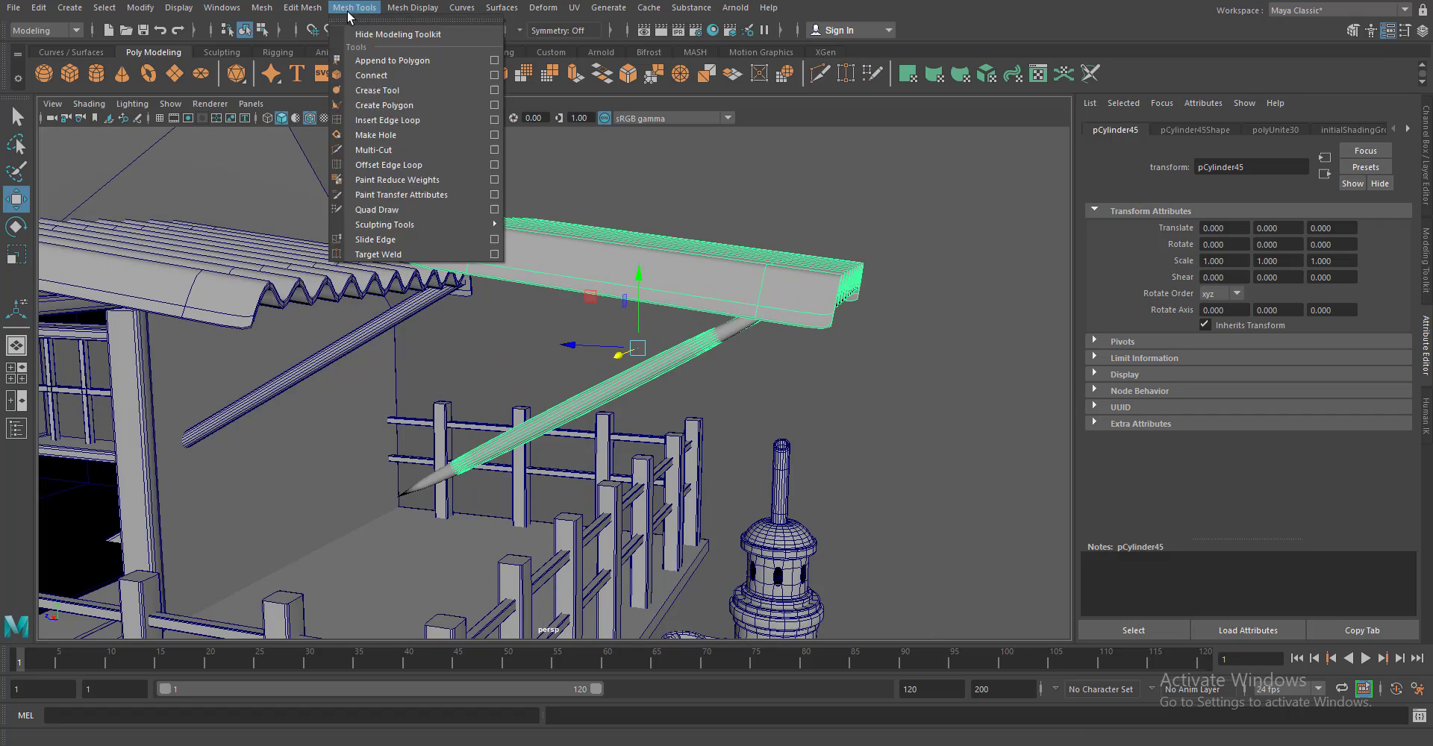
{"action": "left_click", "coordinate": [373, 123]}
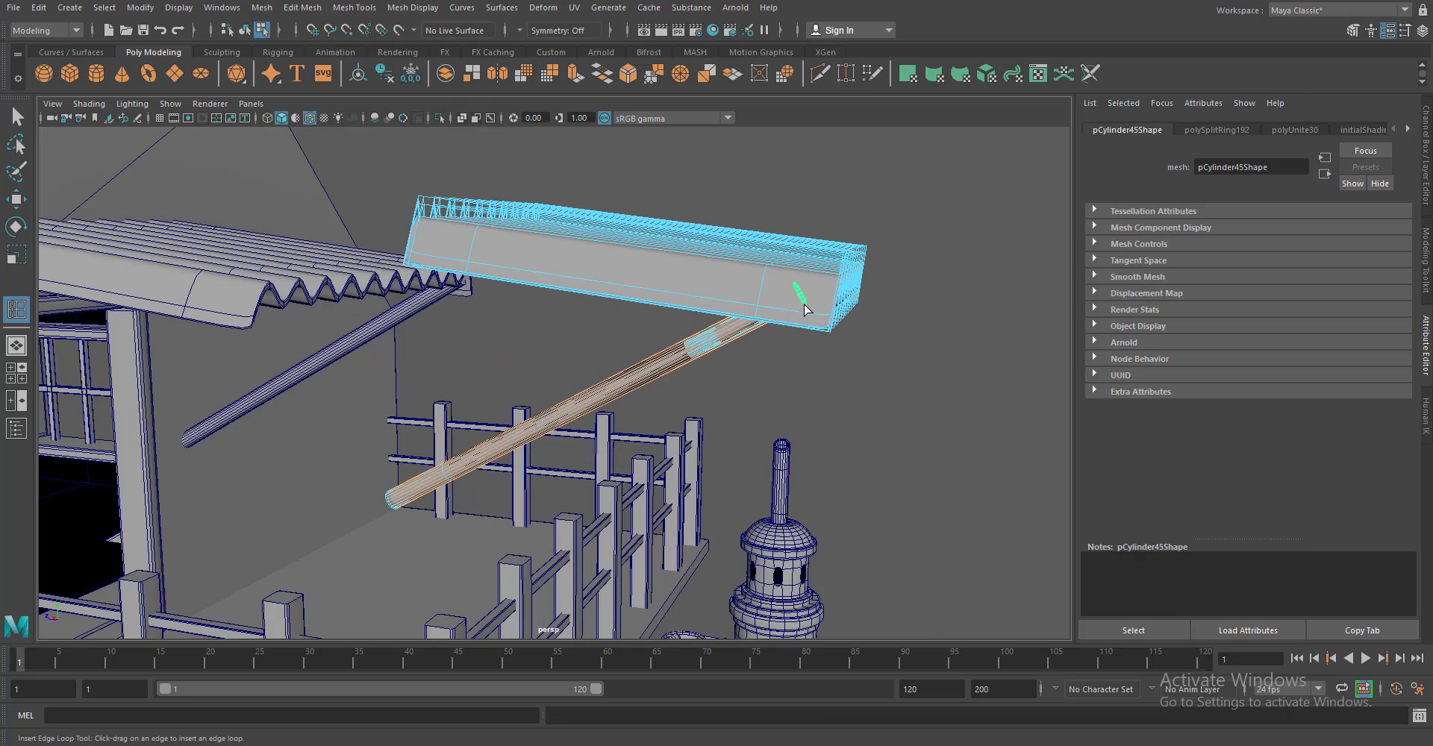
{"action": "left_click", "coordinate": [804, 309]}
{"action": "left_click_drag", "start_coordinate": [805, 309], "coordinate": [851, 489]}
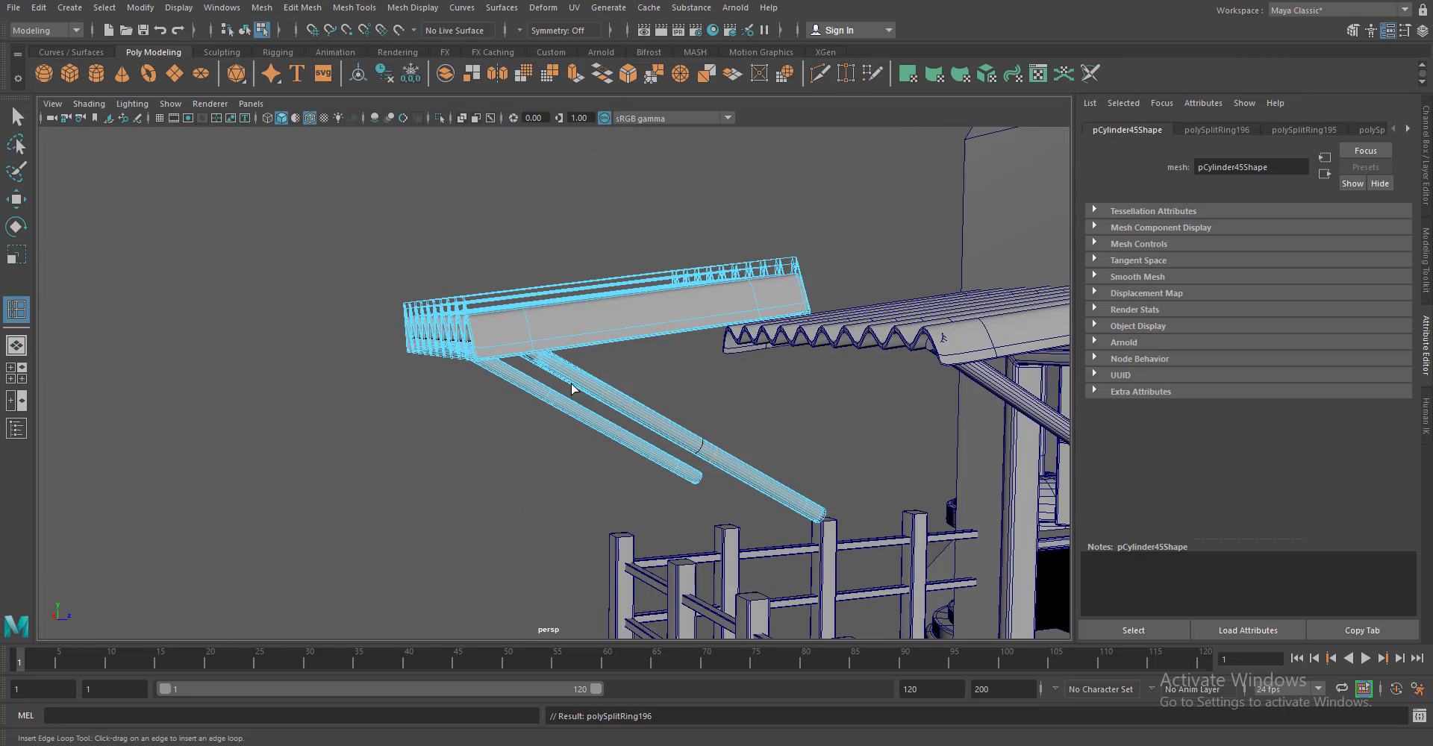
{"action": "scroll", "scroll_direction": "down", "scroll_amount": 3}
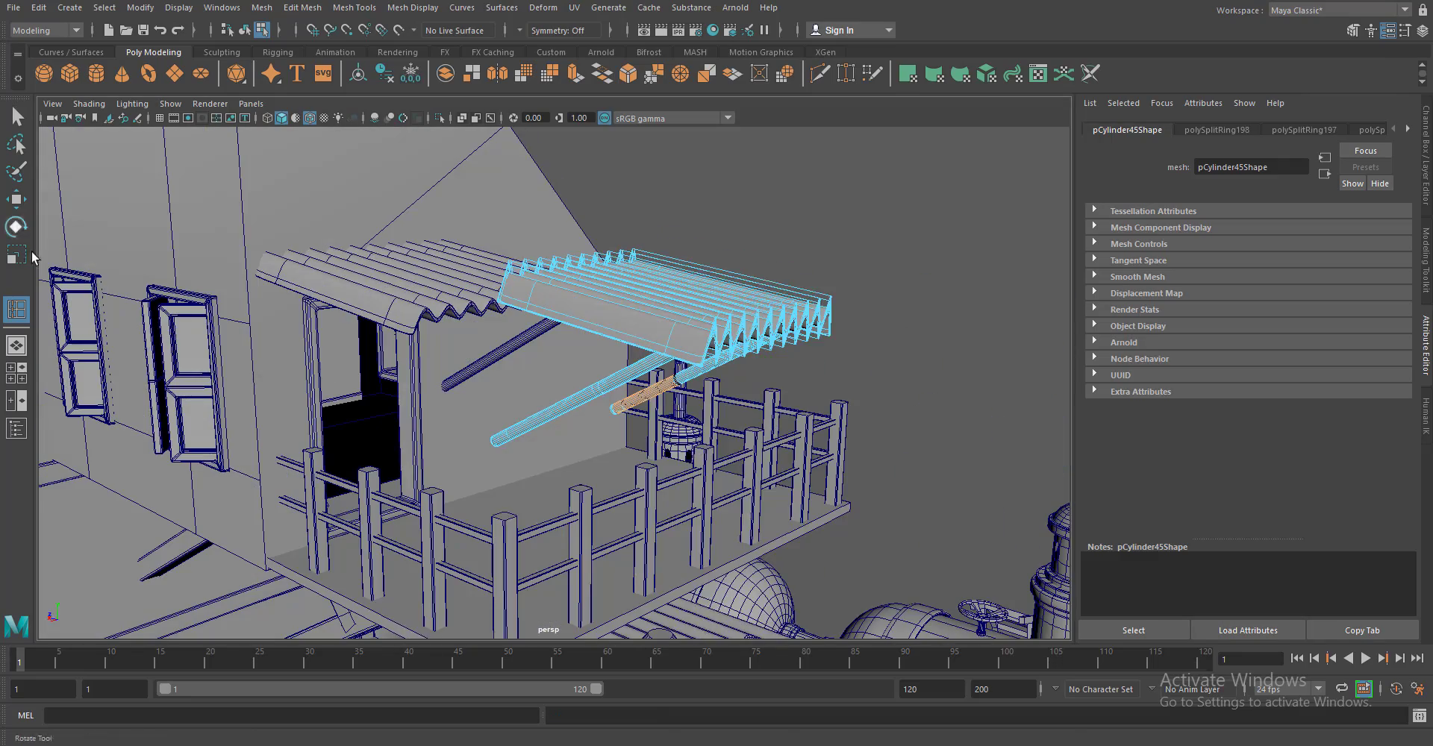
{"action": "left_click_drag", "start_coordinate": [681, 326], "coordinate": [717, 298]}
Rotate the awning -90° about Y to face the window wall
{"action": "scroll", "scroll_direction": "down", "scroll_amount": 3}
{"action": "key", "text": "e"}
{"action": "left_click_drag", "start_coordinate": [773, 379], "coordinate": [420, 259]}
Position the awning centred and slightly raised above a window
{"action": "key", "text": "w"}
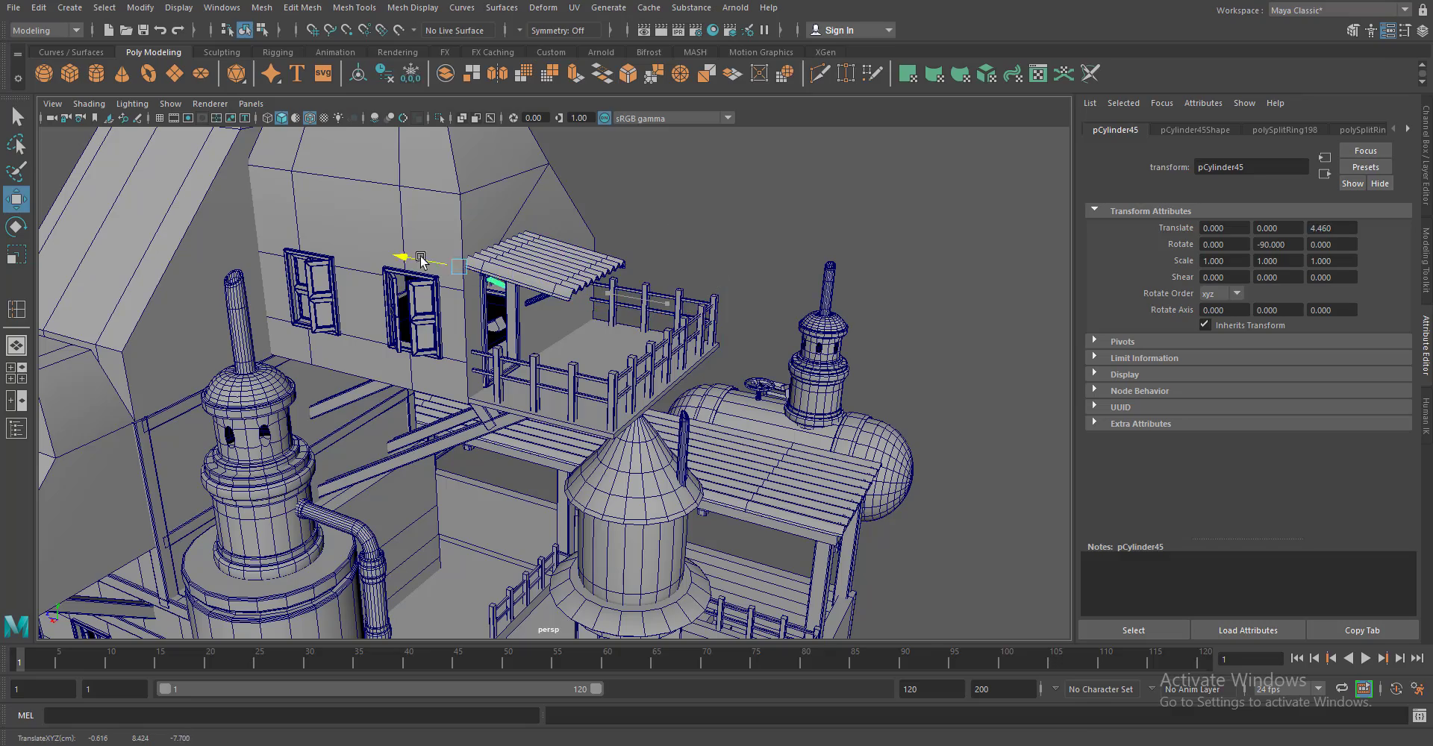
{"action": "scroll", "scroll_direction": "up", "scroll_amount": 3}
{"action": "left_click_drag", "start_coordinate": [471, 310], "coordinate": [574, 314]}
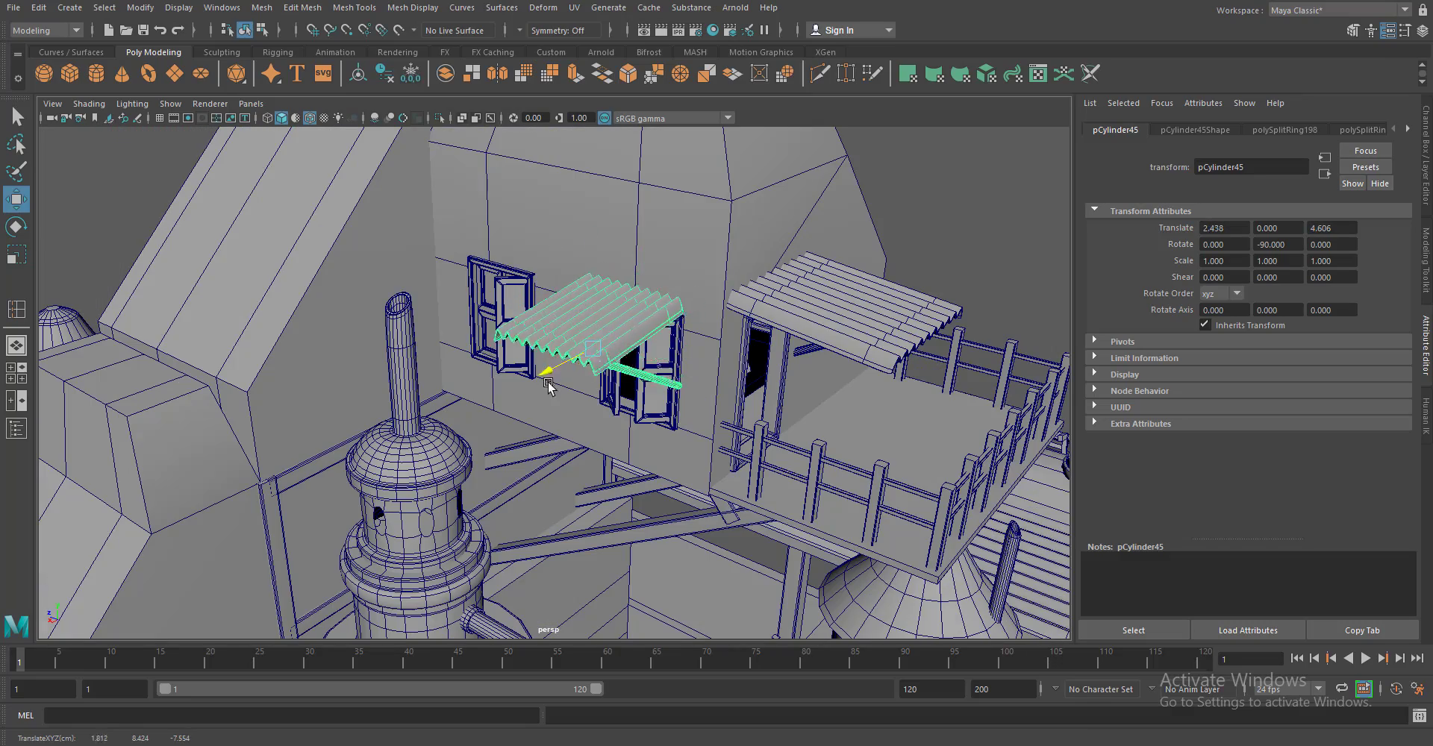
{"action": "left_click_drag", "start_coordinate": [602, 418], "coordinate": [585, 336]}
{"action": "scroll", "scroll_direction": "up", "scroll_amount": 3}
{"action": "left_click_drag", "start_coordinate": [523, 414], "coordinate": [513, 415]}
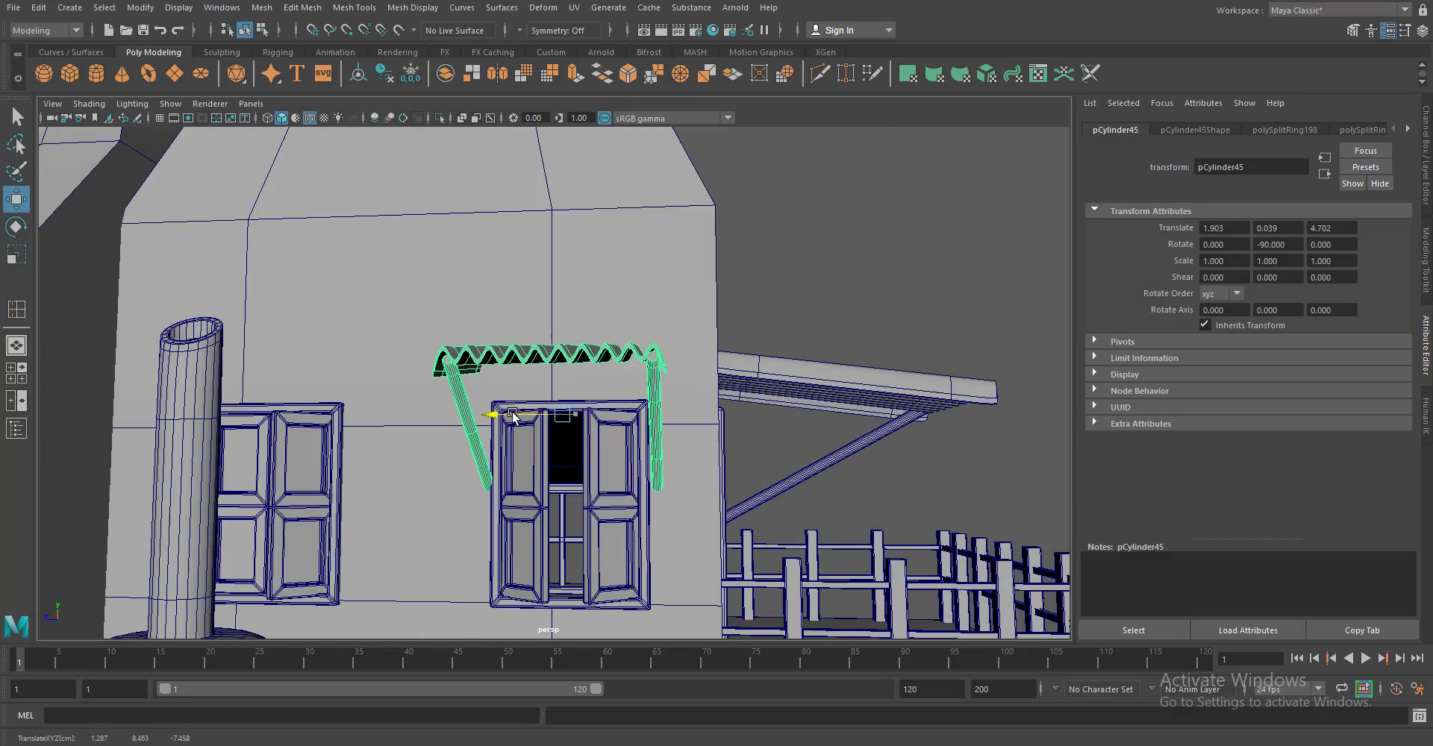
{"action": "scroll", "scroll_direction": "down", "scroll_amount": 3}
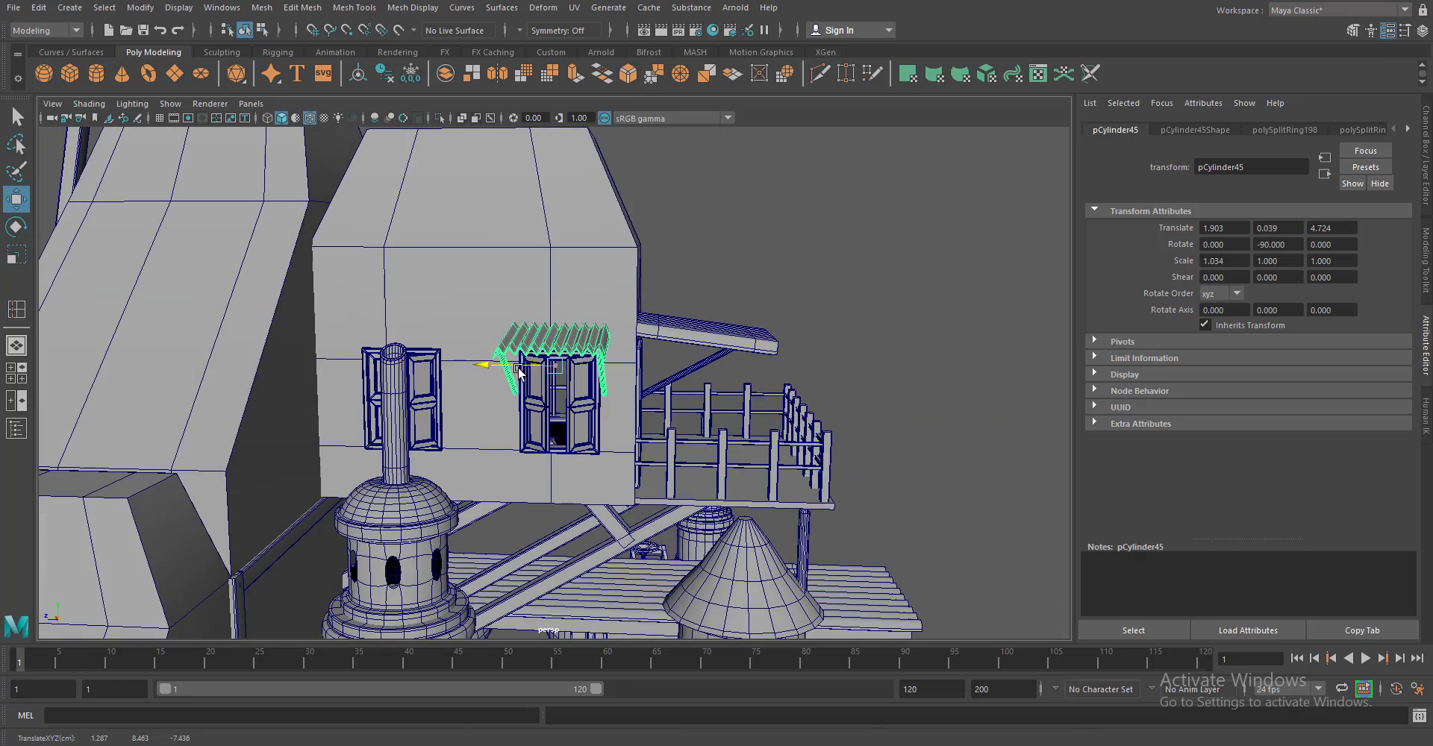
{"action": "left_click_drag", "start_coordinate": [547, 336], "coordinate": [548, 327]}
{"action": "left_click_drag", "start_coordinate": [547, 327], "coordinate": [674, 422]}
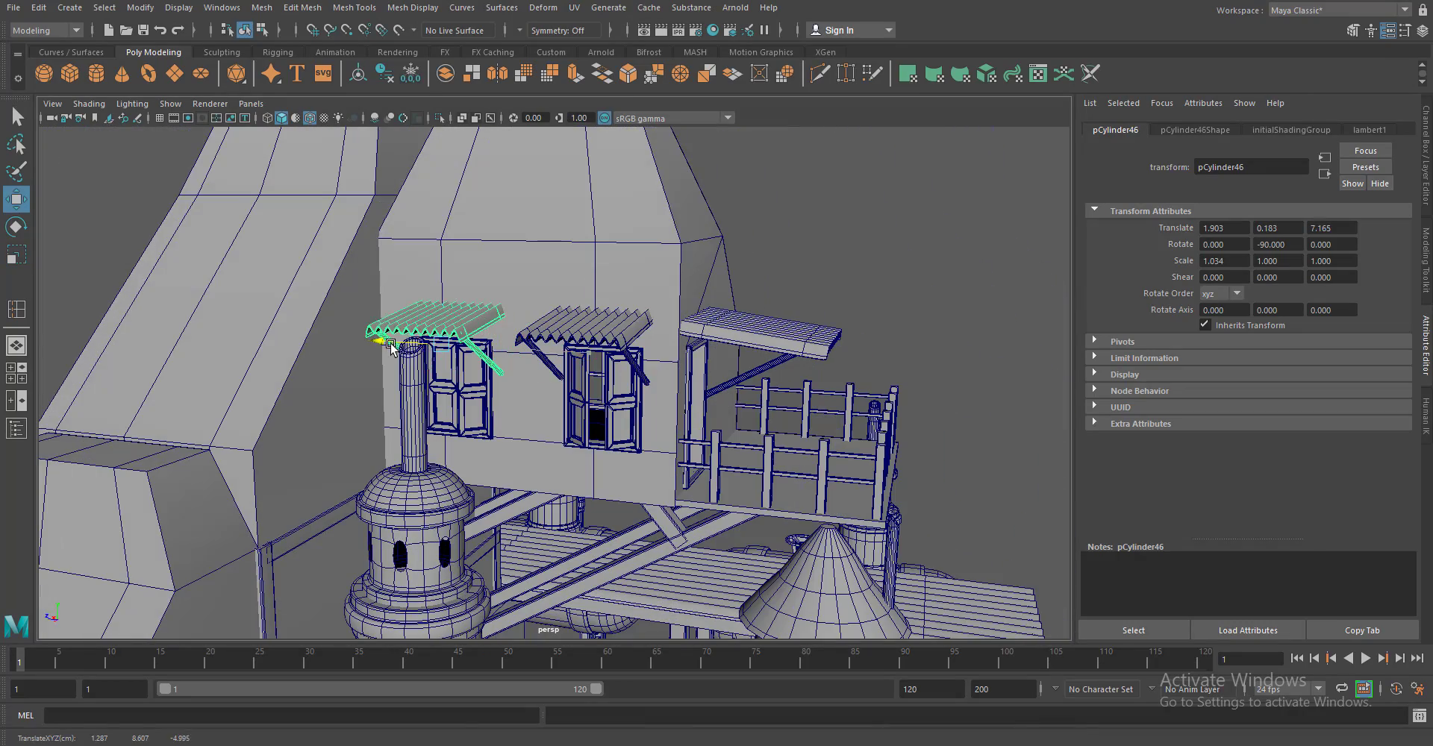
{"action": "left_click_drag", "start_coordinate": [391, 346], "coordinate": [393, 345]}
{"action": "scroll", "scroll_direction": "down", "scroll_amount": 3}
{"action": "left_click_drag", "start_coordinate": [523, 373], "coordinate": [747, 284]}
{"action": "scroll", "scroll_direction": "up", "scroll_amount": 3}
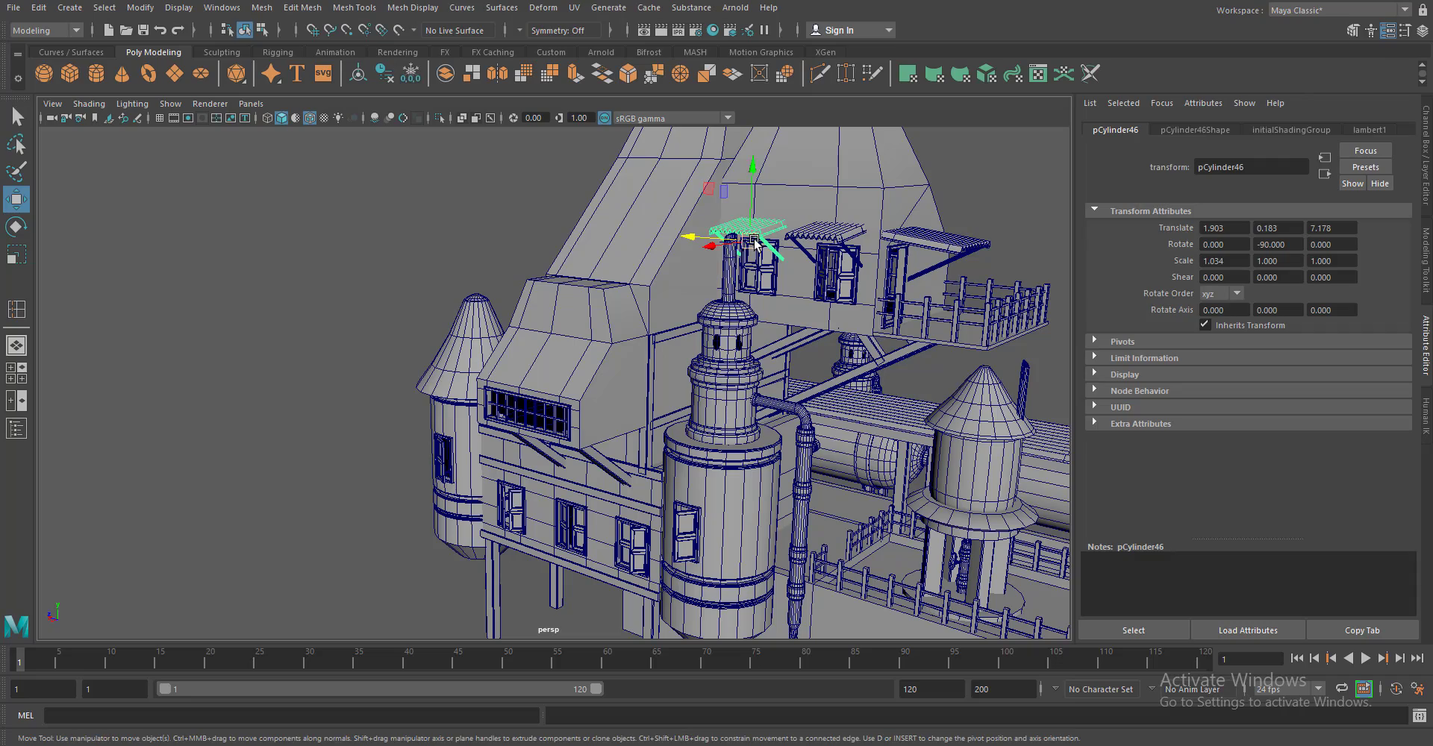
Move the awning copy down to settle above a lower-floor window
{"action": "left_click_drag", "start_coordinate": [621, 402], "coordinate": [605, 522]}
{"action": "left_click_drag", "start_coordinate": [604, 522], "coordinate": [816, 468]}
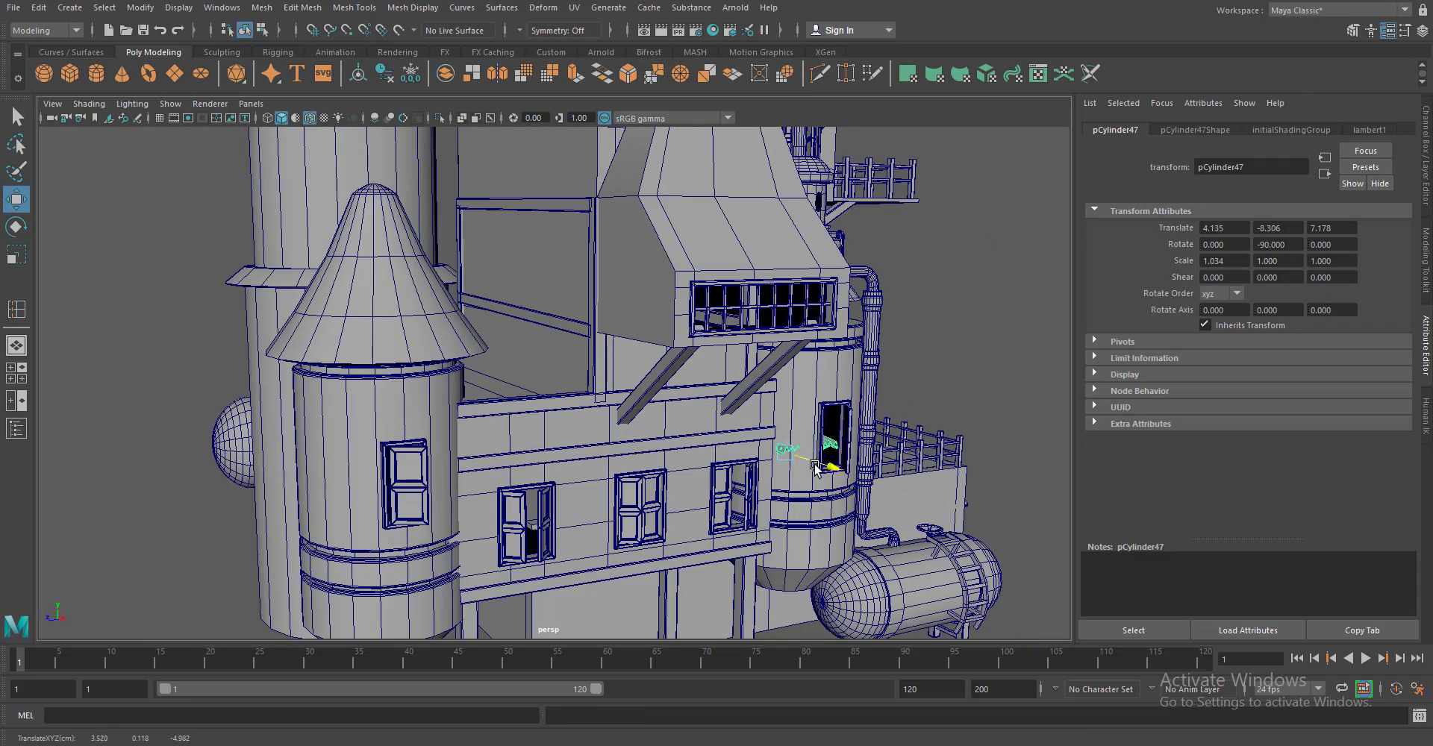
{"action": "scroll", "scroll_direction": "up", "scroll_amount": 3}
{"action": "left_click_drag", "start_coordinate": [682, 503], "coordinate": [621, 413]}
{"action": "scroll", "scroll_direction": "down", "scroll_amount": 3}
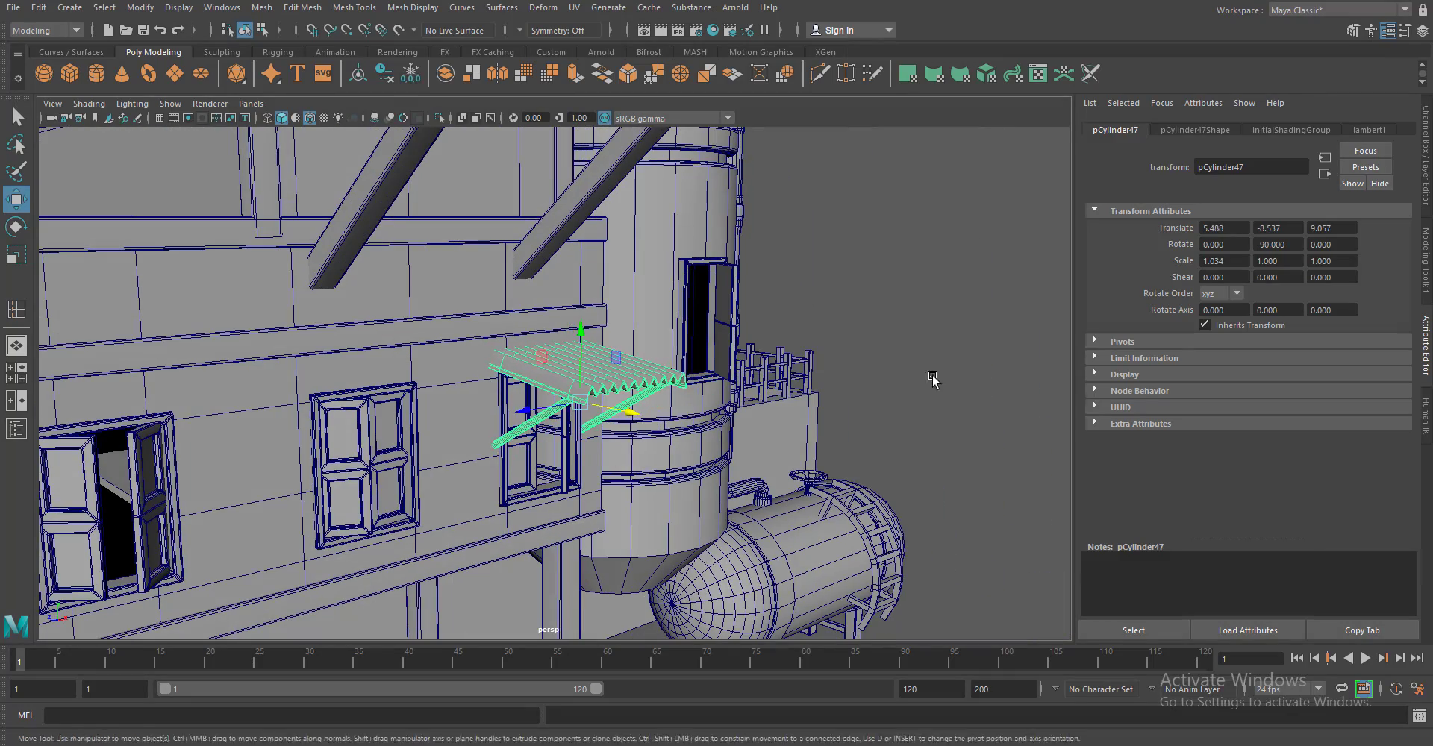
{"action": "scroll", "scroll_direction": "down", "scroll_amount": 3}
{"action": "left_click_drag", "start_coordinate": [933, 380], "coordinate": [841, 496]}
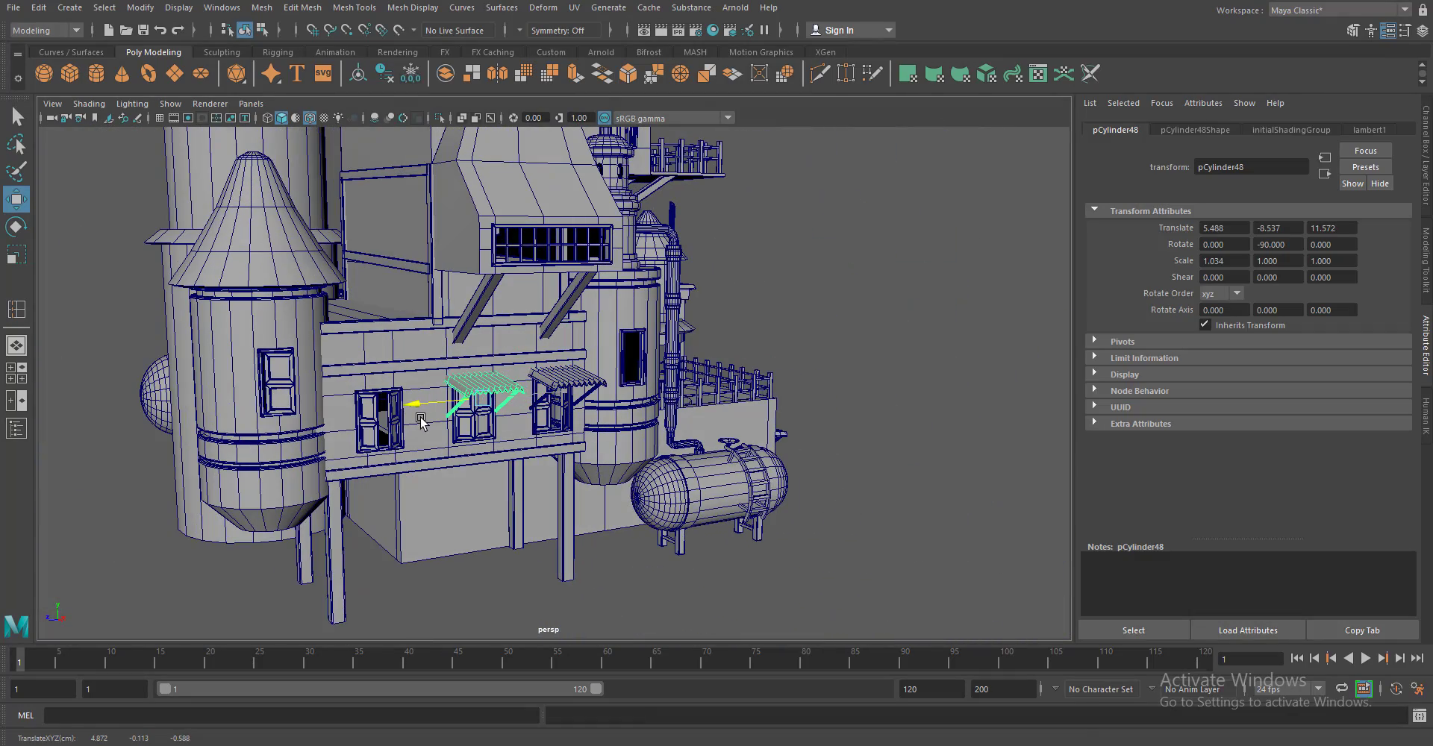
Place a duplicate awning above the tower window and adjust its position
{"action": "left_click_drag", "start_coordinate": [326, 431], "coordinate": [213, 424]}
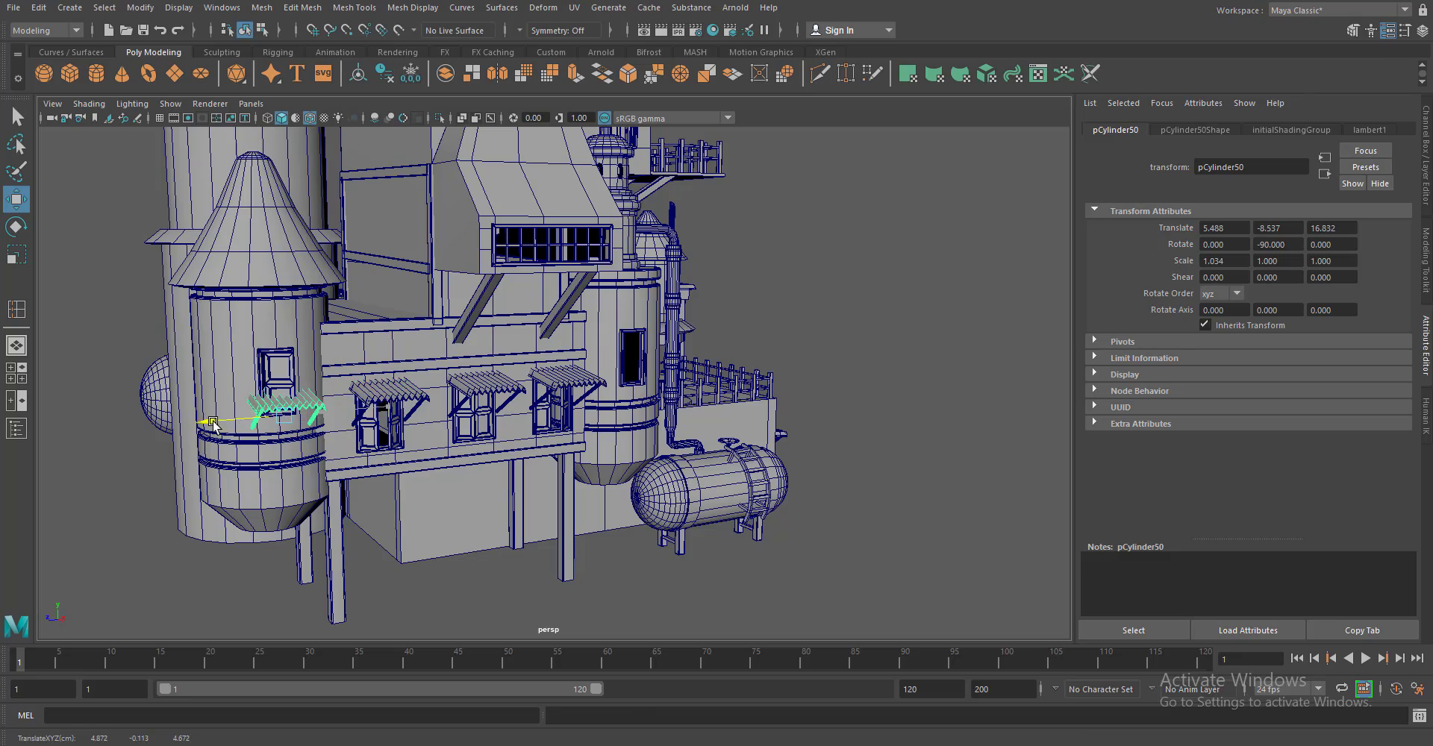
{"action": "left_click_drag", "start_coordinate": [291, 316], "coordinate": [292, 307]}
{"action": "key", "text": "f"}
{"action": "left_click_drag", "start_coordinate": [522, 448], "coordinate": [495, 378]}
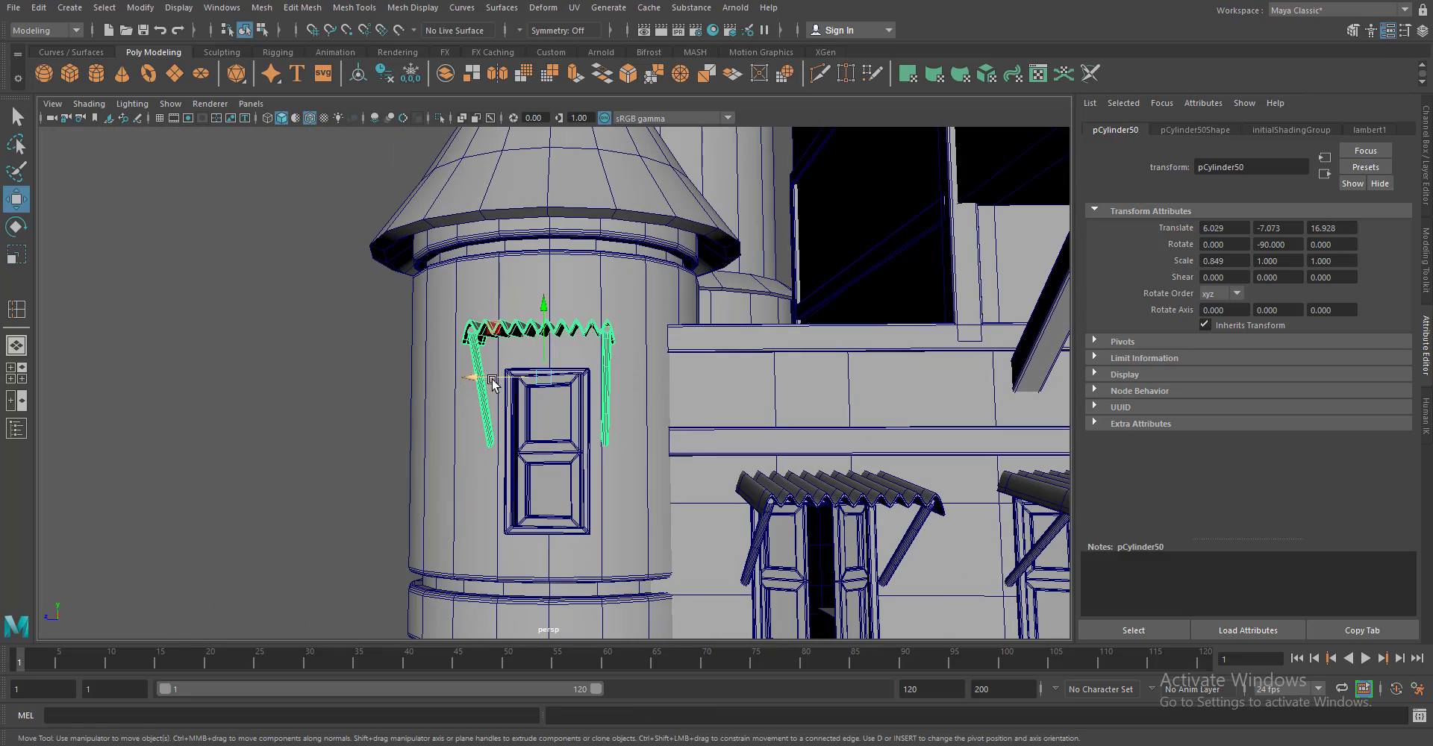
{"action": "left_click_drag", "start_coordinate": [556, 445], "coordinate": [609, 428]}
{"action": "left_click_drag", "start_coordinate": [609, 428], "coordinate": [721, 497]}
{"action": "key", "text": "f"}
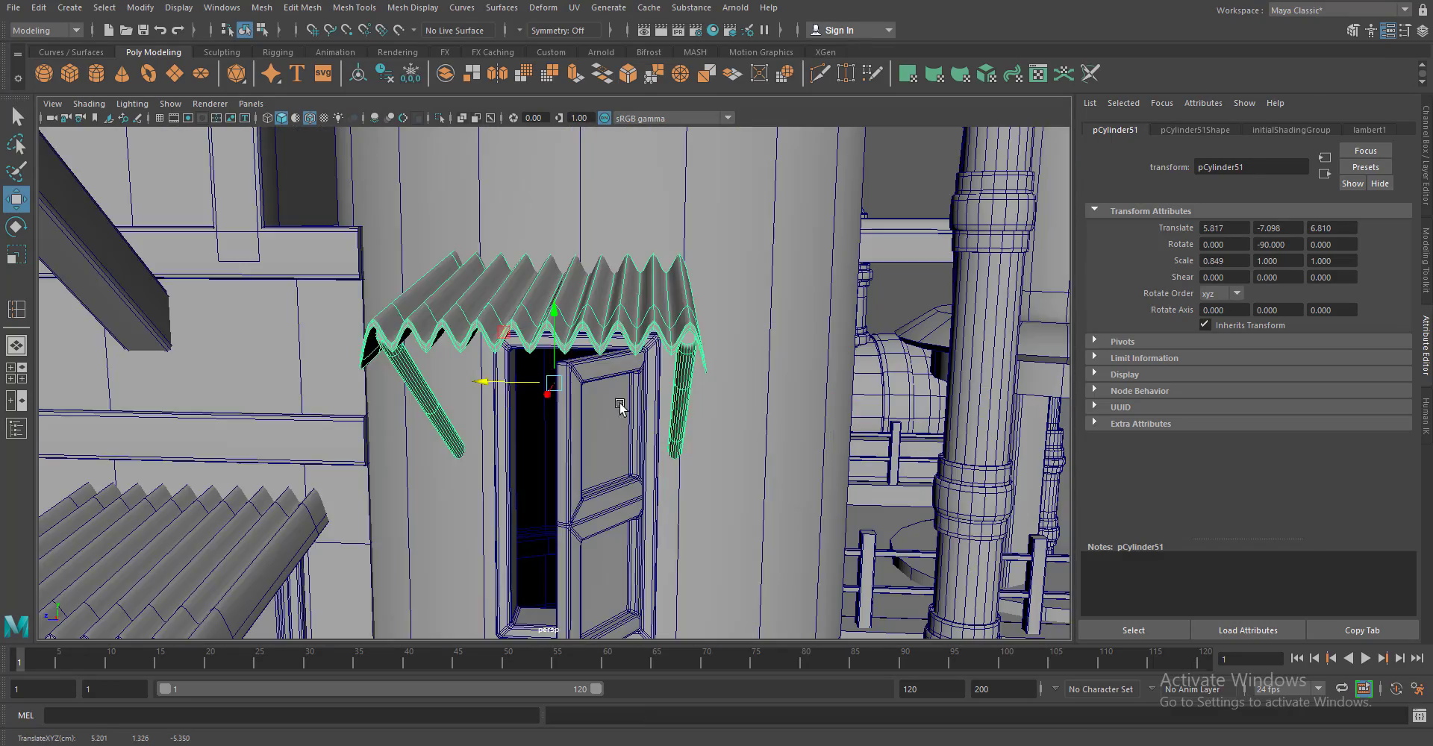
Turn off the wireframe overlay on the shaded factory and view the whole building
{"action": "key", "text": "a"}
{"action": "left_click", "coordinate": [309, 120]}
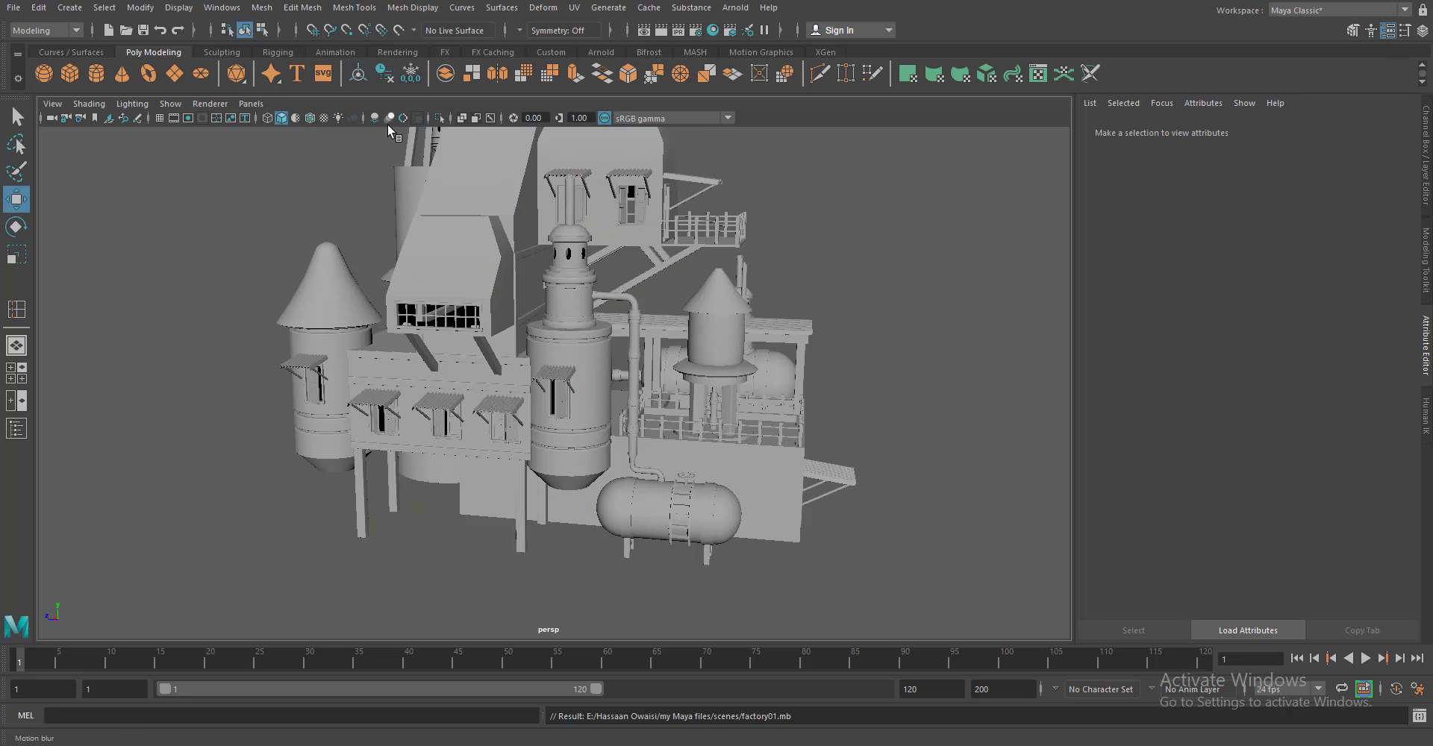
{"action": "left_click", "coordinate": [375, 118]}
{"action": "left_click_drag", "start_coordinate": [633, 409], "coordinate": [730, 560]}
{"action": "left_click_drag", "start_coordinate": [729, 561], "coordinate": [436, 539]}
{"action": "left_click_drag", "start_coordinate": [436, 538], "coordinate": [478, 523]}
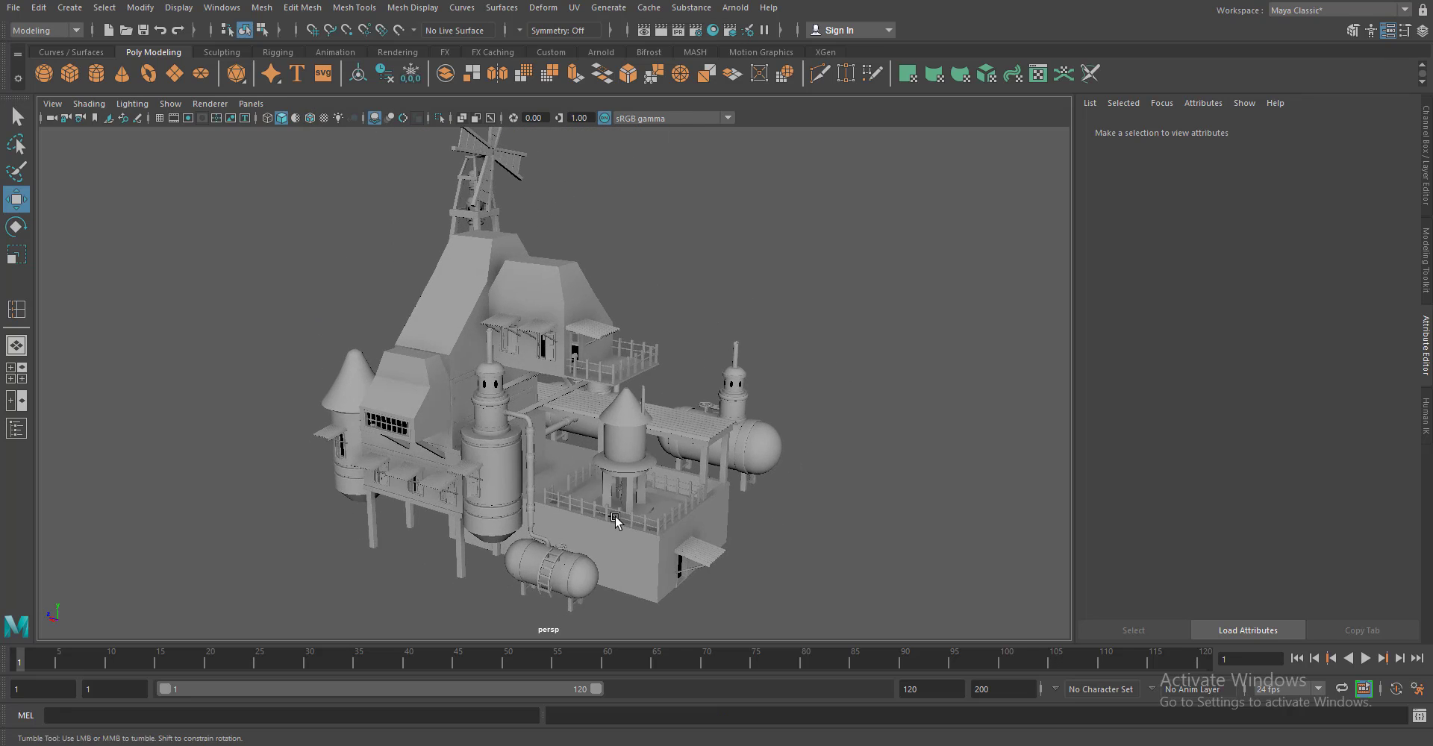
Make display layer1 with the backdrop visible
{"action": "left_click", "coordinate": [1425, 113]}
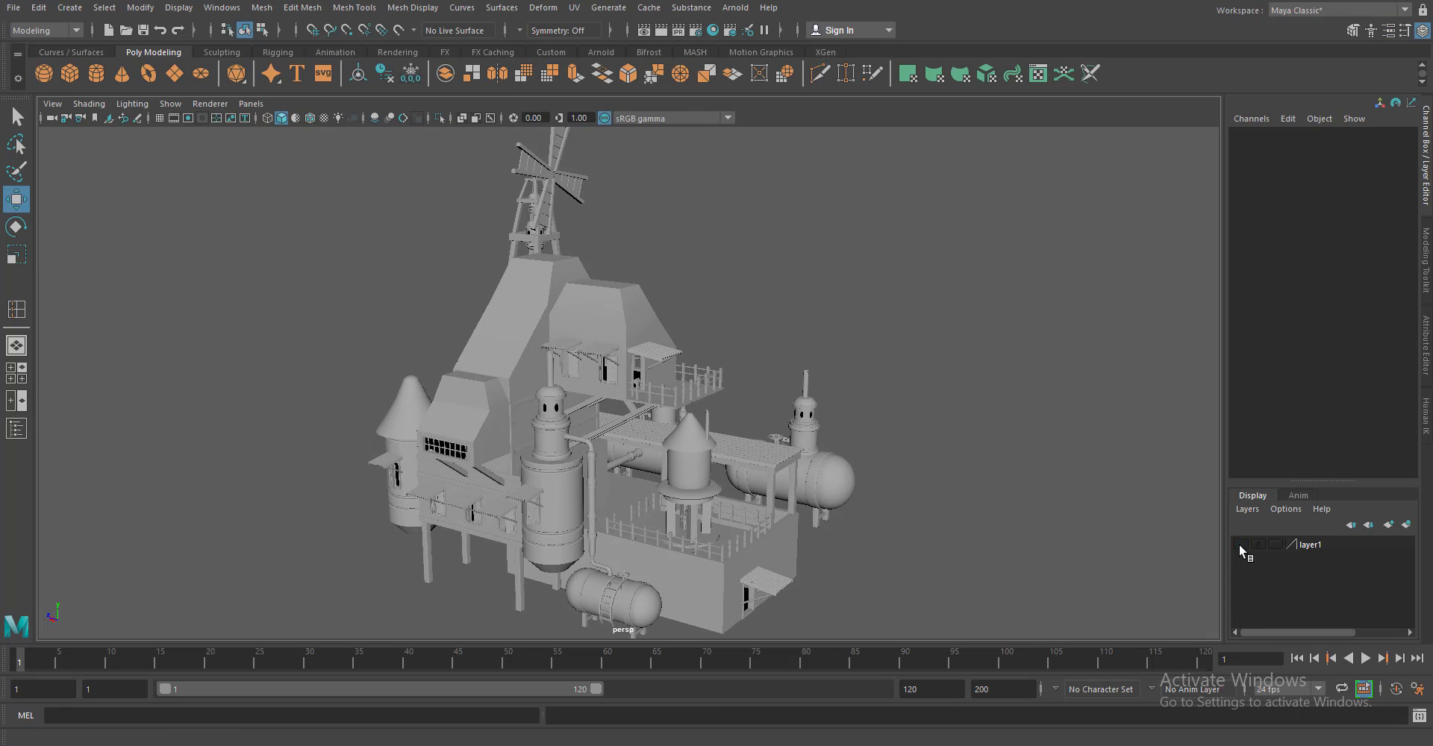
{"action": "left_click", "coordinate": [1240, 544]}
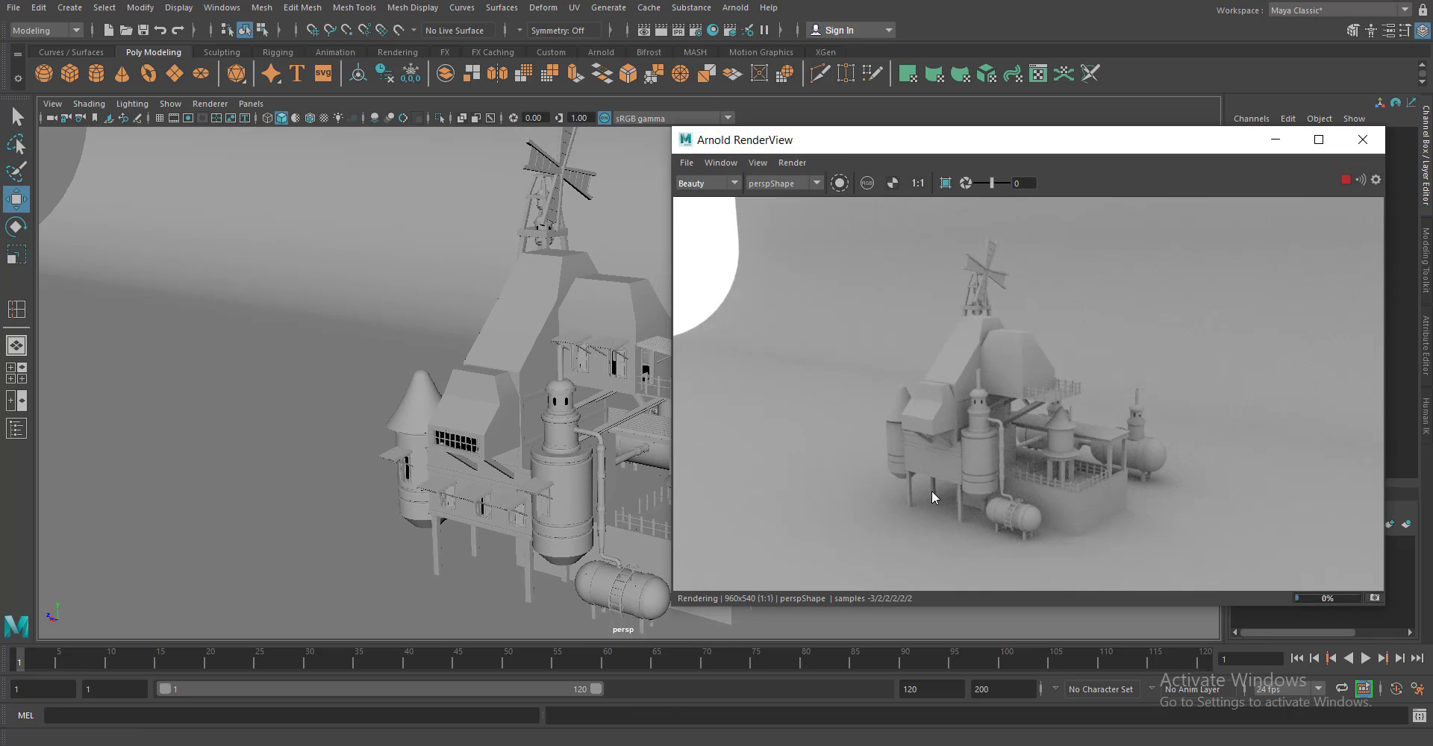
{"action": "scroll", "scroll_direction": "up", "scroll_amount": 3}
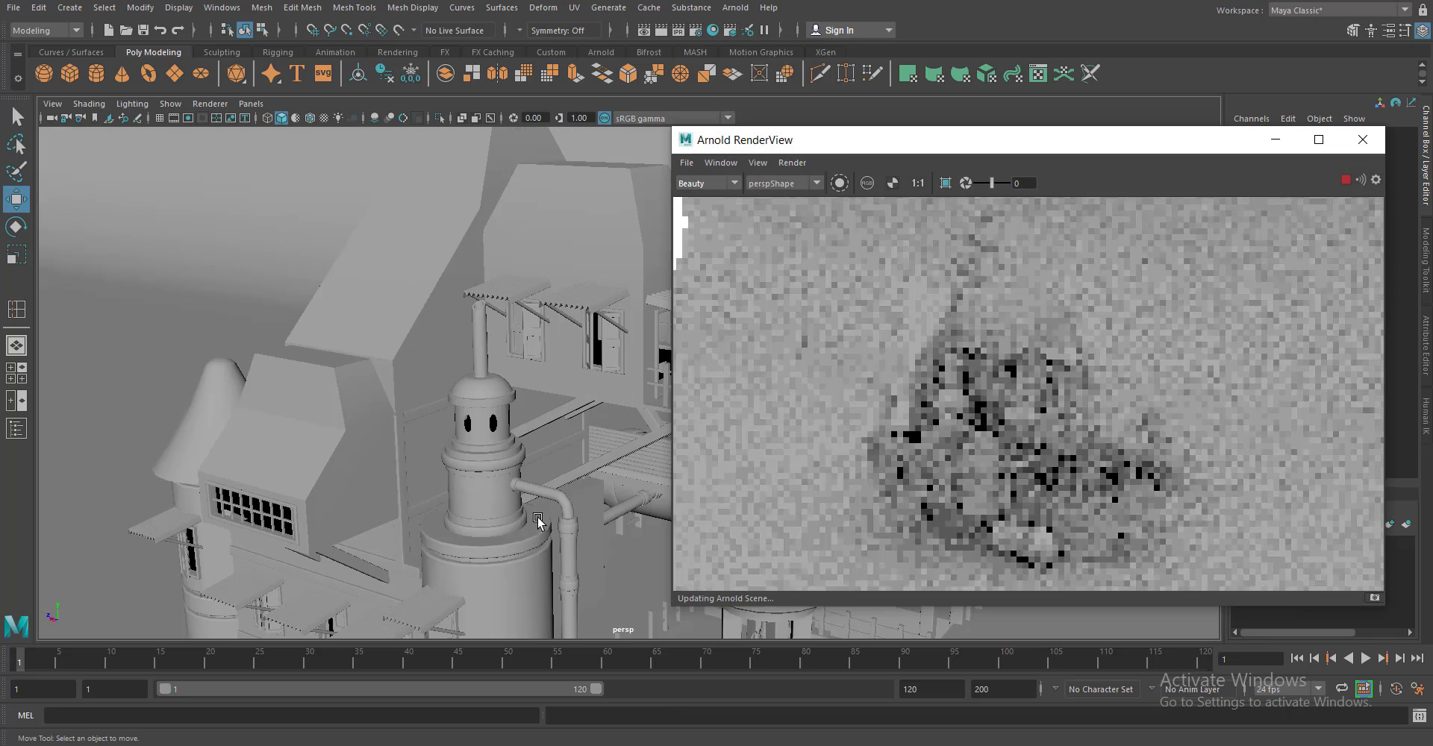